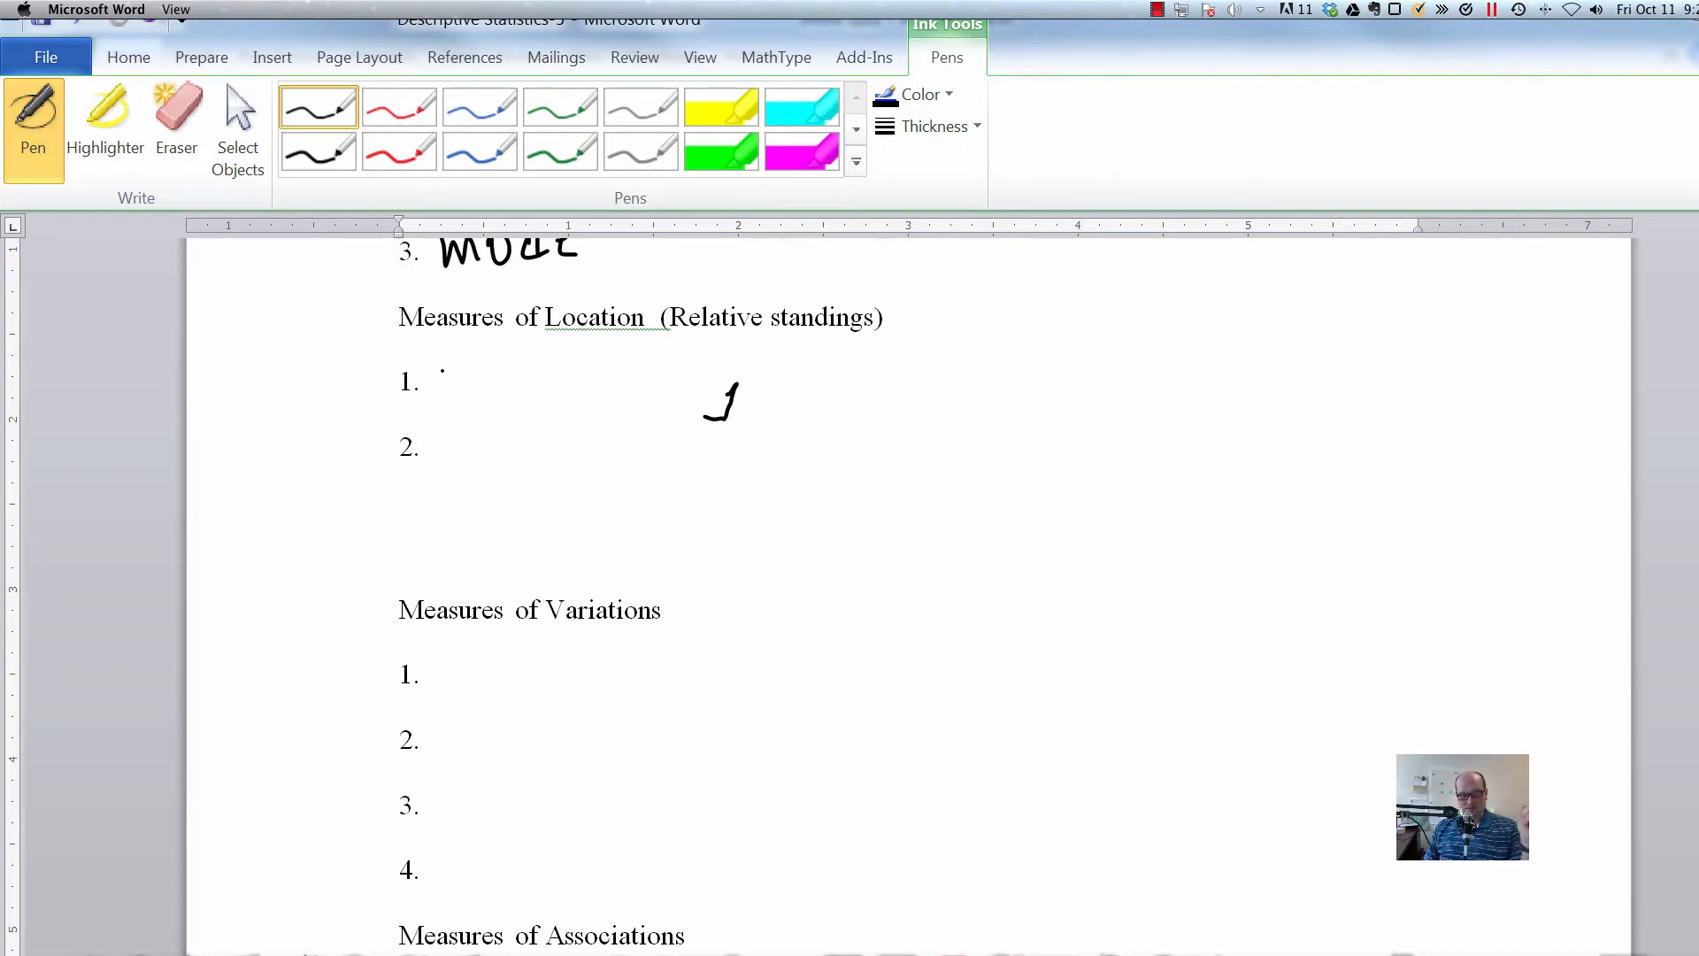
# Handwrite "percentile" as item 1 under Measures of Location (Relative standings) in black ink.
pyautogui.moveTo(449, 380)
pyautogui.mouseDown()
pyautogui.moveTo(453, 425)
pyautogui.moveTo(453, 398)
pyautogui.moveTo(502, 374)
pyautogui.mouseUp()
pyautogui.moveTo(524, 372)
pyautogui.mouseDown()
pyautogui.moveTo(525, 396)
pyautogui.moveTo(567, 397)
pyautogui.mouseUp()
pyautogui.moveTo(572, 331); pyautogui.dragTo(577, 386)
pyautogui.moveTo(561, 380)
pyautogui.mouseDown()
pyautogui.moveTo(597, 371)
pyautogui.moveTo(607, 389)
pyautogui.mouseUp()
pyautogui.click(605, 347)
pyautogui.moveTo(611, 380); pyautogui.dragTo(627, 390)
# Handwrite "quartile" as item 2 under Measures of Location (Relative standings).
pyautogui.moveTo(466, 439); pyautogui.dragTo(468, 482)
pyautogui.moveTo(479, 435)
pyautogui.mouseDown()
pyautogui.moveTo(492, 456)
pyautogui.moveTo(498, 432)
pyautogui.mouseUp()
pyautogui.moveTo(516, 440)
pyautogui.mouseDown()
pyautogui.moveTo(510, 459)
pyautogui.moveTo(526, 460)
pyautogui.mouseUp()
pyautogui.moveTo(530, 456); pyautogui.dragTo(538, 427)
pyautogui.moveTo(557, 413)
pyautogui.mouseDown()
pyautogui.moveTo(555, 456)
pyautogui.moveTo(577, 436)
pyautogui.mouseUp()
pyautogui.moveTo(571, 437); pyautogui.dragTo(628, 453)
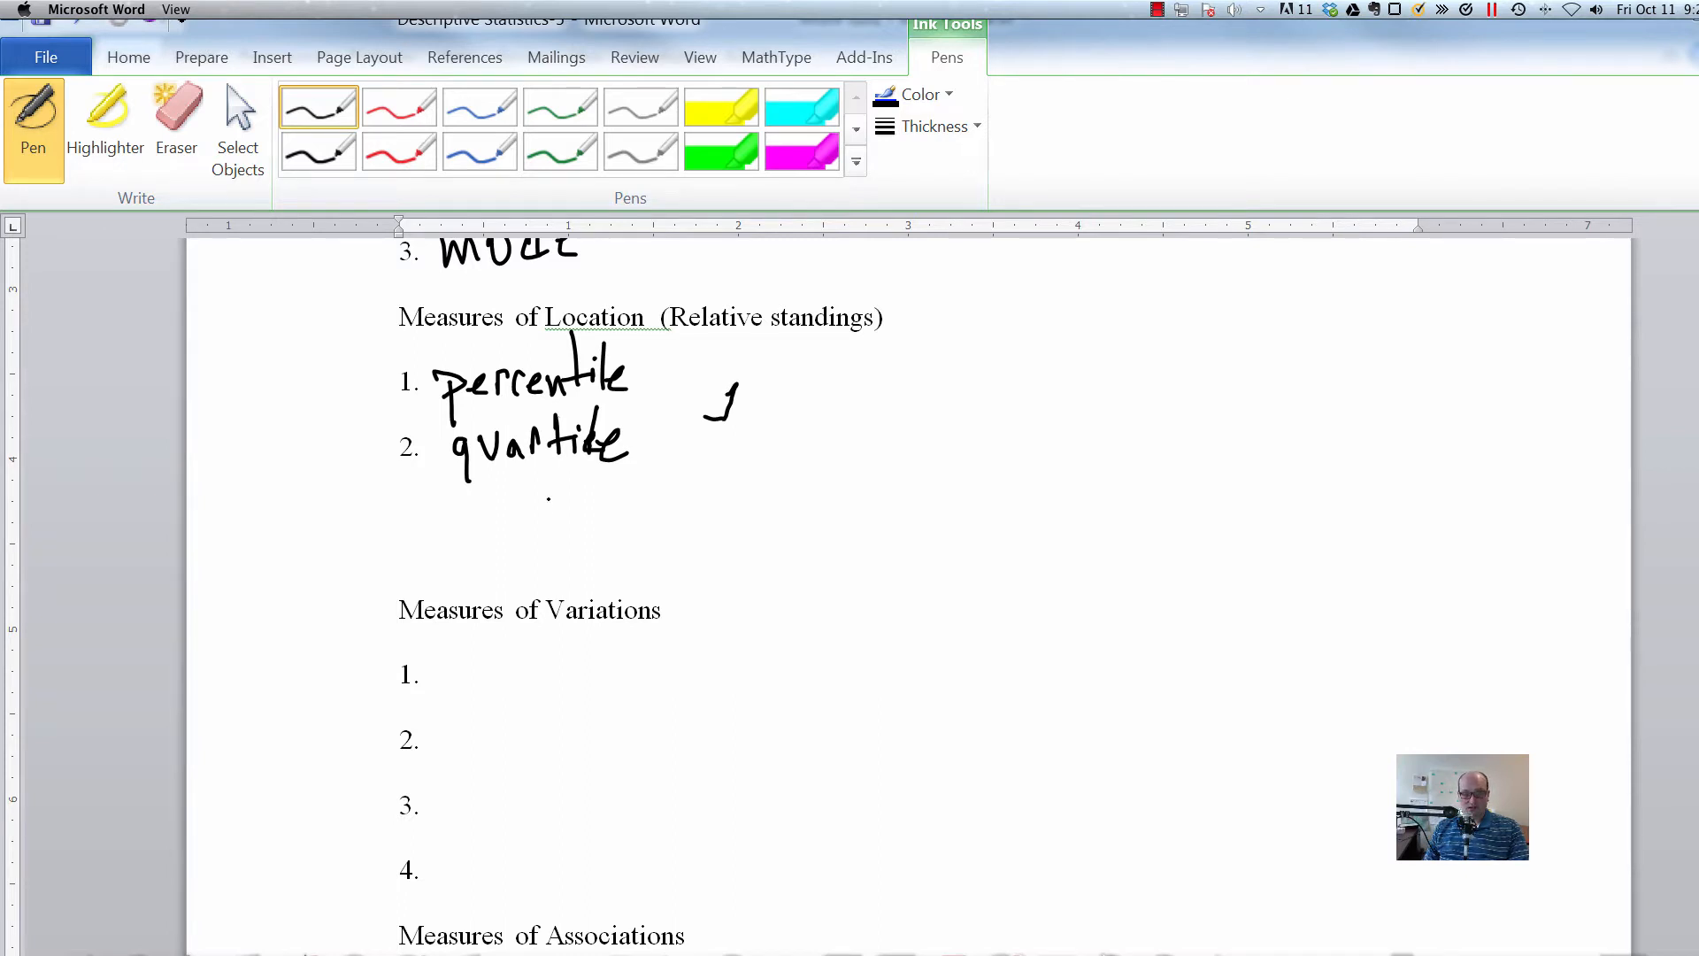
# Handwrite "variance" as item 1 and "standard deviation" as item 2 under Measures of Variations.
pyautogui.scroll(-6, 596, 540)
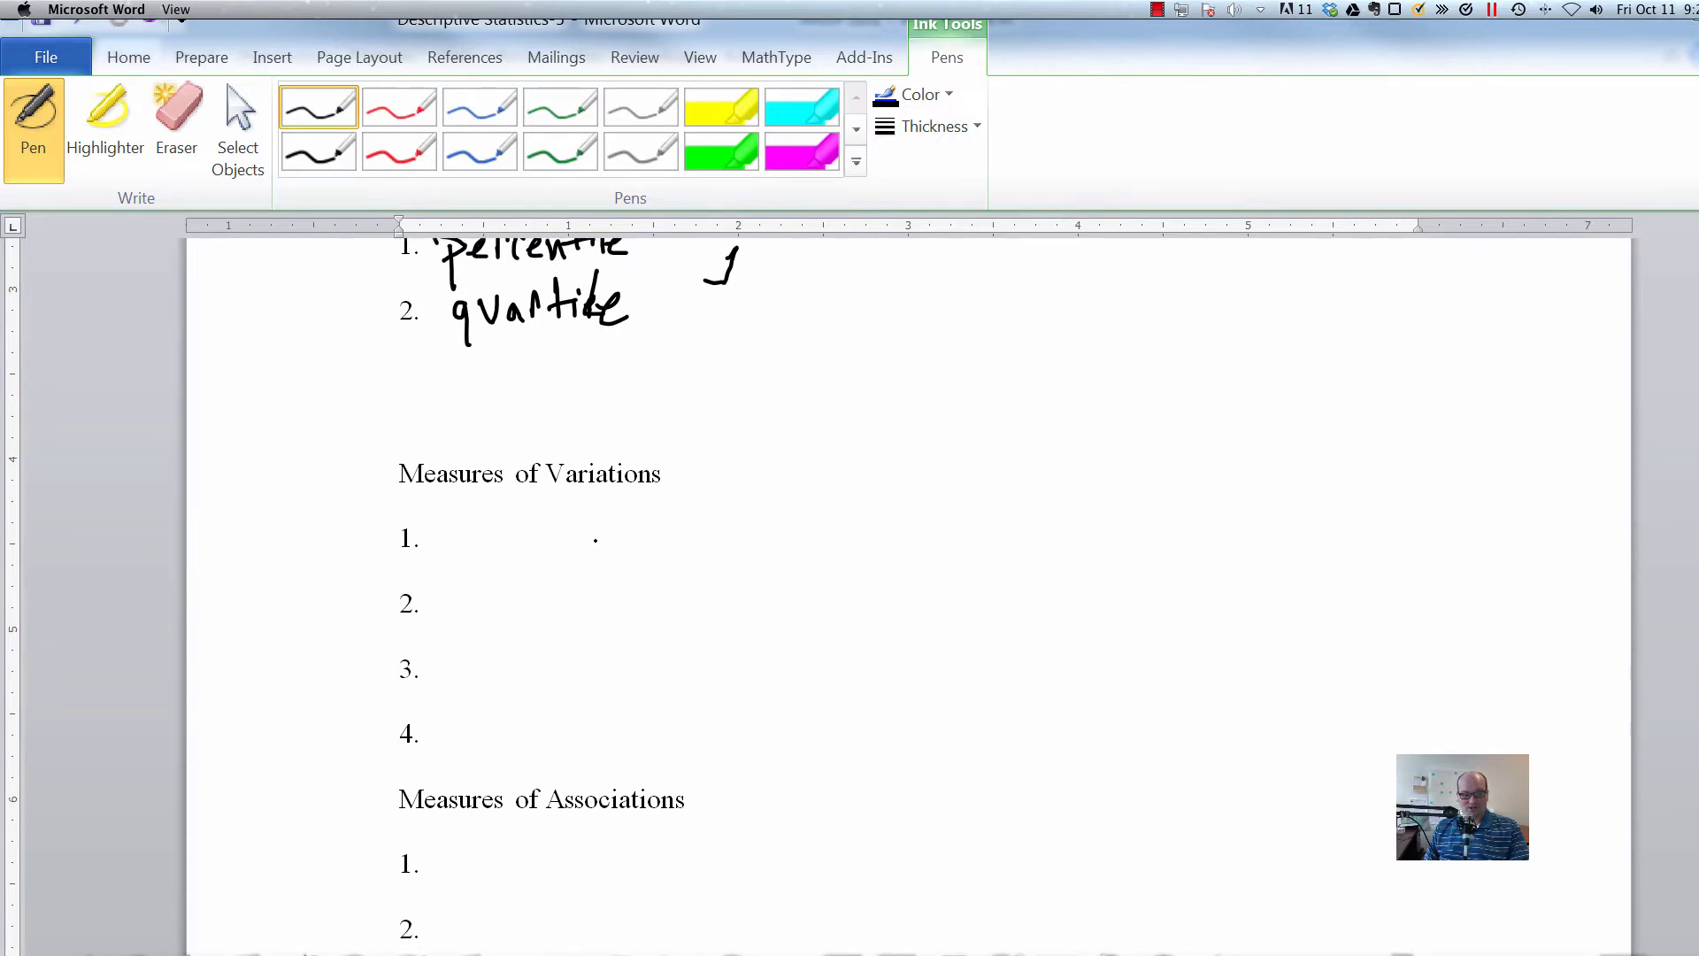
pyautogui.scroll(-1, 595, 540)
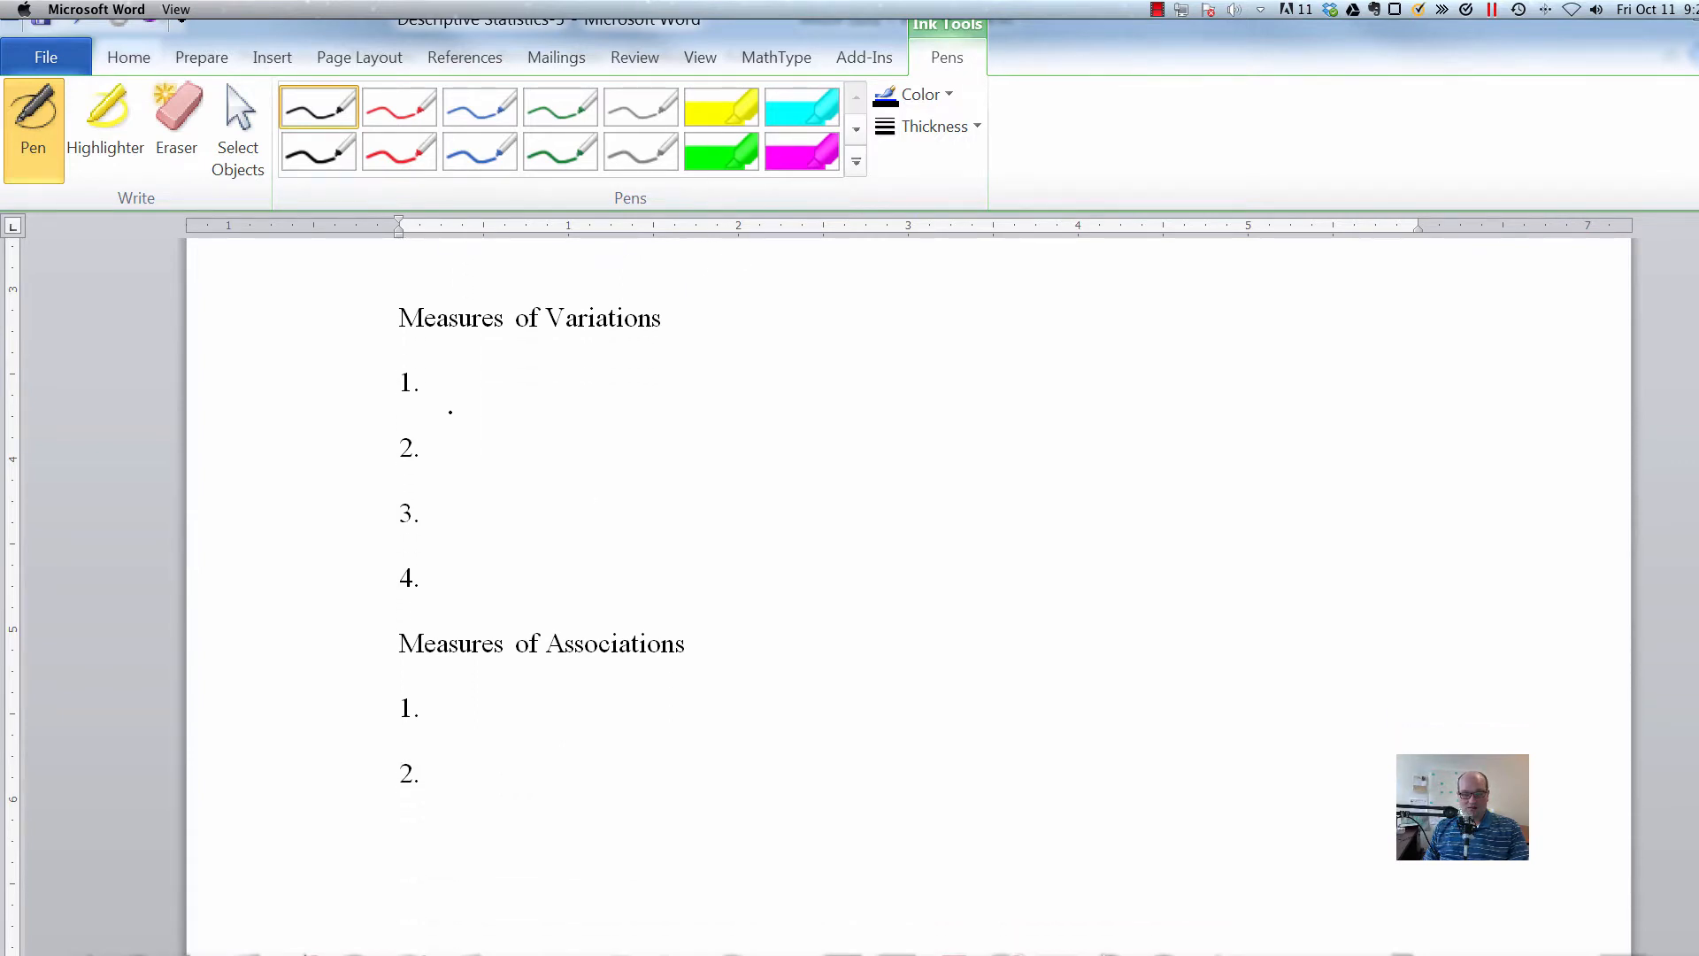
pyautogui.moveTo(433, 377)
pyautogui.mouseDown()
pyautogui.moveTo(466, 395)
pyautogui.moveTo(494, 373)
pyautogui.moveTo(523, 395)
pyautogui.moveTo(563, 375)
pyautogui.moveTo(582, 389)
pyautogui.mouseUp()
pyautogui.moveTo(457, 435); pyautogui.dragTo(440, 459)
pyautogui.moveTo(481, 413)
pyautogui.mouseDown()
pyautogui.moveTo(480, 451)
pyautogui.moveTo(490, 437)
pyautogui.moveTo(496, 457)
pyautogui.moveTo(531, 438)
pyautogui.moveTo(542, 453)
pyautogui.mouseUp()
pyautogui.moveTo(561, 434)
pyautogui.mouseDown()
pyautogui.moveTo(551, 451)
pyautogui.moveTo(567, 455)
pyautogui.mouseUp()
pyautogui.moveTo(578, 437)
pyautogui.mouseDown()
pyautogui.moveTo(583, 455)
pyautogui.moveTo(591, 432)
pyautogui.mouseUp()
pyautogui.moveTo(609, 437)
pyautogui.mouseDown()
pyautogui.moveTo(612, 458)
pyautogui.moveTo(693, 430)
pyautogui.moveTo(705, 447)
pyautogui.moveTo(689, 439)
pyautogui.moveTo(832, 448)
pyautogui.mouseUp()
pyautogui.moveTo(815, 433)
pyautogui.mouseDown()
pyautogui.moveTo(888, 457)
pyautogui.moveTo(841, 459)
pyautogui.mouseUp()
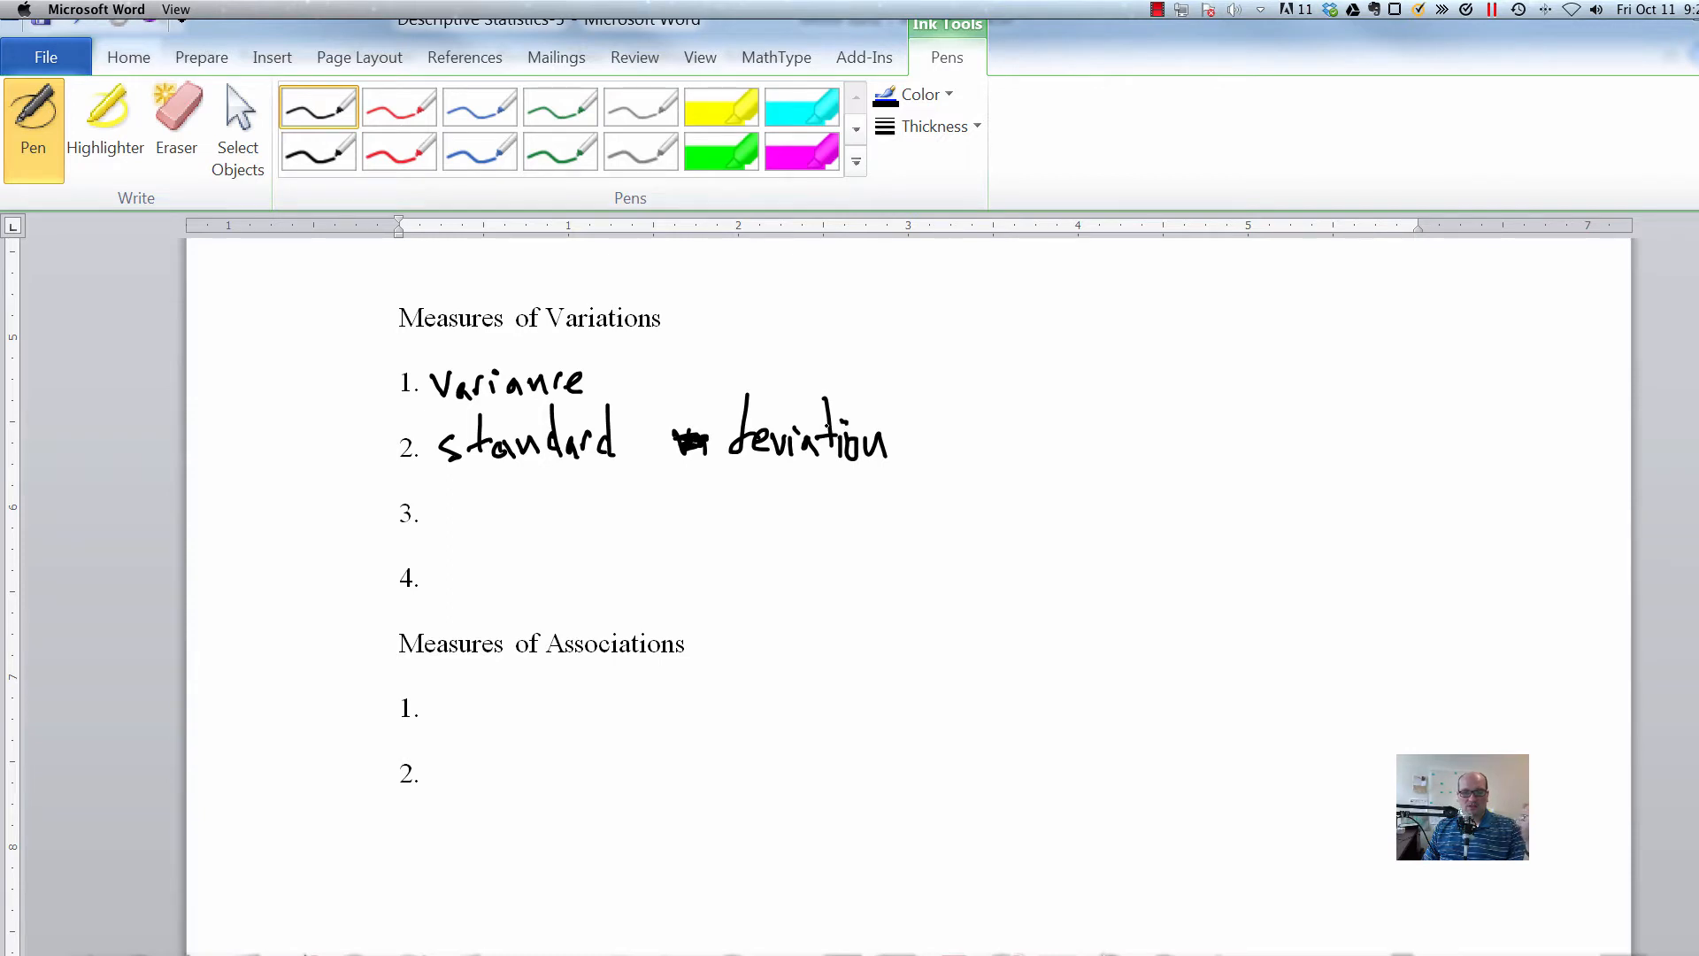
pyautogui.click(813, 400)
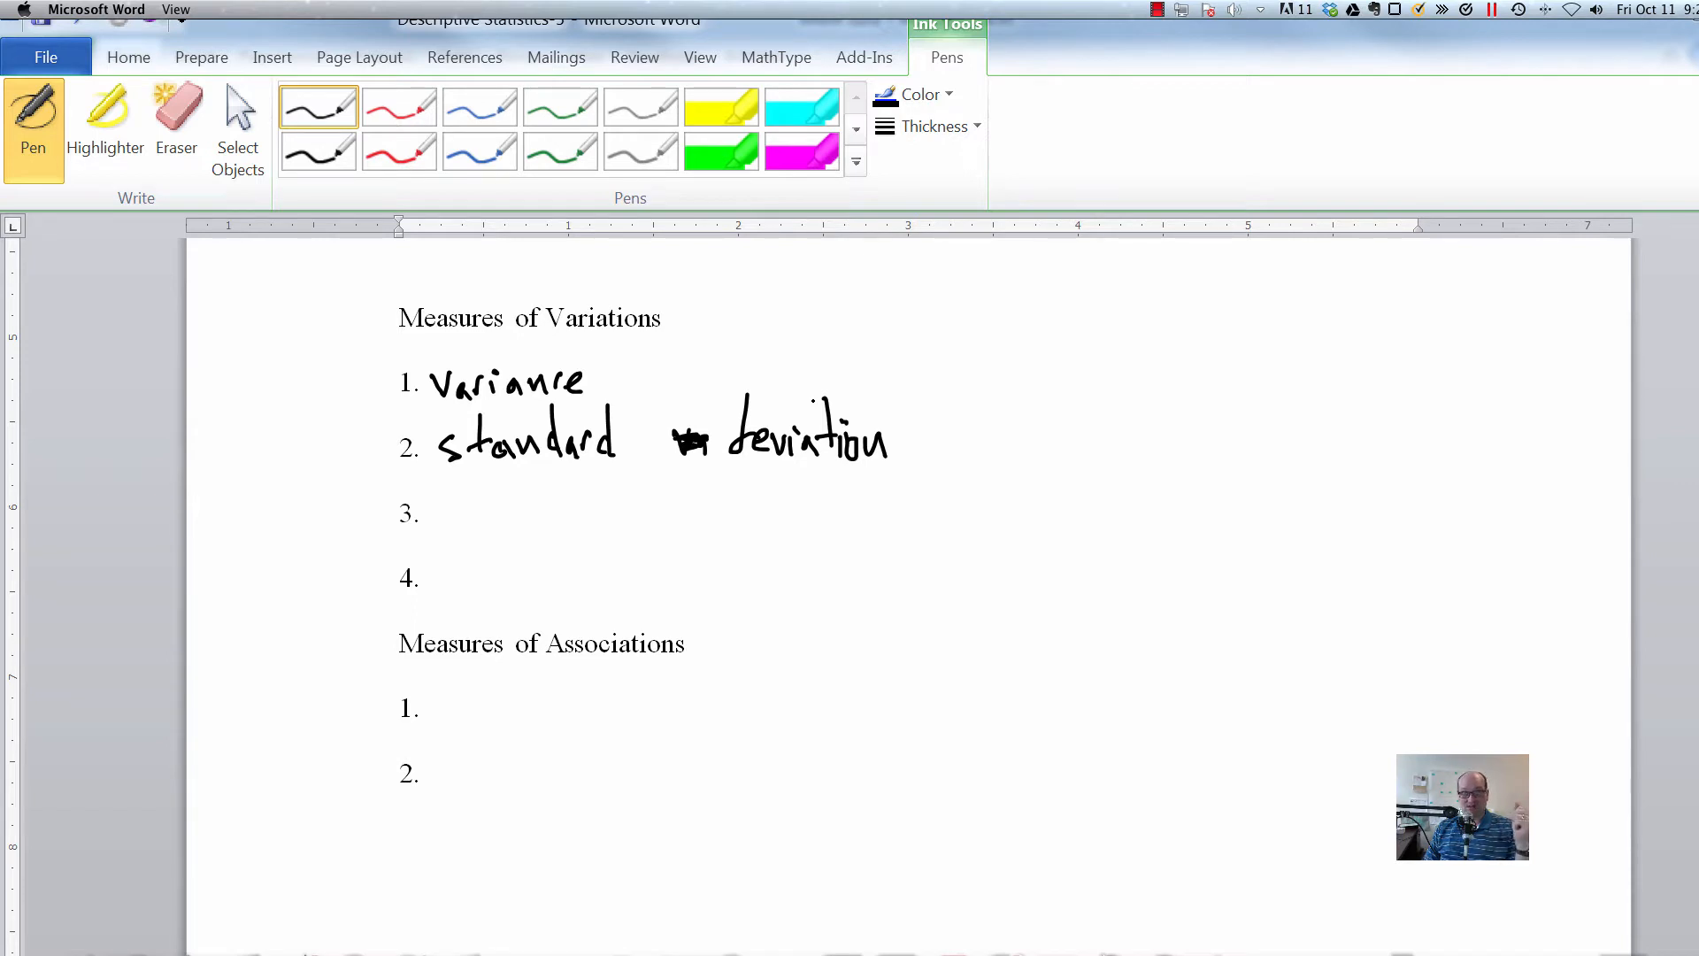
# Handwrite "range" as item 3 and "Interquartile range IQR" as item 4 under Measures of Variations.
pyautogui.click(409, 624)
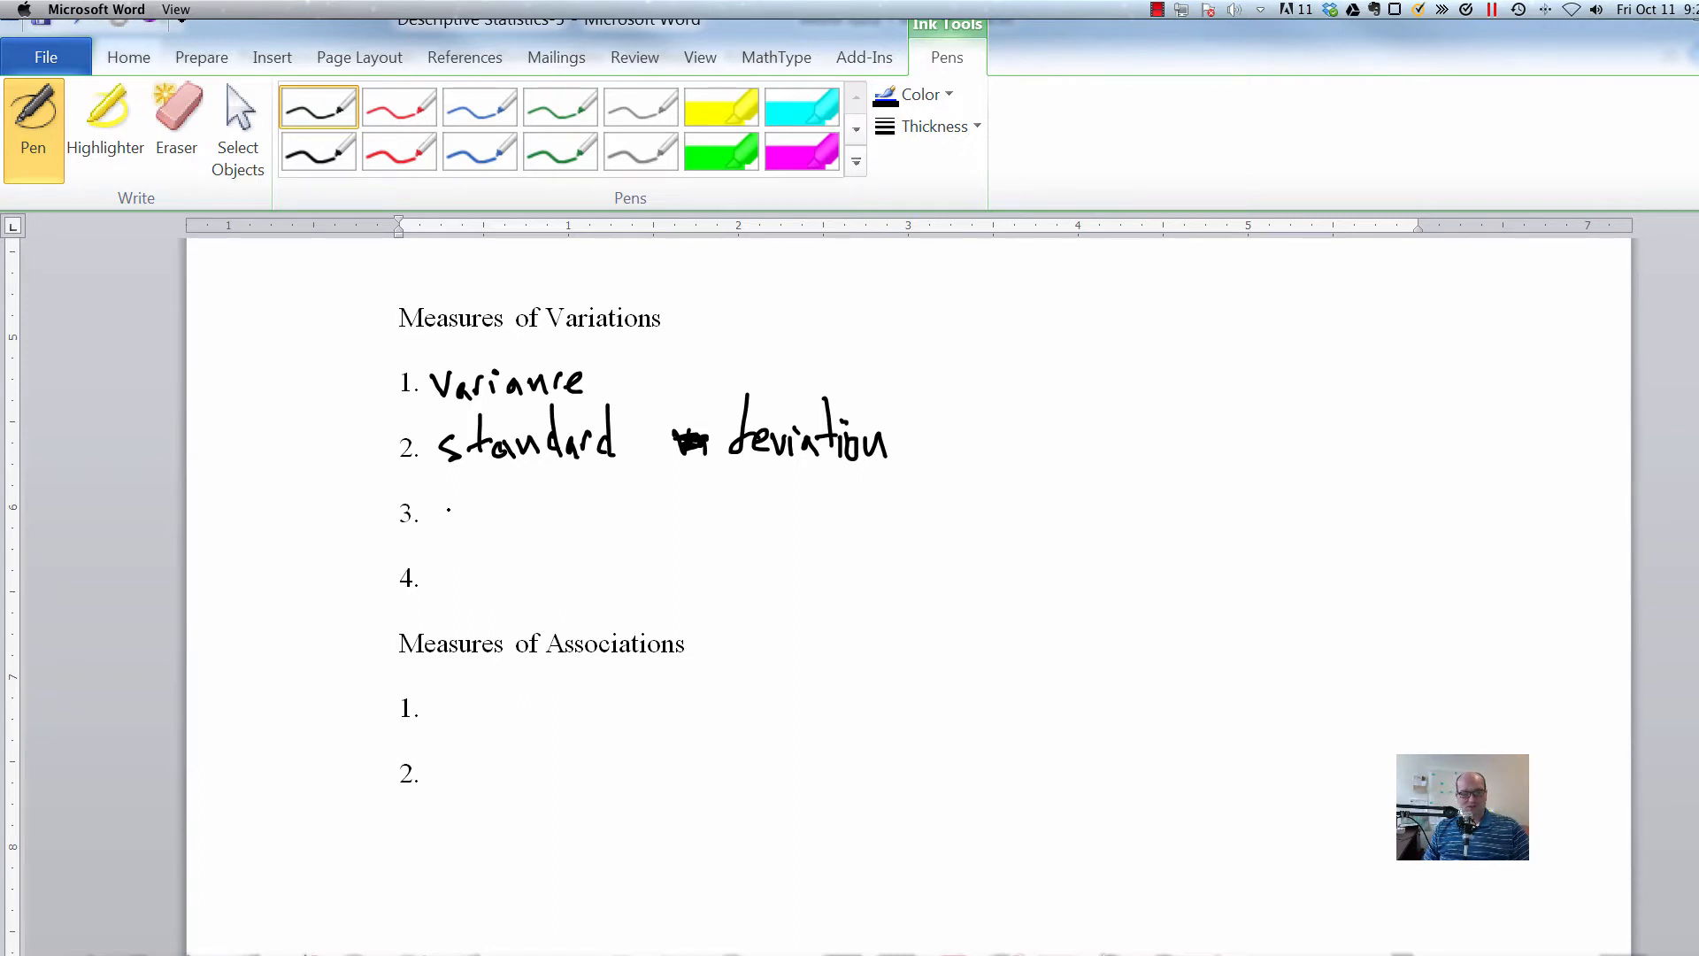
pyautogui.moveTo(450, 510)
pyautogui.mouseDown()
pyautogui.moveTo(517, 512)
pyautogui.moveTo(514, 538)
pyautogui.moveTo(548, 501)
pyautogui.moveTo(553, 523)
pyautogui.mouseUp()
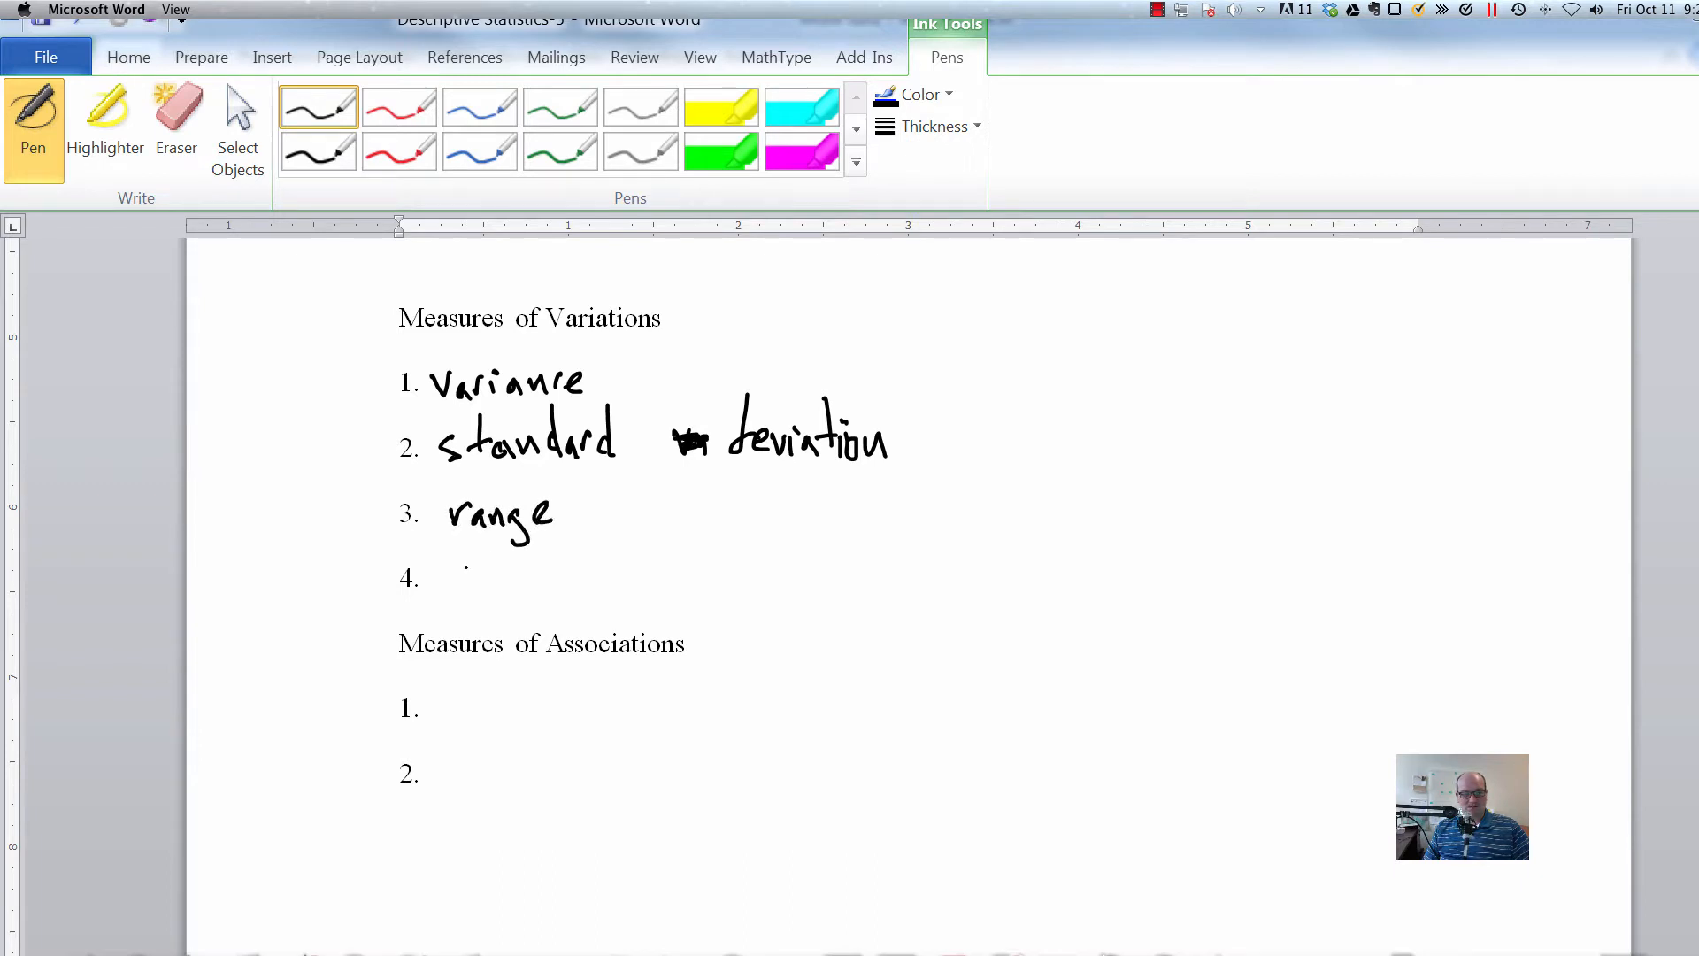
pyautogui.moveTo(449, 564)
pyautogui.mouseDown()
pyautogui.moveTo(448, 585)
pyautogui.moveTo(471, 579)
pyautogui.moveTo(465, 559)
pyautogui.moveTo(566, 581)
pyautogui.moveTo(538, 597)
pyautogui.moveTo(601, 557)
pyautogui.mouseUp()
pyautogui.moveTo(603, 551)
pyautogui.mouseDown()
pyautogui.moveTo(605, 588)
pyautogui.moveTo(624, 586)
pyautogui.mouseUp()
pyautogui.moveTo(628, 568); pyautogui.dragTo(651, 589)
pyautogui.moveTo(674, 585)
pyautogui.mouseDown()
pyautogui.moveTo(689, 556)
pyautogui.moveTo(703, 577)
pyautogui.moveTo(758, 585)
pyautogui.moveTo(753, 598)
pyautogui.mouseUp()
pyautogui.moveTo(770, 579); pyautogui.dragTo(861, 576)
pyautogui.moveTo(845, 577)
pyautogui.mouseDown()
pyautogui.moveTo(885, 574)
pyautogui.moveTo(886, 541)
pyautogui.moveTo(935, 585)
pyautogui.mouseUp()
pyautogui.moveTo(931, 541)
pyautogui.mouseDown()
pyautogui.moveTo(965, 563)
pyautogui.moveTo(938, 570)
pyautogui.mouseUp()
pyautogui.moveTo(940, 559); pyautogui.dragTo(981, 580)
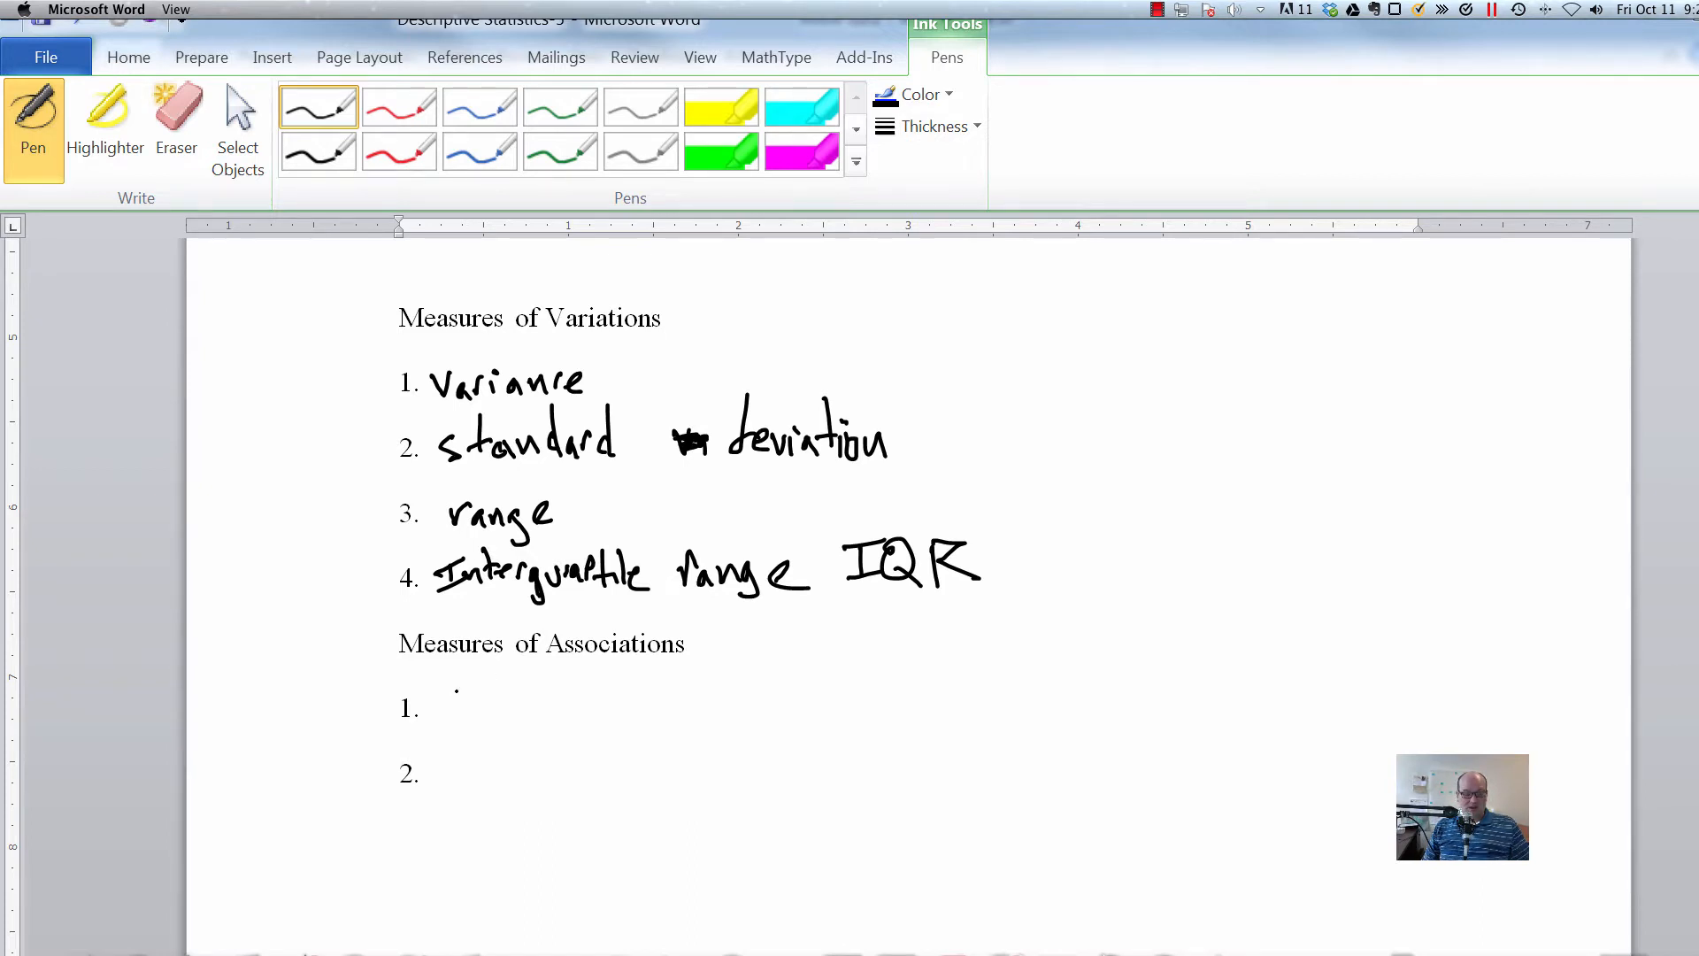
# Handwrite "Correlation" as item 1 and "Covariance" as item 2 under Measures of Associations.
pyautogui.moveTo(457, 690)
pyautogui.mouseDown()
pyautogui.moveTo(478, 724)
pyautogui.moveTo(568, 717)
pyautogui.mouseUp()
pyautogui.moveTo(581, 668)
pyautogui.mouseDown()
pyautogui.moveTo(586, 712)
pyautogui.moveTo(595, 697)
pyautogui.mouseUp()
pyautogui.moveTo(595, 699); pyautogui.dragTo(658, 708)
pyautogui.moveTo(469, 748)
pyautogui.mouseDown()
pyautogui.moveTo(470, 788)
pyautogui.moveTo(512, 763)
pyautogui.moveTo(533, 788)
pyautogui.moveTo(554, 761)
pyautogui.moveTo(642, 786)
pyautogui.mouseUp()
pyautogui.moveTo(651, 774); pyautogui.dragTo(672, 782)
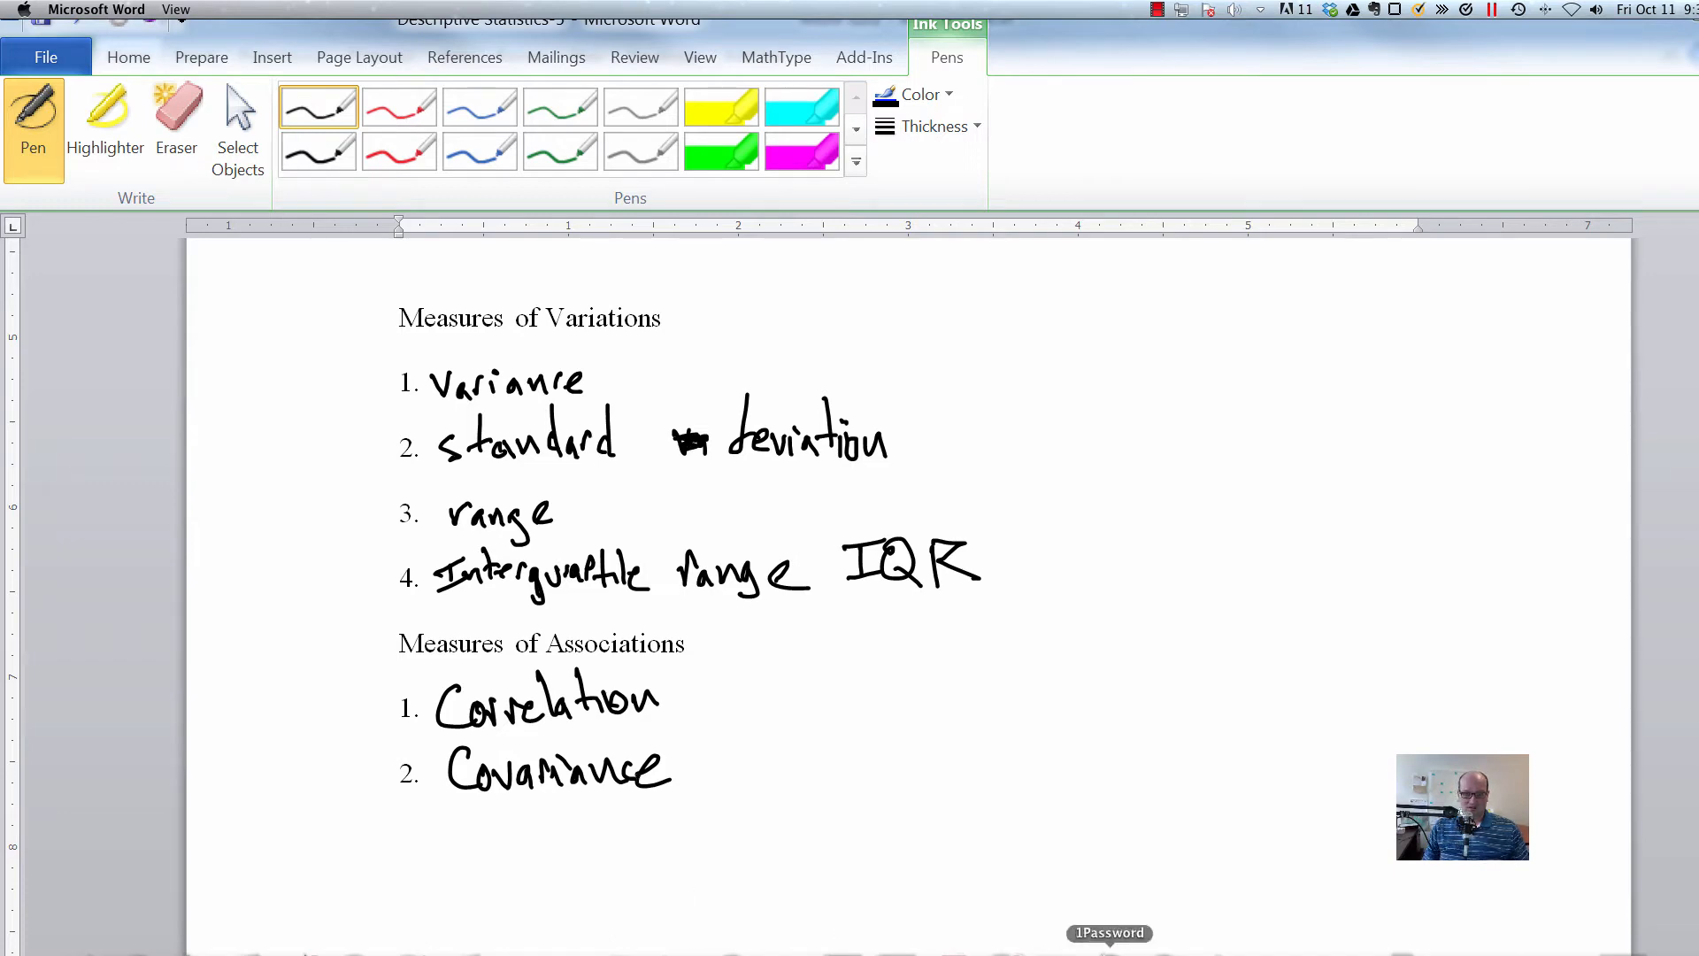
# Review the handwritten lists from Measures of Central Tendency through Measures of Associations.
pyautogui.scroll(10, 1028, 714)
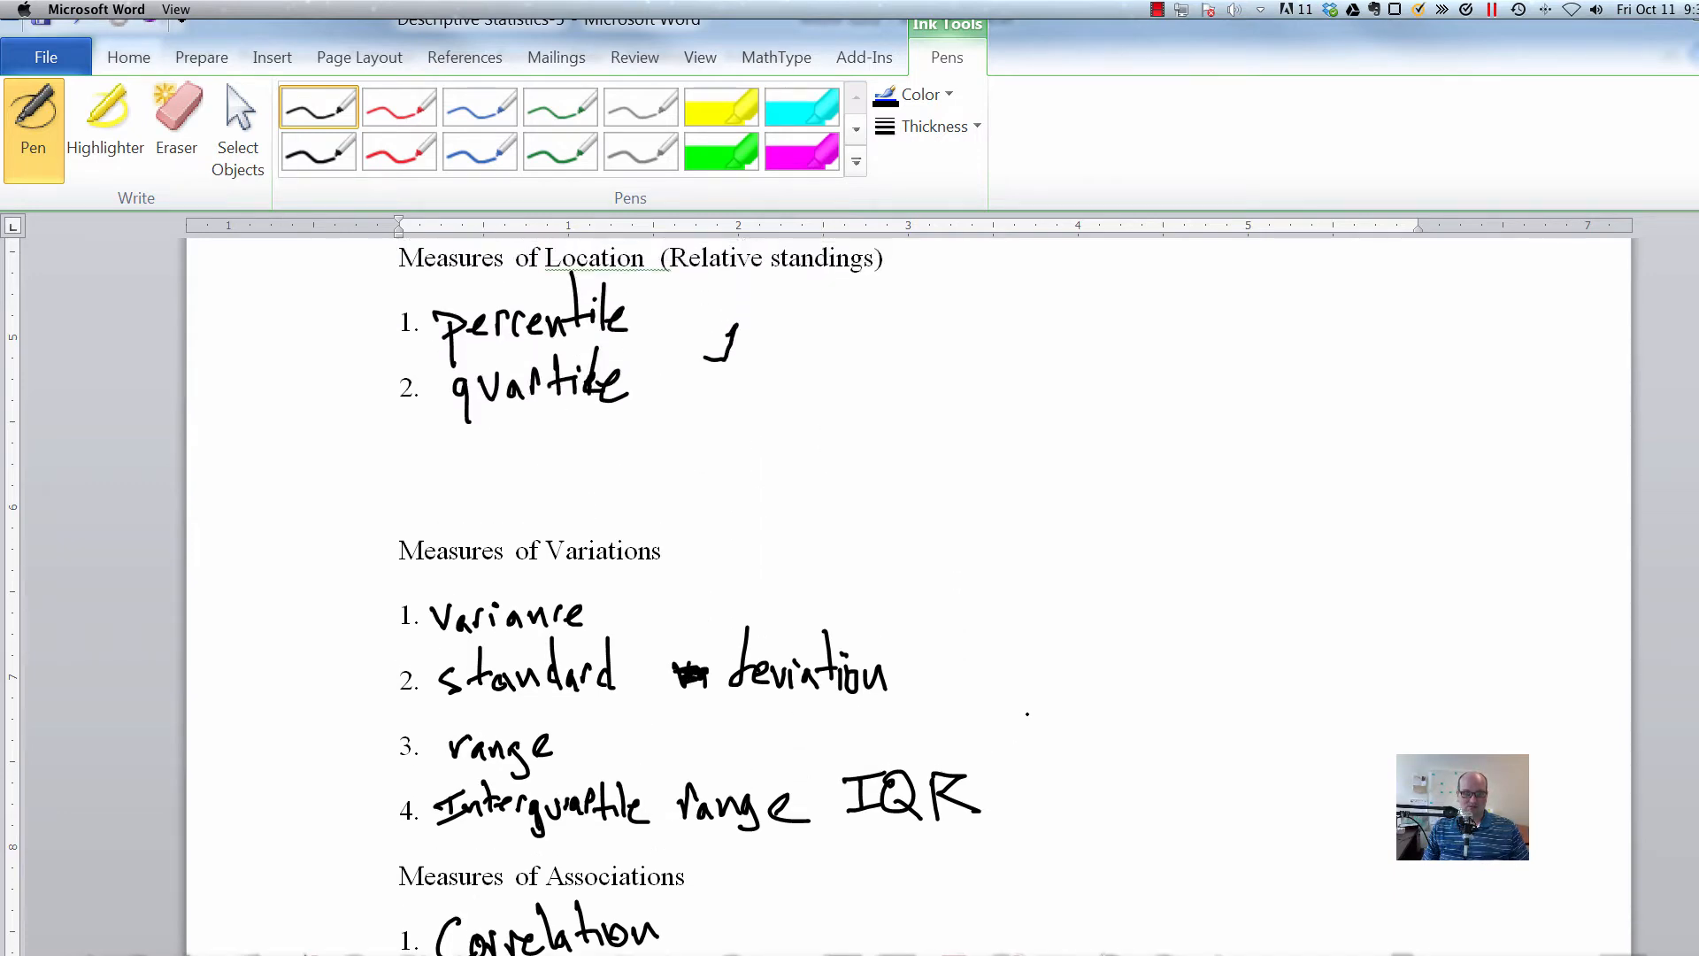
pyautogui.scroll(5, 1027, 713)
pyautogui.scroll(-9, 1028, 713)
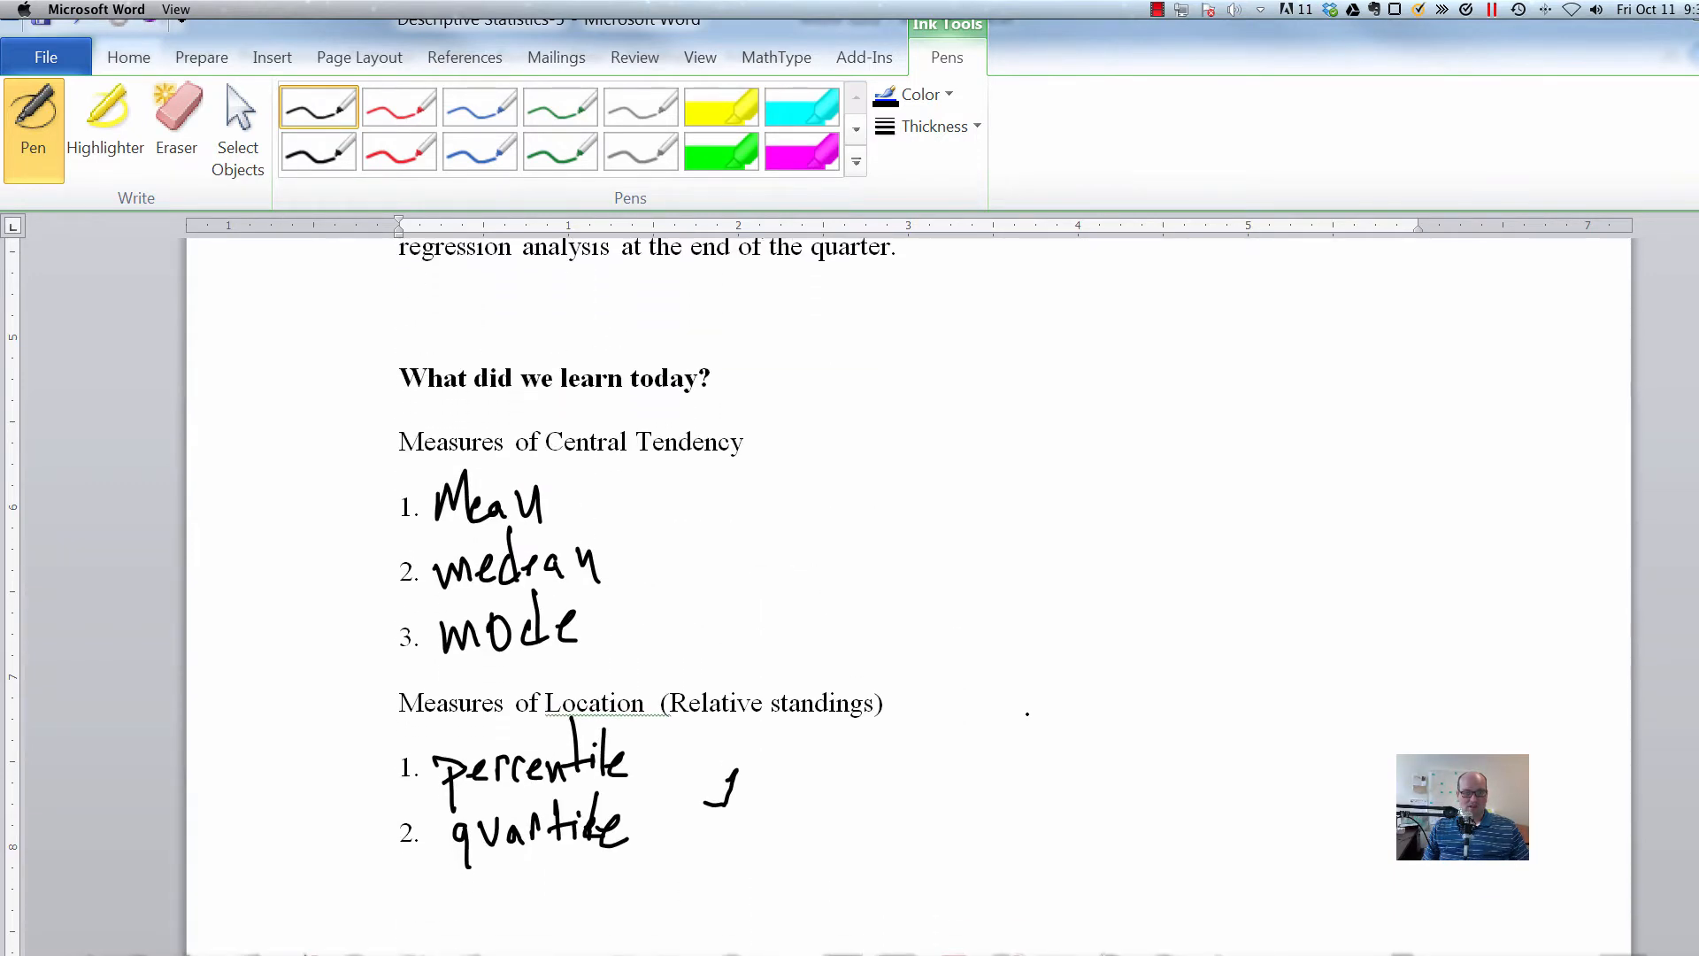
pyautogui.scroll(-9, 1027, 713)
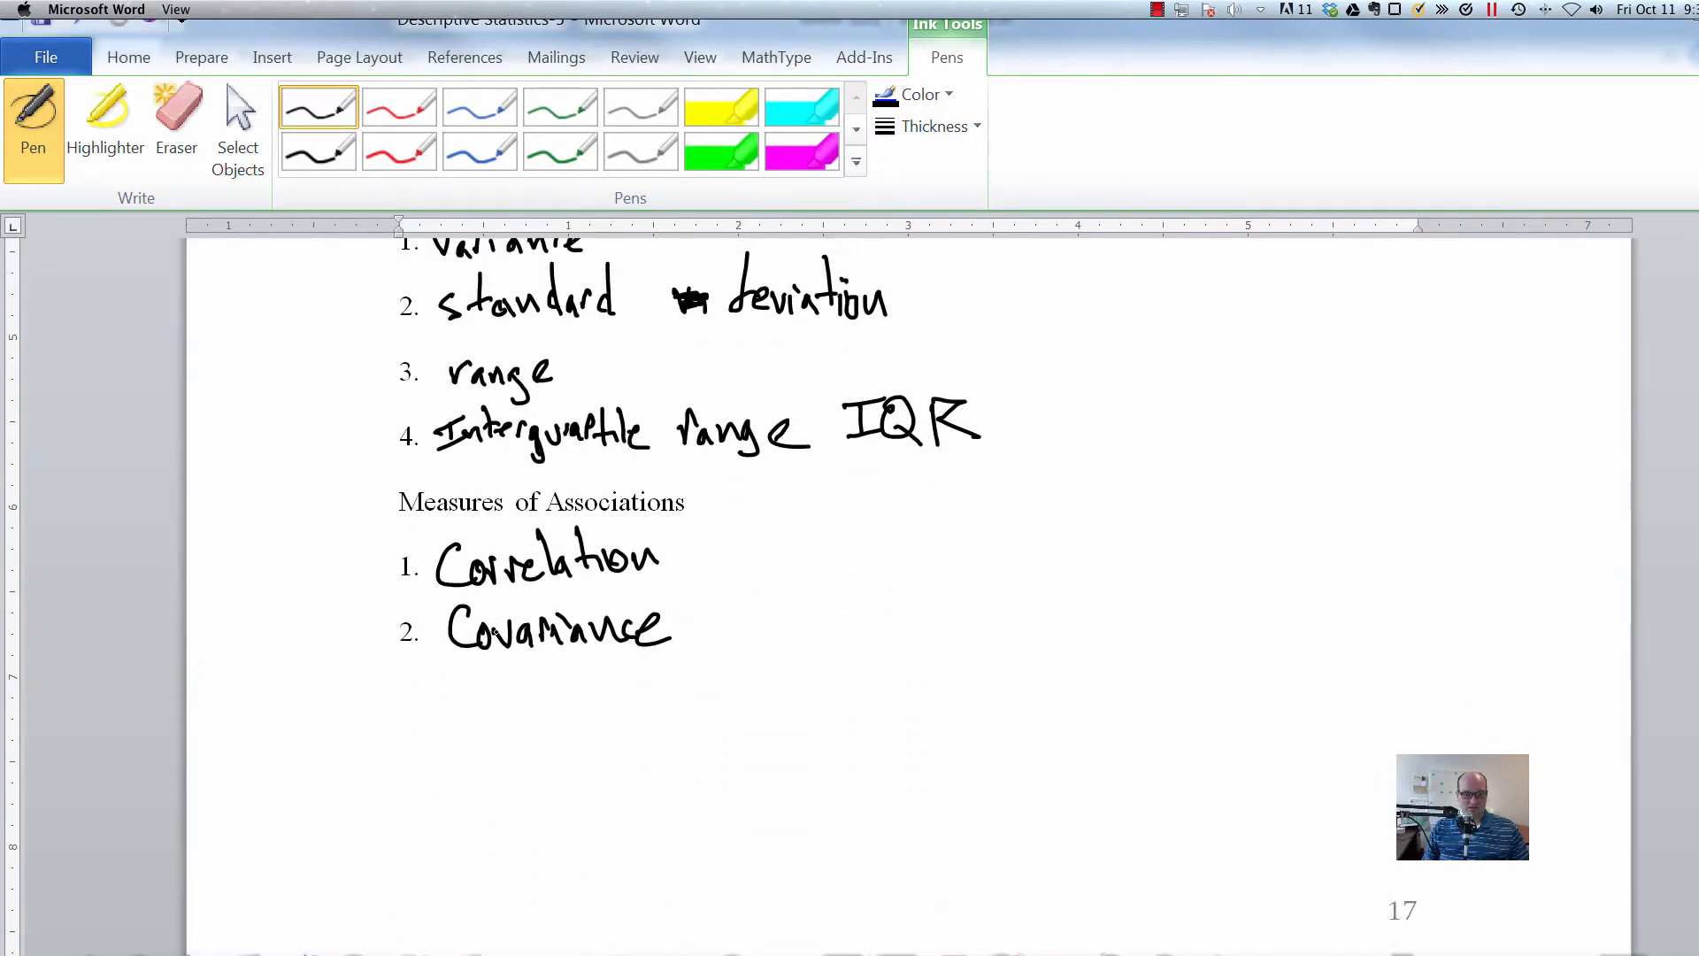
pyautogui.scroll(14, 995, 610)
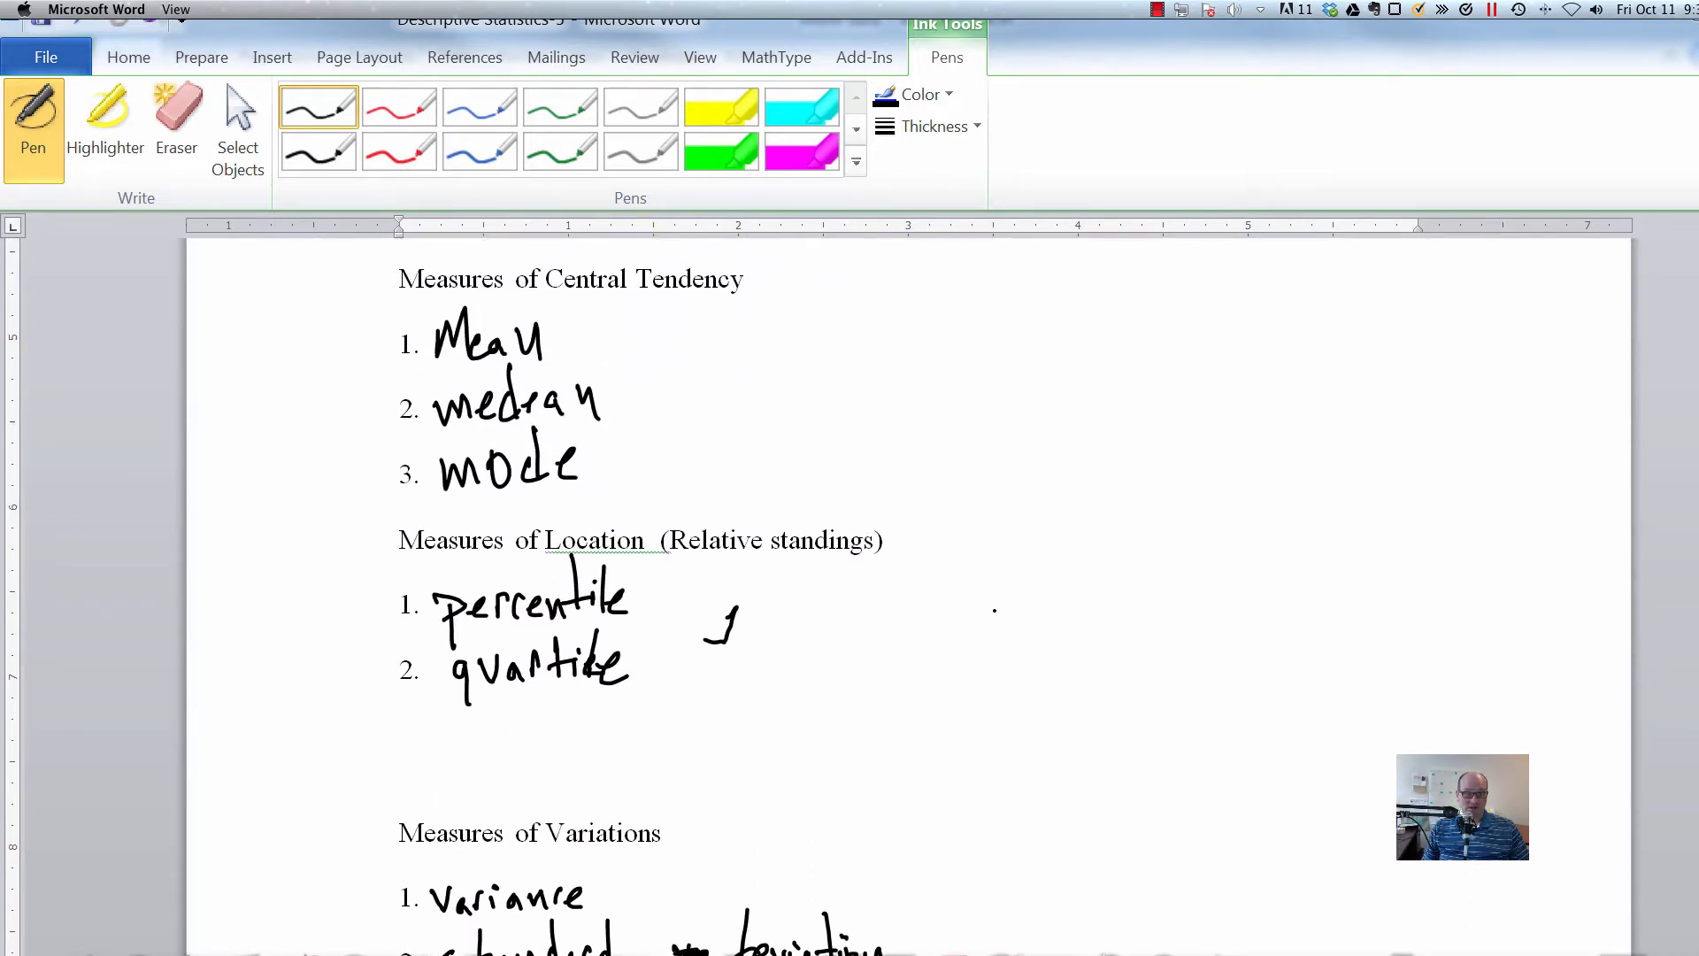
pyautogui.scroll(3, 995, 610)
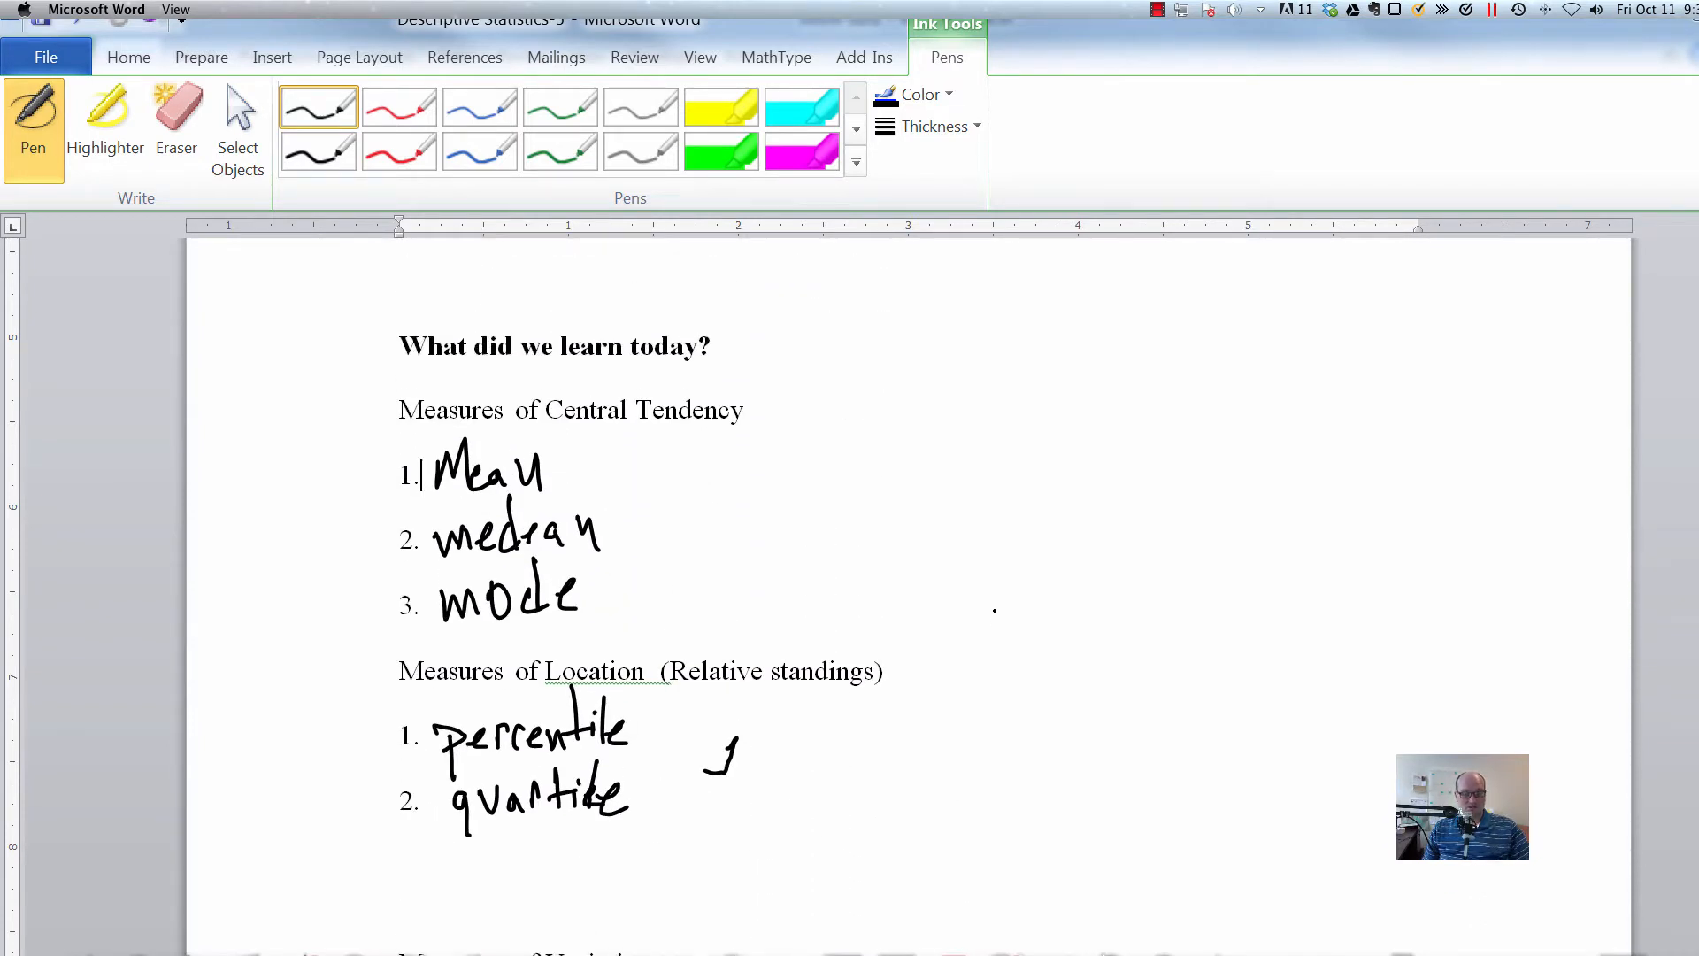
# Switch to the M&M data workbook in Excel and have its window fill the screen.
pyautogui.press('super+Tab')
pyautogui.press('super+Tab')
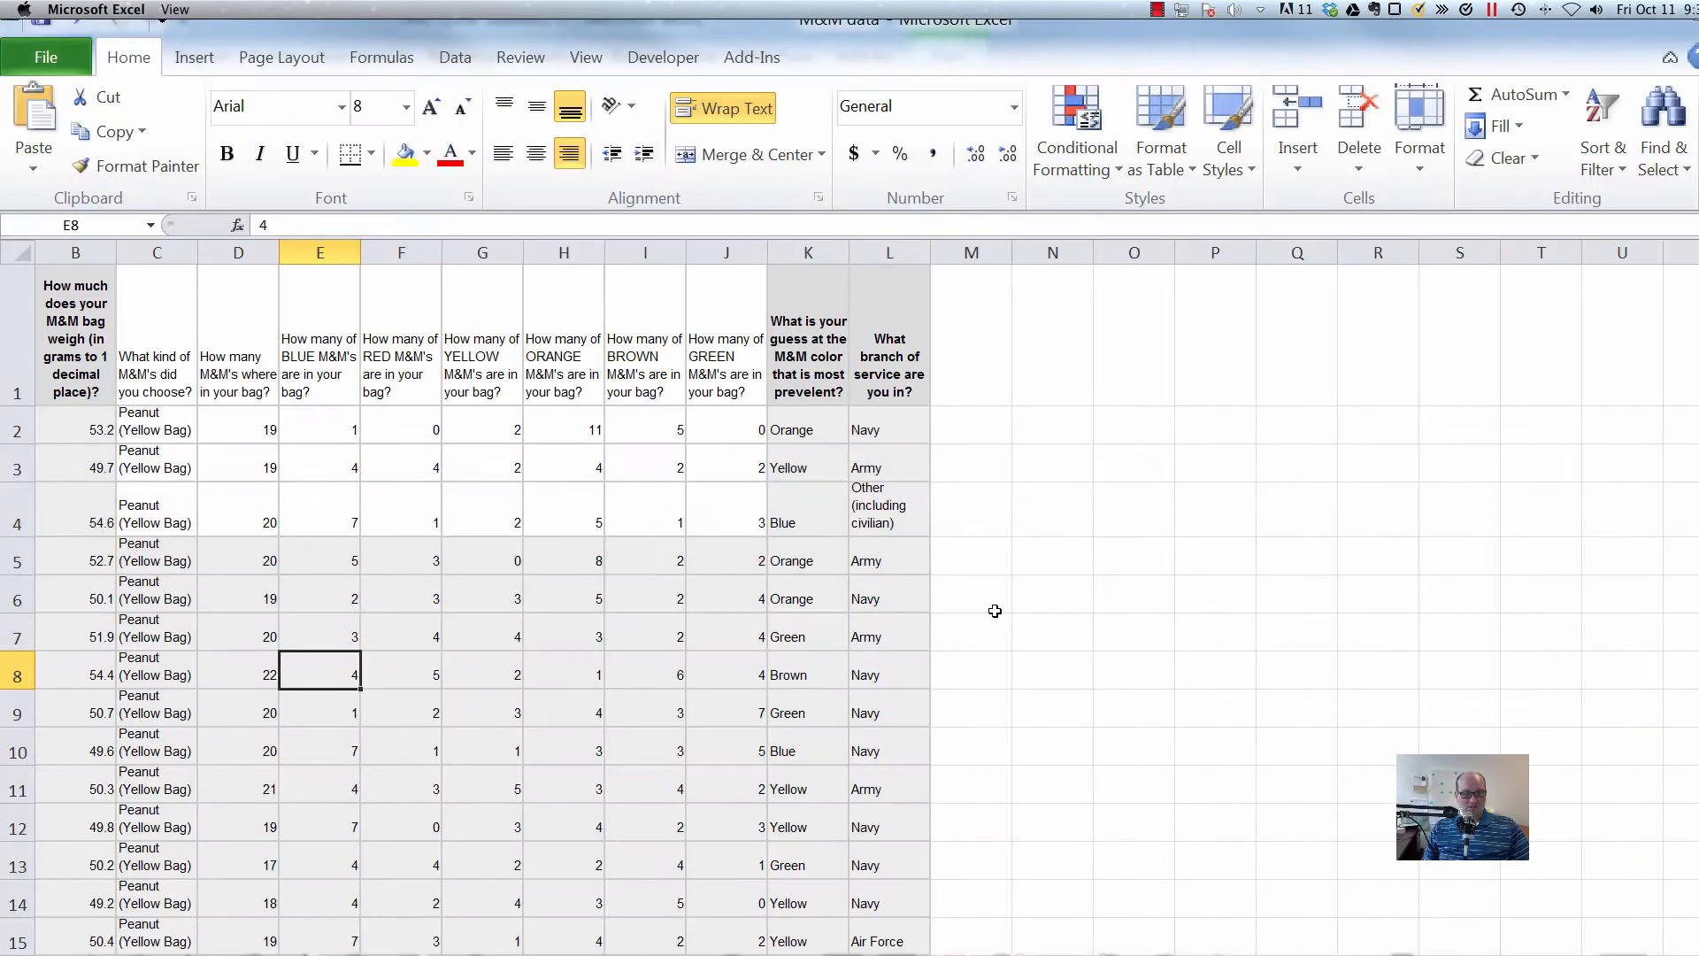
pyautogui.moveTo(847, 40); pyautogui.dragTo(853, 104)
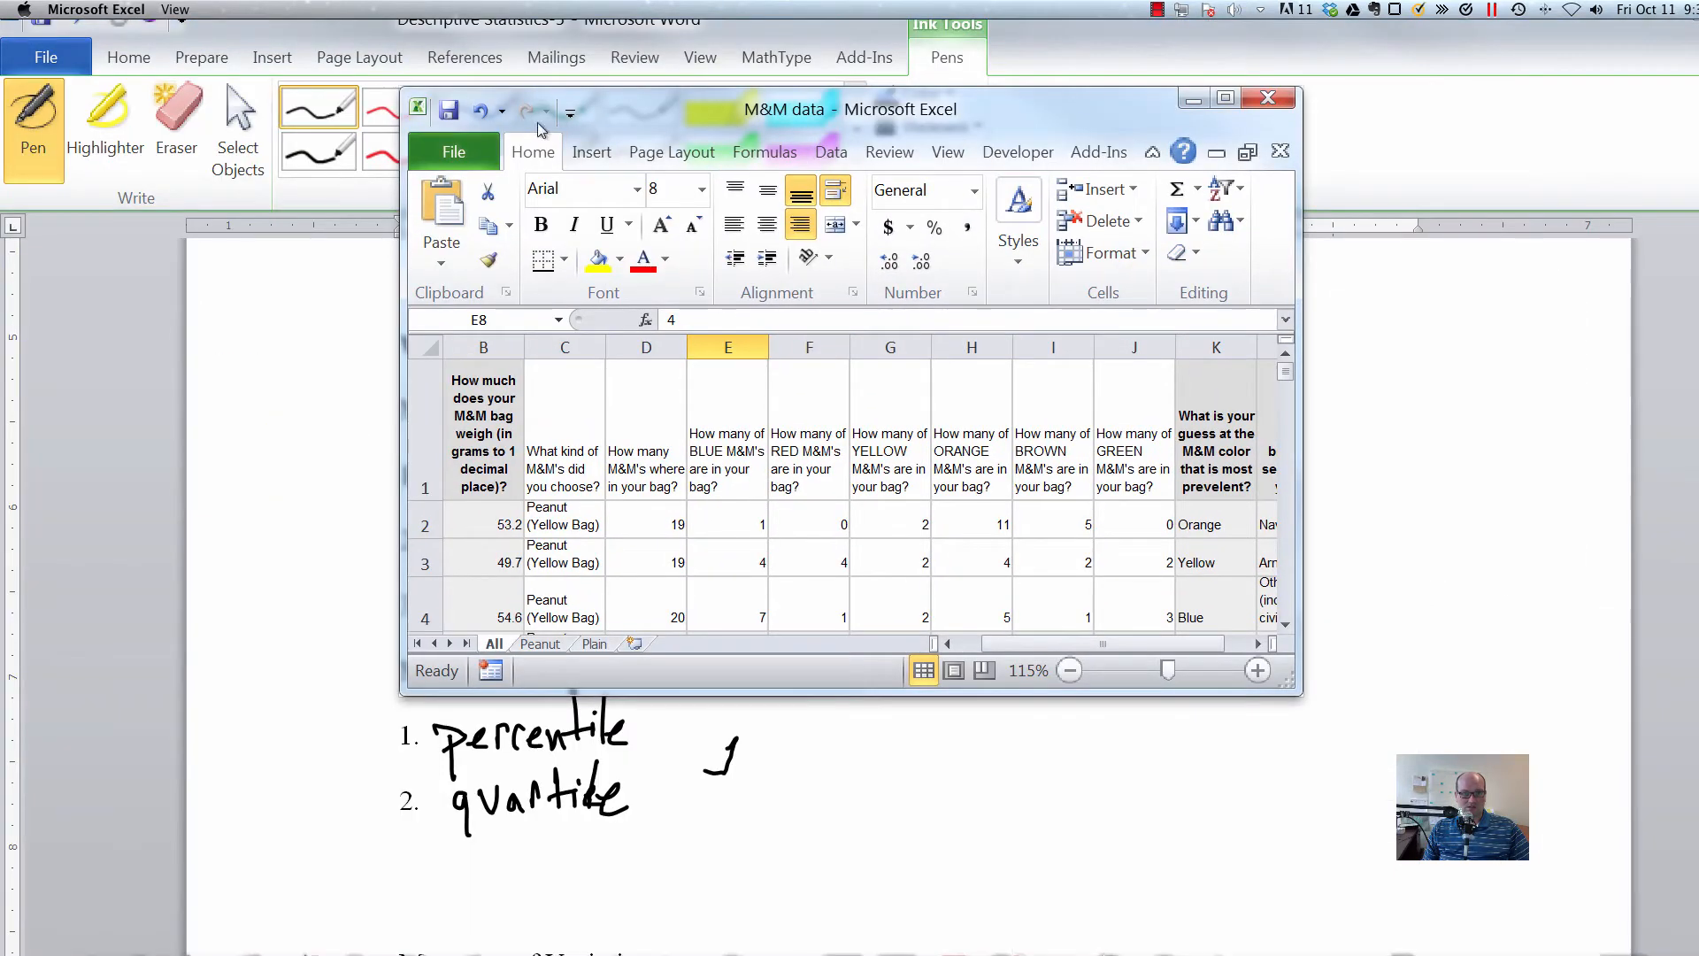
pyautogui.click(1225, 97)
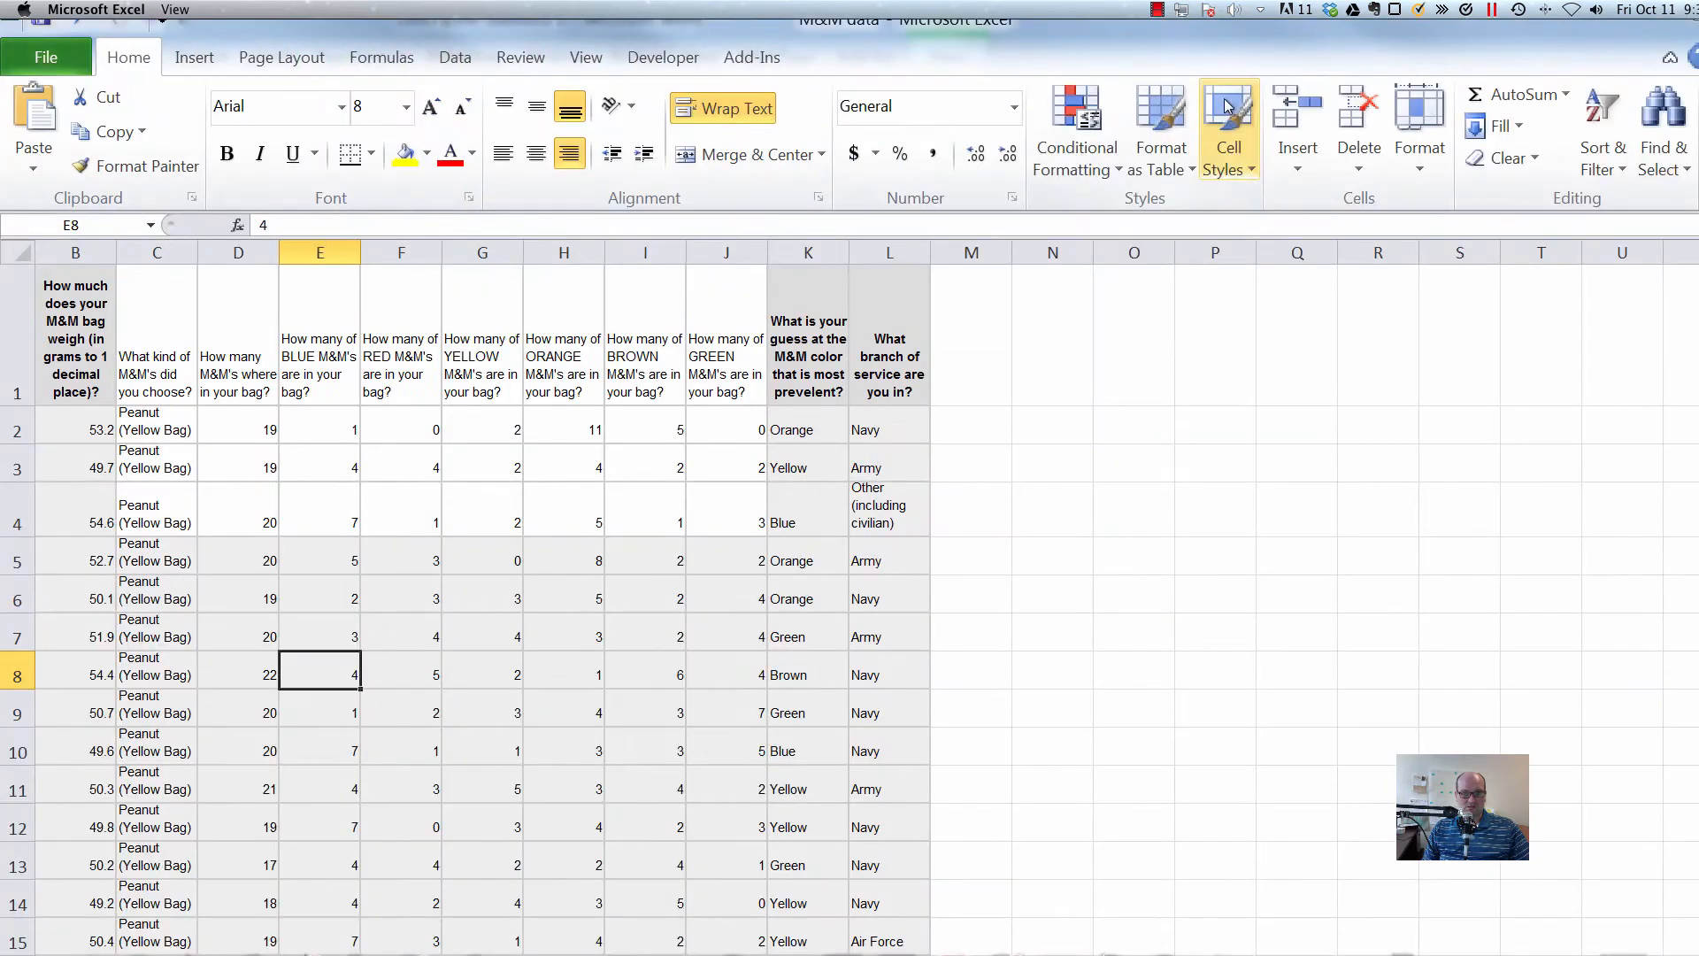
# Check how far the M&M records extend down the sheet, returning to the first record in cell A2.
pyautogui.click(176, 428)
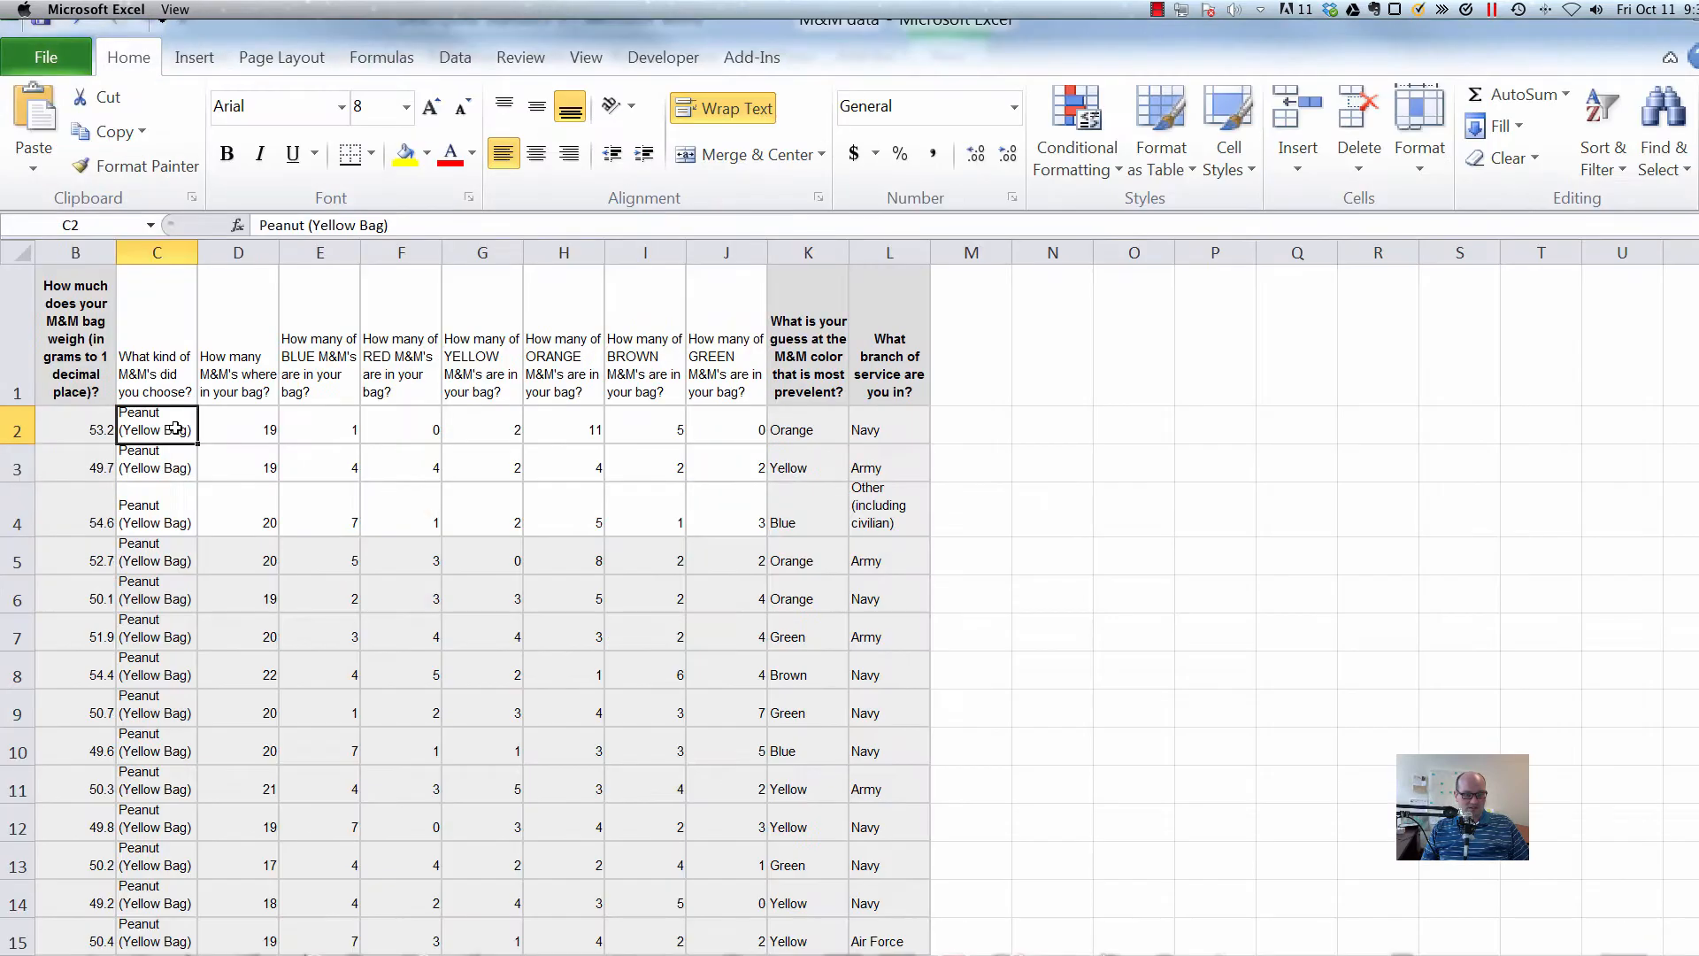
pyautogui.click(273, 448)
pyautogui.click(250, 422)
pyautogui.hotkey('ctrl', 'Down')
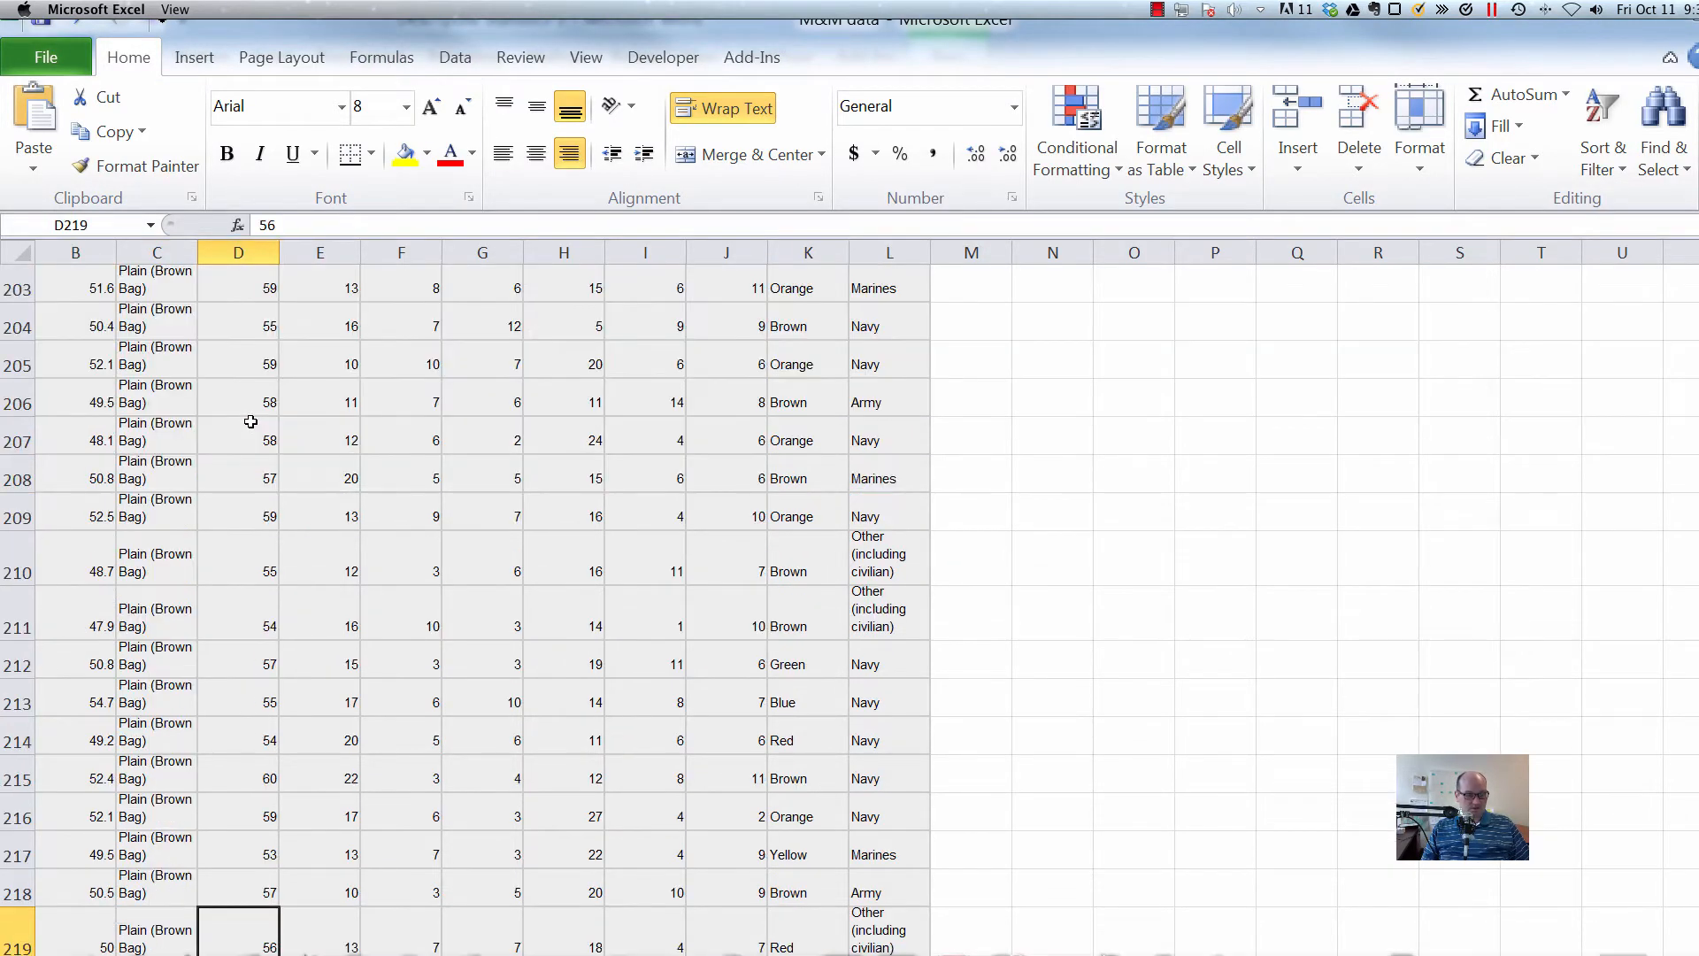
pyautogui.hotkey('ctrl', 'Left')
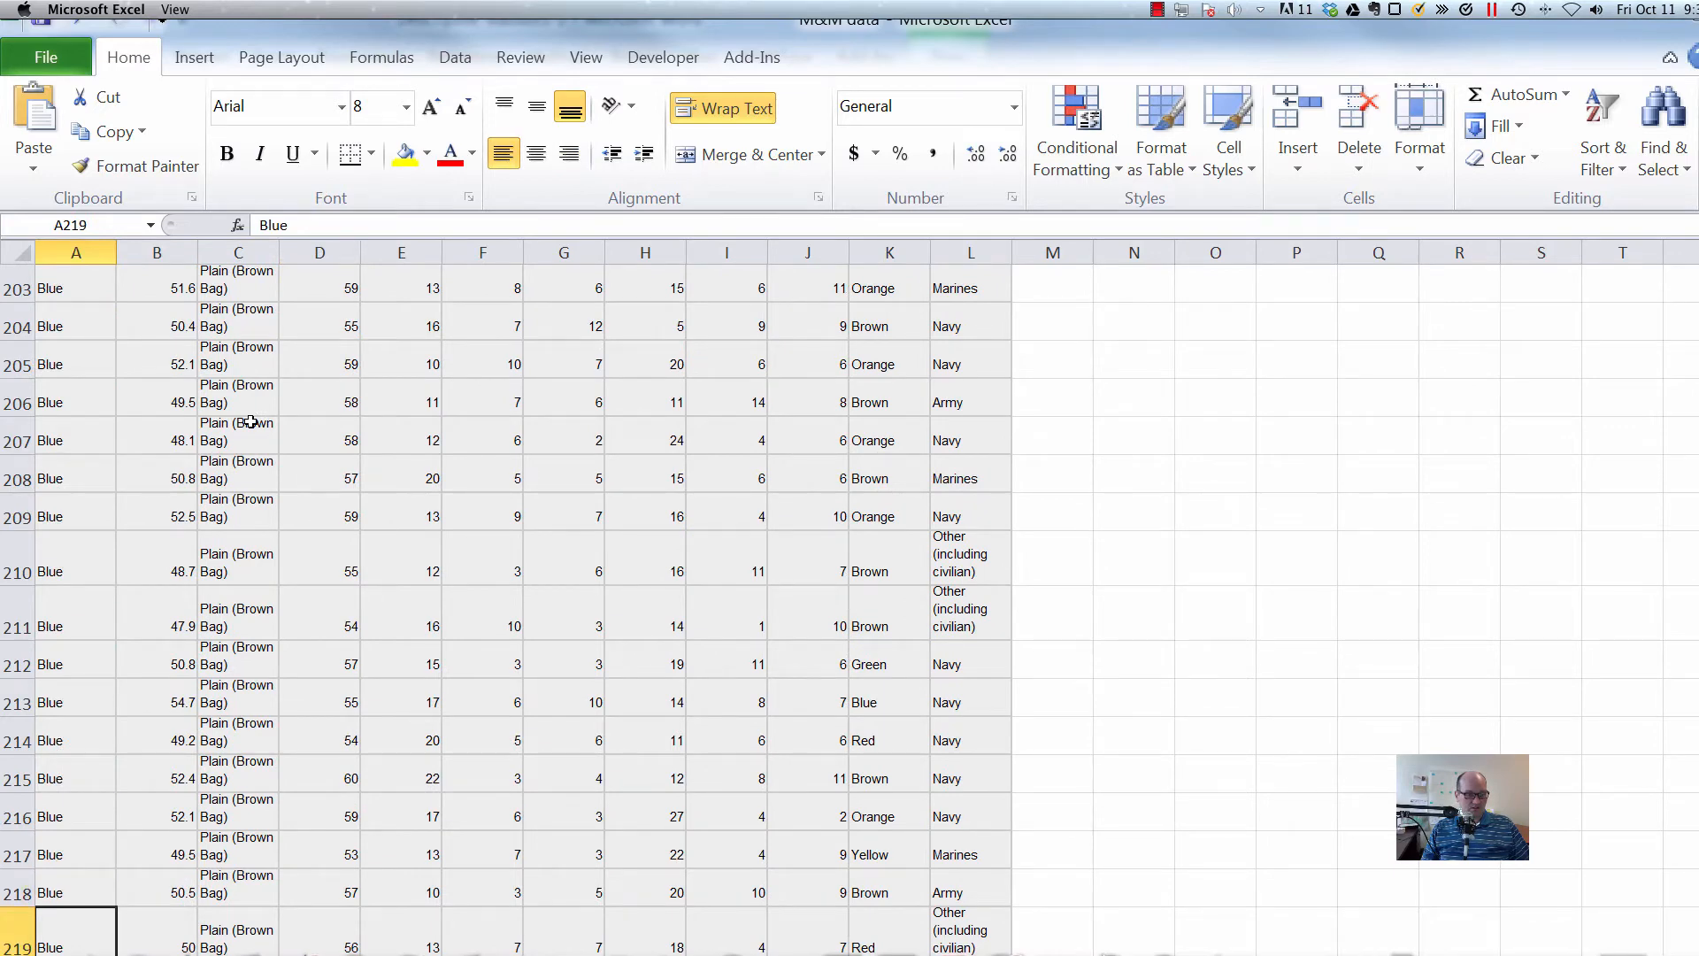
pyautogui.hotkey('ctrl', 'Up')
pyautogui.press('Down')
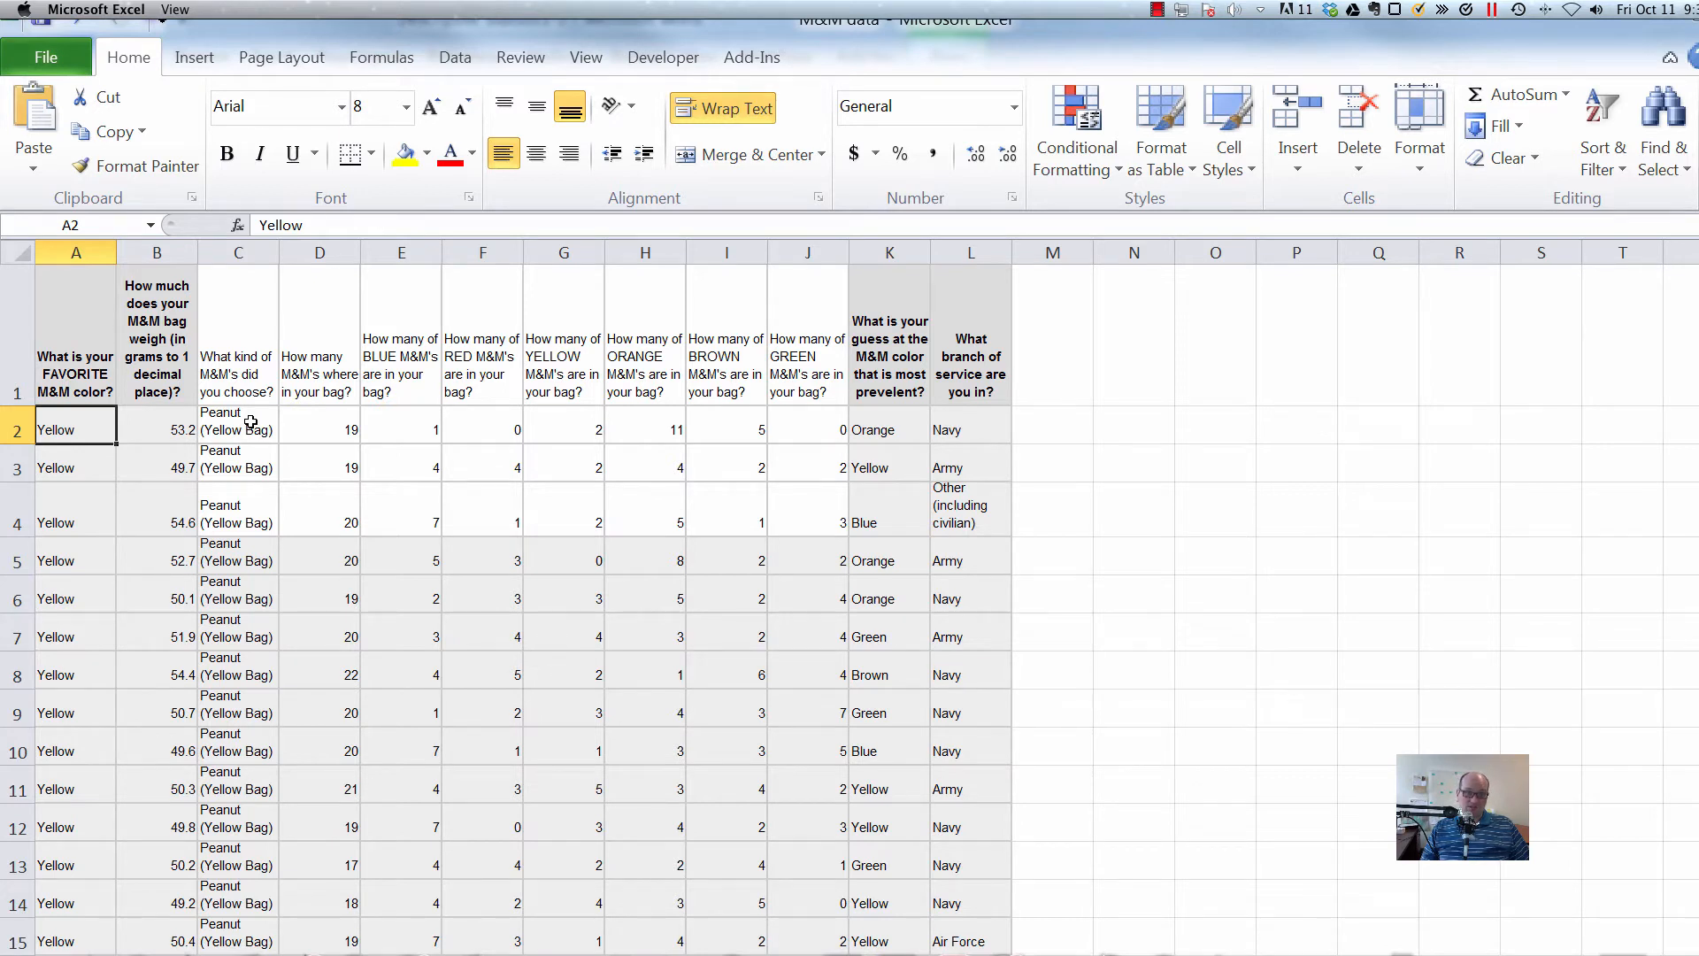
# Examine the survey question headers in row 1 one by one from A1 to L1, ending back at A1.
pyautogui.press('Up')
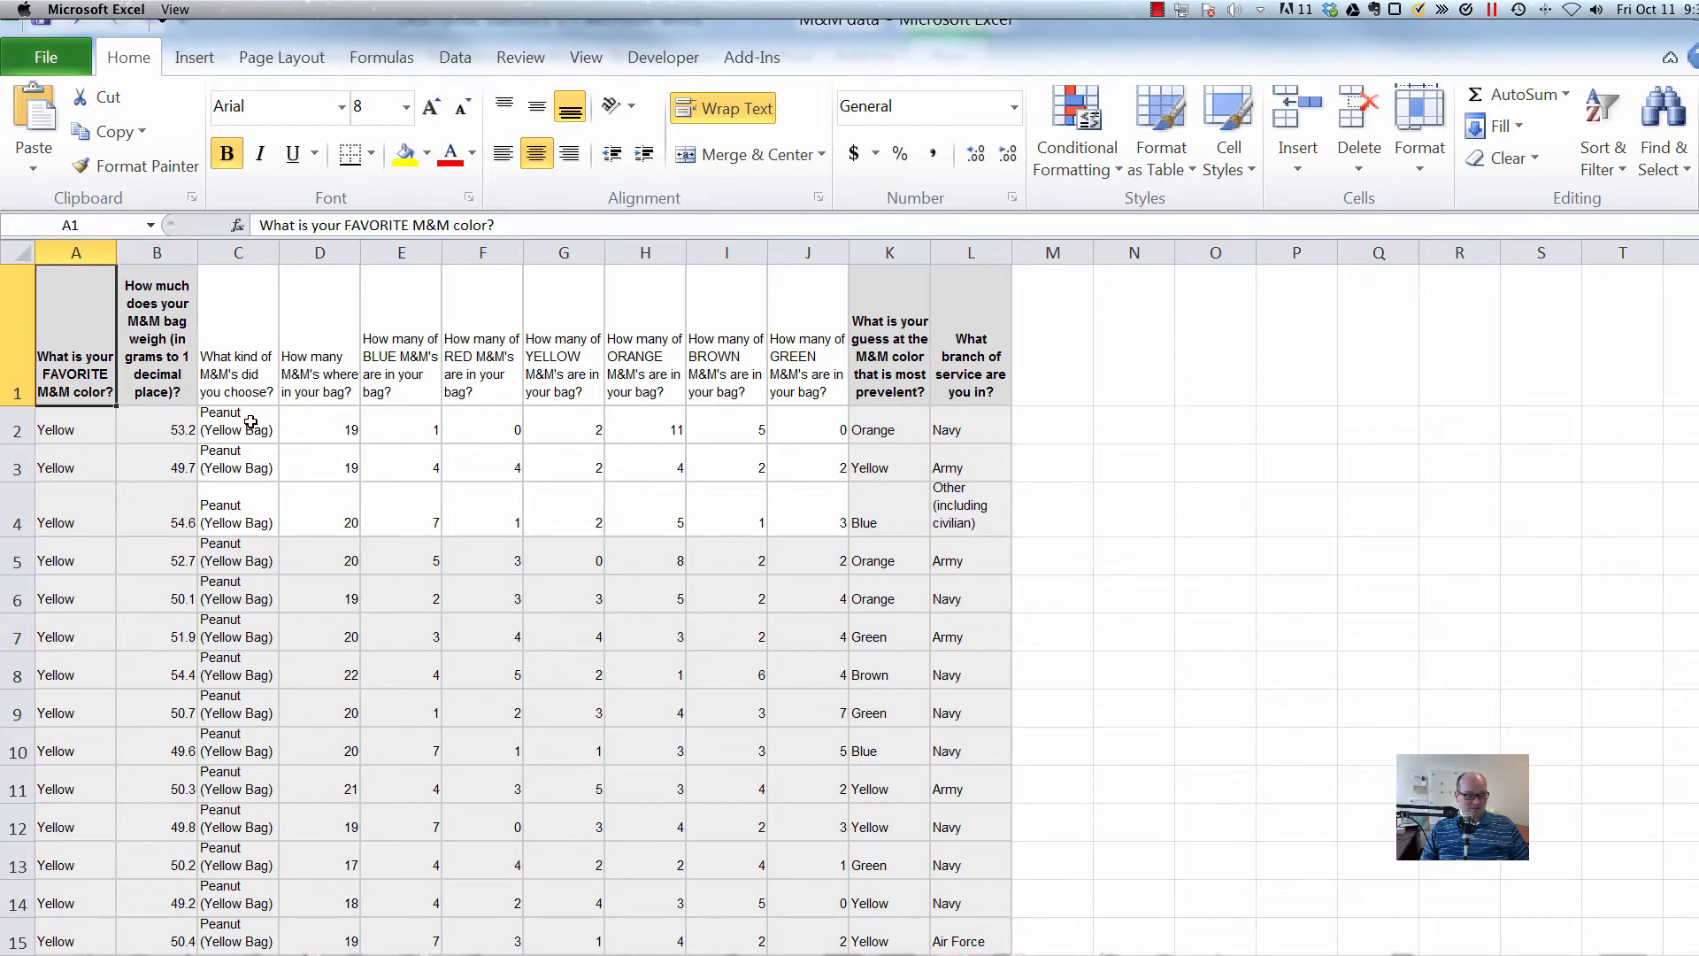
pyautogui.press('Right')
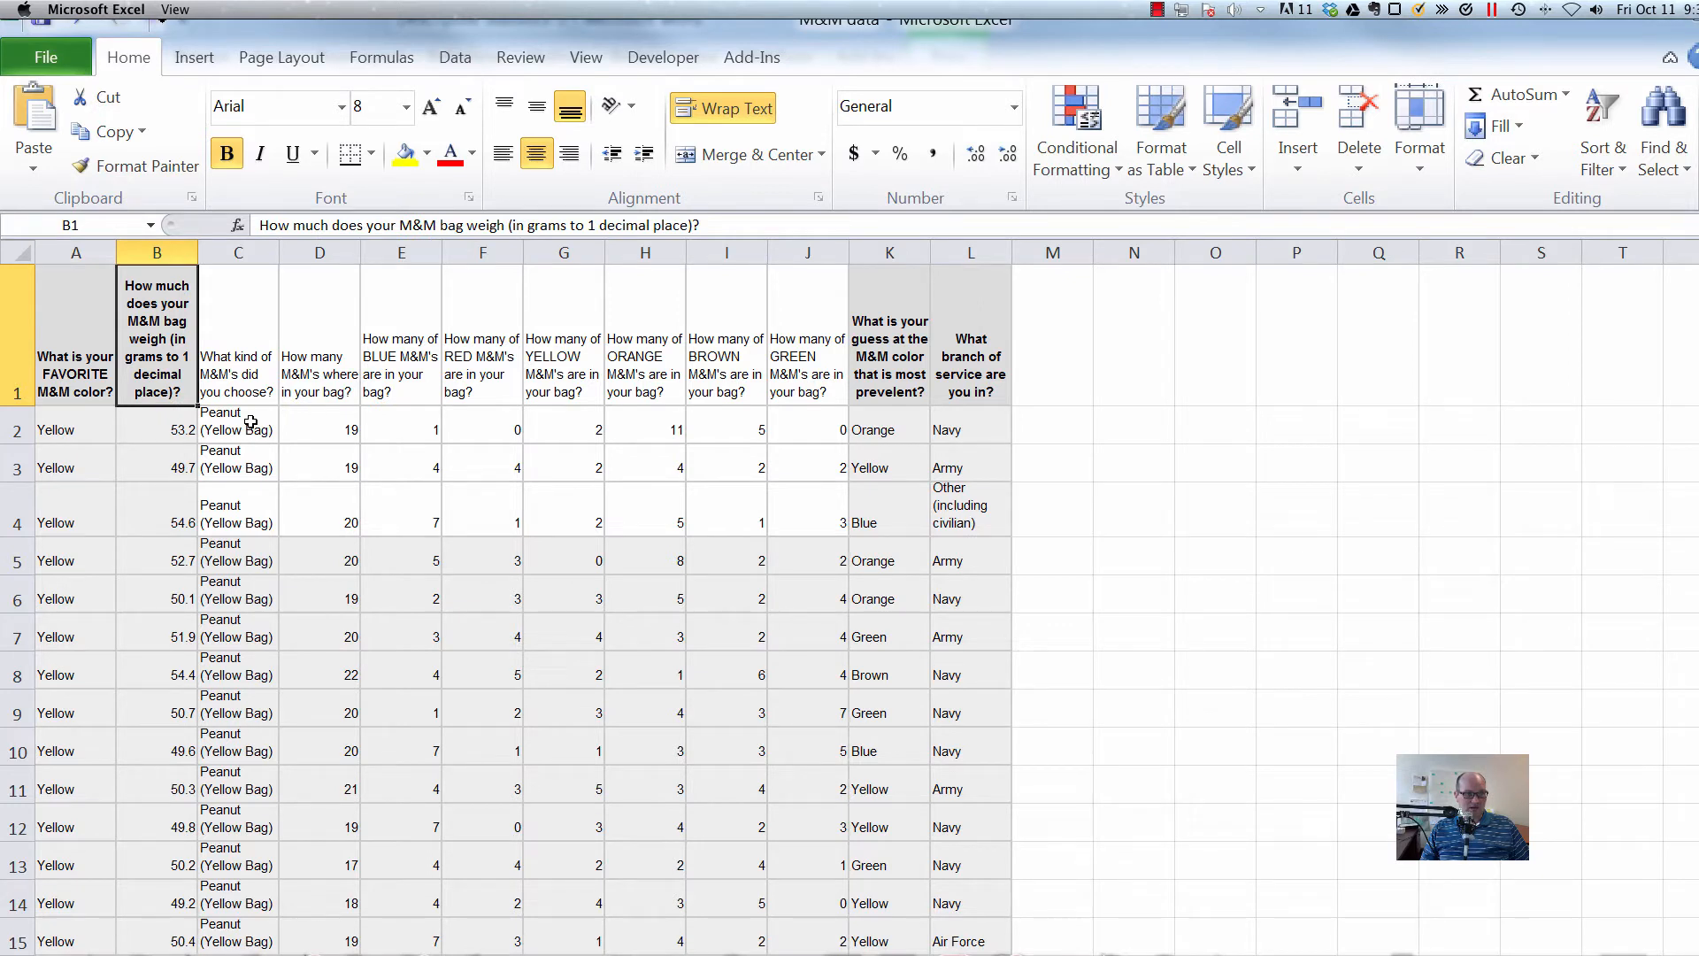
pyautogui.press('Right')
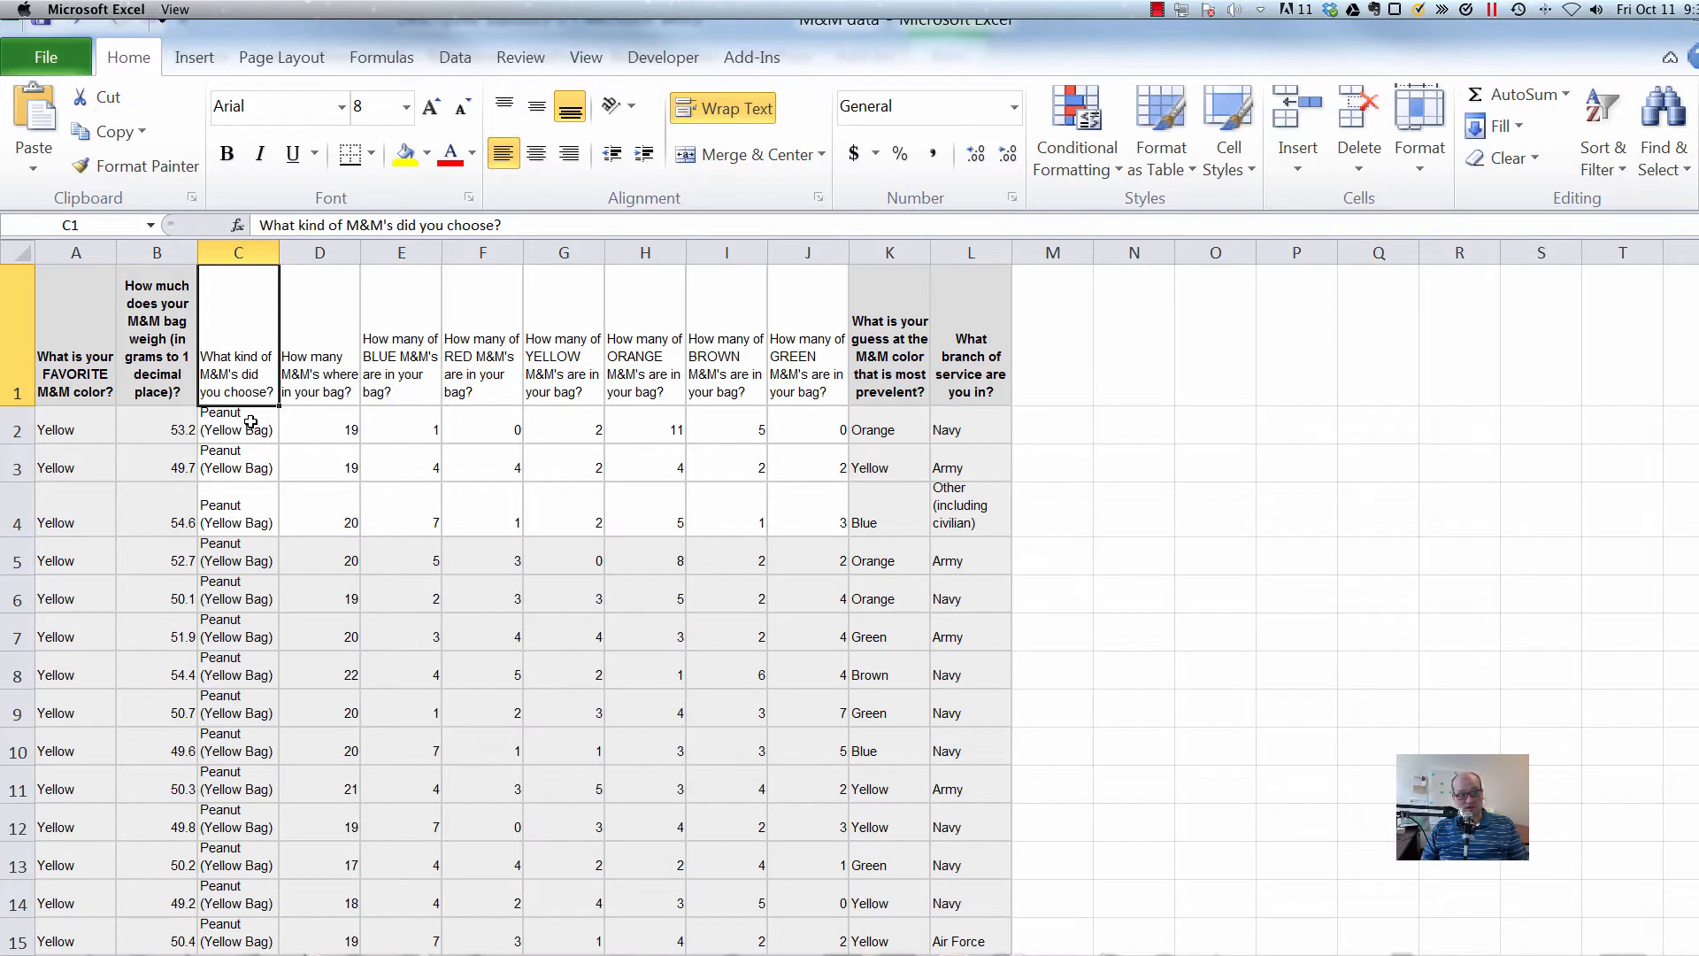
pyautogui.press('Right')
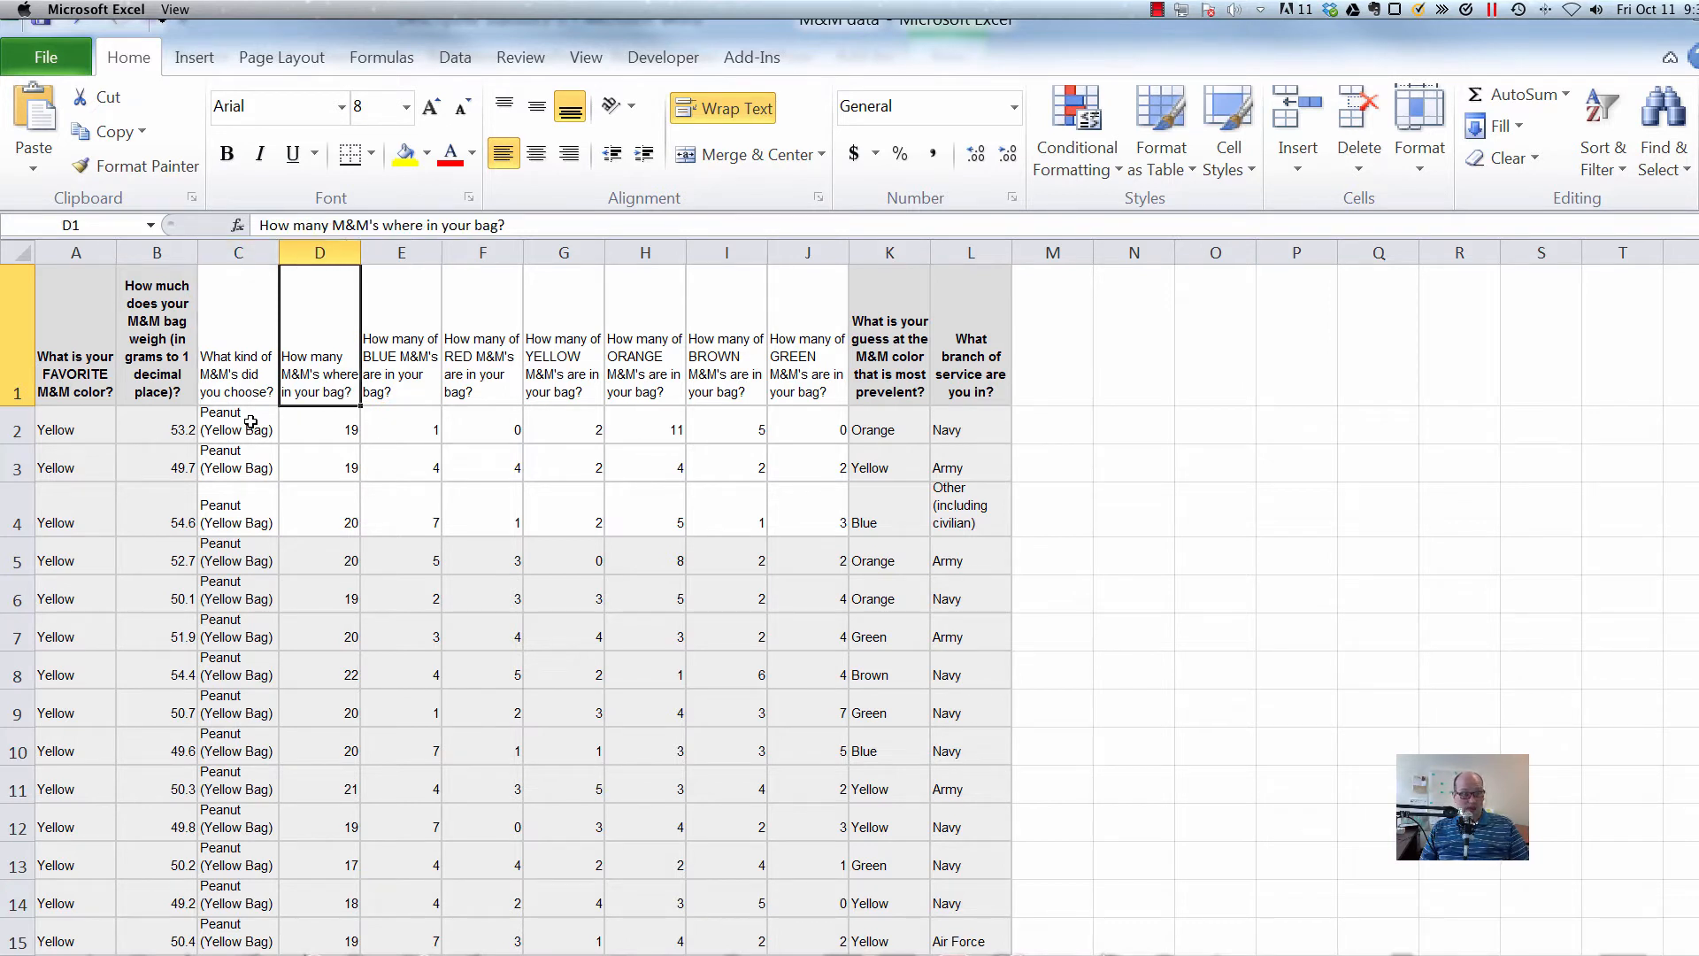
pyautogui.press('Right')
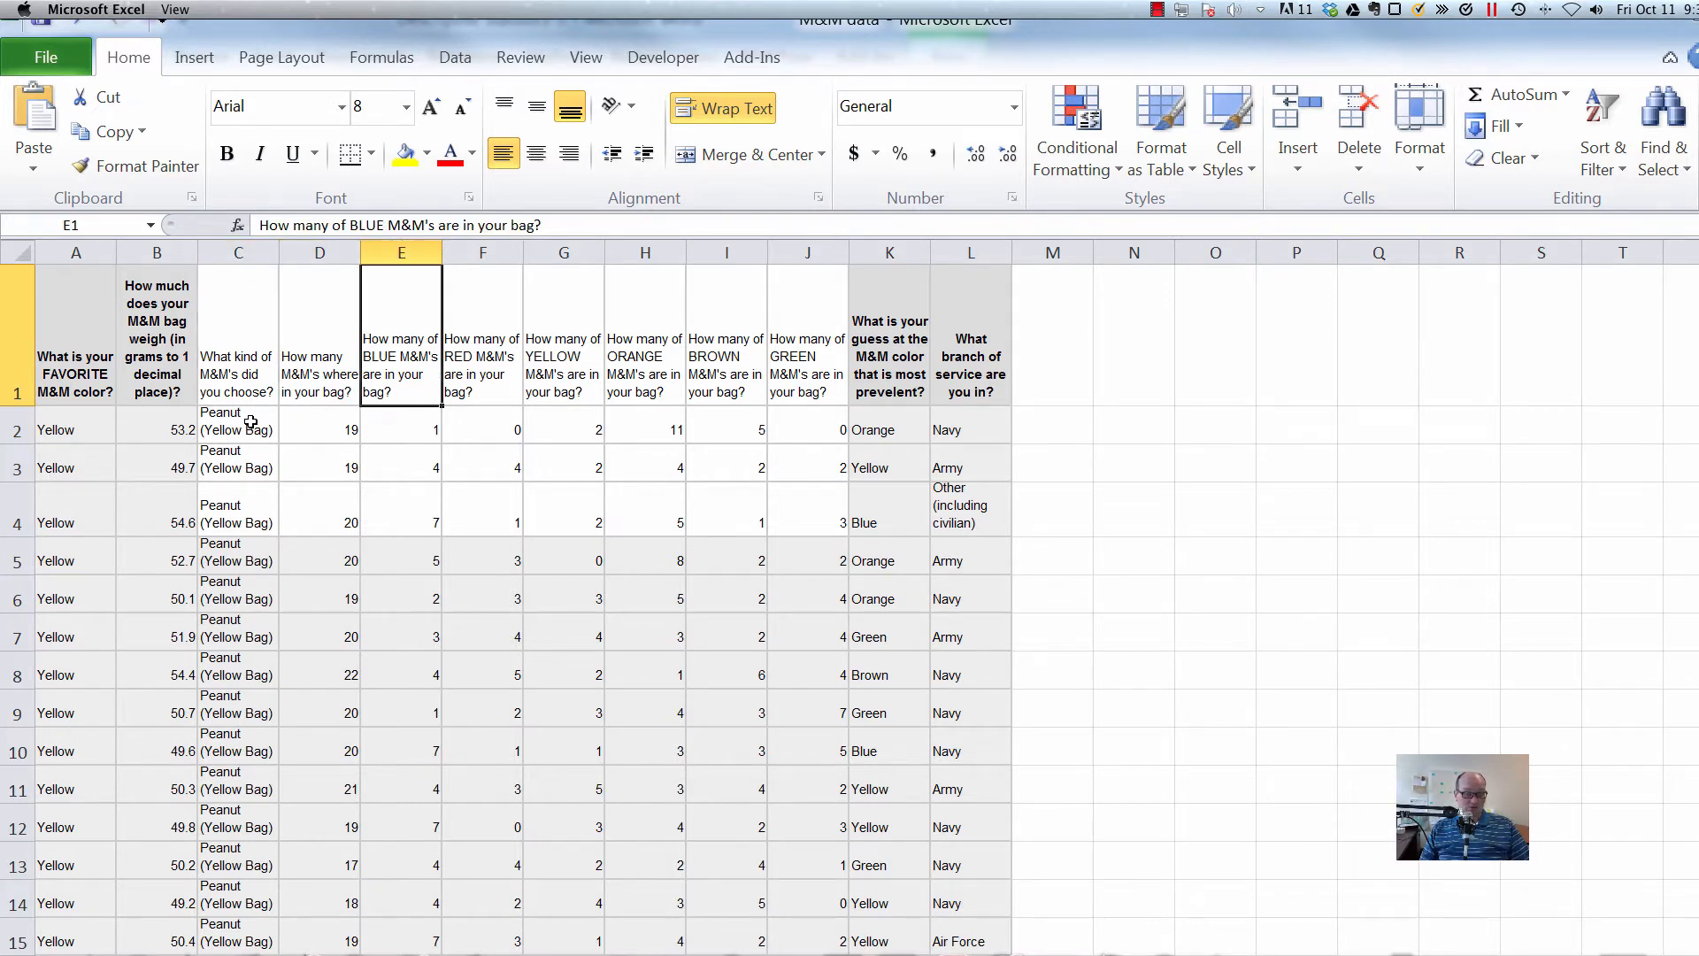
pyautogui.press('Right')
pyautogui.press('Right')
pyautogui.press('Right')
pyautogui.press('Right')
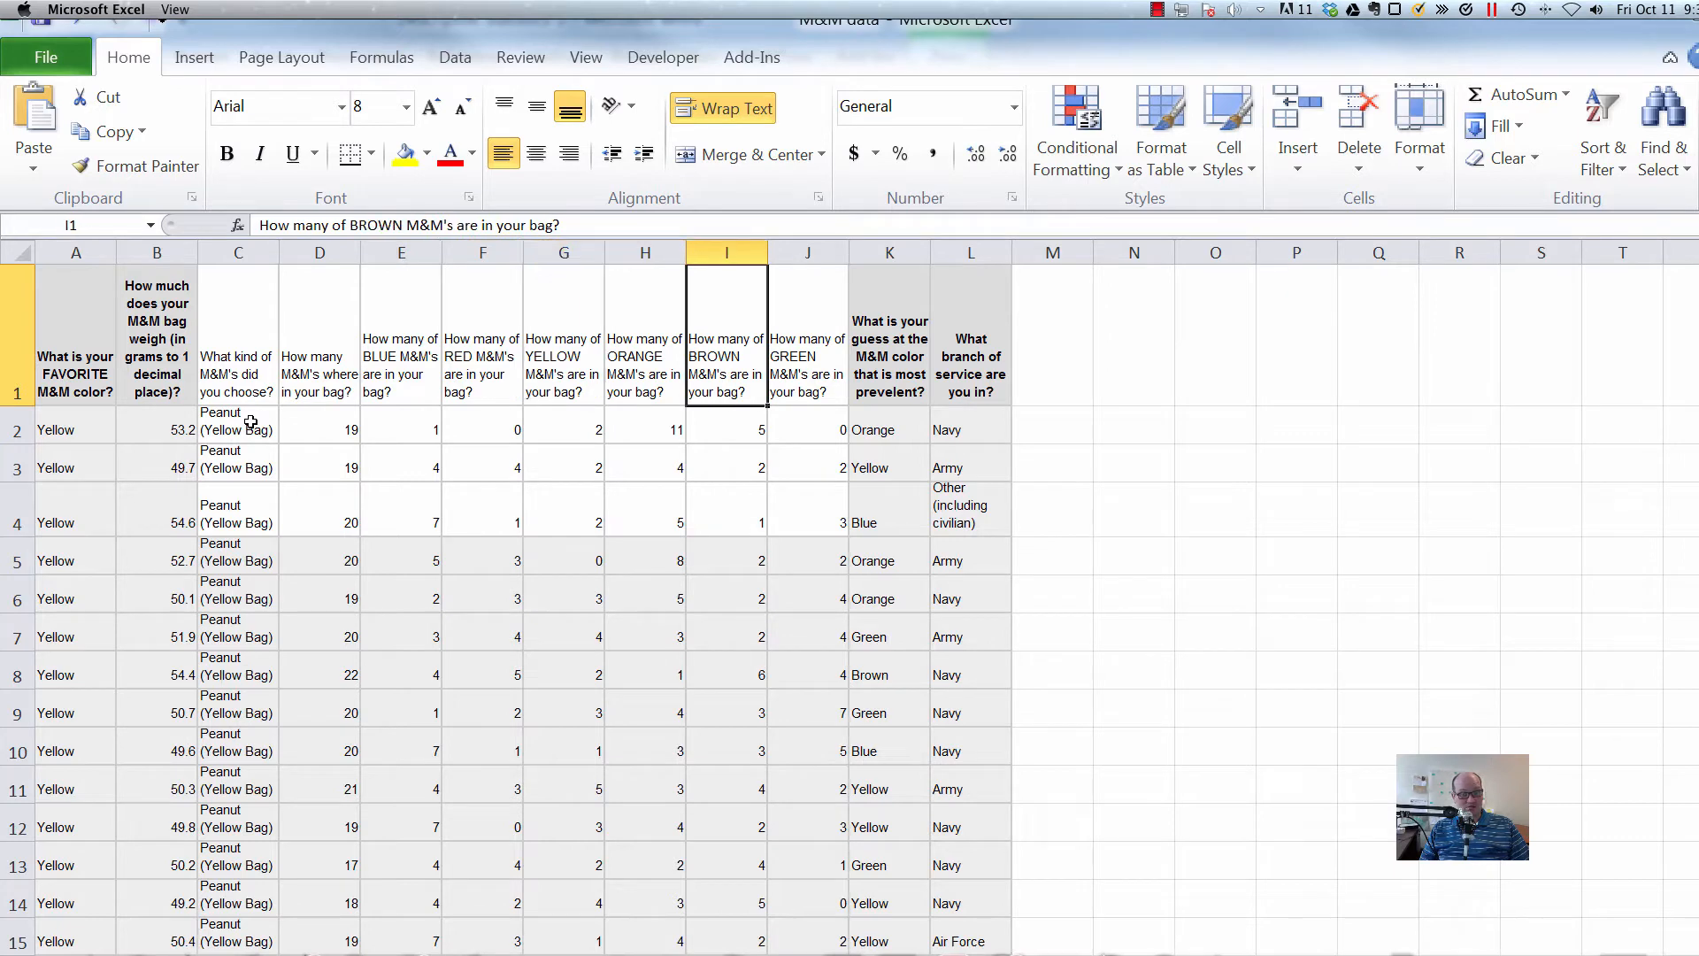
pyautogui.press('Right')
pyautogui.press('Right')
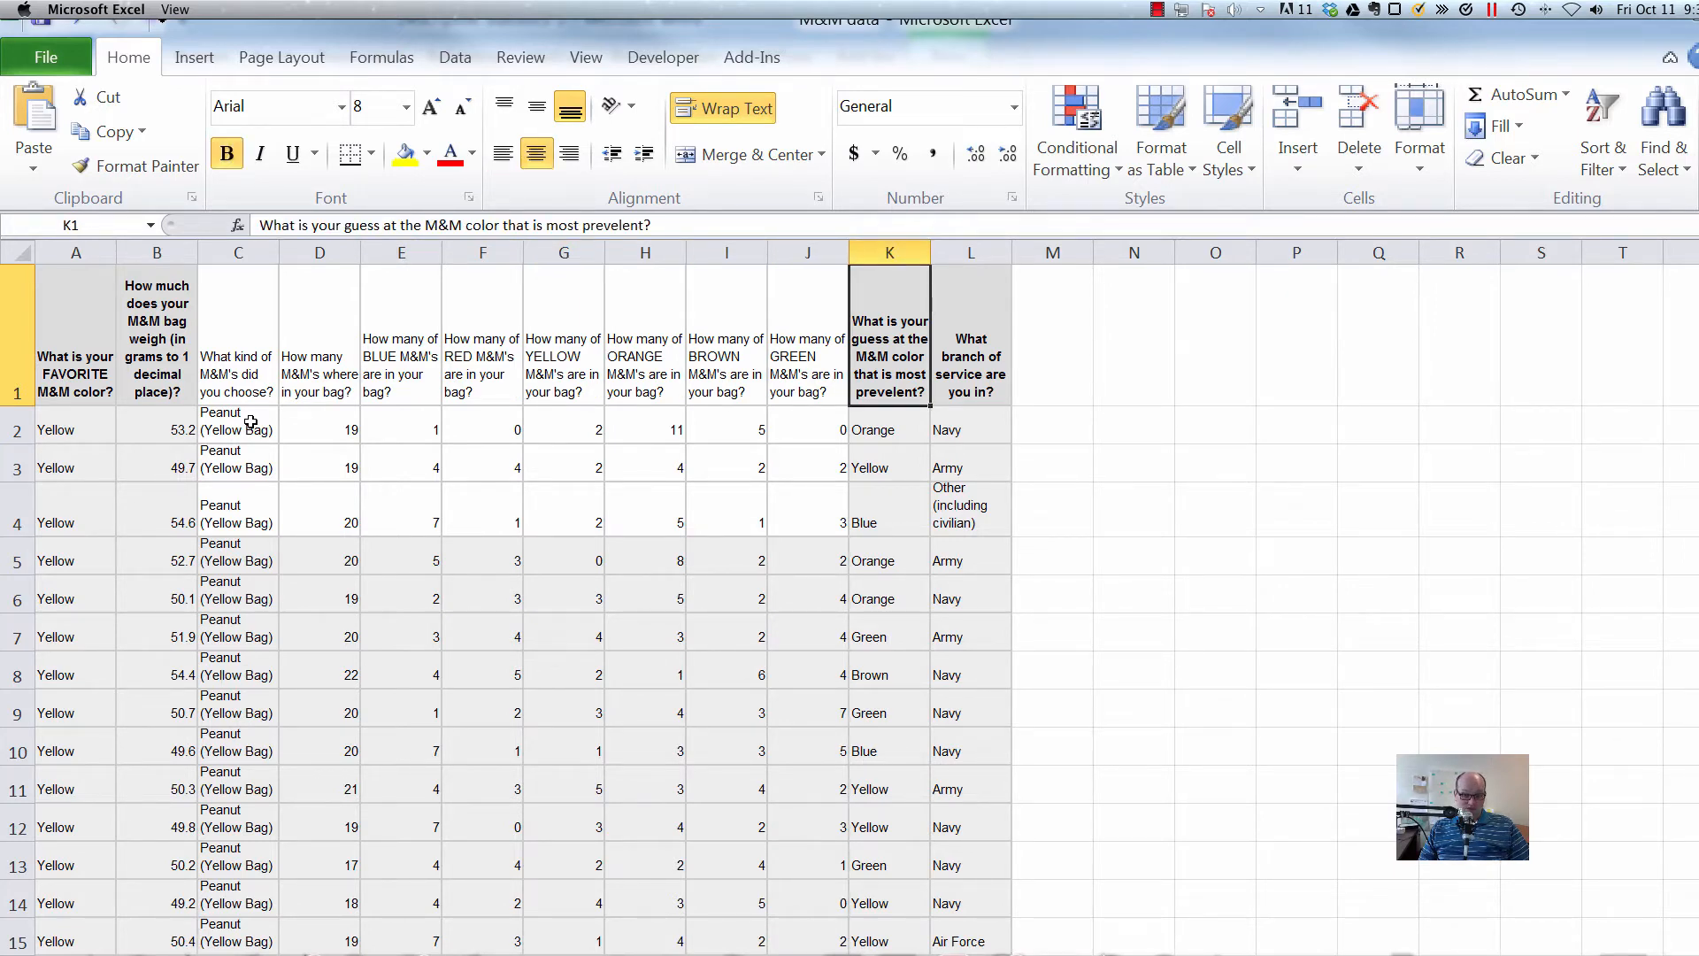
pyautogui.press('Right')
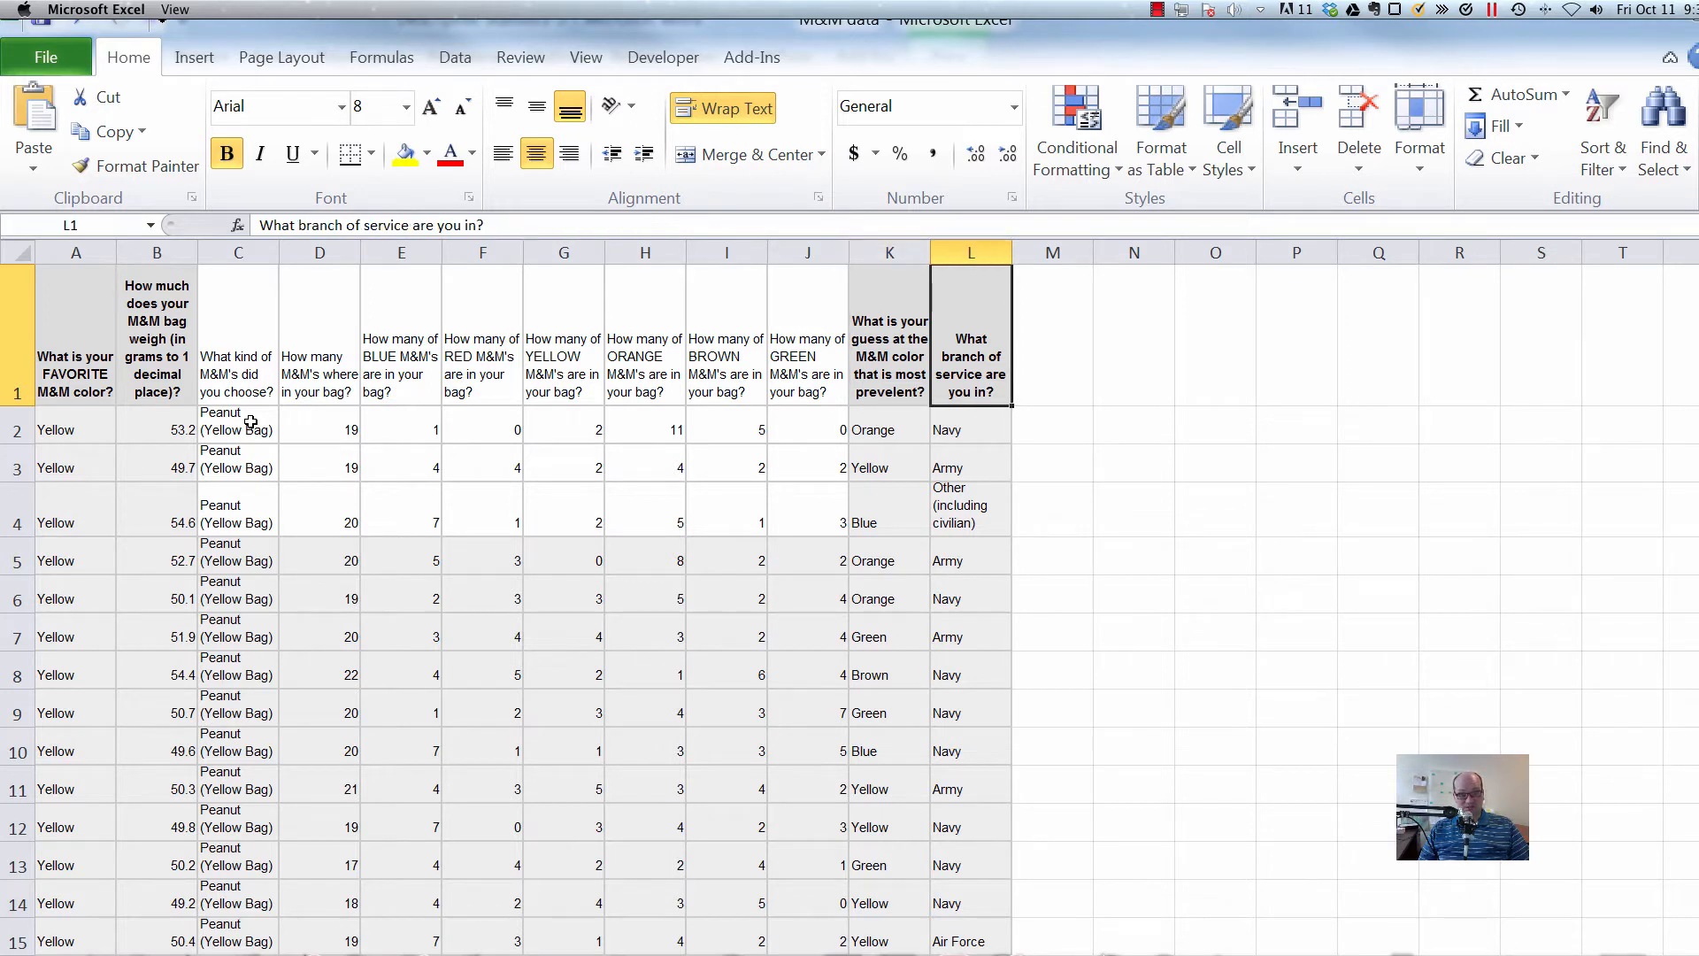
pyautogui.press('Left')
pyautogui.press('Left')
pyautogui.press('Left')
pyautogui.press('Left')
pyautogui.press('Left')
pyautogui.press('Left')
pyautogui.press('Left')
pyautogui.press('Left')
pyautogui.press('Left')
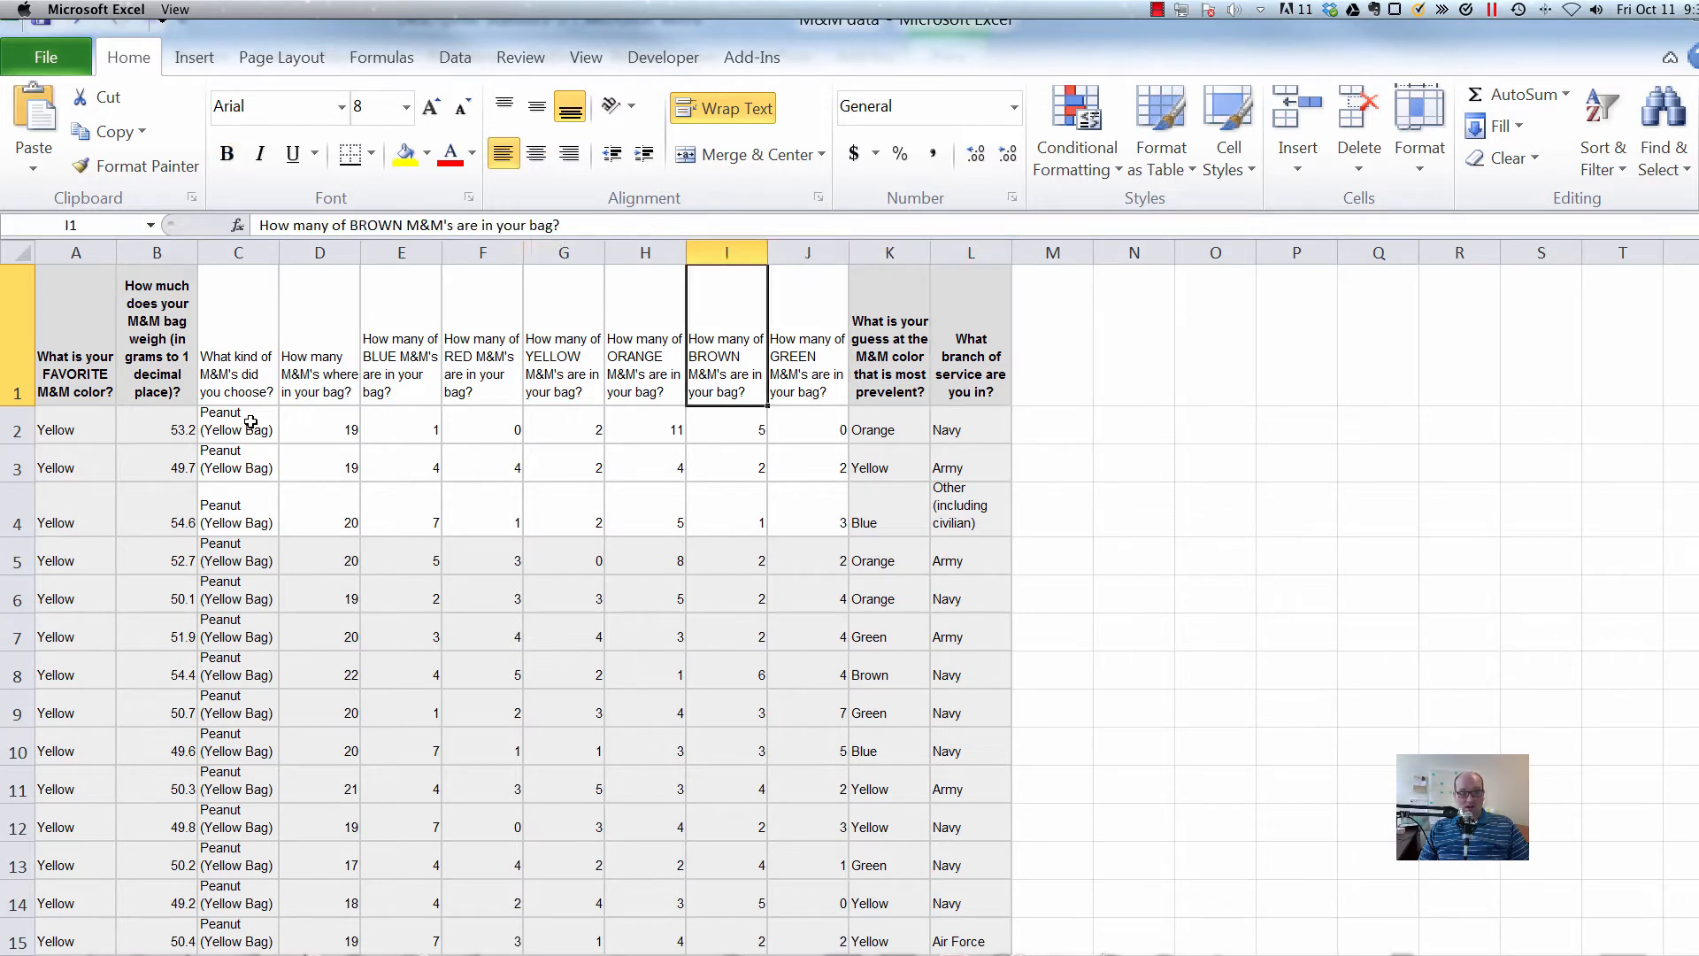
pyautogui.press('Left')
pyautogui.press('Left')
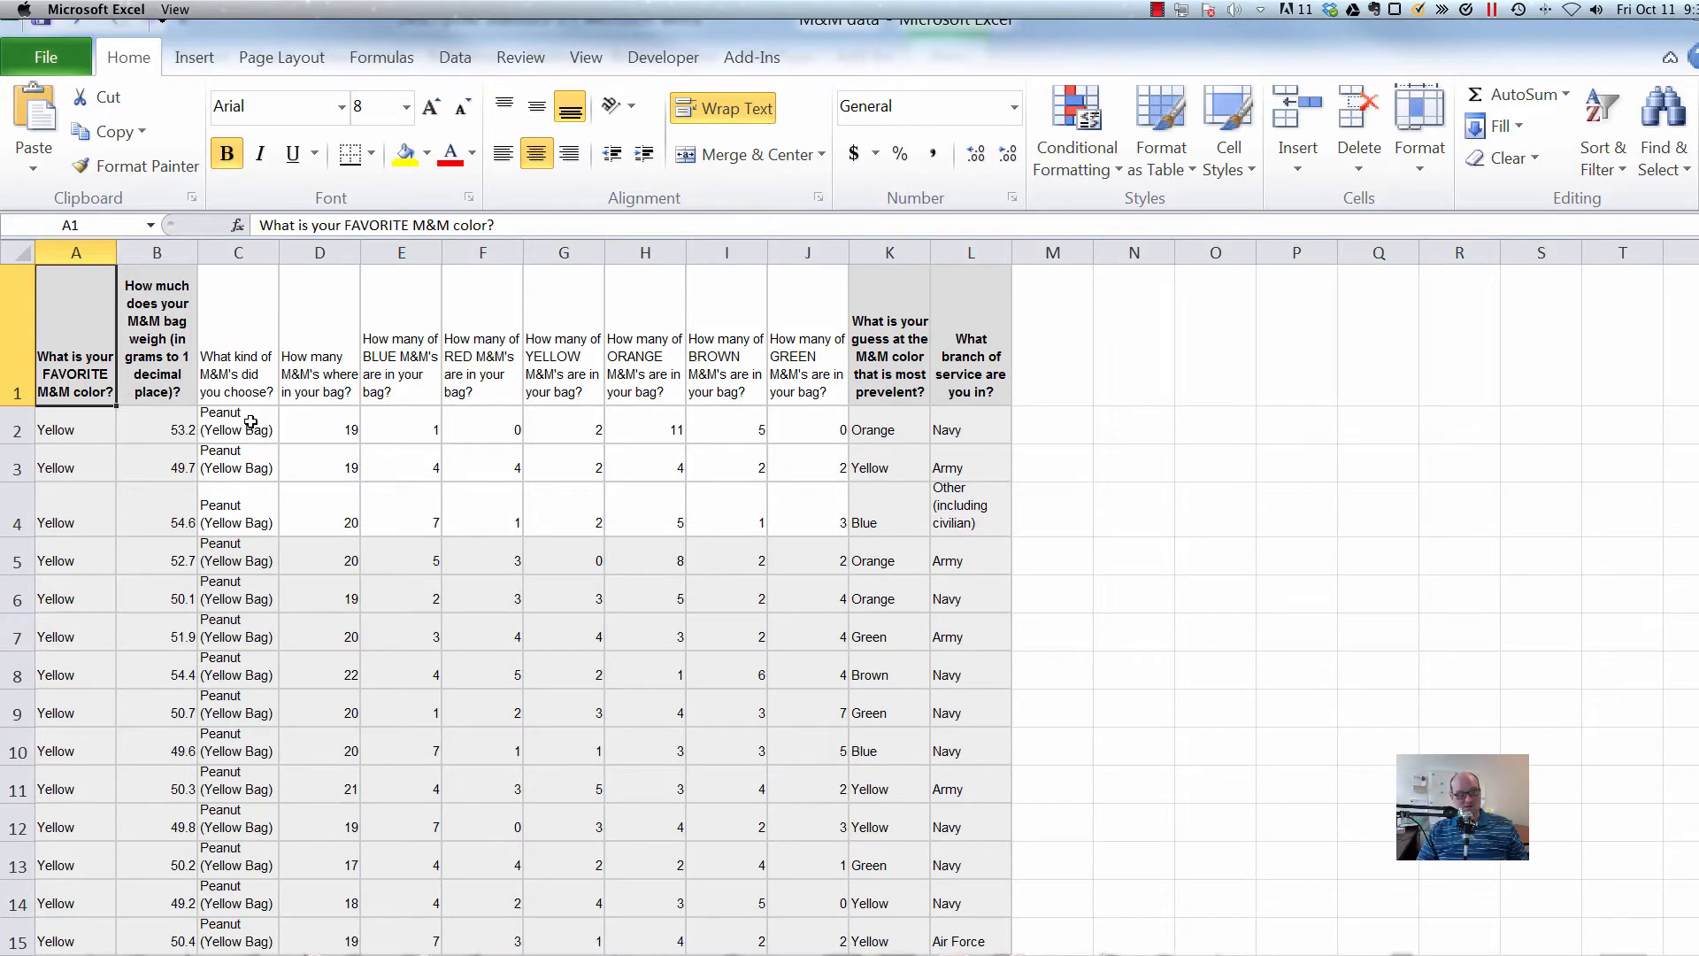
# Examine the first bag weights in column B, then go back to the first favorite color entry in A2.
pyautogui.press('Right')
pyautogui.press('Down')
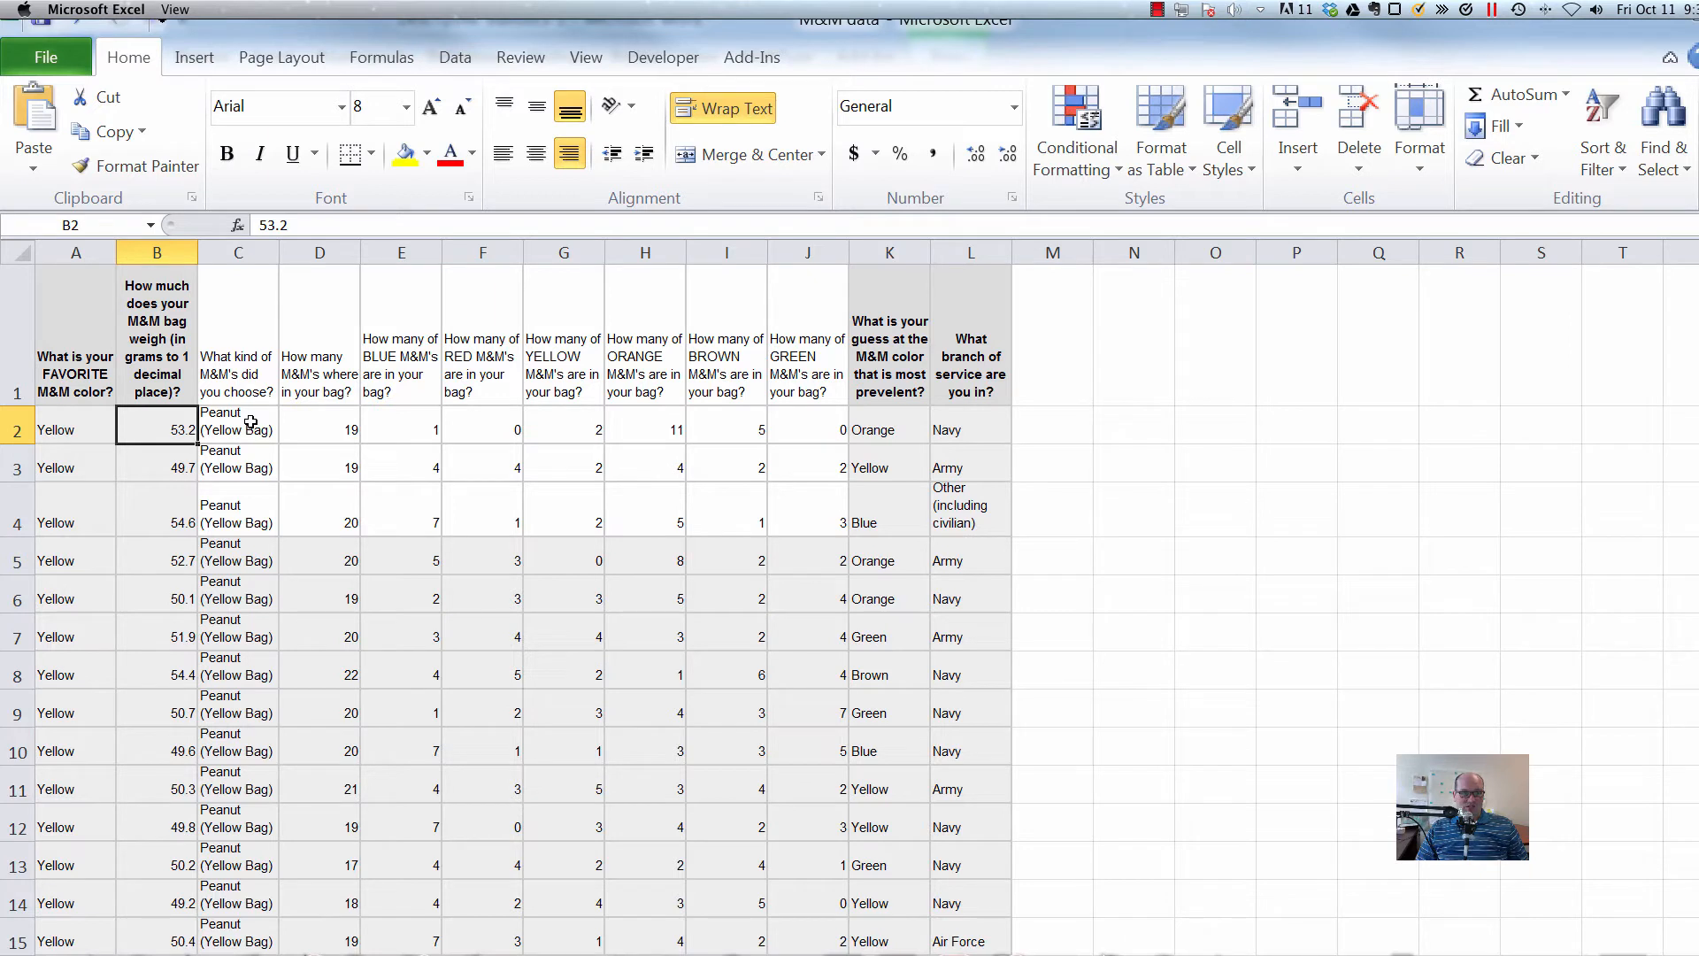
pyautogui.press('Down')
pyautogui.press('Down')
pyautogui.press('Down')
pyautogui.press('Down')
pyautogui.press('Down')
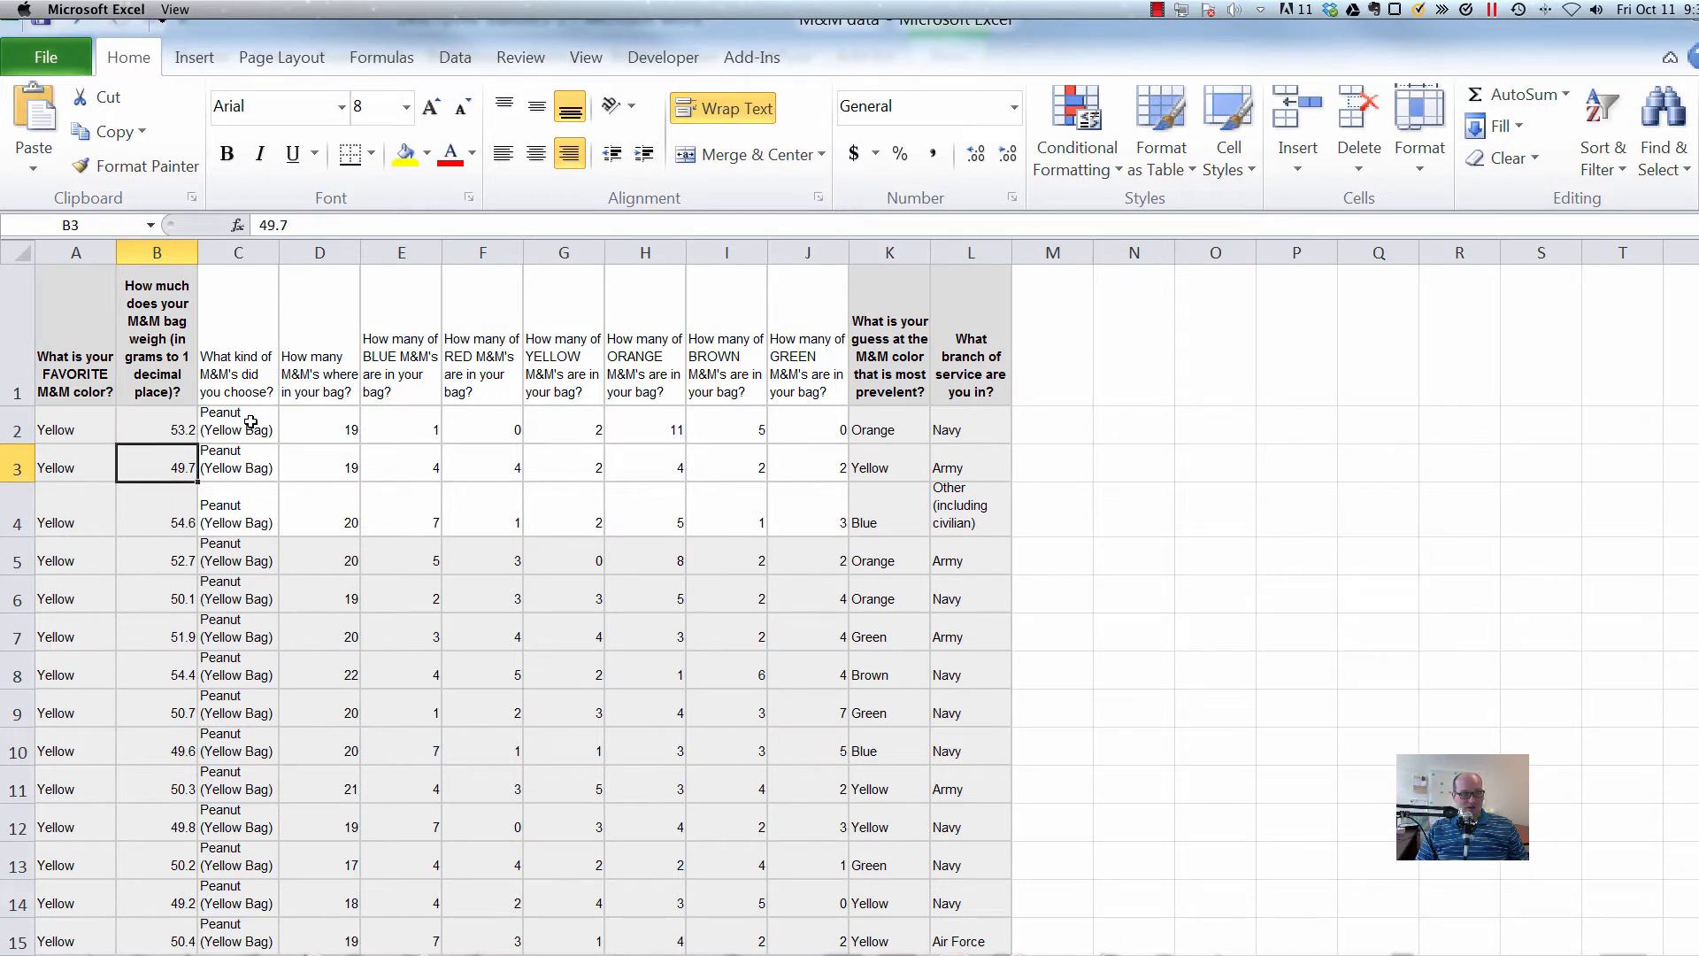
pyautogui.press('Up')
pyautogui.press('Up')
pyautogui.press('Up')
pyautogui.press('Up')
pyautogui.press('Up')
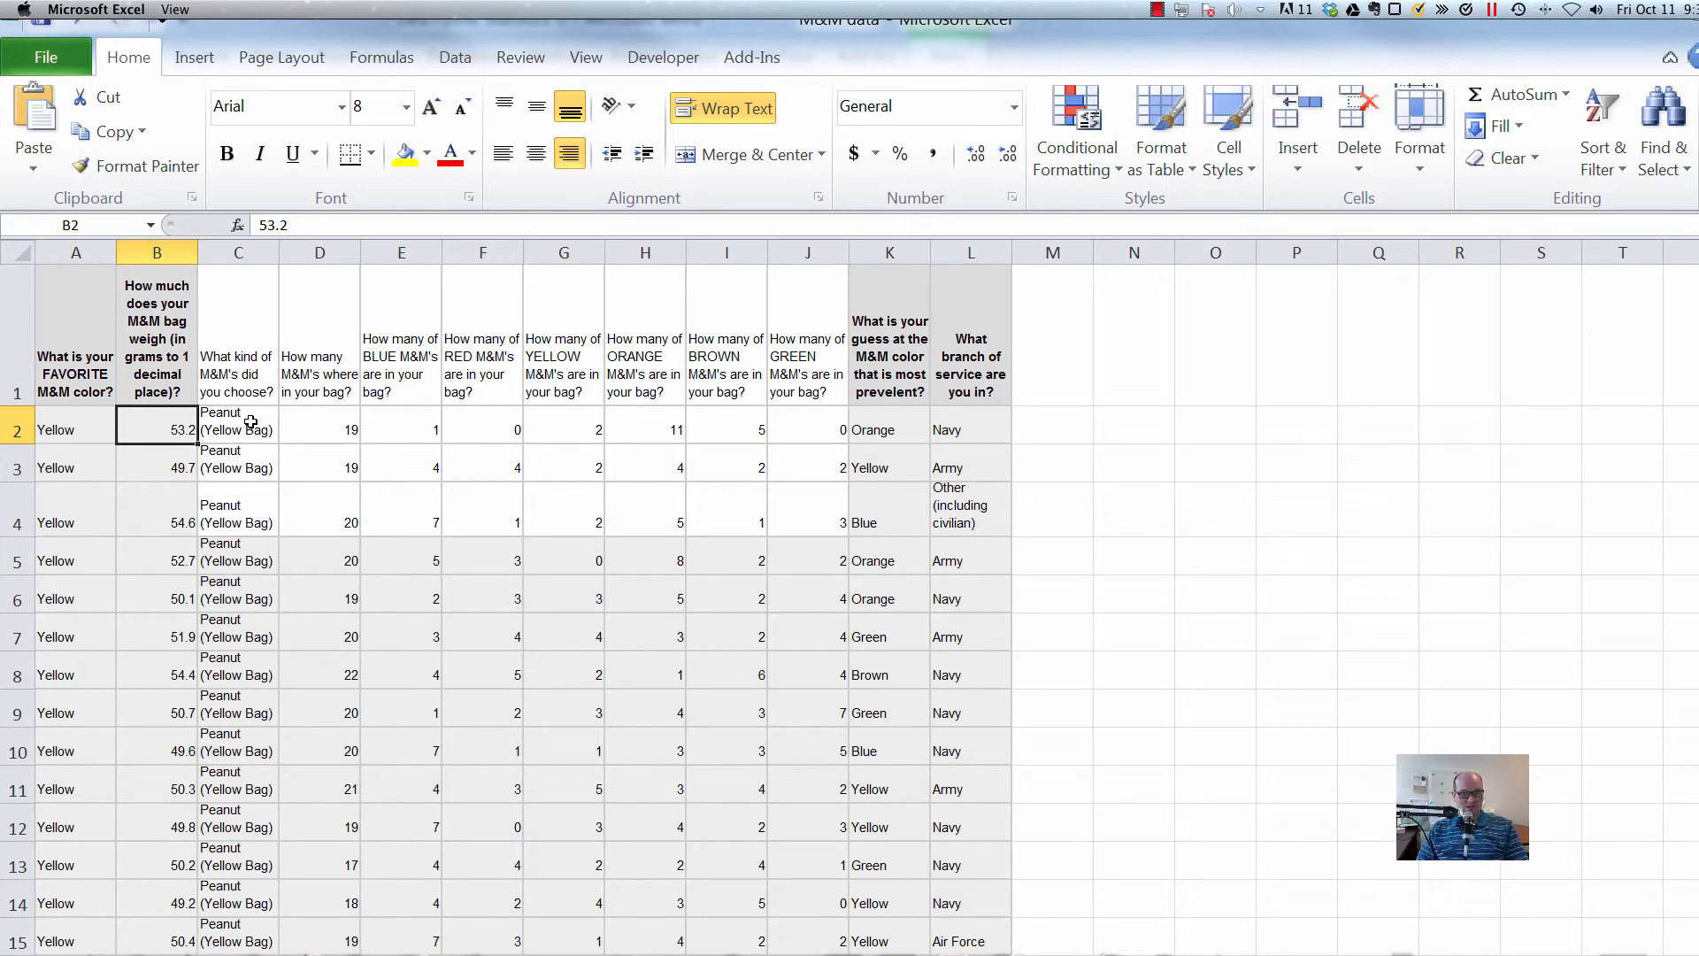
pyautogui.press('Left')
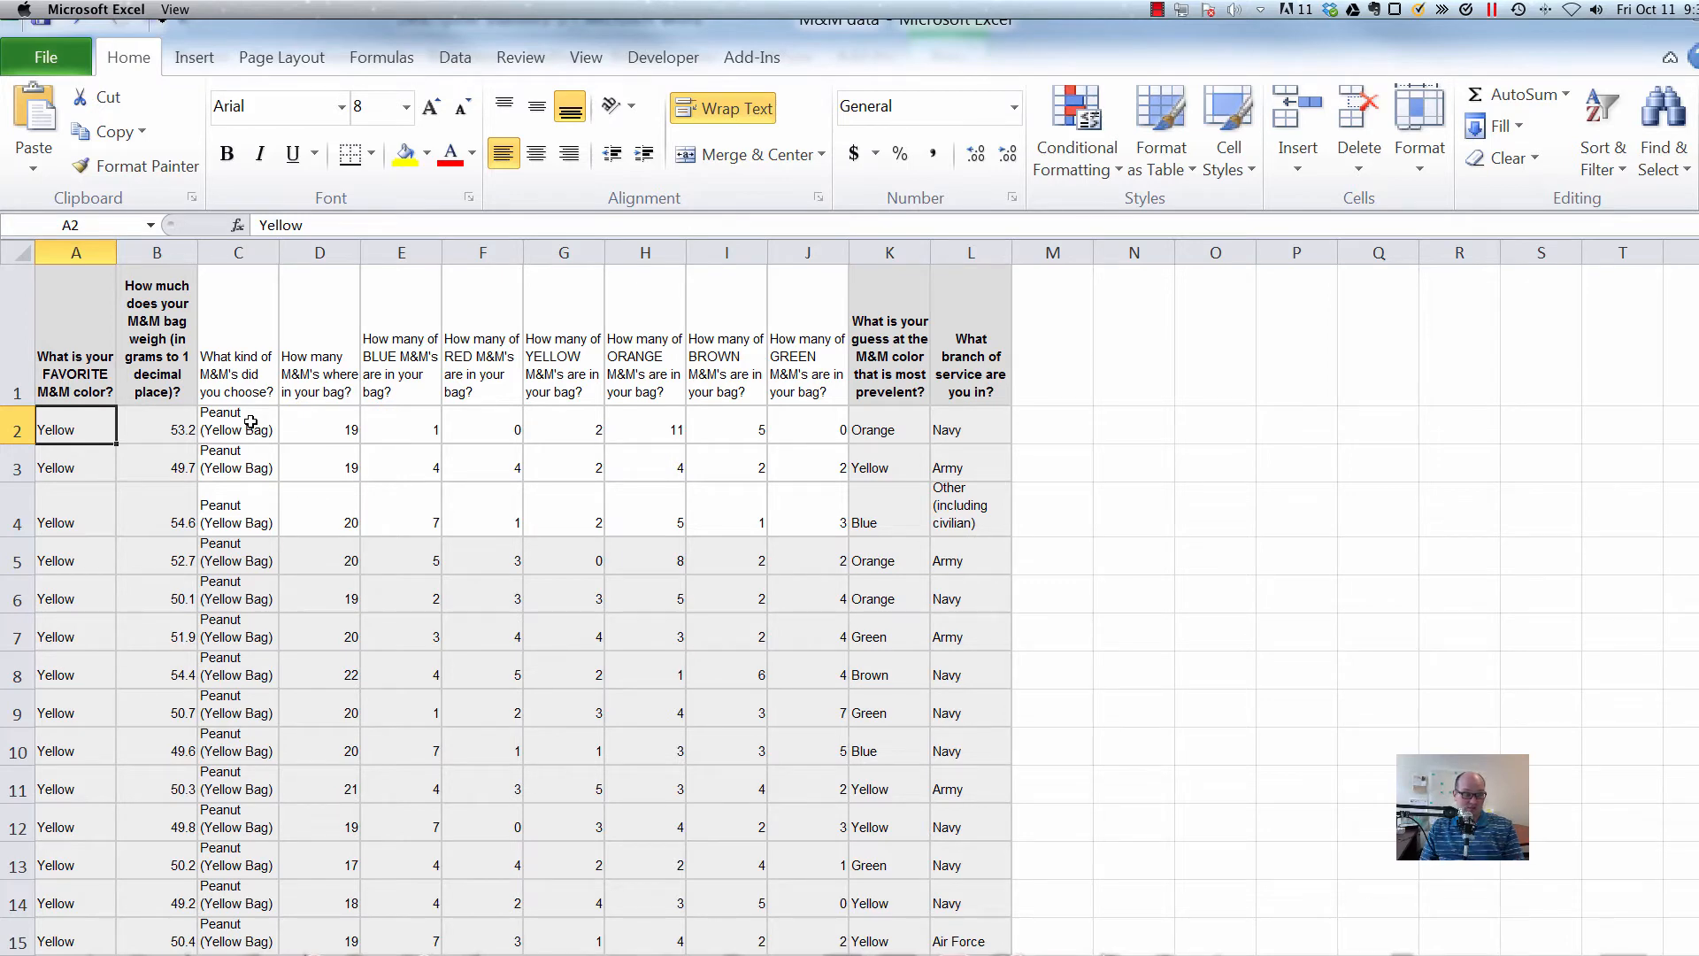
# Examine the favorite color entries down column A past the change from Yellow to Red, ending back at the header in A1.
pyautogui.press('Down')
pyautogui.press('Down')
pyautogui.press('Down')
pyautogui.press('Down')
pyautogui.press('Down')
pyautogui.press('Down')
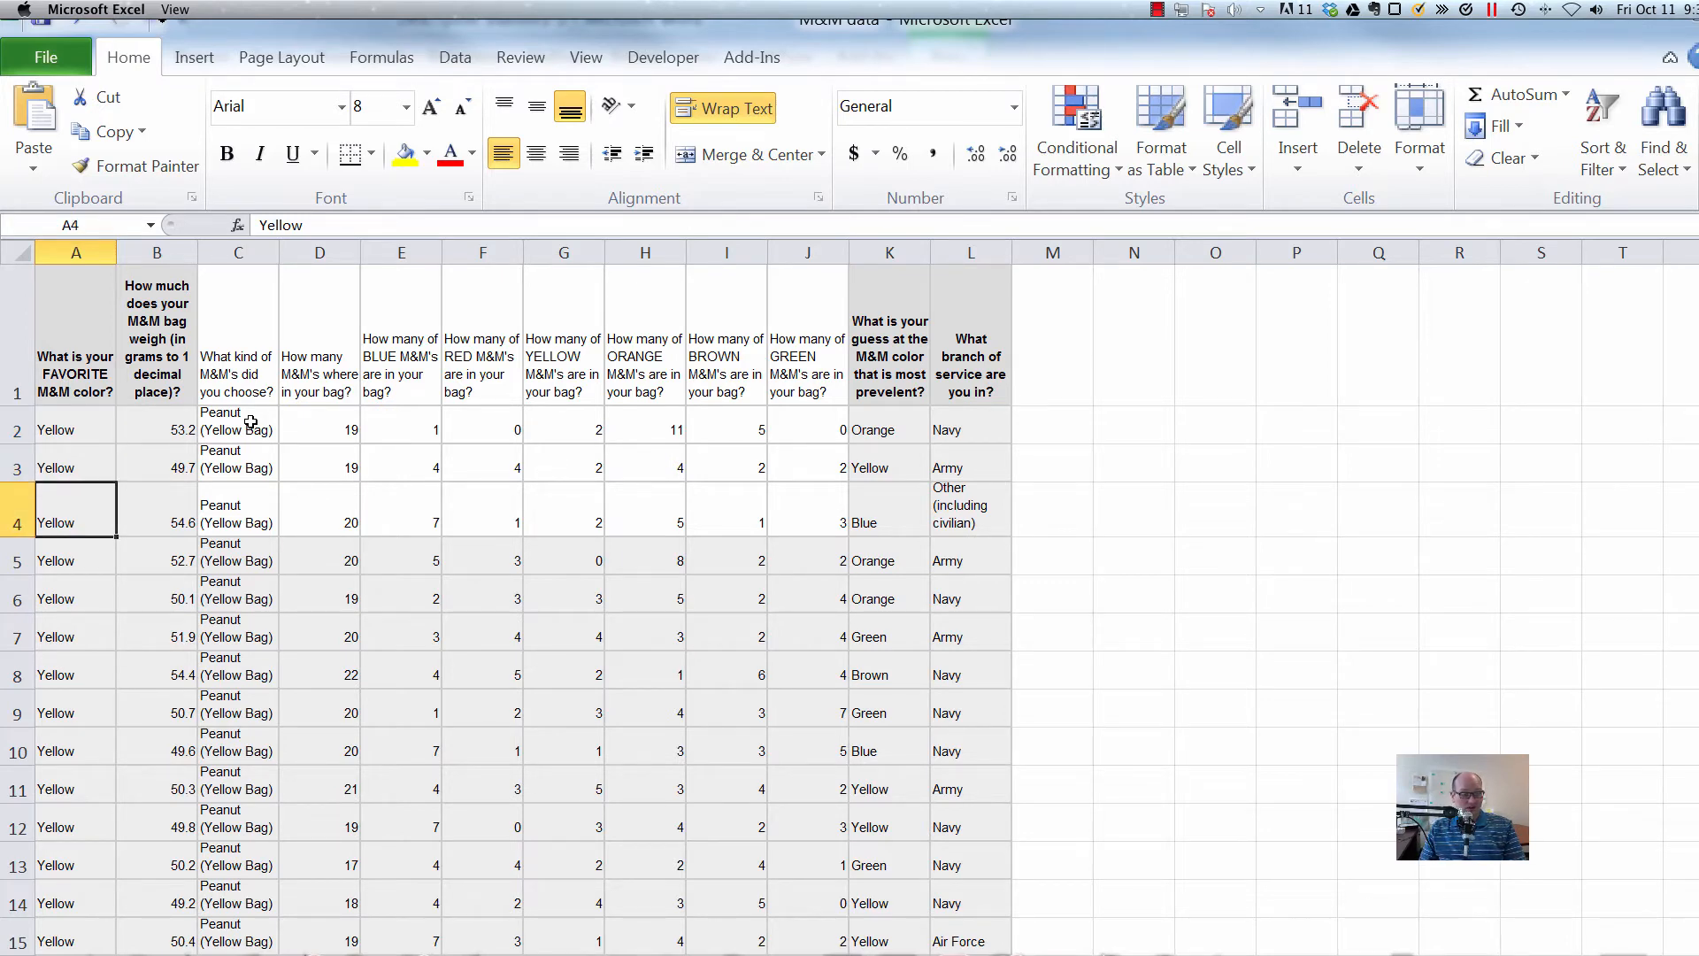
pyautogui.press('Down')
pyautogui.press('Down')
pyautogui.press('Down')
pyautogui.press('Down')
pyautogui.press('Down')
pyautogui.press('Down')
pyautogui.press('Down')
pyautogui.press('Down')
pyautogui.press('Down')
pyautogui.press('Down')
pyautogui.press('Down')
pyautogui.press('Down')
pyautogui.press('Down')
pyautogui.press('Down')
pyautogui.press('Down')
pyautogui.press('Down')
pyautogui.press('Down')
pyautogui.press('Down')
pyautogui.press('Down')
pyautogui.press('Down')
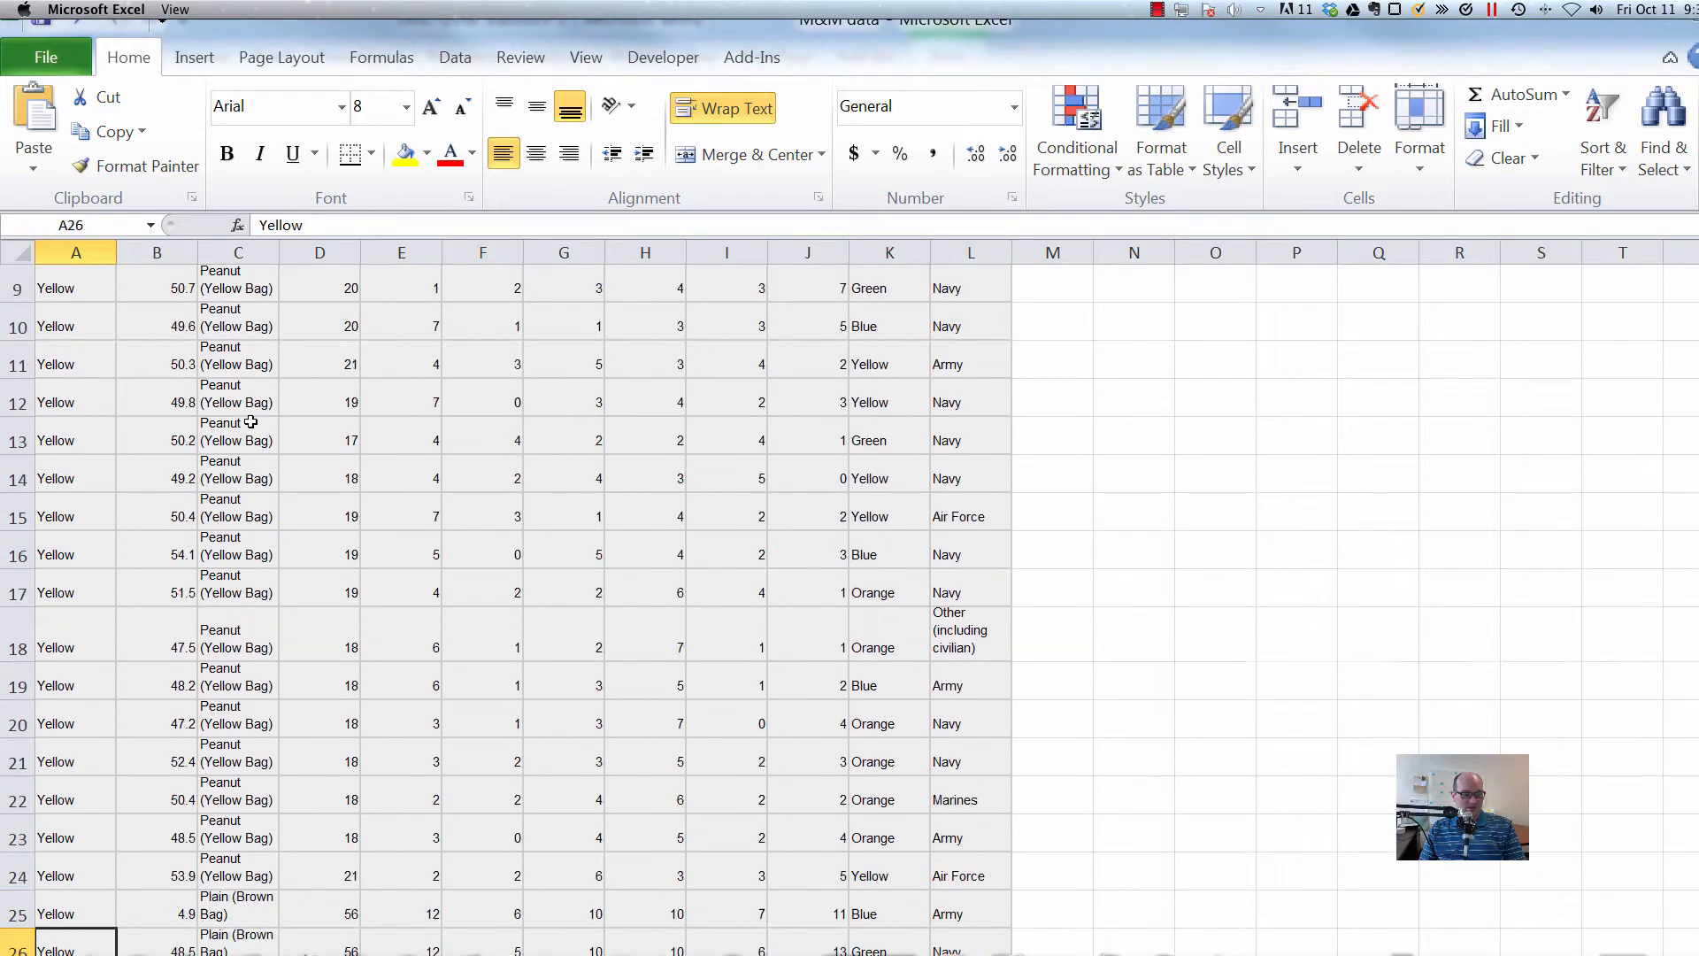
pyautogui.press('Down')
pyautogui.press('Up')
pyautogui.press('Up')
pyautogui.press('Up')
pyautogui.press('Up')
pyautogui.press('Up')
pyautogui.press('Up')
pyautogui.press('Up')
pyautogui.press('Up')
pyautogui.press('Up')
pyautogui.press('Up')
pyautogui.press('Up')
pyautogui.press('Up')
pyautogui.press('Up')
pyautogui.press('Up')
pyautogui.press('Up')
pyautogui.press('Up')
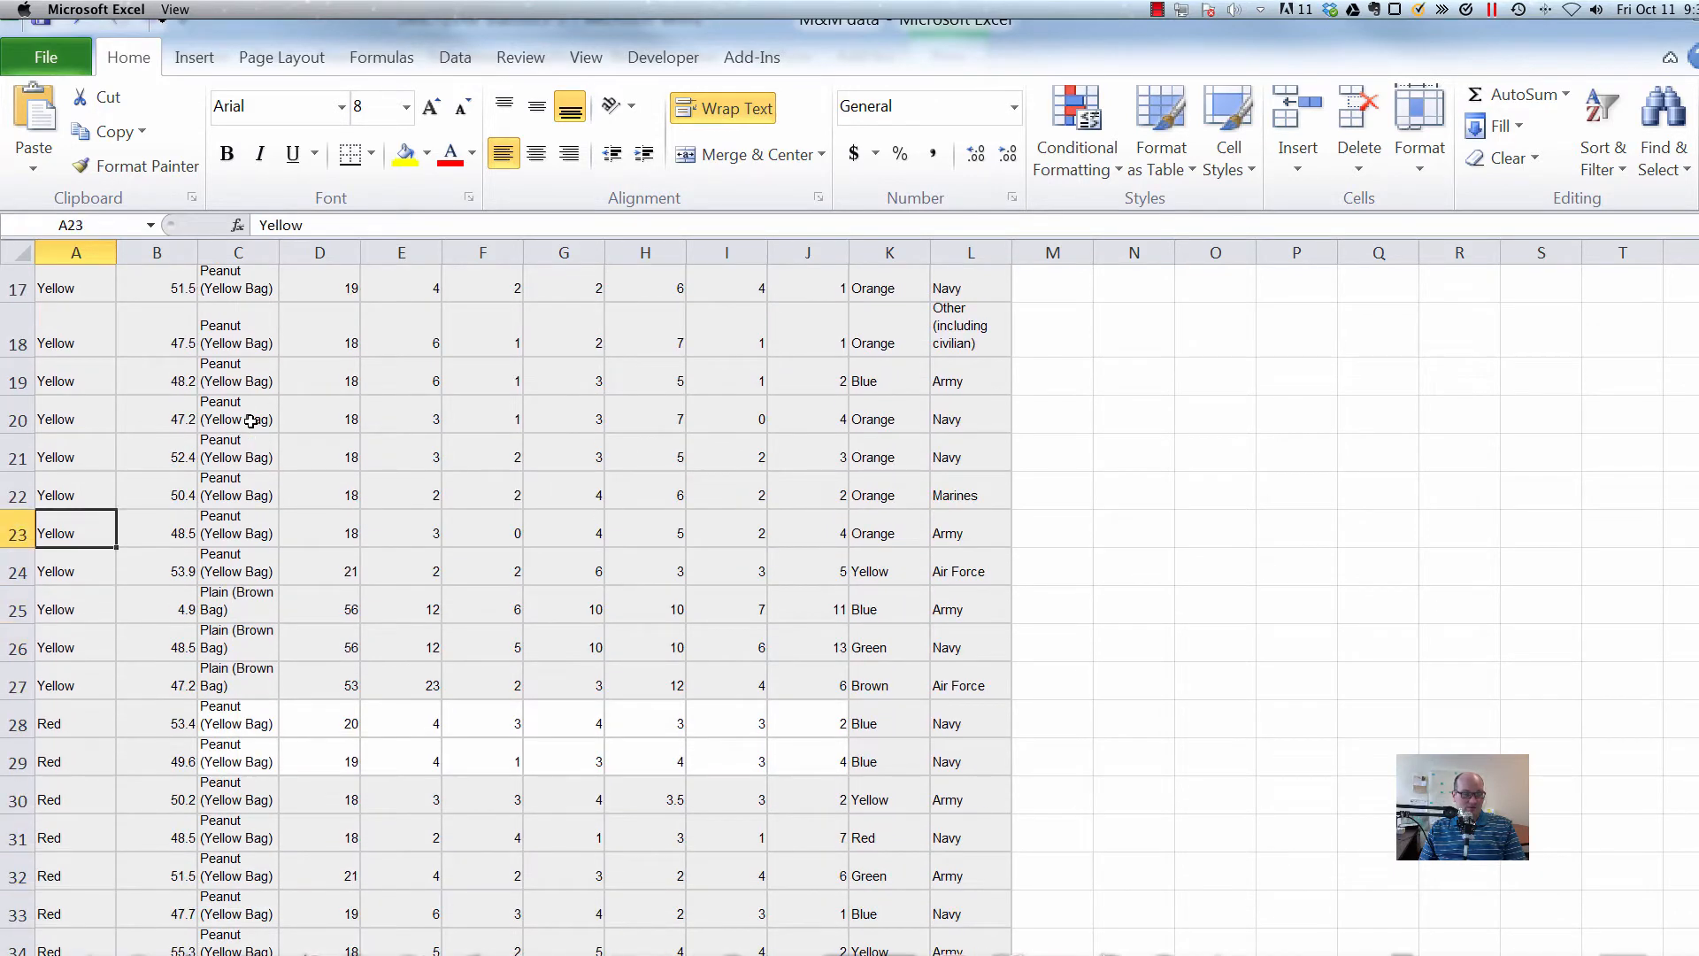
pyautogui.press('Up')
pyautogui.press('Up')
pyautogui.press('Up')
pyautogui.press('Up')
pyautogui.press('Up')
pyautogui.press('Up')
pyautogui.press('Up')
pyautogui.press('Up')
pyautogui.press('Up')
pyautogui.press('Up')
pyautogui.press('Up')
pyautogui.press('Up')
pyautogui.press('Up')
pyautogui.press('Up')
pyautogui.press('Up')
pyautogui.press('Up')
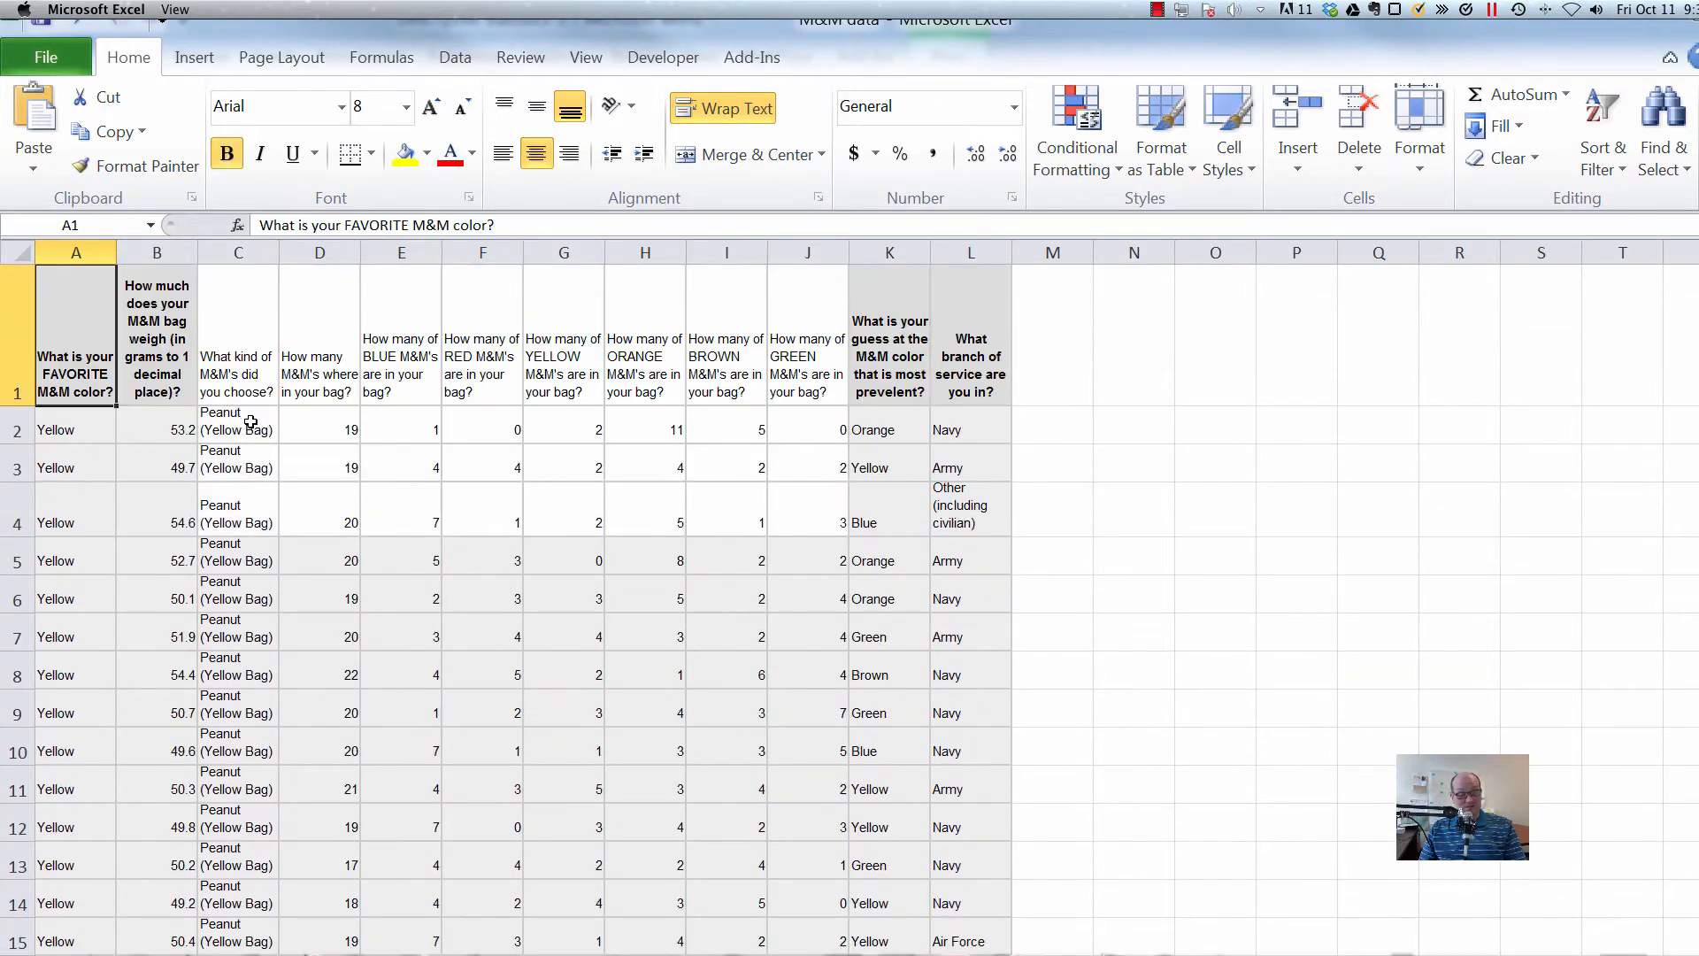
# Examine the favorite color in A3, the bag weight in B3 and the M&M kind in C2.
pyautogui.press('Down')
pyautogui.press('Down')
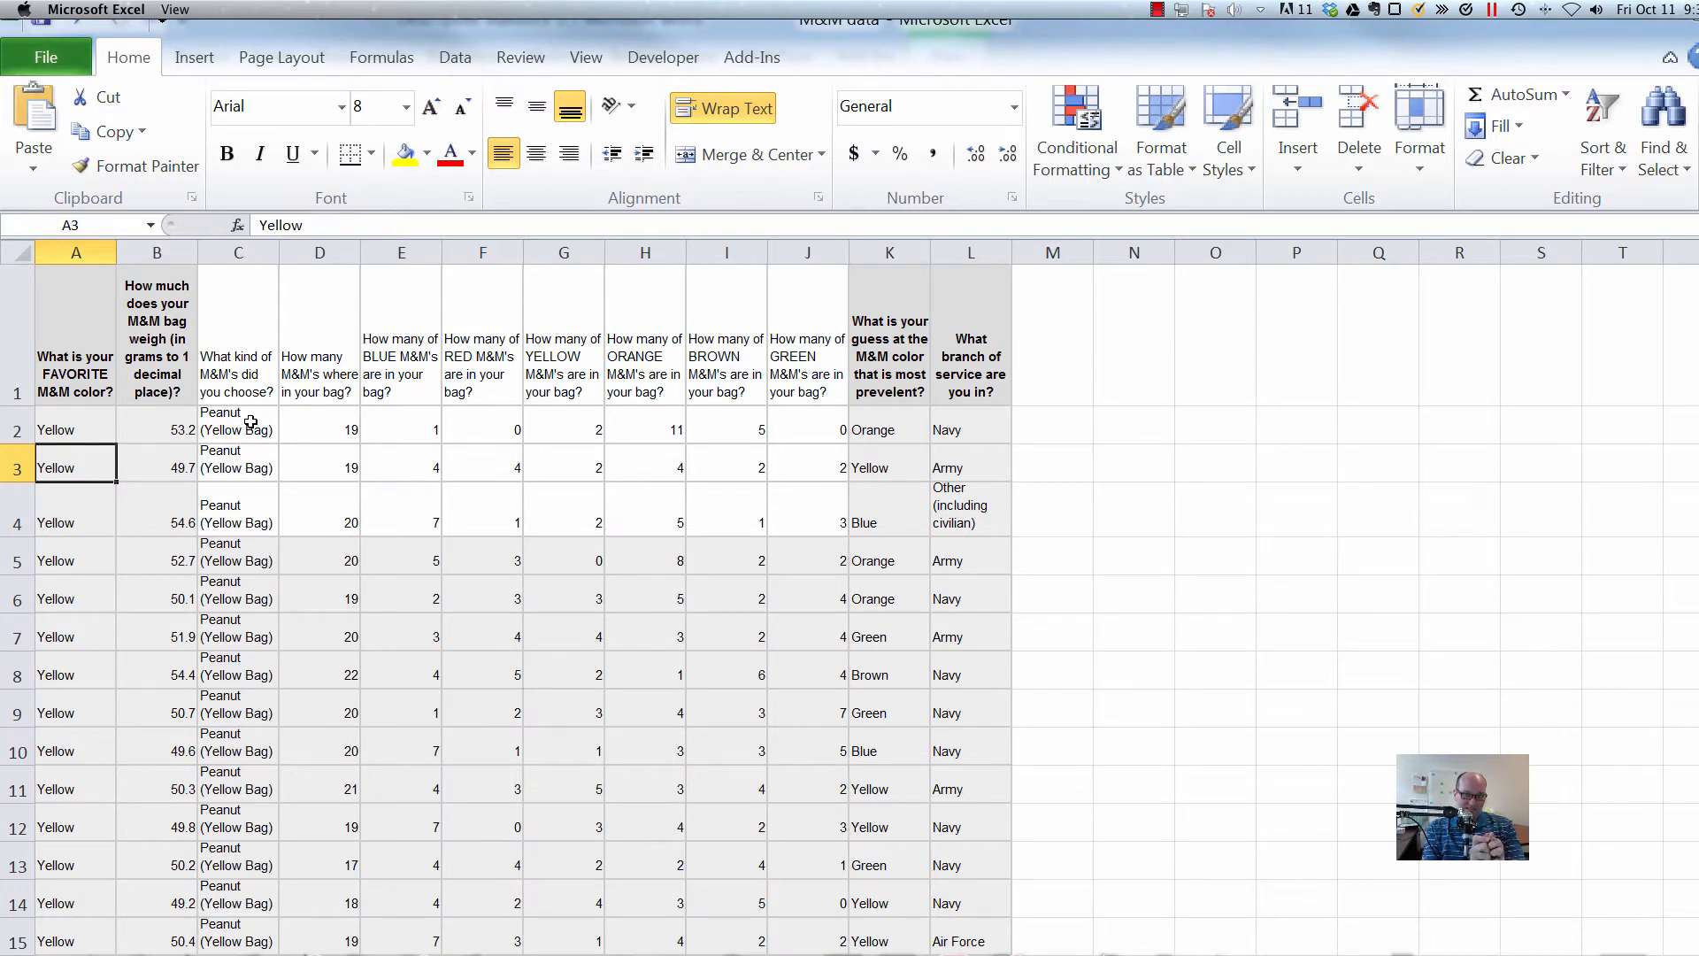
pyautogui.press('Right')
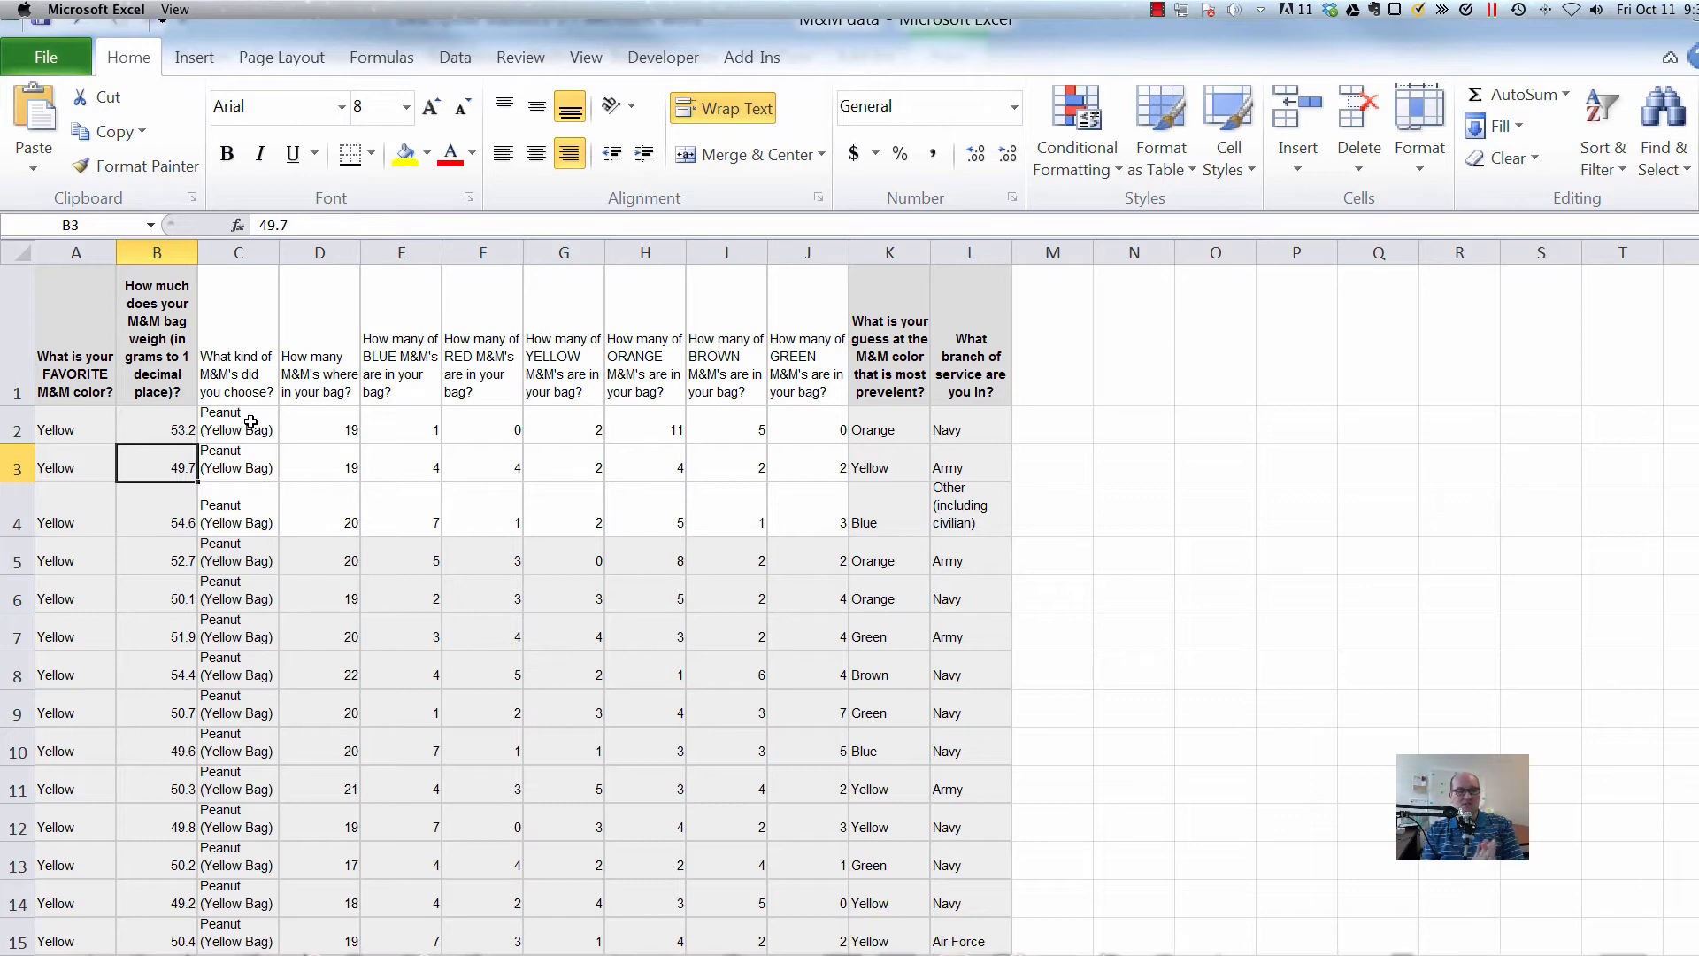
pyautogui.click(251, 422)
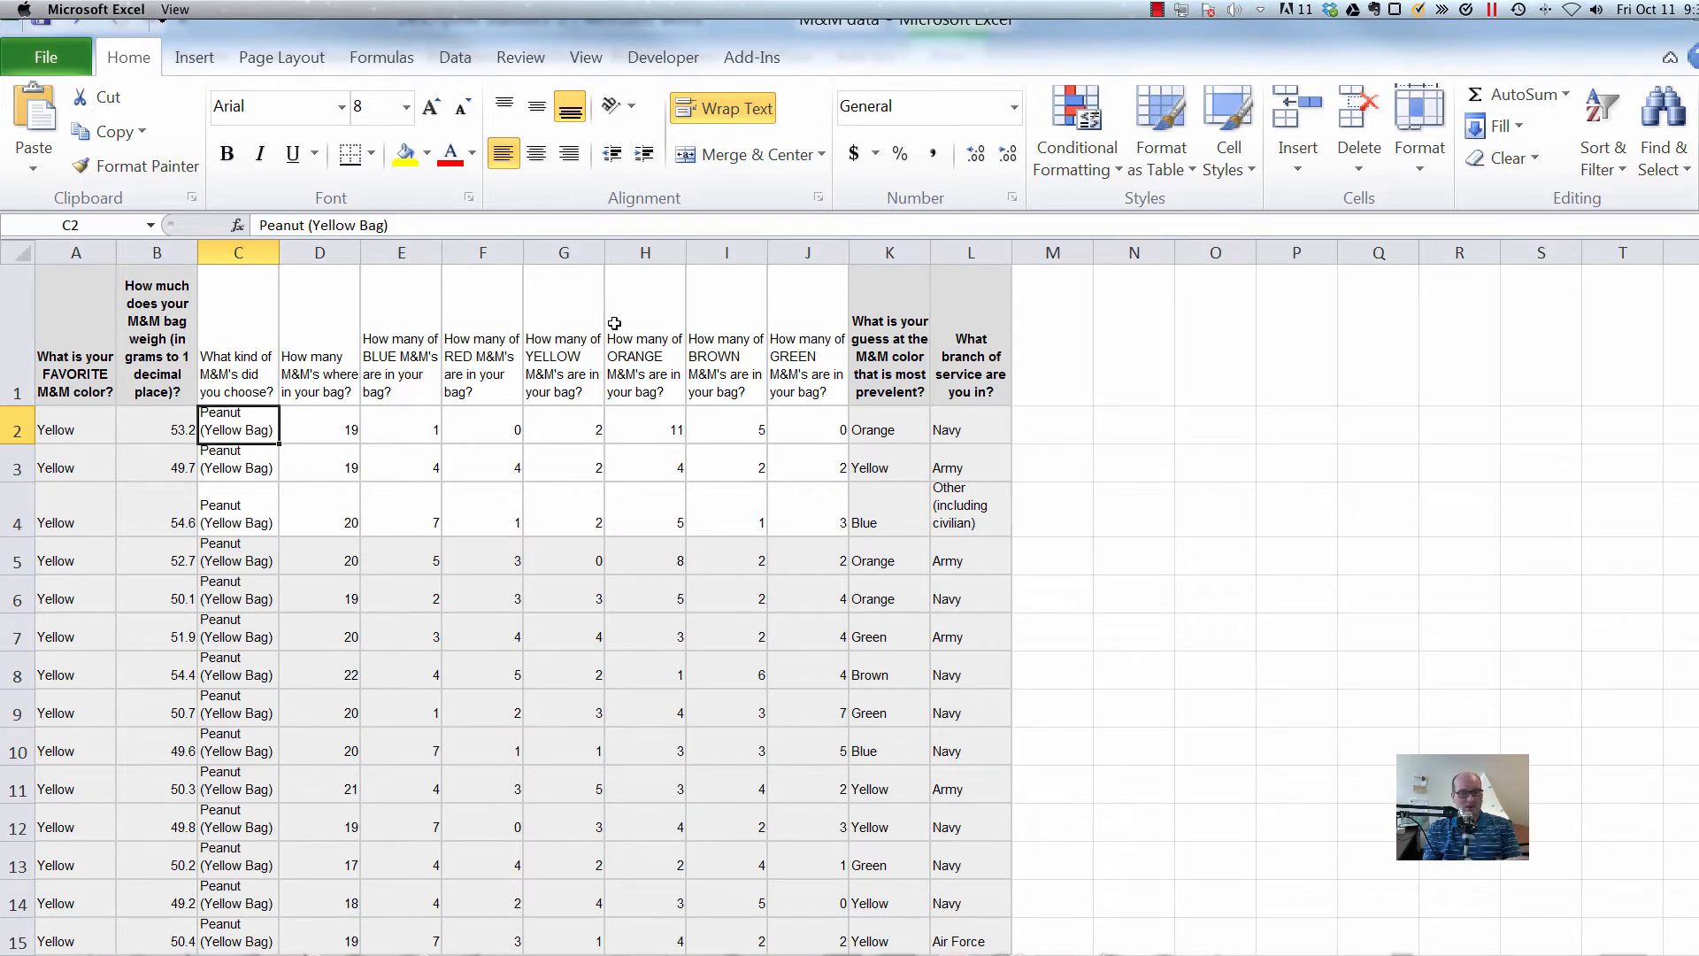
# Enter the heading Count in cell O2, in the empty area beyond the survey data.
pyautogui.press('Right')
pyautogui.press('Right')
pyautogui.press('Right')
pyautogui.press('Right')
pyautogui.press('Right')
pyautogui.press('Right')
pyautogui.press('Right')
pyautogui.press('Right')
pyautogui.press('Right')
pyautogui.press('Right')
pyautogui.press('Right')
pyautogui.press('Right')
pyautogui.press('Right')
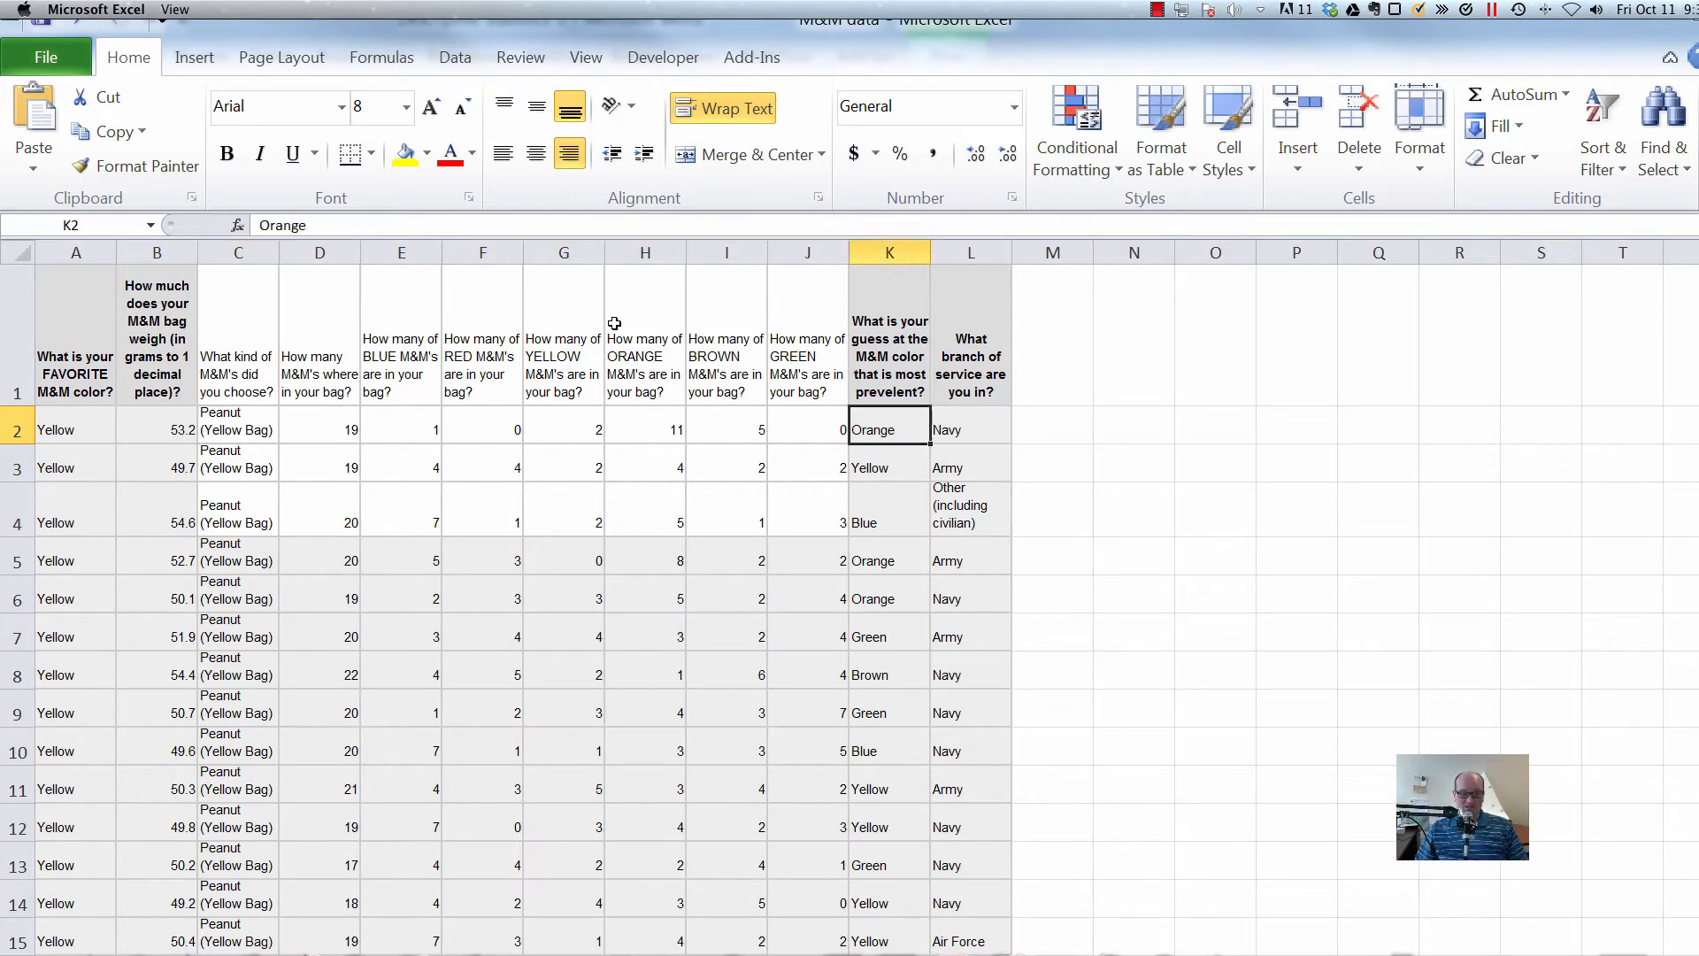
pyautogui.click(1186, 417)
pyautogui.write('Count')
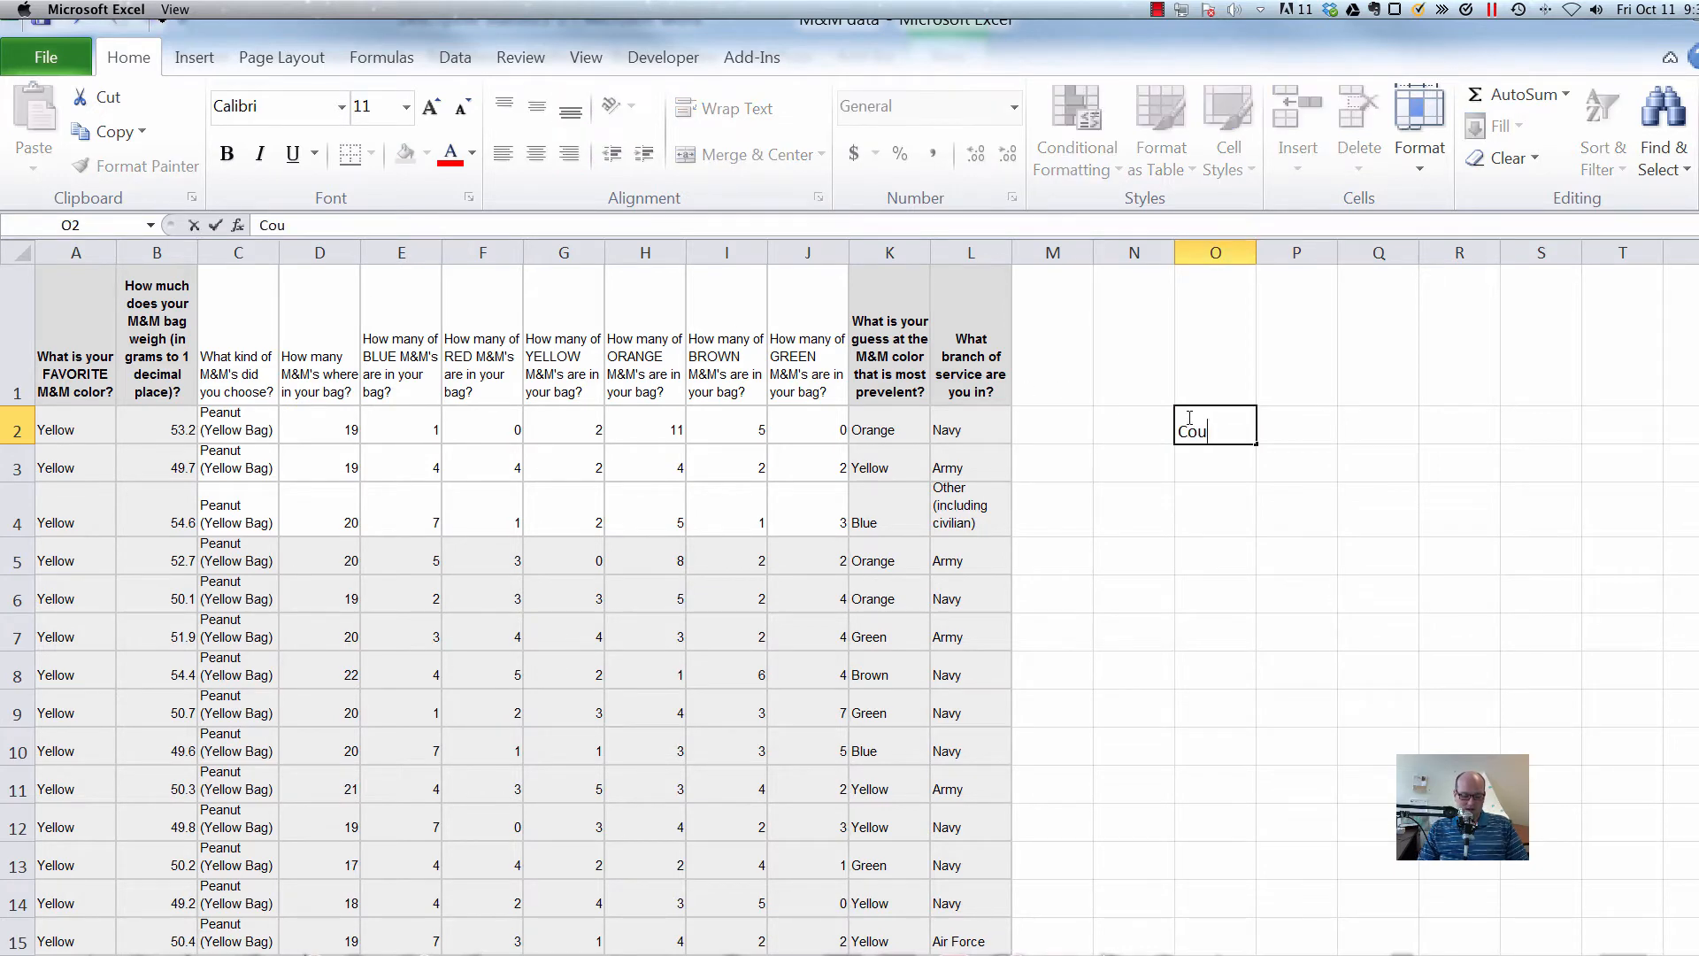
pyautogui.press('Return')
# Enter the row label Total in cell N5.
pyautogui.press('Left')
pyautogui.press('Down')
pyautogui.press('Down')
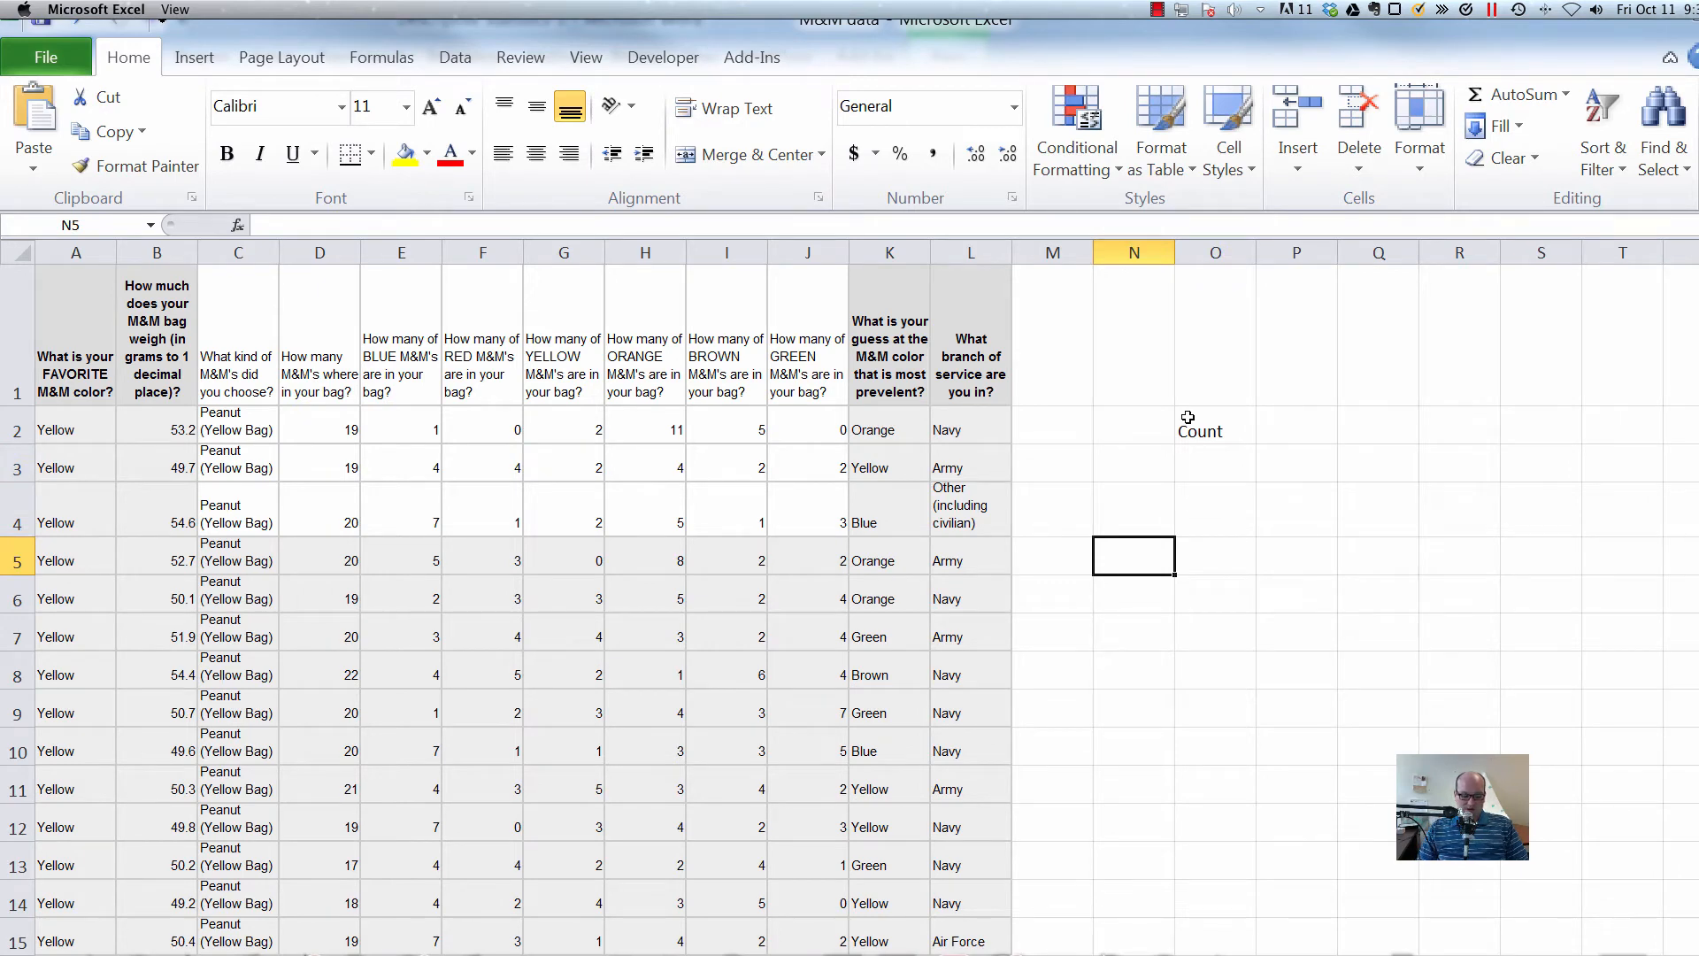
pyautogui.write('Total')
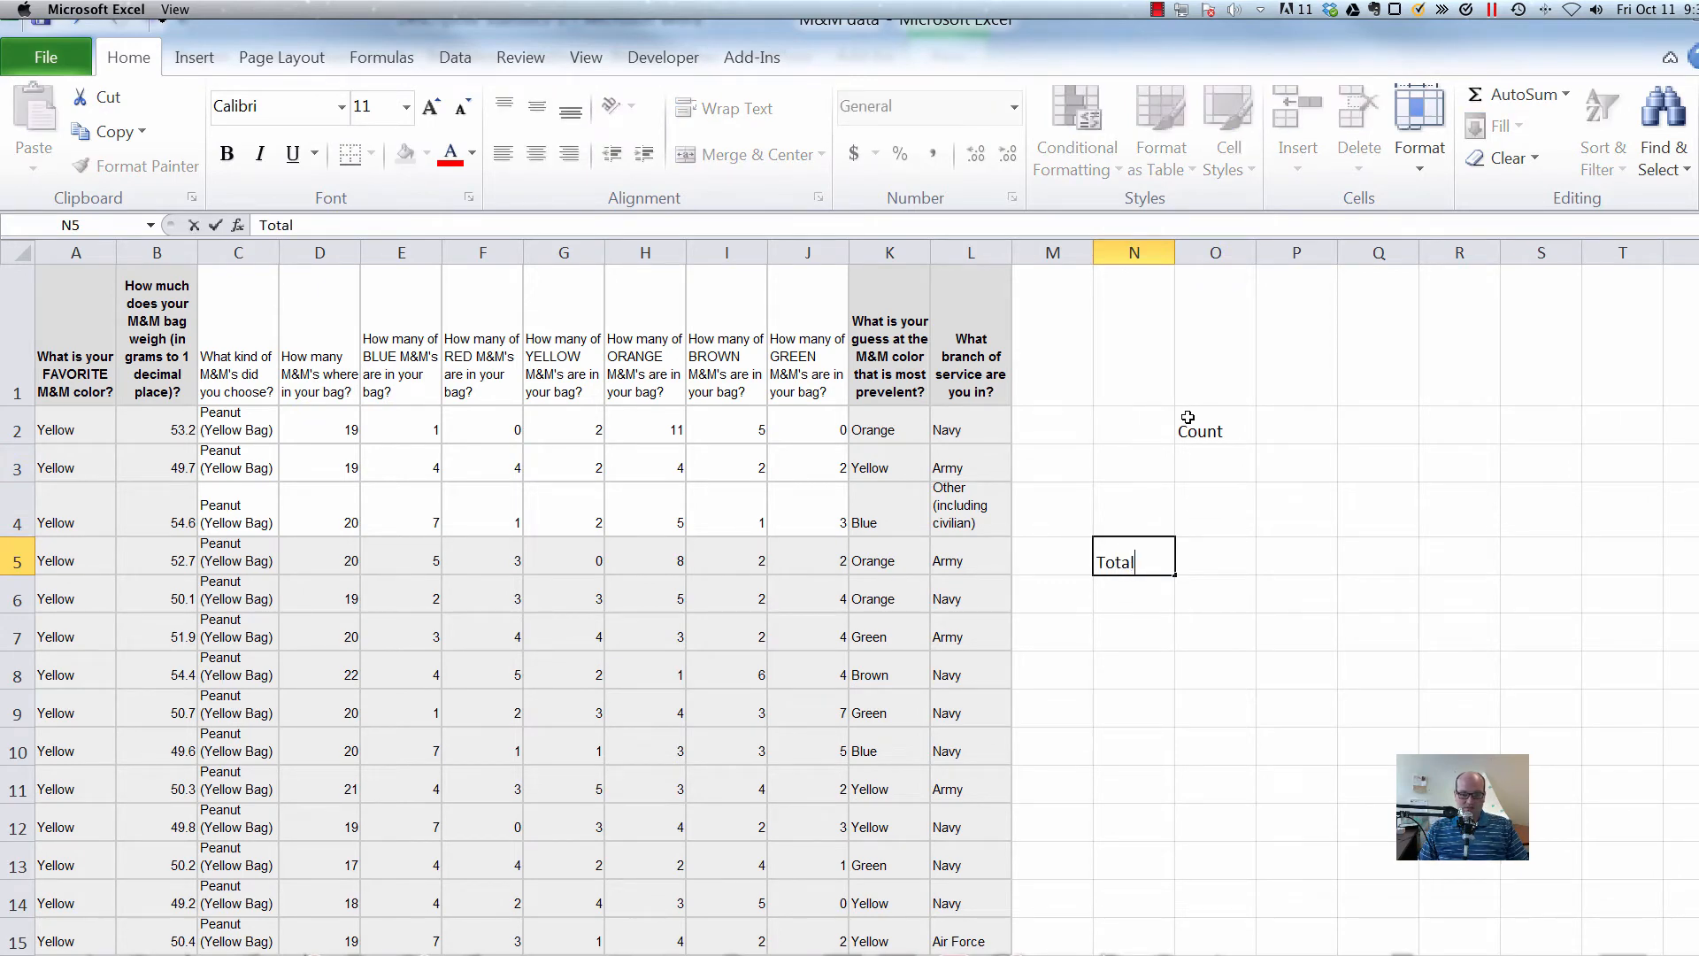
pyautogui.press('Return')
# Copy the Peanut (Yellow Bag) entry from C2 into N3 as the first row label of the count table.
pyautogui.press('Up')
pyautogui.press('Up')
pyautogui.press('Up')
pyautogui.press('Up')
pyautogui.press('Down')
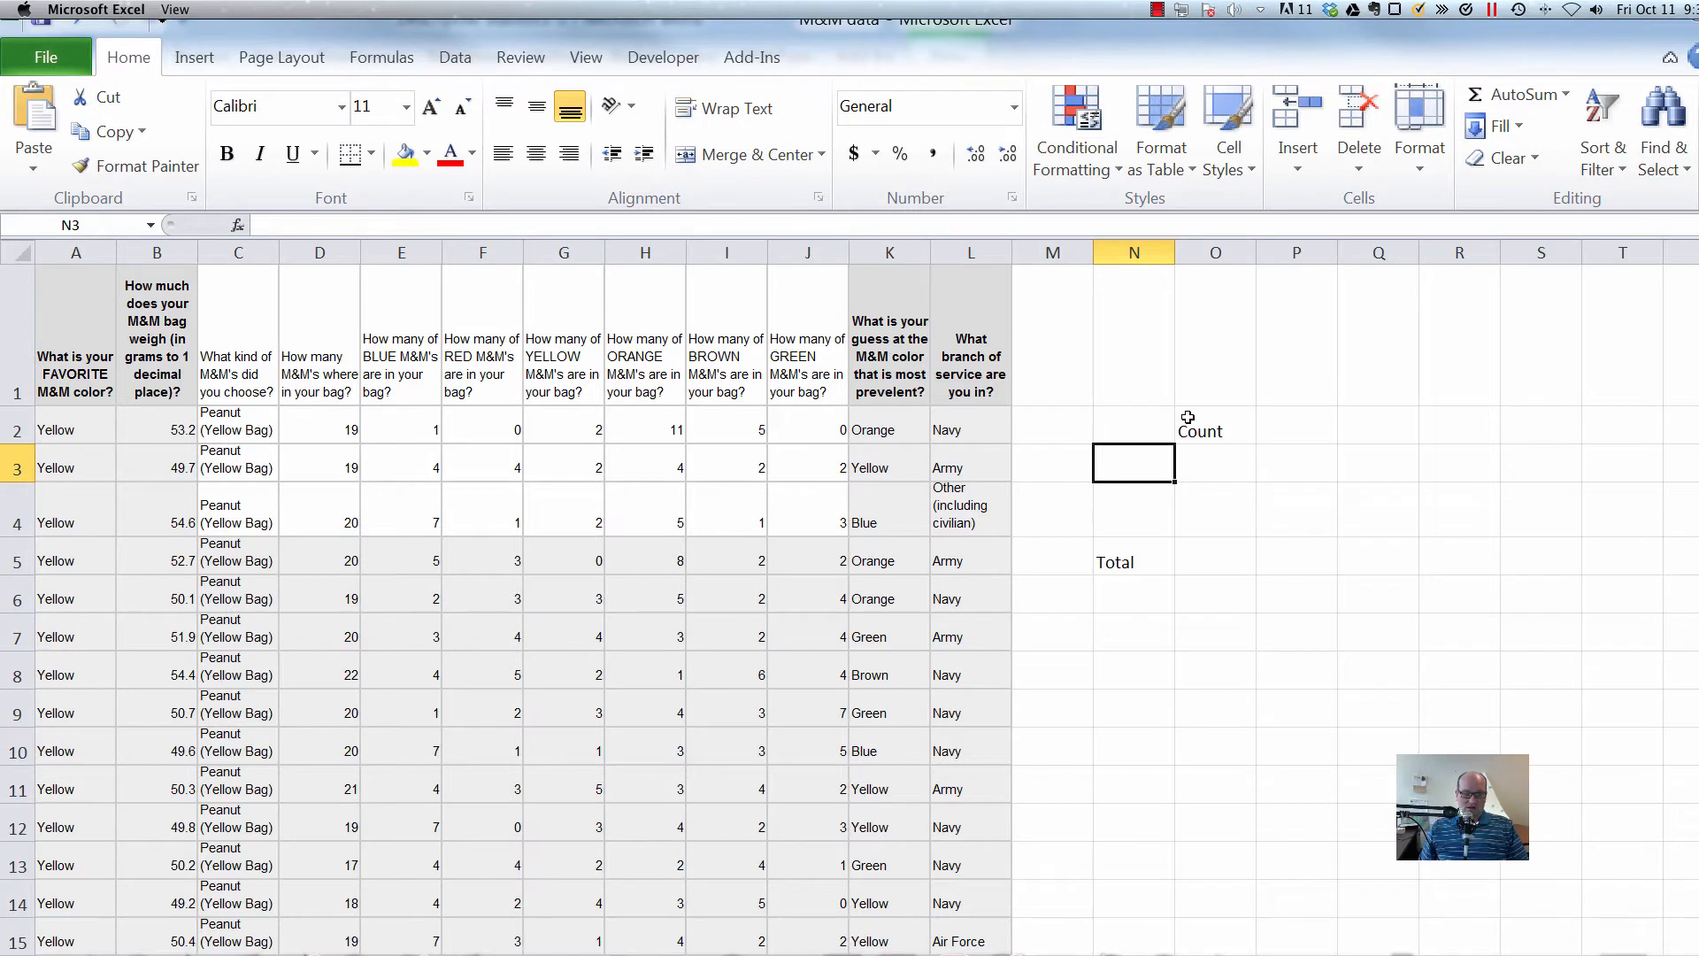
pyautogui.click(231, 433)
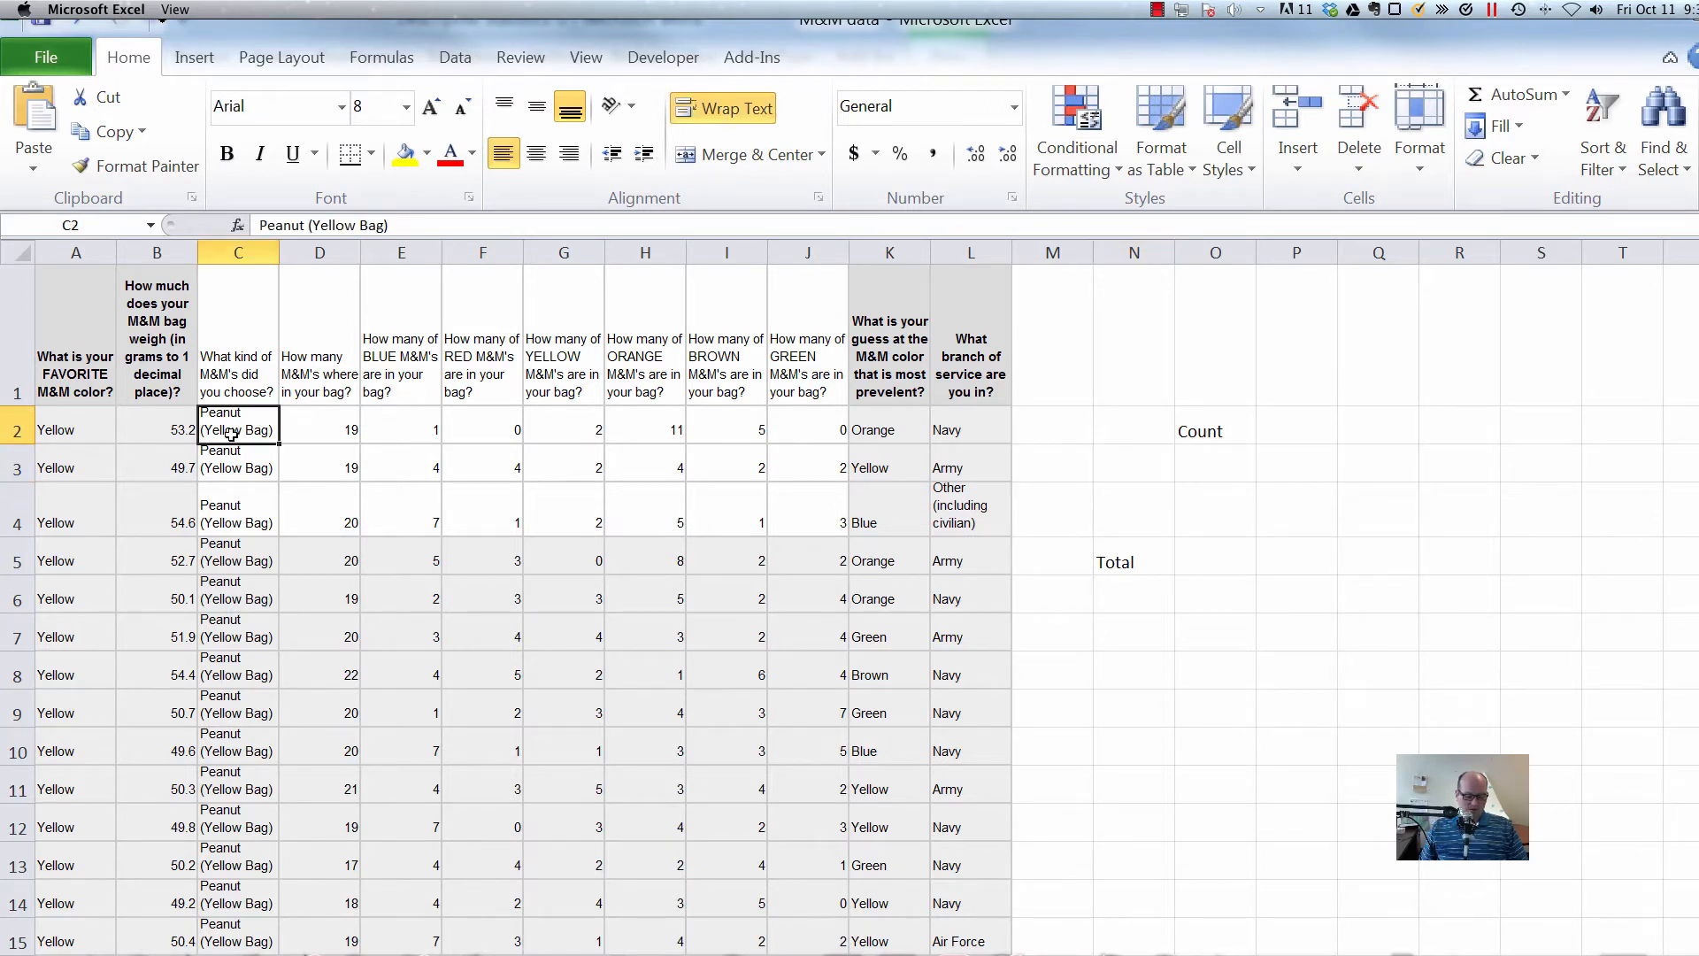
pyautogui.hotkey('ctrl', 'c')
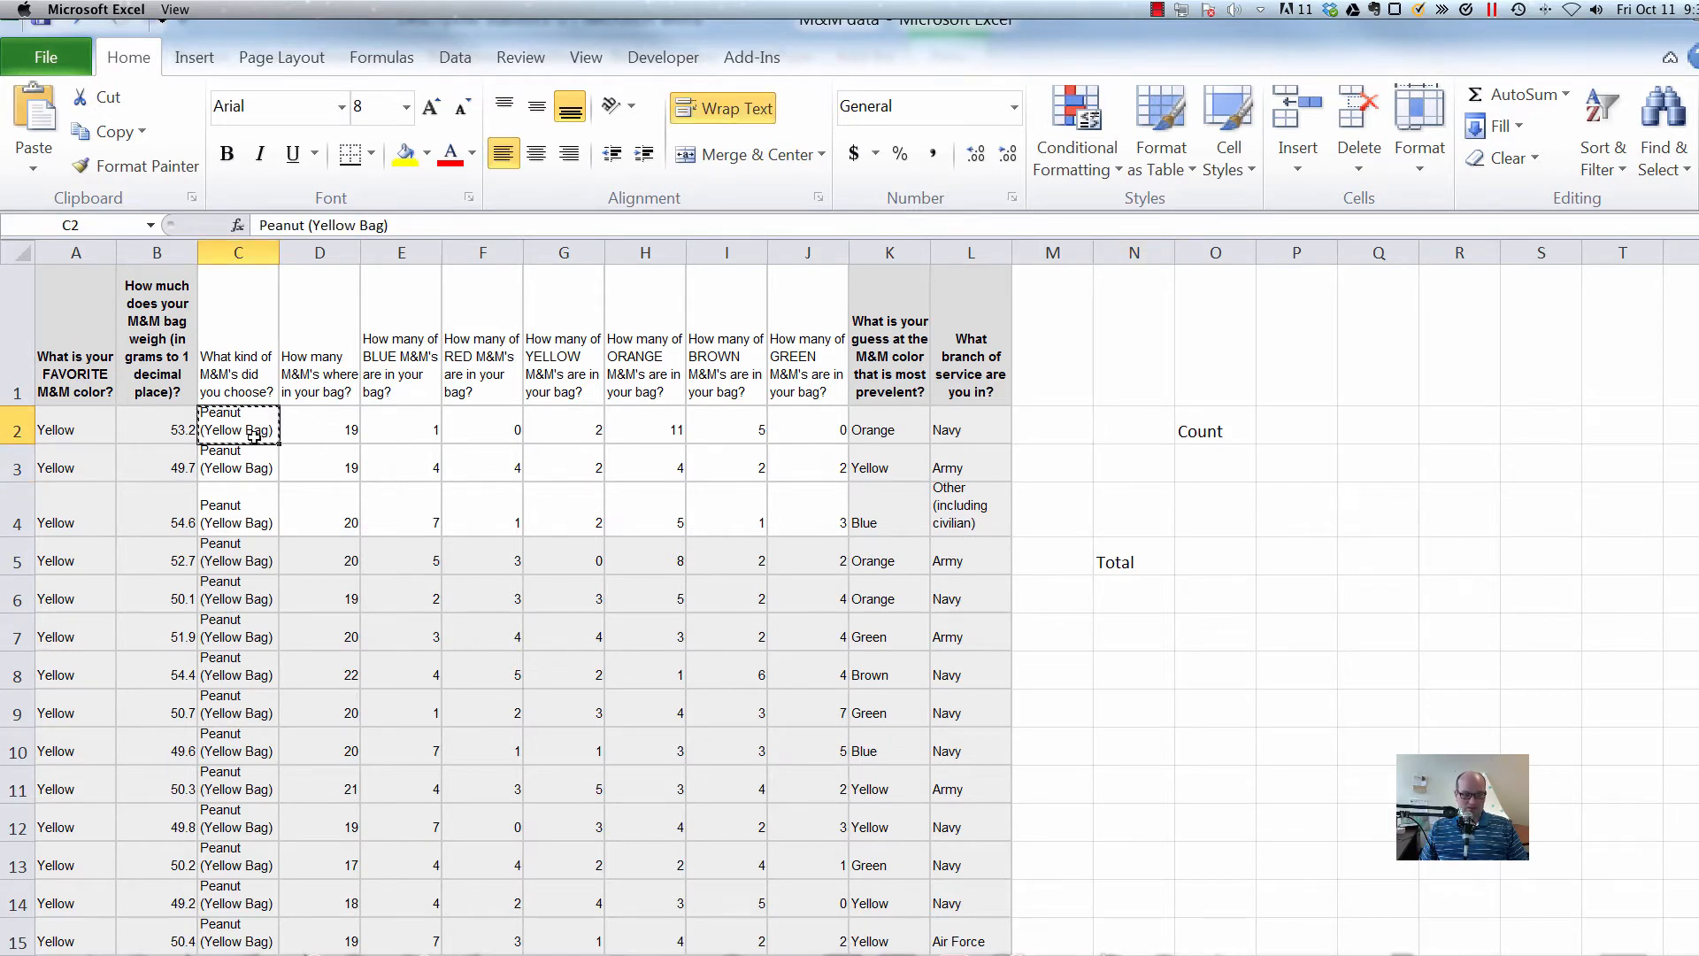
pyautogui.click(1130, 461)
pyautogui.hscroll(1, 1130, 467)
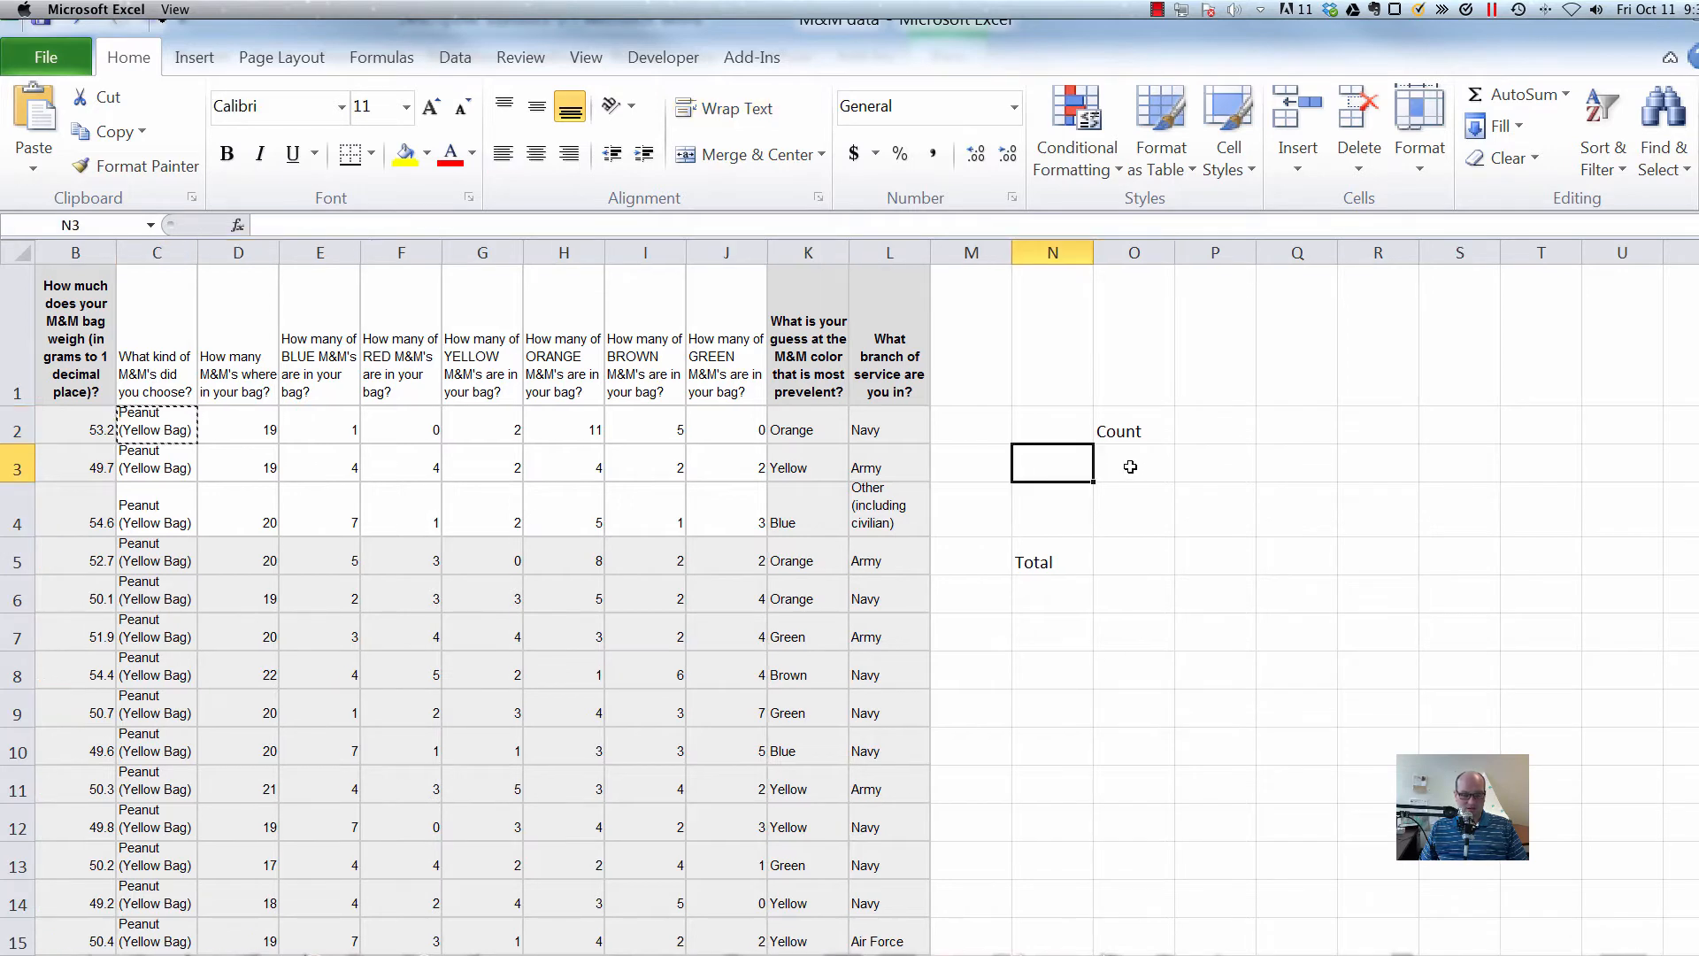
pyautogui.hotkey('ctrl', 'v')
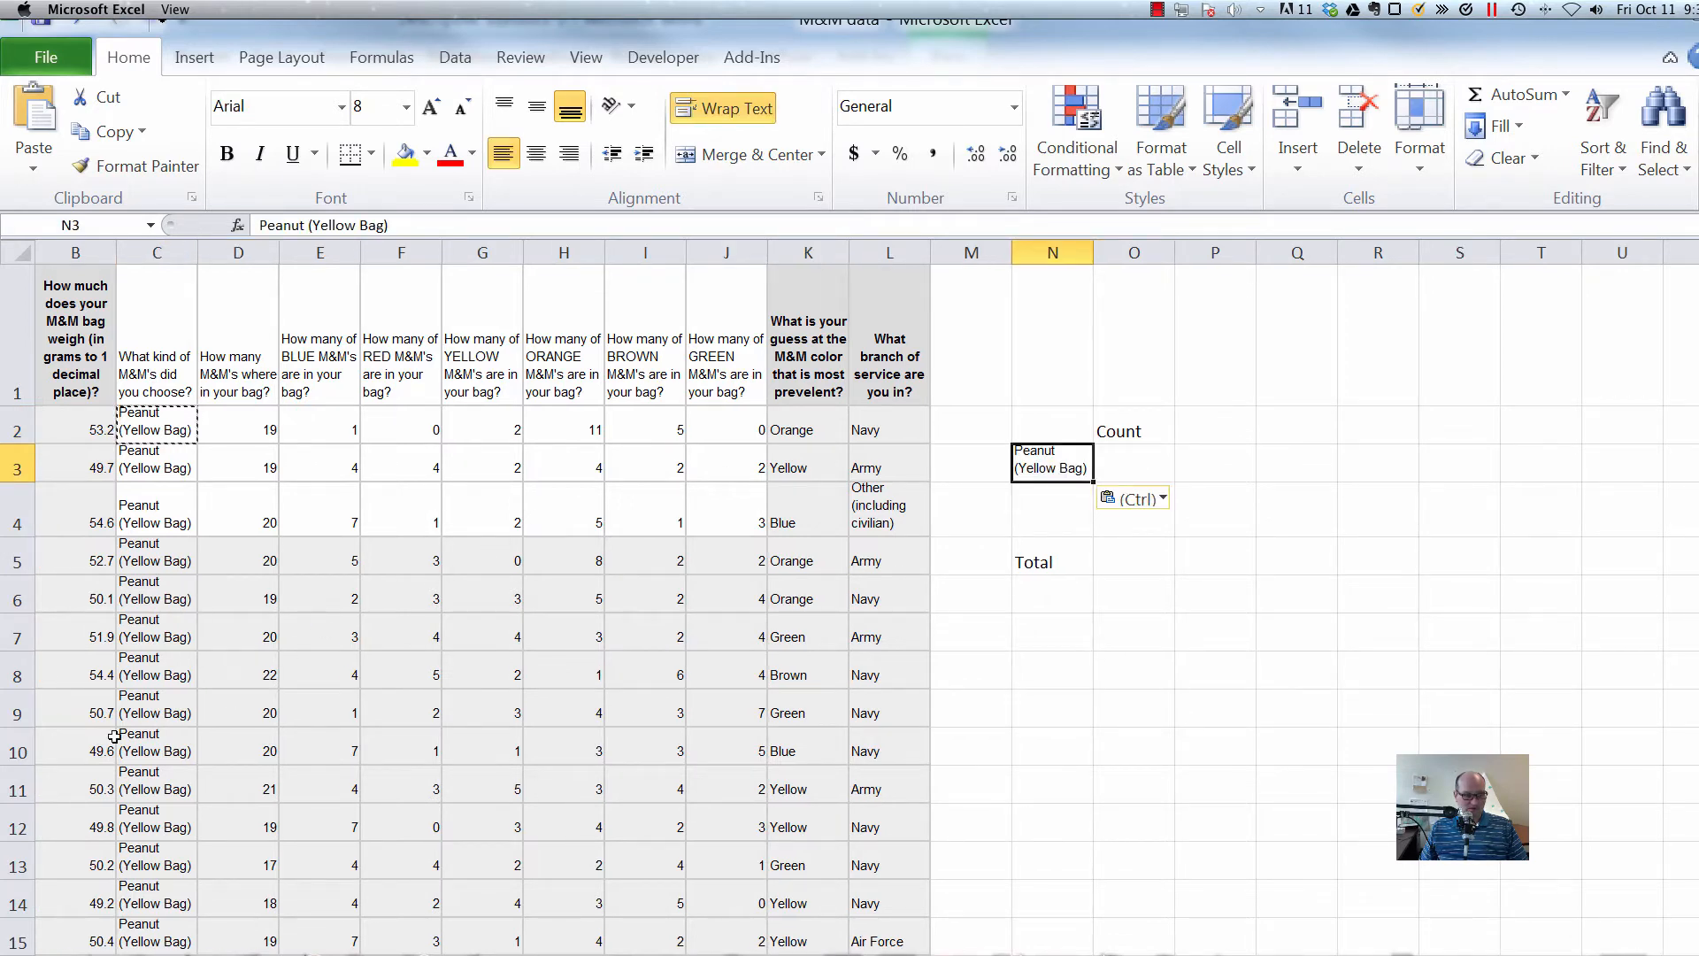
# Copy the Plain (Brown Bag) entry from C25 into N4 and widen column N so each bag label fits on one line.
pyautogui.click(161, 822)
pyautogui.hscroll(5, 161, 821)
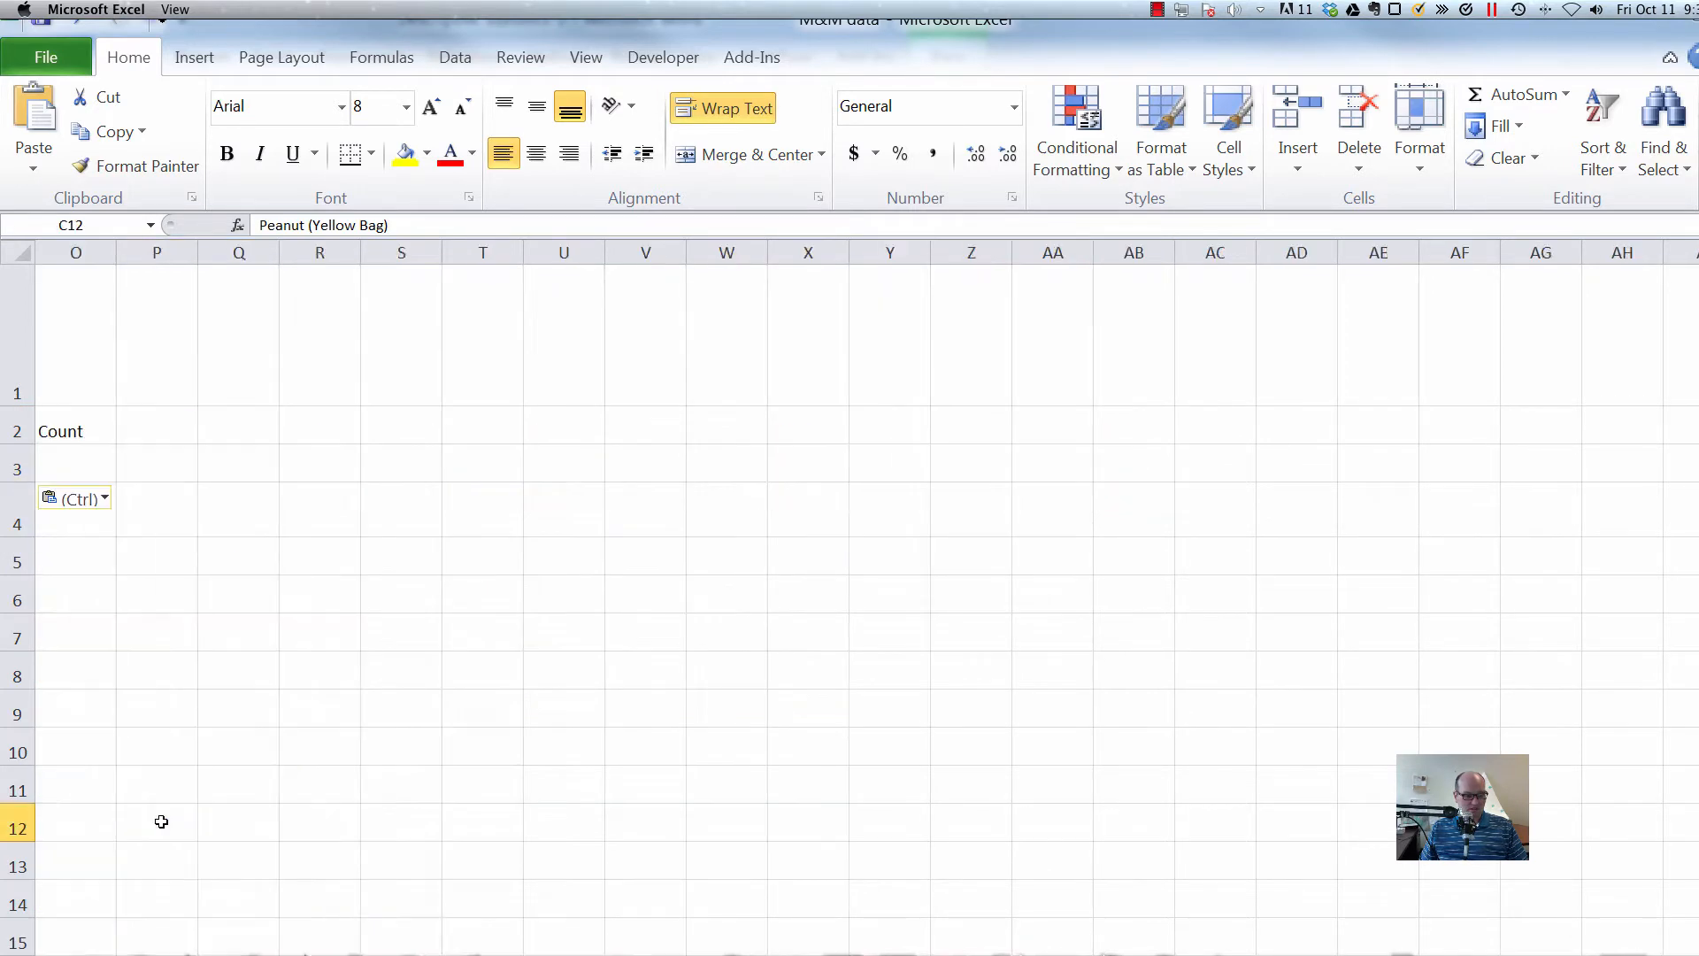
pyautogui.hscroll(-5, 161, 821)
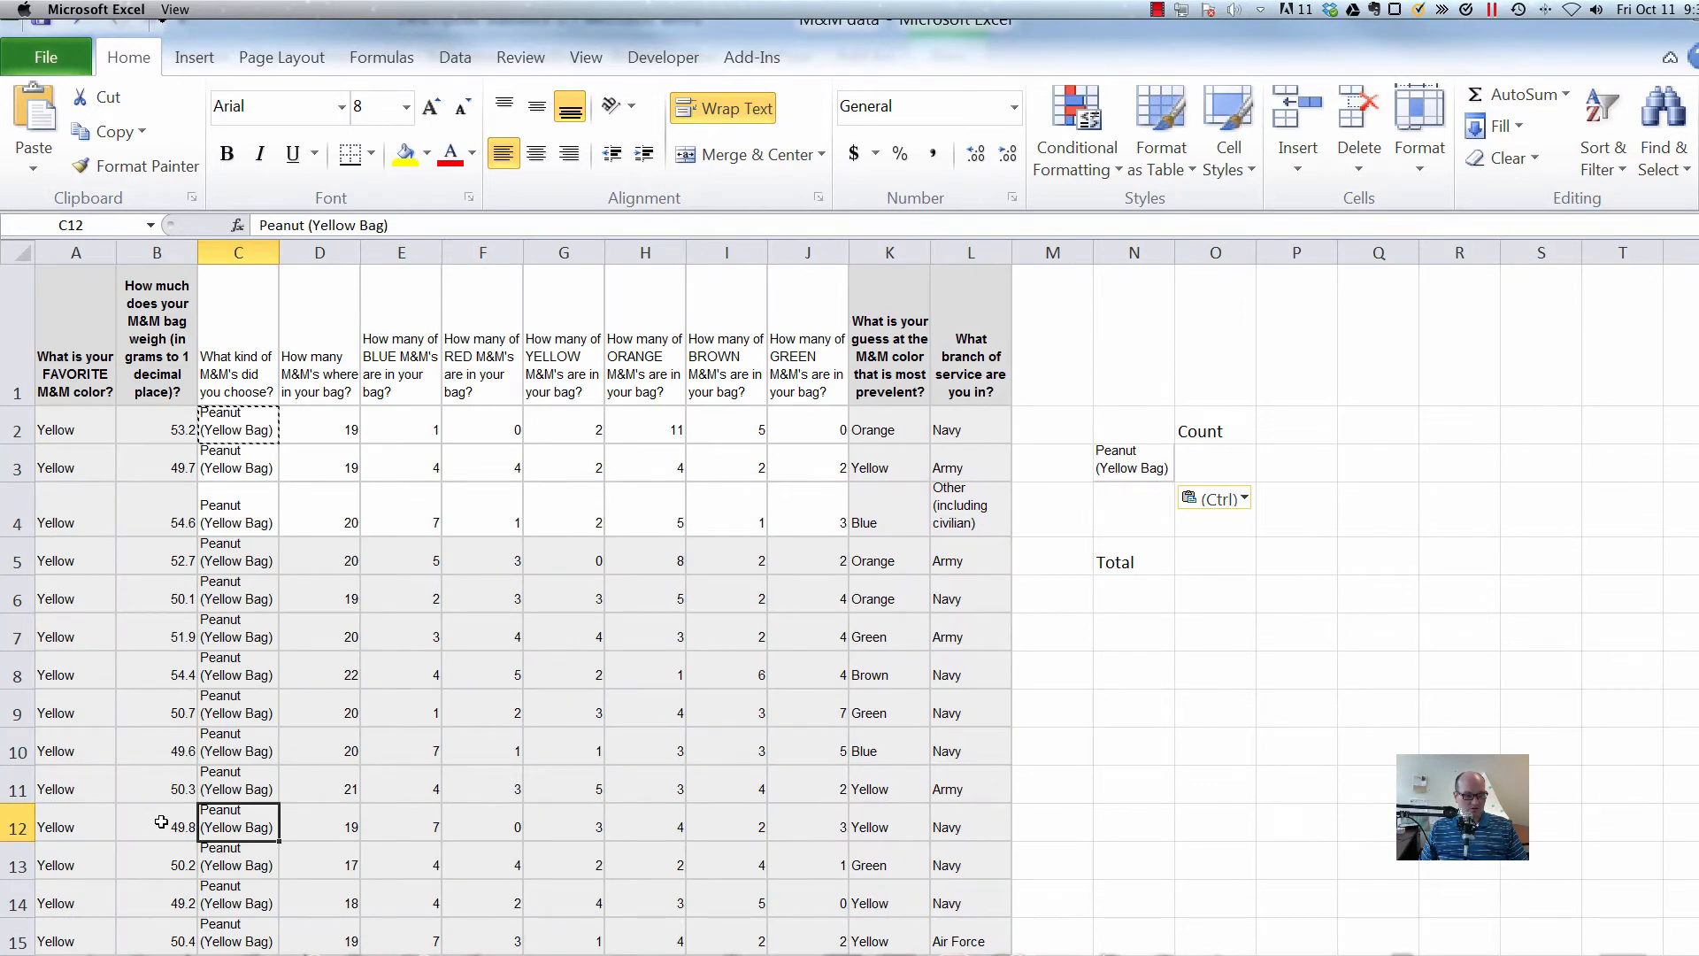
pyautogui.press('Down')
pyautogui.press('Down')
pyautogui.press('Down')
pyautogui.press('Down')
pyautogui.press('Down')
pyautogui.press('Down')
pyautogui.press('Down')
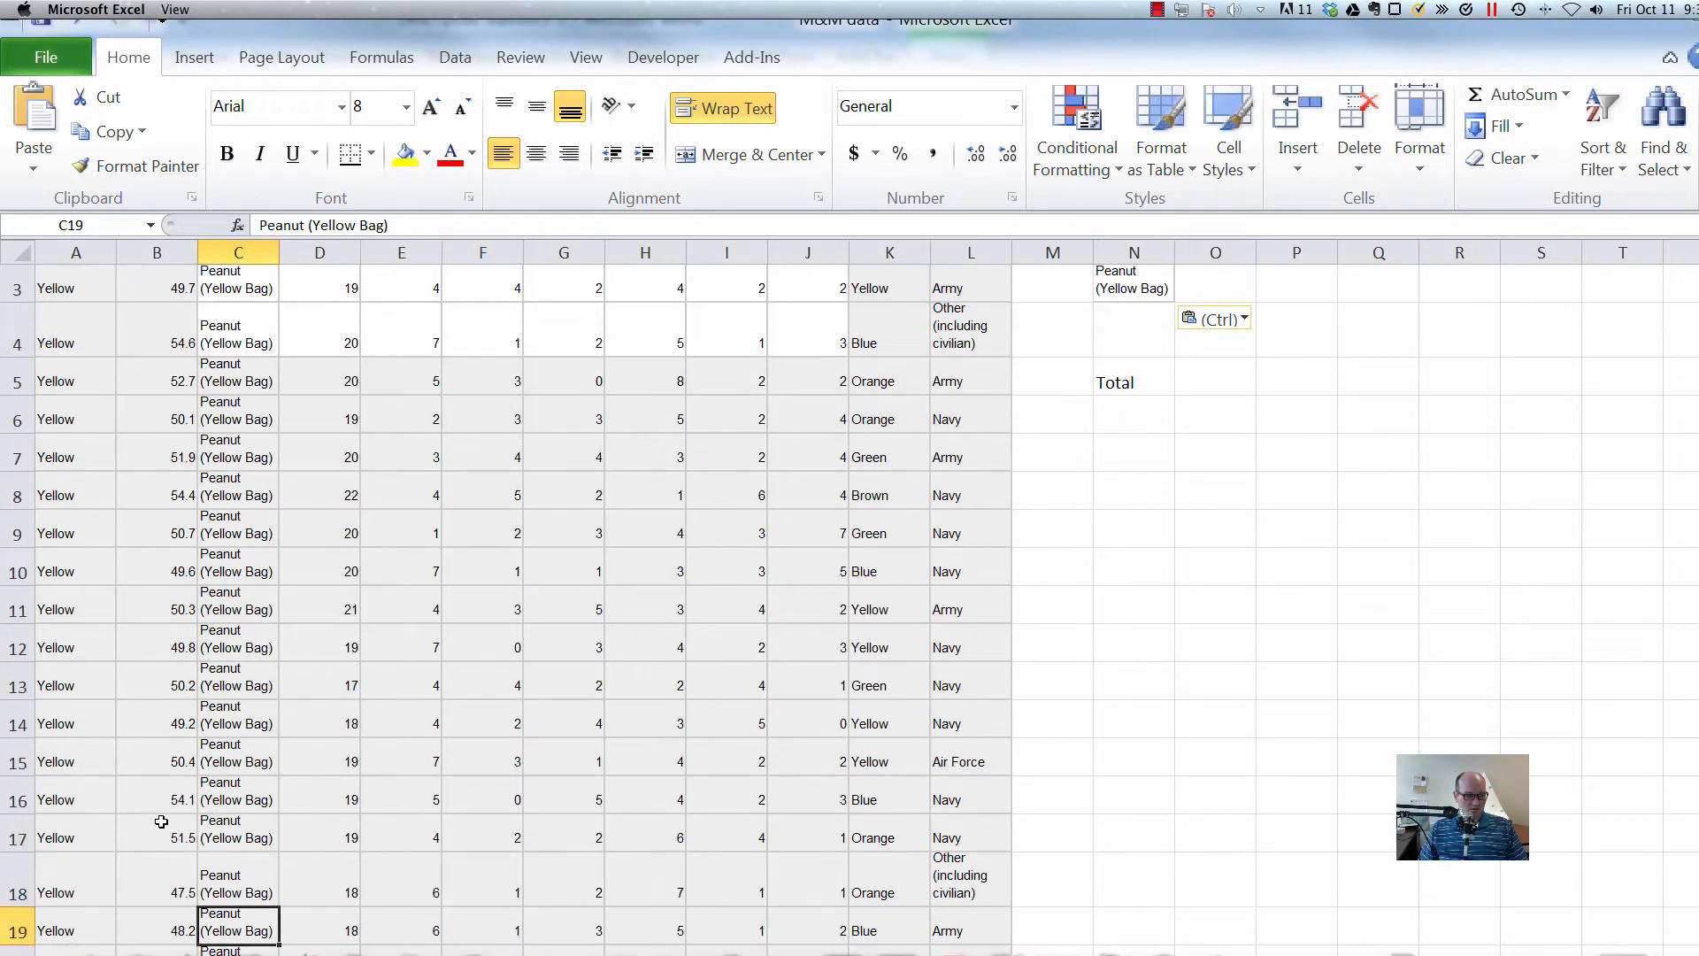
pyautogui.press('Down')
pyautogui.press('Down')
pyautogui.press('Down')
pyautogui.press('Down')
pyautogui.press('Down')
pyautogui.press('Down')
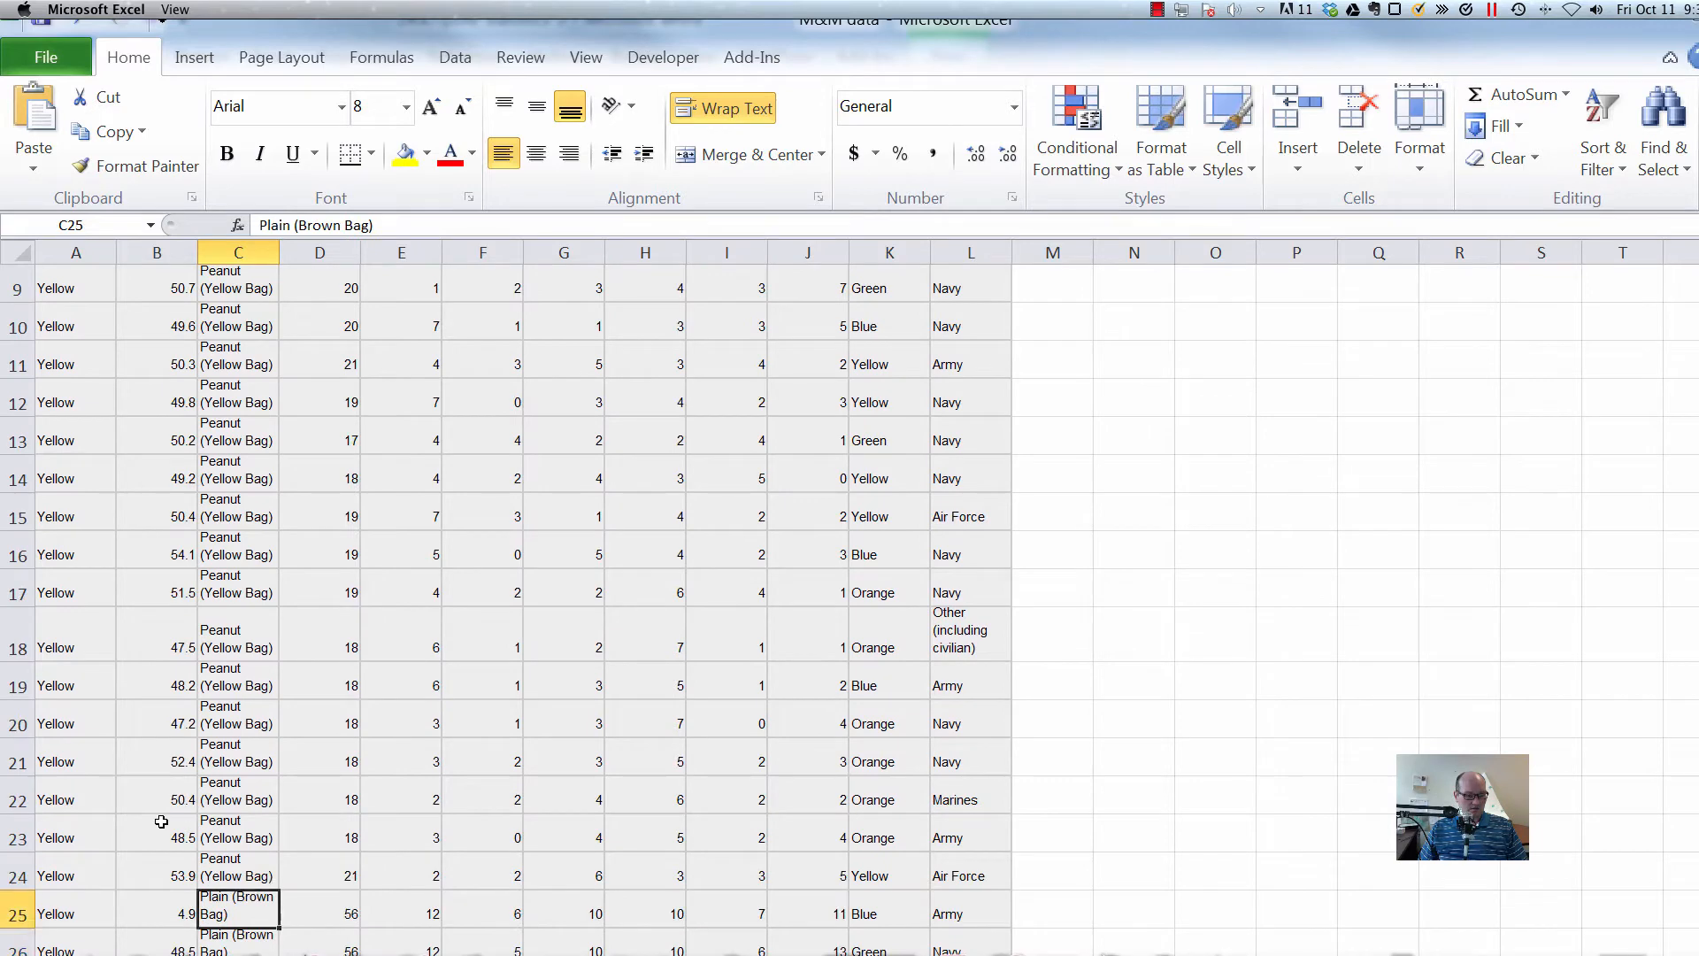
pyautogui.hotkey('ctrl', 'c')
pyautogui.press('Up')
pyautogui.press('Up')
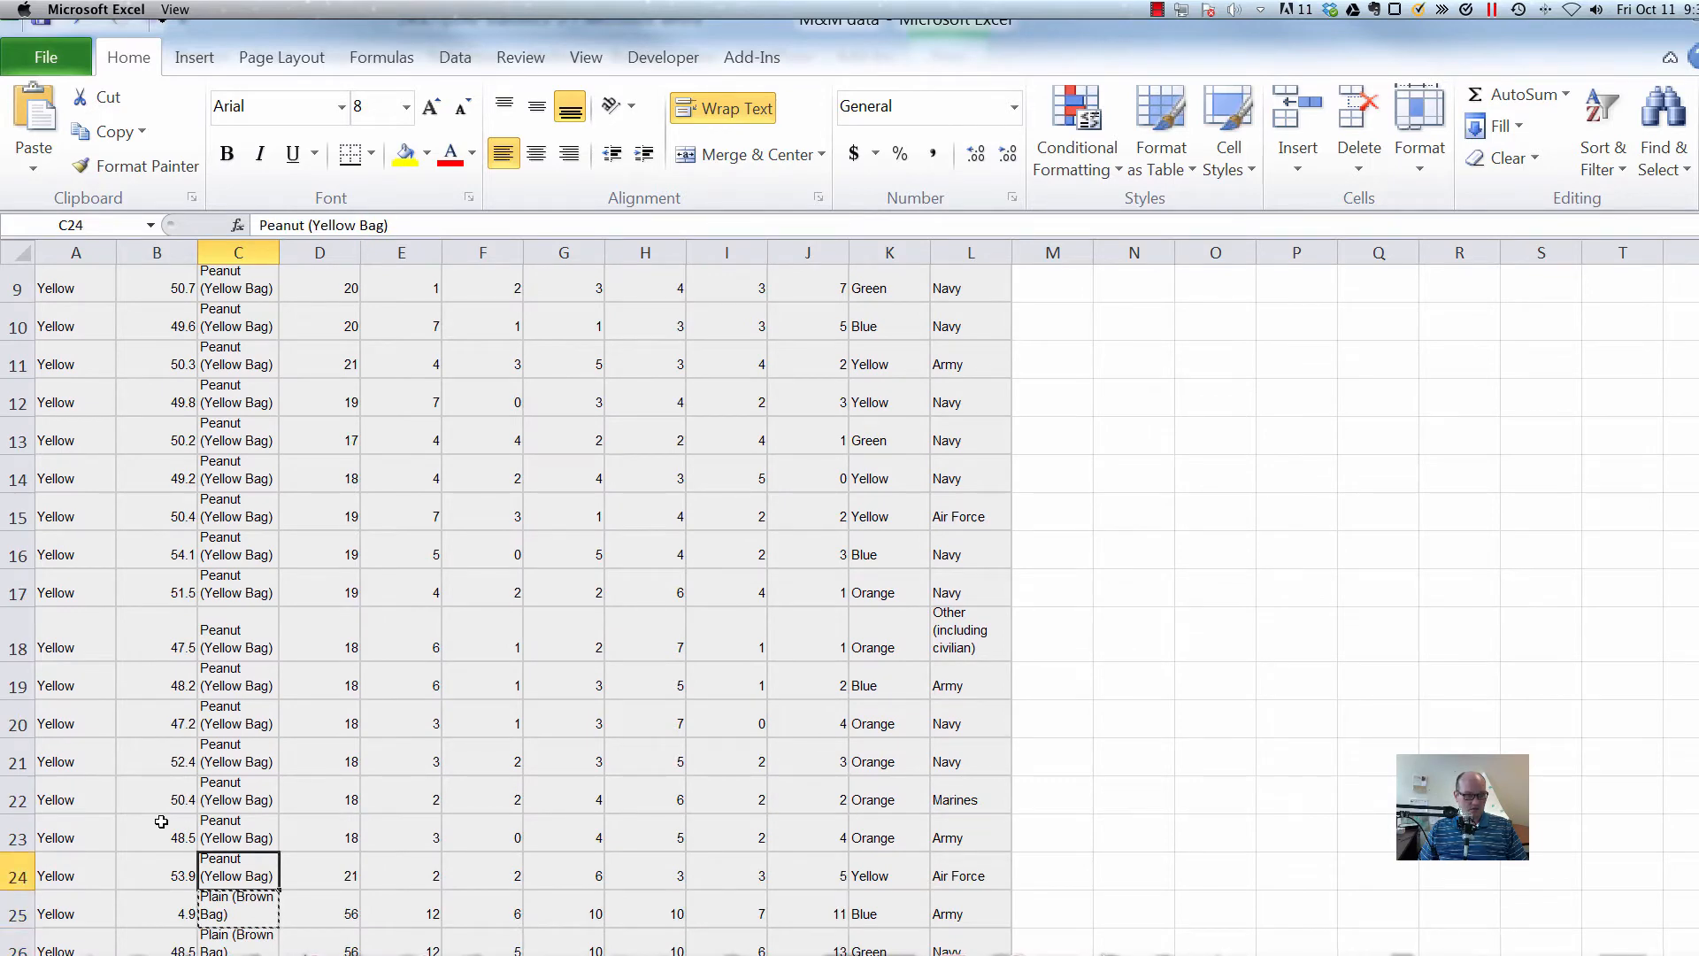
pyautogui.hotkey('ctrl', 'Up')
pyautogui.press('Down')
pyautogui.press('Down')
pyautogui.press('Right')
pyautogui.press('Right')
pyautogui.press('Right')
pyautogui.press('Right')
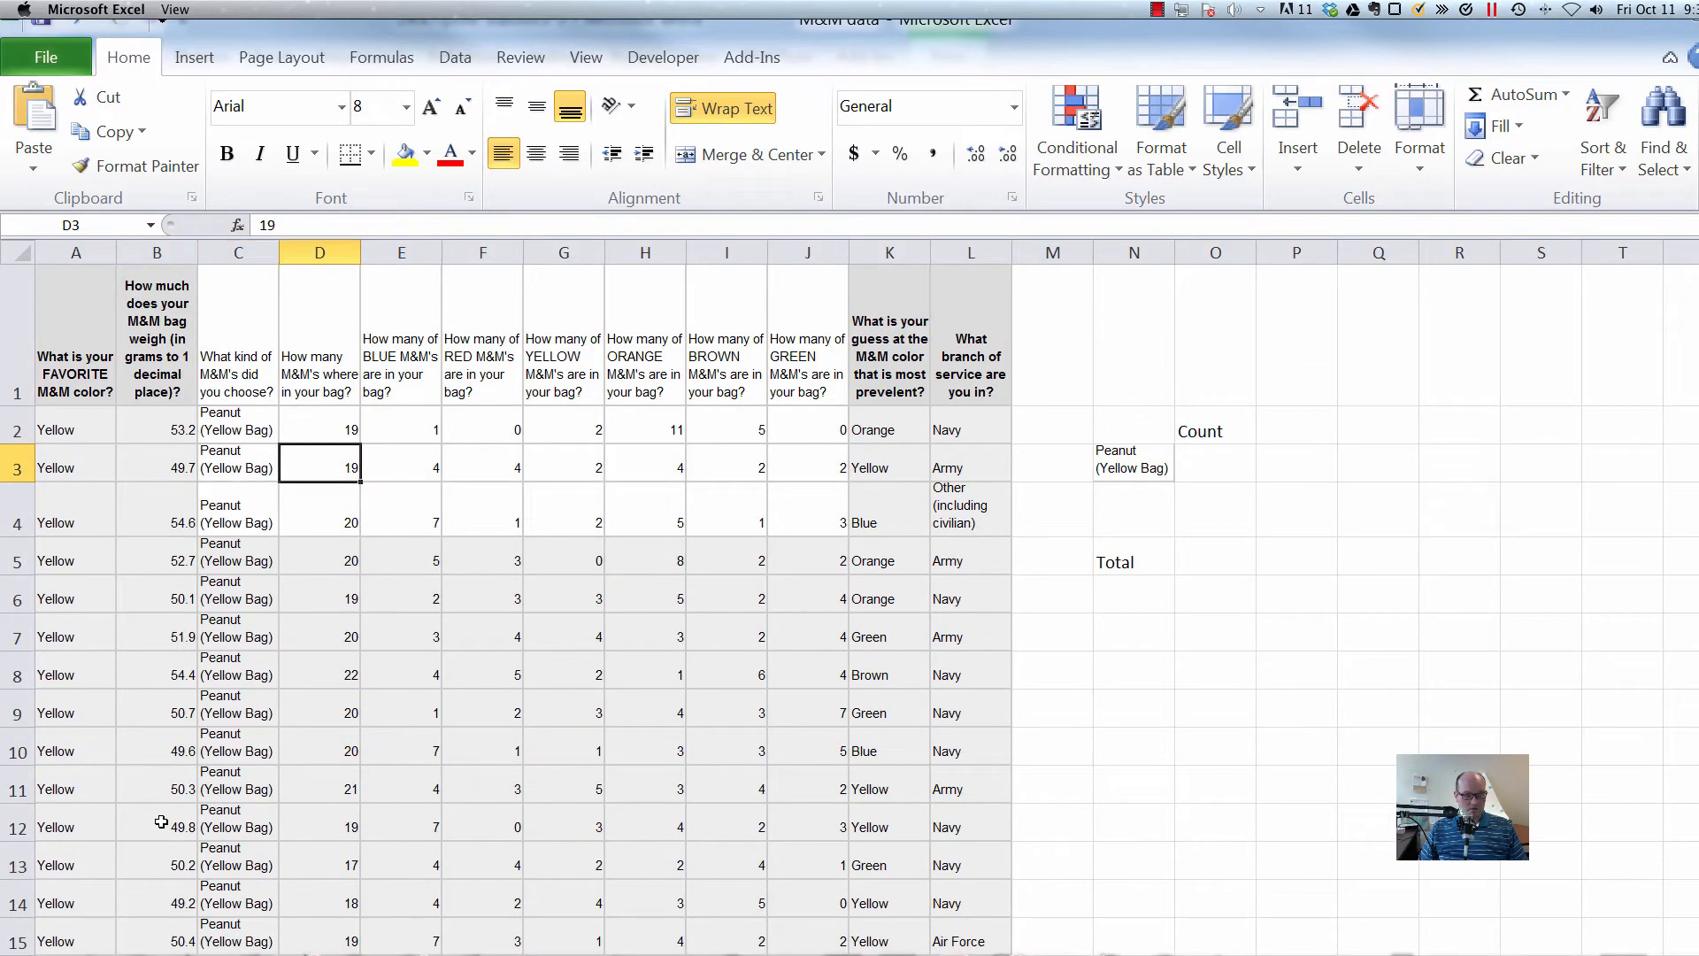
pyautogui.press('Right')
pyautogui.press('Right')
pyautogui.press('Right')
pyautogui.press('Right')
pyautogui.press('Right')
pyautogui.press('Right')
pyautogui.press('Down')
pyautogui.press('Right')
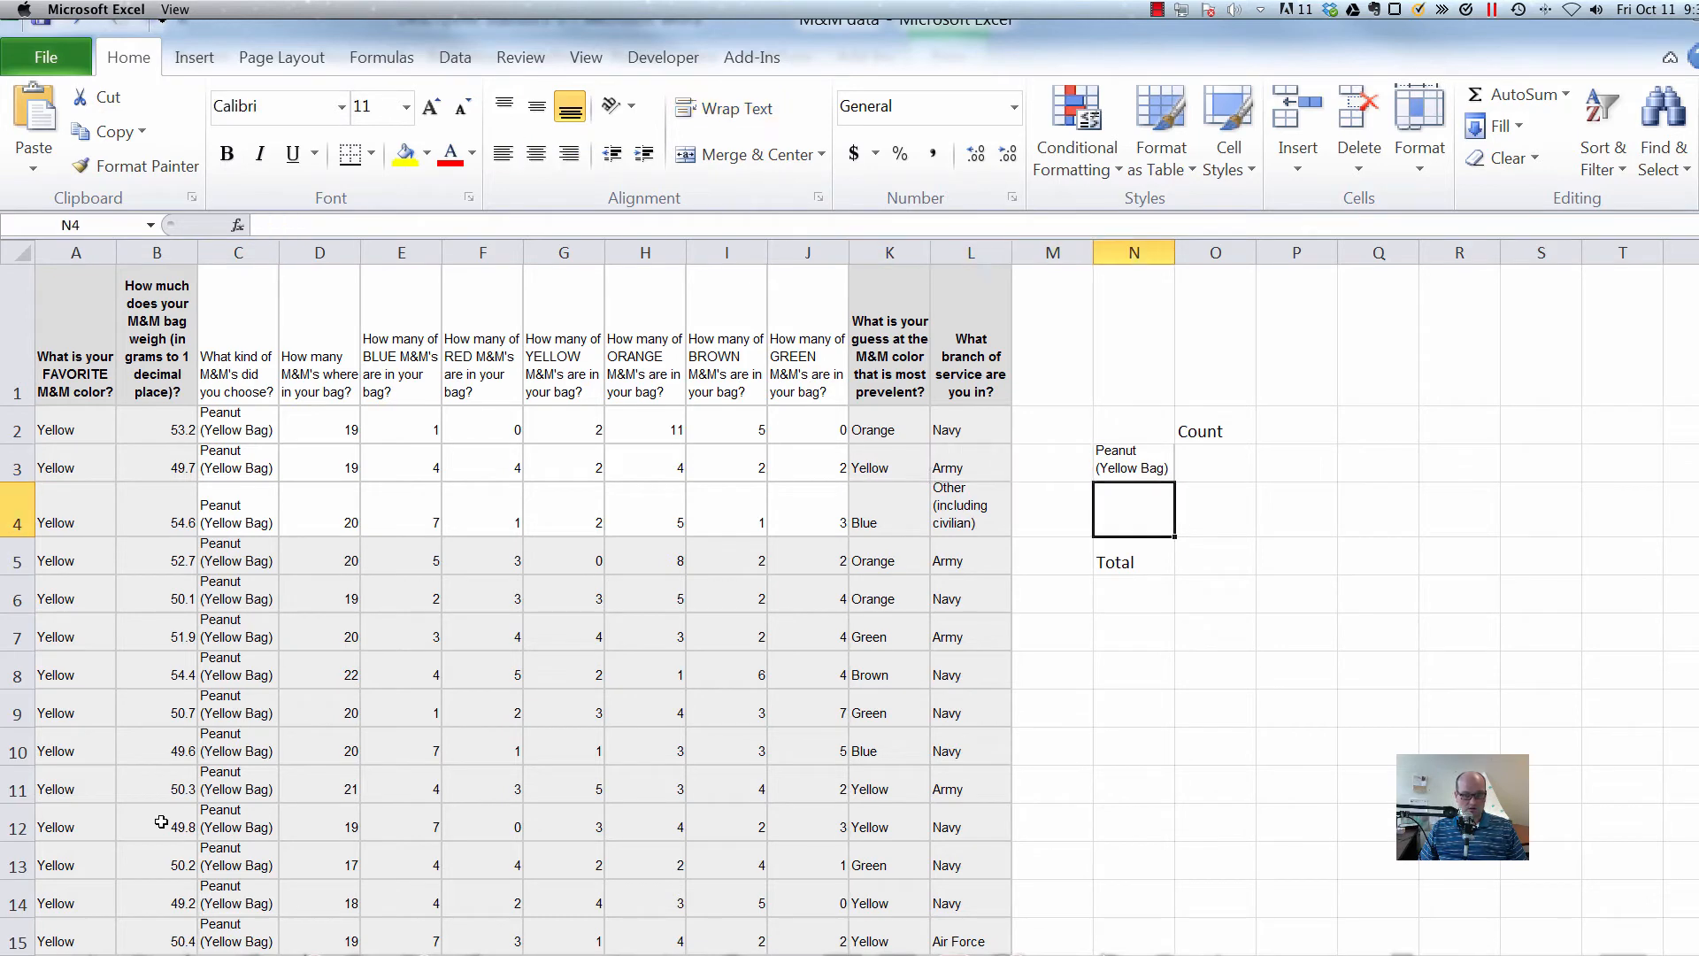
pyautogui.hotkey('ctrl', 'v')
pyautogui.press('Right')
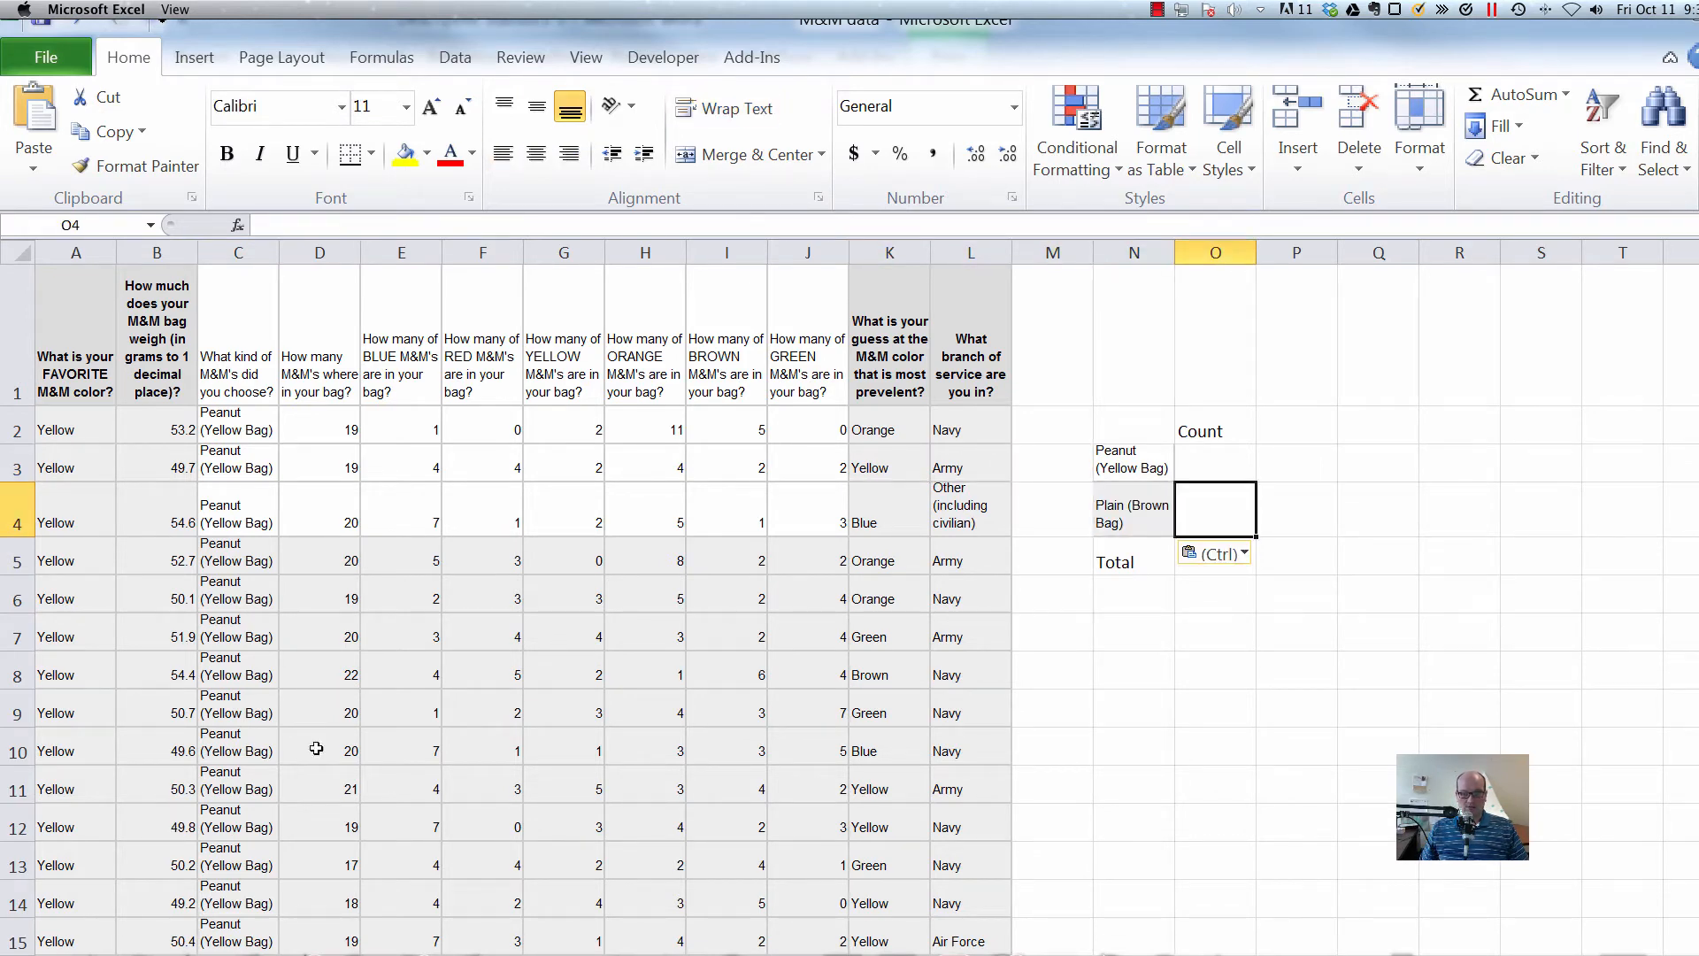
pyautogui.moveTo(1175, 252); pyautogui.dragTo(1238, 253)
# Enter a COUNT formula over the bag kinds in C2:C219 in cell O5, beside the Total label.
pyautogui.click(1264, 564)
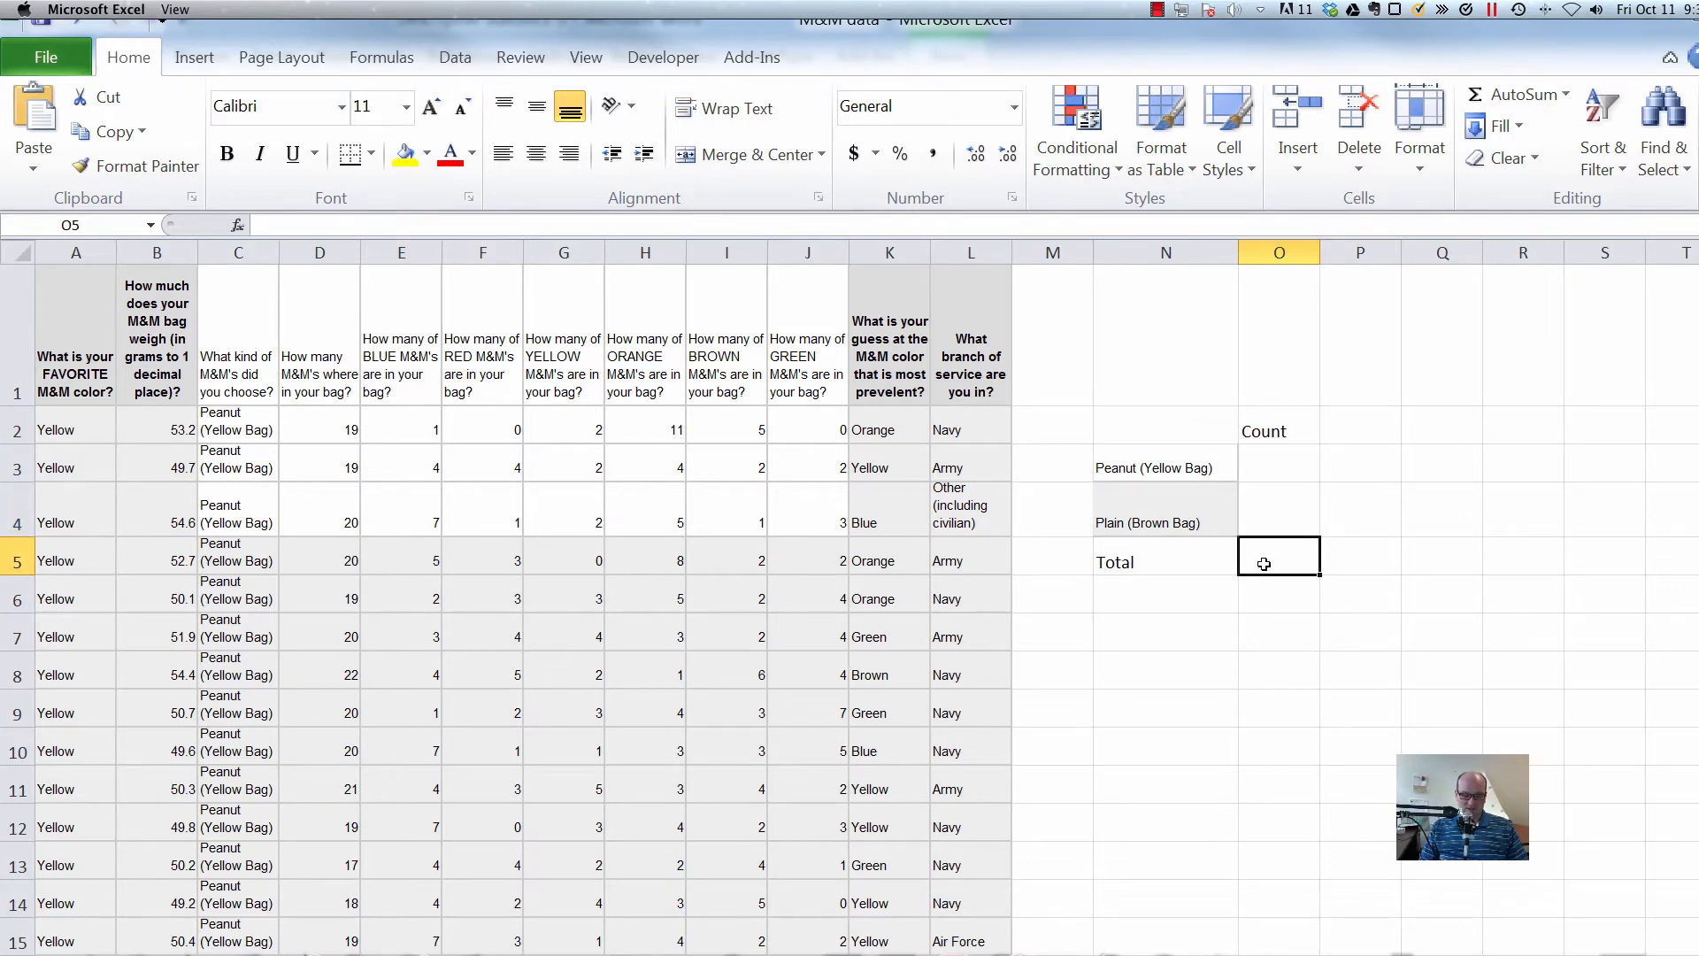
pyautogui.write('=count(')
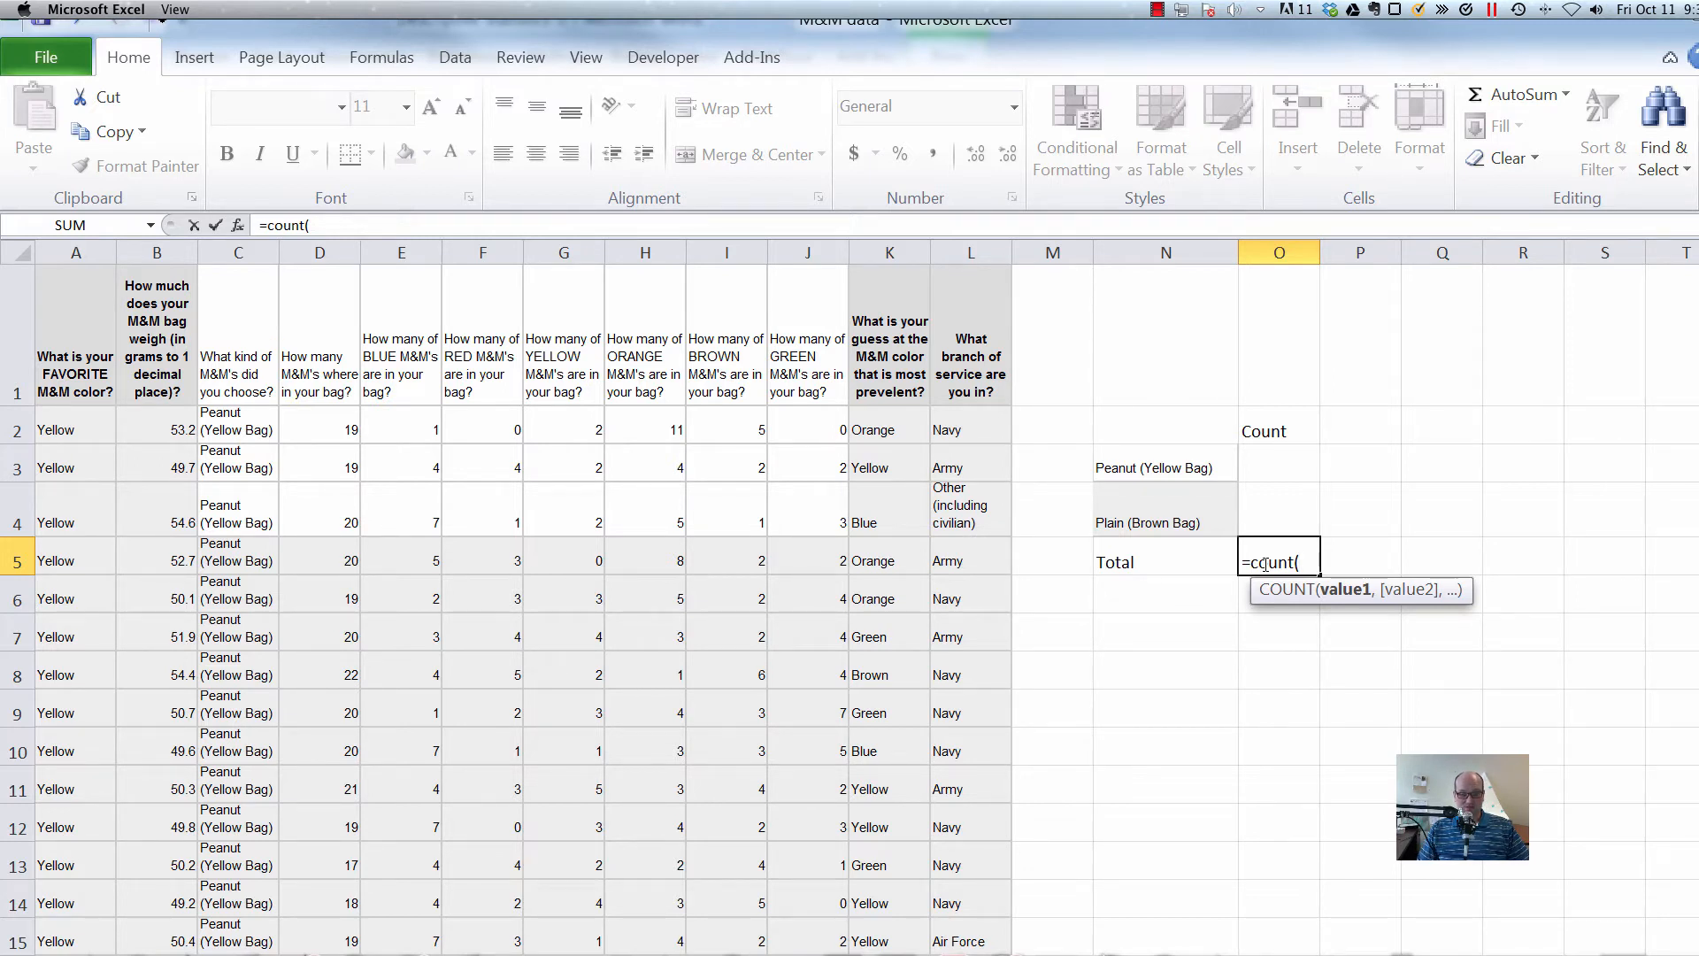
pyautogui.press('Left')
pyautogui.press('Left')
pyautogui.press('Left')
pyautogui.press('Left')
pyautogui.press('Left')
pyautogui.press('Left')
pyautogui.press('Left')
pyautogui.press('Left')
pyautogui.press('Left')
pyautogui.press('Left')
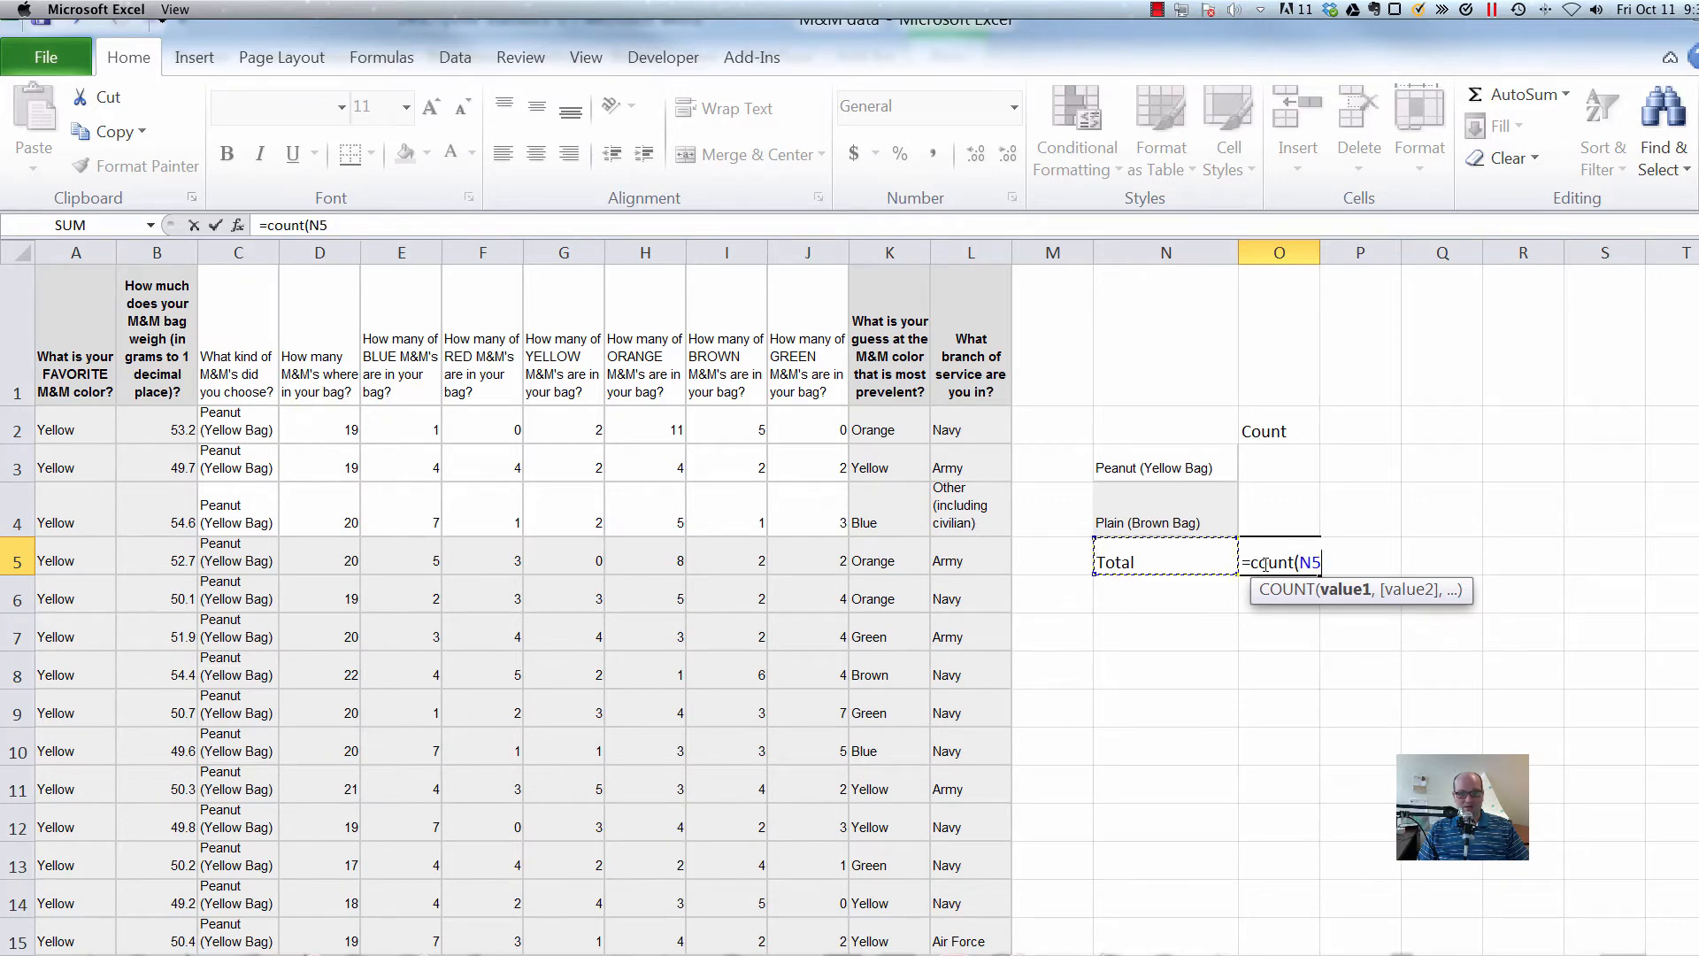
pyautogui.press('Right')
pyautogui.press('Left')
pyautogui.press('Left')
pyautogui.press('Left')
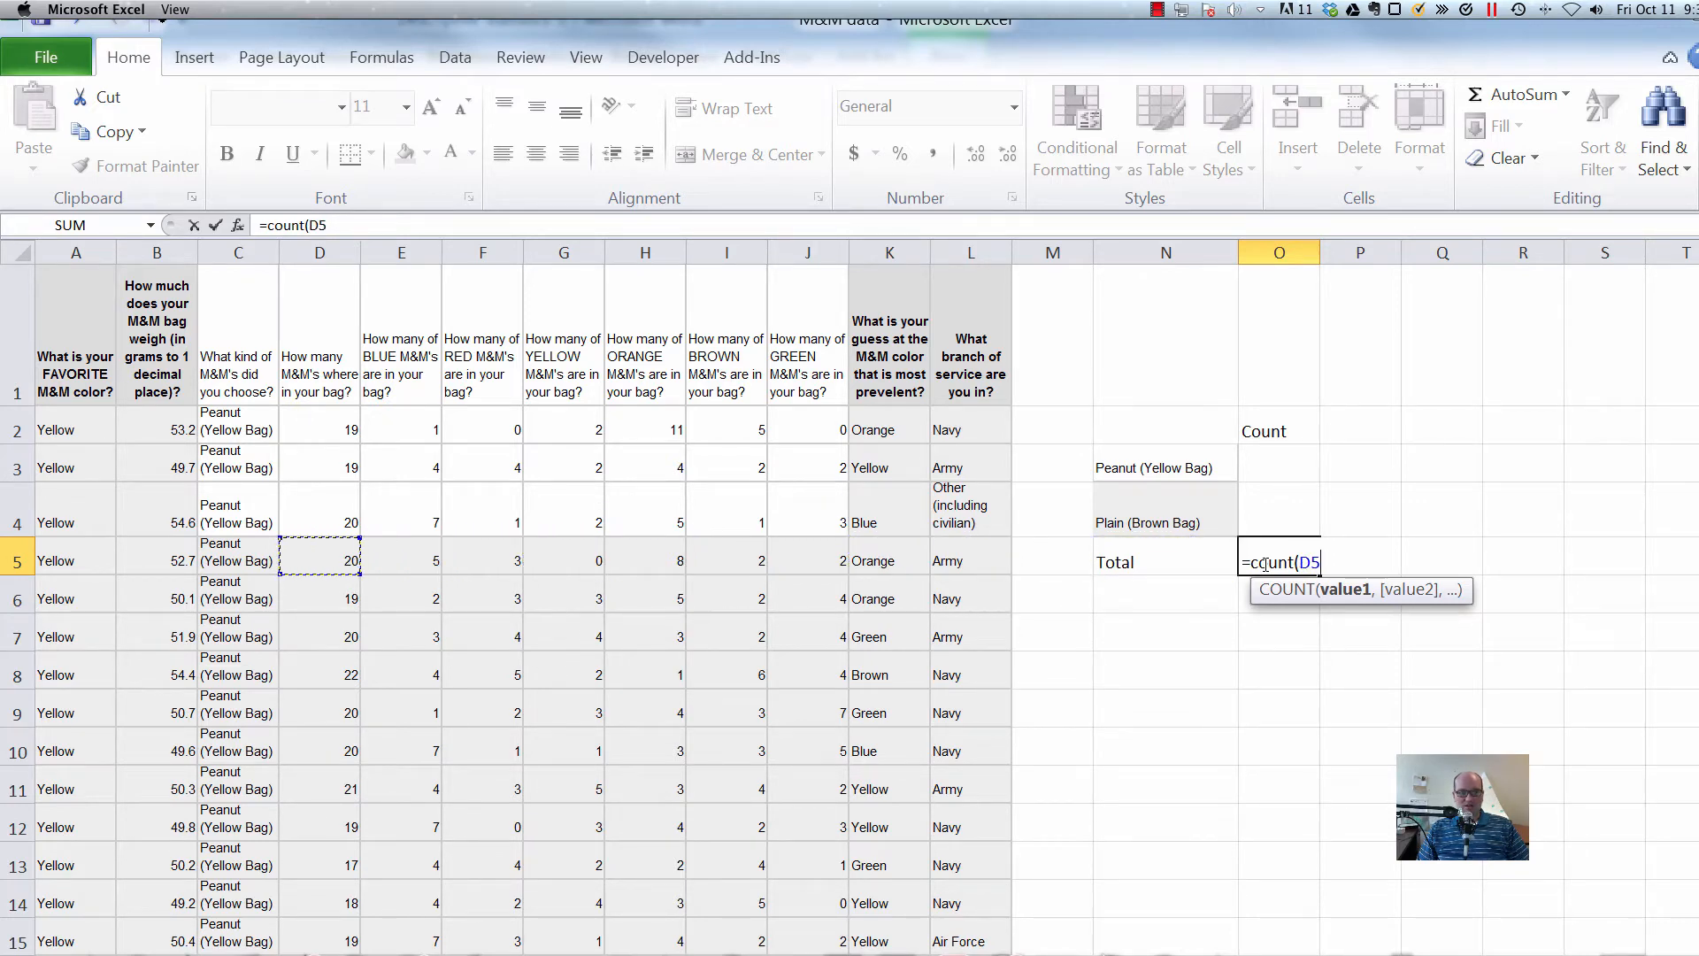
pyautogui.press('Right')
pyautogui.press('Right')
pyautogui.press('Left')
pyautogui.press('Up')
pyautogui.press('Up')
pyautogui.press('Up')
pyautogui.press('Up')
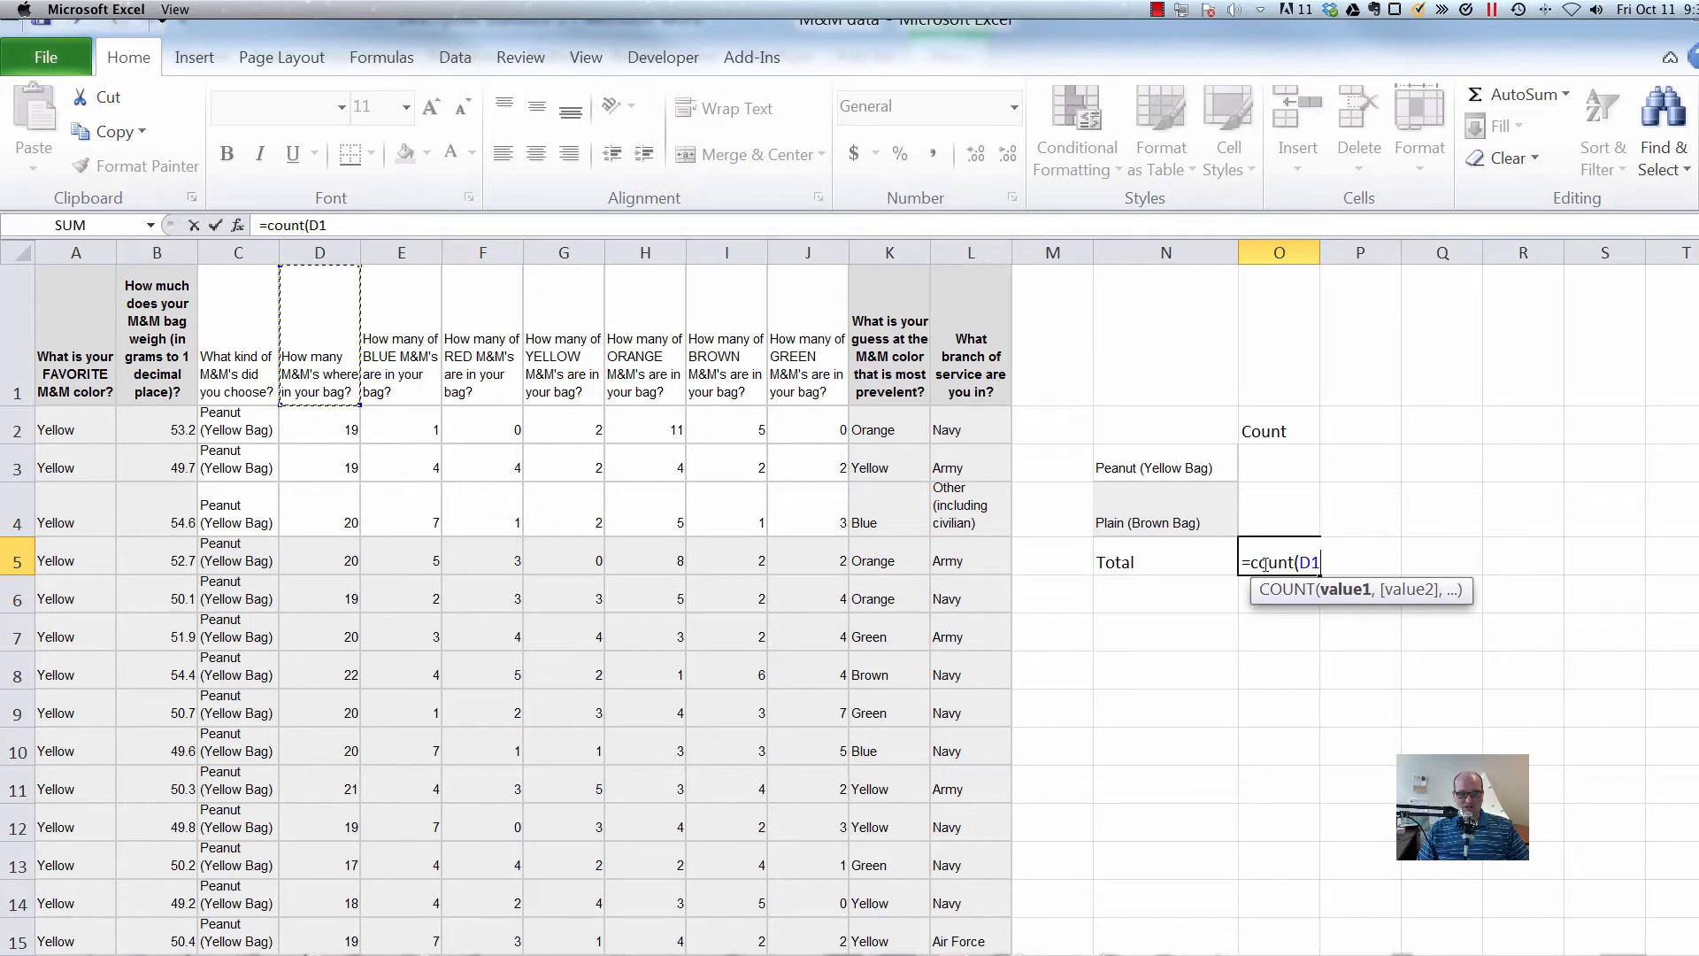
pyautogui.press('Down')
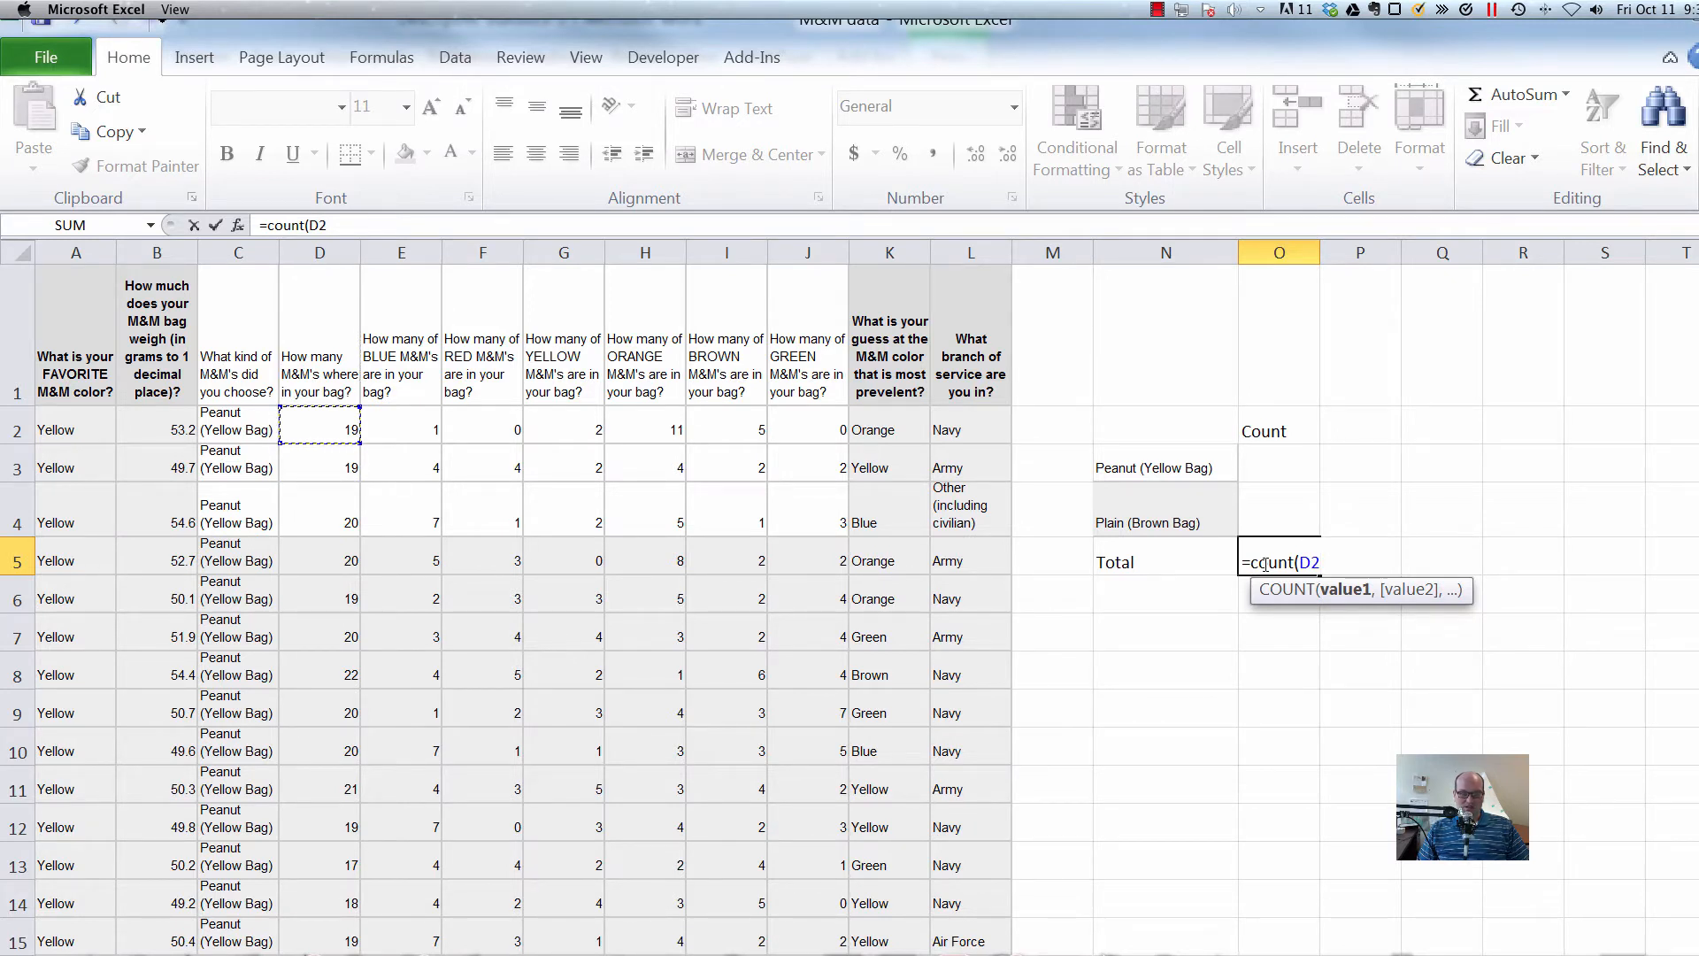
pyautogui.press('Left')
pyautogui.hotkey('ctrl', 'shift', 'Down')
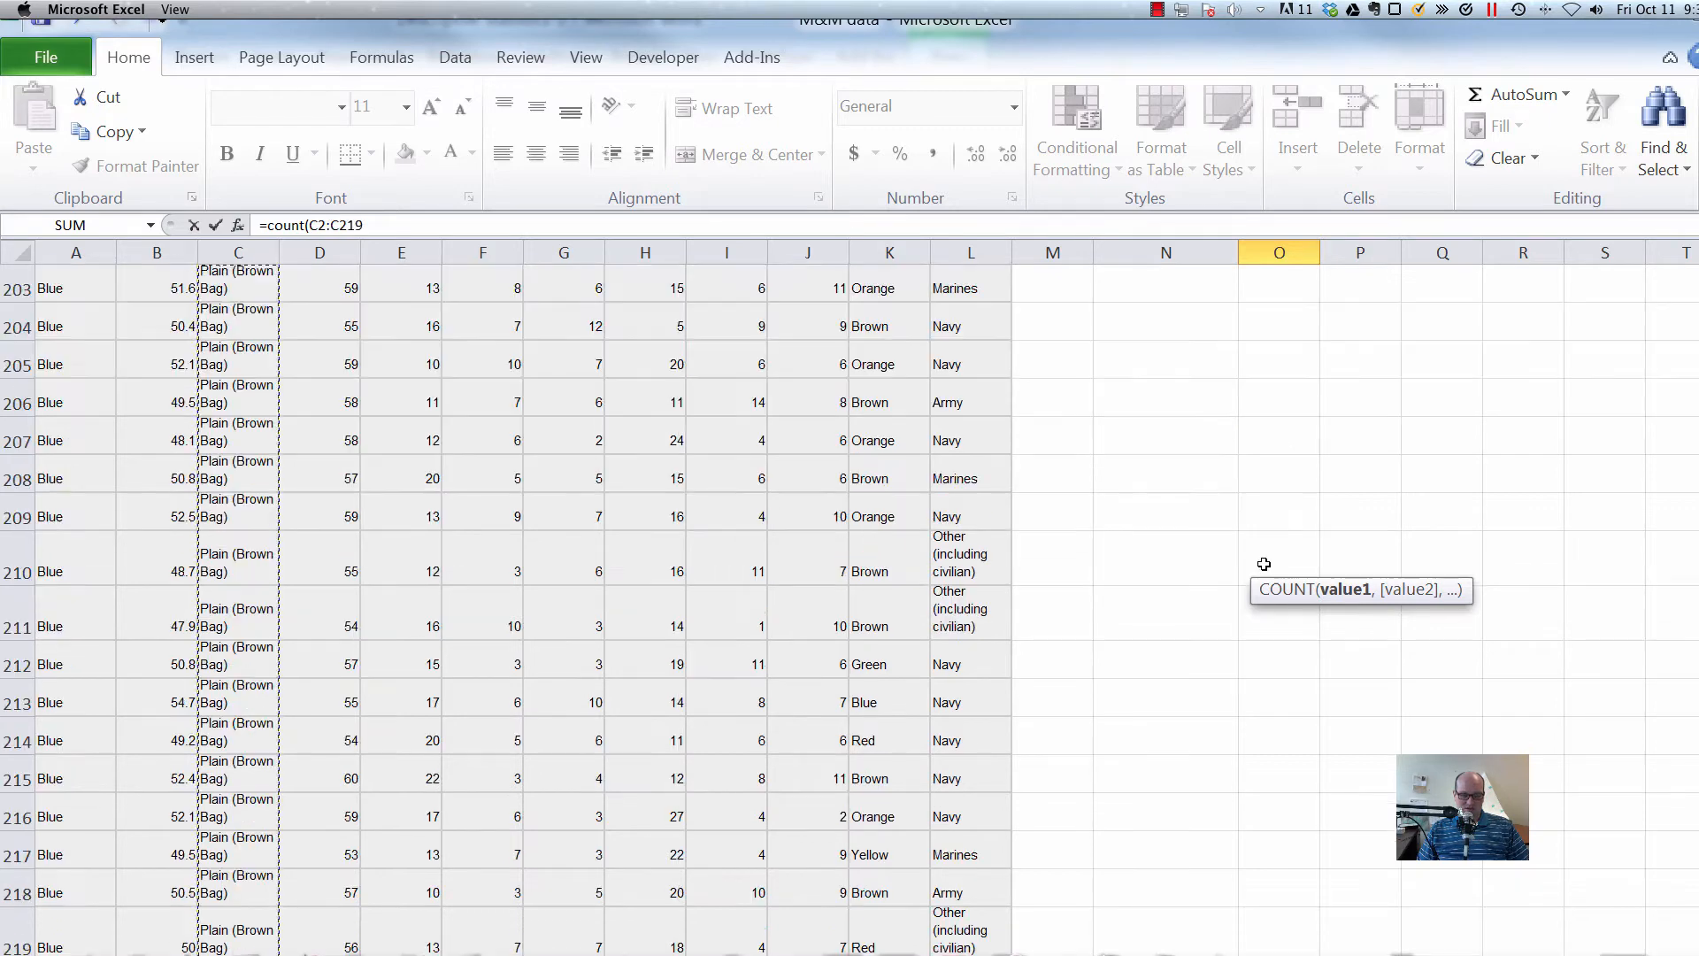
pyautogui.press('Return')
pyautogui.press('Up')
pyautogui.press('Up')
pyautogui.press('Up')
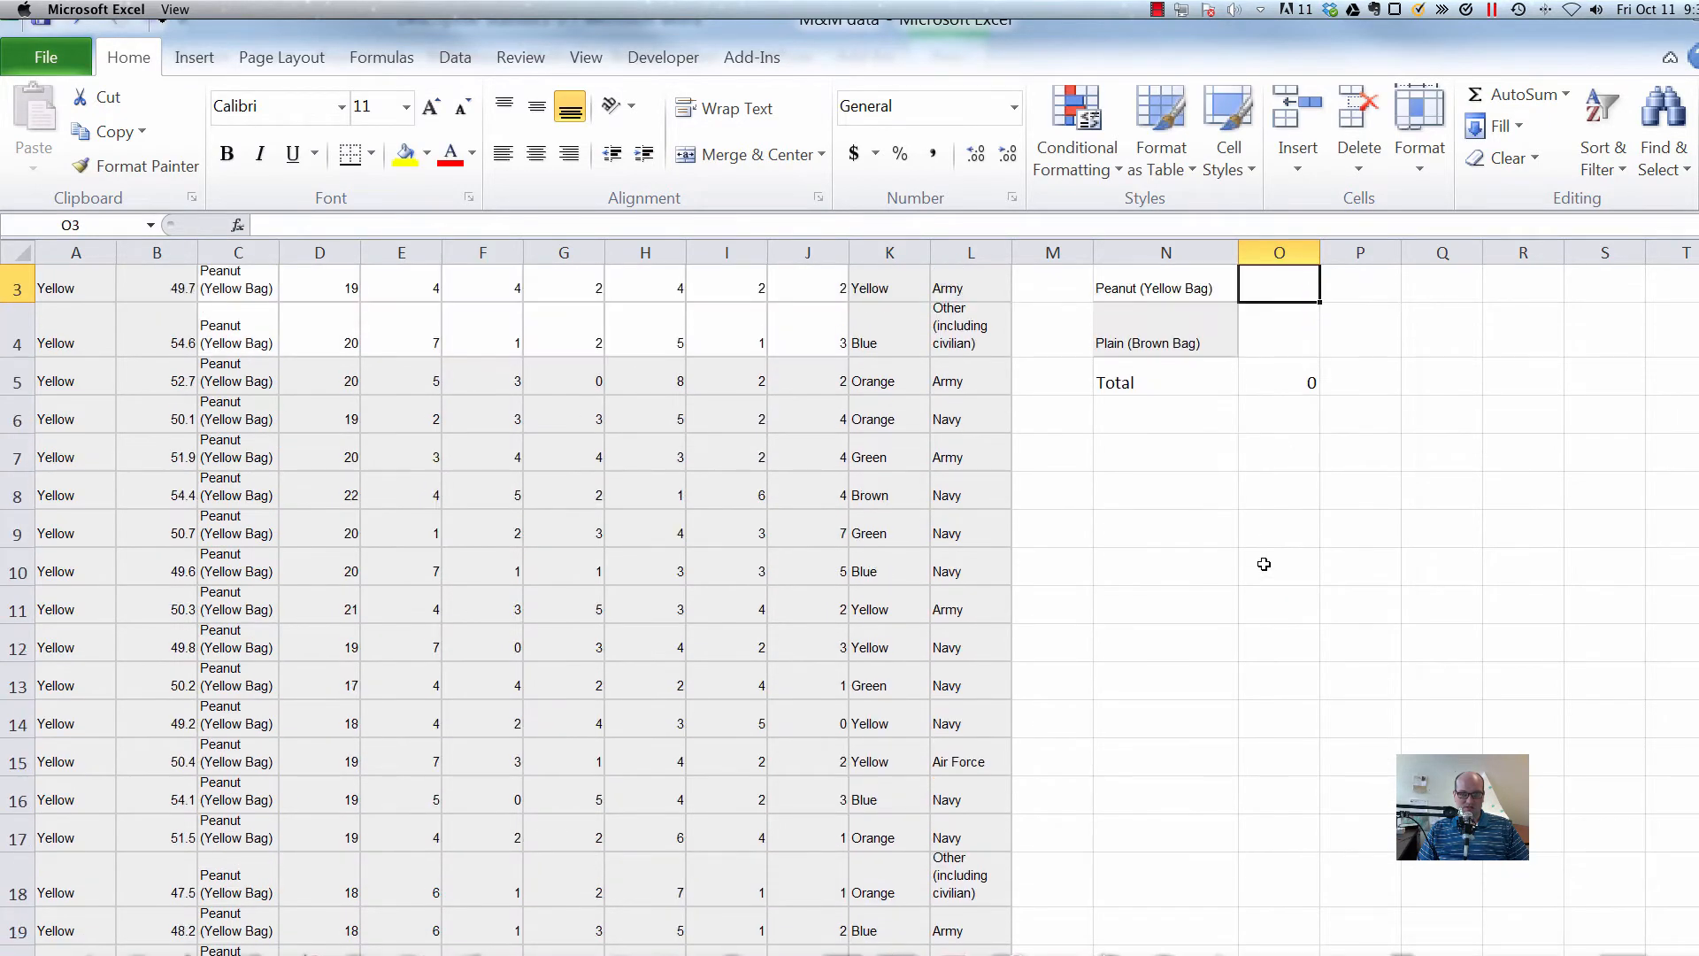
pyautogui.press('Up')
# Change the Total formula in O5 to COUNTA over C2:C219.
pyautogui.click(1264, 564)
pyautogui.doubleClick(1264, 564)
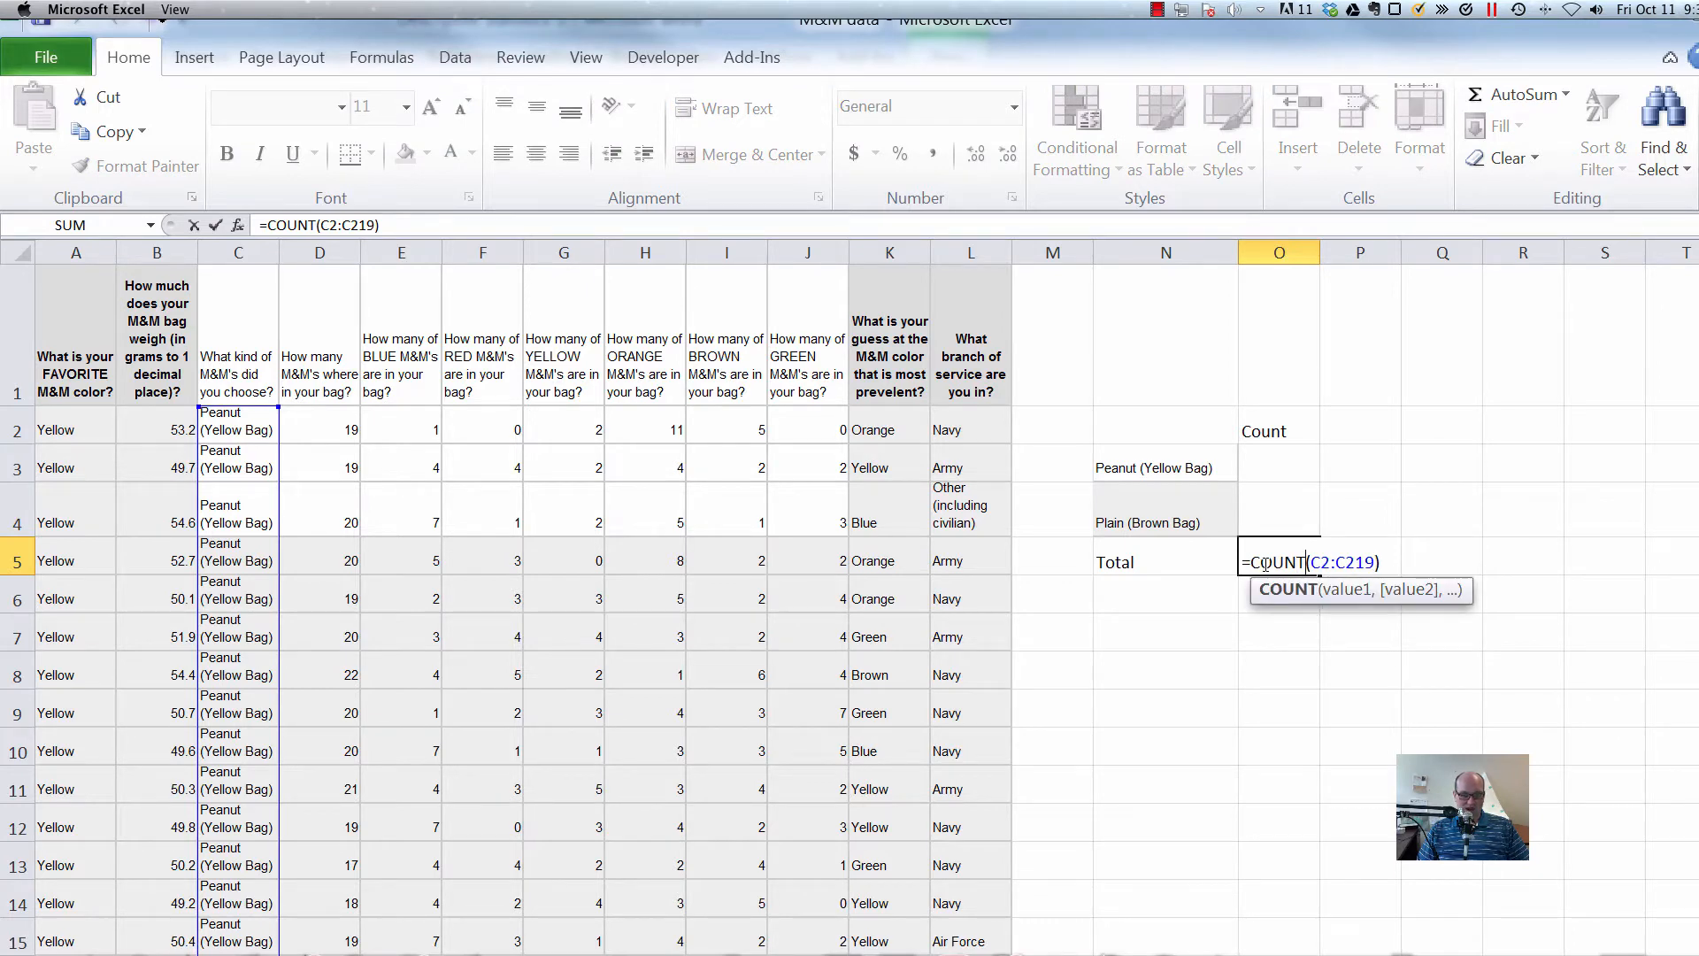
pyautogui.write('A')
pyautogui.press('Return')
pyautogui.click(1264, 564)
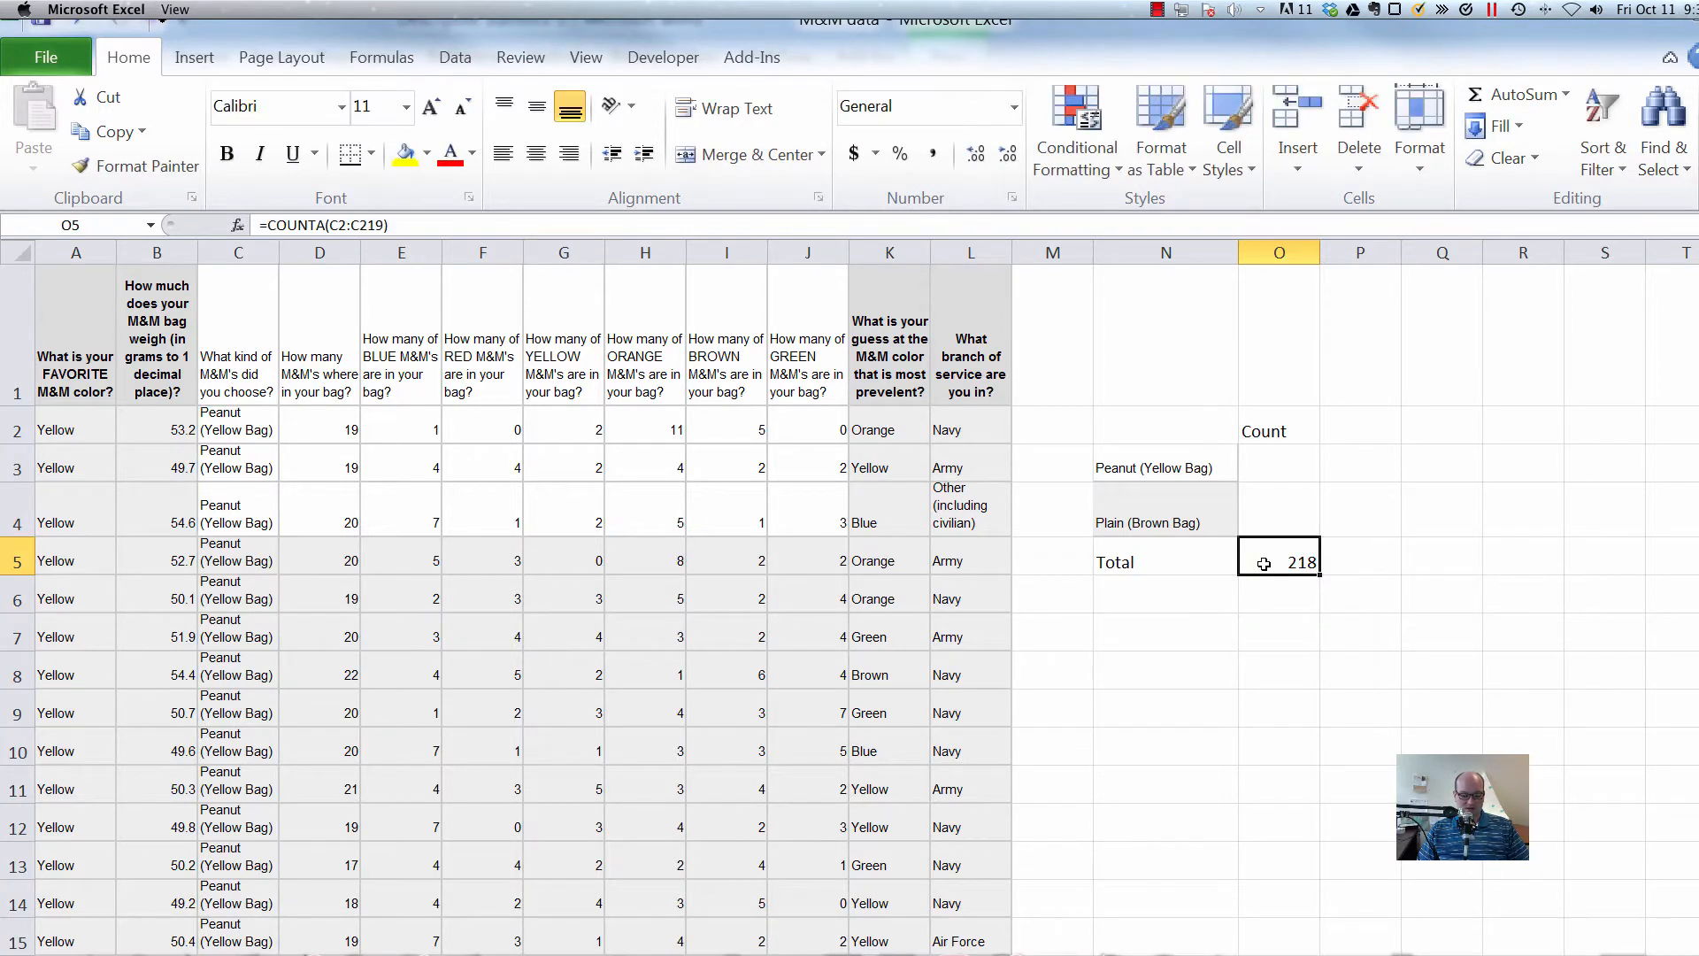
# Change the Total formula in O5 to COUNT the bag weights in B2:B219 instead.
pyautogui.doubleClick(1264, 564)
pyautogui.press('Left')
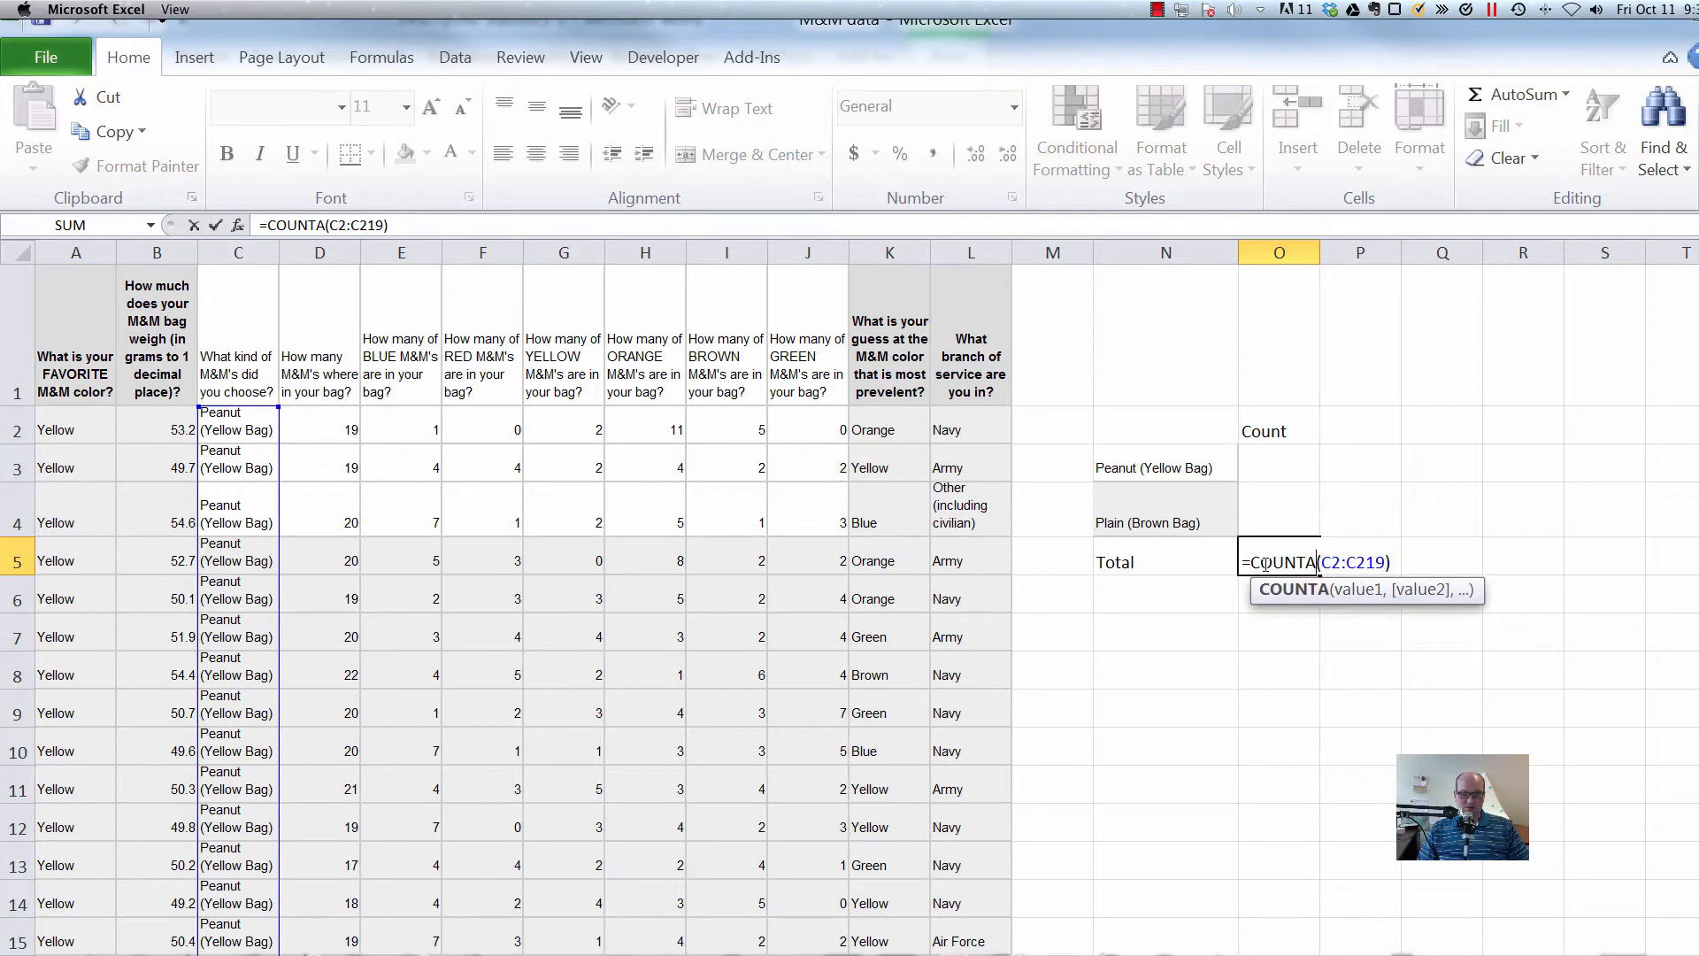
pyautogui.press('BackSpace')
pyautogui.press('Right')
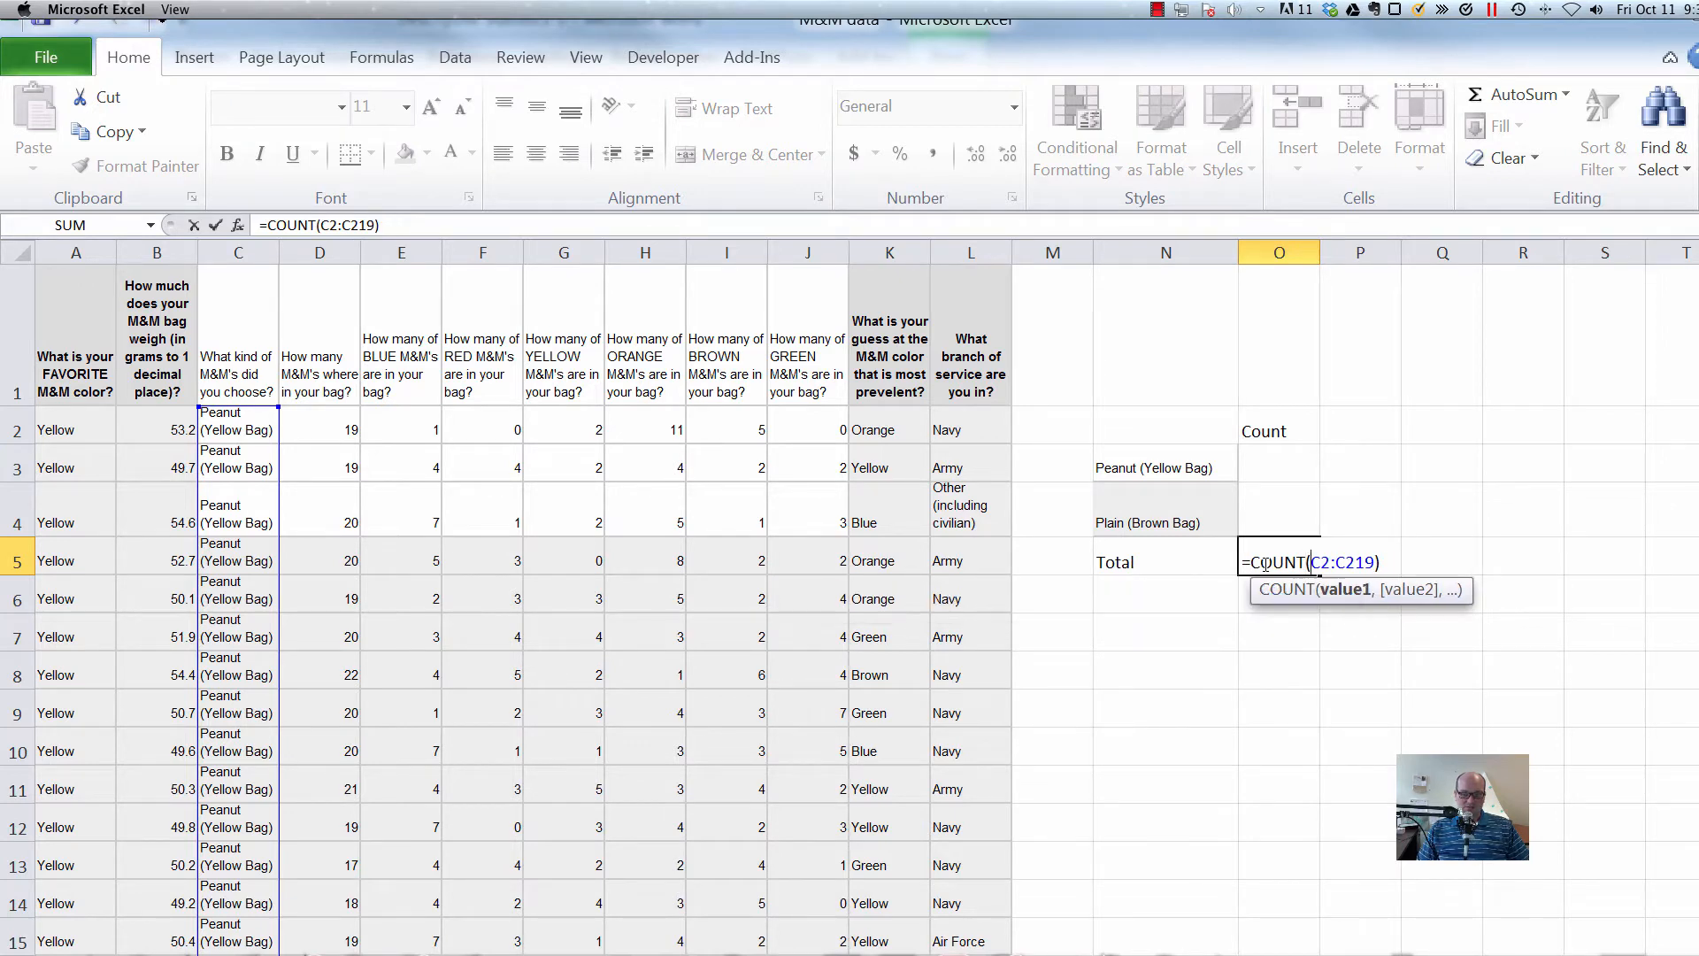
pyautogui.press('BackSpace')
pyautogui.press('BackSpace')
pyautogui.press('BackSpace')
pyautogui.press('BackSpace')
pyautogui.press('BackSpace')
pyautogui.press('BackSpace')
pyautogui.press('BackSpace')
pyautogui.press('BackSpace')
pyautogui.press('BackSpace')
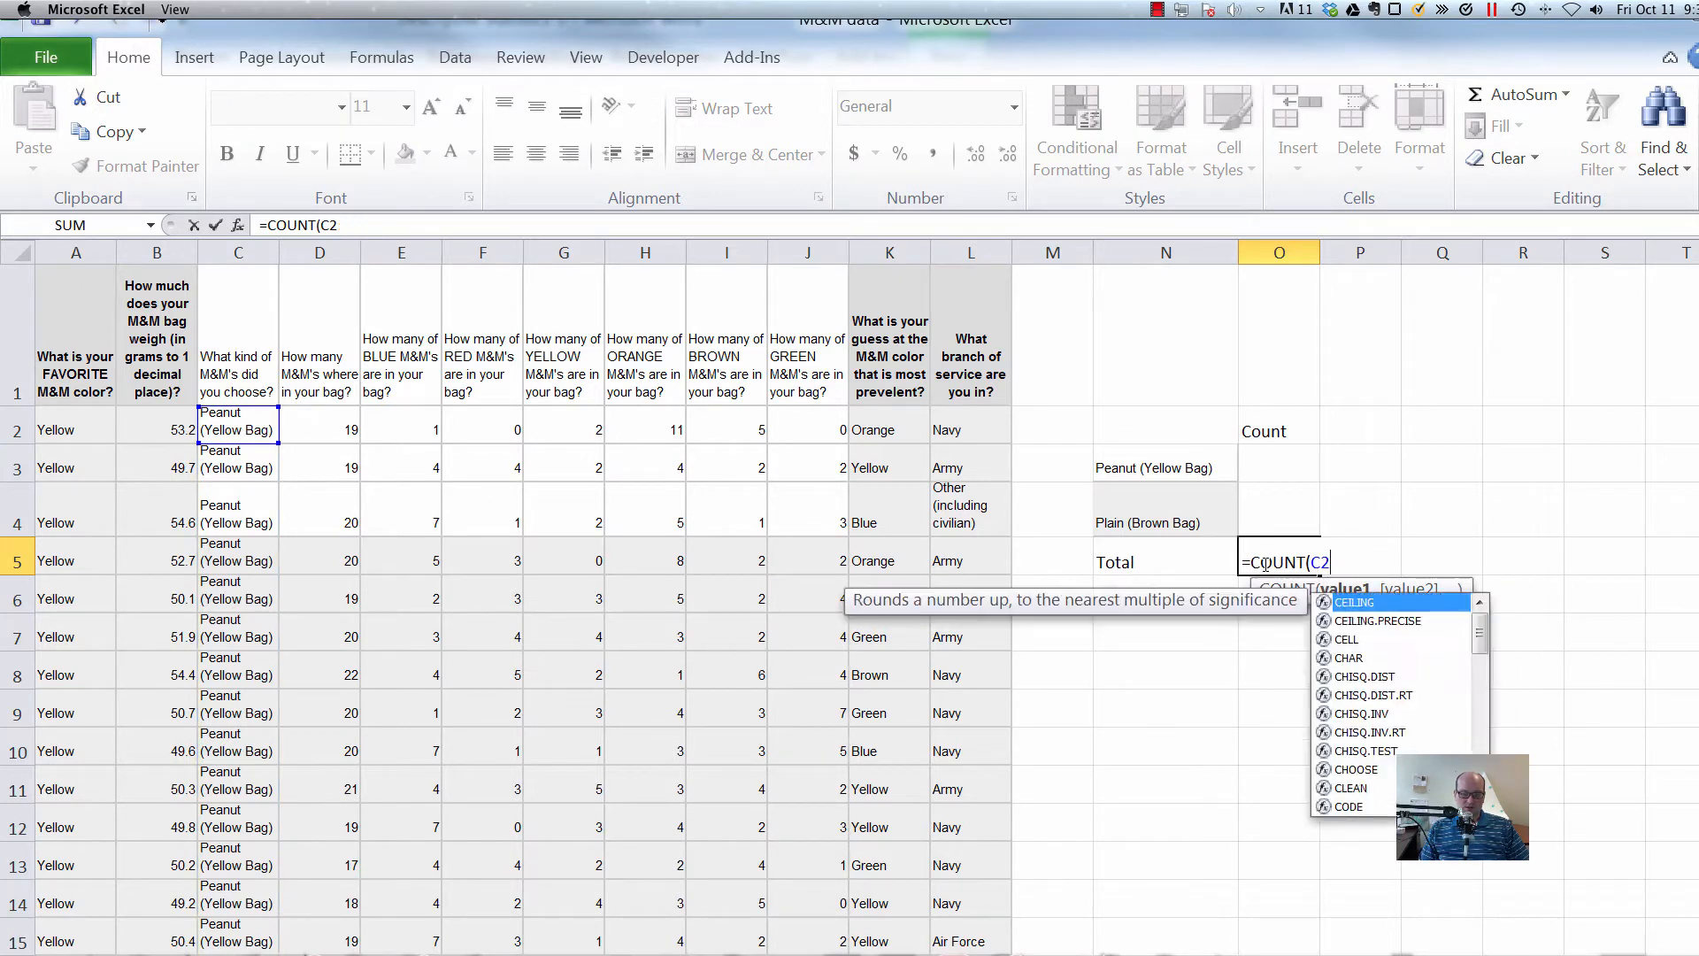
pyautogui.write('(')
pyautogui.press('Left')
pyautogui.press('Left')
pyautogui.press('Left')
pyautogui.press('Left')
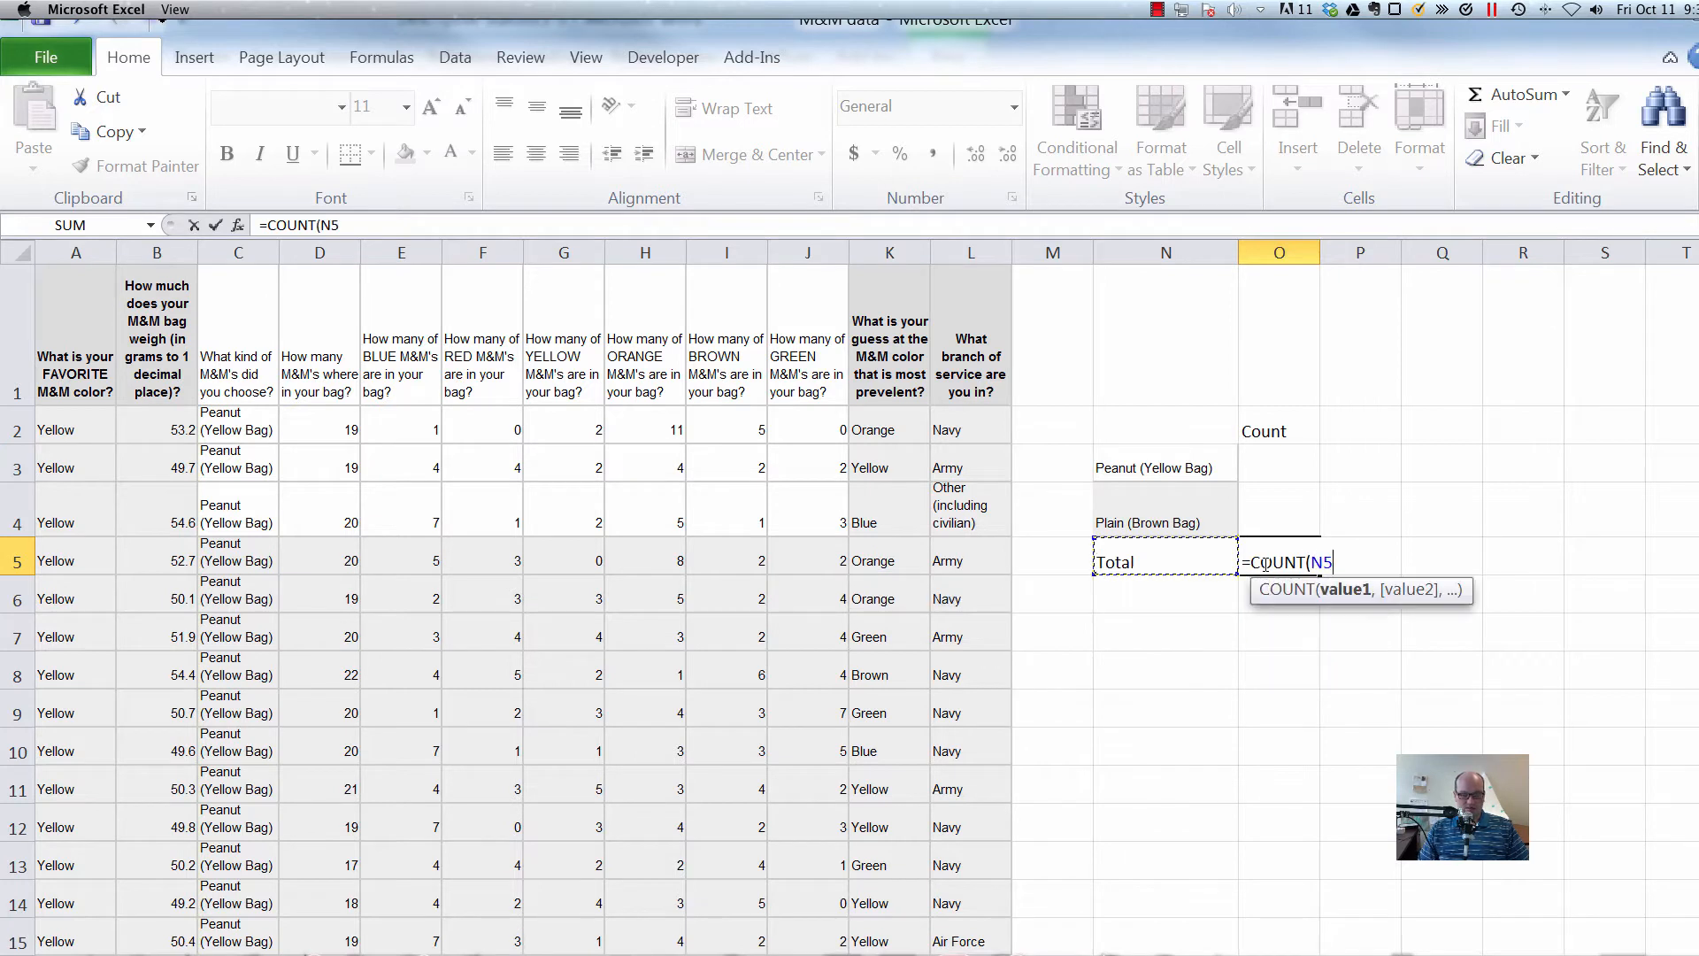
pyautogui.press('Left')
pyautogui.press('Left')
pyautogui.press('Left')
pyautogui.press('Left')
pyautogui.press('Left')
pyautogui.press('Left')
pyautogui.press('Up')
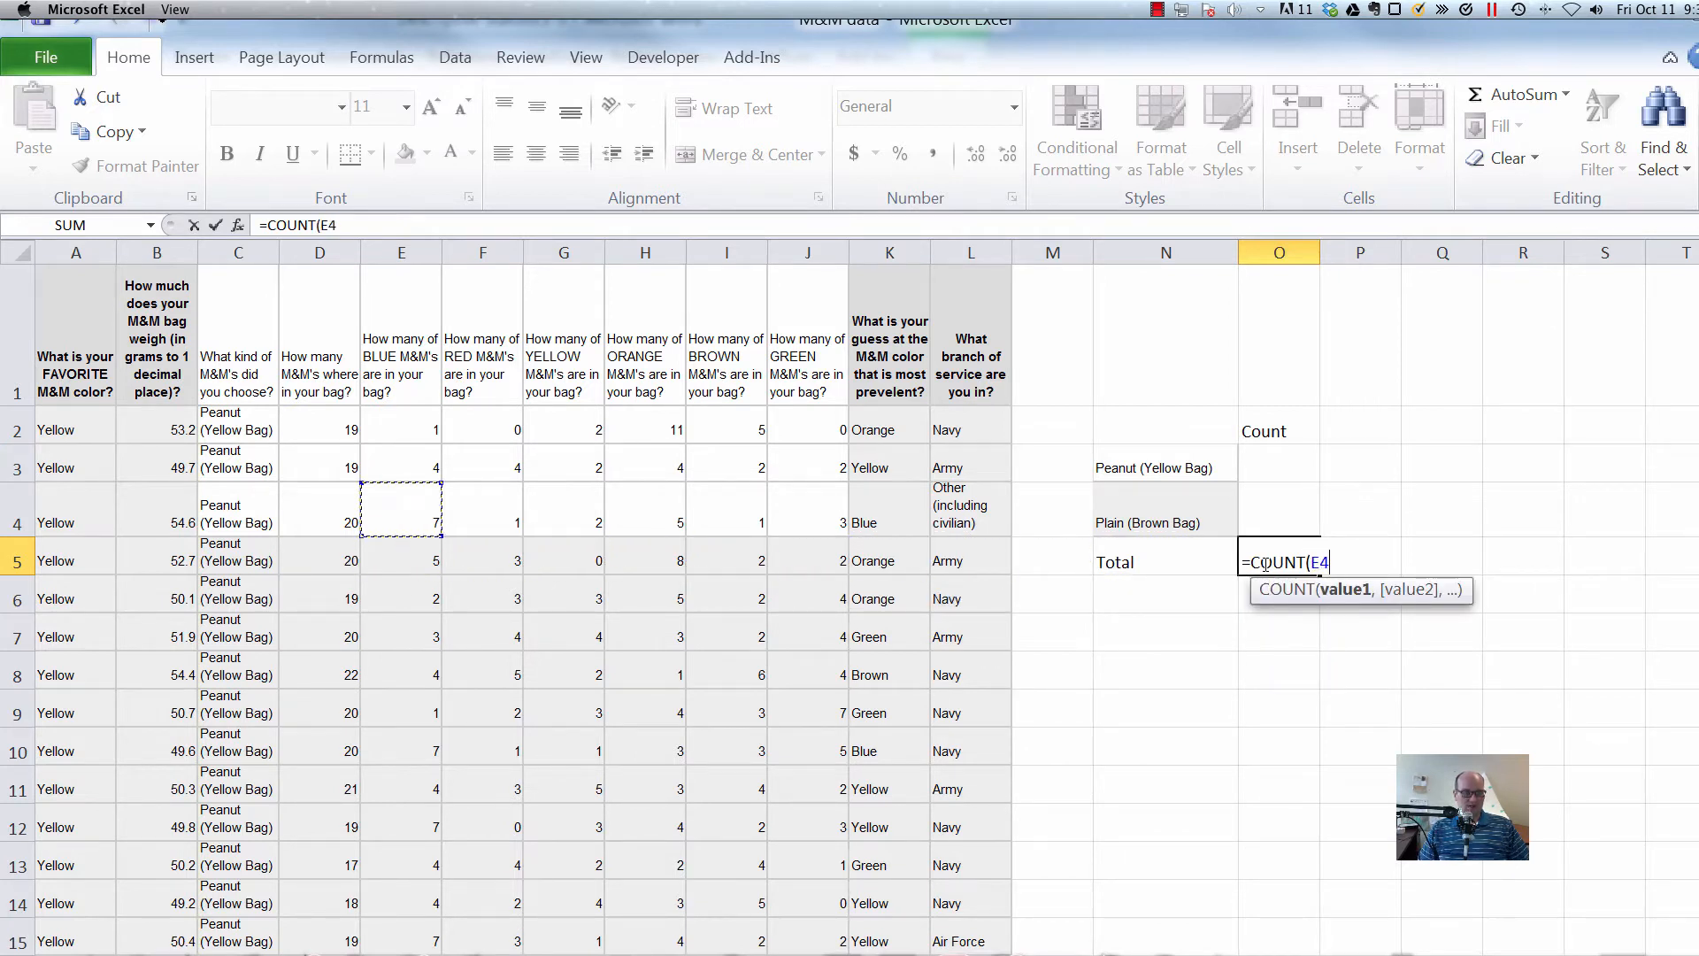
pyautogui.press('Left')
pyautogui.press('Up')
pyautogui.press('Up')
pyautogui.press('Right')
pyautogui.press('Right')
pyautogui.press('Right')
pyautogui.press('Right')
pyautogui.press('Right')
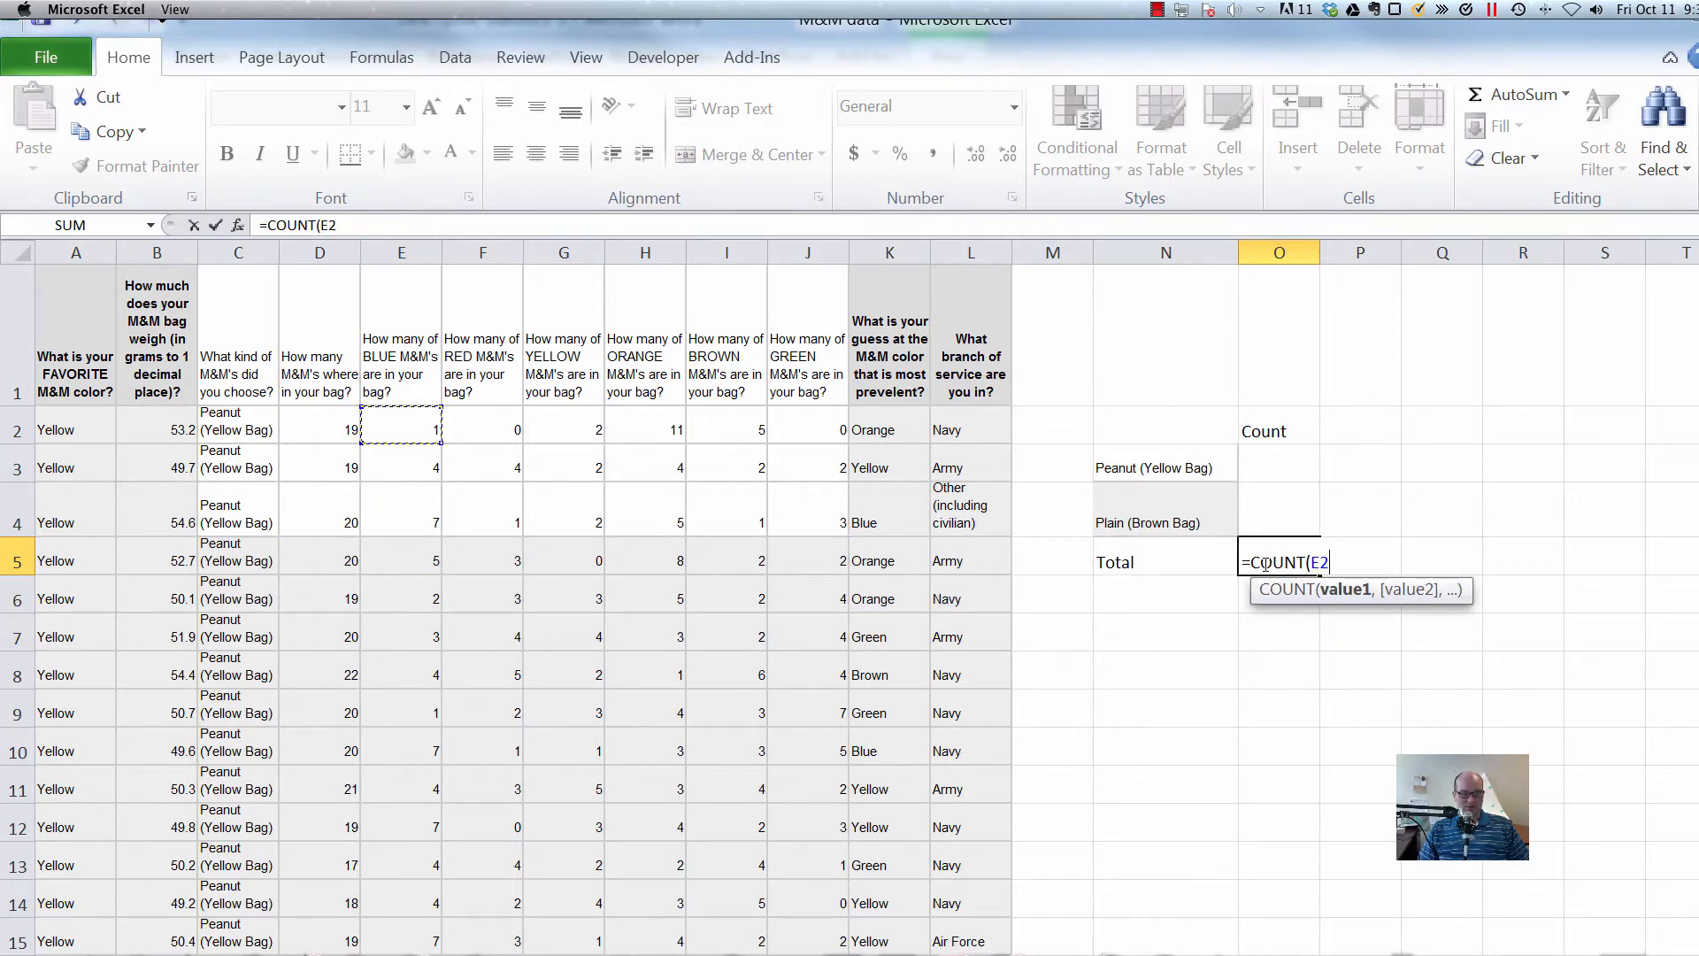
pyautogui.press('Left')
pyautogui.press('Left')
pyautogui.press('Left')
pyautogui.press('Left')
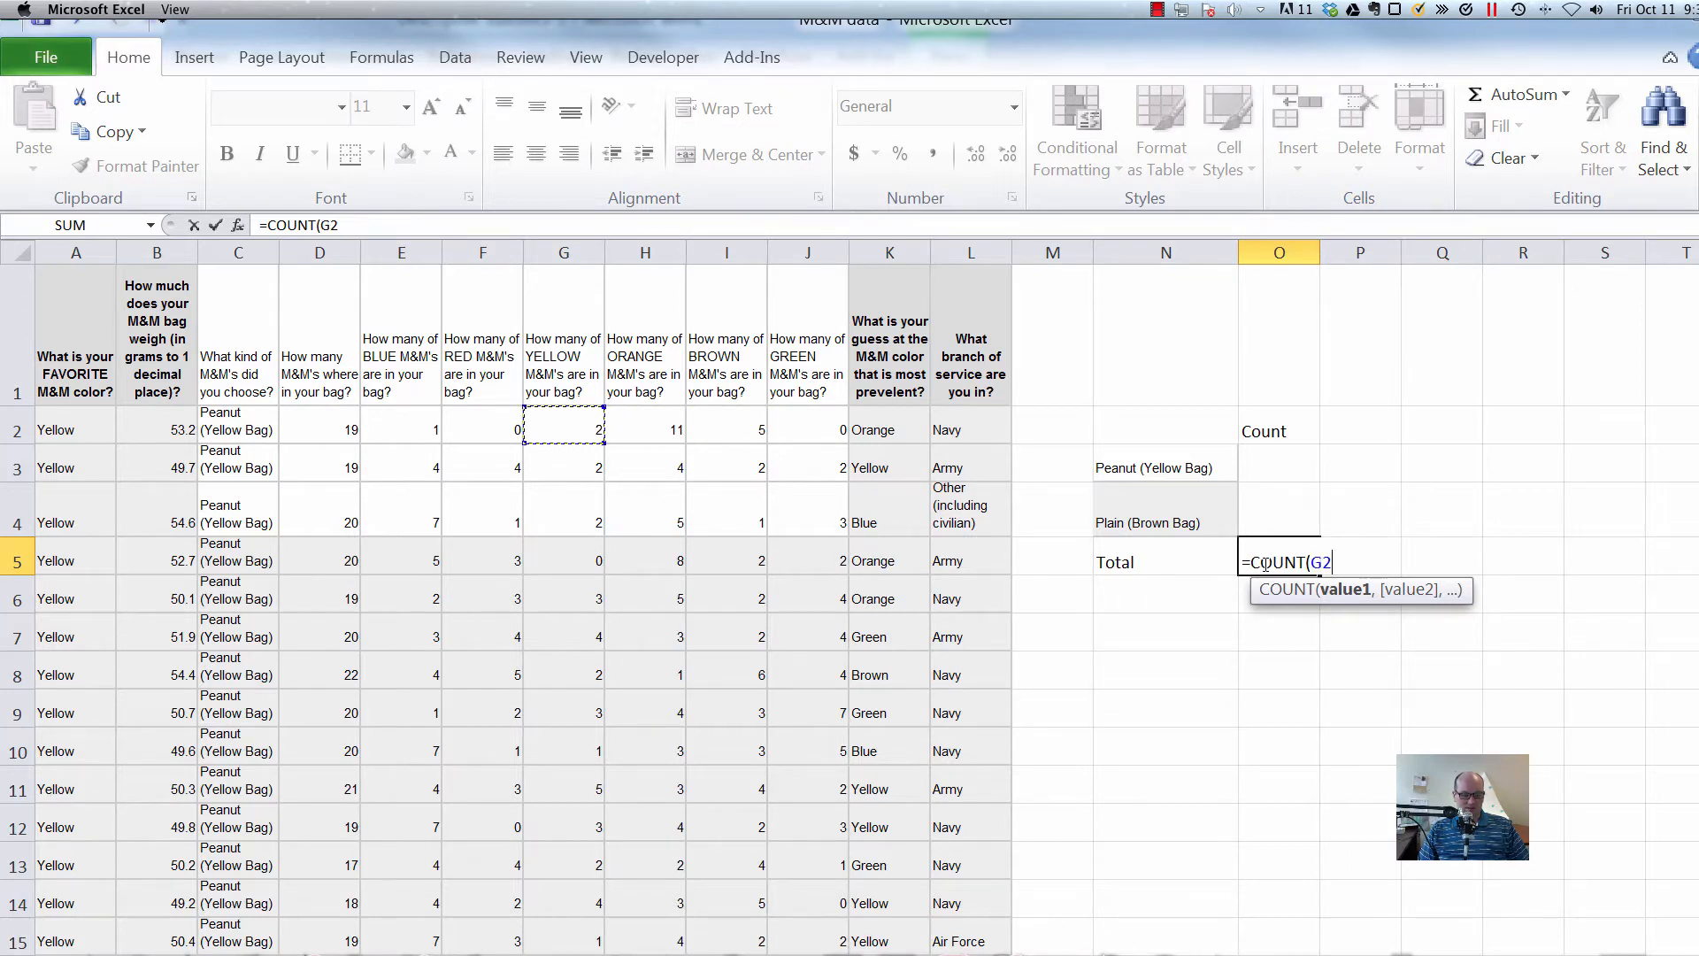
pyautogui.press('Left')
pyautogui.press('Left')
pyautogui.press('Left')
pyautogui.press('Right')
pyautogui.press('Right')
pyautogui.press('Right')
pyautogui.press('Left')
pyautogui.press('Left')
pyautogui.press('Left')
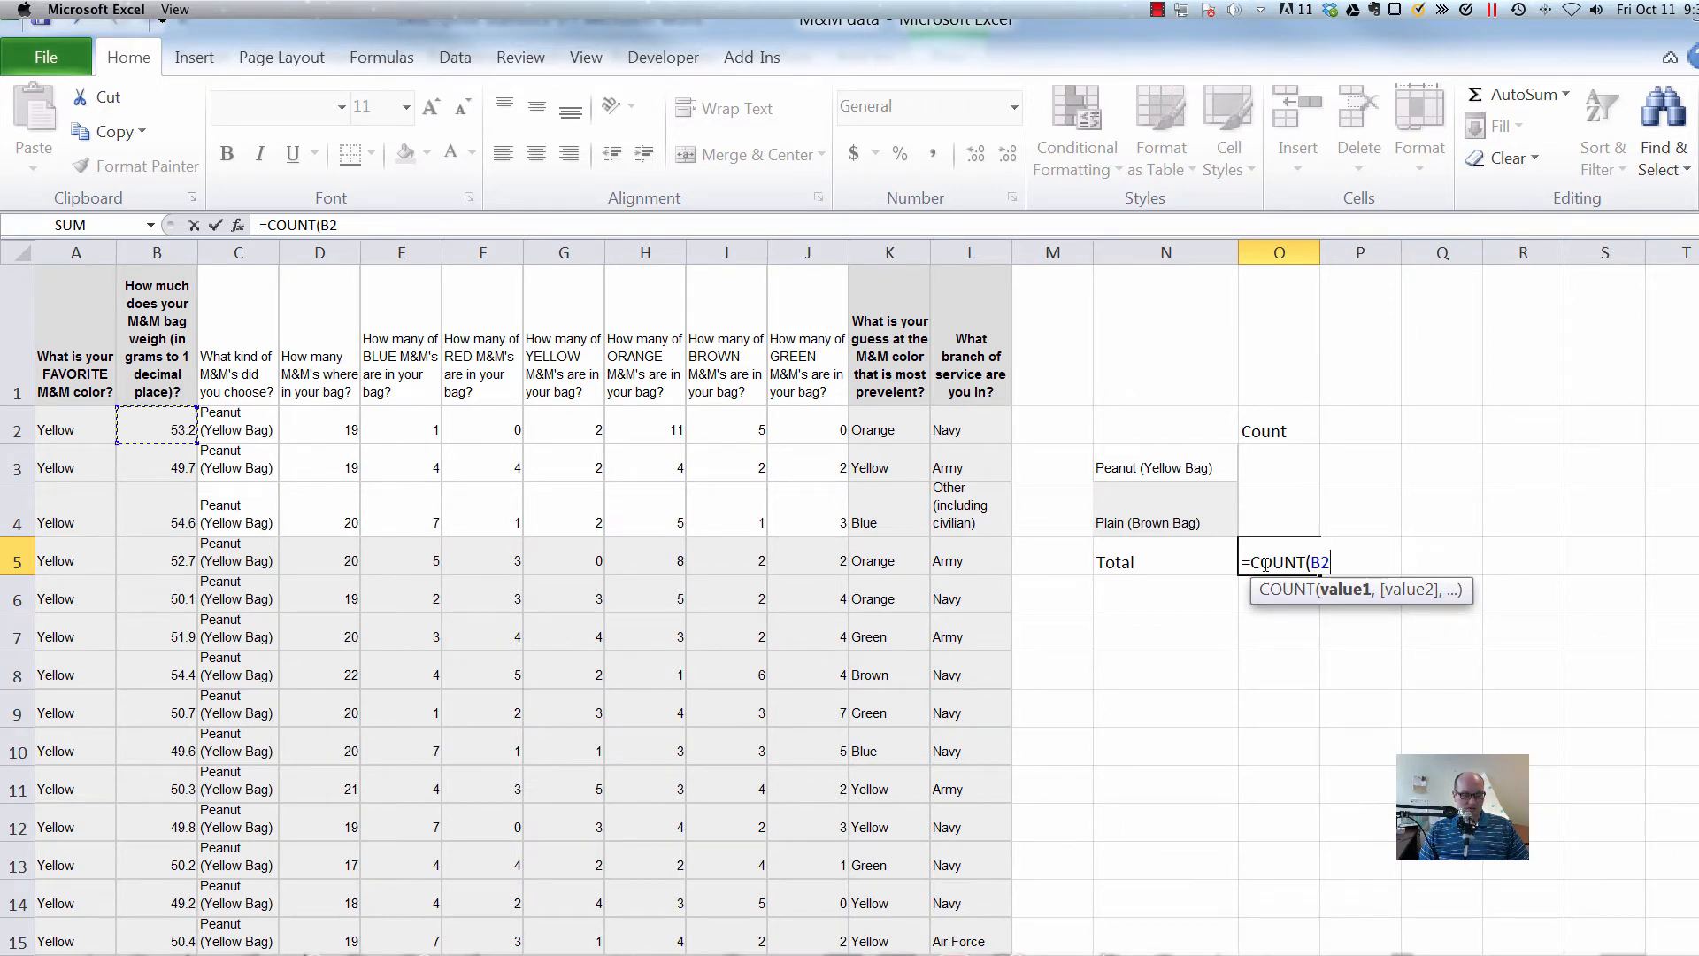
pyautogui.hotkey('ctrl', 'shift', 'Down')
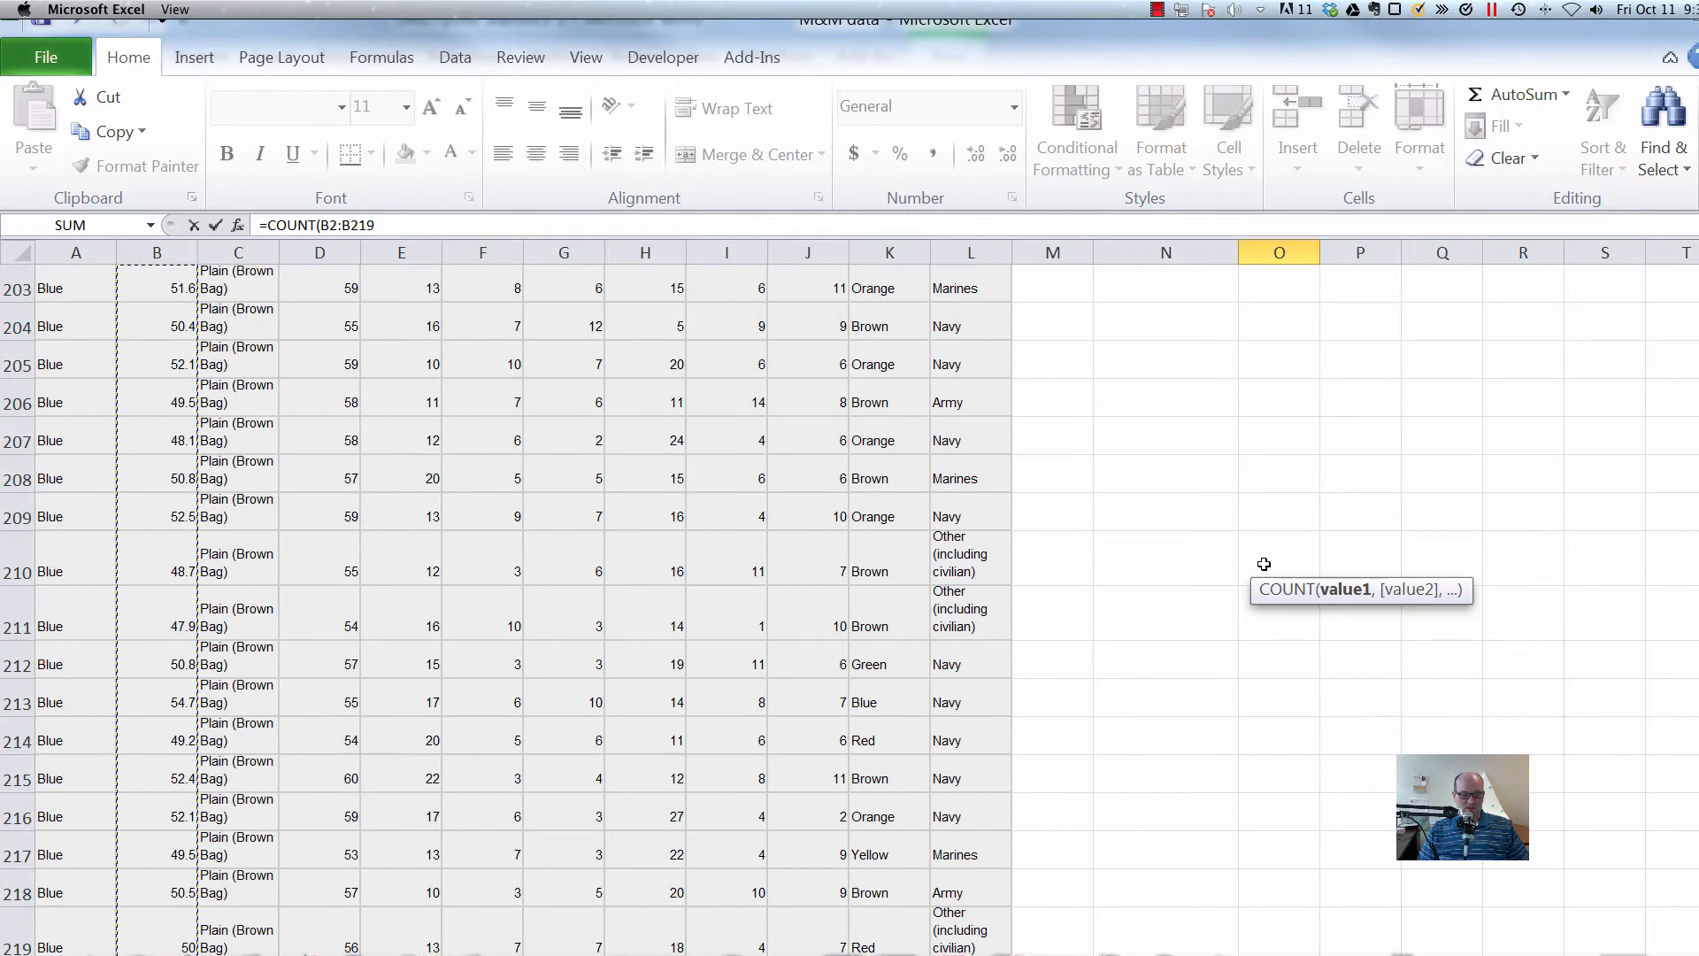
pyautogui.press('Return')
pyautogui.press('Up')
pyautogui.press('Up')
pyautogui.press('Up')
pyautogui.press('Up')
pyautogui.press('Up')
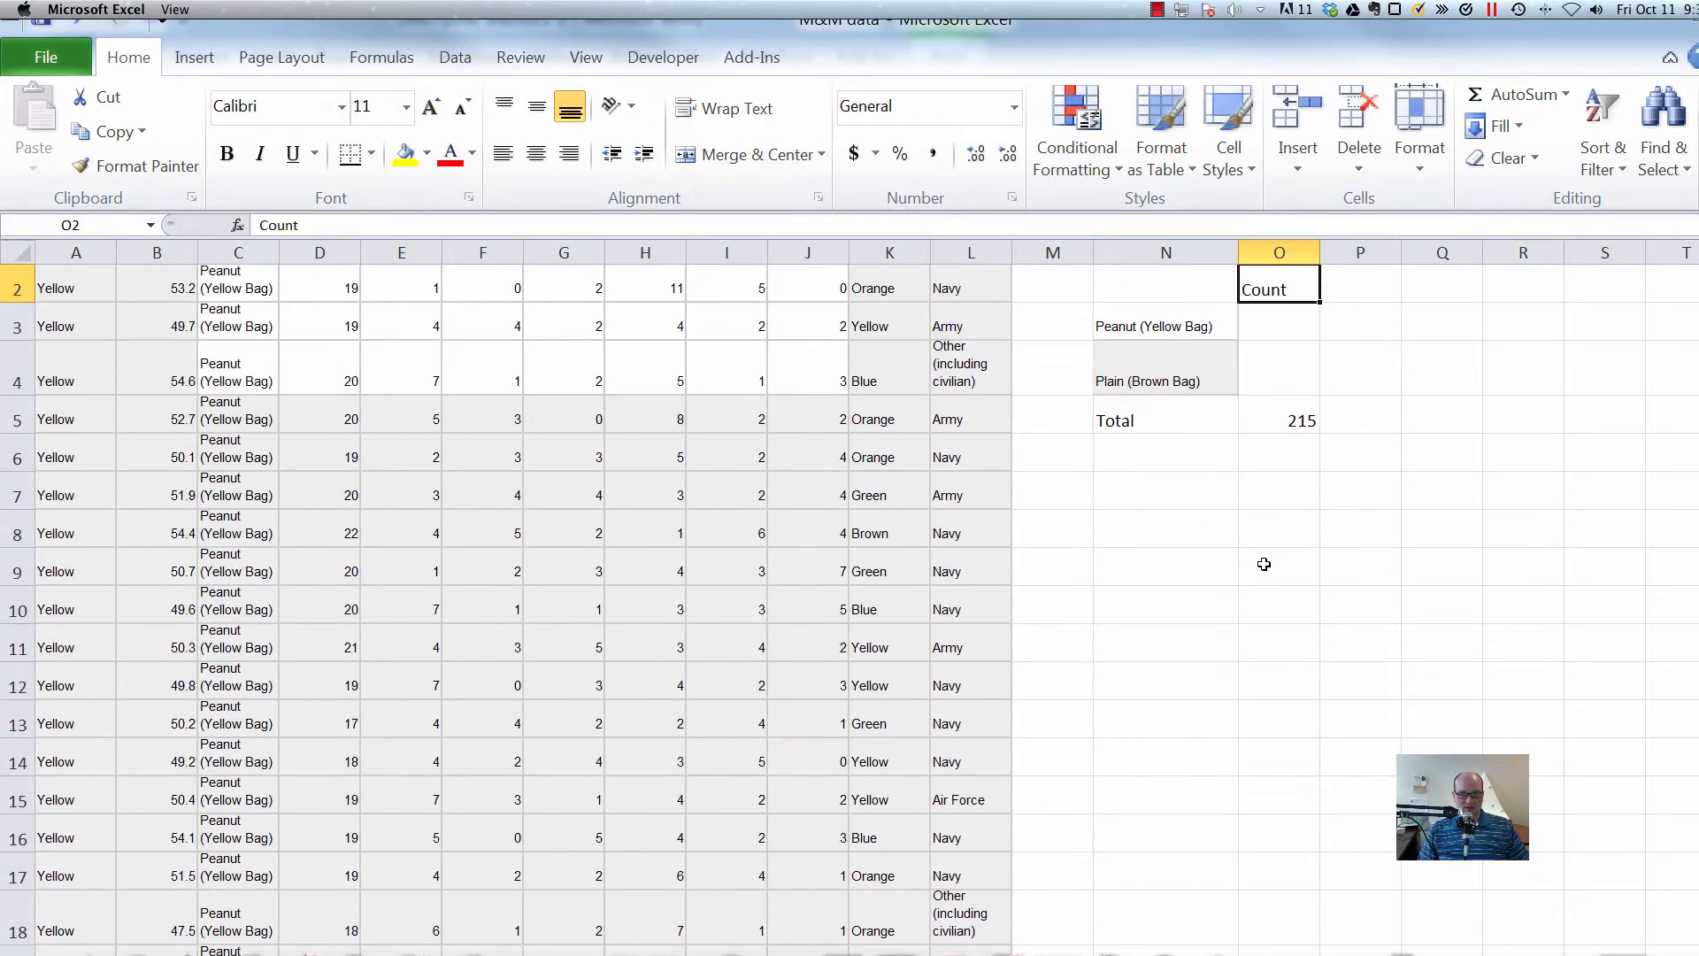
# Examine the favorite color entries in column A from the first record down to the last row of the data.
pyautogui.press('Down')
pyautogui.press('Down')
pyautogui.press('Down')
pyautogui.press('Down')
pyautogui.press('Down')
pyautogui.press('Left')
pyautogui.press('Up')
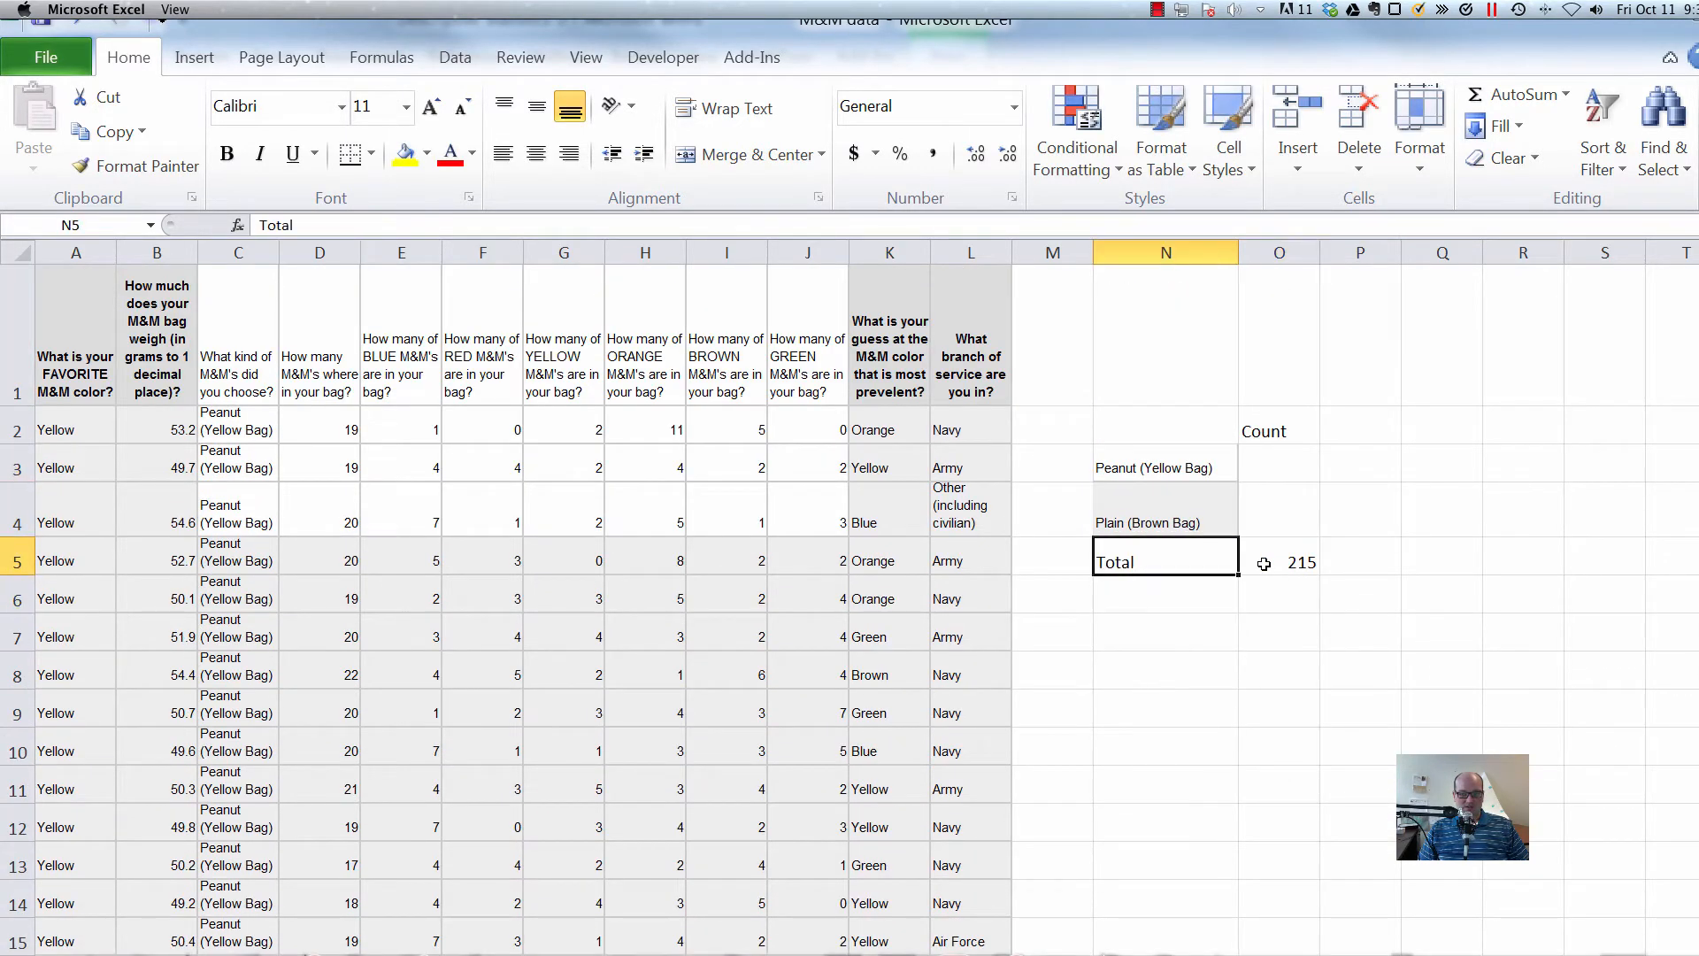
pyautogui.press('Left')
pyautogui.press('Left')
pyautogui.press('Left')
pyautogui.press('Left')
pyautogui.press('Left')
pyautogui.press('Left')
pyautogui.press('Left')
pyautogui.press('Left')
pyautogui.press('Left')
pyautogui.press('Left')
pyautogui.press('Left')
pyautogui.press('Left')
pyautogui.press('Left')
pyautogui.press('Up')
pyautogui.press('Up')
pyautogui.press('Up')
pyautogui.press('Up')
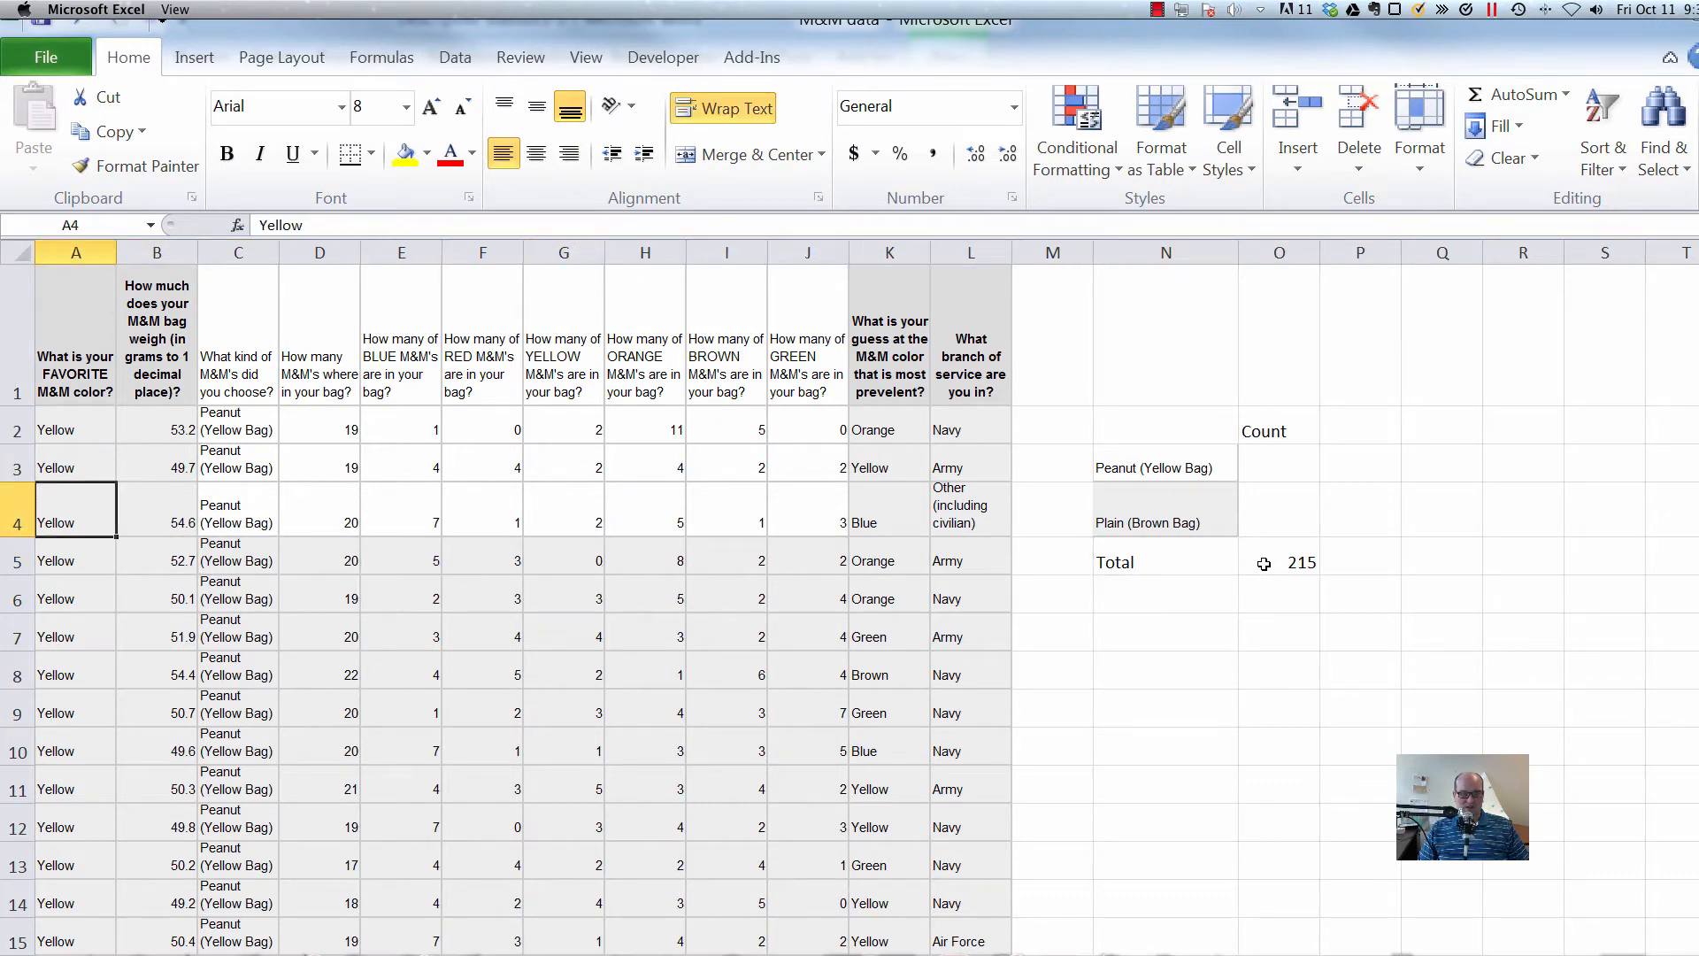
pyautogui.press('Down')
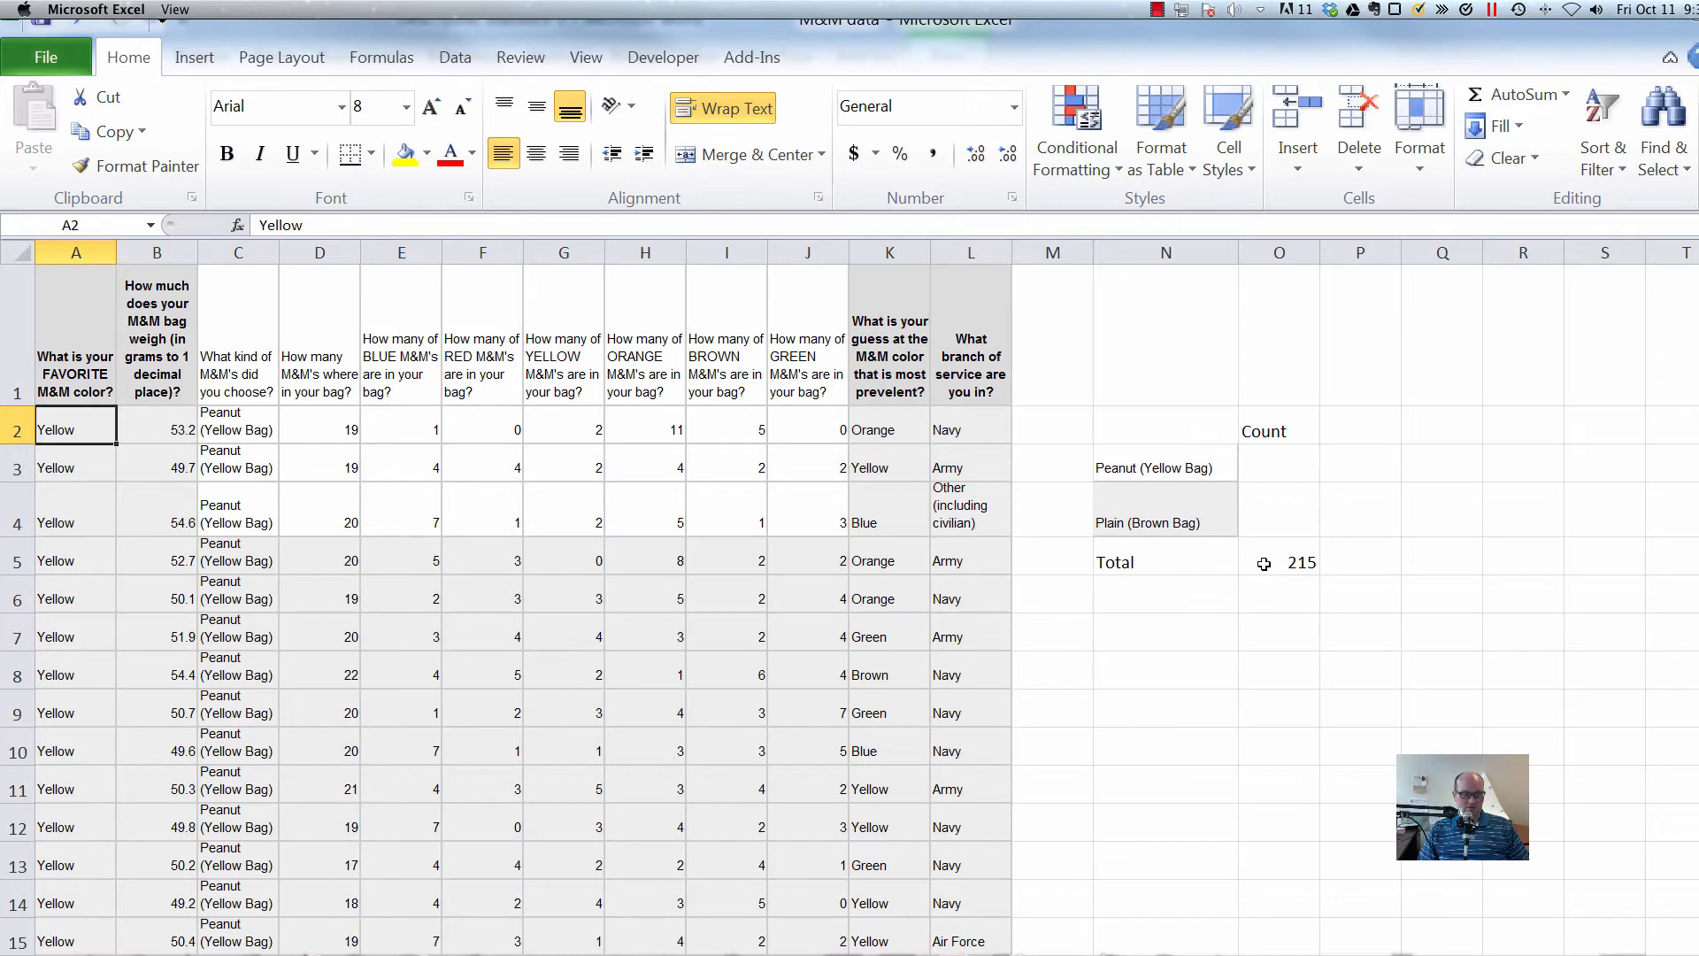
pyautogui.hotkey('ctrl', 'Down')
pyautogui.press('Down')
pyautogui.press('Up')
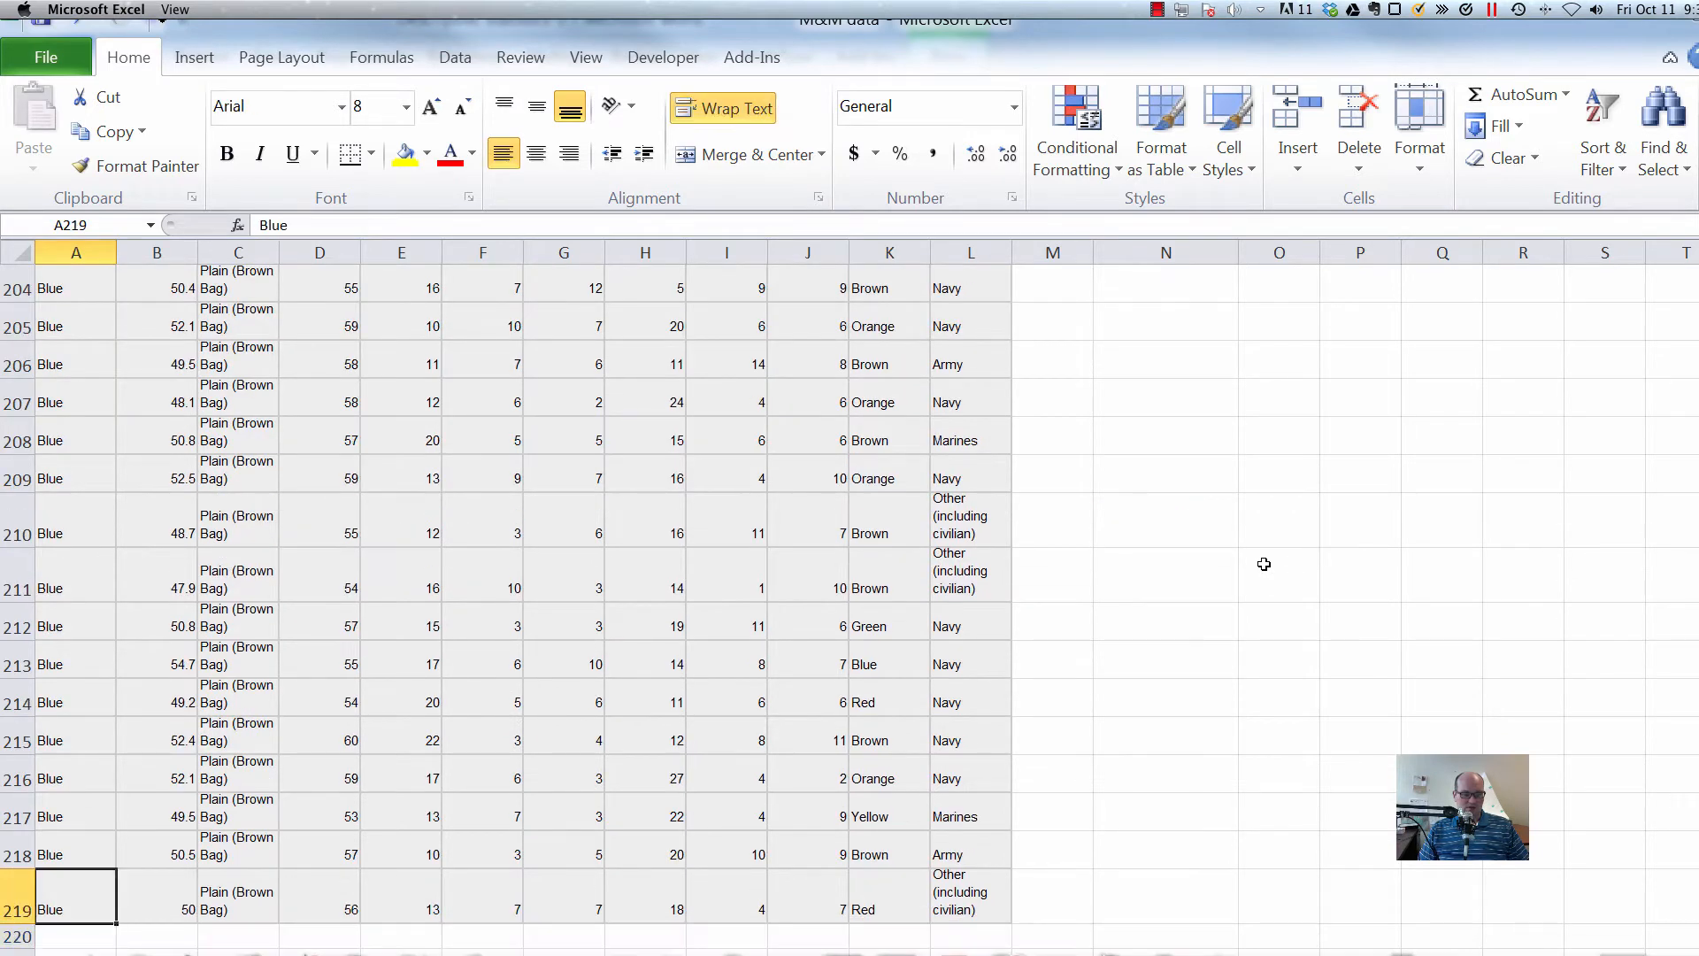
pyautogui.press('Down')
pyautogui.press('Up')
pyautogui.press('Up')
pyautogui.press('Down')
pyautogui.hotkey('ctrl', 'Up')
# Examine the bag weights in column B down to the end of the data and return to the Total formula in O5.
pyautogui.press('Right')
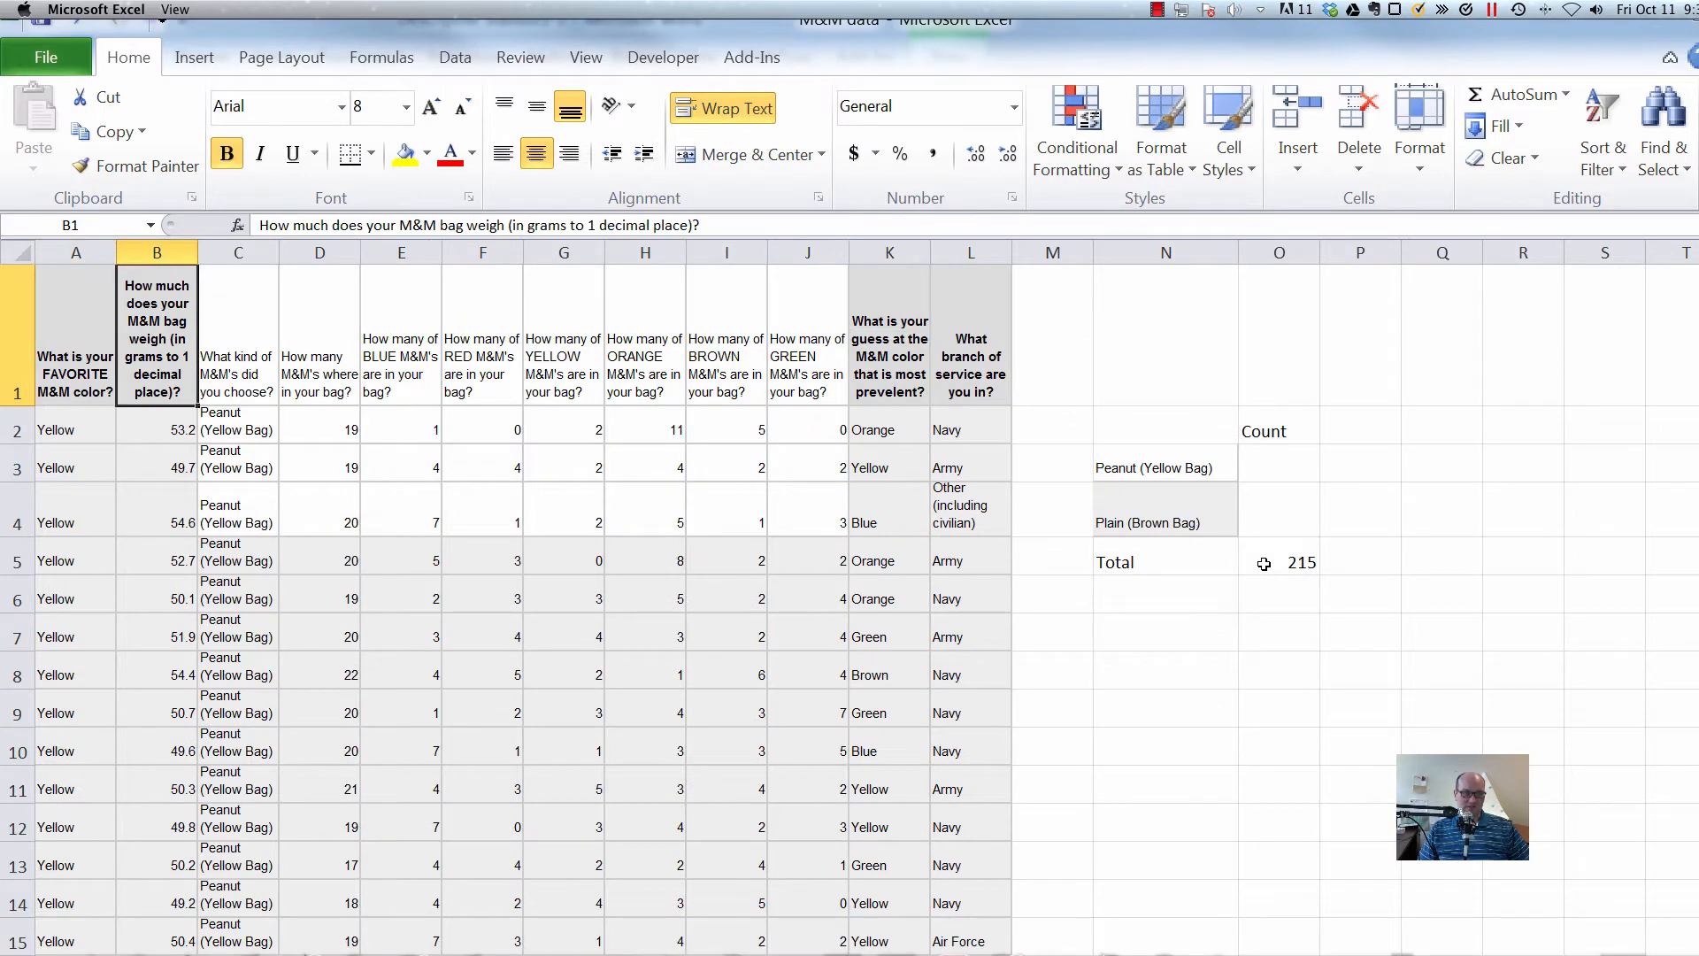
pyautogui.press('Left')
pyautogui.press('Right')
pyautogui.press('Right')
pyautogui.press('Left')
pyautogui.press('Left')
pyautogui.press('Down')
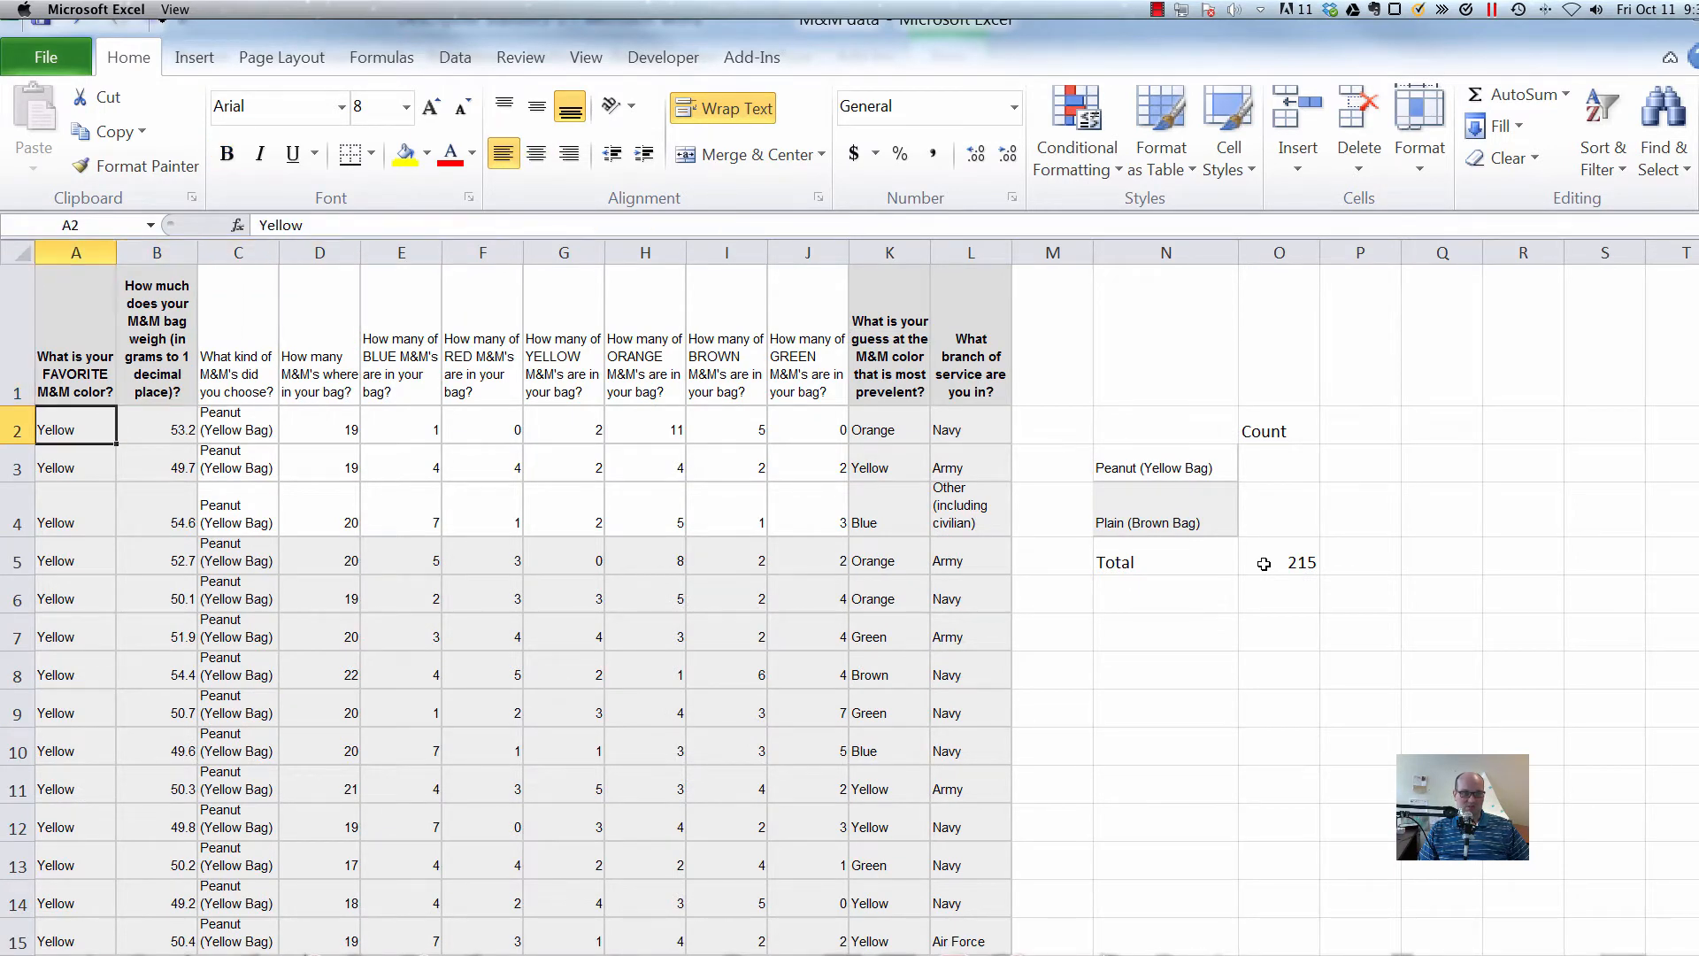
pyautogui.press('Right')
pyautogui.hotkey('ctrl', 'Down')
pyautogui.press('Up')
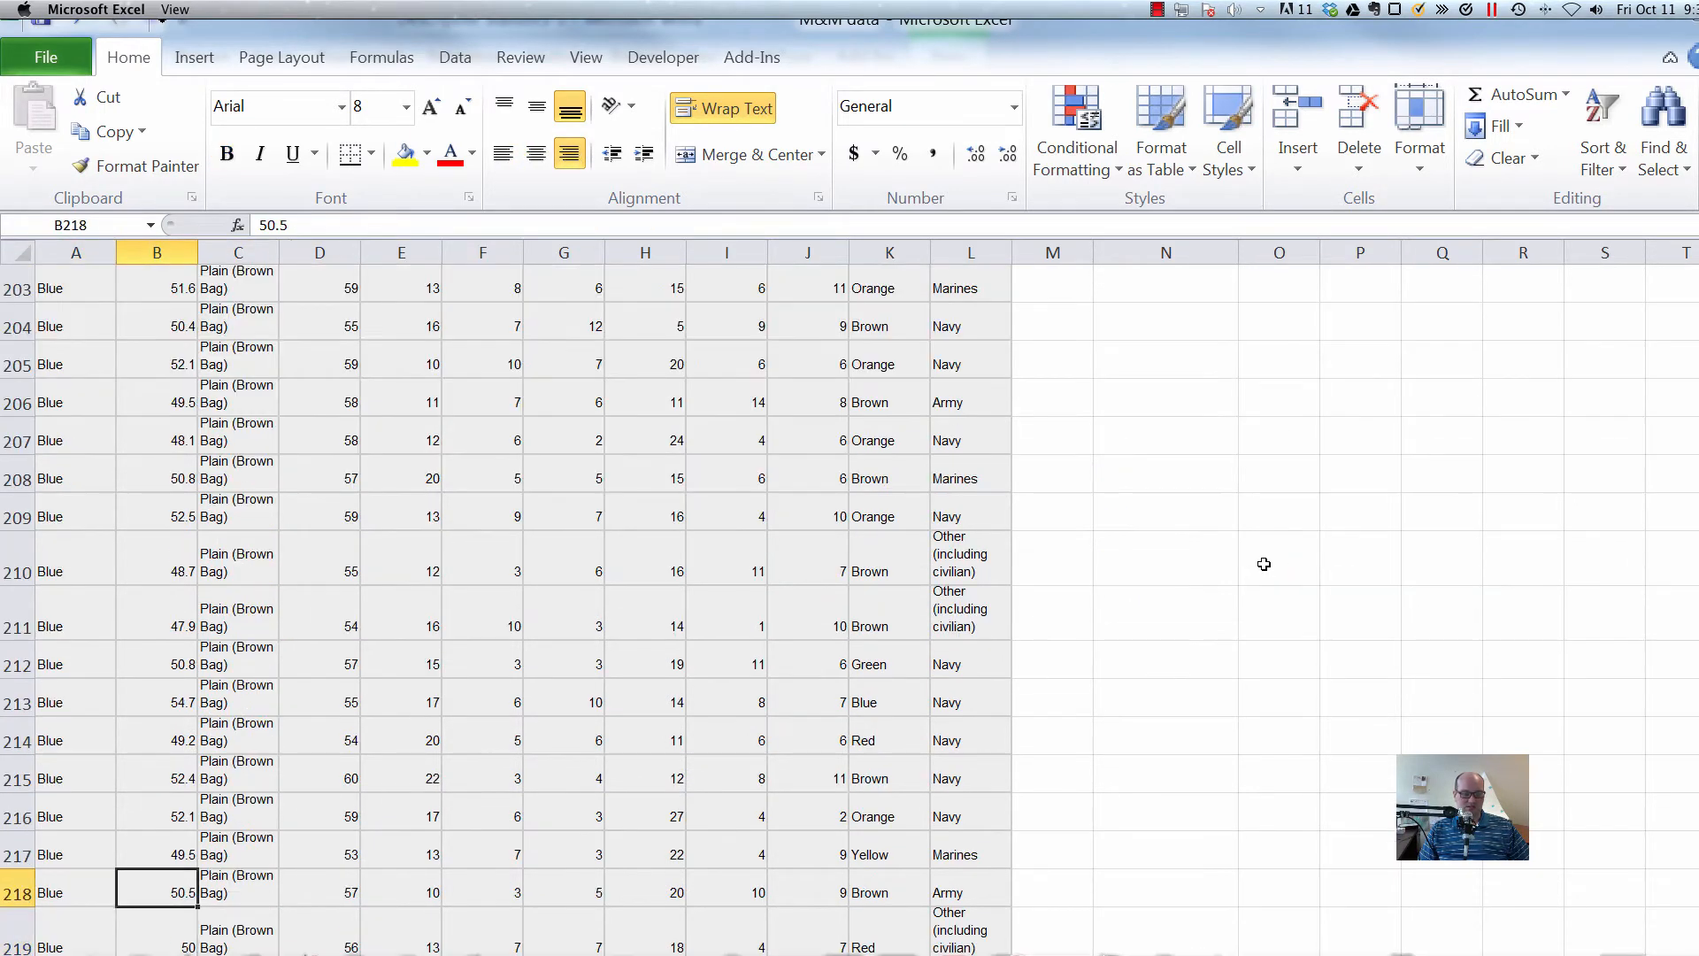
pyautogui.hotkey('ctrl', 'Up')
pyautogui.press('Down')
pyautogui.press('Right')
pyautogui.press('Right')
pyautogui.press('Right')
pyautogui.press('Right')
pyautogui.press('Right')
pyautogui.press('Right')
pyautogui.press('Right')
pyautogui.press('Right')
pyautogui.press('Right')
pyautogui.press('Right')
pyautogui.press('Right')
pyautogui.press('Right')
pyautogui.press('Right')
pyautogui.press('Right')
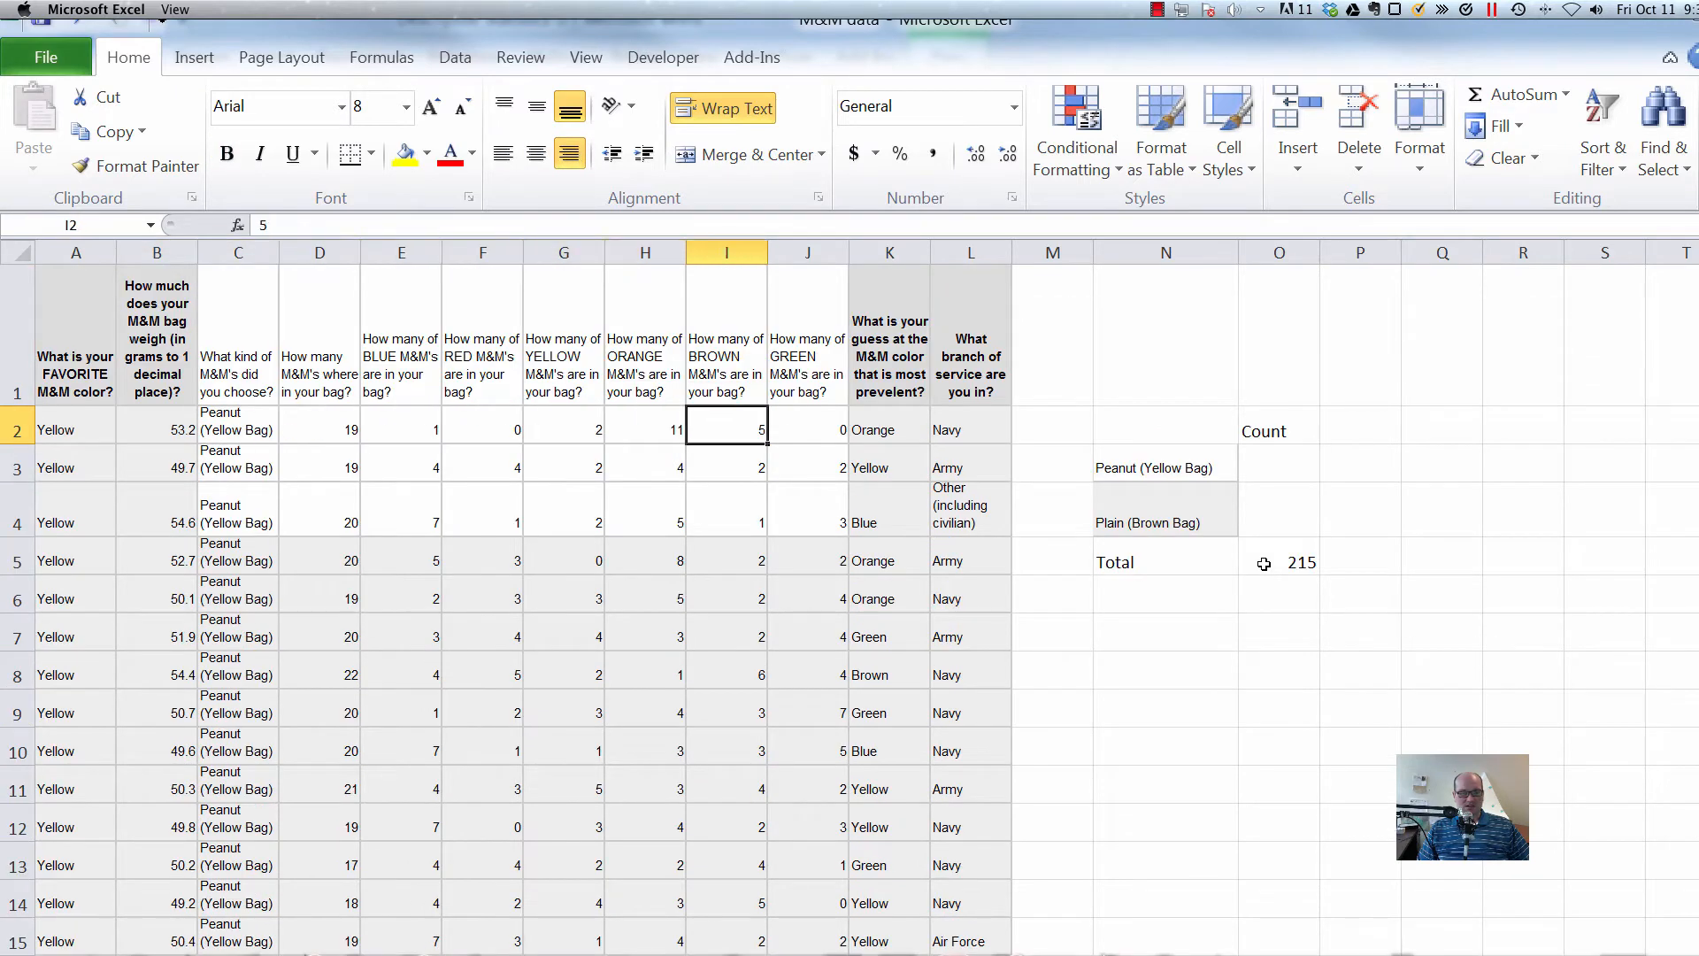
pyautogui.press('Down')
pyautogui.press('Down')
pyautogui.press('Down')
pyautogui.press('Down')
pyautogui.press('Left')
pyautogui.press('Up')
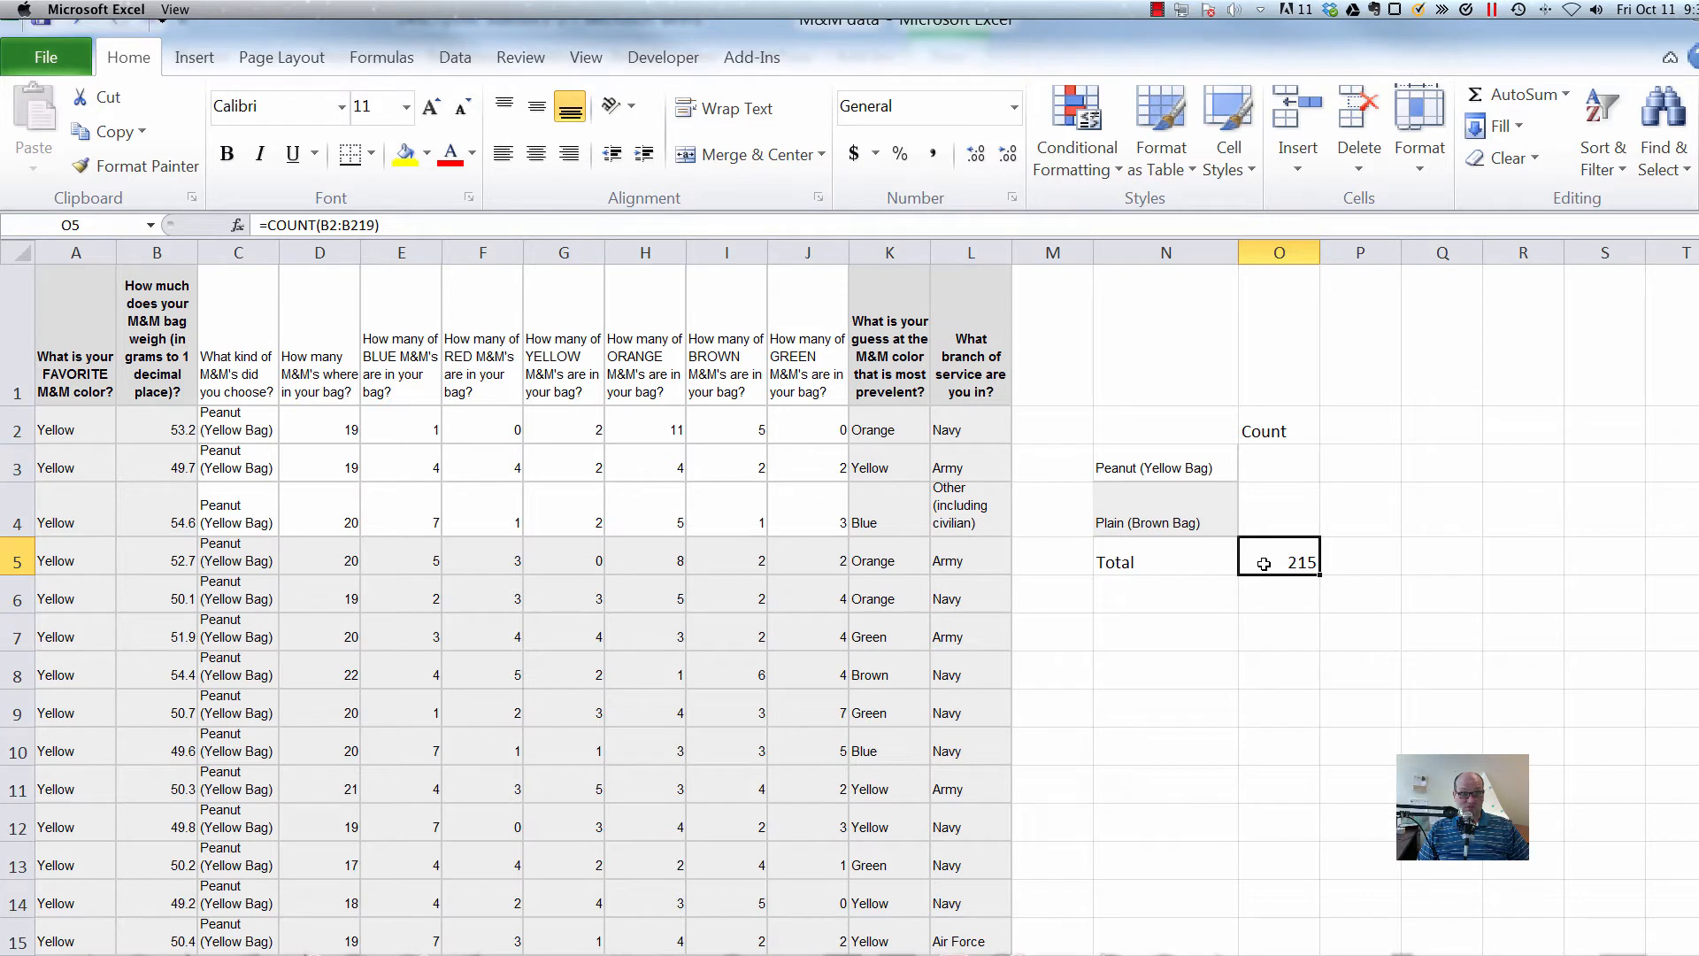
# Sort the M&M data by the bag weight column B in ascending order.
pyautogui.press('Left')
pyautogui.press('Left')
pyautogui.press('Left')
pyautogui.press('Left')
pyautogui.press('Left')
pyautogui.press('Left')
pyautogui.press('Left')
pyautogui.press('Left')
pyautogui.press('Left')
pyautogui.press('Left')
pyautogui.press('Left')
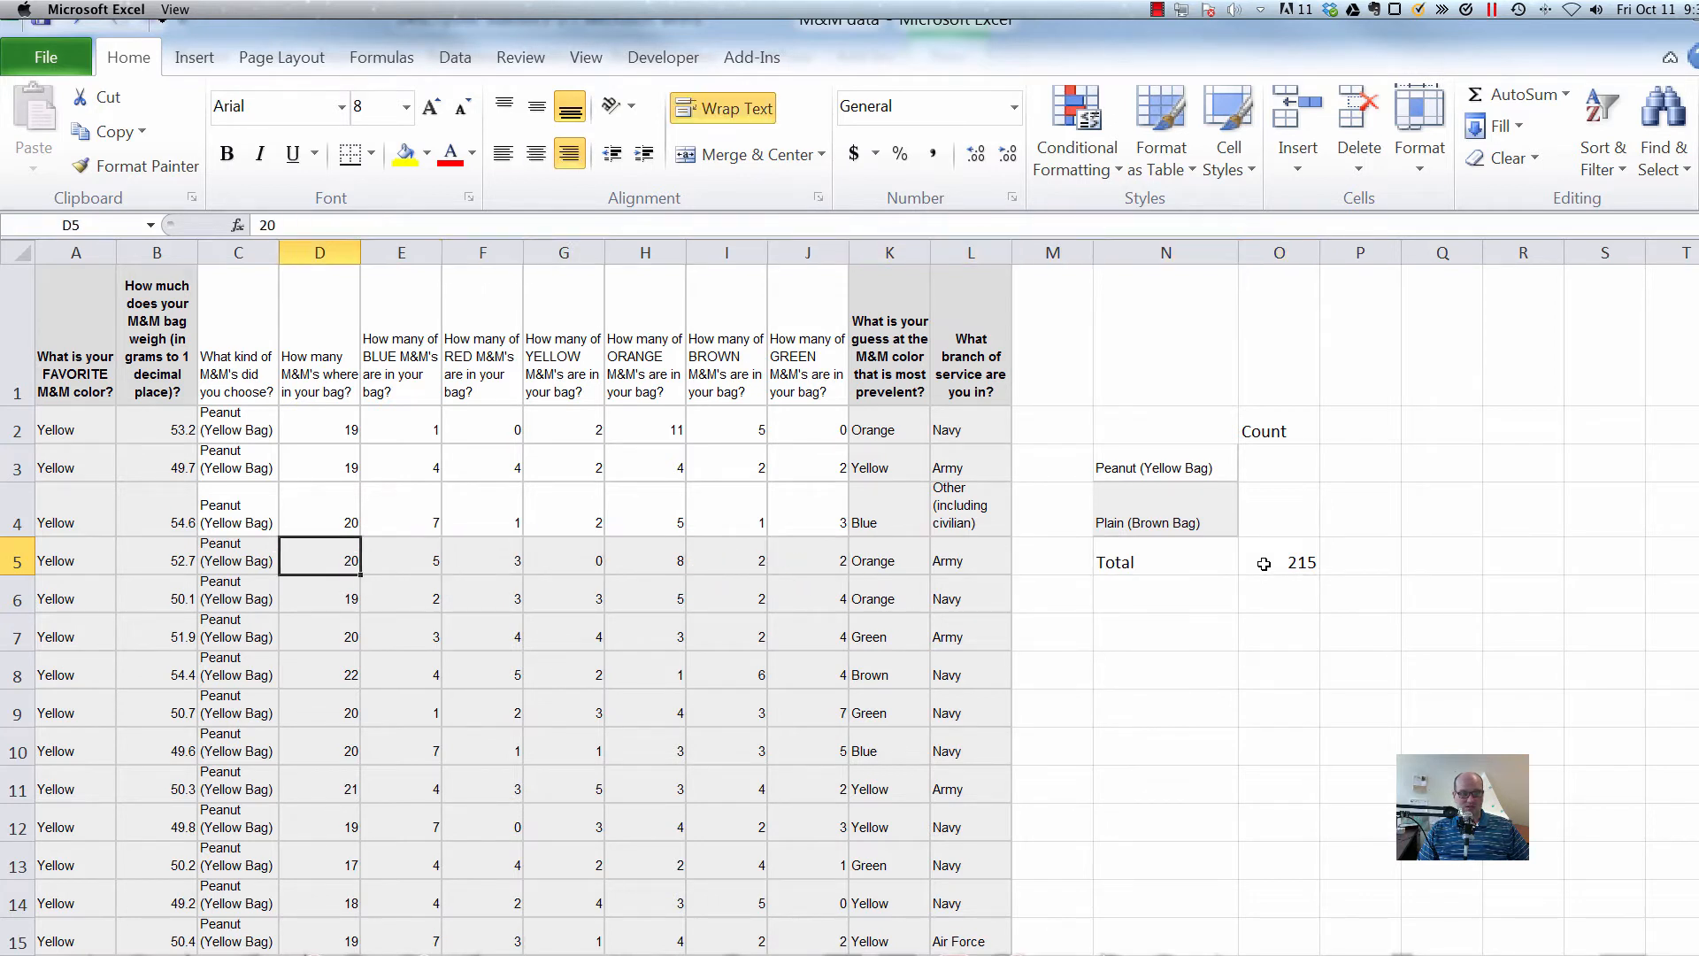
pyautogui.press('Left')
pyautogui.press('Left')
pyautogui.press('Left')
pyautogui.press('Up')
pyautogui.press('Up')
pyautogui.press('Up')
pyautogui.press('Right')
pyautogui.press('Up')
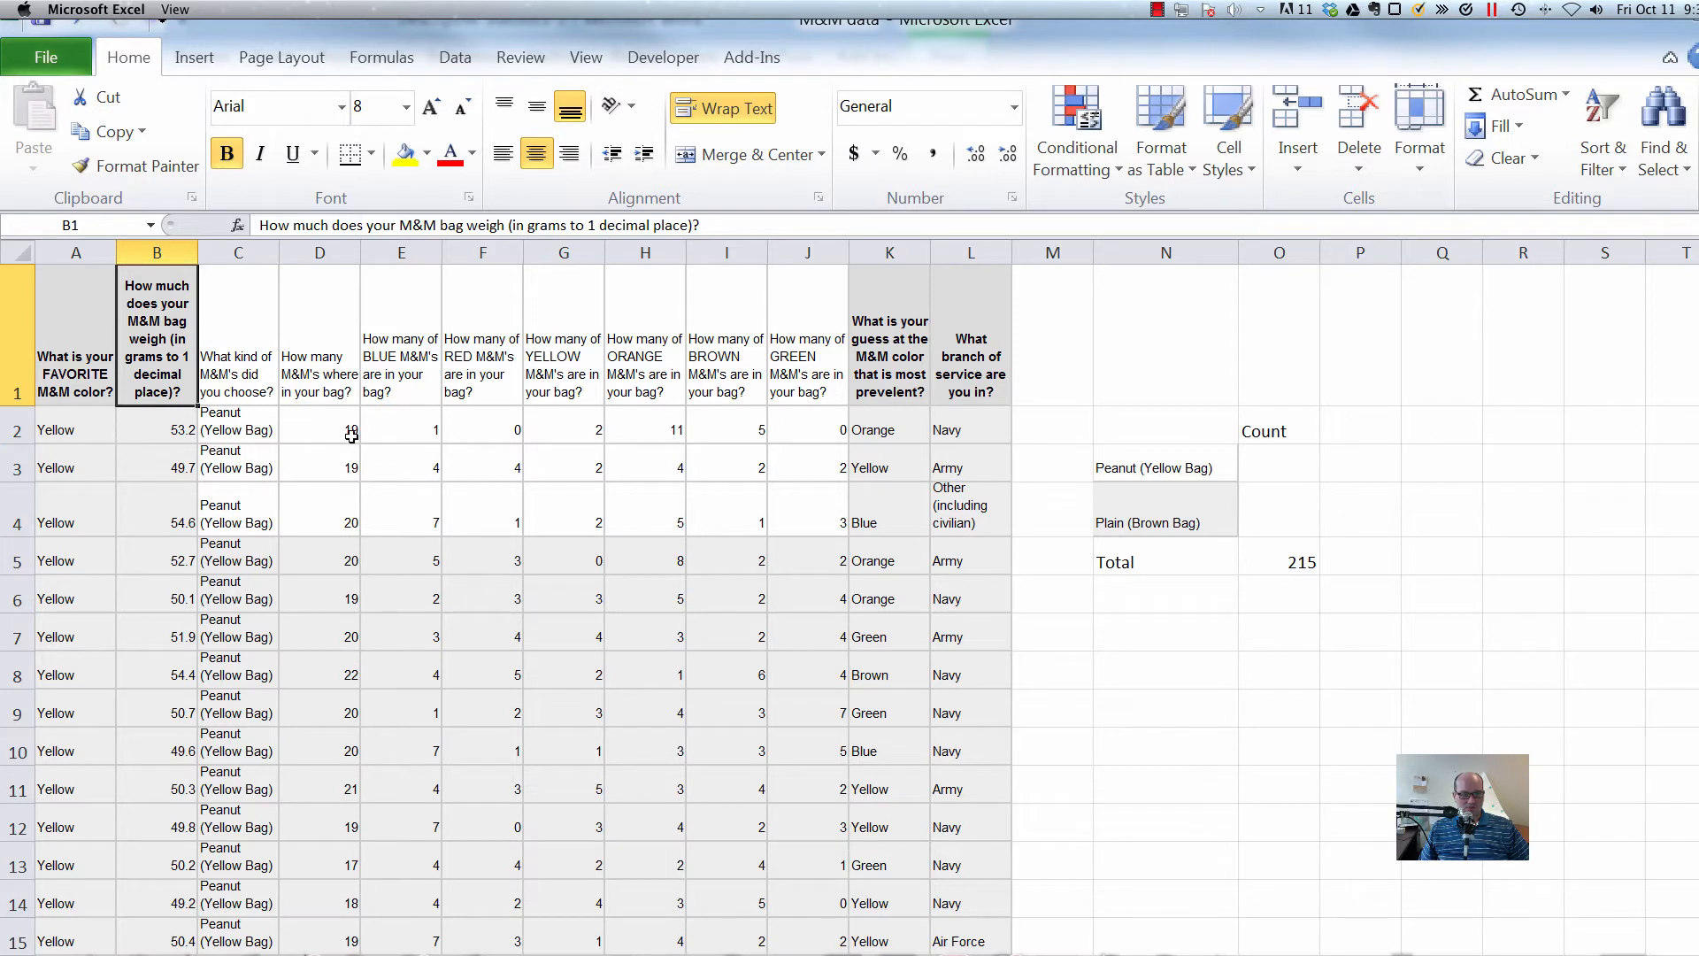
pyautogui.click(252, 343)
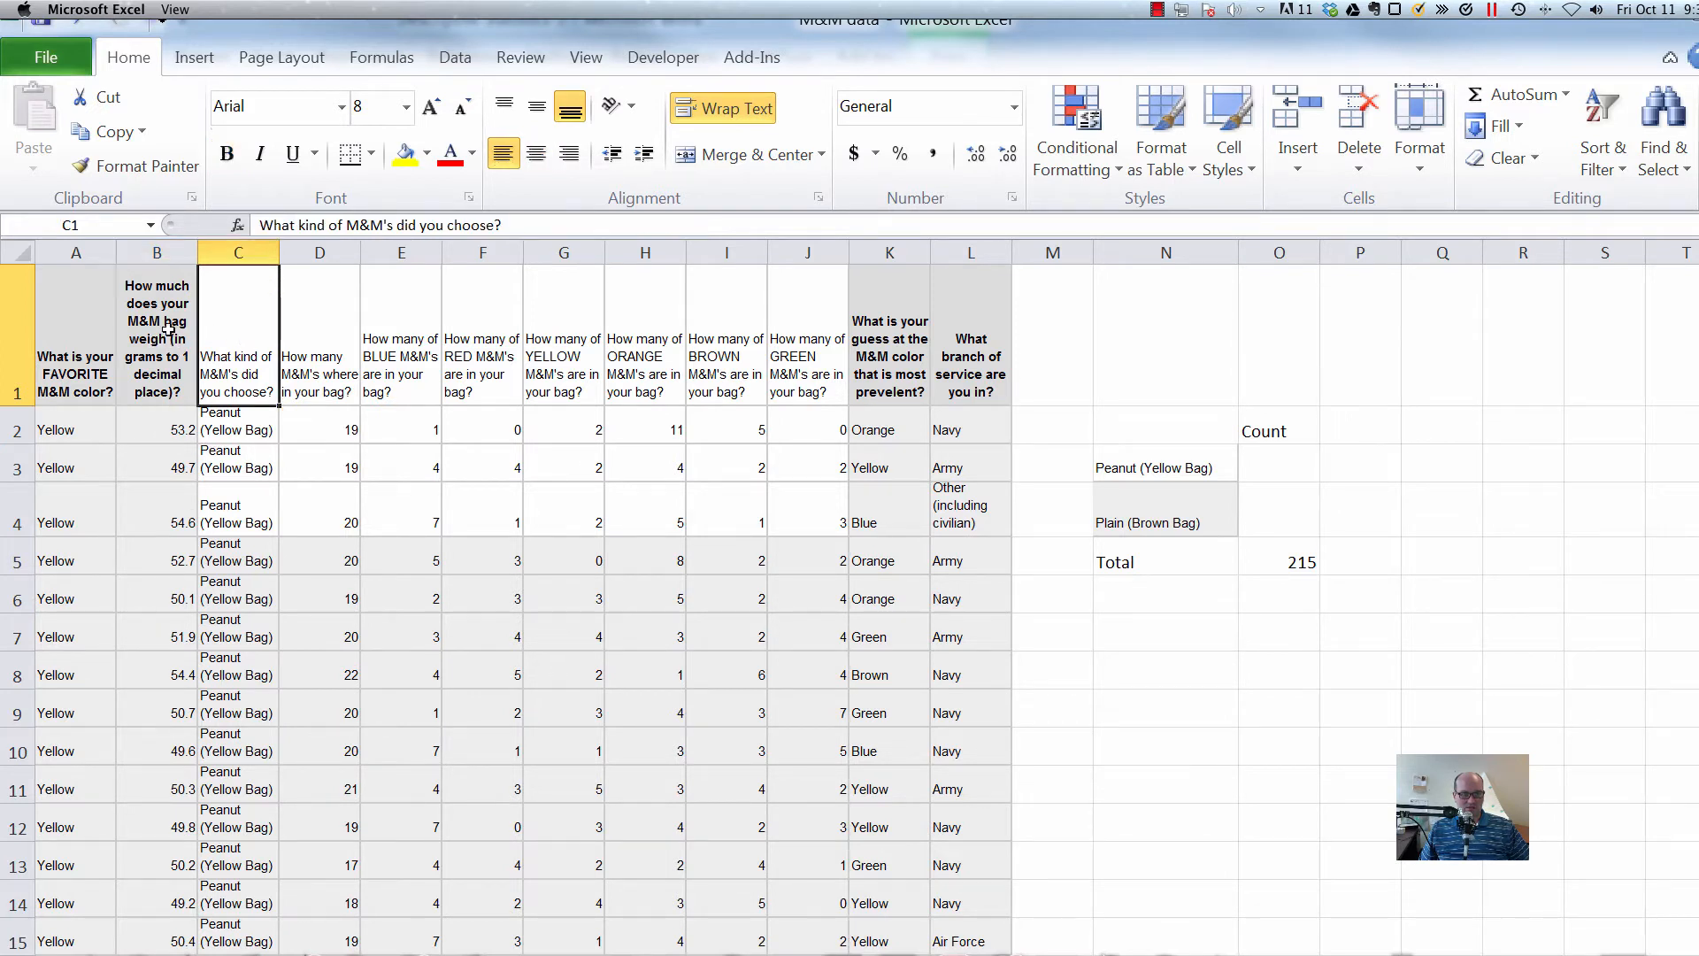
pyautogui.click(168, 330)
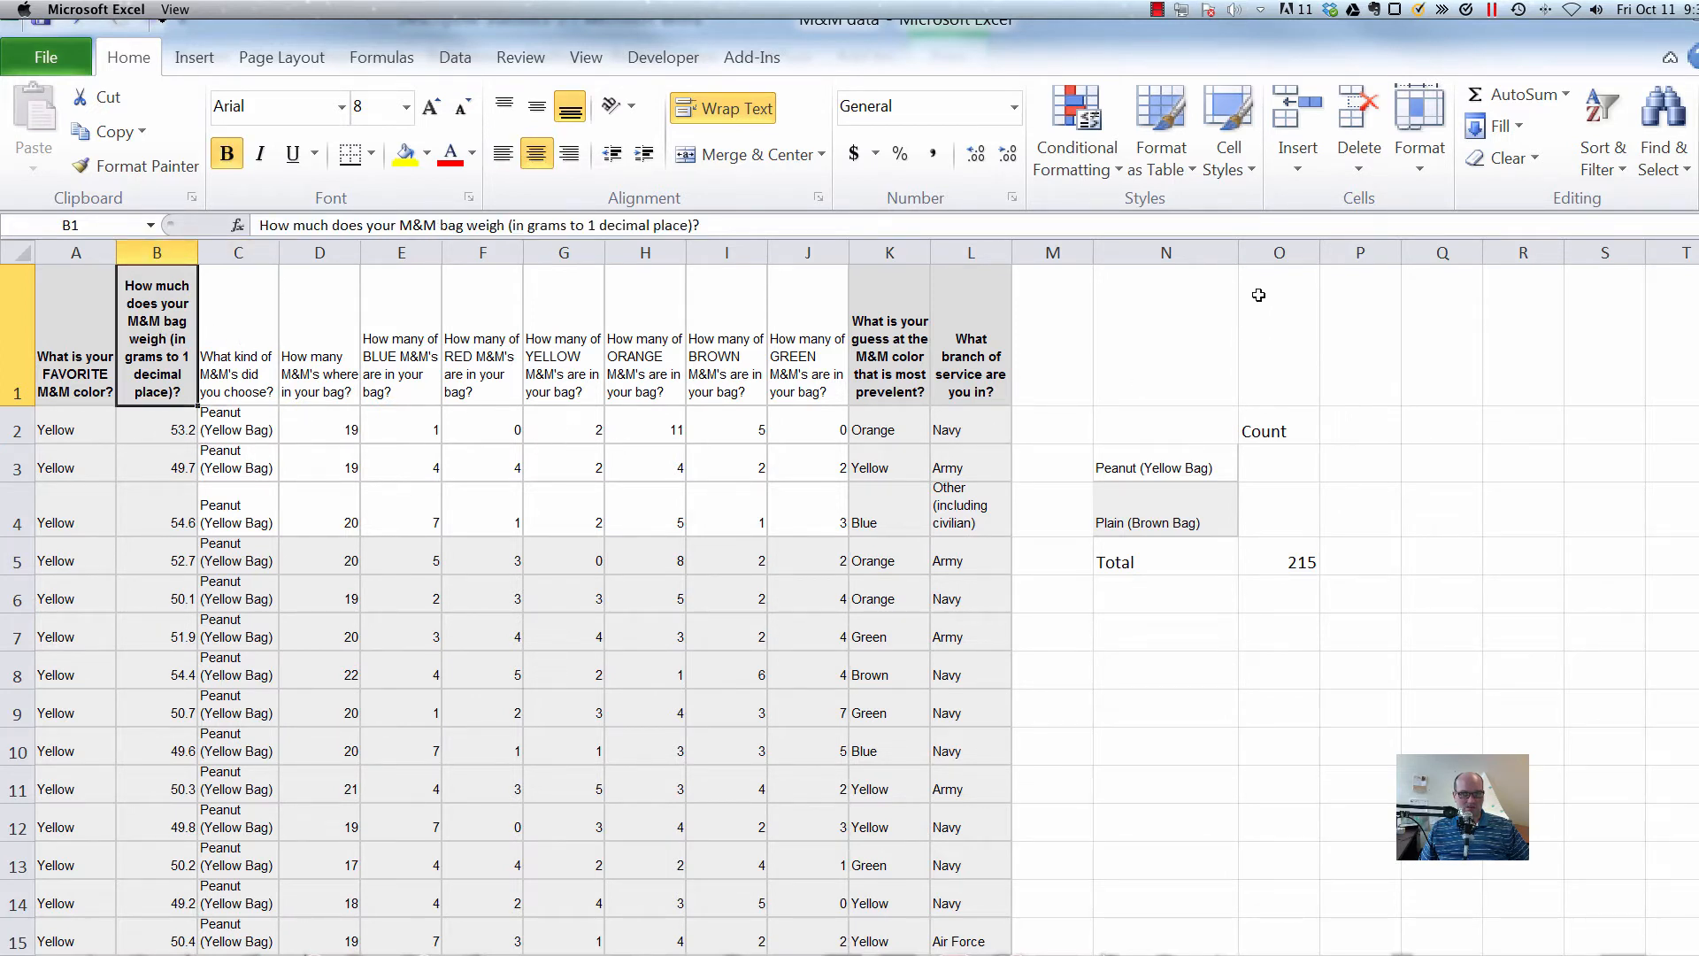
pyautogui.click(1616, 172)
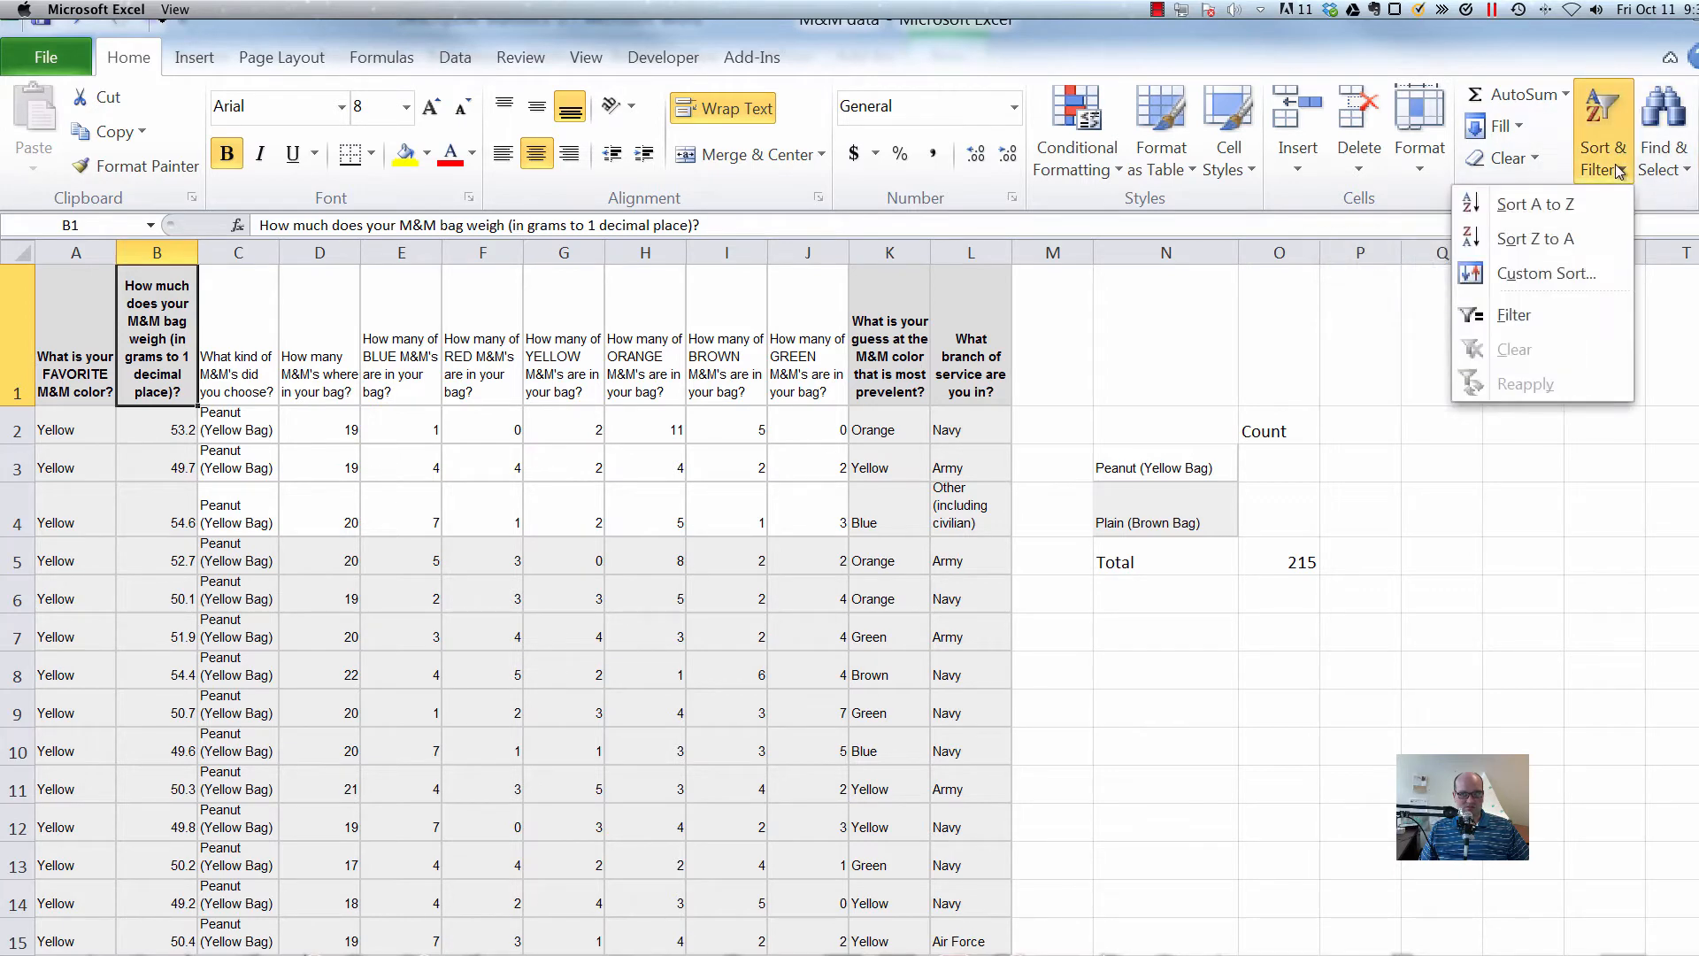
pyautogui.click(1569, 204)
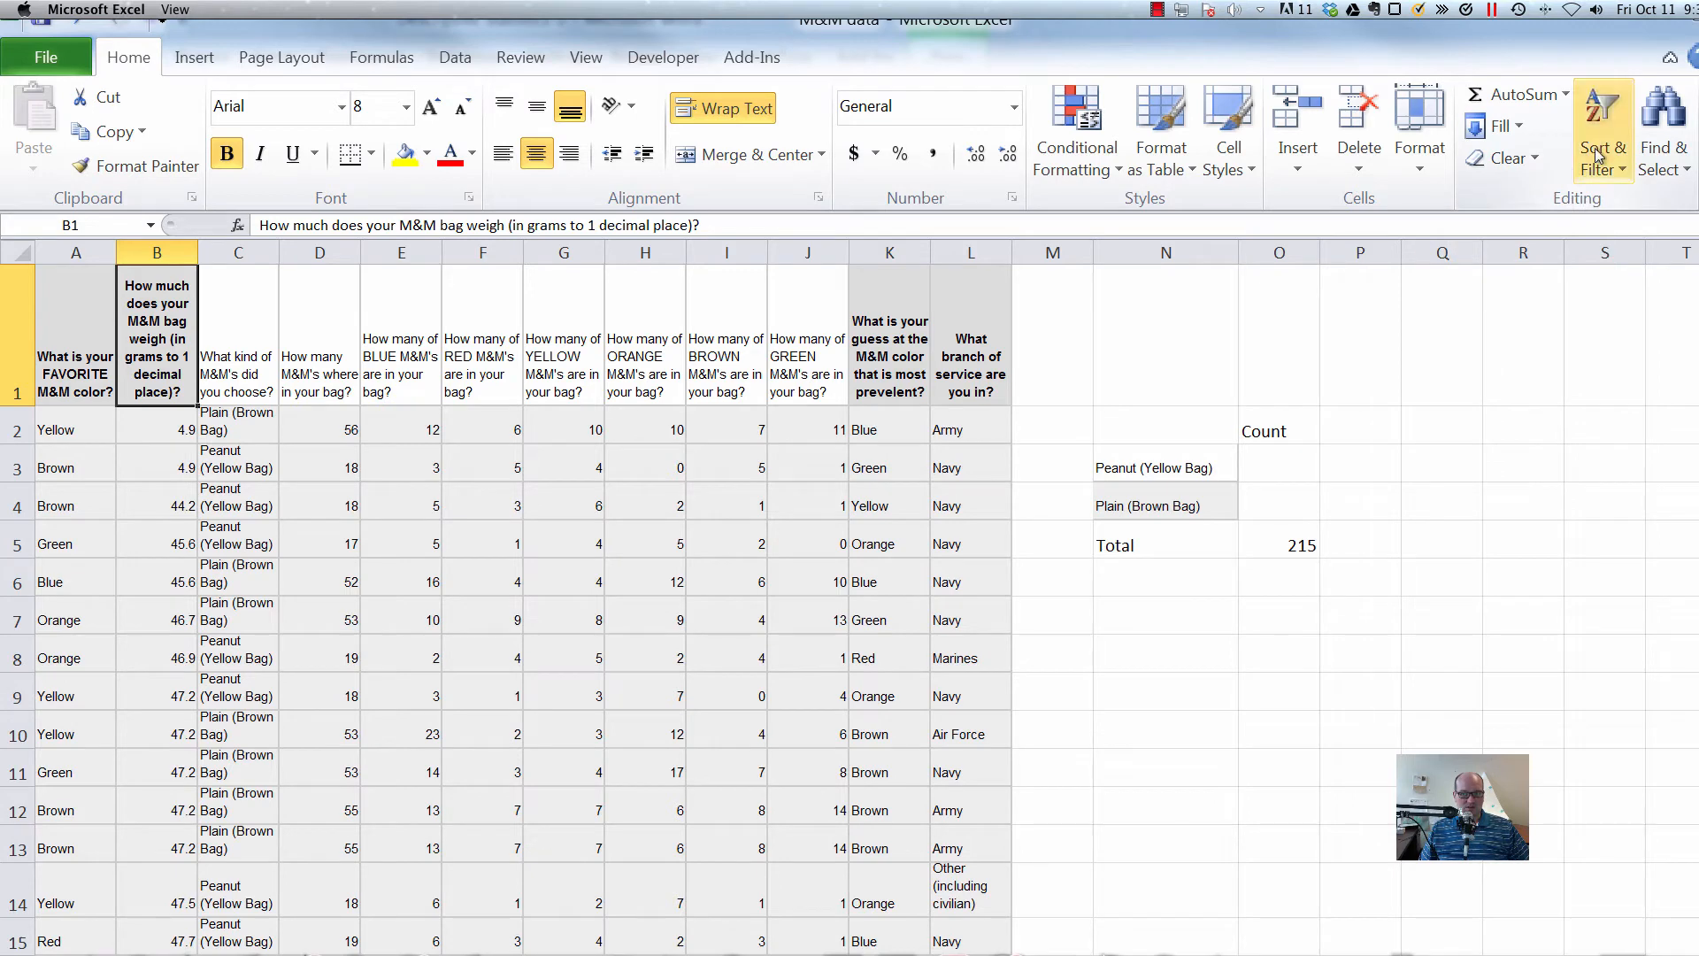
# Sort the data by bag weight in descending order and inspect the left-aligned weight entries in B2:B4.
pyautogui.click(1595, 147)
pyautogui.click(1577, 239)
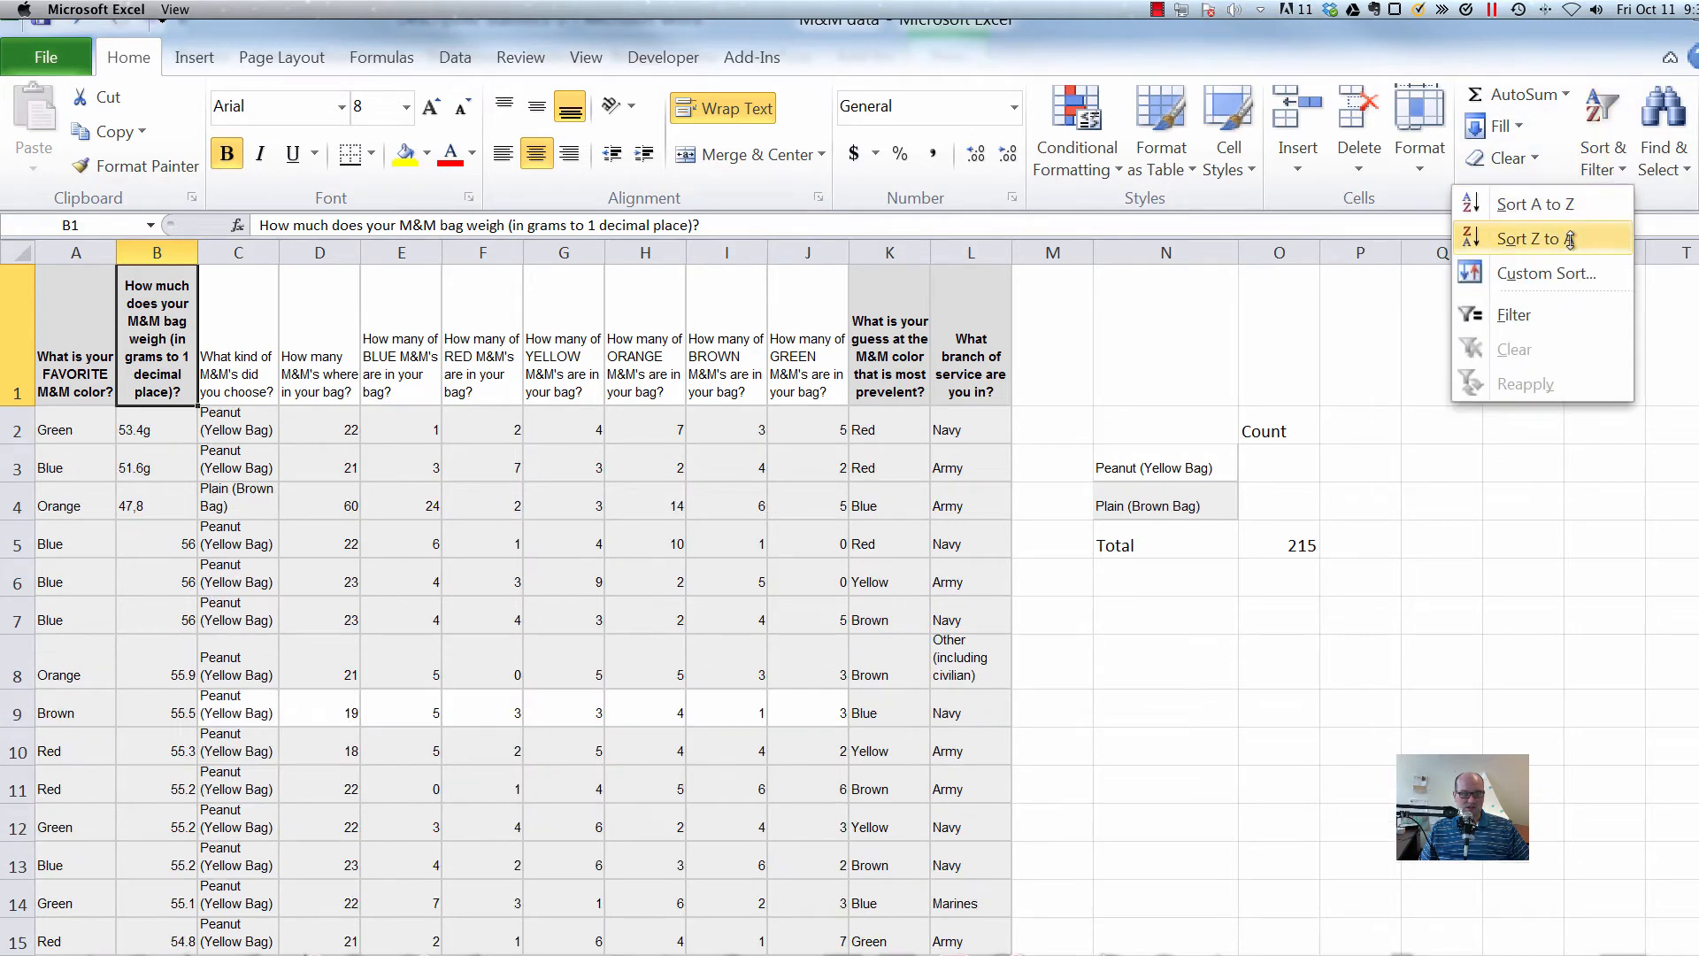
pyautogui.click(168, 428)
pyautogui.click(163, 477)
pyautogui.click(162, 516)
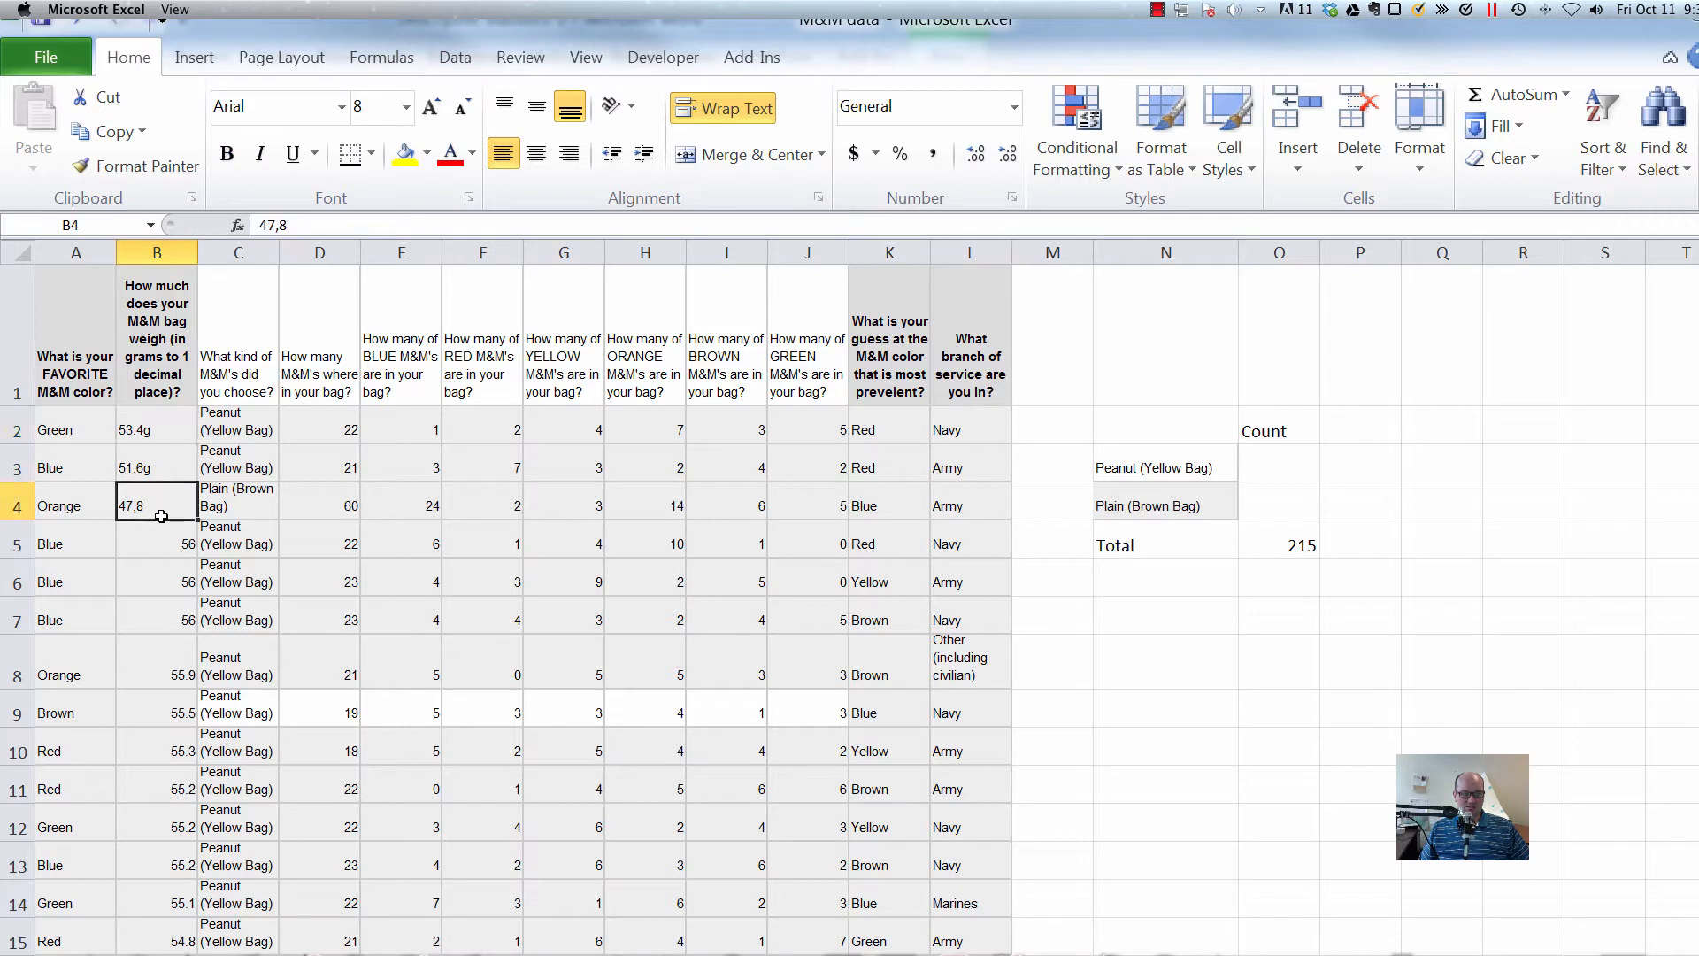
pyautogui.click(164, 434)
pyautogui.click(162, 468)
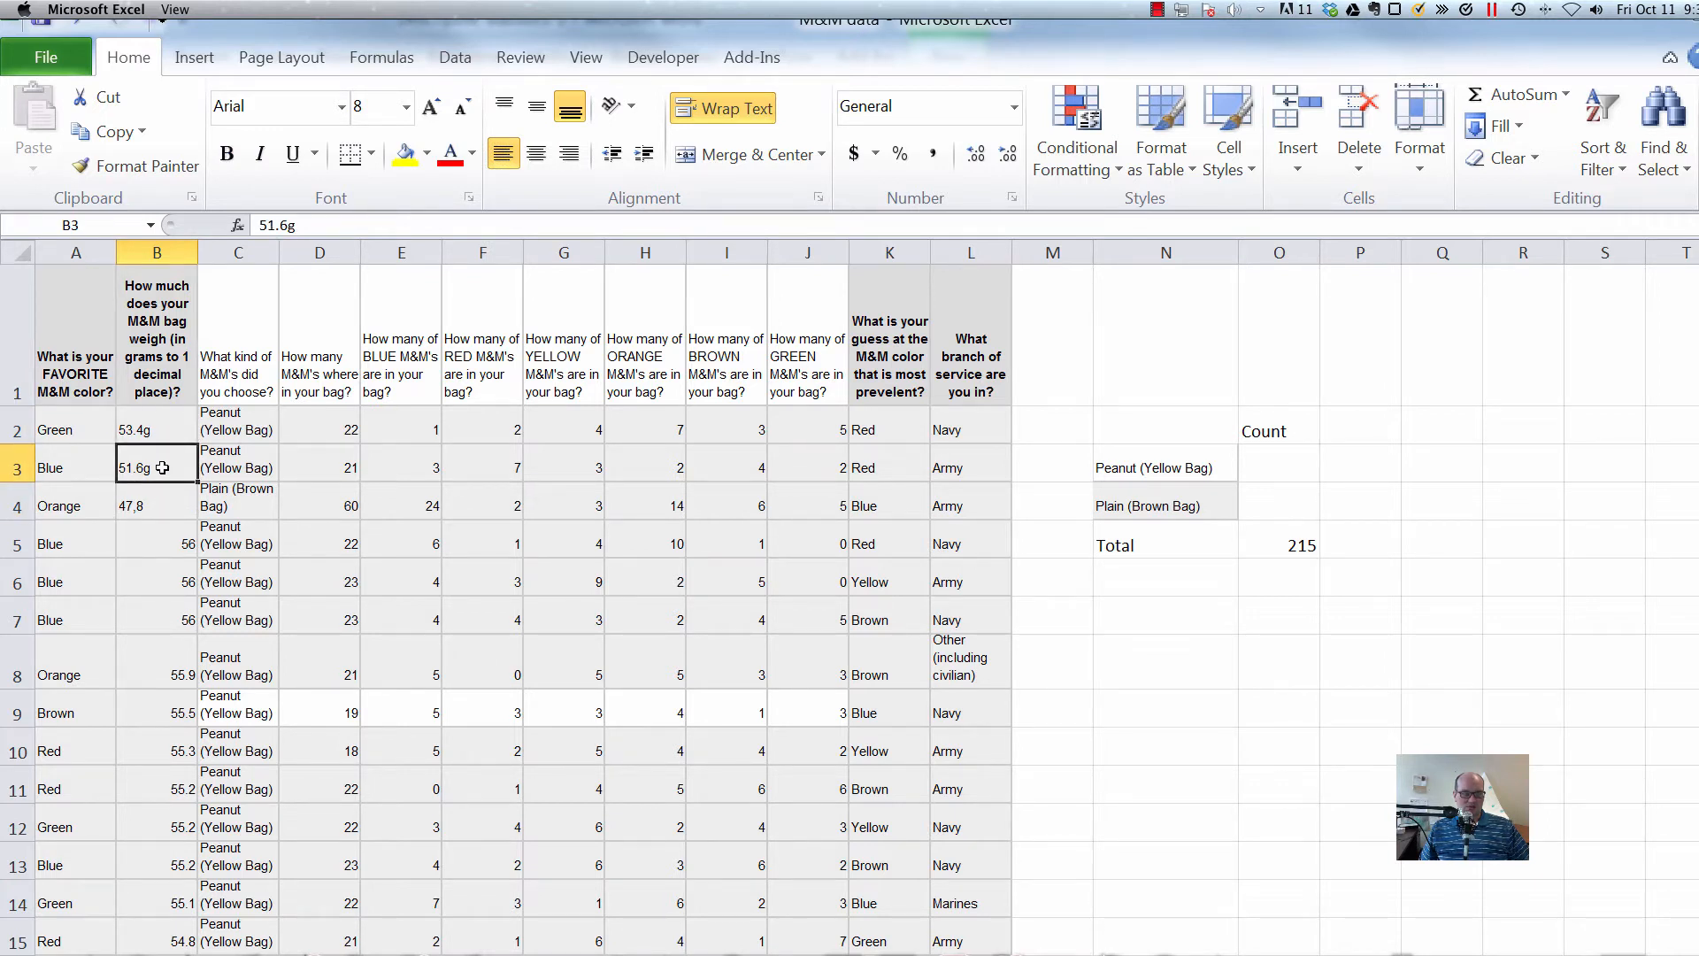
pyautogui.click(162, 423)
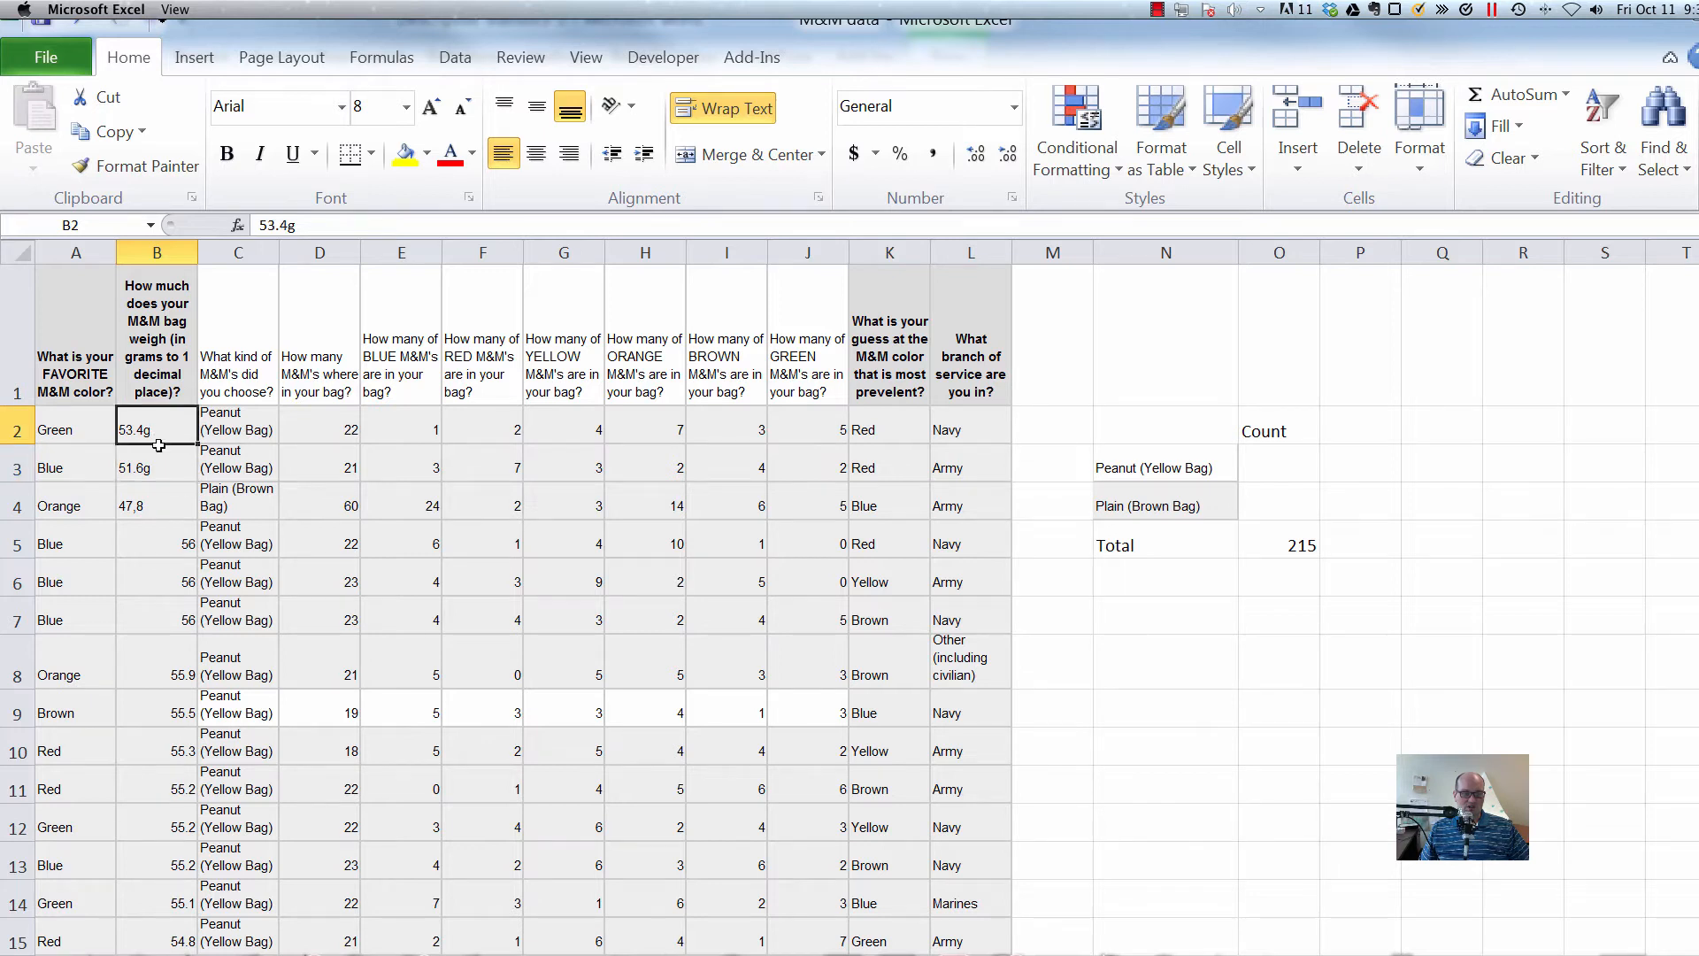
pyautogui.click(156, 504)
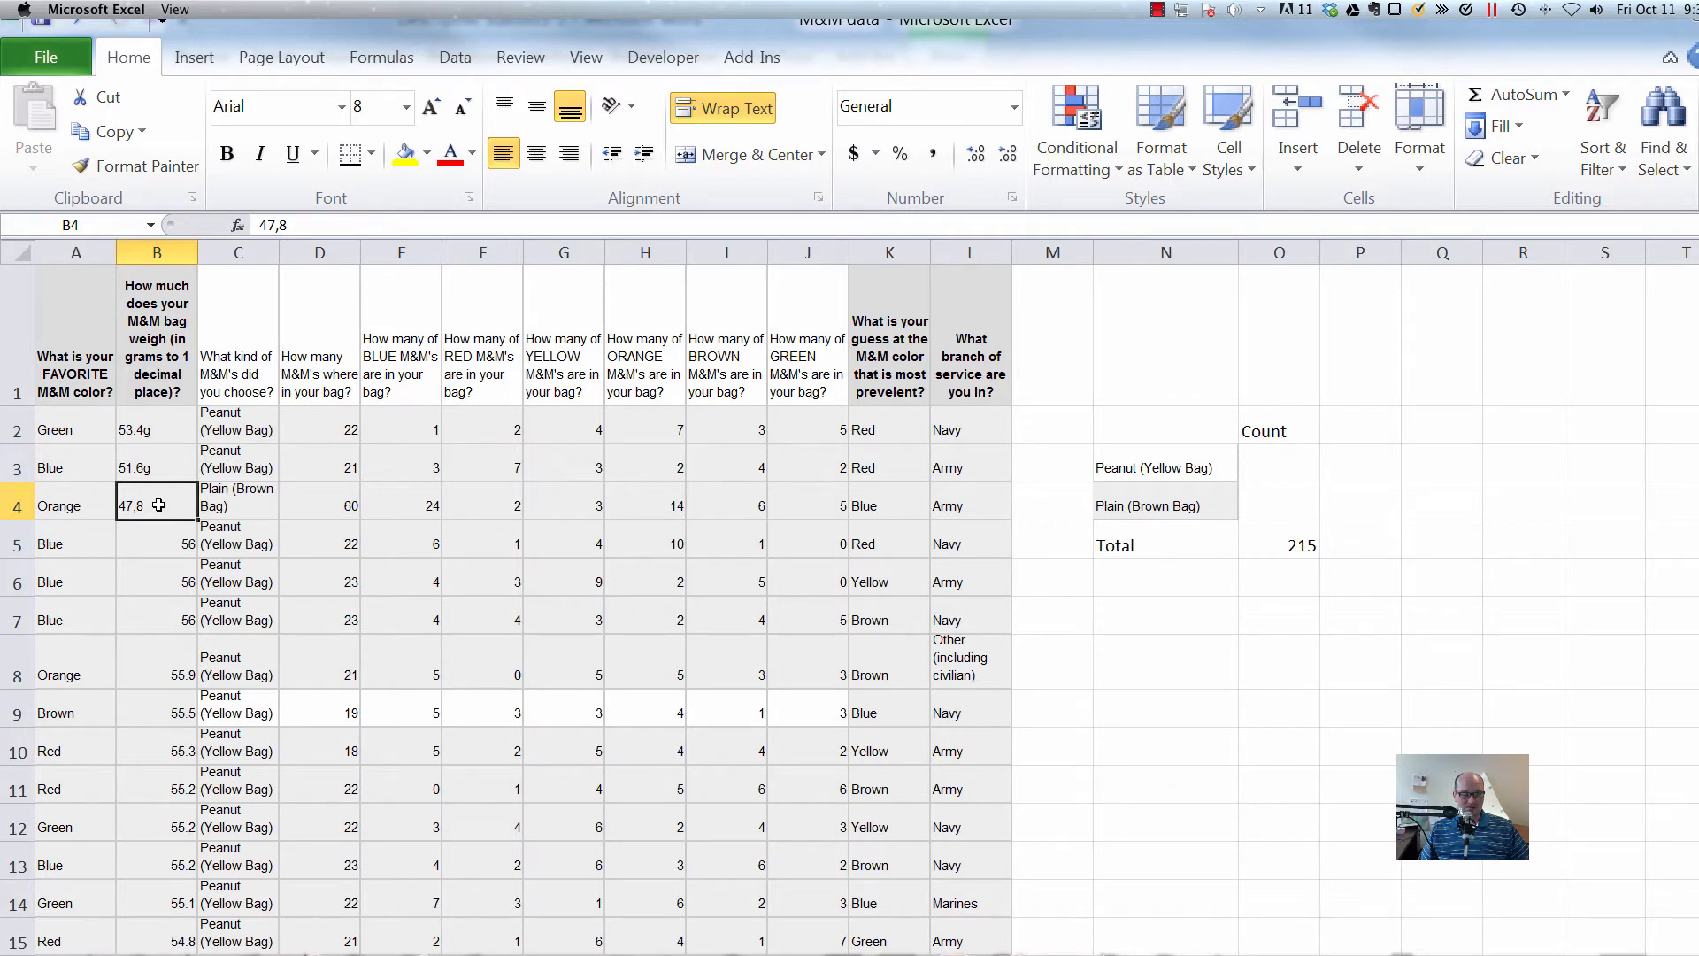
# Remove the trailing g from the bag weights in B2 and B3, leaving 53.4 and 51.6.
pyautogui.doubleClick(163, 432)
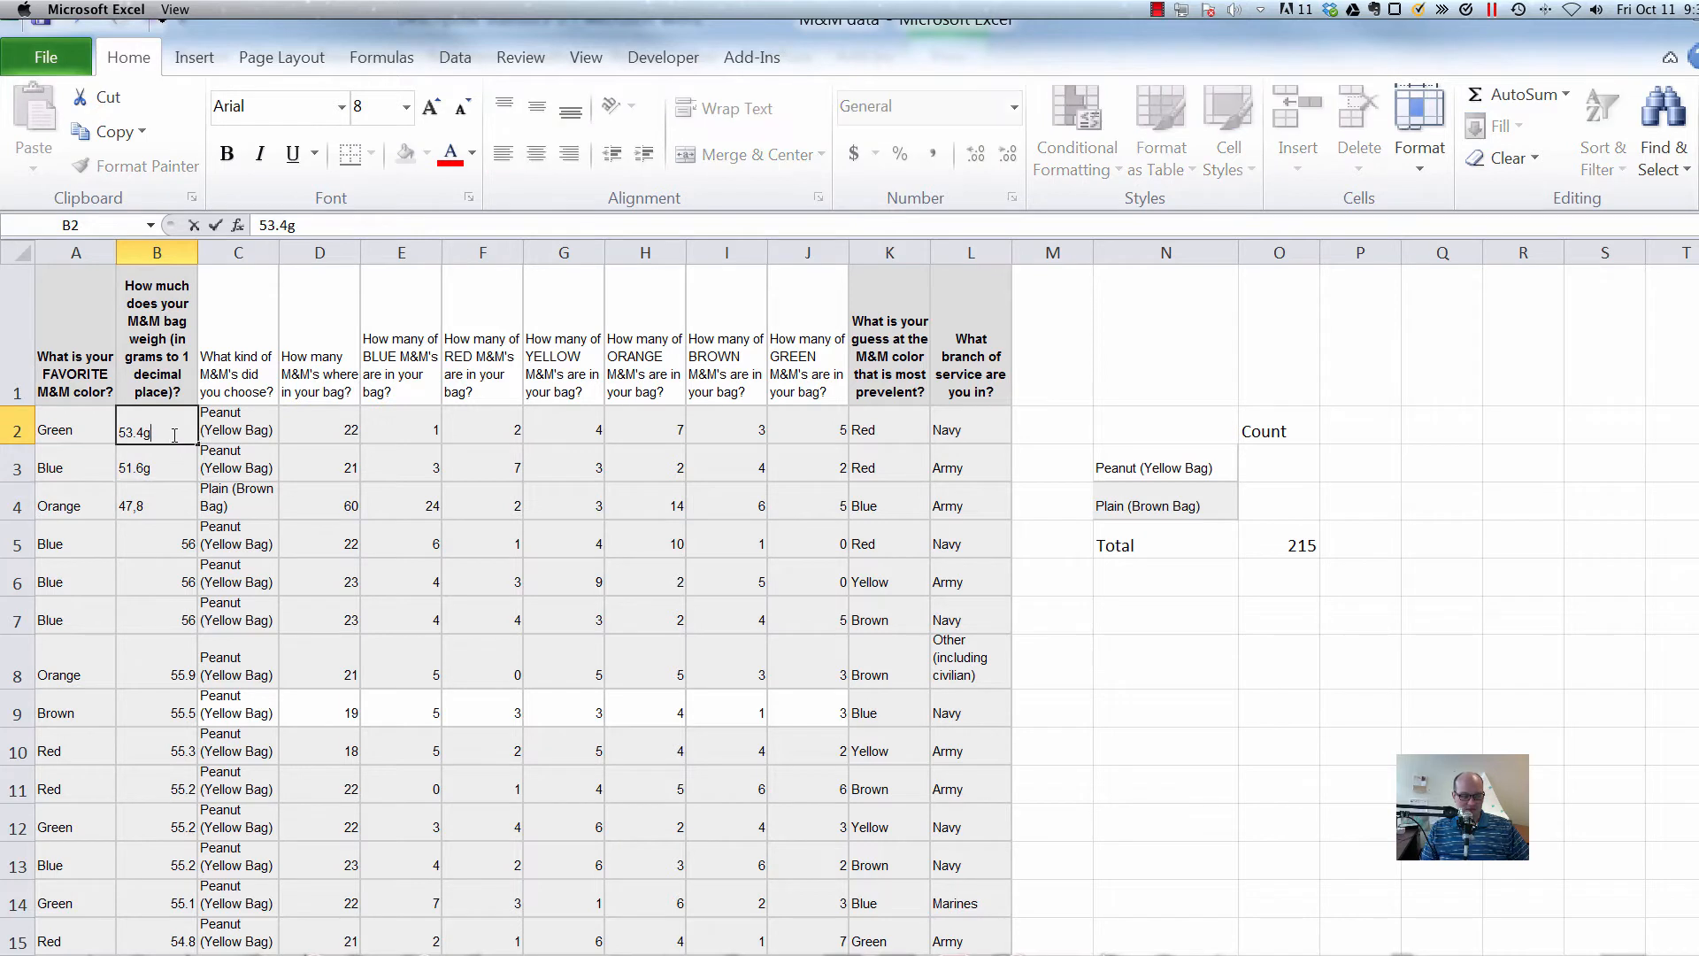
pyautogui.press('BackSpace')
pyautogui.press('Return')
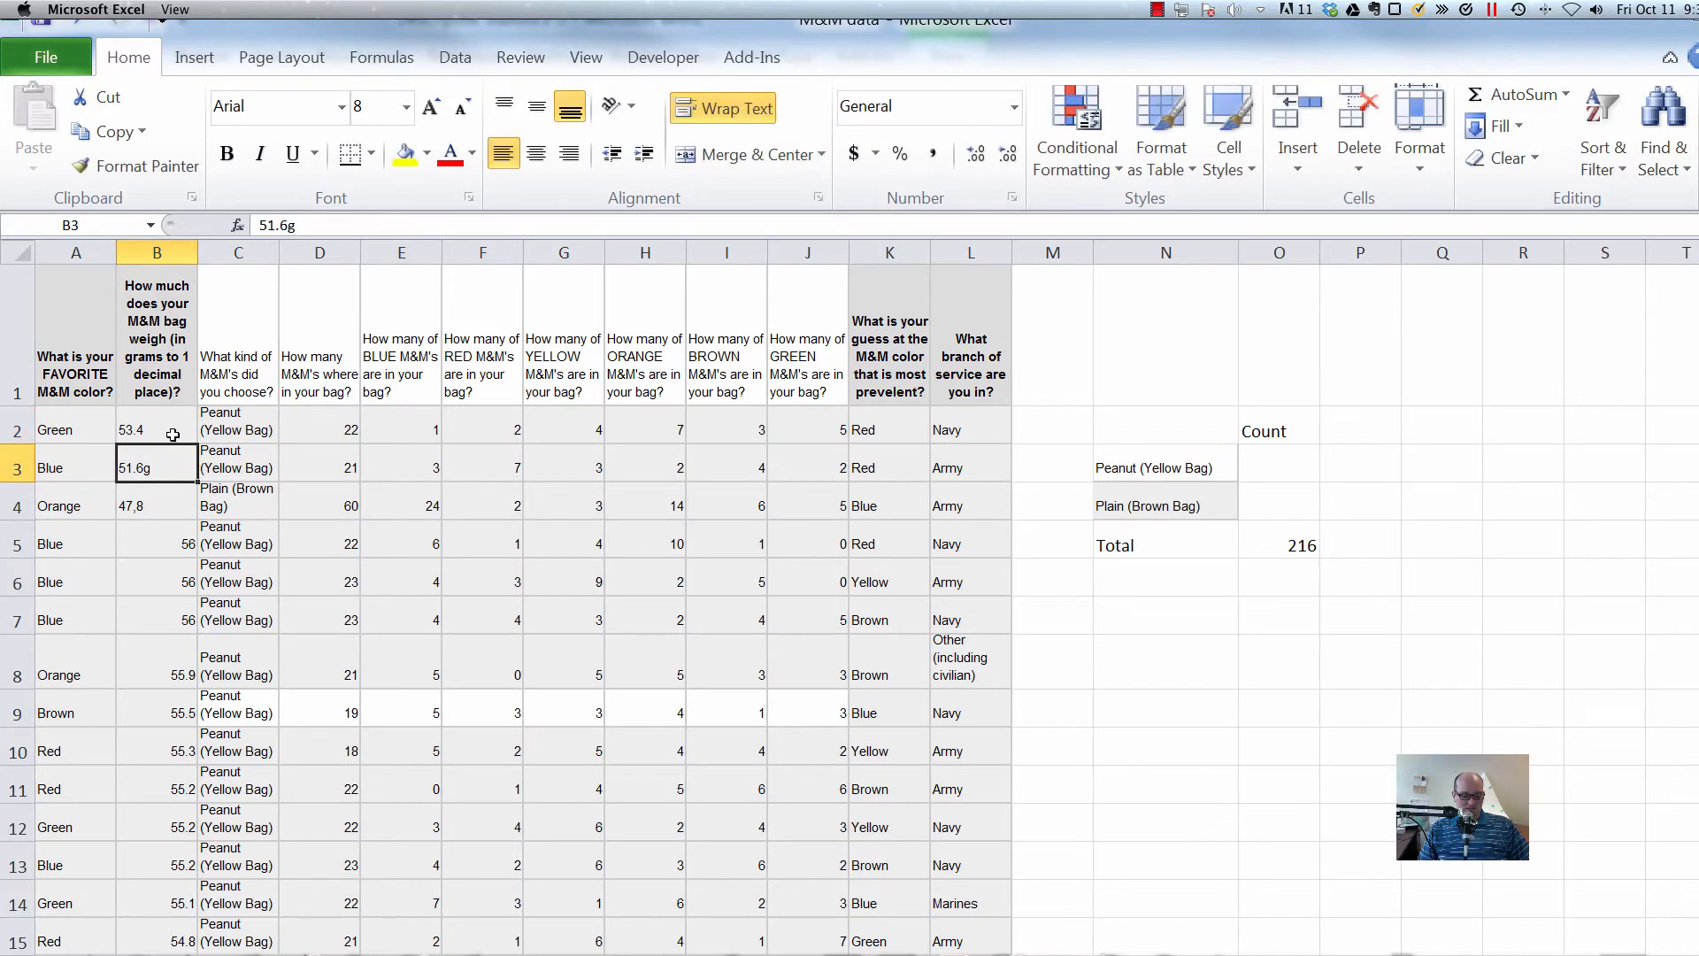
pyautogui.press('F2')
pyautogui.press('BackSpace')
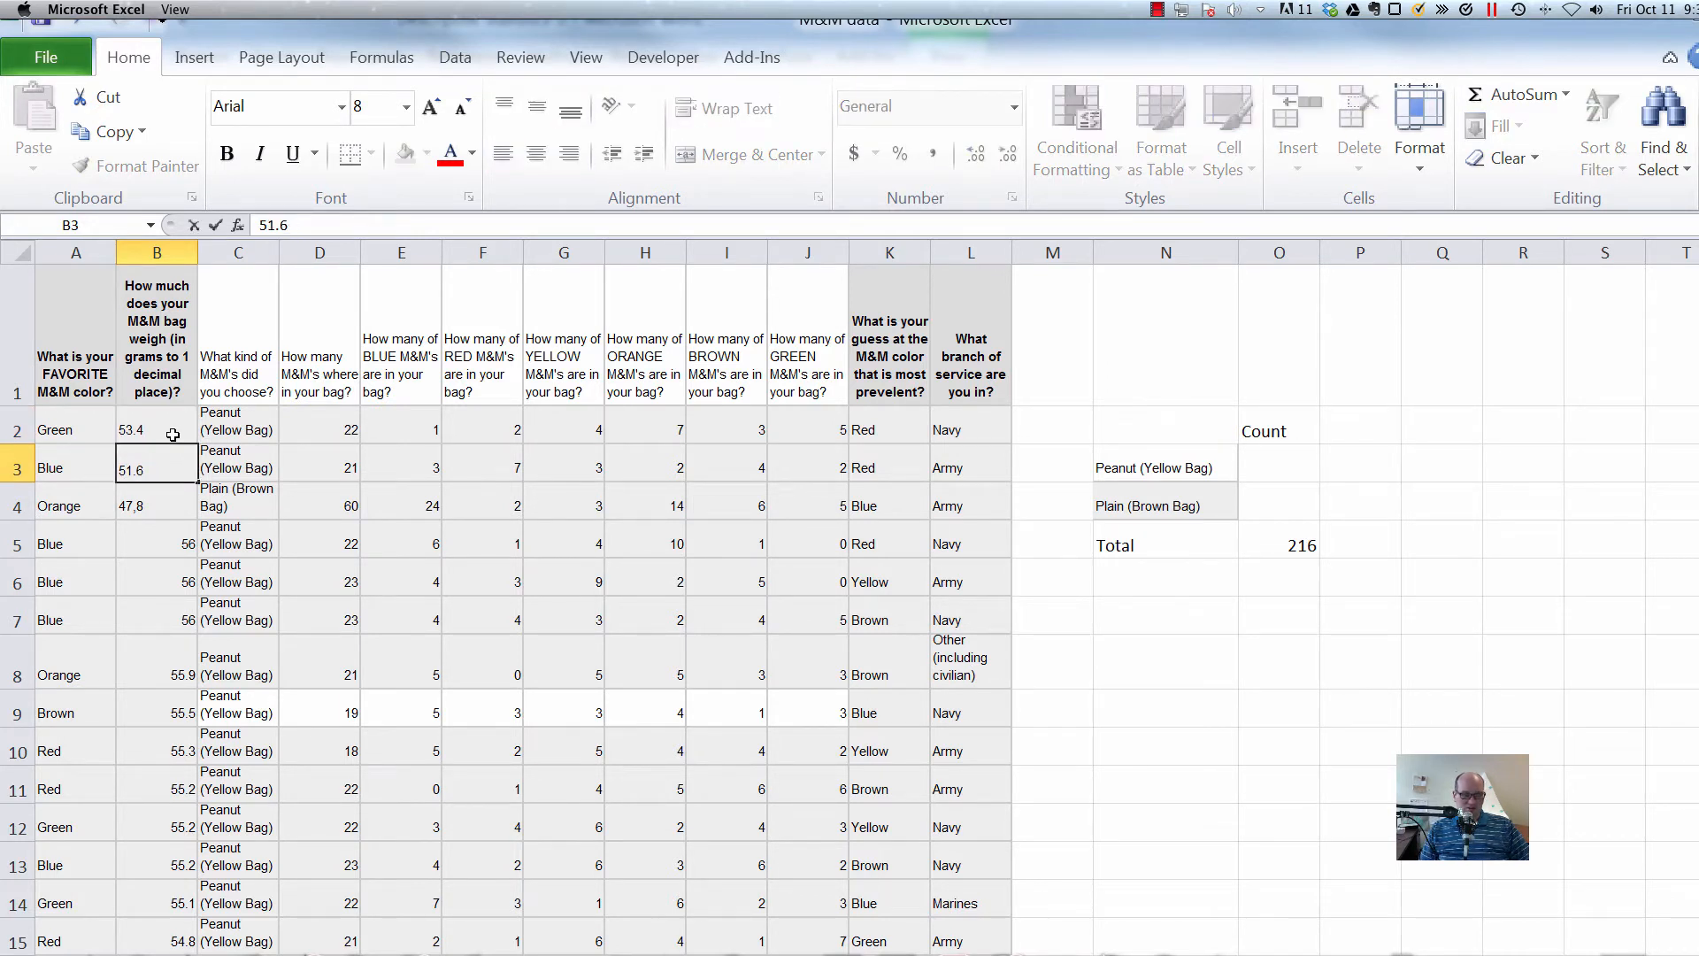
pyautogui.press('Return')
# Replace the comma in the B4 bag weight with a decimal point, making it 47.8.
pyautogui.press('F2')
pyautogui.press('Left')
pyautogui.press('BackSpace')
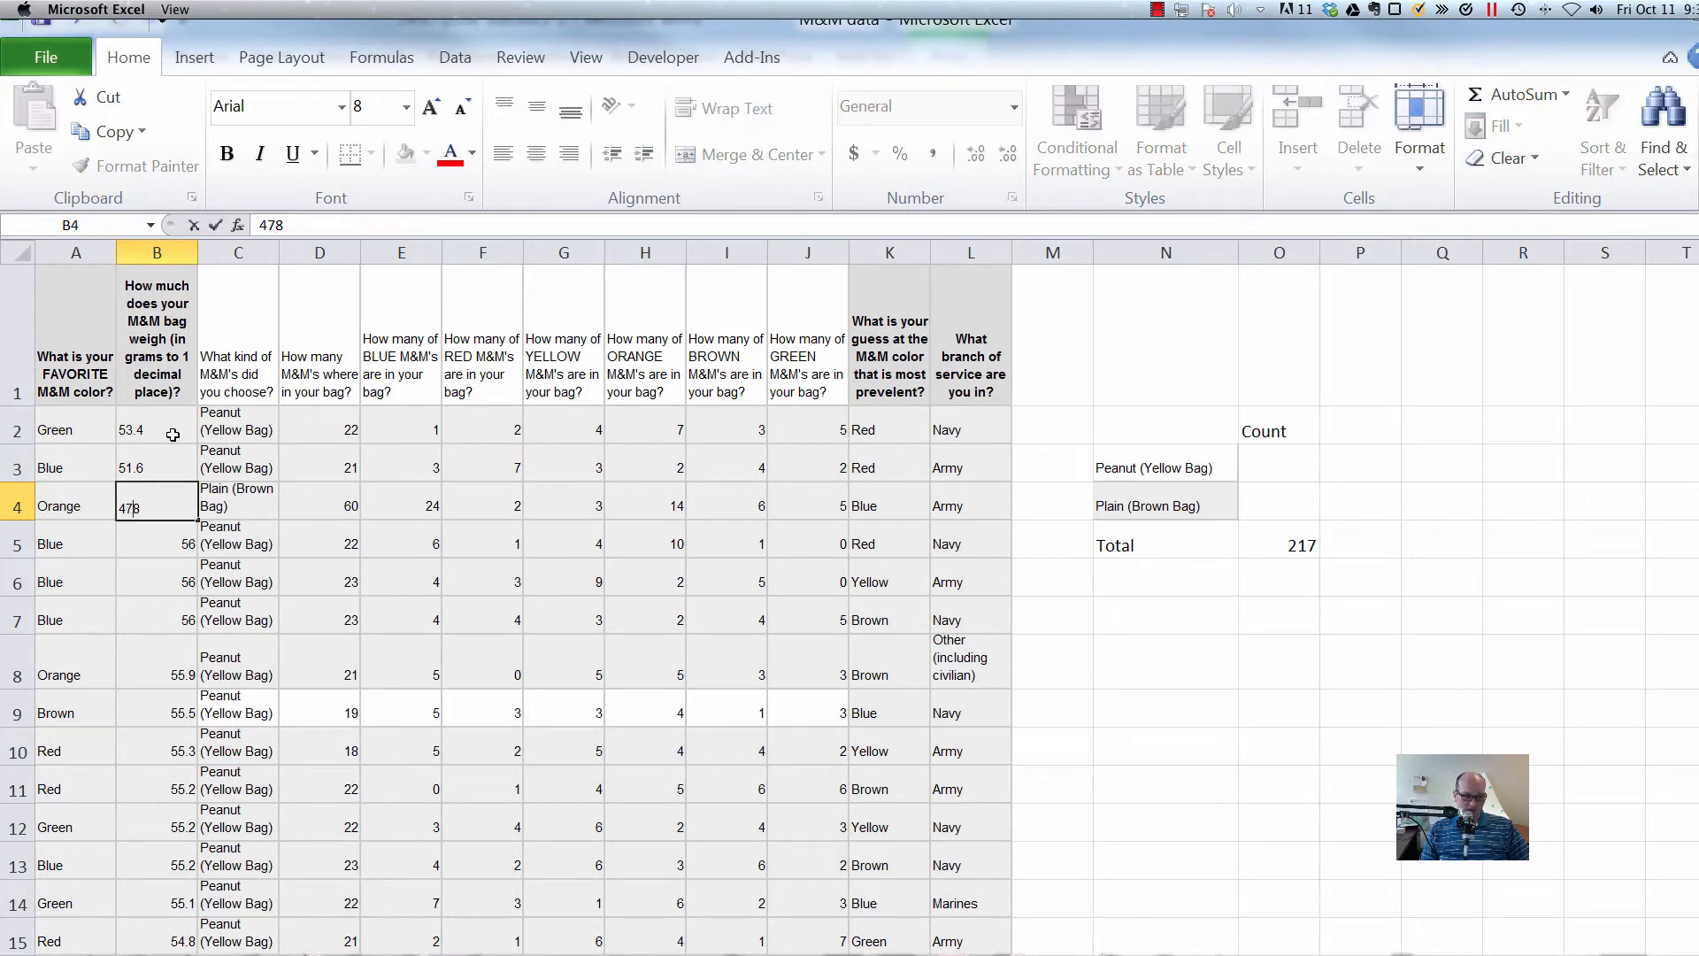
pyautogui.write('.')
pyautogui.press('Return')
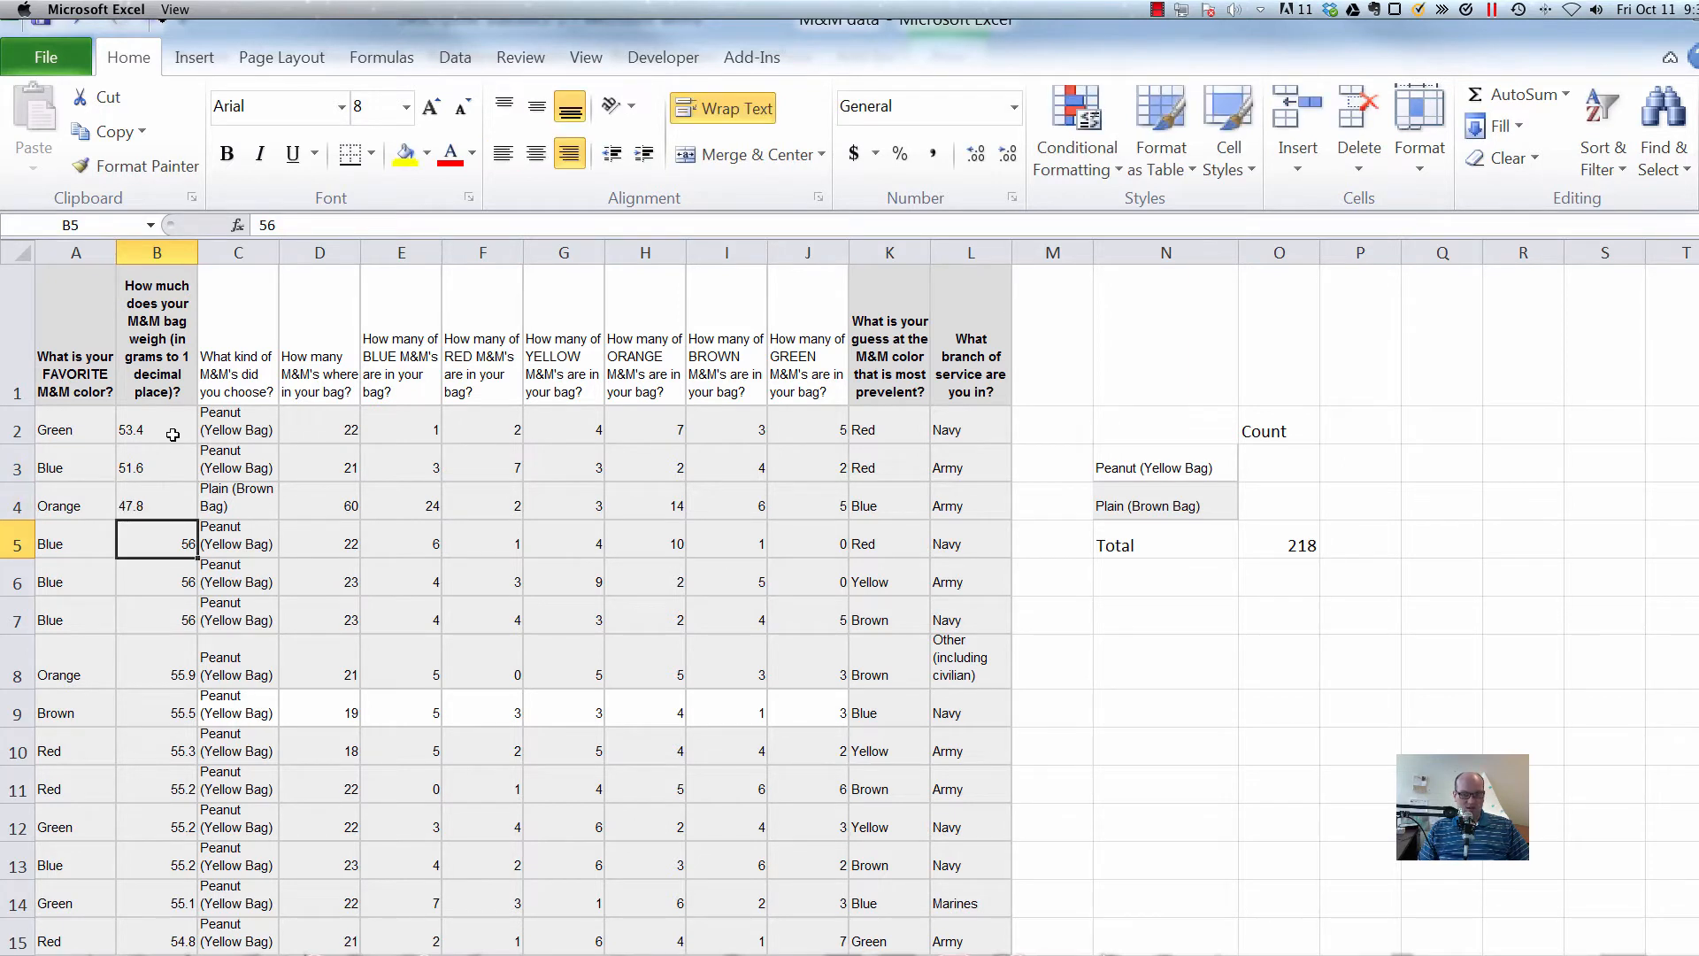
pyautogui.click(1282, 554)
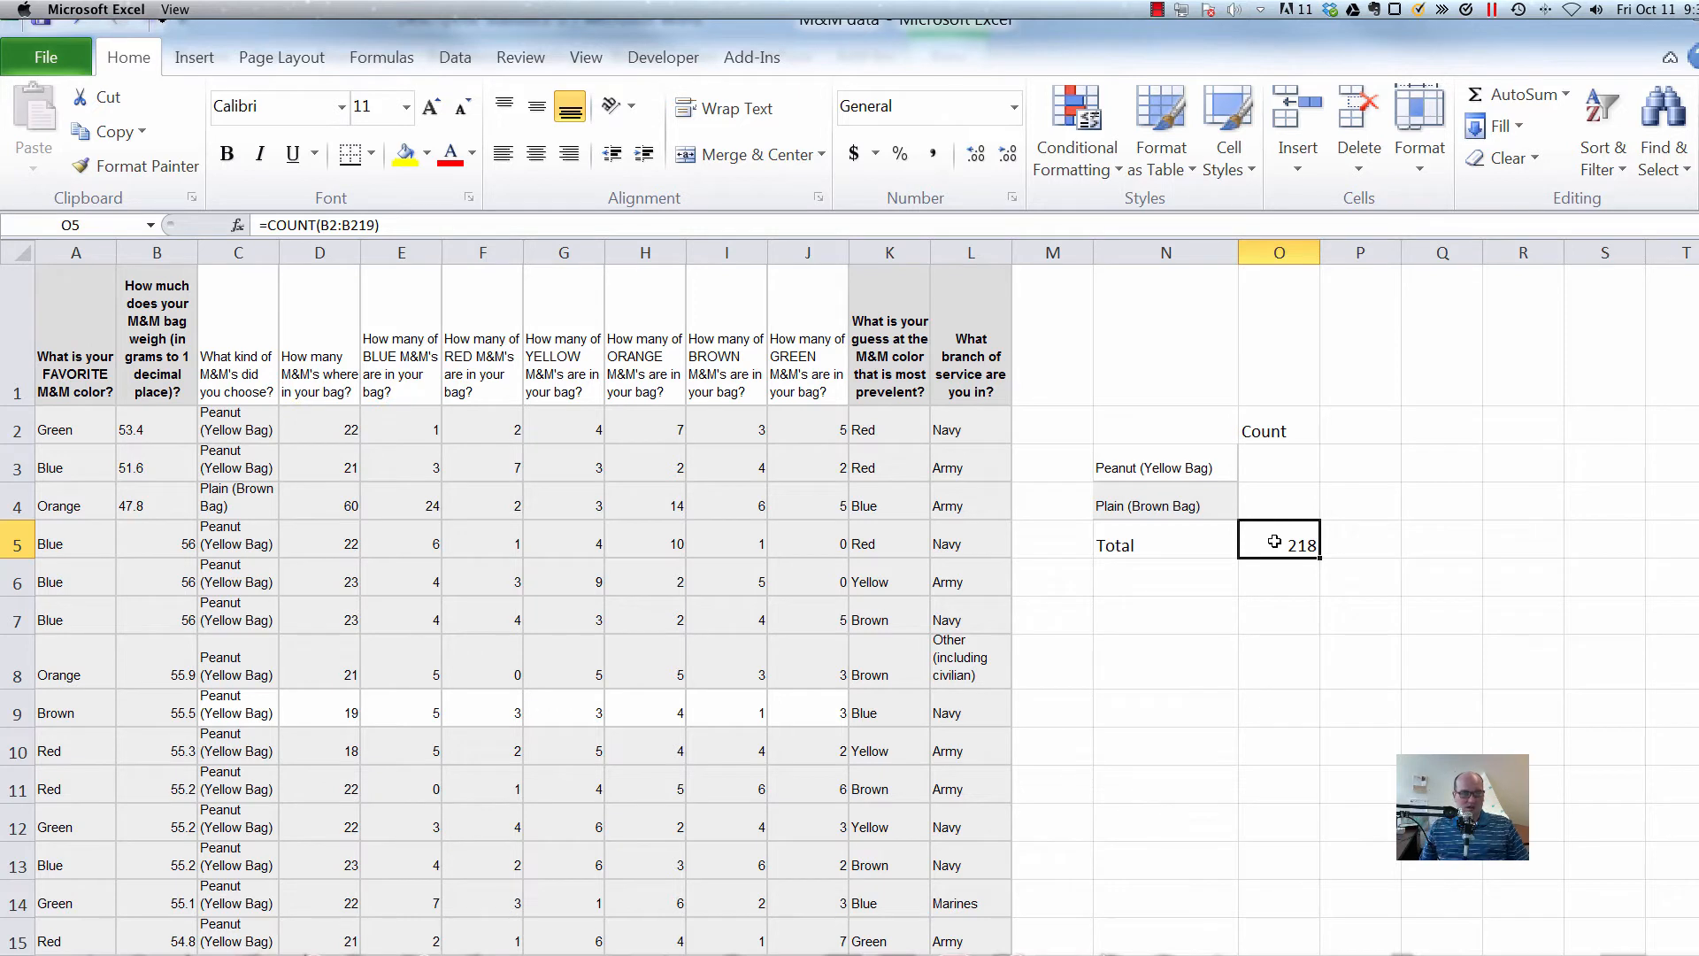
pyautogui.click(128, 335)
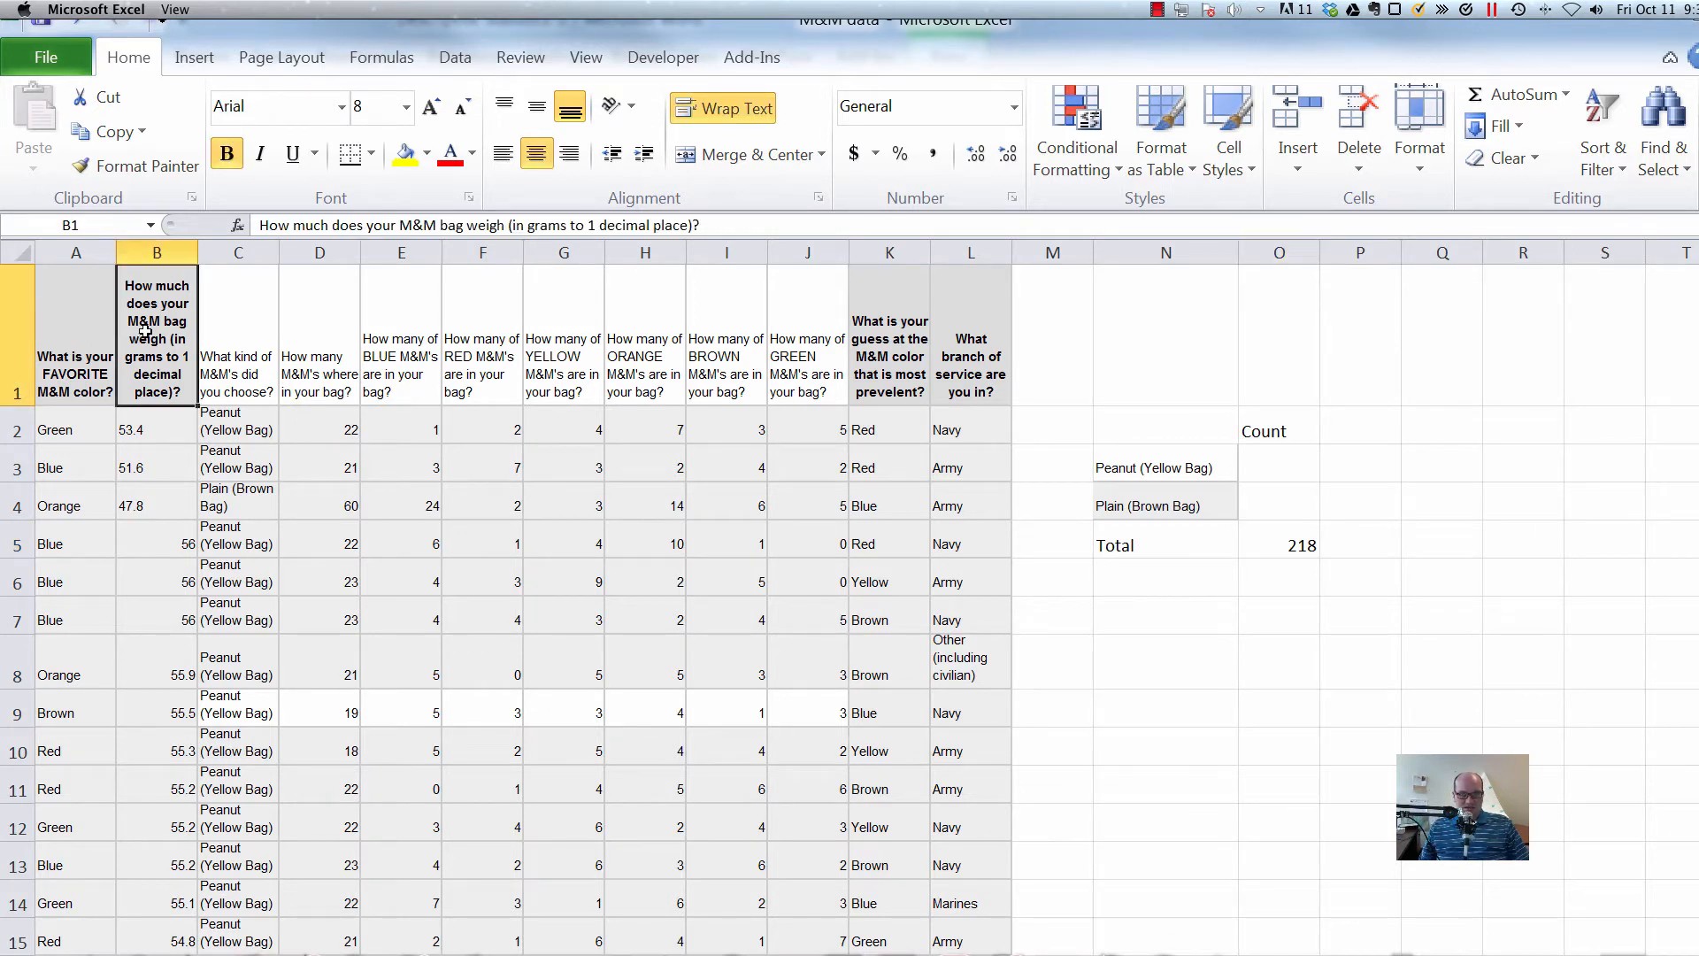
pyautogui.click(1603, 146)
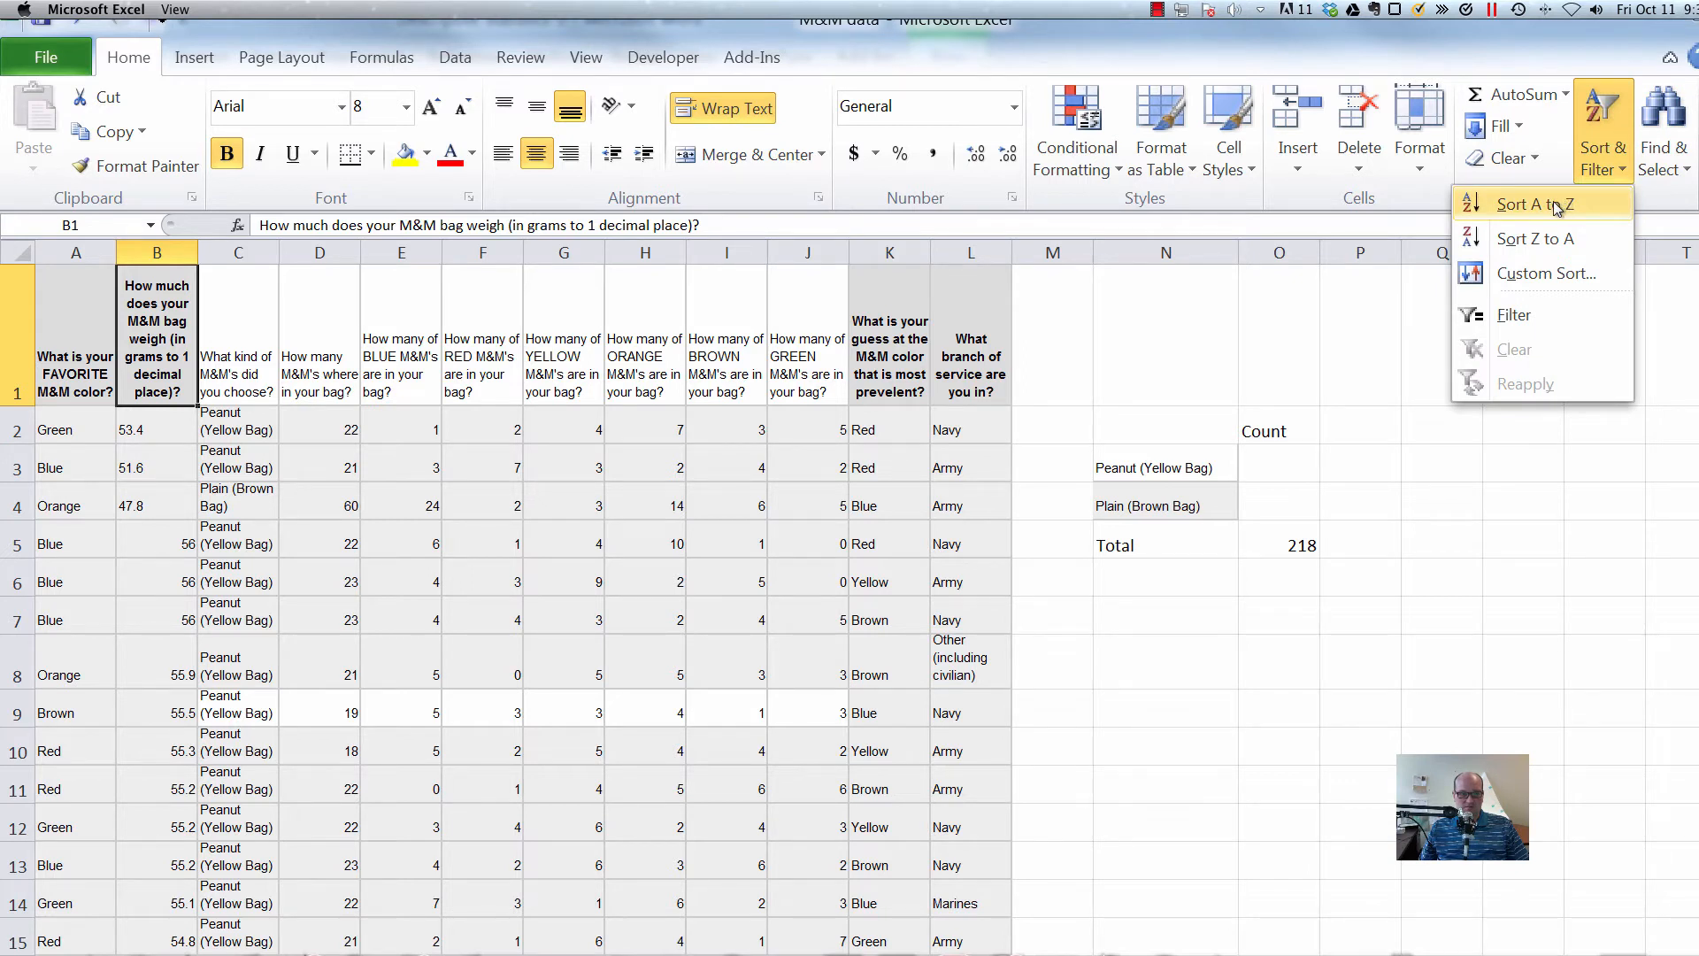
# Enter a COUNTIF formula in O3 that counts the Peanut (Yellow Bag) label from N3 in C2:C219.
pyautogui.click(1275, 464)
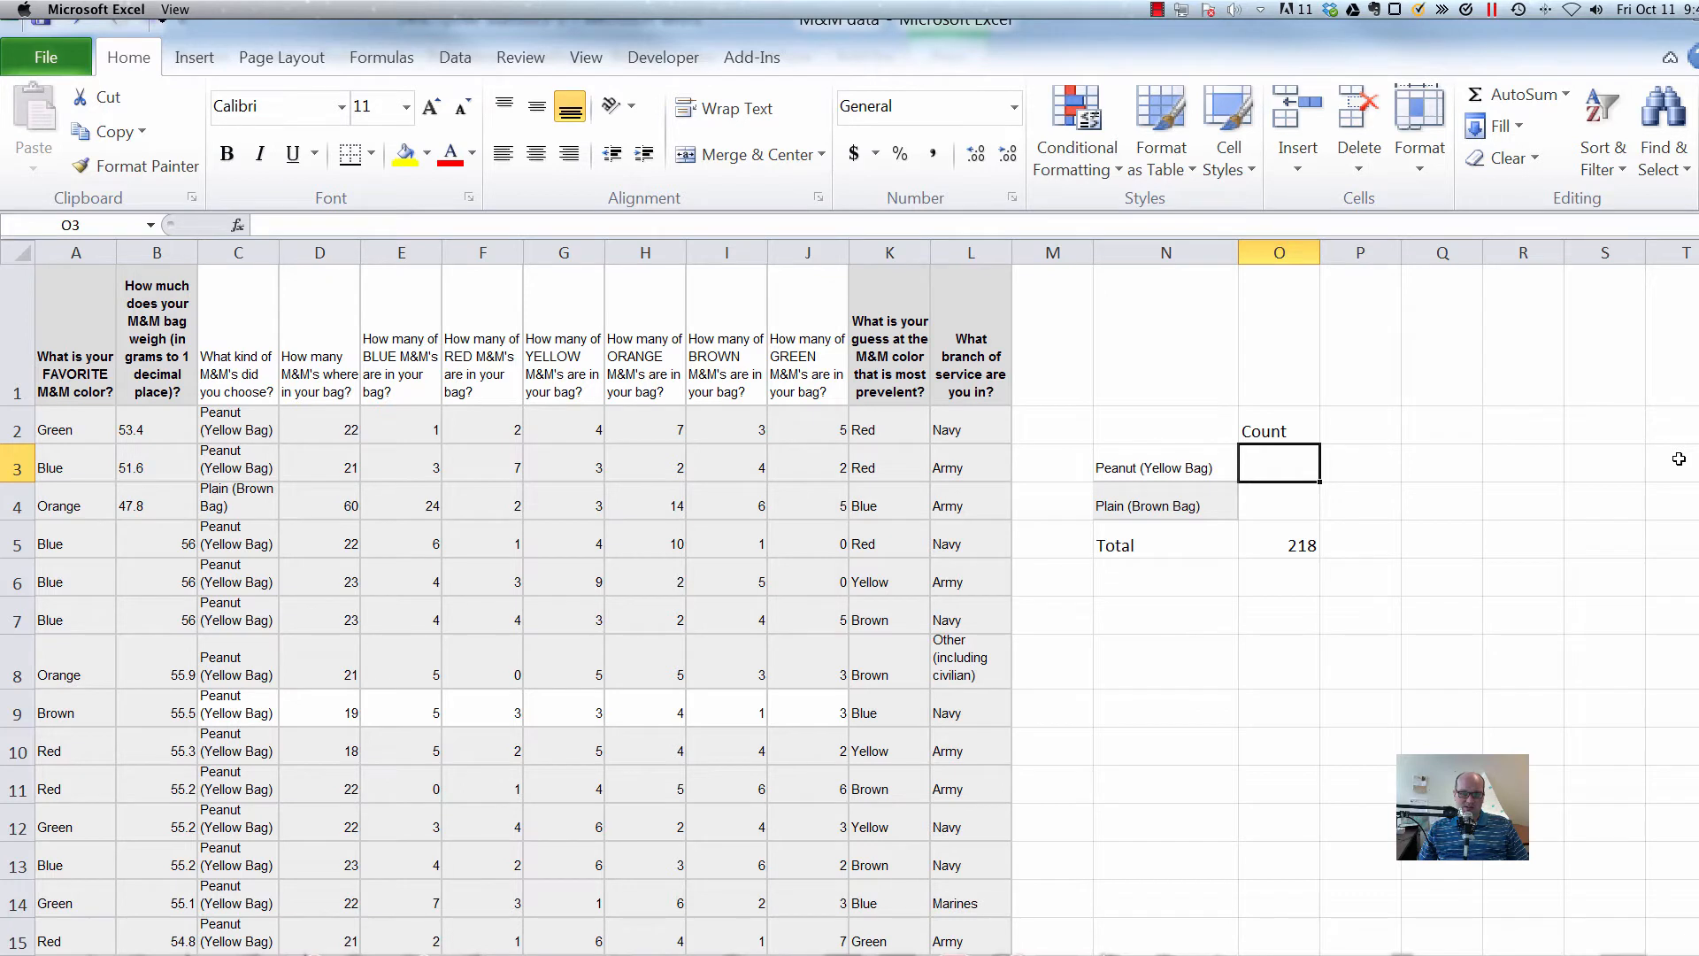
pyautogui.press('Down')
pyautogui.press('Up')
pyautogui.press('Up')
pyautogui.press('Down')
pyautogui.press('Down')
pyautogui.press('Up')
pyautogui.write('=')
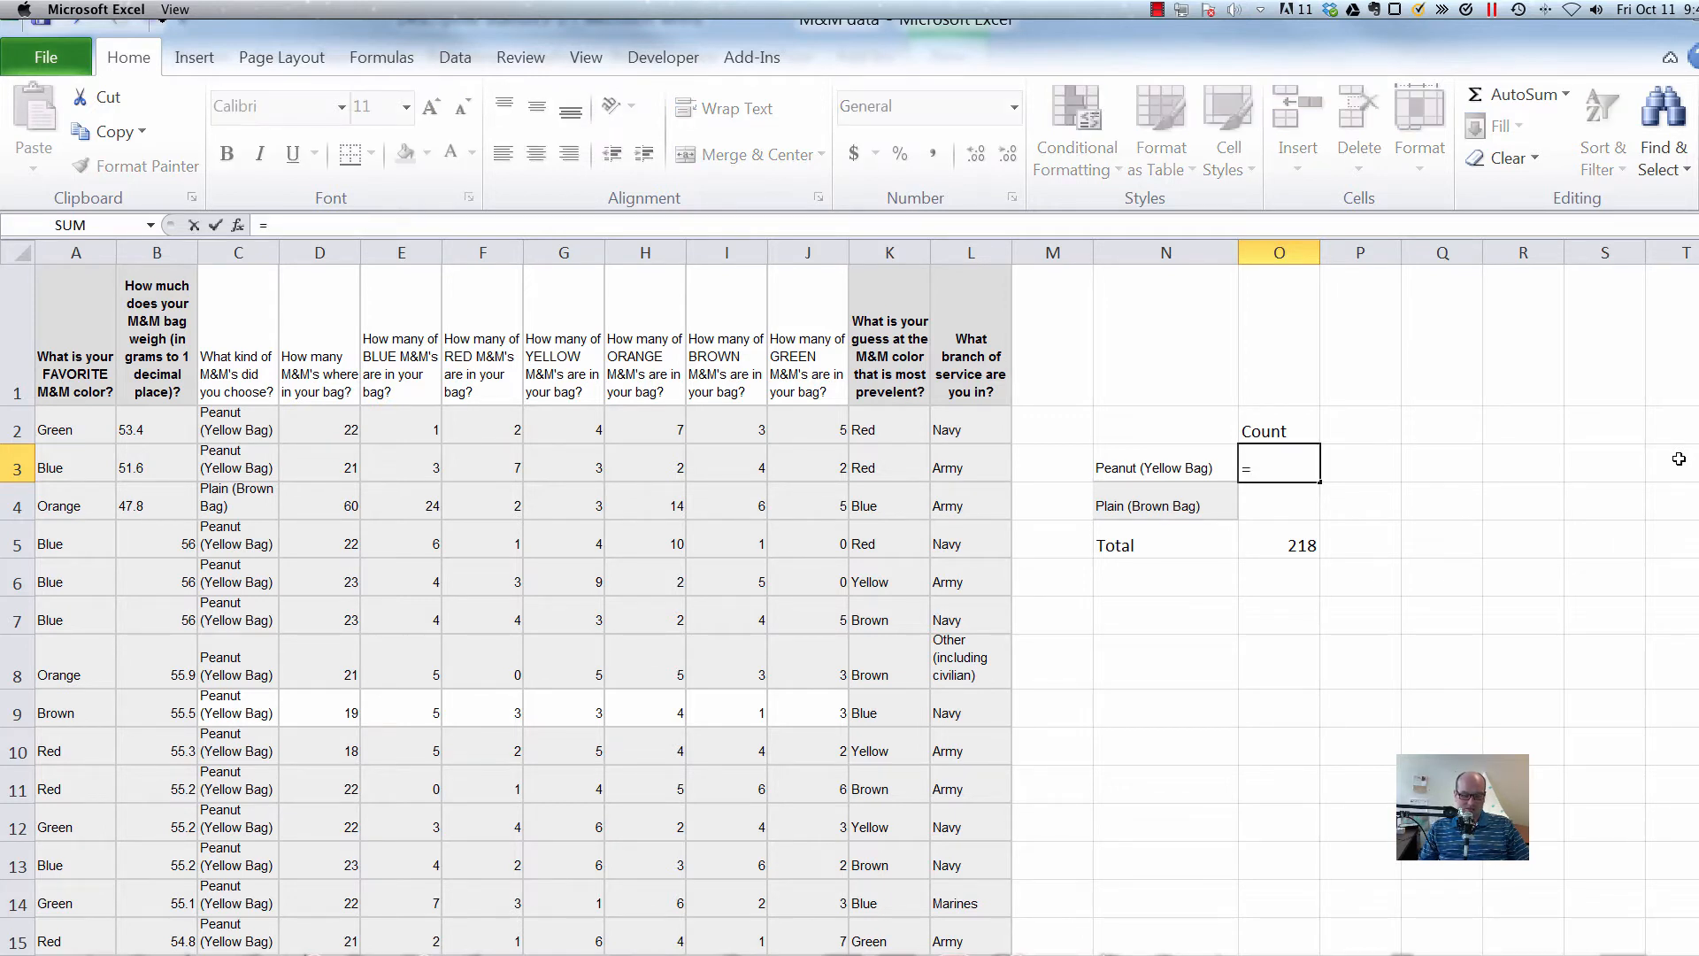
pyautogui.write('countif')
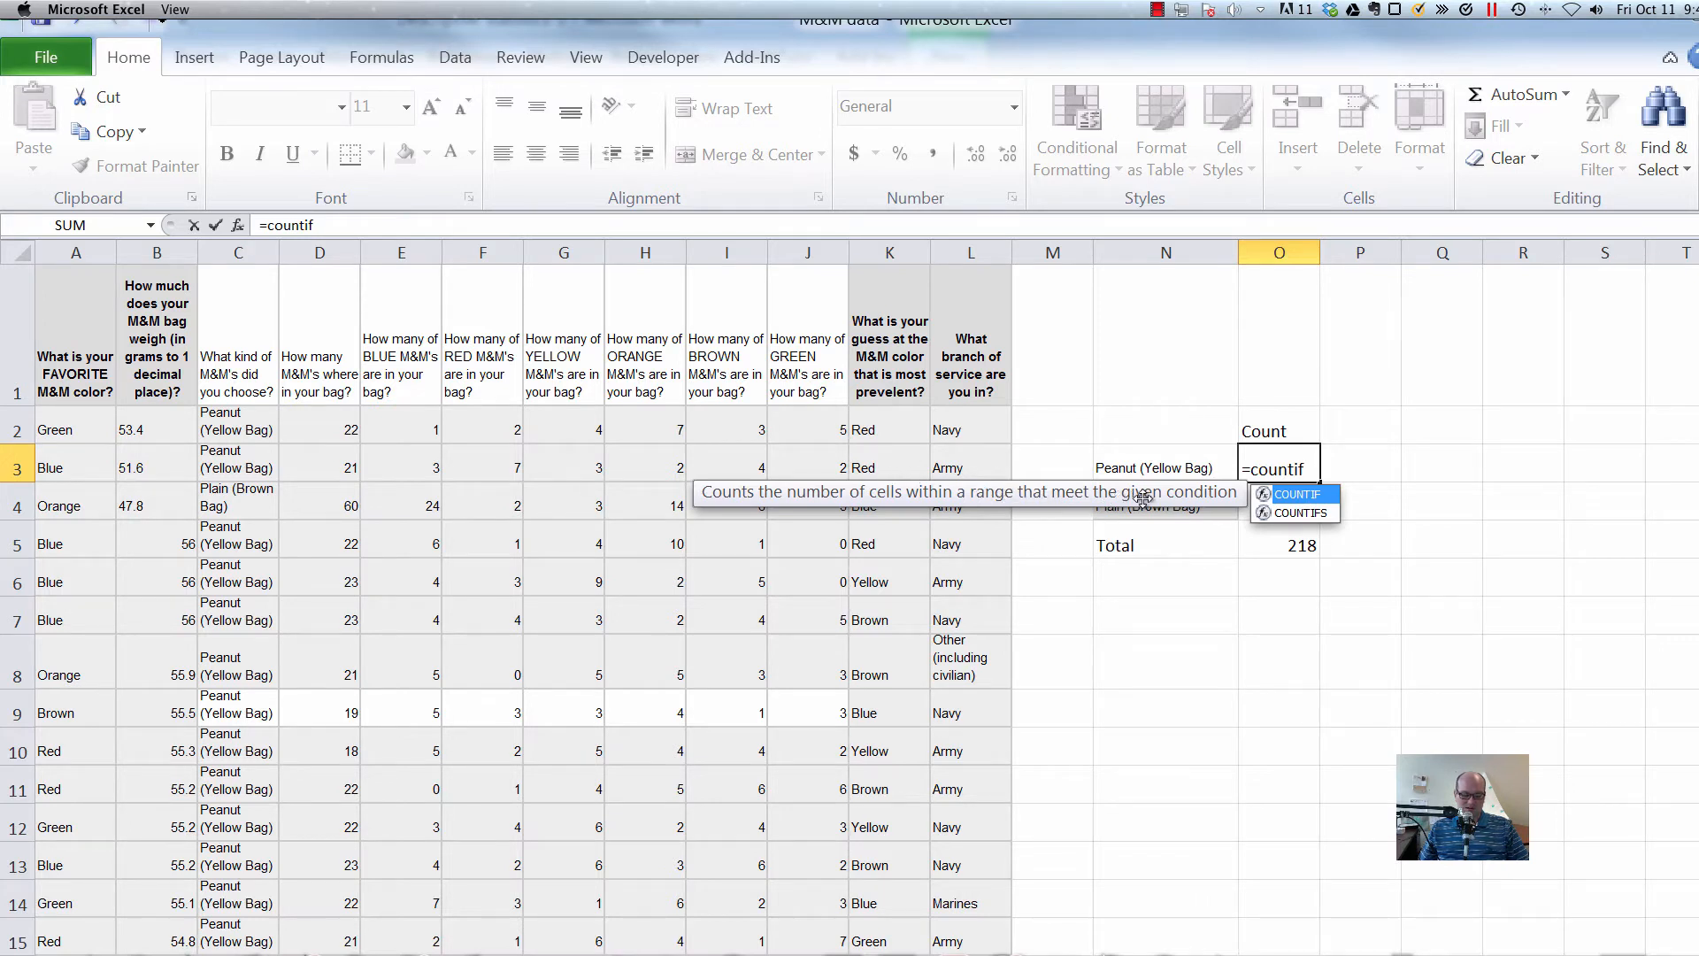
pyautogui.write('(')
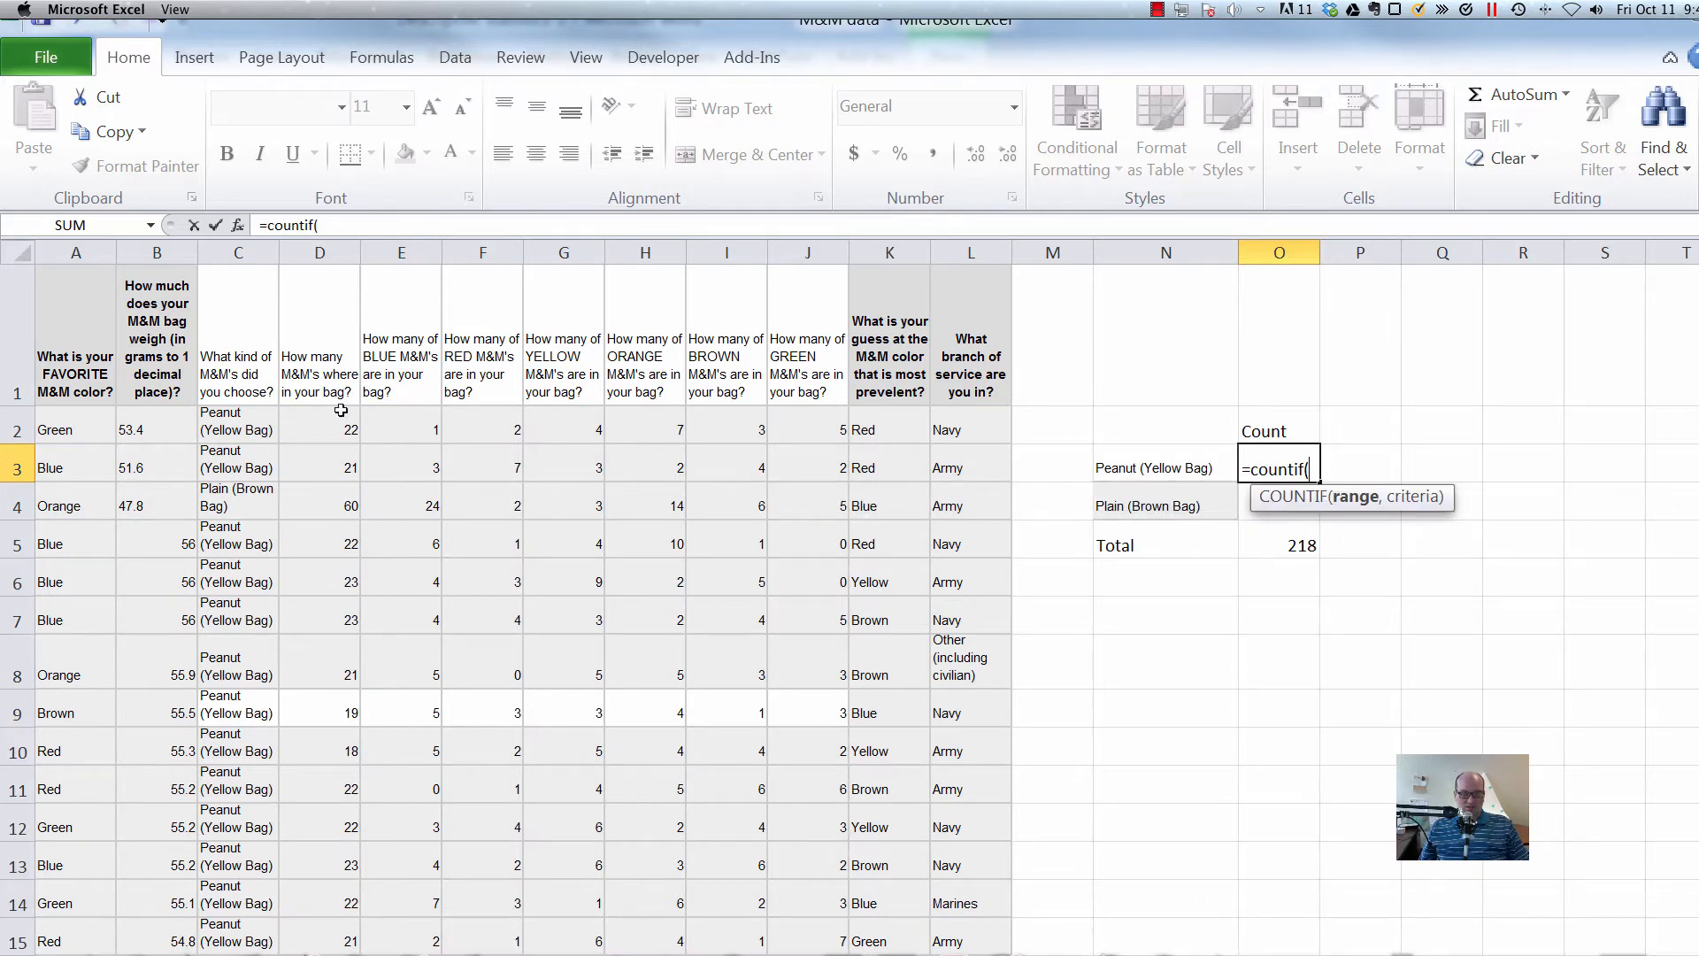
pyautogui.click(229, 428)
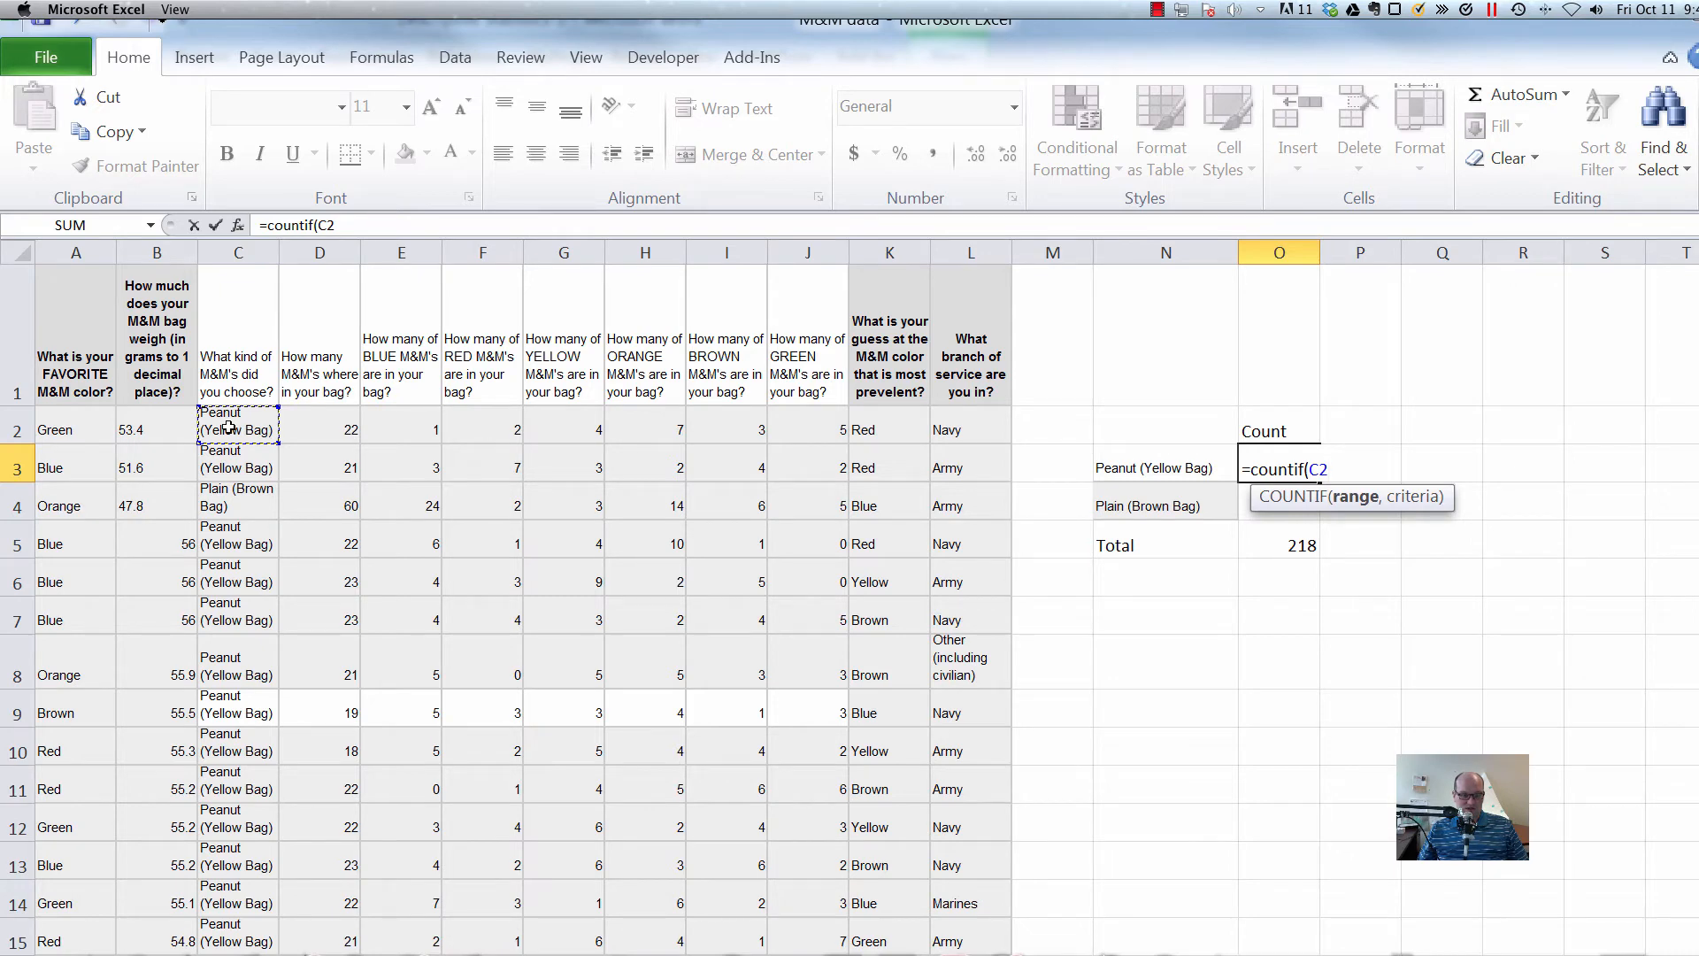
pyautogui.hotkey('ctrl', 'shift', 'Down')
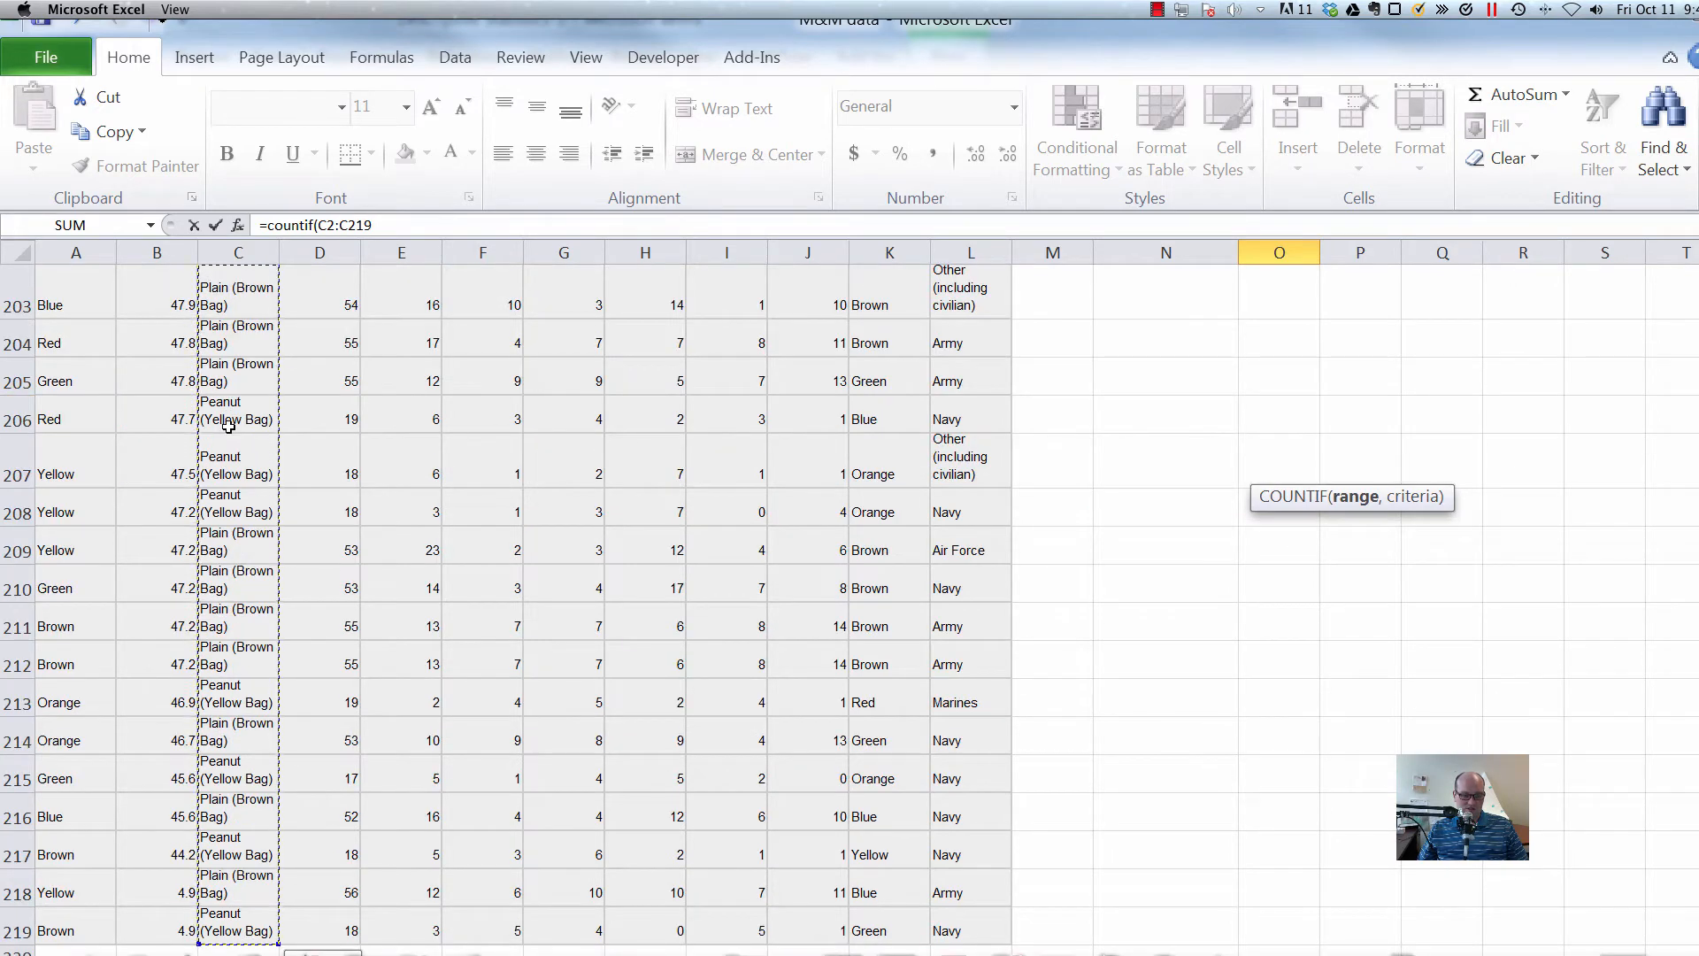
pyautogui.write(',')
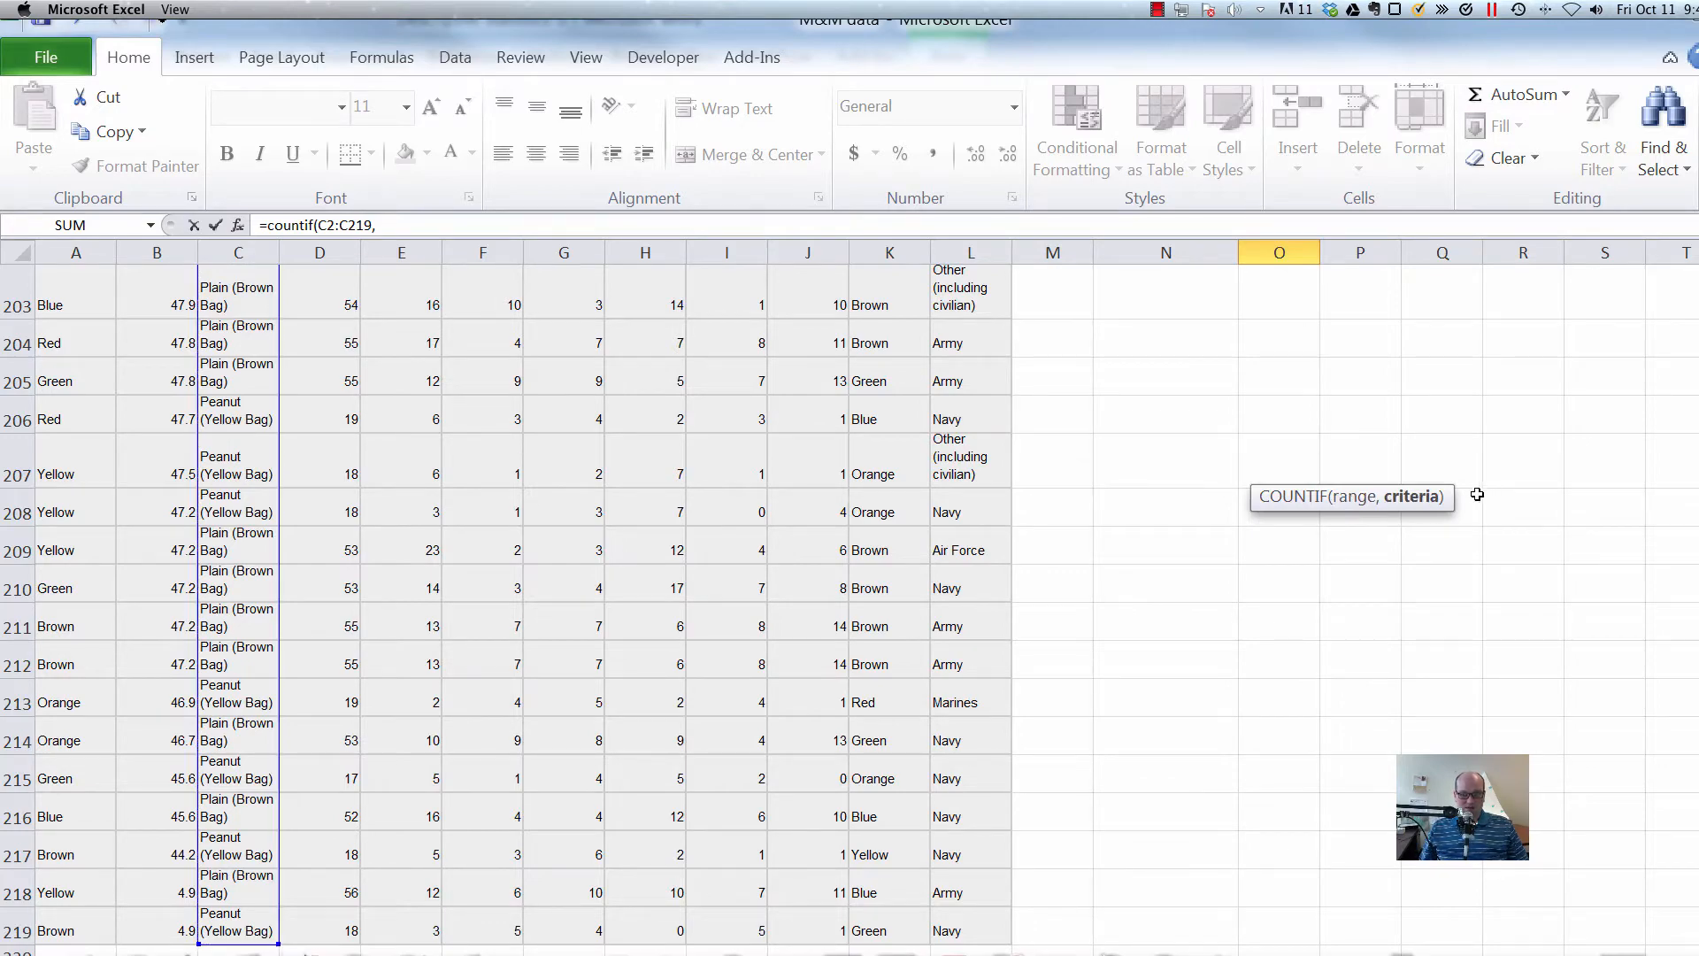
pyautogui.scroll(20, 1403, 505)
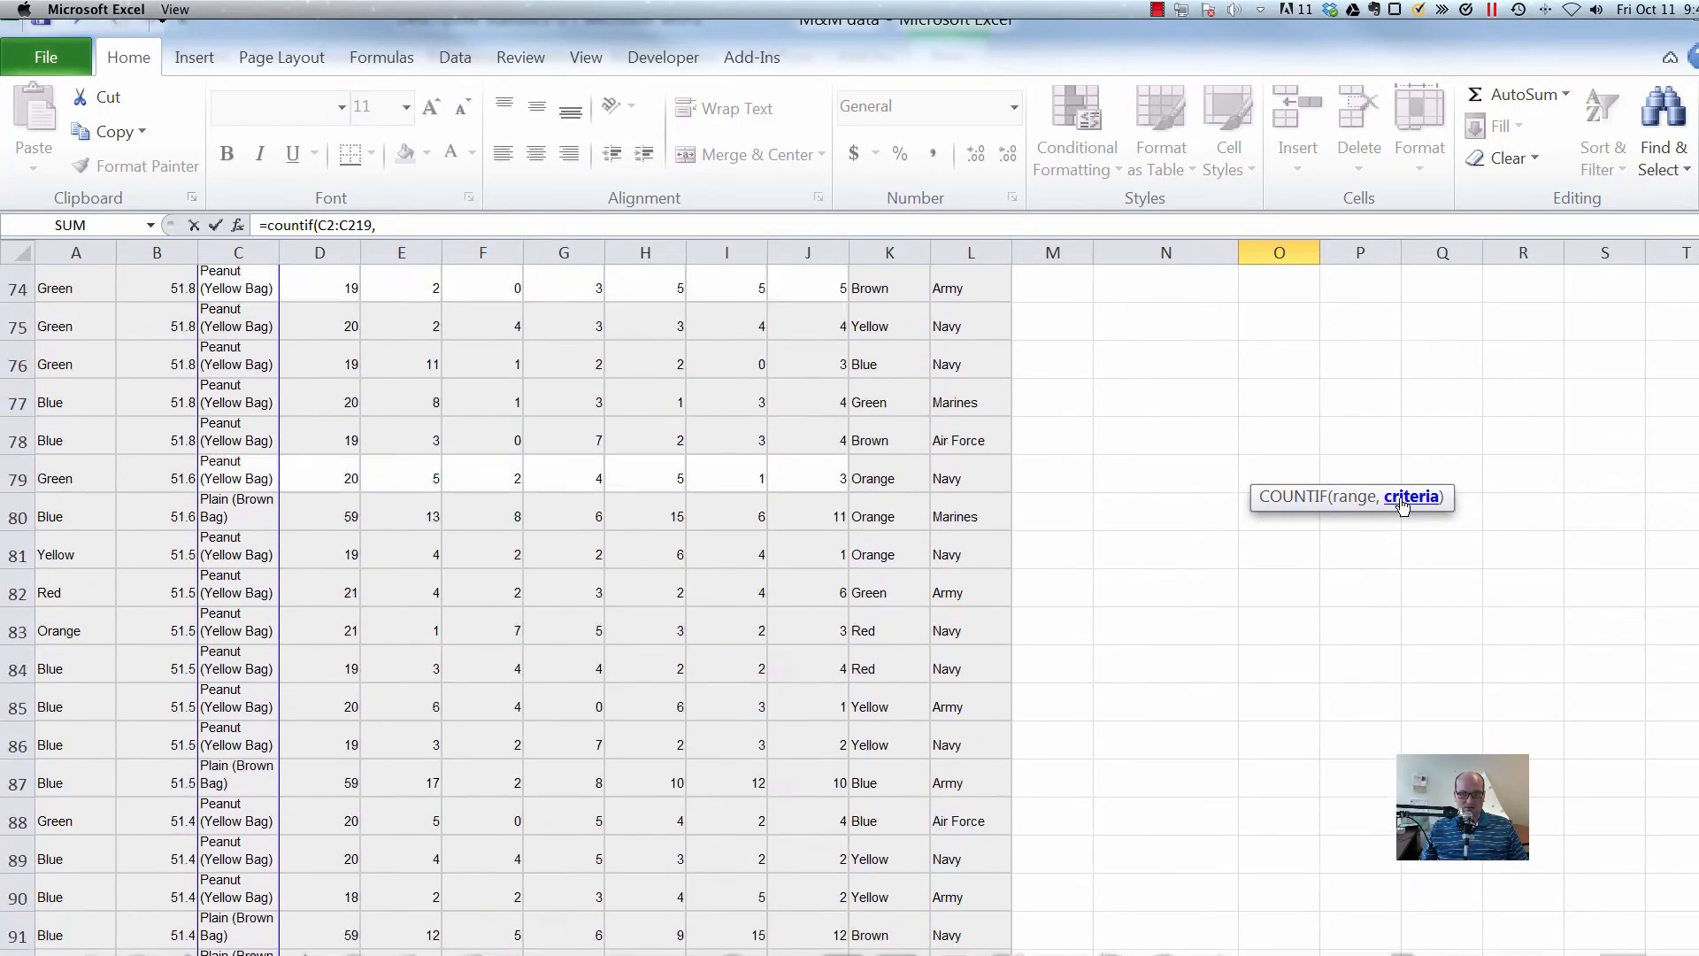
pyautogui.scroll(10, 1403, 505)
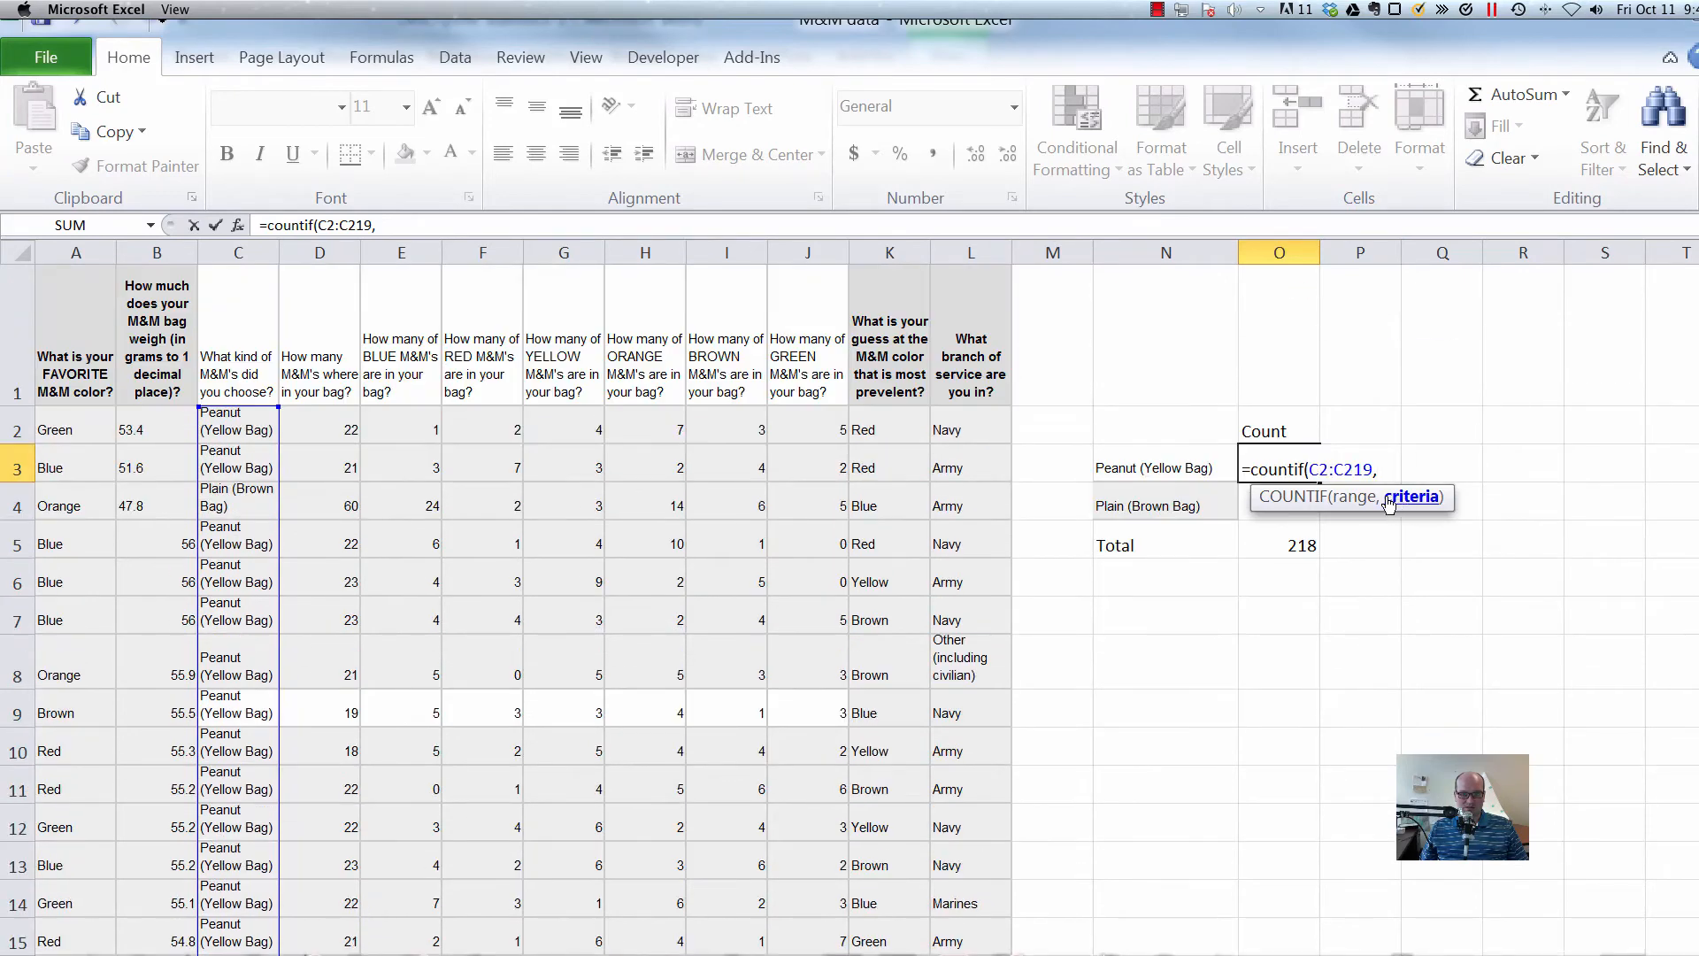
pyautogui.click(1140, 471)
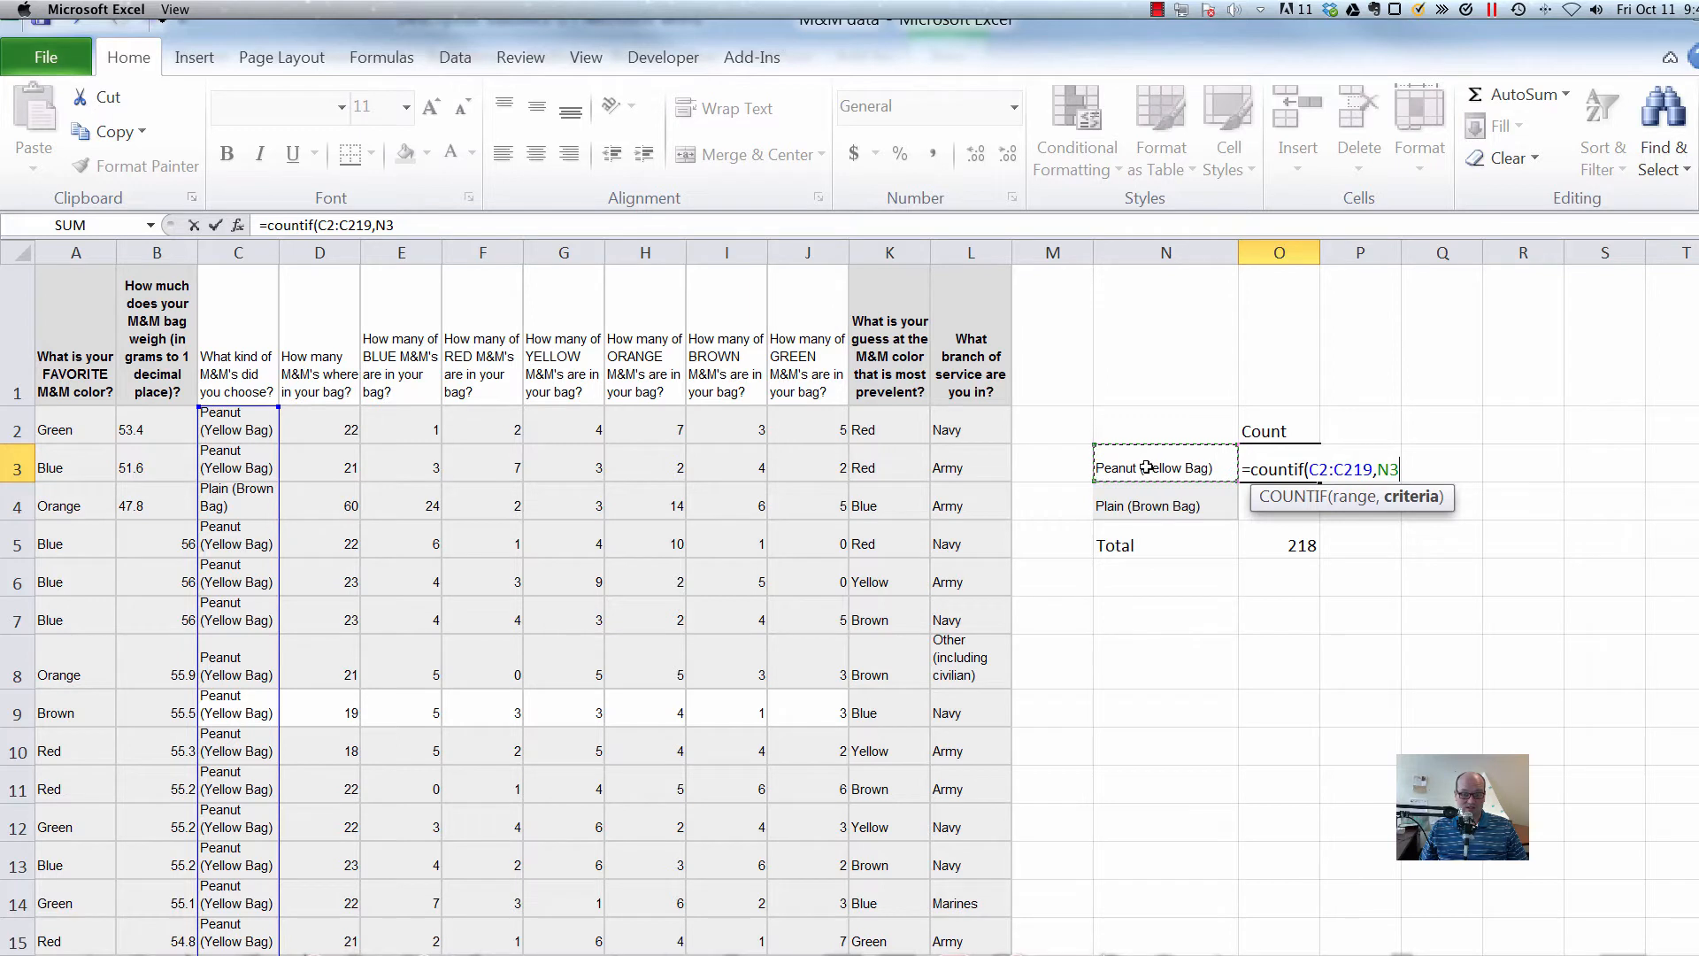
pyautogui.write(')')
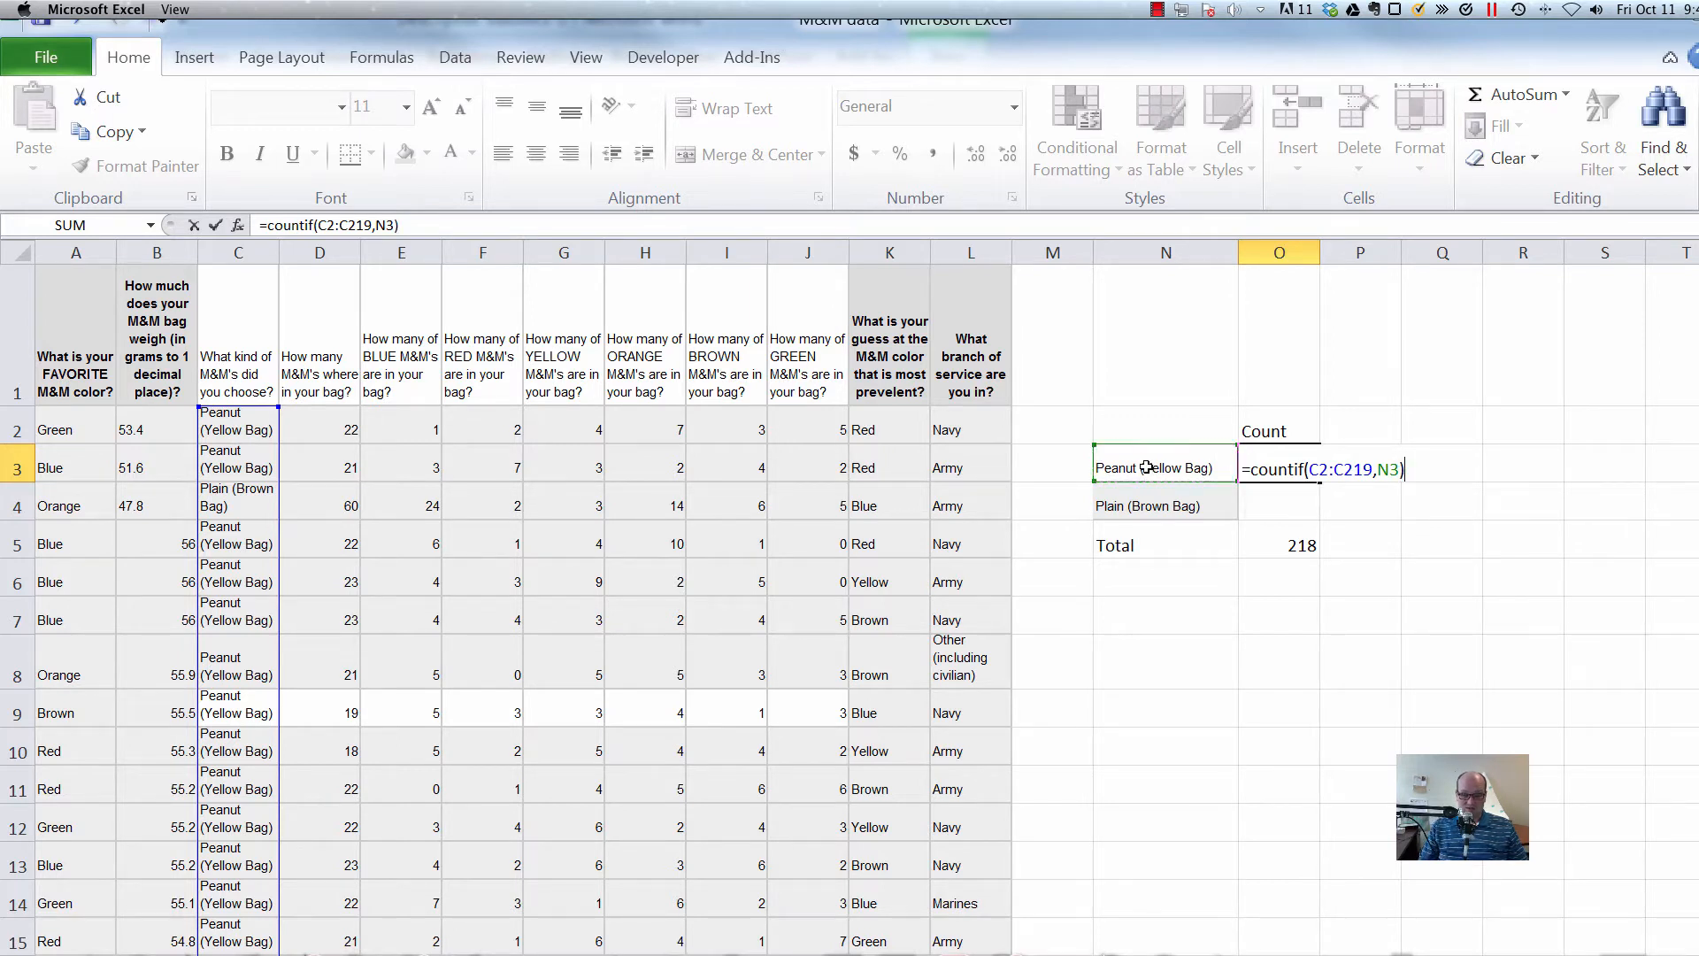
pyautogui.press('Return')
# Make the range in O3's COUNTIF formula absolute as $C$2:$C$219, keeping N3 relative and O3 selected.
pyautogui.press('Up')
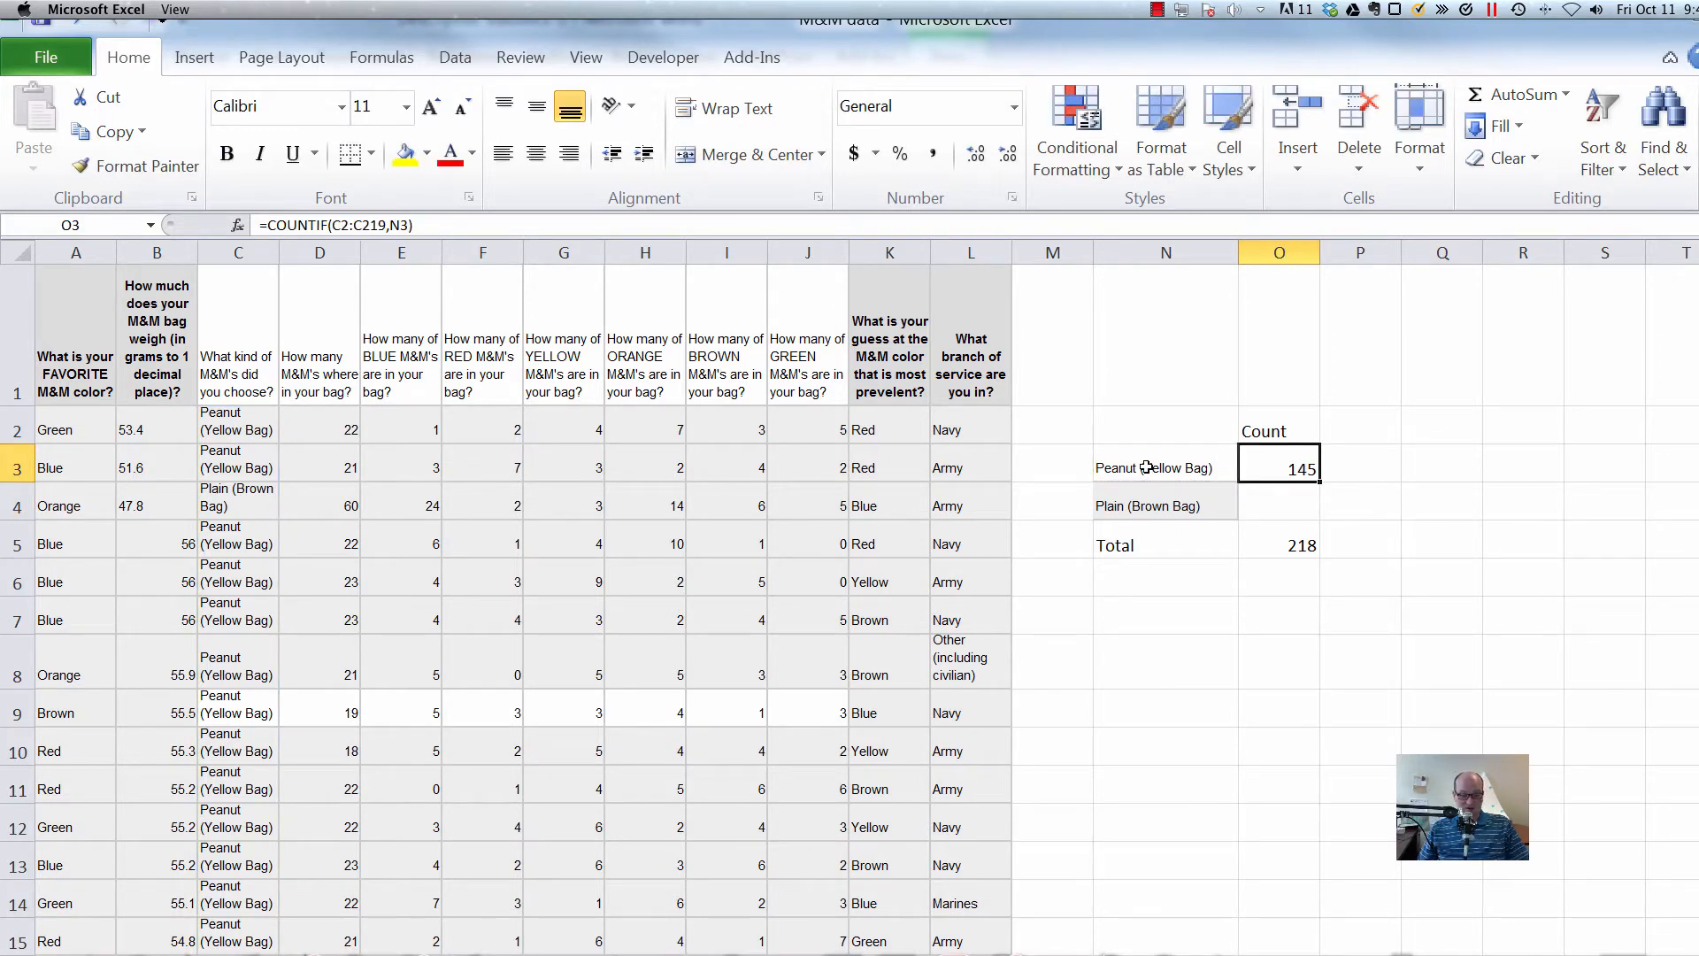
pyautogui.press('F2')
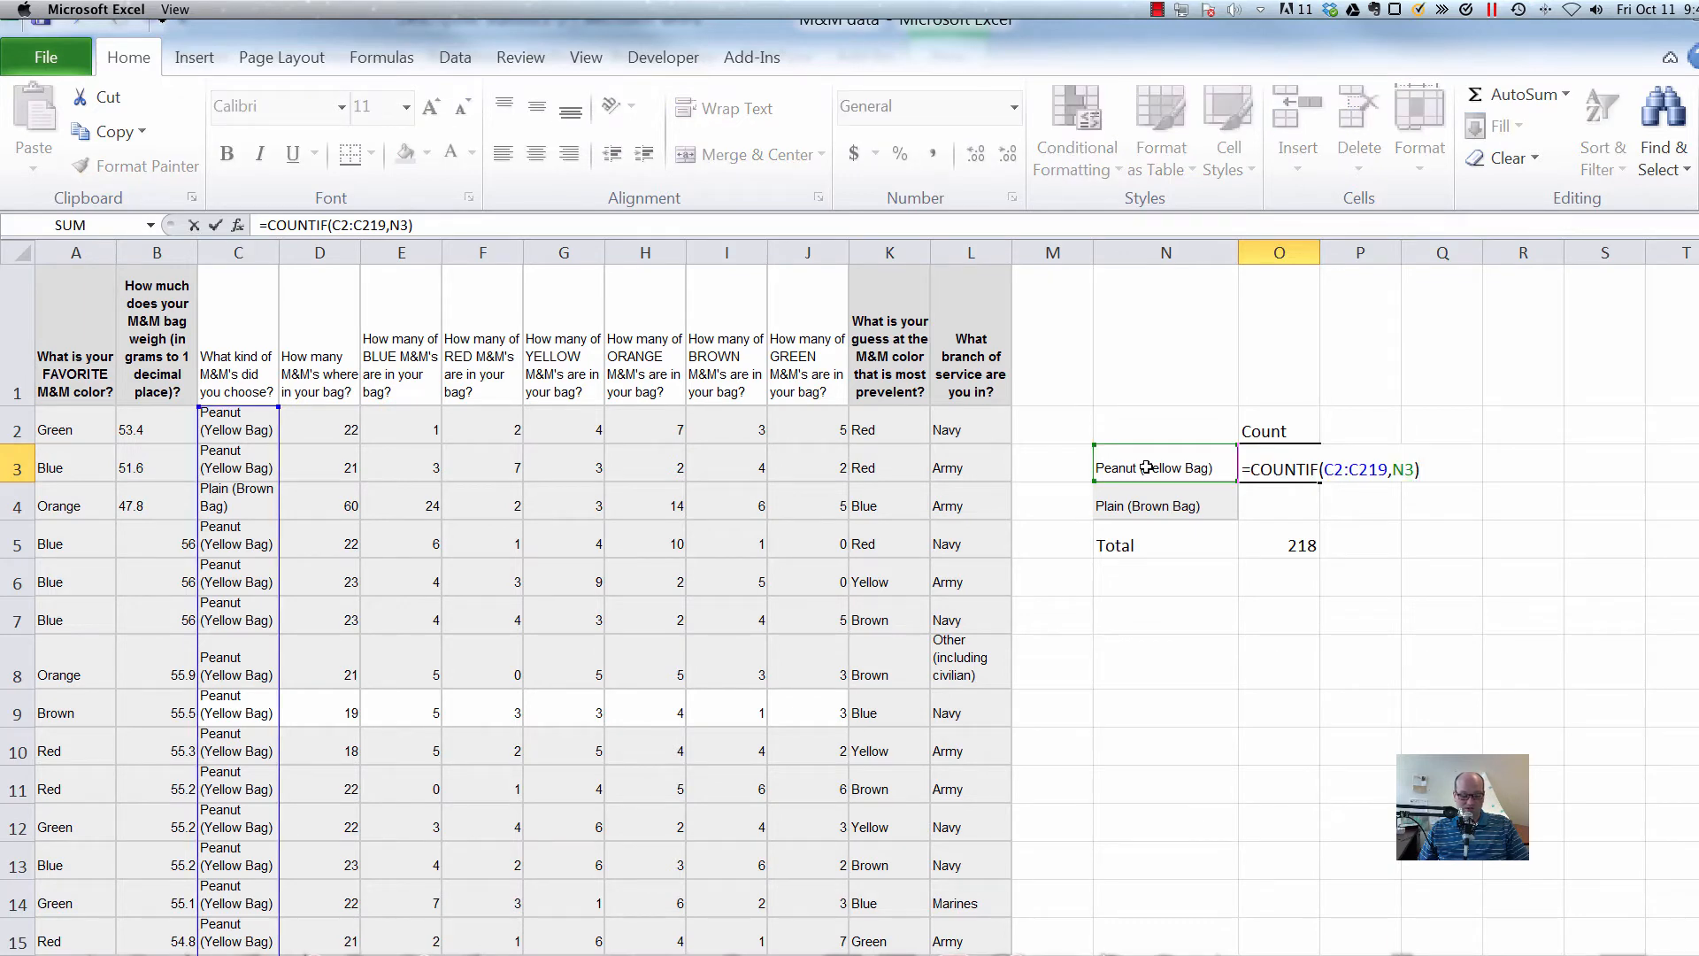
pyautogui.press('Left')
pyautogui.press('Left')
pyautogui.press('Left')
pyautogui.press('Left')
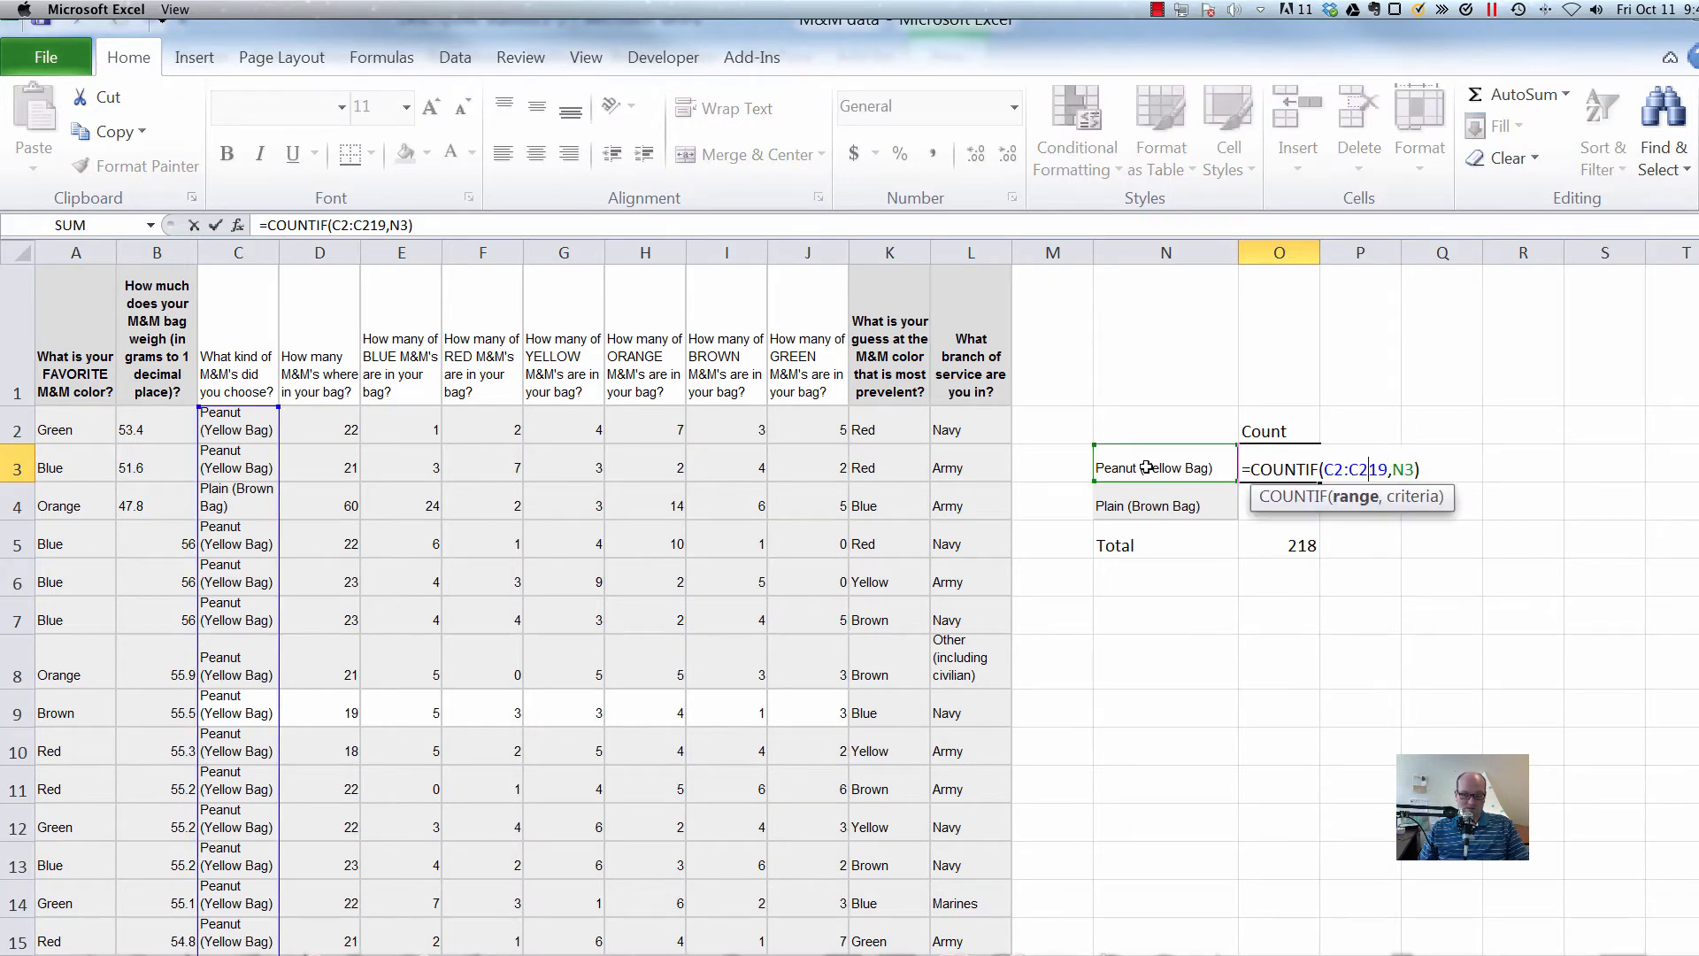
pyautogui.press('Left')
pyautogui.press('Left')
pyautogui.press('Left')
pyautogui.press('F4')
pyautogui.press('F4')
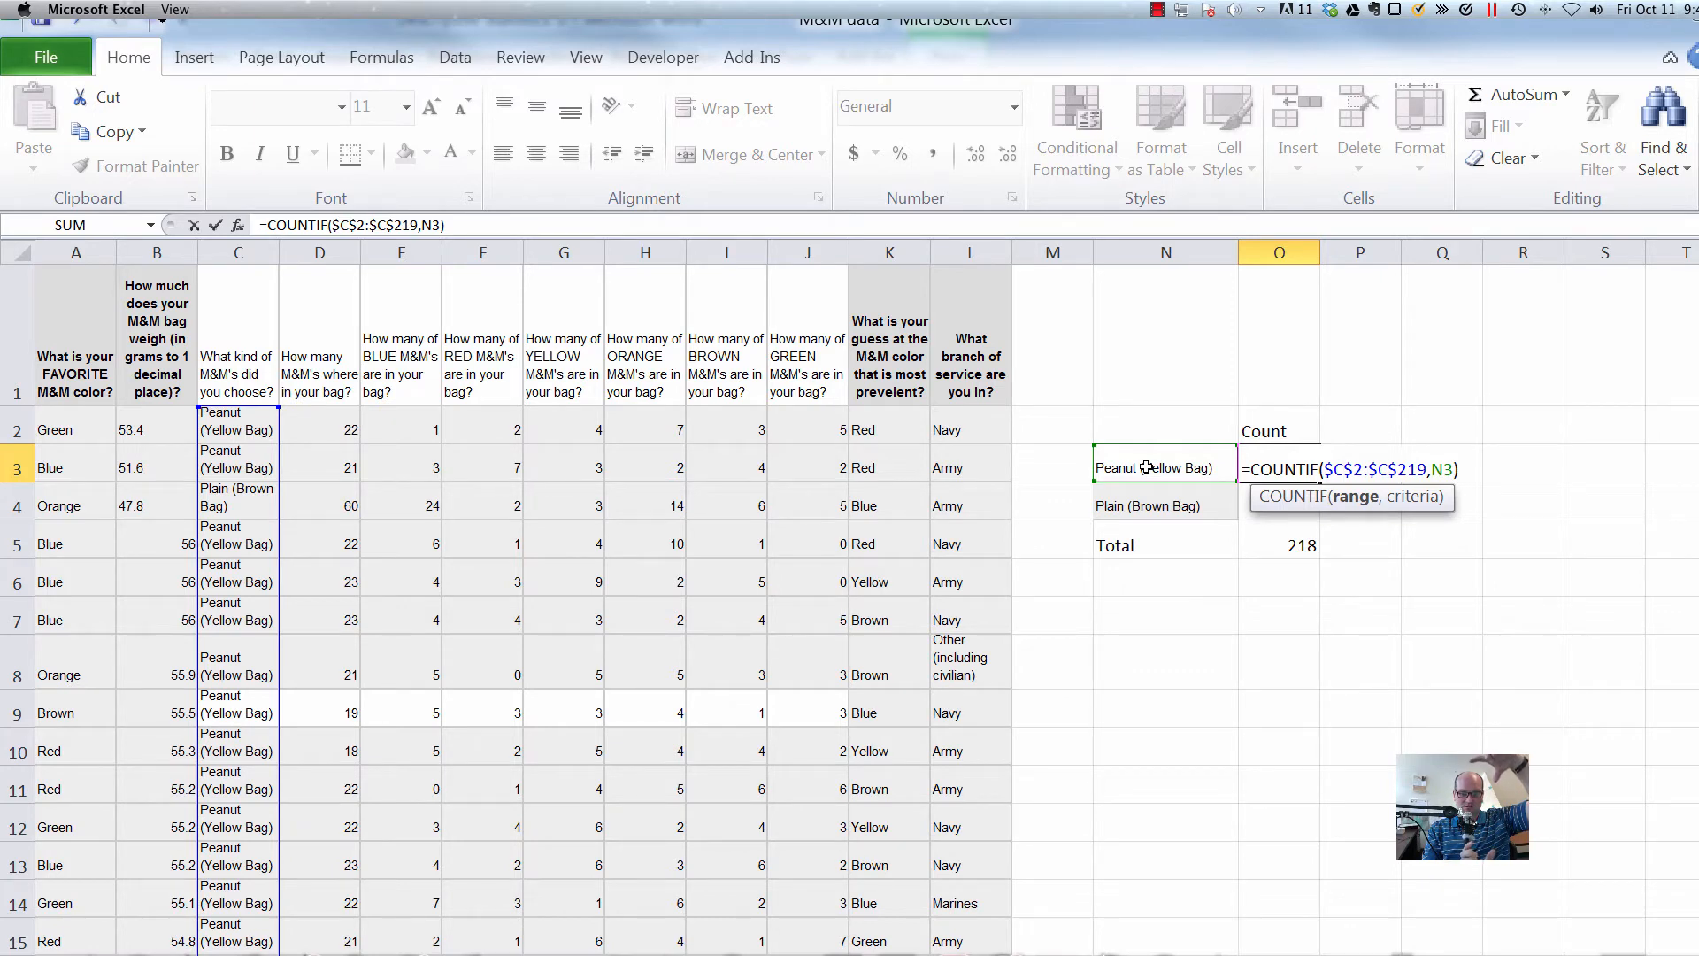
pyautogui.hotkey('ctrl', 'Return')
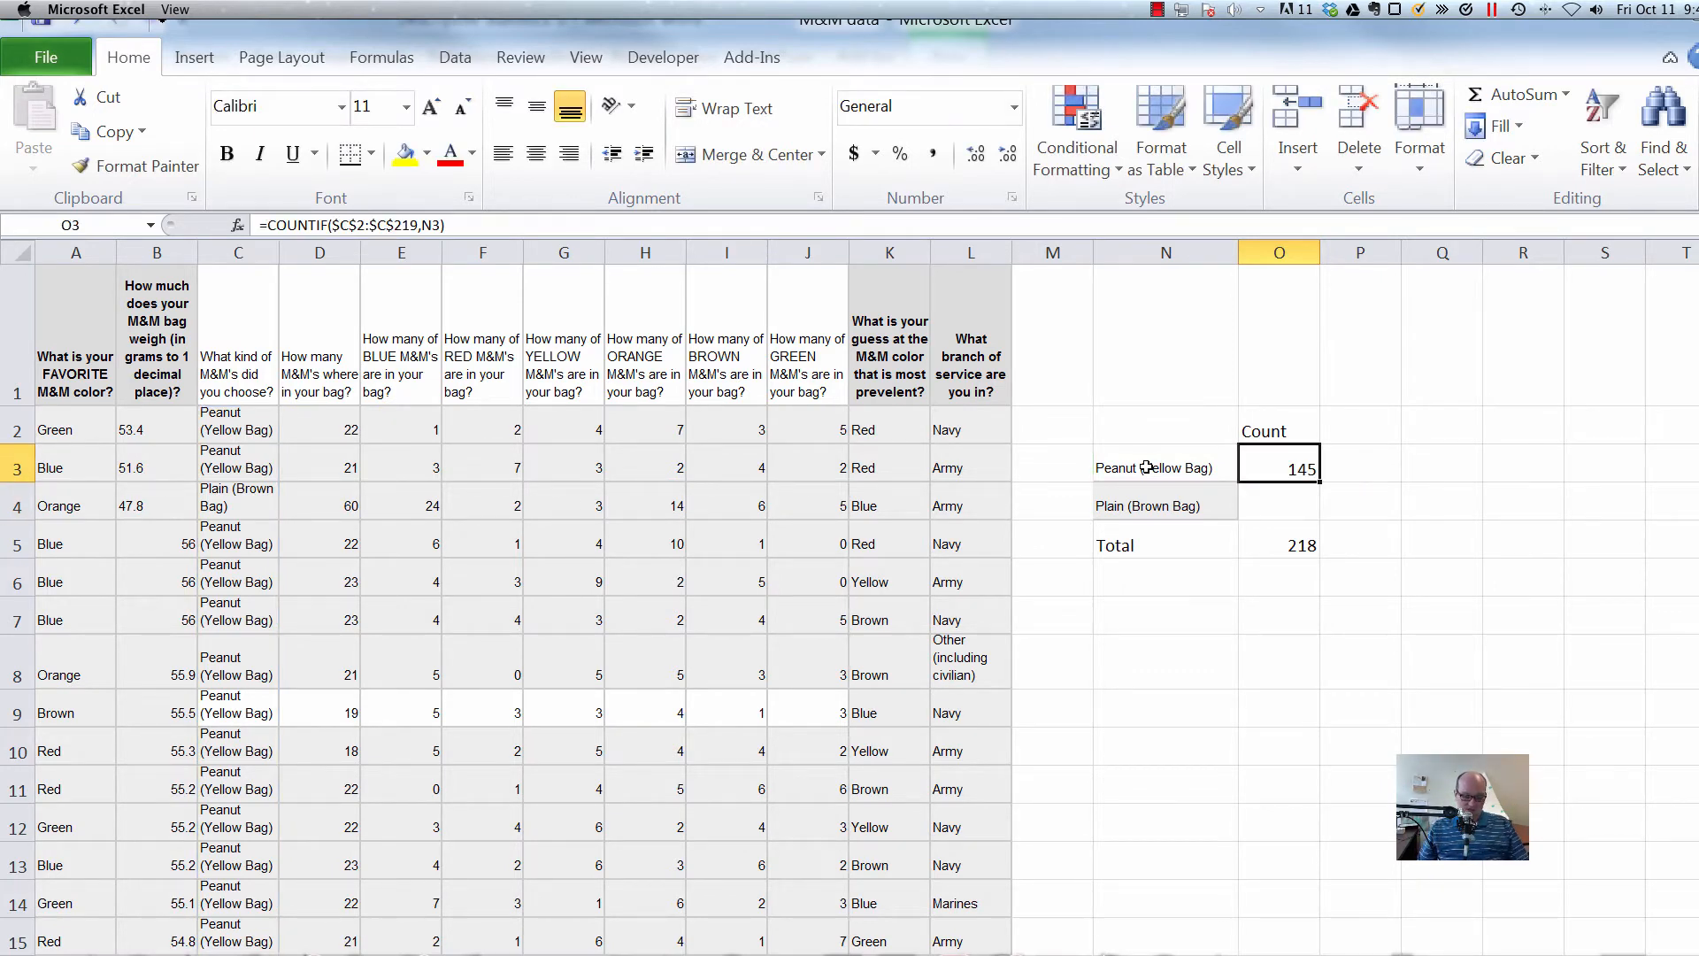
# Copy the COUNTIF formula from O3 to O4 for the Plain (Brown Bag) count and check its references.
pyautogui.hotkey('ctrl', 'c')
pyautogui.press('Down')
pyautogui.hotkey('ctrl', 'v')
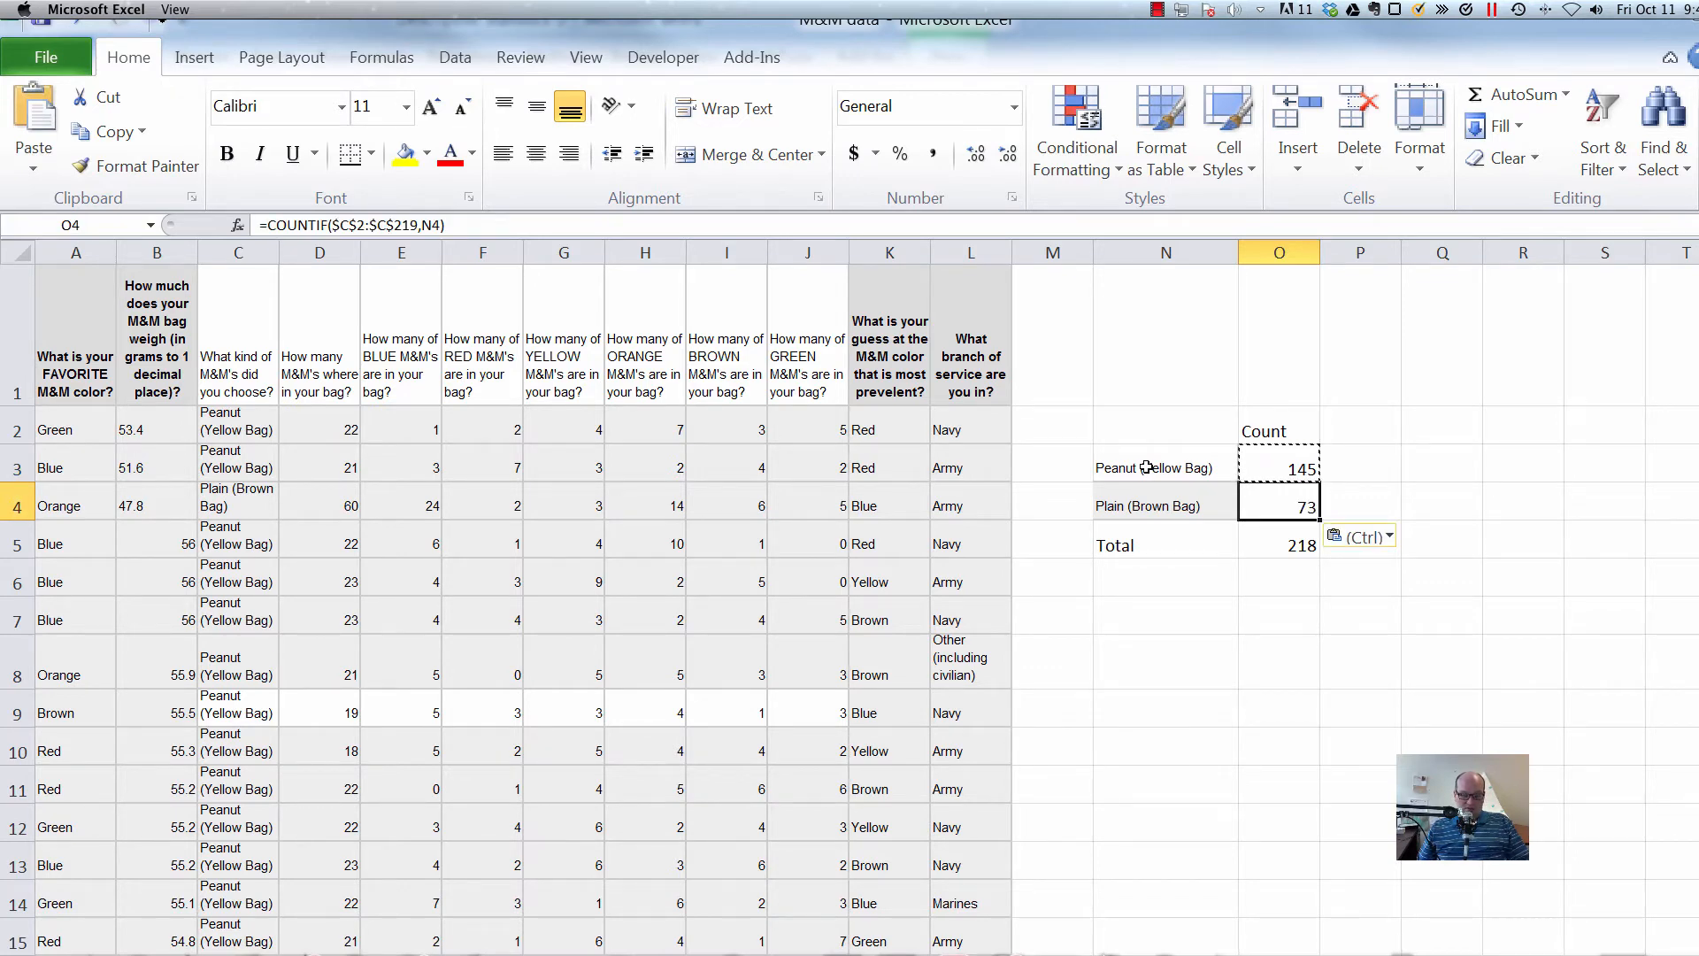
pyautogui.press('F2')
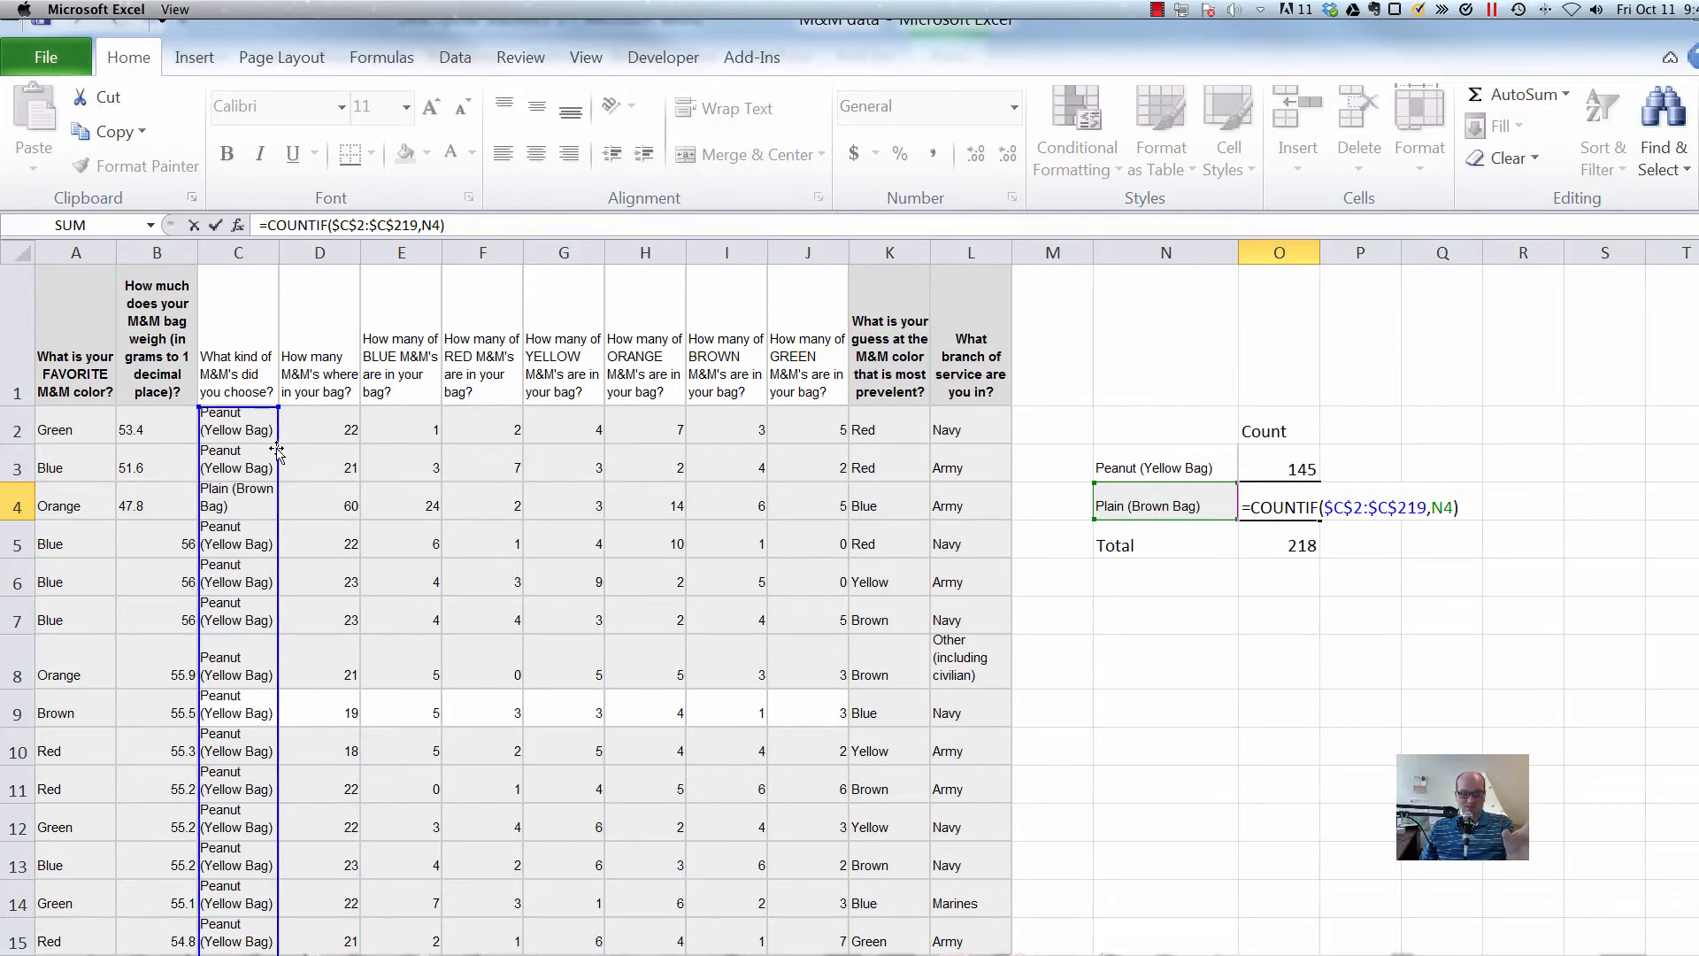
pyautogui.press('Return')
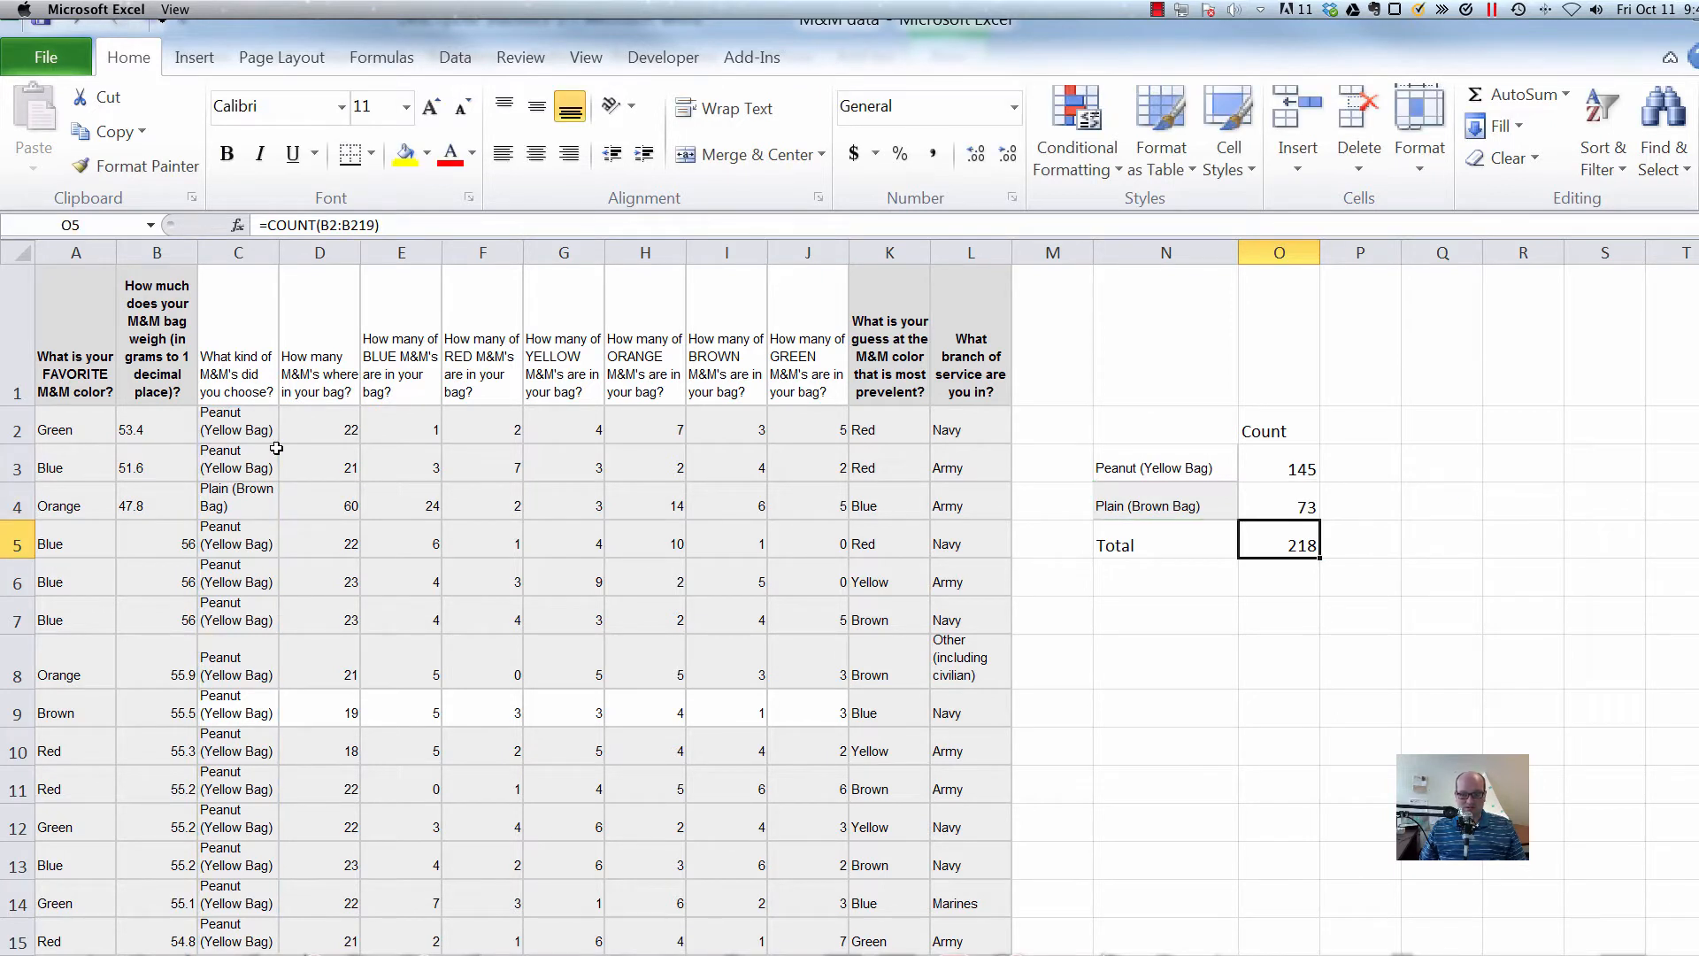
pyautogui.press('Up')
pyautogui.press('Up')
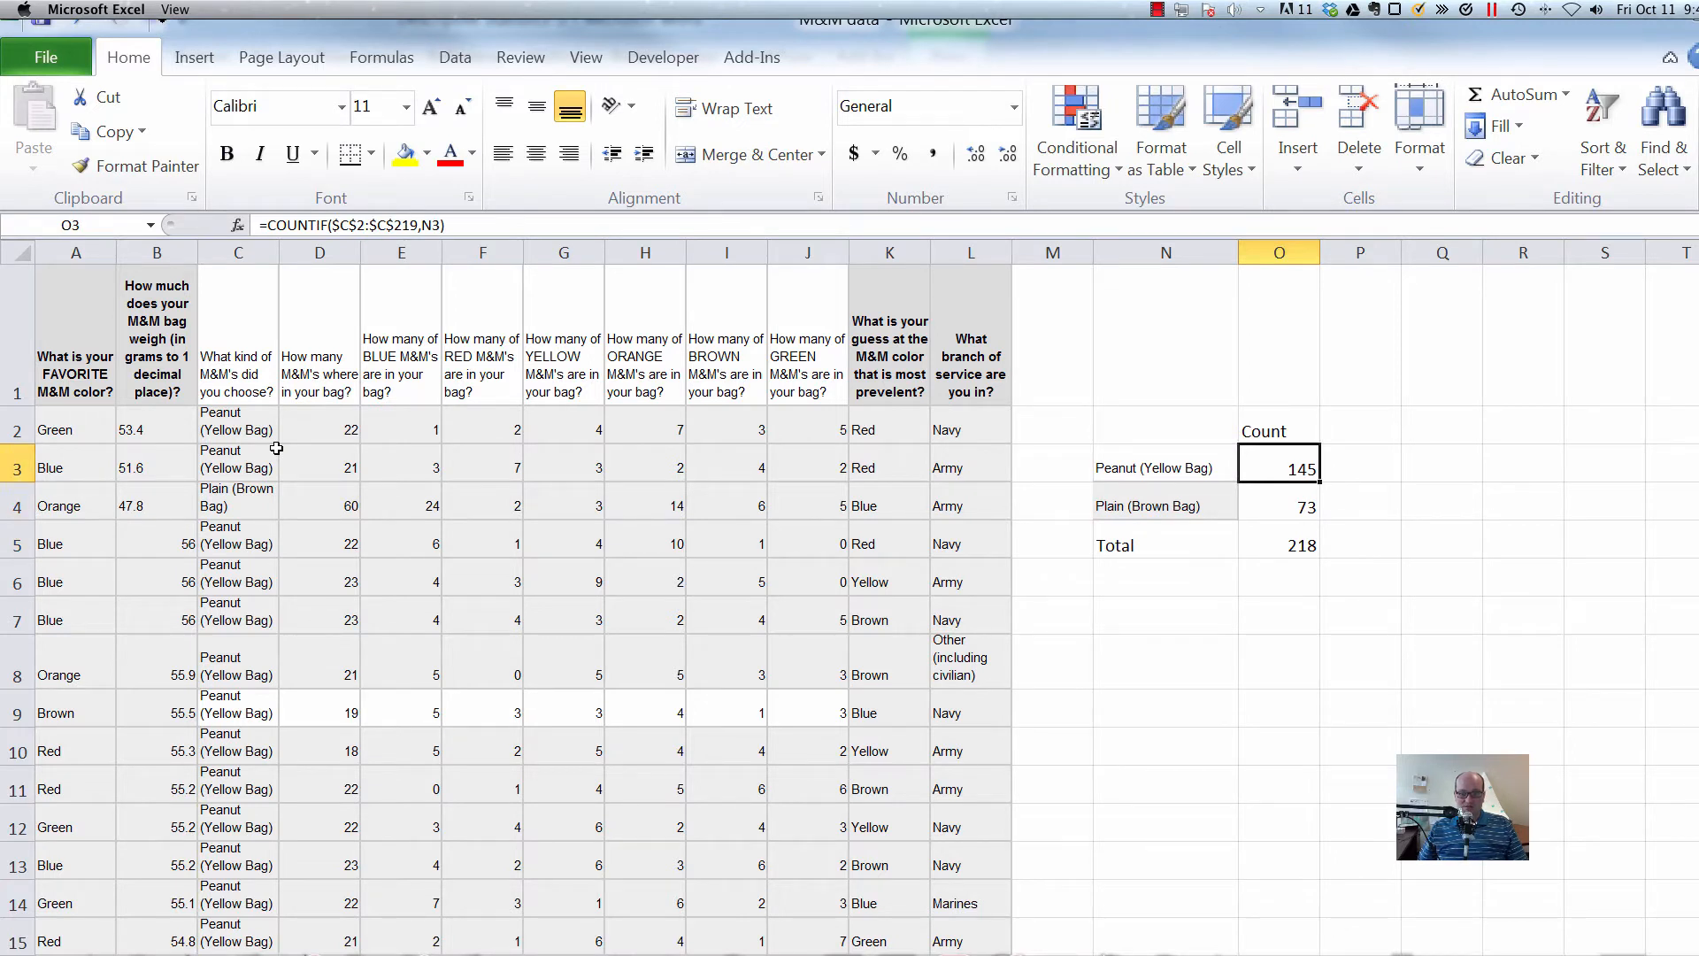
pyautogui.press('Down')
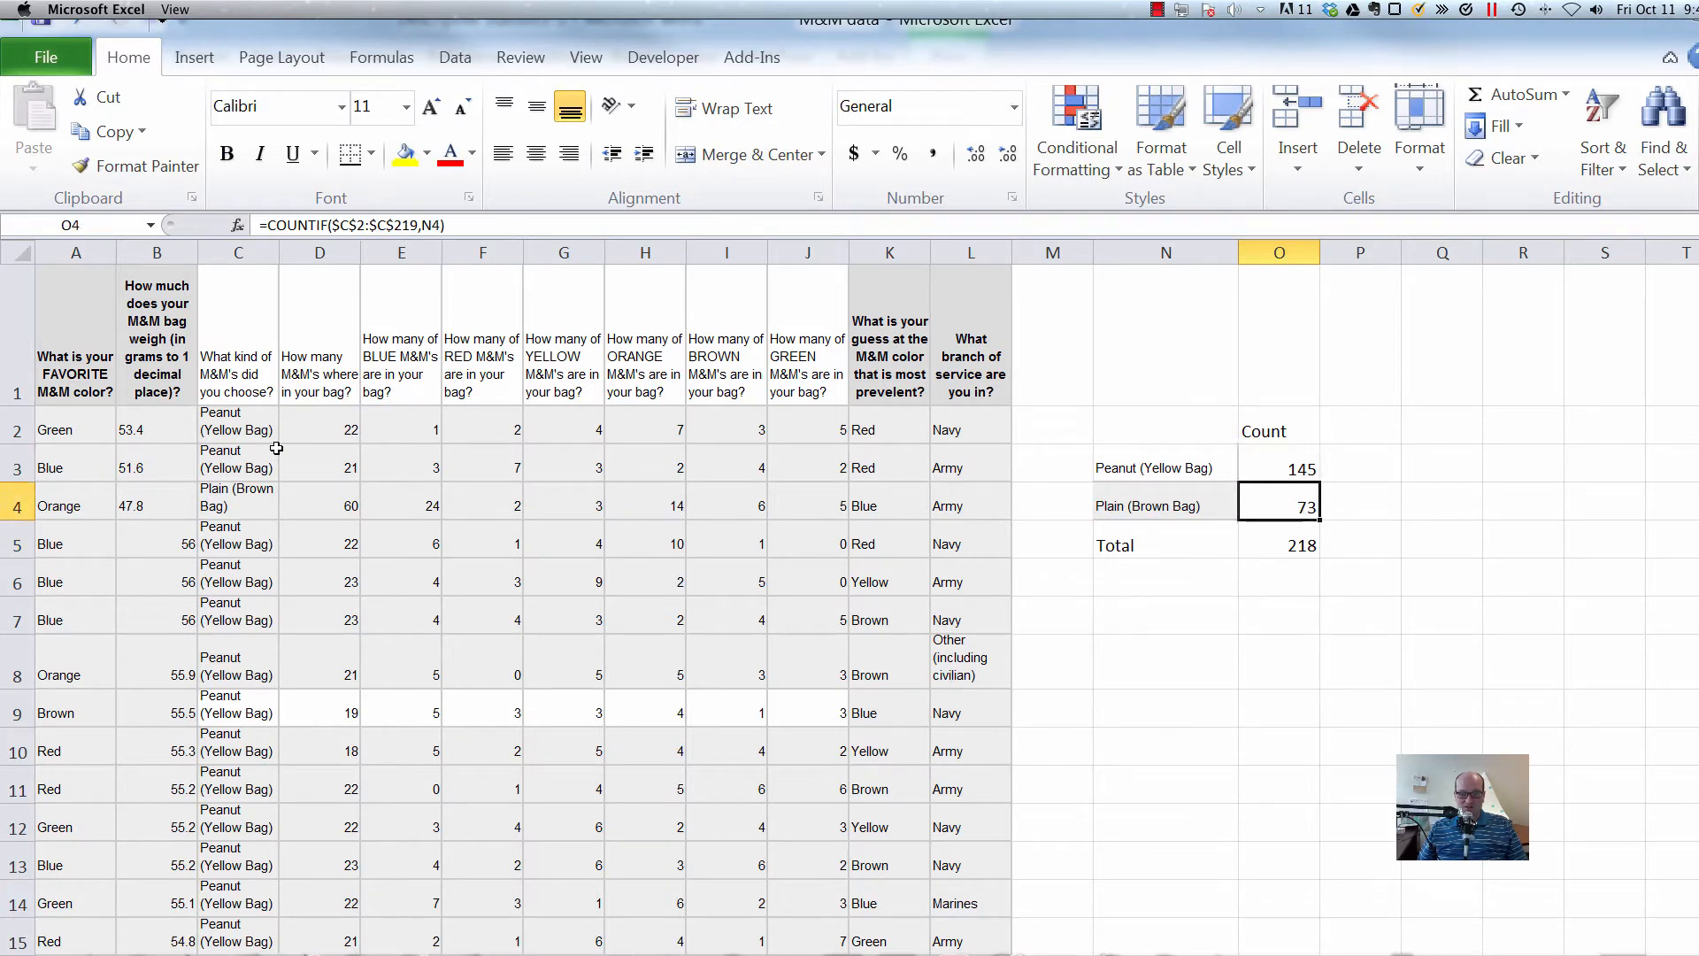
# Add the column heading Mean of weight in P2, beside the Count heading.
pyautogui.press('Up')
pyautogui.press('Up')
pyautogui.press('Right')
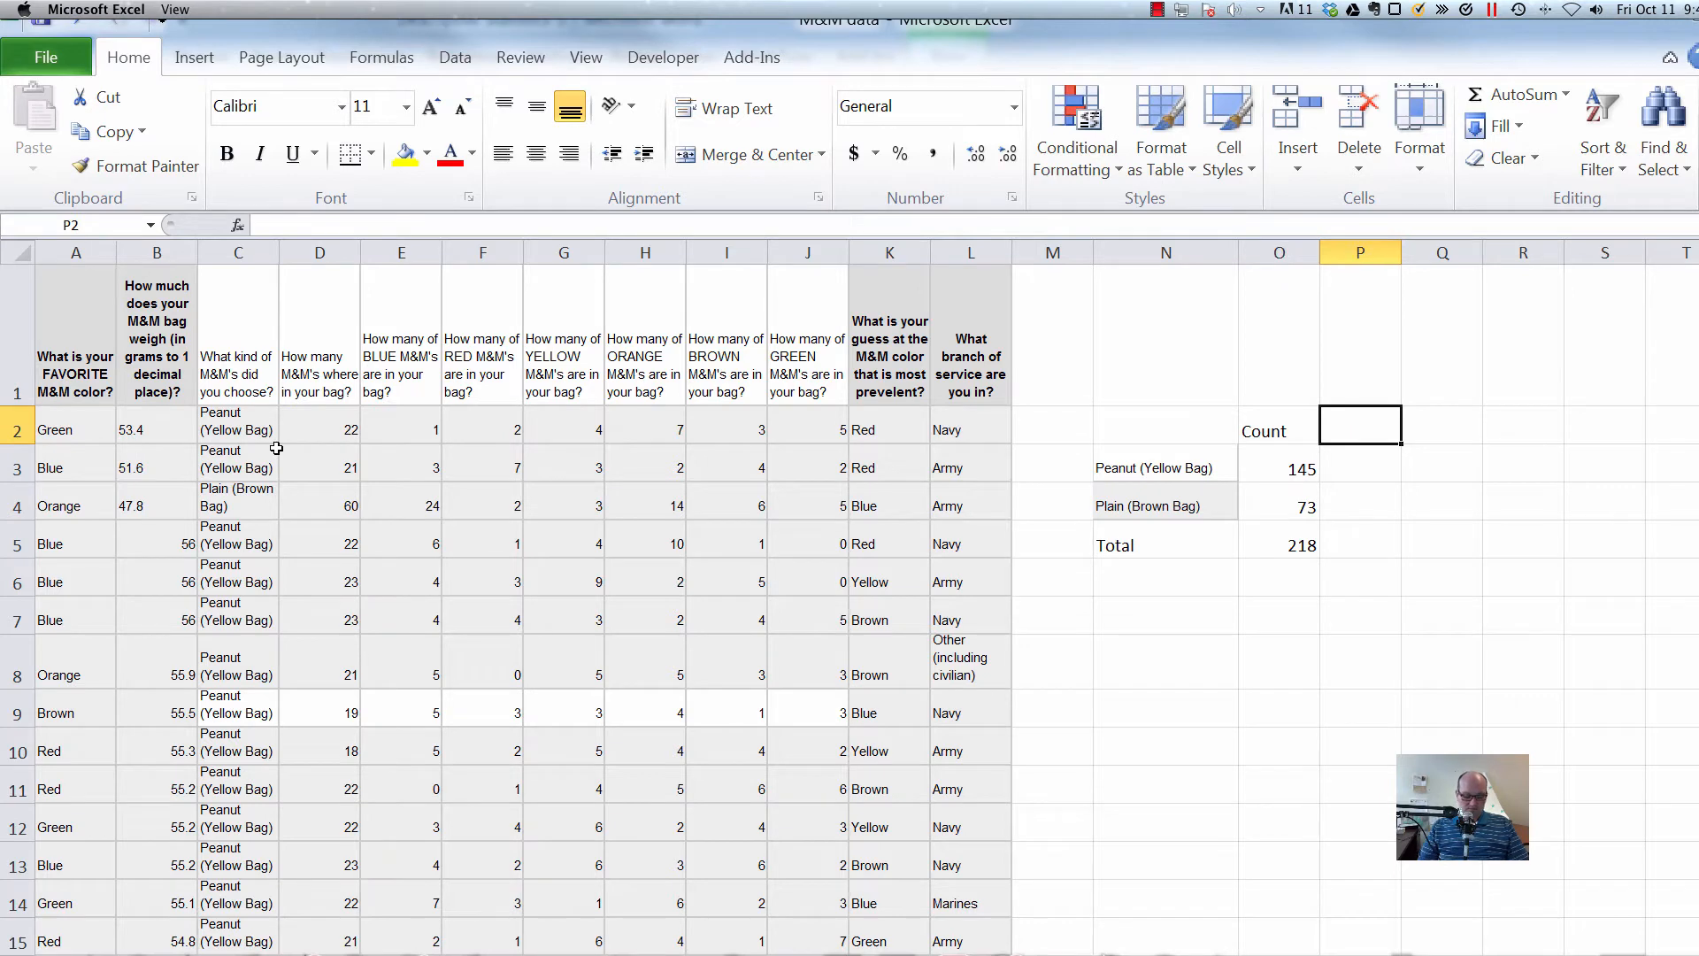
pyautogui.write('Means')
pyautogui.press('BackSpace')
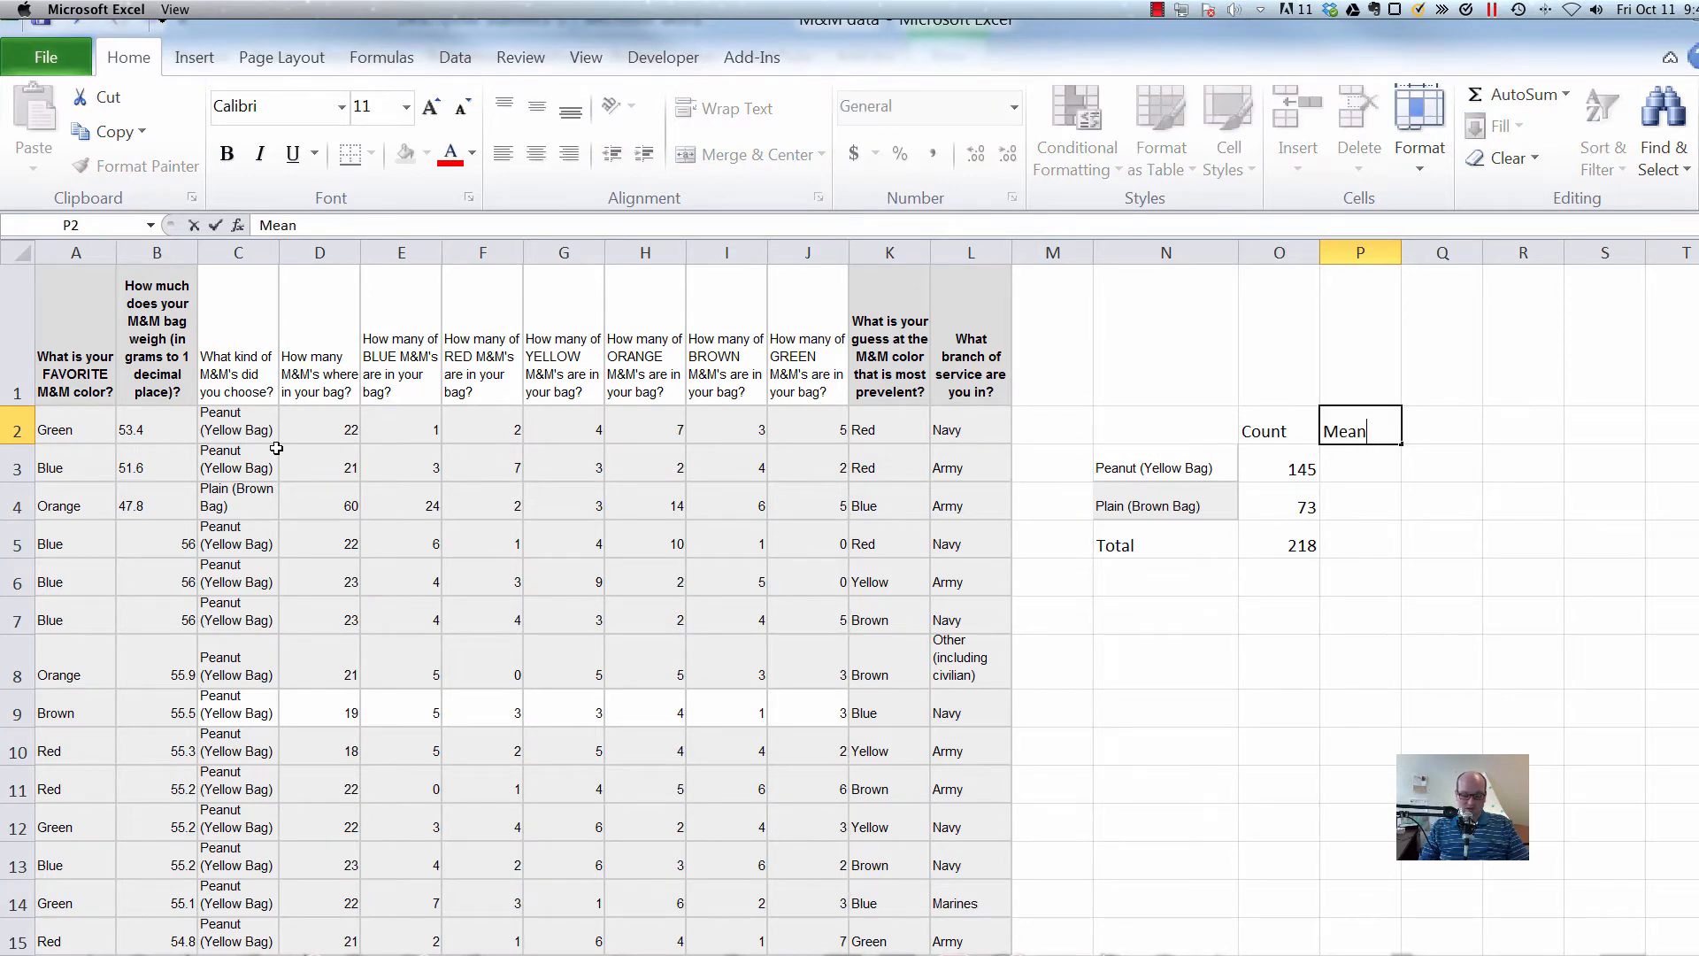
pyautogui.write('of weight')
pyautogui.press('Return')
# Enter an AVERAGE formula in P5, on the Total row, for the bag weights in B2:B219.
pyautogui.press('Return')
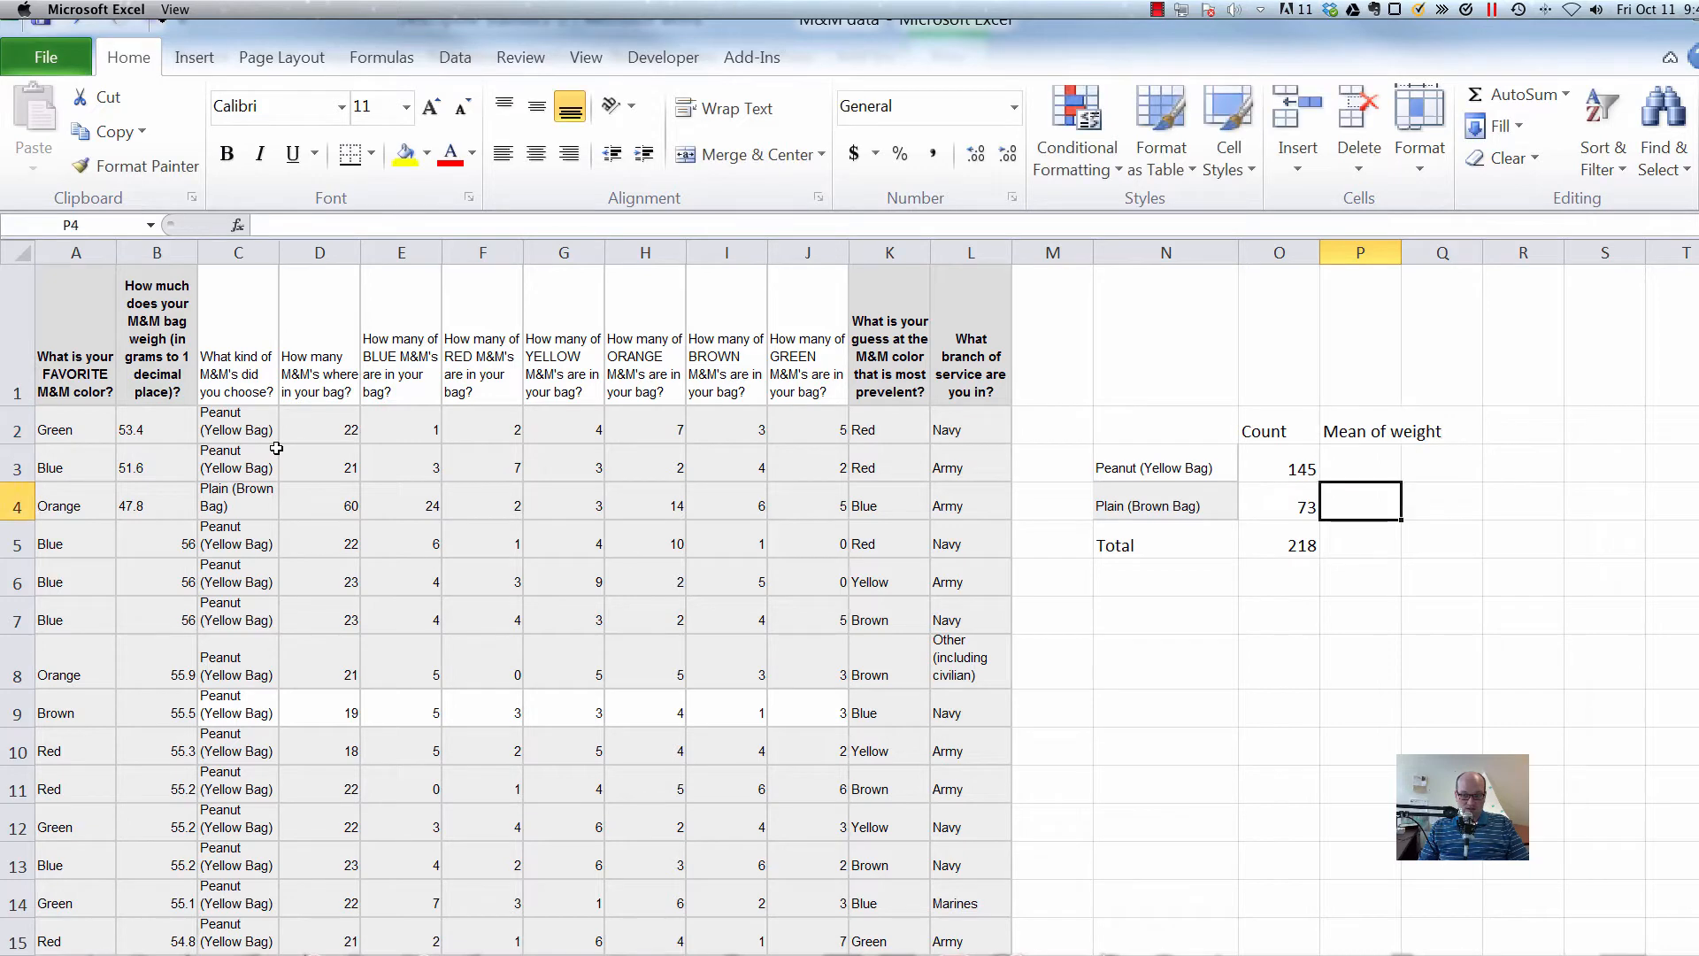
pyautogui.press('Return')
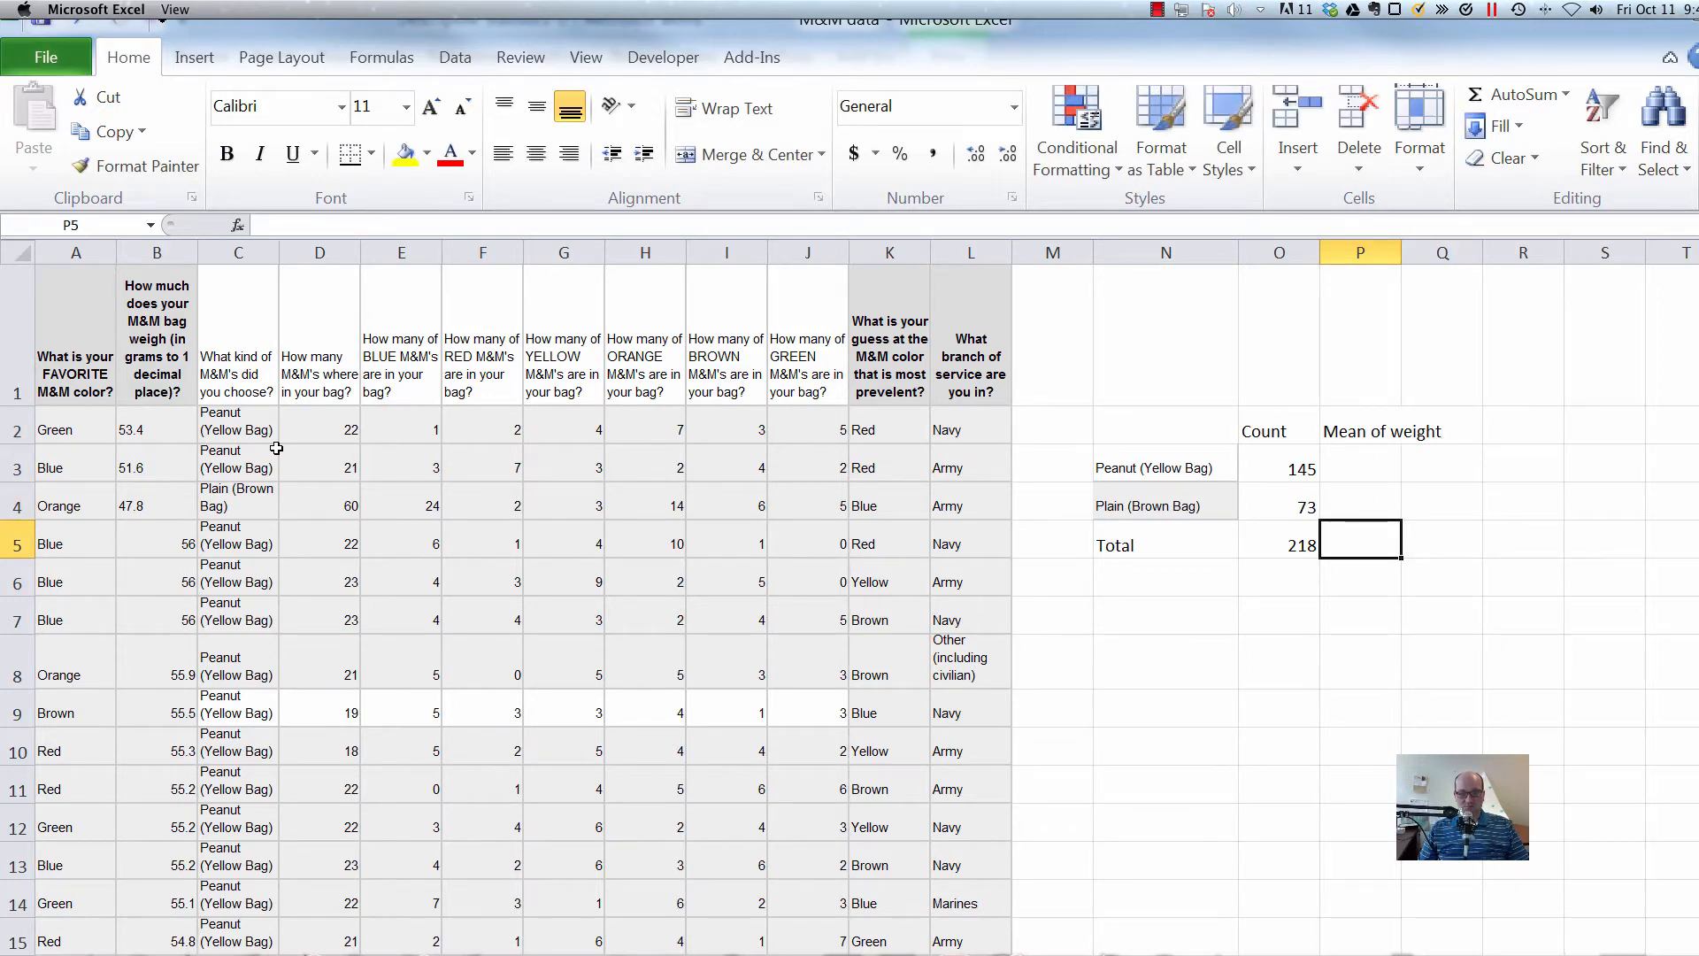
pyautogui.write('=-')
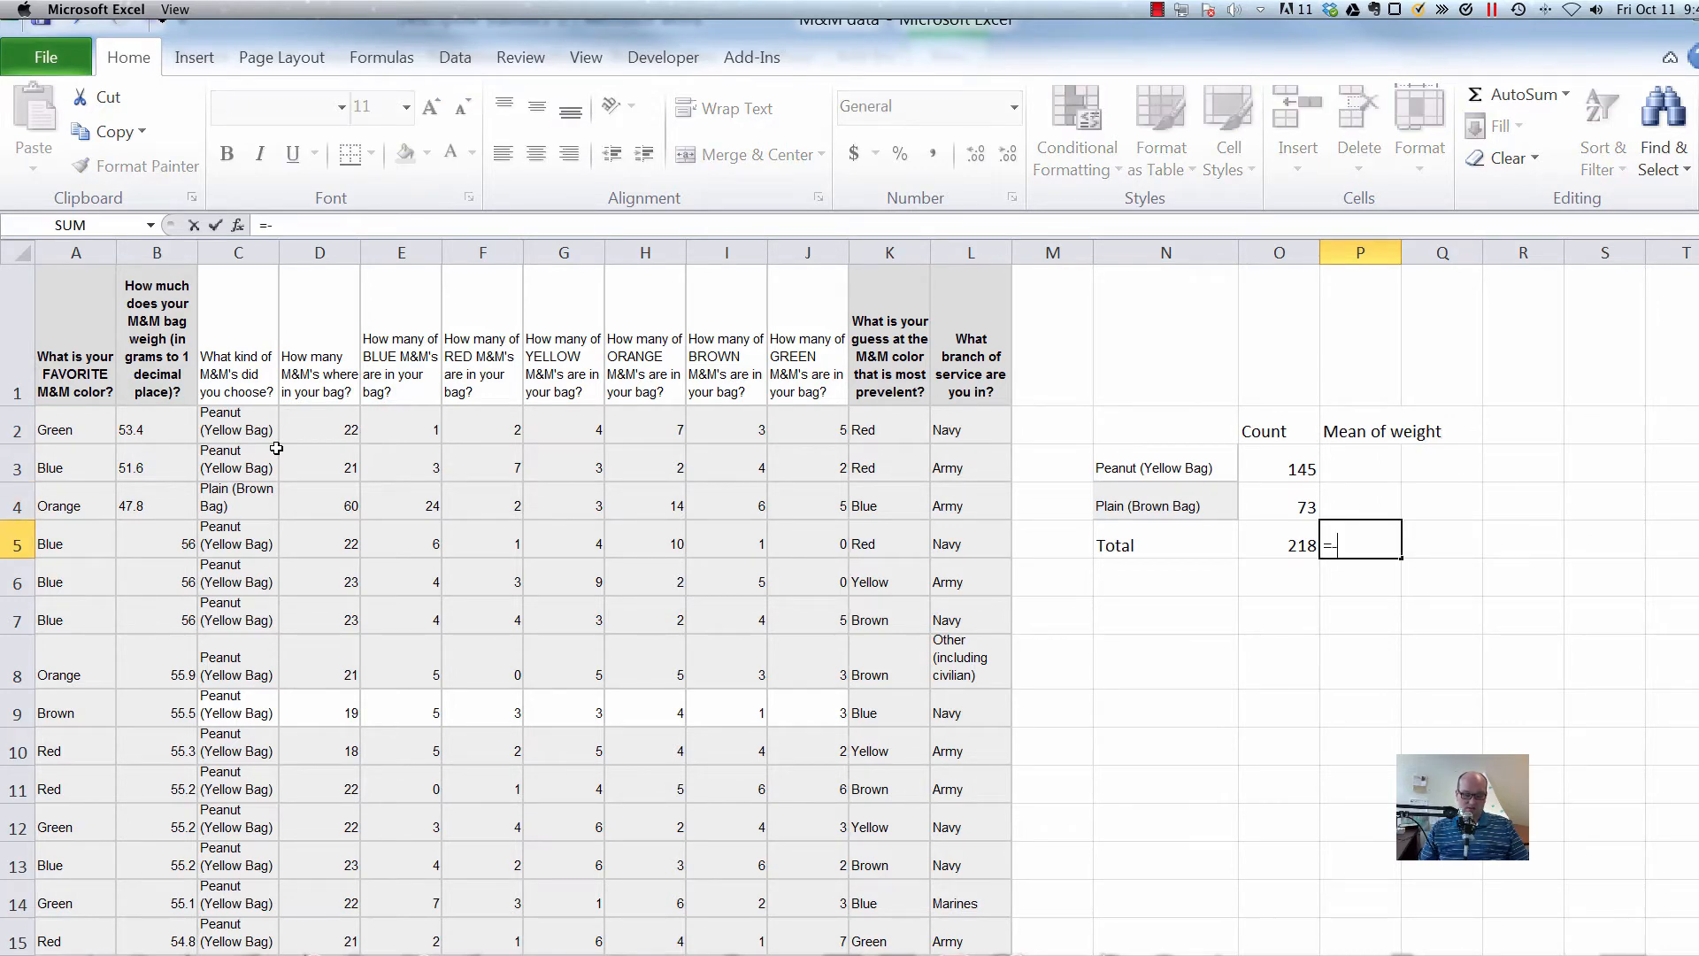
pyautogui.write('average(')
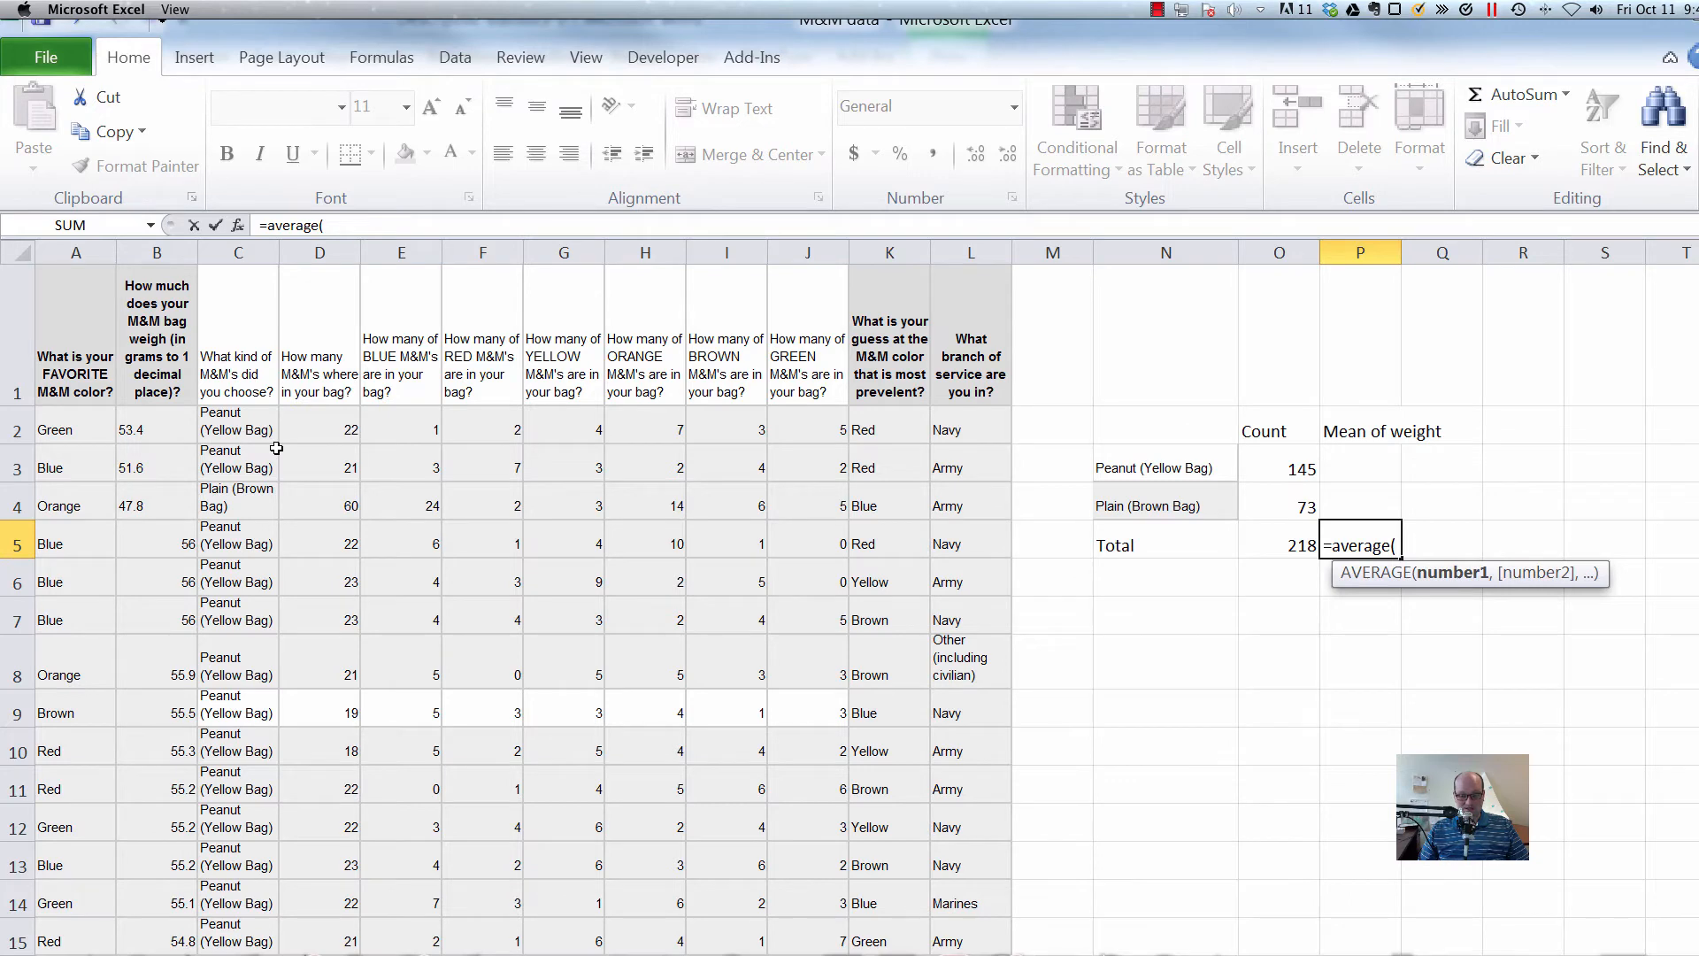
pyautogui.click(339, 428)
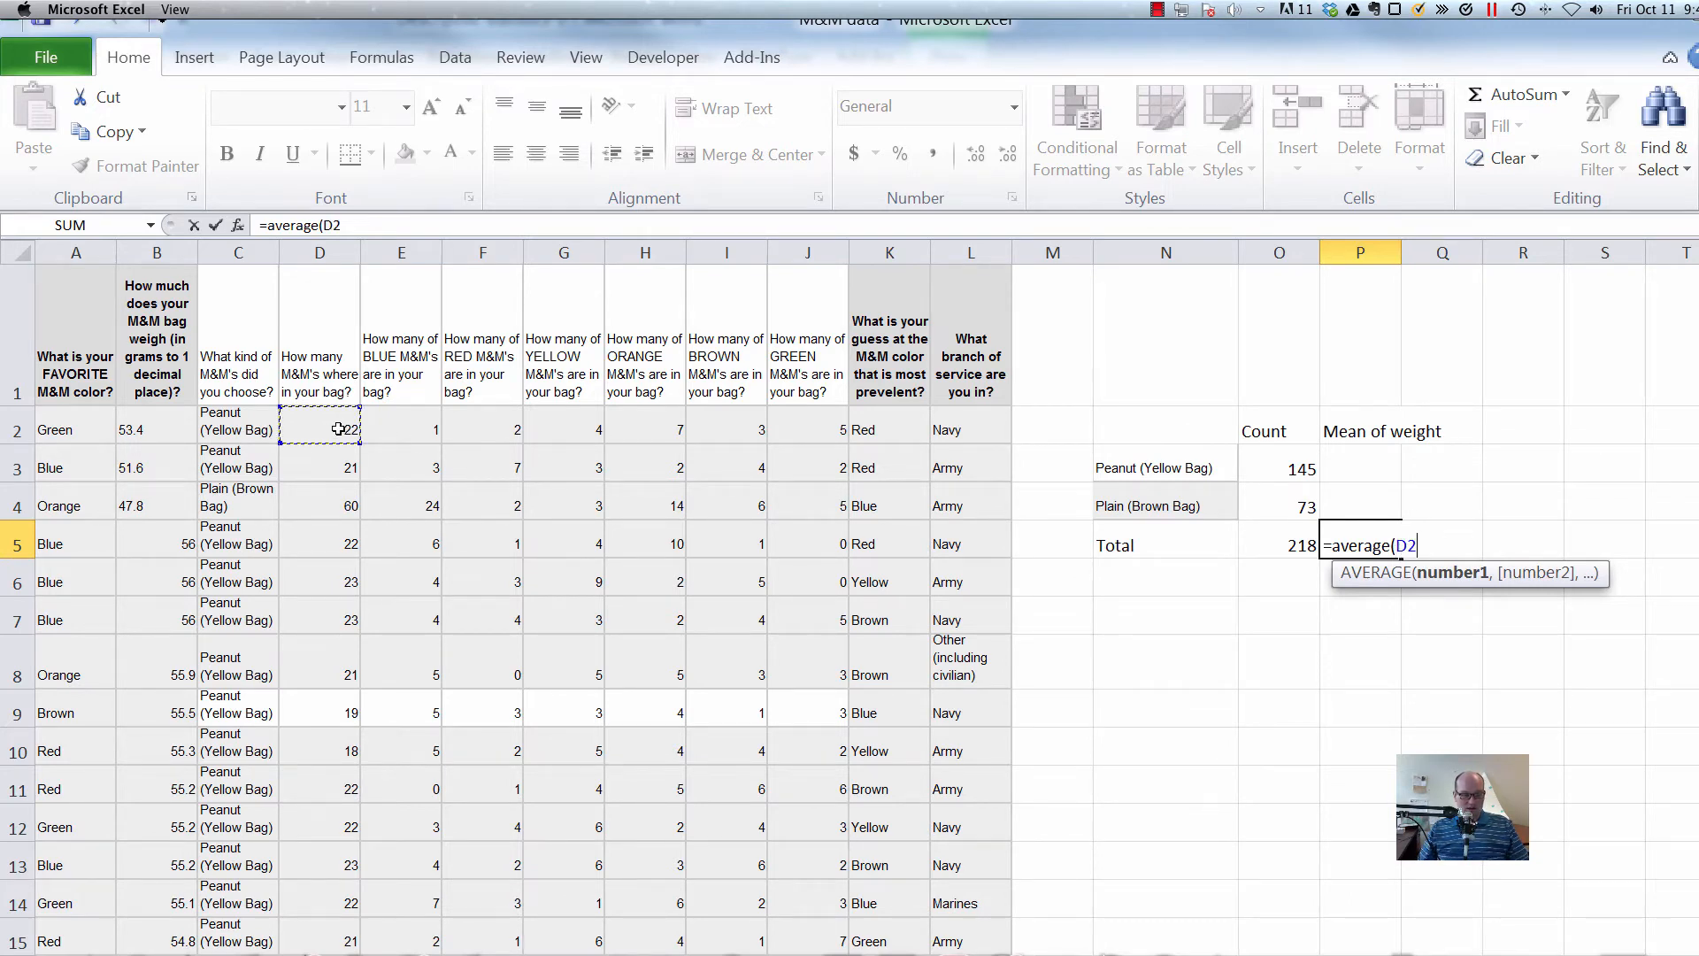
pyautogui.press('Left')
pyautogui.press('Left')
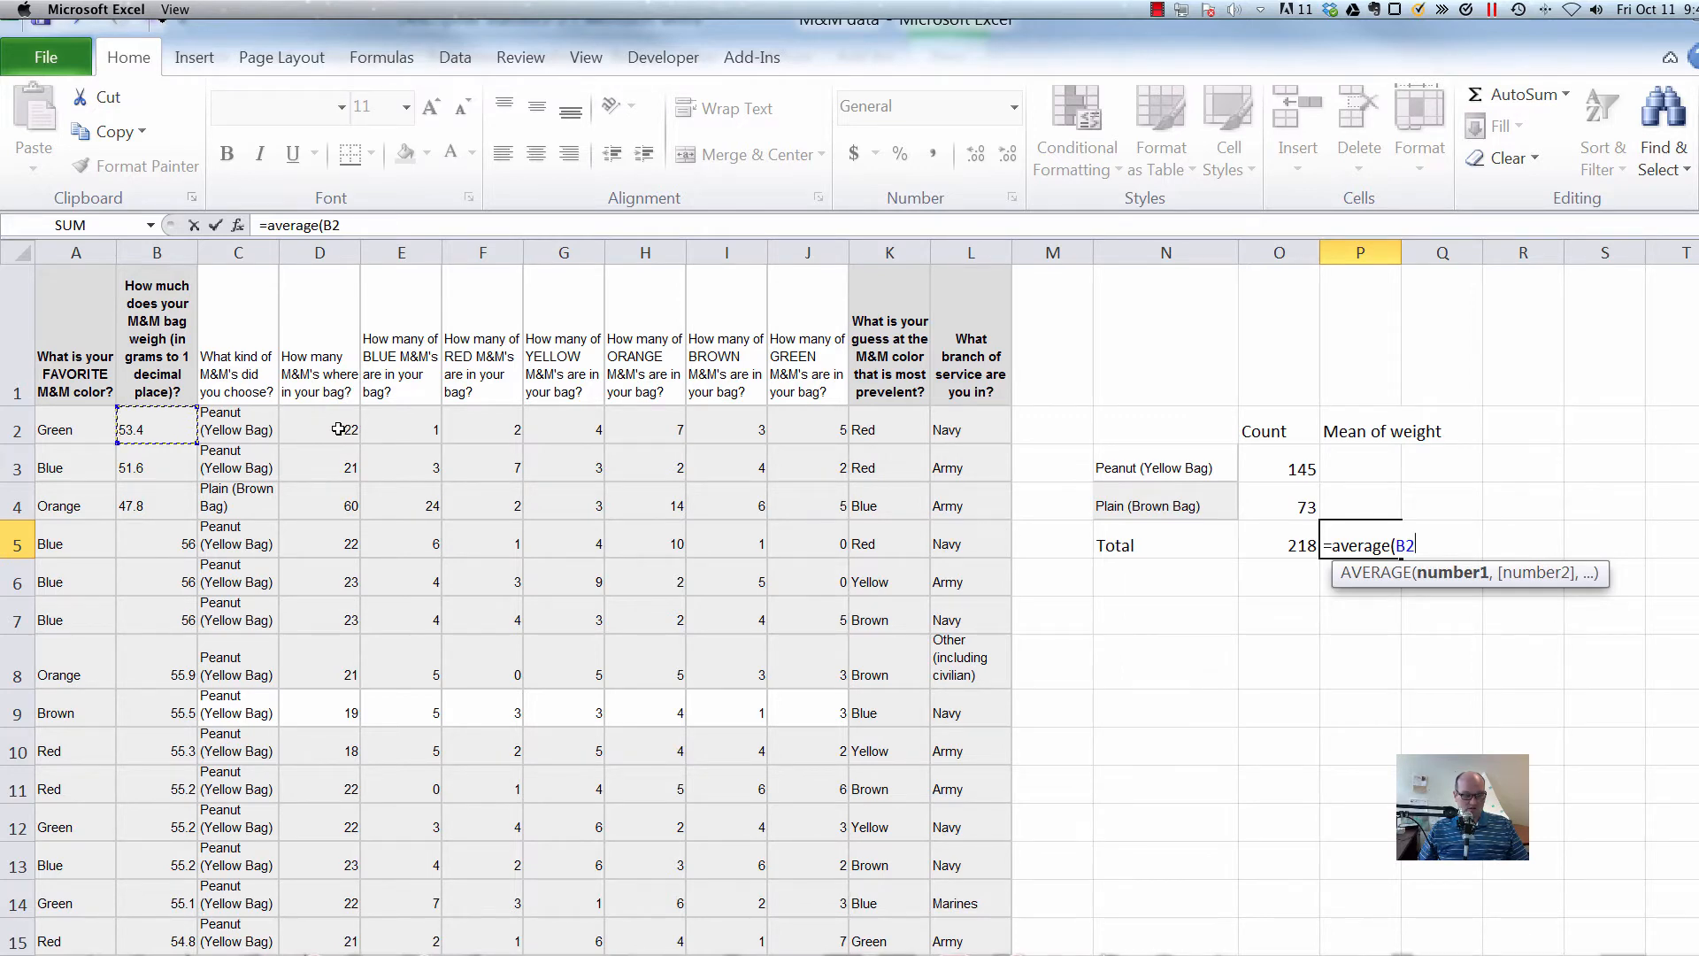
pyautogui.hotkey('ctrl', 'shift', 'Down')
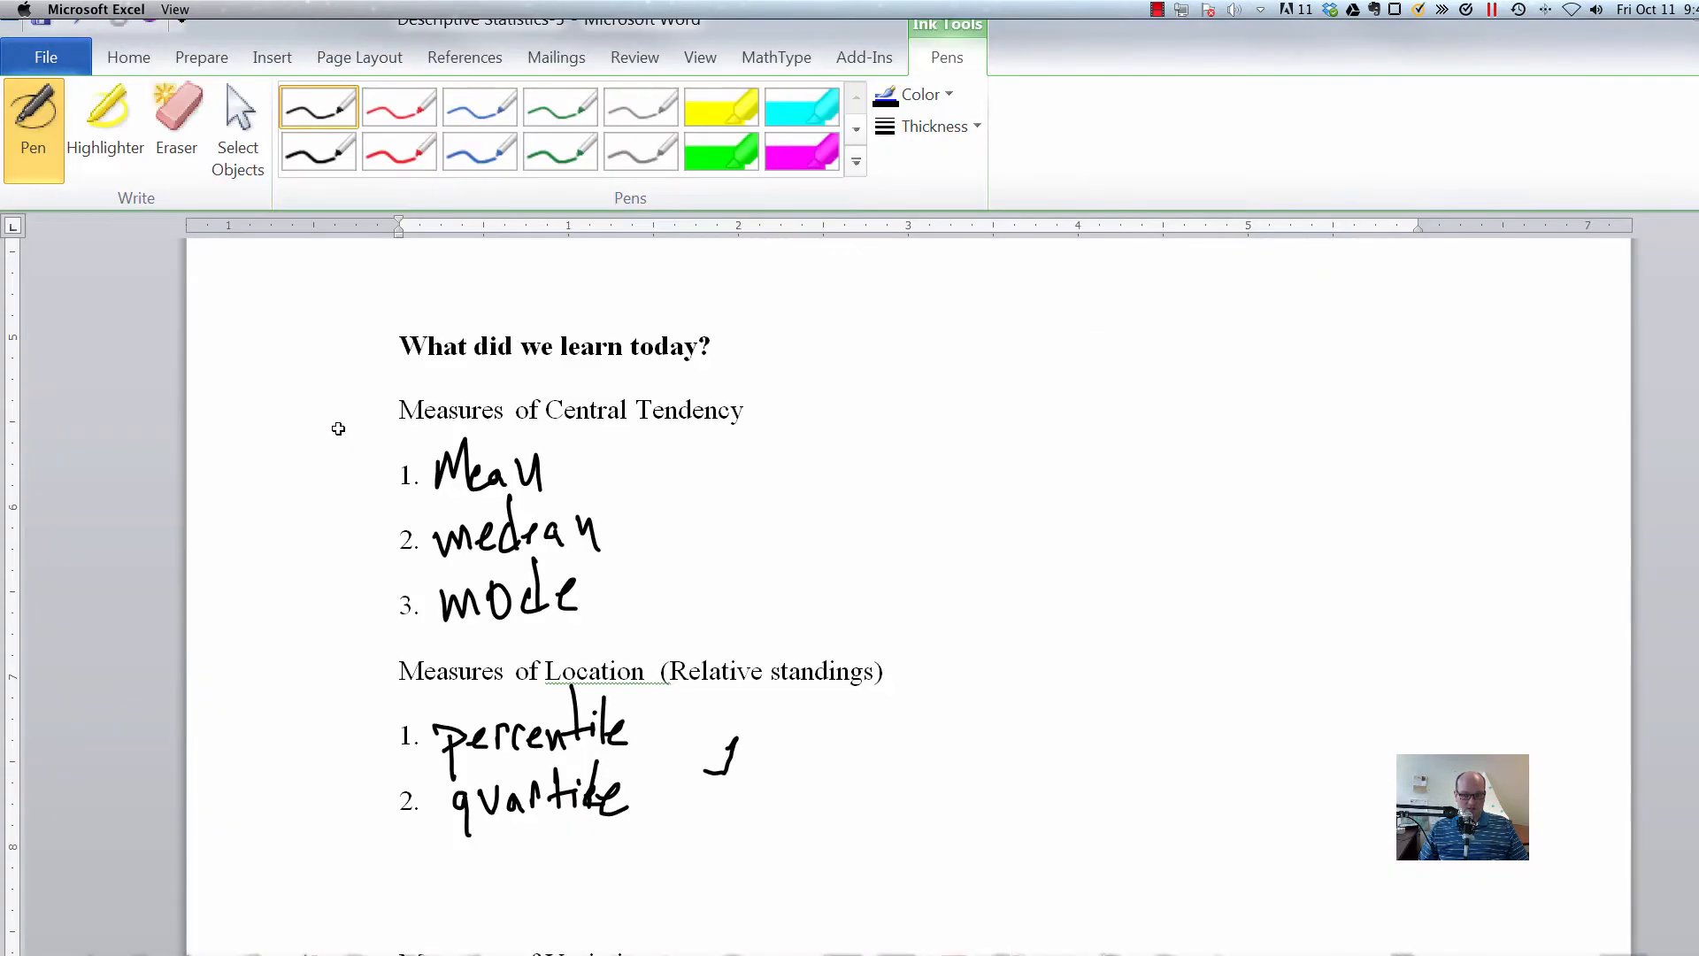
pyautogui.press('super+Tab')
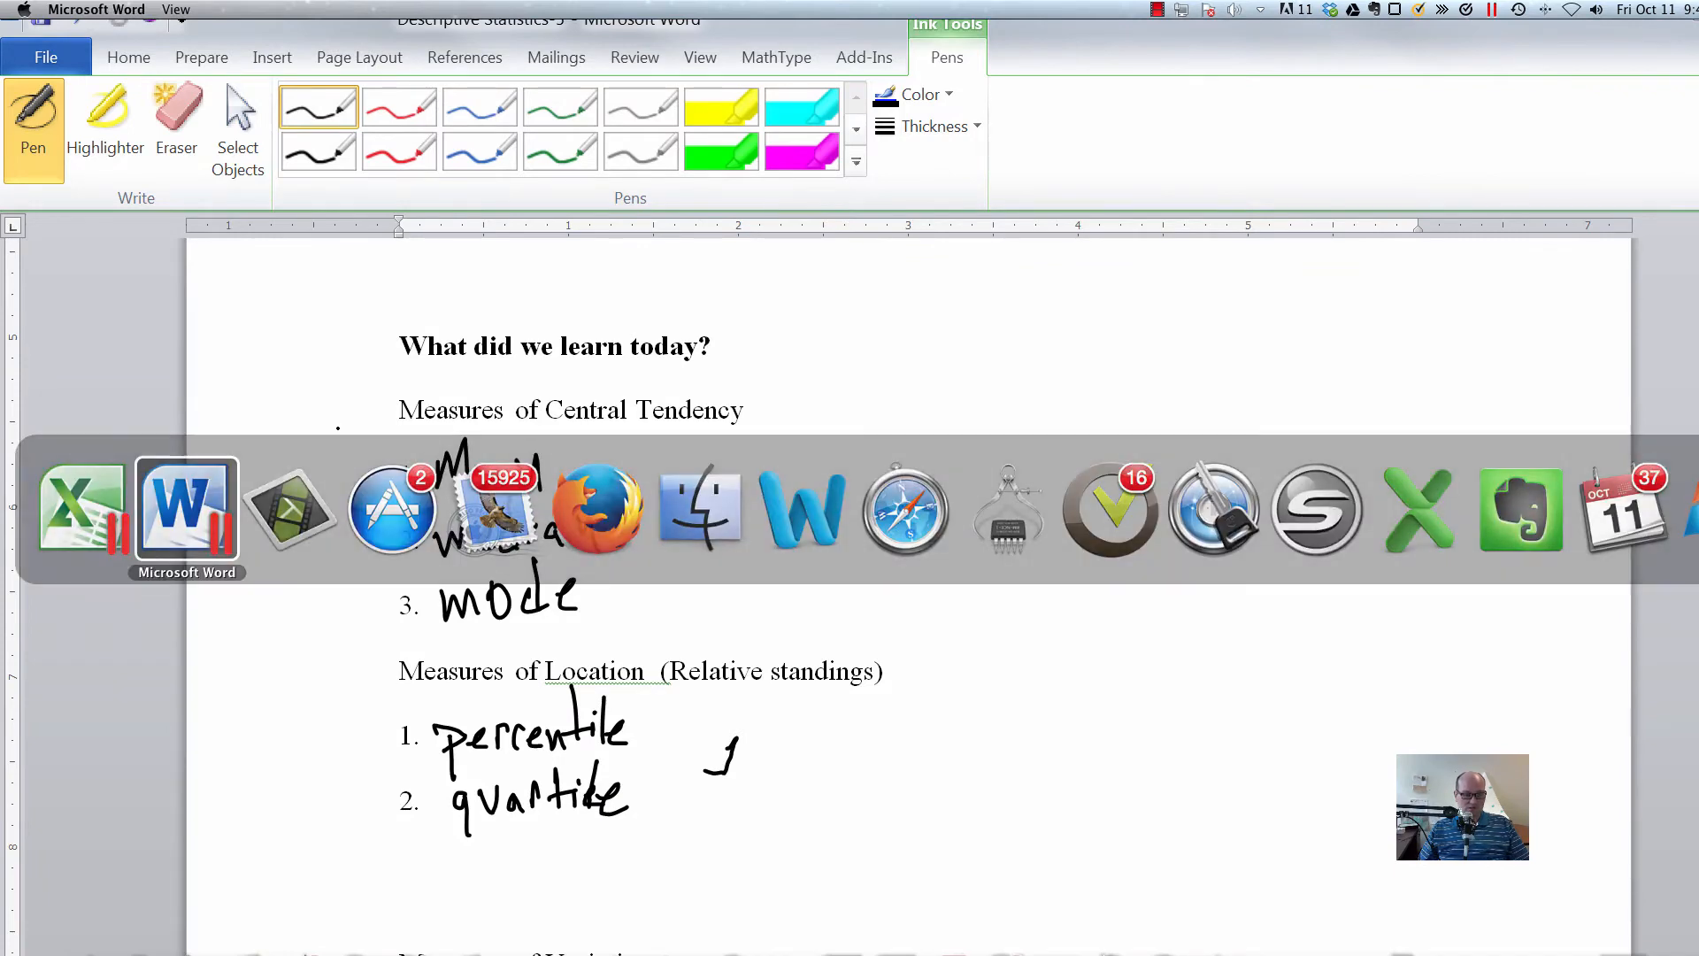
pyautogui.press('super+Tab')
# Review the Mean of weight column and inspect the AVERAGE formula in P5.
pyautogui.press('Up')
pyautogui.press('Up')
pyautogui.press('Up')
pyautogui.press('Up')
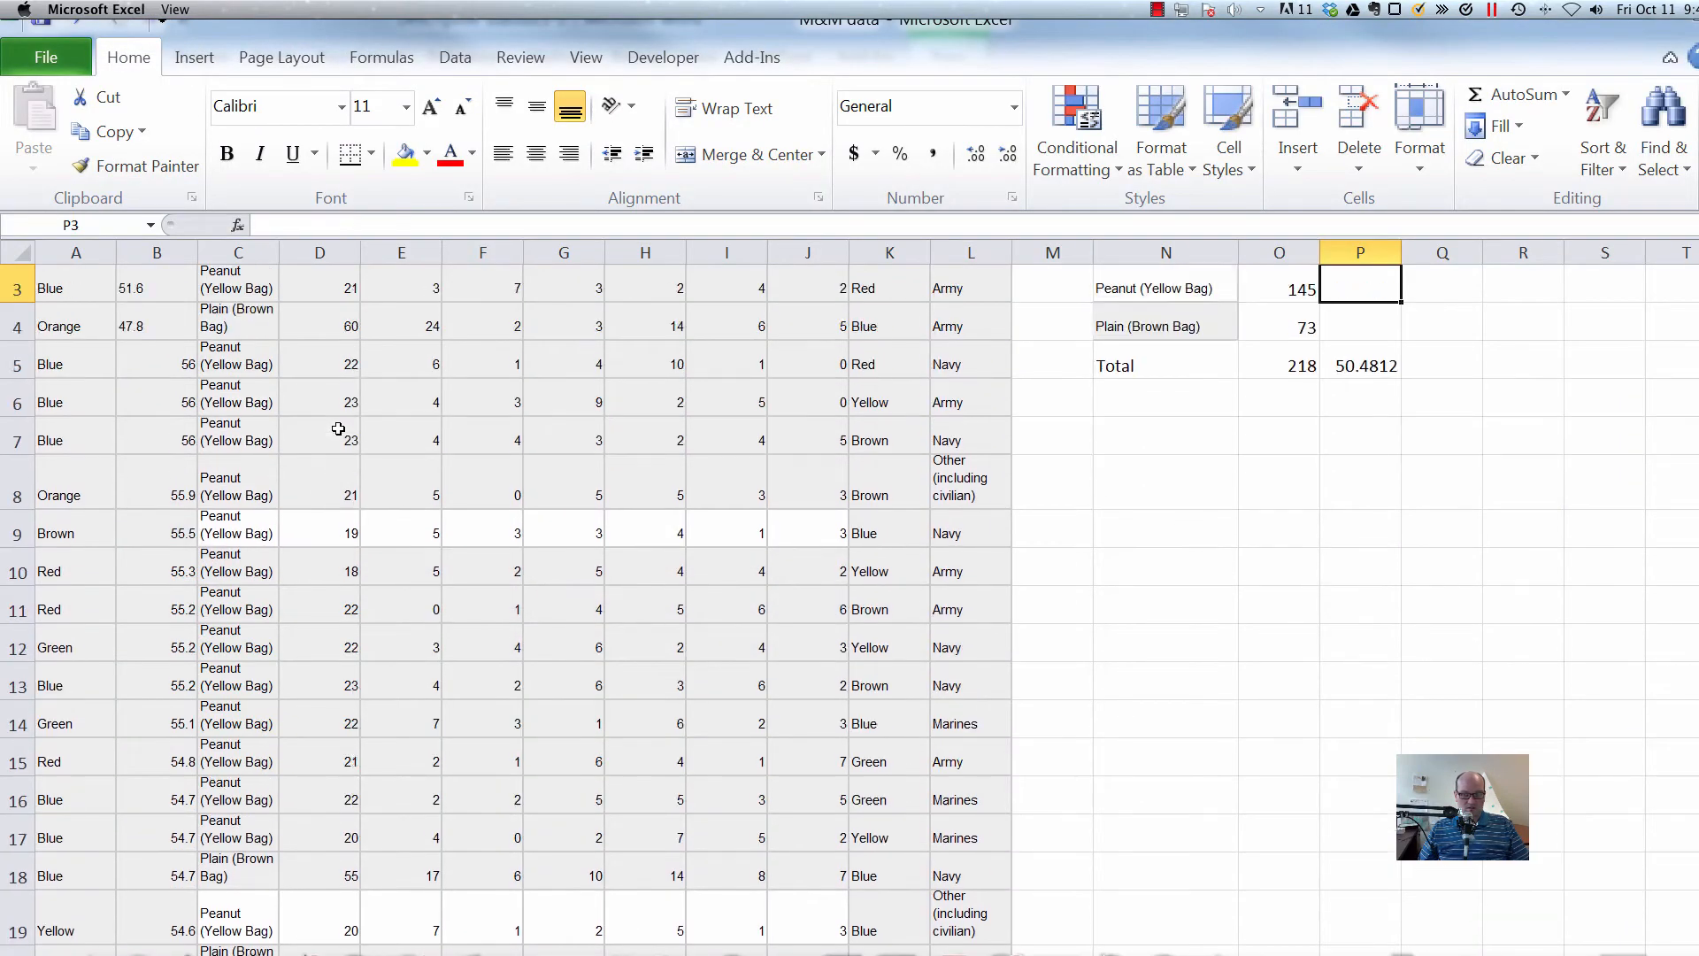
pyautogui.press('Down')
pyautogui.press('Down')
pyautogui.press('Down')
pyautogui.press('Down')
pyautogui.press('Up')
pyautogui.press('Up')
pyautogui.press('Up')
pyautogui.press('Up')
pyautogui.press('Up')
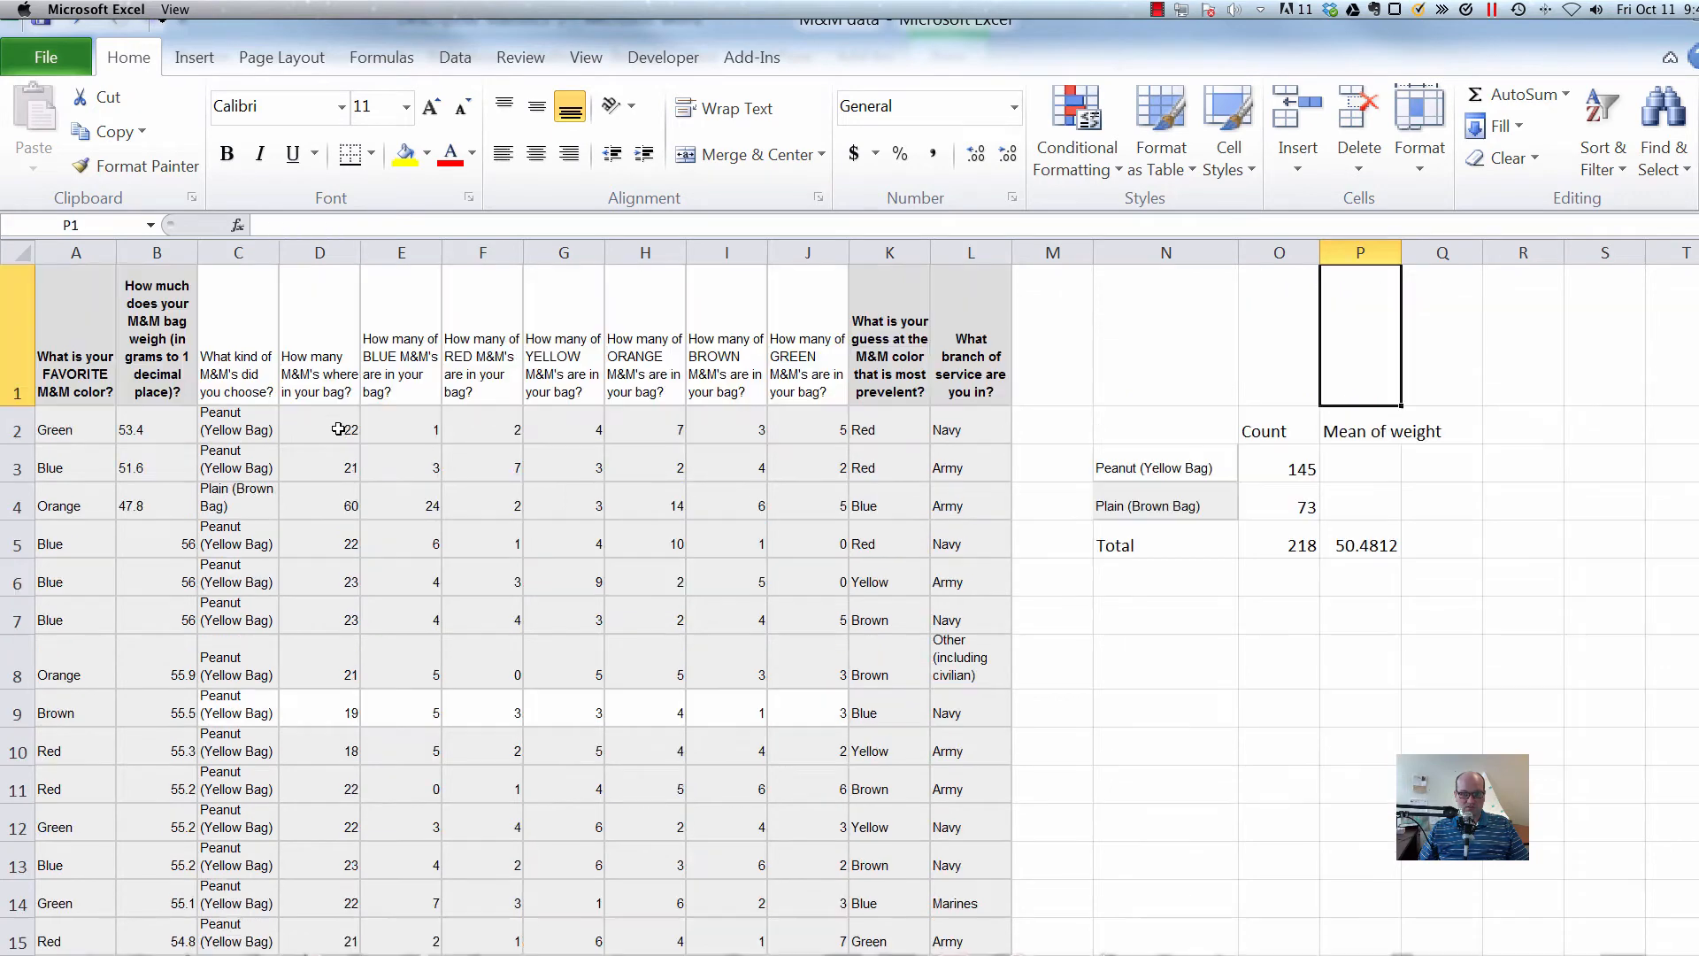
pyautogui.press('Down')
pyautogui.press('Down')
pyautogui.press('Down')
pyautogui.press('Down')
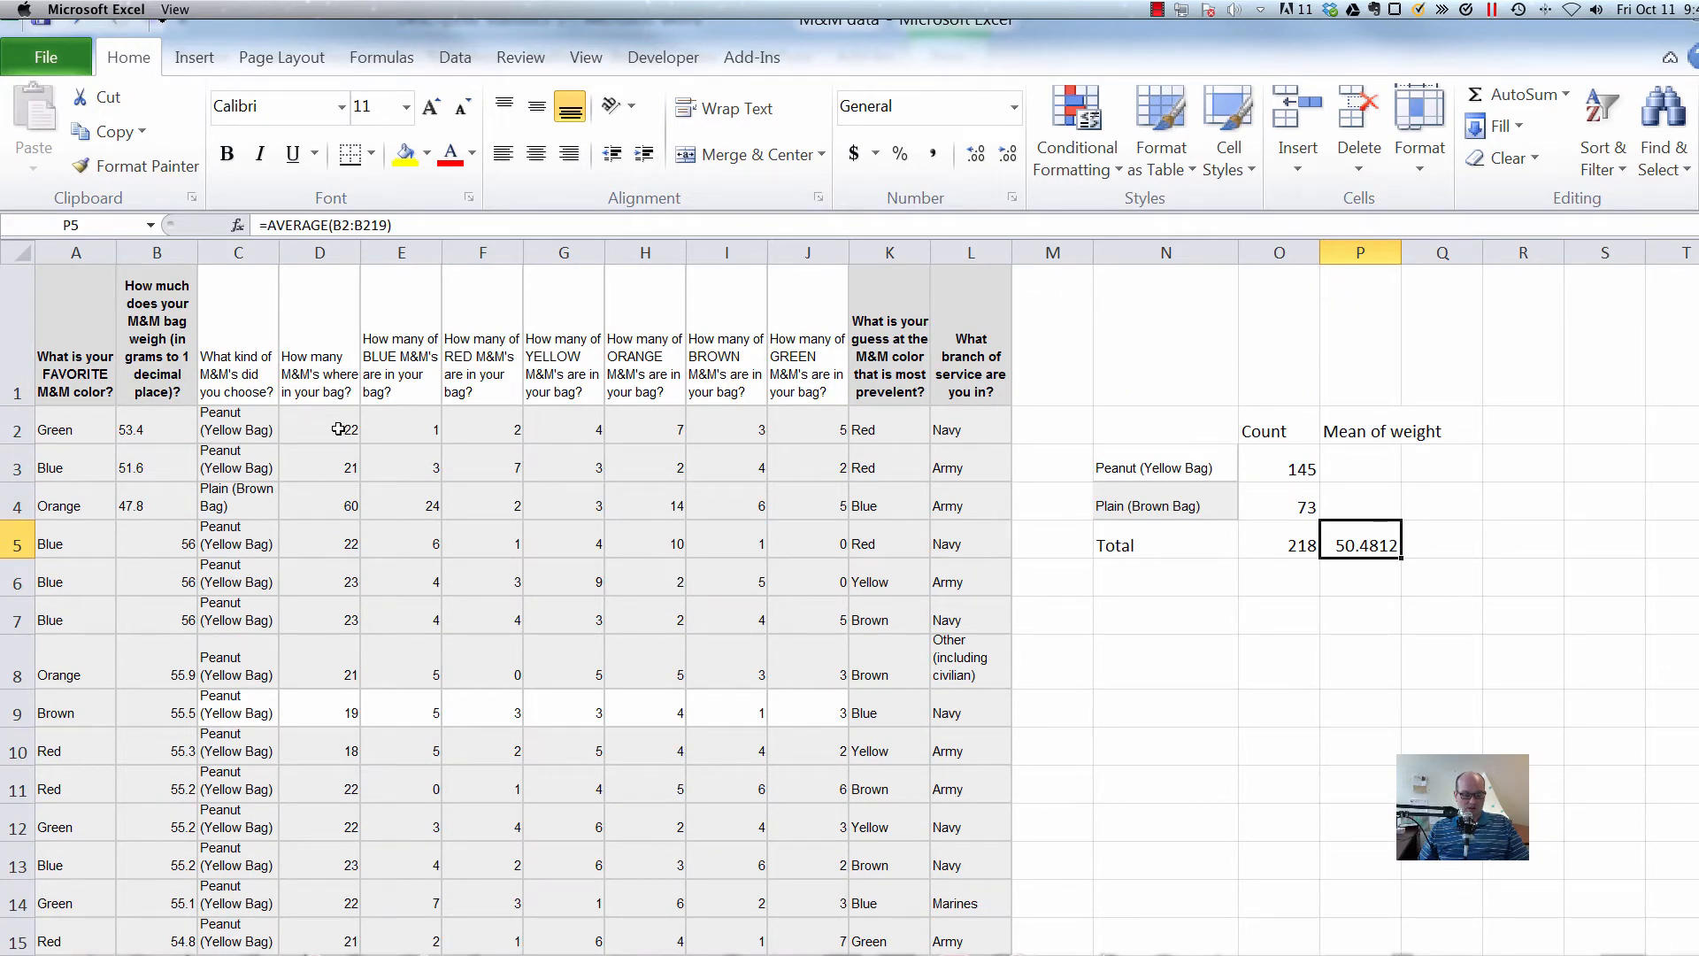
pyautogui.press('F2')
pyautogui.press('Return')
pyautogui.press('Up')
pyautogui.press('Up')
pyautogui.press('Up')
pyautogui.press('Up')
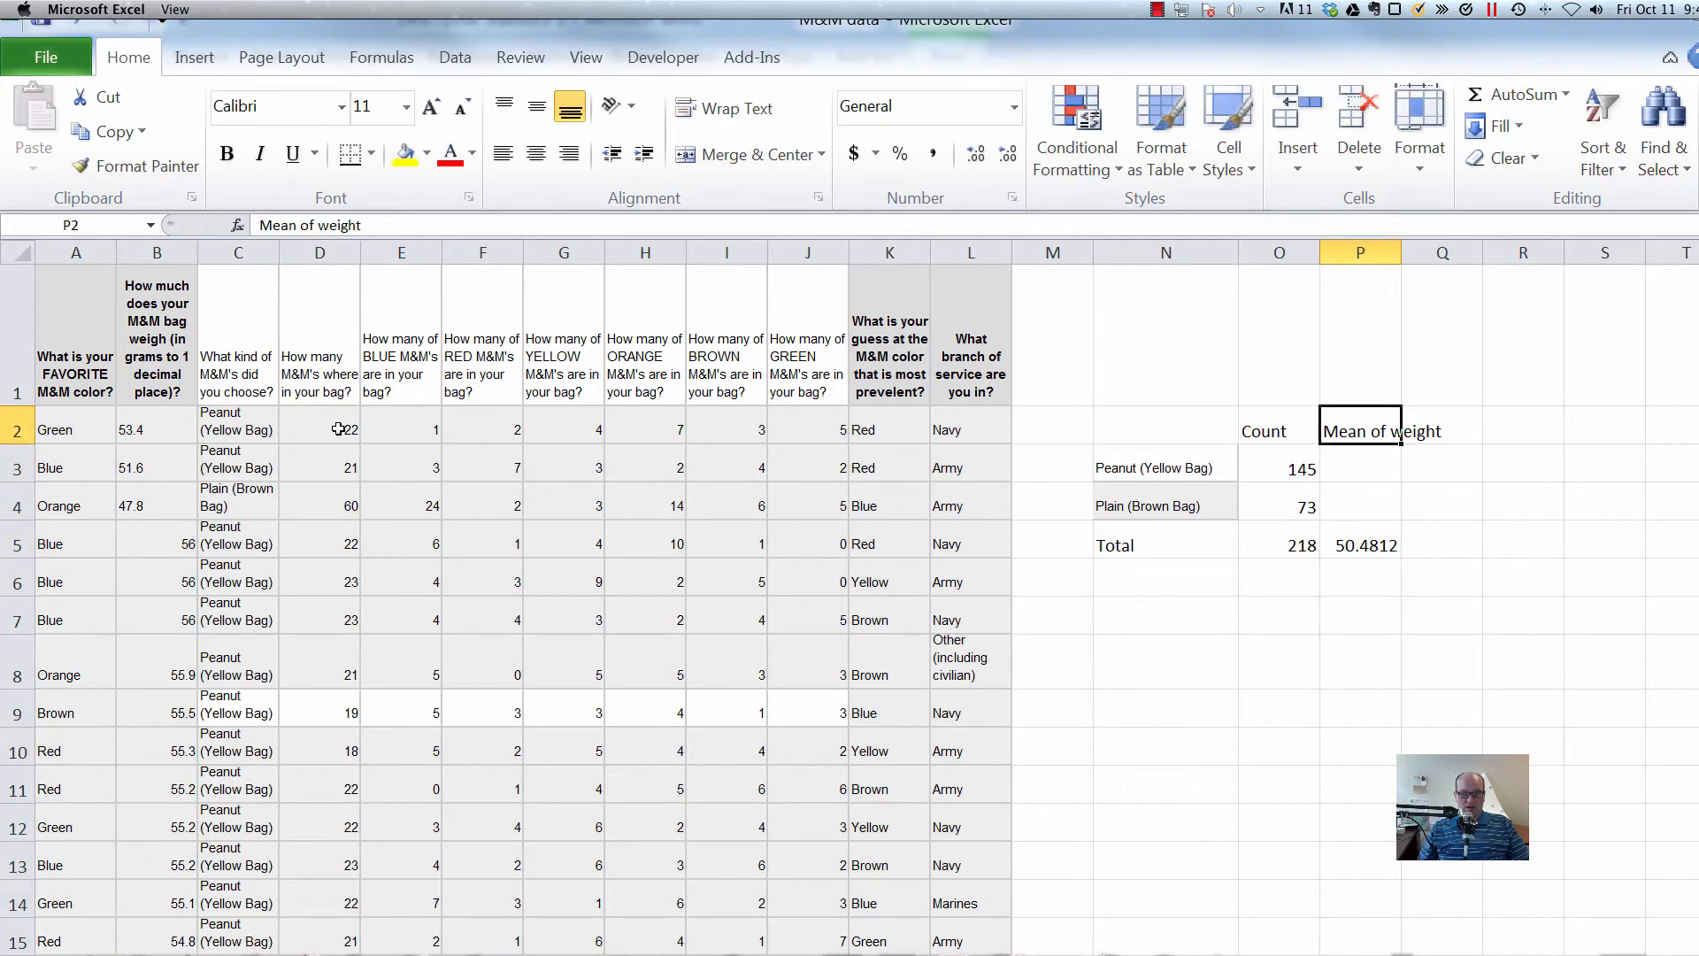
# Start an AVERAGEIF formula in P3 with the bag types in $C$2:$C$219 as its absolute range.
pyautogui.press('Down')
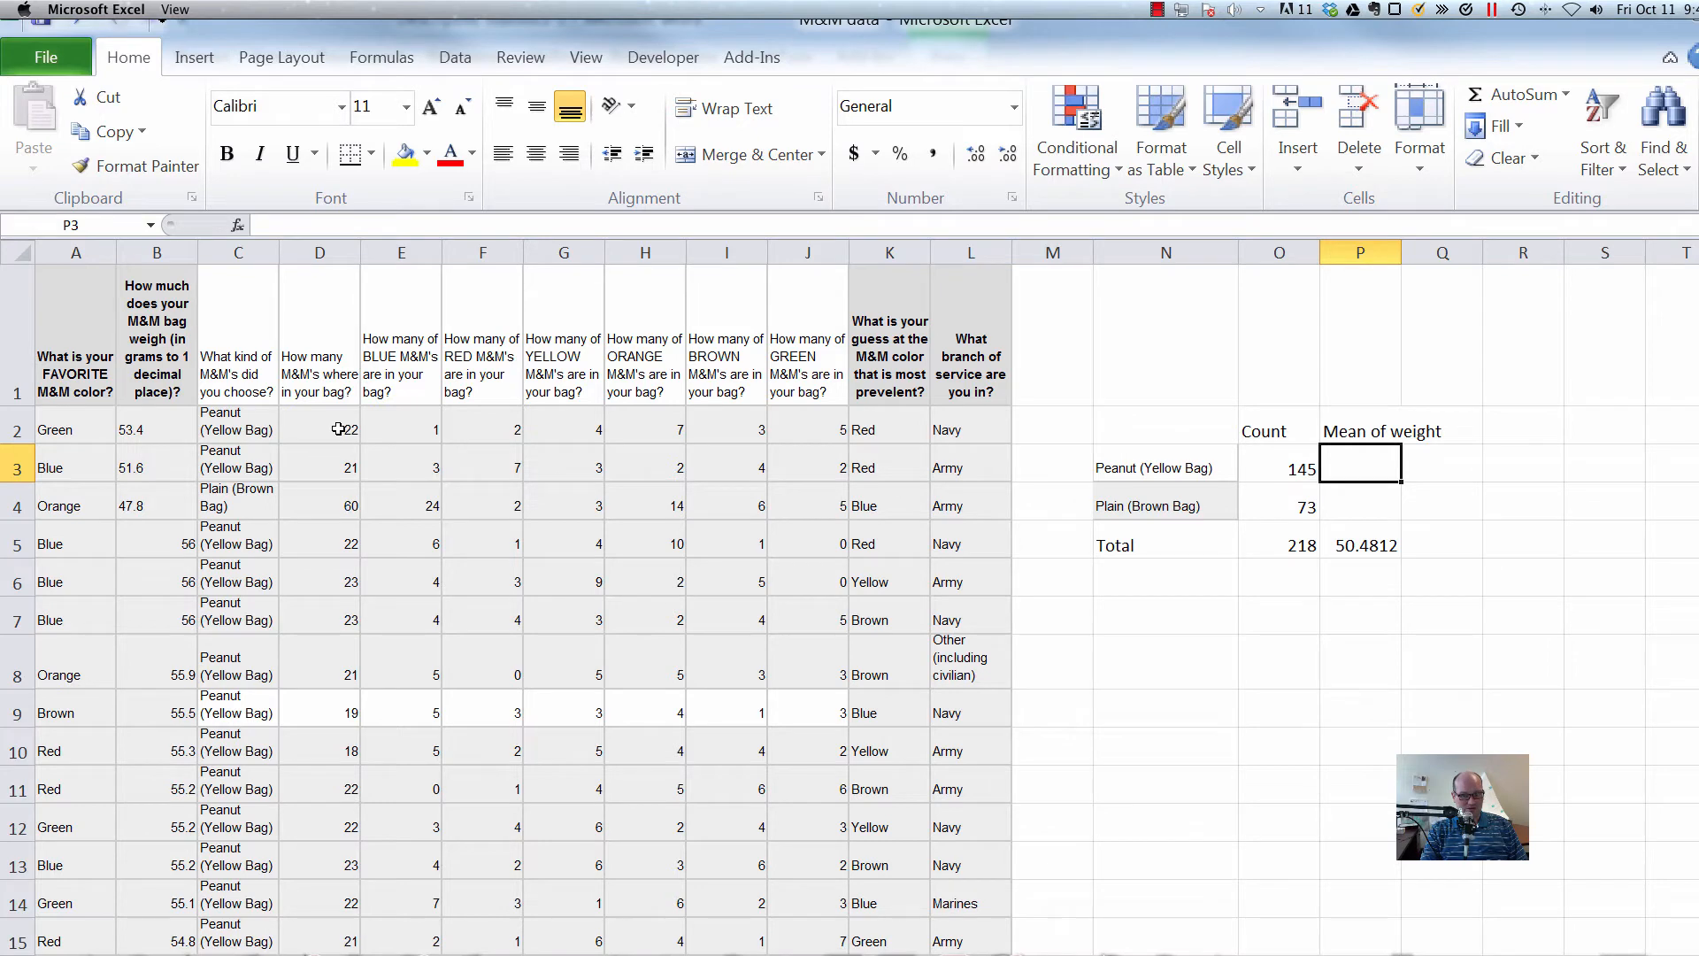
pyautogui.write('=')
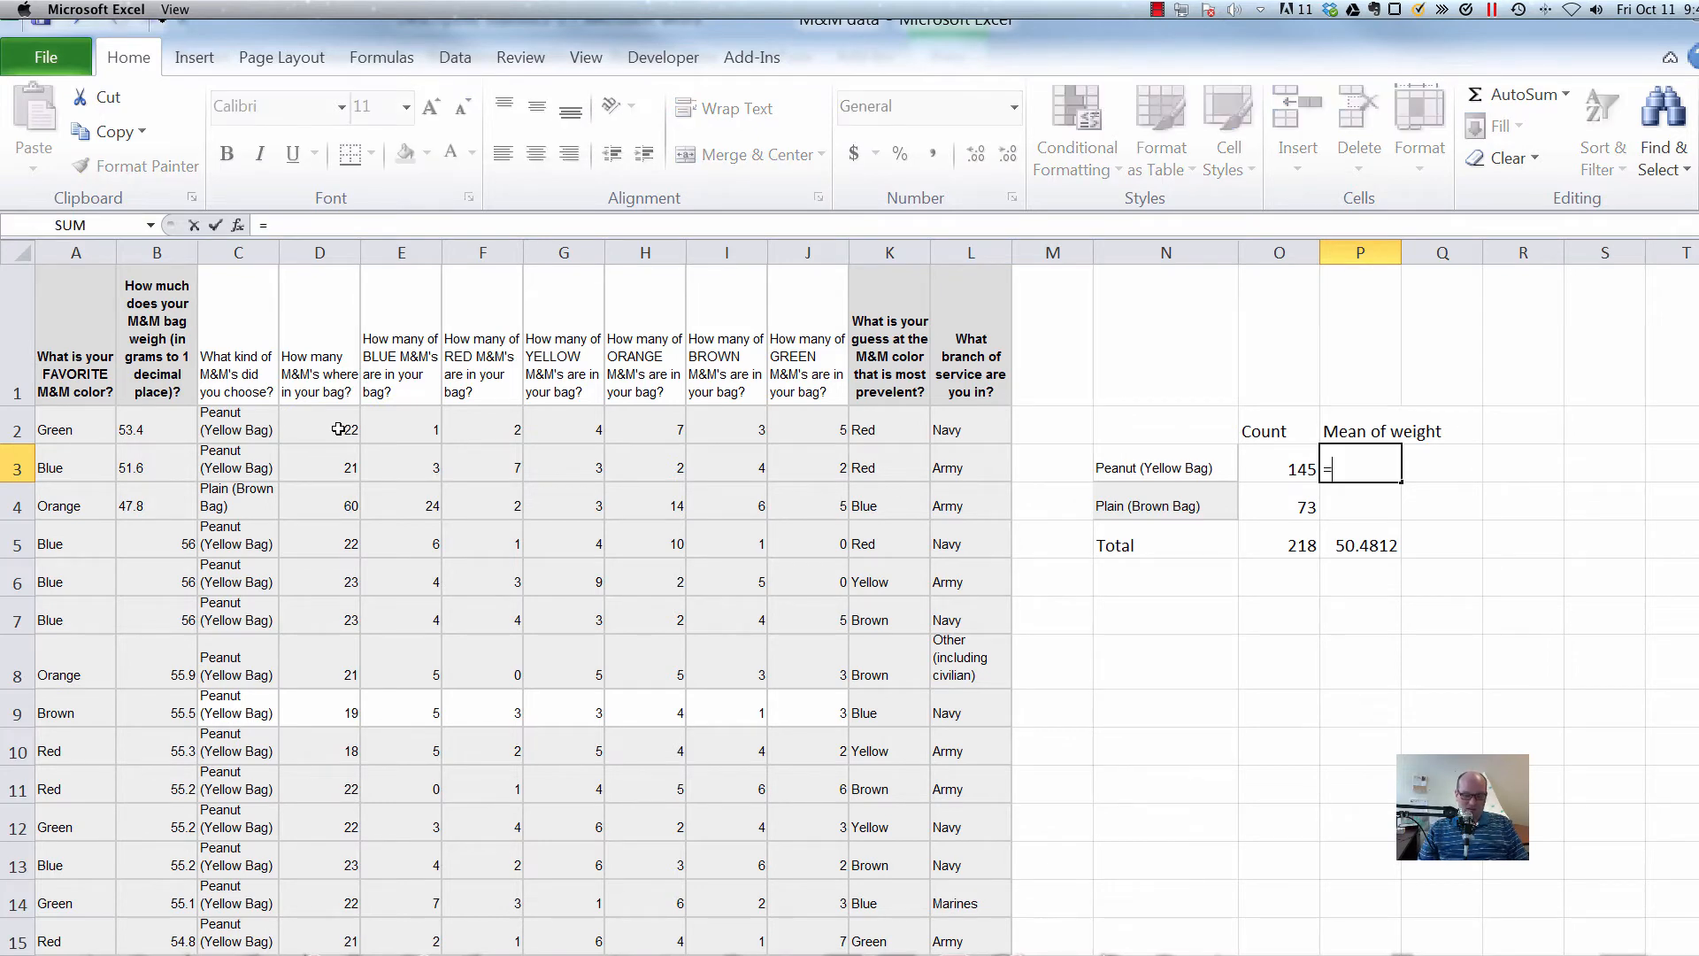
pyautogui.write('averag')
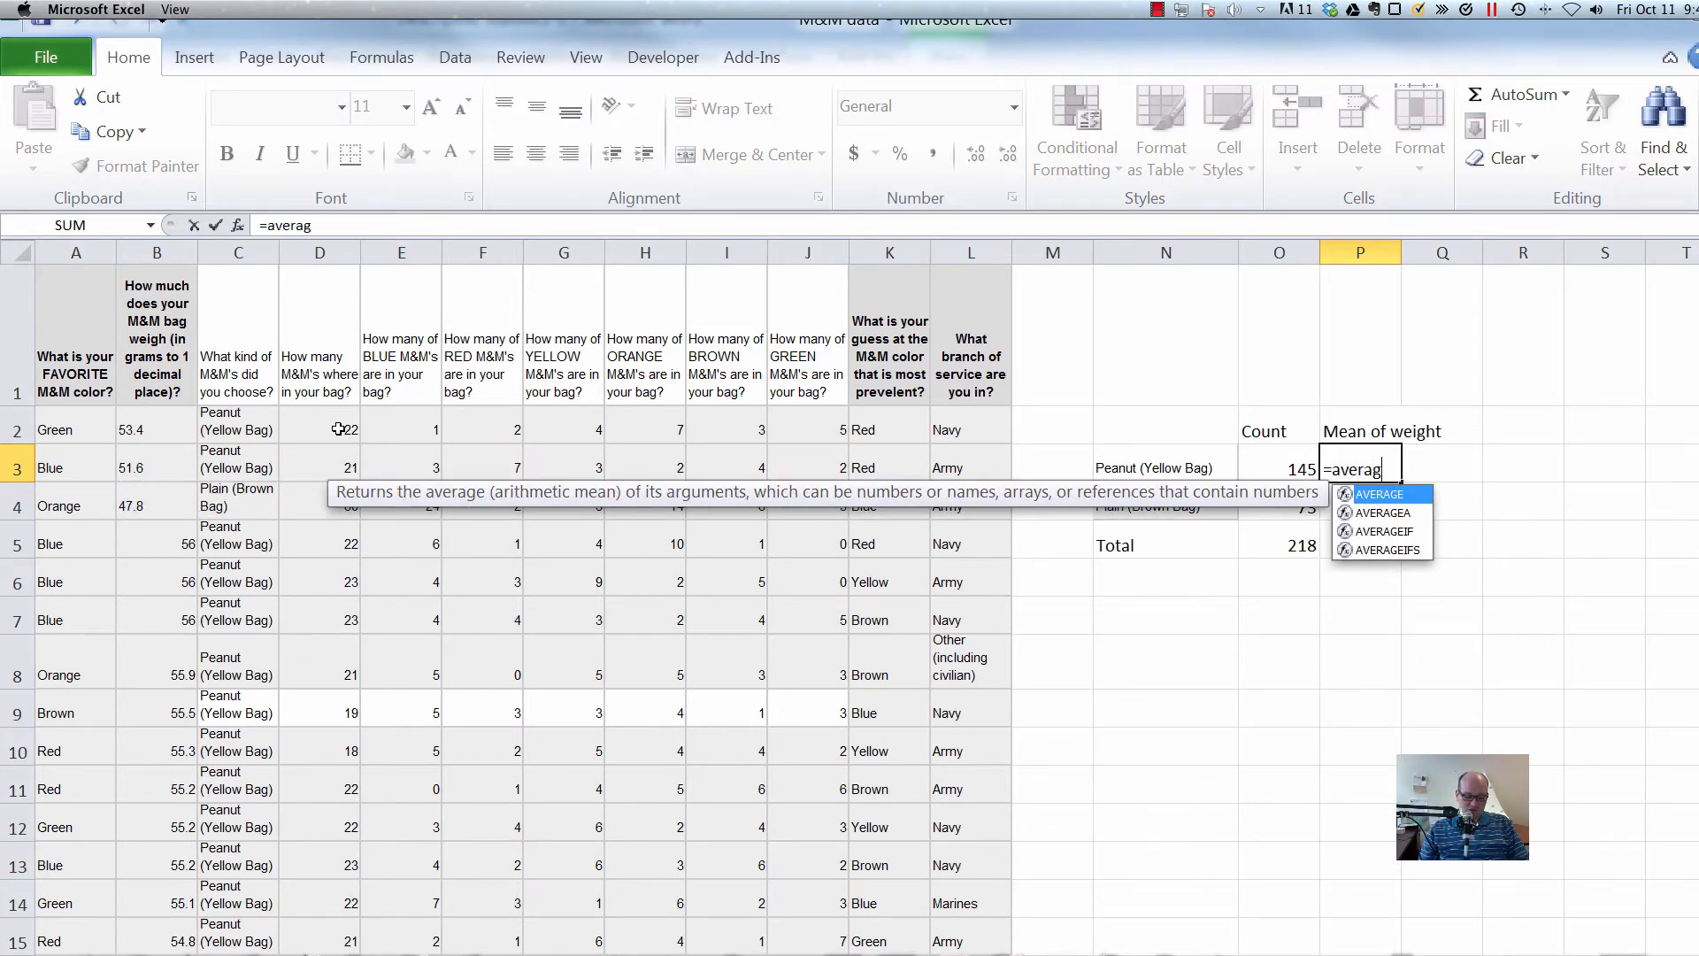
pyautogui.write('eif')
pyautogui.press('Return')
pyautogui.press('Up')
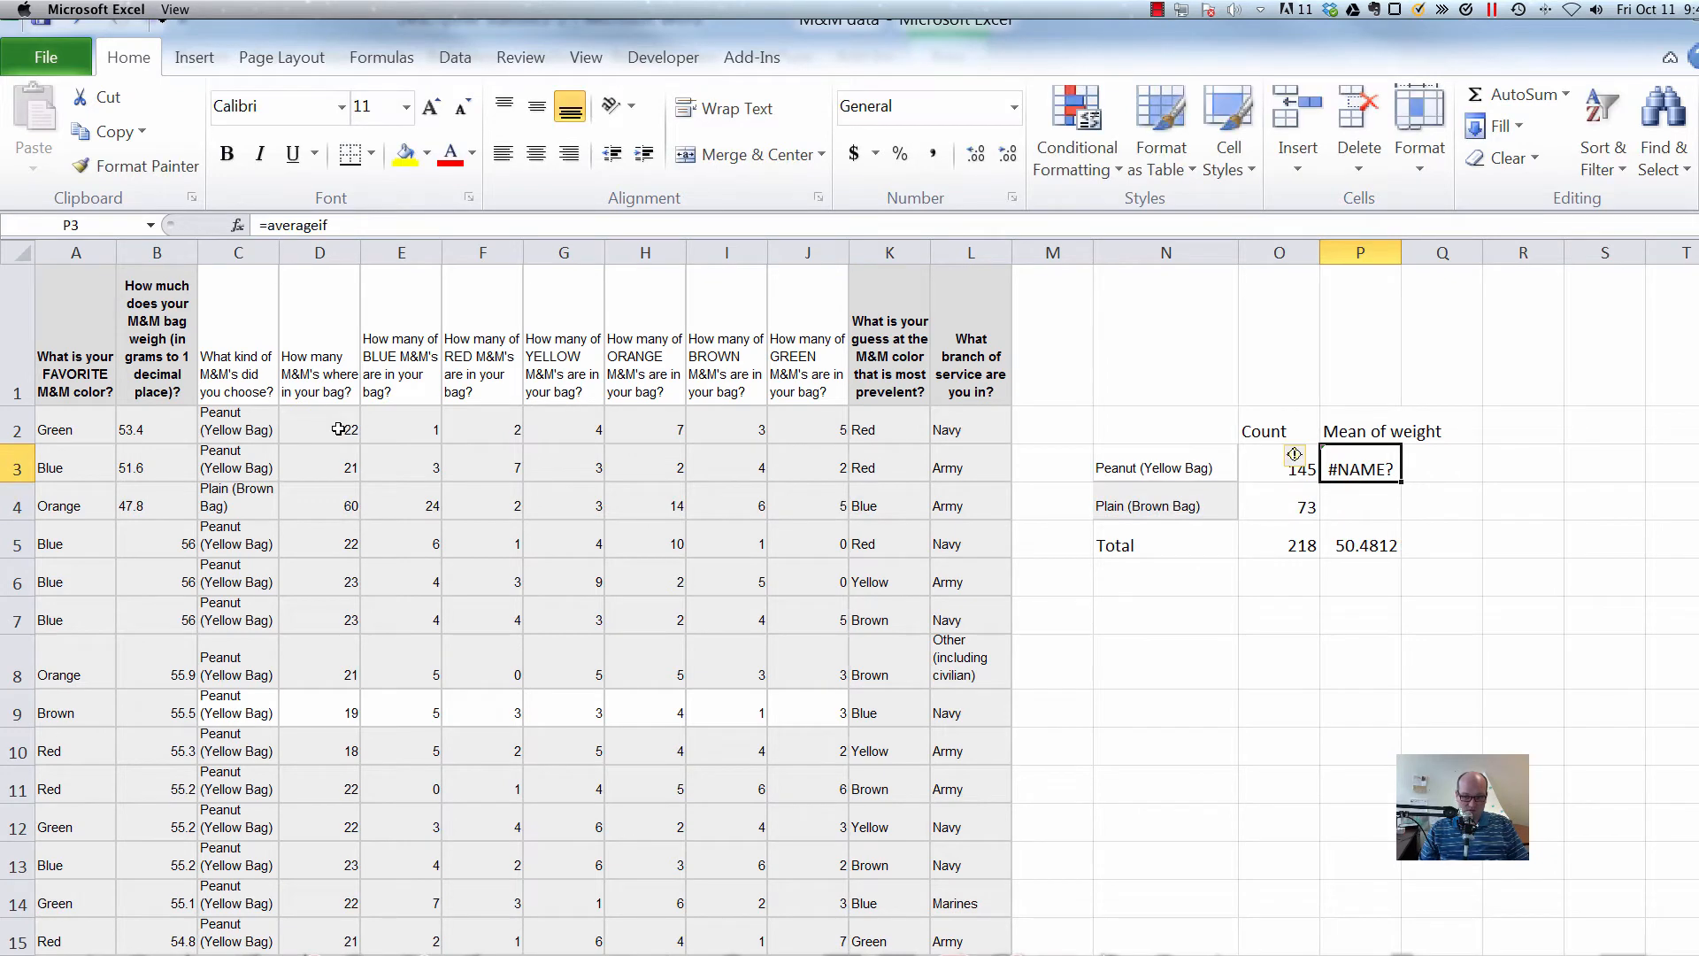
pyautogui.press('F2')
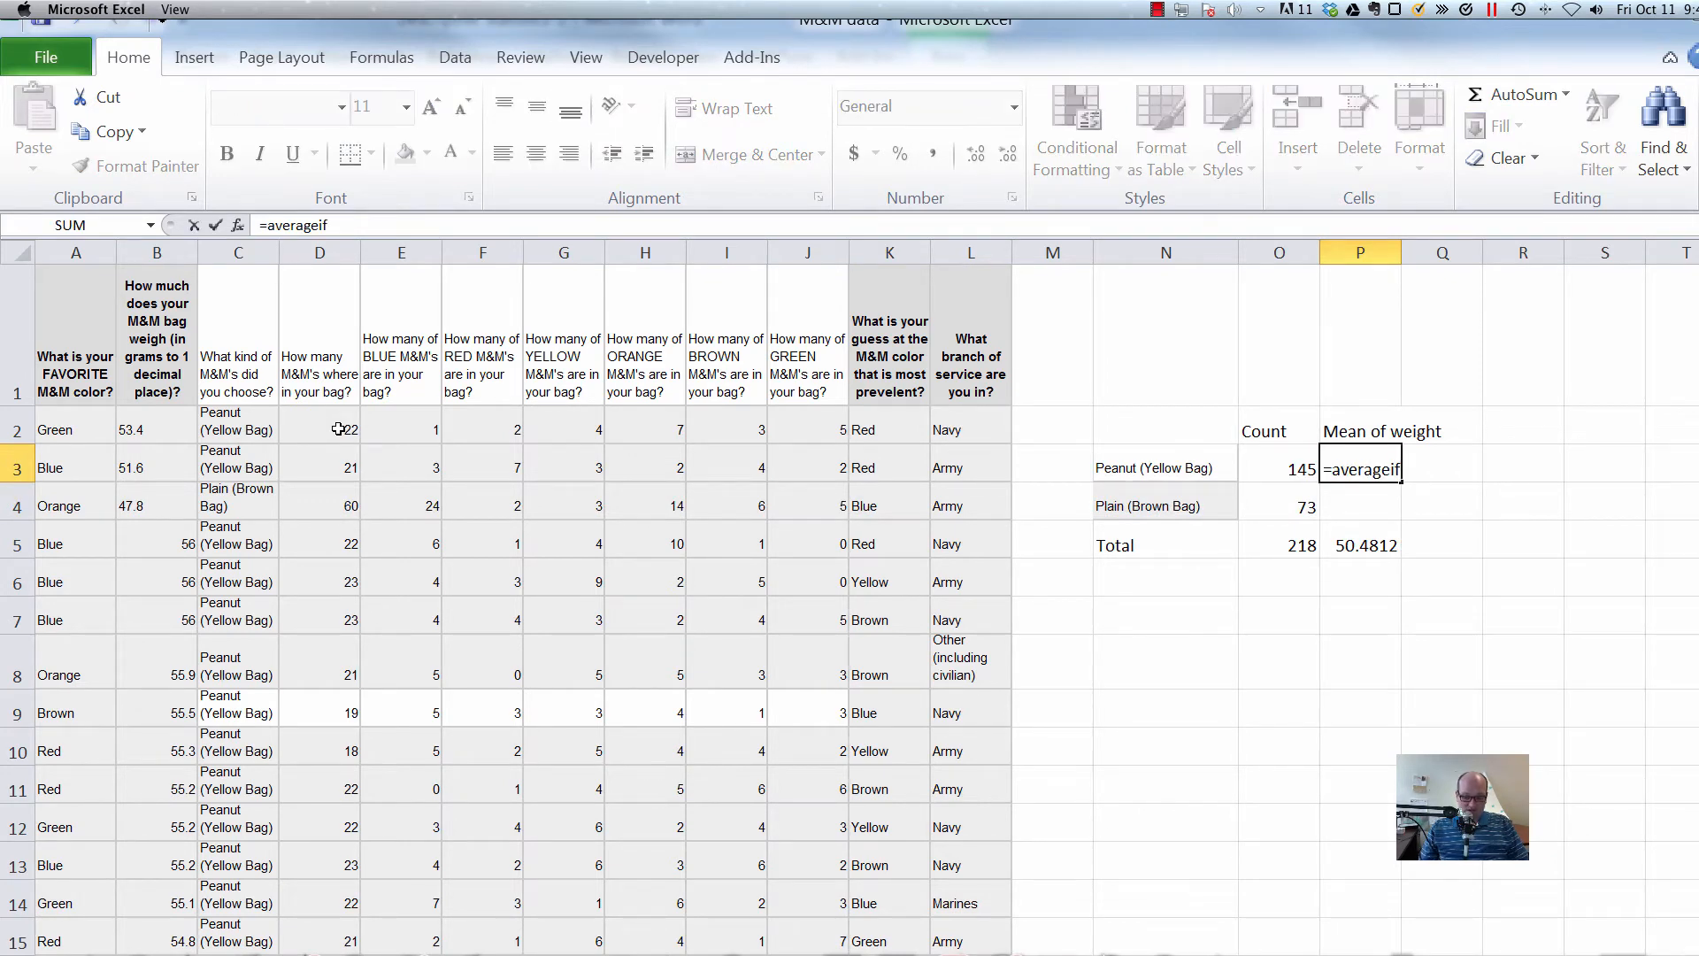
pyautogui.write('(')
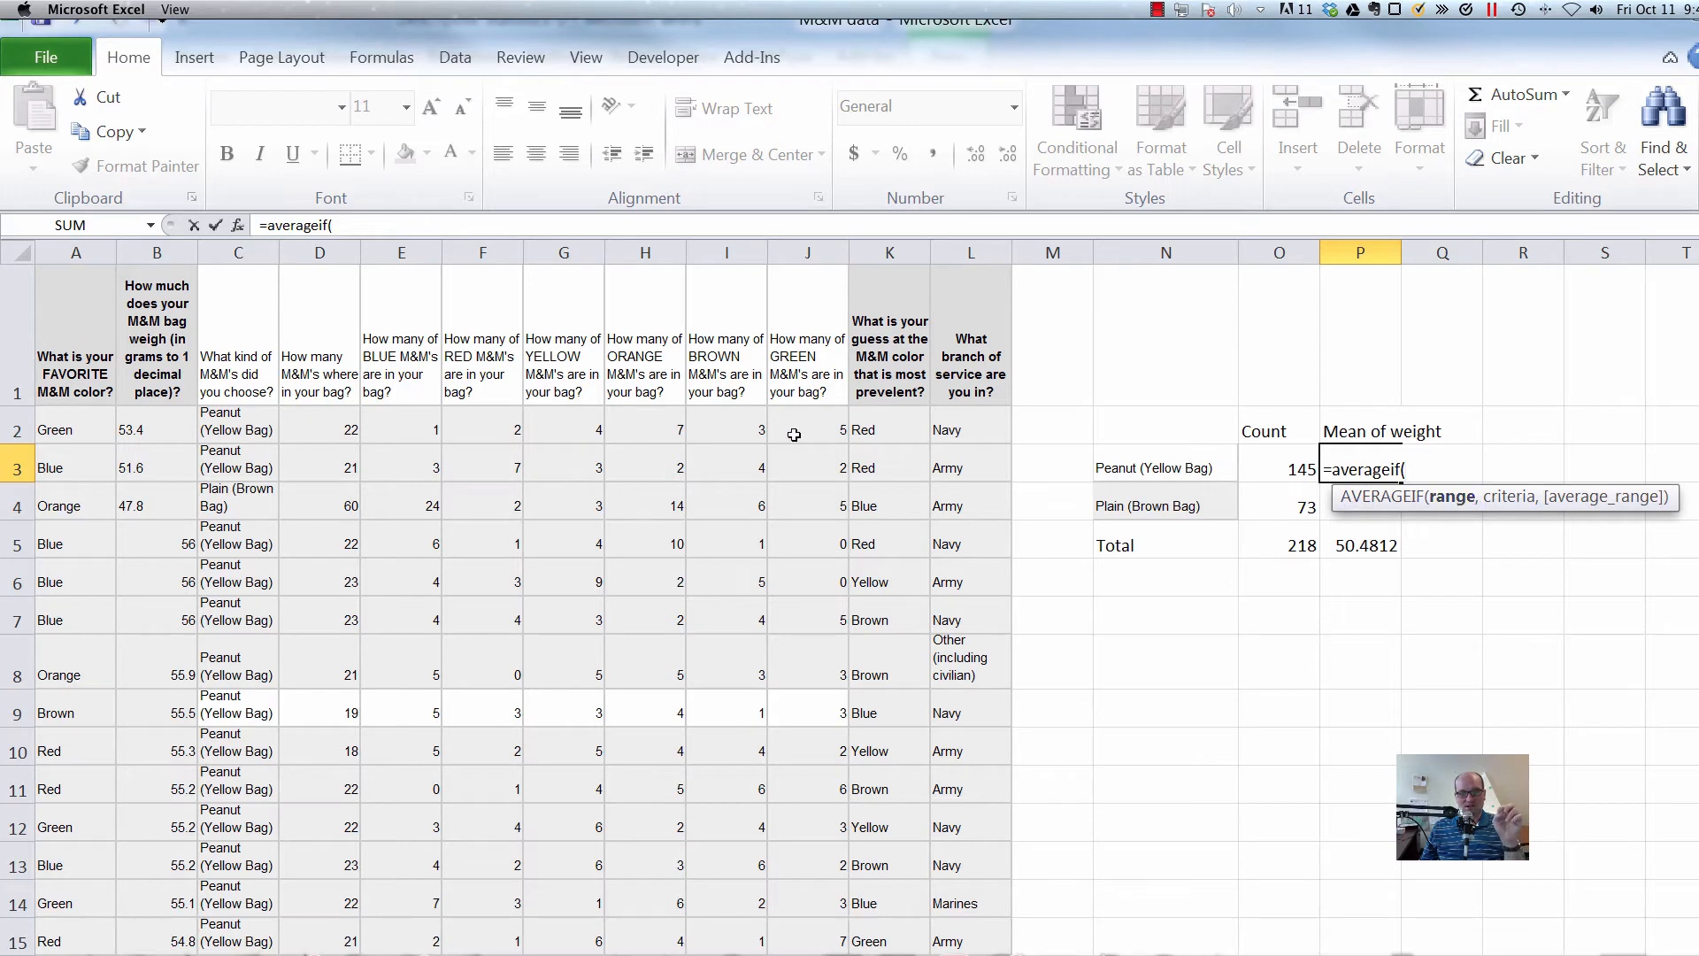
pyautogui.click(216, 425)
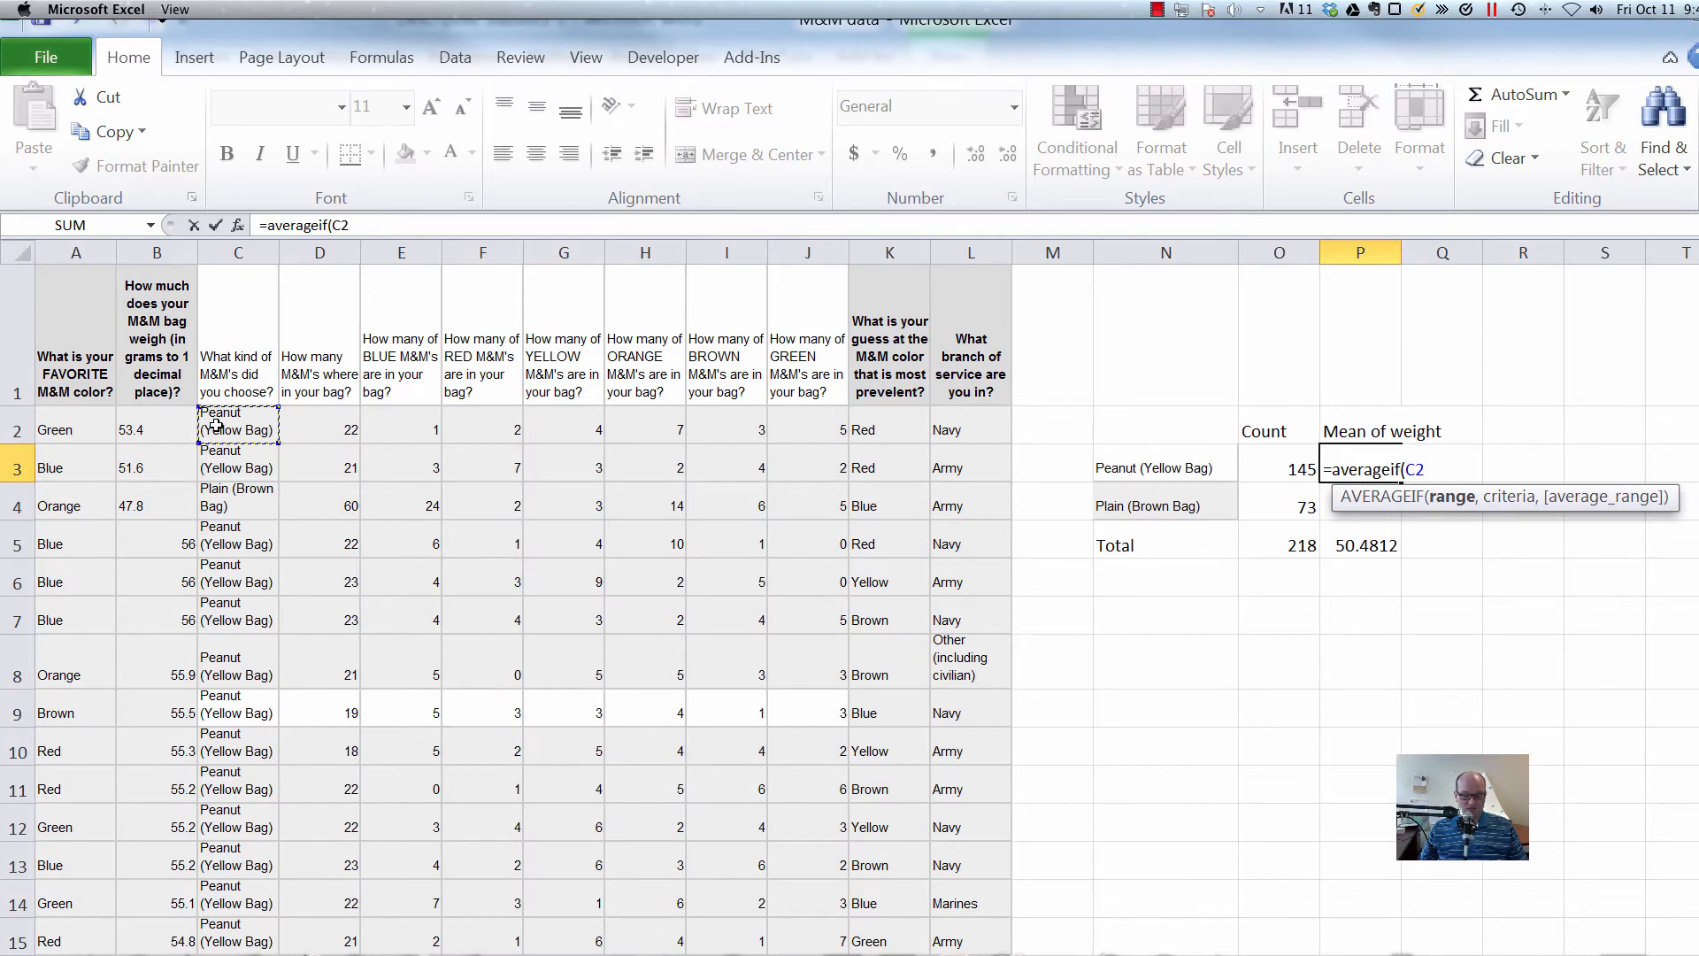
pyautogui.hotkey('ctrl', 'shift', 'Down')
pyautogui.press('F4')
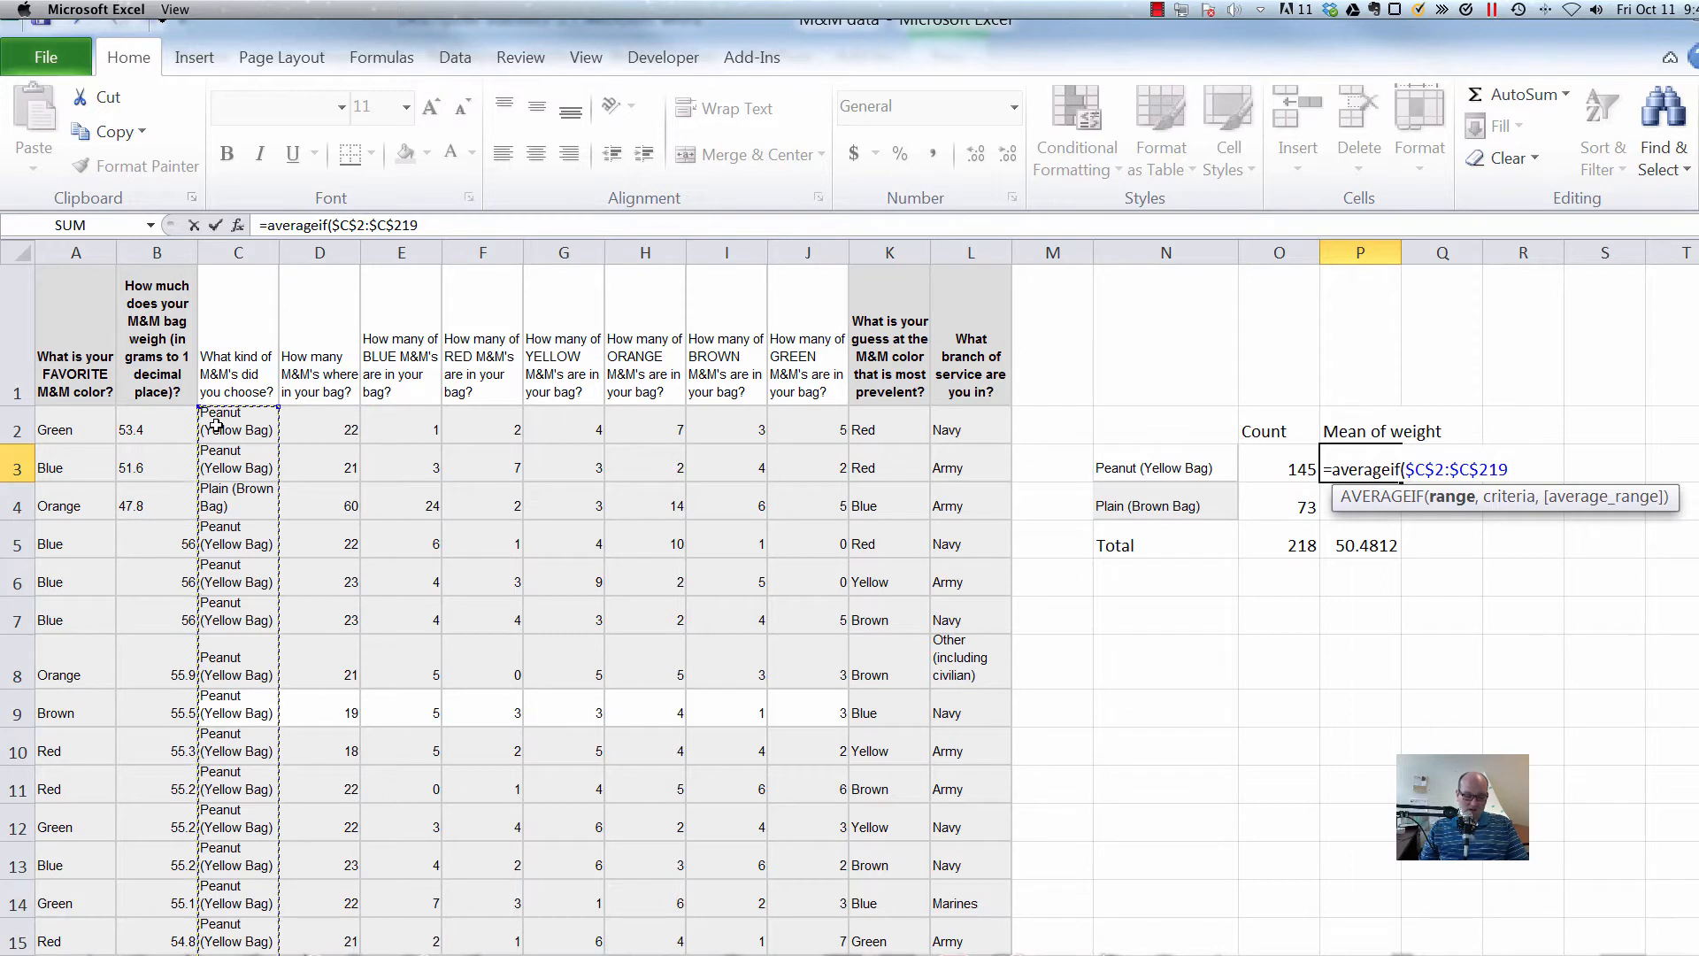
# Complete P3's AVERAGEIF formula with N3 as the criteria and $B$2:$B$219 as the absolute average range.
pyautogui.write(',')
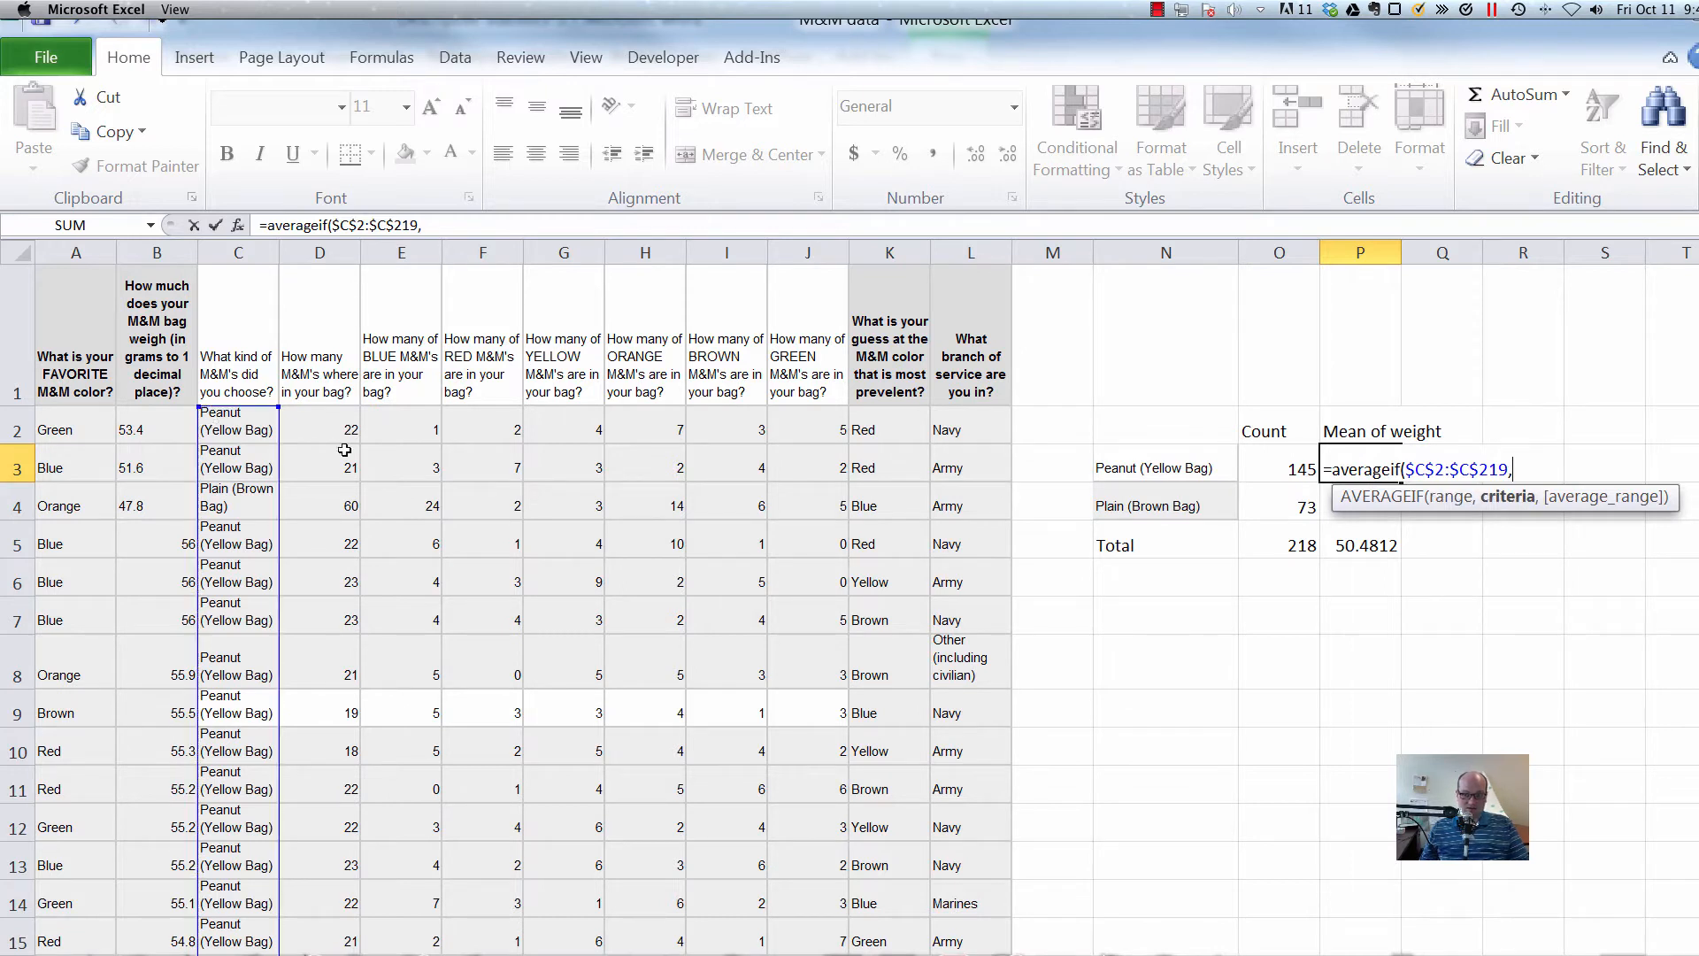
pyautogui.click(1130, 467)
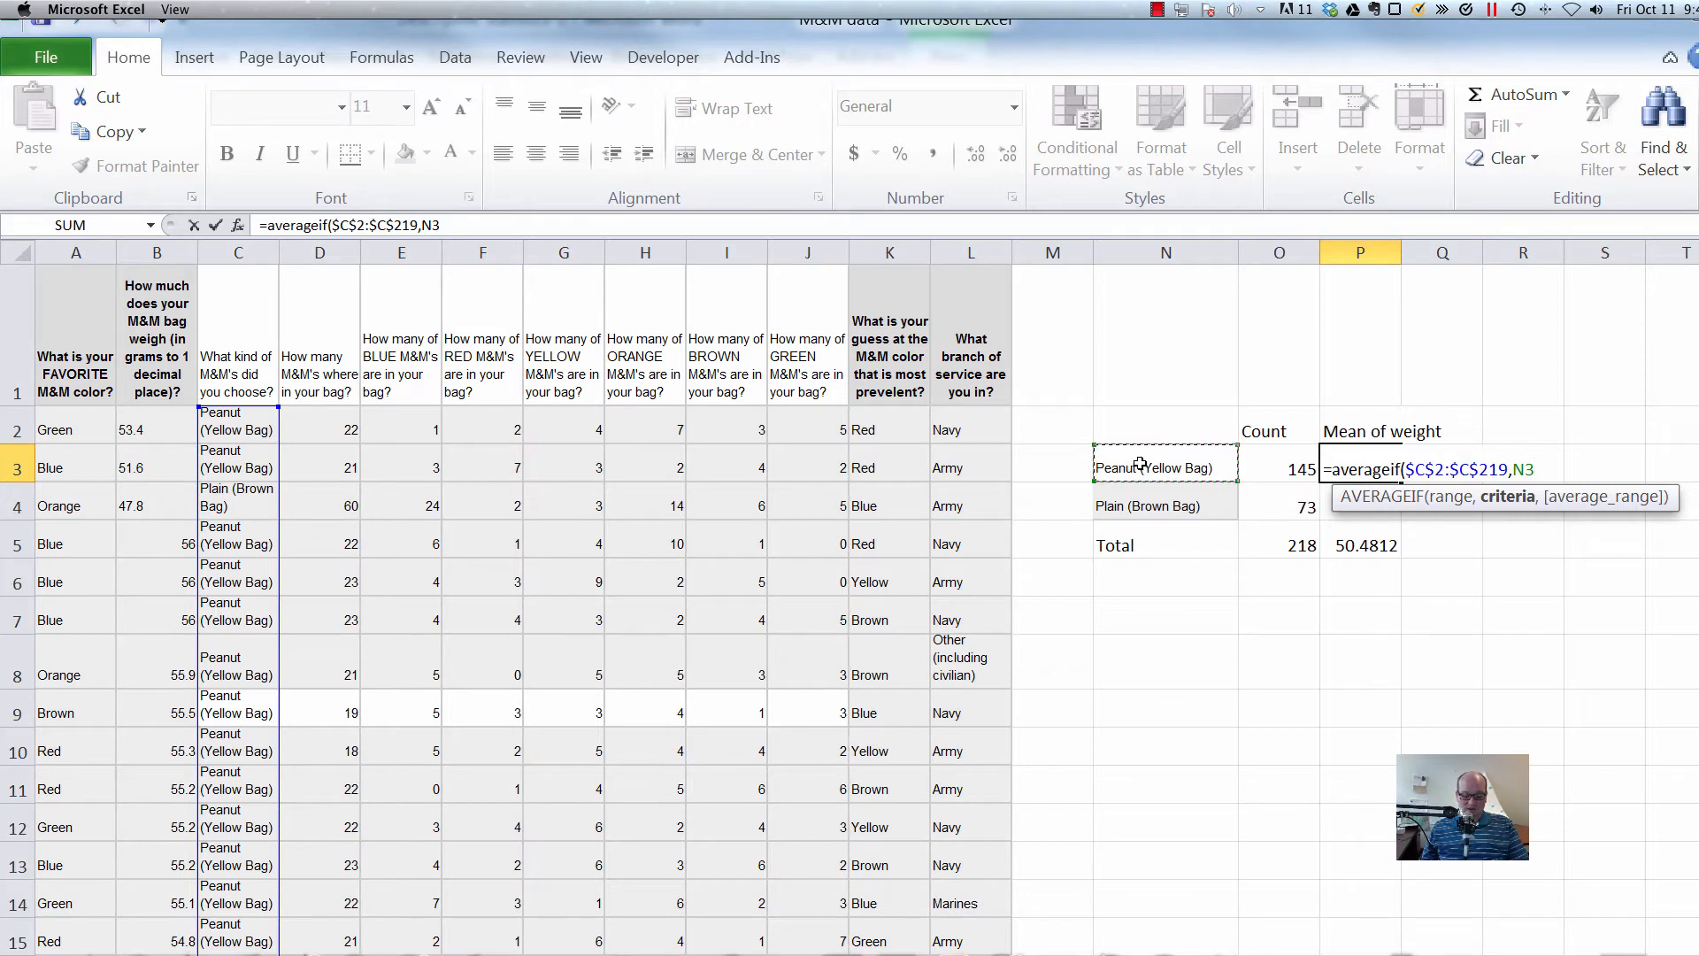
pyautogui.write(',')
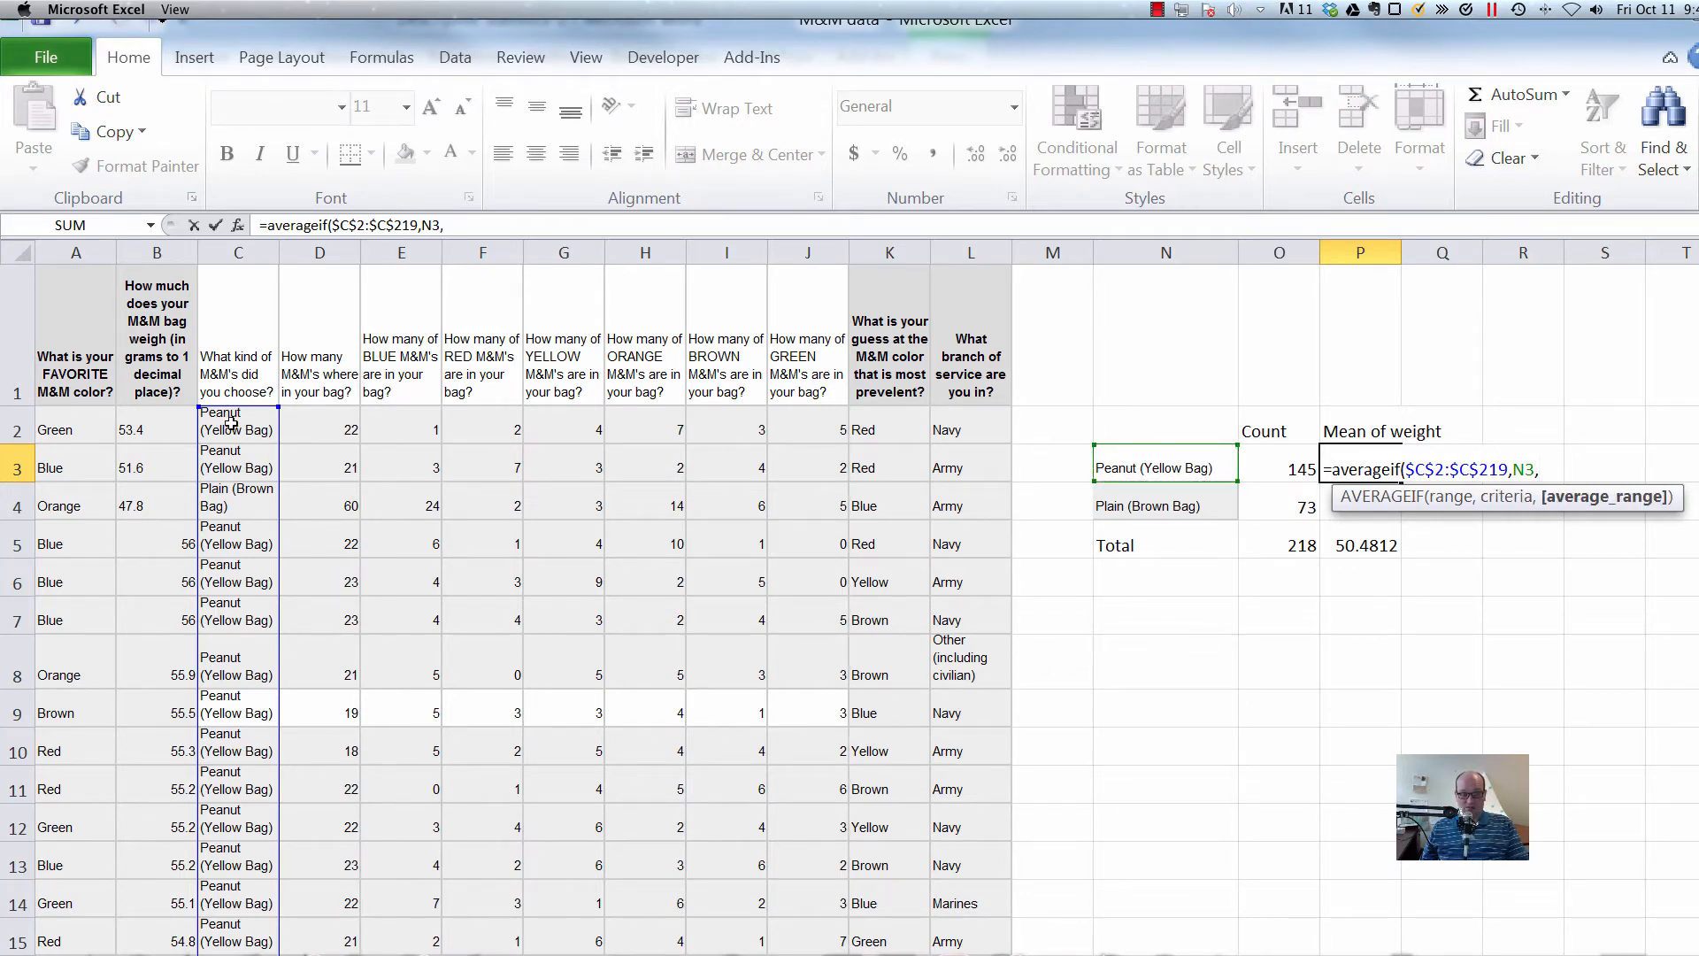
pyautogui.click(139, 429)
pyautogui.press('super+shift+Down')
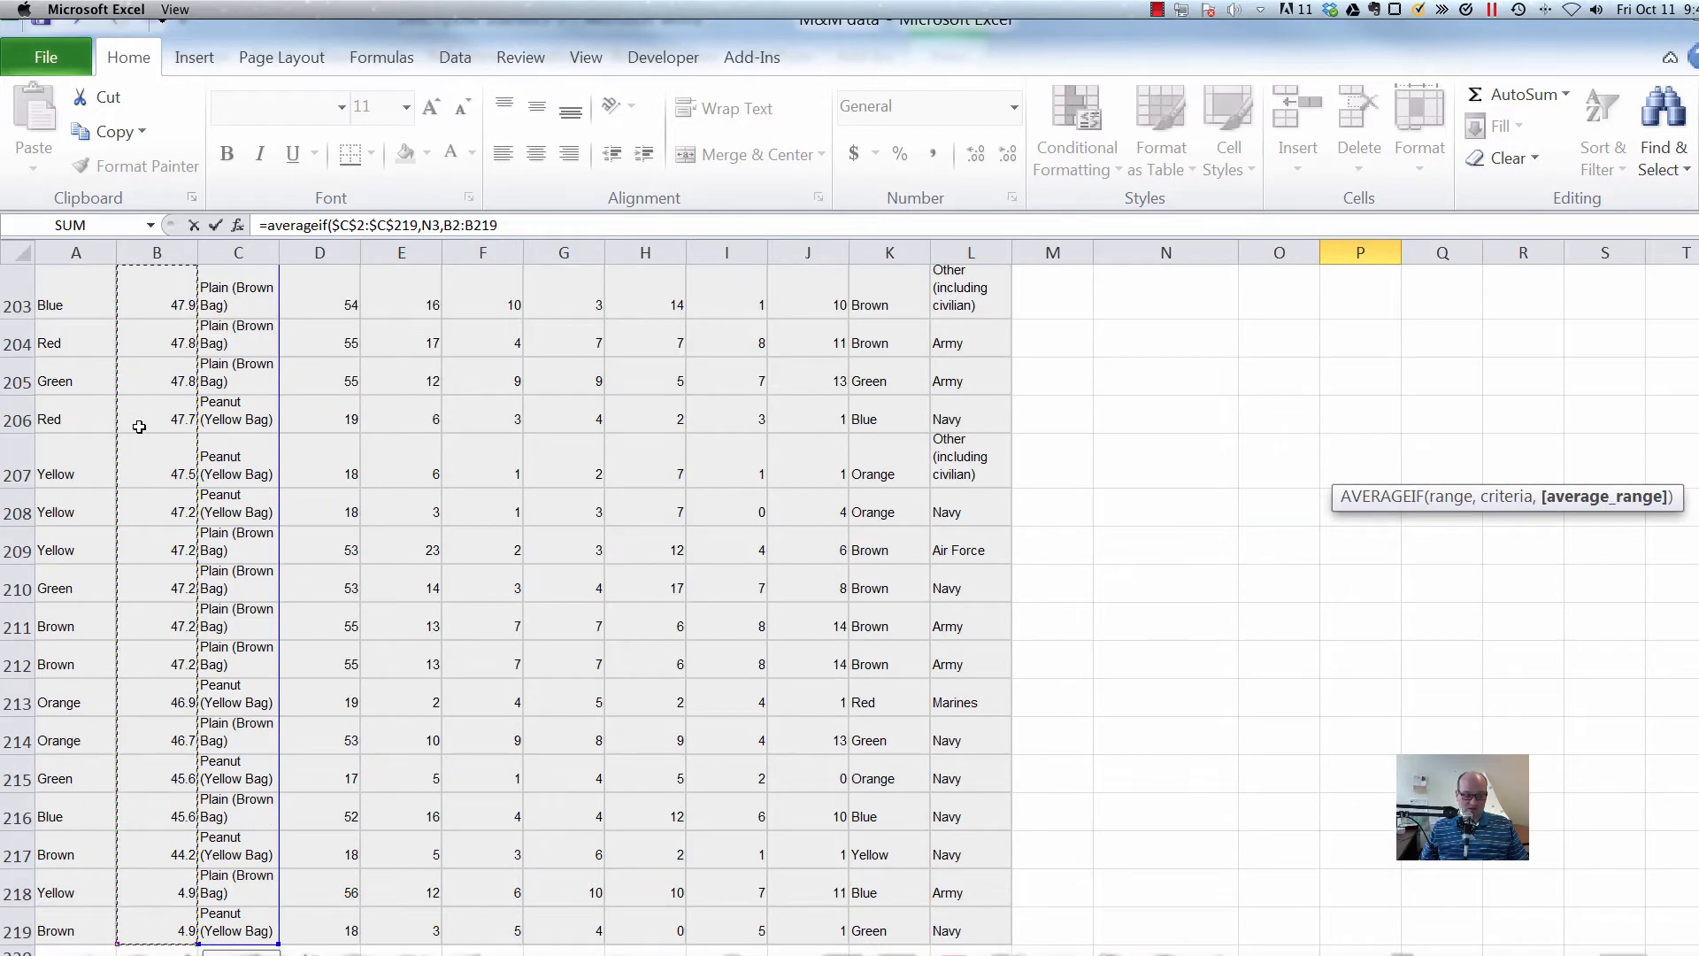
pyautogui.press('super+t')
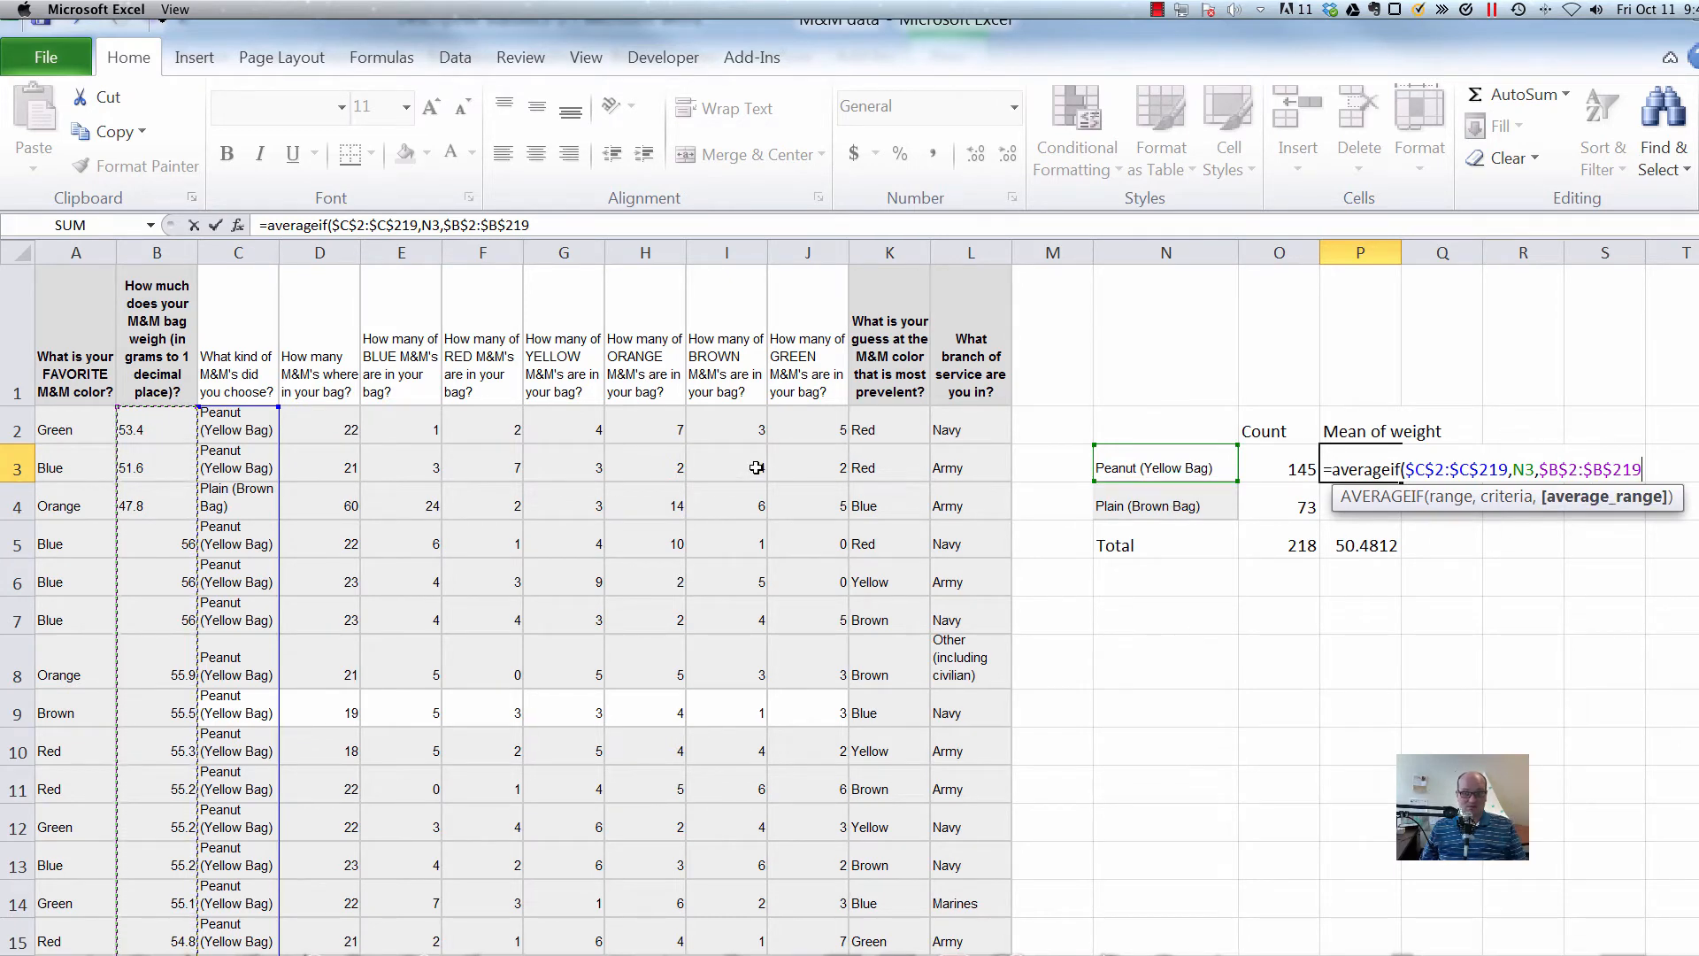
pyautogui.press('Return')
pyautogui.press('Up')
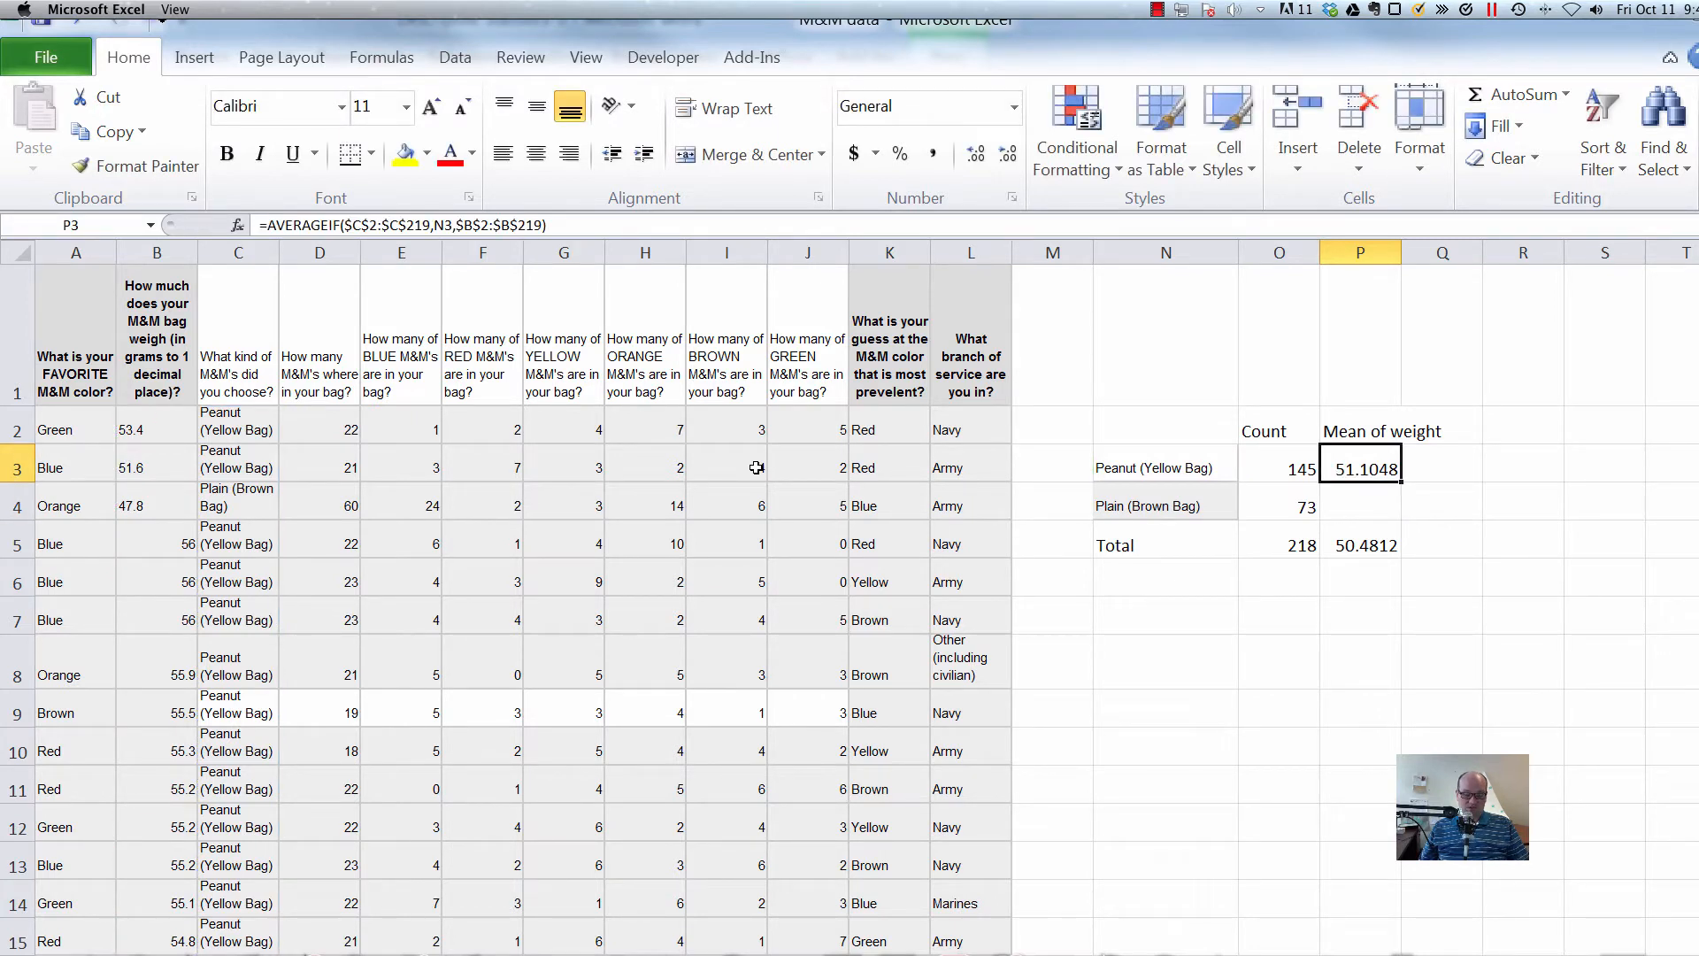
# Copy the AVERAGEIF formula from P3 to P4 for the mean weight of the Plain (Brown Bag) rows.
pyautogui.hotkey('ctrl', 'c')
pyautogui.press('Down')
pyautogui.hotkey('ctrl', 'v')
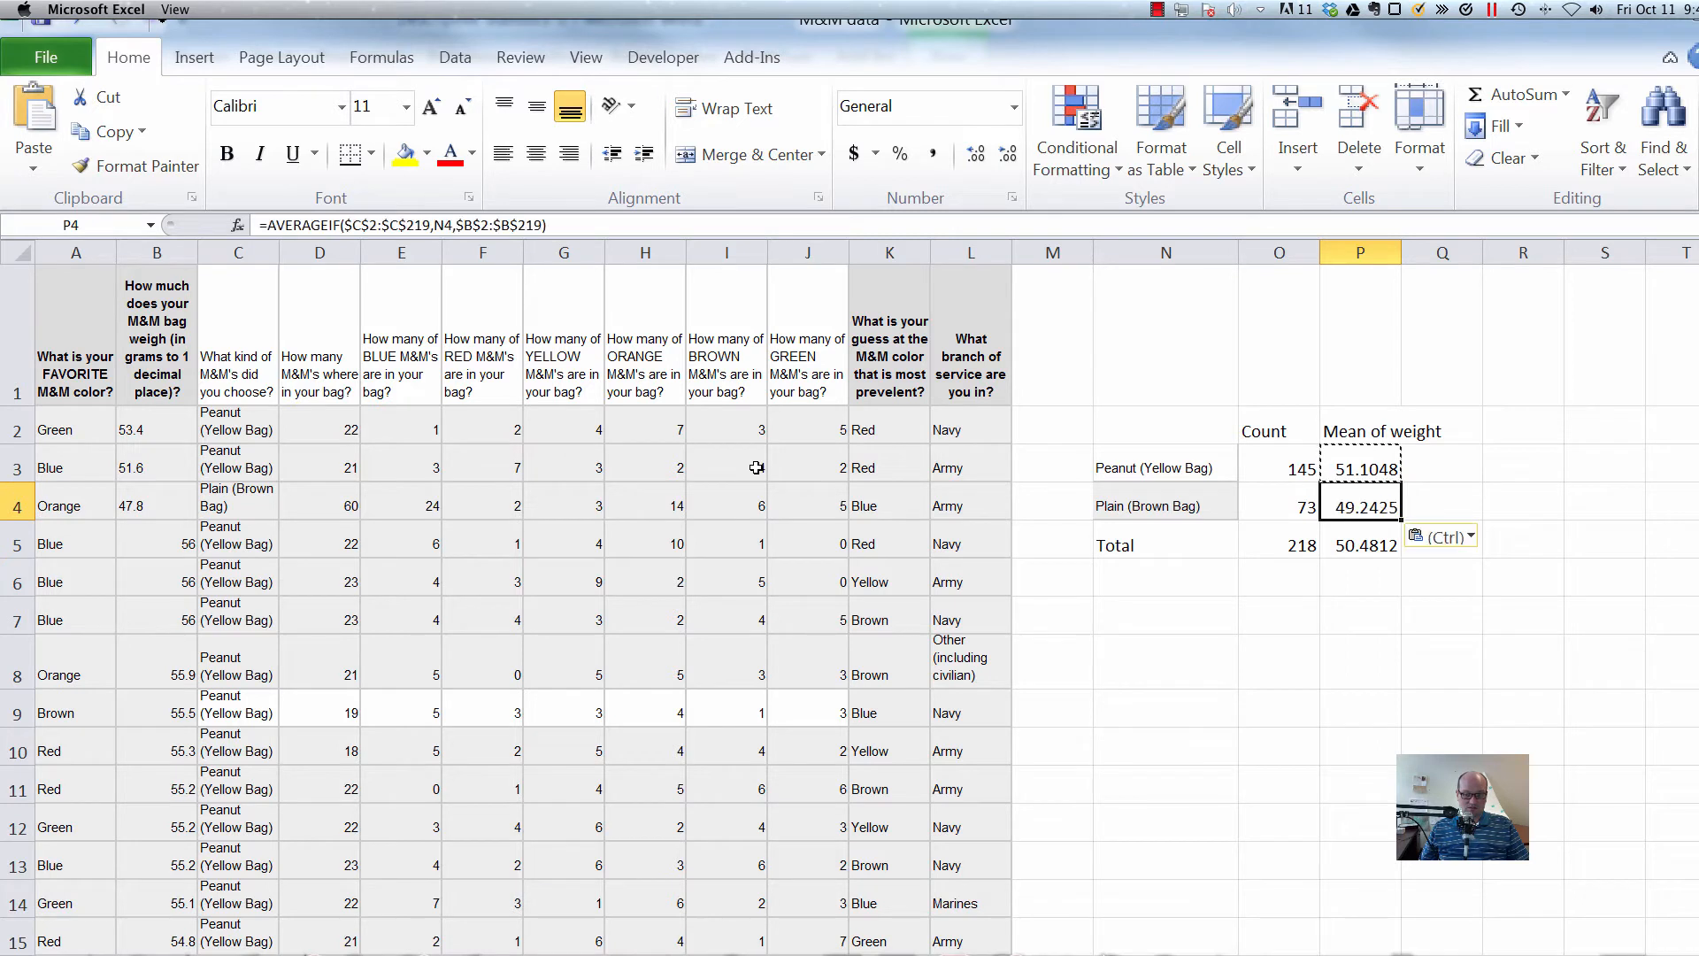
pyautogui.press('Down')
pyautogui.press('Up')
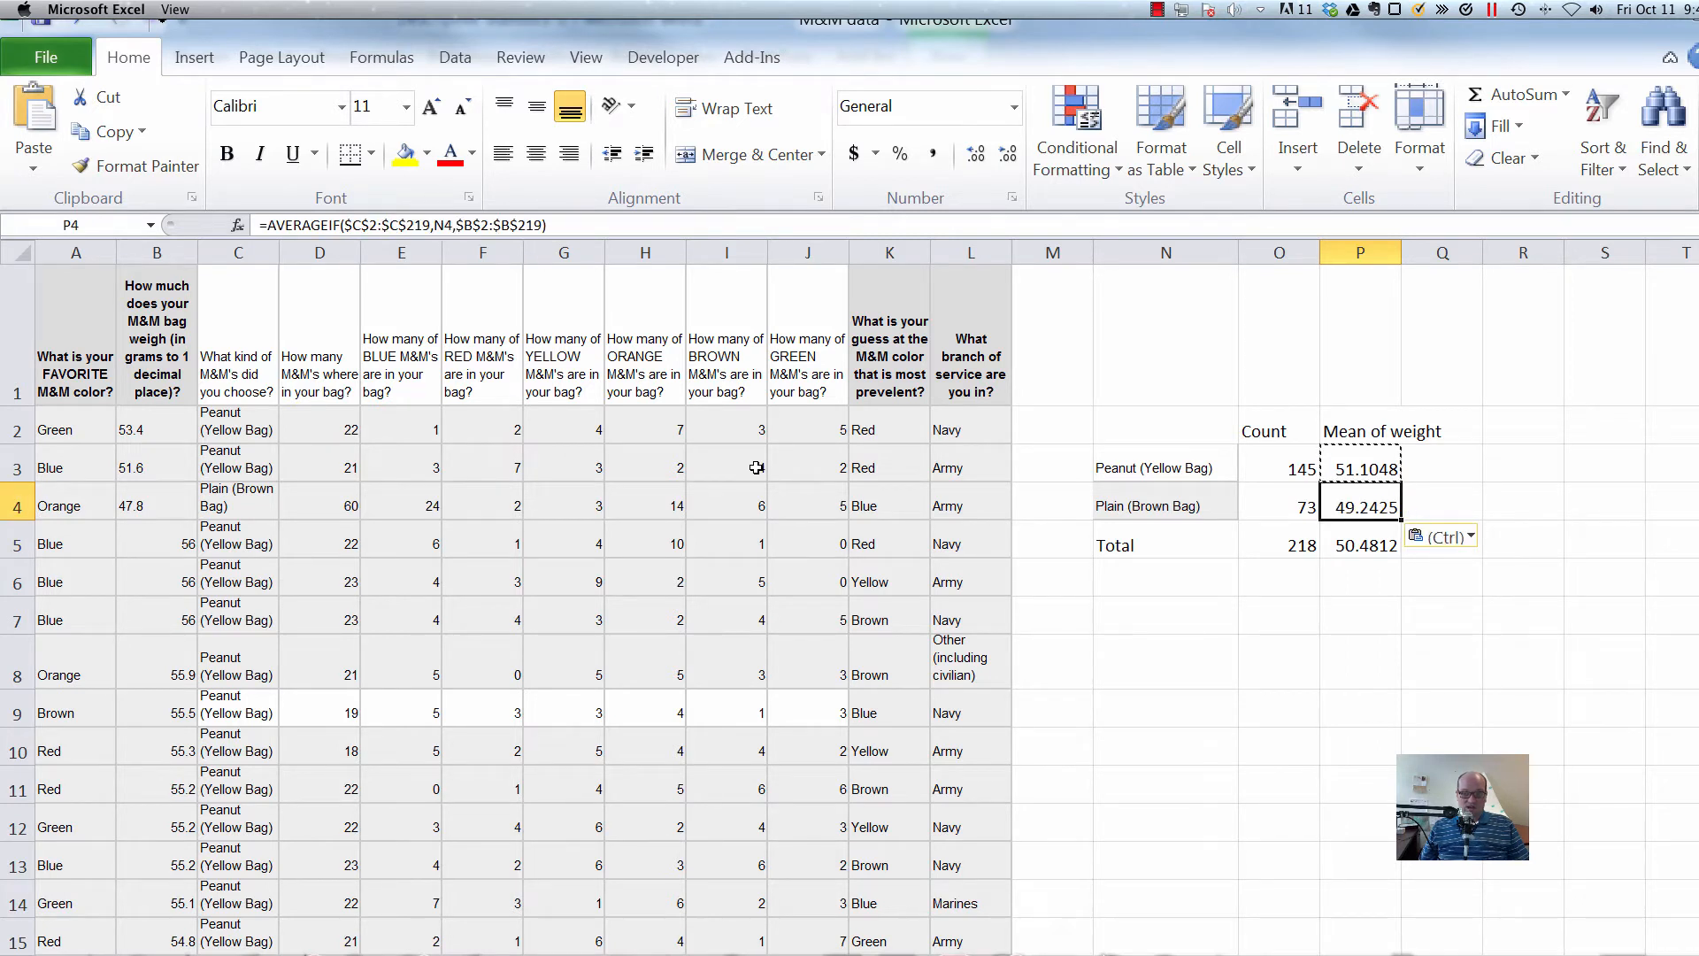
# Widen column P to fit its contents and clear the copy selection around P3.
pyautogui.press('Right')
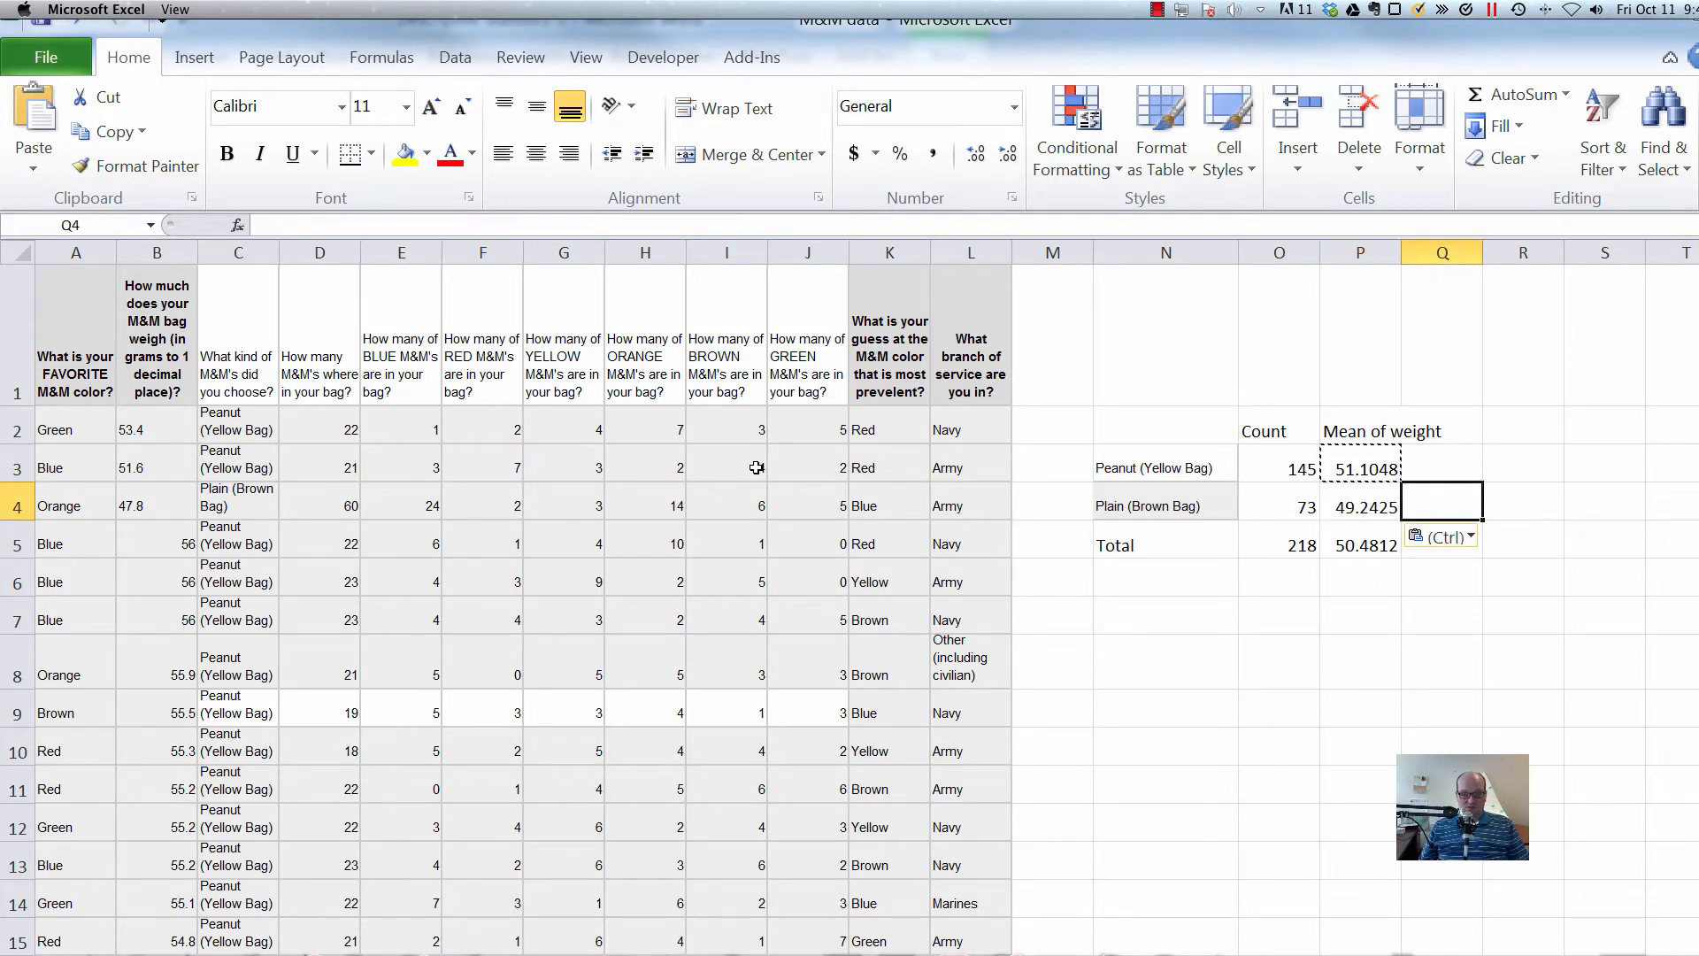
pyautogui.doubleClick(1401, 252)
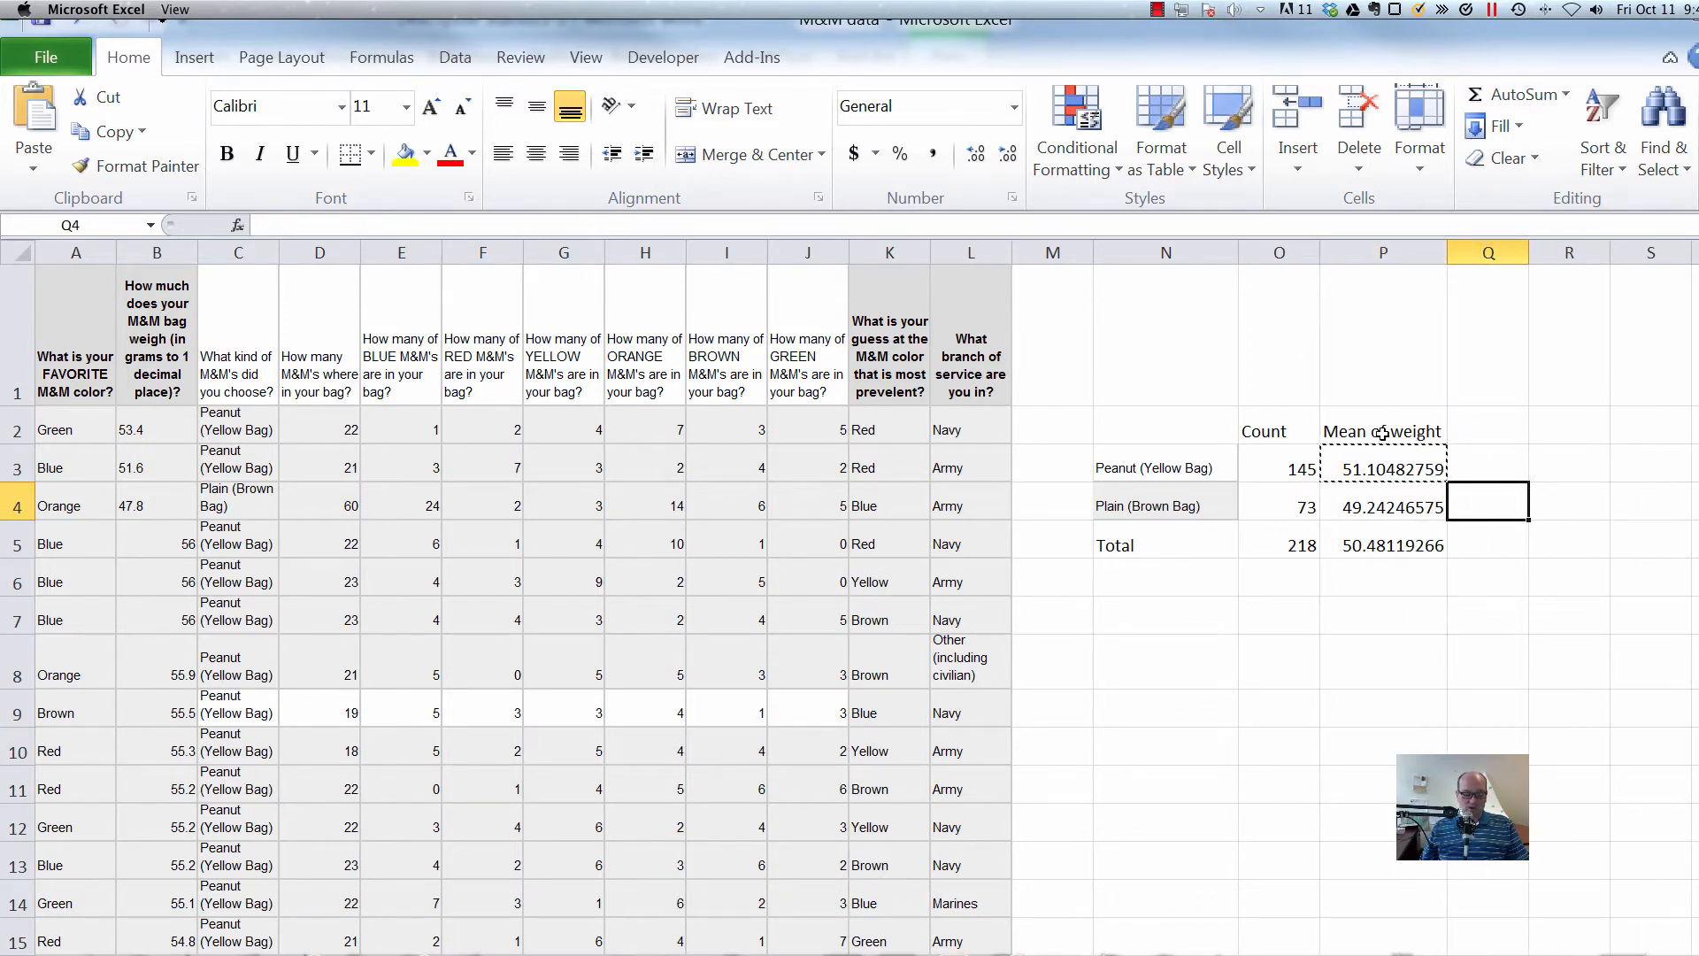
pyautogui.press('Escape')
pyautogui.click(1479, 426)
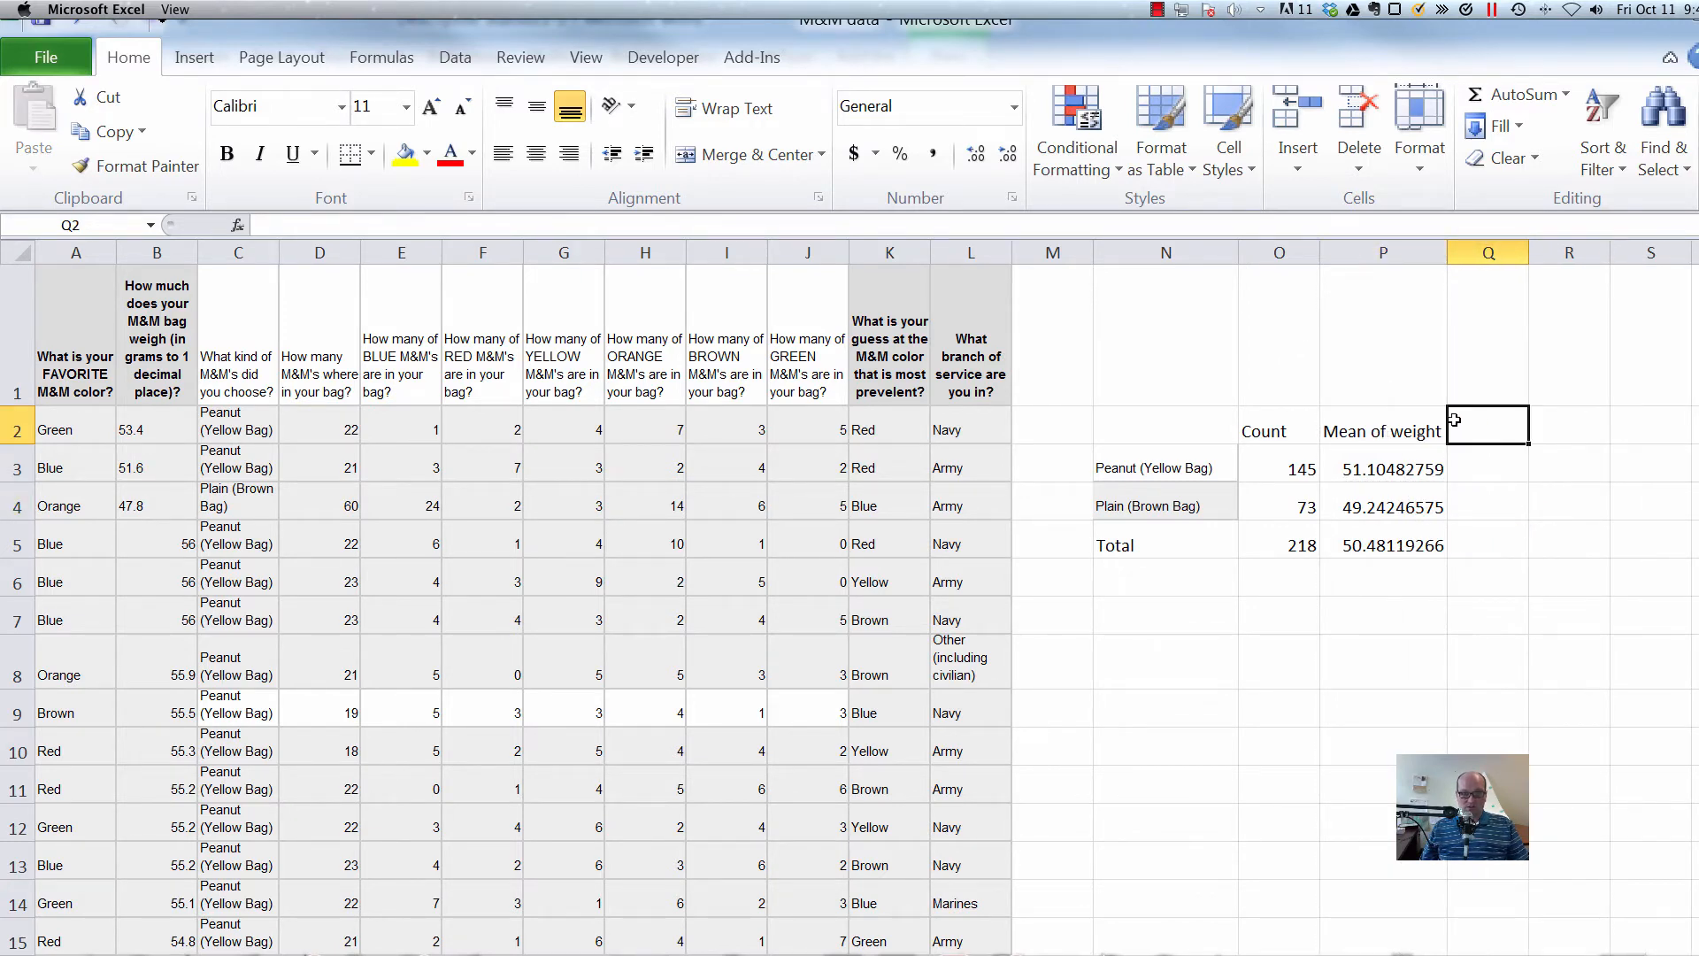
# Copy the Peanut (Yellow Bag) and Plain (Brown Bag) labels from N3:N4 to N9:N10.
pyautogui.click(257, 247)
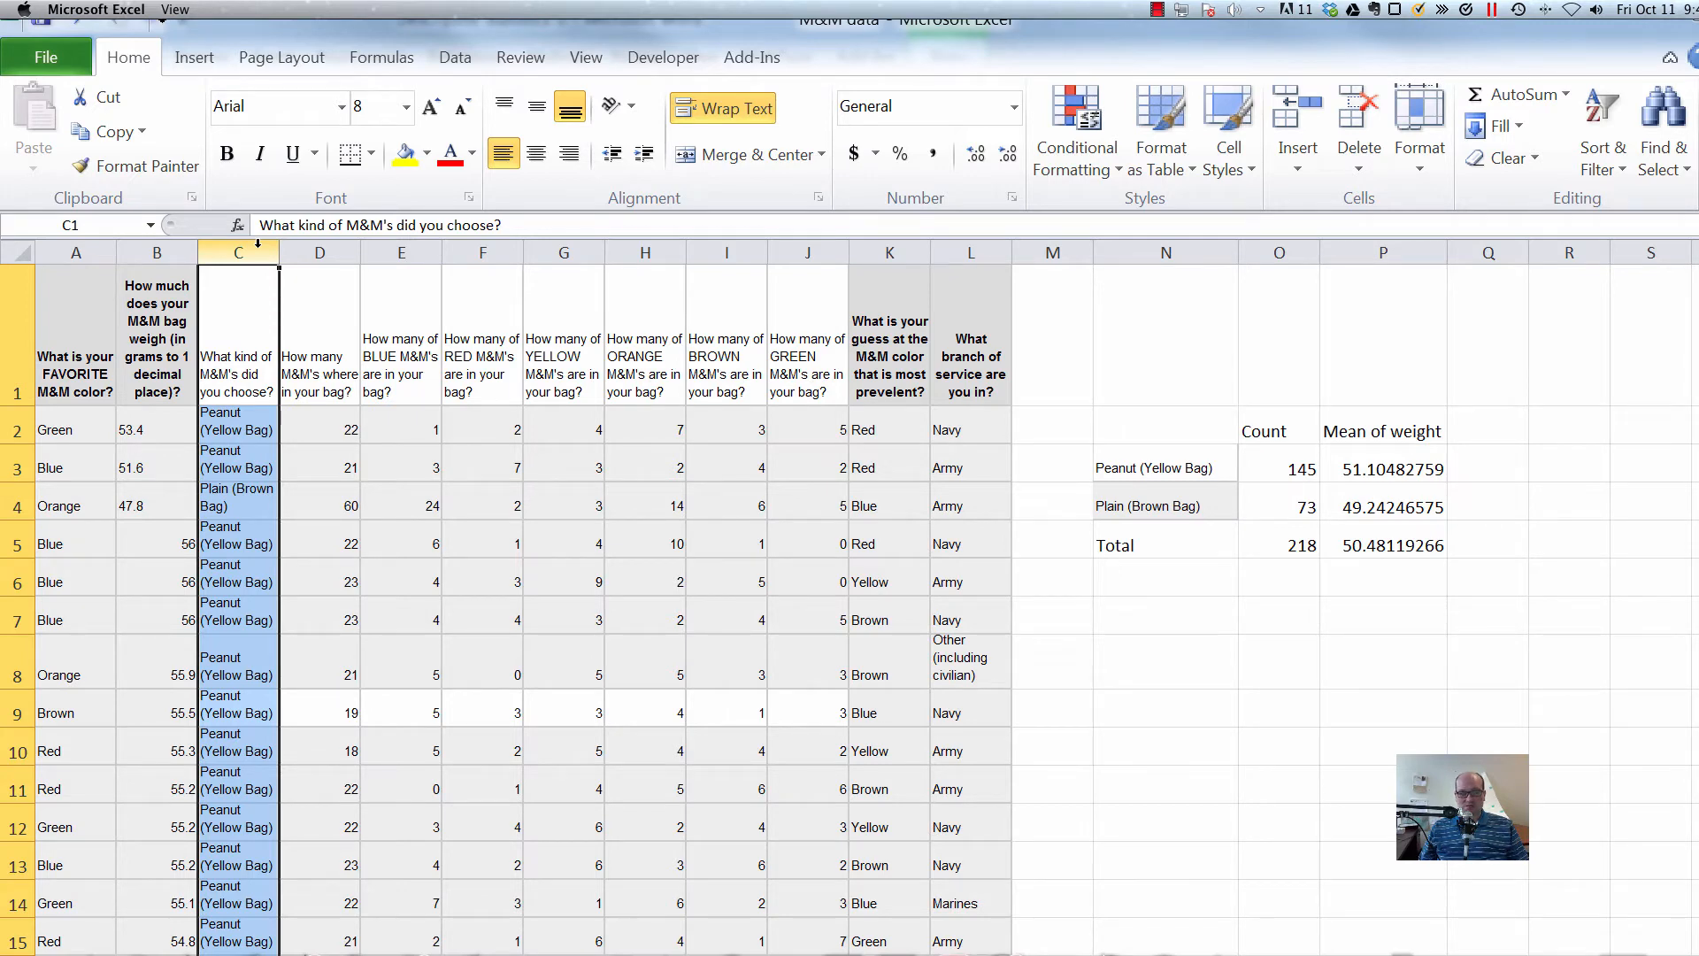
pyautogui.click(1157, 470)
pyautogui.moveTo(1157, 470); pyautogui.dragTo(1156, 498)
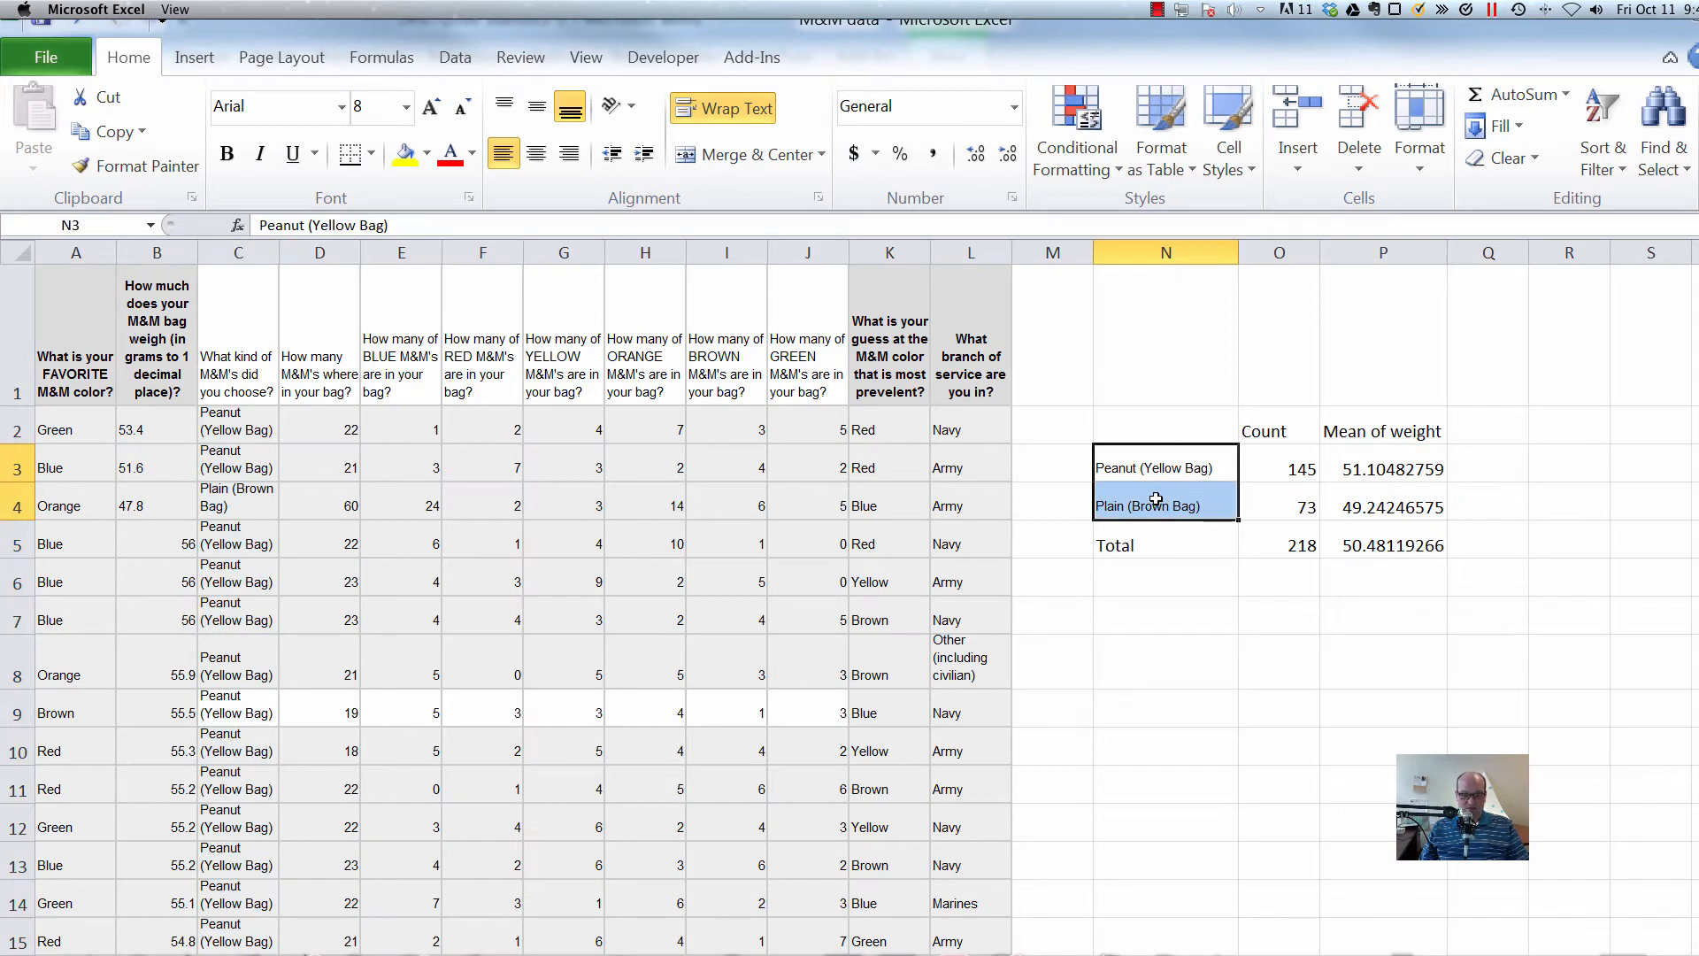
pyautogui.hotkey('ctrl', 'c')
pyautogui.click(1149, 708)
pyautogui.hotkey('ctrl', 'v')
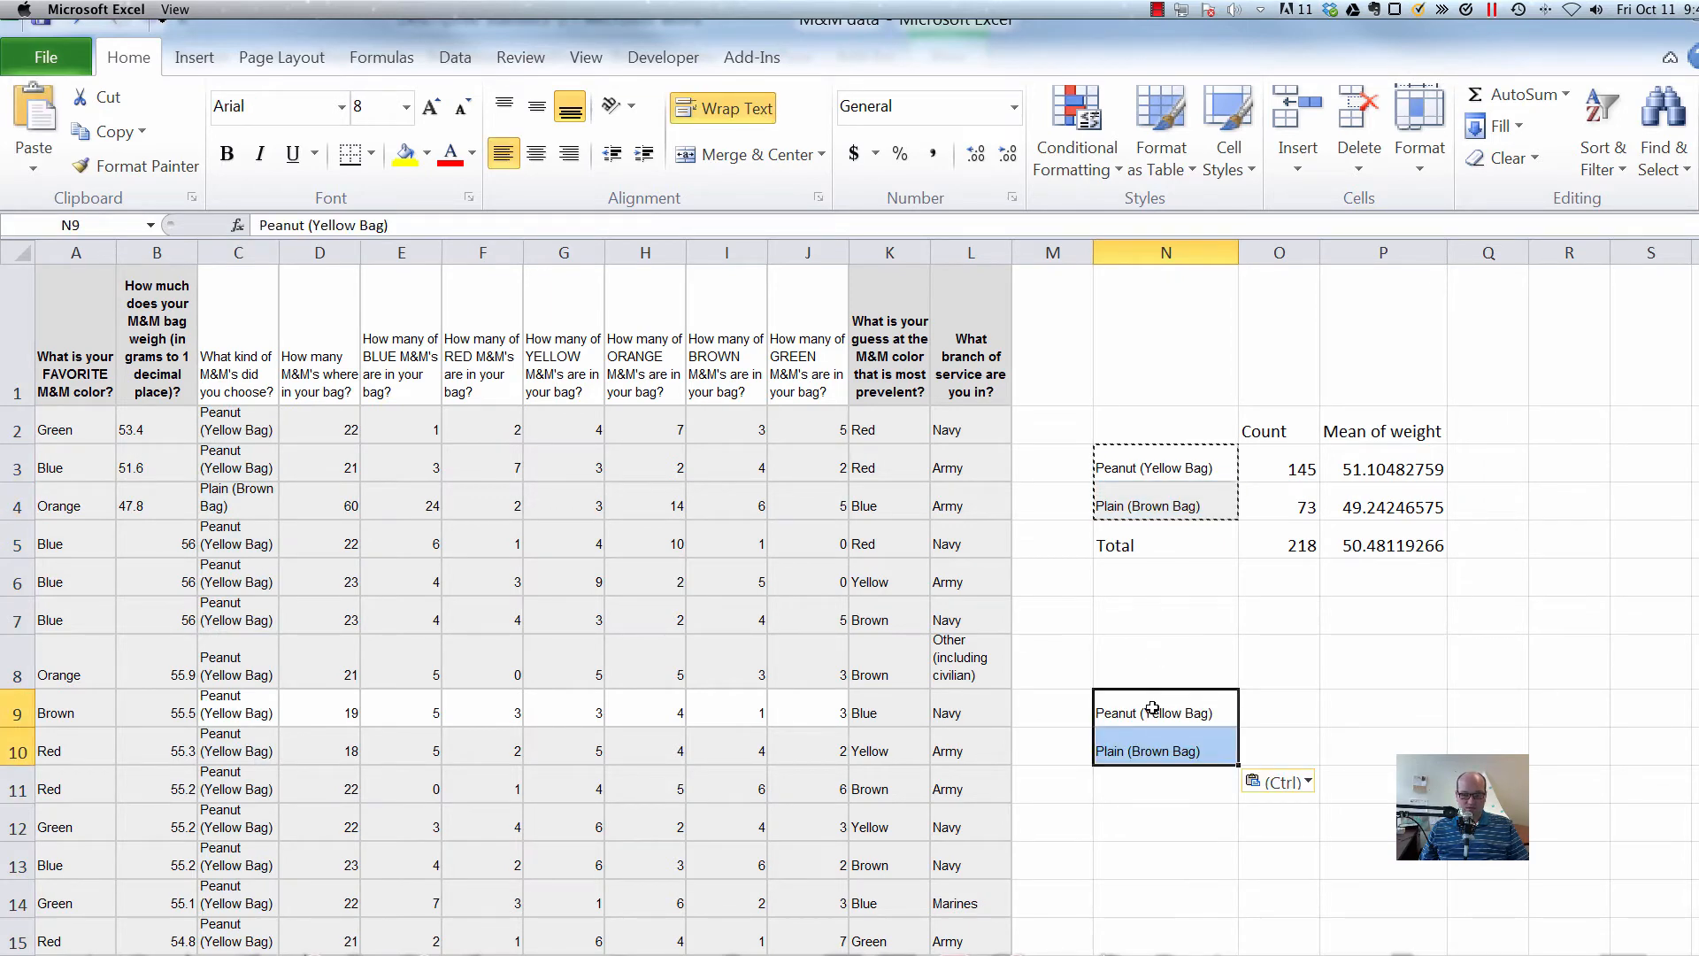
# Enter the heading "Expected Weight" in O8, above and beside the copied bag labels.
pyautogui.click(1271, 676)
pyautogui.write('E')
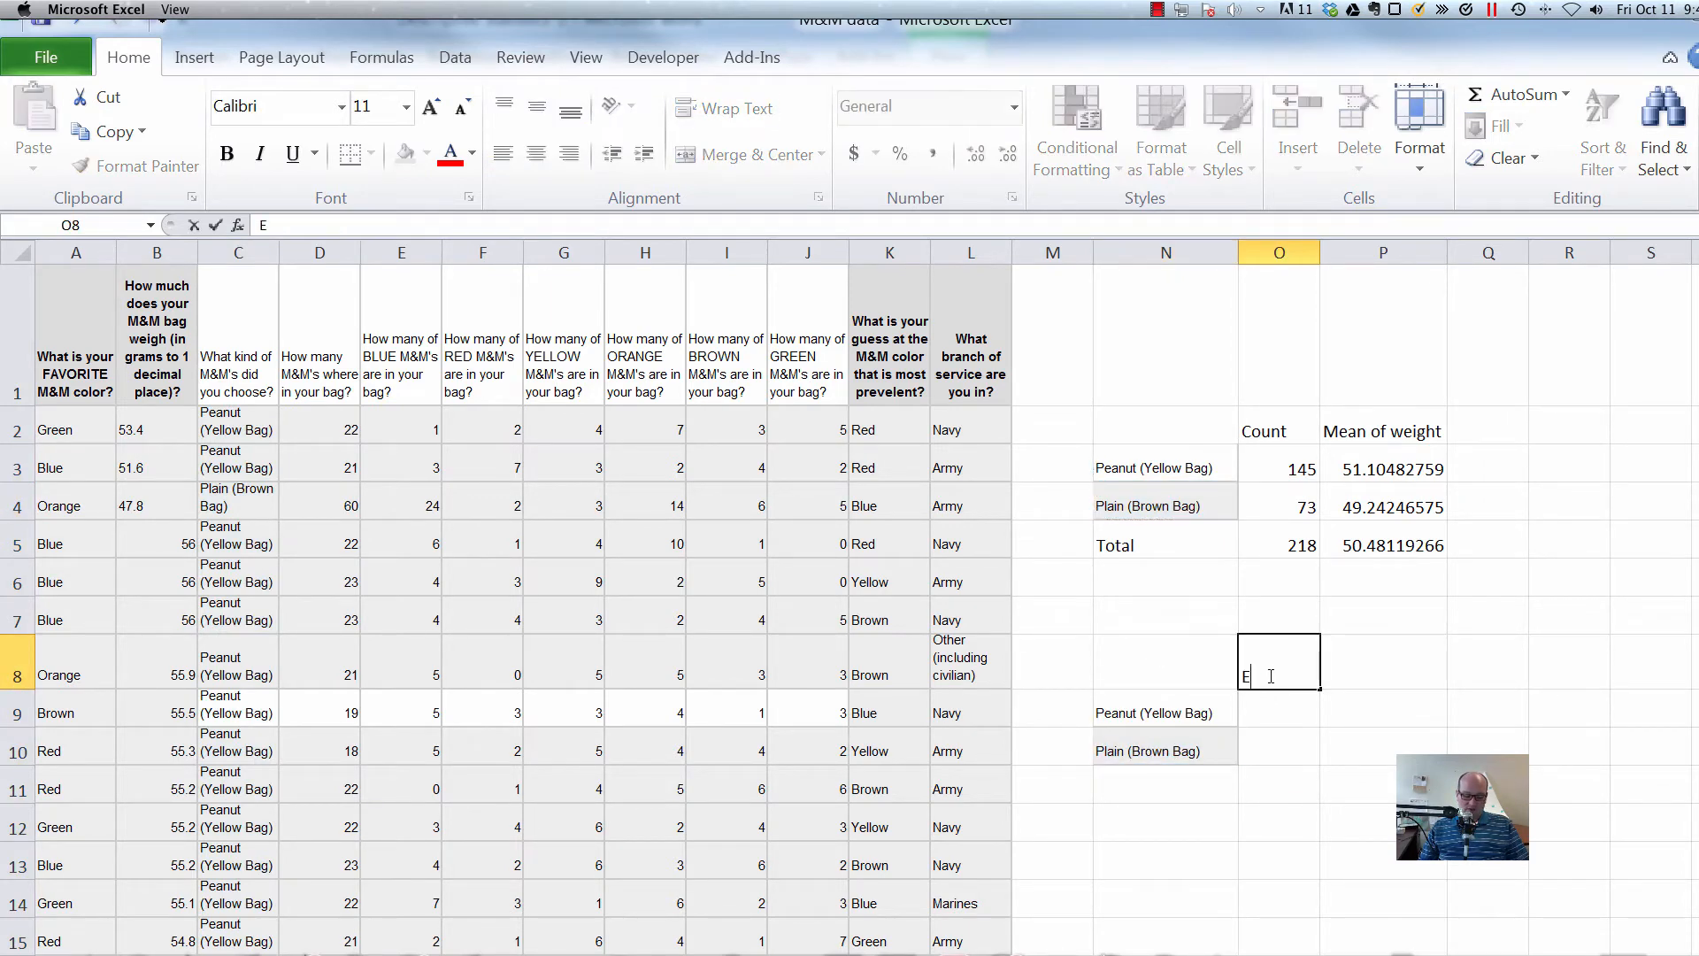
pyautogui.write('xpected ')
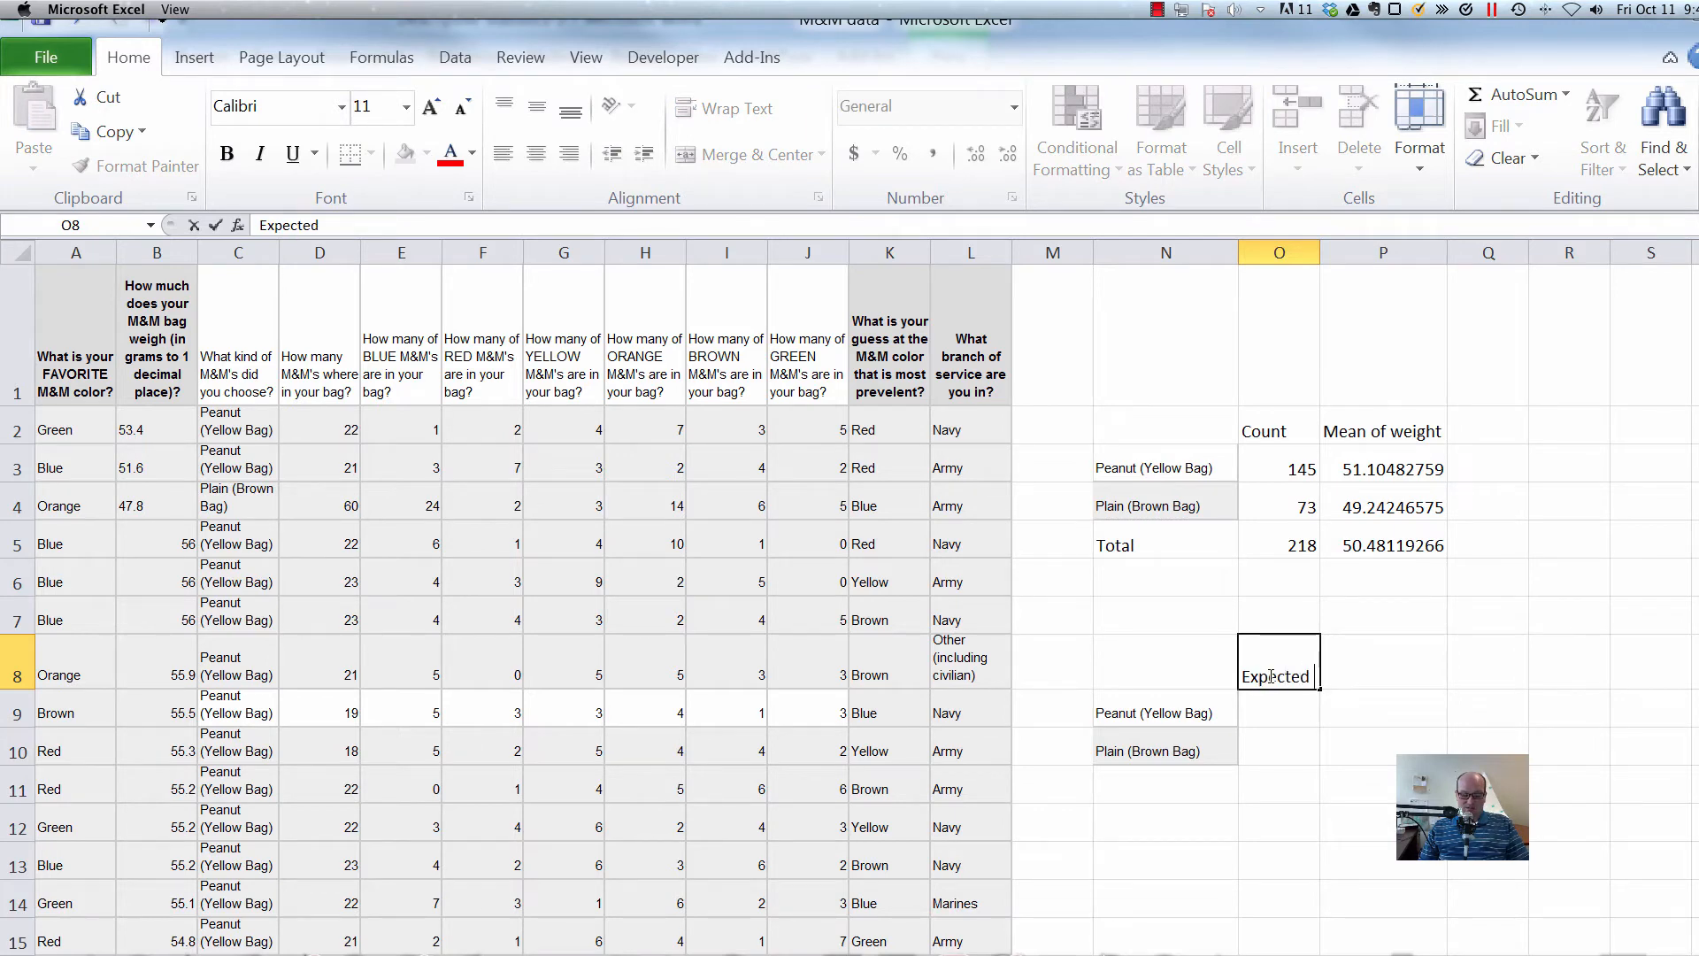
pyautogui.write('Eight')
pyautogui.press('BackSpace')
pyautogui.press('BackSpace')
pyautogui.press('BackSpace')
pyautogui.press('BackSpace')
pyautogui.press('BackSpace')
pyautogui.write('E')
pyautogui.press('BackSpace')
pyautogui.write('Weight')
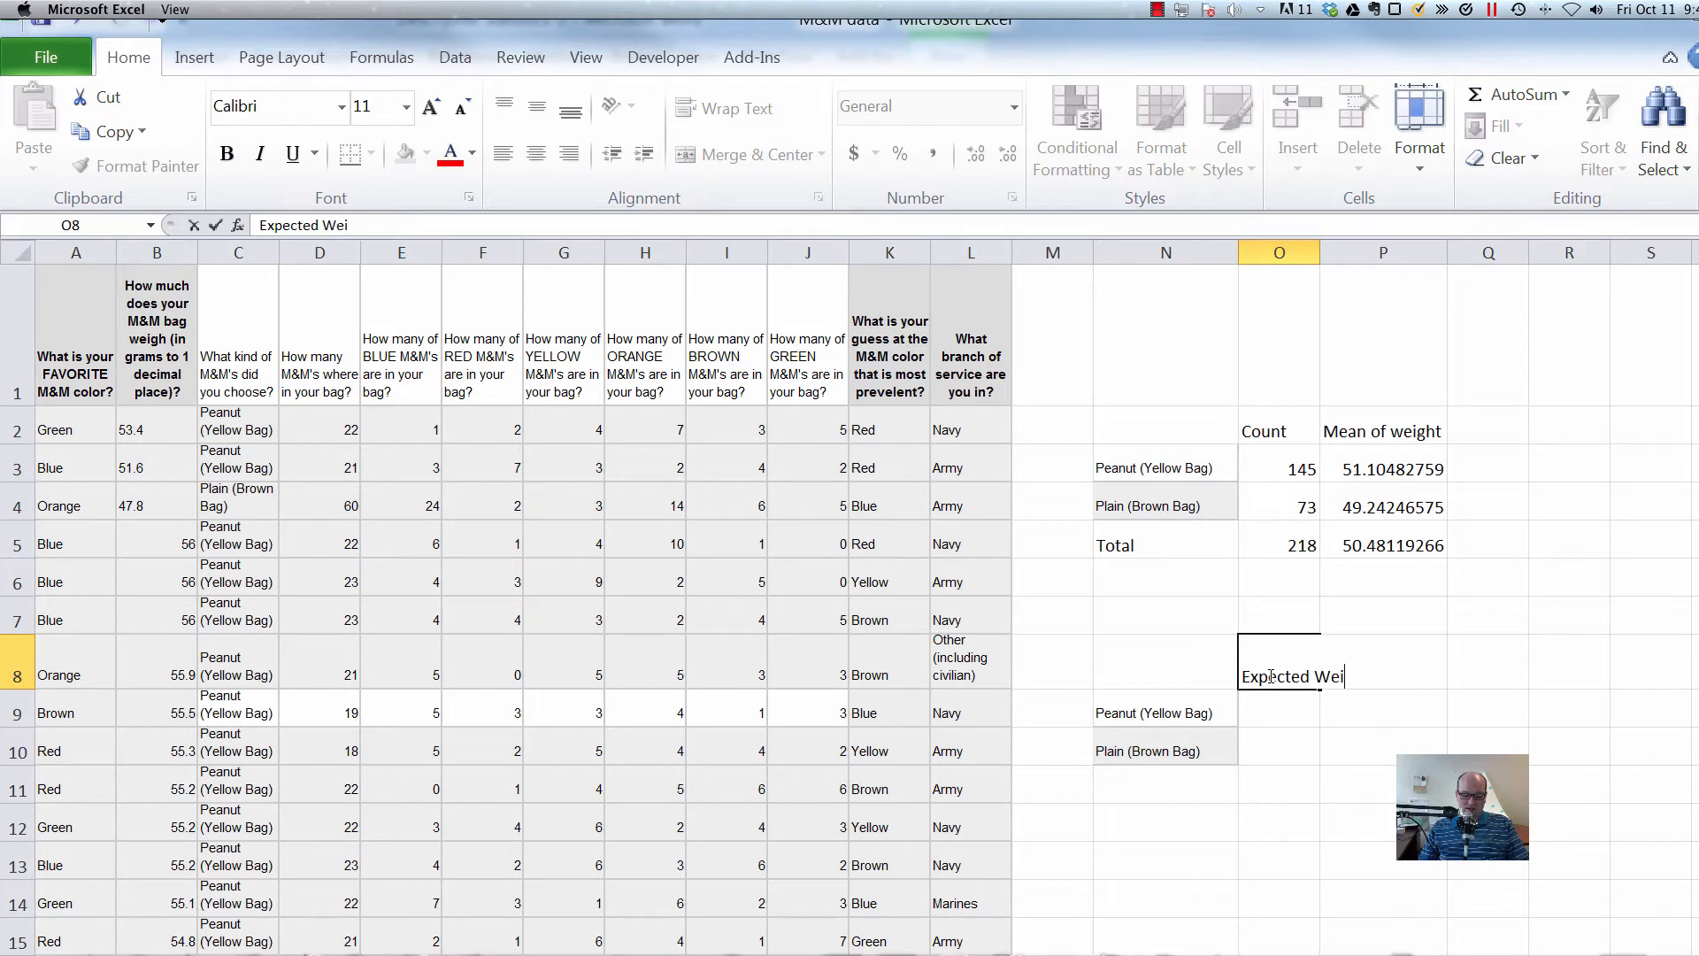
pyautogui.press('Return')
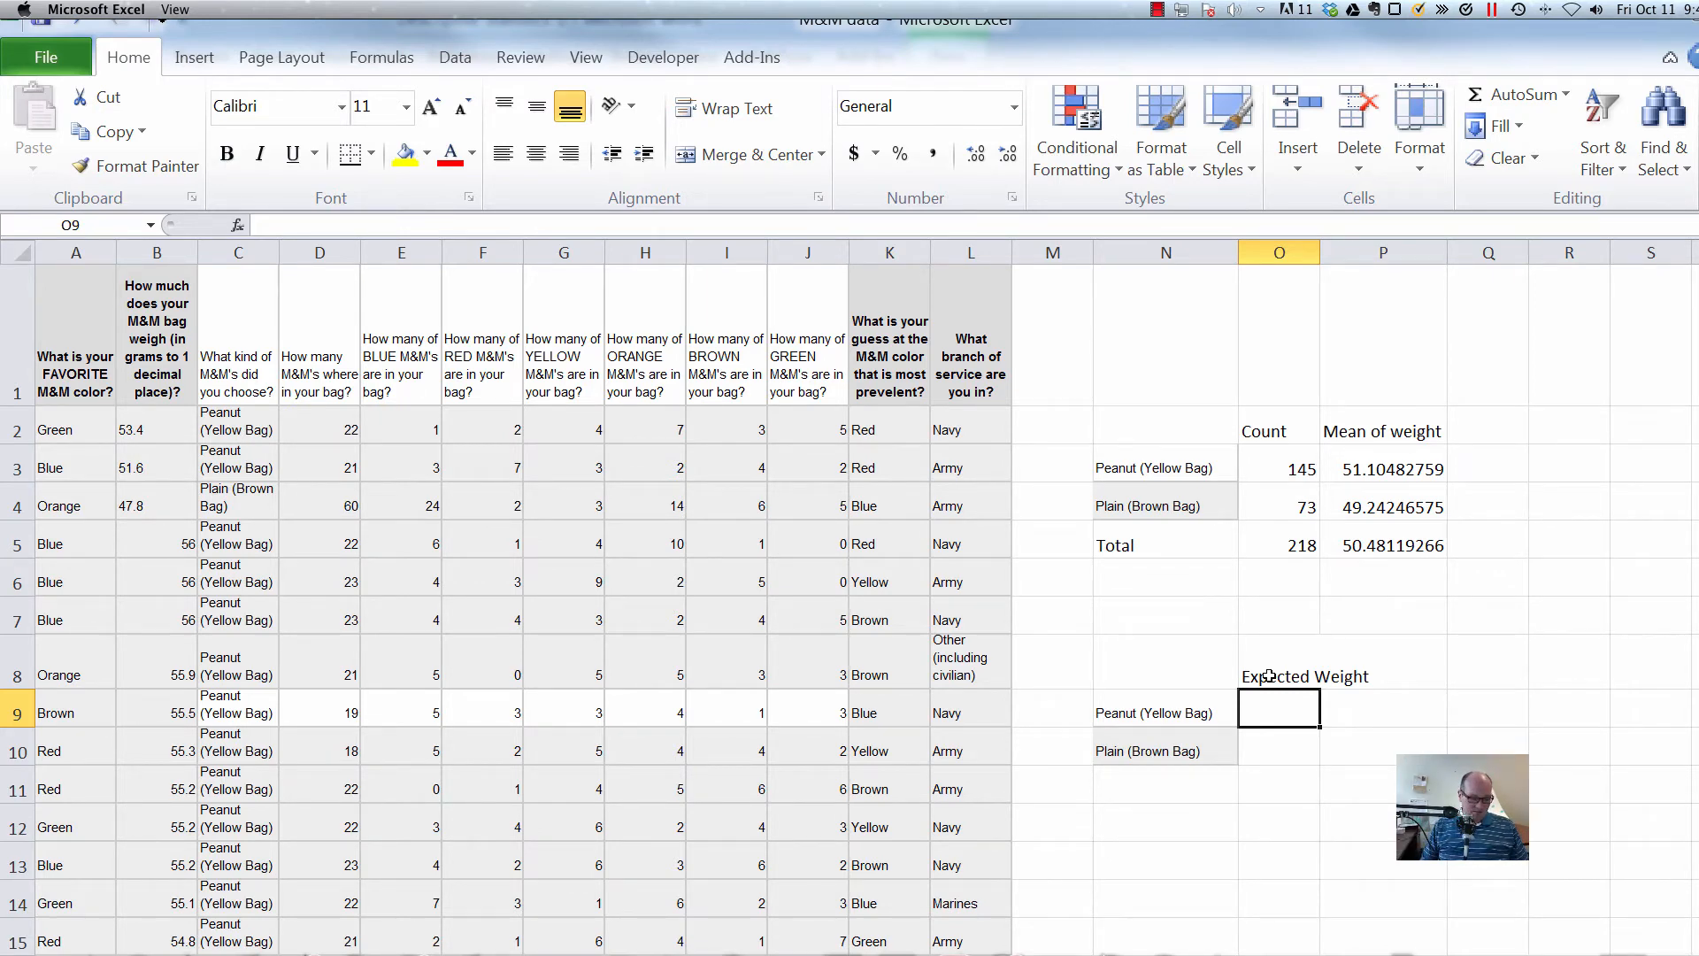
# Enter the expected weights: 49.3 for Peanut (Yellow Bag) in O9 and 47.9 for Plain (Brown Bag) in O10.
pyautogui.write('49.3')
pyautogui.press('Return')
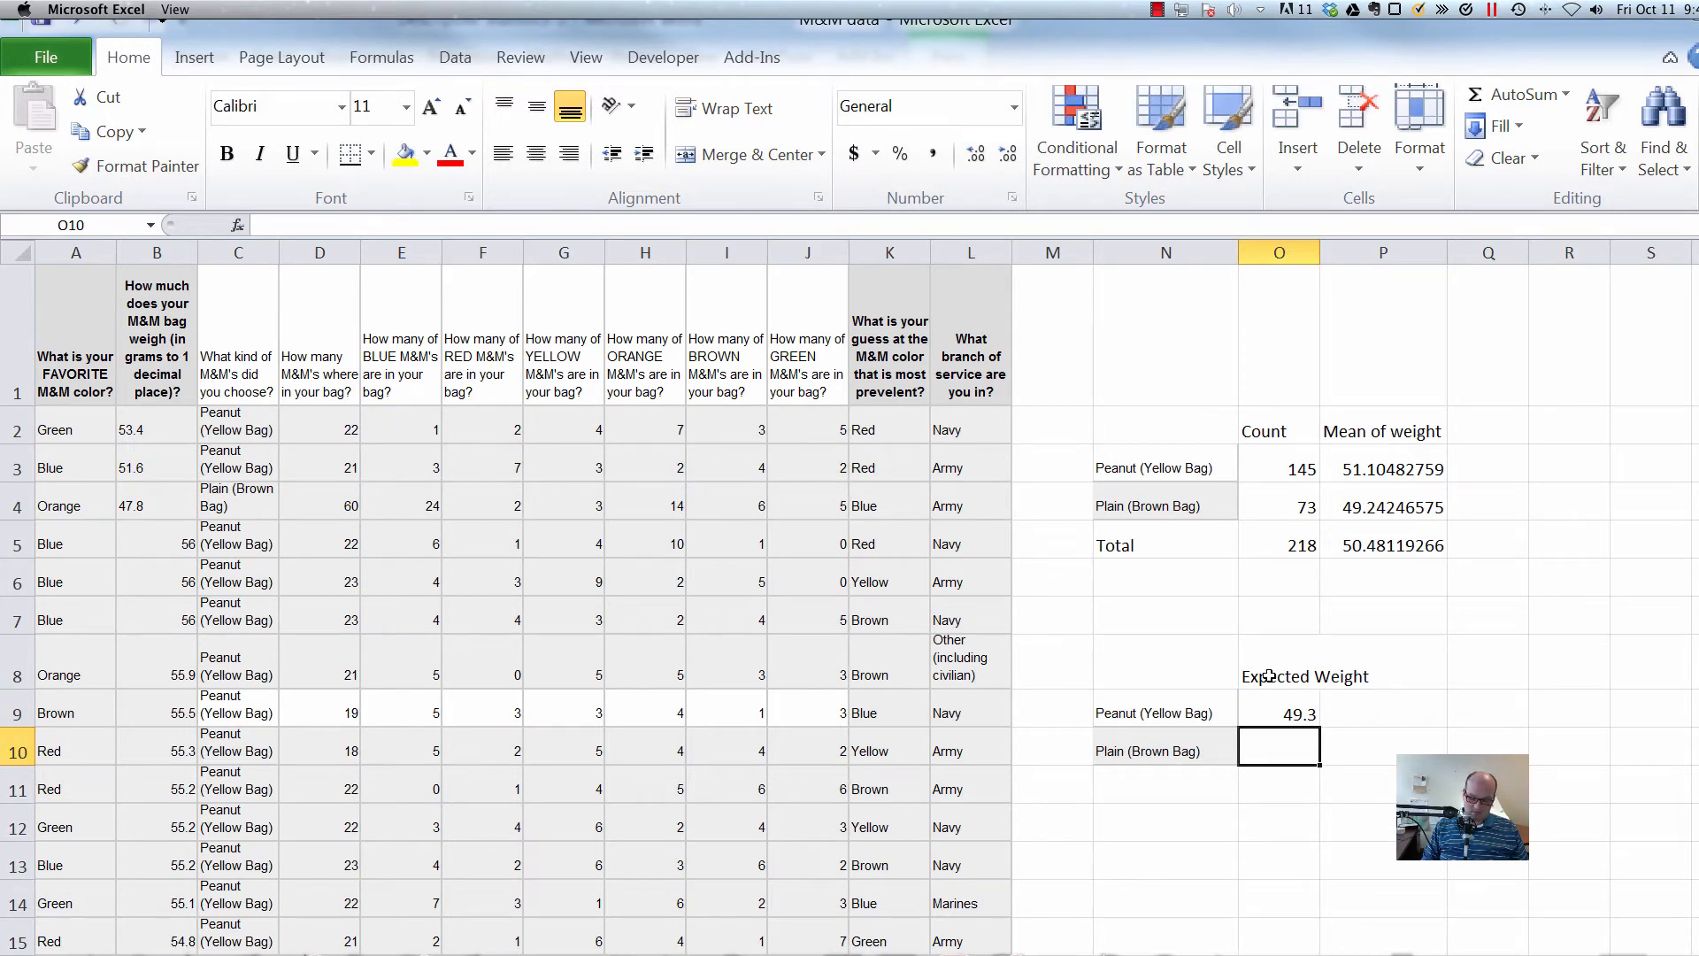
pyautogui.write('47.9')
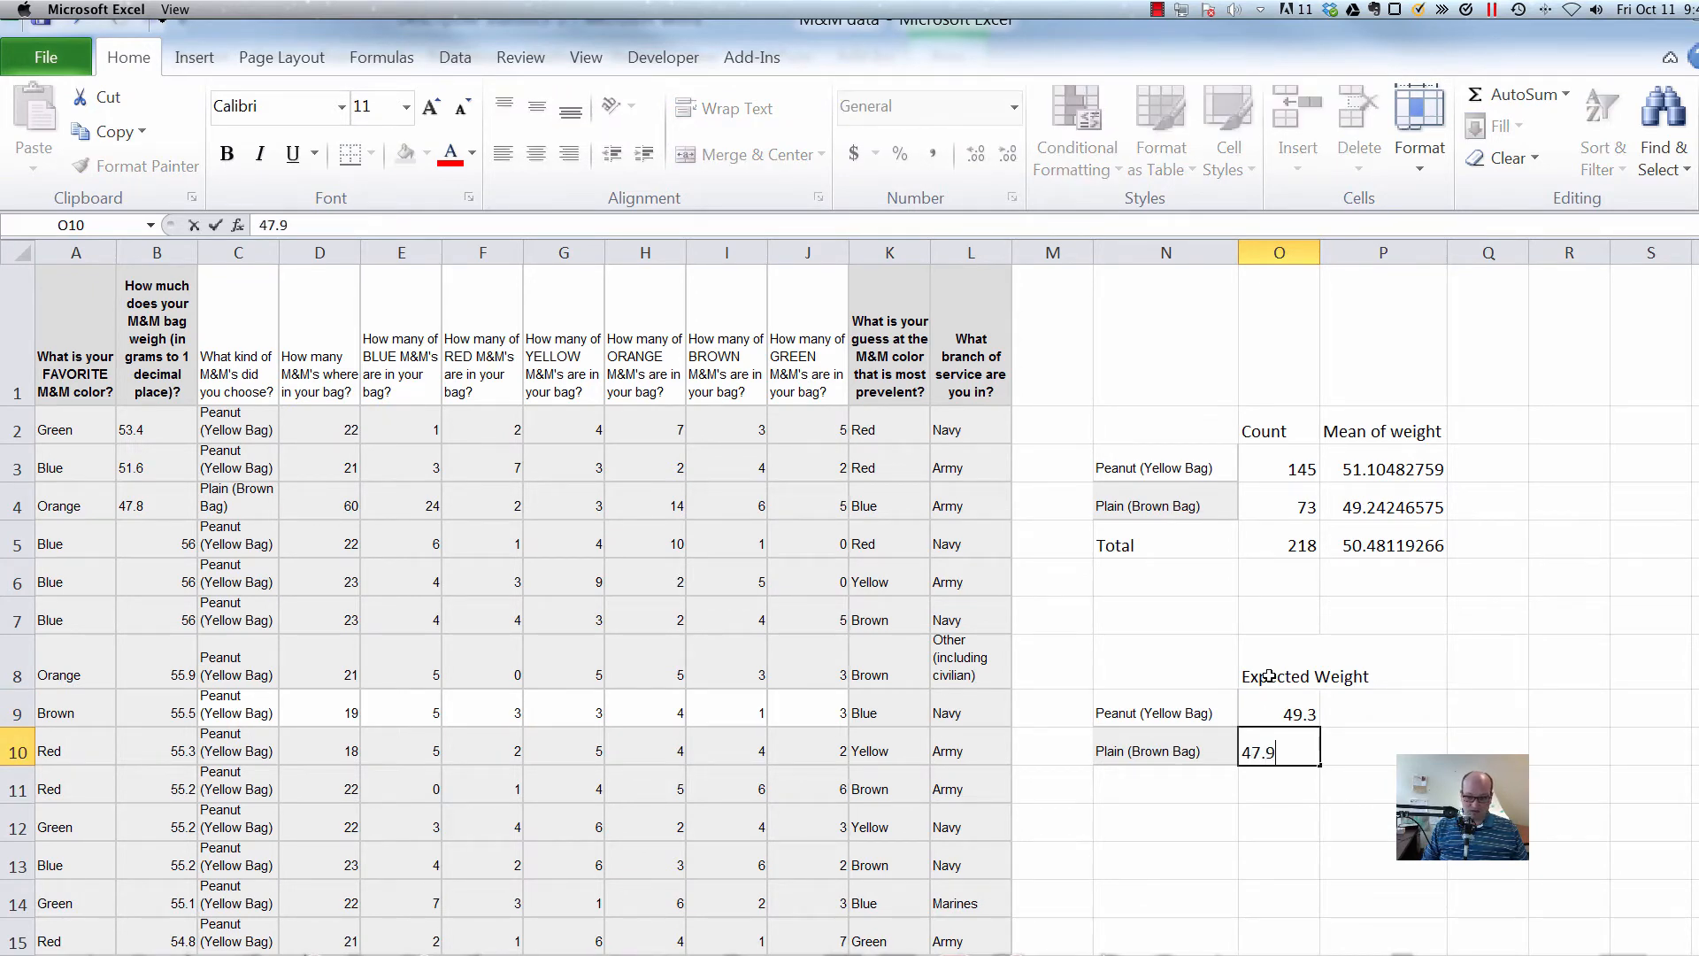
pyautogui.press('Return')
pyautogui.press('Up')
pyautogui.press('Up')
pyautogui.press('Left')
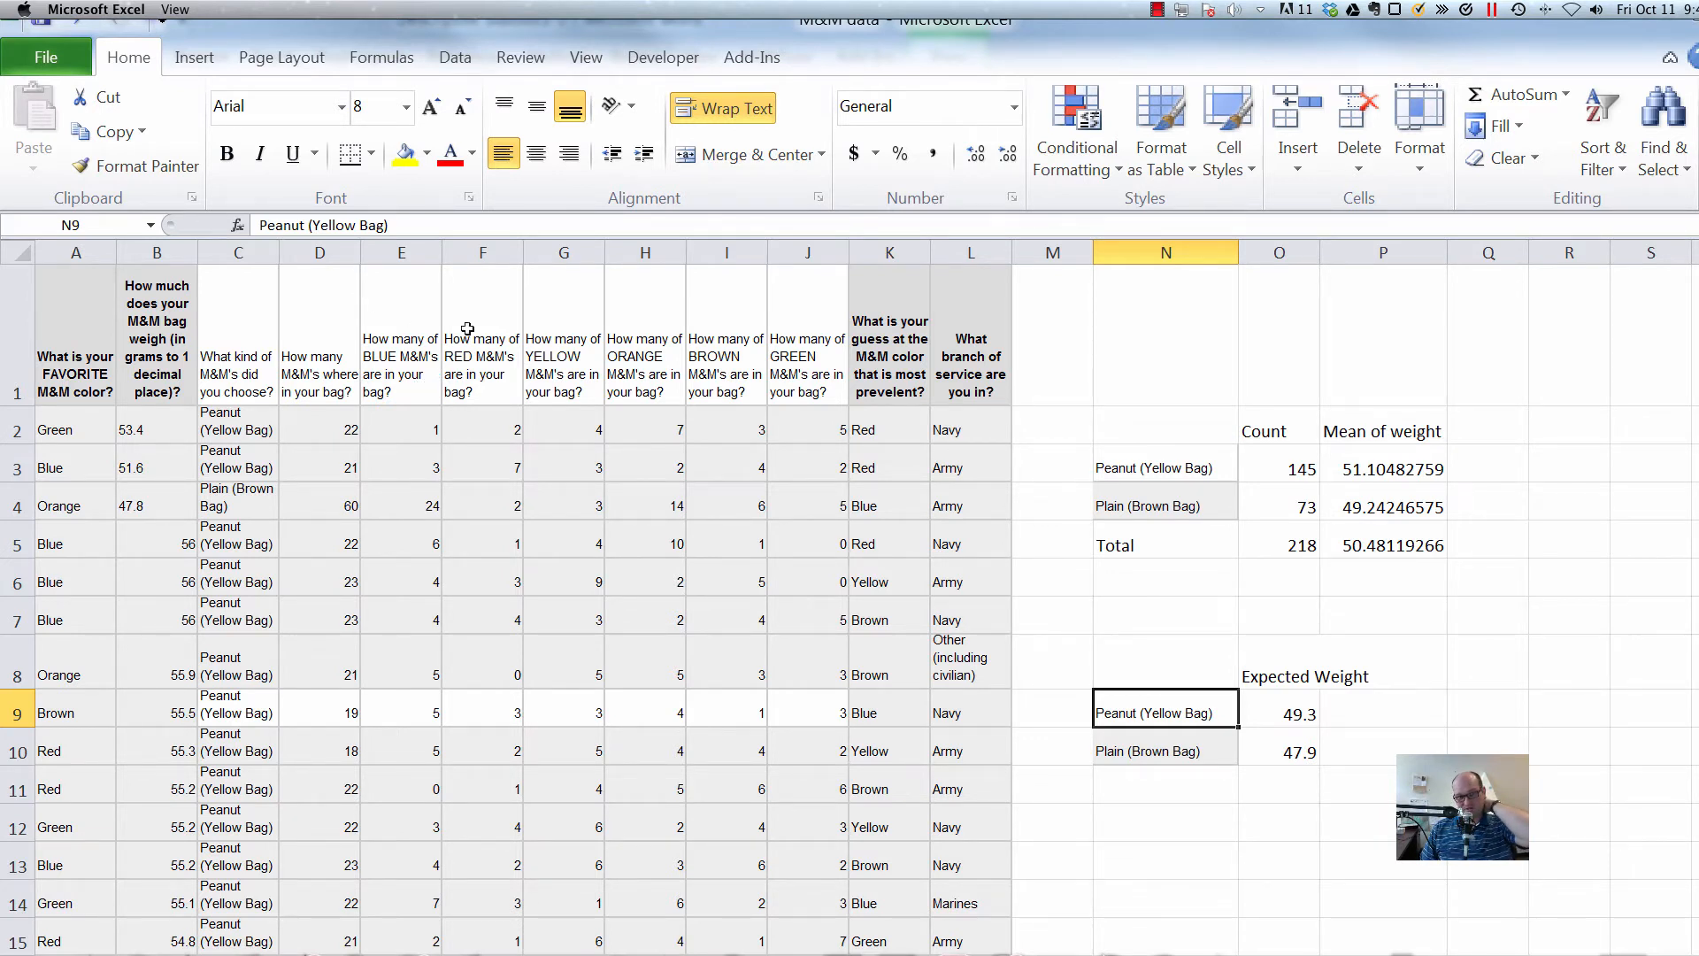
# Insert a blank column D between the bag kind column and the column with the number of M&M's per bag.
pyautogui.click(246, 253)
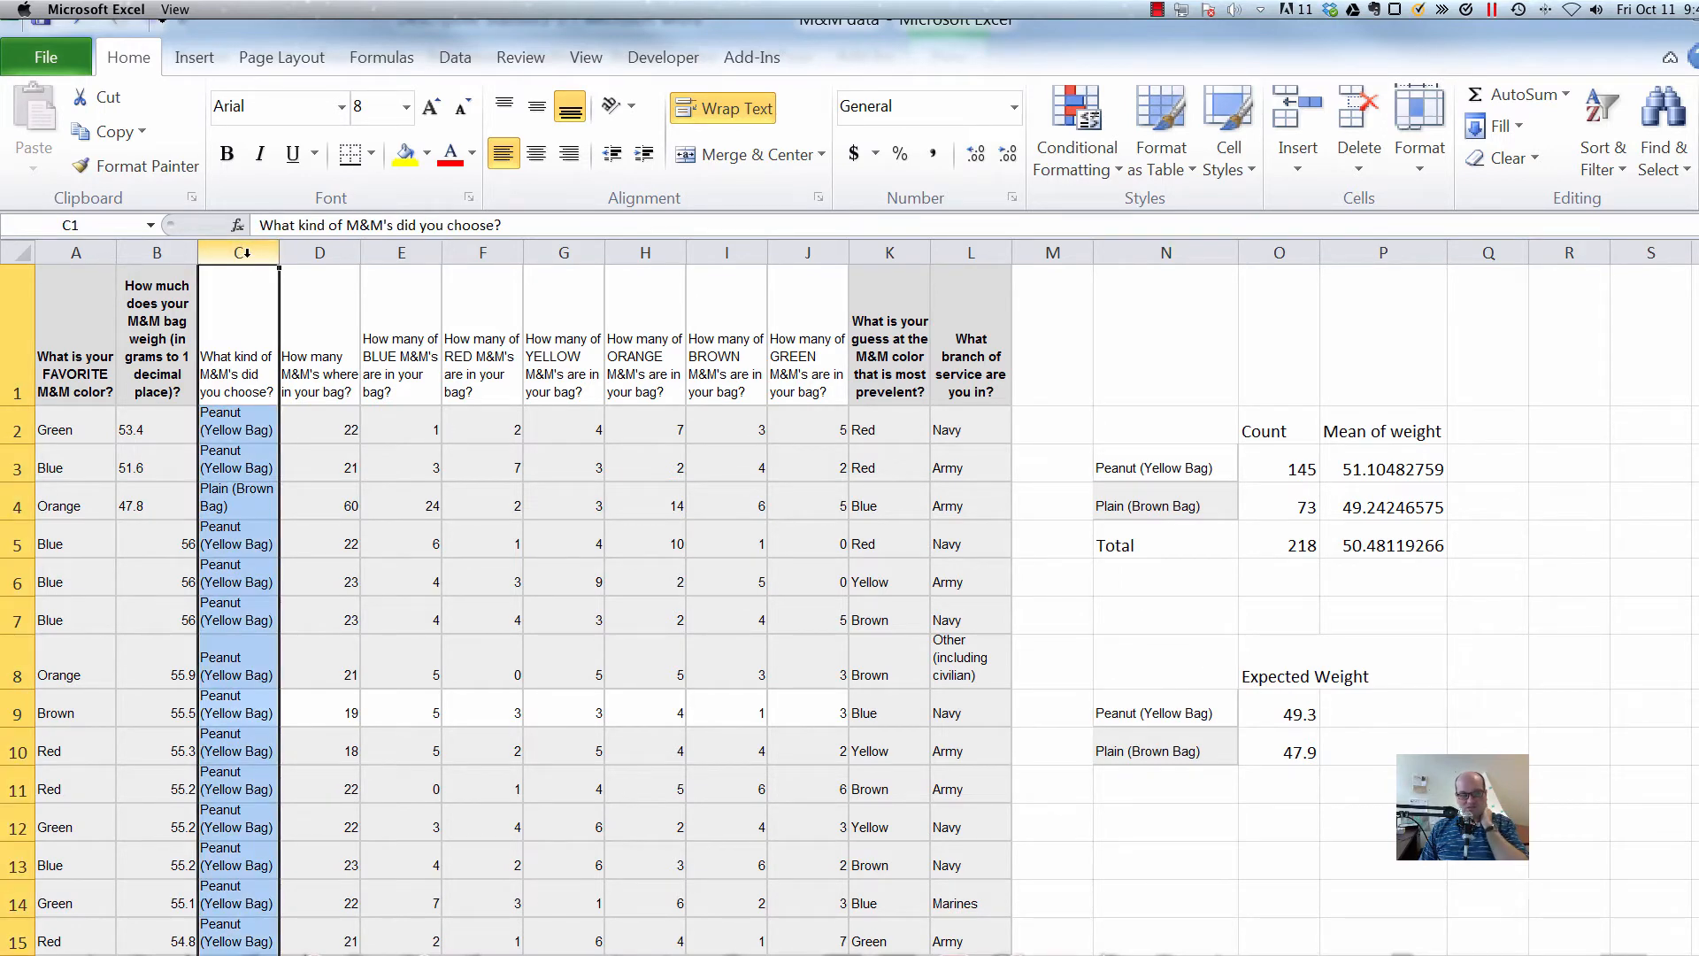
pyautogui.rightClick(249, 258)
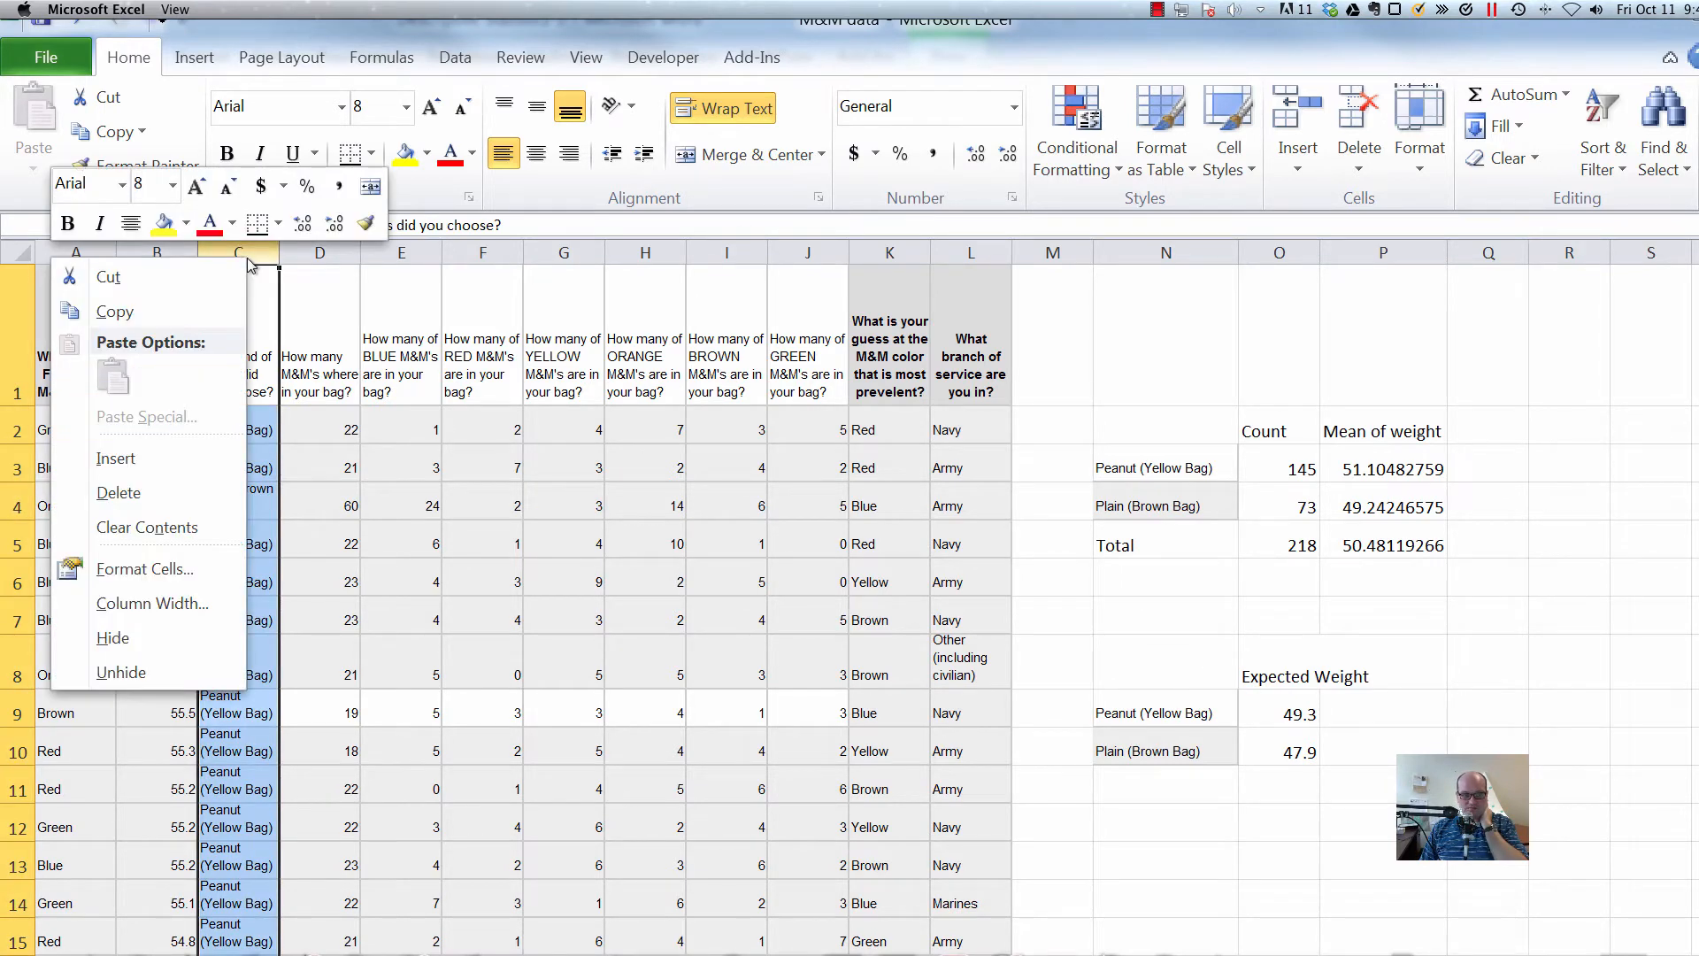
pyautogui.click(534, 396)
pyautogui.click(348, 252)
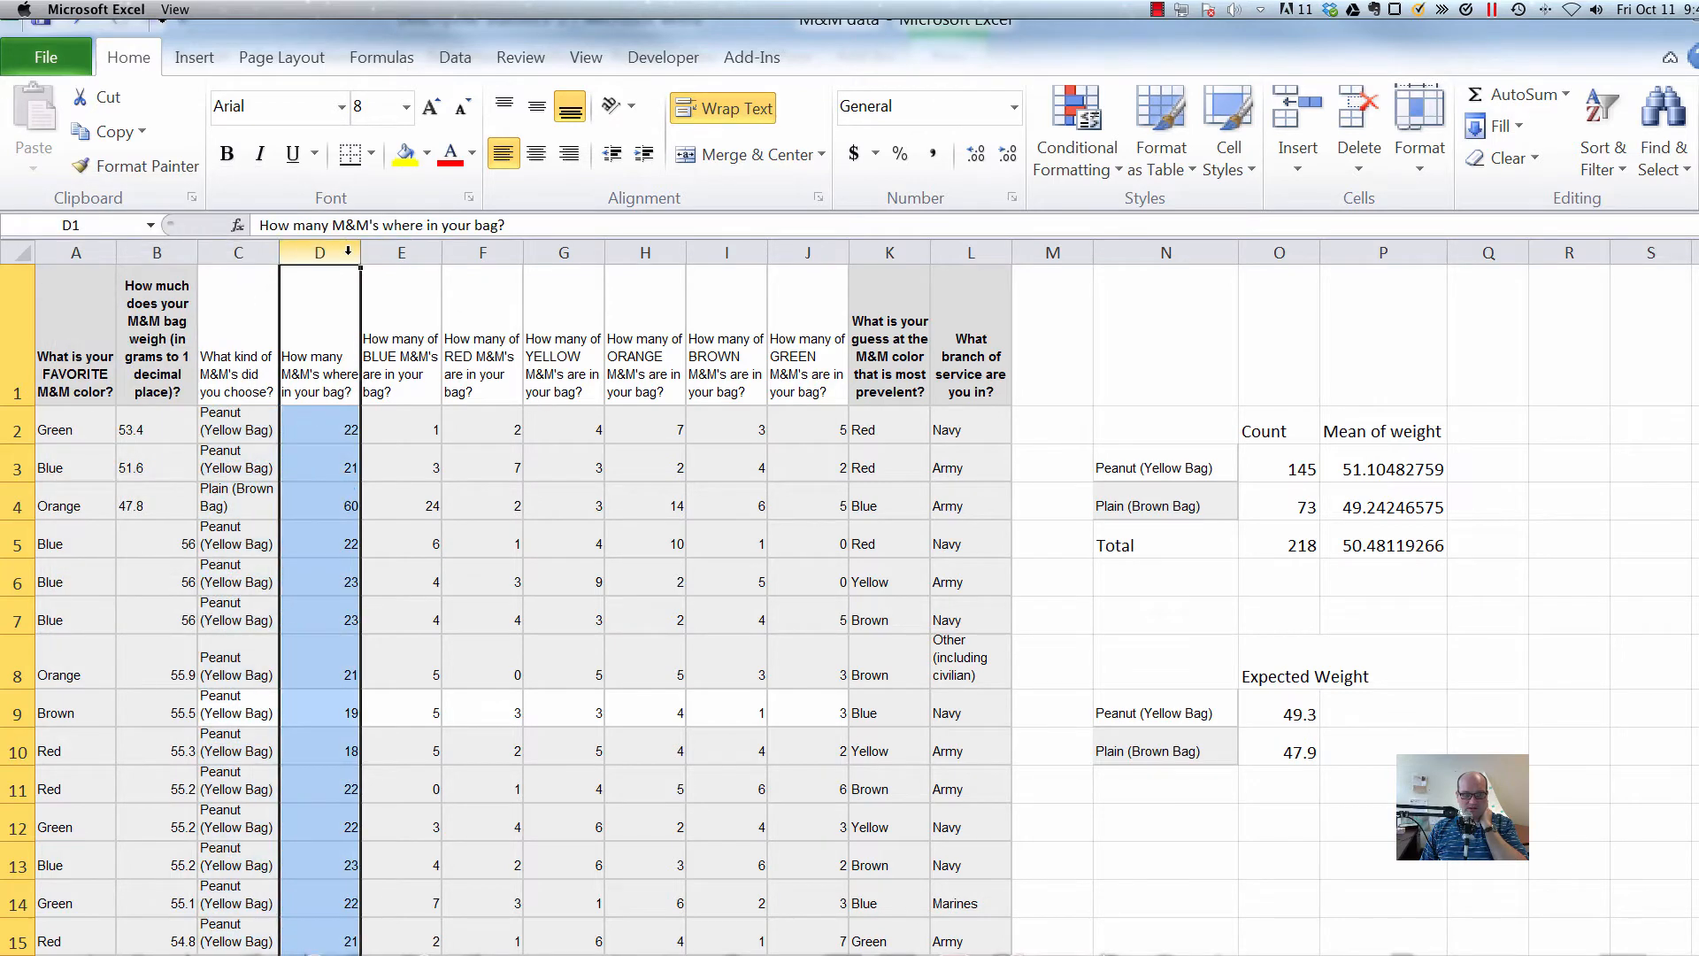
pyautogui.rightClick(348, 252)
pyautogui.click(269, 462)
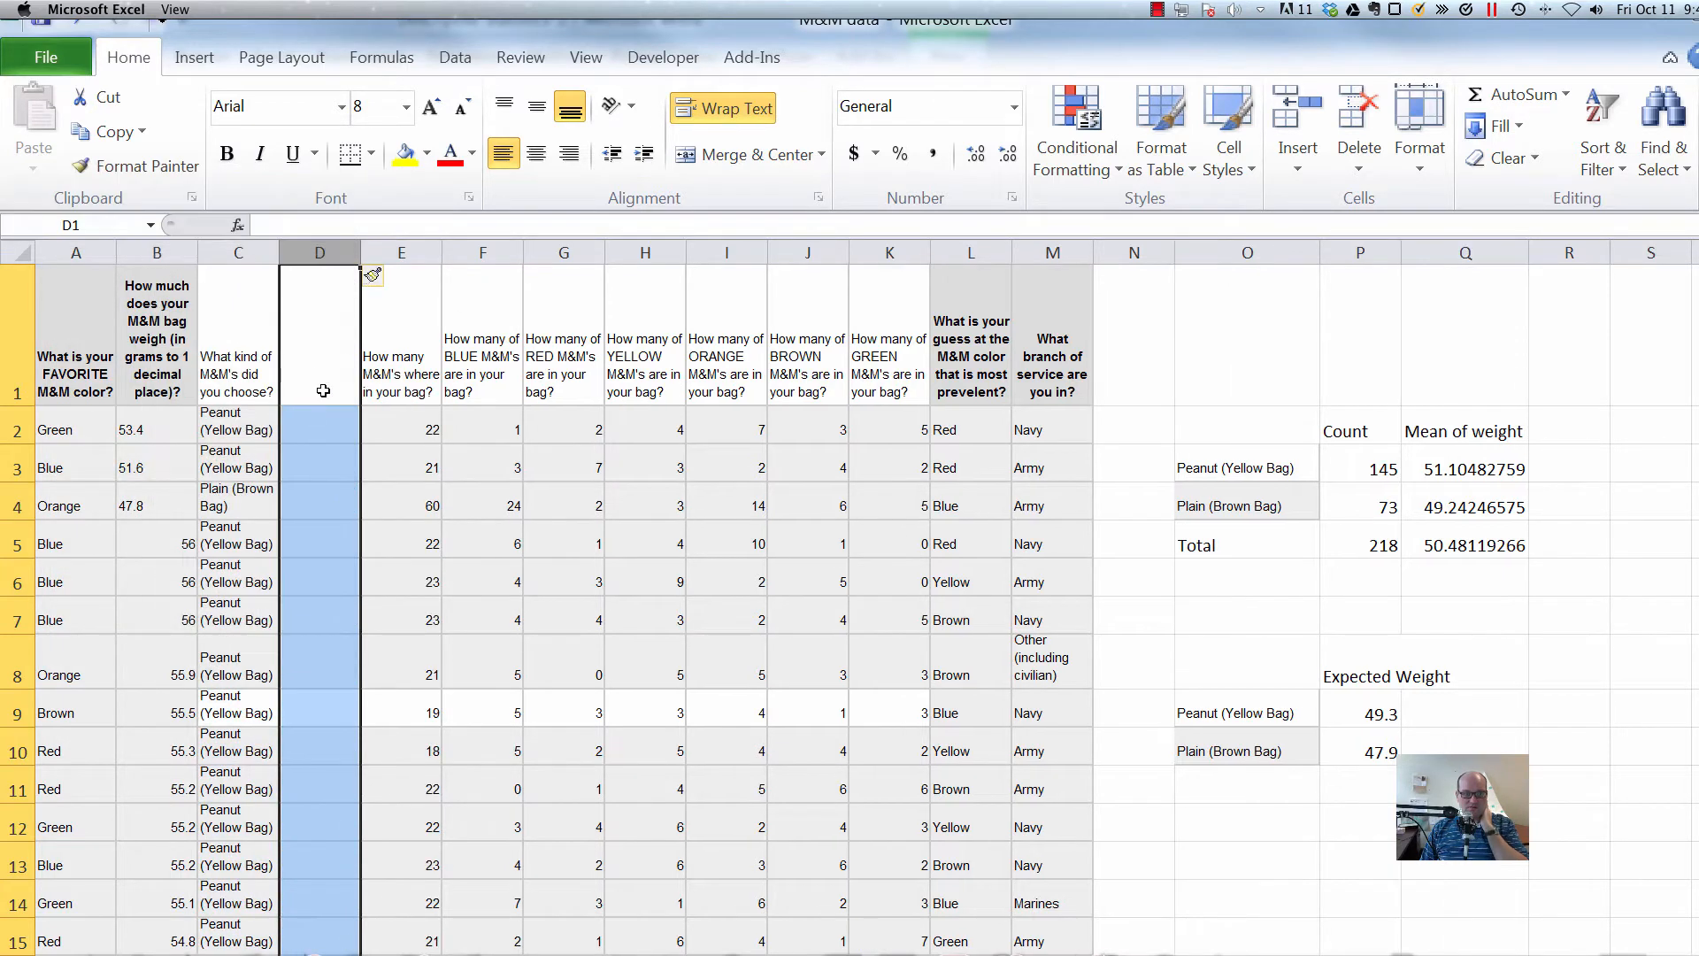
# Enter "Actual - Expected" as the heading of the new column in D1.
pyautogui.click(323, 390)
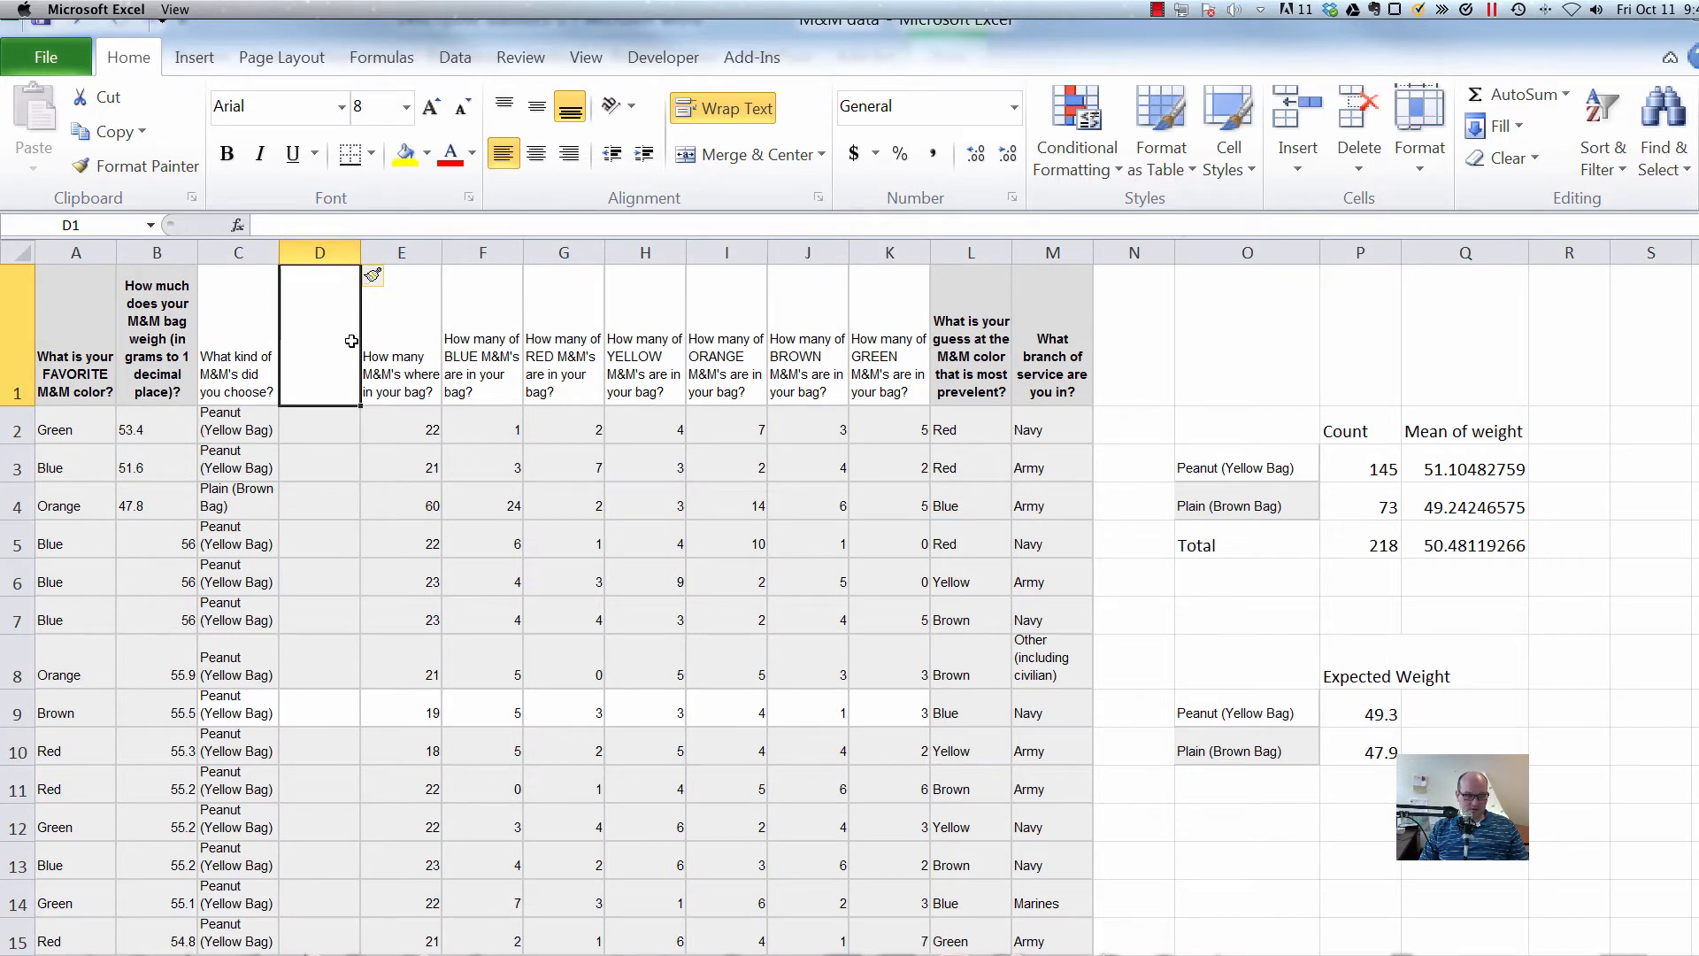
pyautogui.write('Actu')
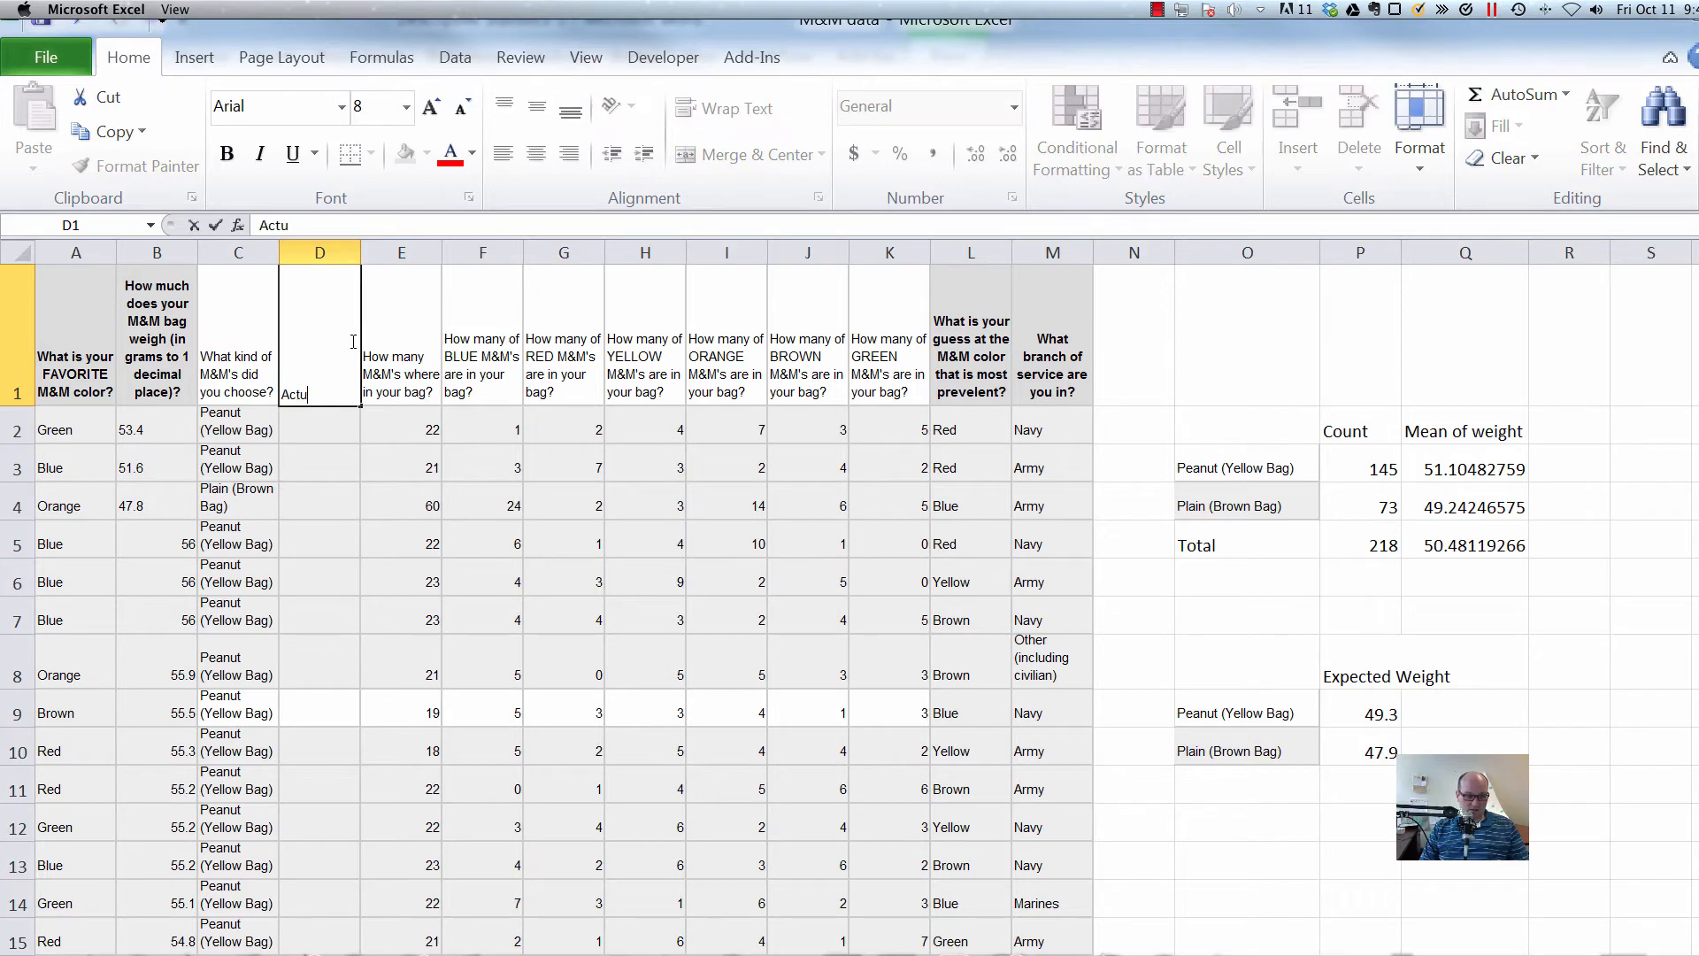
pyautogui.write('al - Expected')
pyautogui.hotkey('ctrl', 'Return')
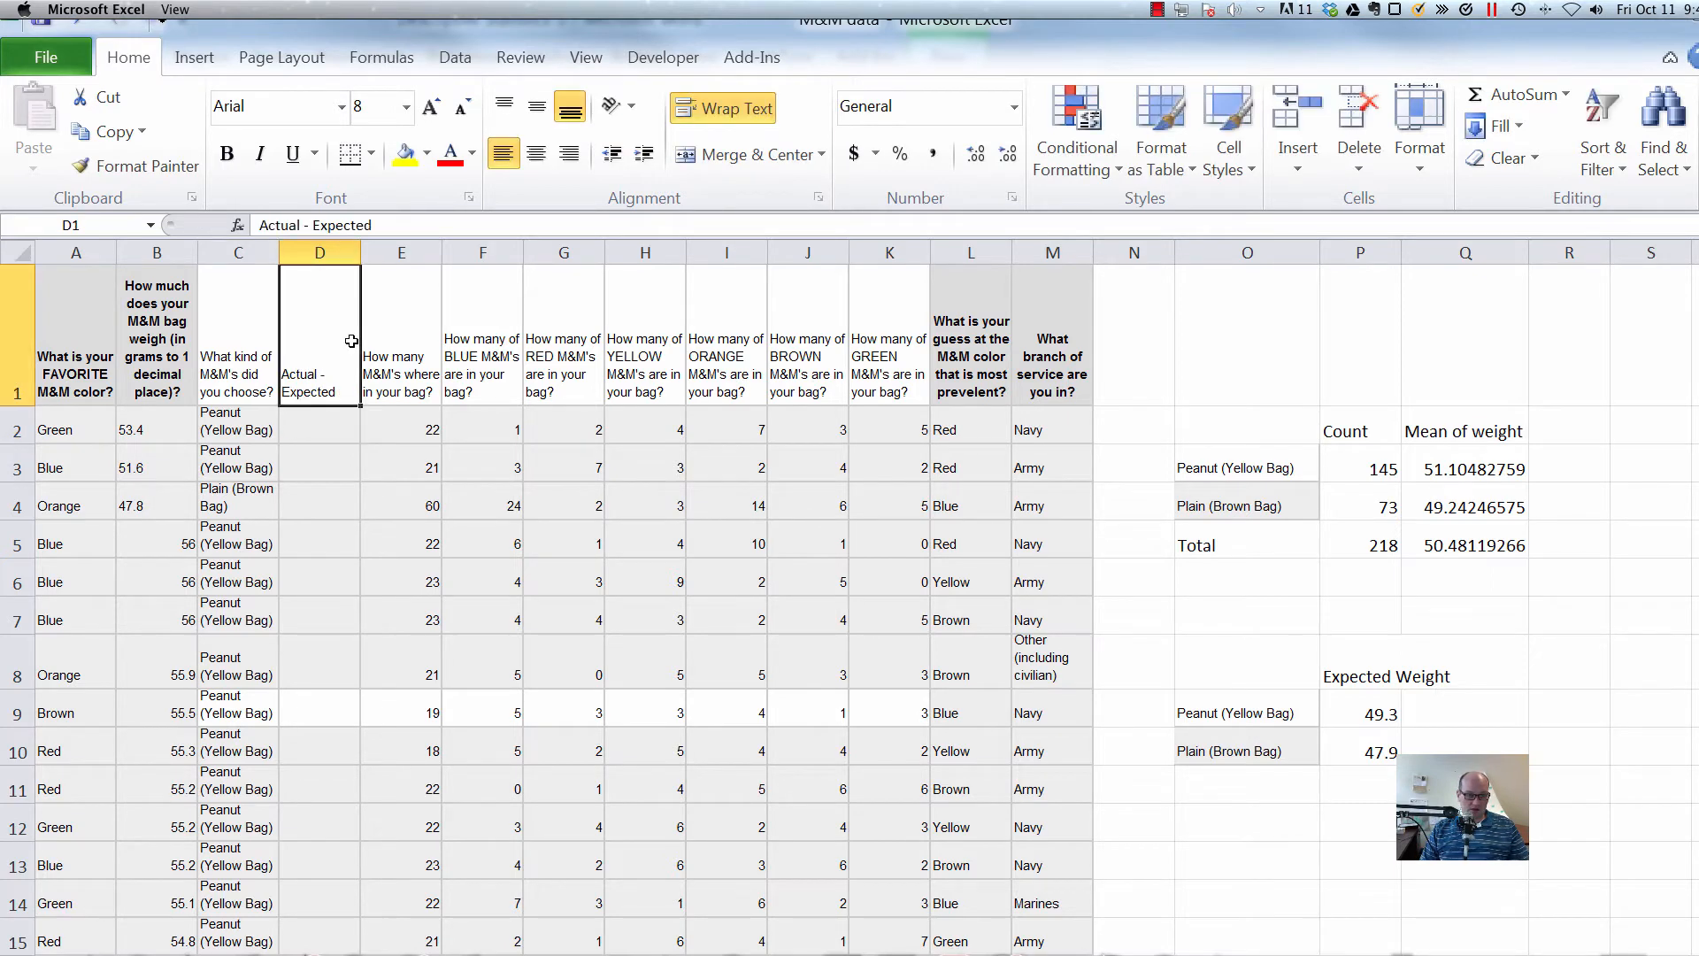
# Start an IF formula in D2 that tests whether C2 equals the Peanut label in $O$9, using an absolute reference.
pyautogui.press('Down')
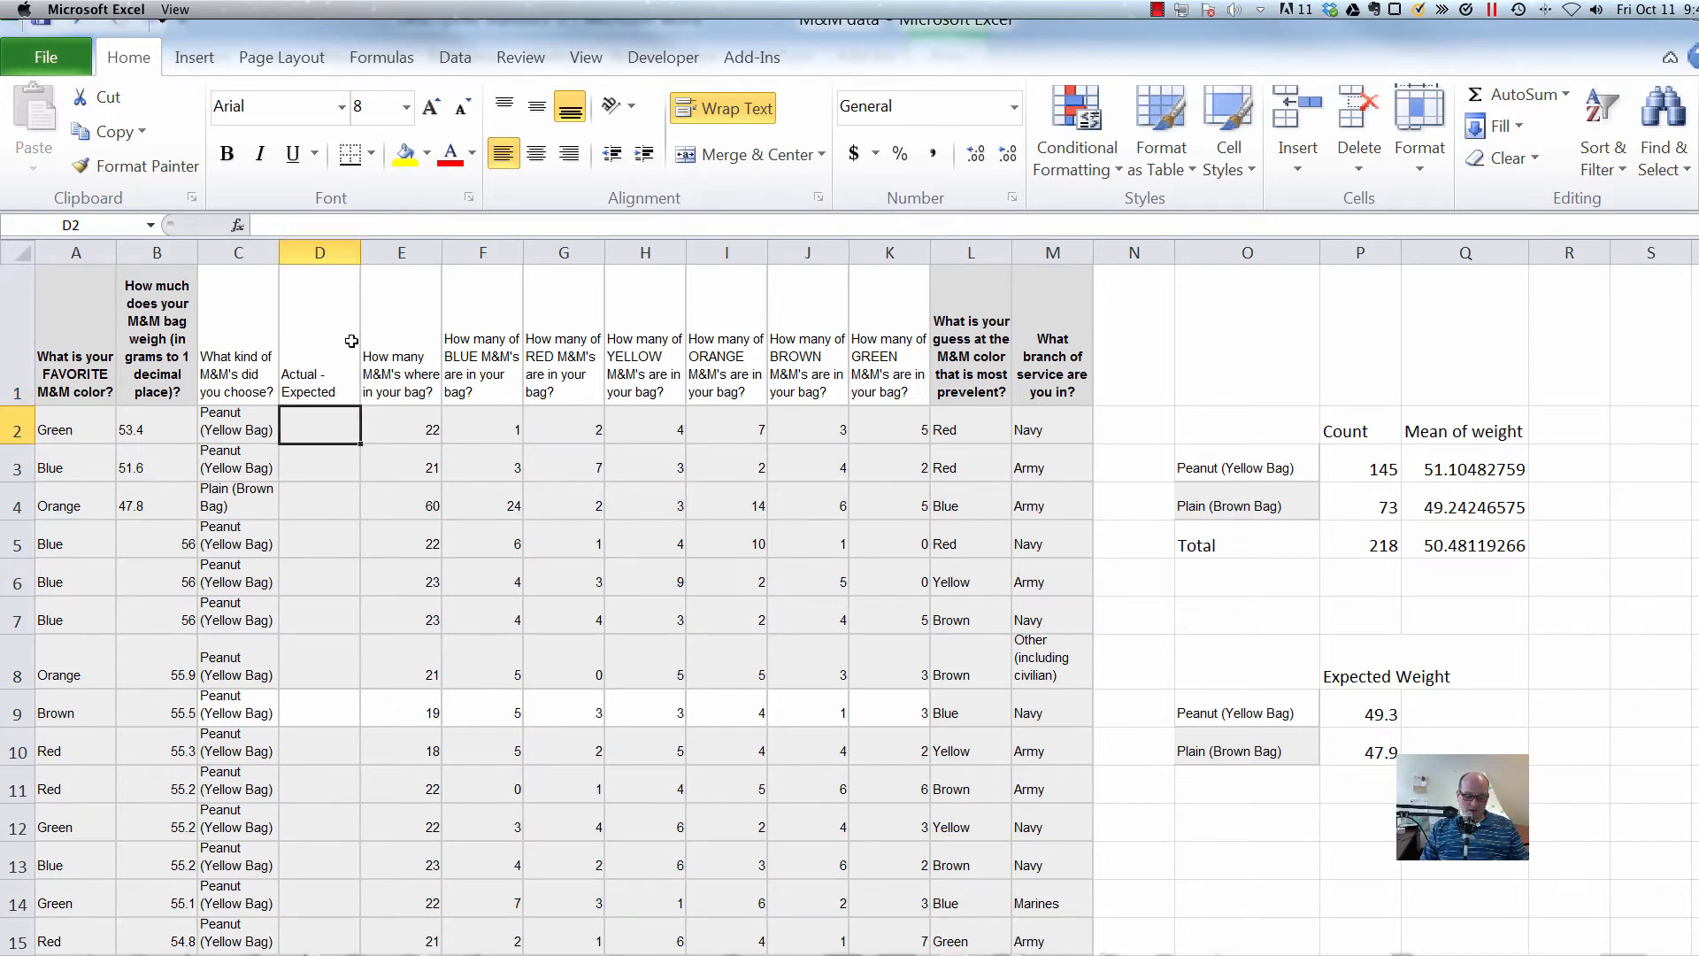
pyautogui.write('=')
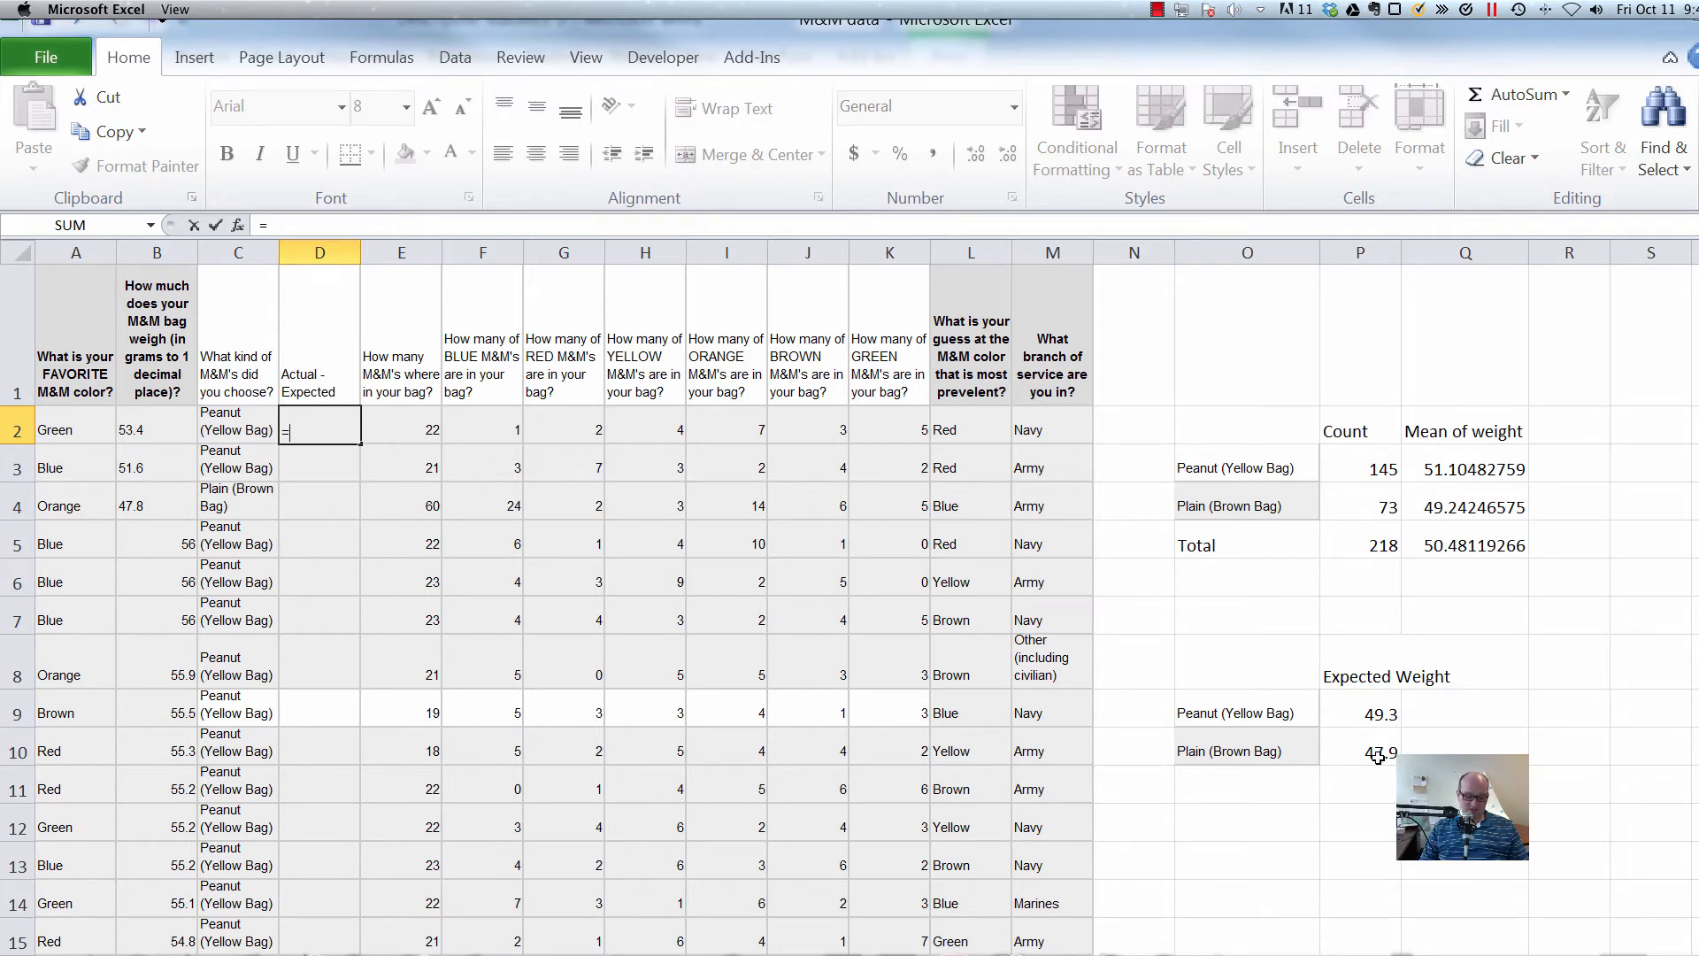
pyautogui.write('if')
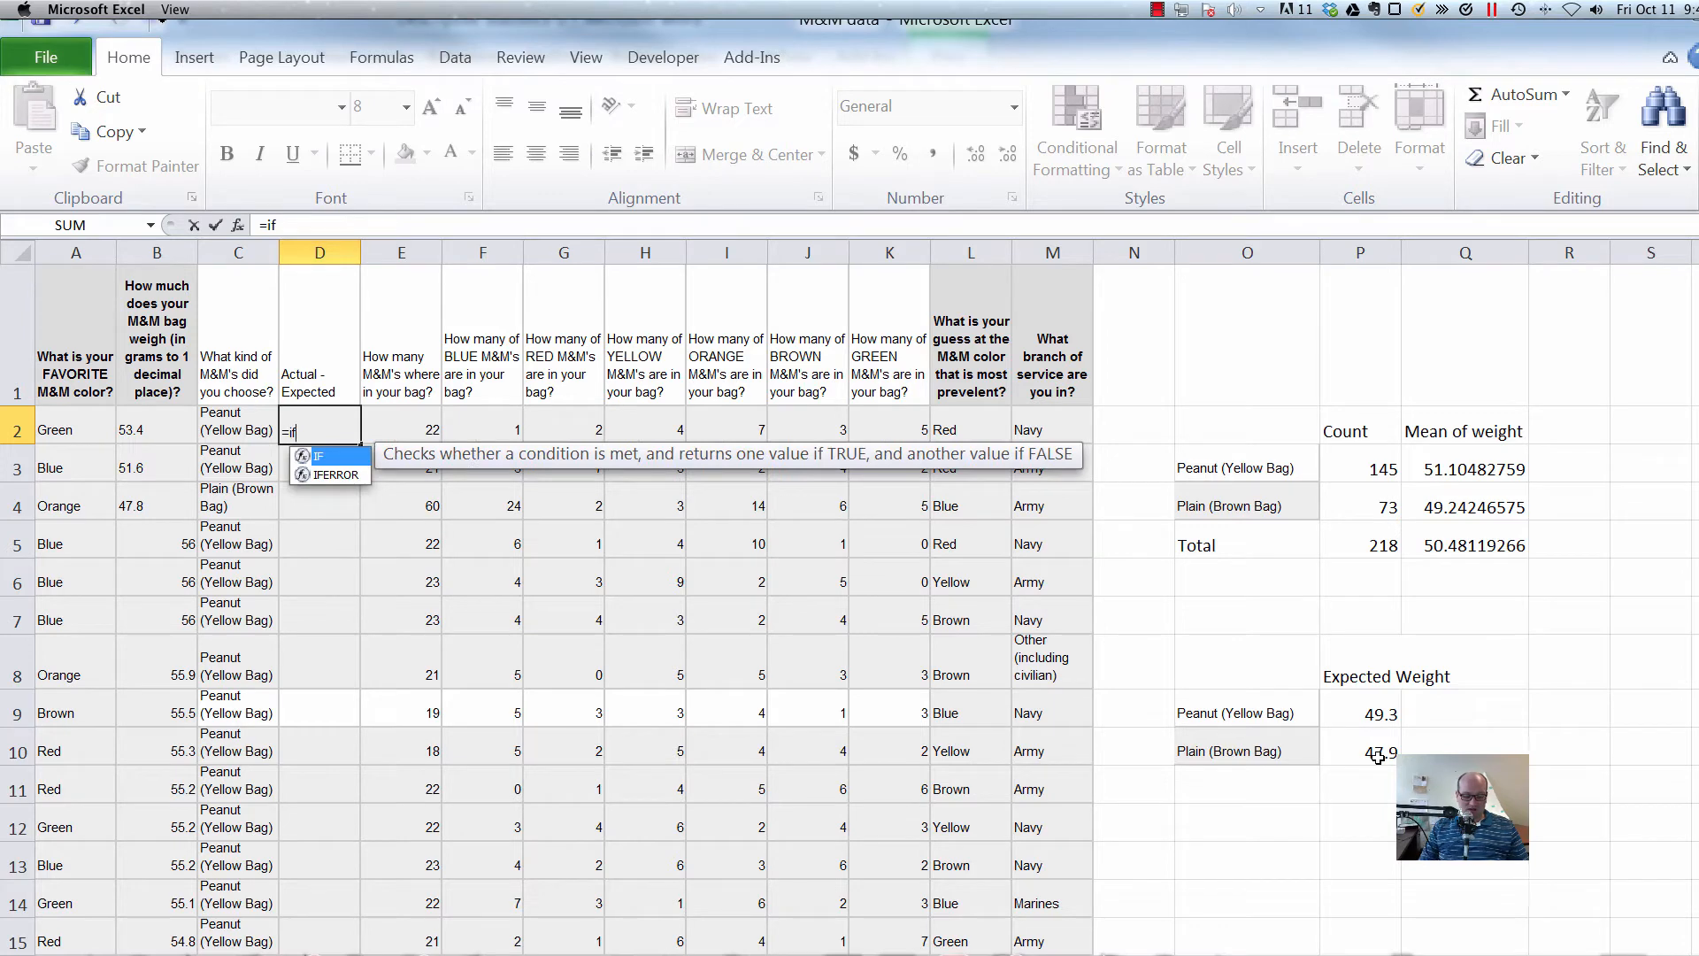
pyautogui.write('(')
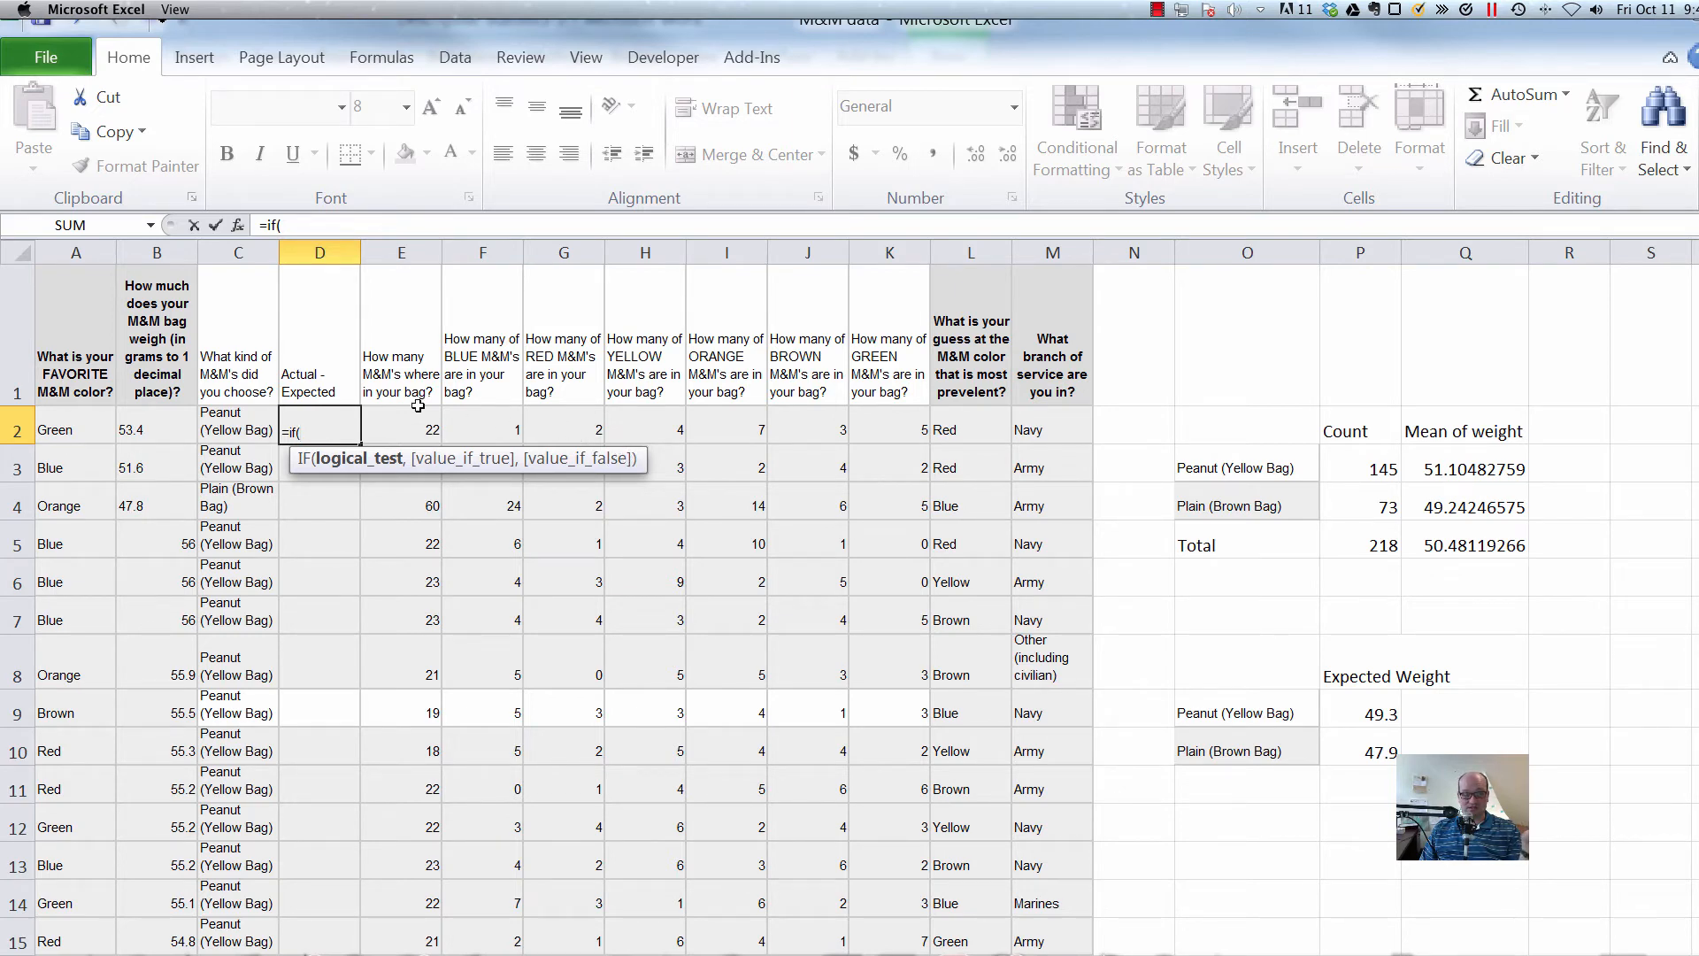
pyautogui.click(213, 416)
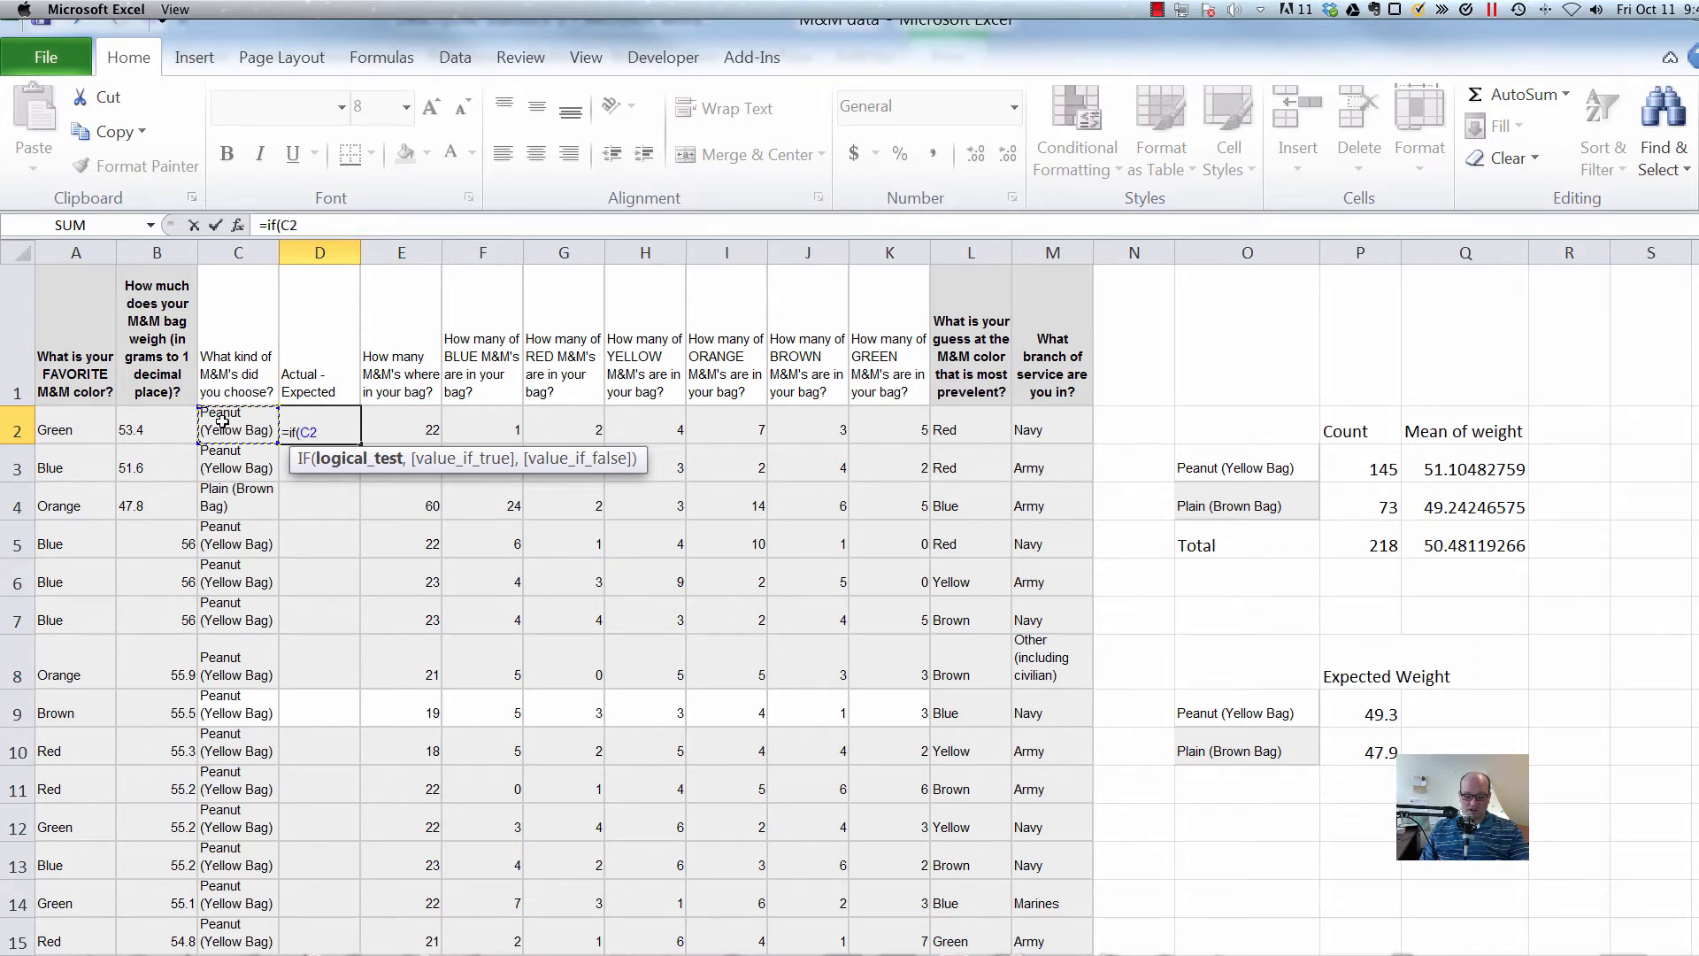
pyautogui.write('=')
pyautogui.click(1249, 710)
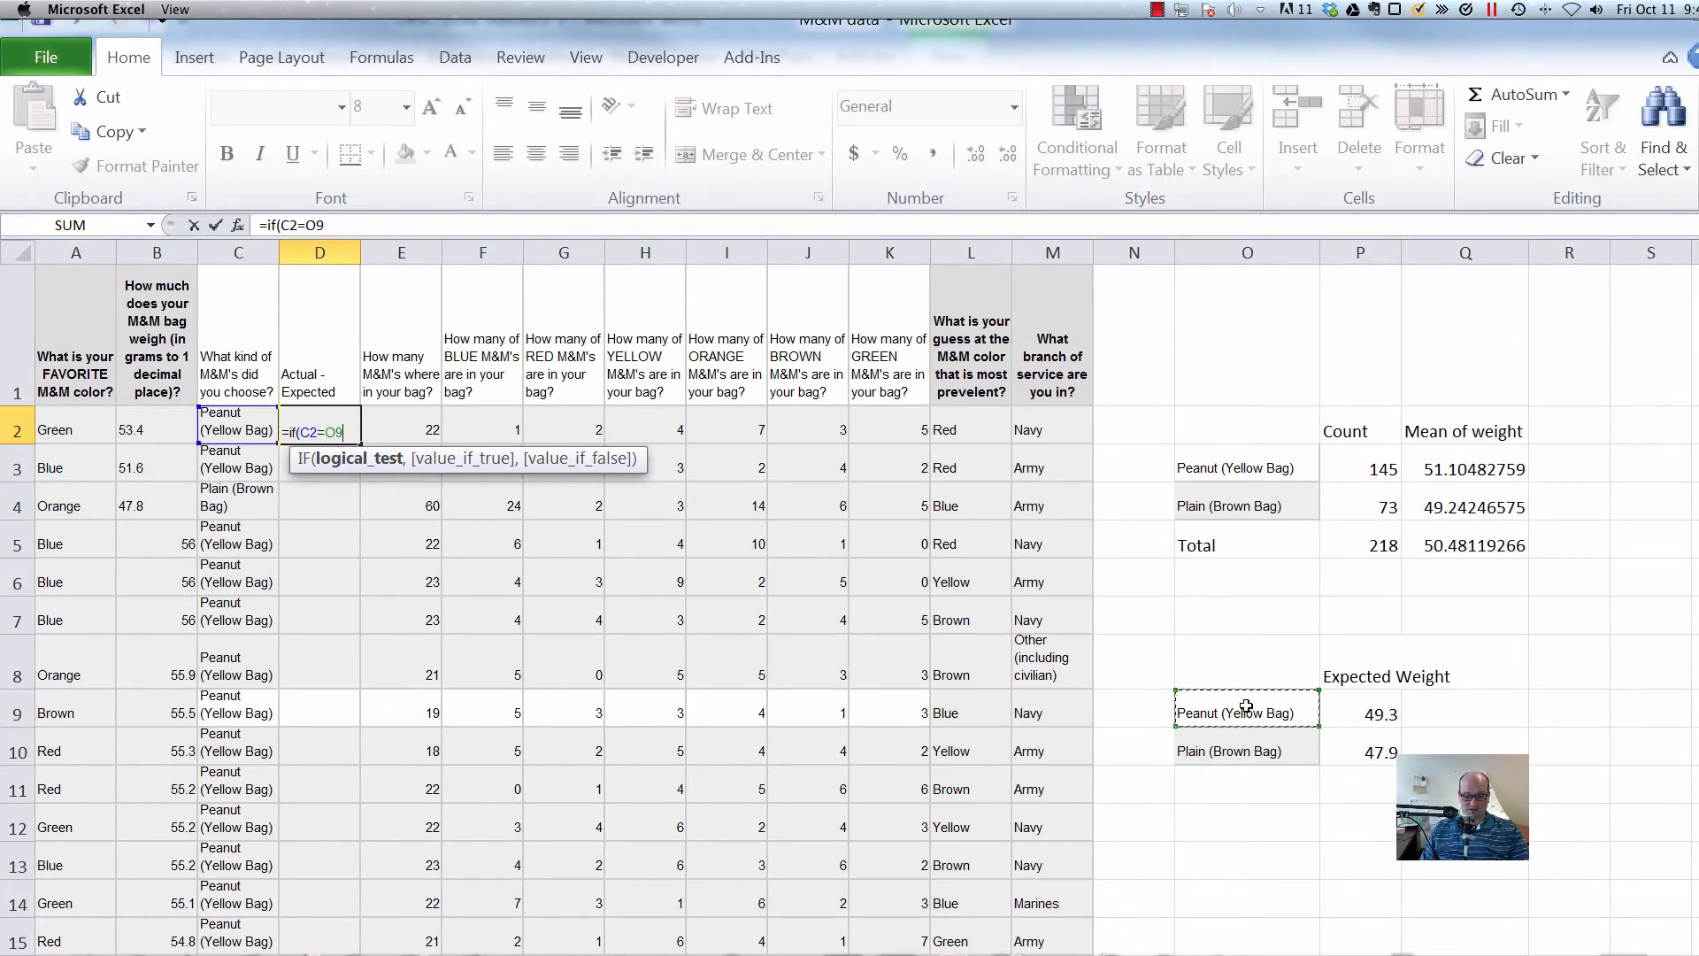
pyautogui.press('F4')
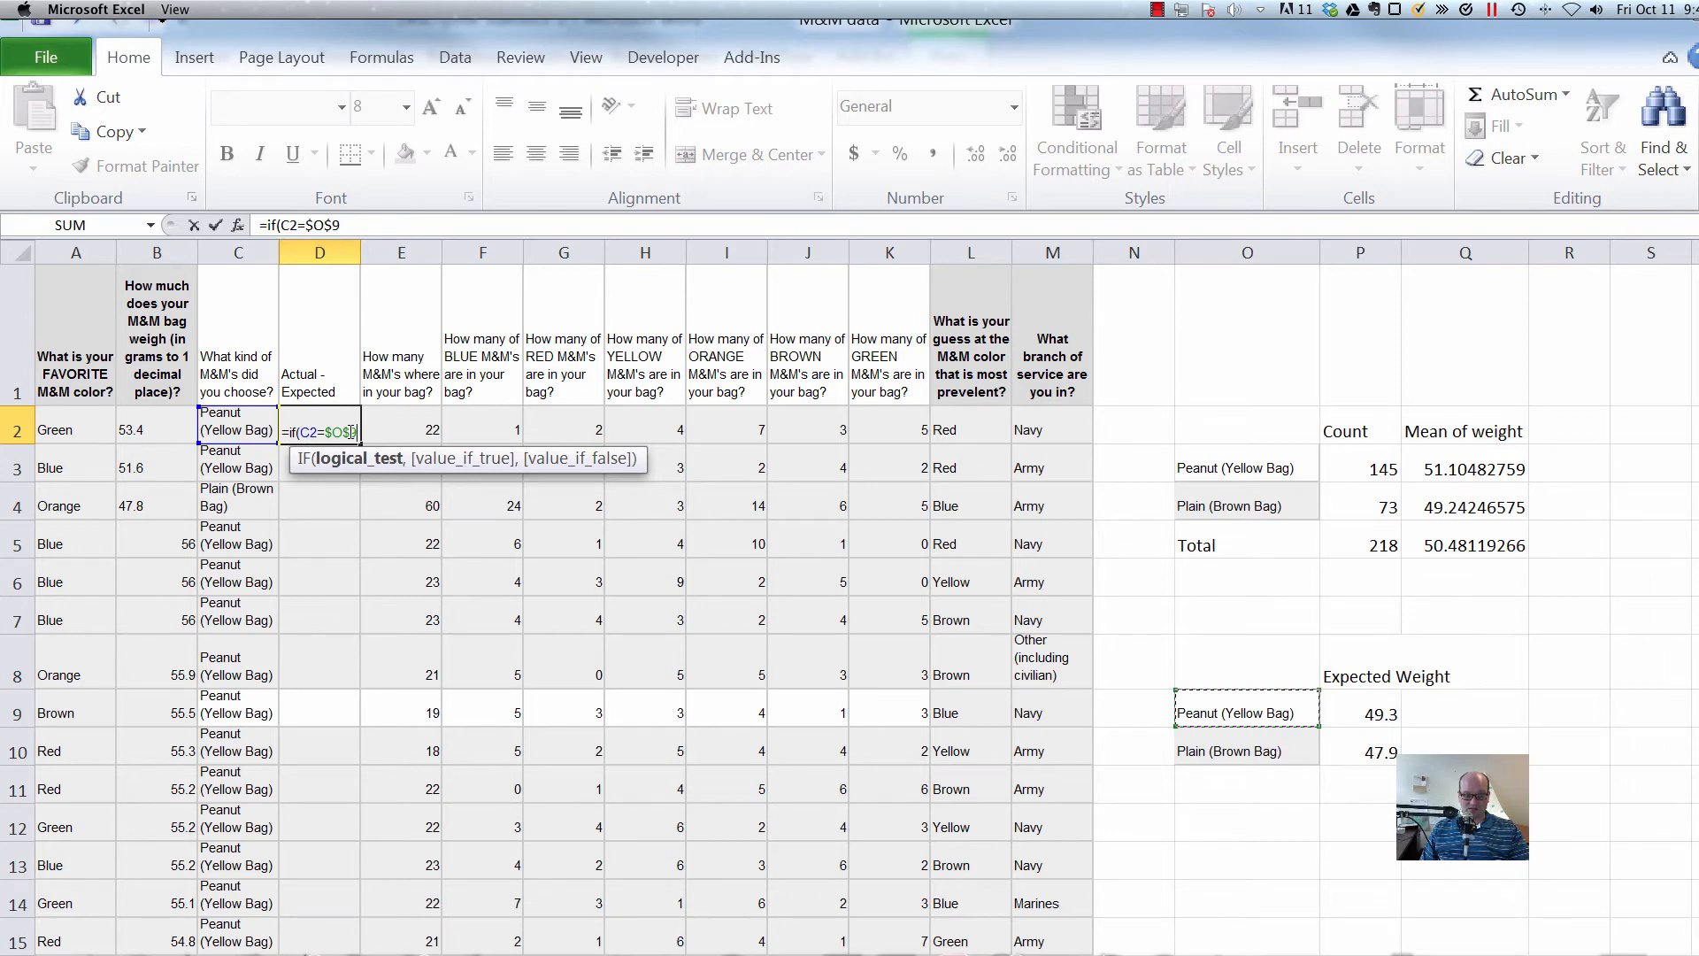
pyautogui.write(',')
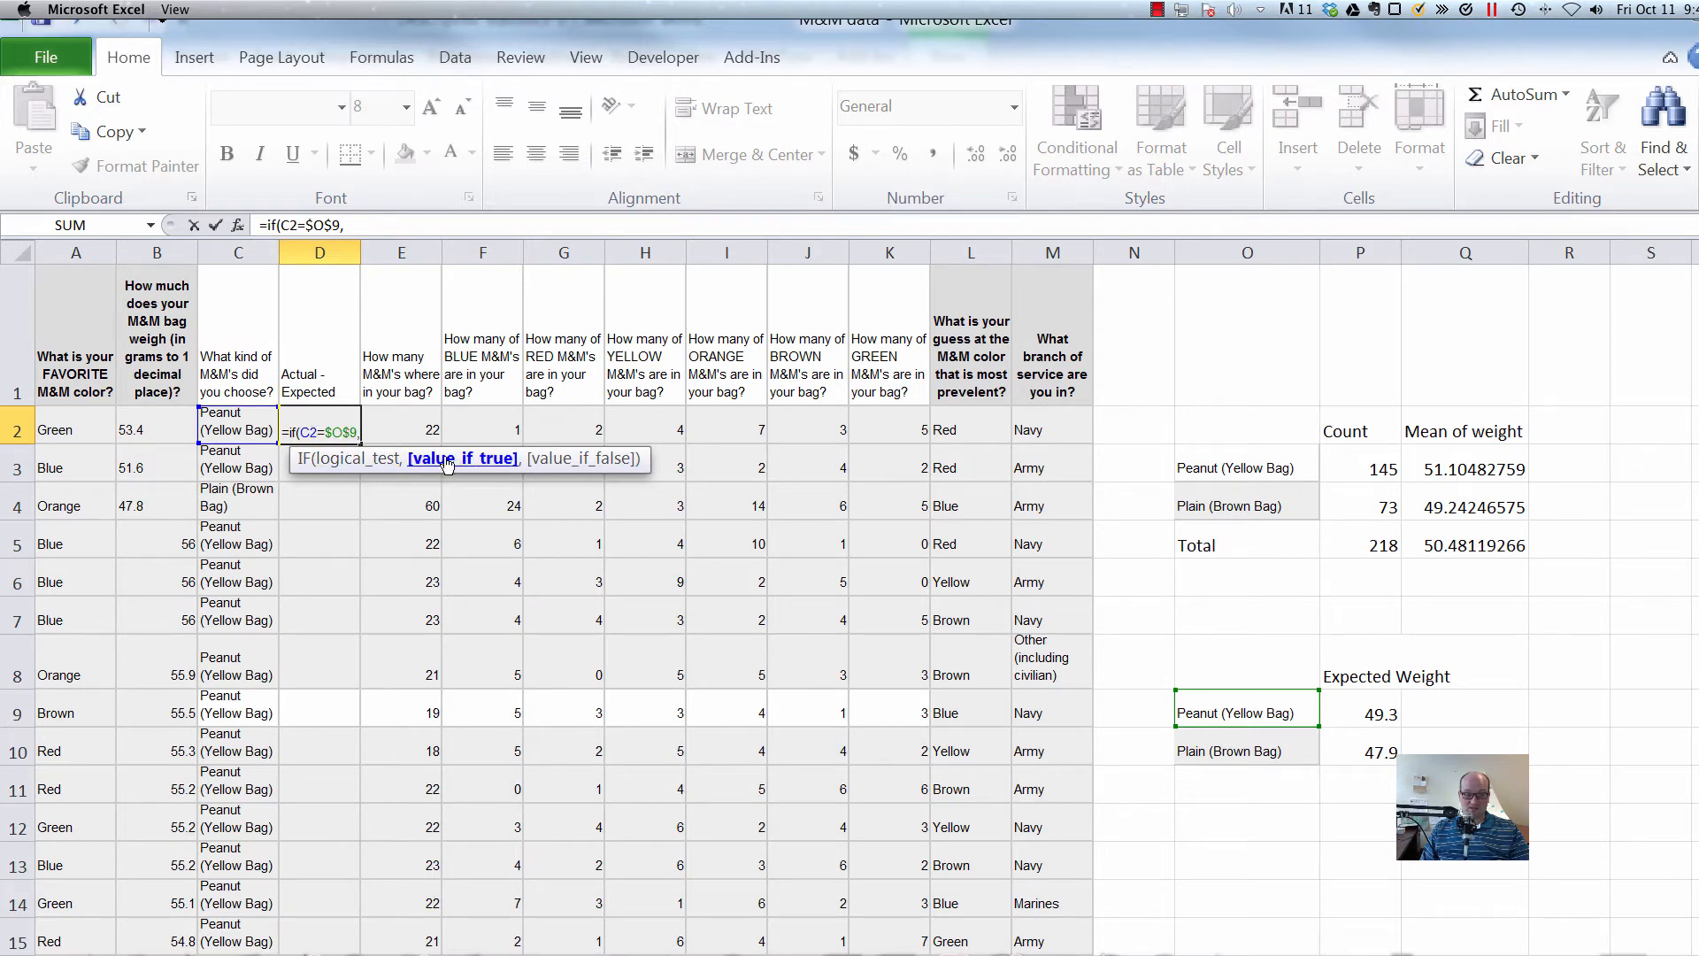
# Set the value-if-true argument of D2's IF formula to B2-$P$9, the actual minus the expected peanut weight.
pyautogui.click(152, 423)
pyautogui.write('-')
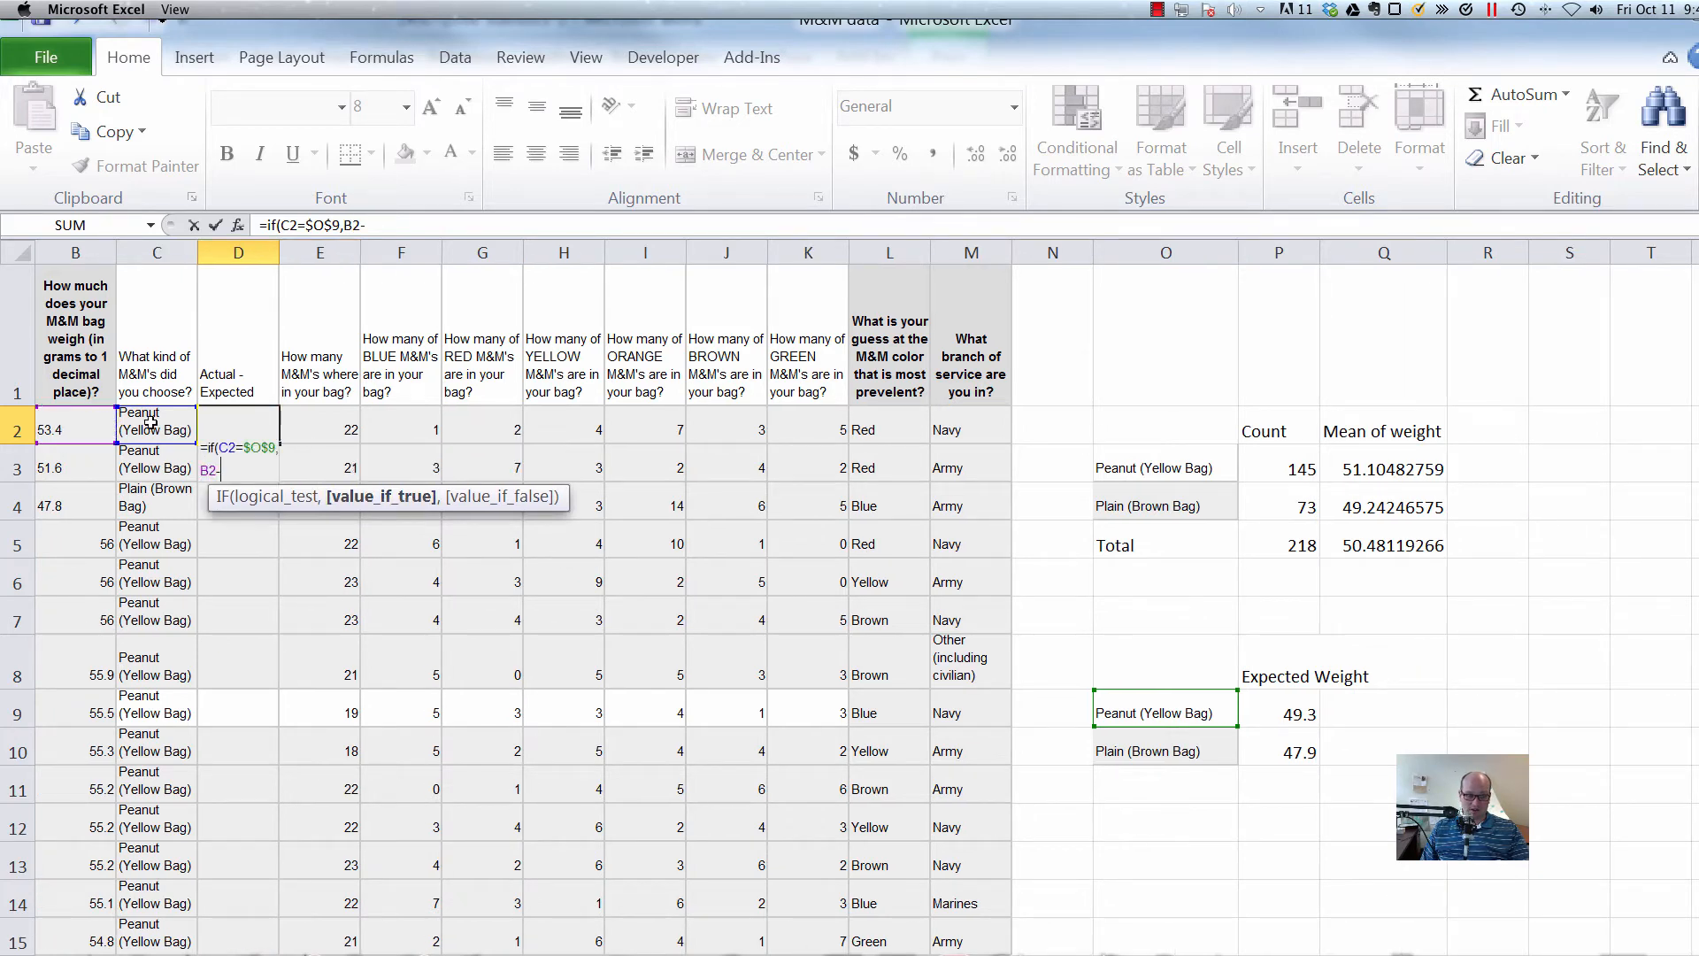
pyautogui.click(1279, 709)
pyautogui.press('F4')
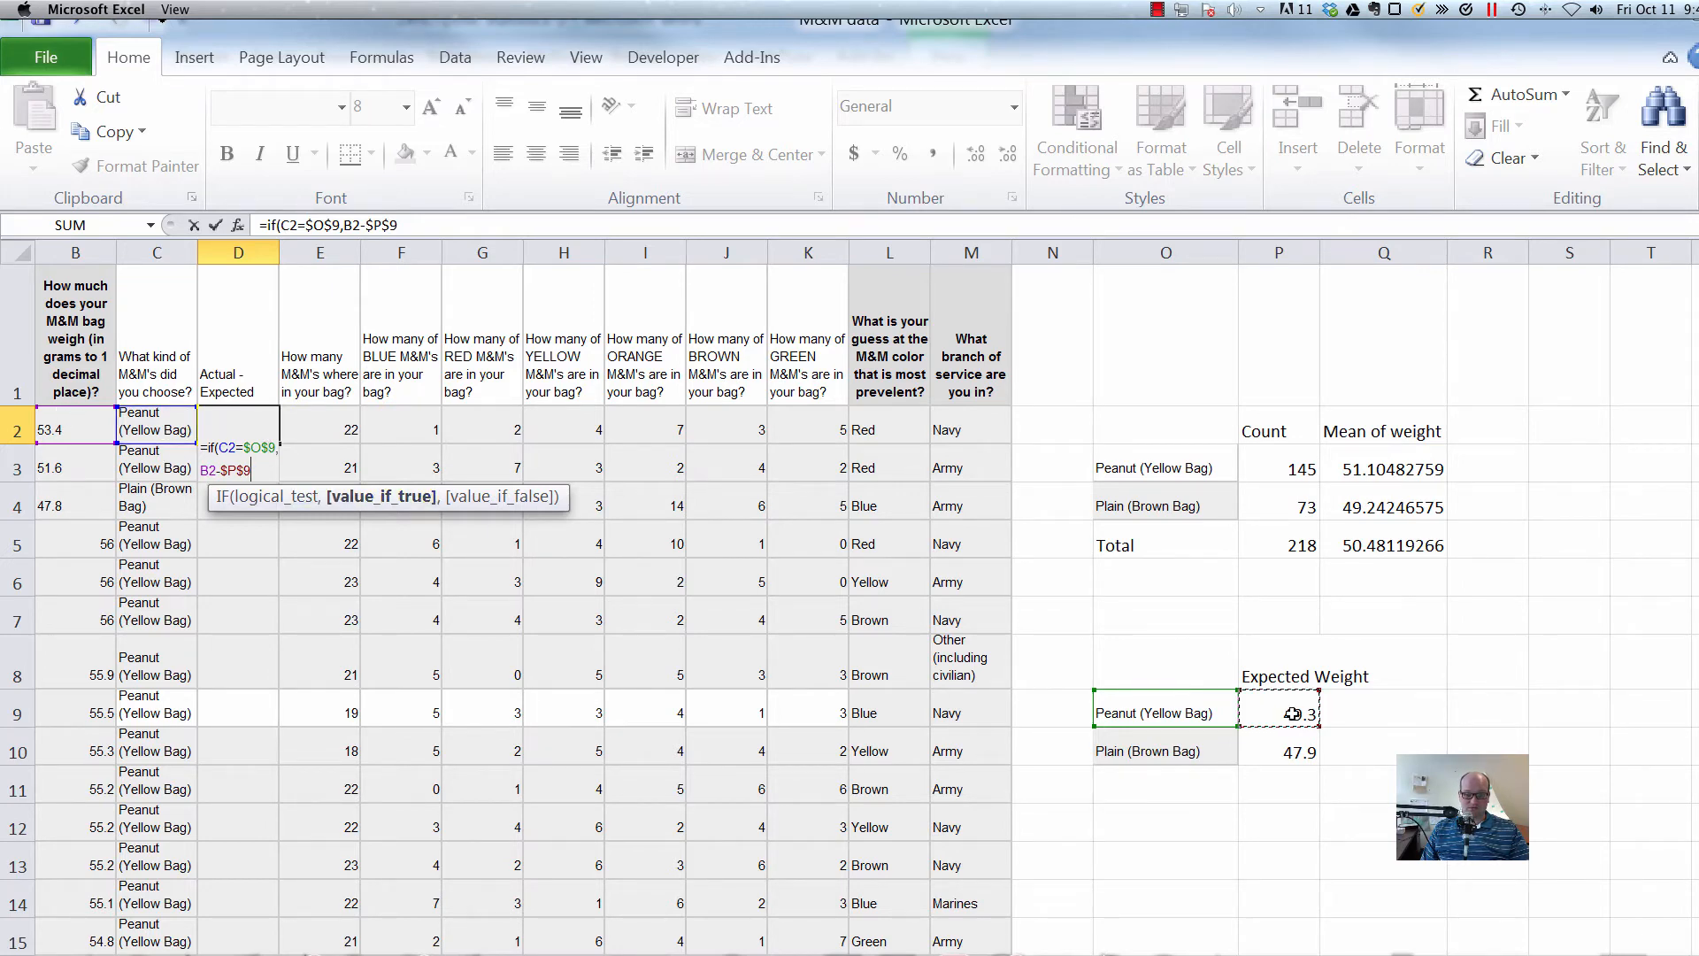
pyautogui.write(',')
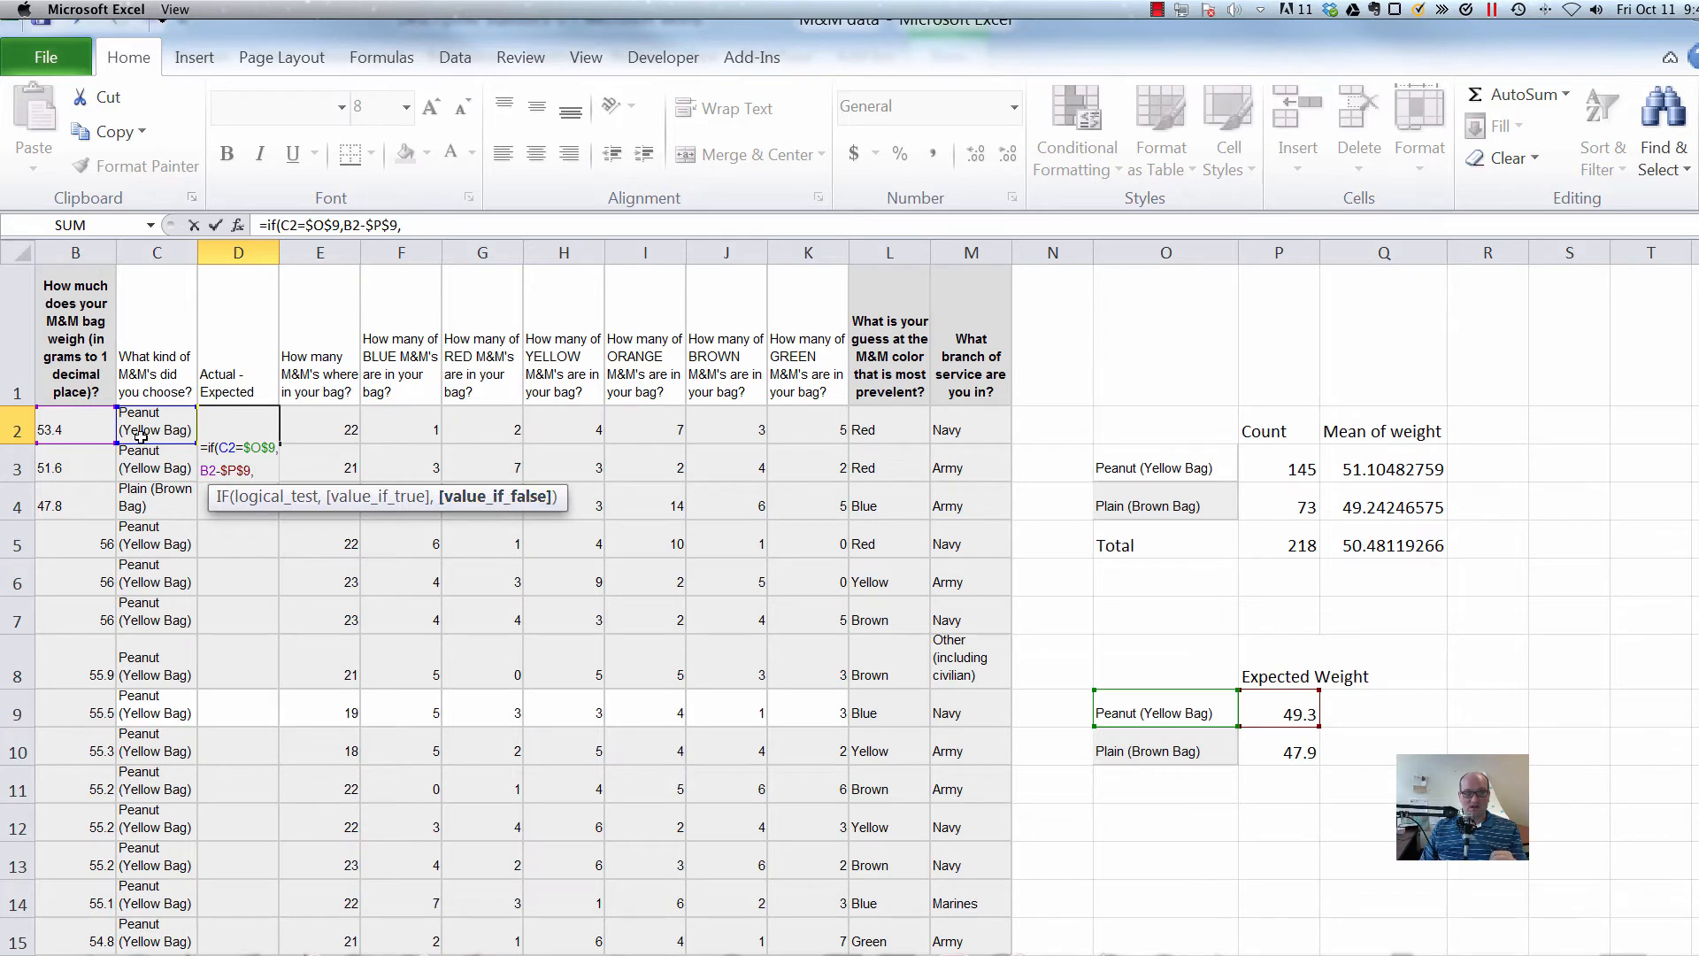
# Complete D2's IF formula with B2-$P$10 as the value-if-false argument and fill it down the Actual - Expected column.
pyautogui.click(81, 428)
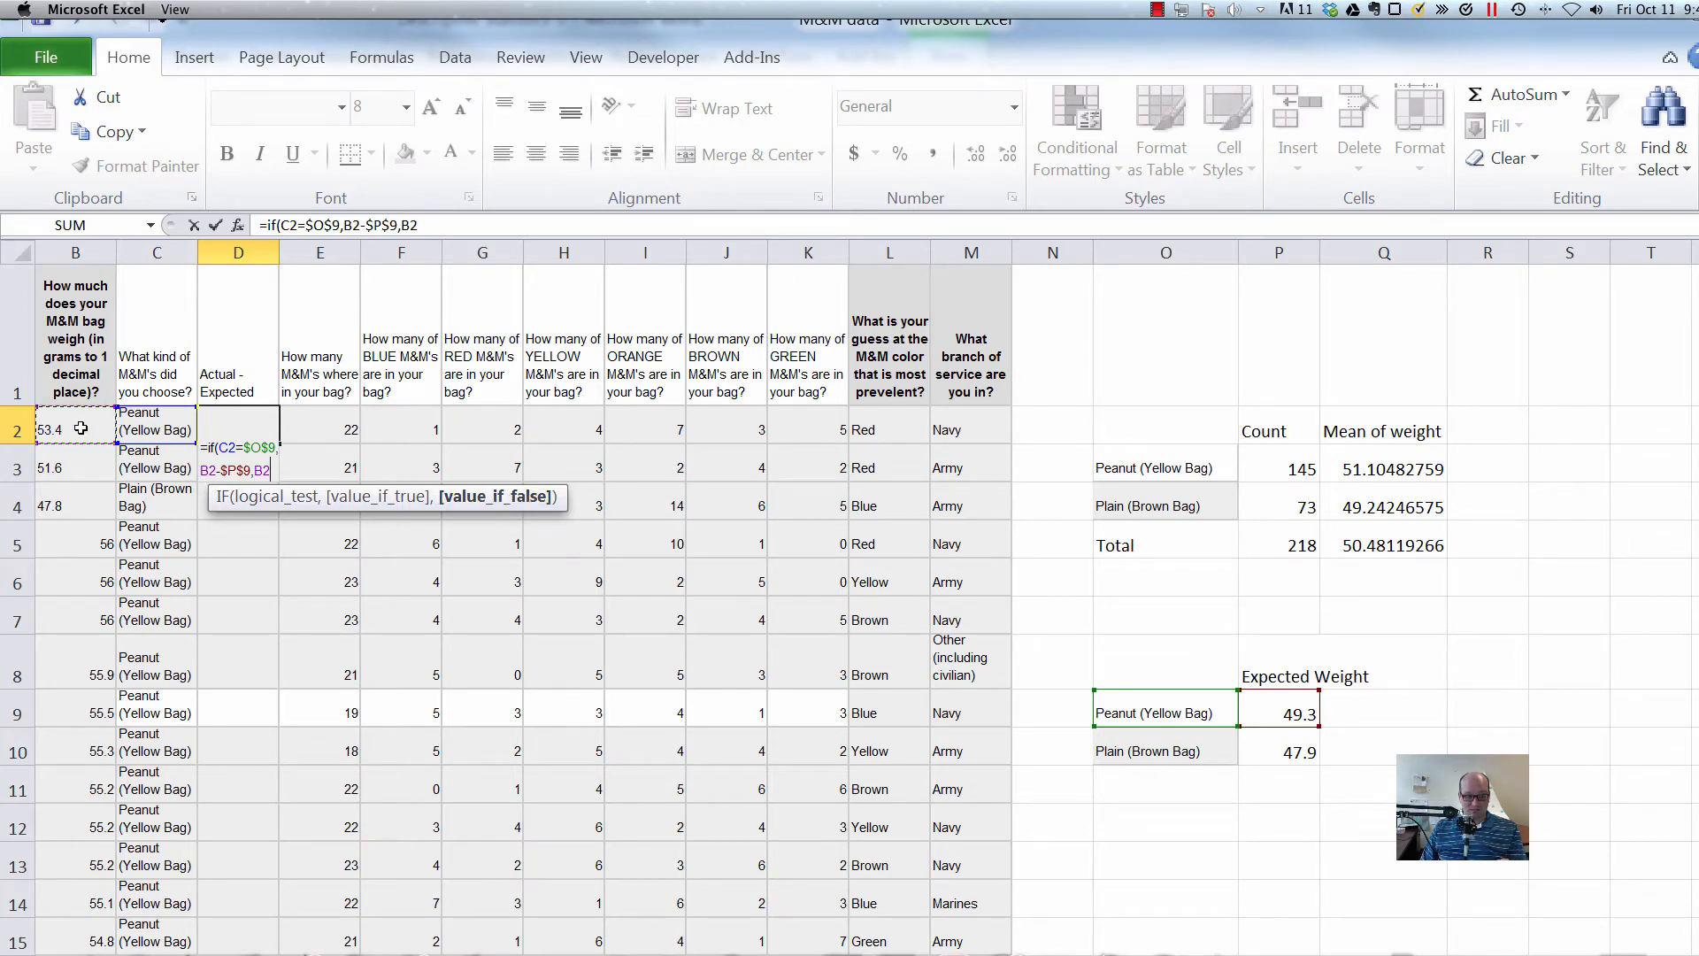
pyautogui.write('-')
pyautogui.click(1292, 745)
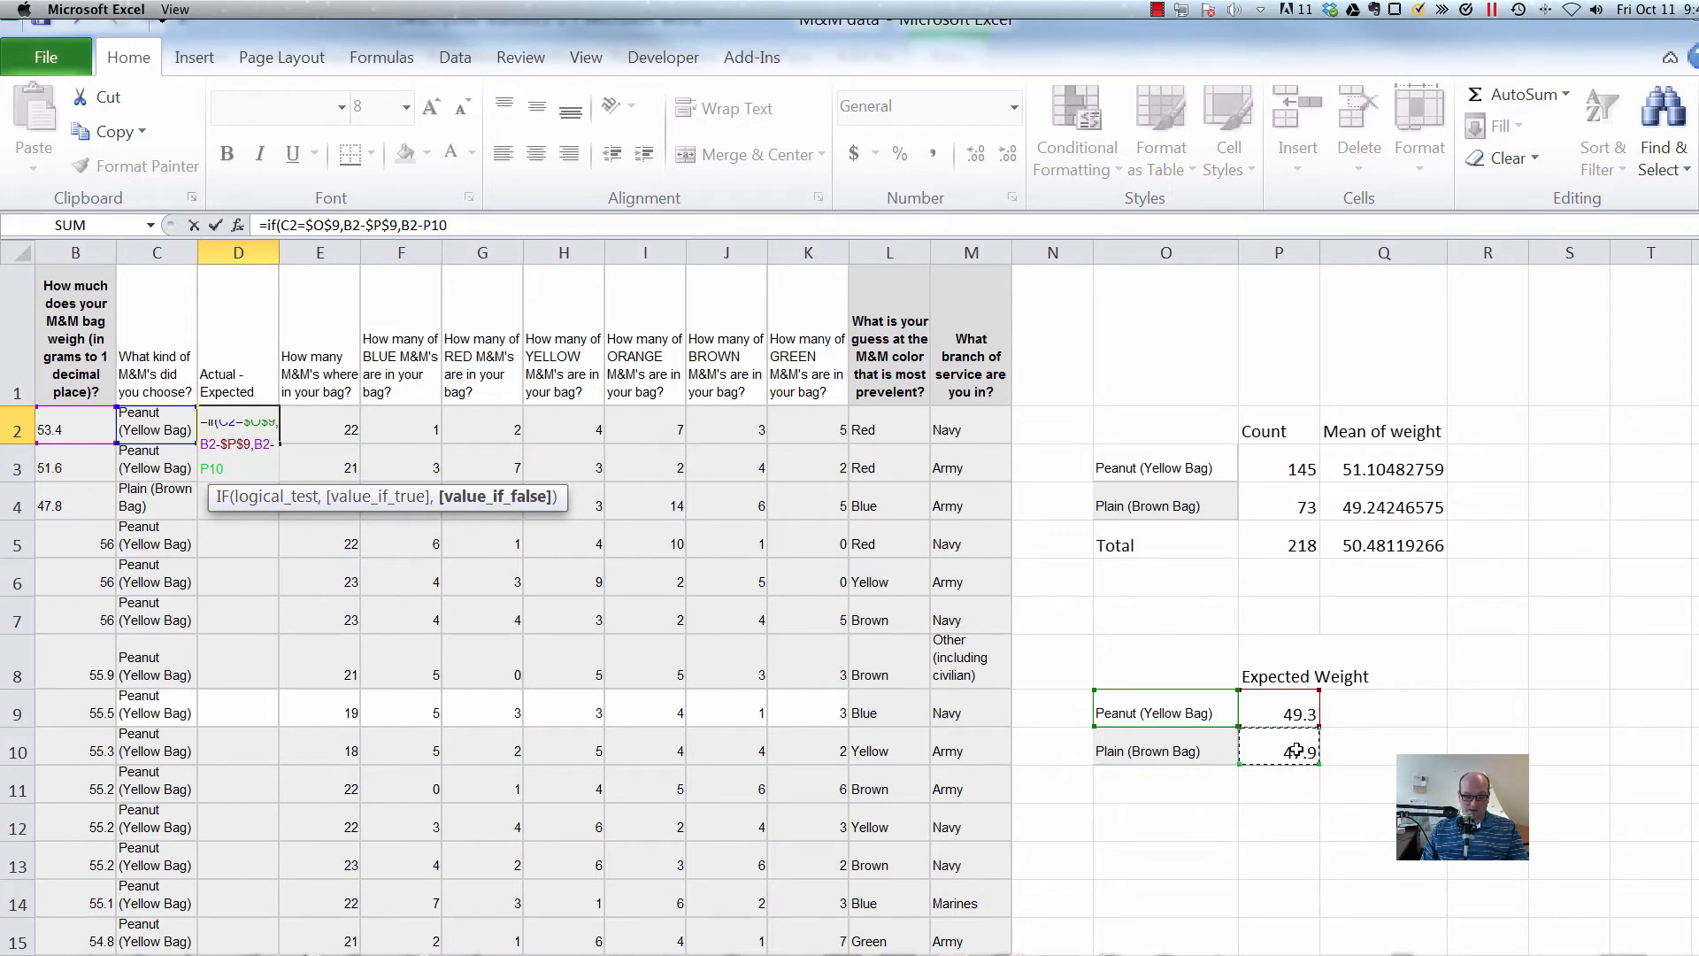
pyautogui.press('F4')
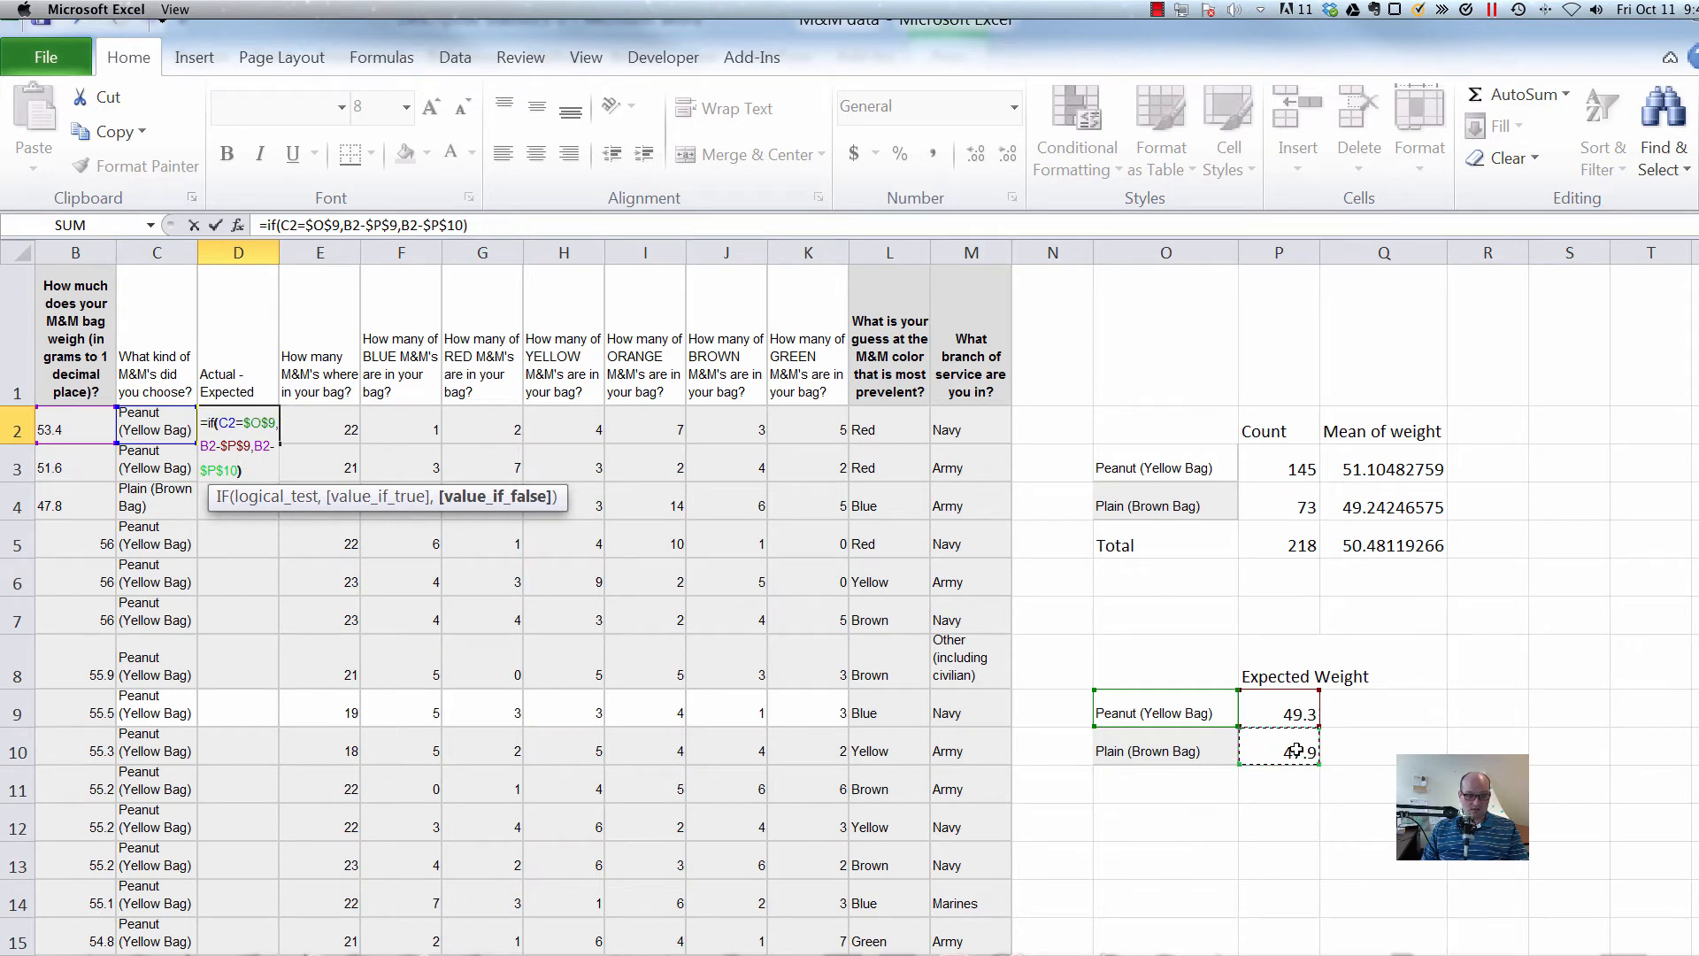
pyautogui.write(')')
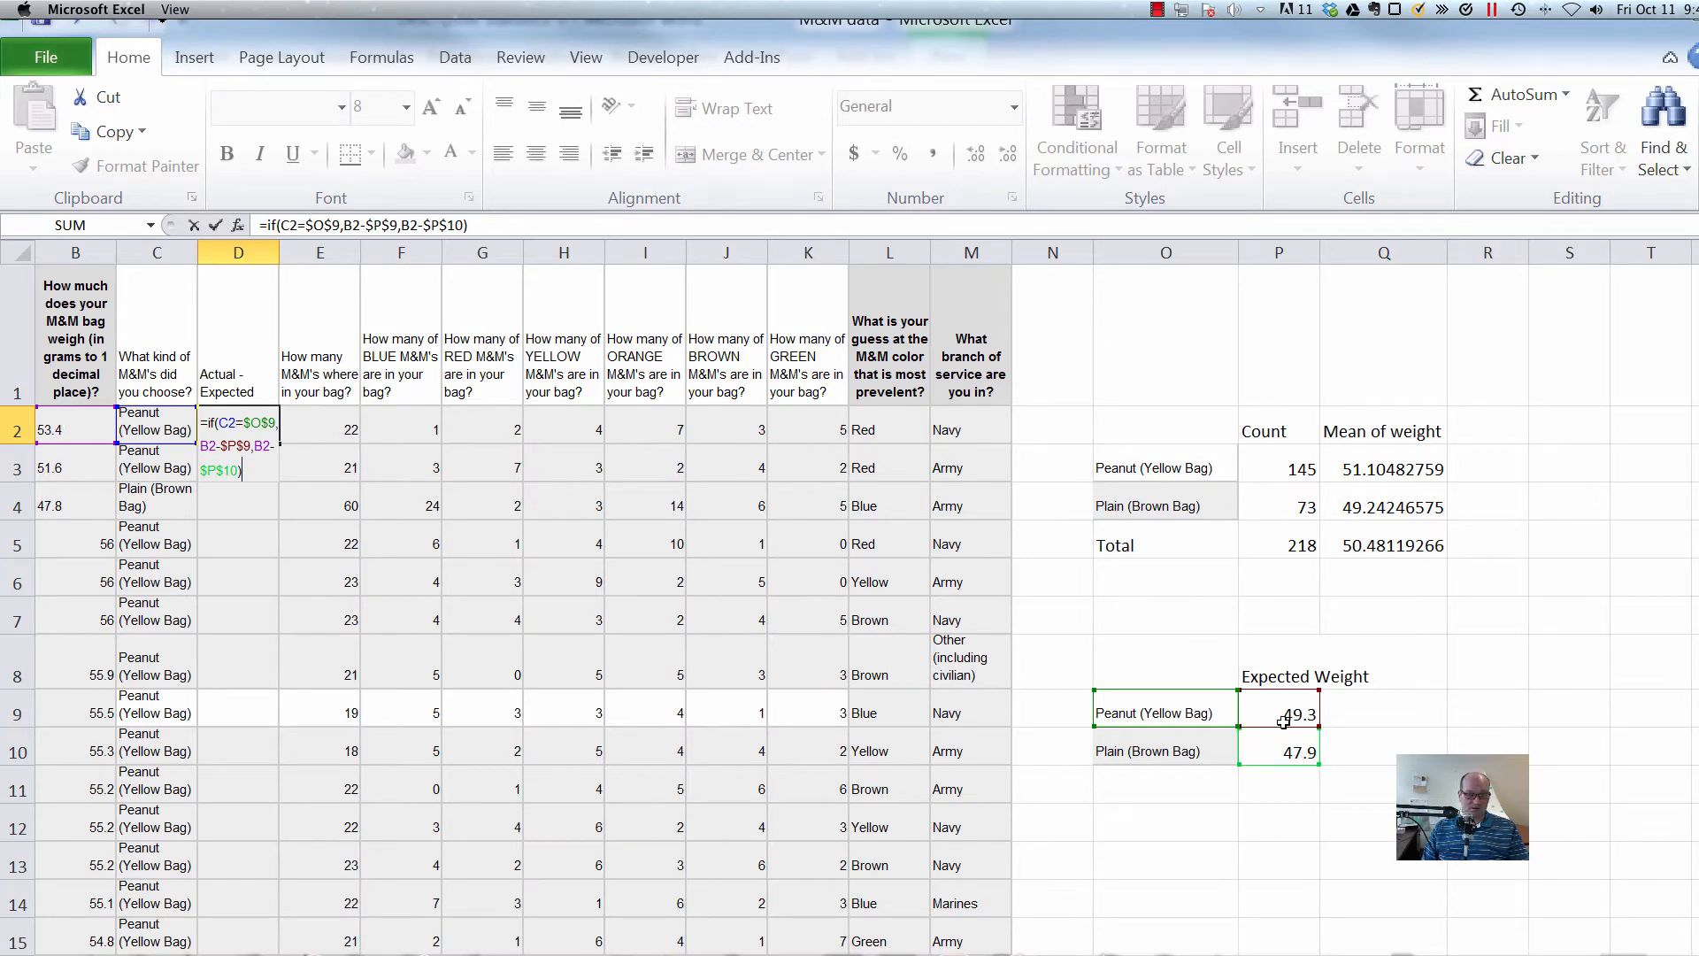
pyautogui.hotkey('ctrl', 'Return')
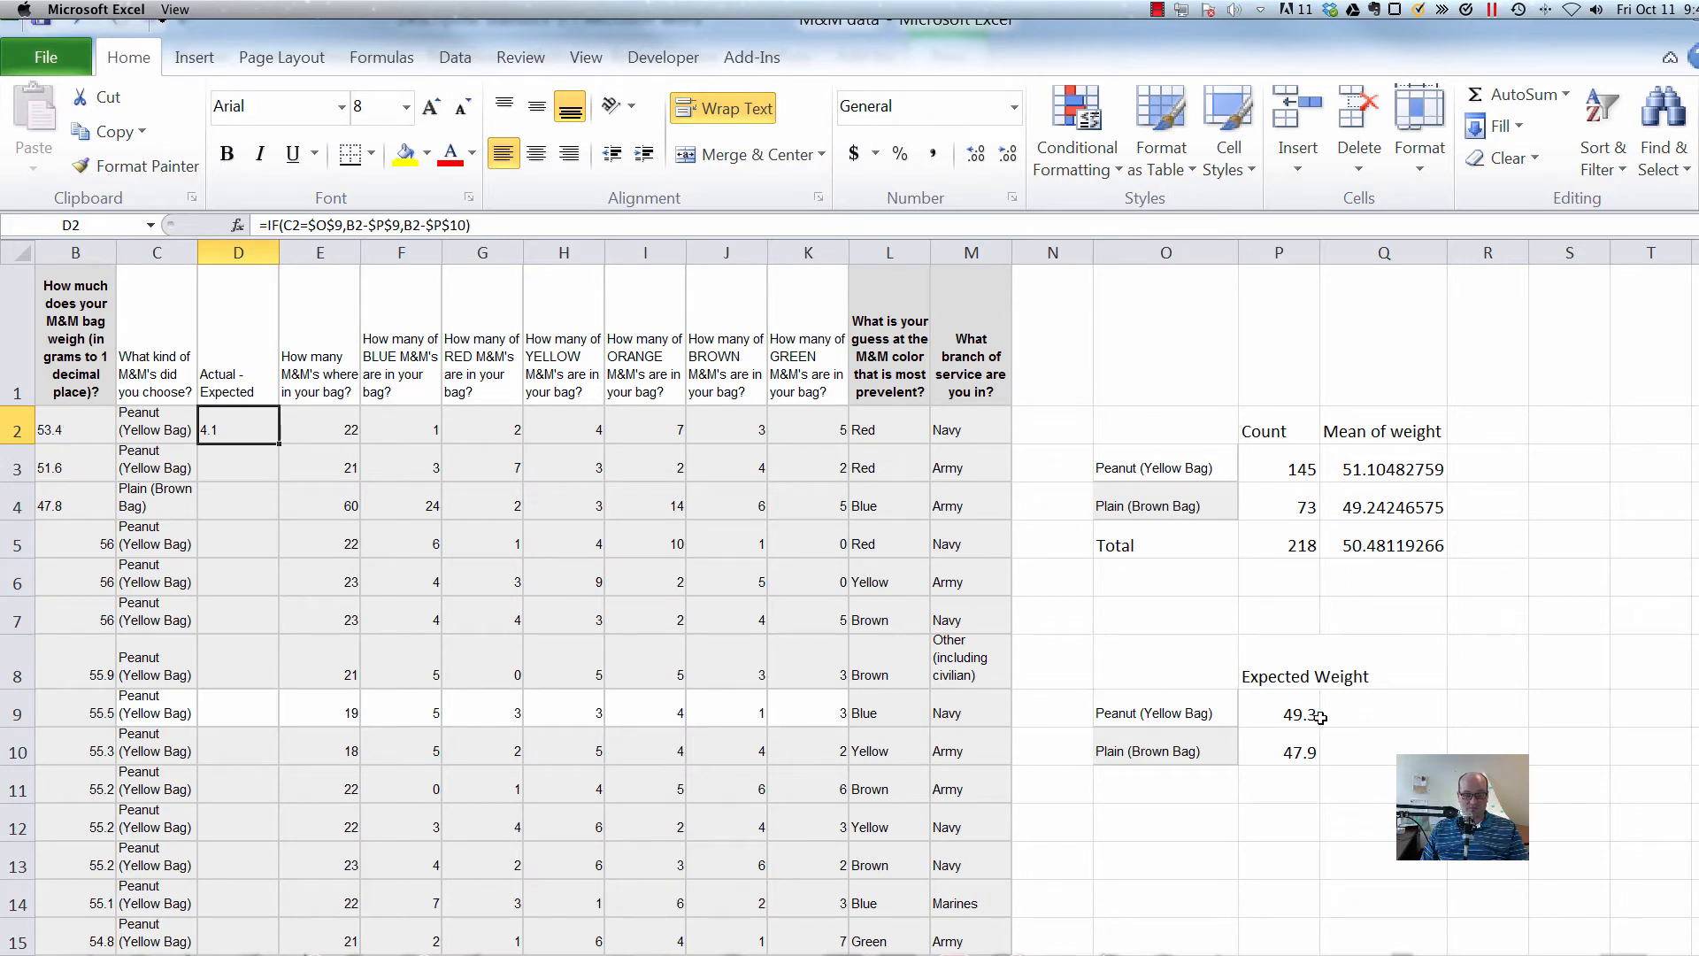
pyautogui.doubleClick(281, 444)
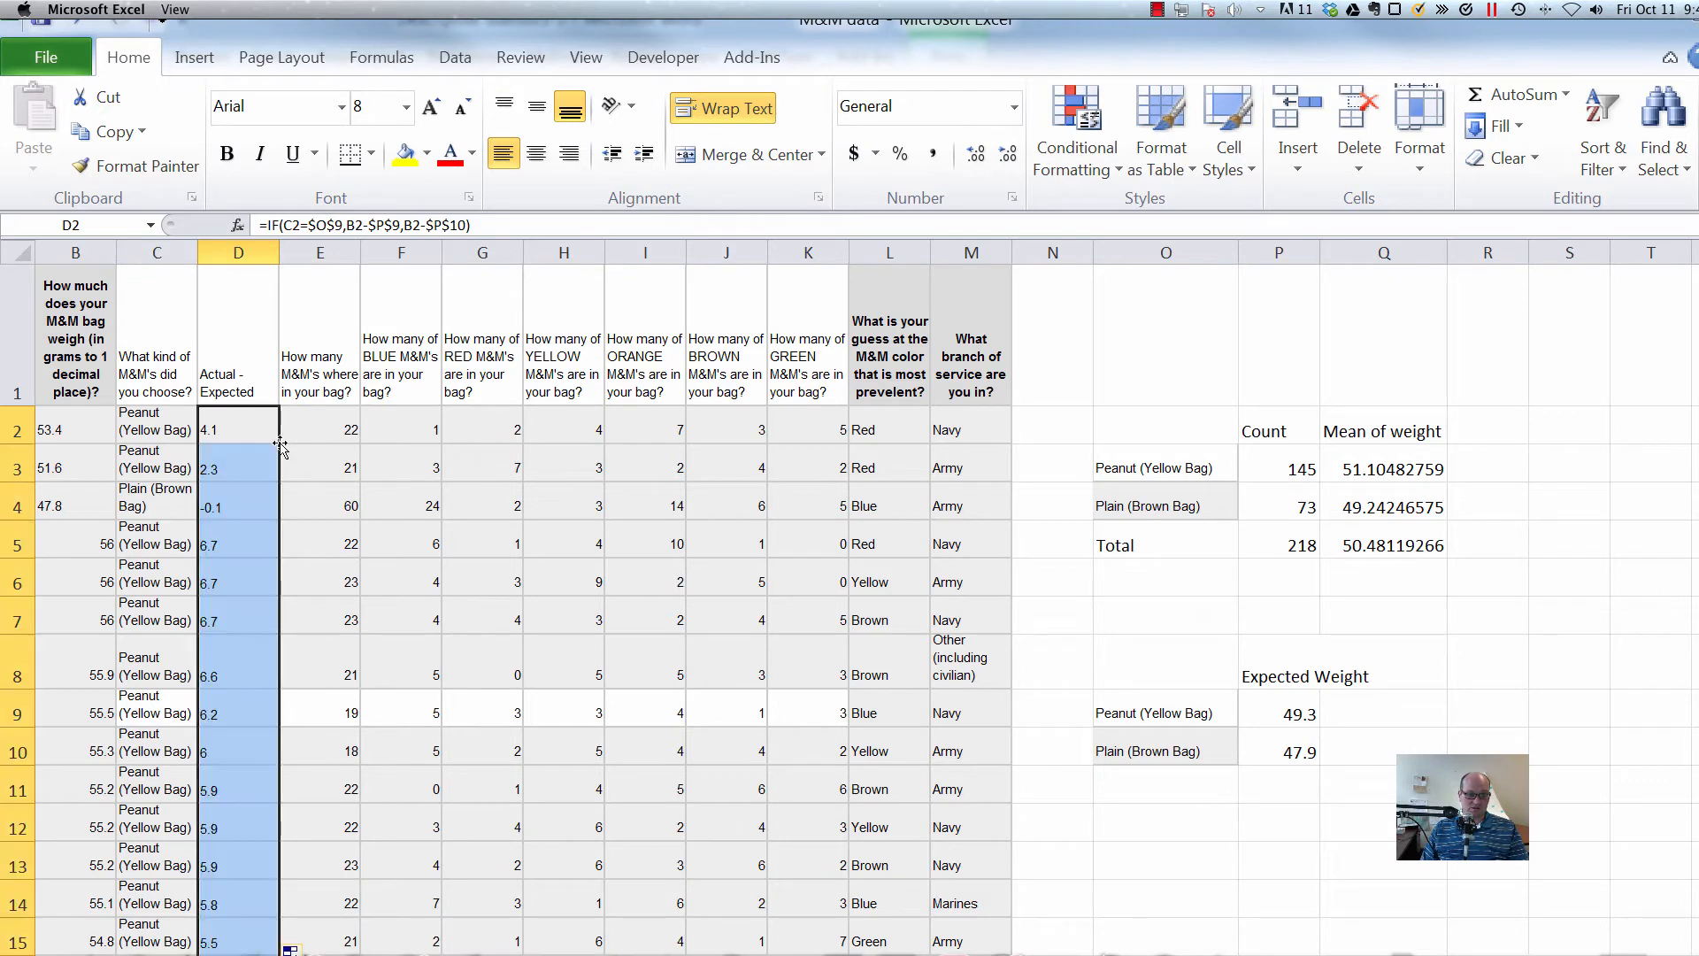
# Check the plain bag's difference in D4 against its weight in B4 and the expected plain bag weight in P10.
pyautogui.click(72, 513)
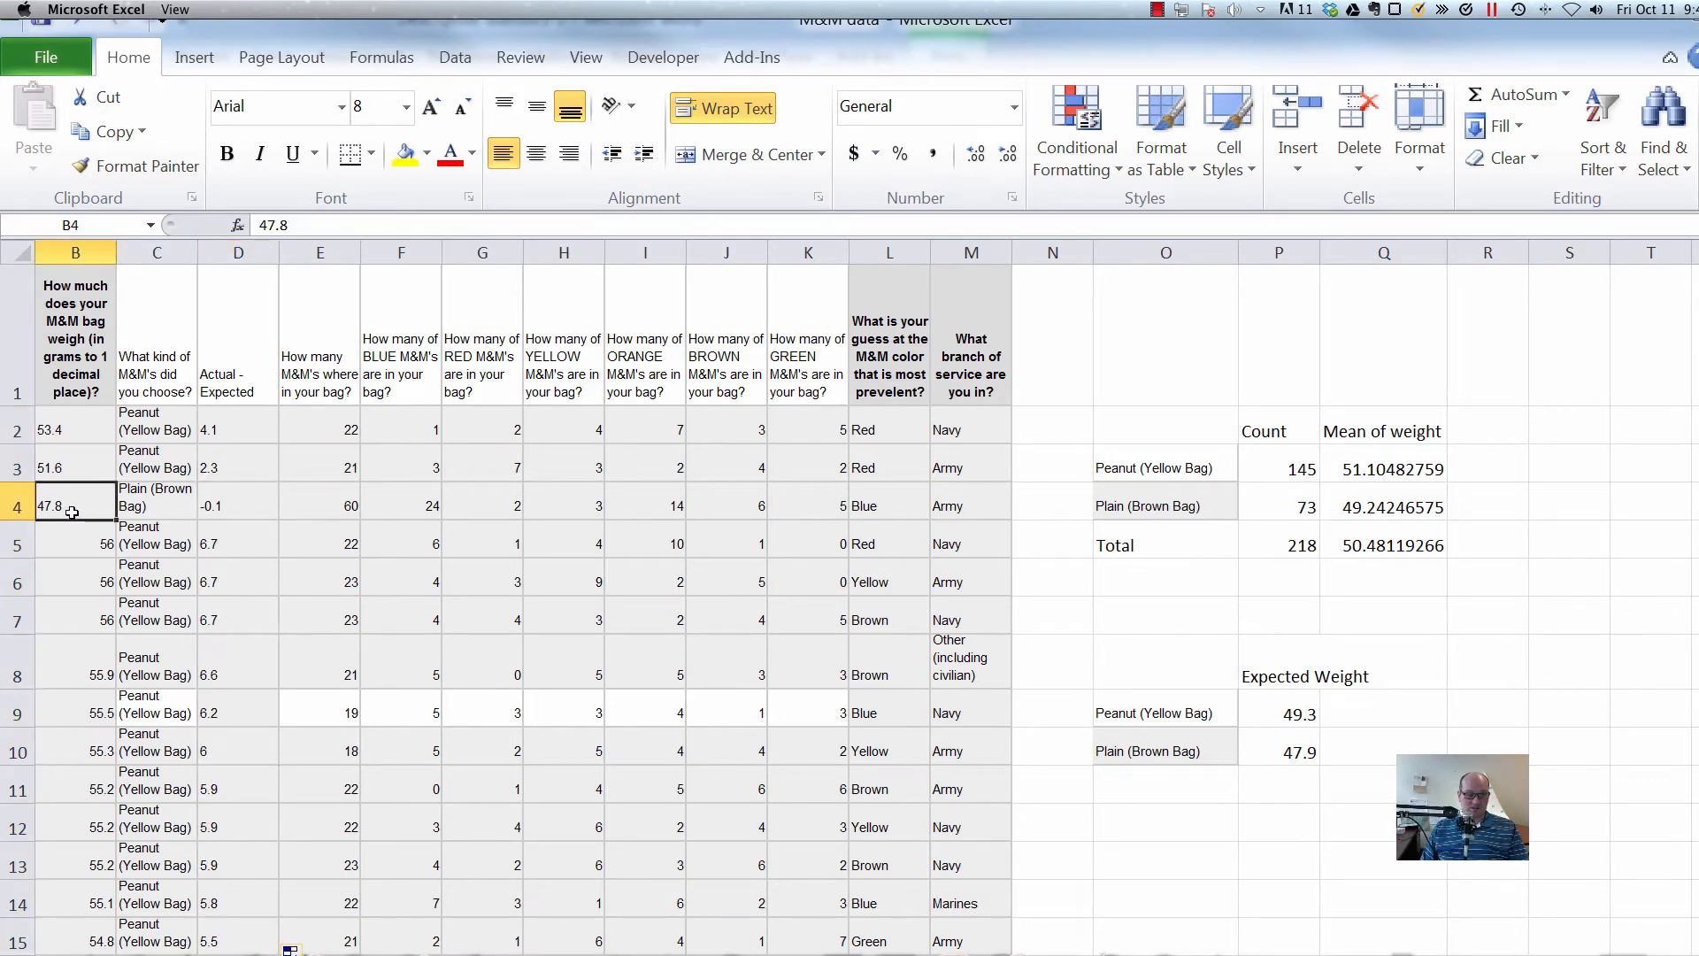
pyautogui.click(161, 512)
pyautogui.click(71, 511)
pyautogui.click(1284, 759)
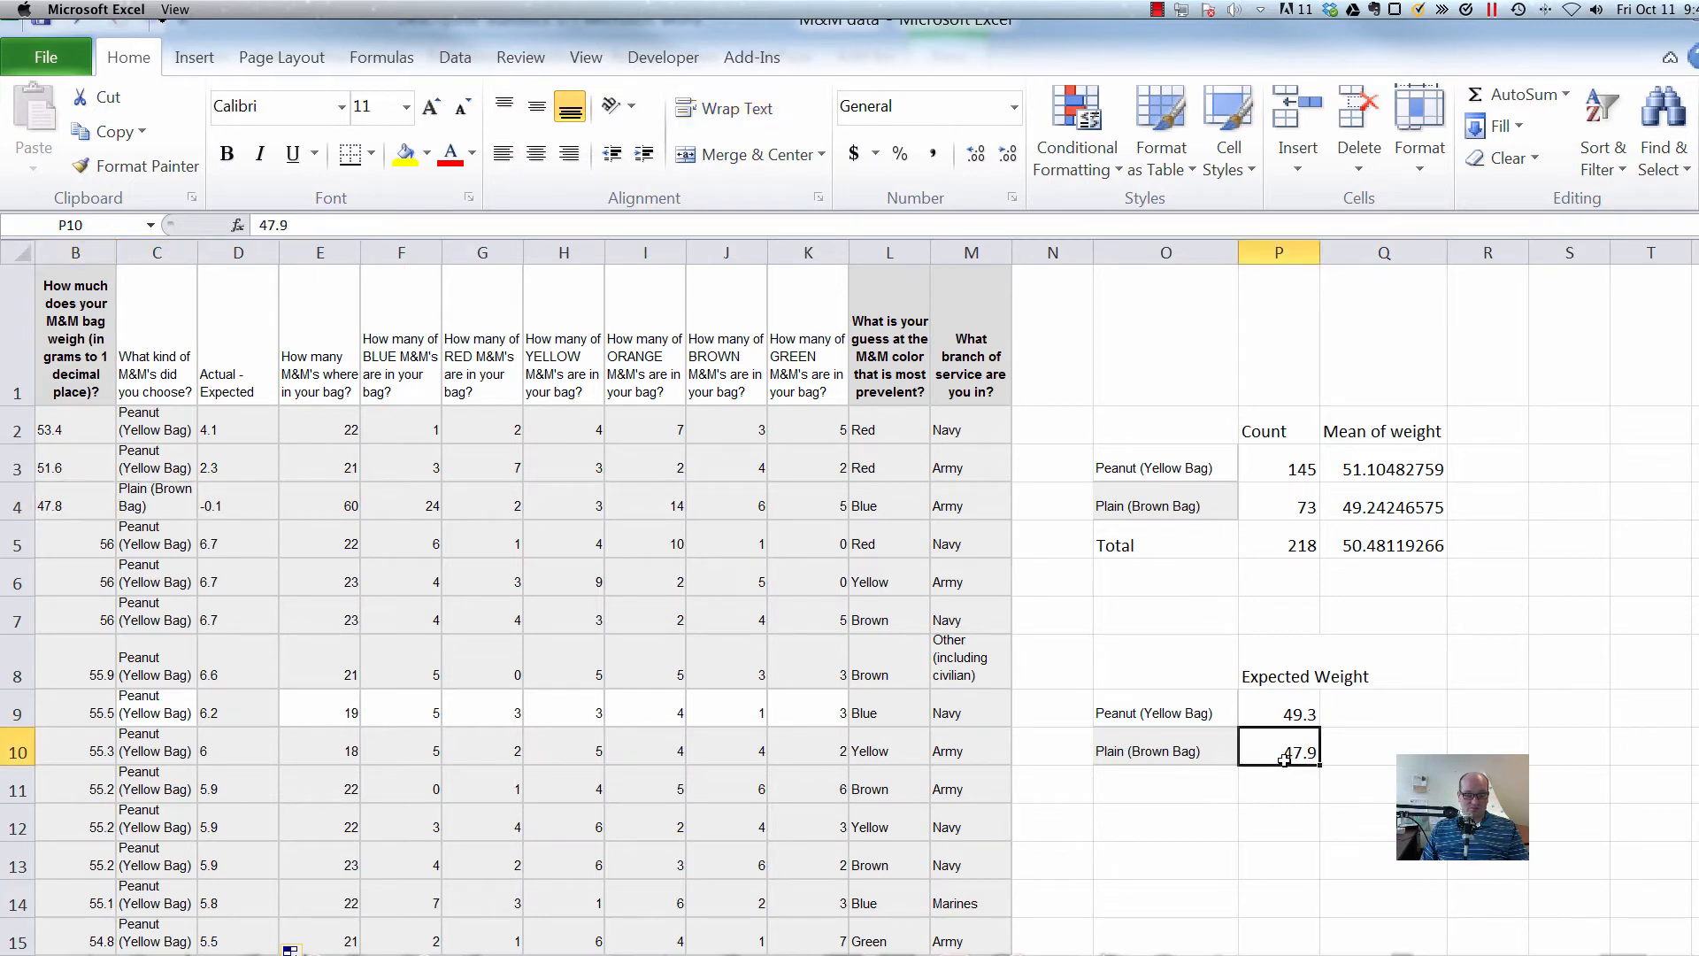
pyautogui.click(231, 502)
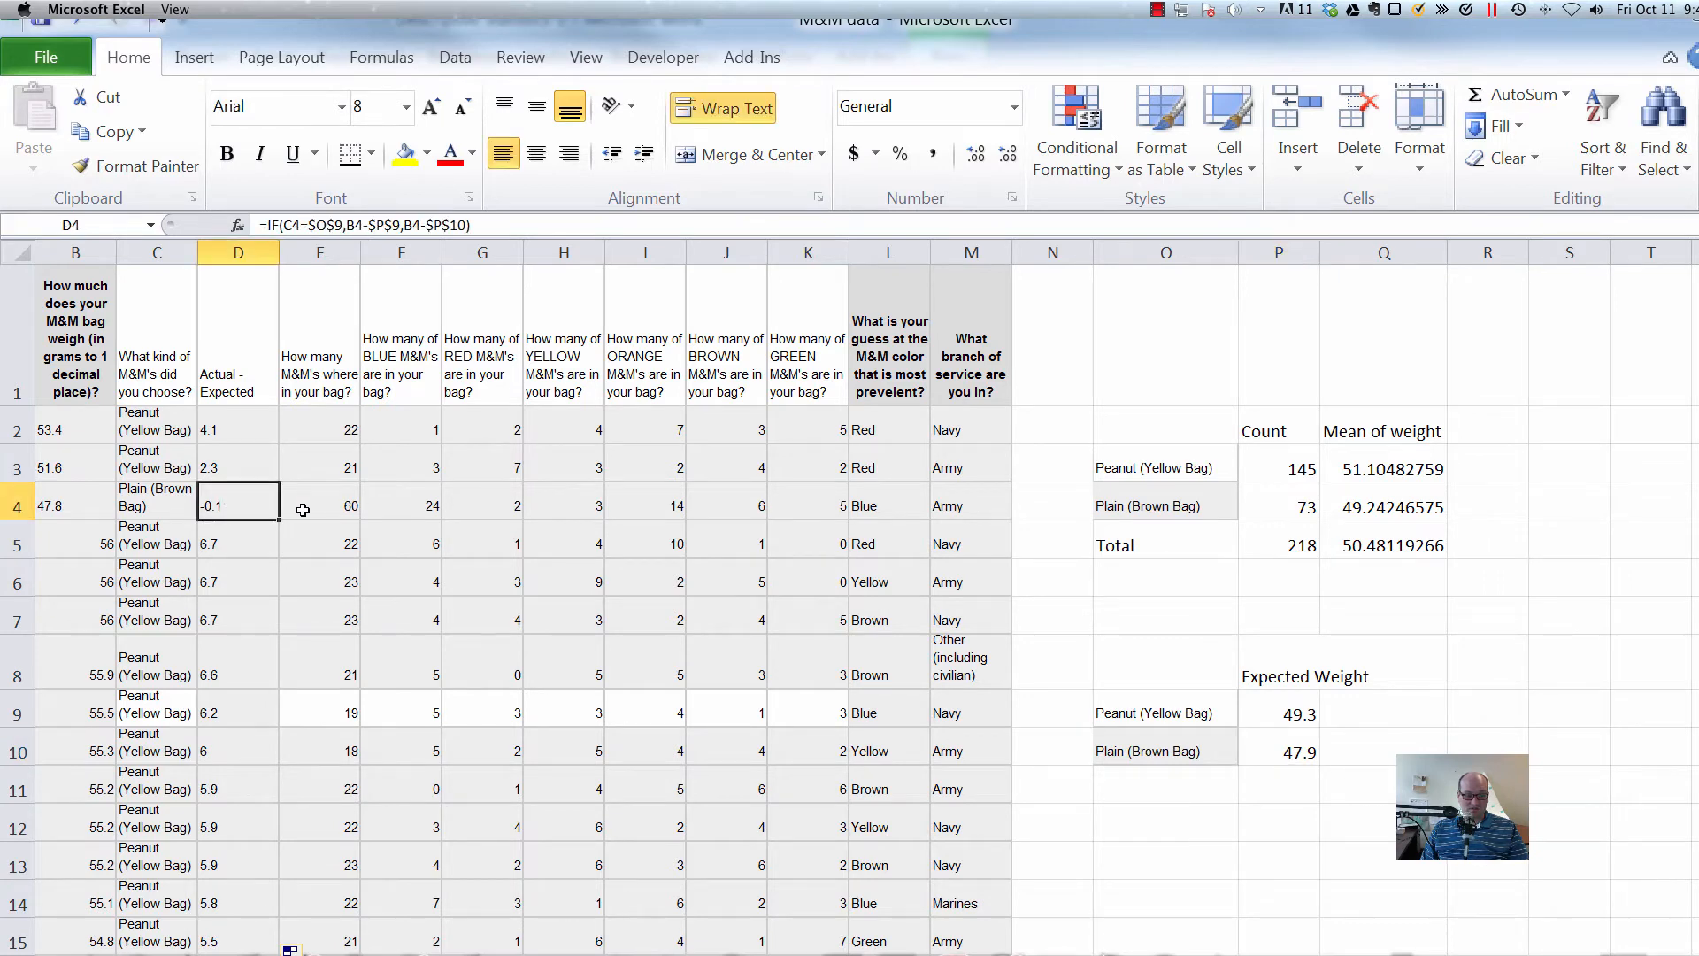
pyautogui.hscroll(4, 303, 509)
pyautogui.hscroll(-5, 302, 510)
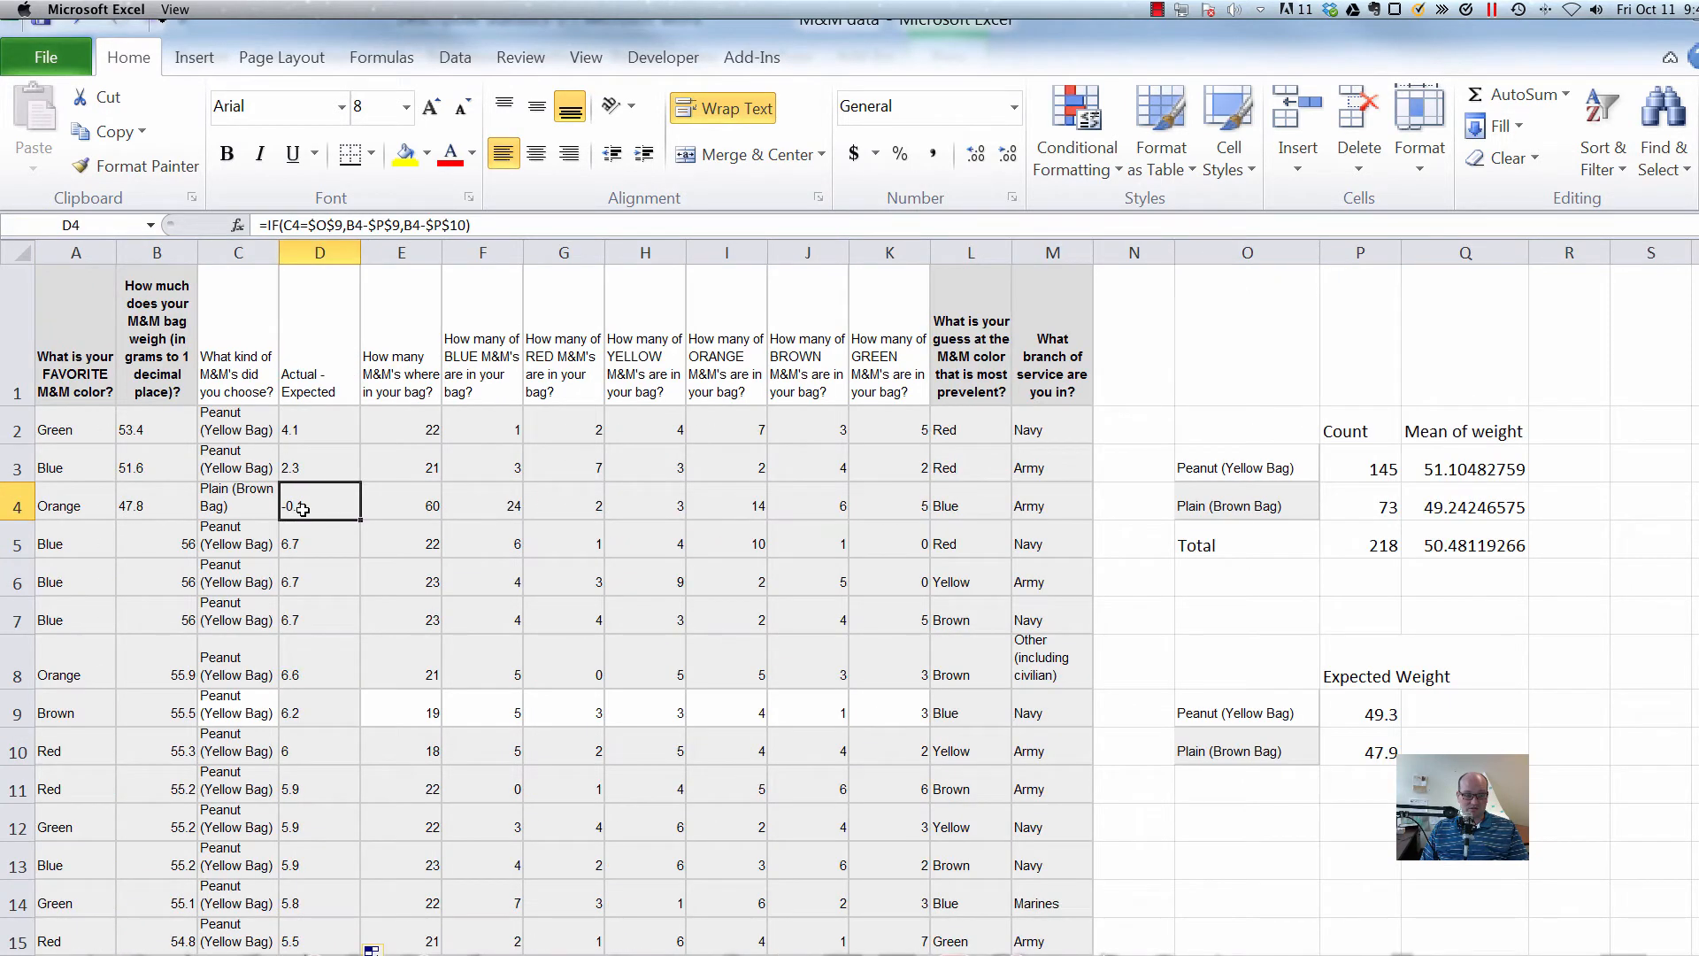
pyautogui.click(306, 395)
pyautogui.click(313, 421)
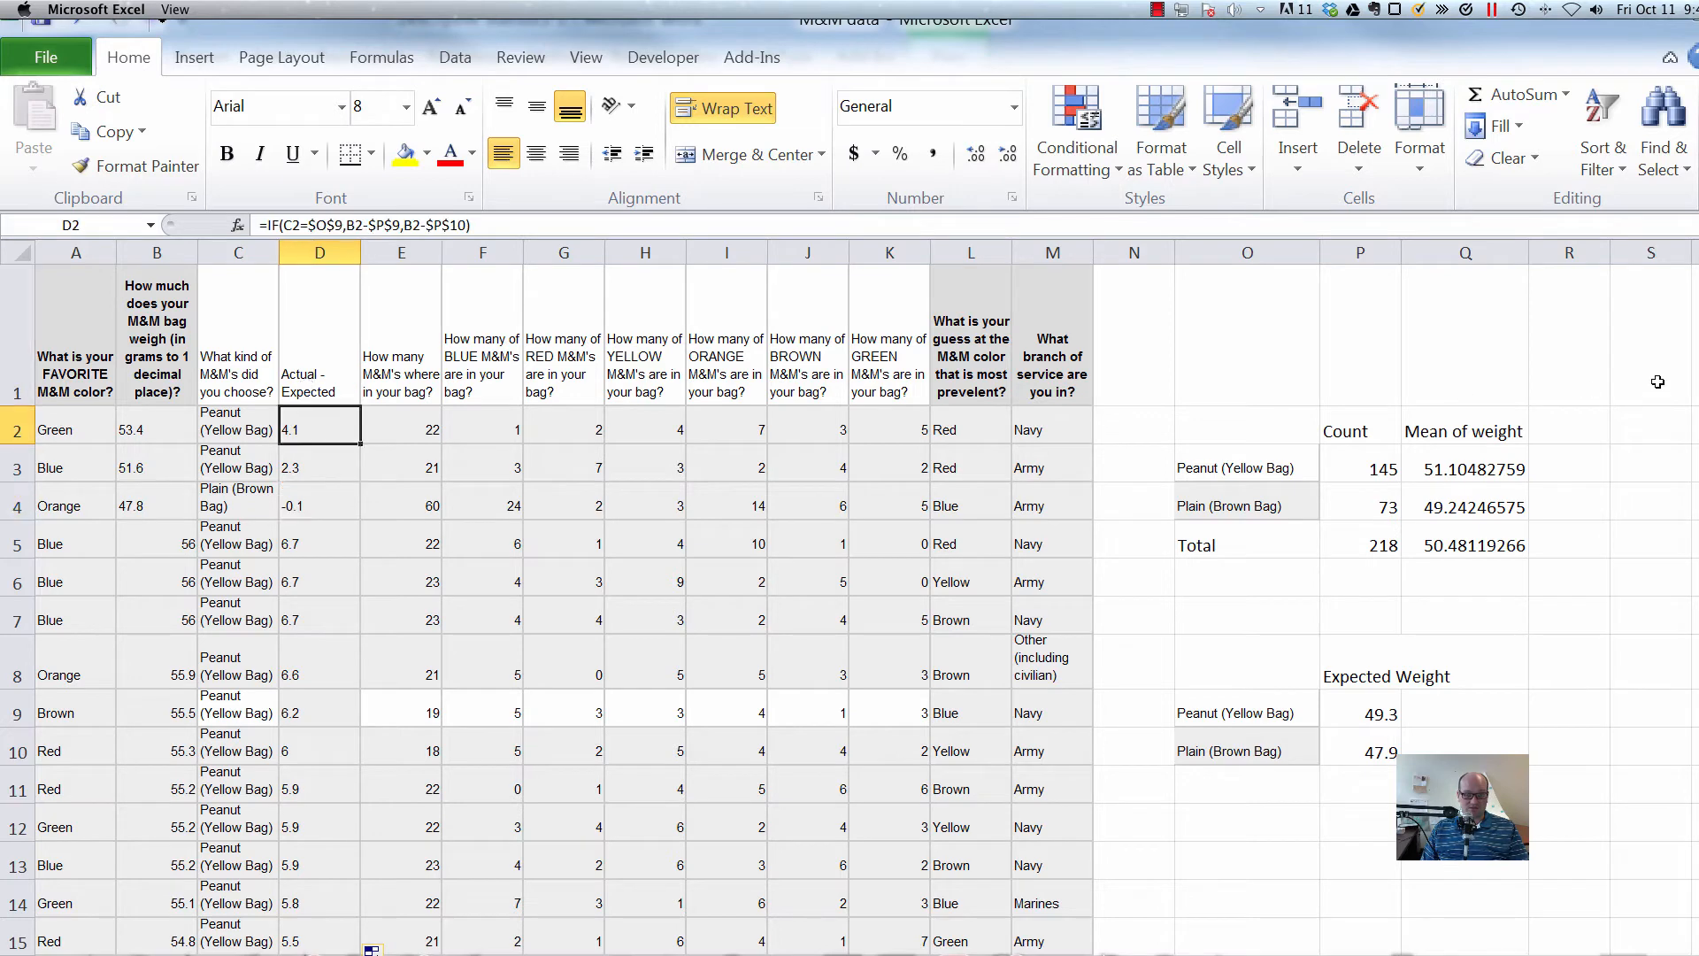
# Enter "Mean of Error" as a heading in R2, beside the Mean of weight heading.
pyautogui.click(1568, 434)
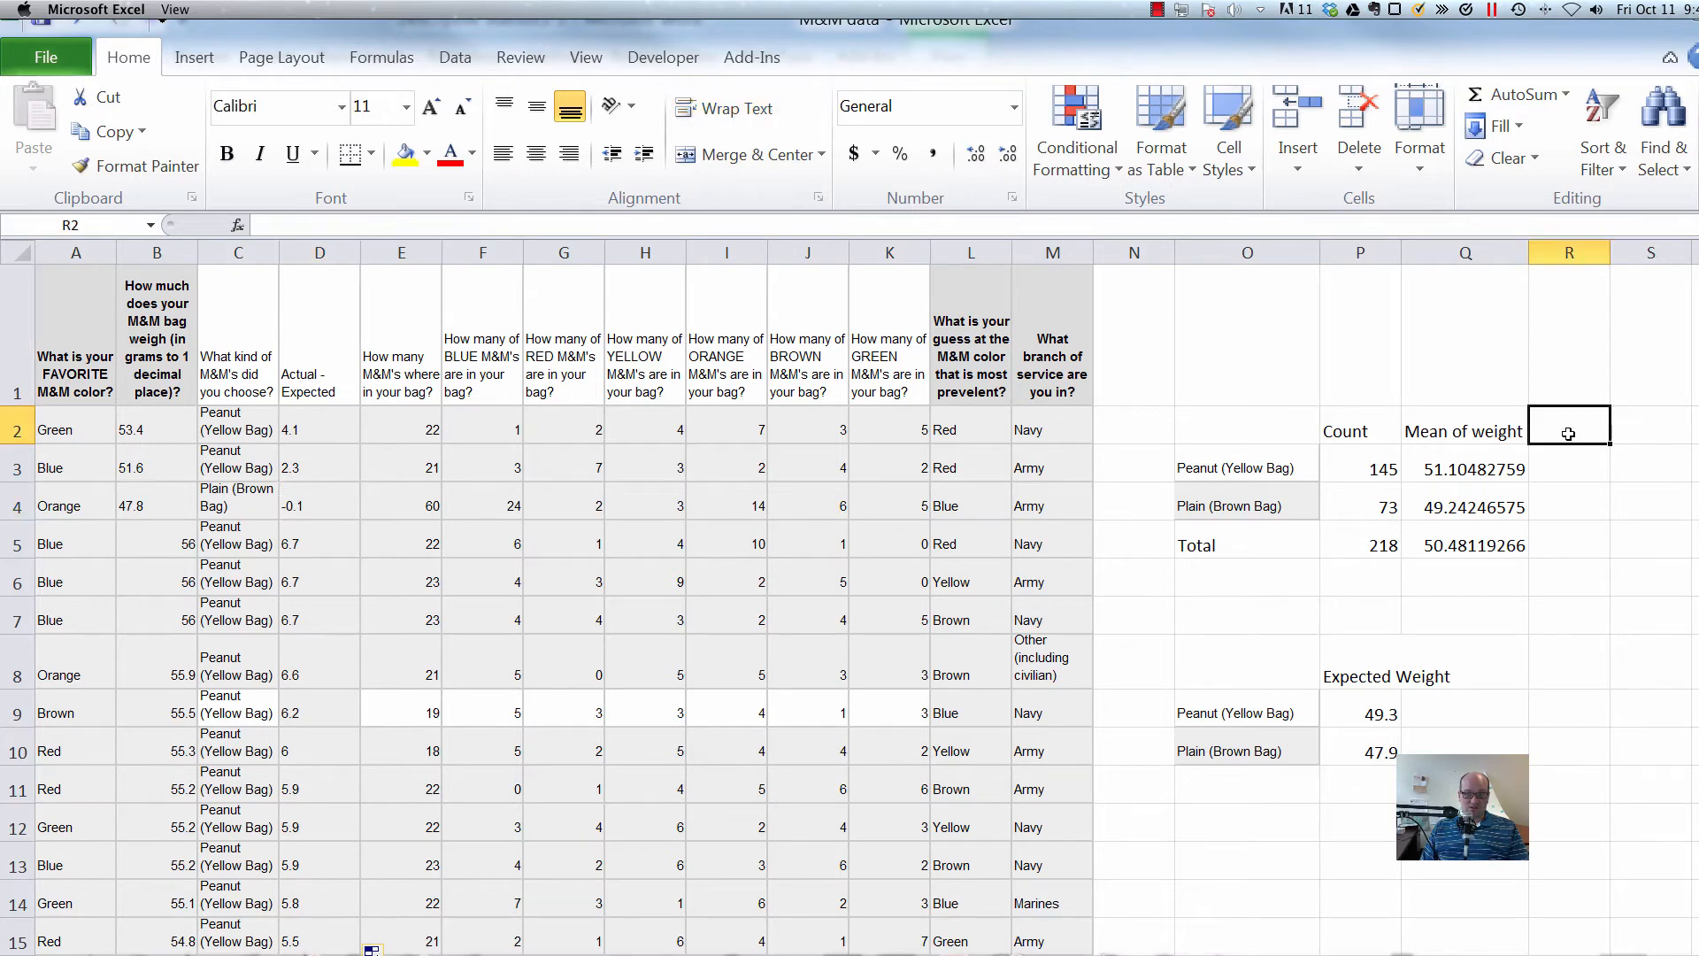
pyautogui.click(1489, 452)
pyautogui.click(1544, 431)
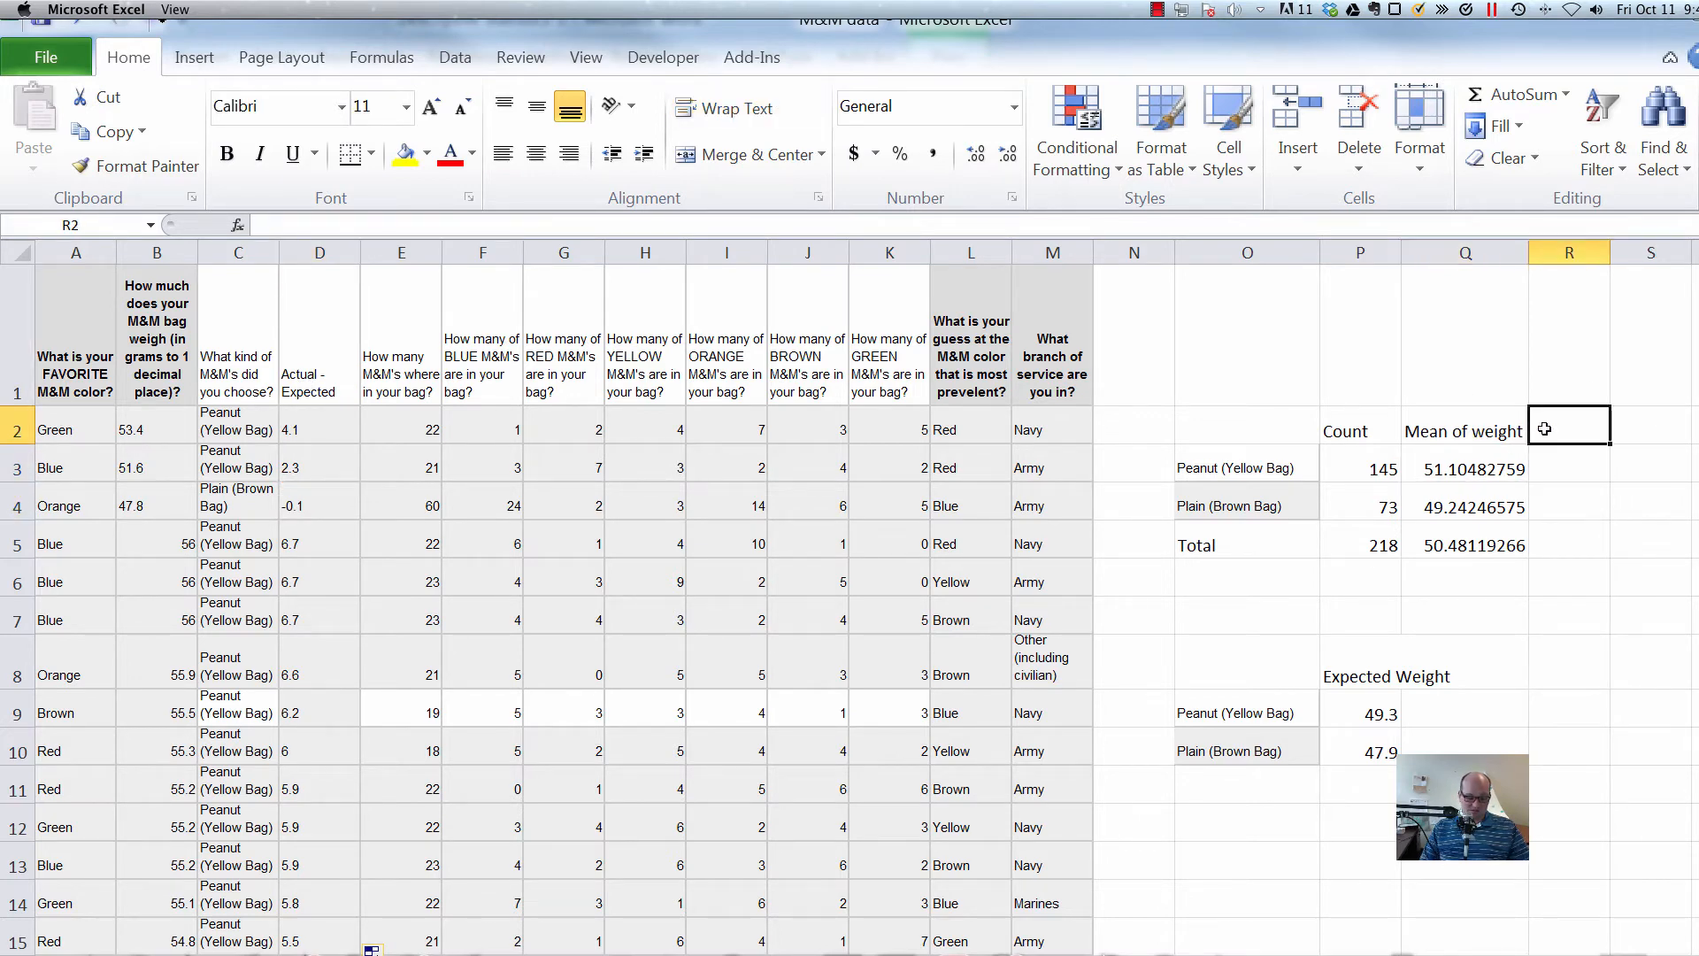
pyautogui.write('MEan of ')
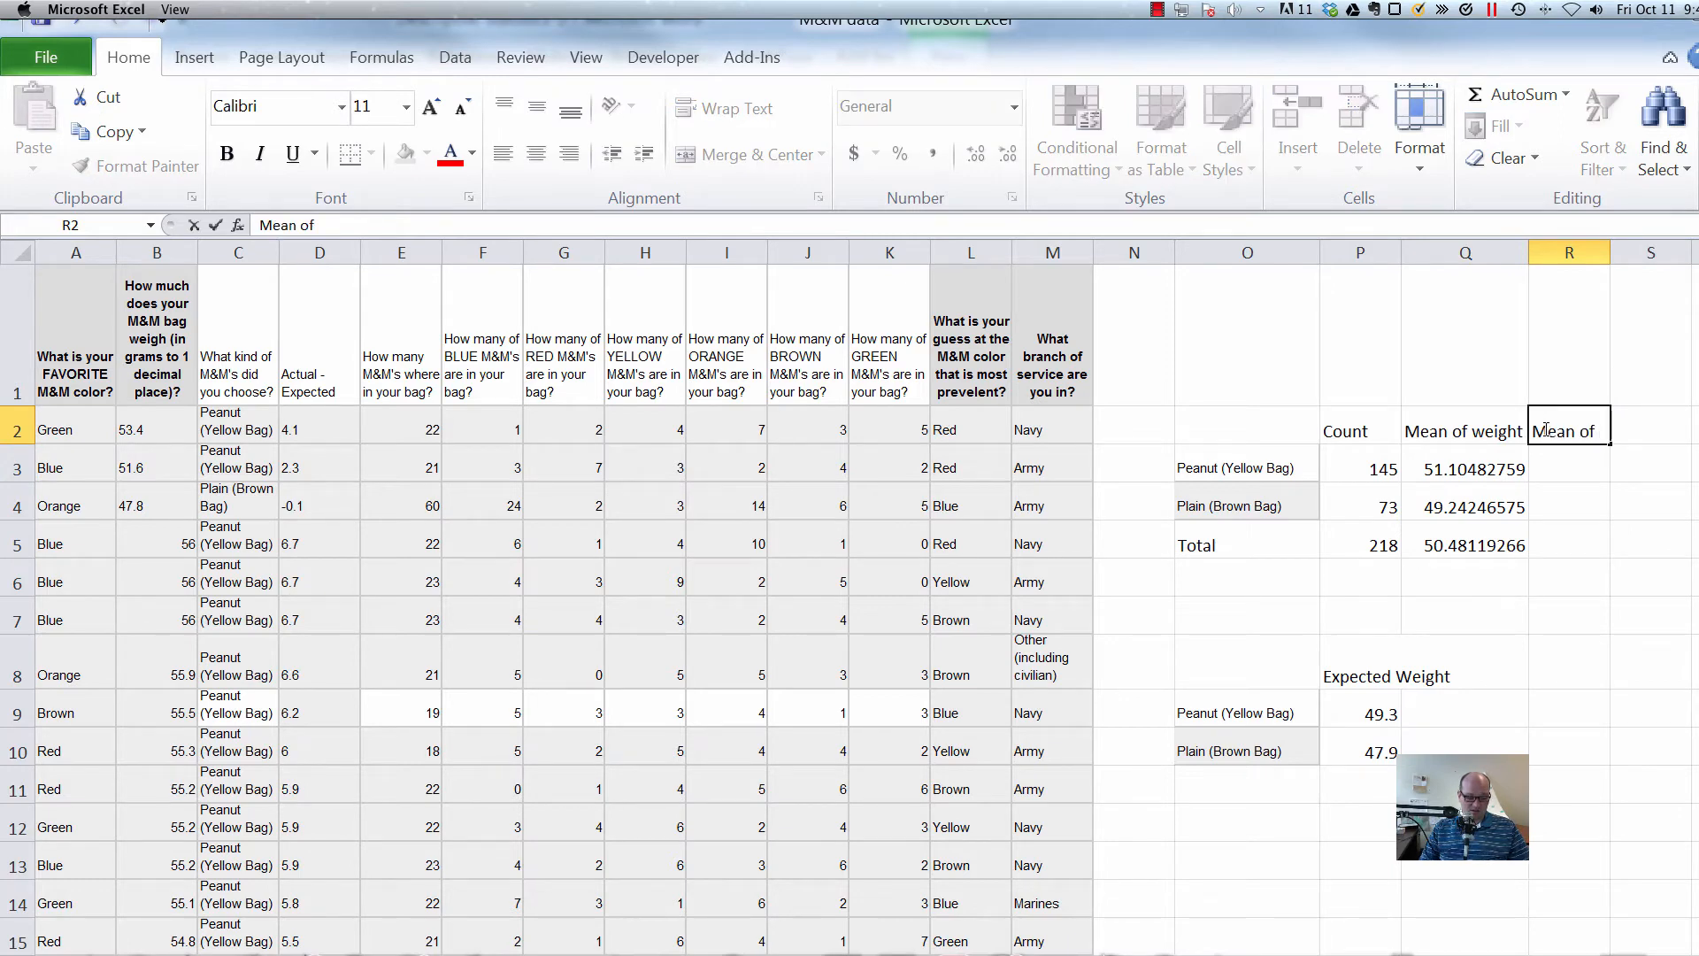
pyautogui.write('Error')
pyautogui.press('Return')
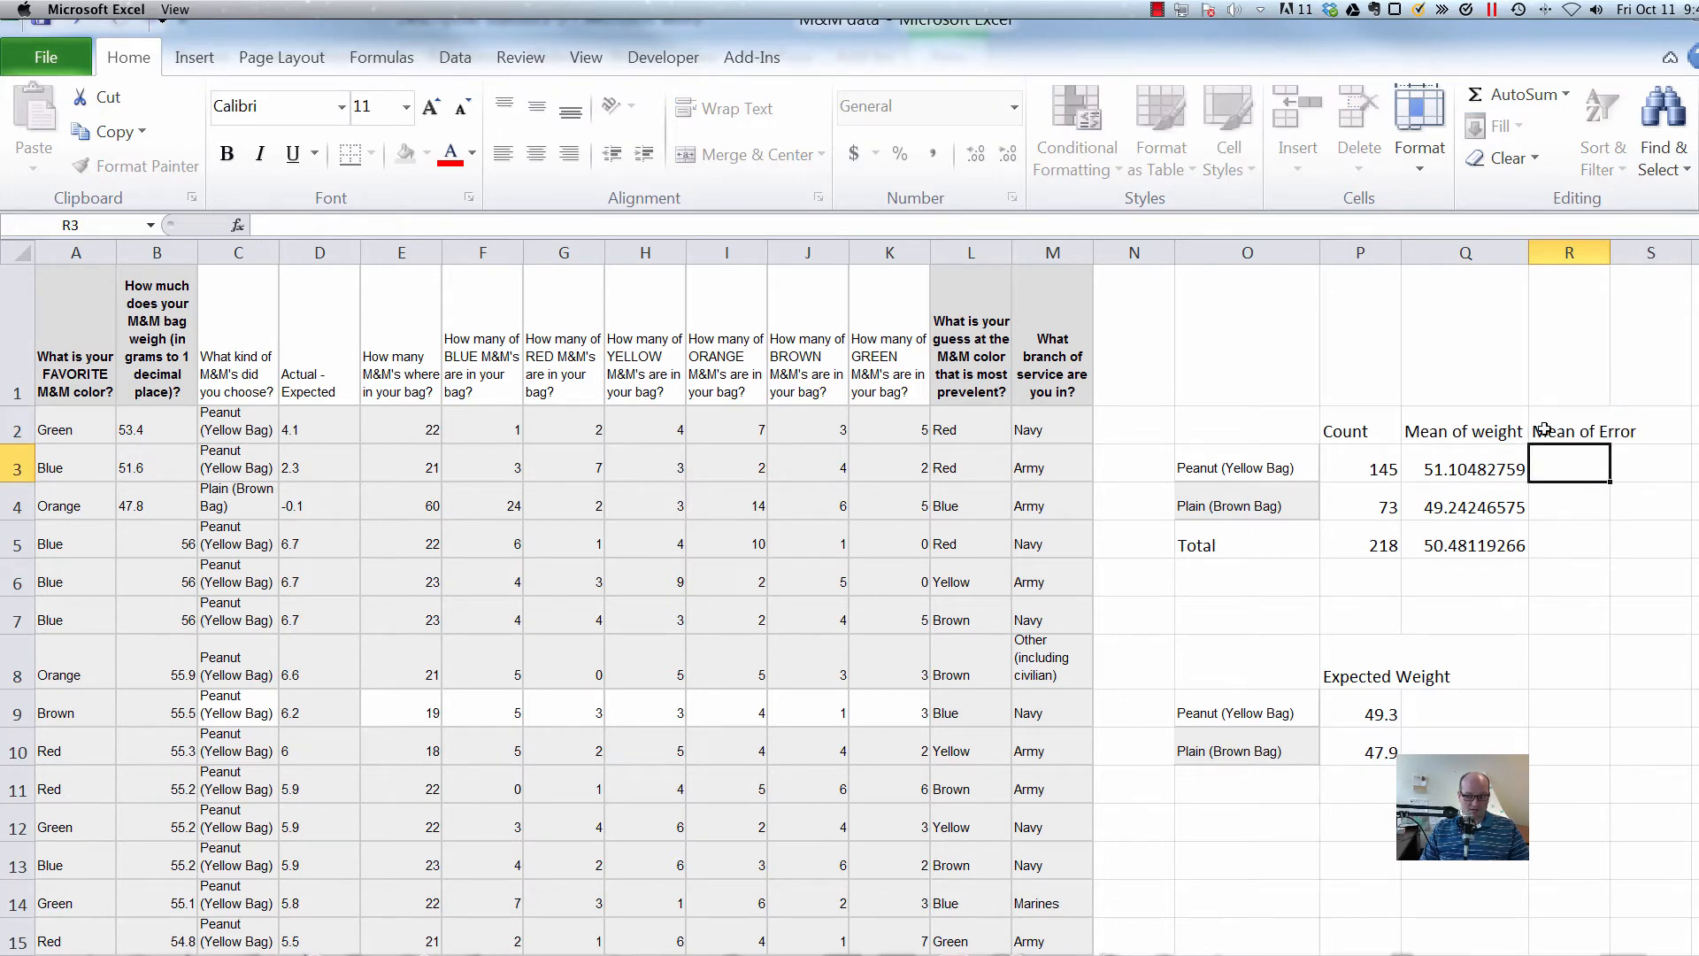
# Copy the Peanut bag's mean weight formula from Q3 into R3.
pyautogui.press('Left')
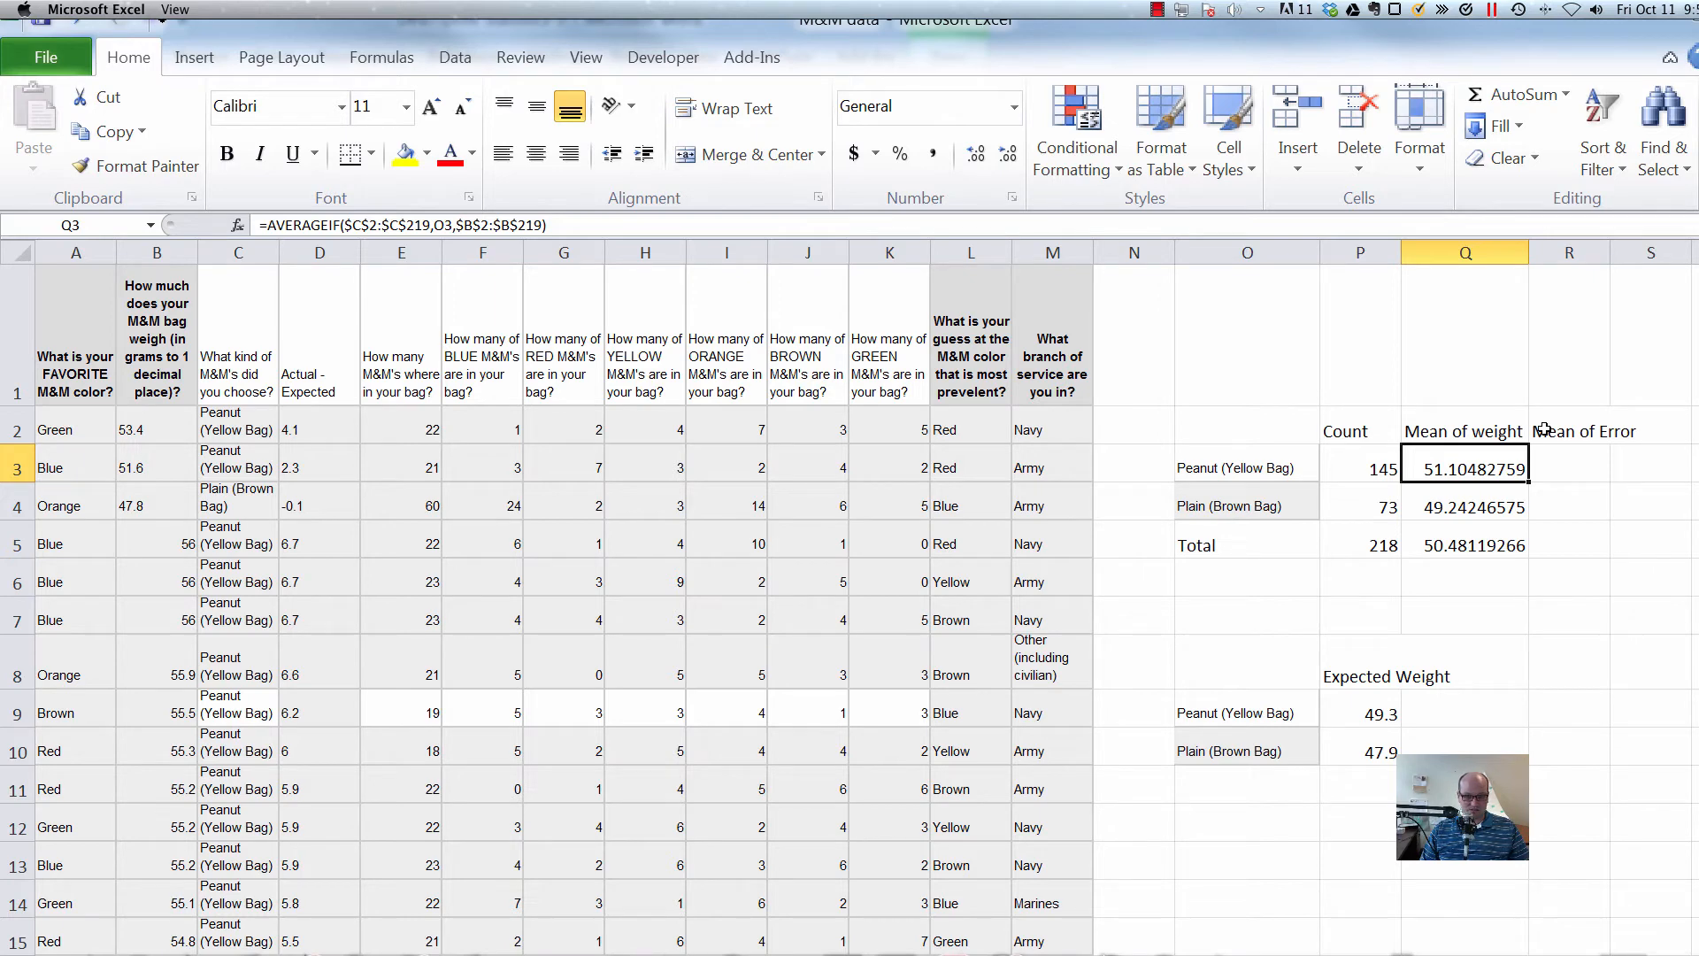
pyautogui.press('Right')
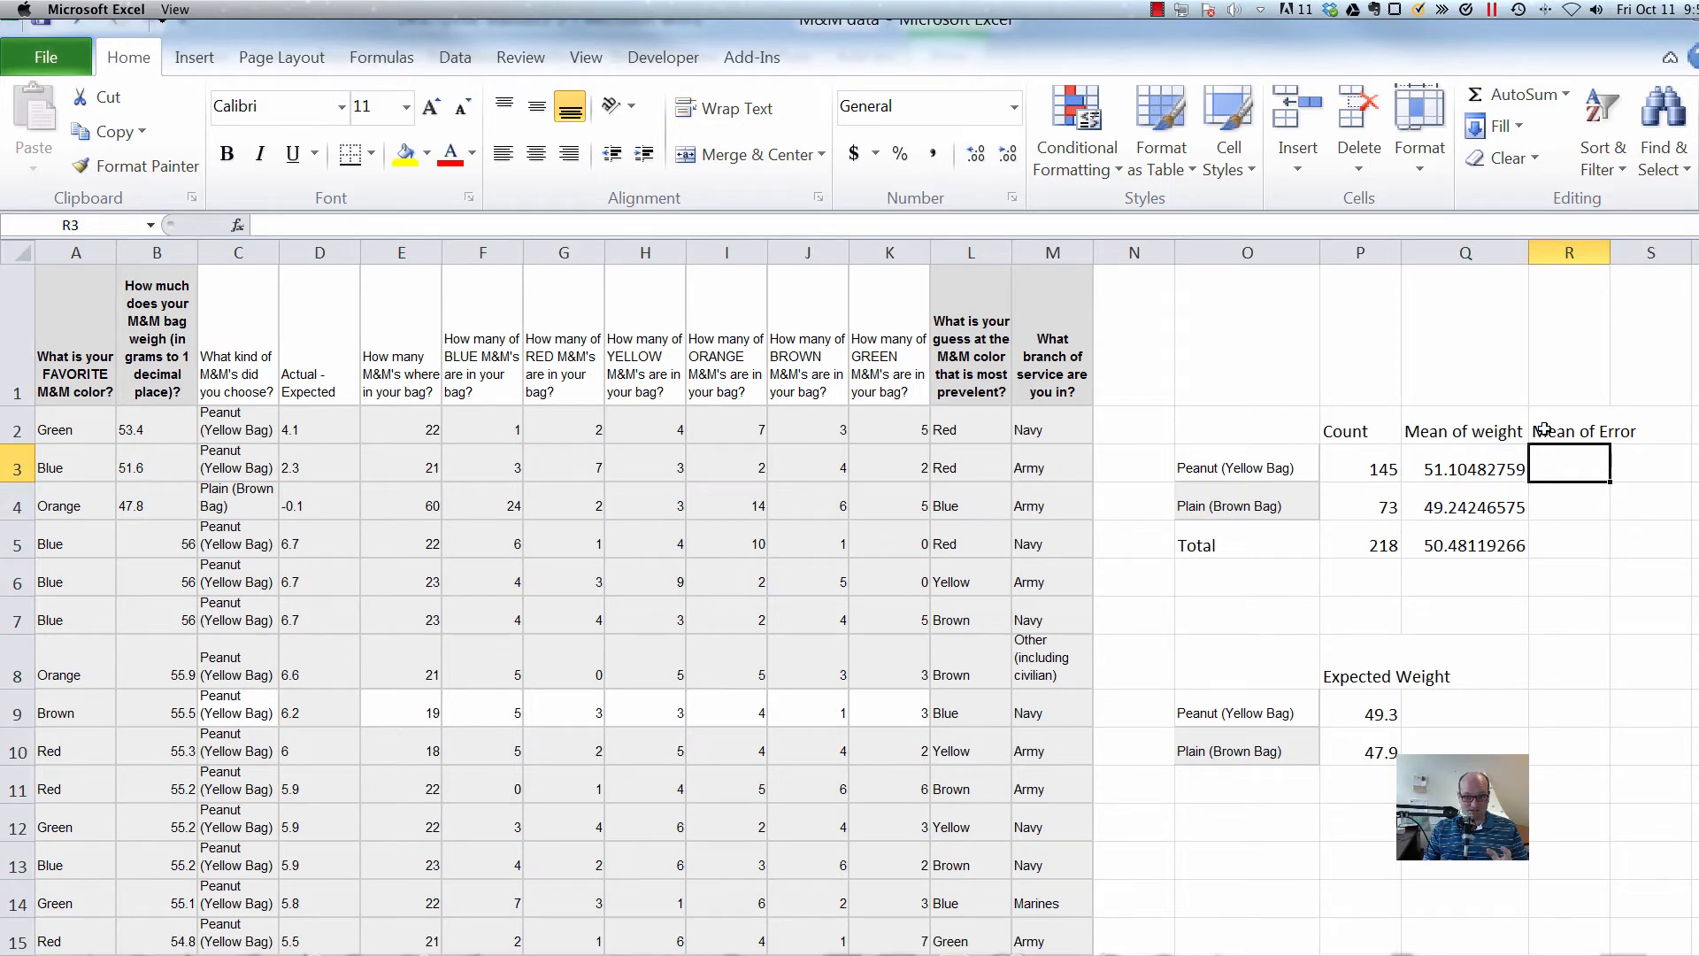
pyautogui.press('Left')
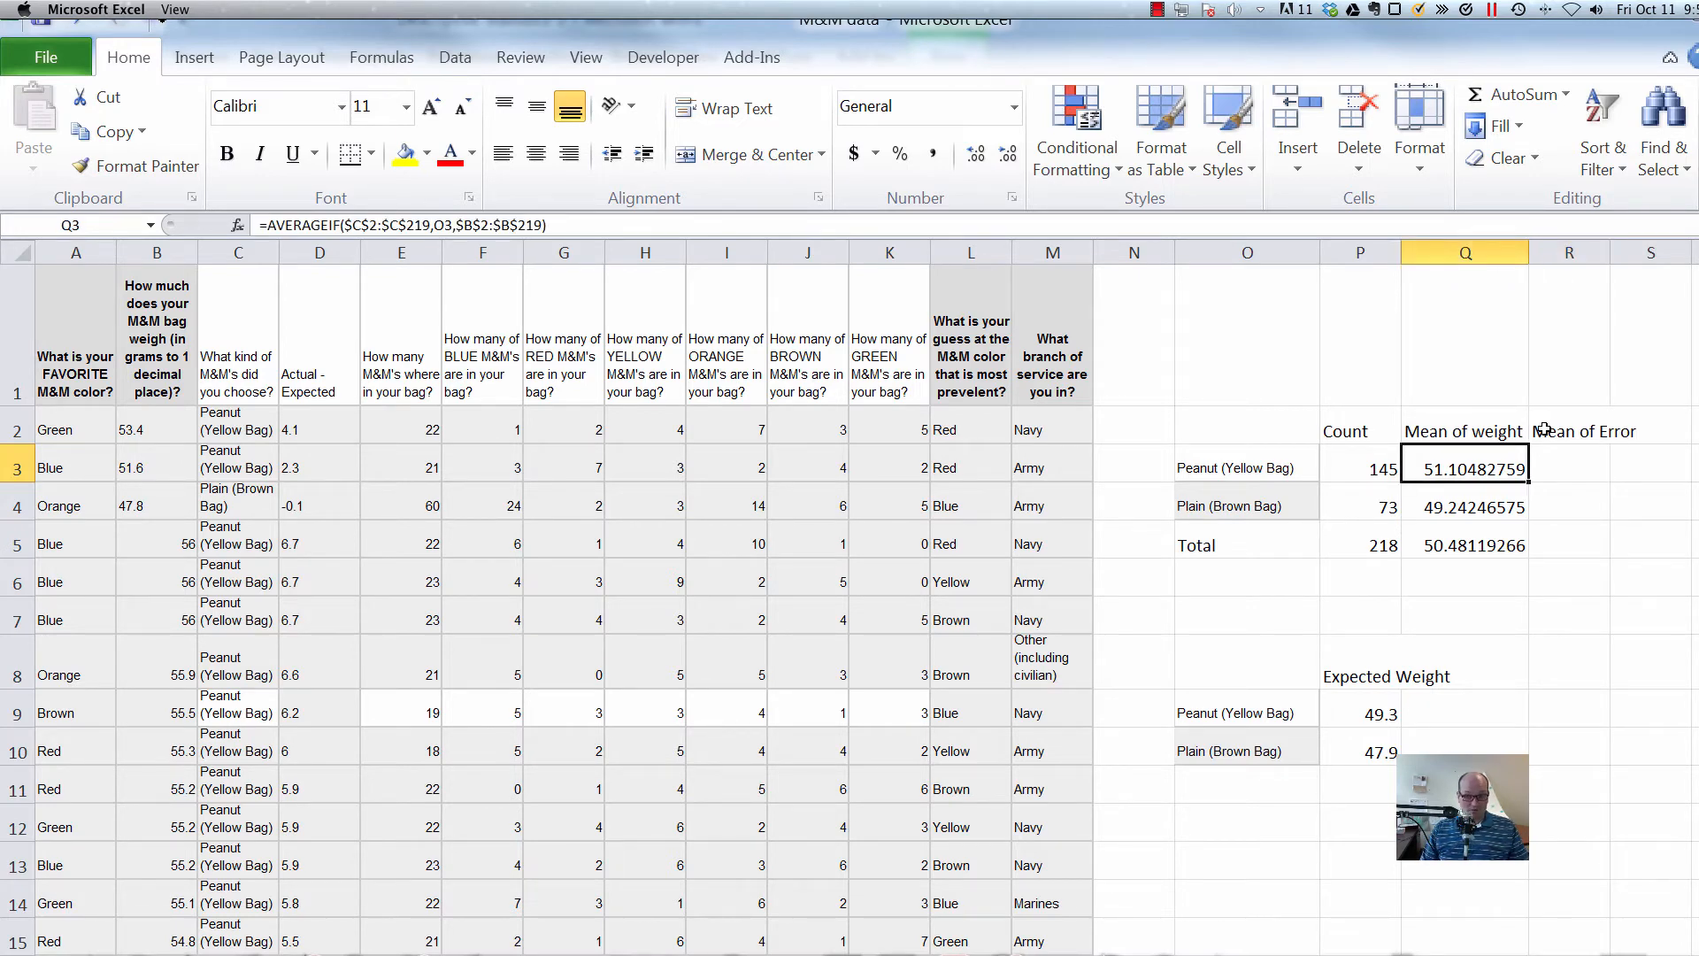
pyautogui.hotkey('ctrl', 'c')
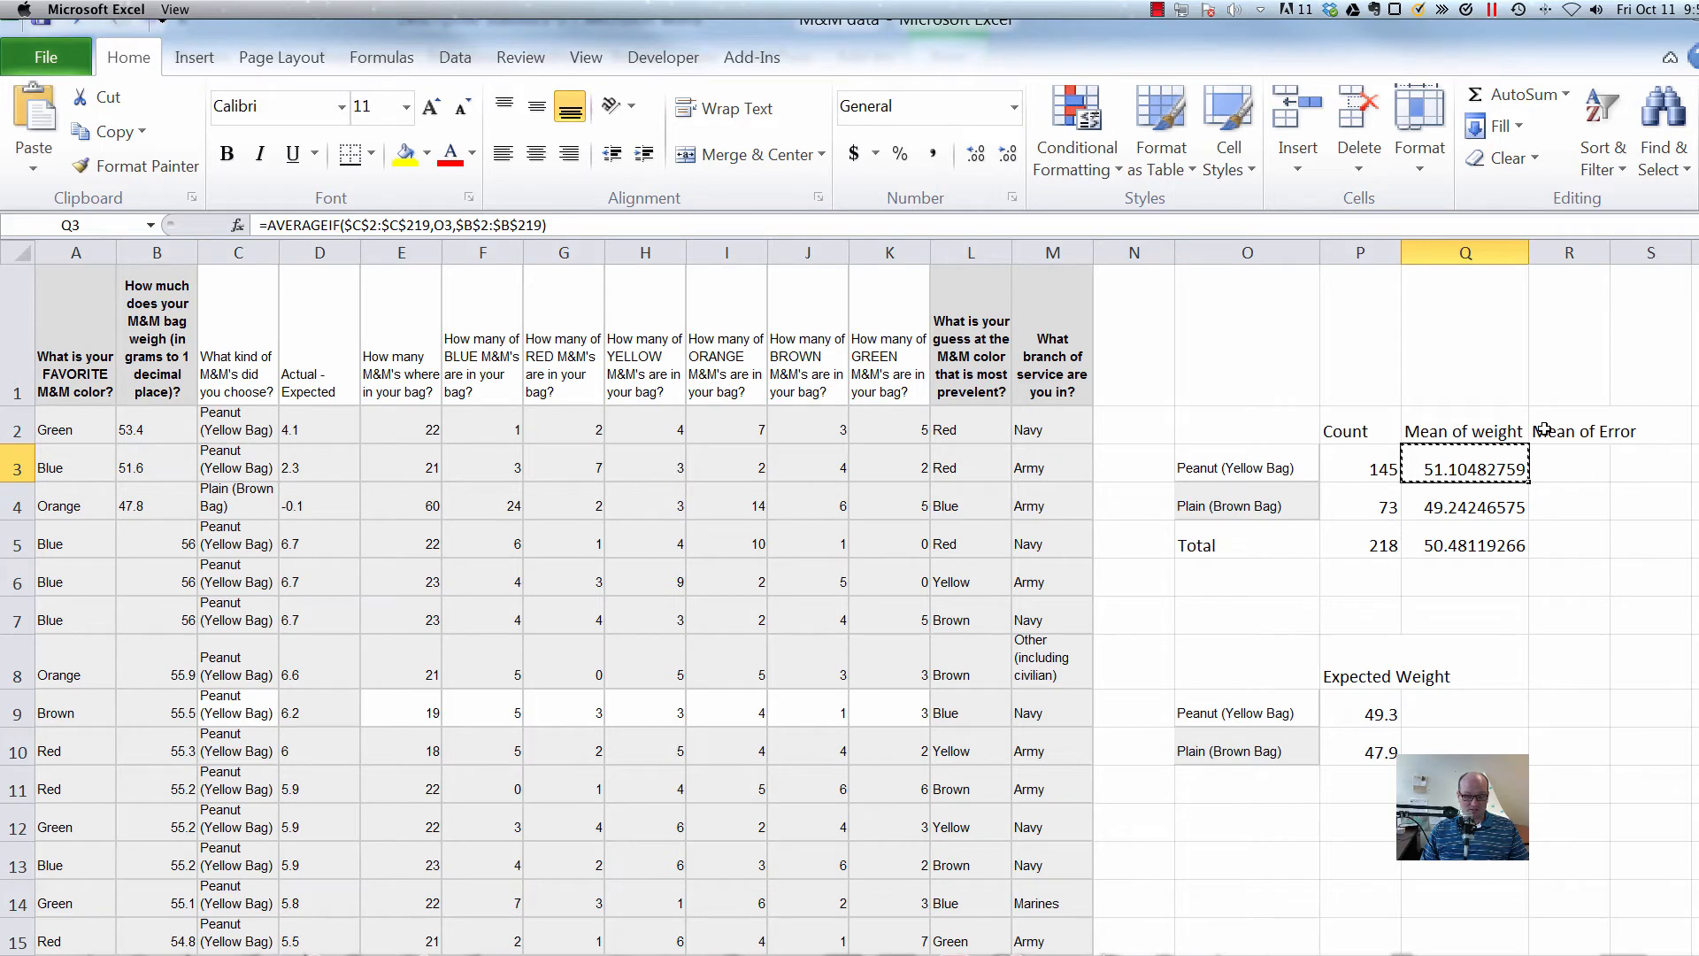
pyautogui.press('Right')
pyautogui.hotkey('ctrl', 'v')
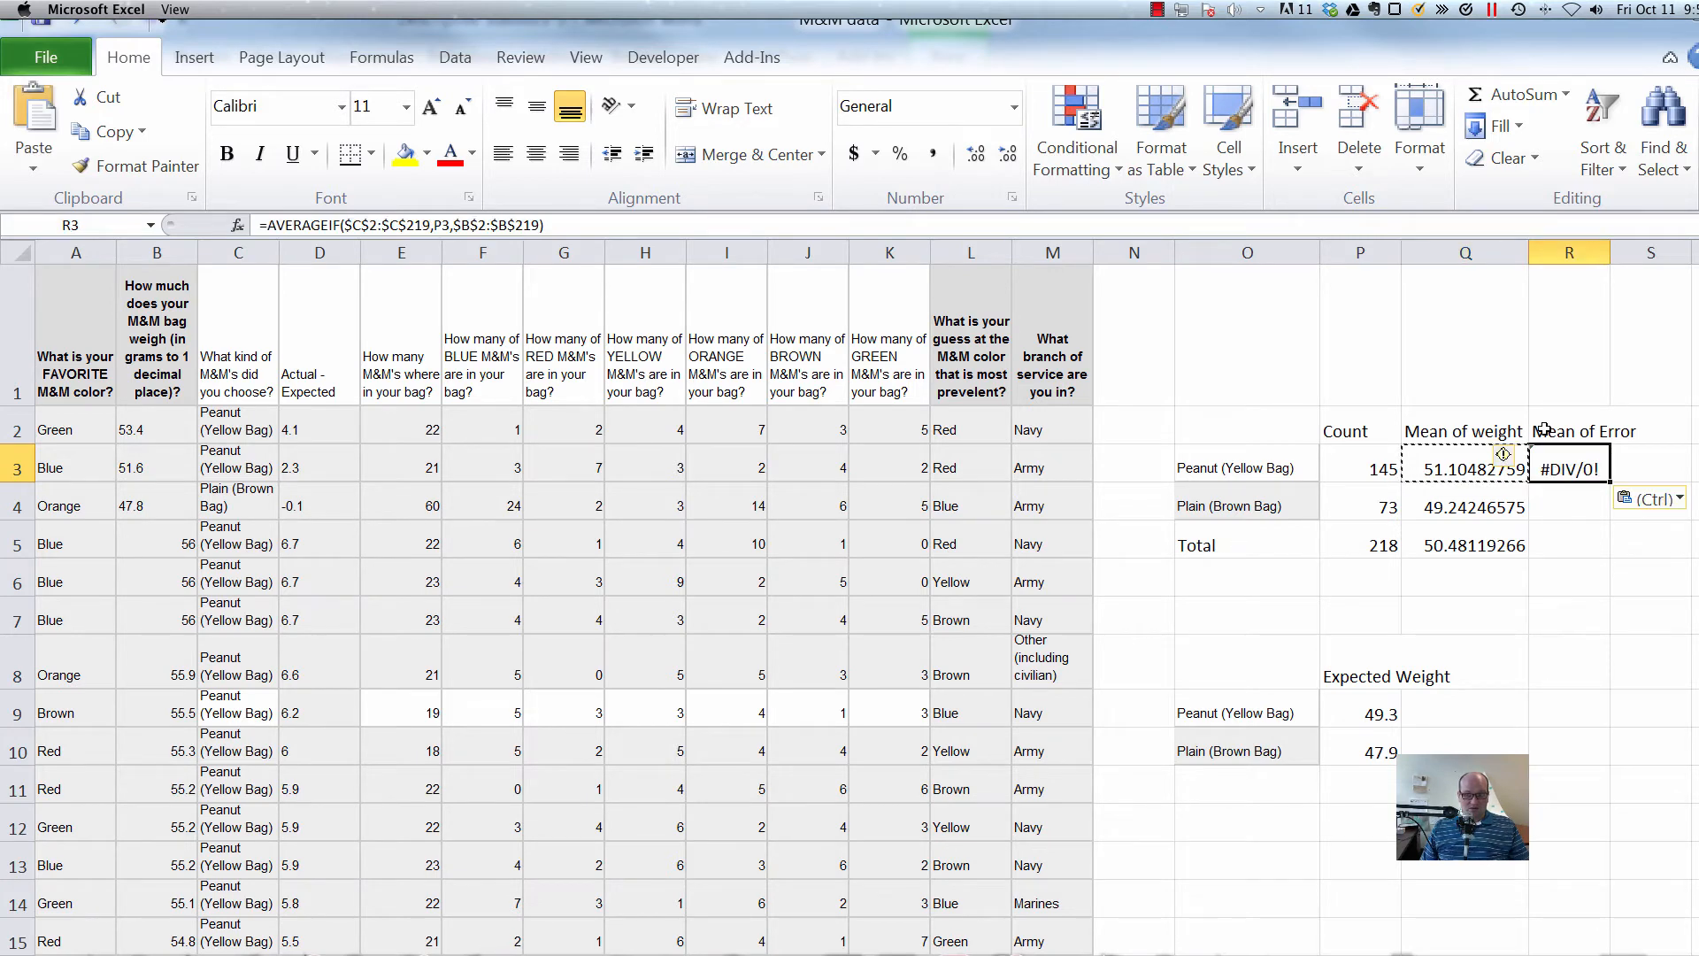
# Change R3's AVERAGEIF formula to use O3 as the criterion and $D$2:$D$219 as the average range.
pyautogui.doubleClick(1579, 469)
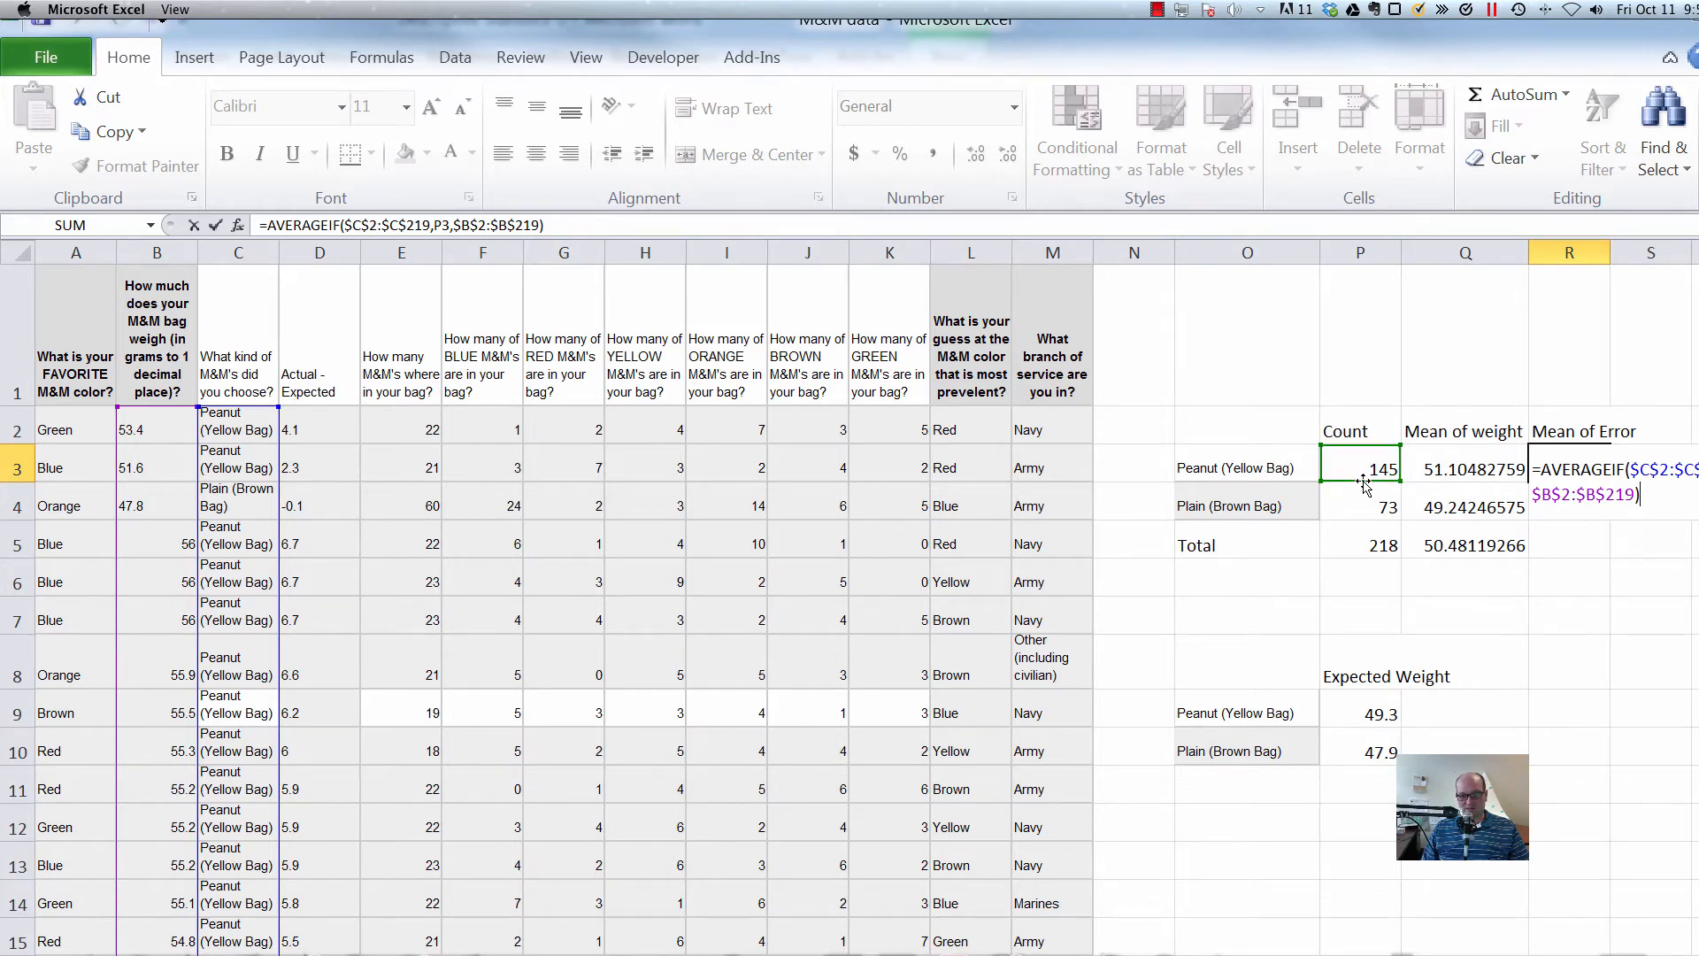
pyautogui.click(1234, 479)
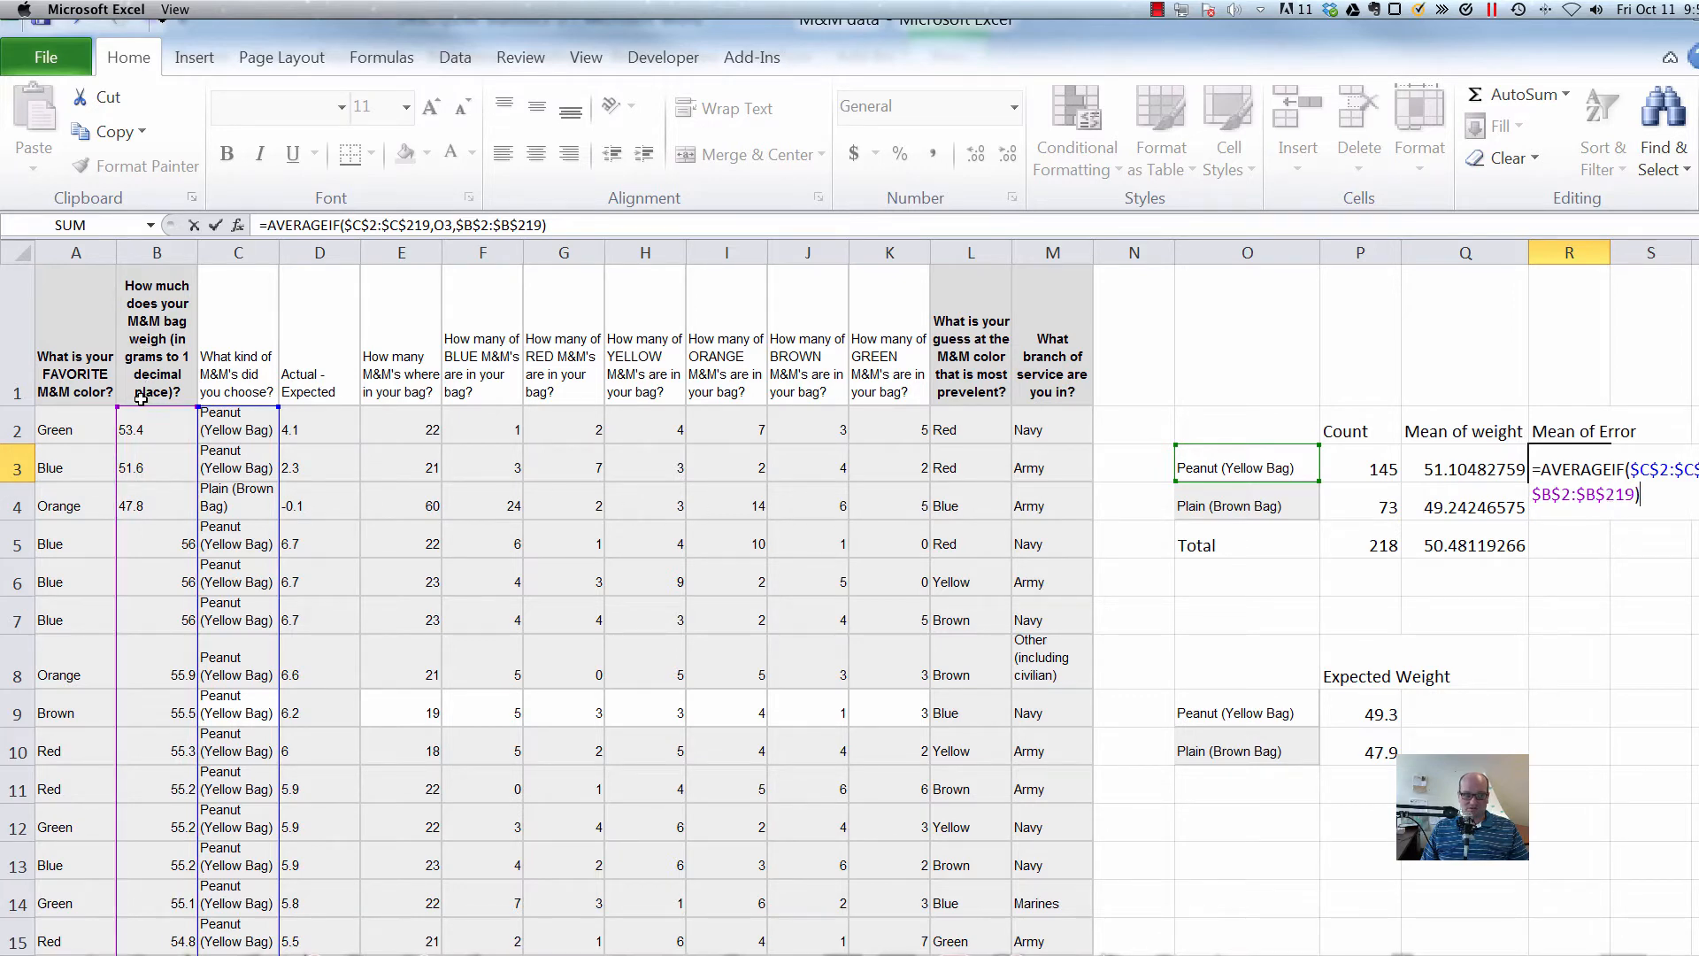
pyautogui.moveTo(141, 409)
pyautogui.mouseDown()
pyautogui.moveTo(324, 418)
pyautogui.moveTo(107, 419)
pyautogui.moveTo(150, 405)
pyautogui.mouseUp()
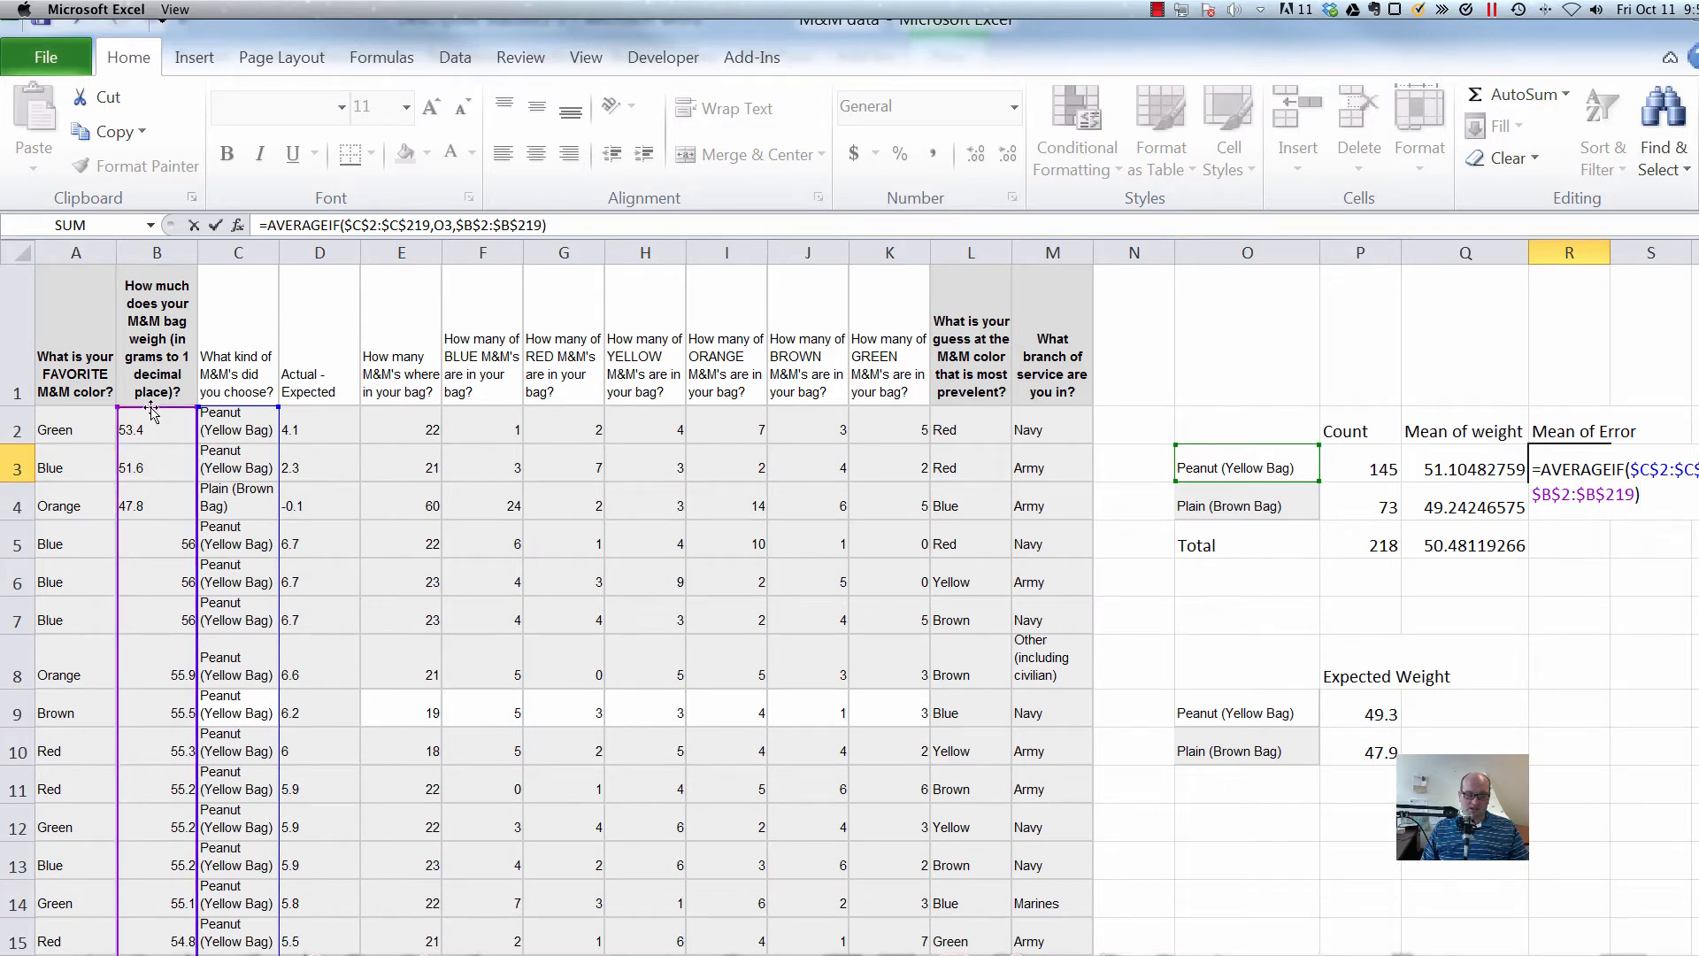
pyautogui.moveTo(152, 411); pyautogui.dragTo(314, 417)
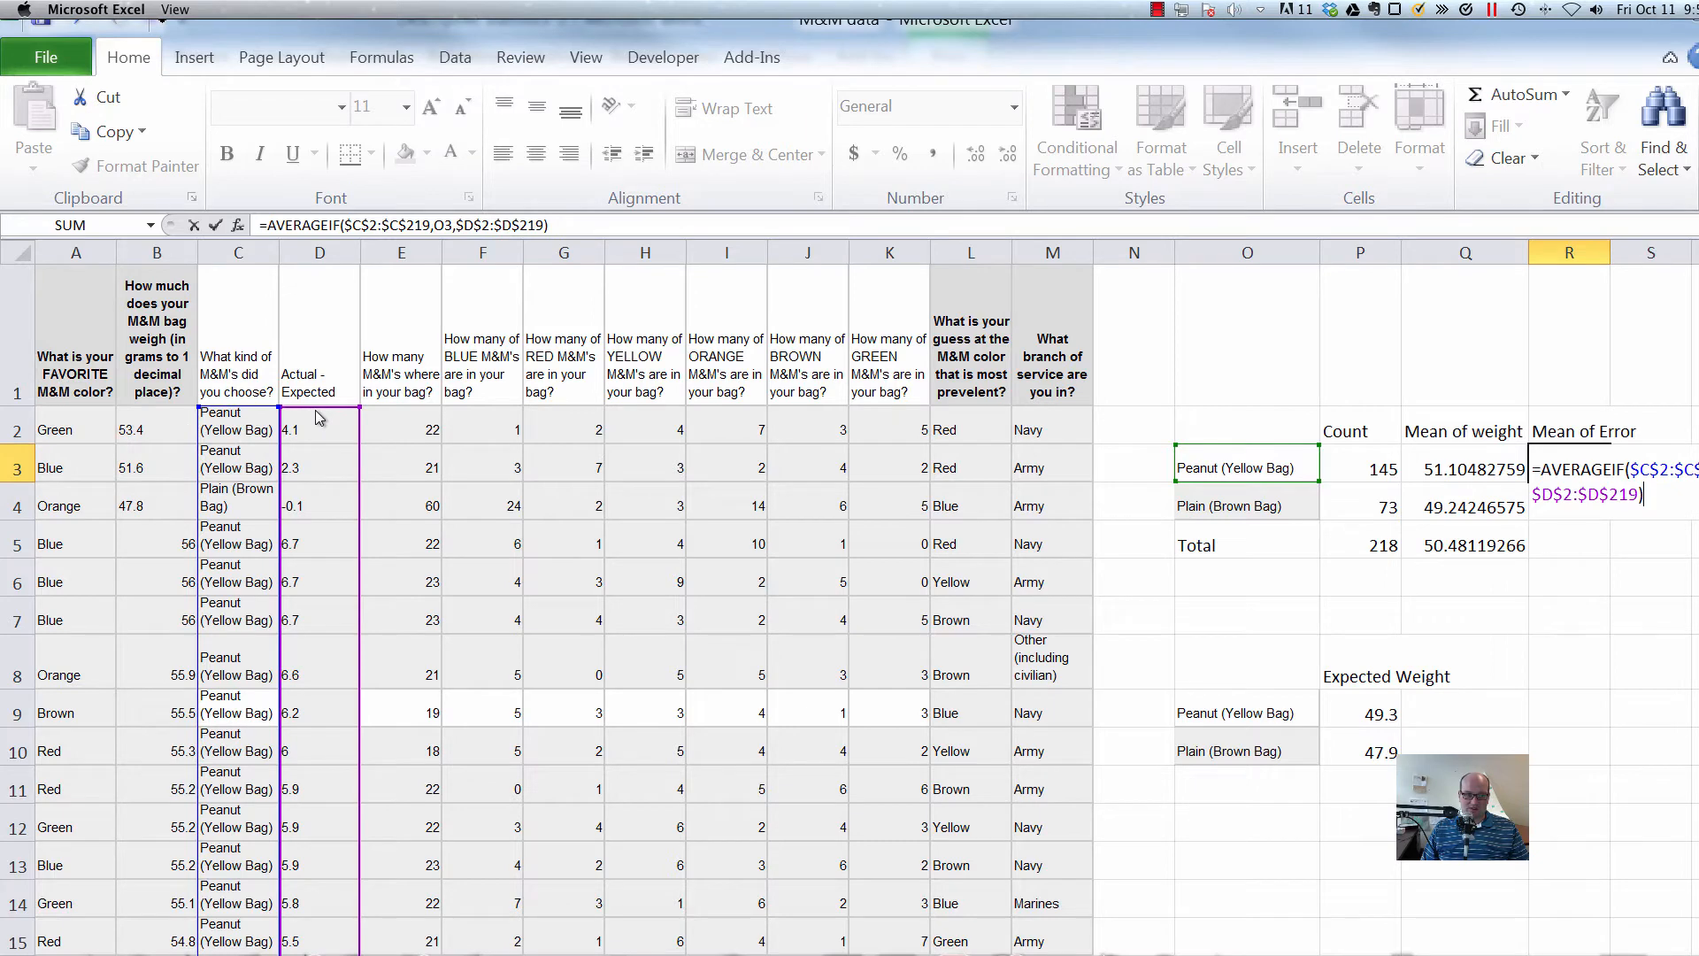
pyautogui.press('Return')
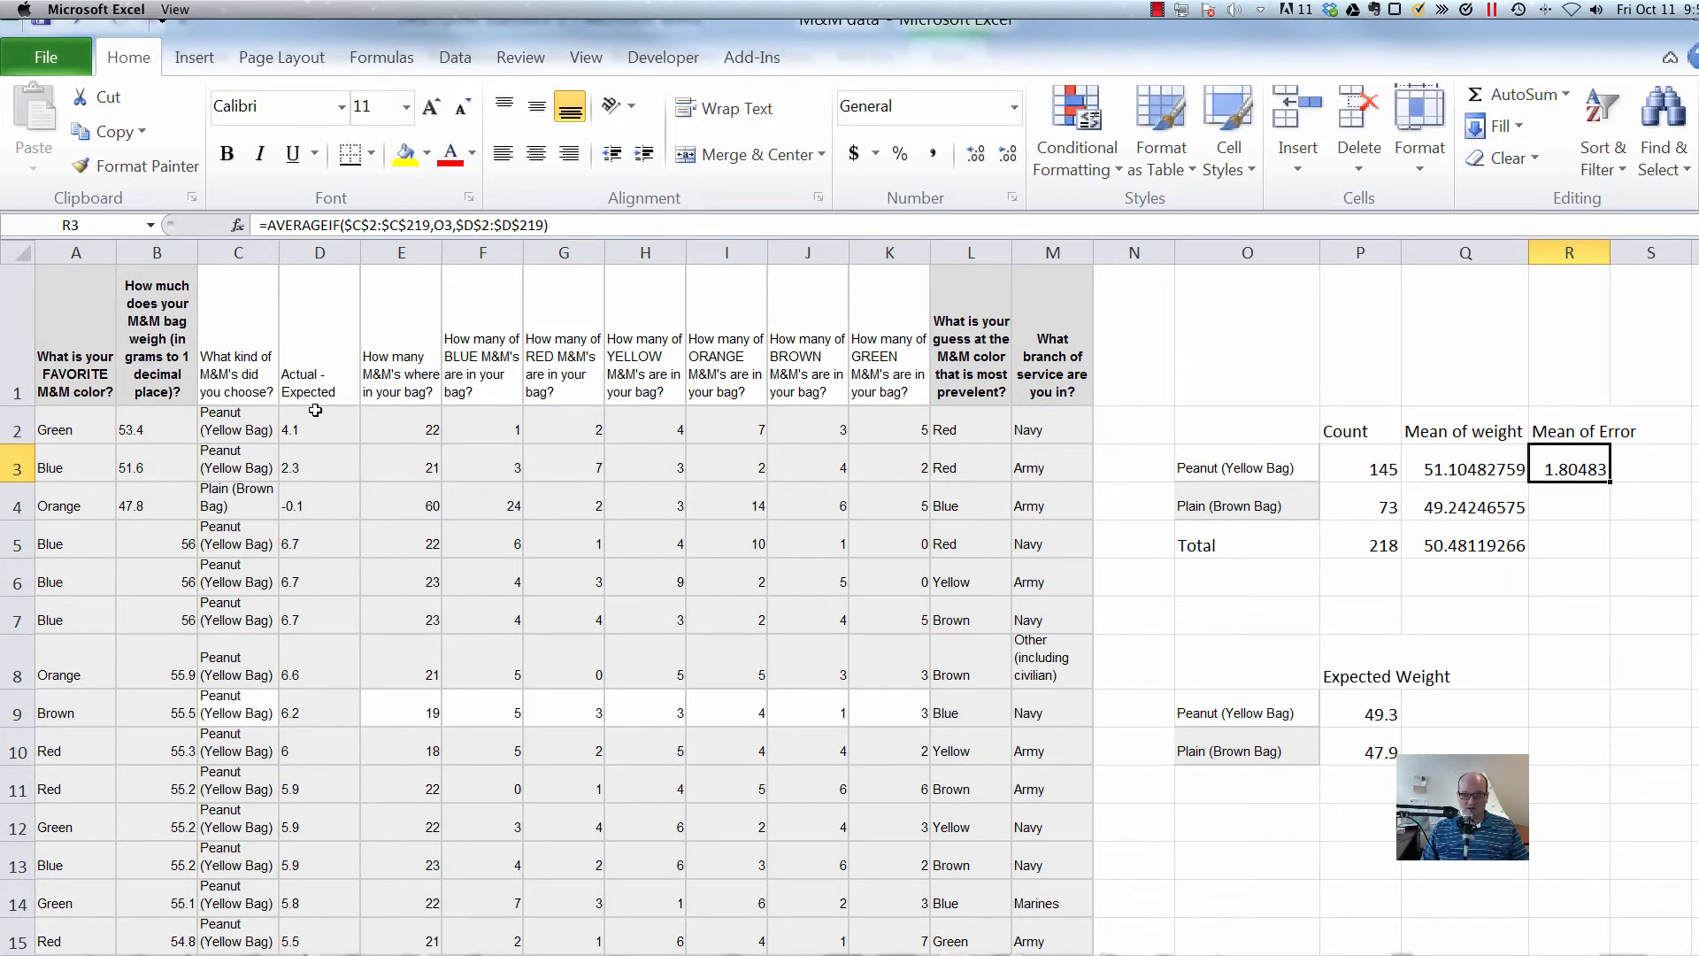
# Copy the mean of error formula from R3 to R4 for the plain bags.
pyautogui.hotkey('ctrl', 'c')
pyautogui.press('Down')
pyautogui.hotkey('ctrl', 'v')
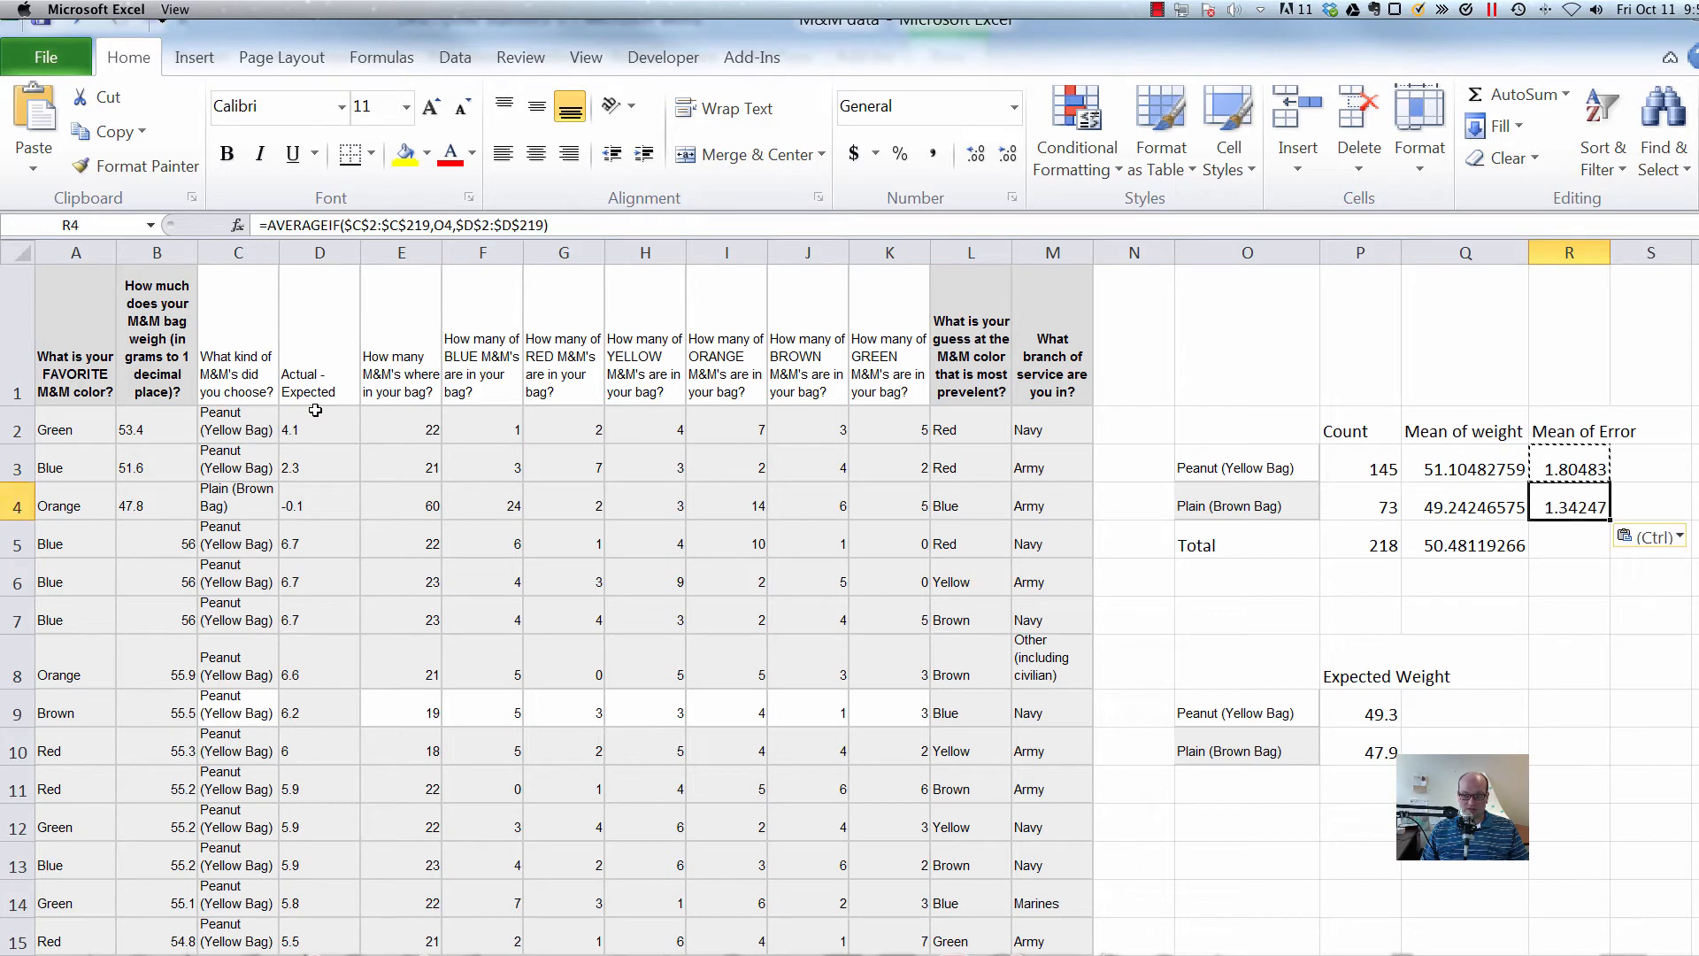
# Copy the overall AVERAGE formula from Q5 into R5 and shift its range to the Actual - Expected column.
pyautogui.press('Down')
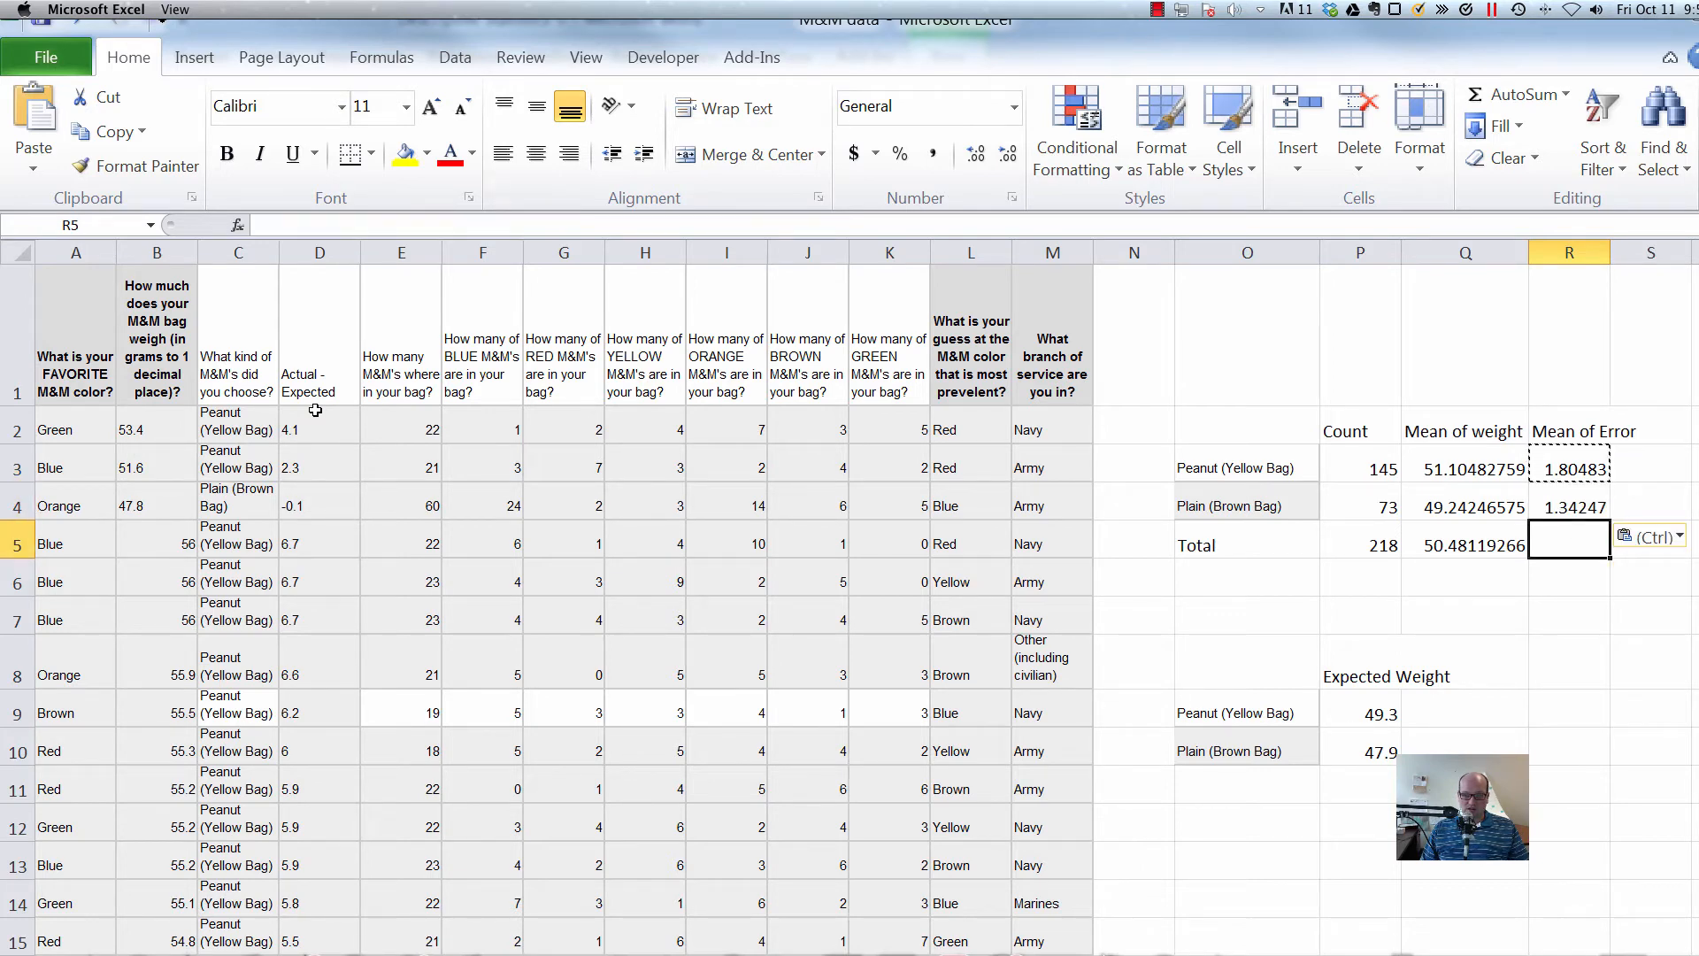
pyautogui.press('Left')
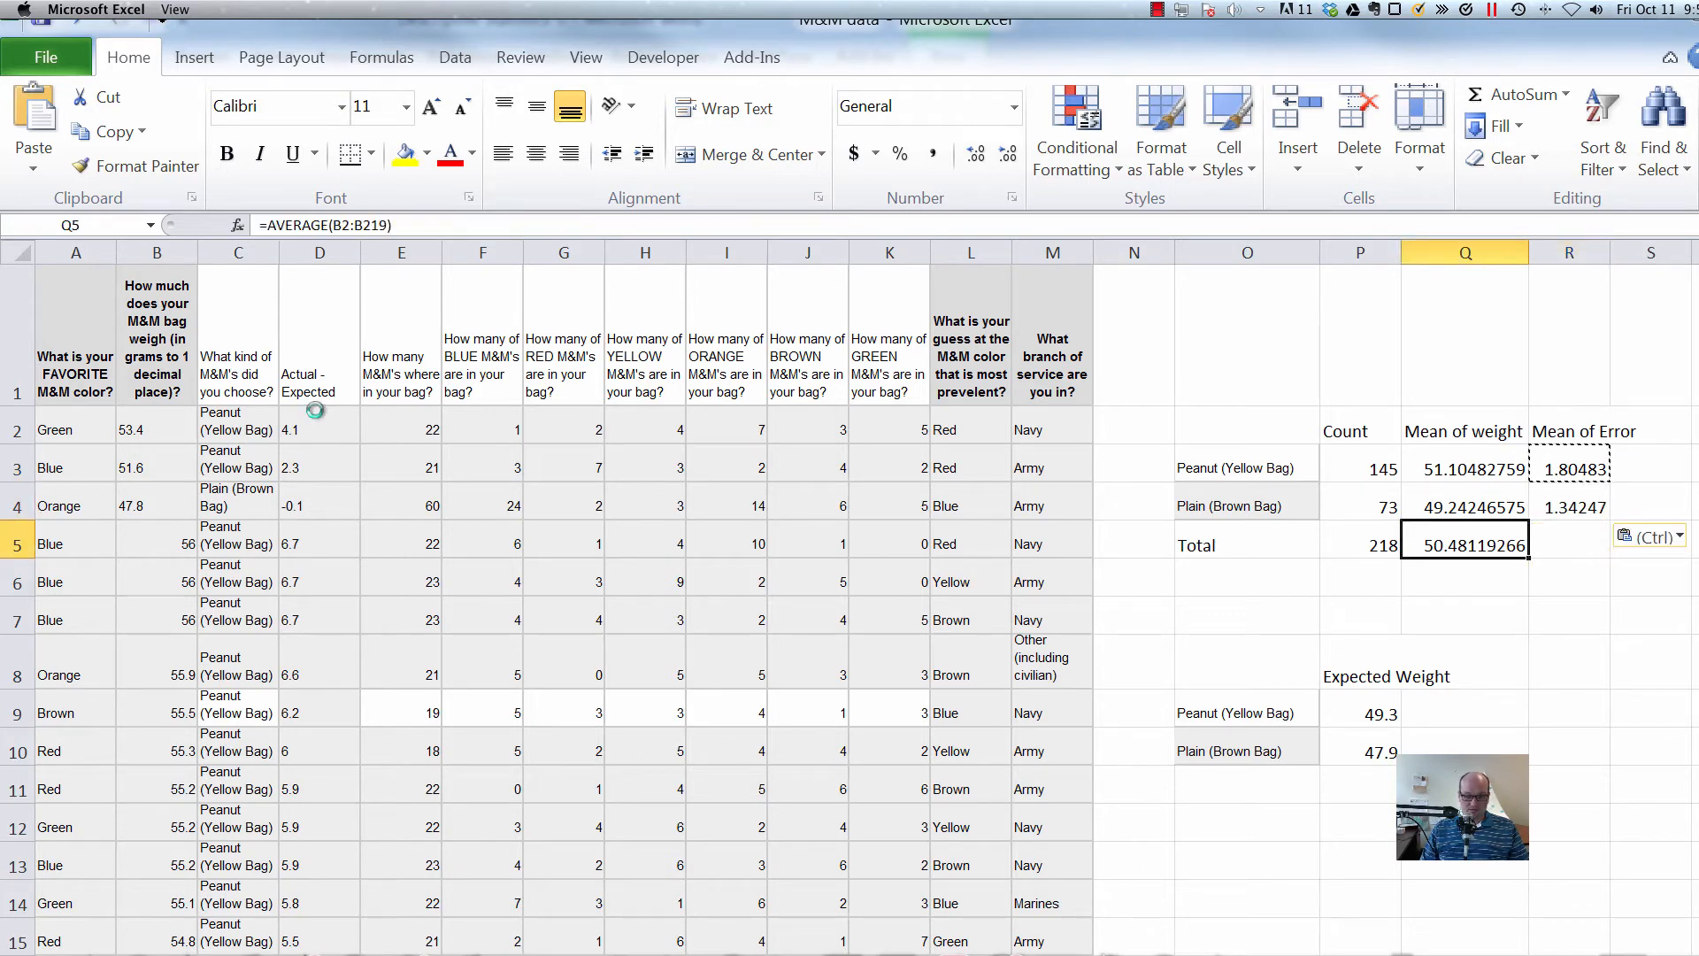
pyautogui.hotkey('ctrl', 'c')
pyautogui.press('Right')
pyautogui.hotkey('ctrl', 'v')
pyautogui.press('F2')
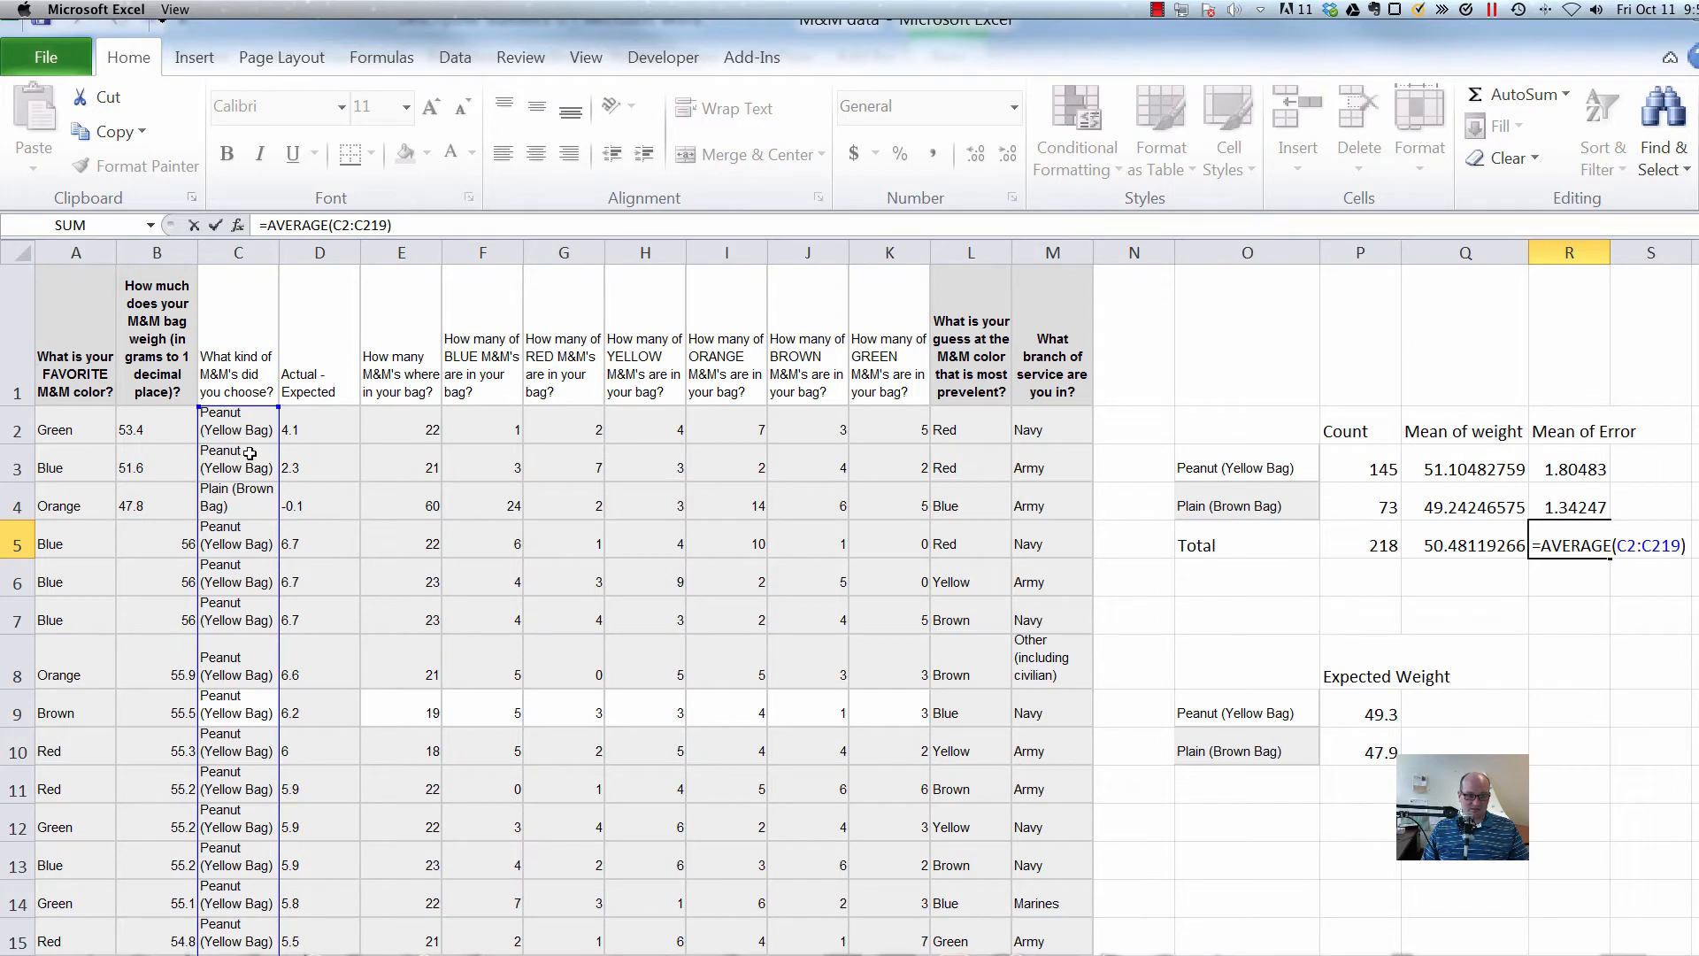
pyautogui.moveTo(277, 456); pyautogui.dragTo(313, 453)
pyautogui.press('Return')
pyautogui.press('Up')
pyautogui.press('Up')
pyautogui.press('Up')
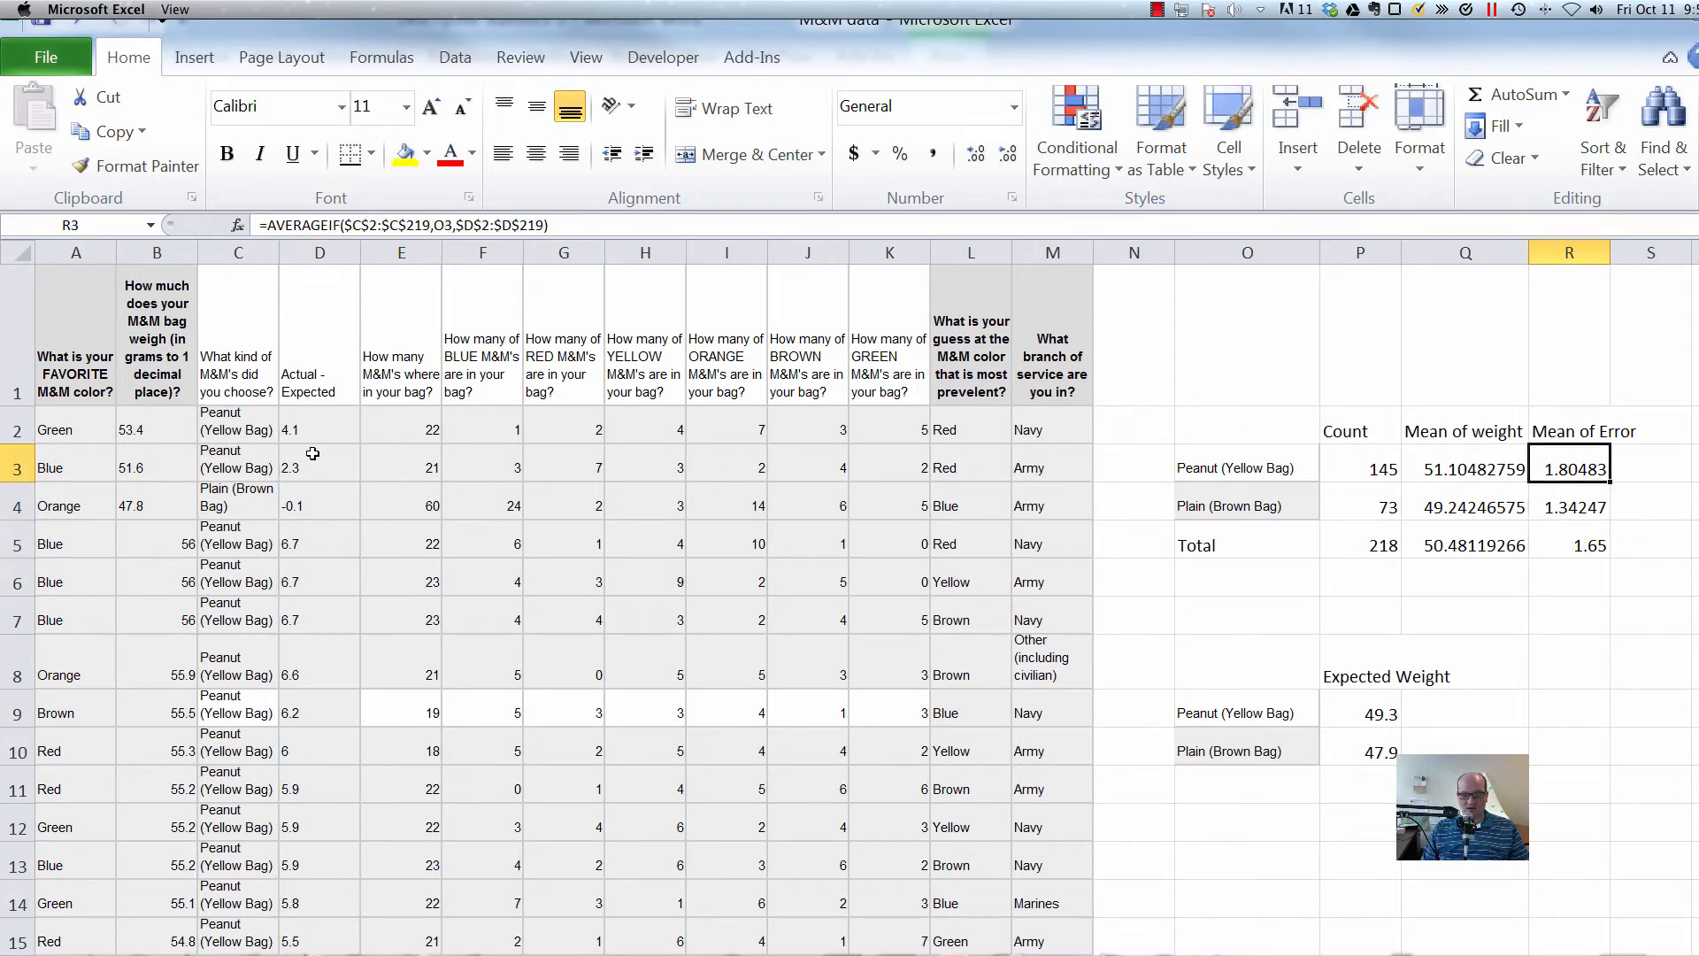
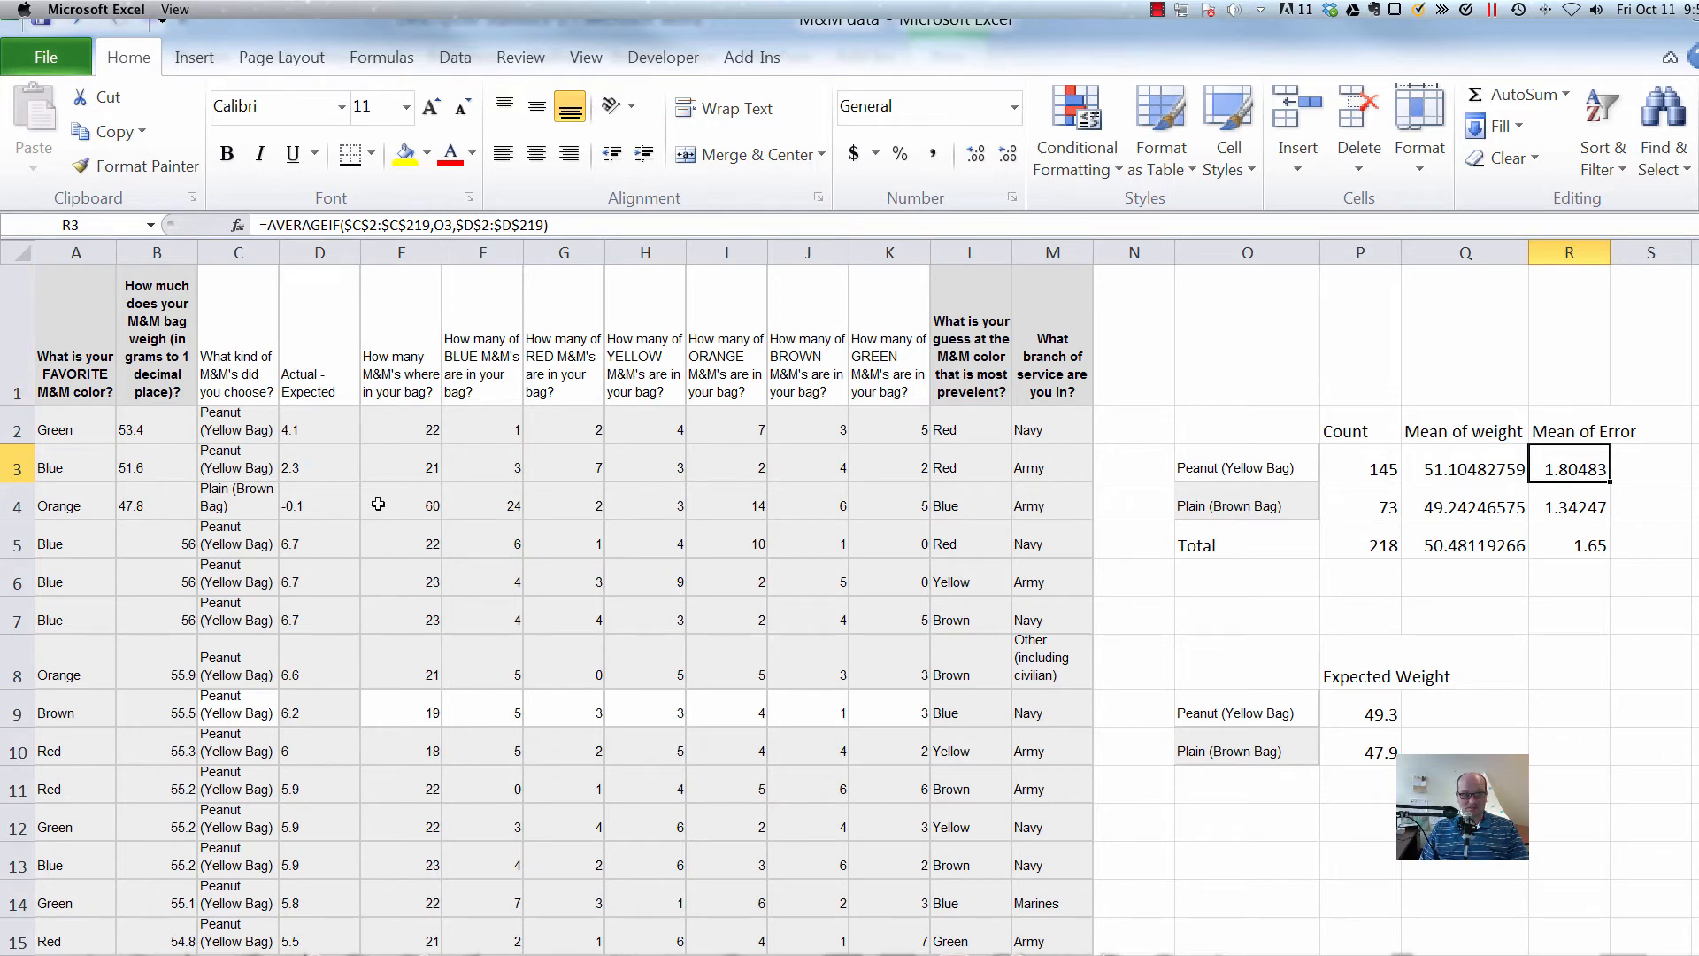
# Look over the Actual - Expected formula in D2 and the M&M data's column headings in row 1.
pyautogui.click(350, 478)
pyautogui.click(340, 429)
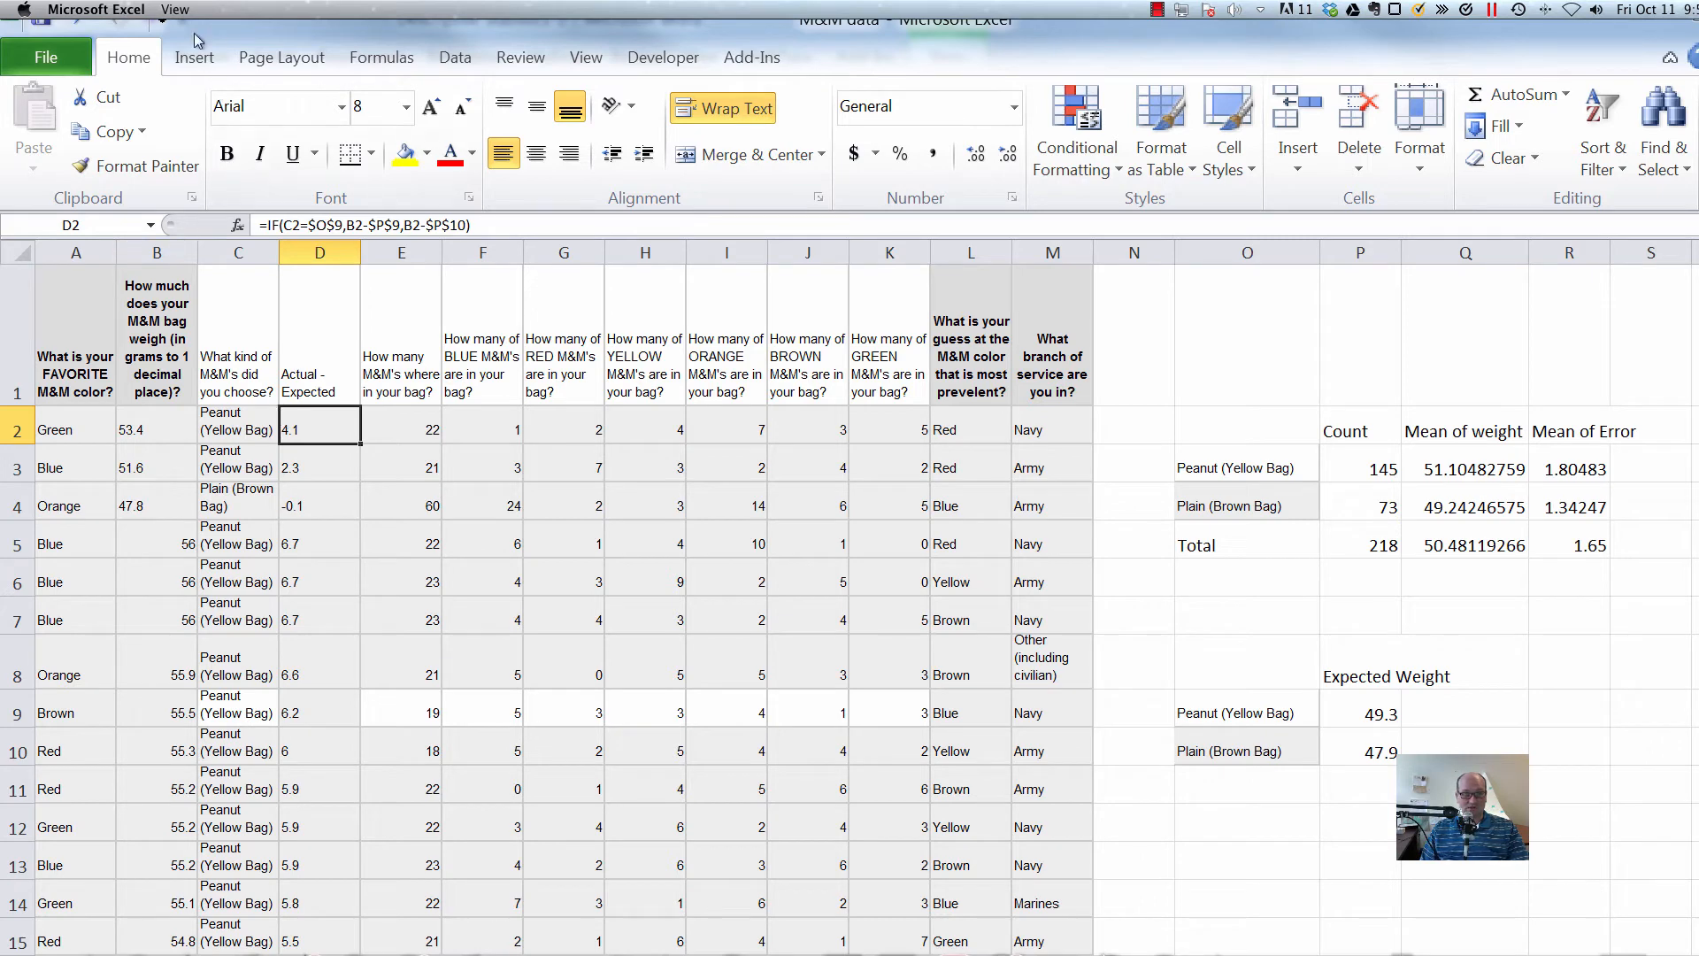
pyautogui.click(548, 461)
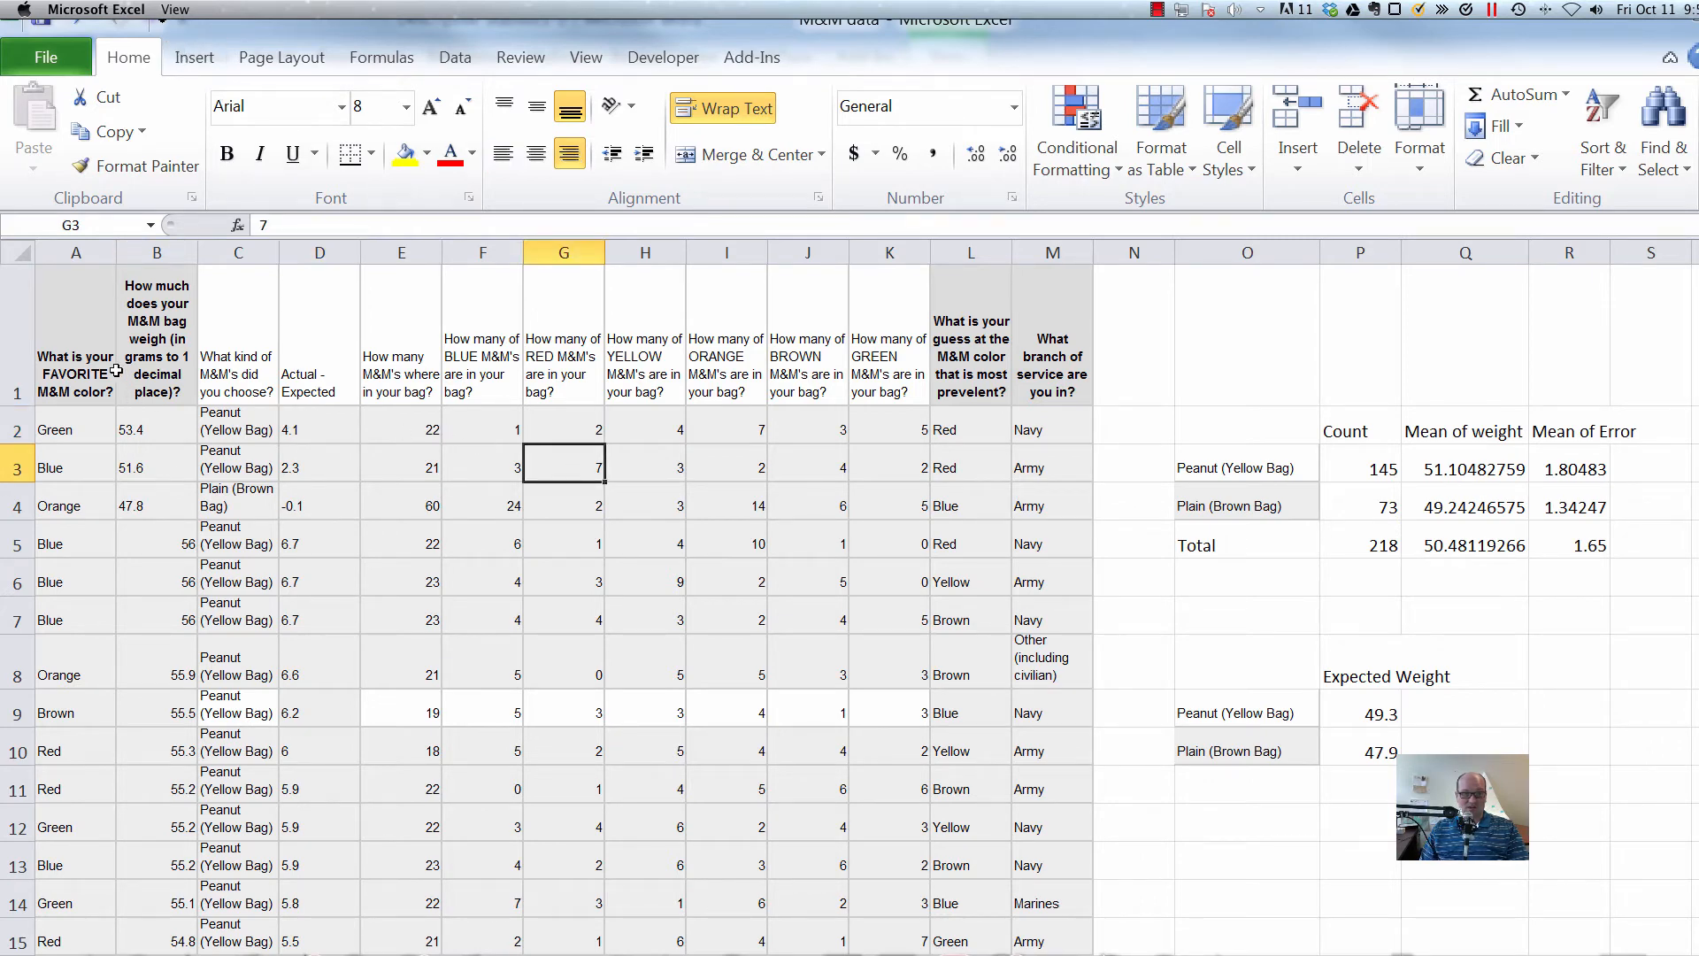
pyautogui.moveTo(93, 364); pyautogui.dragTo(487, 371)
pyautogui.click(666, 394)
pyautogui.click(532, 487)
pyautogui.click(528, 363)
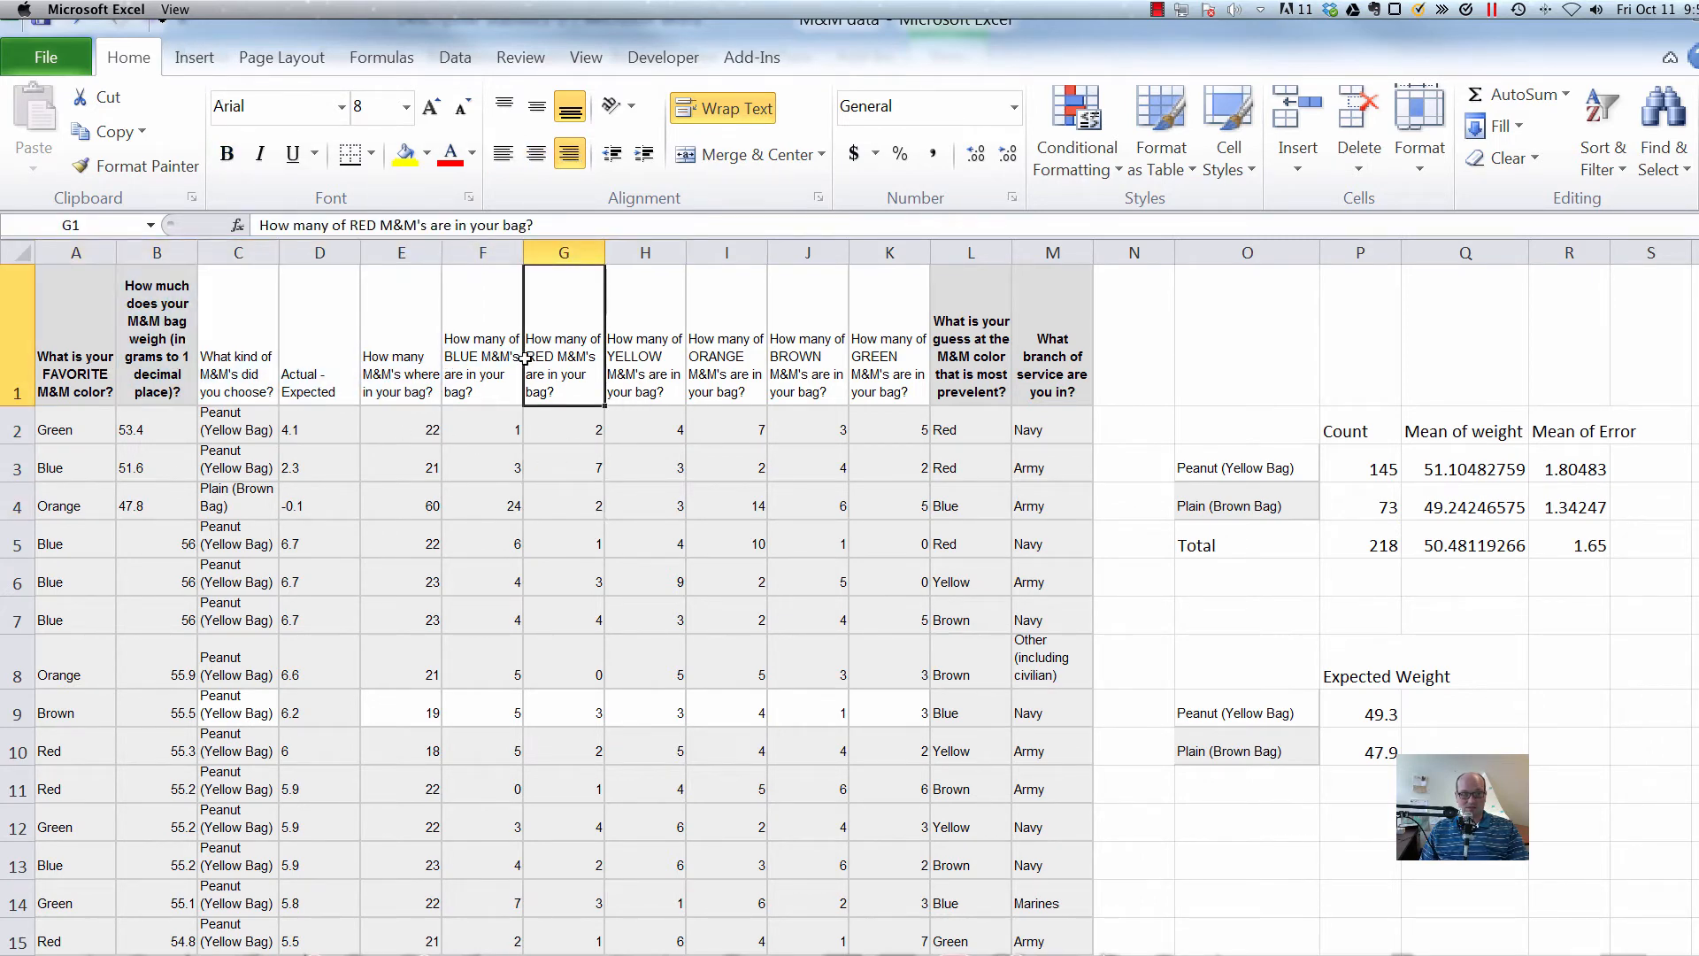
pyautogui.click(1143, 360)
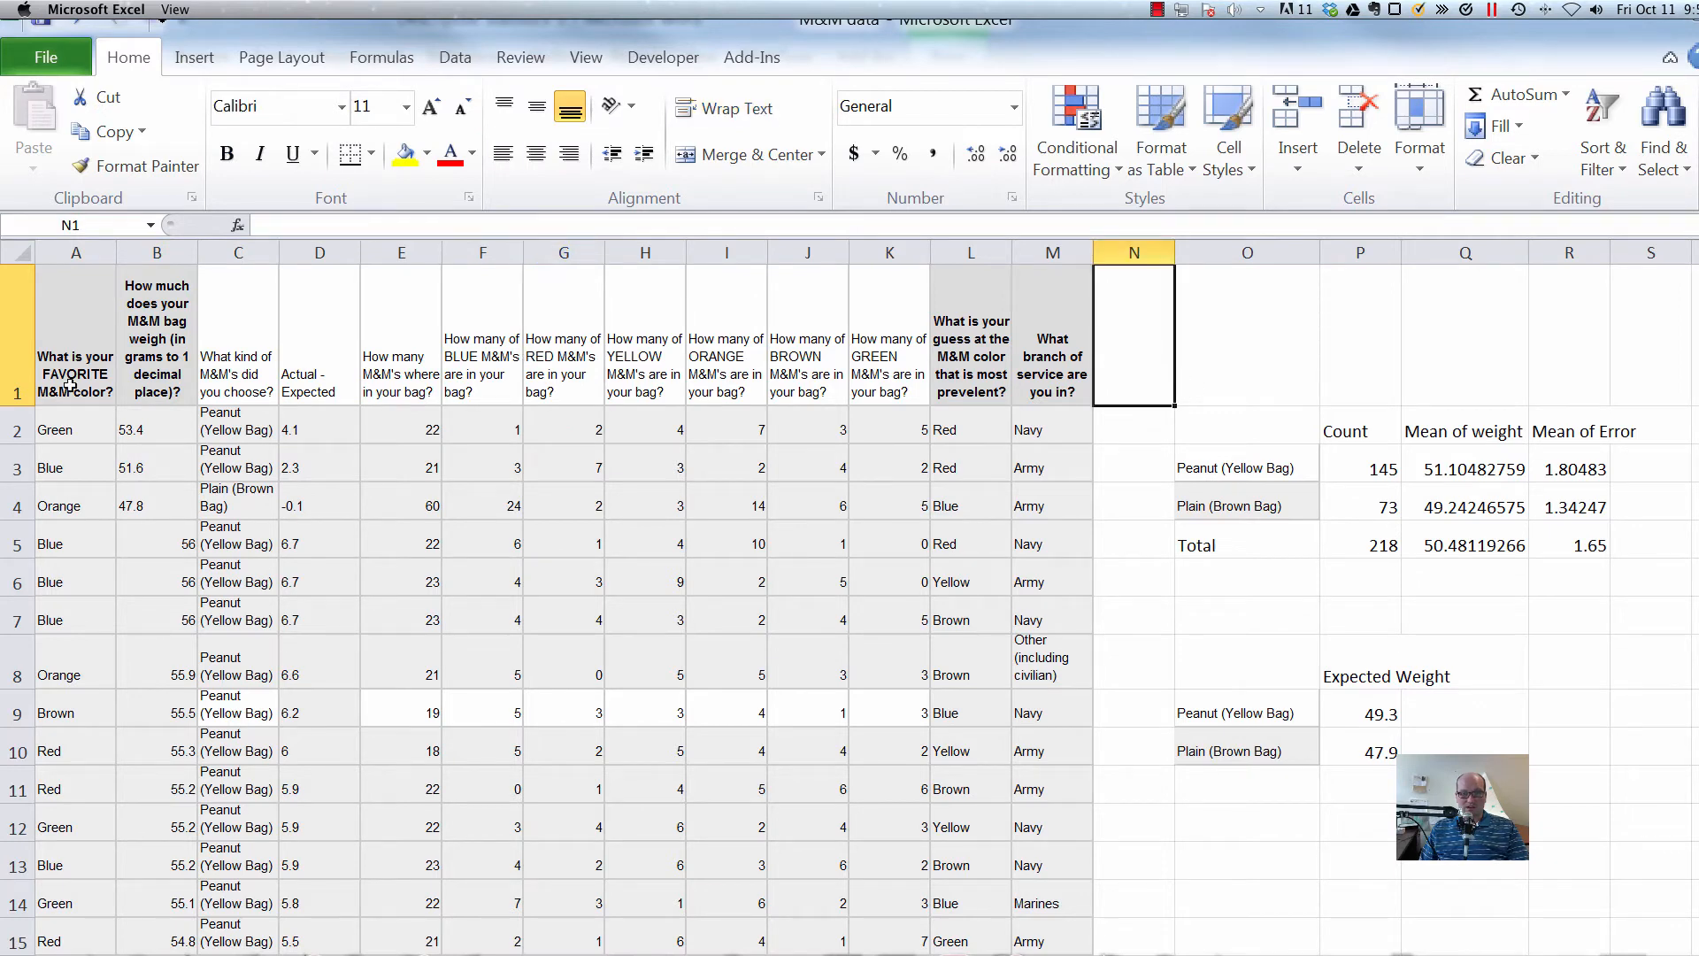
# Create a PivotTable from the M&M data range All!$A$1:$M$219 on a new worksheet.
pyautogui.click(514, 394)
pyautogui.click(196, 61)
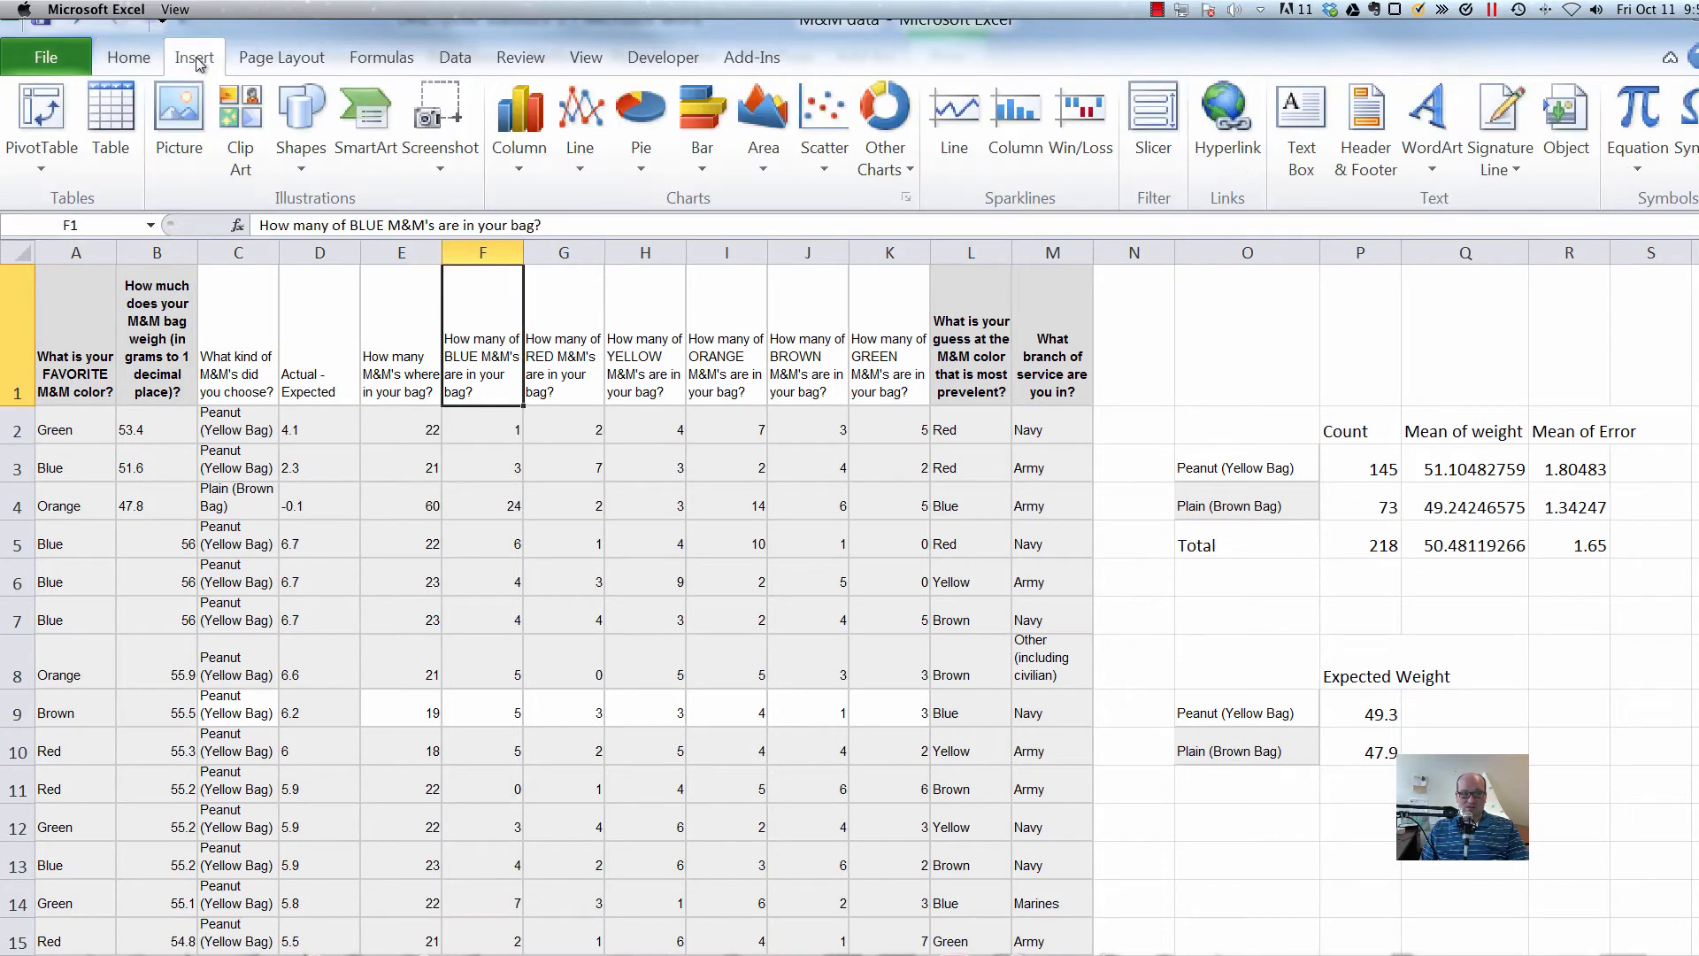
pyautogui.click(55, 120)
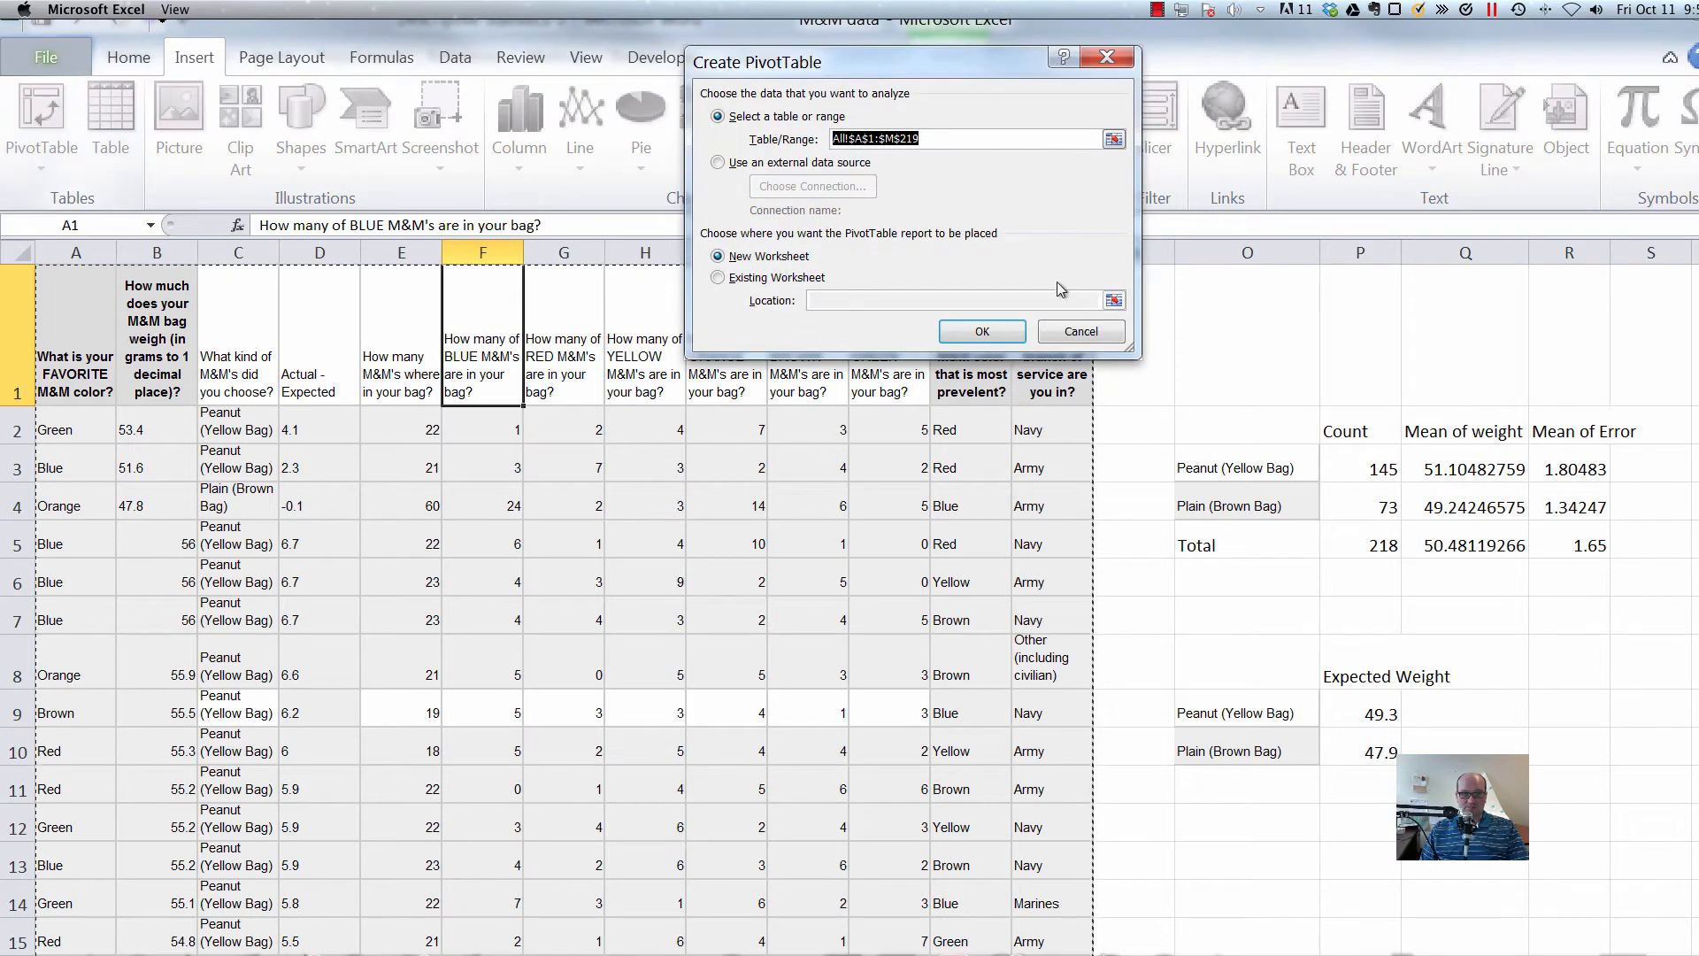
pyautogui.moveTo(932, 55); pyautogui.dragTo(1399, 278)
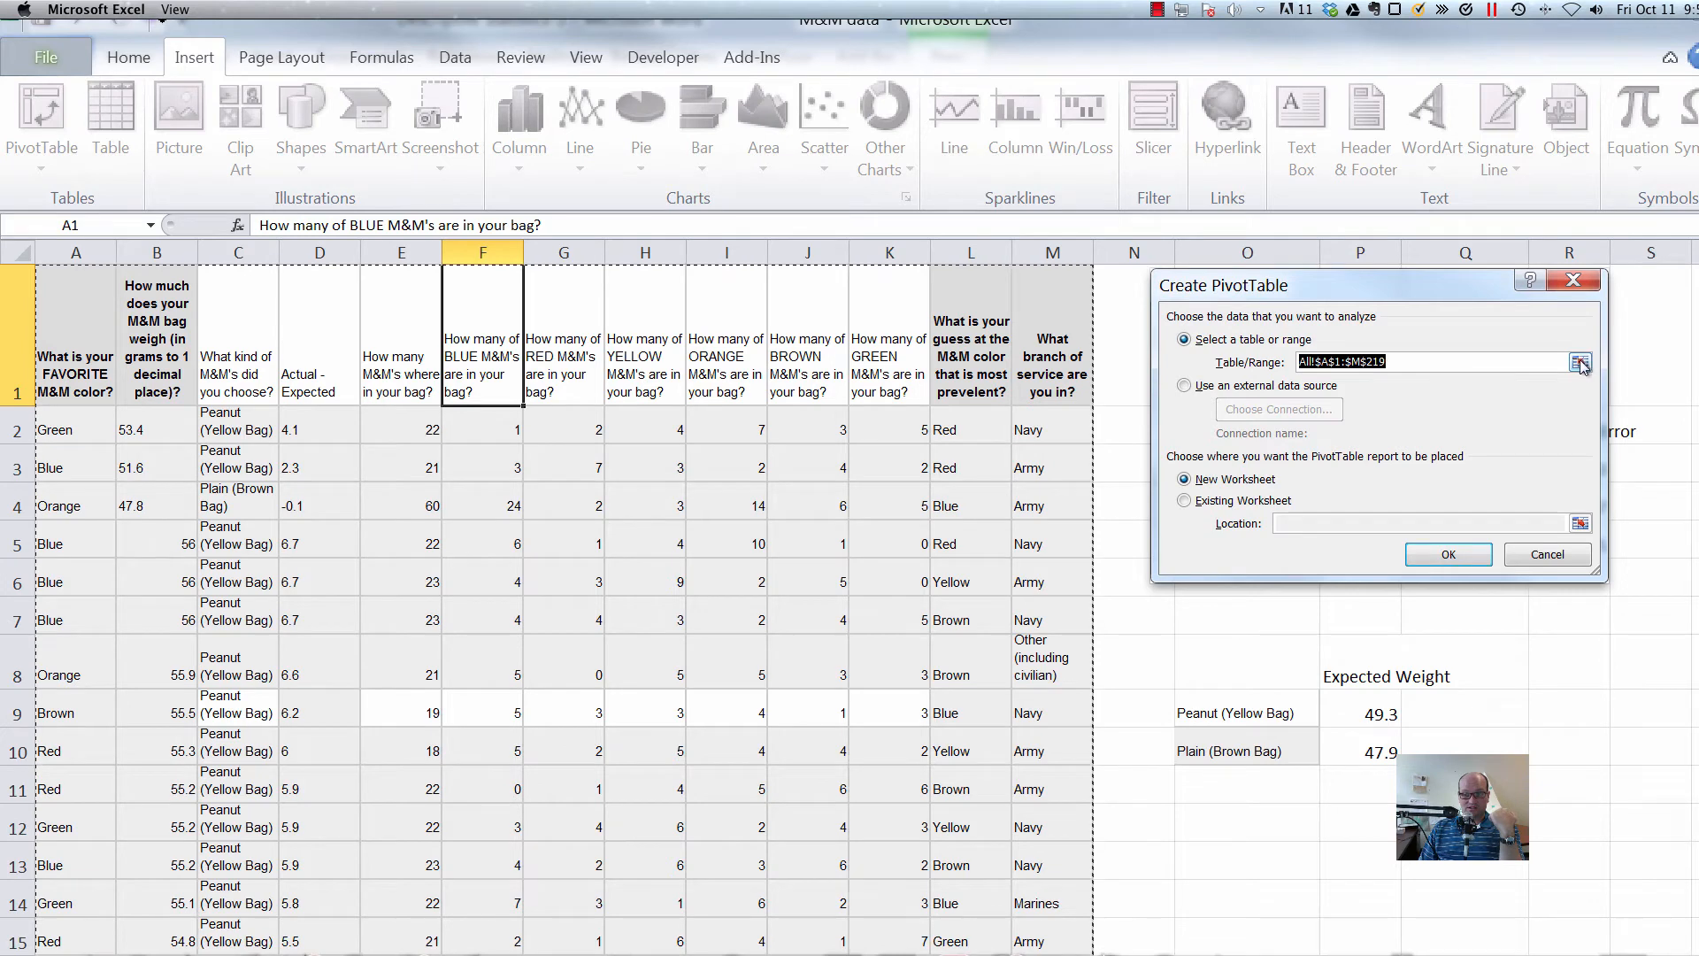
pyautogui.click(1456, 555)
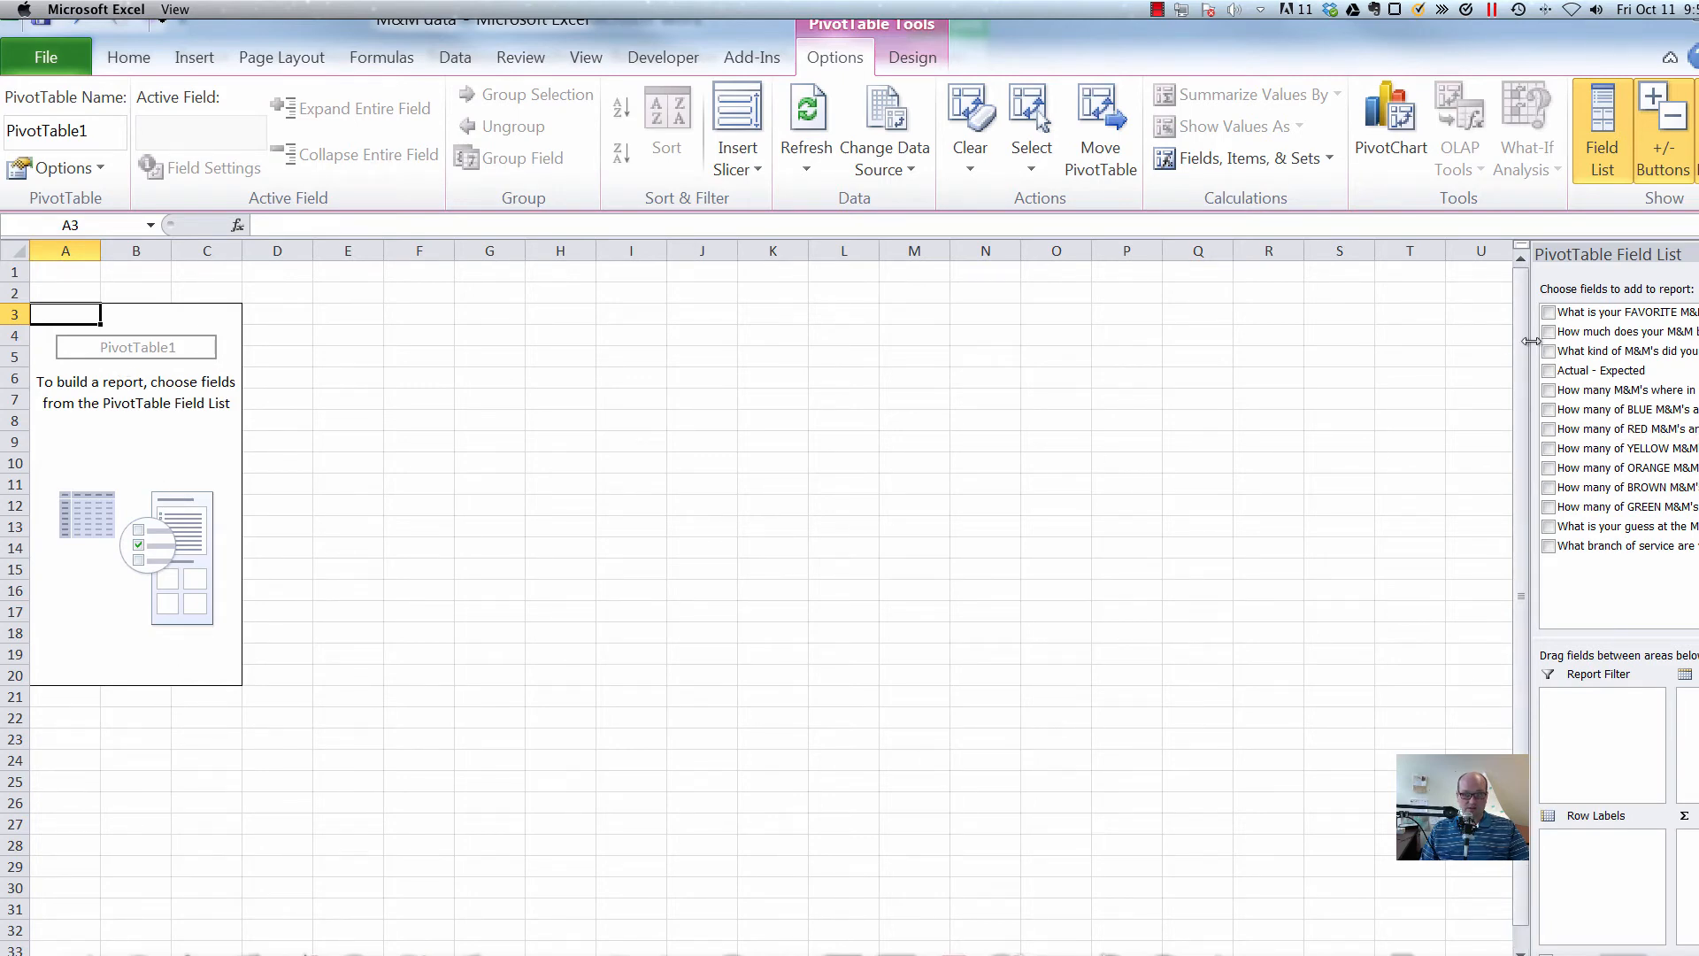
# Widen the PivotTable field list, and move and resize the workbook window so the whole field list fits on screen.
pyautogui.moveTo(1531, 340); pyautogui.dragTo(963, 341)
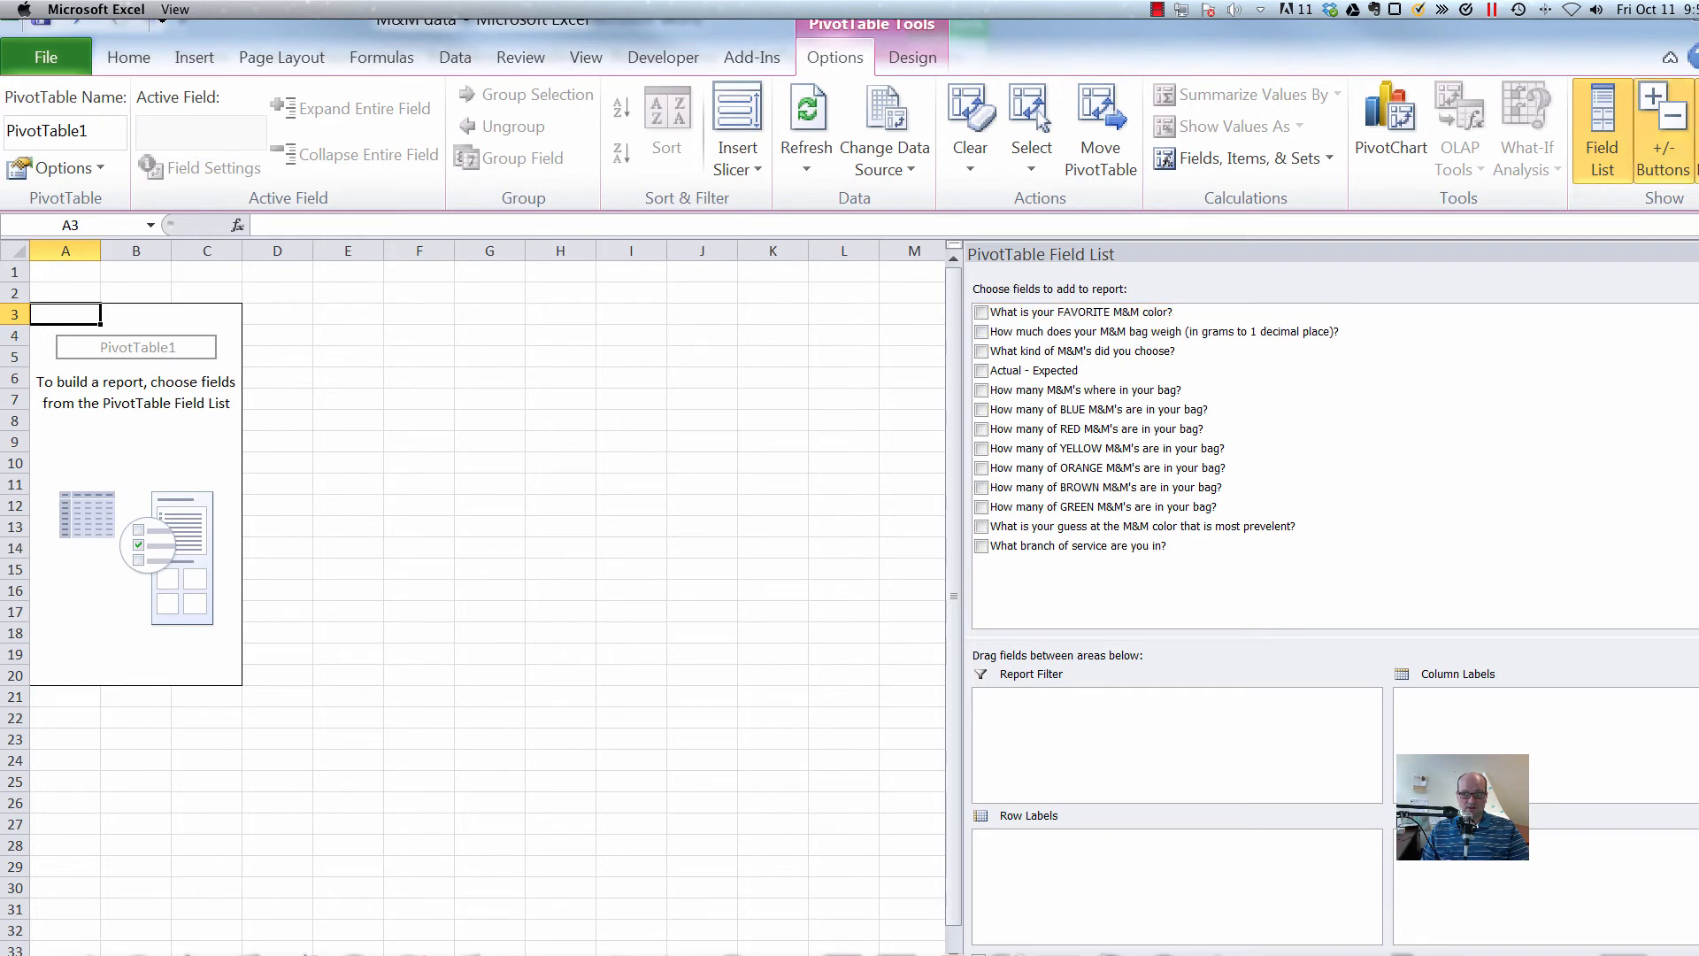
pyautogui.moveTo(1602, 45); pyautogui.dragTo(1032, 110)
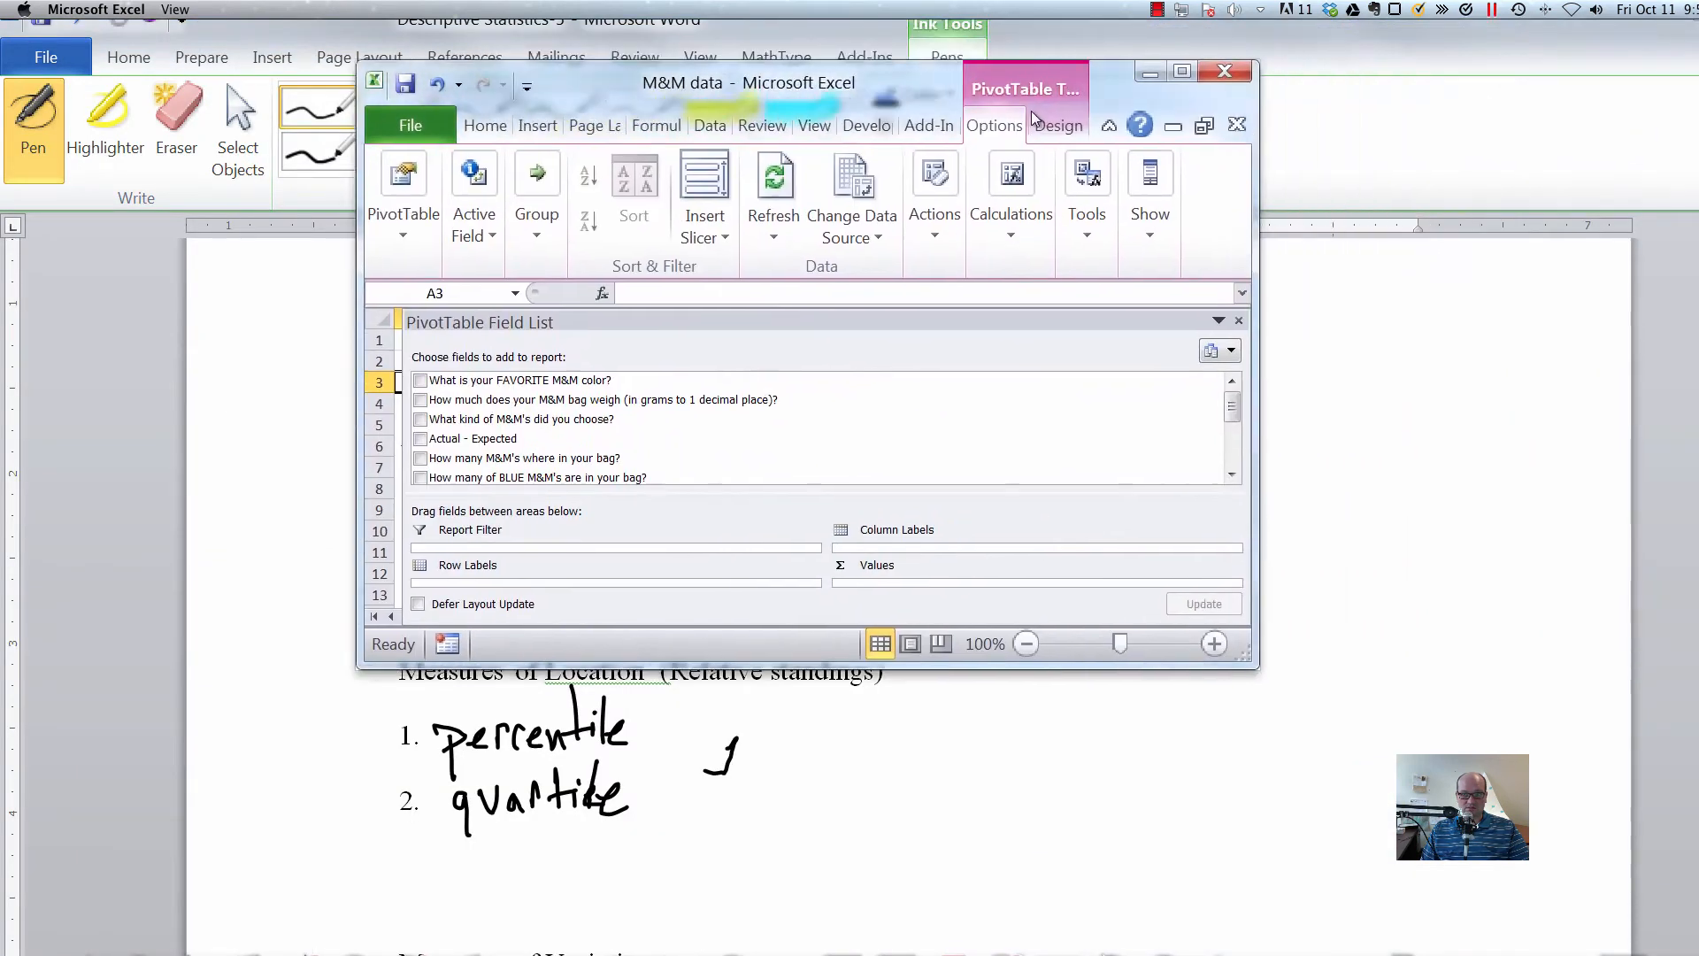
pyautogui.moveTo(1240, 647); pyautogui.dragTo(1697, 955)
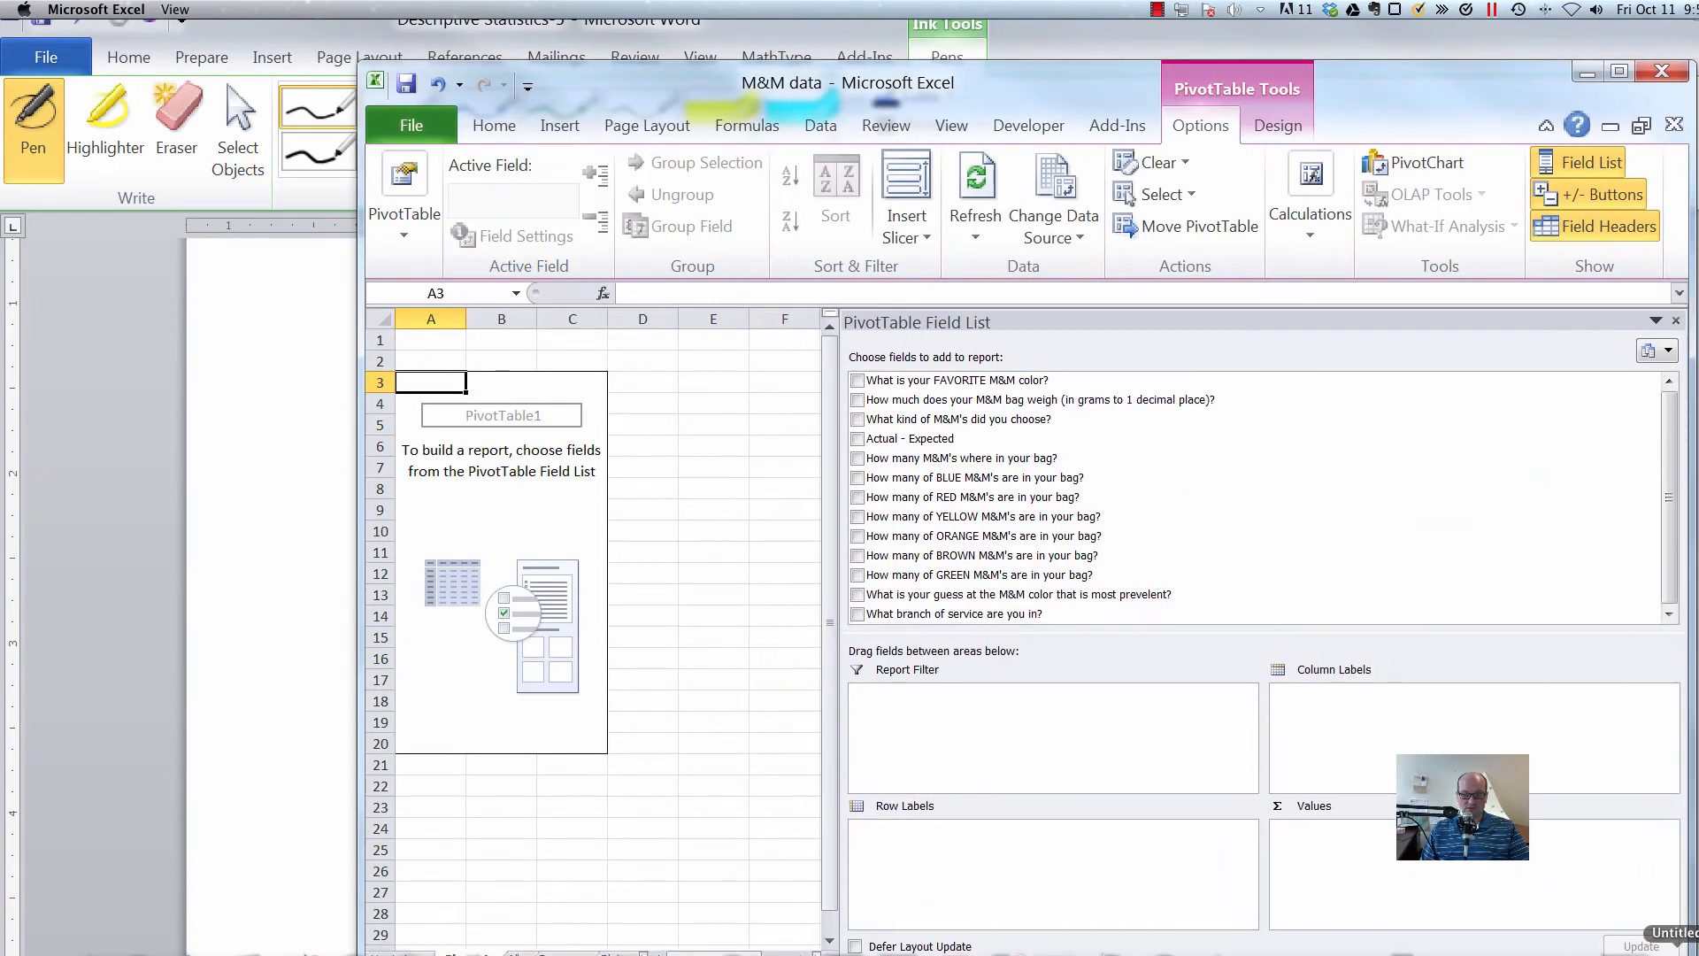
pyautogui.moveTo(1382, 87); pyautogui.dragTo(1160, 75)
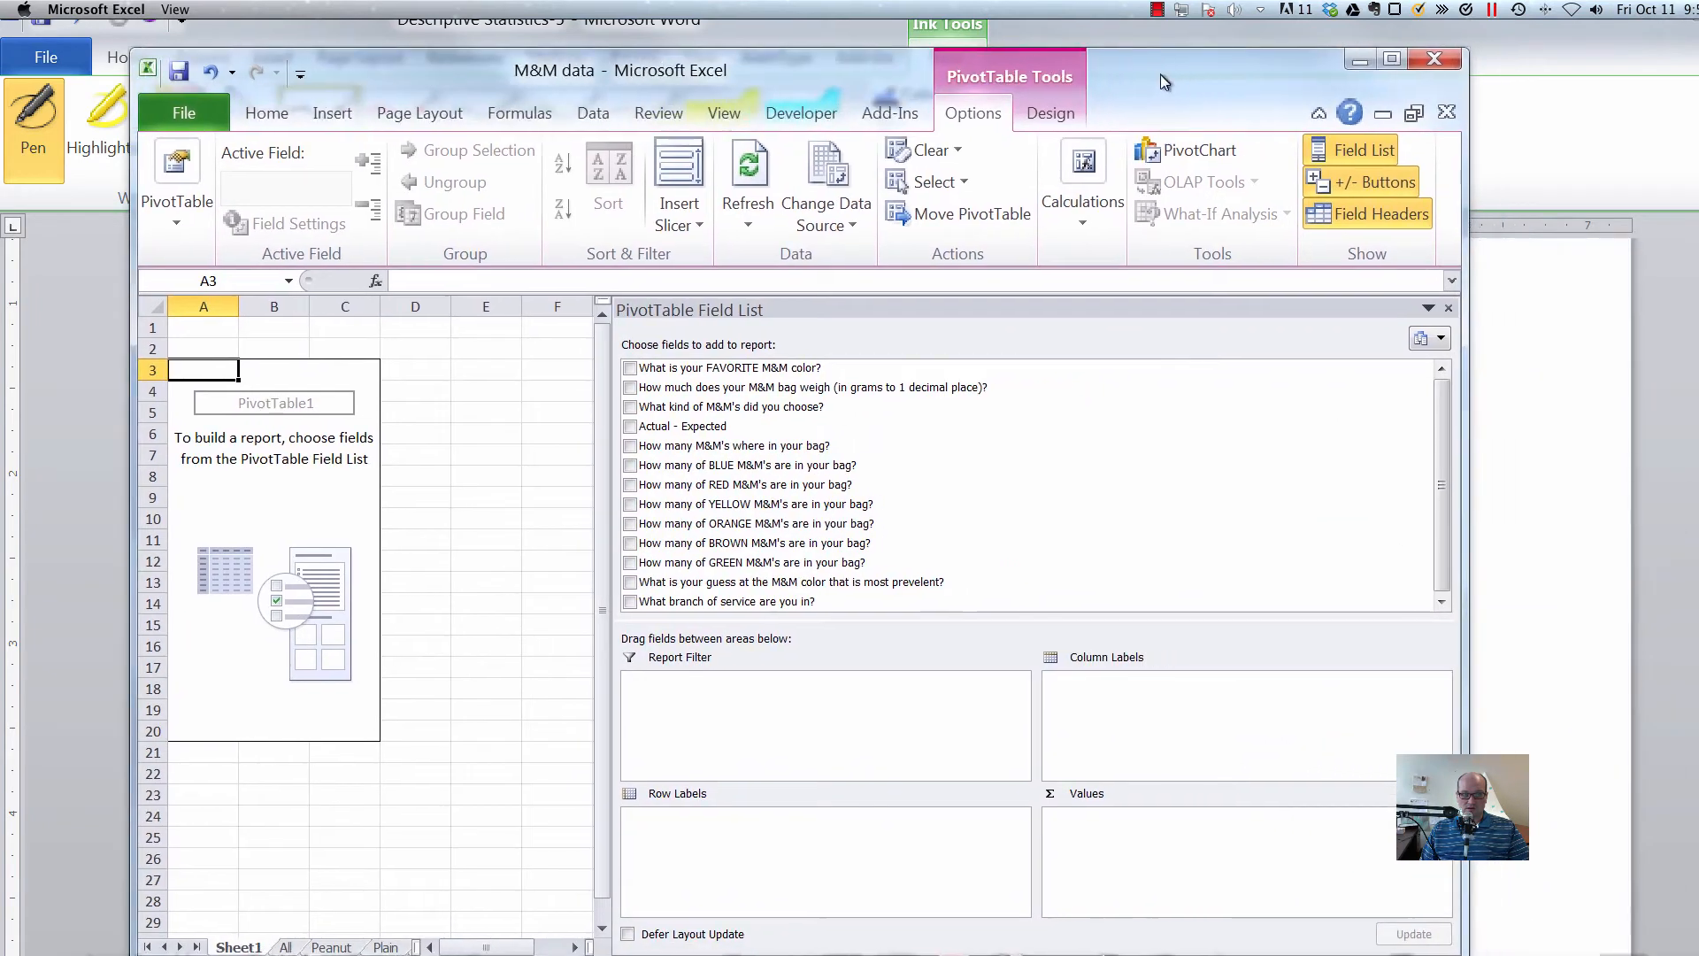
pyautogui.moveTo(1466, 249); pyautogui.dragTo(1691, 248)
pyautogui.moveTo(1299, 40); pyautogui.dragTo(1070, 41)
pyautogui.click(646, 637)
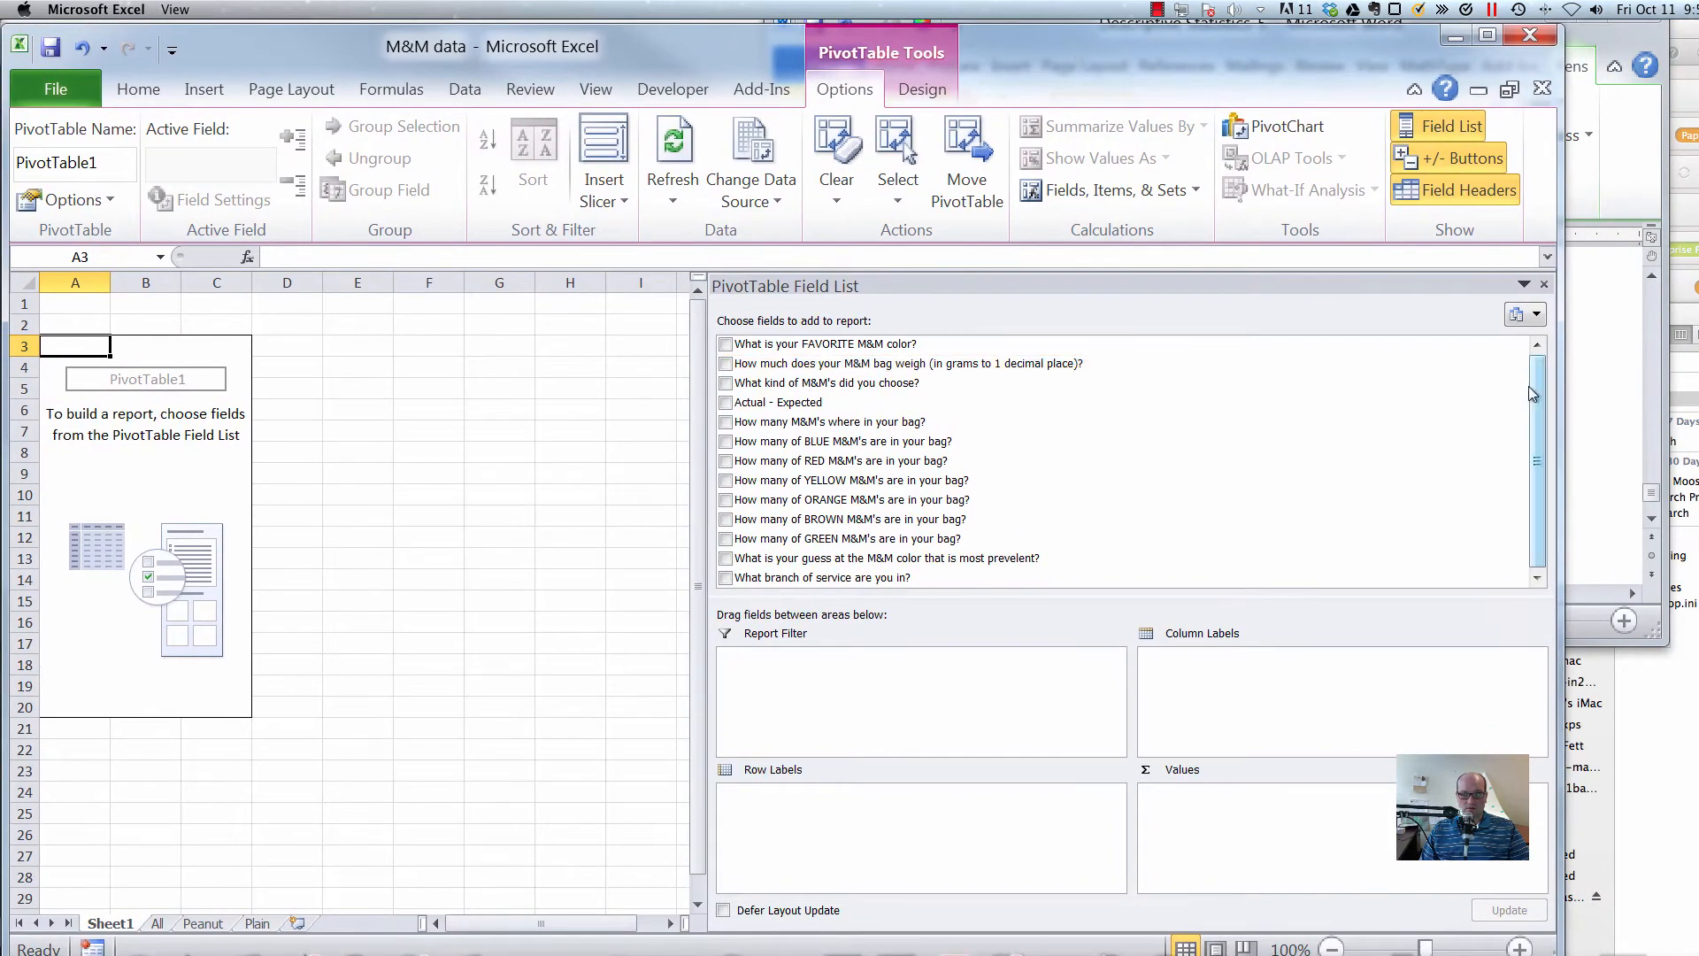
pyautogui.moveTo(1562, 388); pyautogui.dragTo(1686, 406)
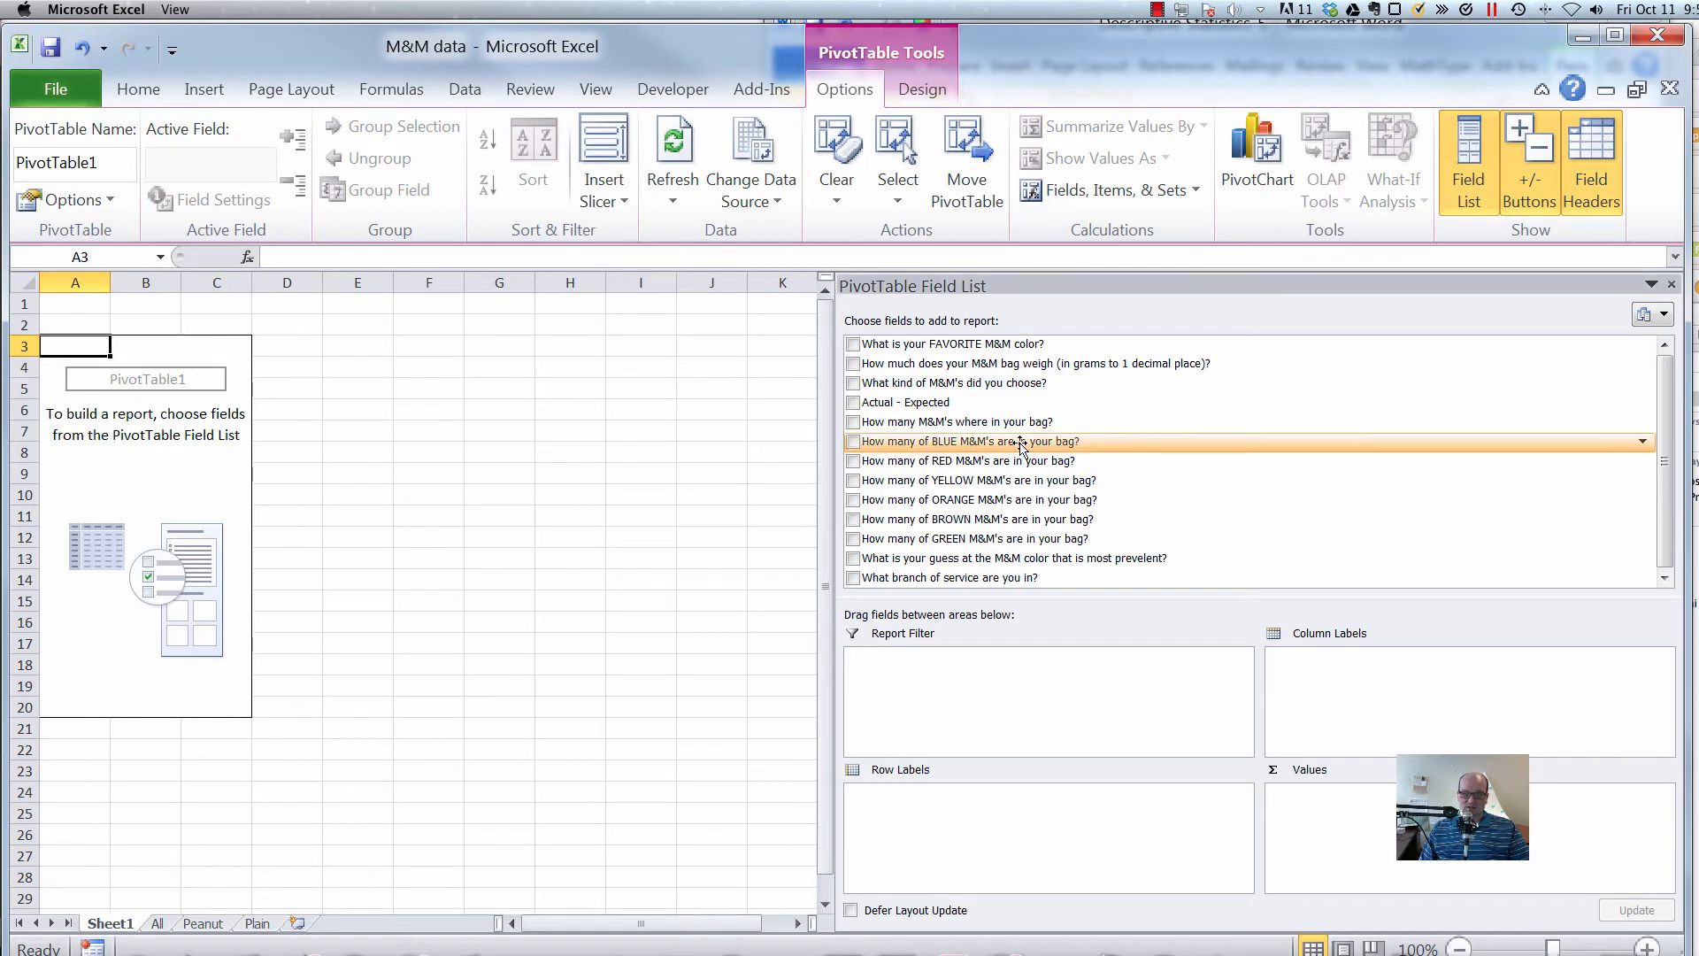
# Add the favorite M&M color field to the pivot values as a count, with the kind of M&M's chosen as row labels.
pyautogui.moveTo(1020, 445); pyautogui.dragTo(1358, 832)
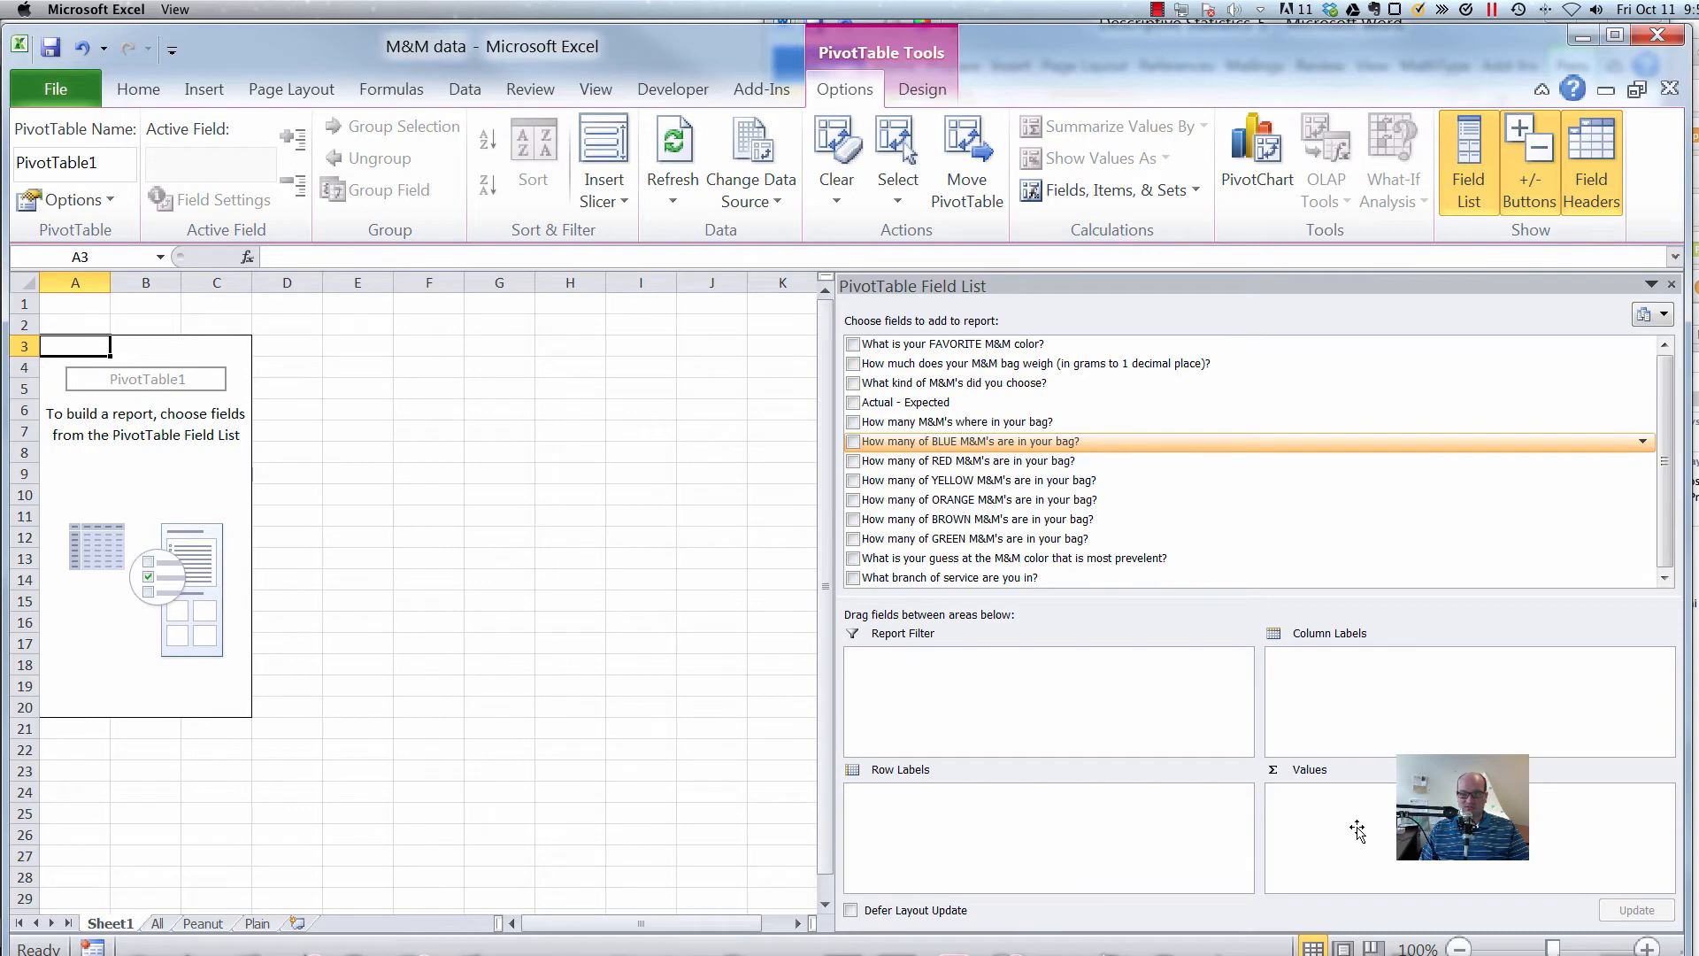
pyautogui.moveTo(1357, 832); pyautogui.dragTo(1410, 861)
pyautogui.moveTo(898, 344); pyautogui.dragTo(1354, 819)
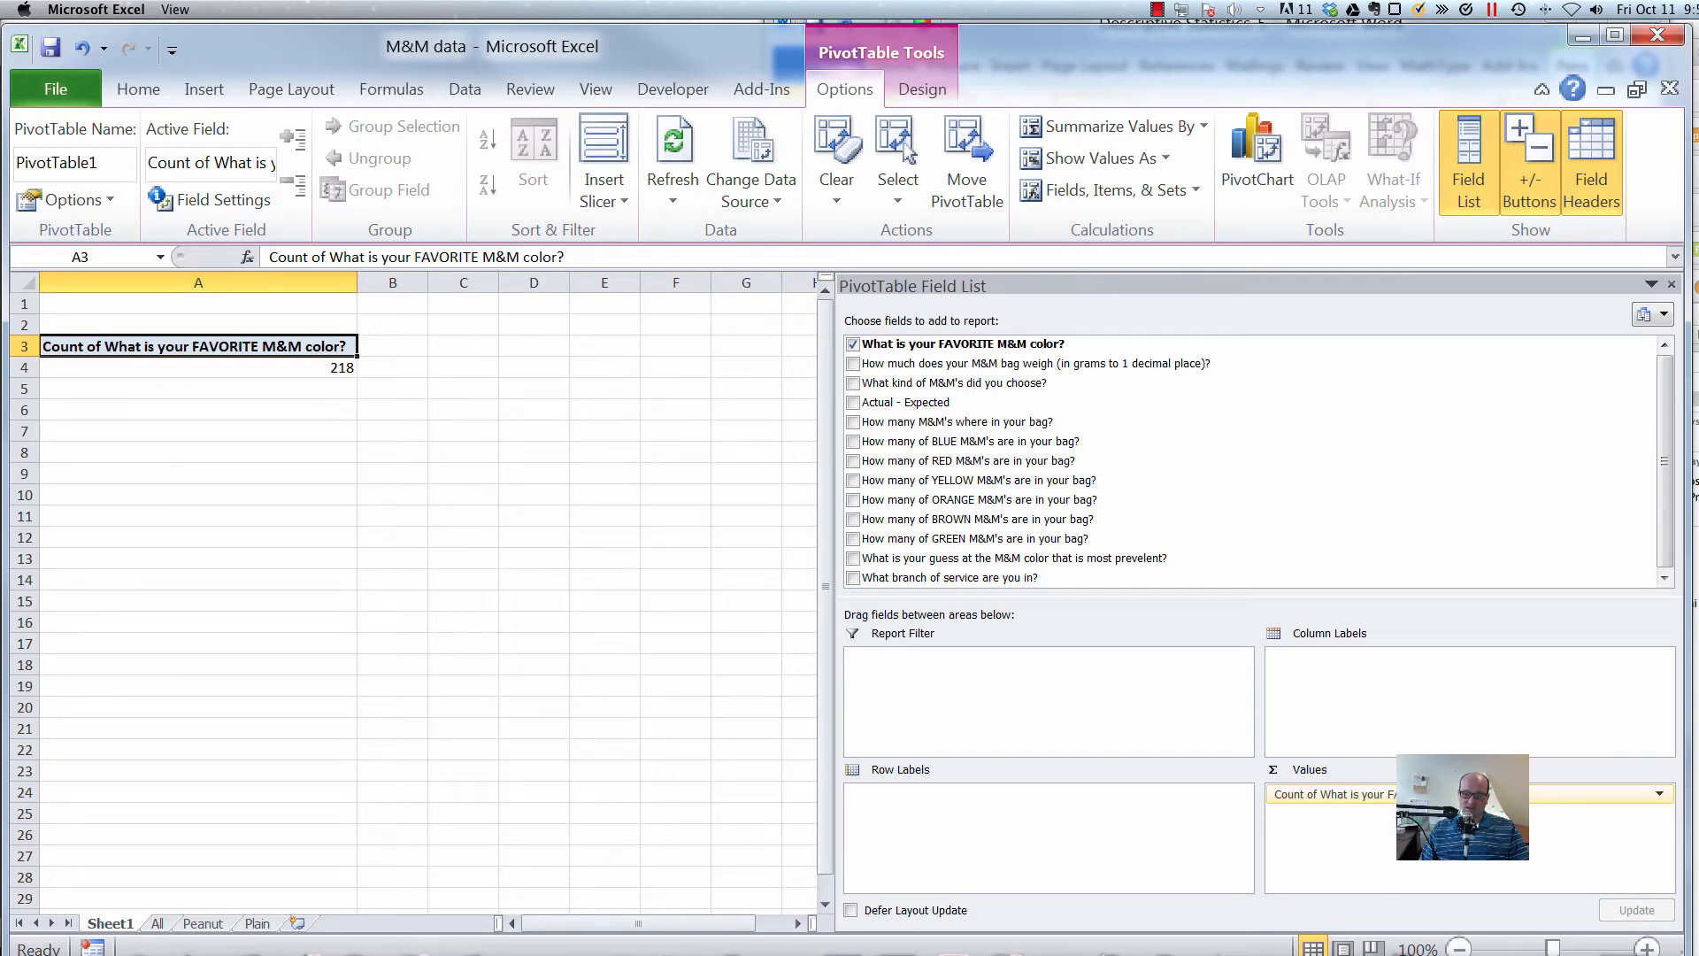
pyautogui.click(306, 366)
pyautogui.moveTo(305, 365)
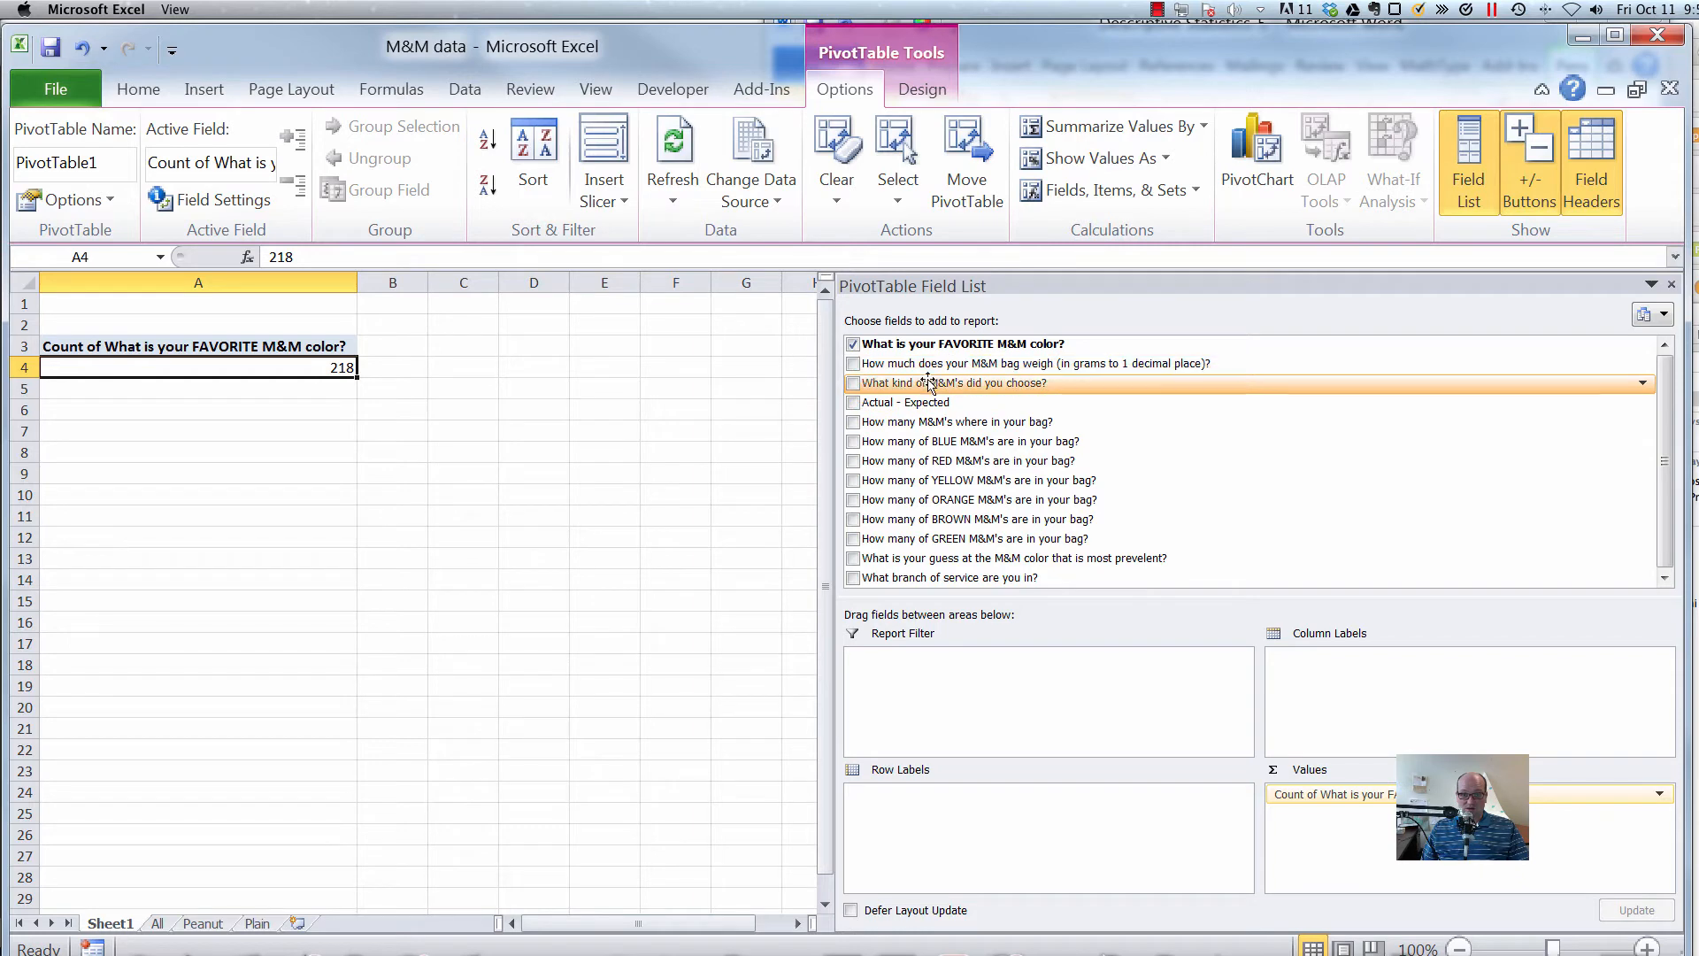
pyautogui.moveTo(928, 387); pyautogui.dragTo(1018, 844)
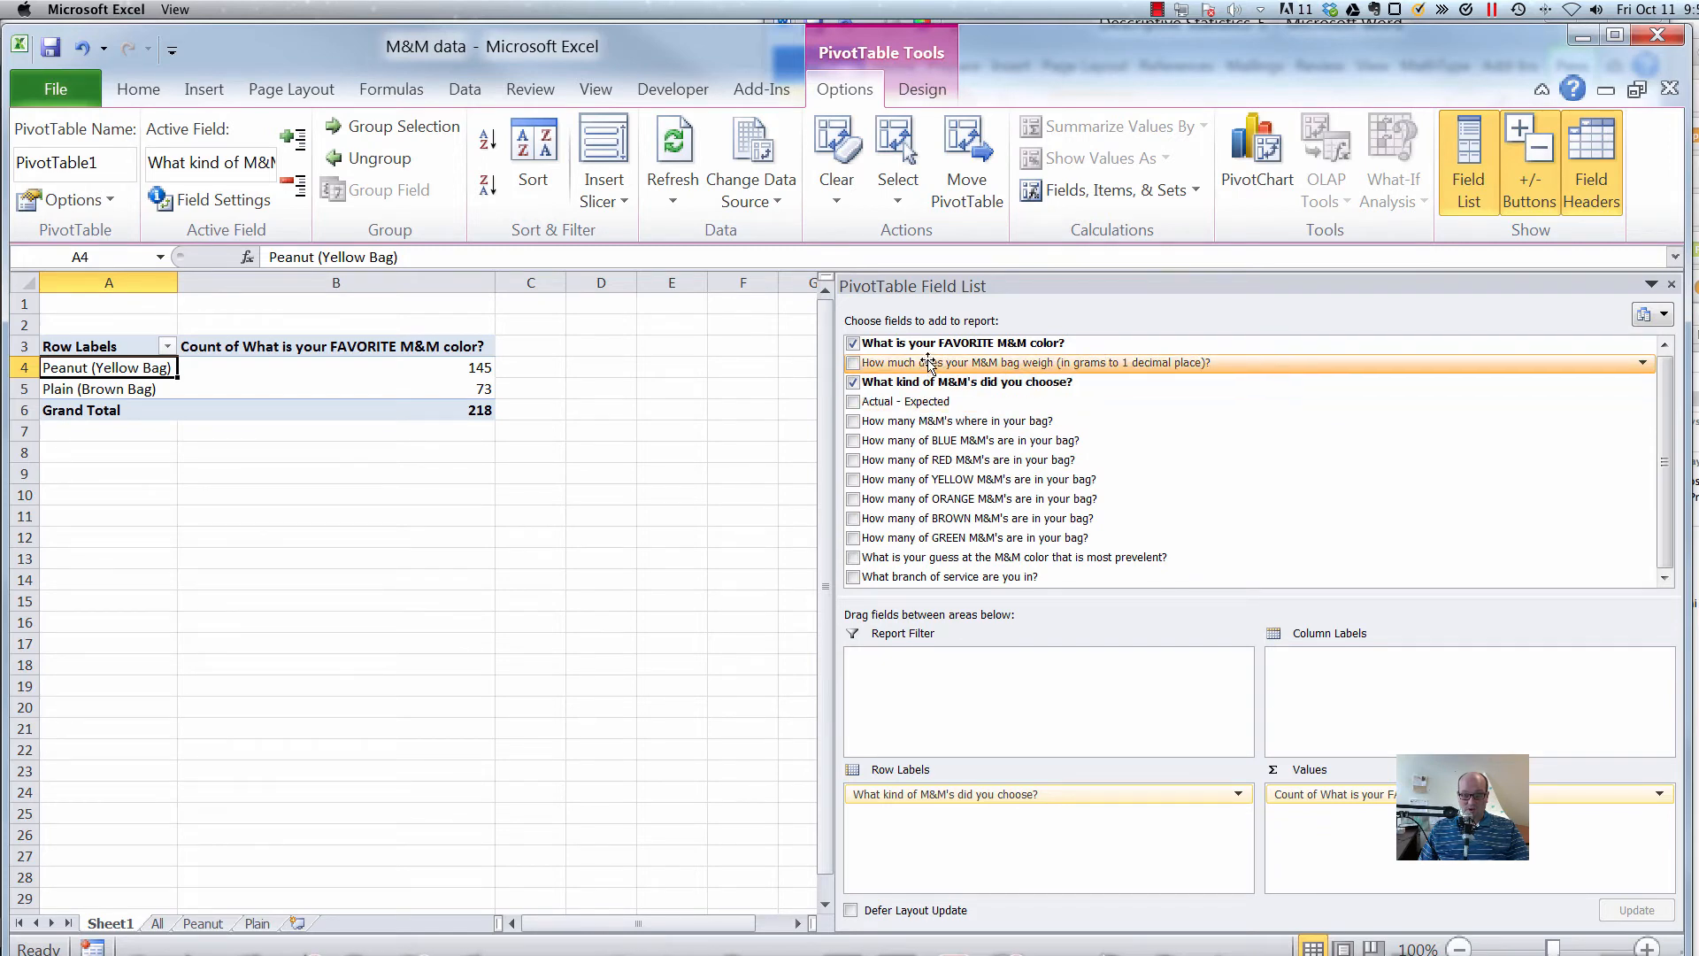
# Add the M&M bag weight field to the pivot values summarized by Average, and narrow columns B and C.
pyautogui.moveTo(930, 363); pyautogui.dragTo(1270, 819)
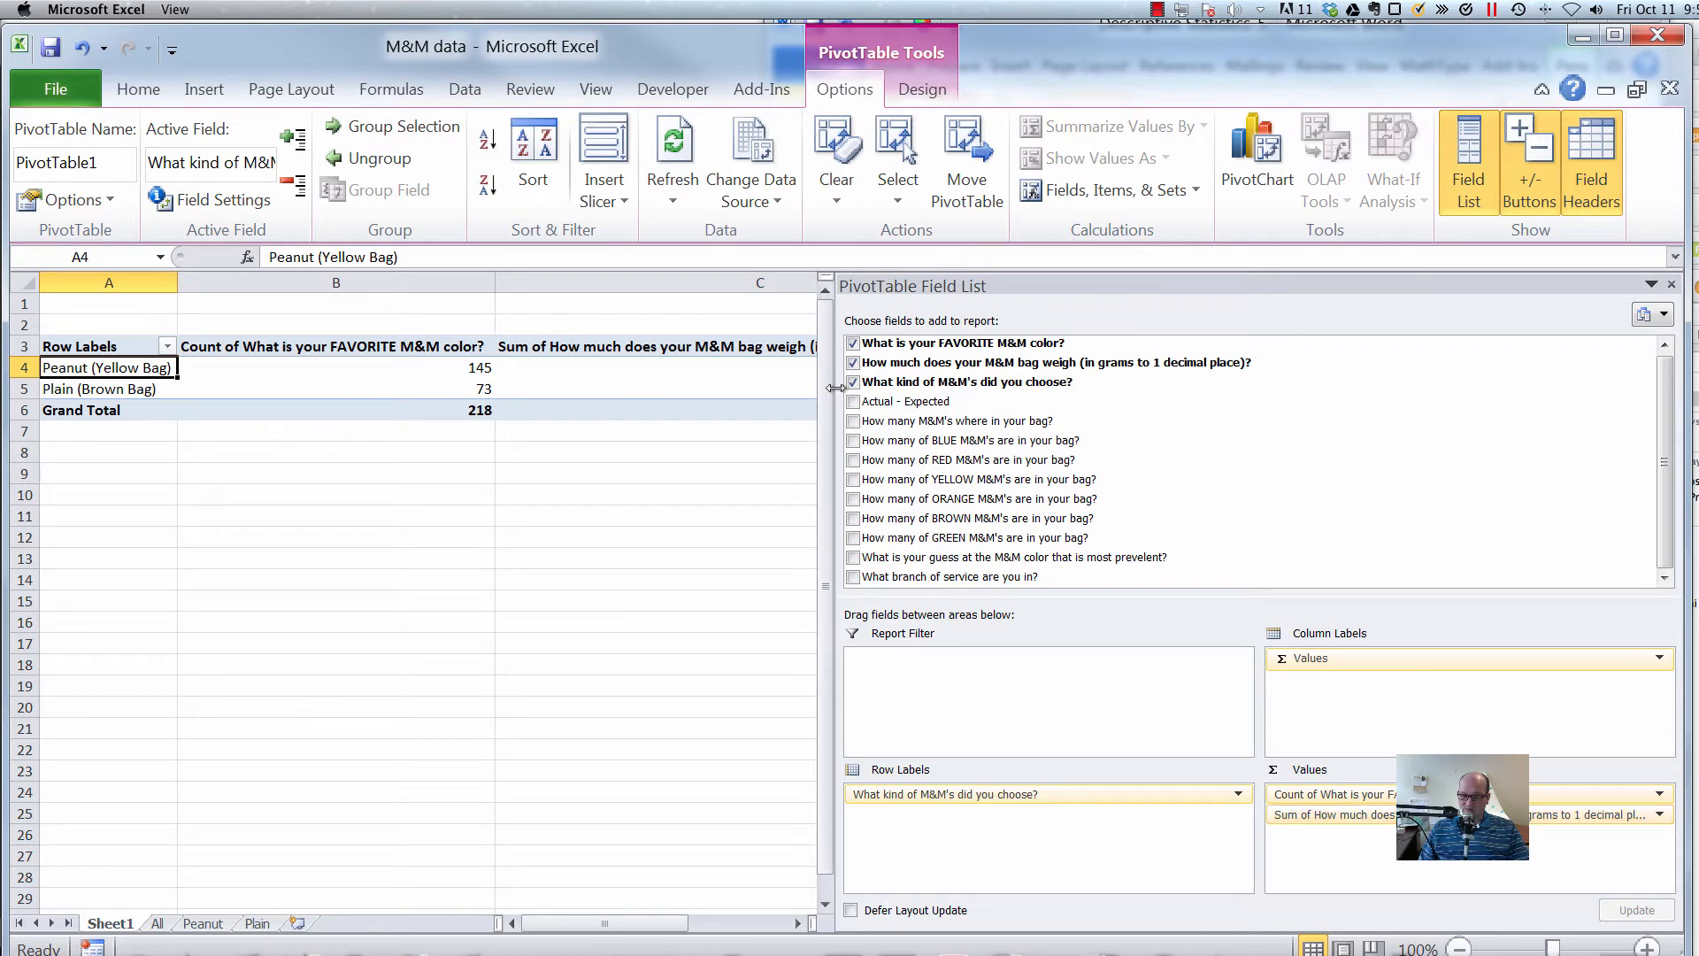
pyautogui.moveTo(836, 396); pyautogui.dragTo(1079, 397)
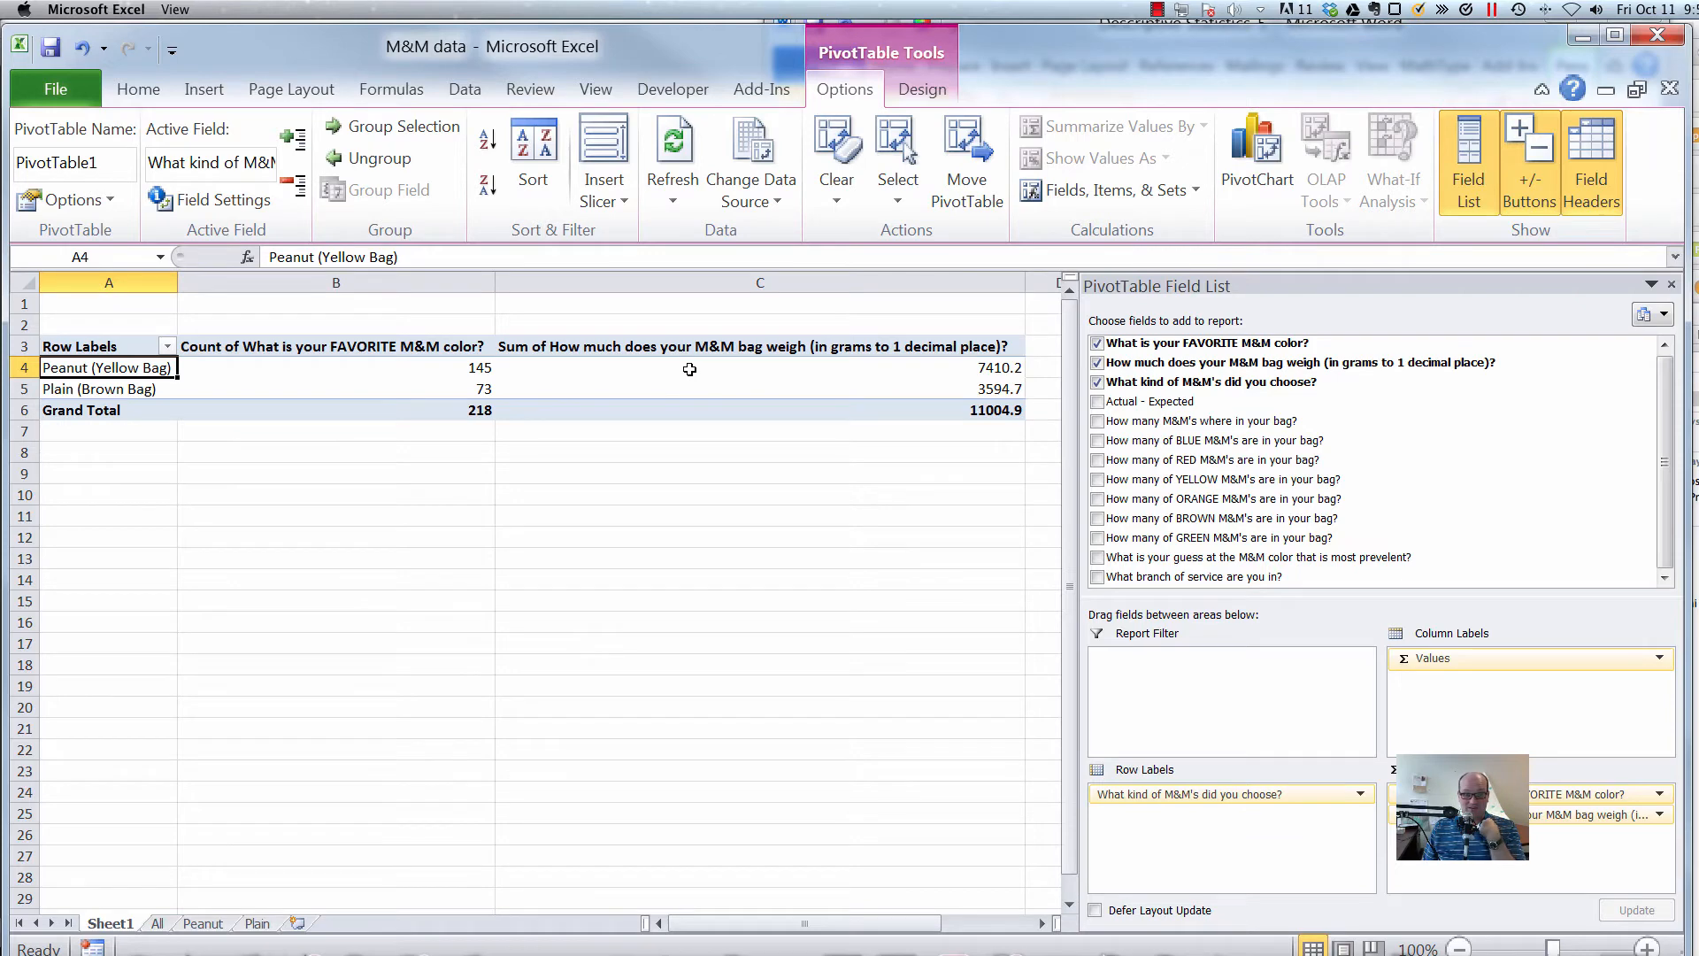
pyautogui.moveTo(574, 370)
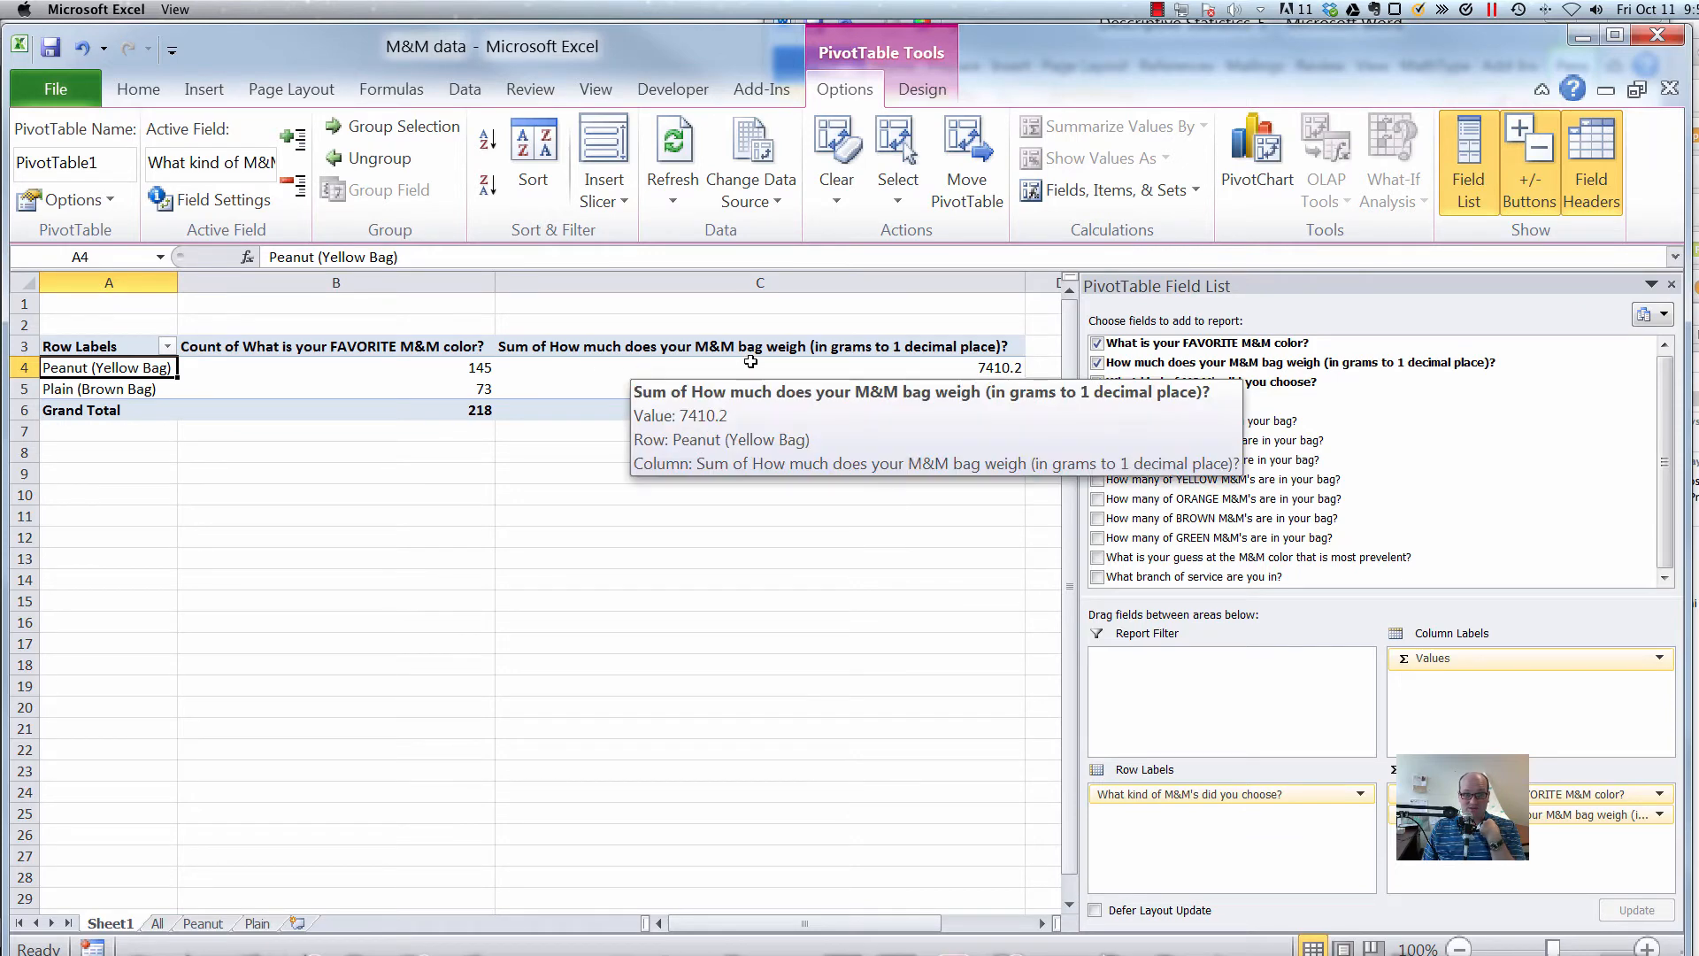
pyautogui.moveTo(438, 363)
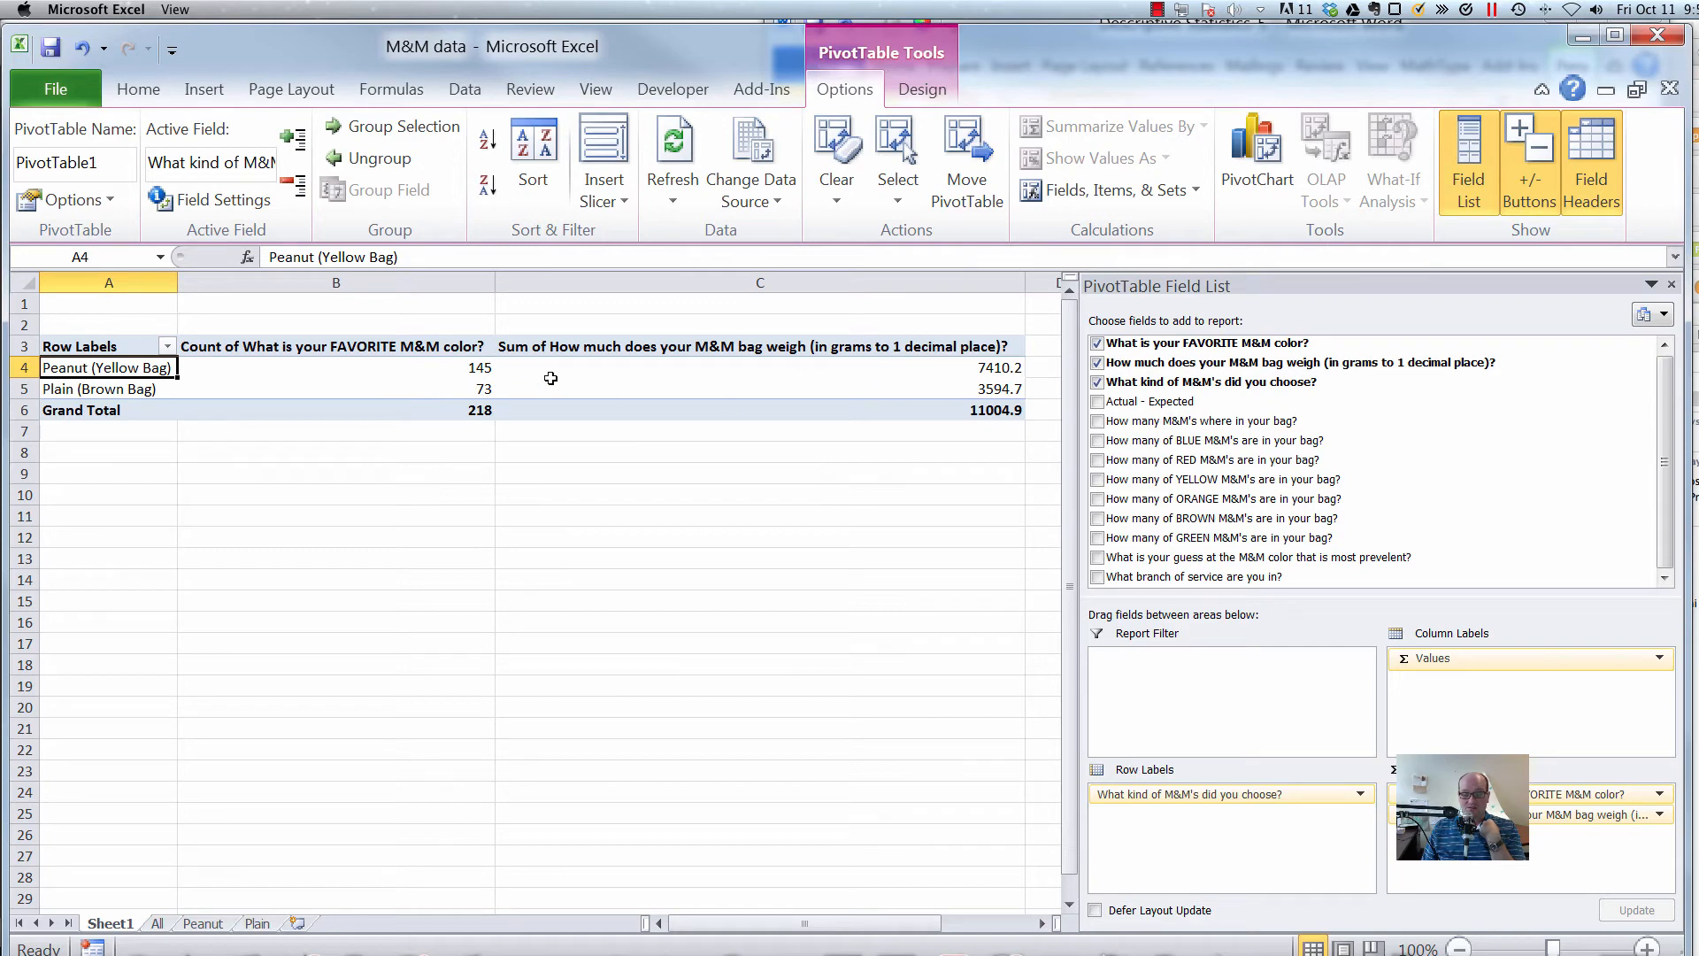
pyautogui.click(1661, 816)
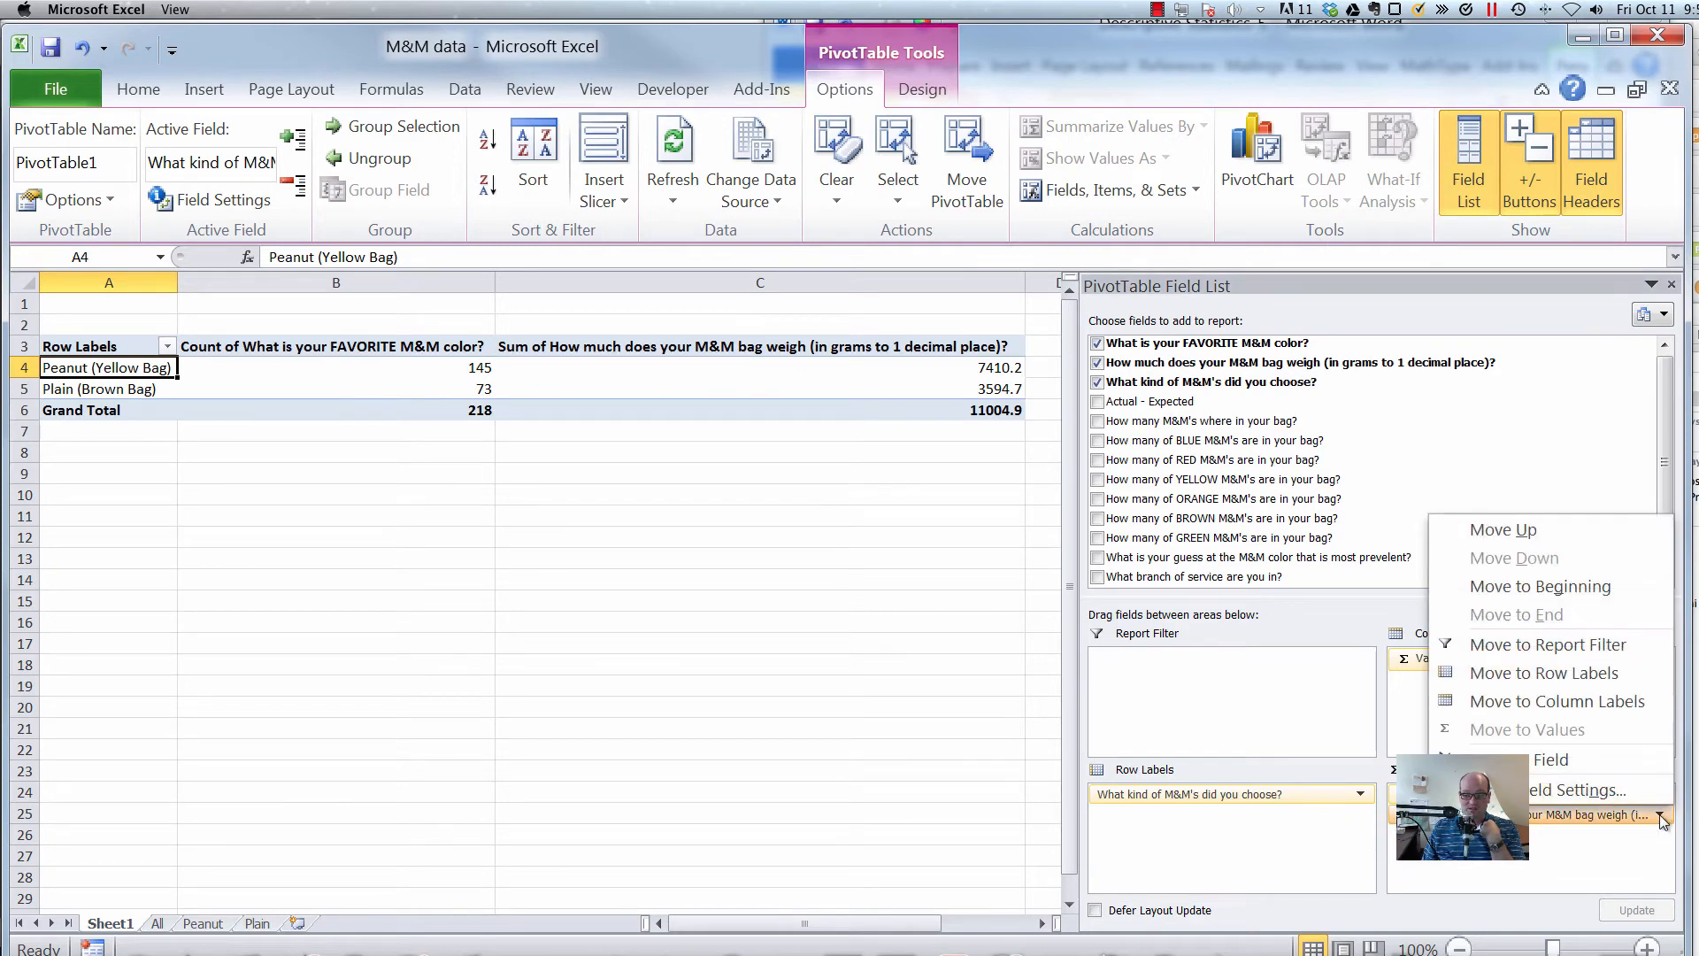
pyautogui.click(1606, 793)
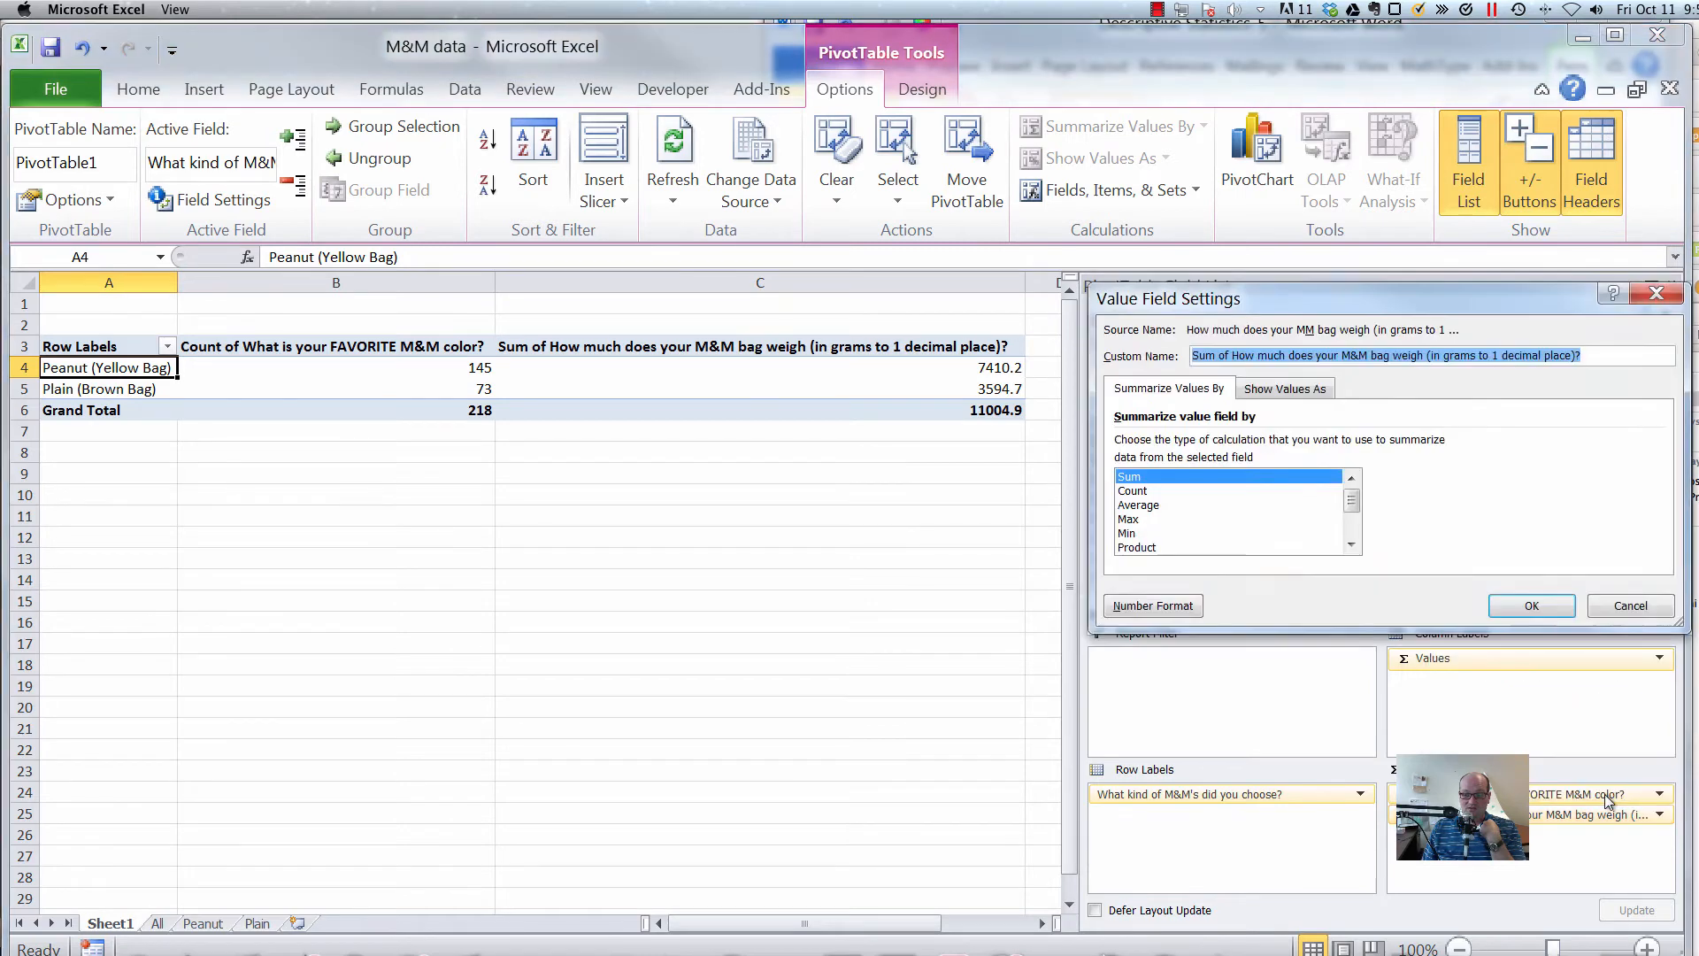
pyautogui.click(1133, 504)
pyautogui.click(1513, 605)
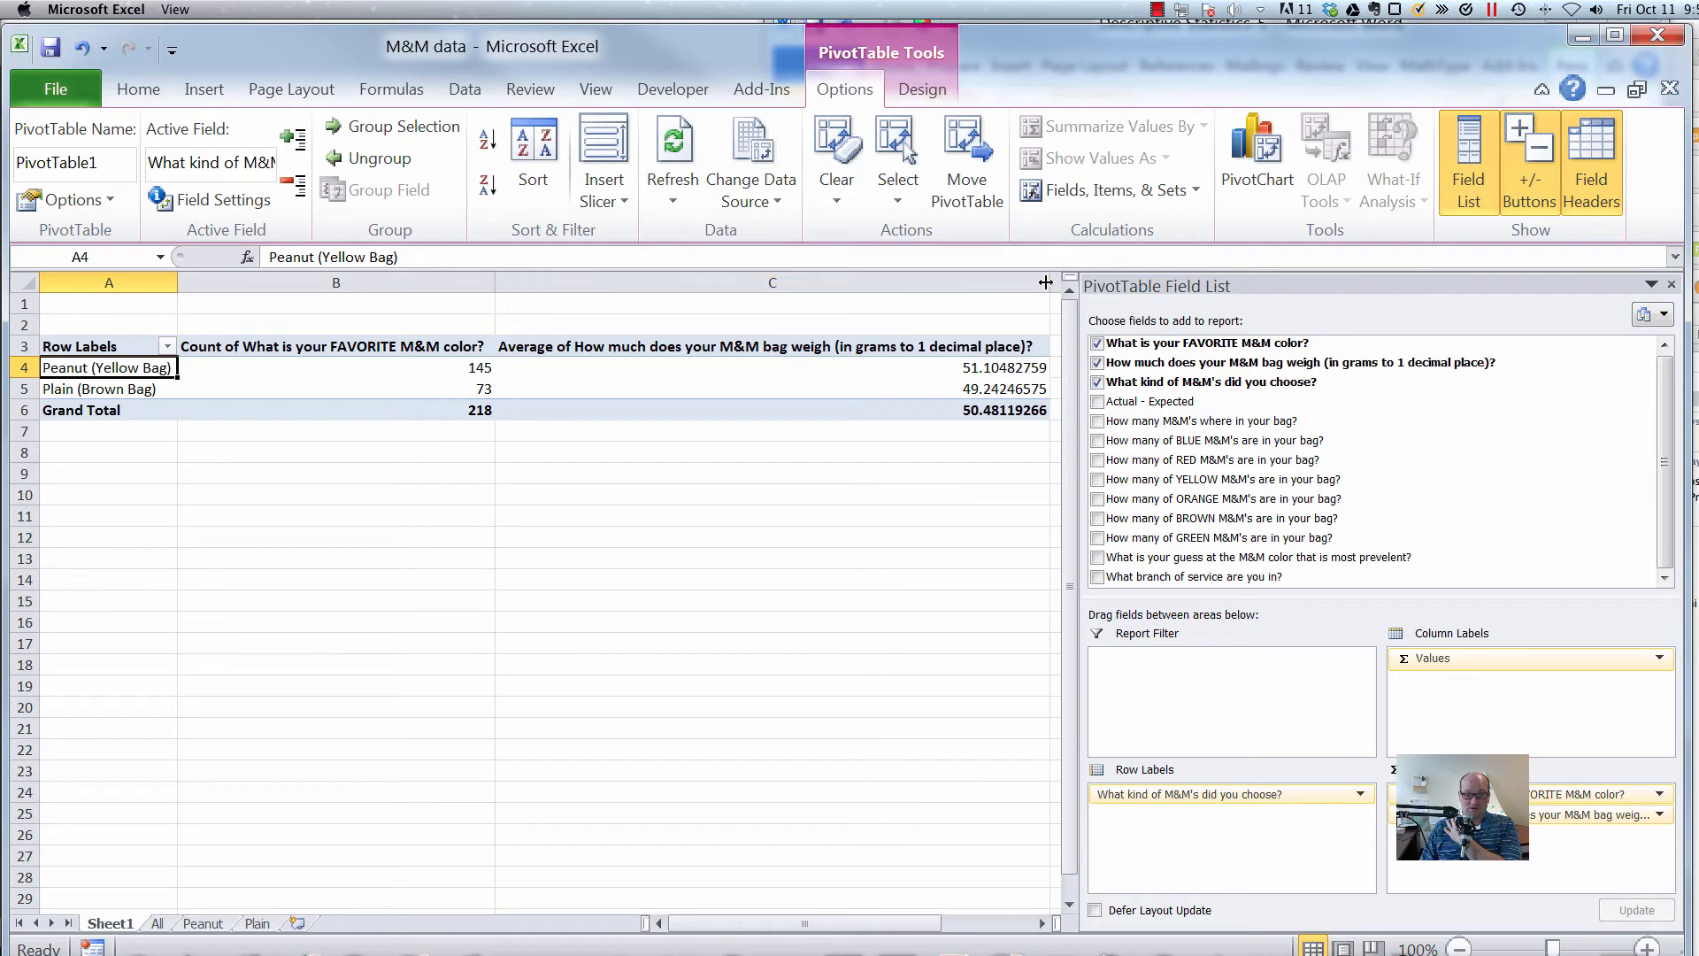
pyautogui.moveTo(1052, 288); pyautogui.dragTo(624, 294)
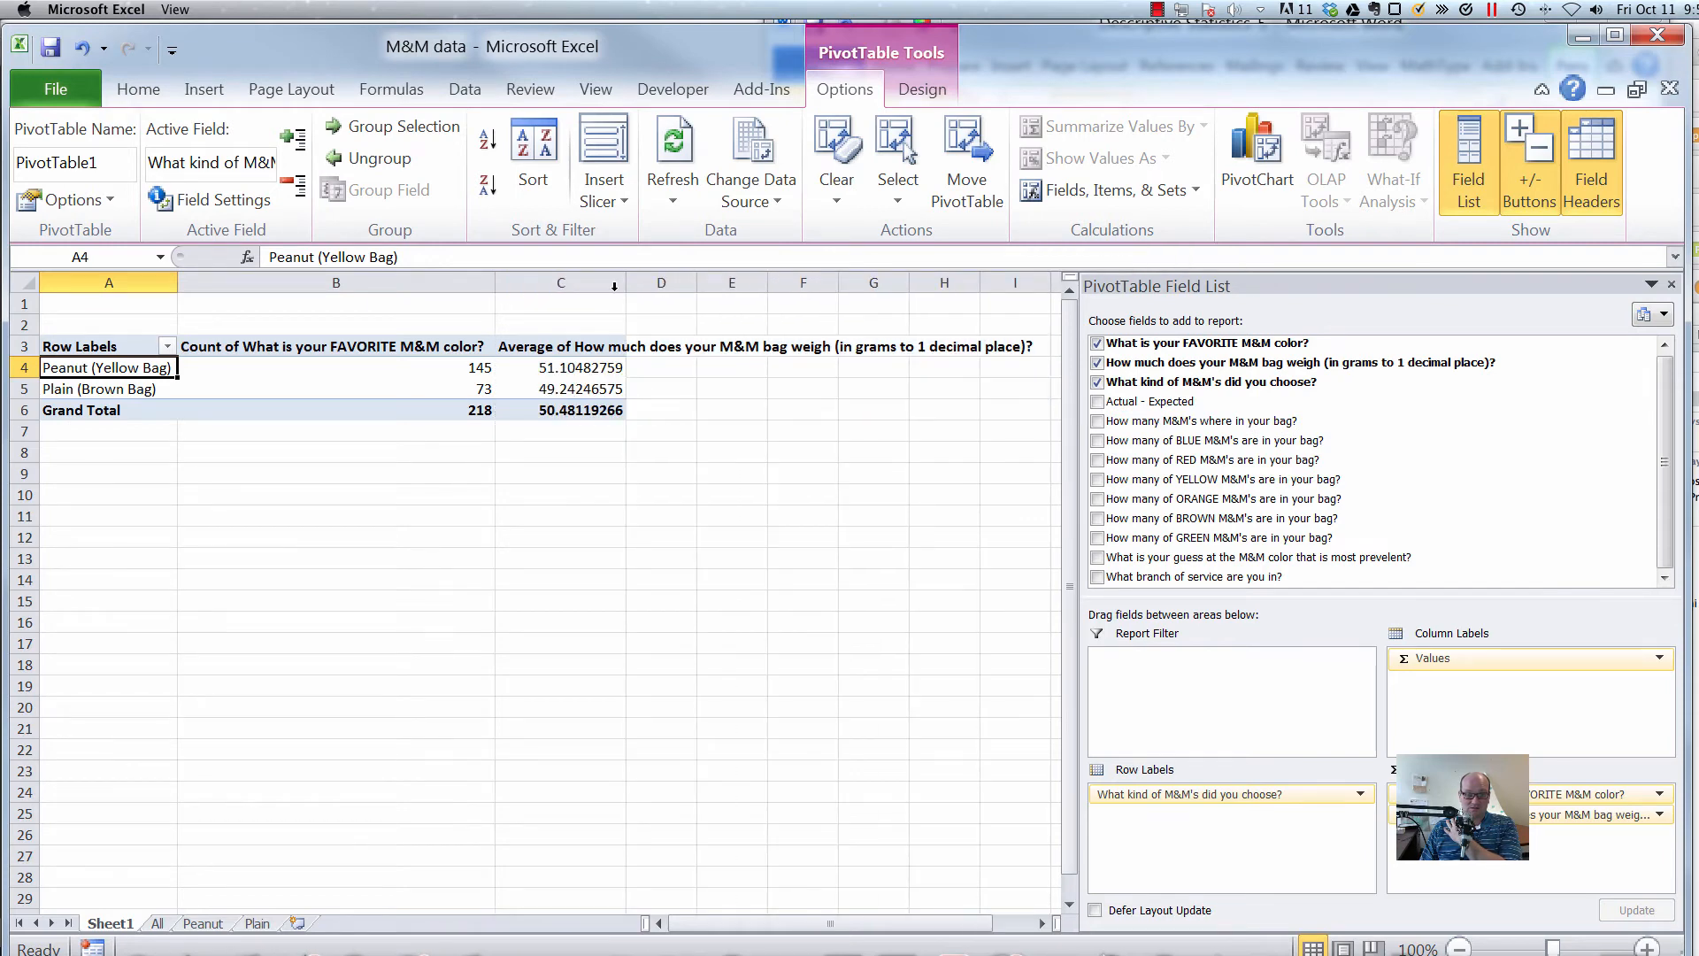
pyautogui.moveTo(492, 278); pyautogui.dragTo(260, 278)
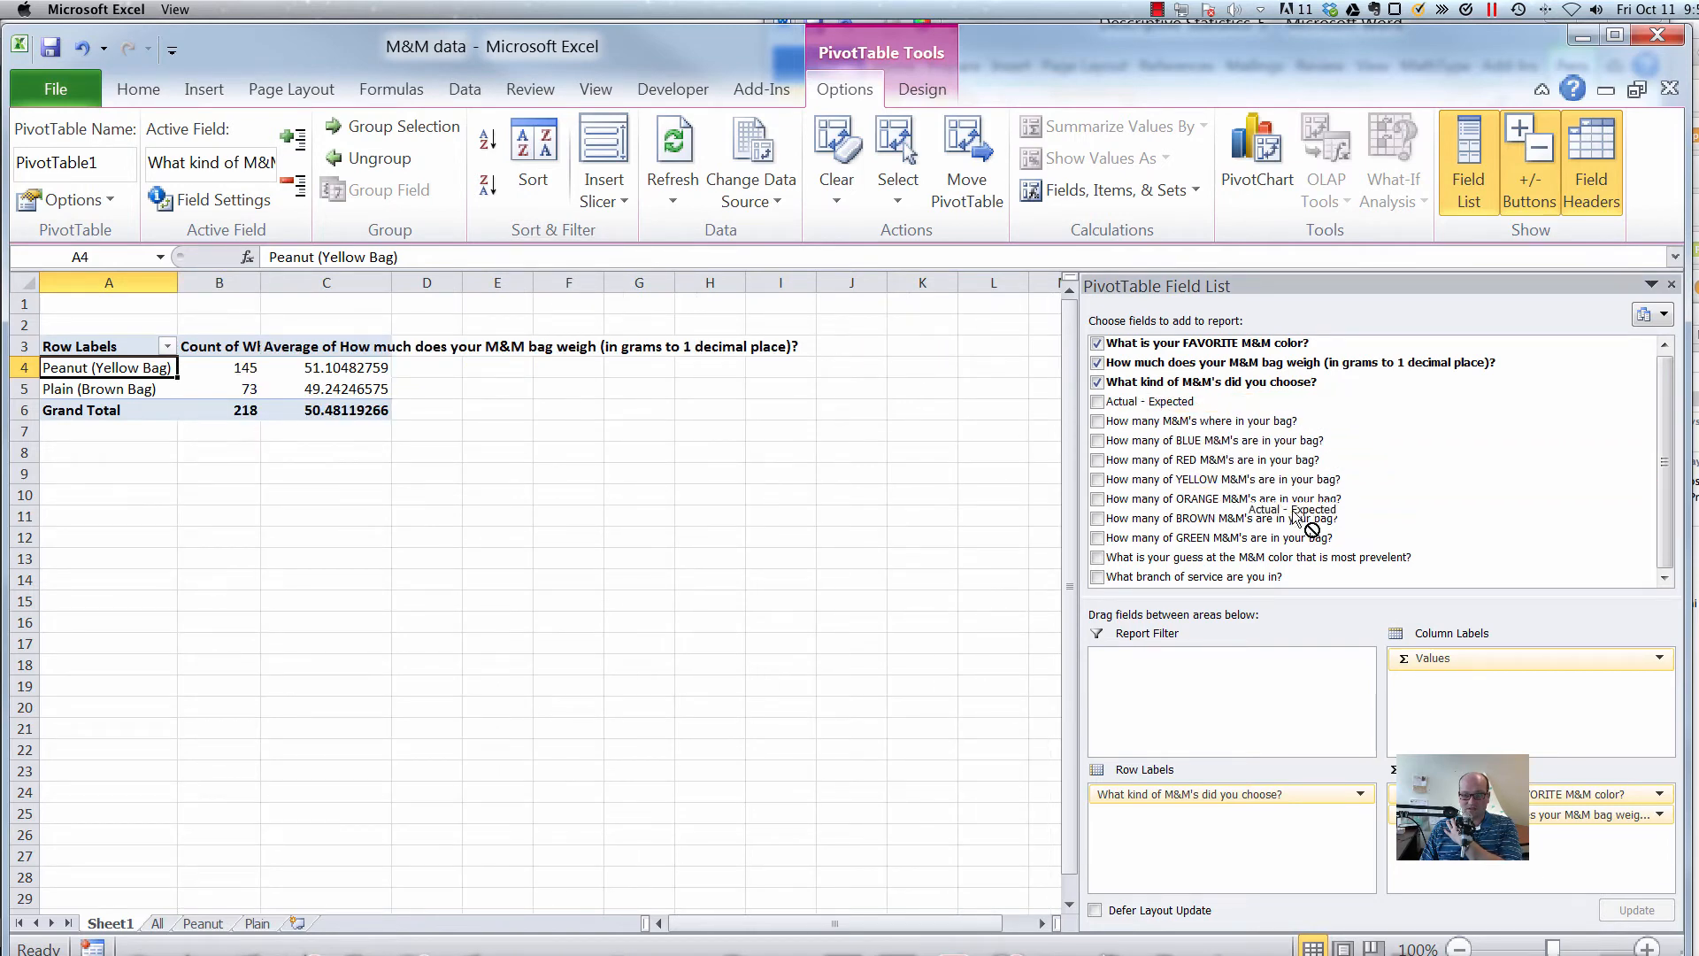
# Add the Actual - Expected field to the pivot values summarized by Average, and narrow column C to check the averages per bag type.
pyautogui.moveTo(1485, 859); pyautogui.dragTo(1496, 835)
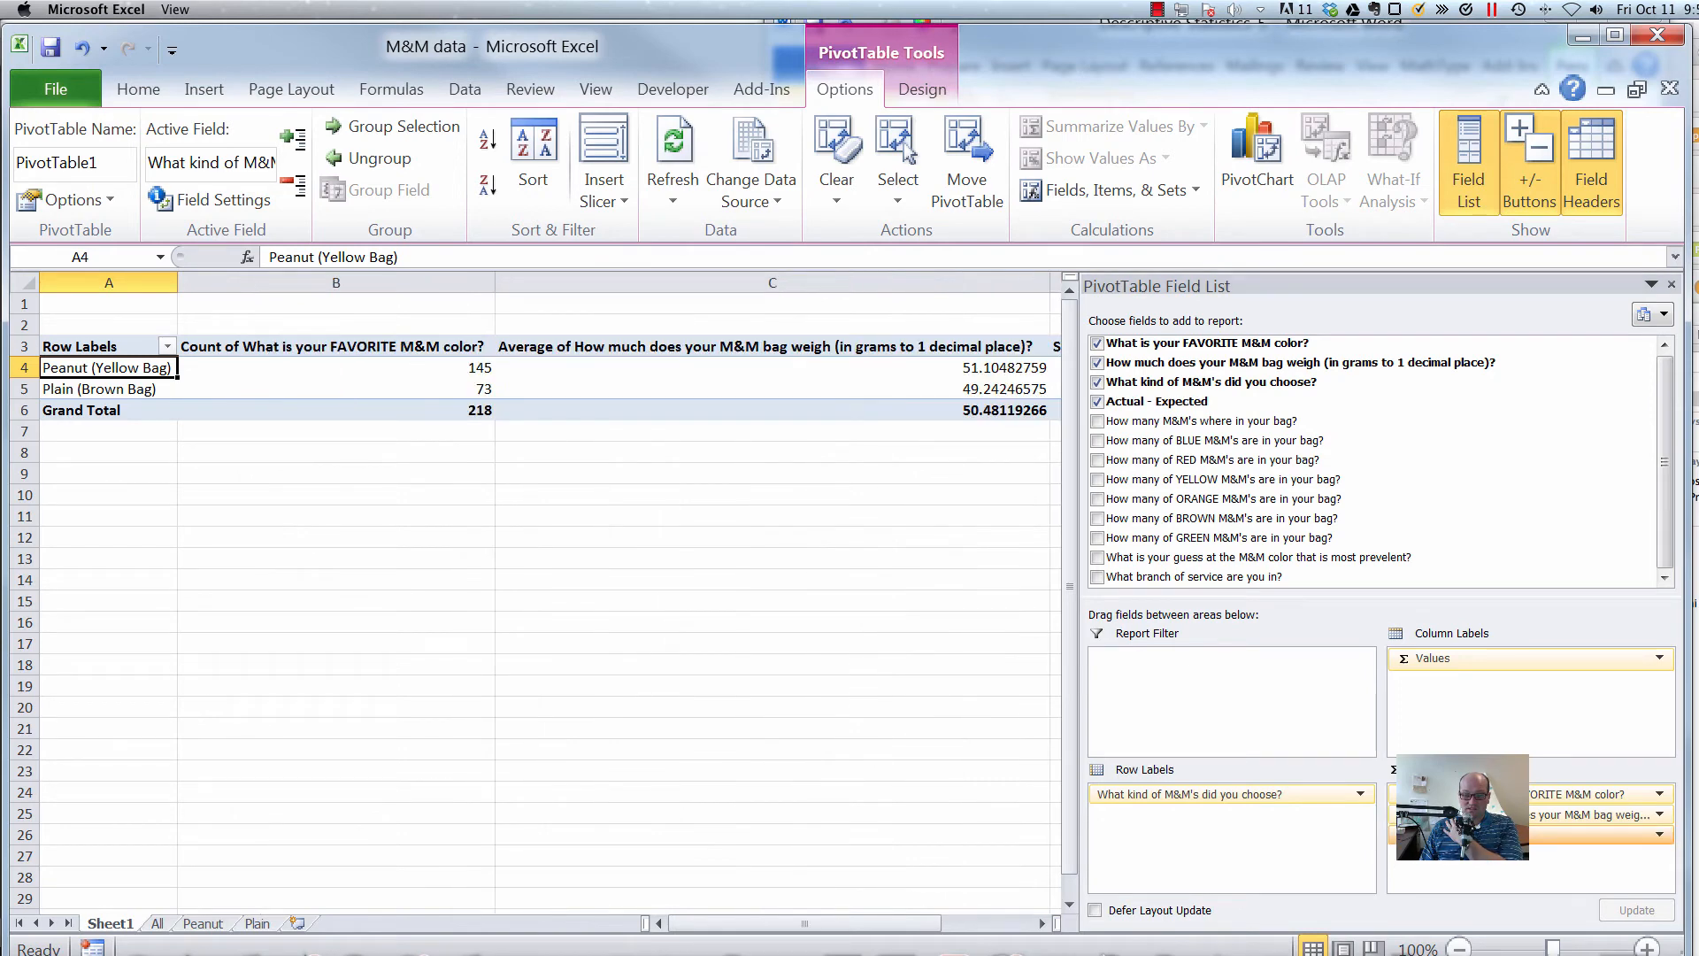
pyautogui.click(1661, 834)
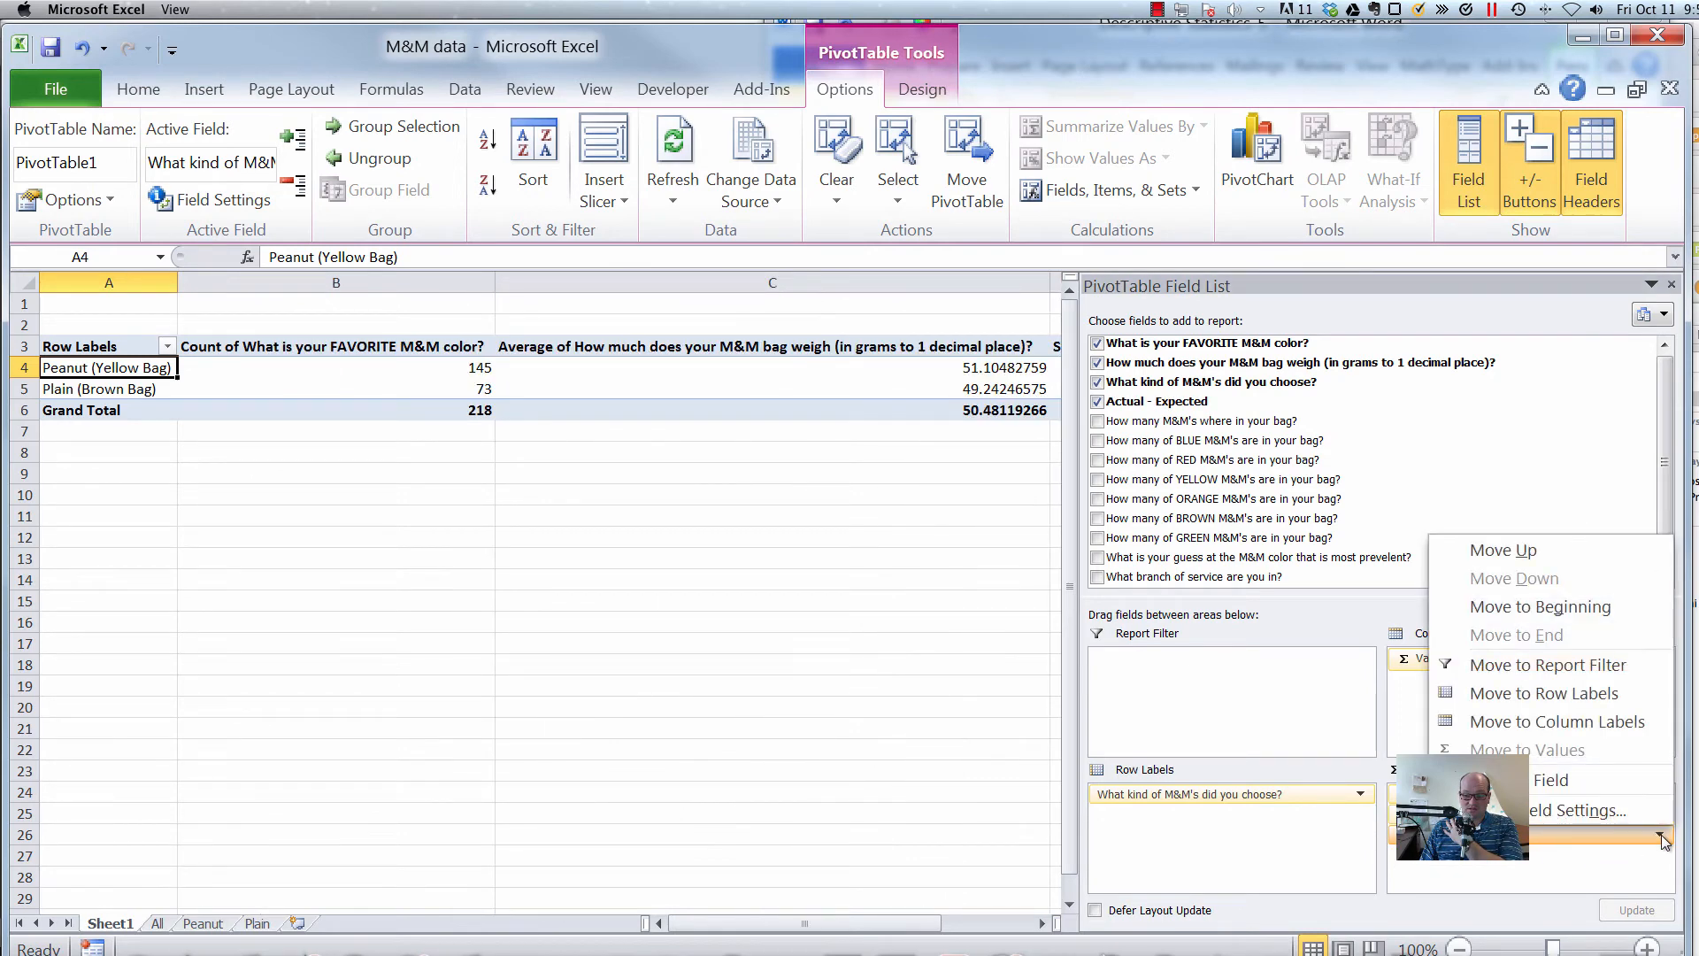
pyautogui.click(1600, 810)
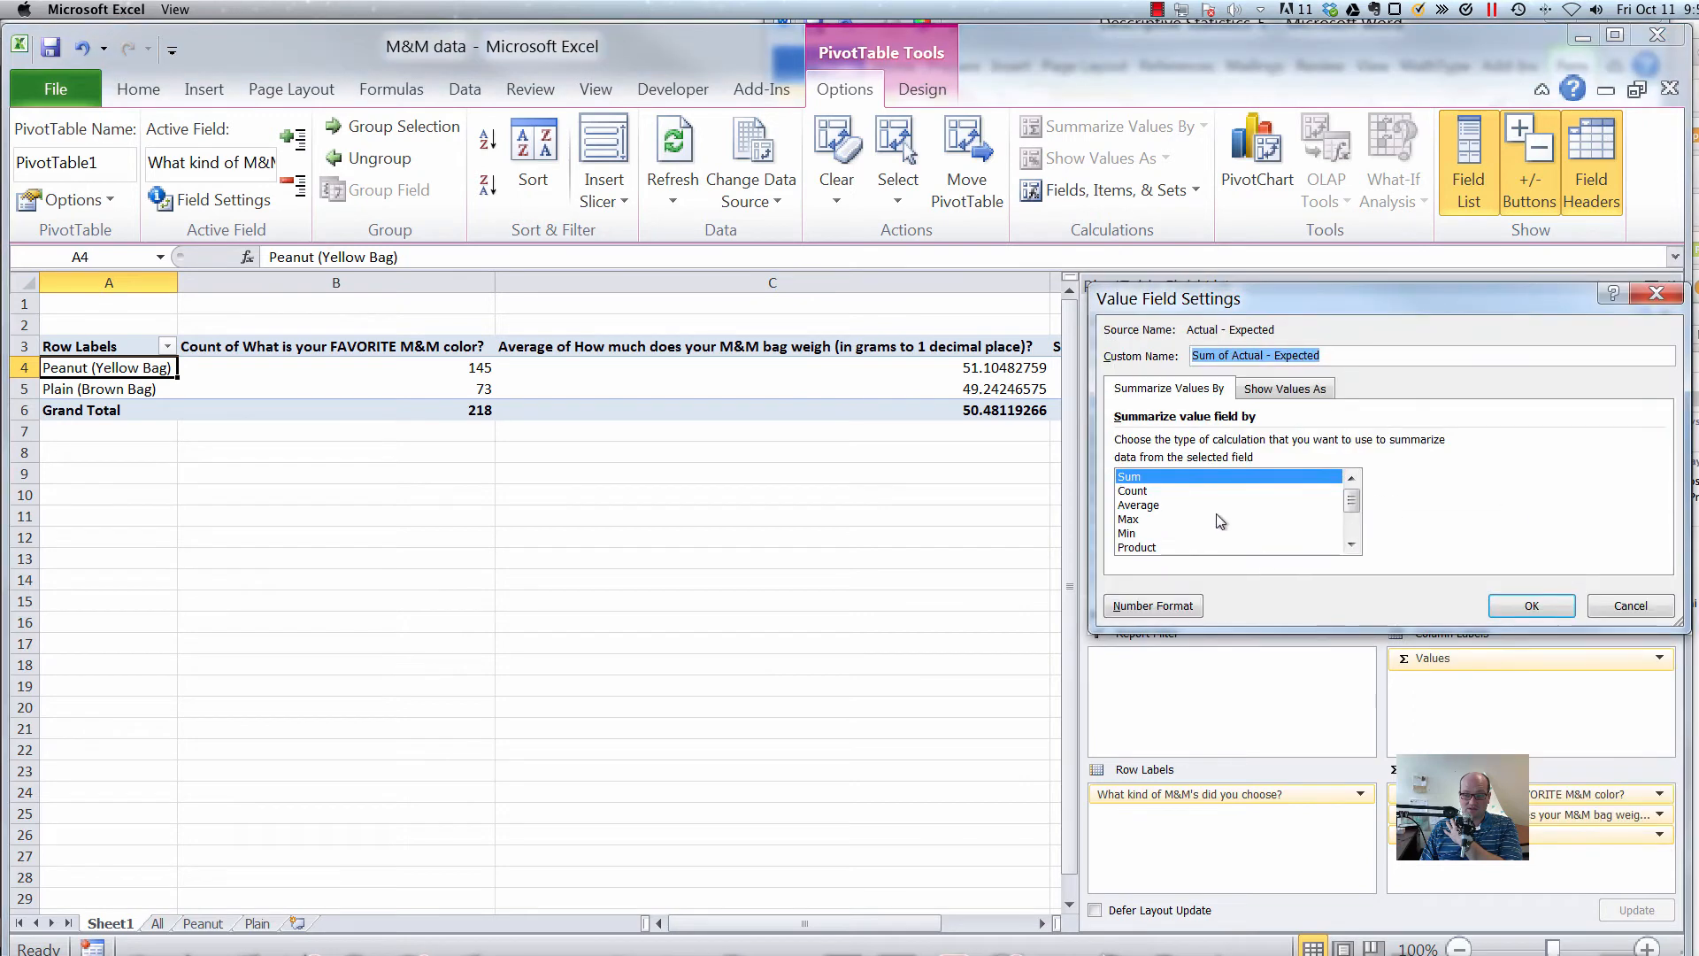
pyautogui.click(1195, 505)
pyautogui.click(1535, 606)
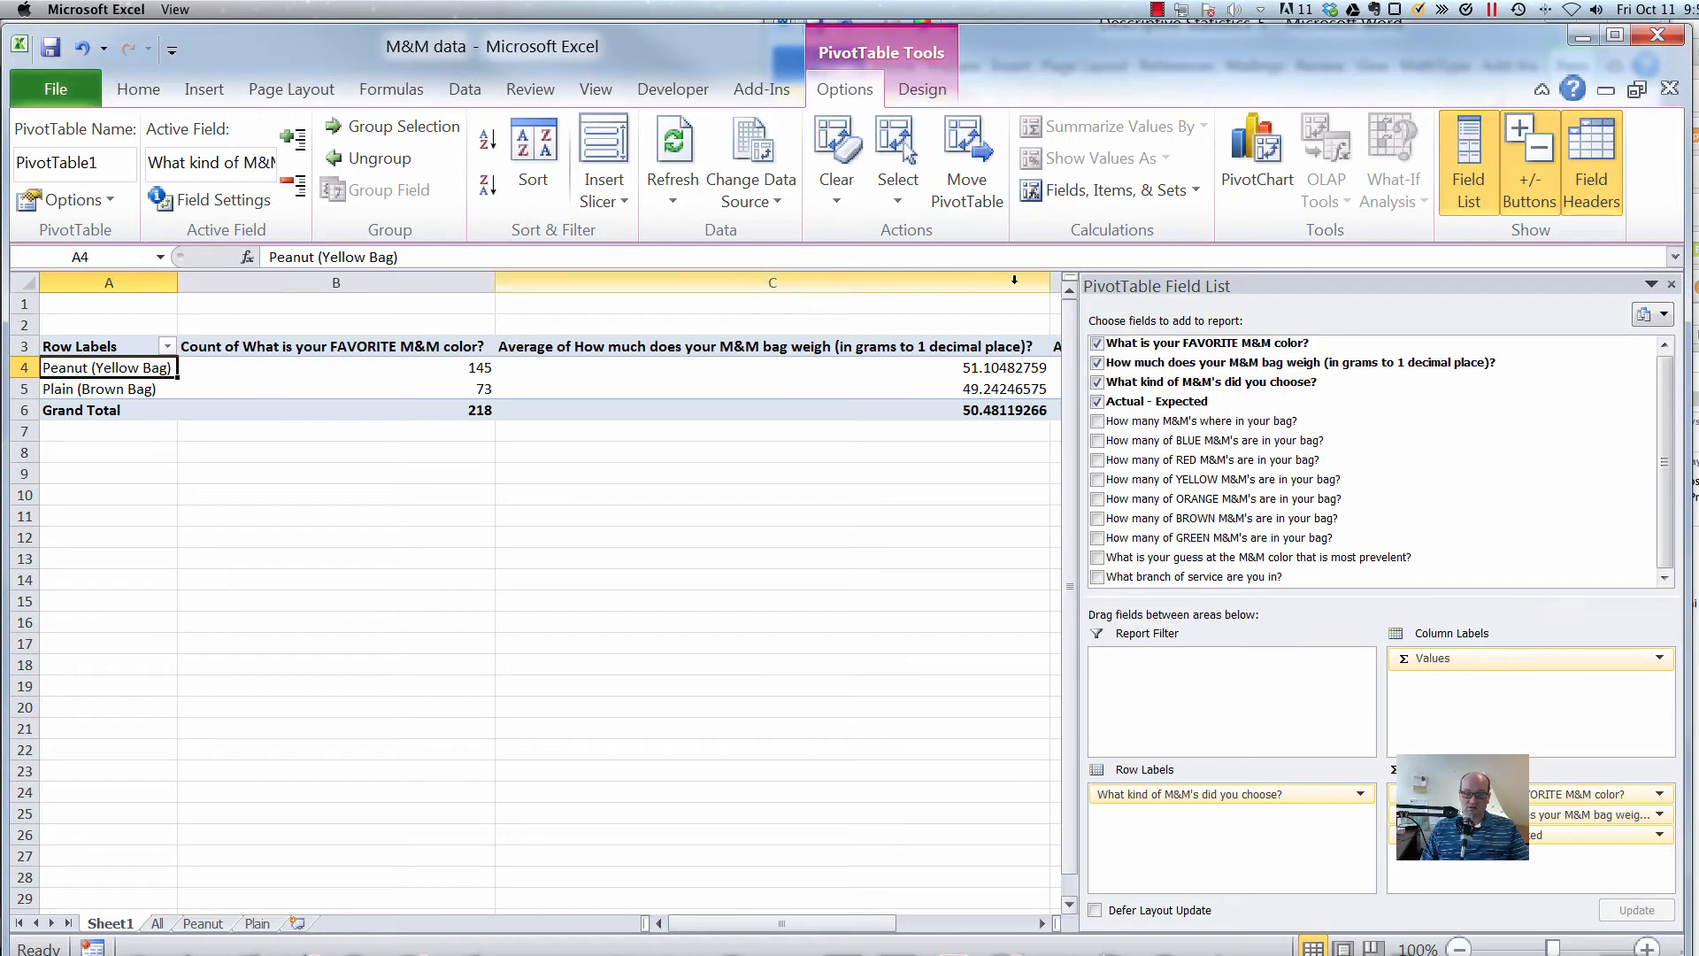
pyautogui.moveTo(1052, 283); pyautogui.dragTo(672, 292)
pyautogui.click(810, 367)
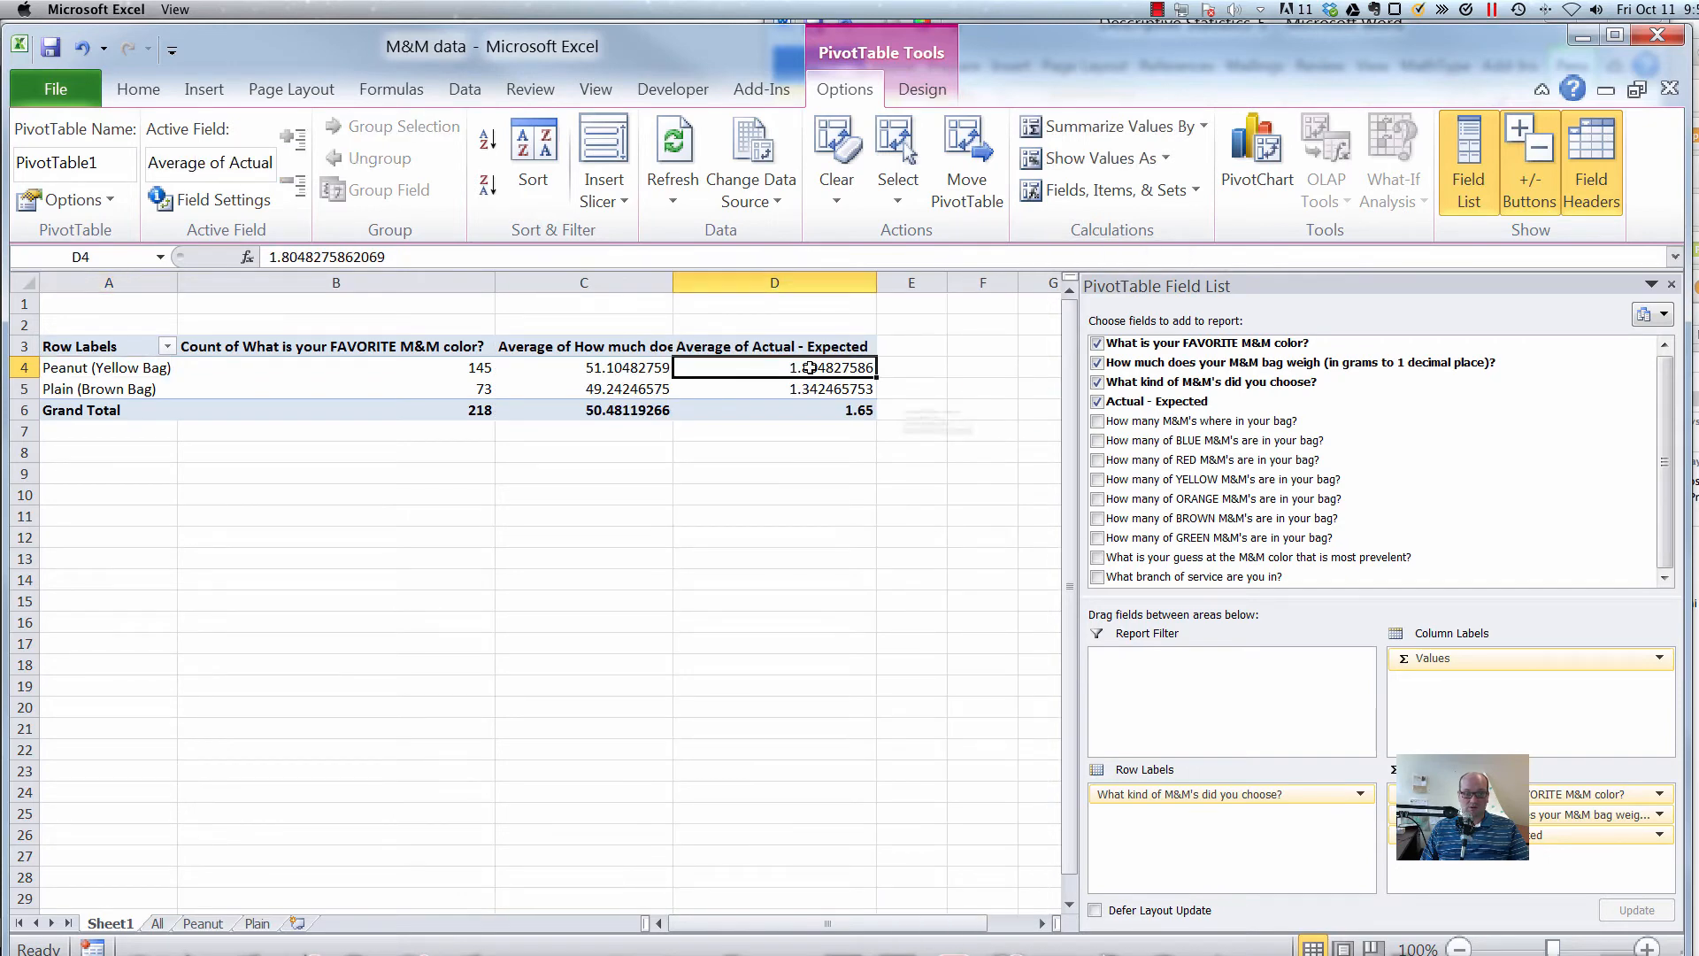
pyautogui.click(812, 388)
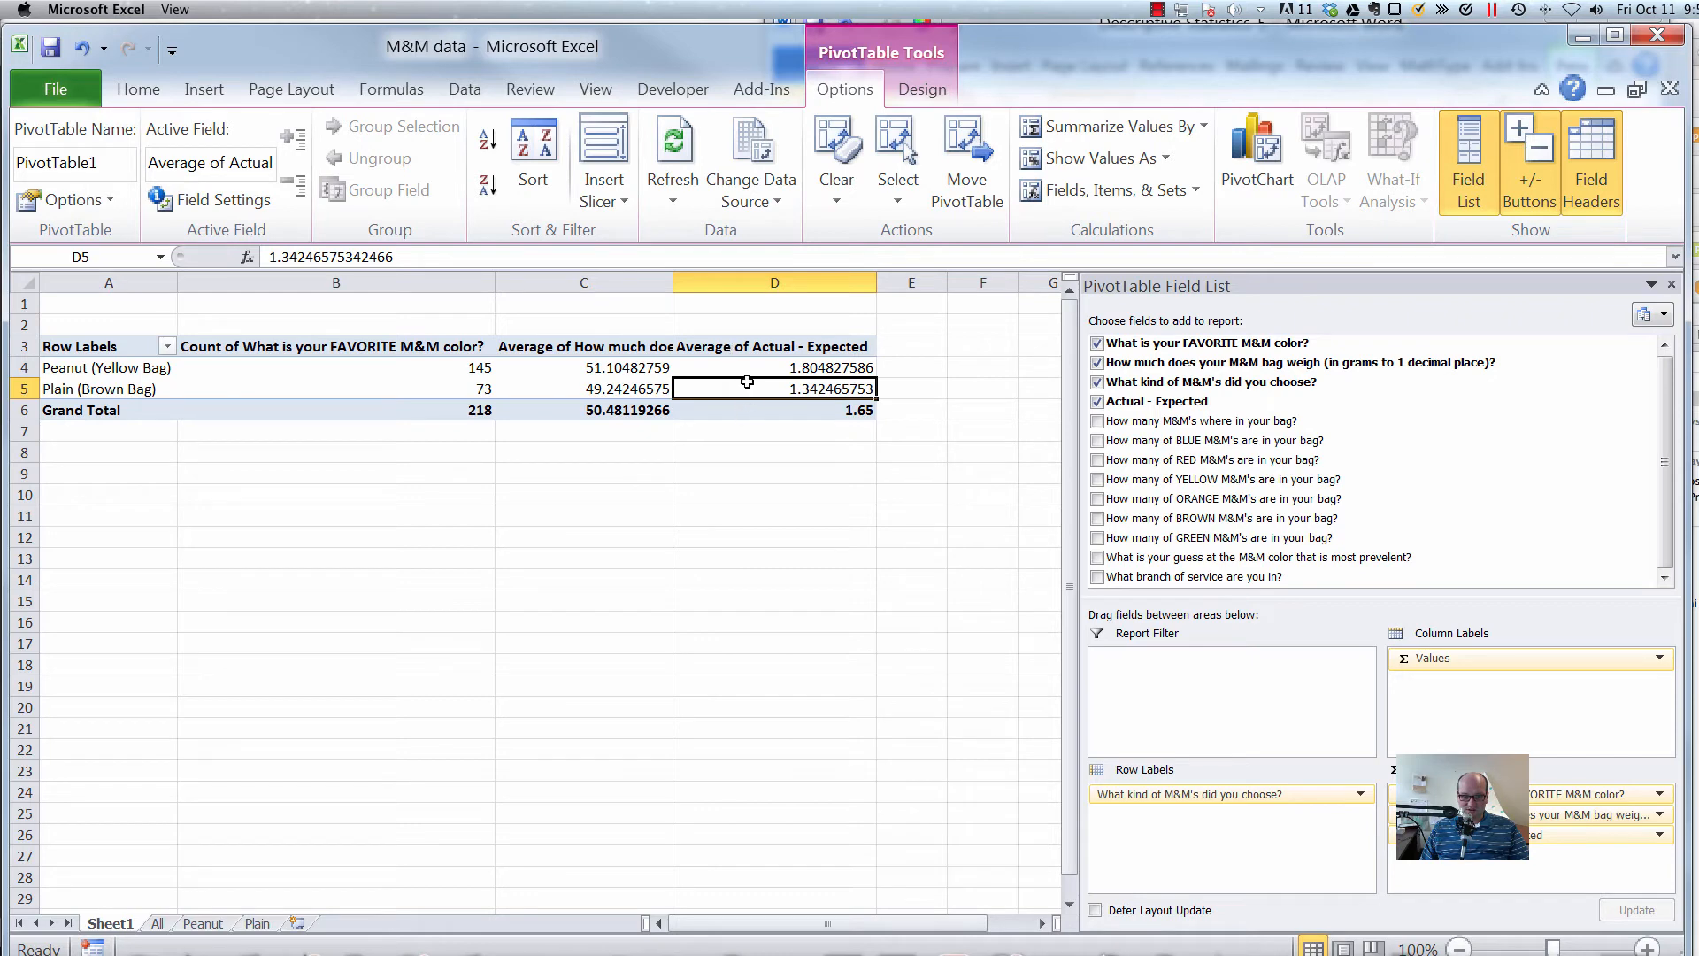
pyautogui.moveTo(747, 381)
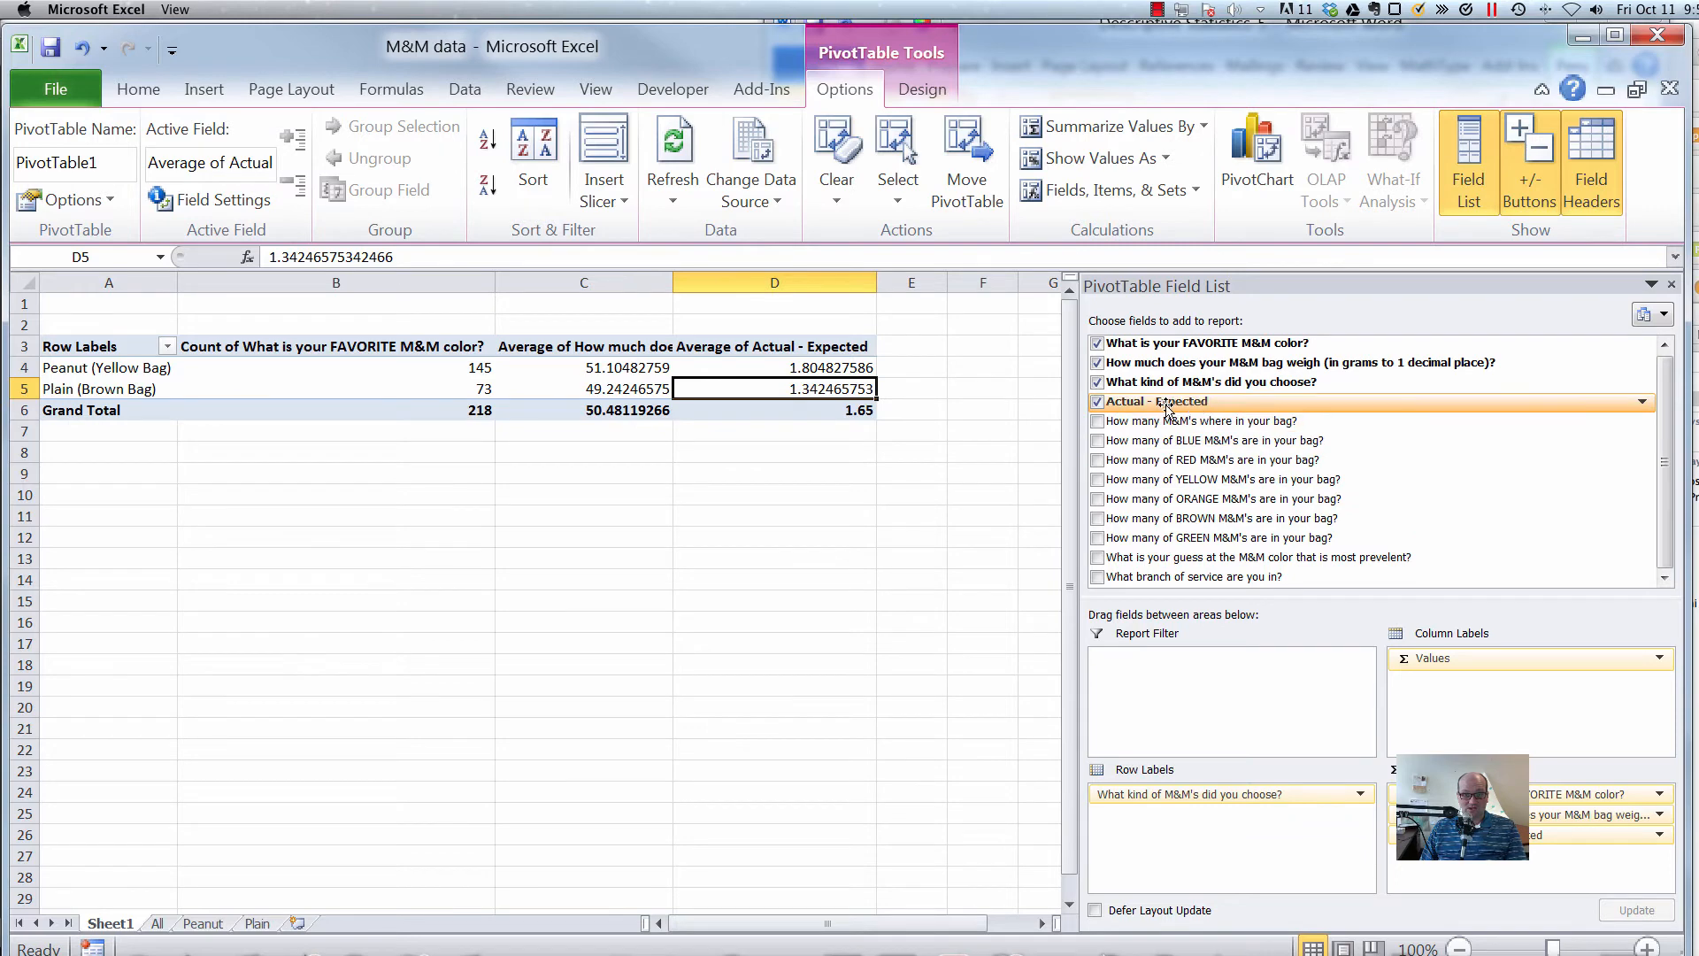
# Add the Actual - Expected field to the pivot values a second time, summarized by StdDev.
pyautogui.moveTo(1161, 407); pyautogui.dragTo(1480, 864)
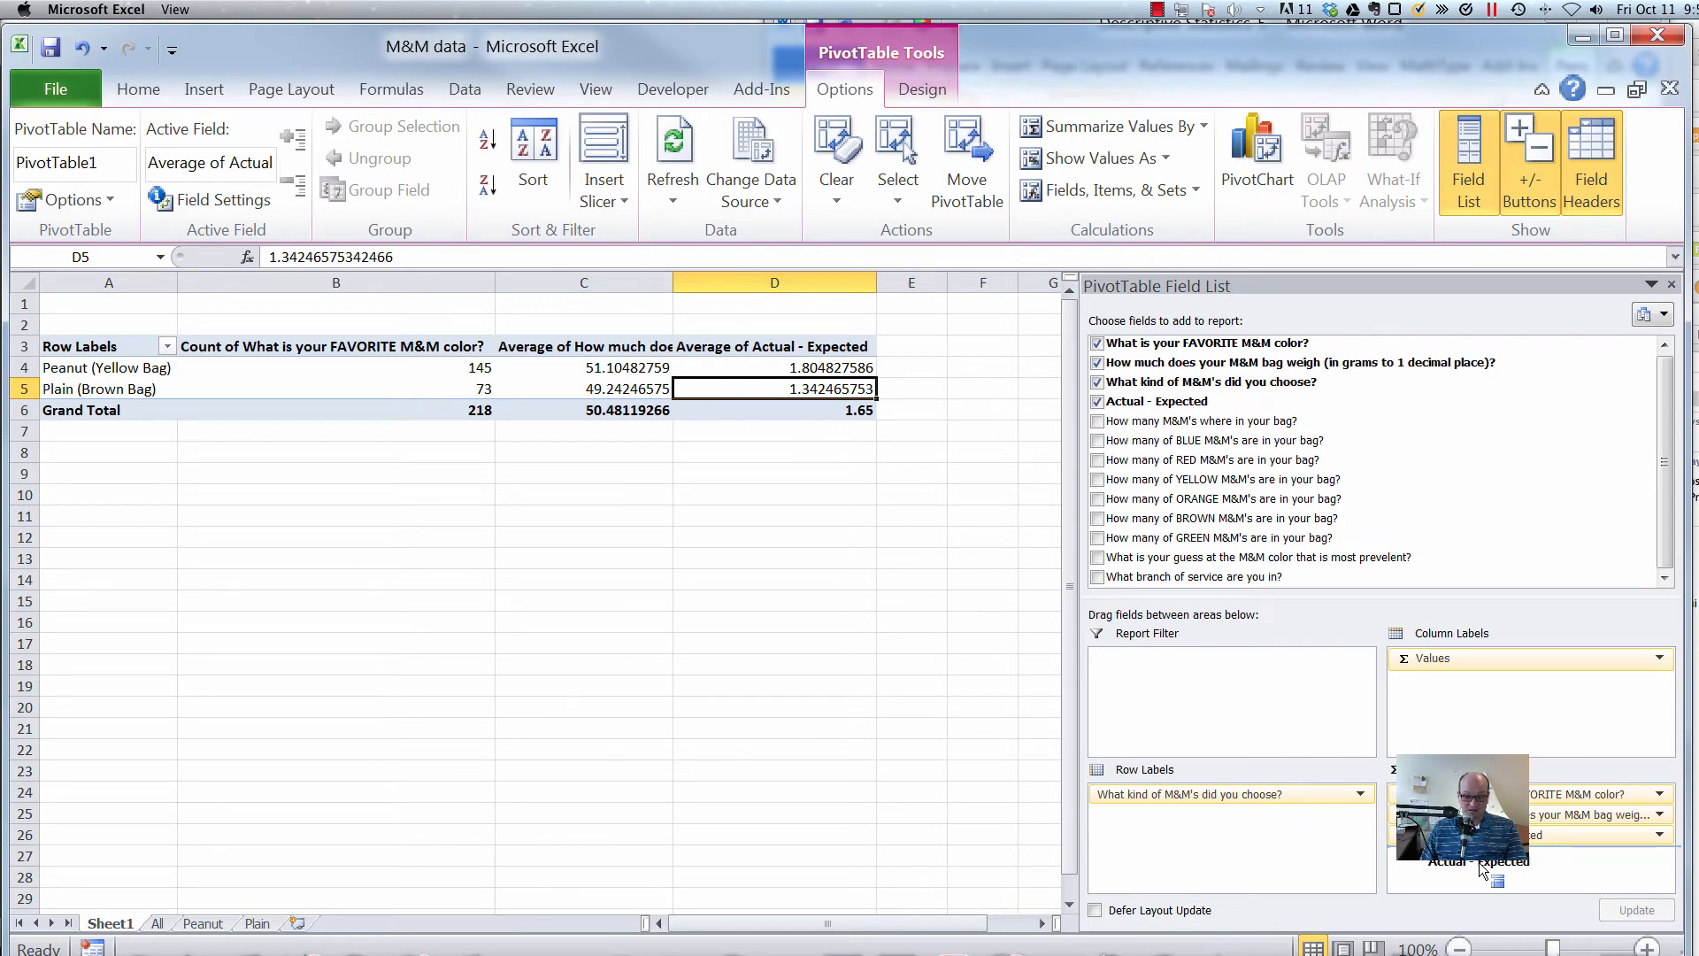
pyautogui.moveTo(1480, 864); pyautogui.dragTo(1476, 866)
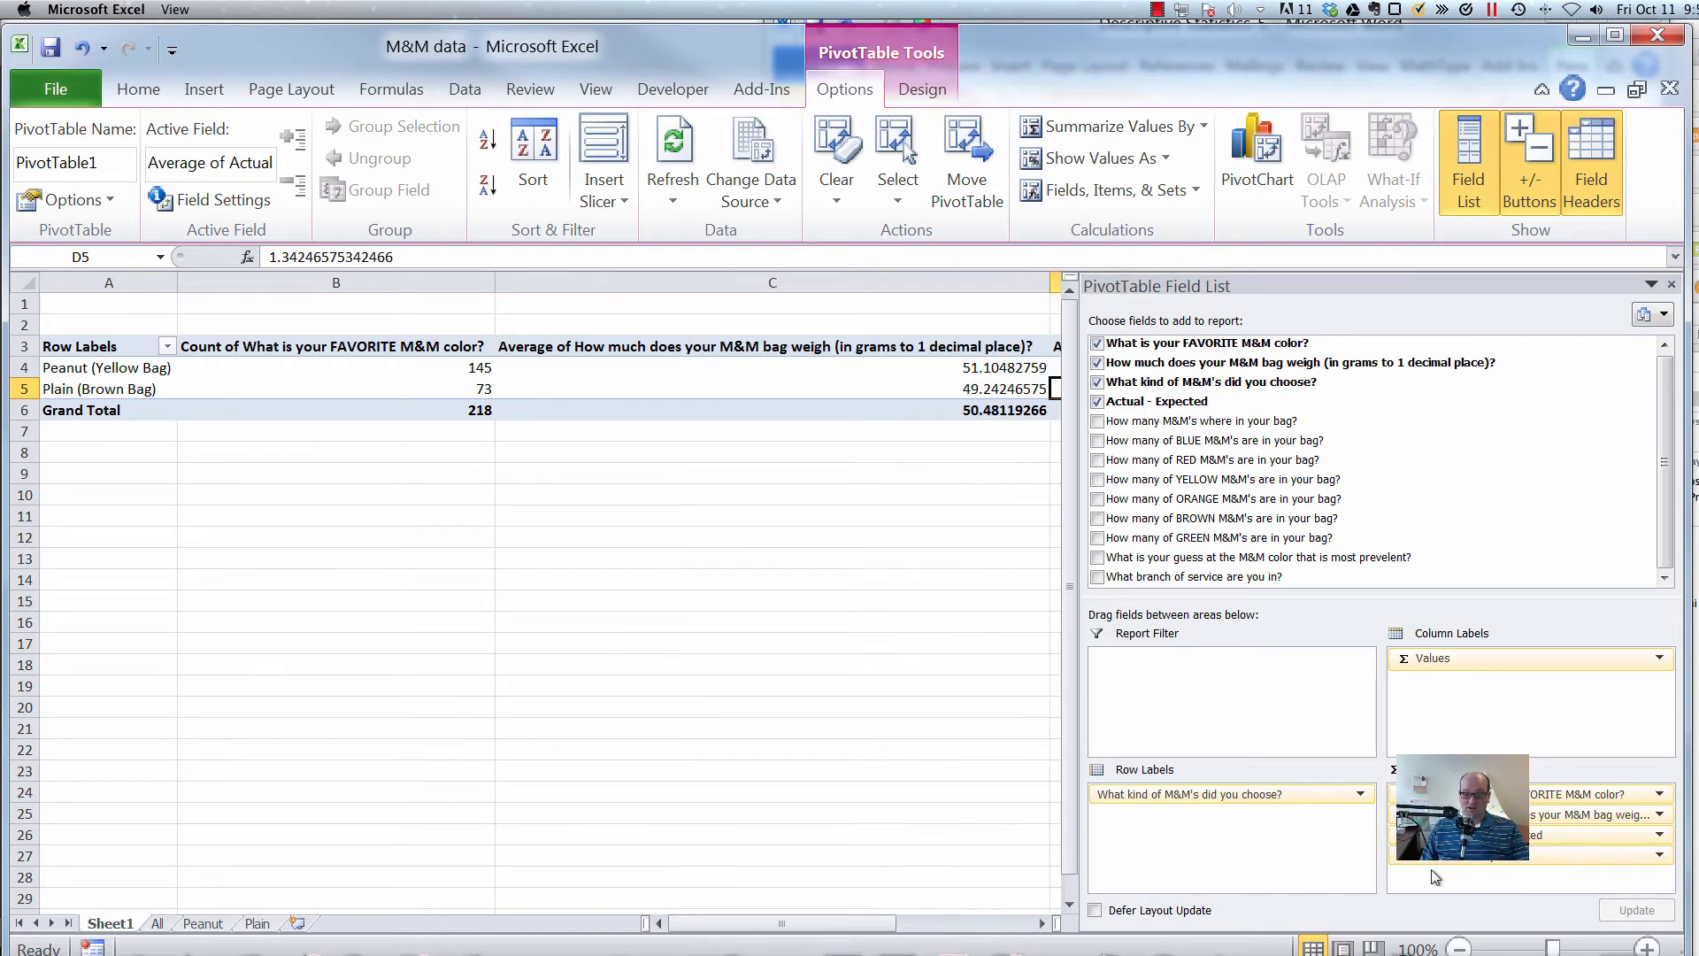
pyautogui.click(1660, 856)
pyautogui.click(1611, 837)
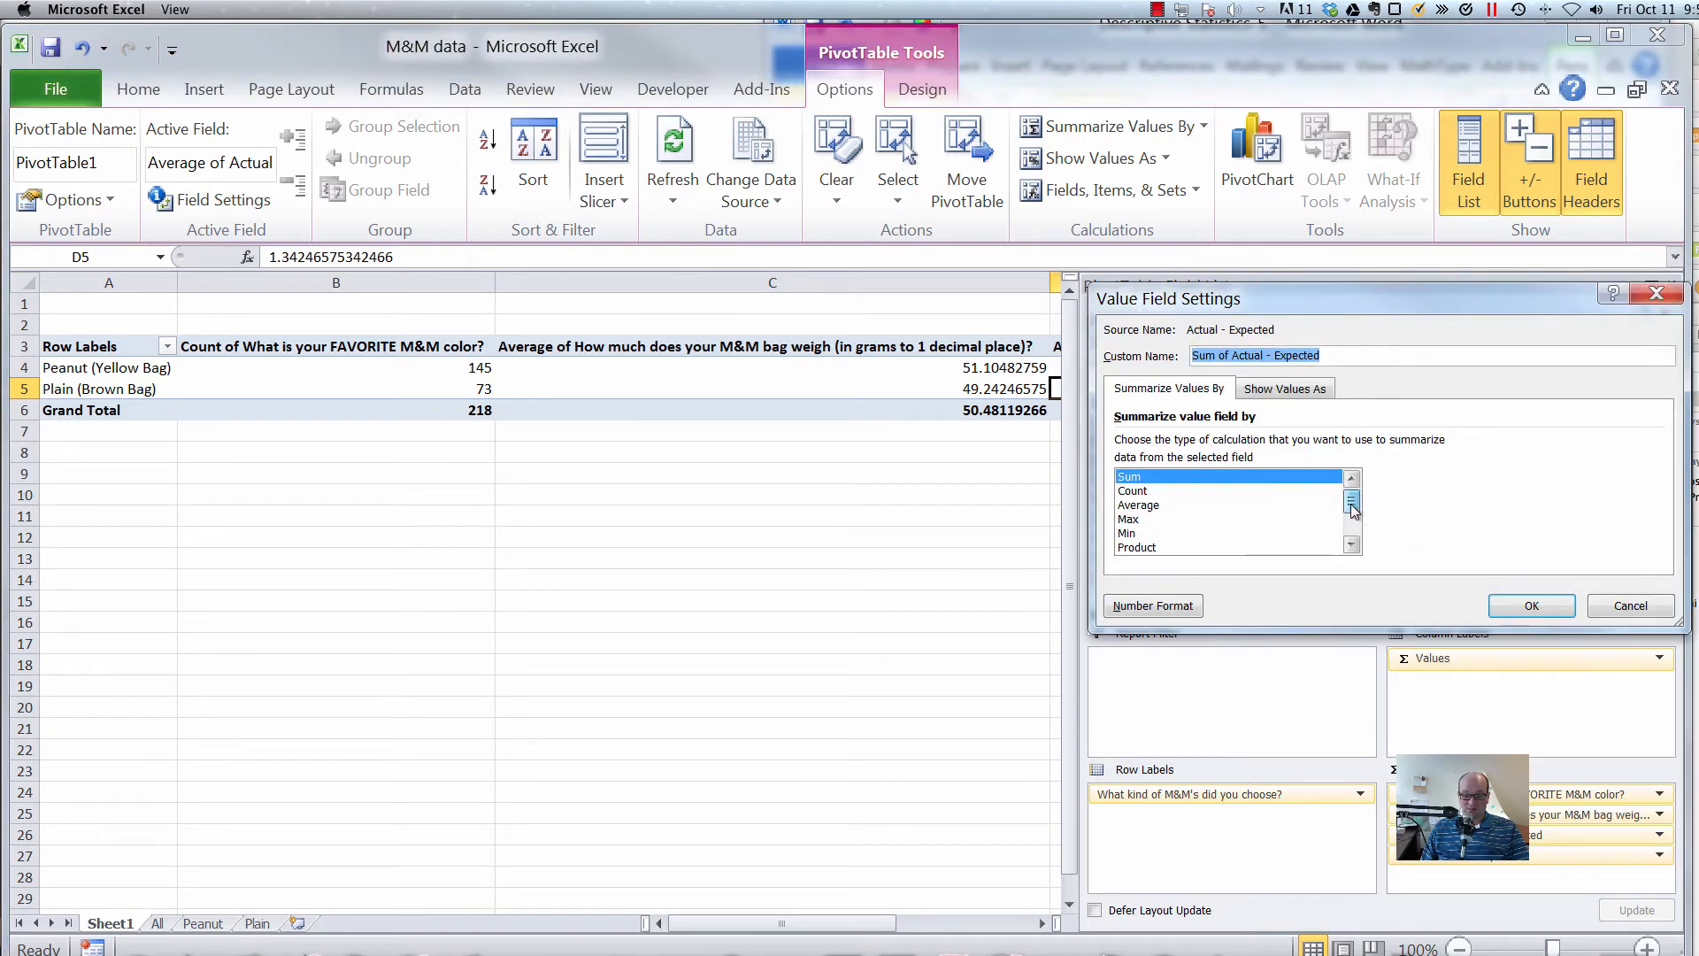
pyautogui.scroll(-5, 1172, 519)
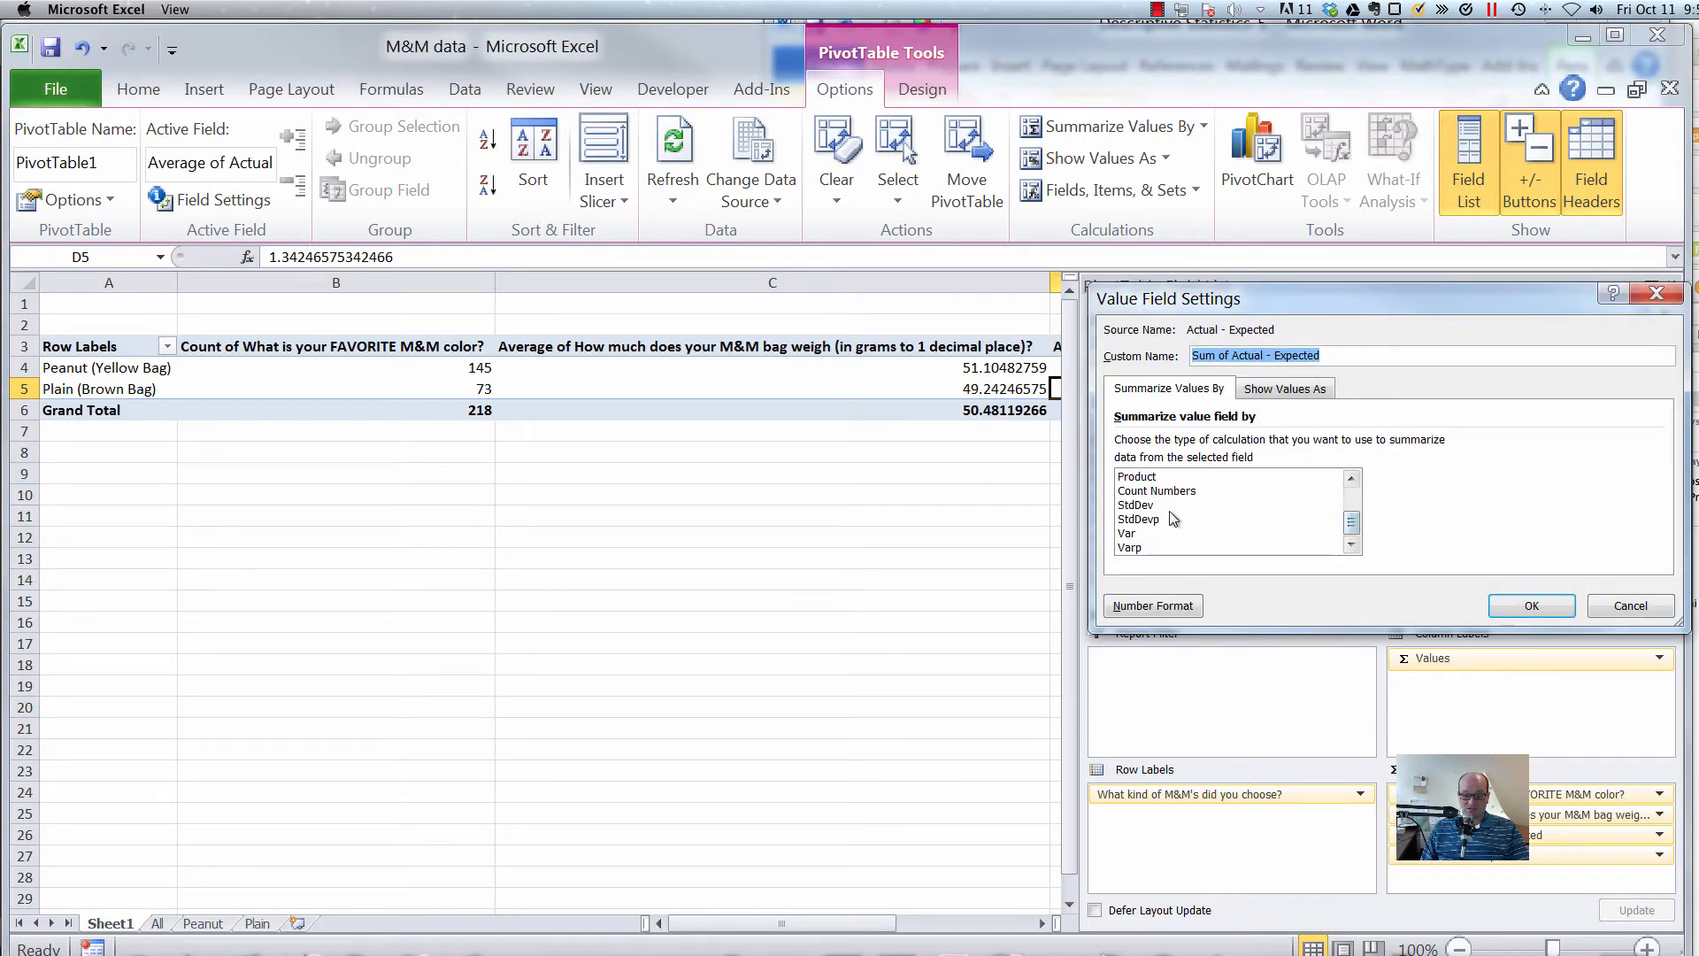
pyautogui.click(1156, 507)
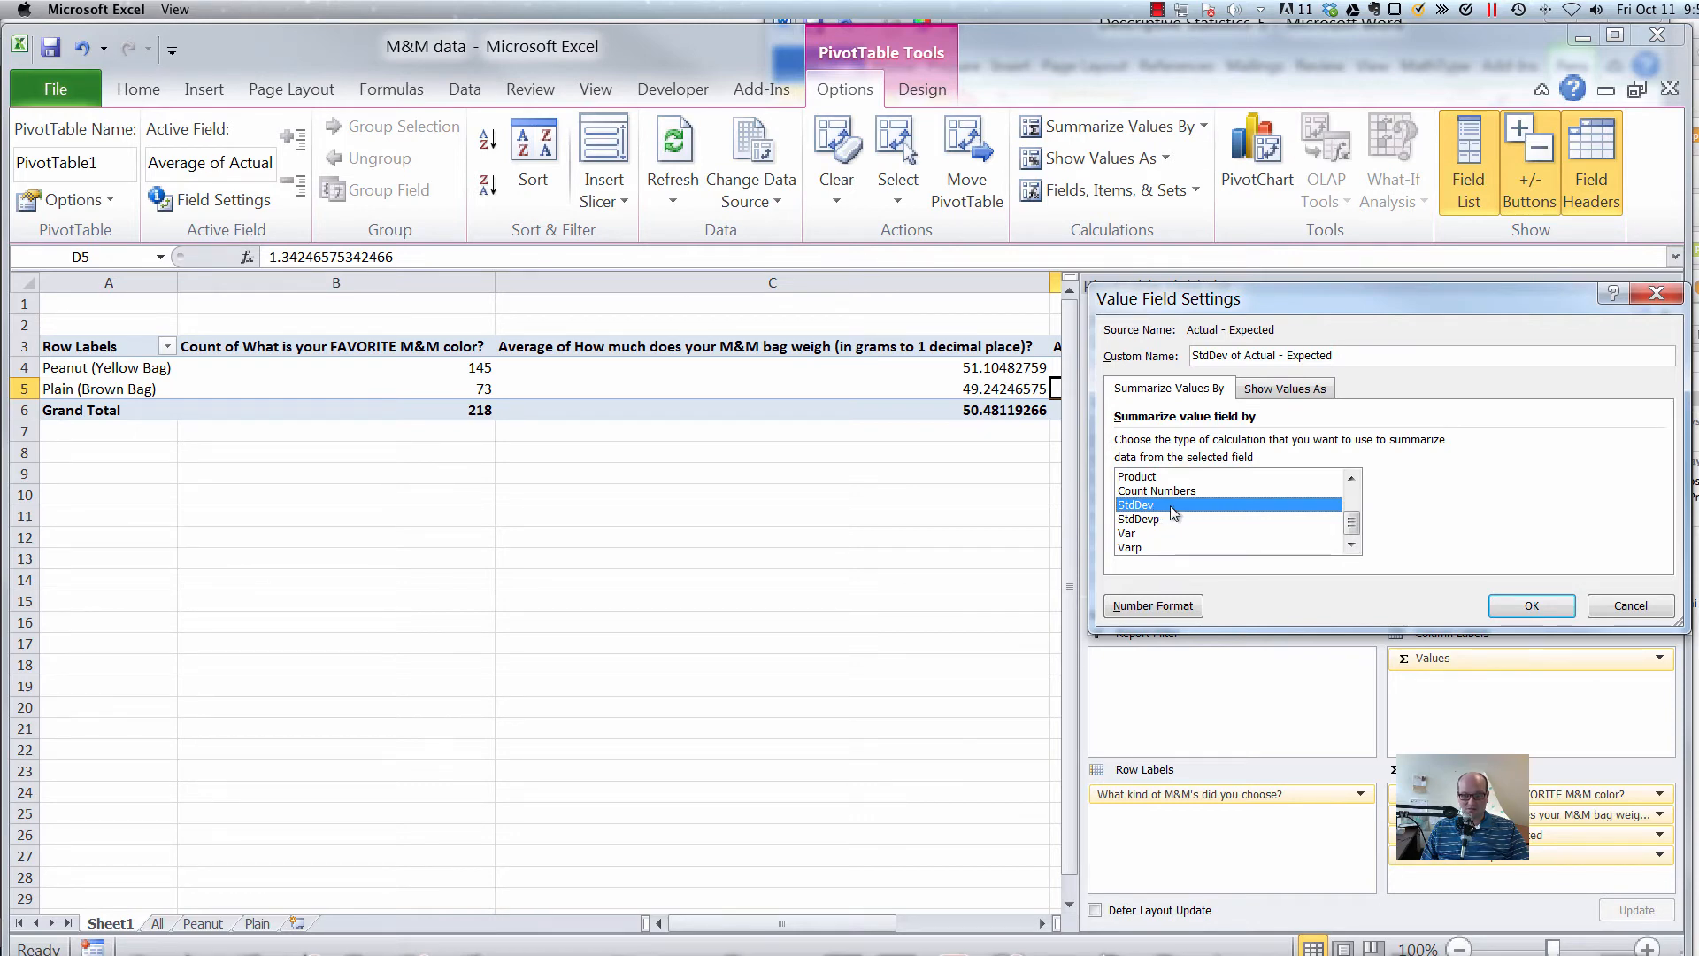
pyautogui.click(1532, 607)
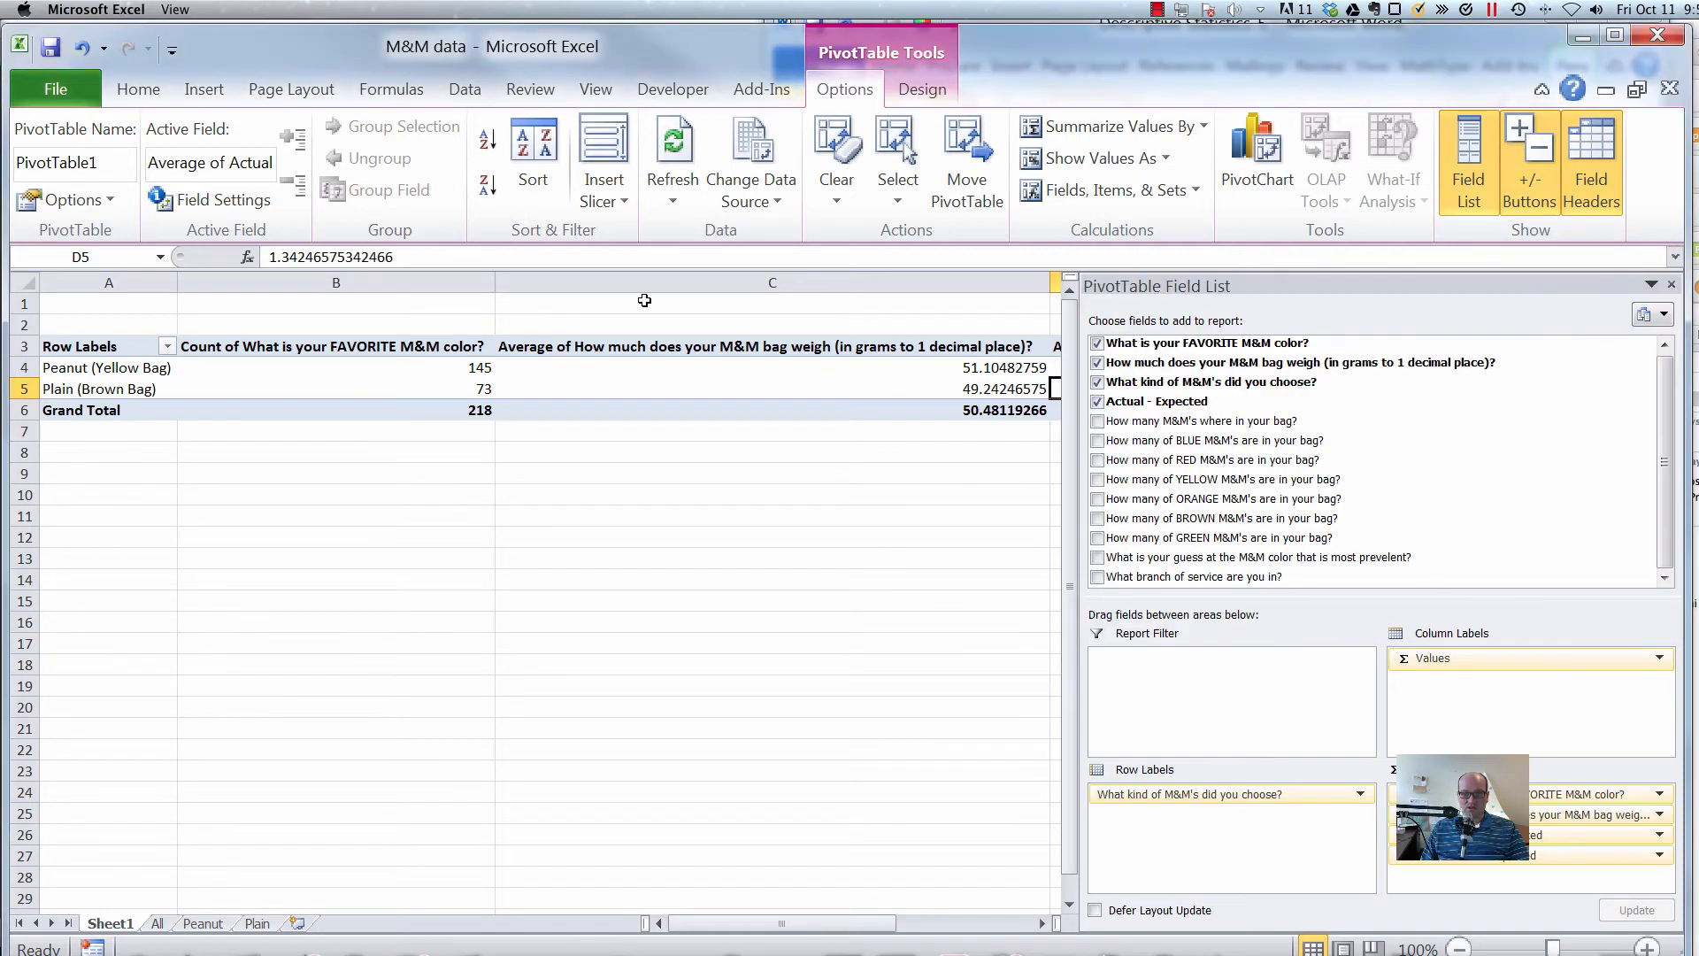
# Narrow columns B and C, and compare the standard deviation of Actual - Expected for the Peanut and Plain bags.
pyautogui.moveTo(495, 282); pyautogui.dragTo(300, 281)
pyautogui.moveTo(854, 282); pyautogui.dragTo(383, 281)
pyautogui.click(690, 367)
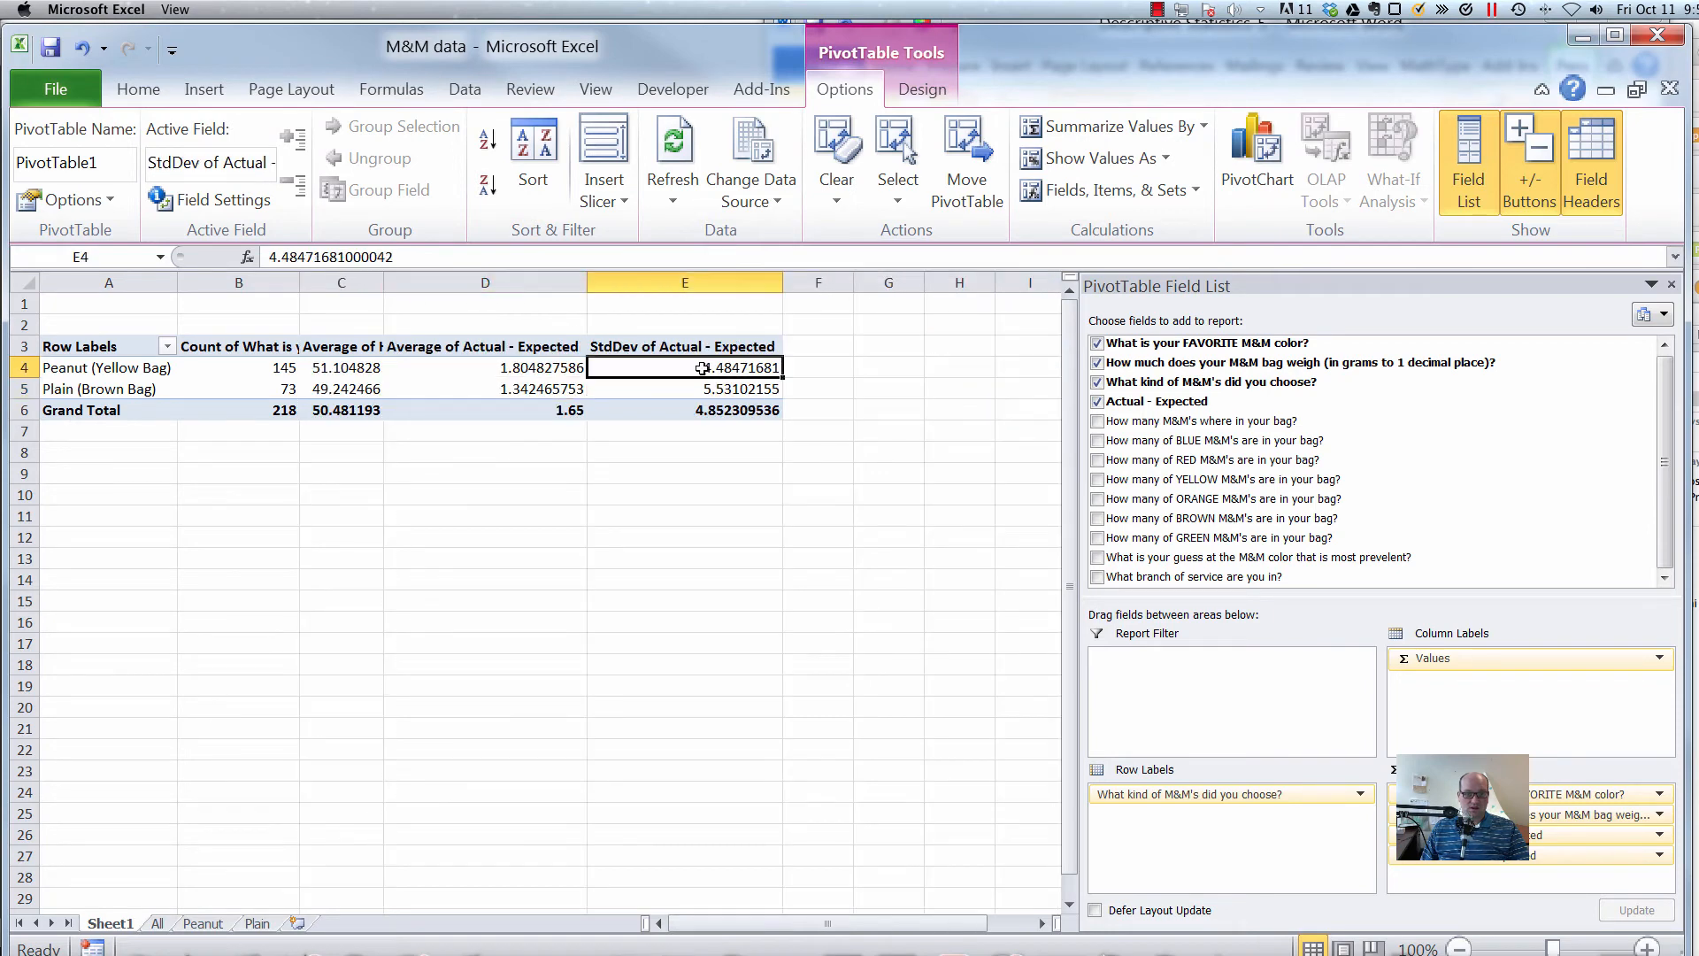
pyautogui.press('Down')
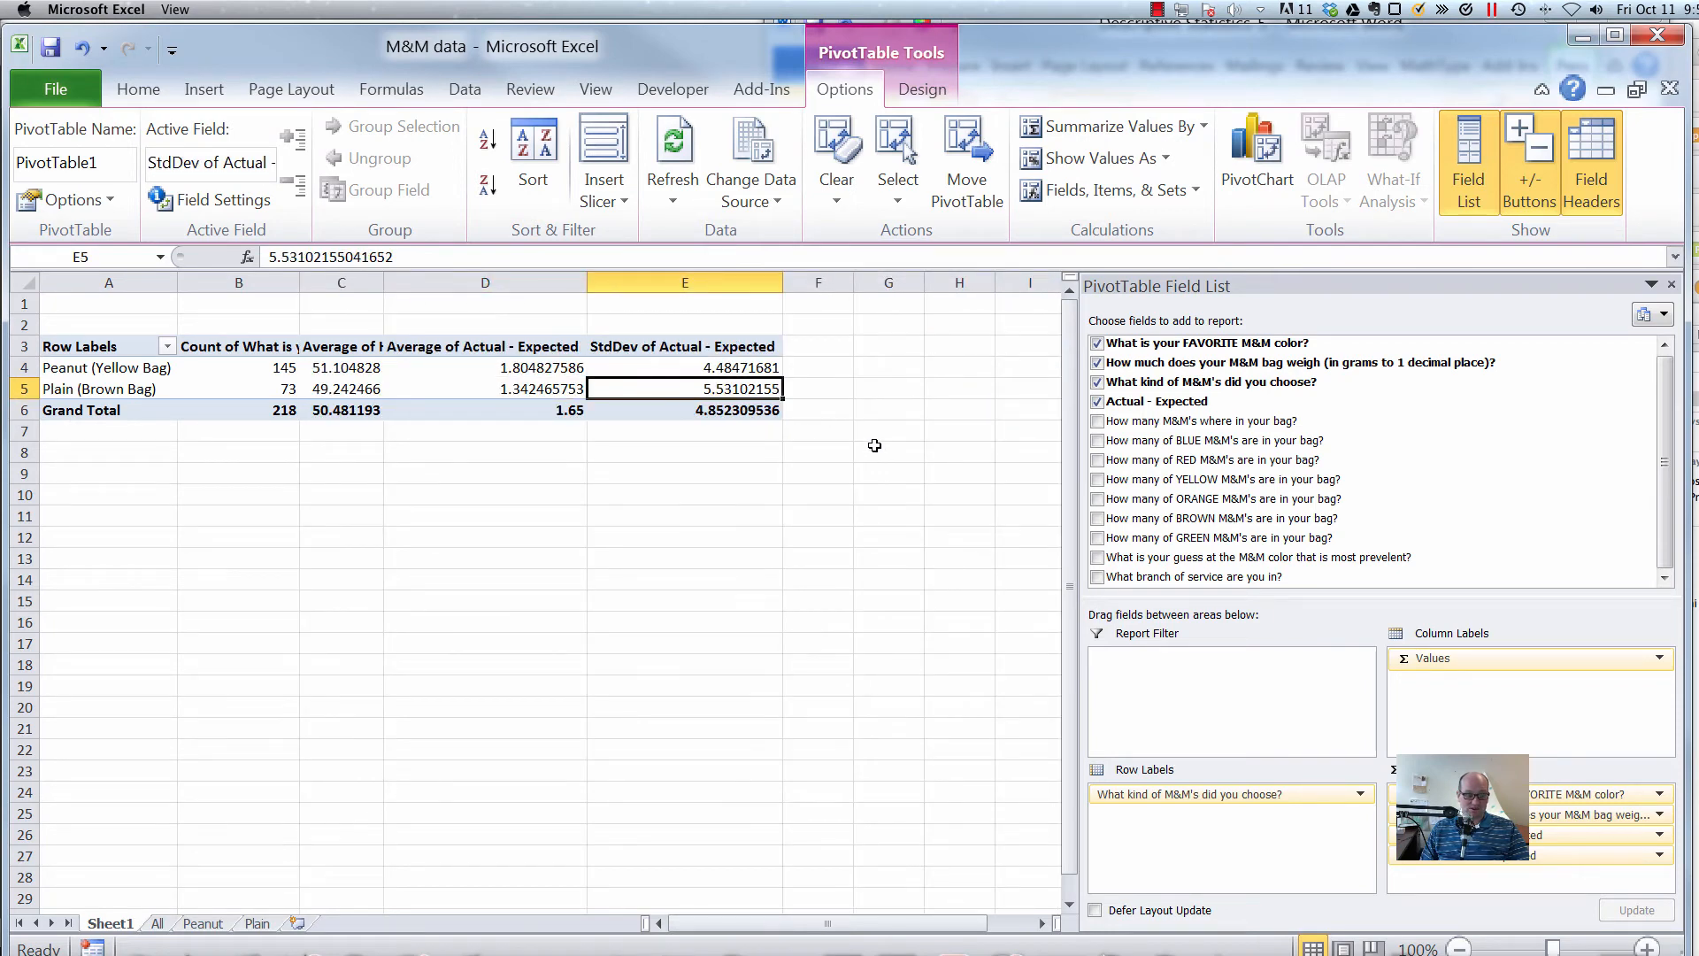
pyautogui.press('Up')
pyautogui.press('Down')
pyautogui.press('Up')
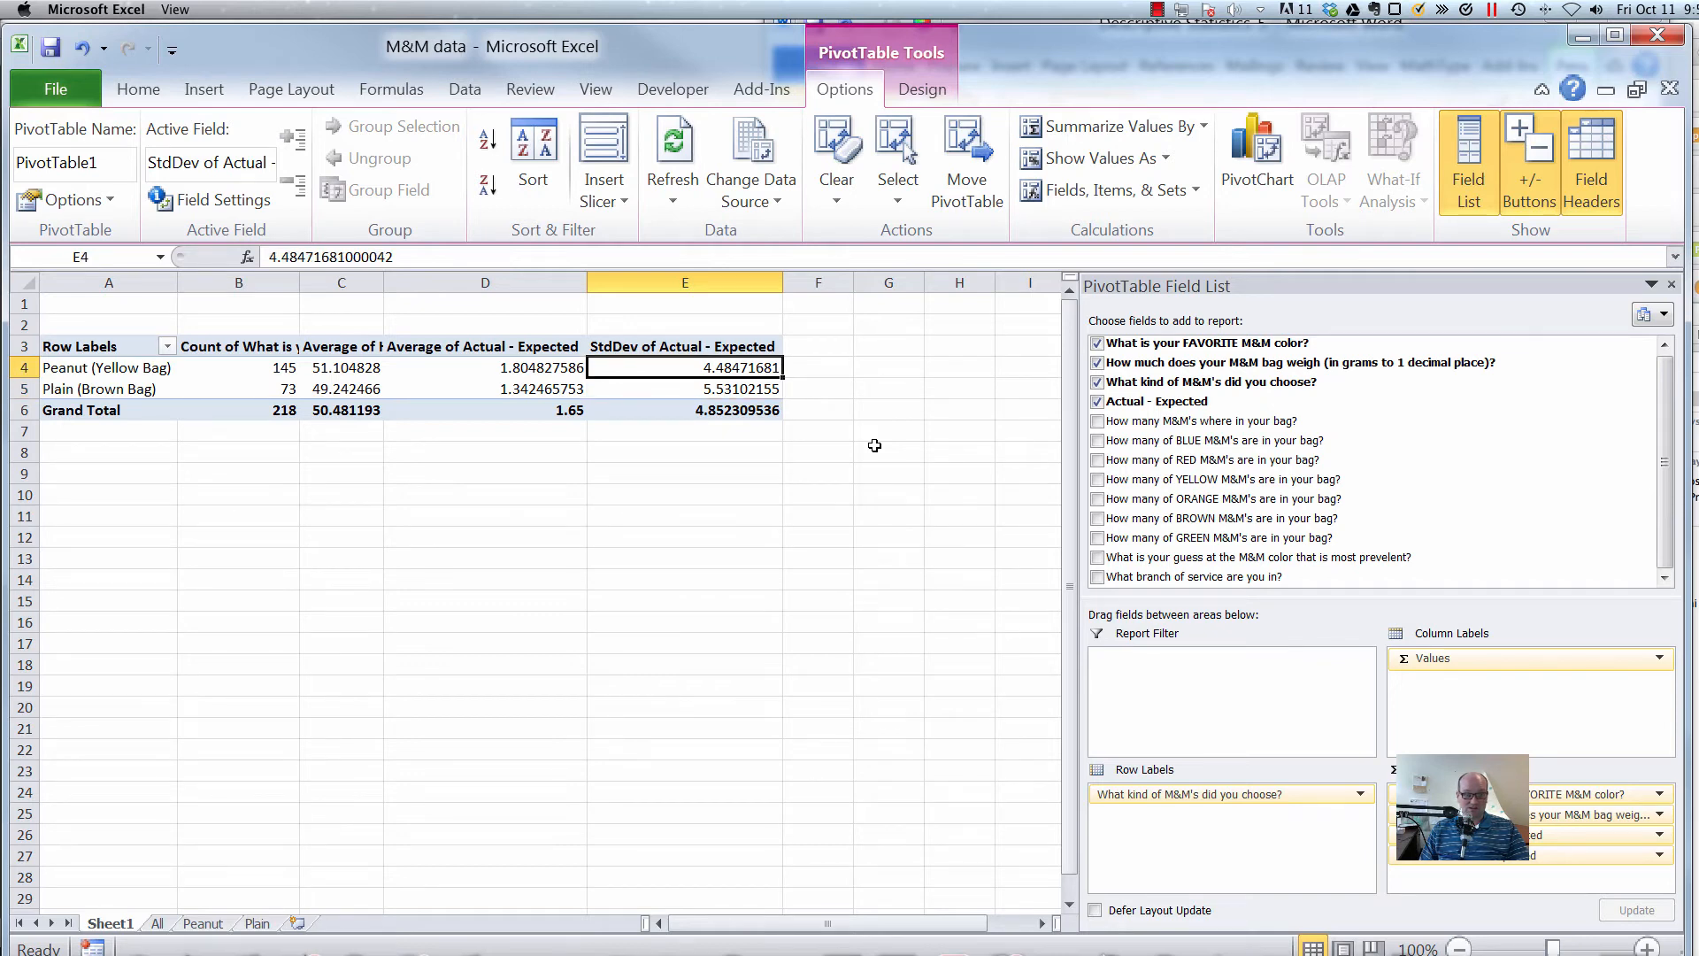
pyautogui.press('Down')
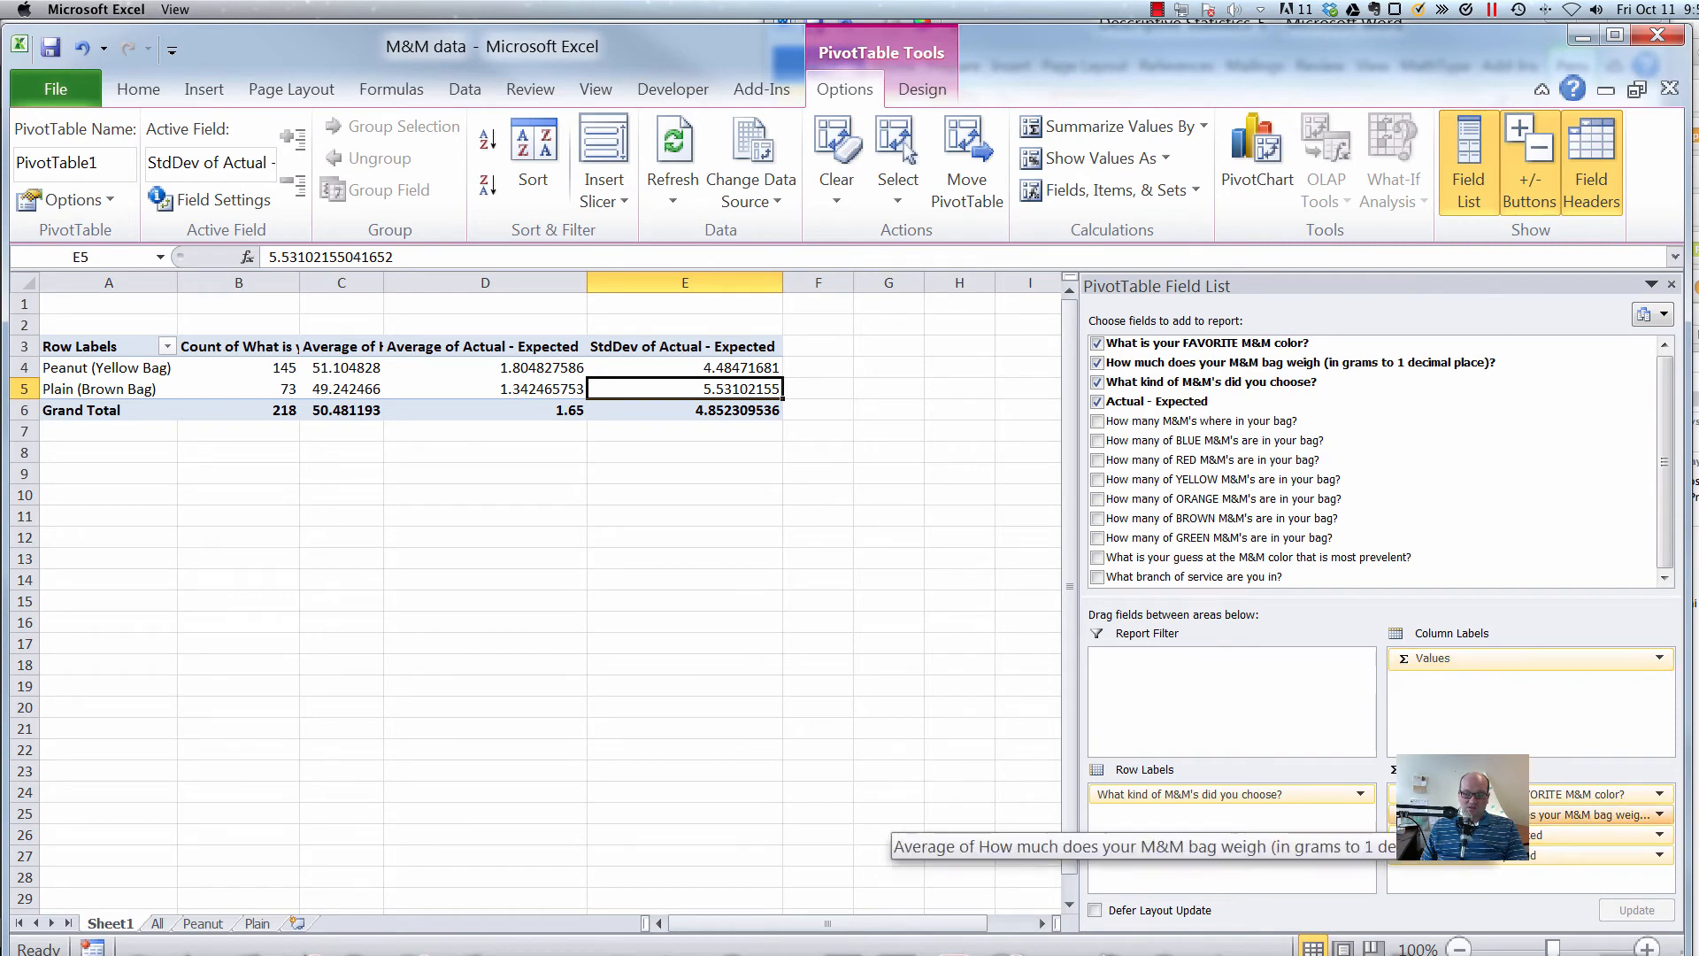
# Remove the favorite color count and both Actual - Expected fields from the pivot values, leaving only the average bag weight.
pyautogui.moveTo(1585, 794); pyautogui.dragTo(1354, 524)
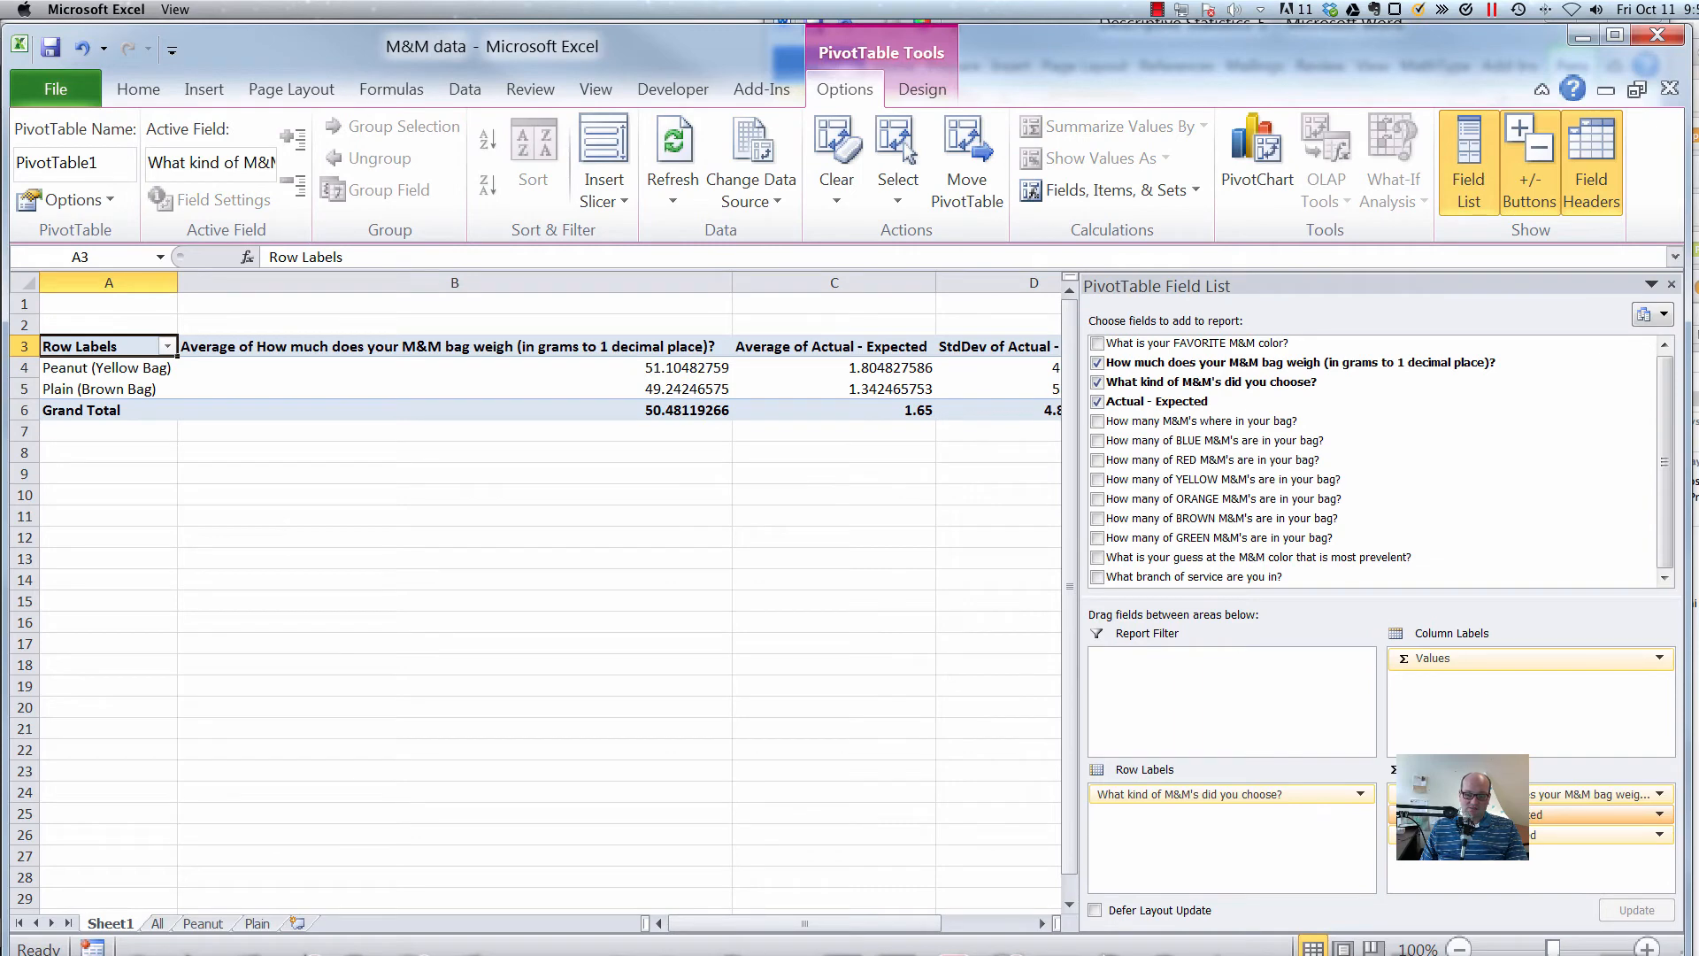
pyautogui.moveTo(1575, 814); pyautogui.dragTo(1335, 429)
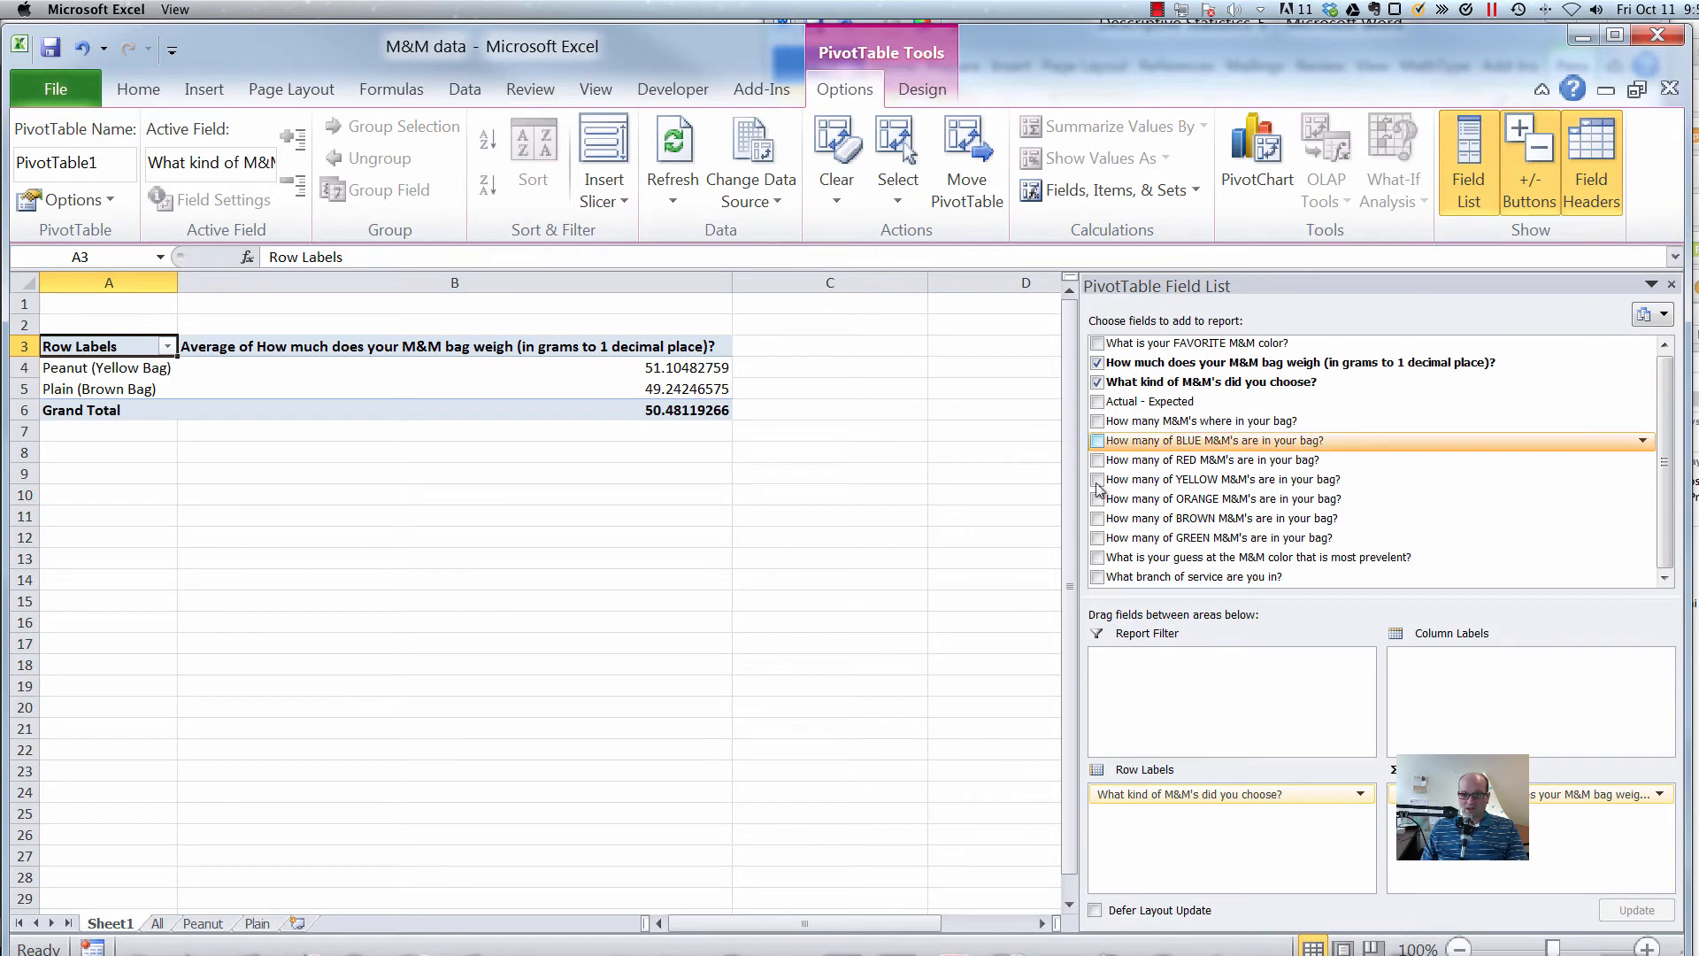
pyautogui.click(363, 623)
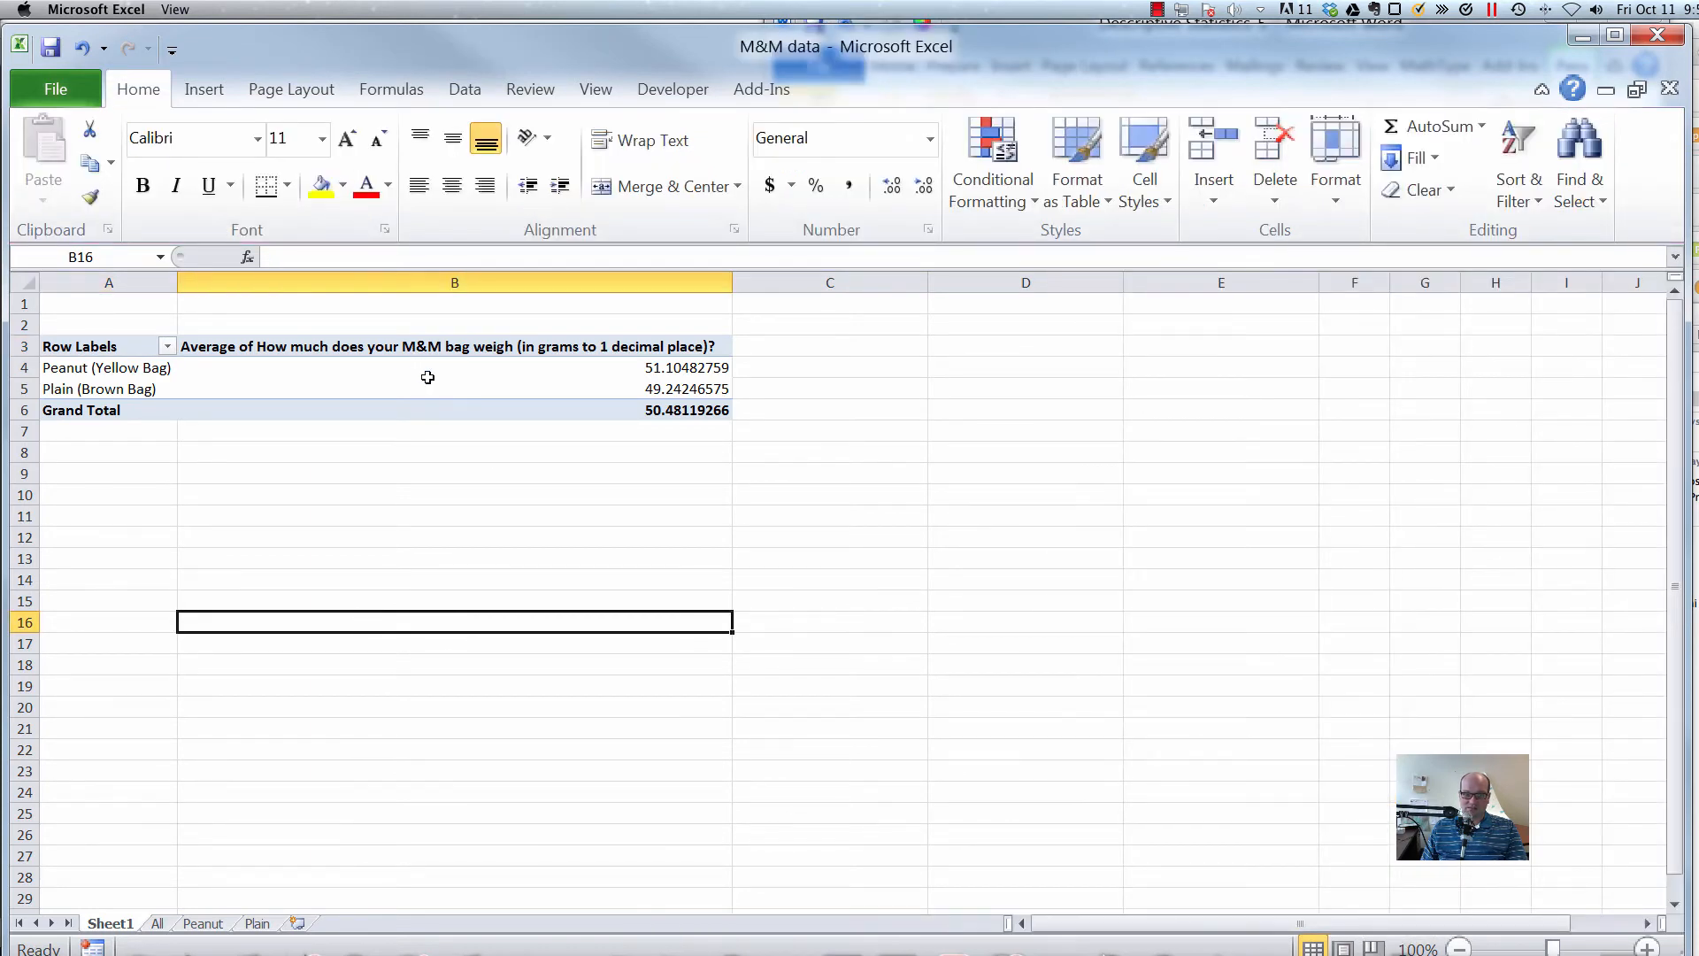
pyautogui.click(582, 524)
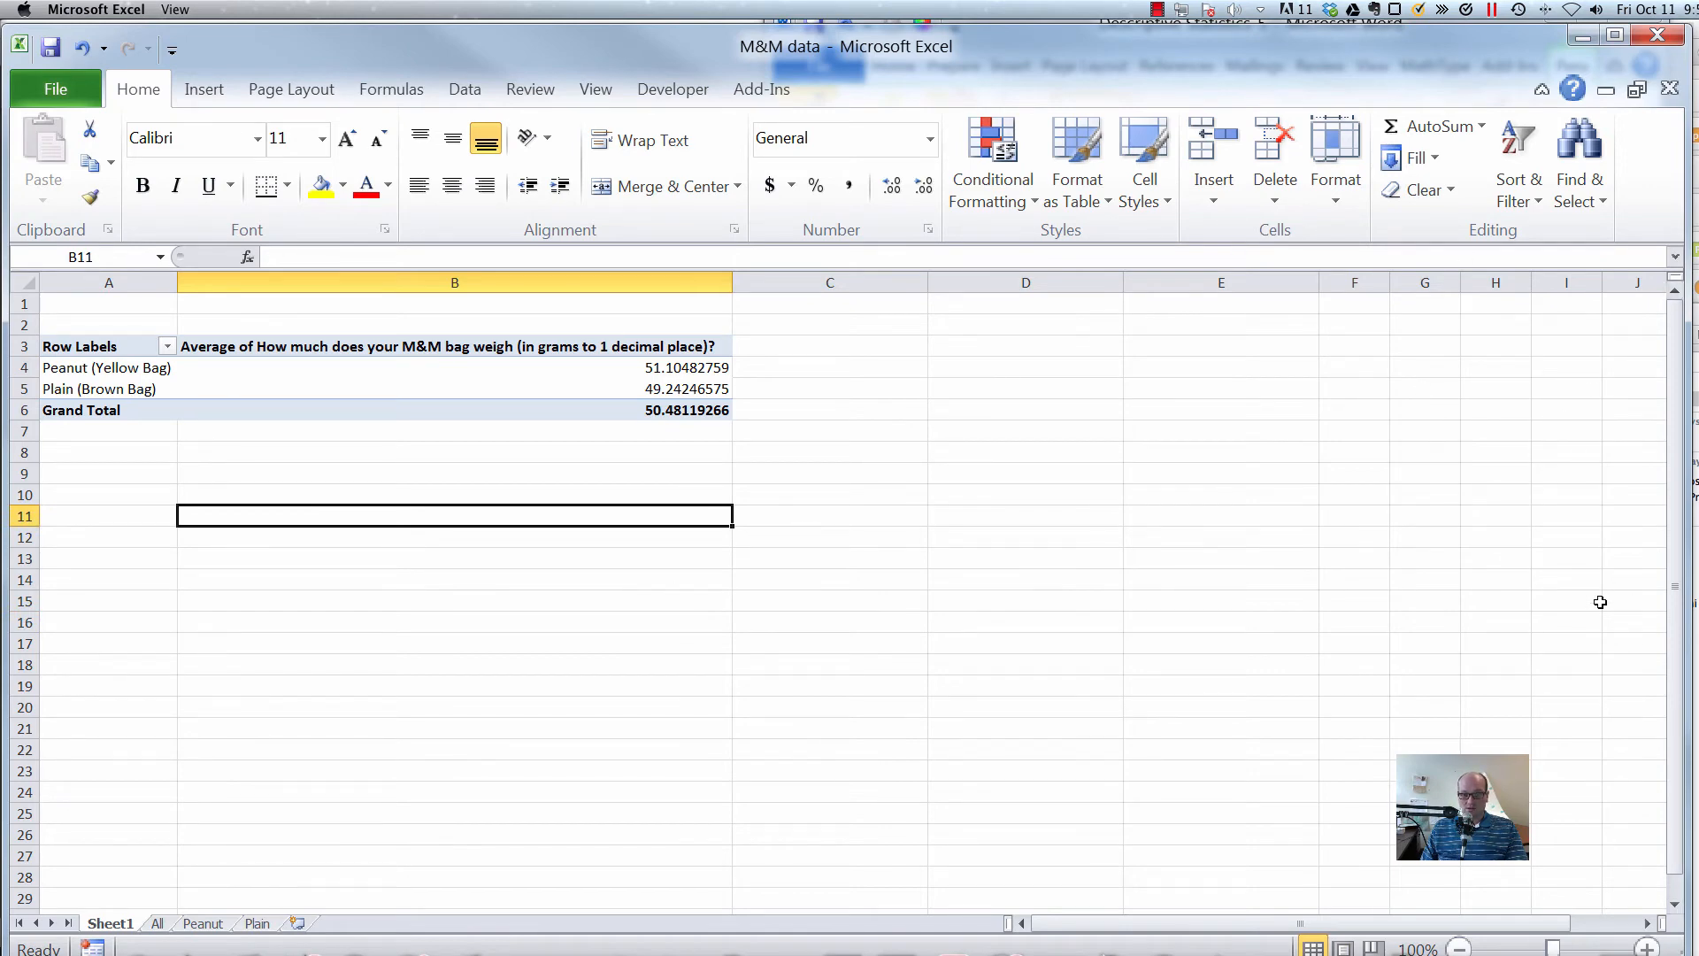
# Add the branch of service field as column labels, and narrow the field list and column A to show the whole PivotTable.
pyautogui.click(404, 381)
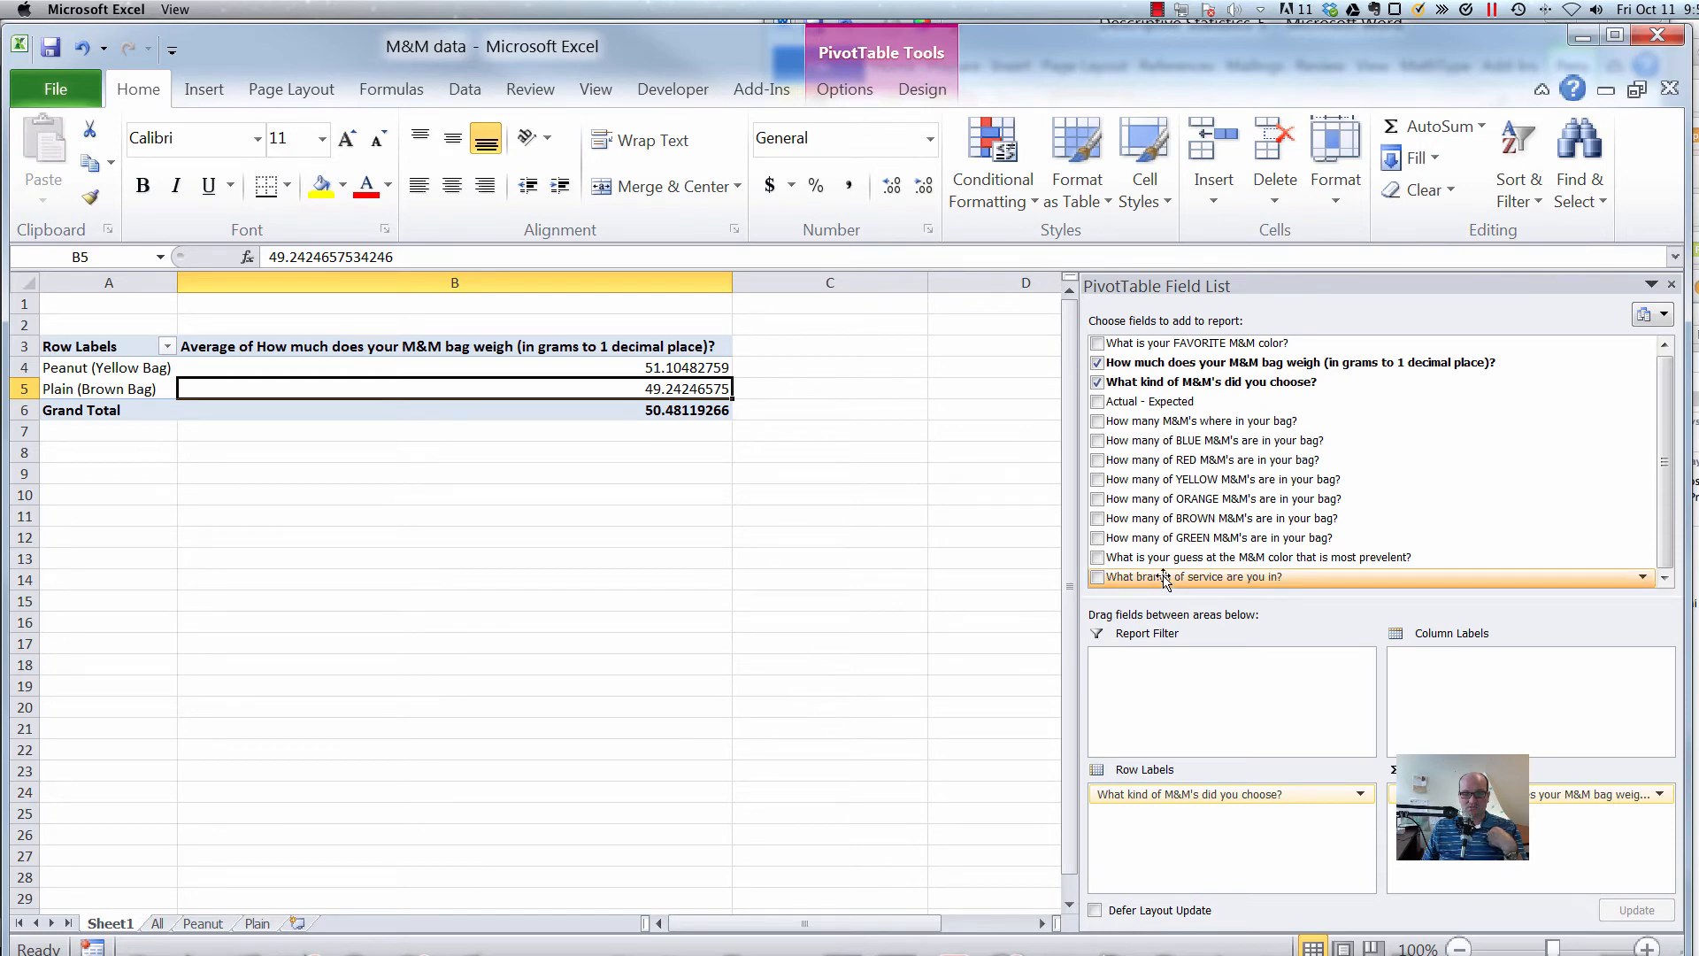
pyautogui.moveTo(1165, 580); pyautogui.dragTo(1510, 678)
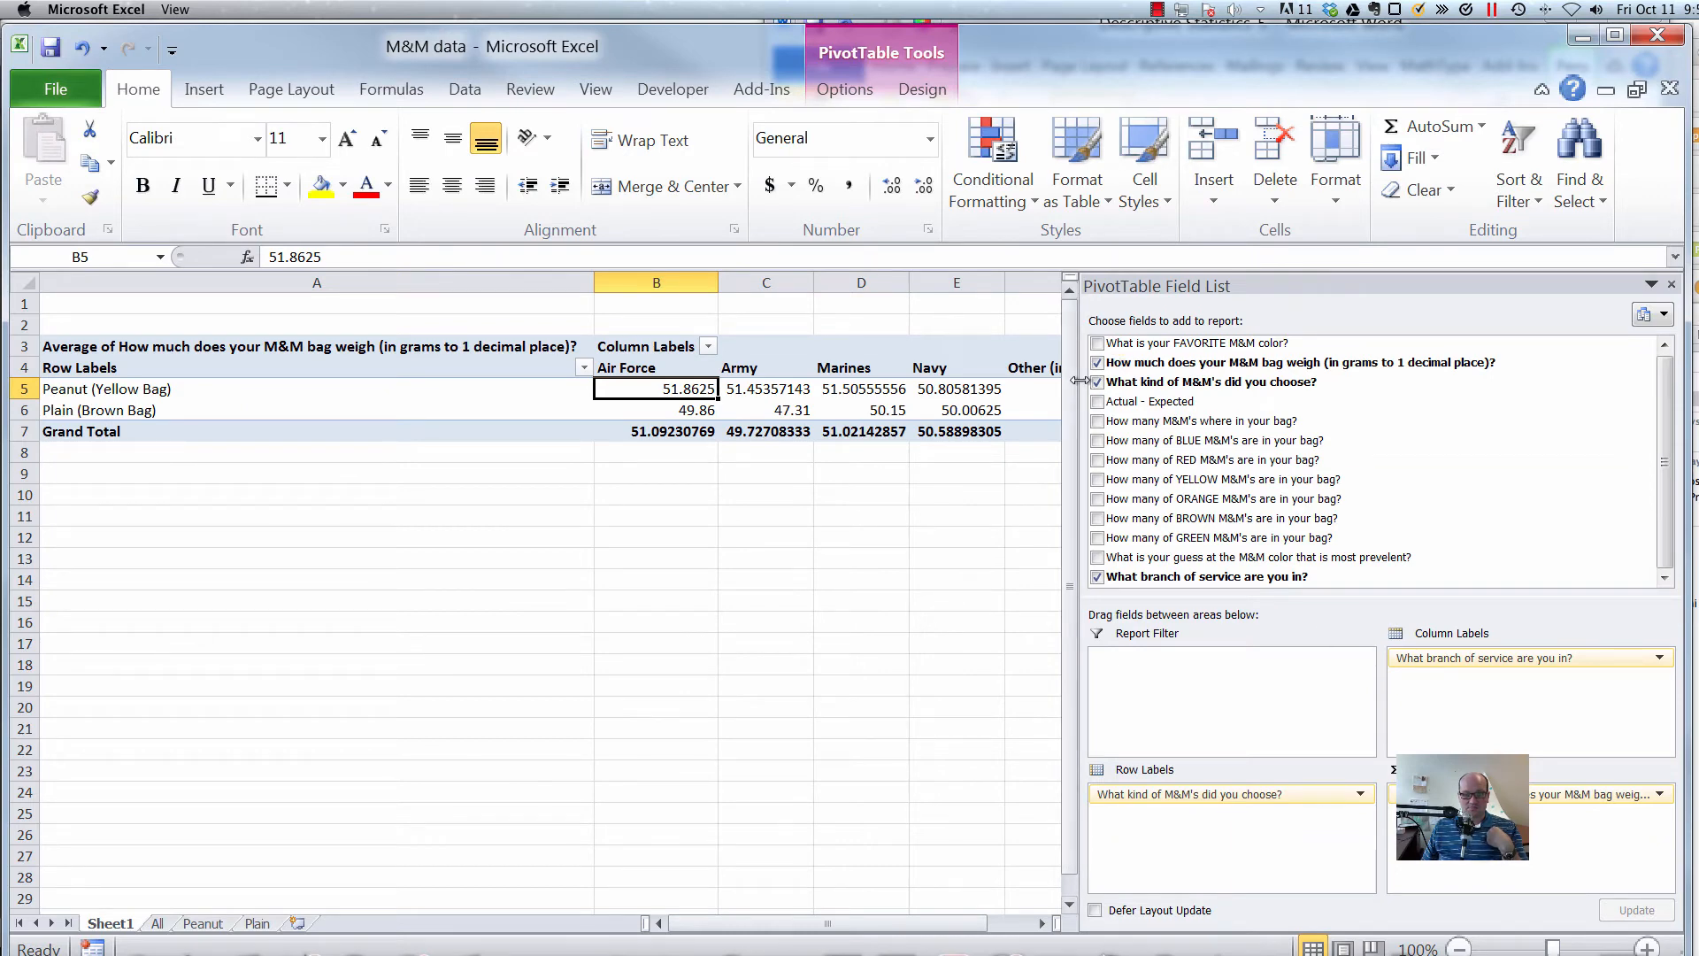
pyautogui.moveTo(1088, 387); pyautogui.dragTo(1339, 393)
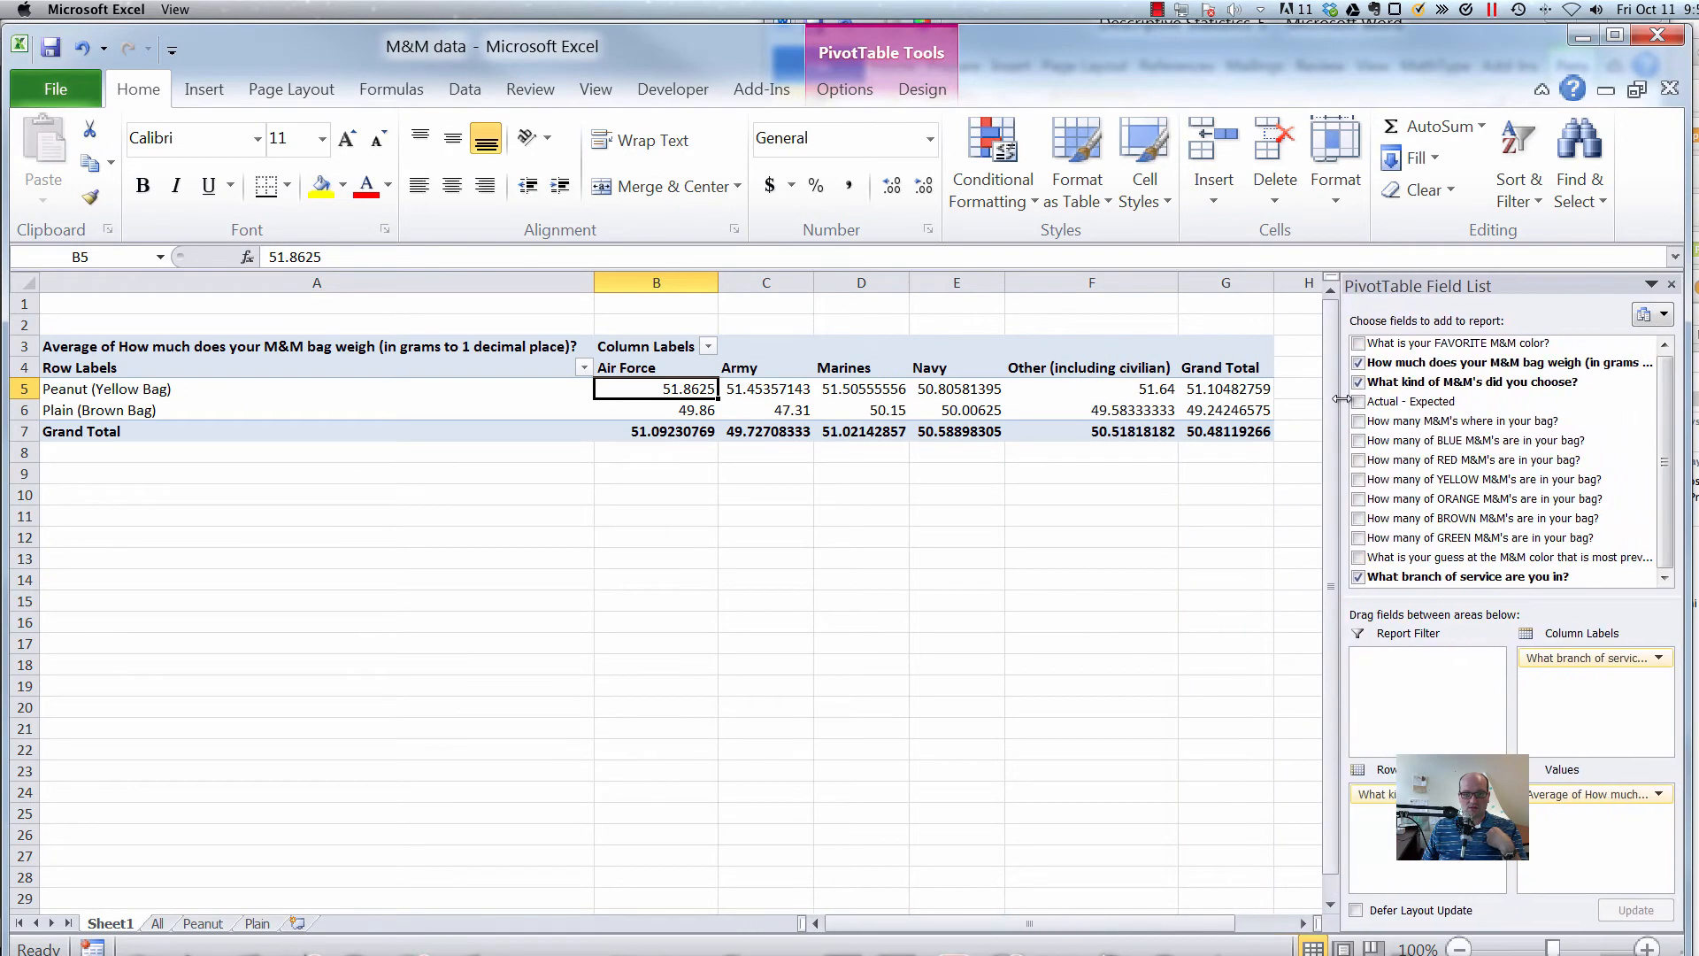
pyautogui.click(216, 392)
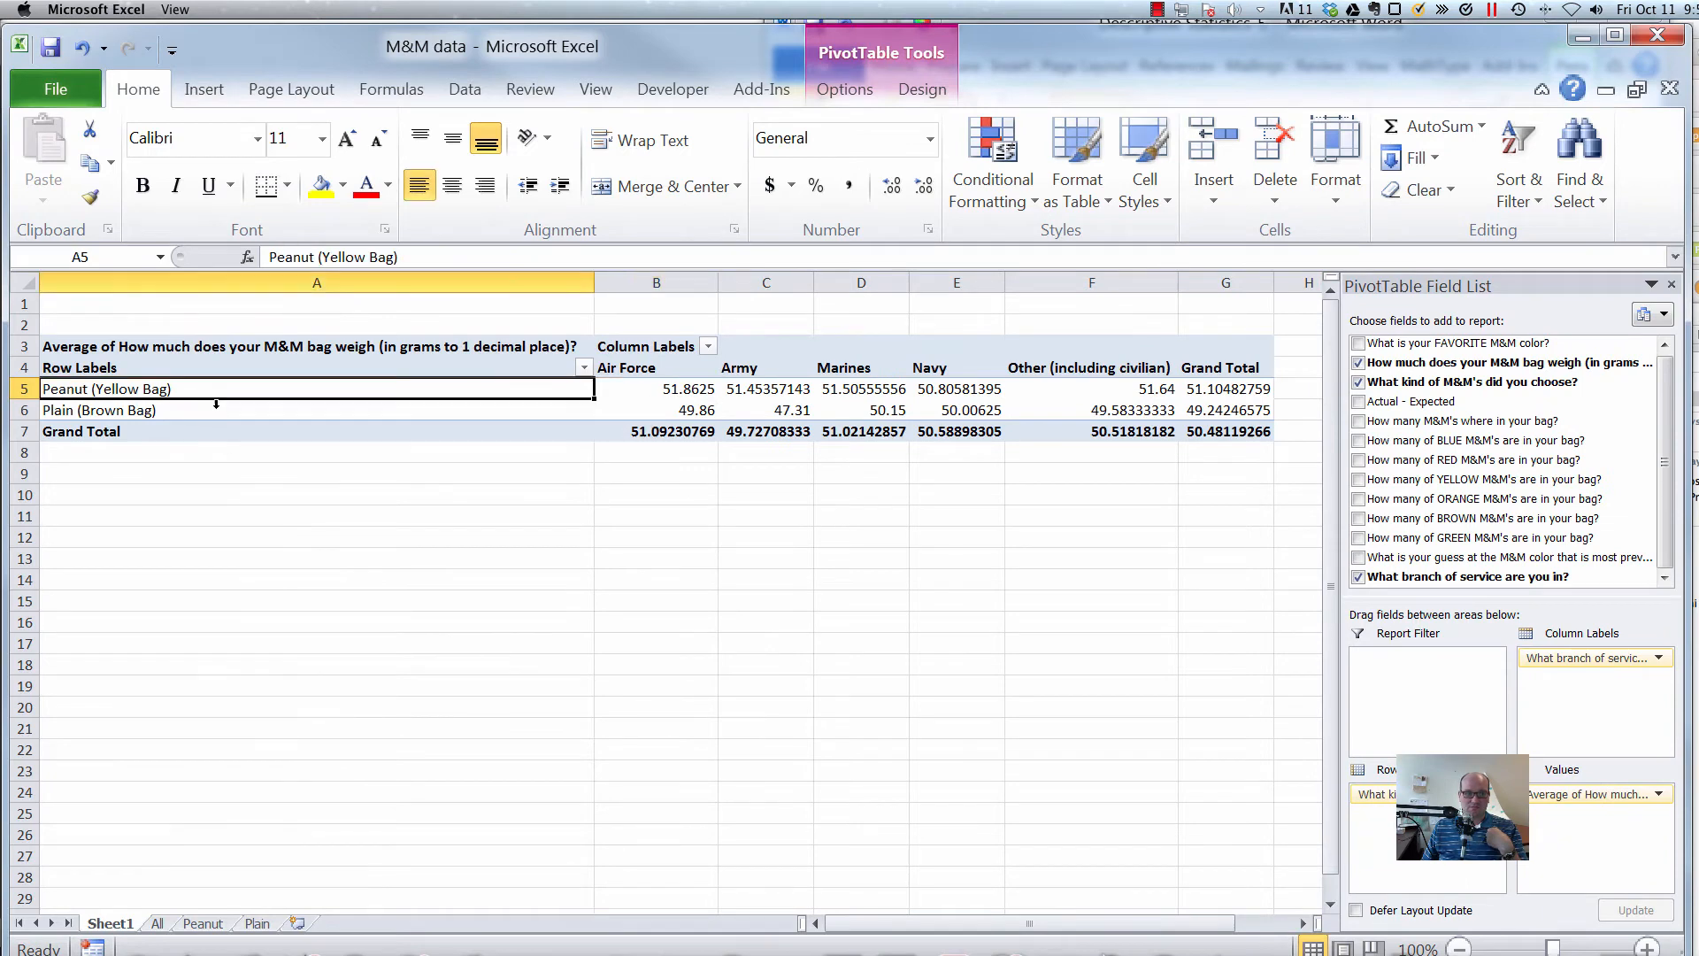
pyautogui.moveTo(598, 279); pyautogui.dragTo(204, 280)
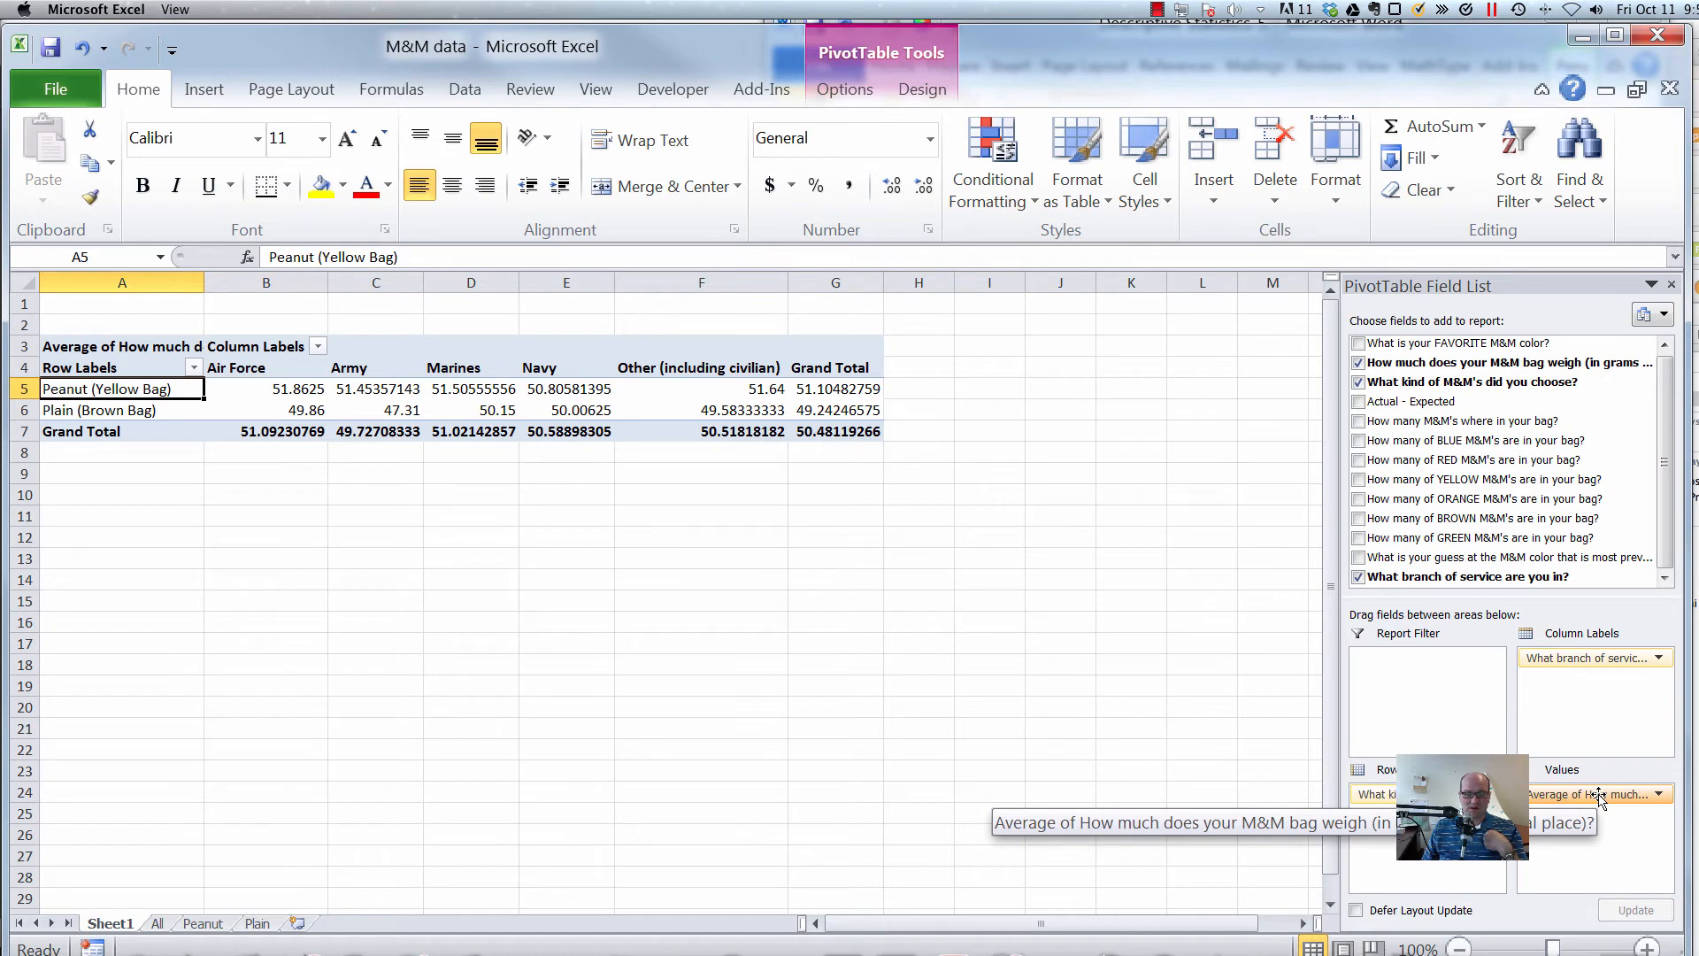
# Examine how the Air Force and Army average weights line up with the Peanut and Plain rows.
pyautogui.click(270, 391)
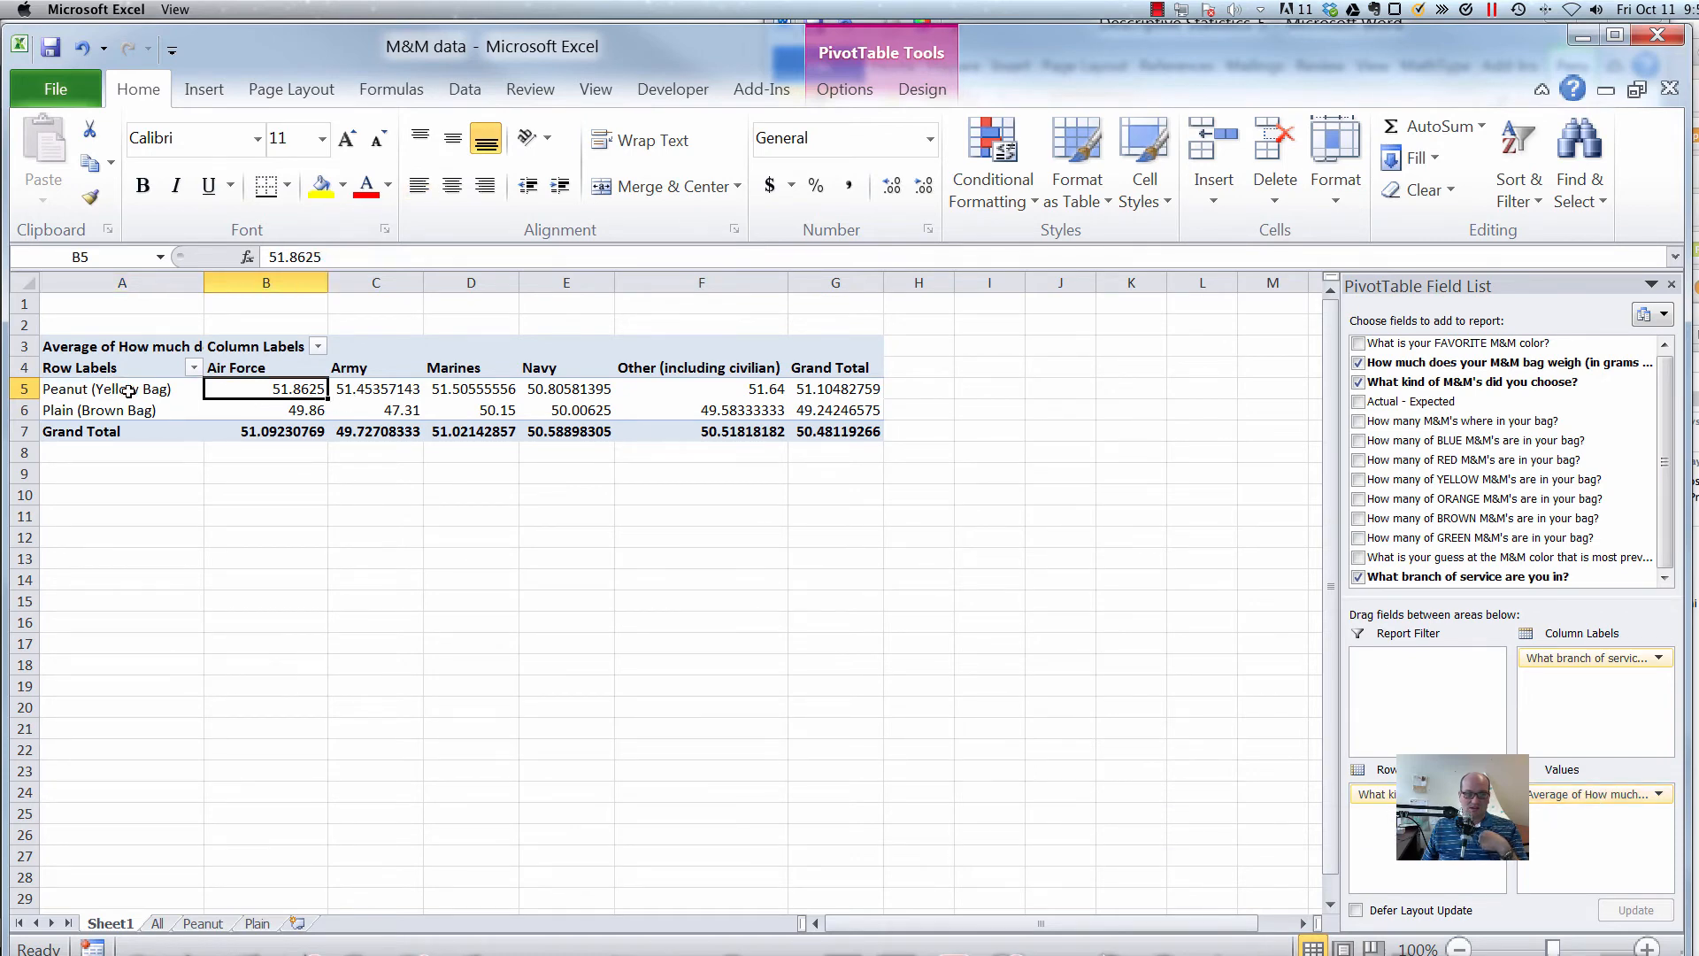
pyautogui.click(237, 368)
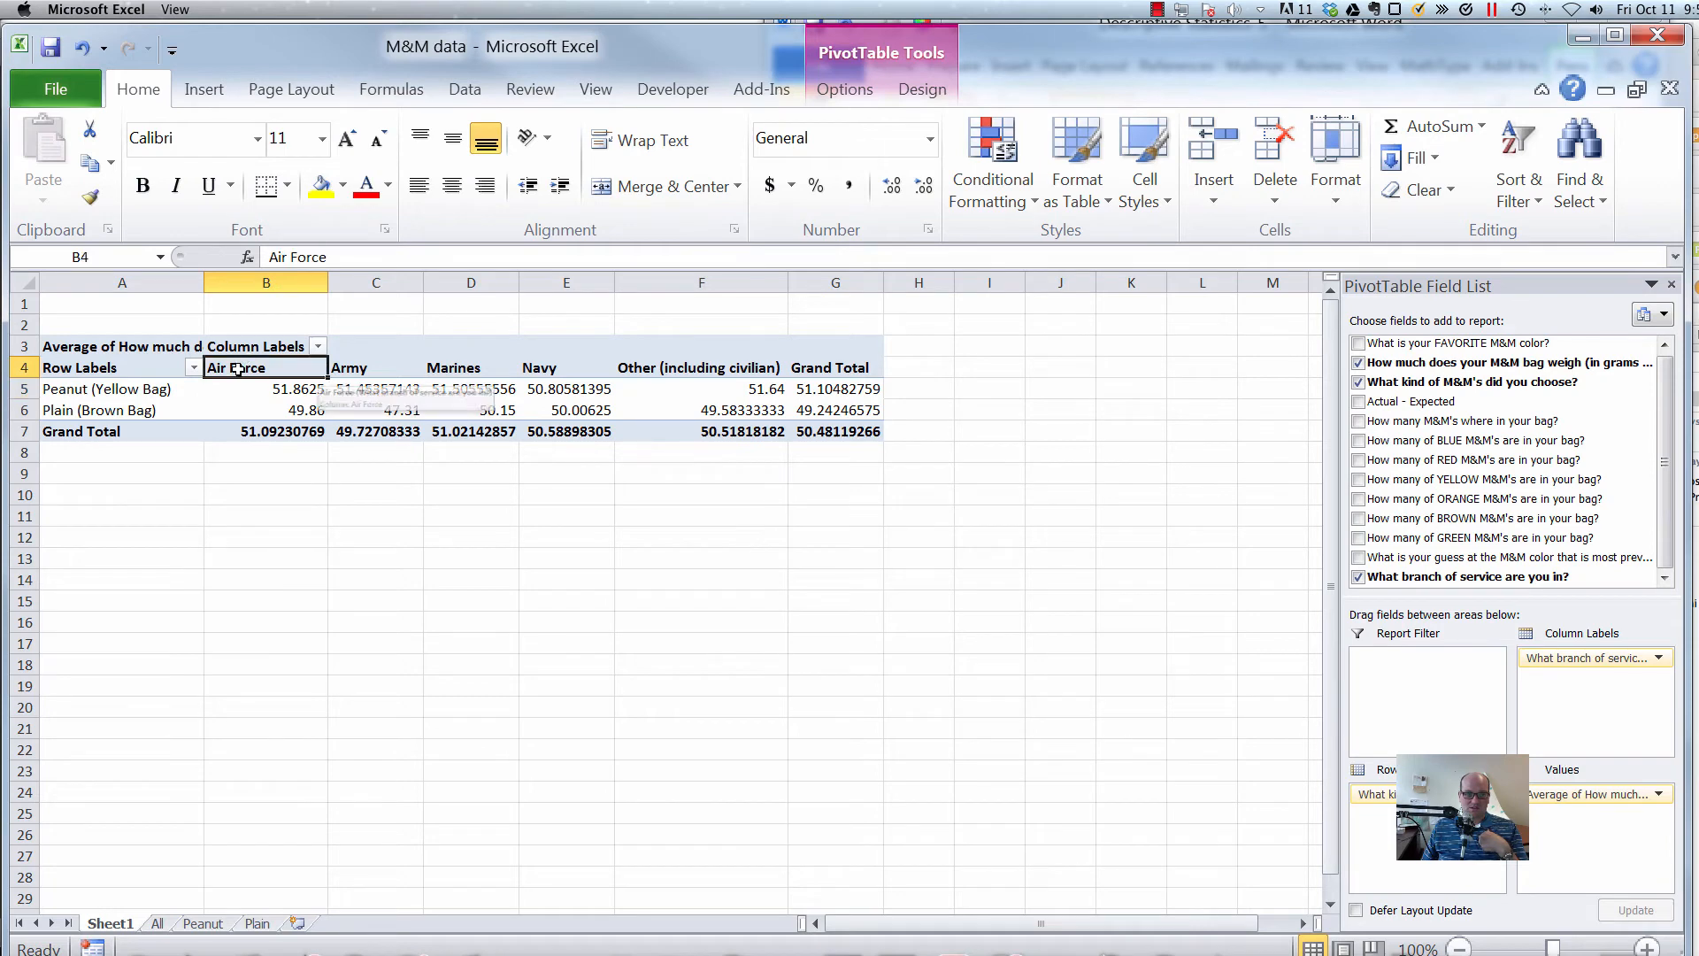
pyautogui.click(113, 391)
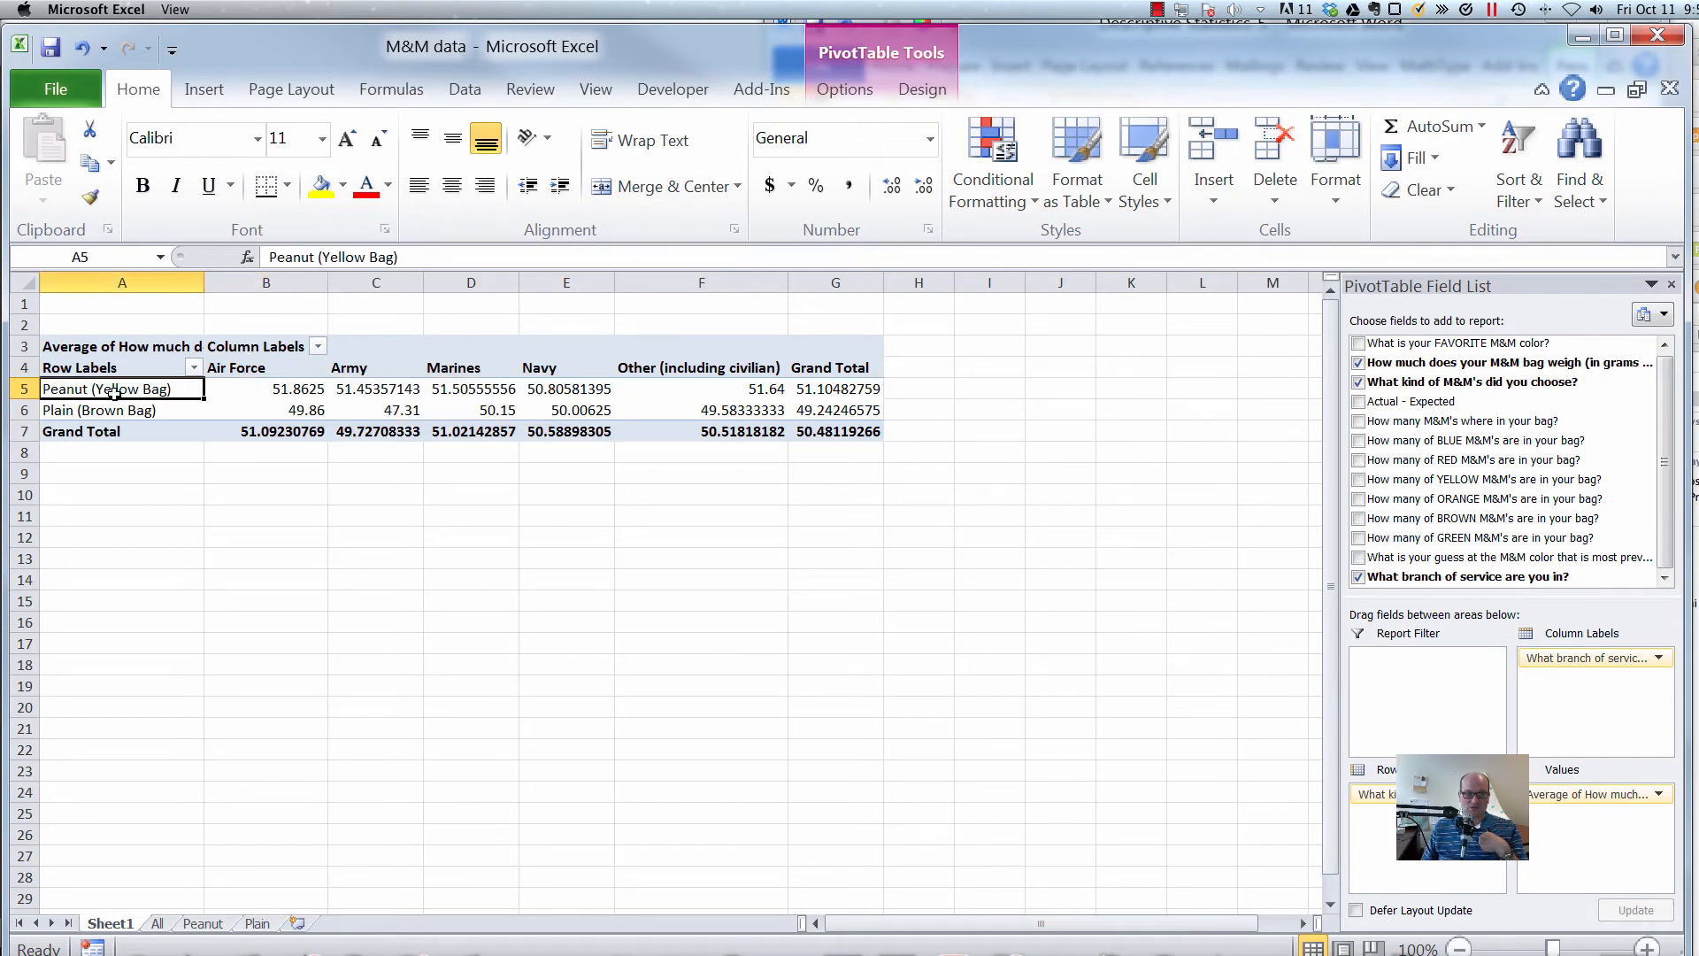
pyautogui.click(280, 390)
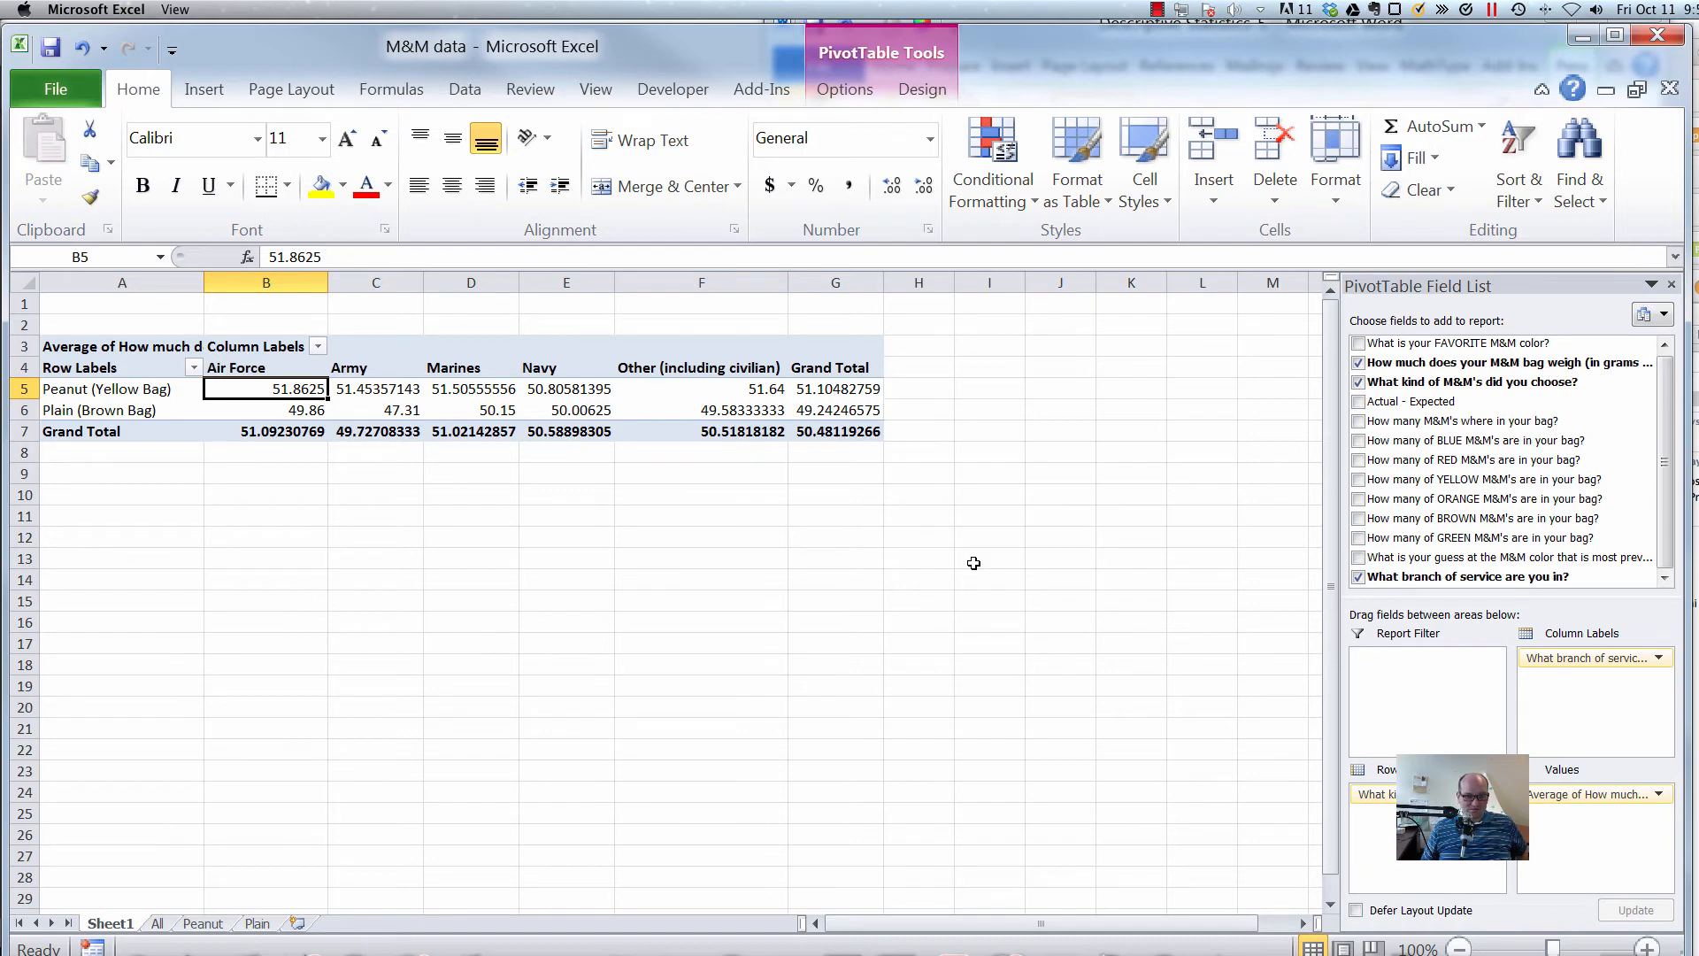
pyautogui.click(399, 410)
pyautogui.moveTo(399, 410)
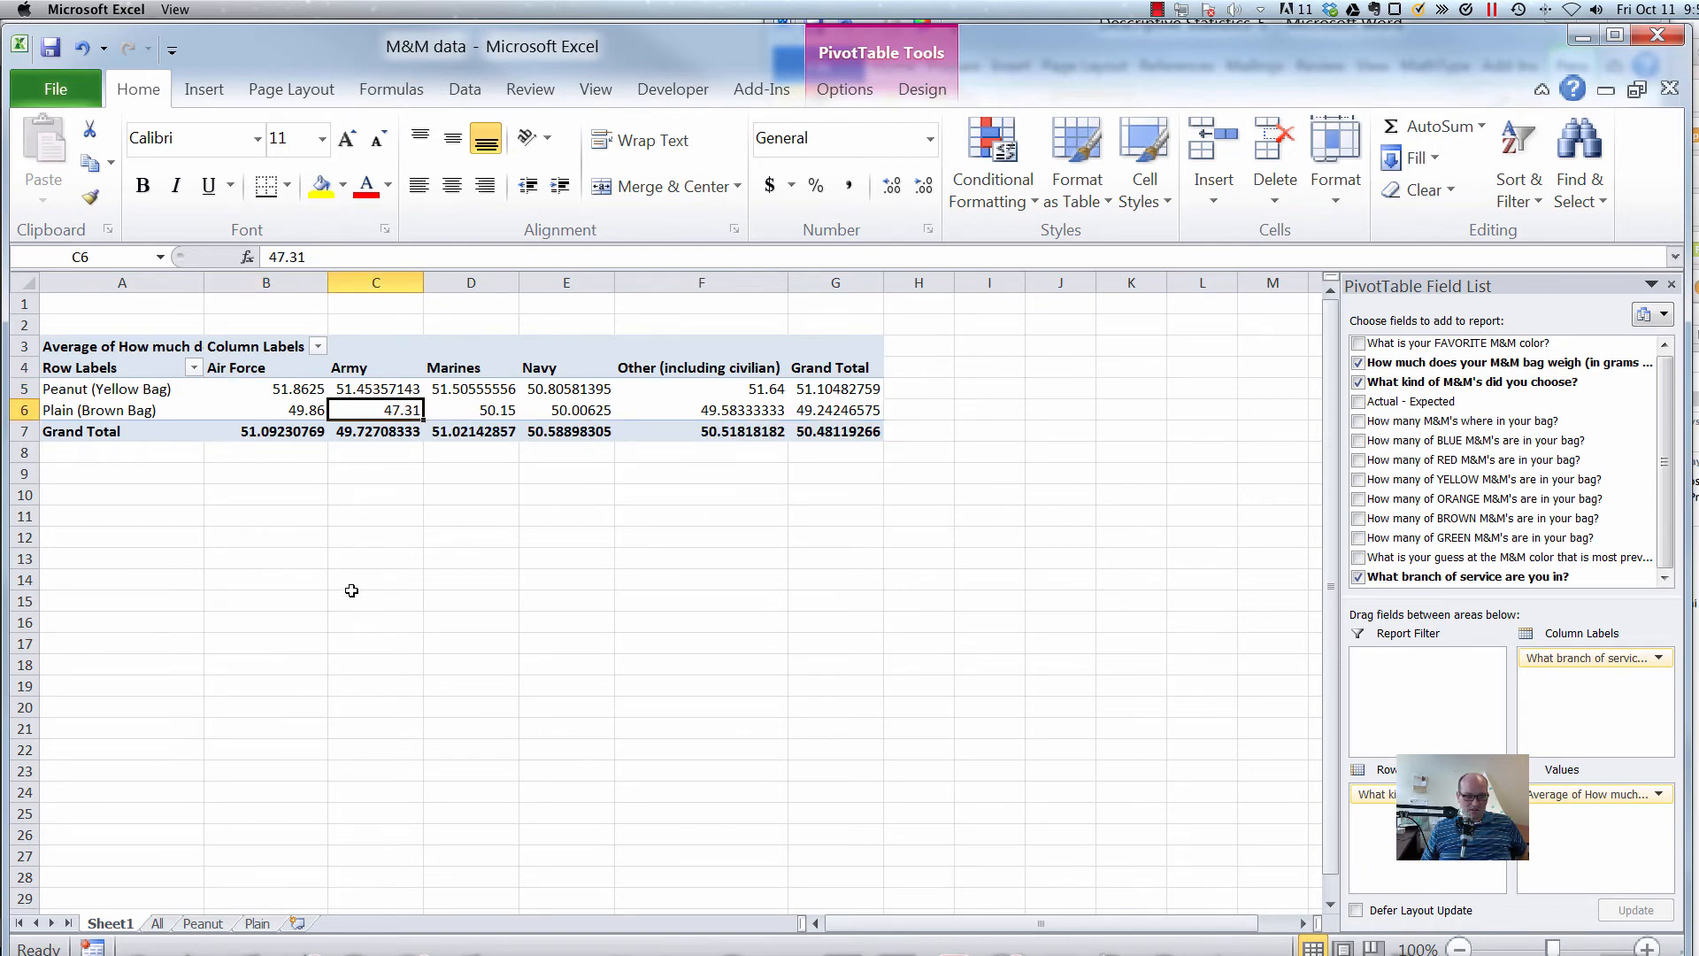
# Compare the average bag weights across the service branches for the Peanut row and the Plain row.
pyautogui.moveTo(287, 389); pyautogui.dragTo(764, 390)
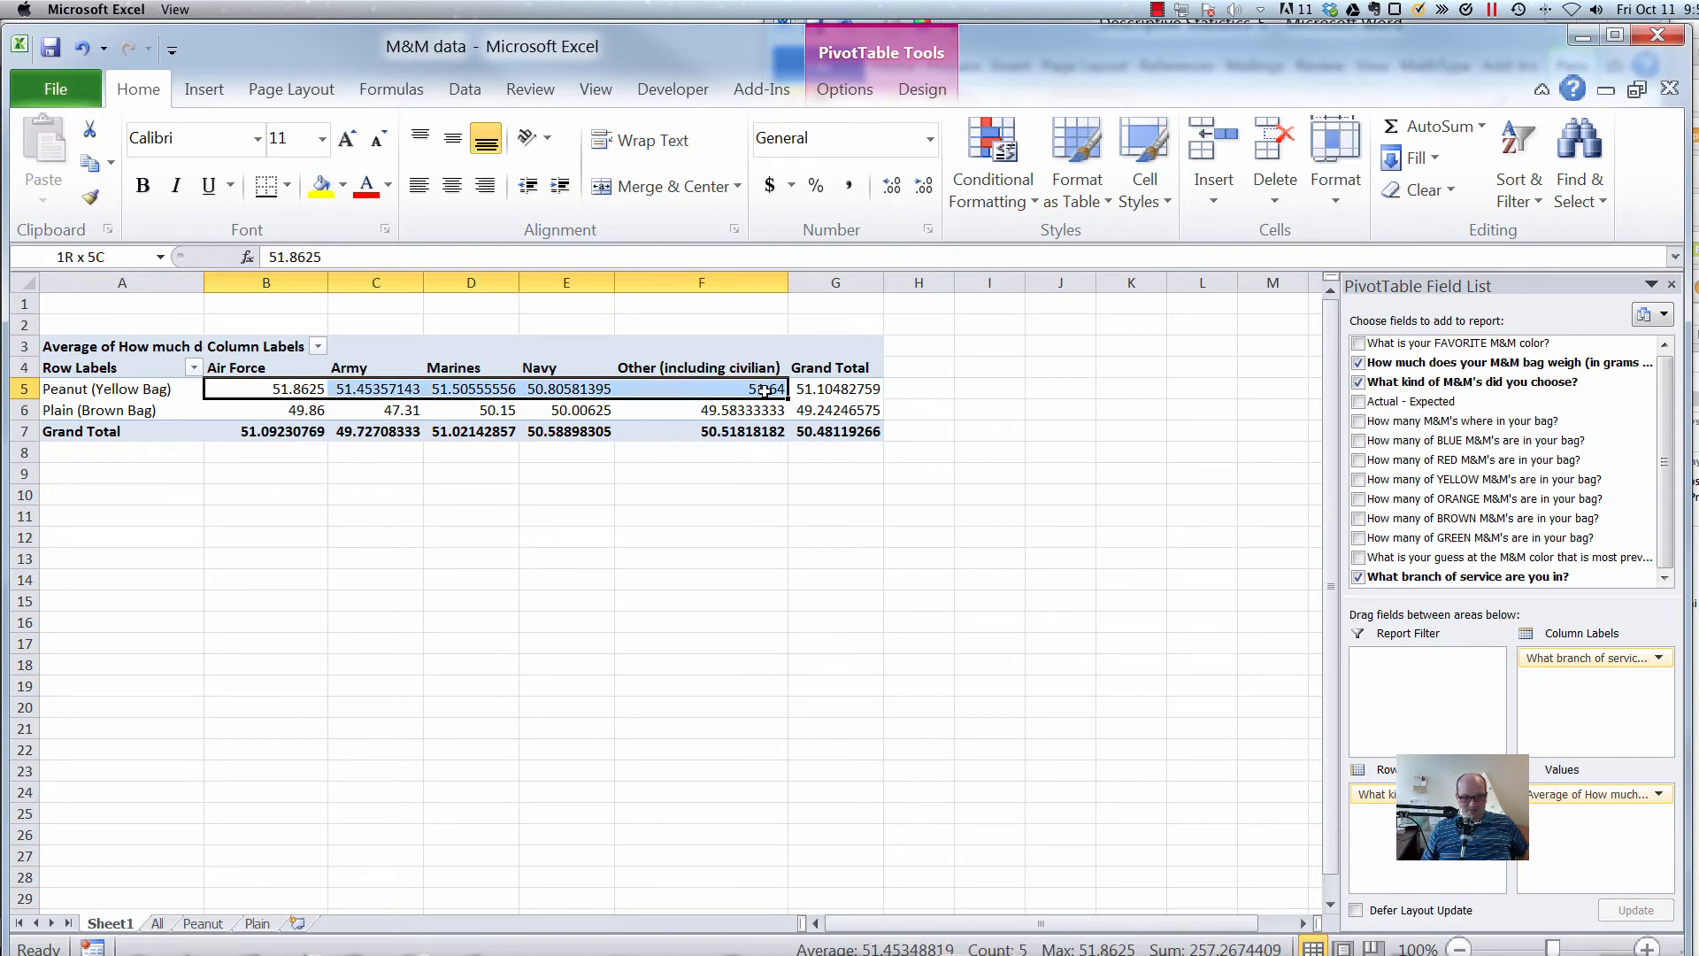
pyautogui.moveTo(764, 390); pyautogui.dragTo(764, 390)
pyautogui.moveTo(764, 390)
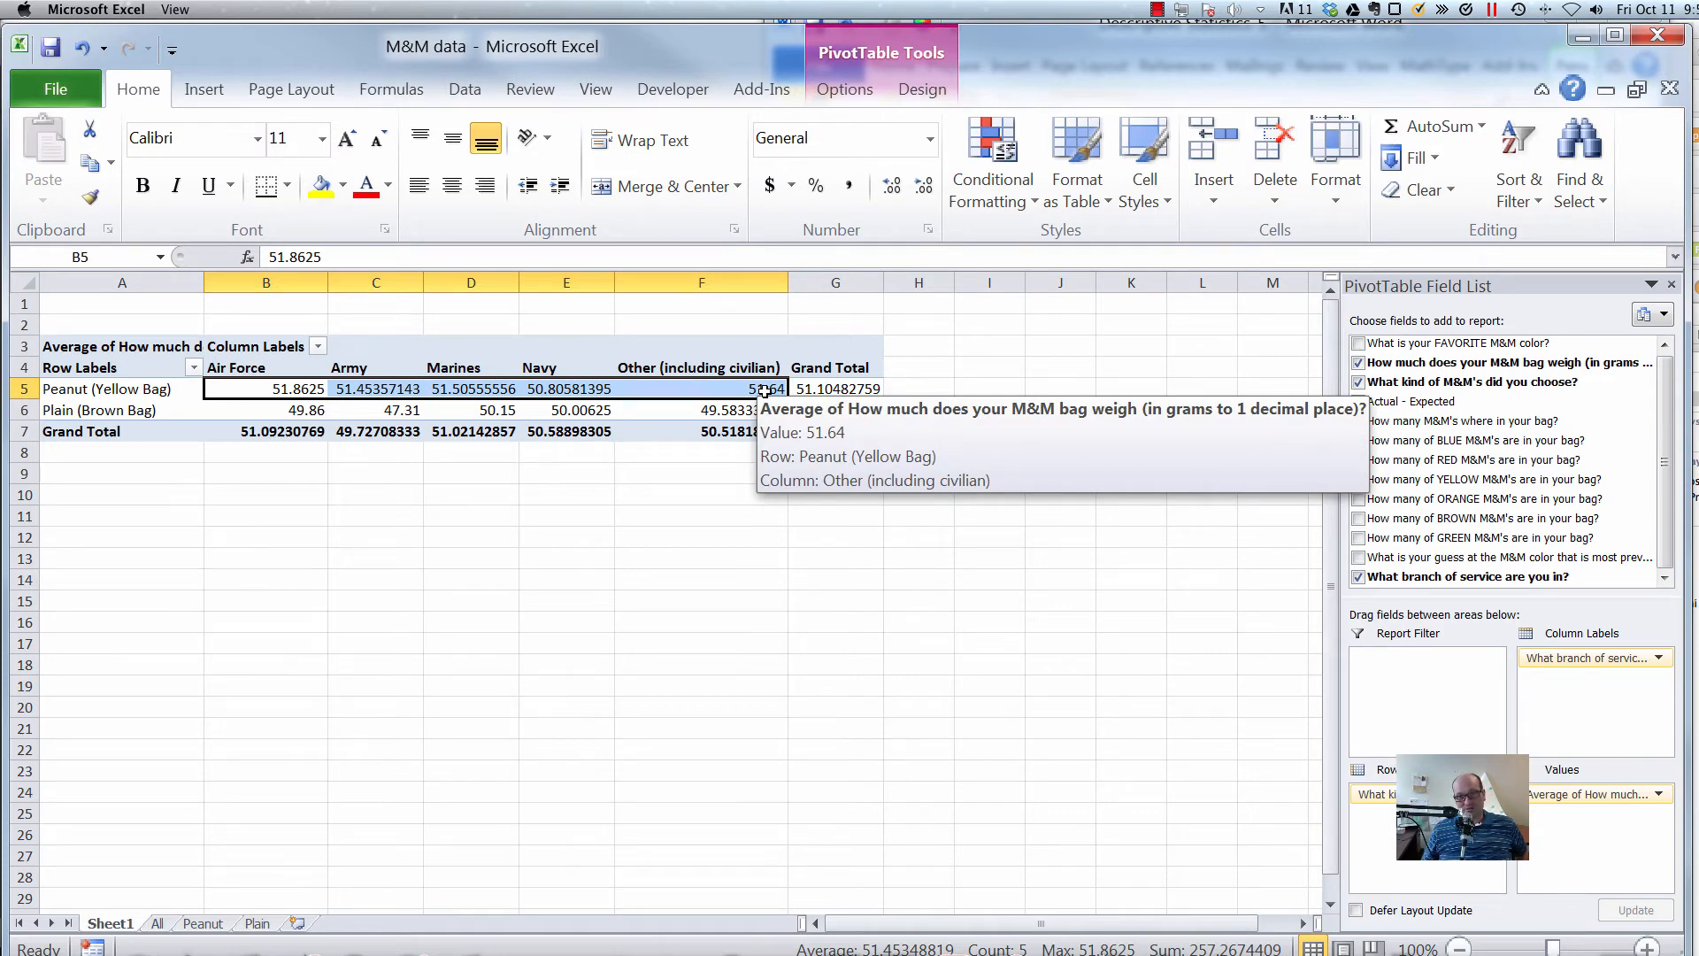
pyautogui.click(270, 413)
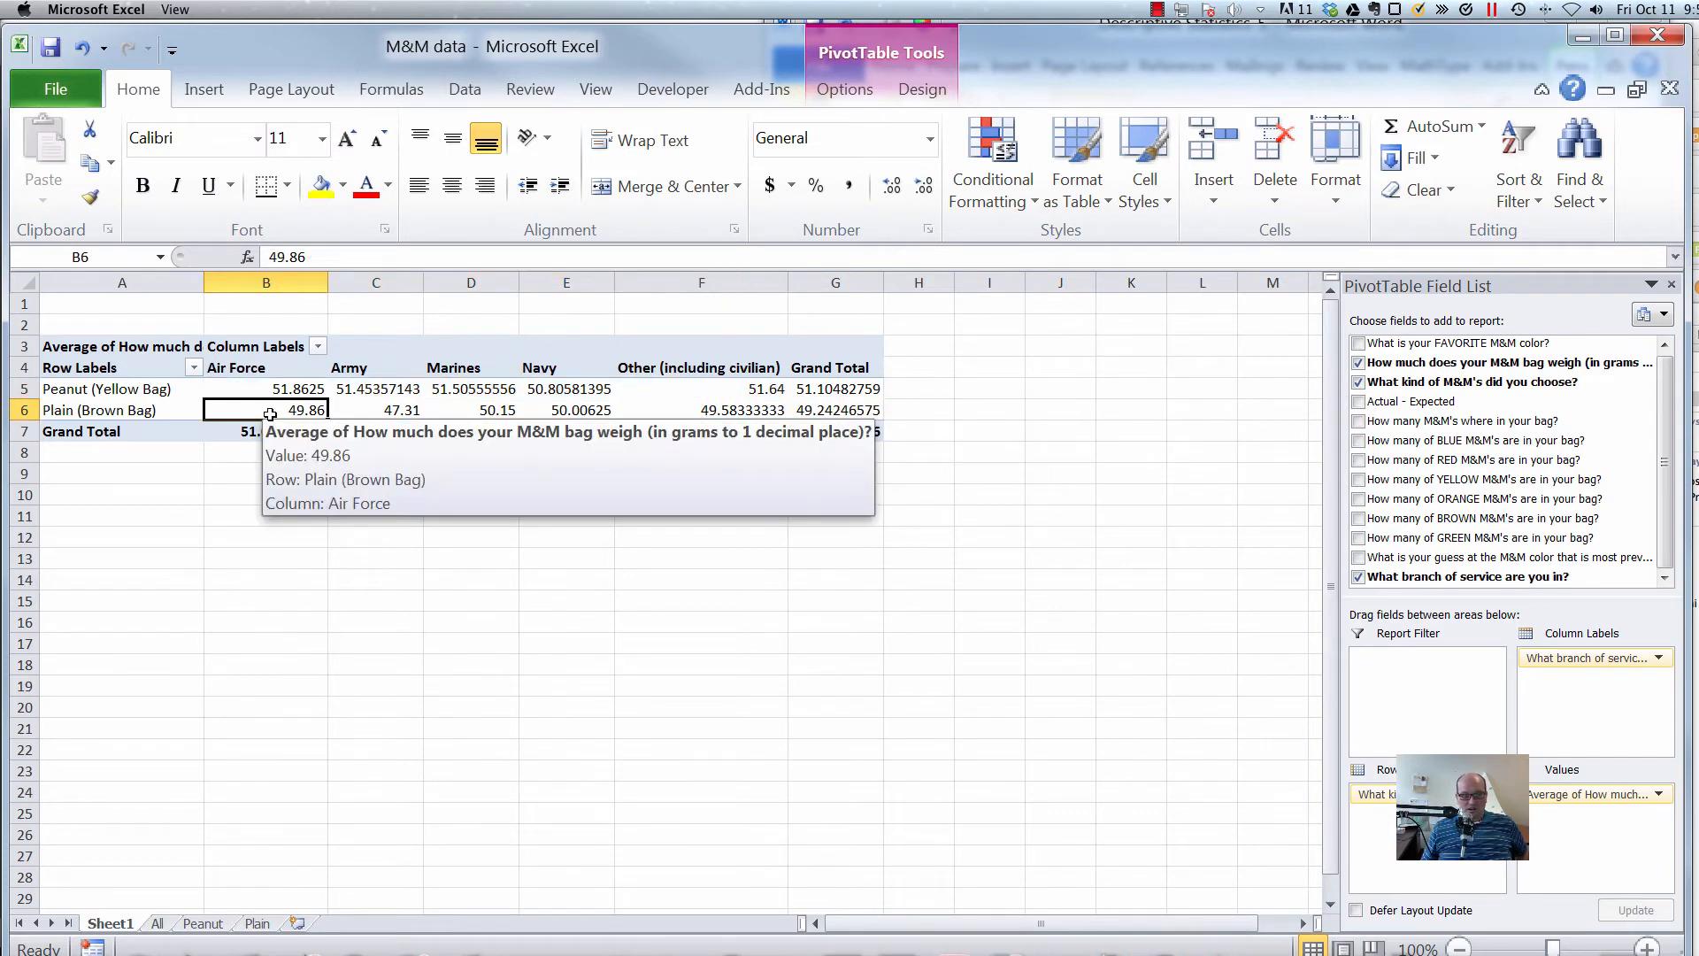
pyautogui.moveTo(270, 413); pyautogui.dragTo(690, 413)
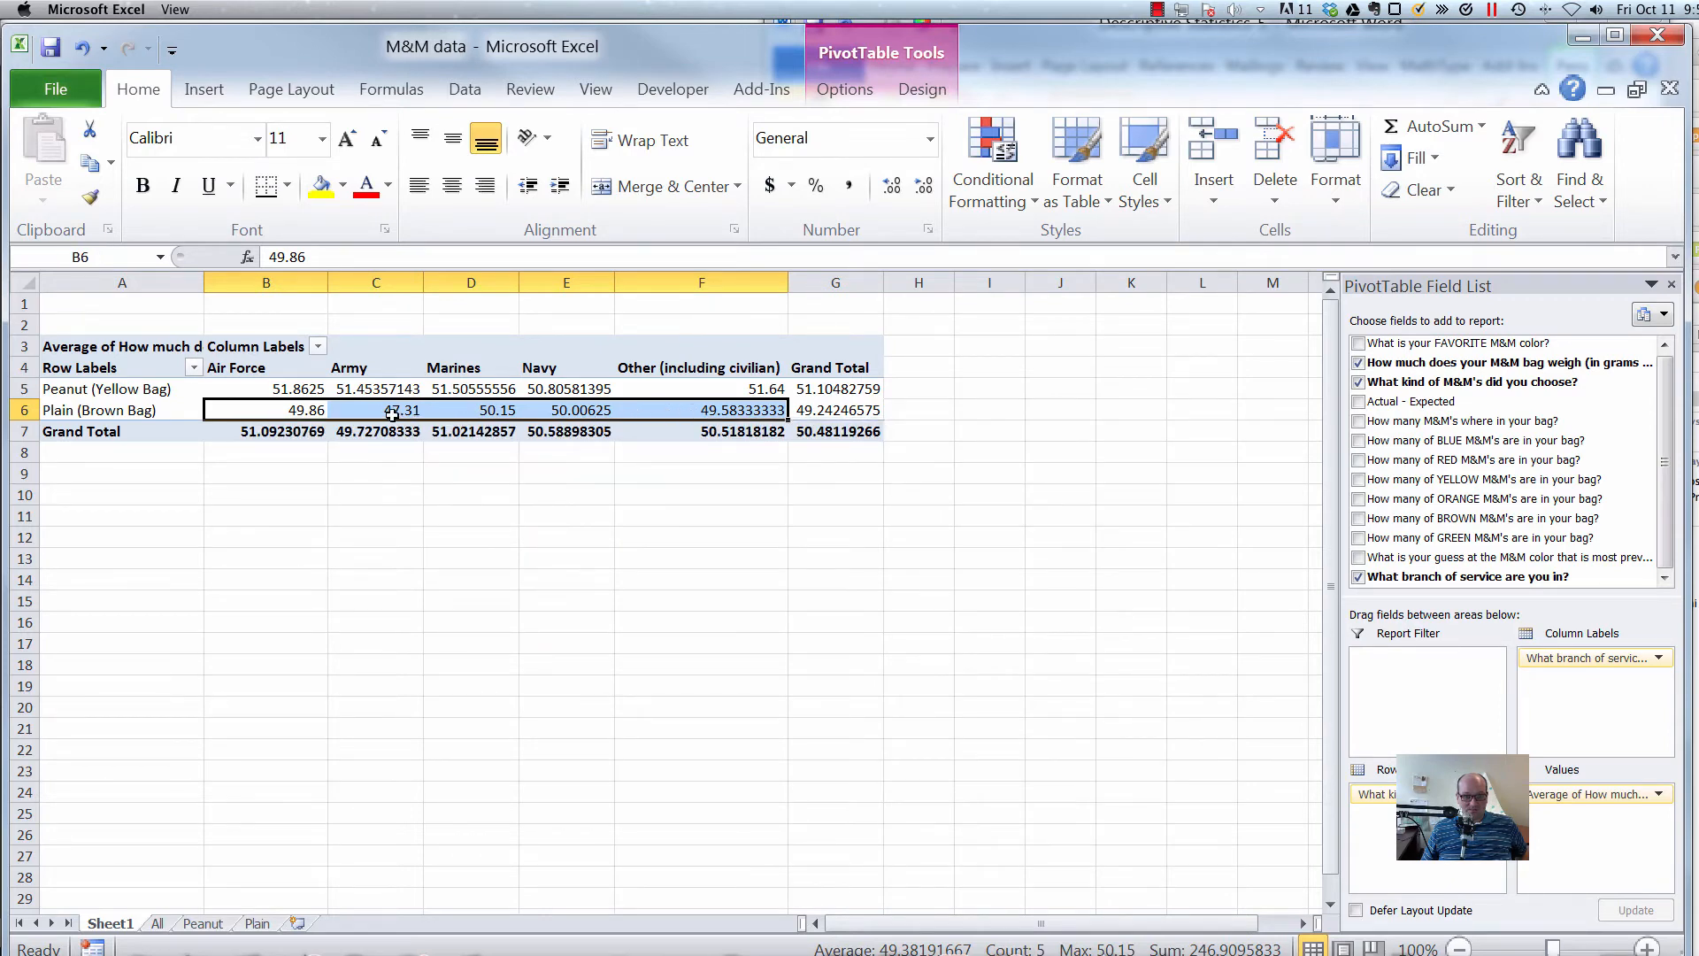
pyautogui.moveTo(395, 413)
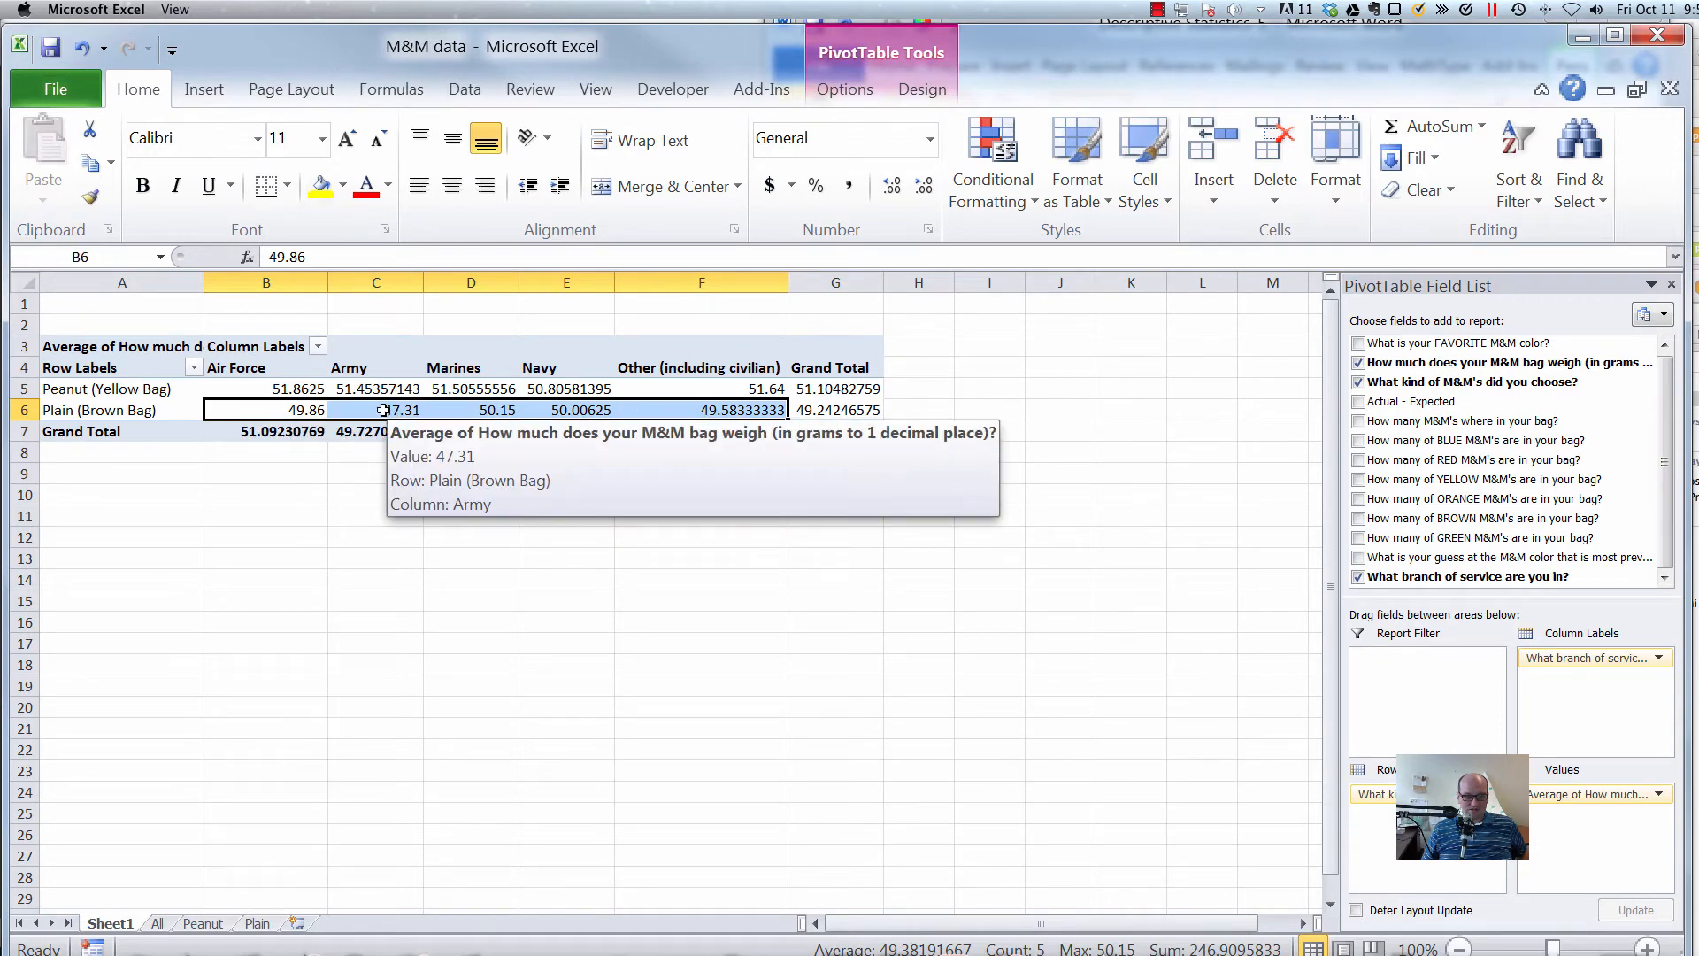
pyautogui.click(380, 412)
pyautogui.moveTo(377, 413)
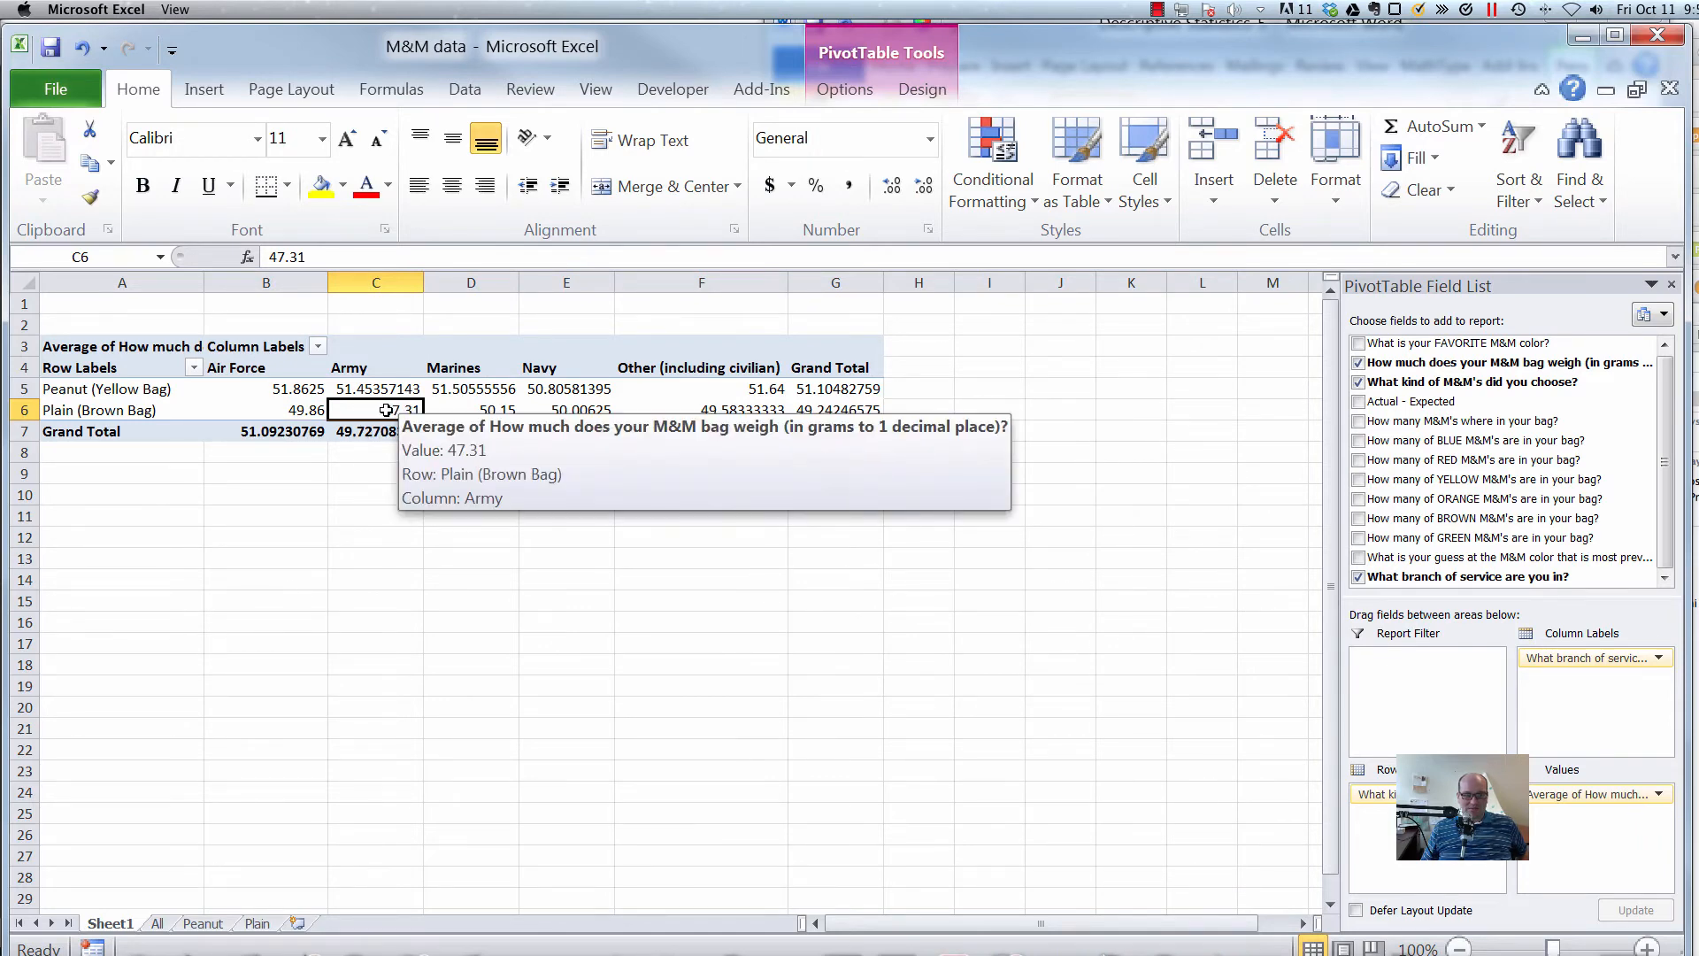
pyautogui.click(386, 390)
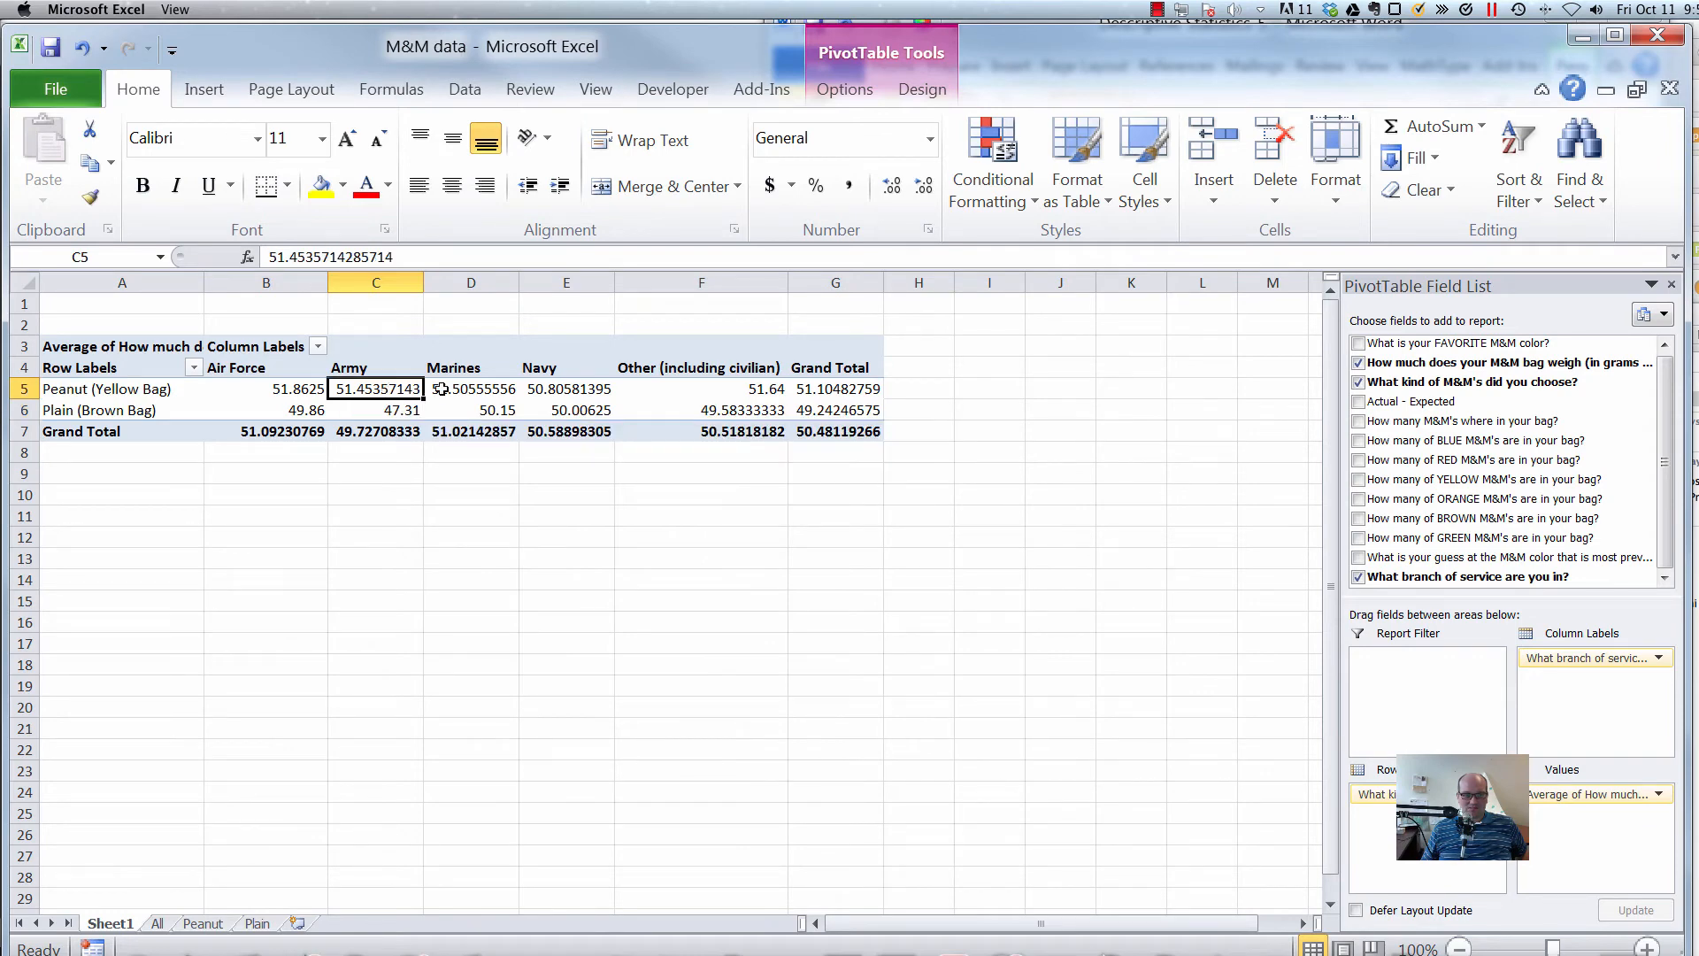
pyautogui.click(473, 389)
pyautogui.click(447, 405)
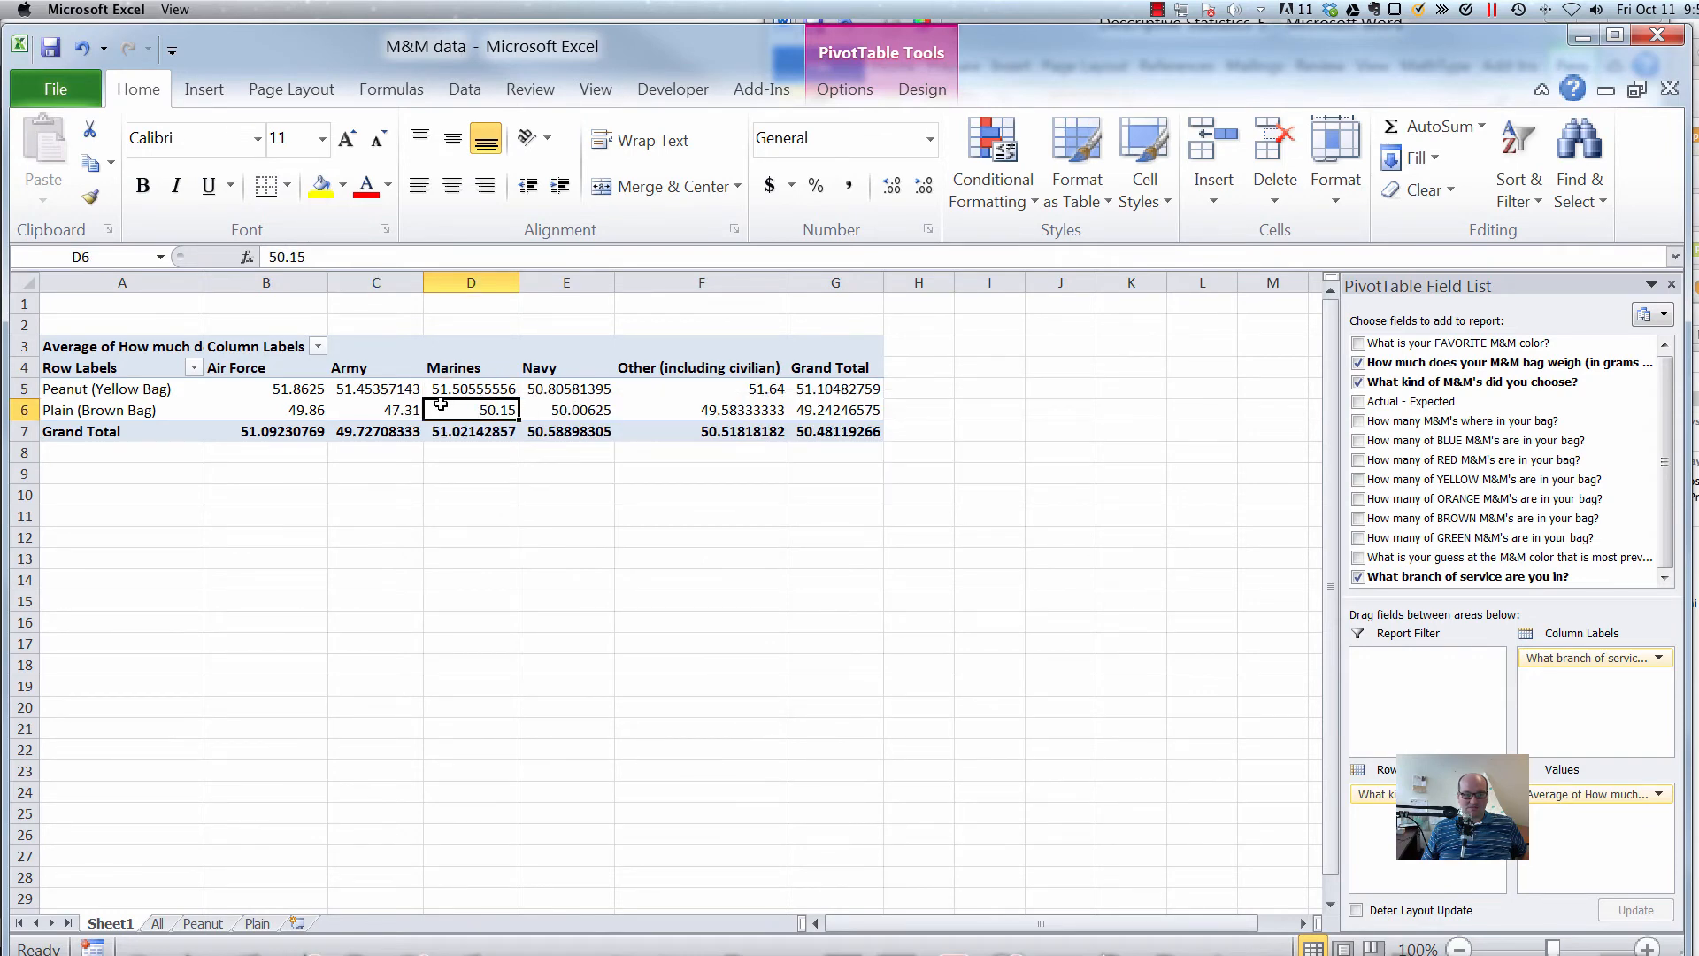
# Drill down into the Army average for Plain (Brown Bag) in the pivot table to extract its source records on a new sheet.
pyautogui.click(549, 409)
pyautogui.click(559, 387)
pyautogui.click(383, 408)
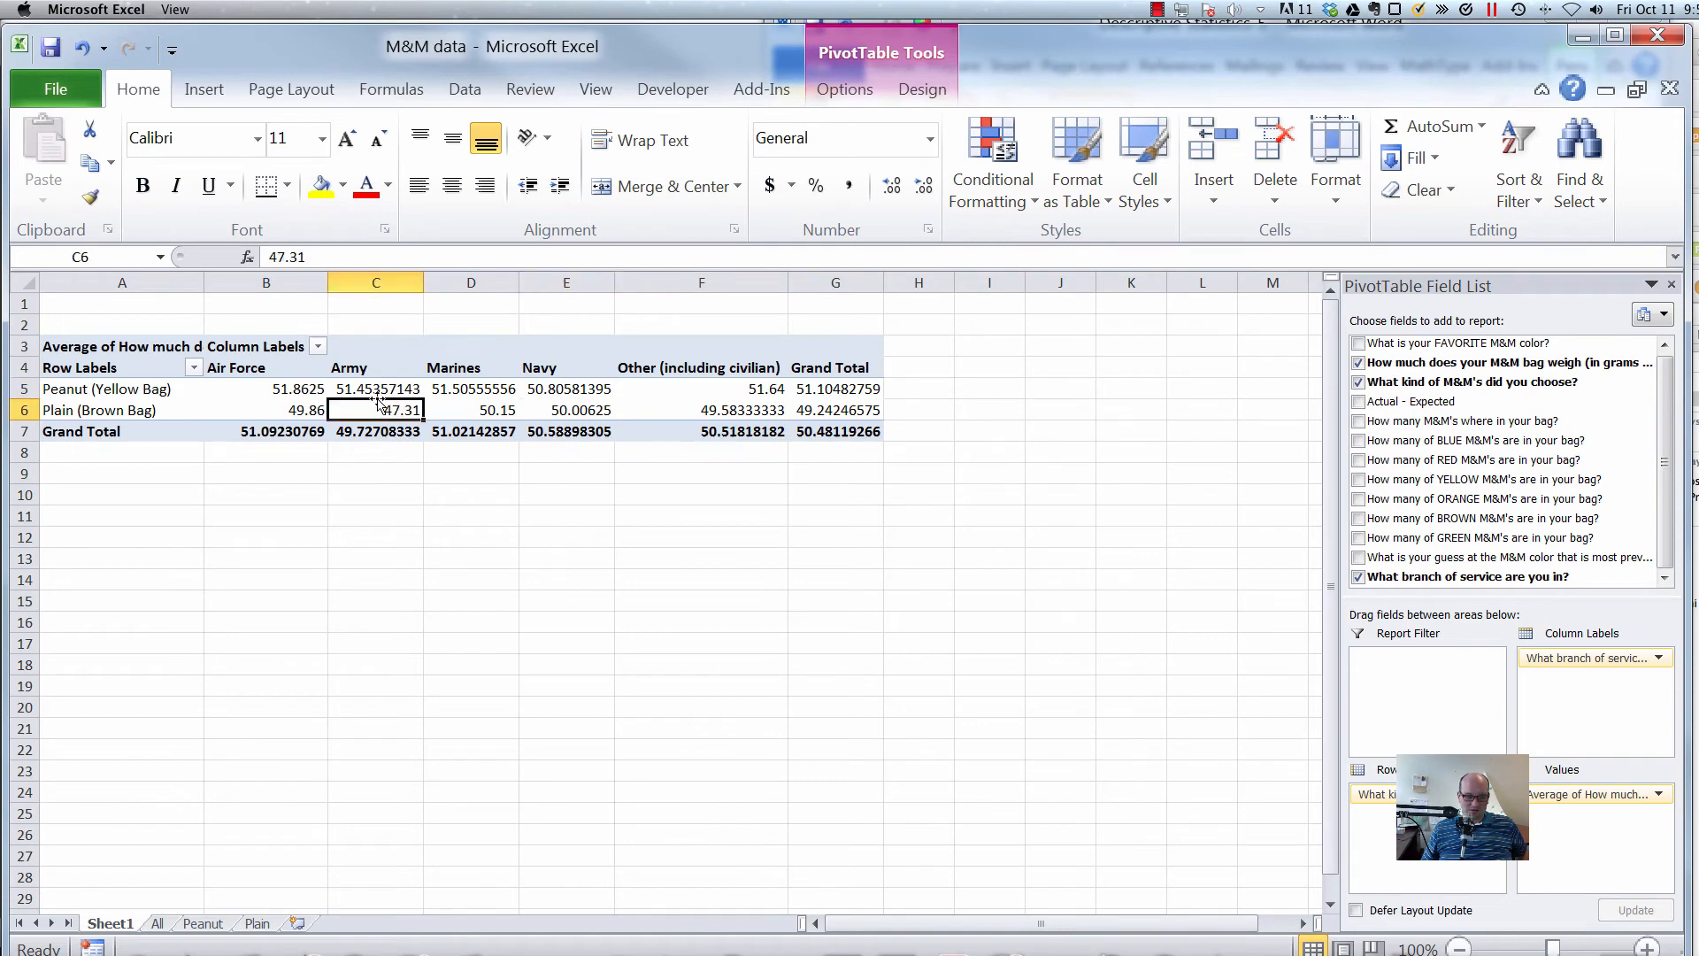
pyautogui.moveTo(379, 412)
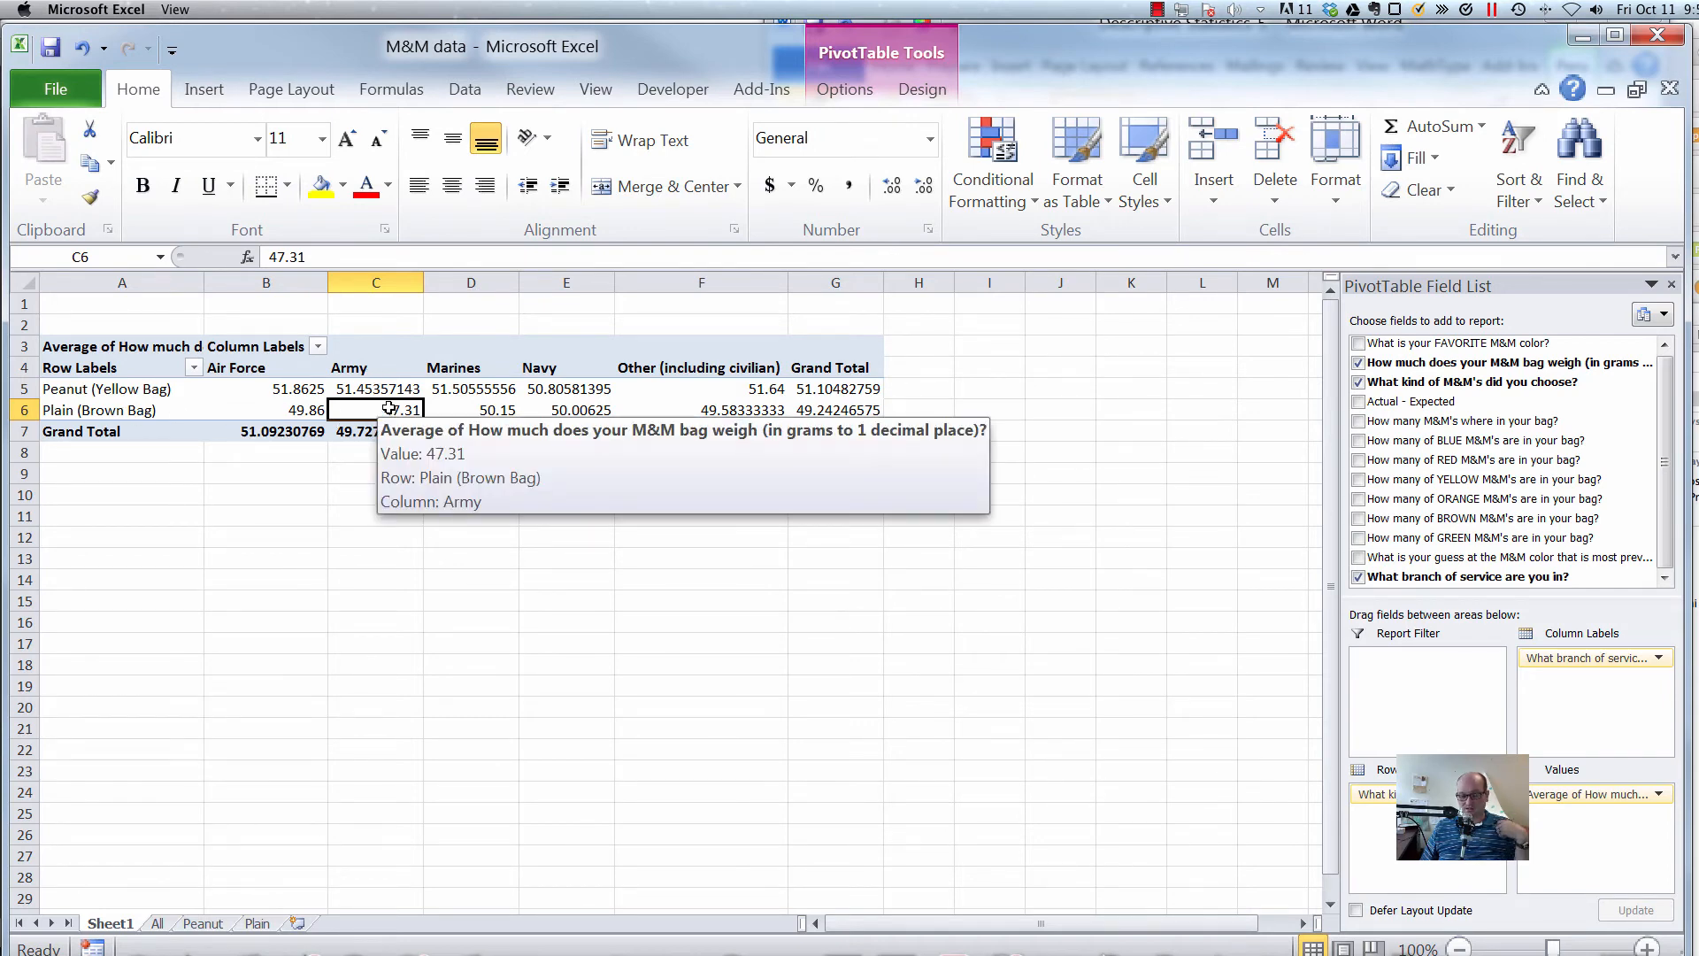
pyautogui.doubleClick(387, 412)
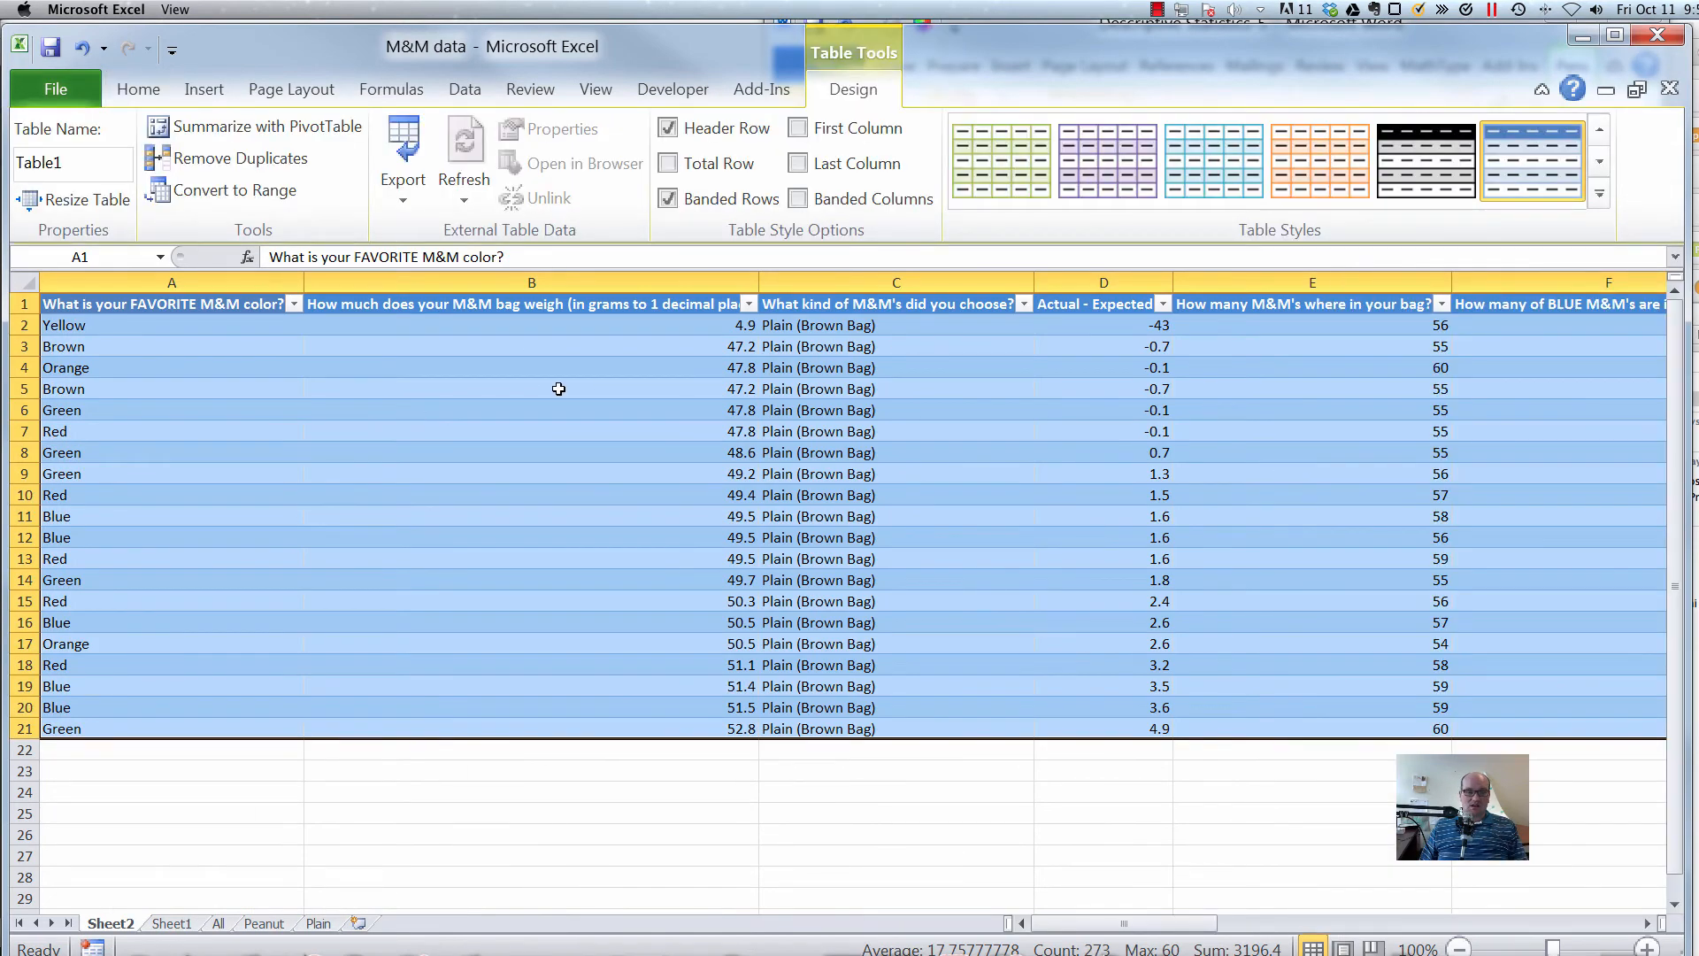
# Examine the bag type, branch of service and bag weight columns of the extracted records for a suspicious entry.
pyautogui.moveTo(853, 326); pyautogui.dragTo(861, 733)
pyautogui.hscroll(10, 1009, 577)
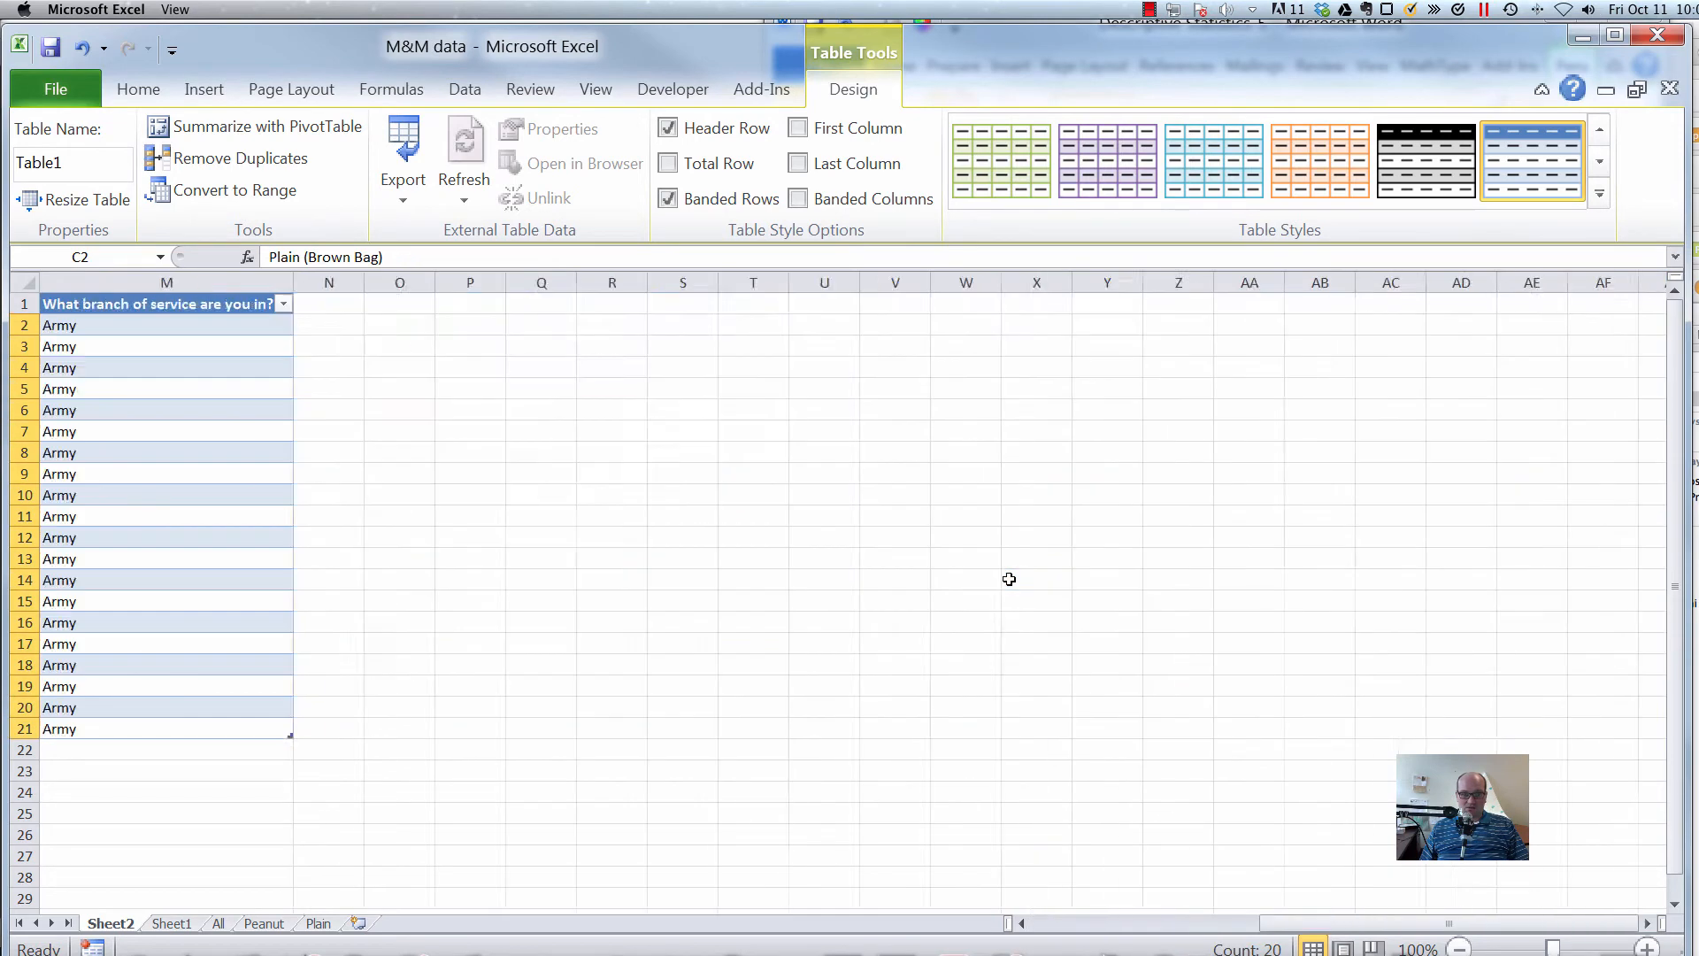
pyautogui.hscroll(-3, 1009, 579)
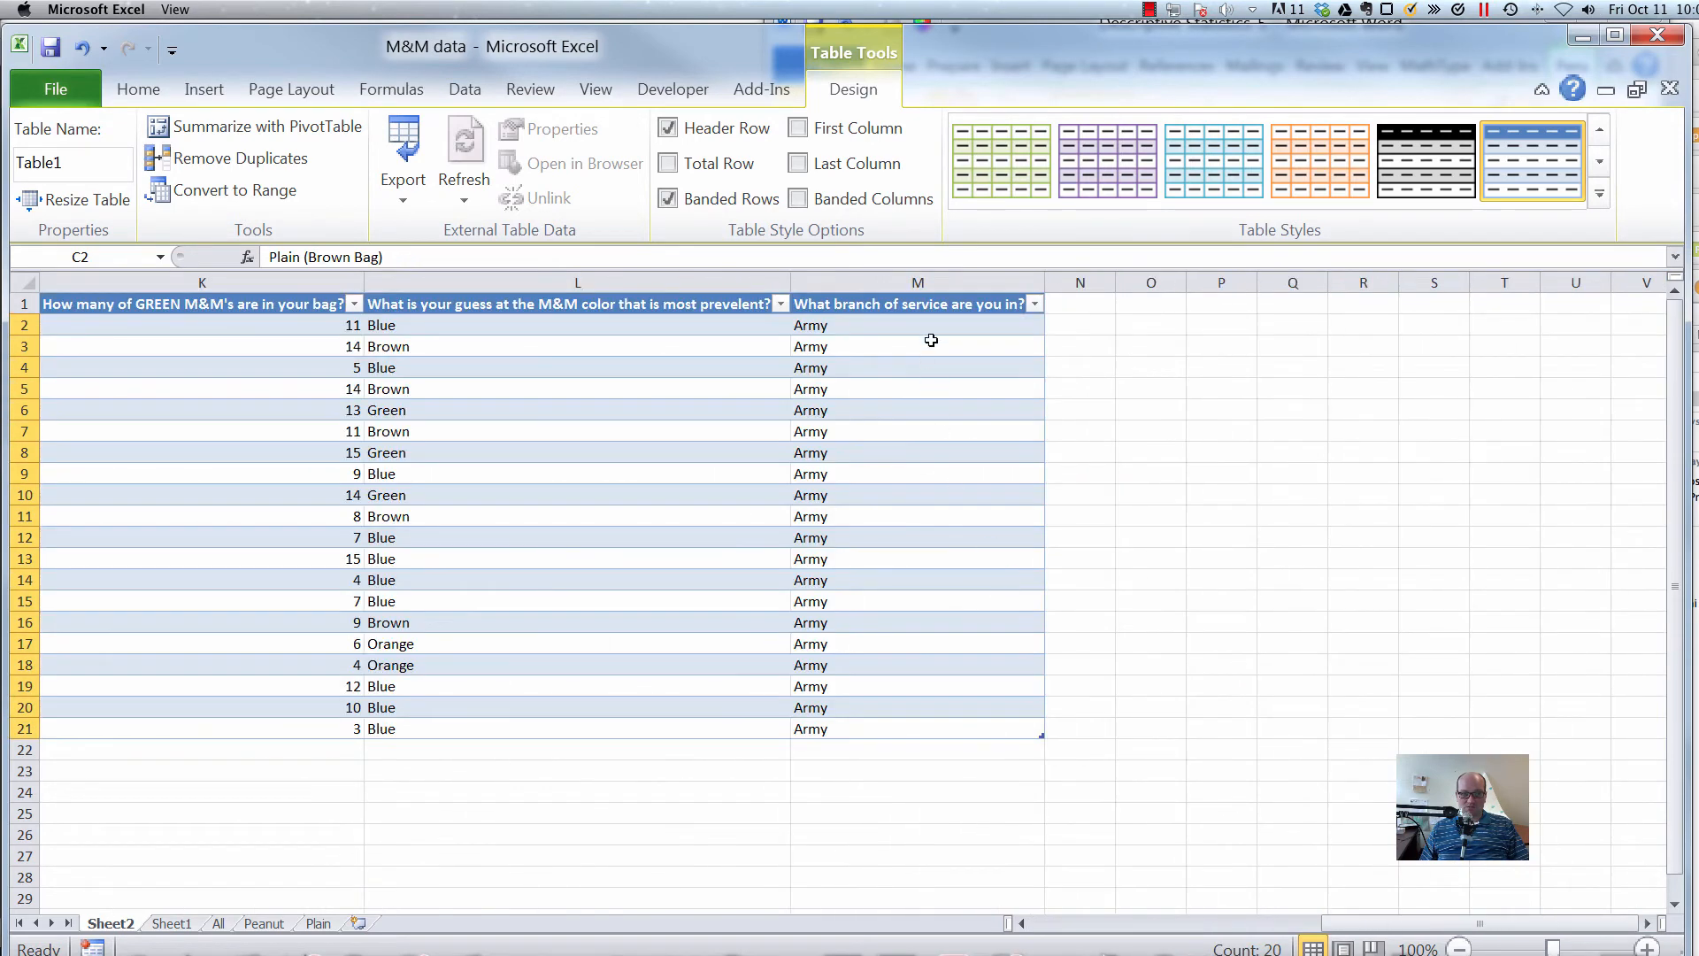
pyautogui.moveTo(903, 325); pyautogui.dragTo(899, 735)
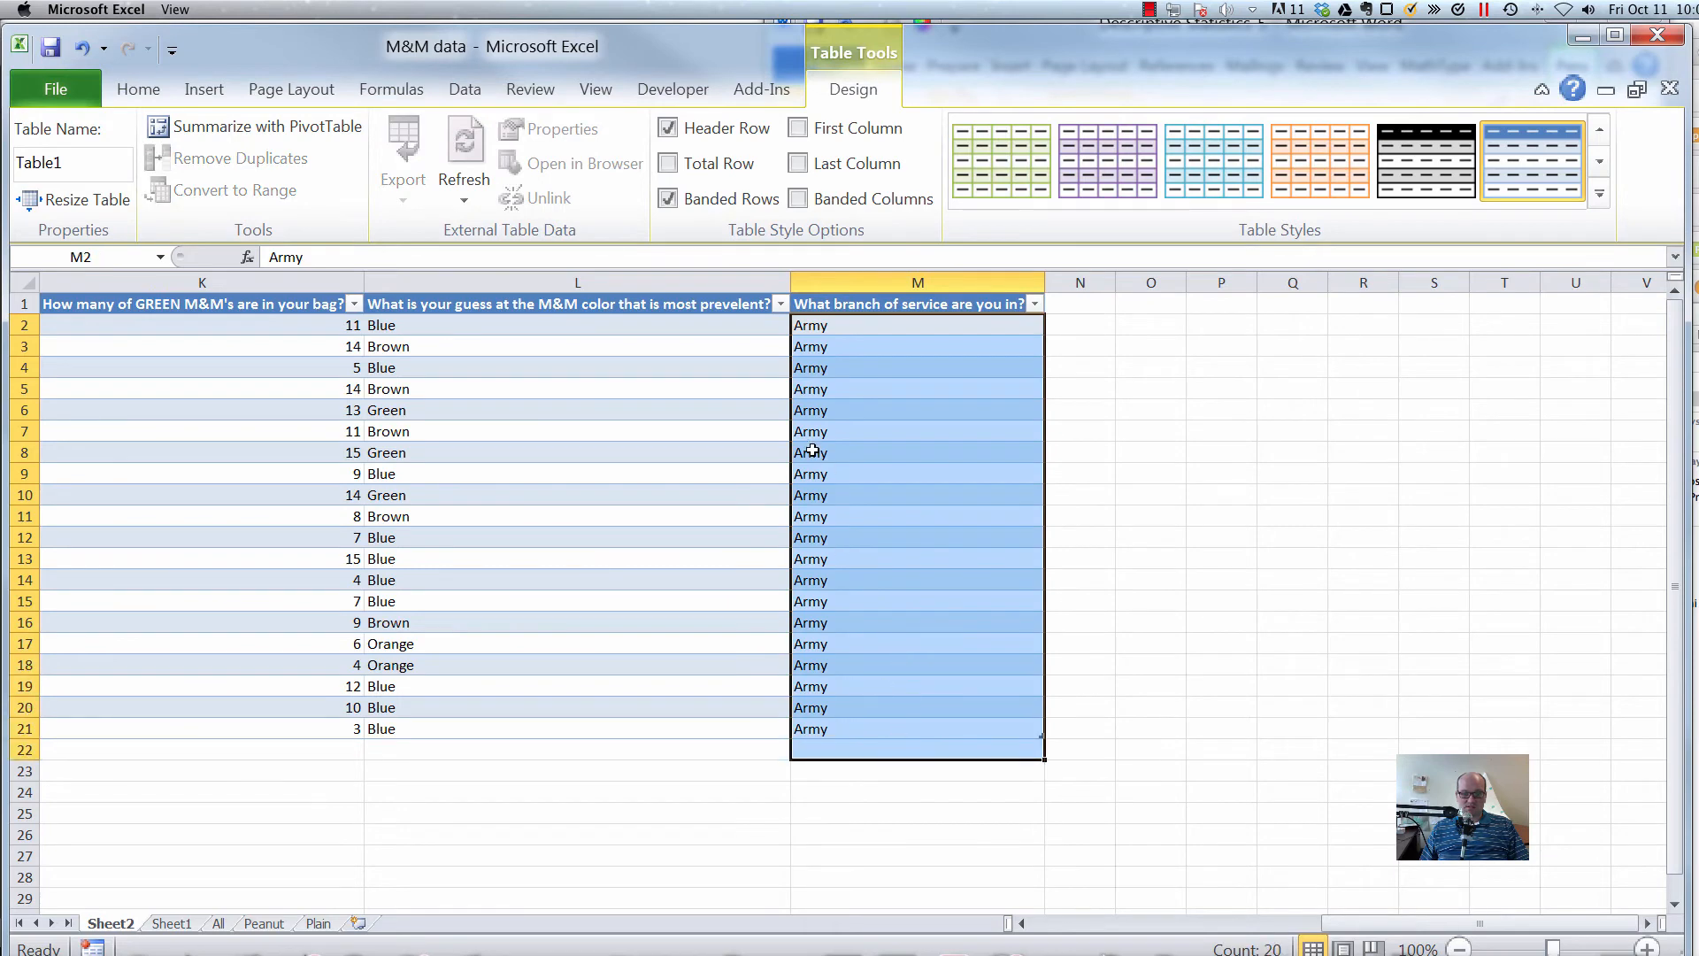
pyautogui.hscroll(-5, 812, 450)
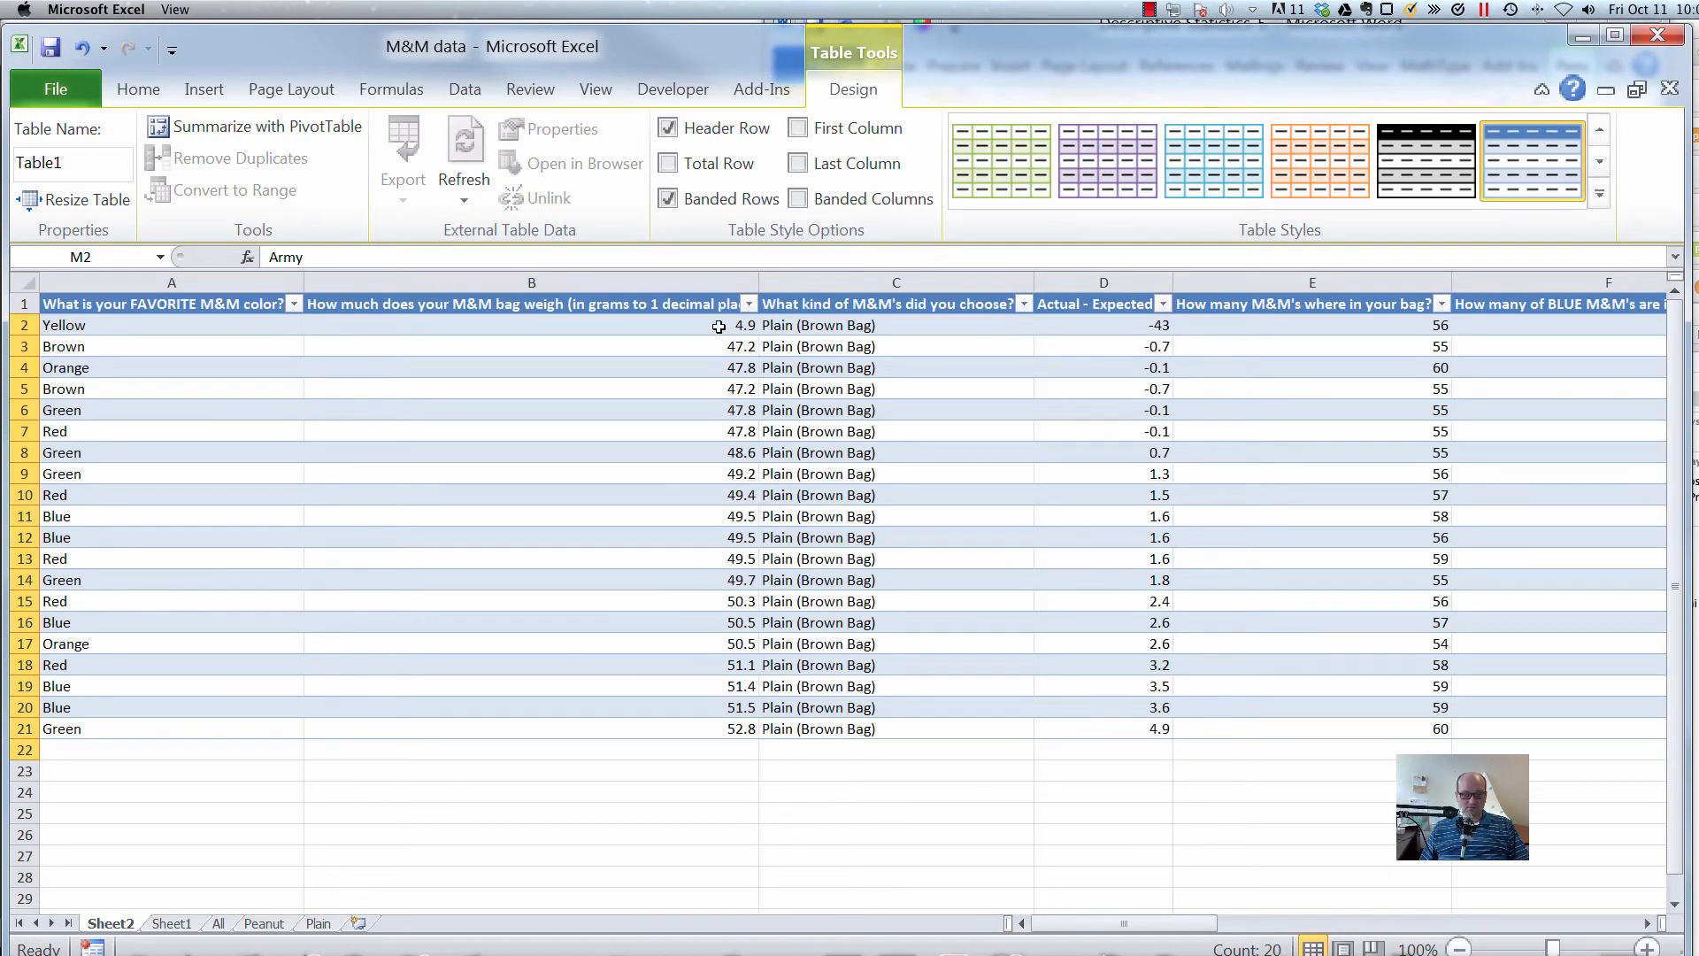
pyautogui.moveTo(721, 326); pyautogui.dragTo(717, 731)
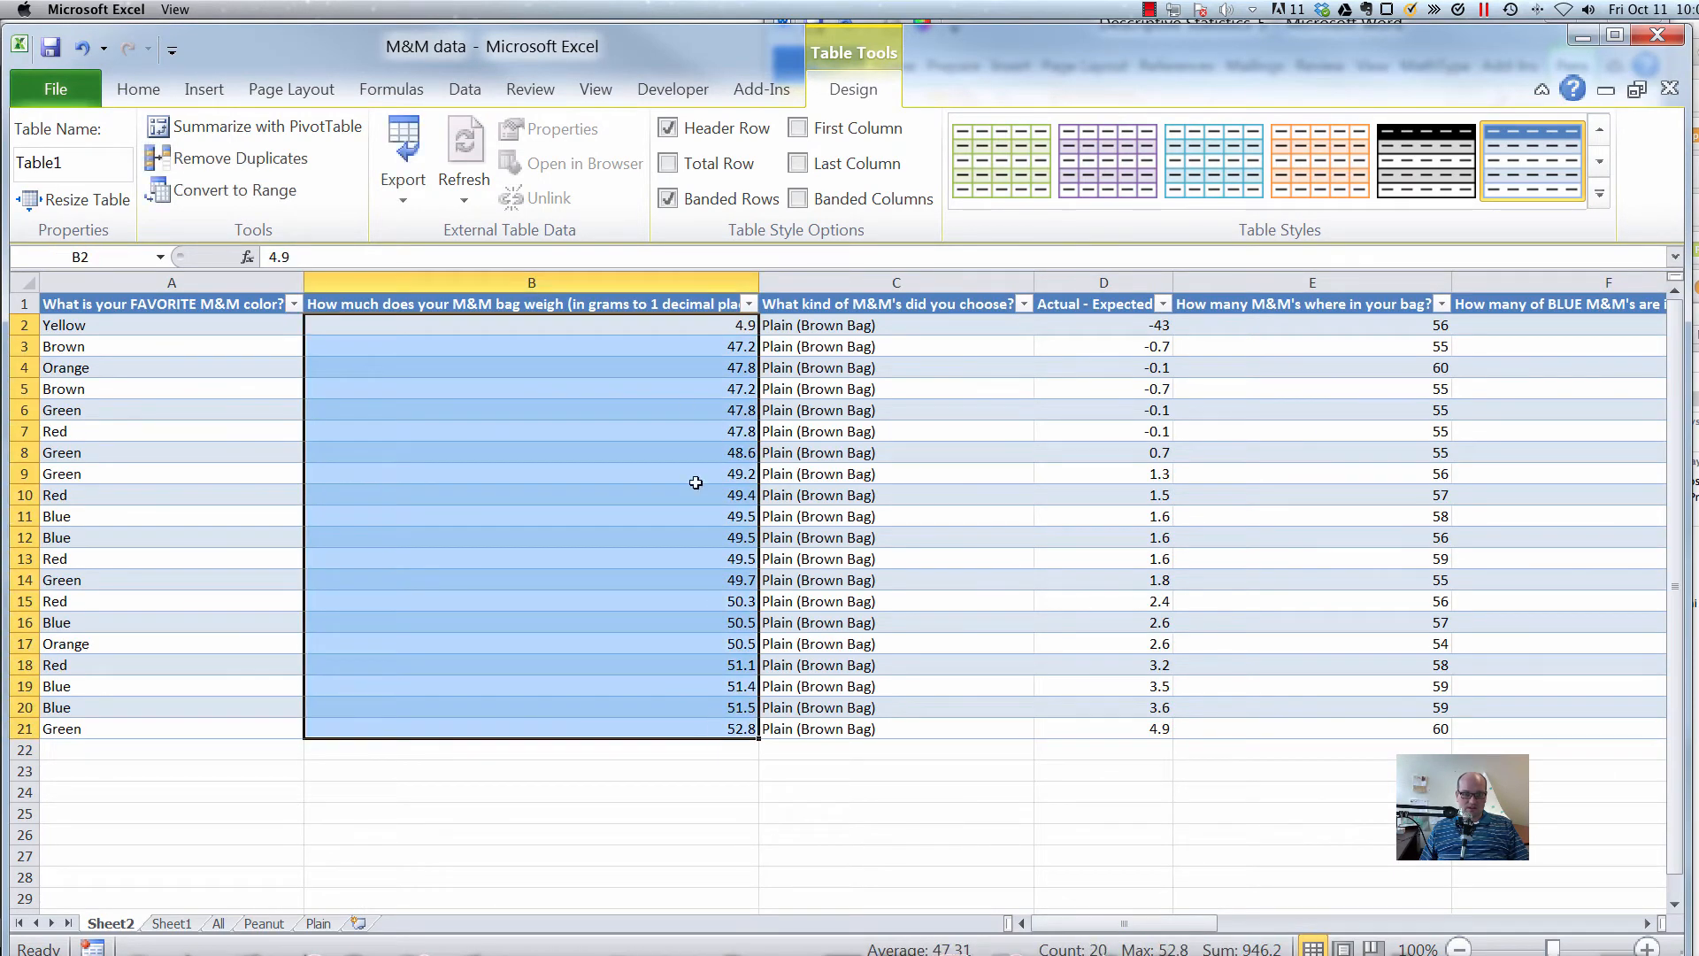
pyautogui.click(677, 327)
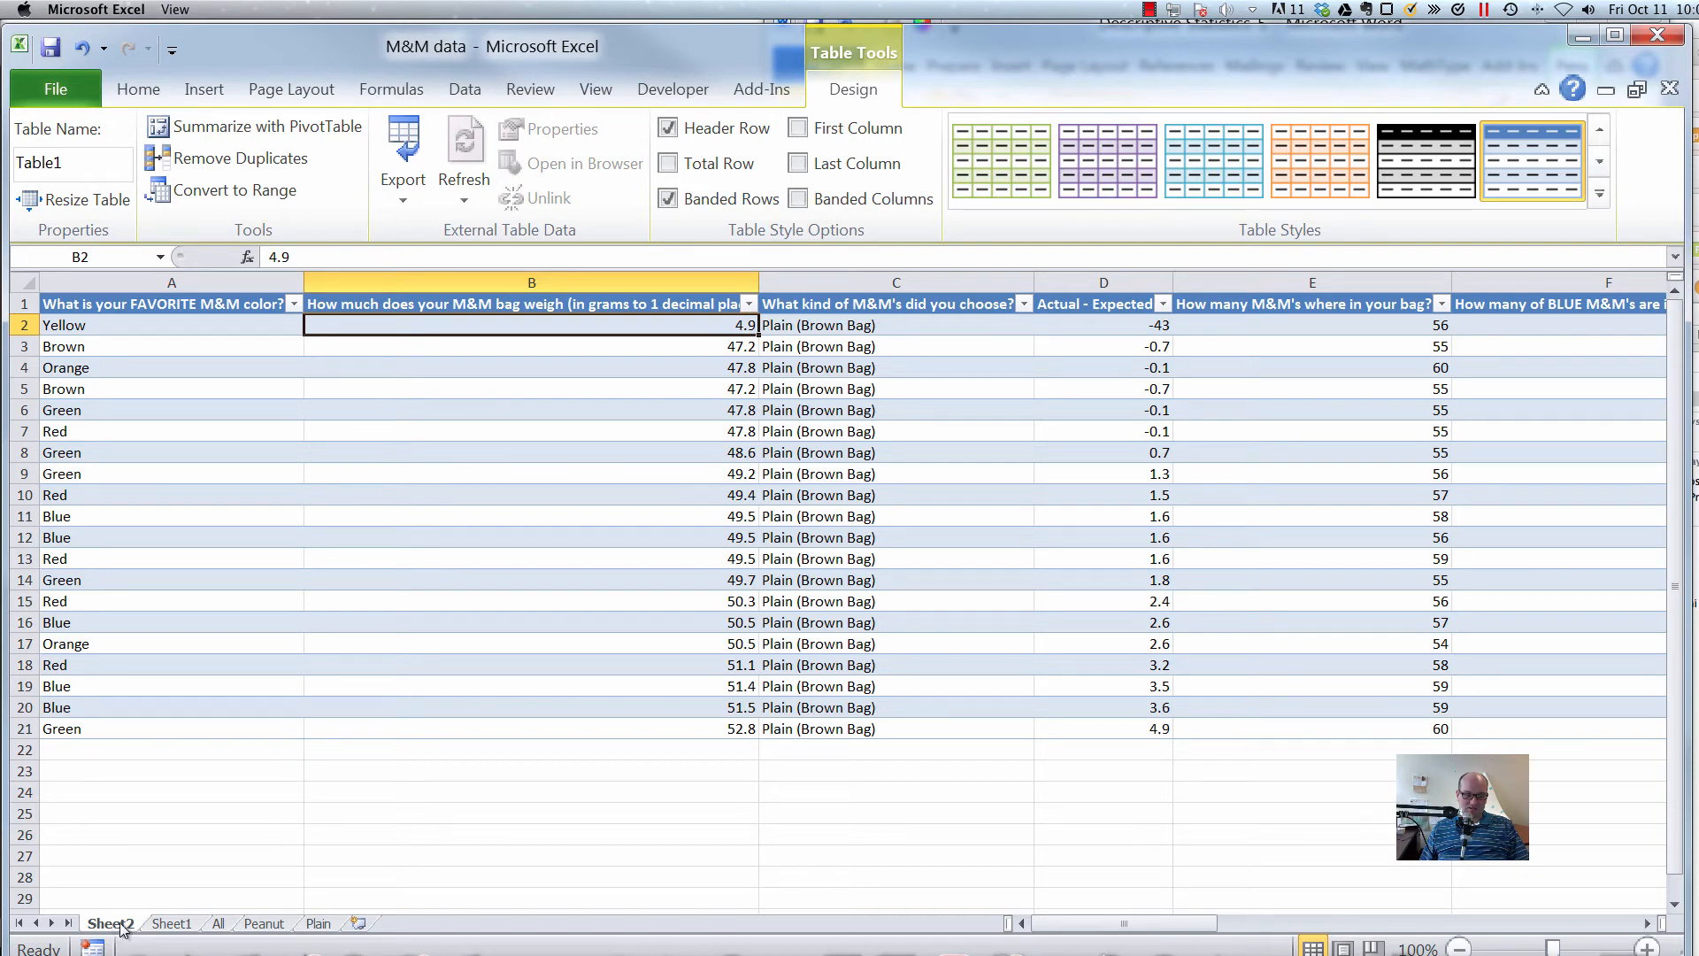
# Sort the records on the All sheet by M&M bag weight in ascending order.
pyautogui.click(222, 927)
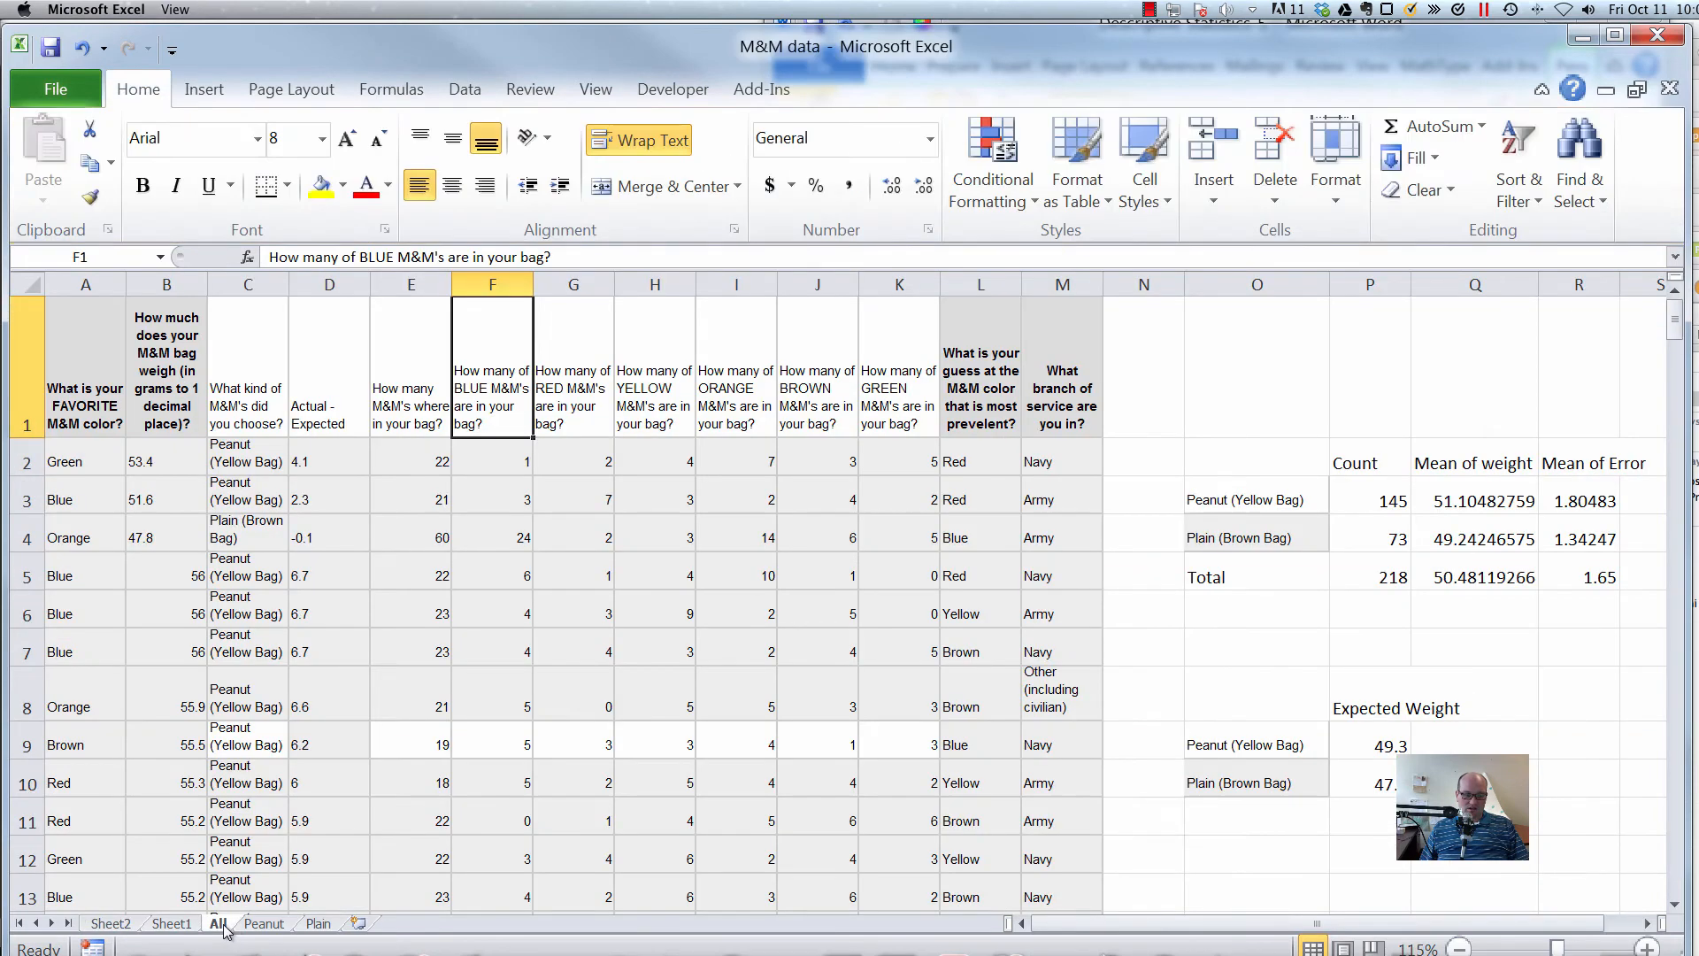
pyautogui.click(150, 390)
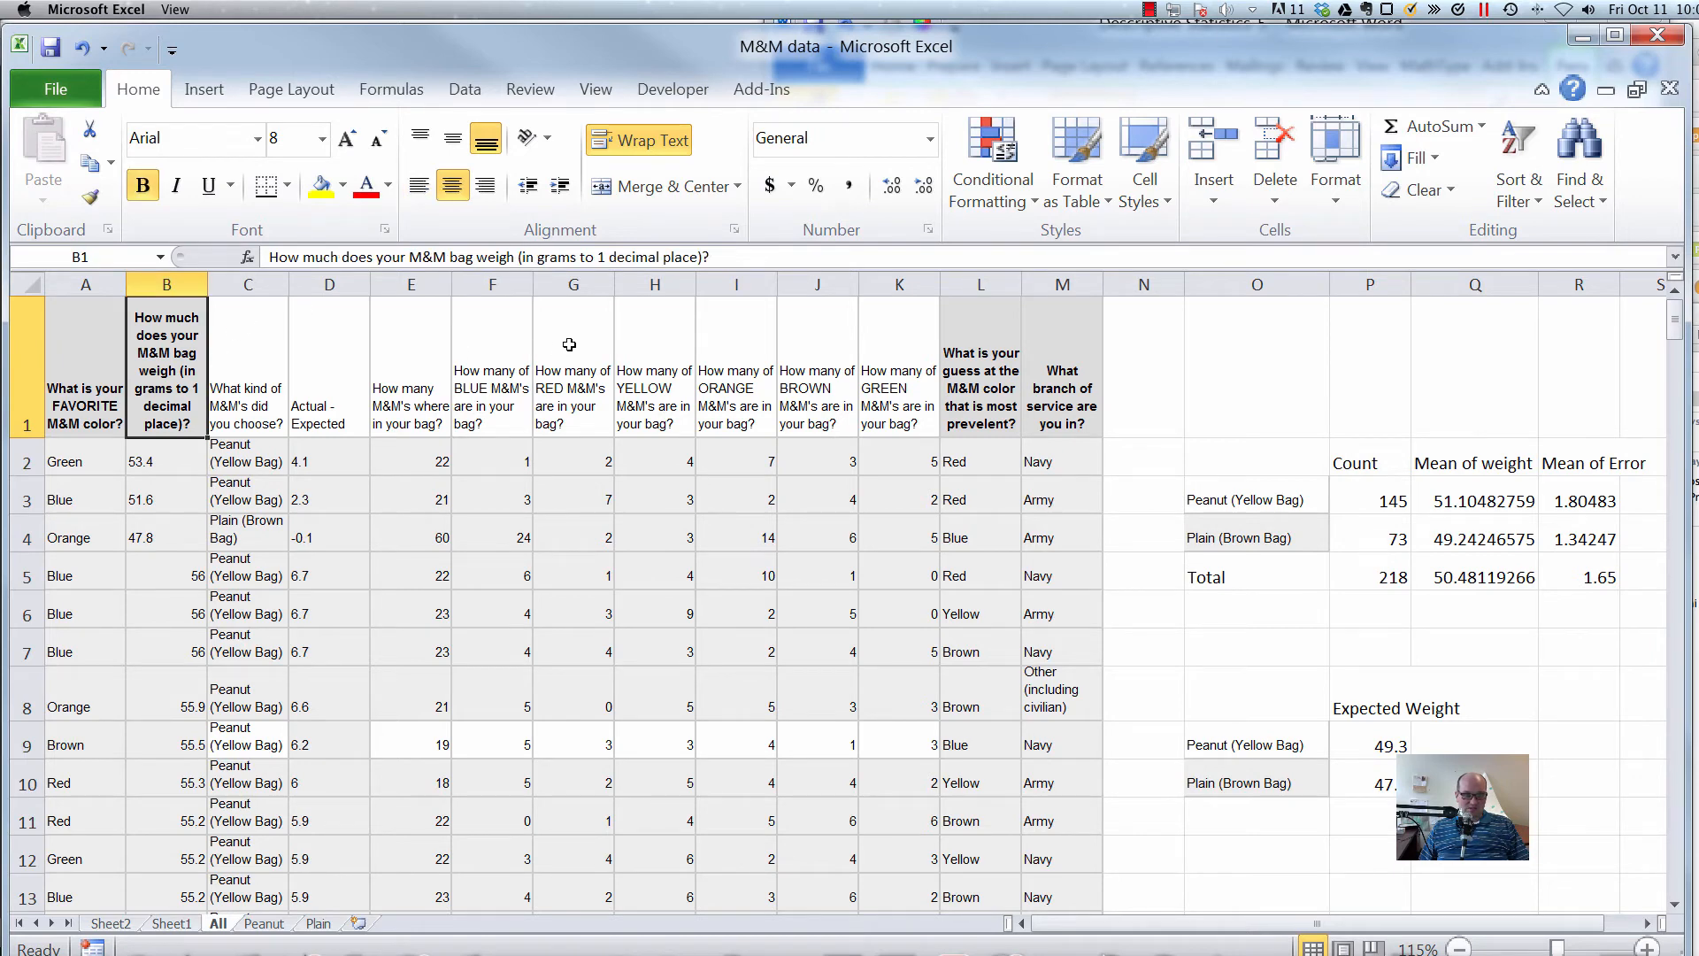
pyautogui.click(1517, 182)
pyautogui.click(1447, 267)
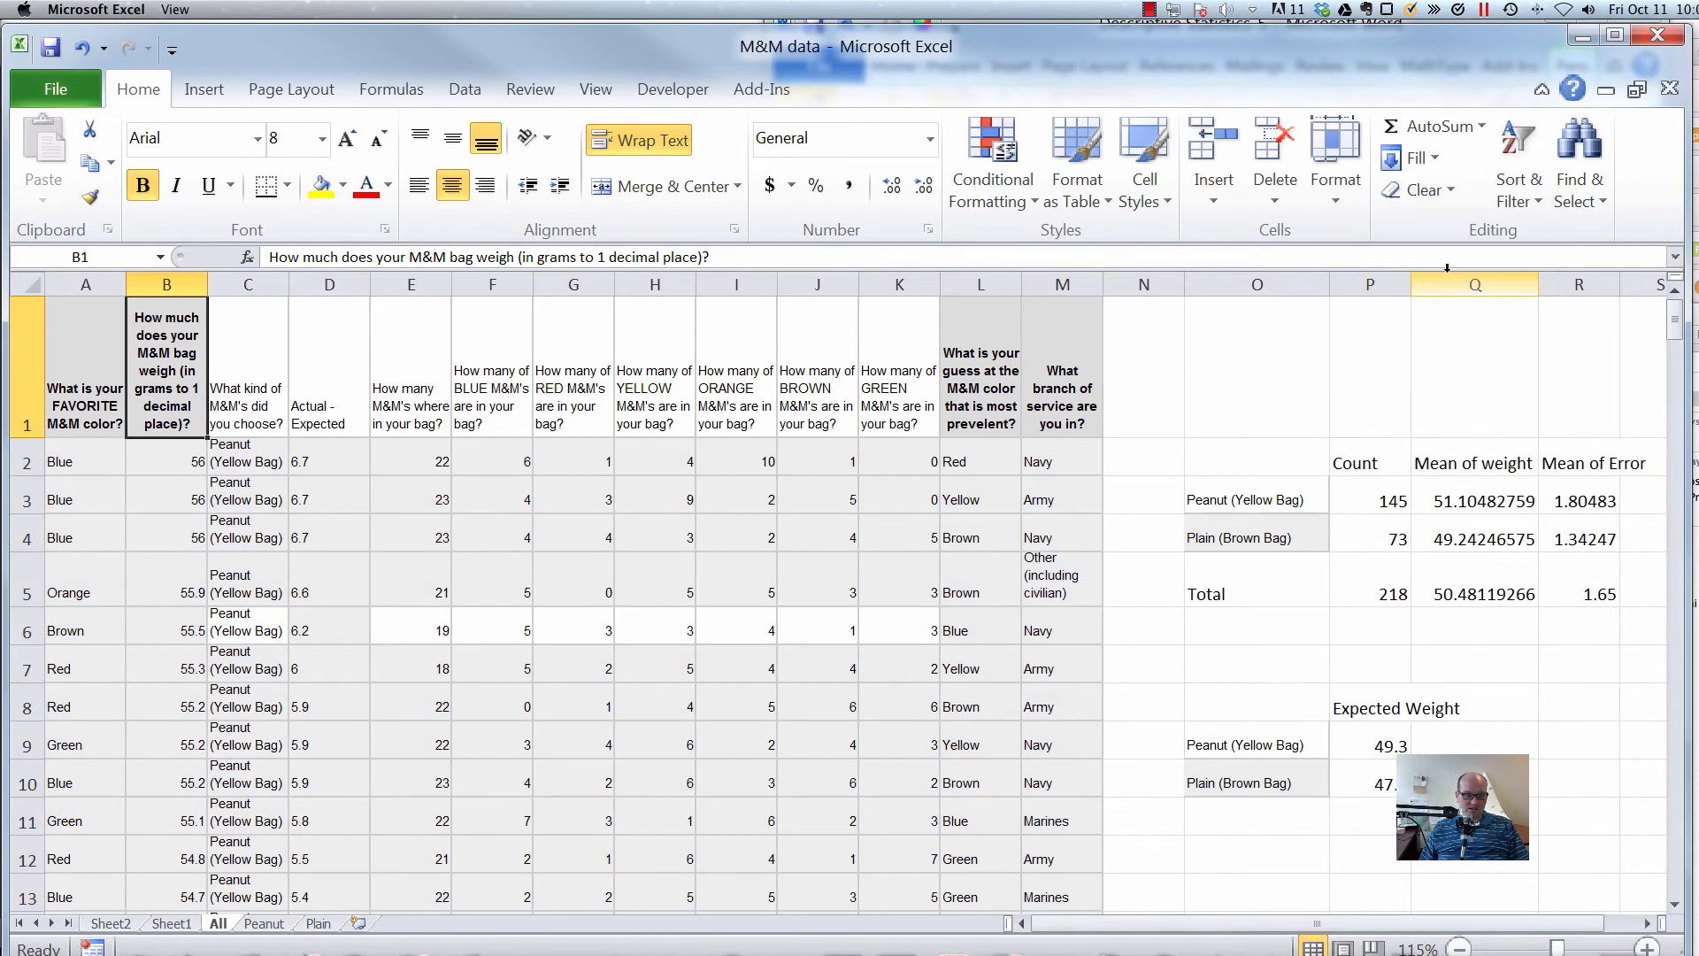
pyautogui.click(1508, 200)
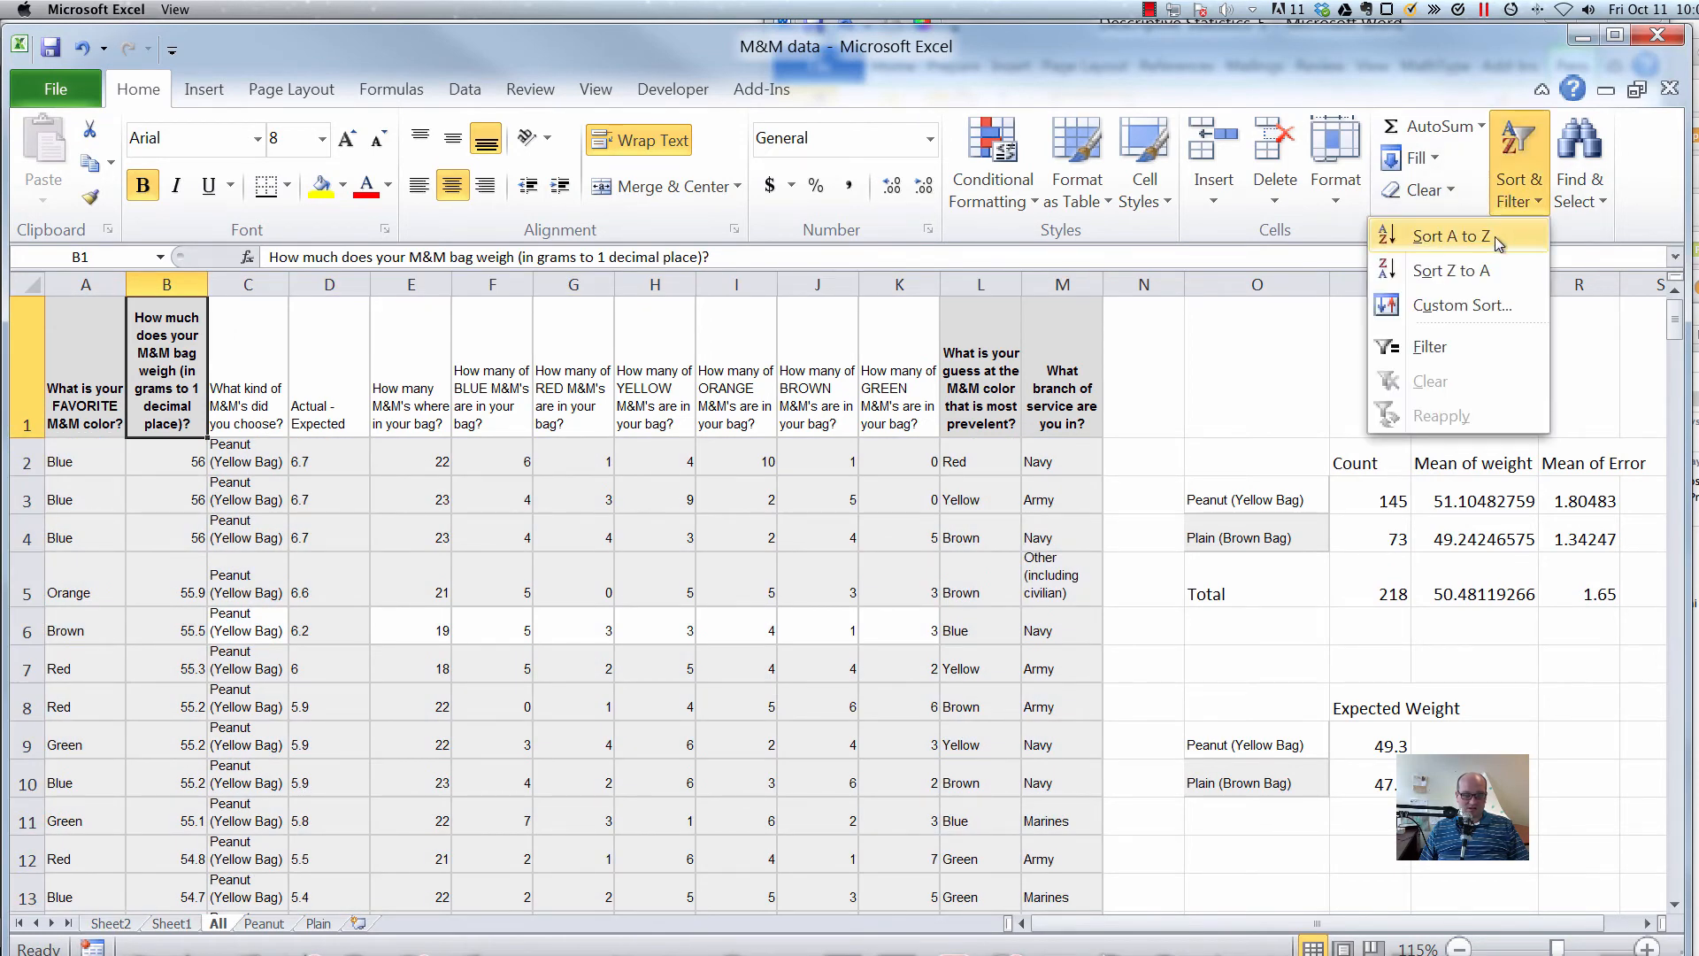
pyautogui.click(1495, 237)
# Check the bag weight, M&M kind and branch of service of the two lightest records in rows 2 and 3.
pyautogui.click(158, 467)
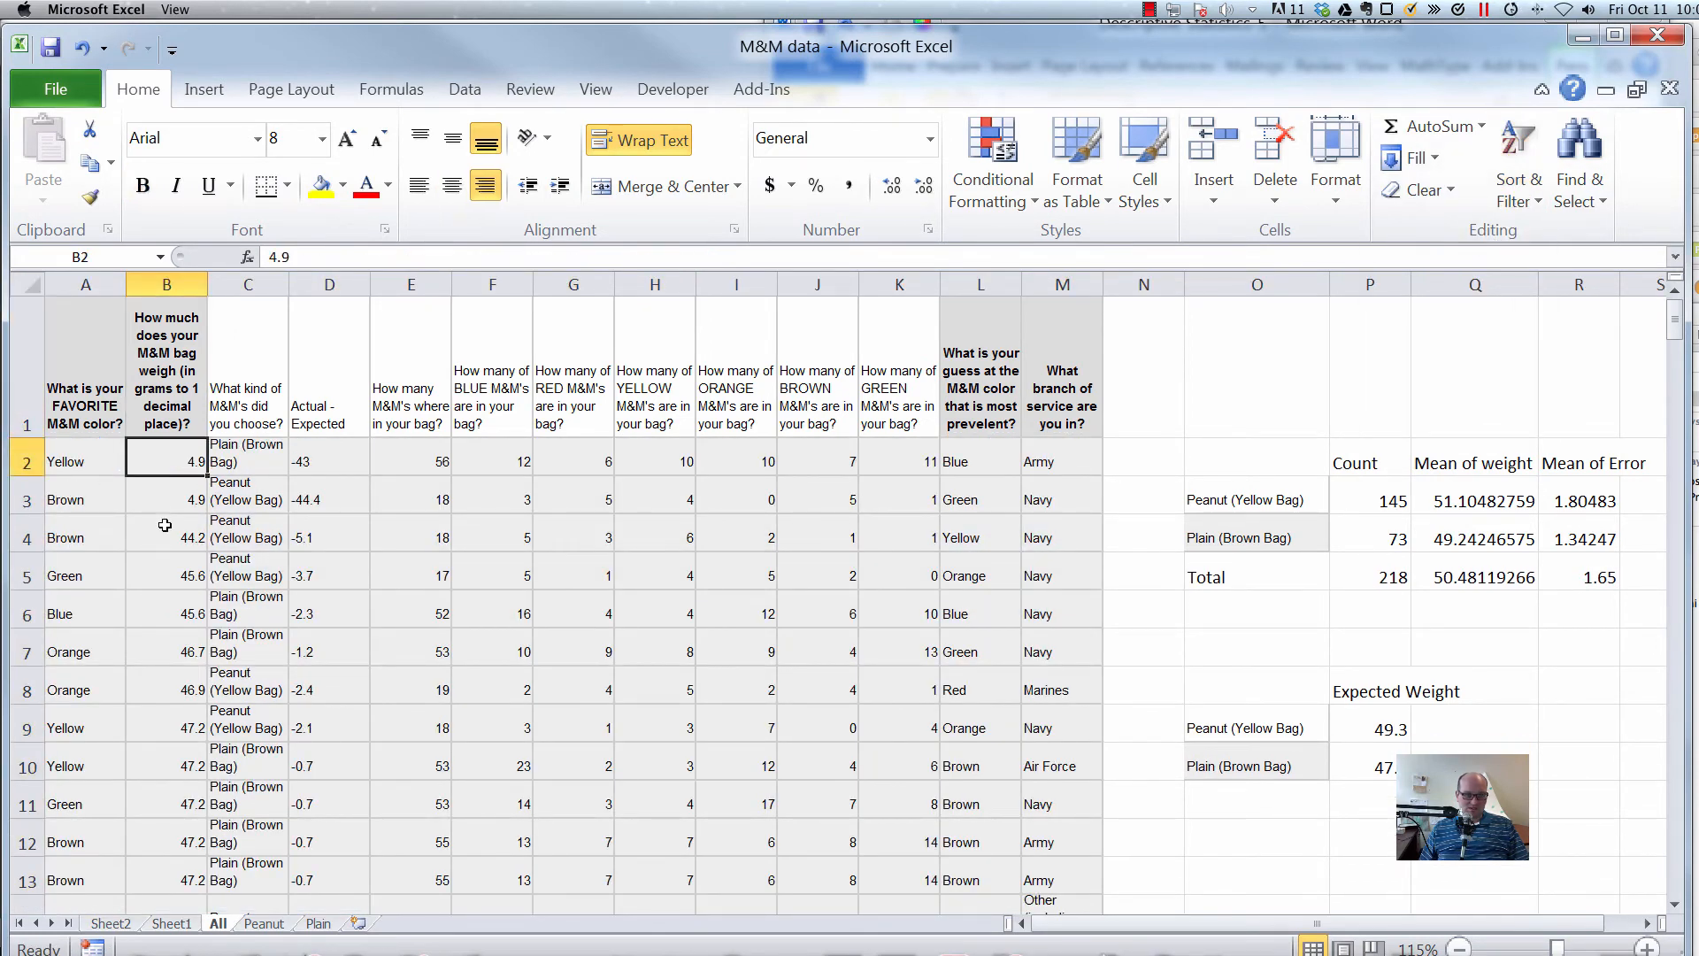
pyautogui.click(165, 502)
pyautogui.click(181, 455)
pyautogui.click(162, 505)
pyautogui.click(248, 458)
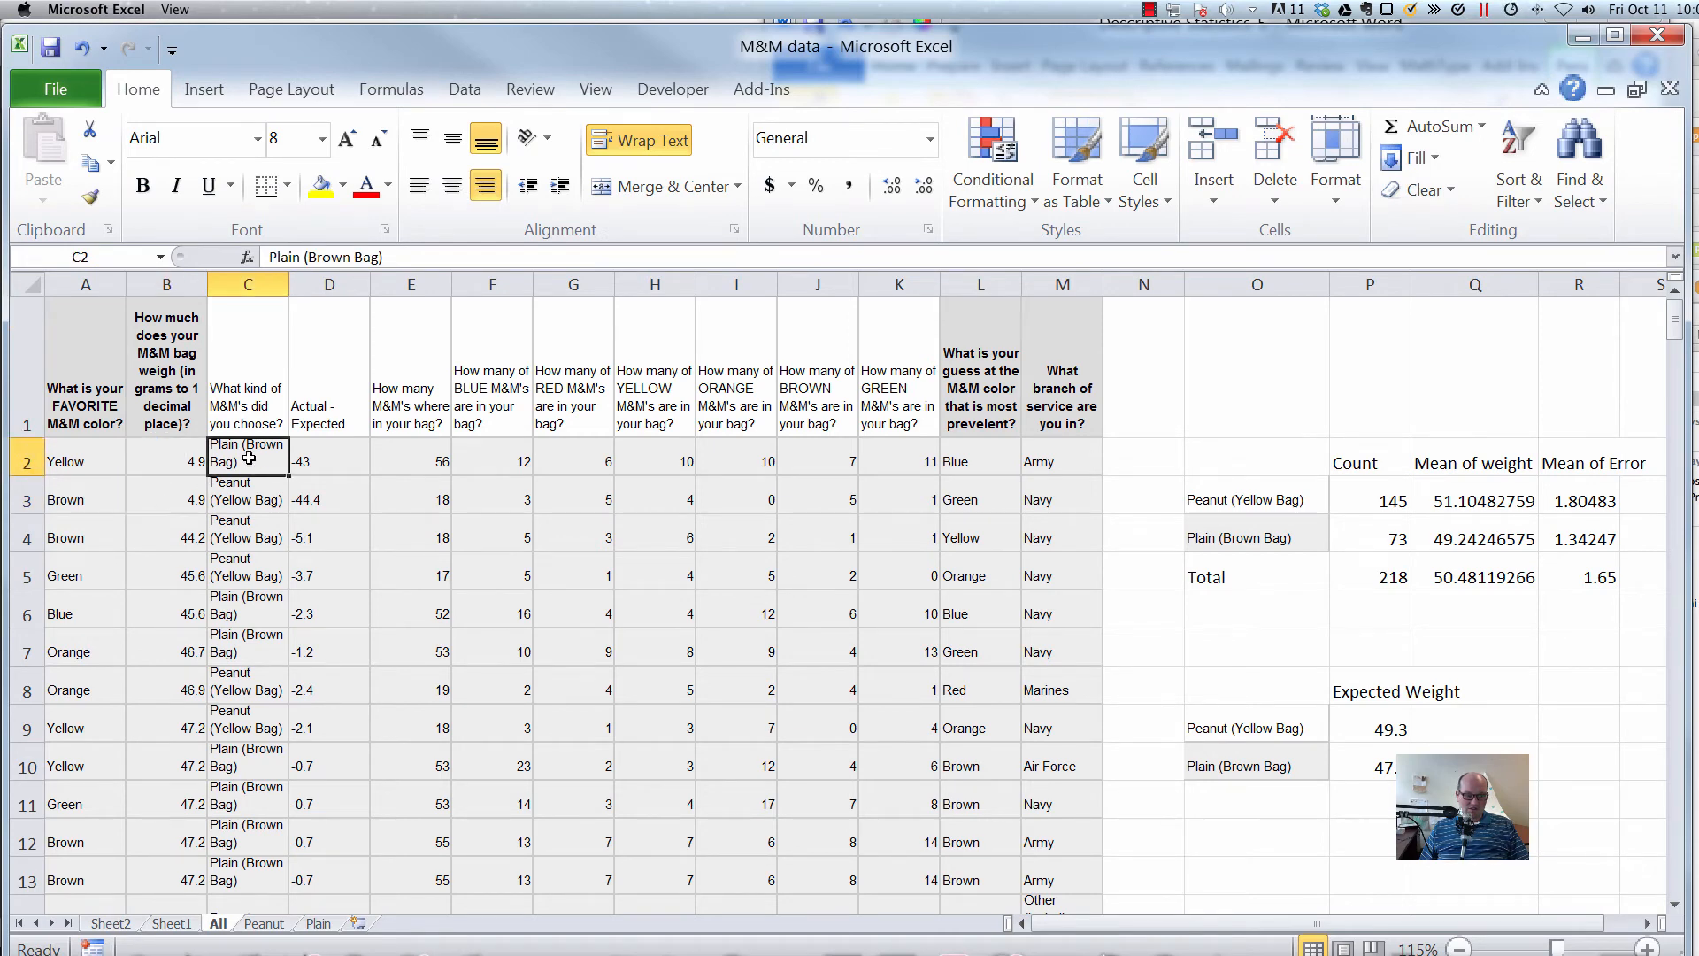
pyautogui.click(1055, 462)
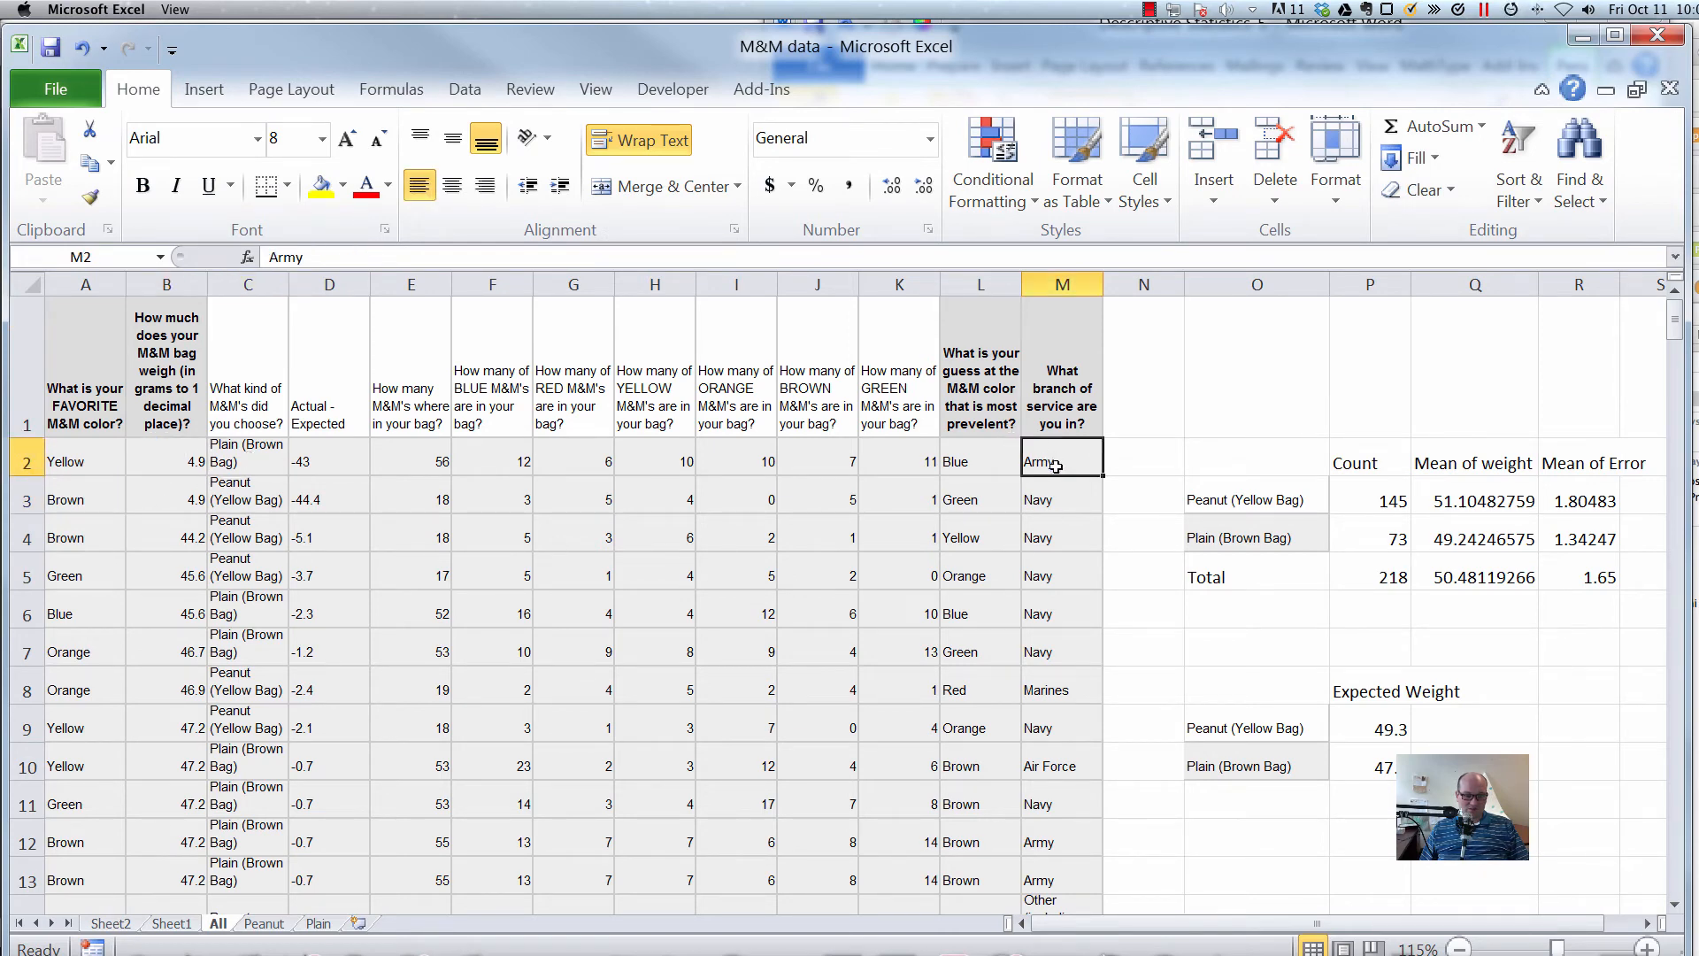
pyautogui.click(247, 484)
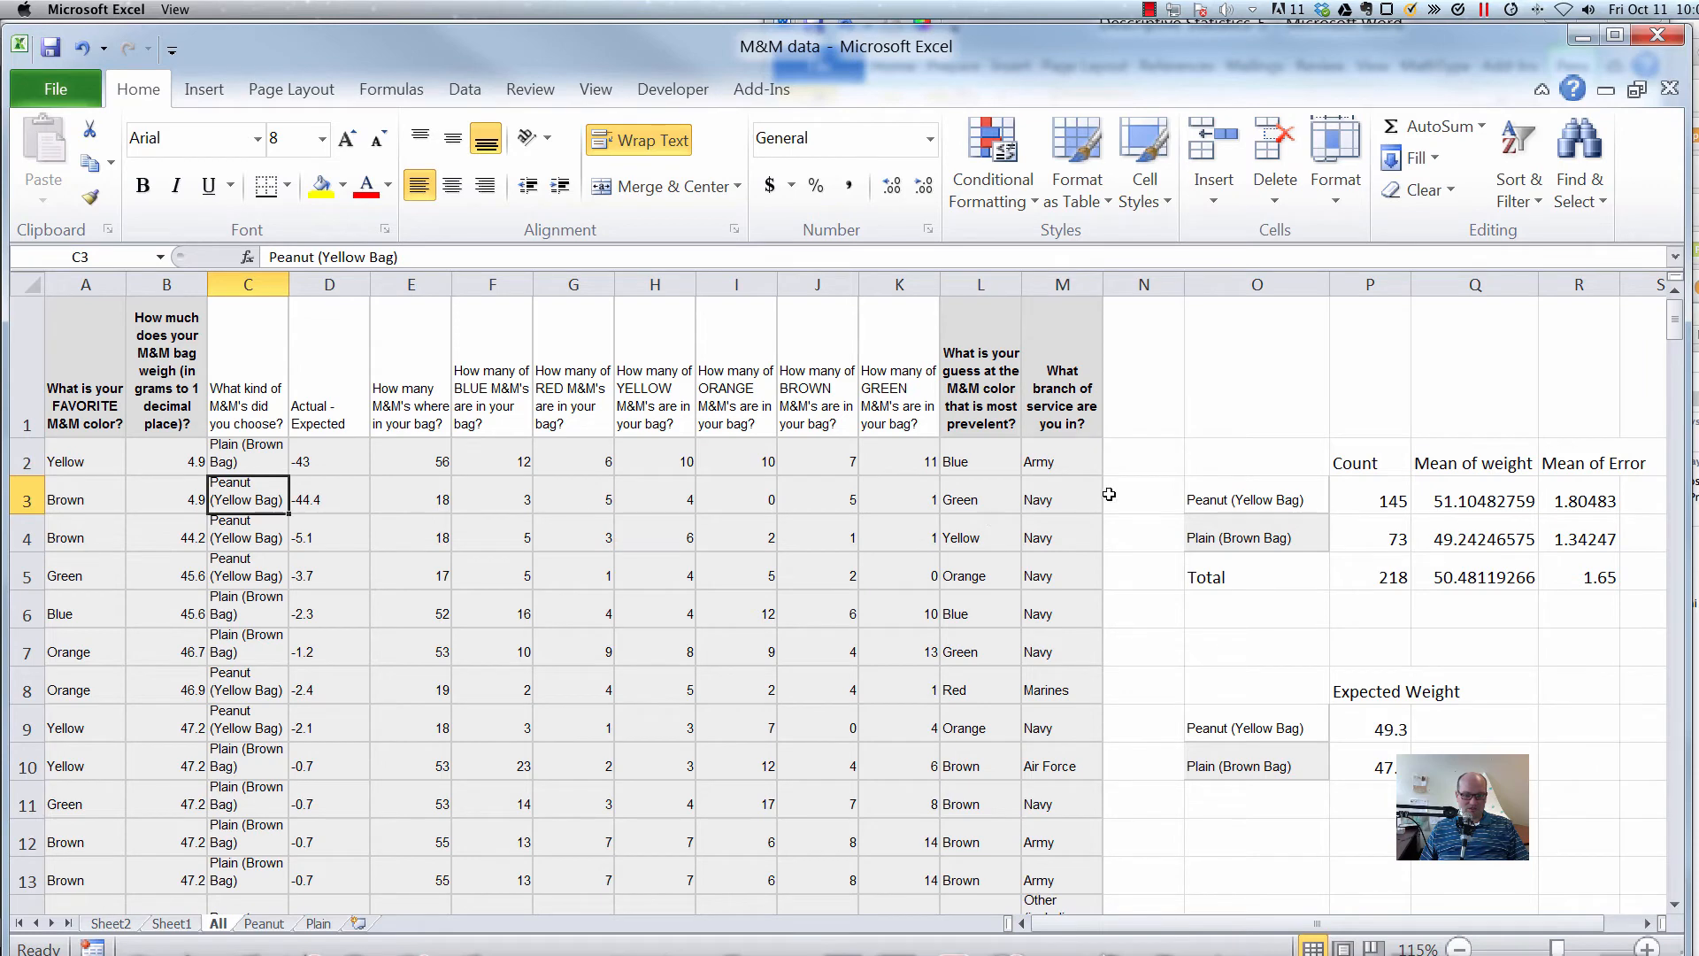
pyautogui.click(1062, 492)
pyautogui.click(1062, 455)
pyautogui.click(1058, 495)
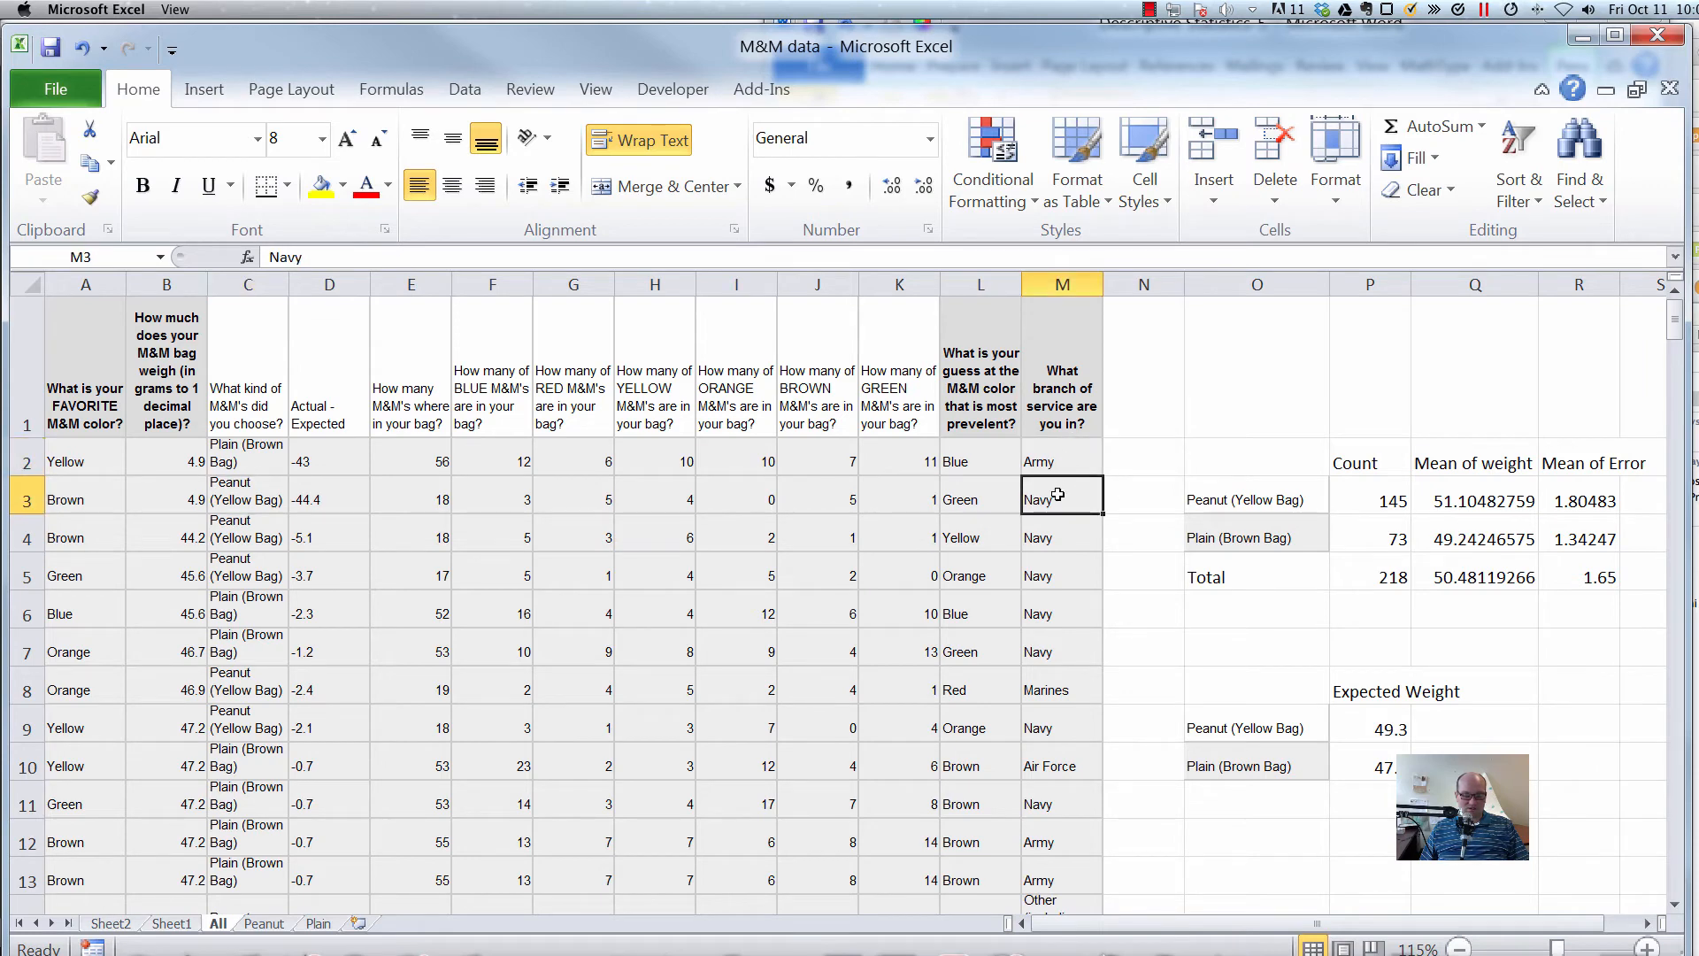
# Correct the bag weights in B2 and B3 to 49.
pyautogui.click(142, 462)
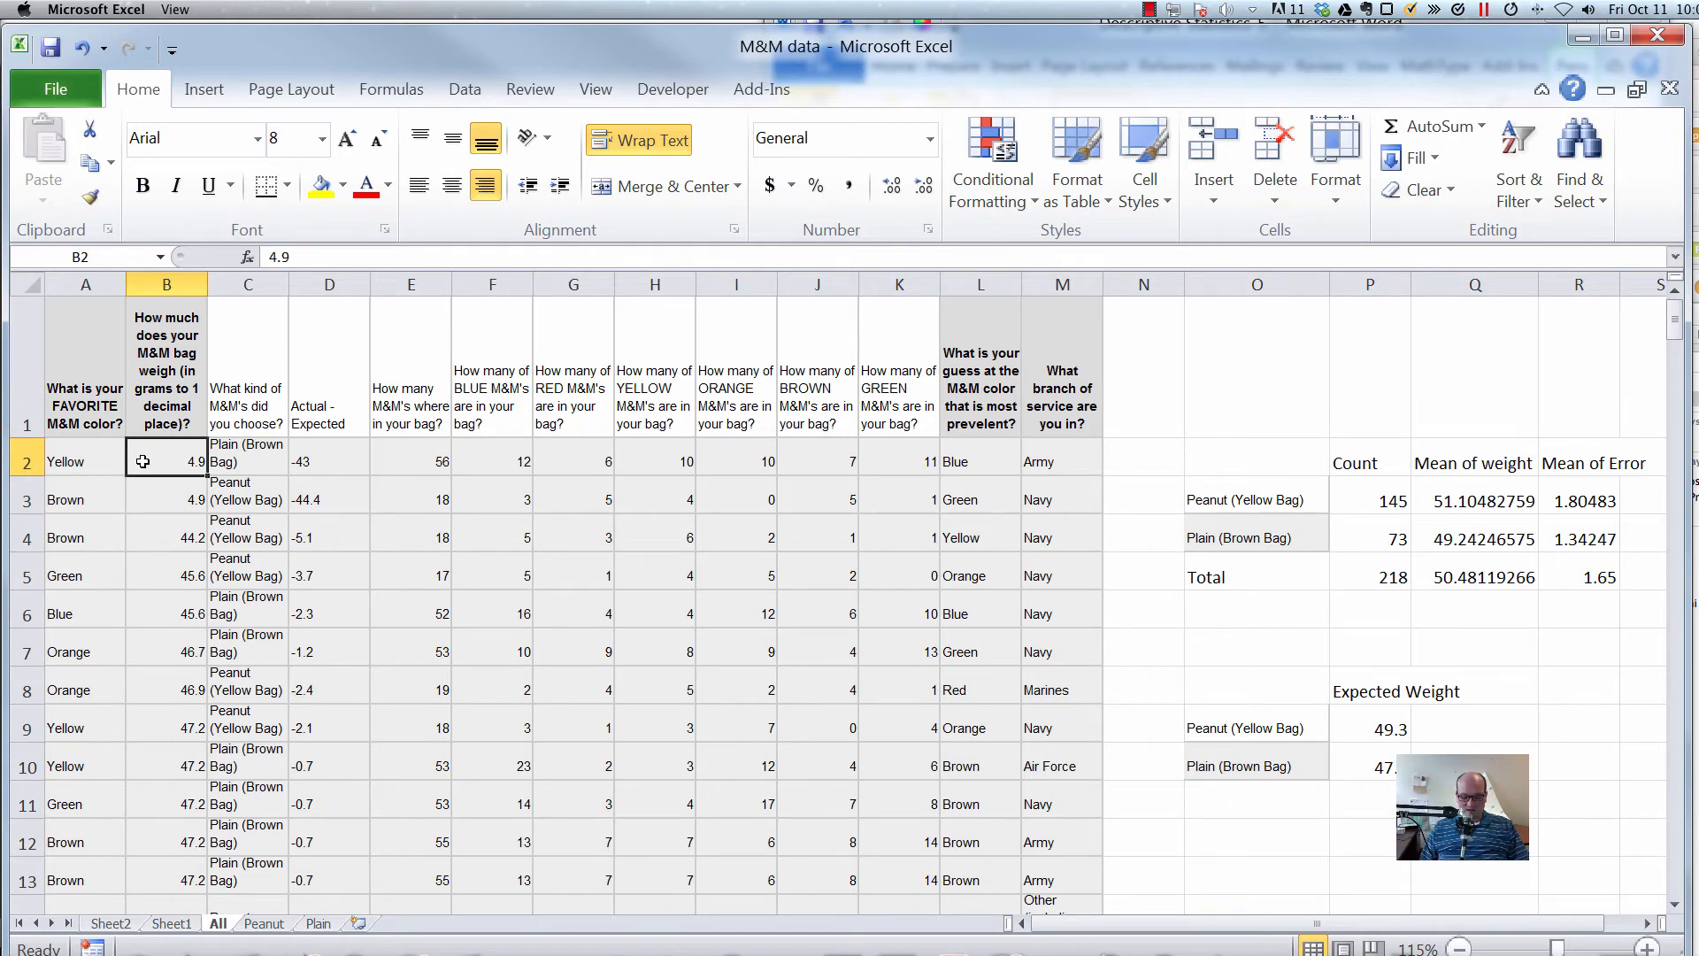
pyautogui.write('4')
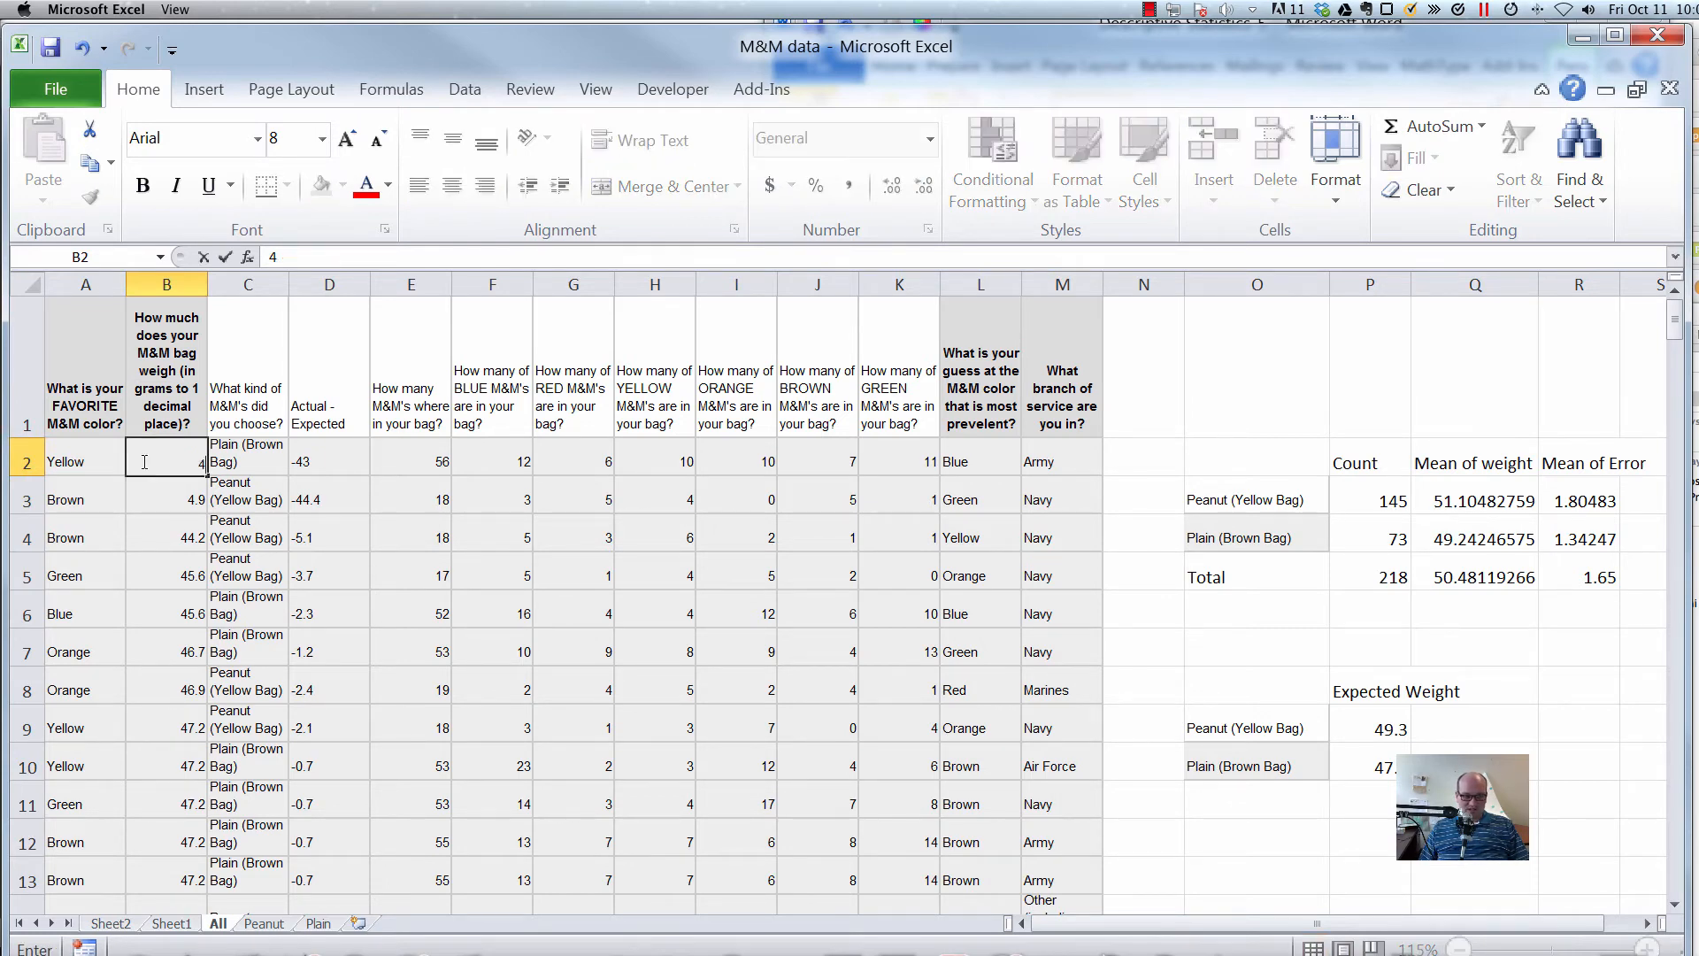
pyautogui.press('Return')
pyautogui.write('49')
pyautogui.press('Return')
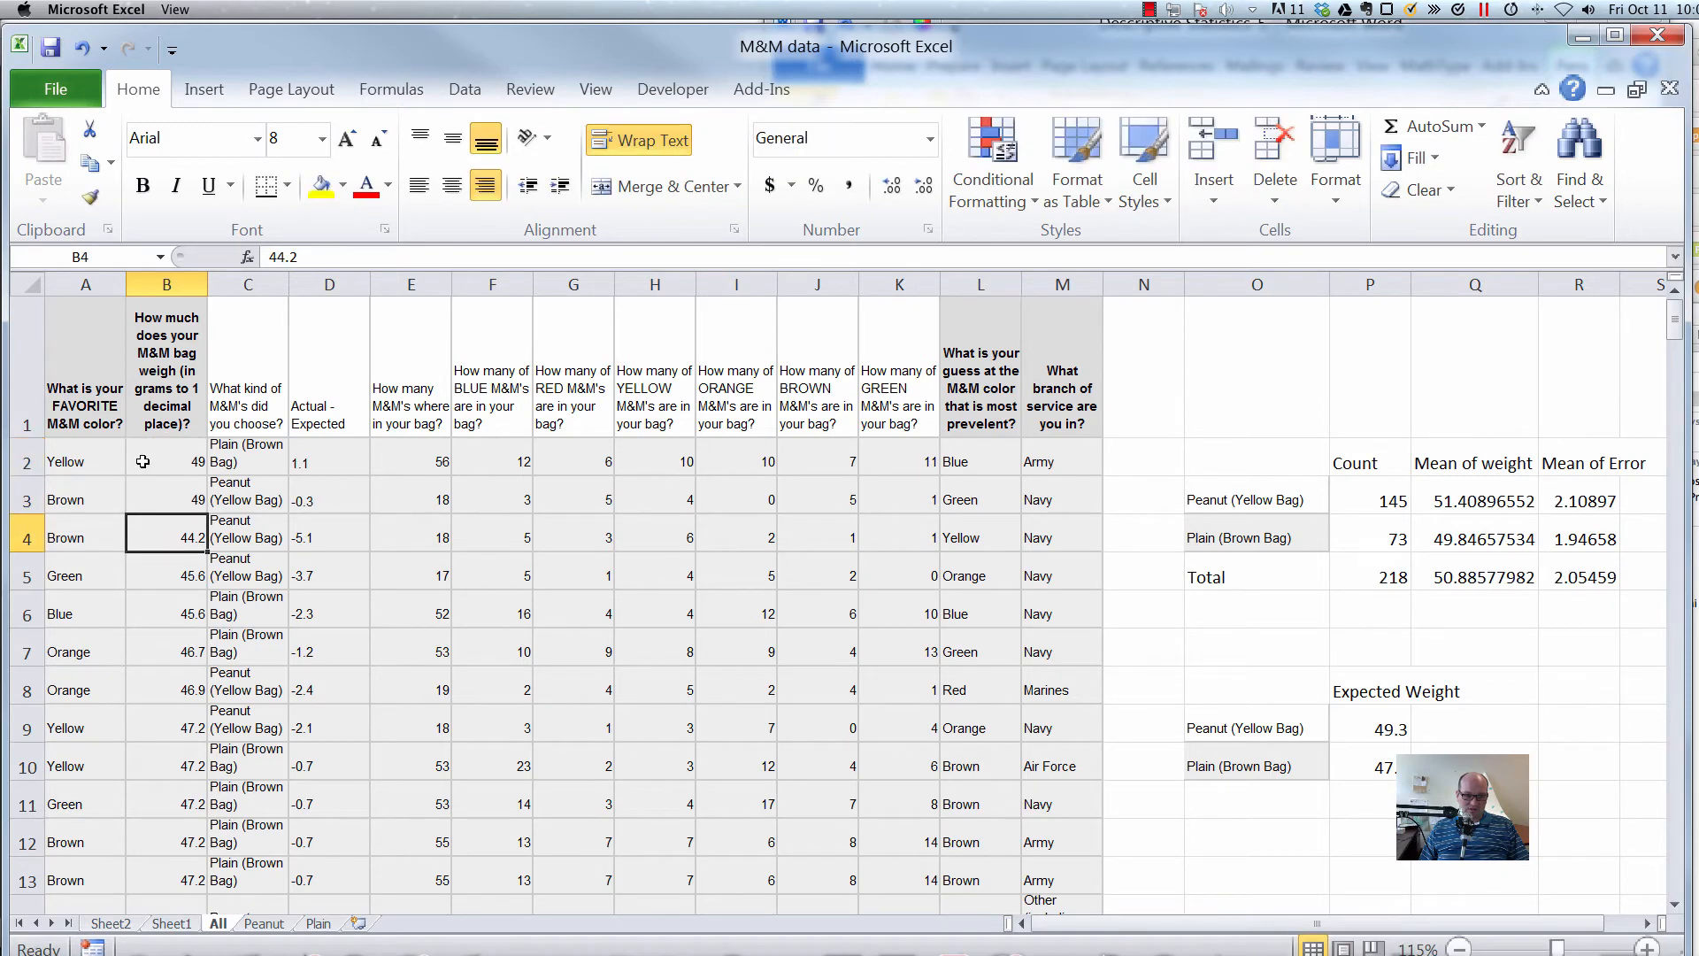
# Review the Actual - Expected values for rows 2 and 3 and the mean weight and mean error for both bag types.
pyautogui.press('Up')
pyautogui.press('Right')
pyautogui.press('Right')
pyautogui.press('Up')
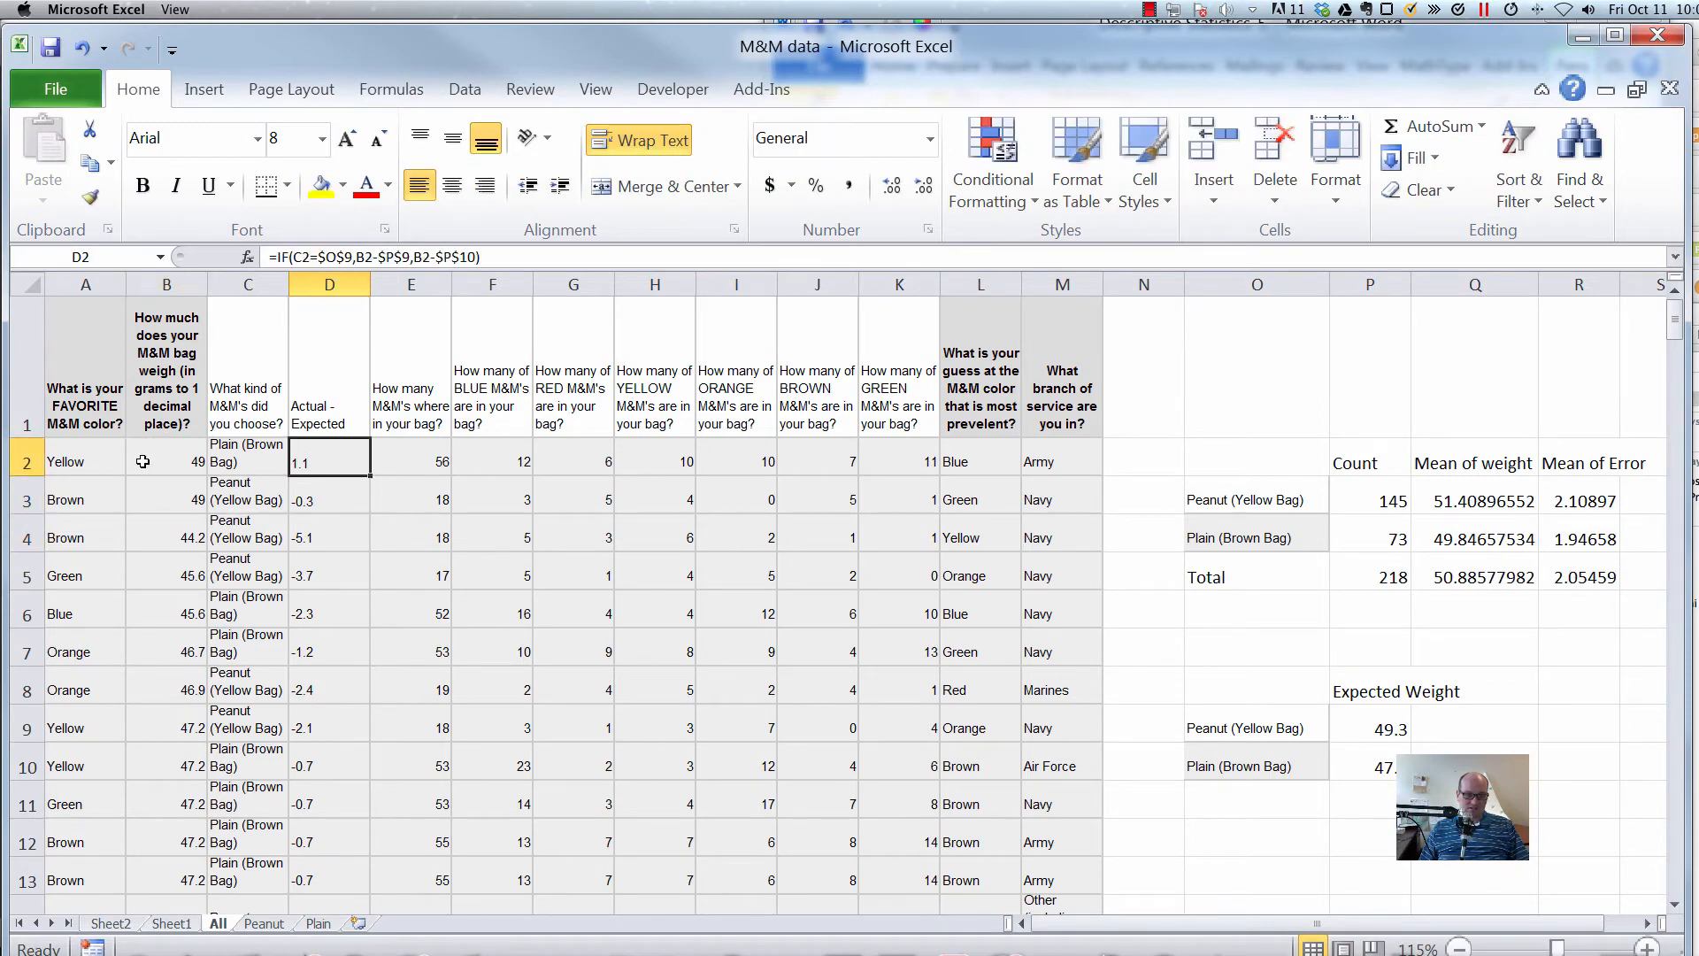
pyautogui.press('Down')
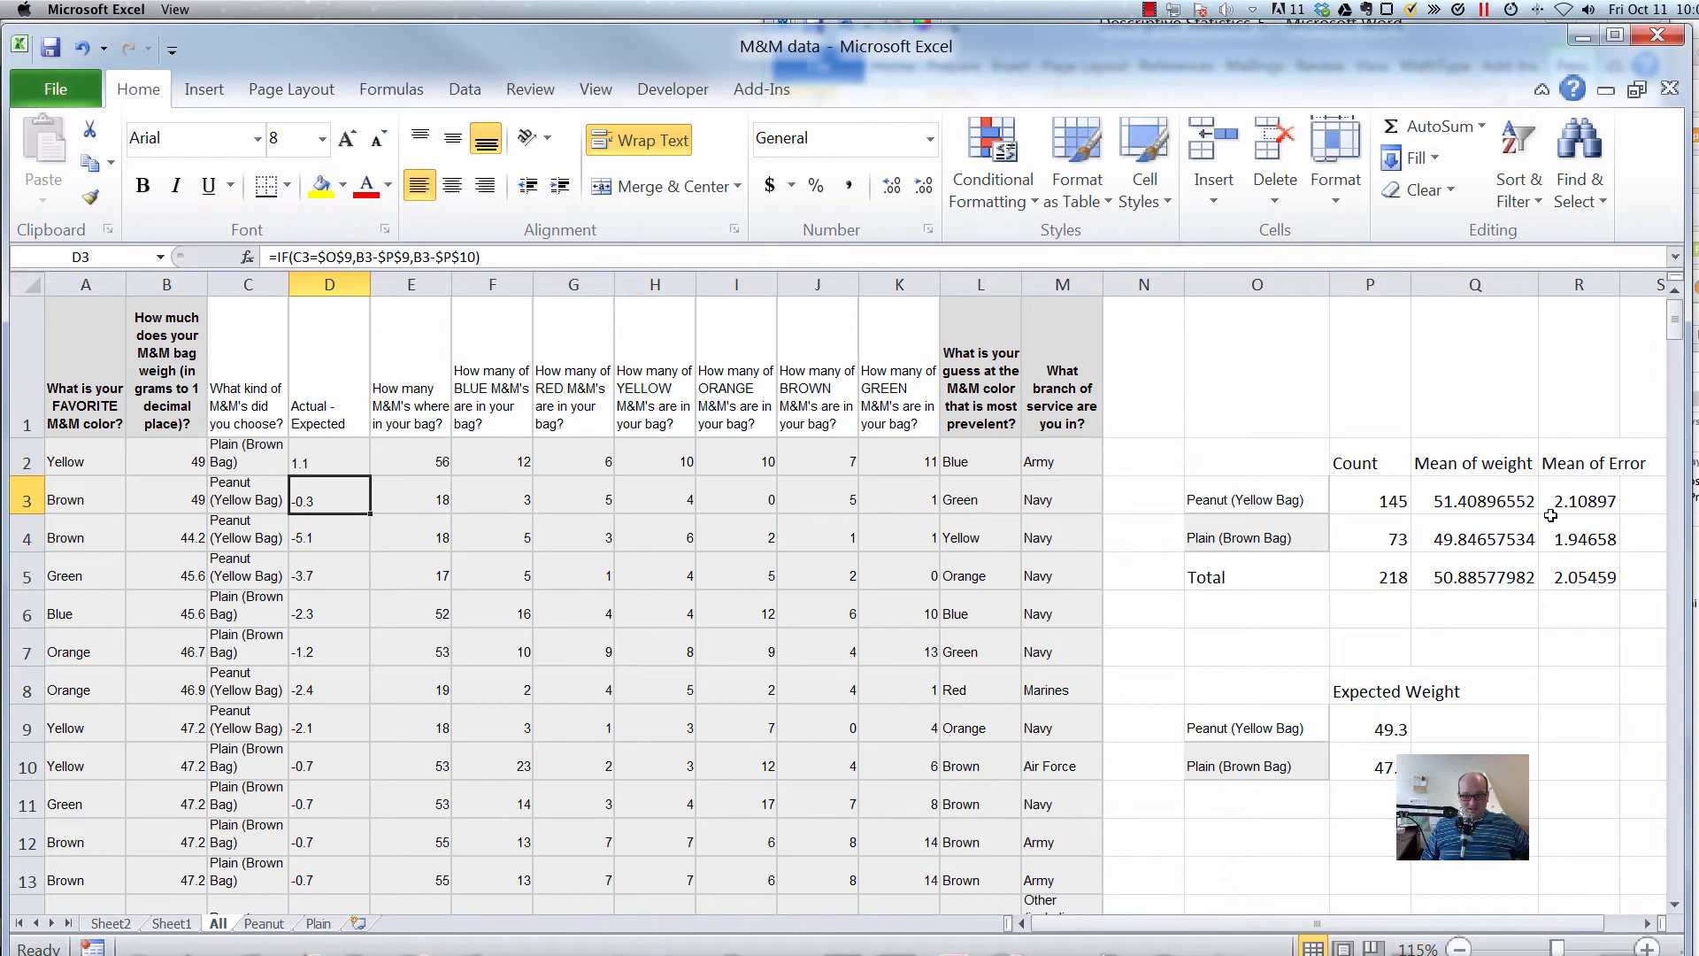
pyautogui.click(1583, 502)
pyautogui.click(1577, 532)
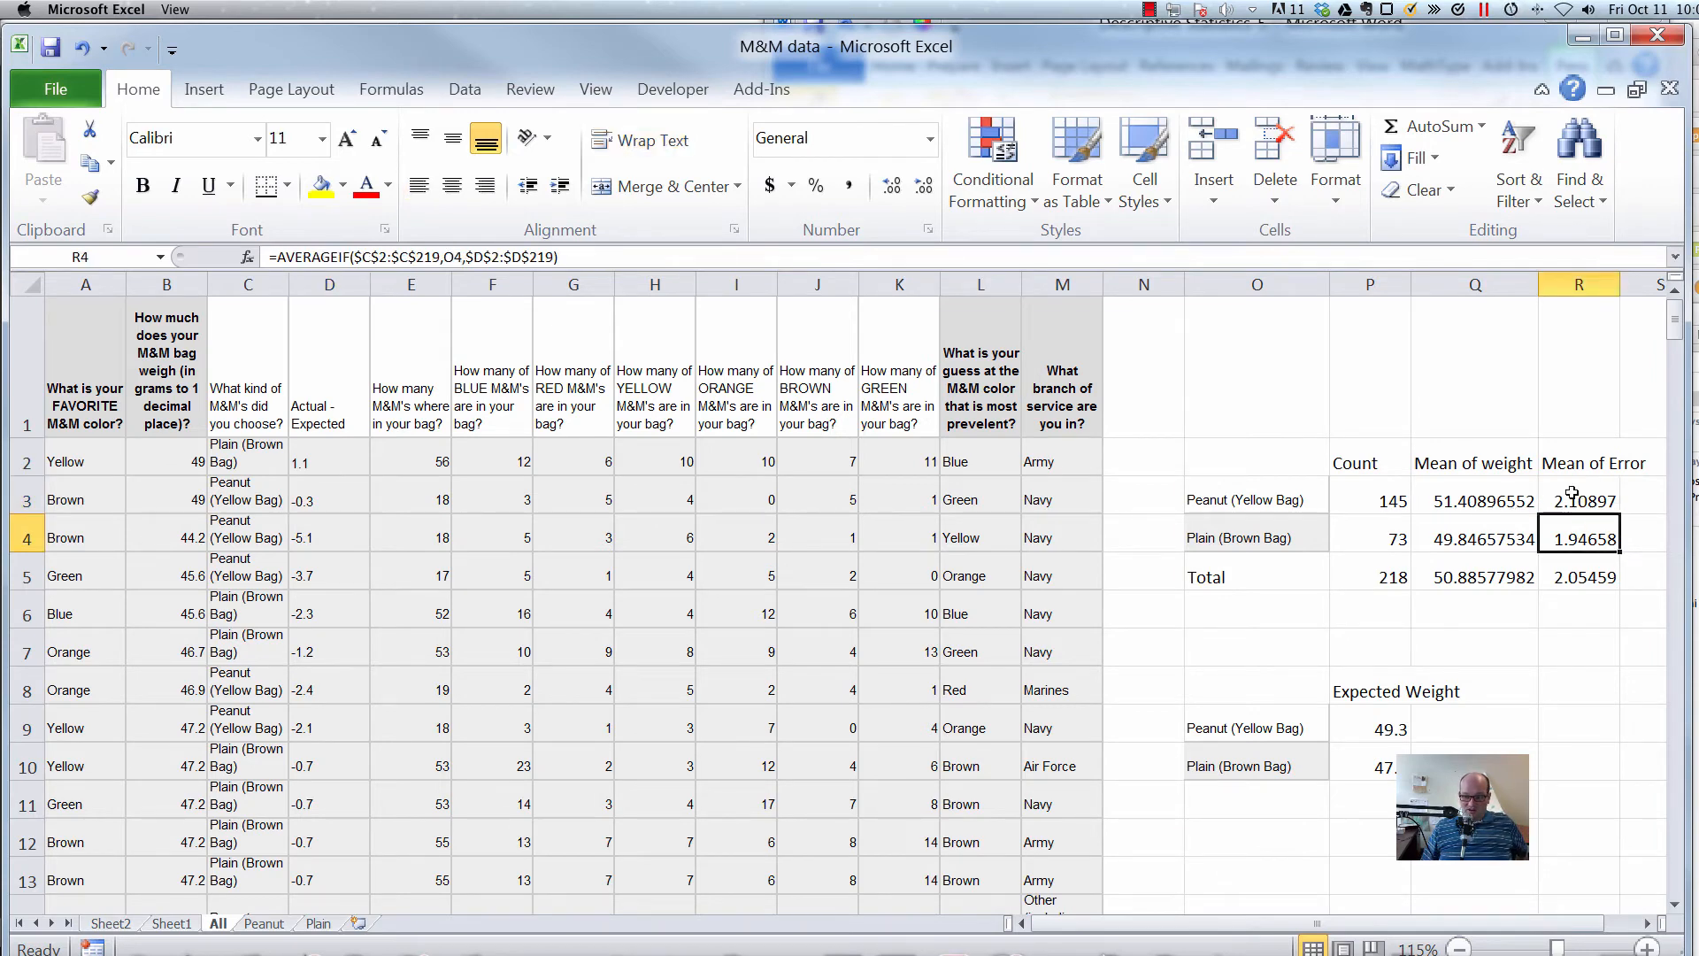
pyautogui.click(1572, 490)
pyautogui.click(1571, 524)
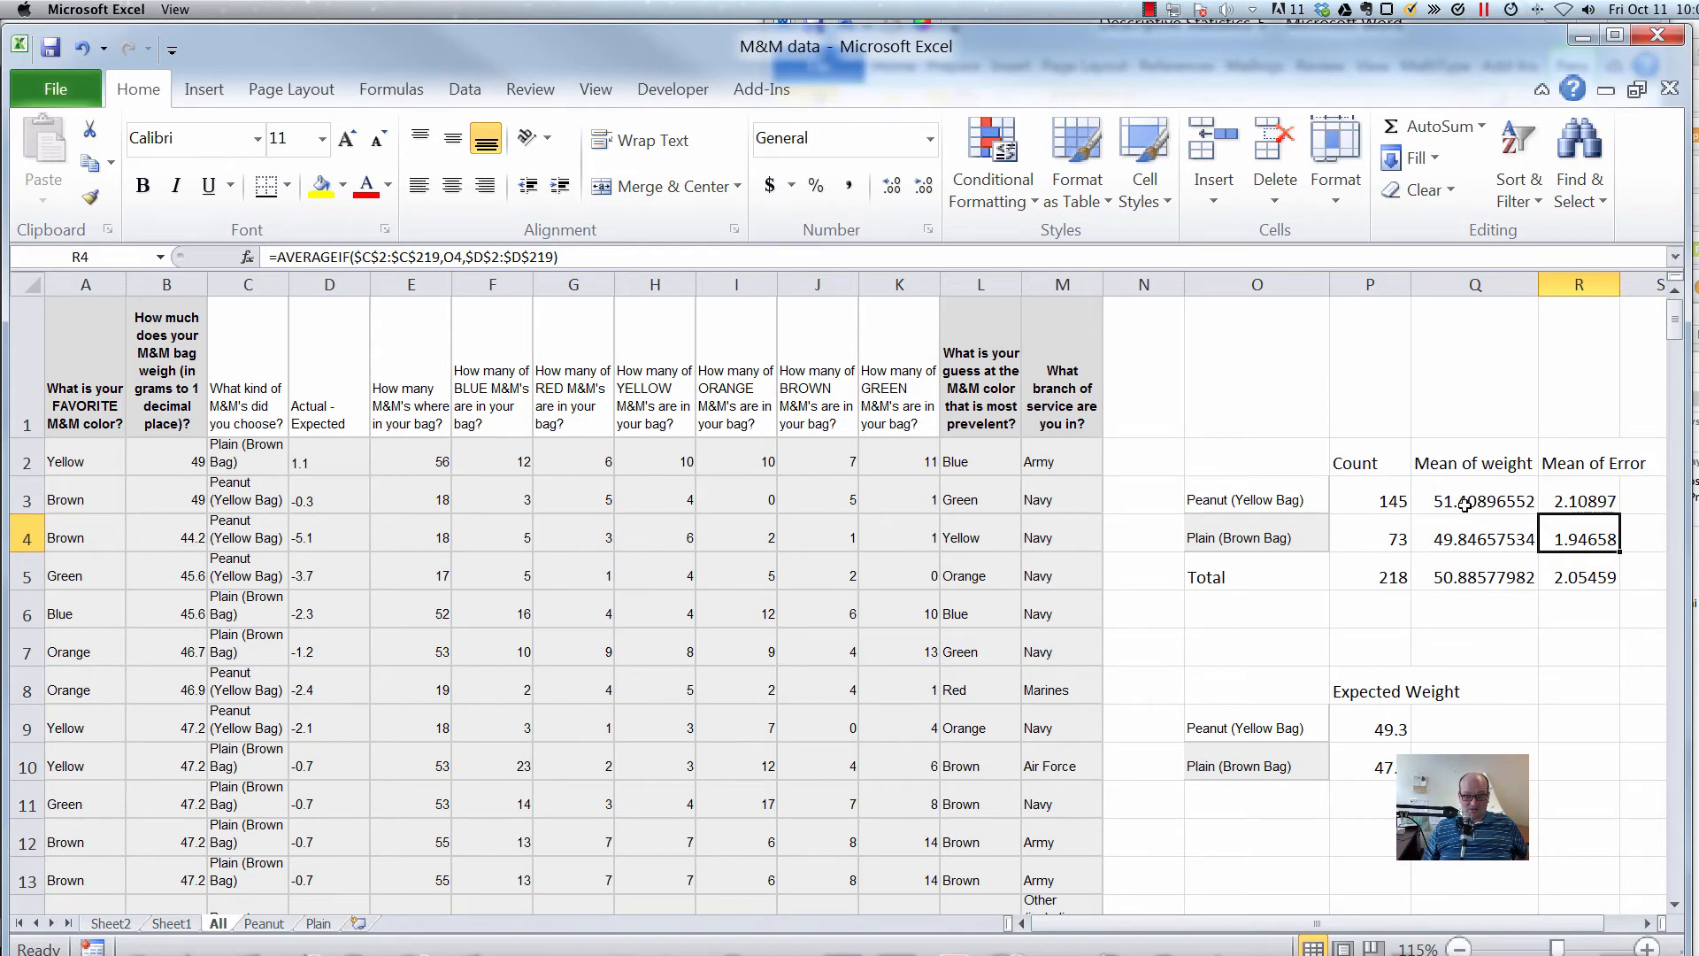
pyautogui.moveTo(1465, 505); pyautogui.dragTo(1463, 531)
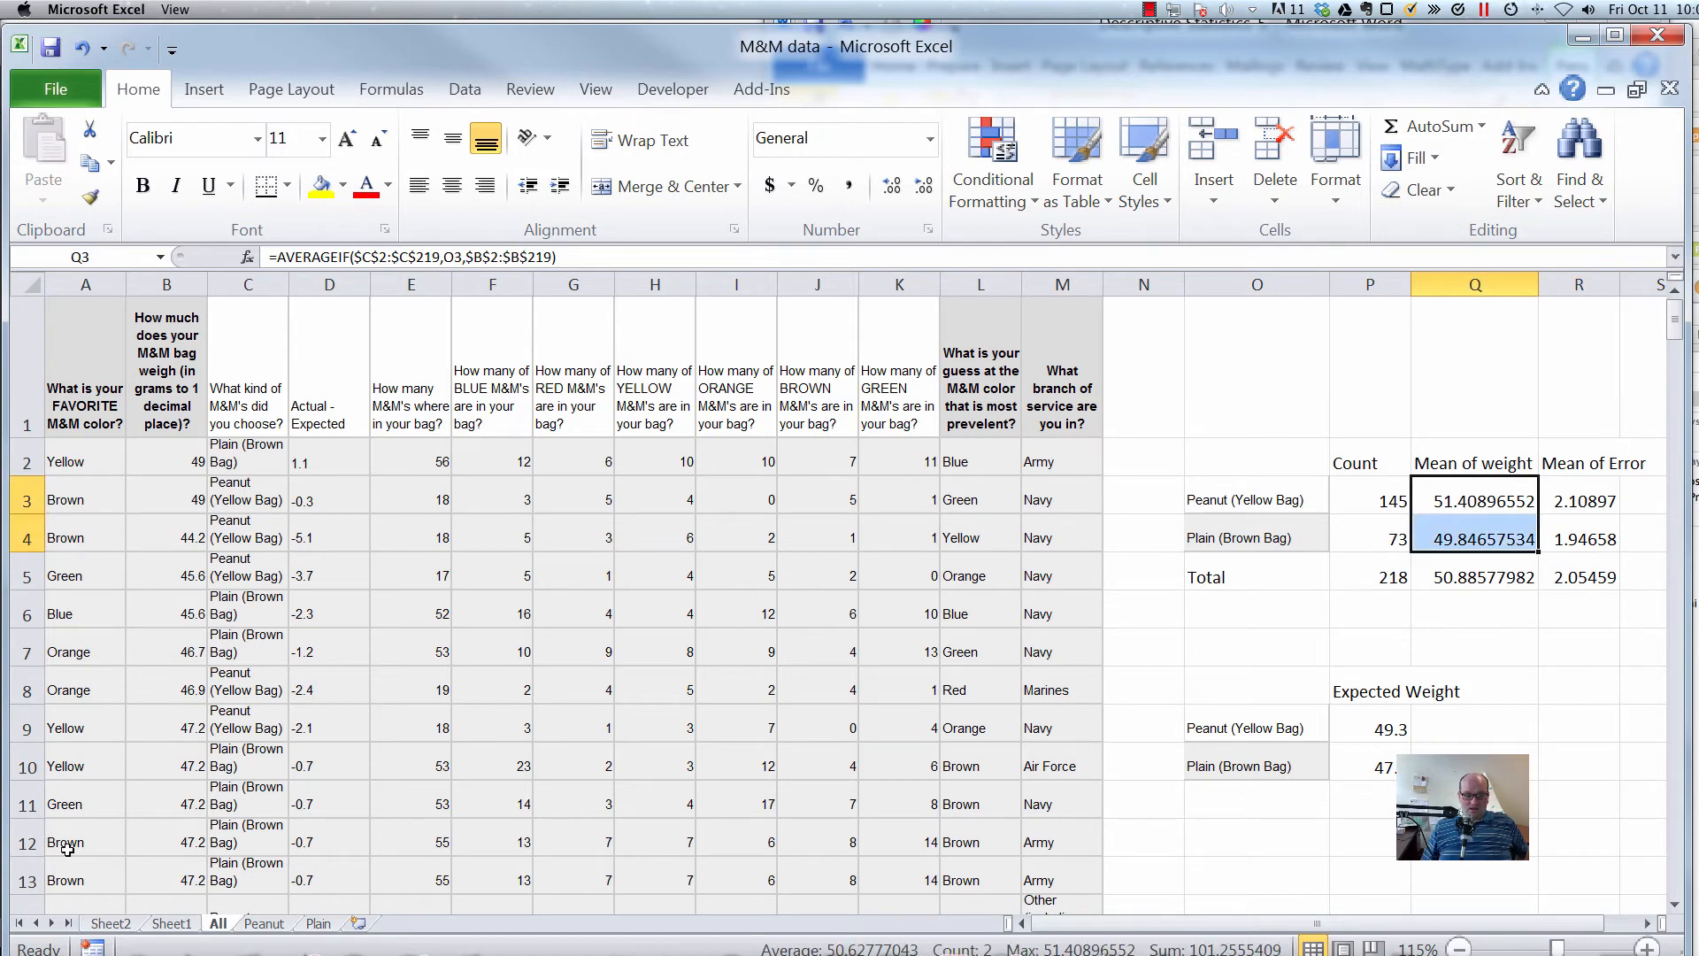
# Refresh the pivot table on Sheet1 so it uses the corrected bag weights.
pyautogui.click(172, 923)
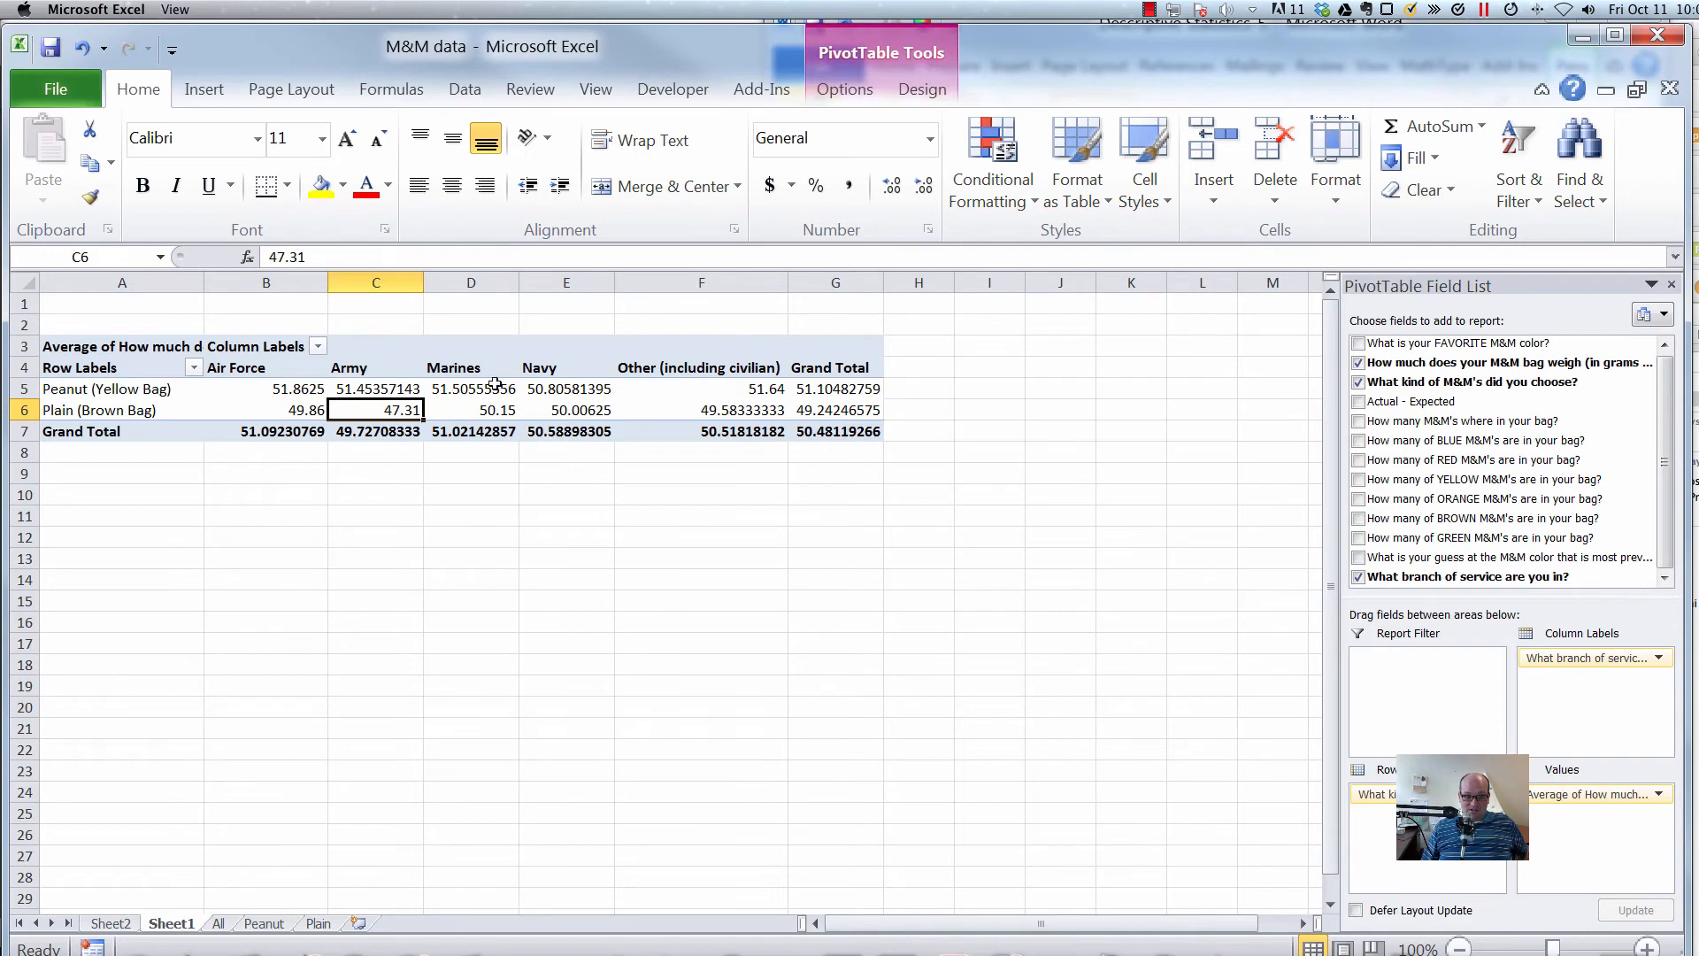
pyautogui.hscroll(5, 478, 408)
pyautogui.hscroll(-5, 434, 412)
pyautogui.click(447, 407)
pyautogui.moveTo(446, 404)
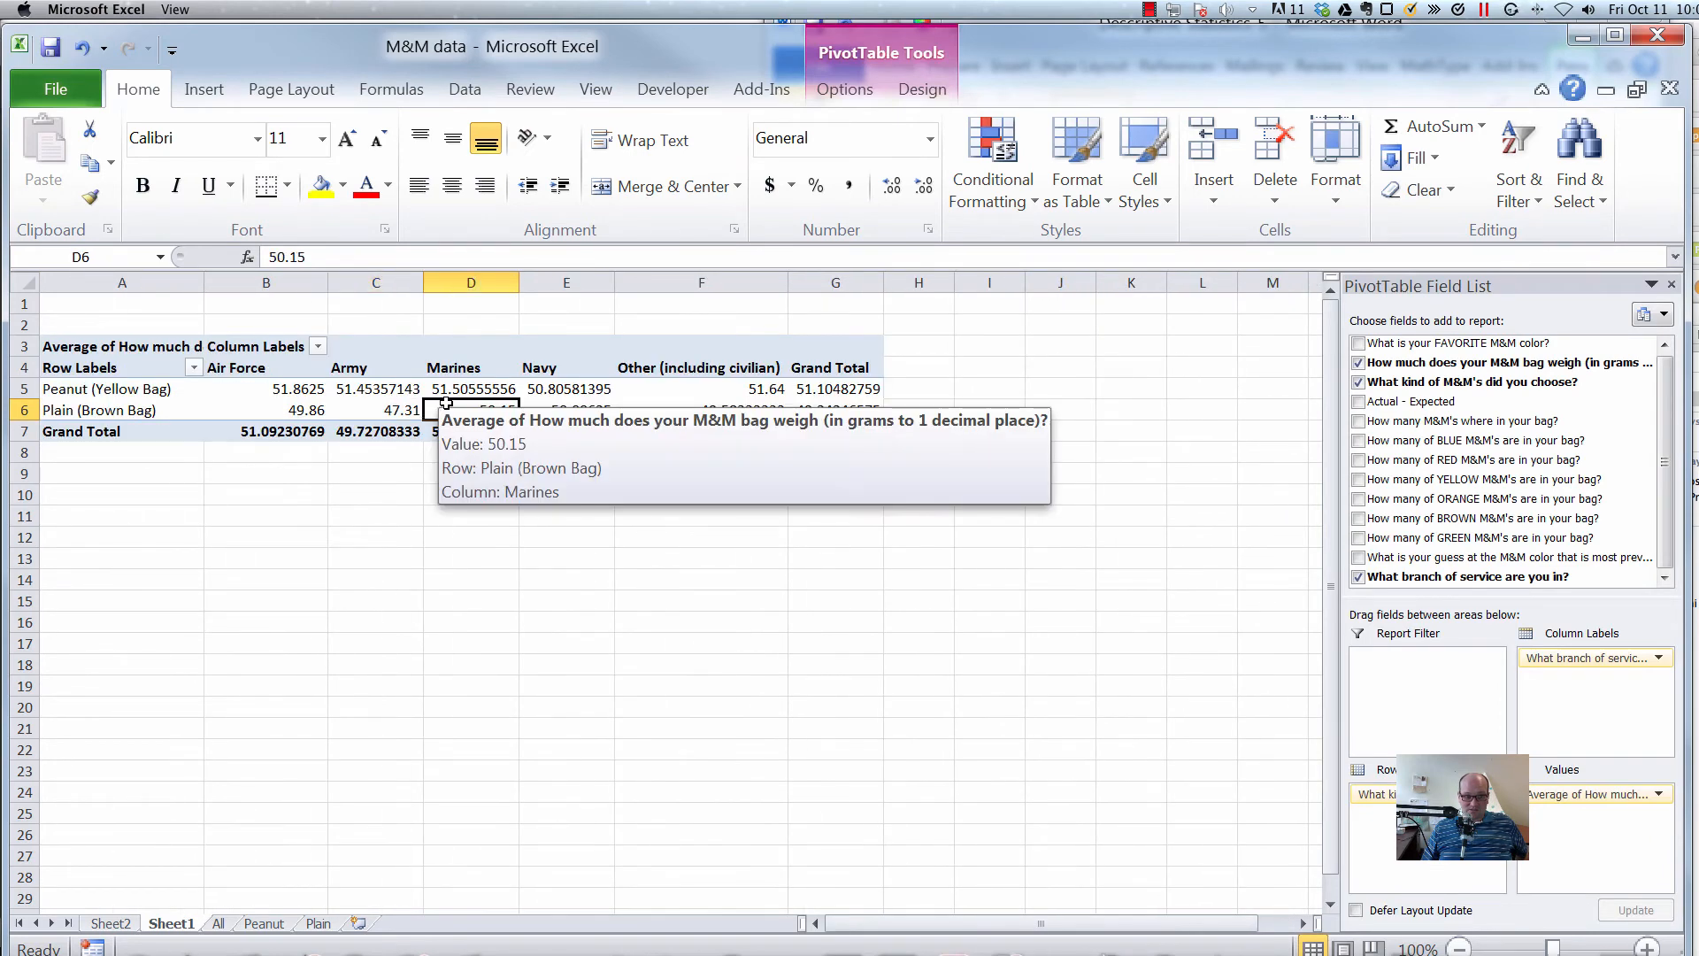
pyautogui.click(394, 413)
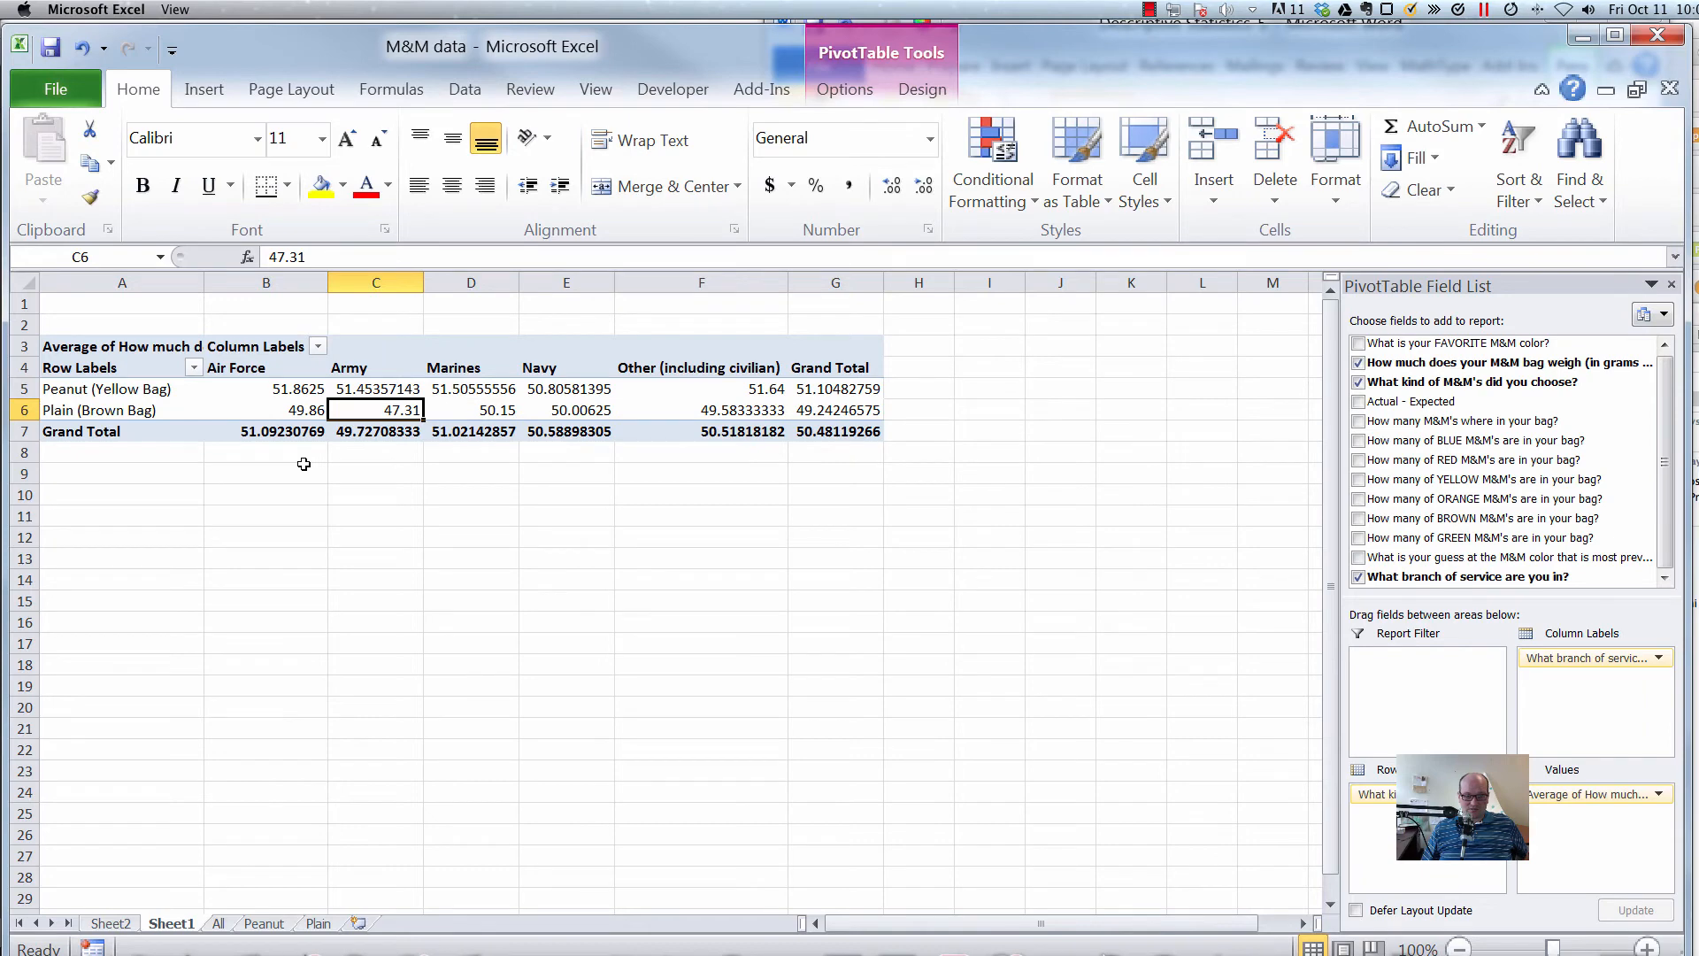
pyautogui.click(841, 88)
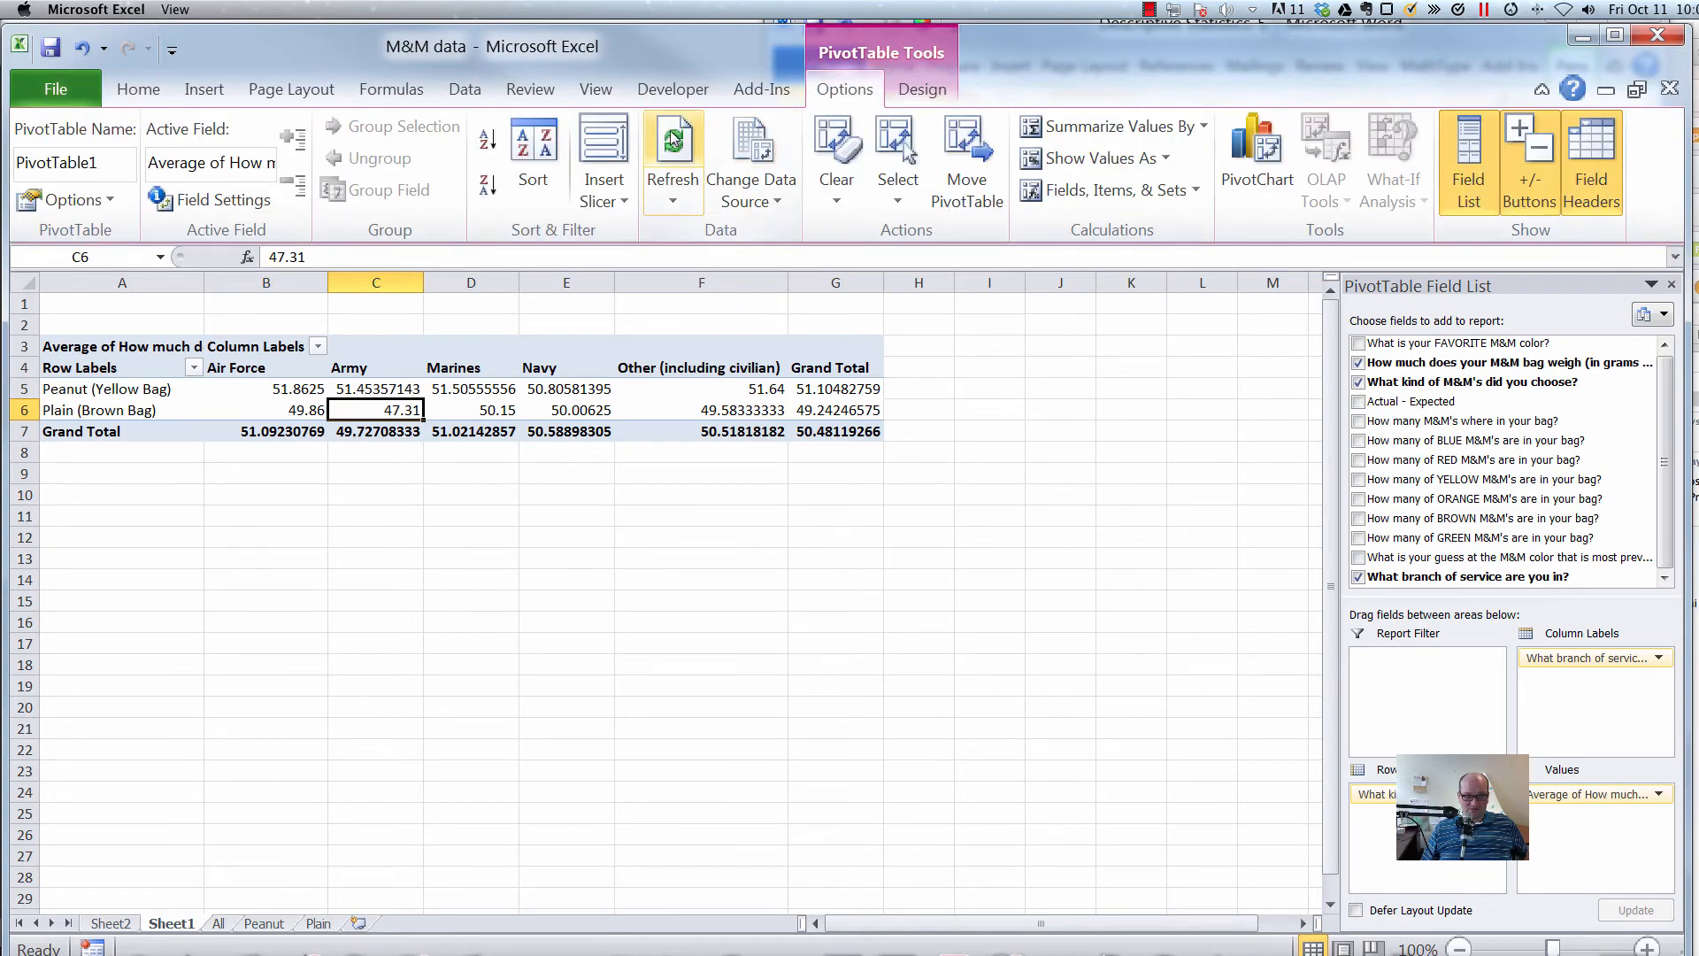
pyautogui.click(532, 635)
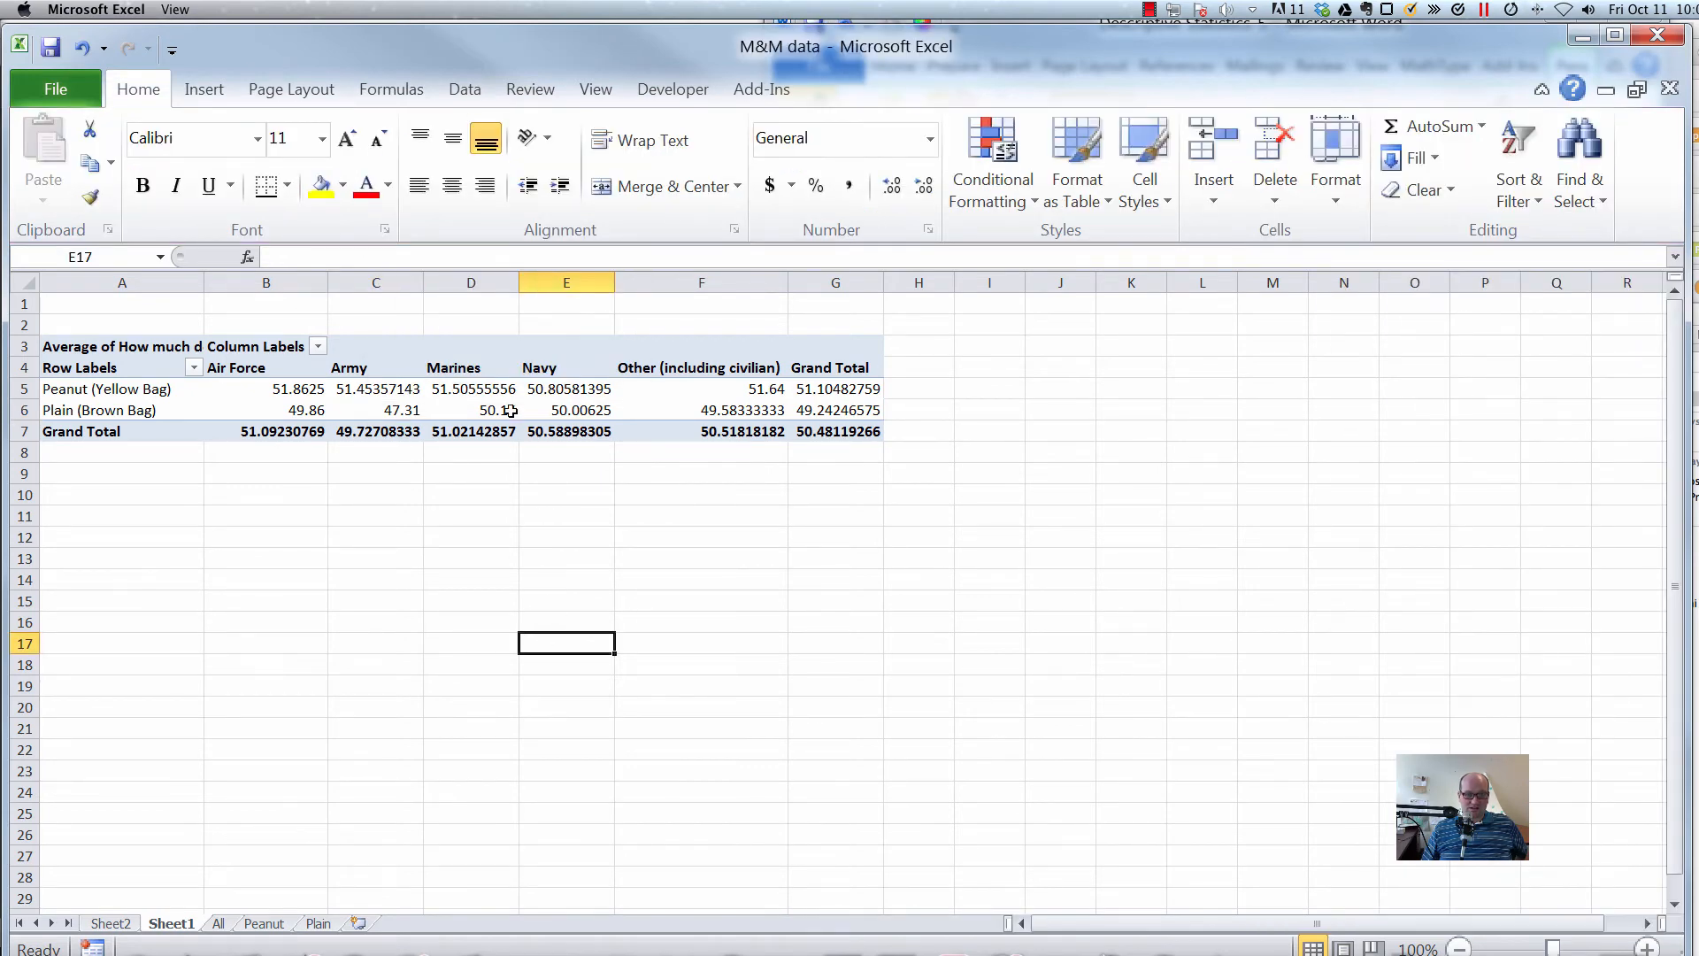
pyautogui.click(511, 412)
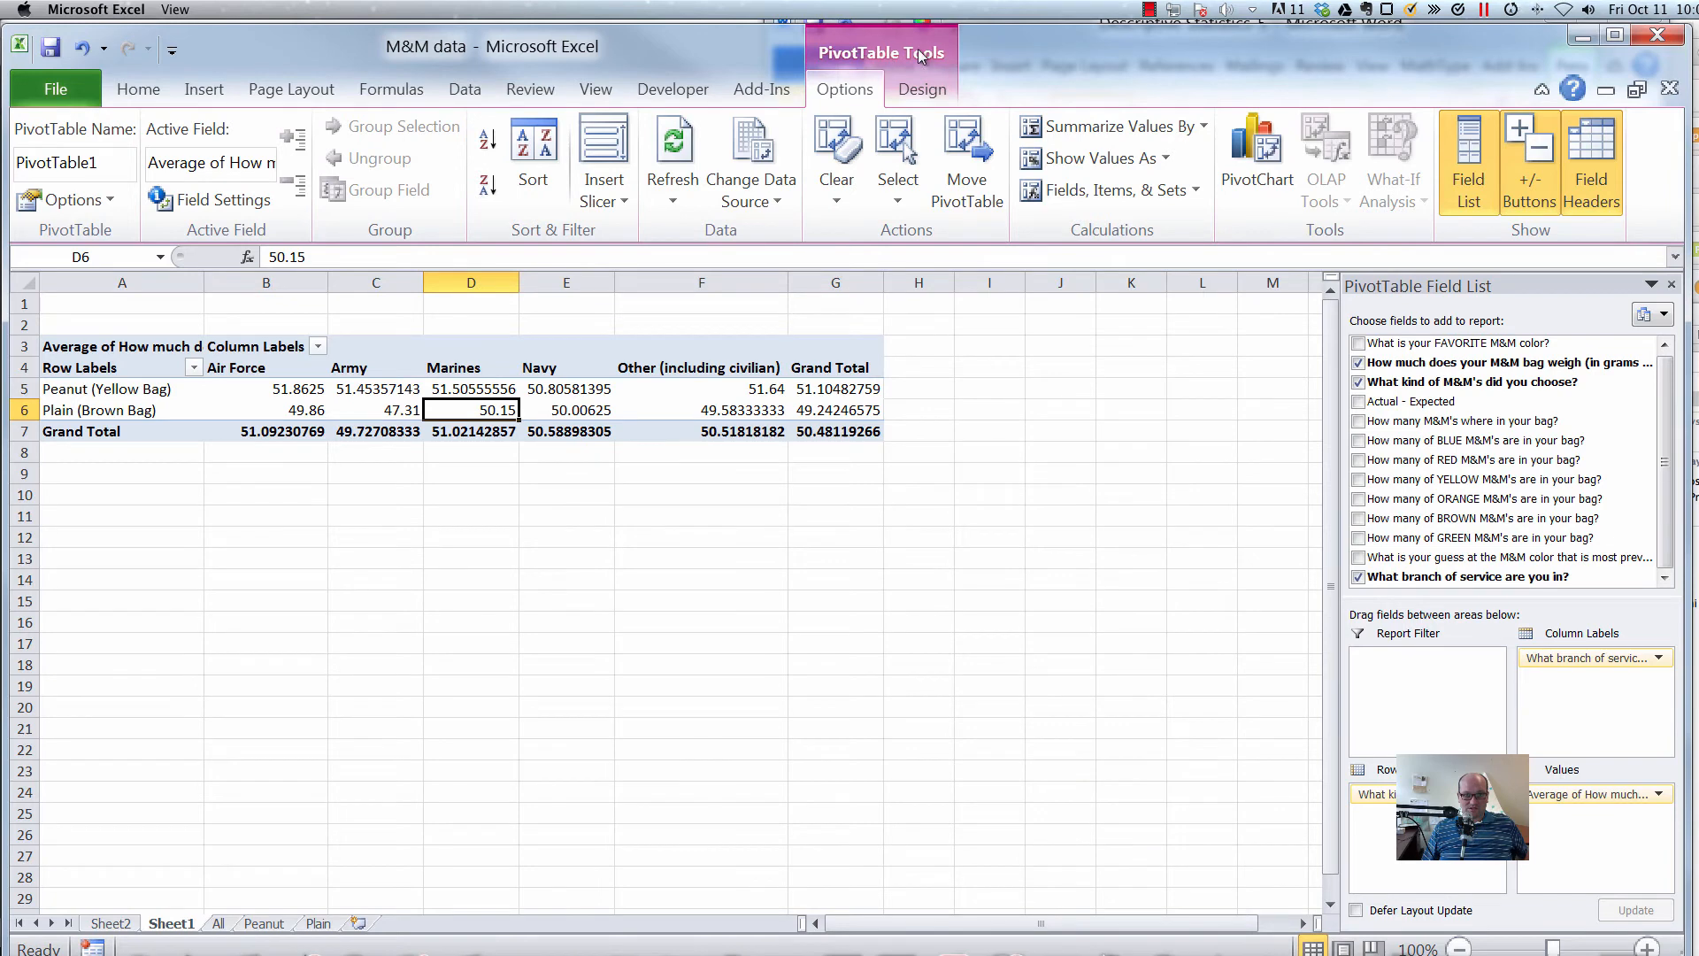
pyautogui.click(679, 144)
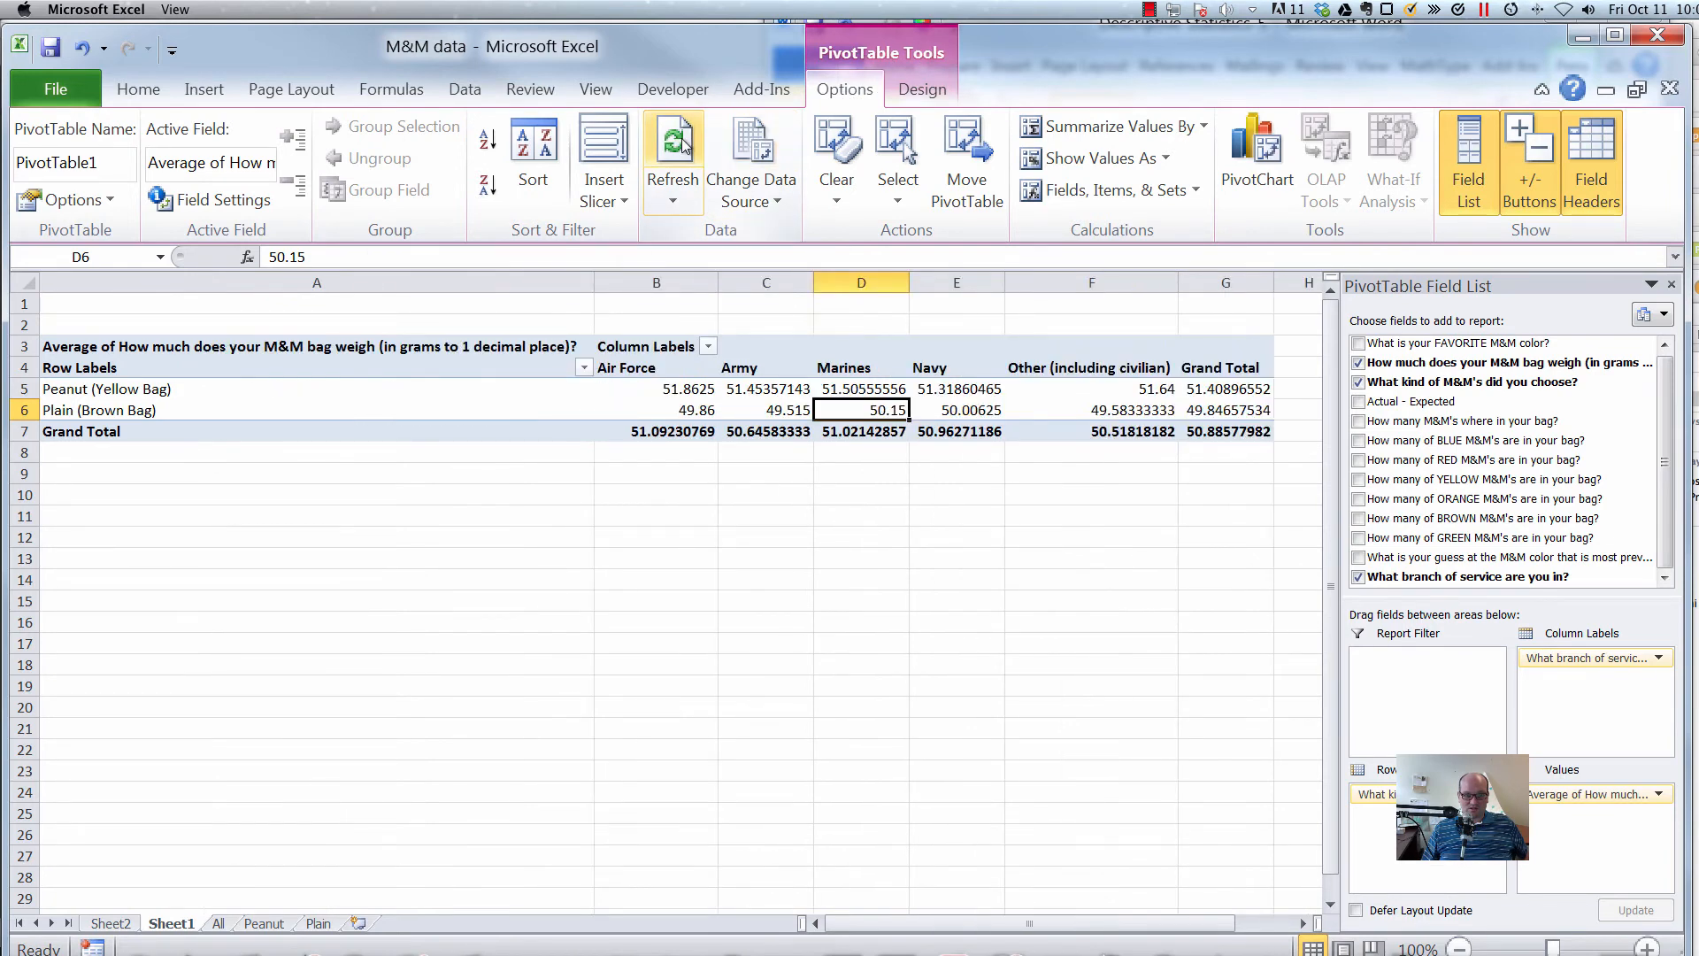
# Check the Army average for Plain (Brown Bag) and narrow column A of the pivot table sheet.
pyautogui.click(794, 413)
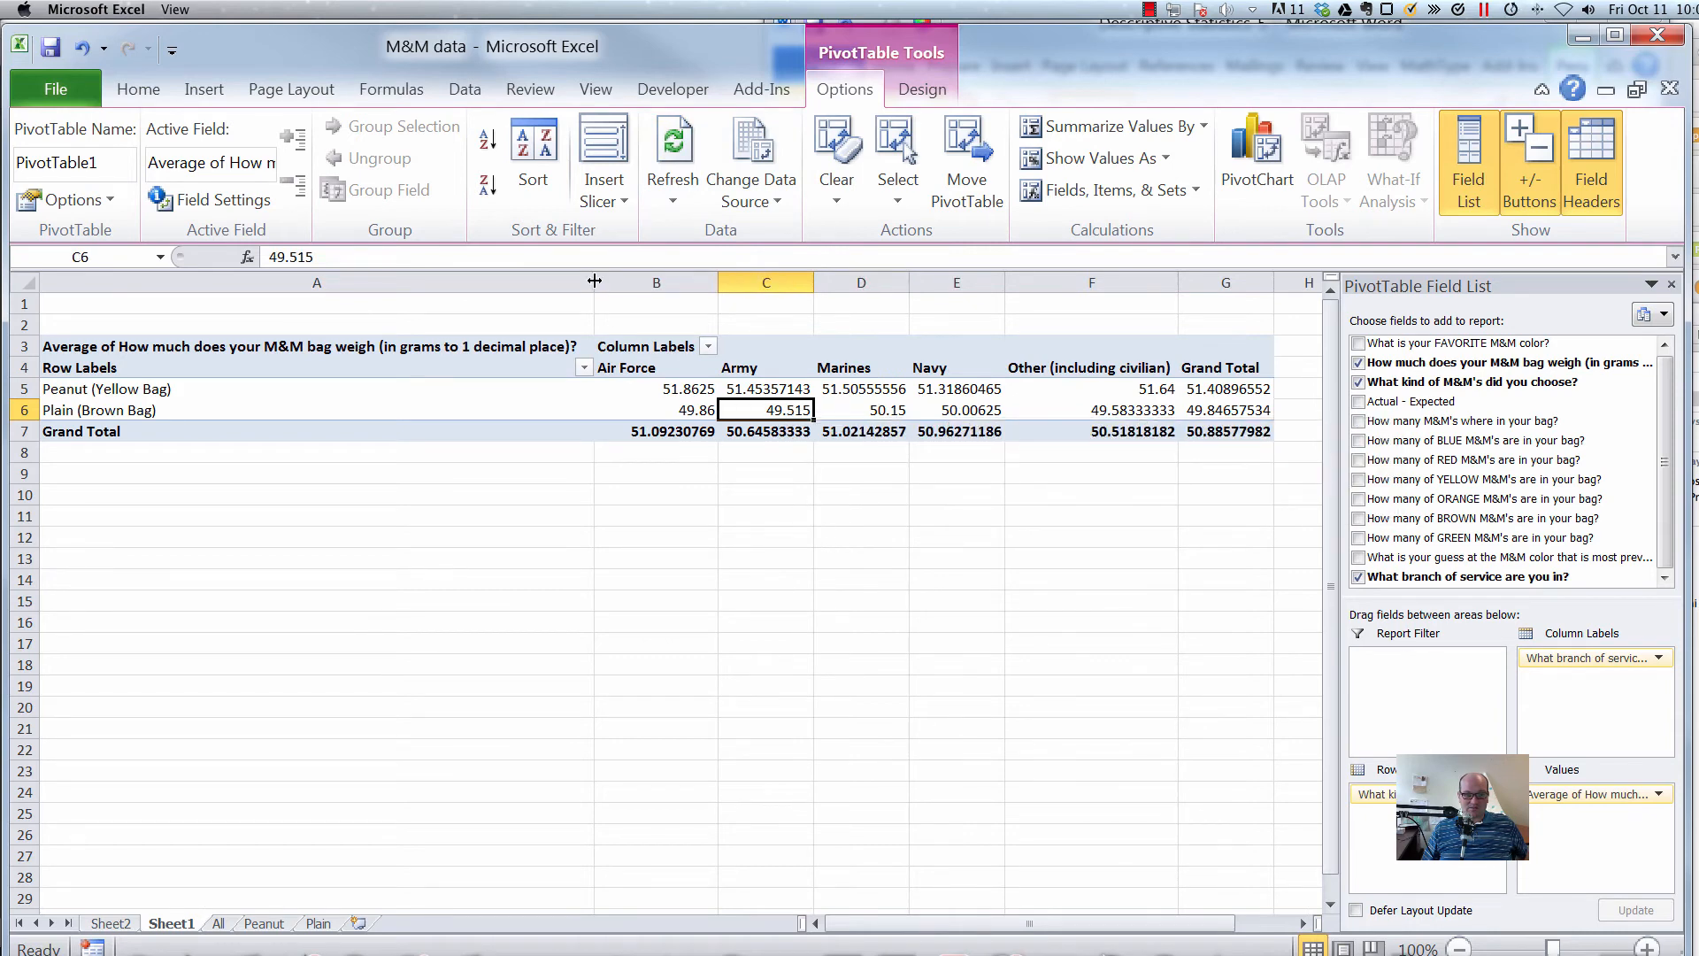
pyautogui.moveTo(595, 280); pyautogui.dragTo(290, 263)
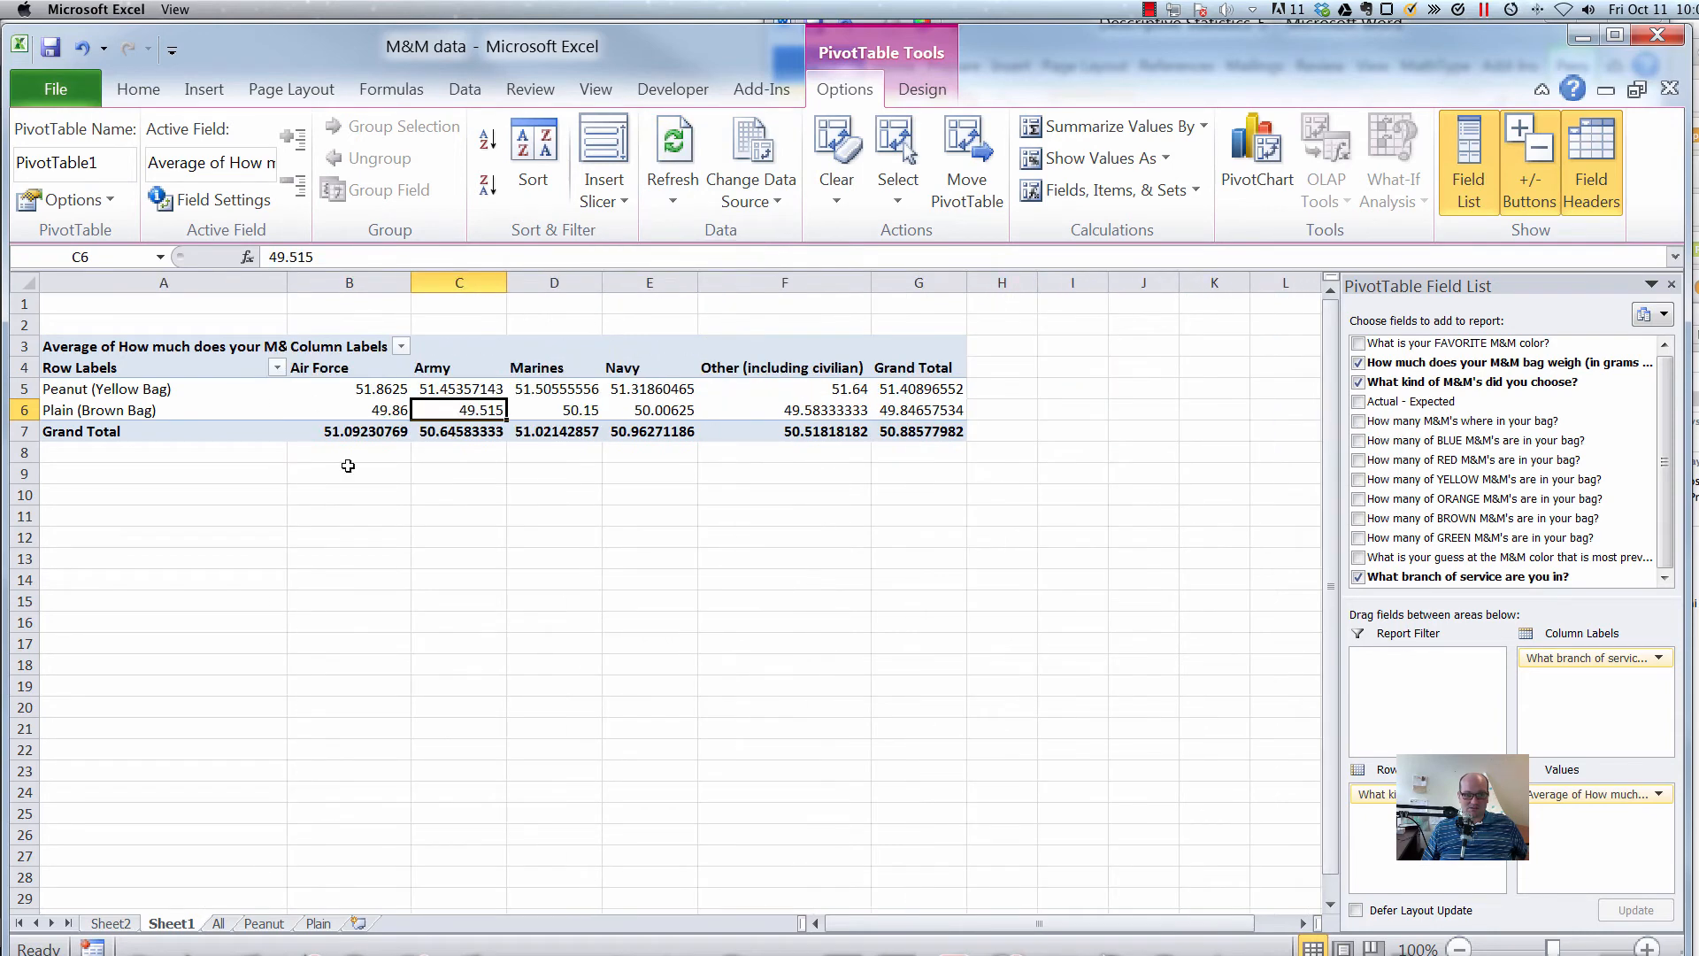
# Compare the average bag weights of the plain and peanut rows across the service branches.
pyautogui.moveTo(390, 409); pyautogui.dragTo(878, 412)
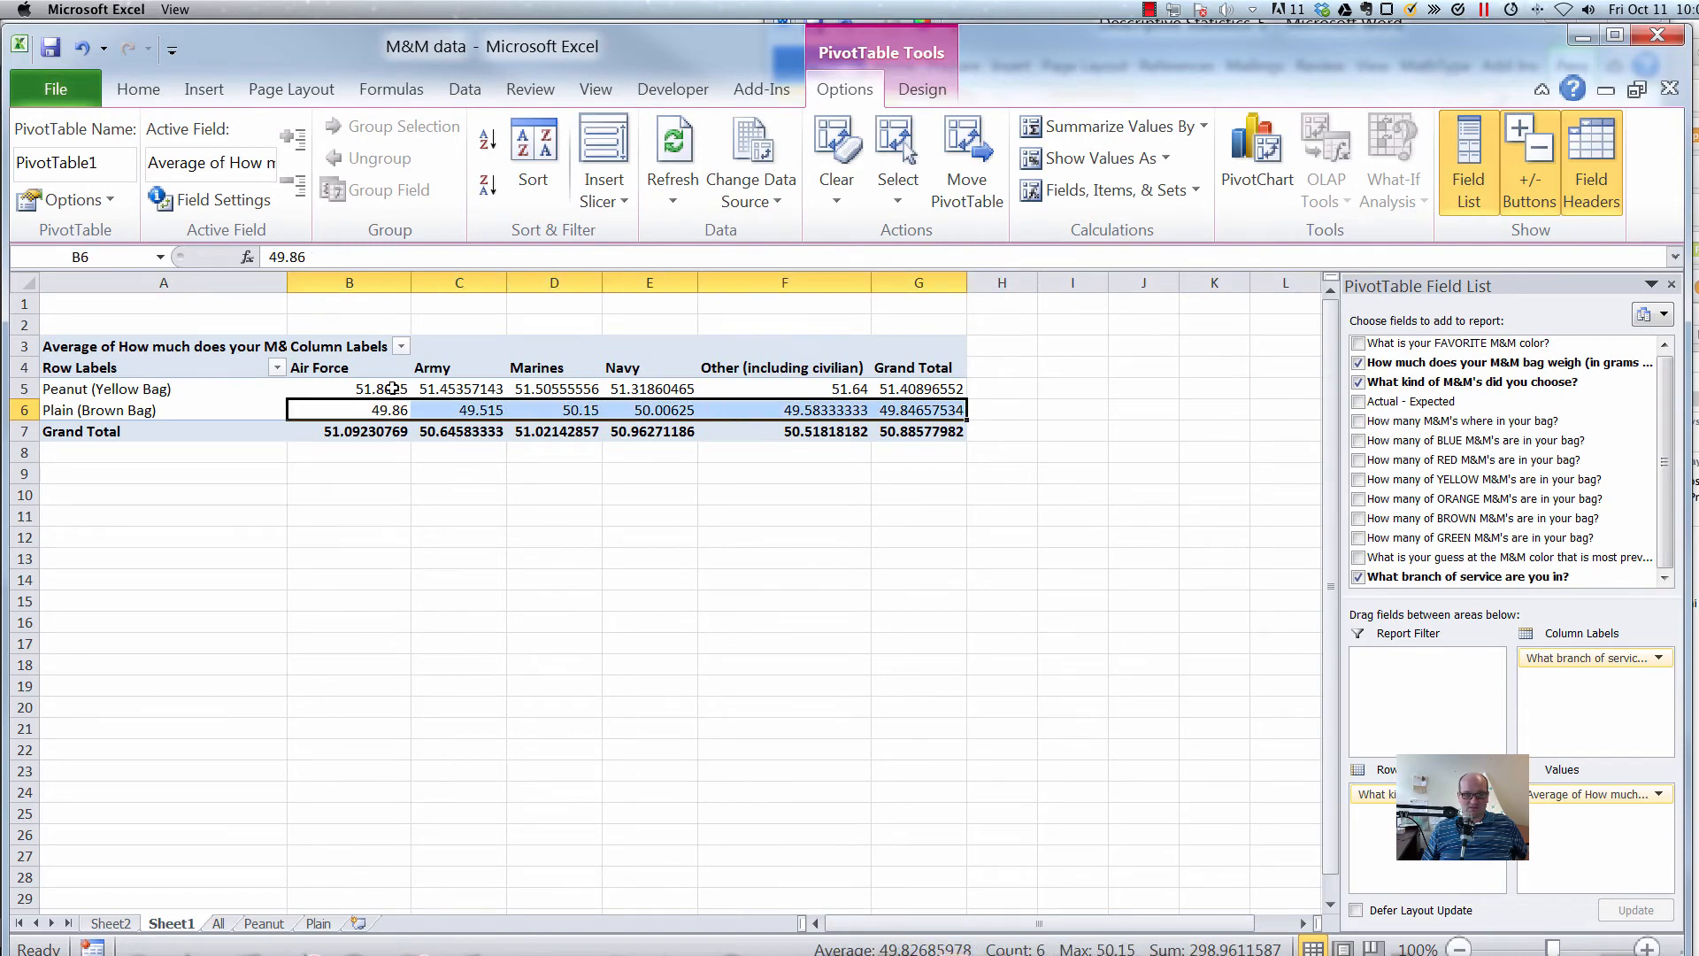
pyautogui.moveTo(392, 389); pyautogui.dragTo(779, 391)
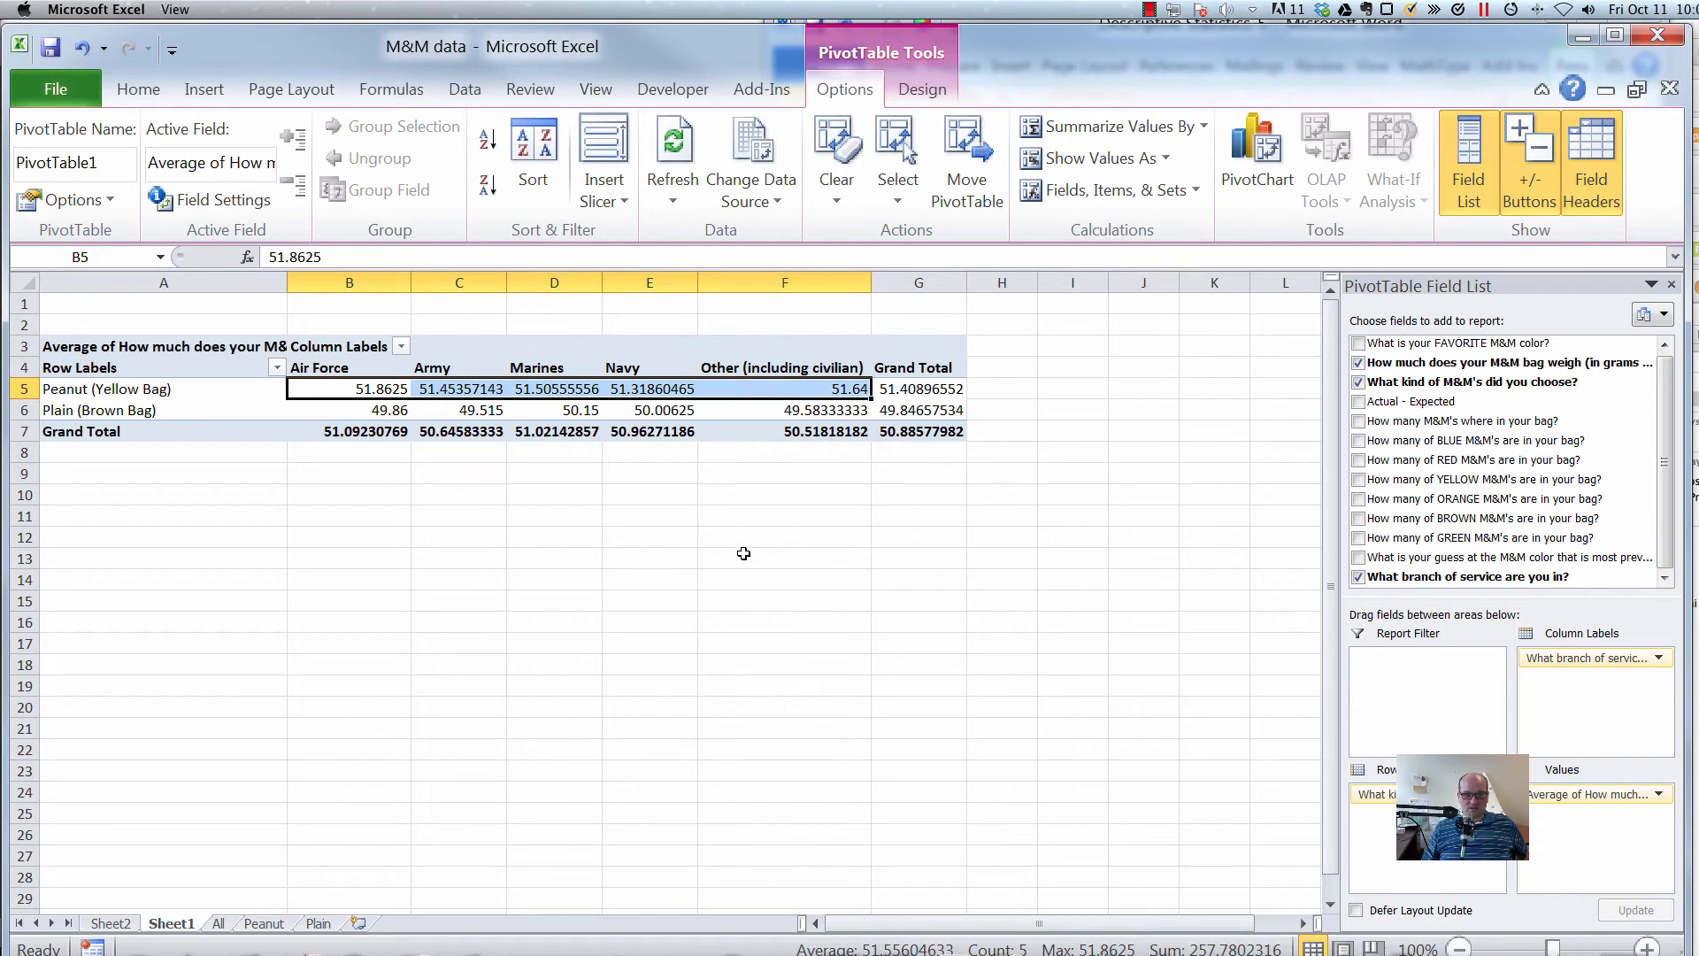
pyautogui.click(742, 553)
pyautogui.click(624, 416)
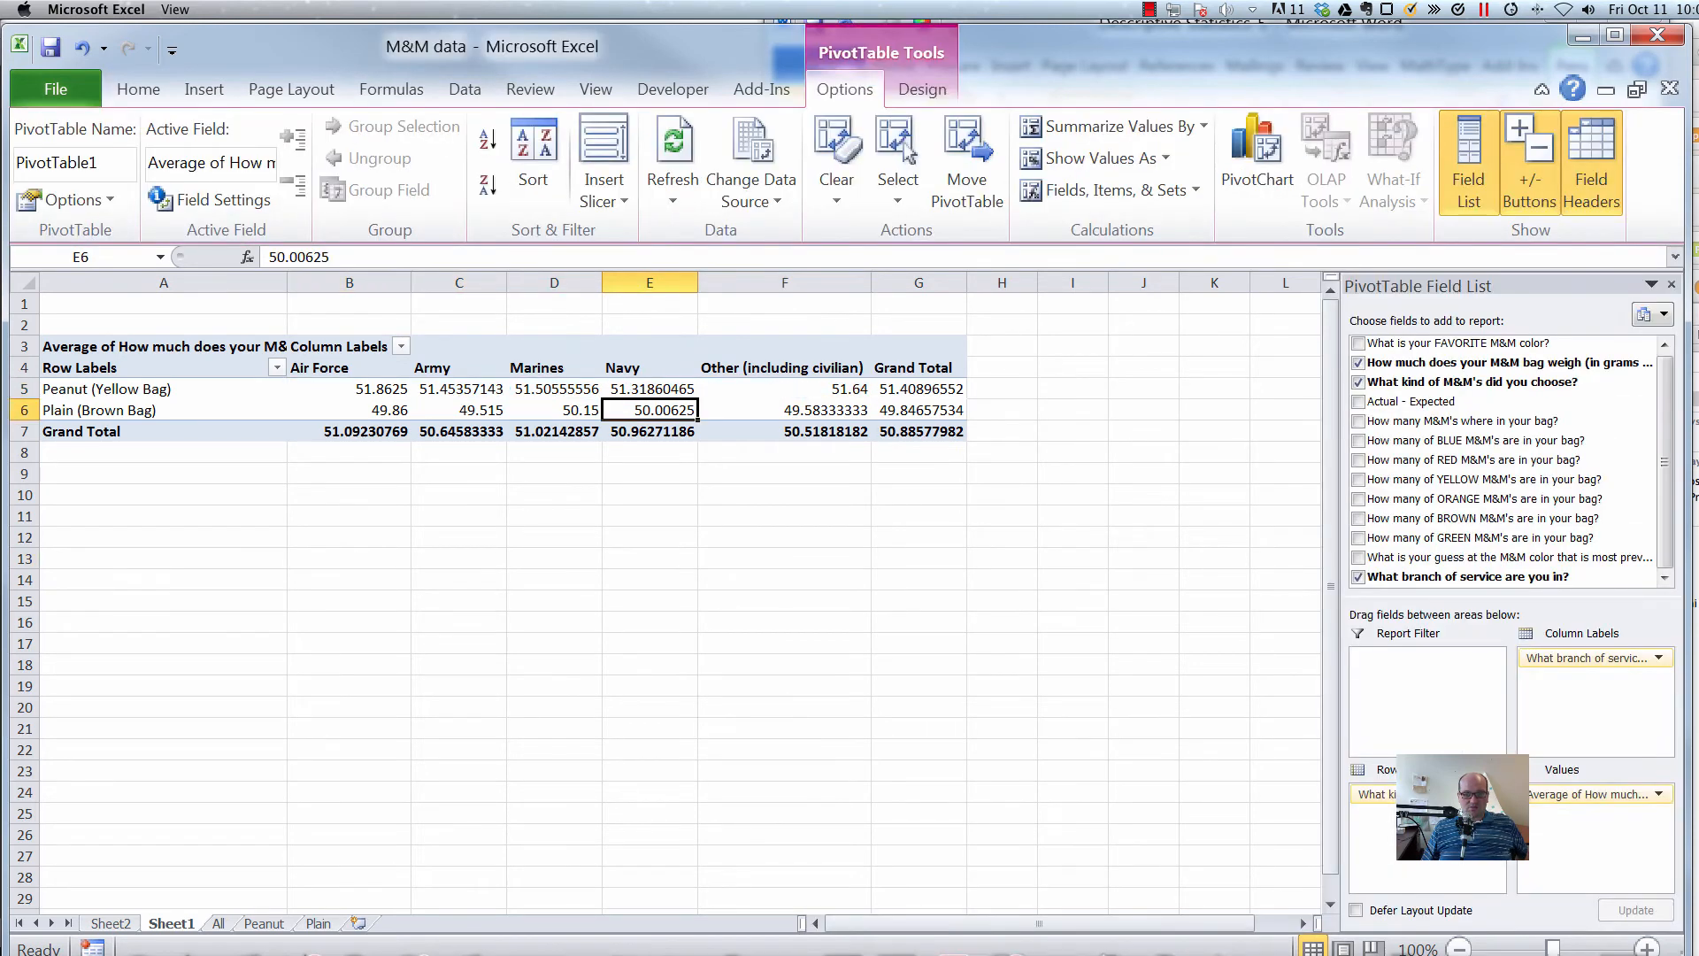
# Change the pivot table's bag weight value field to summarize by Count.
pyautogui.click(1658, 795)
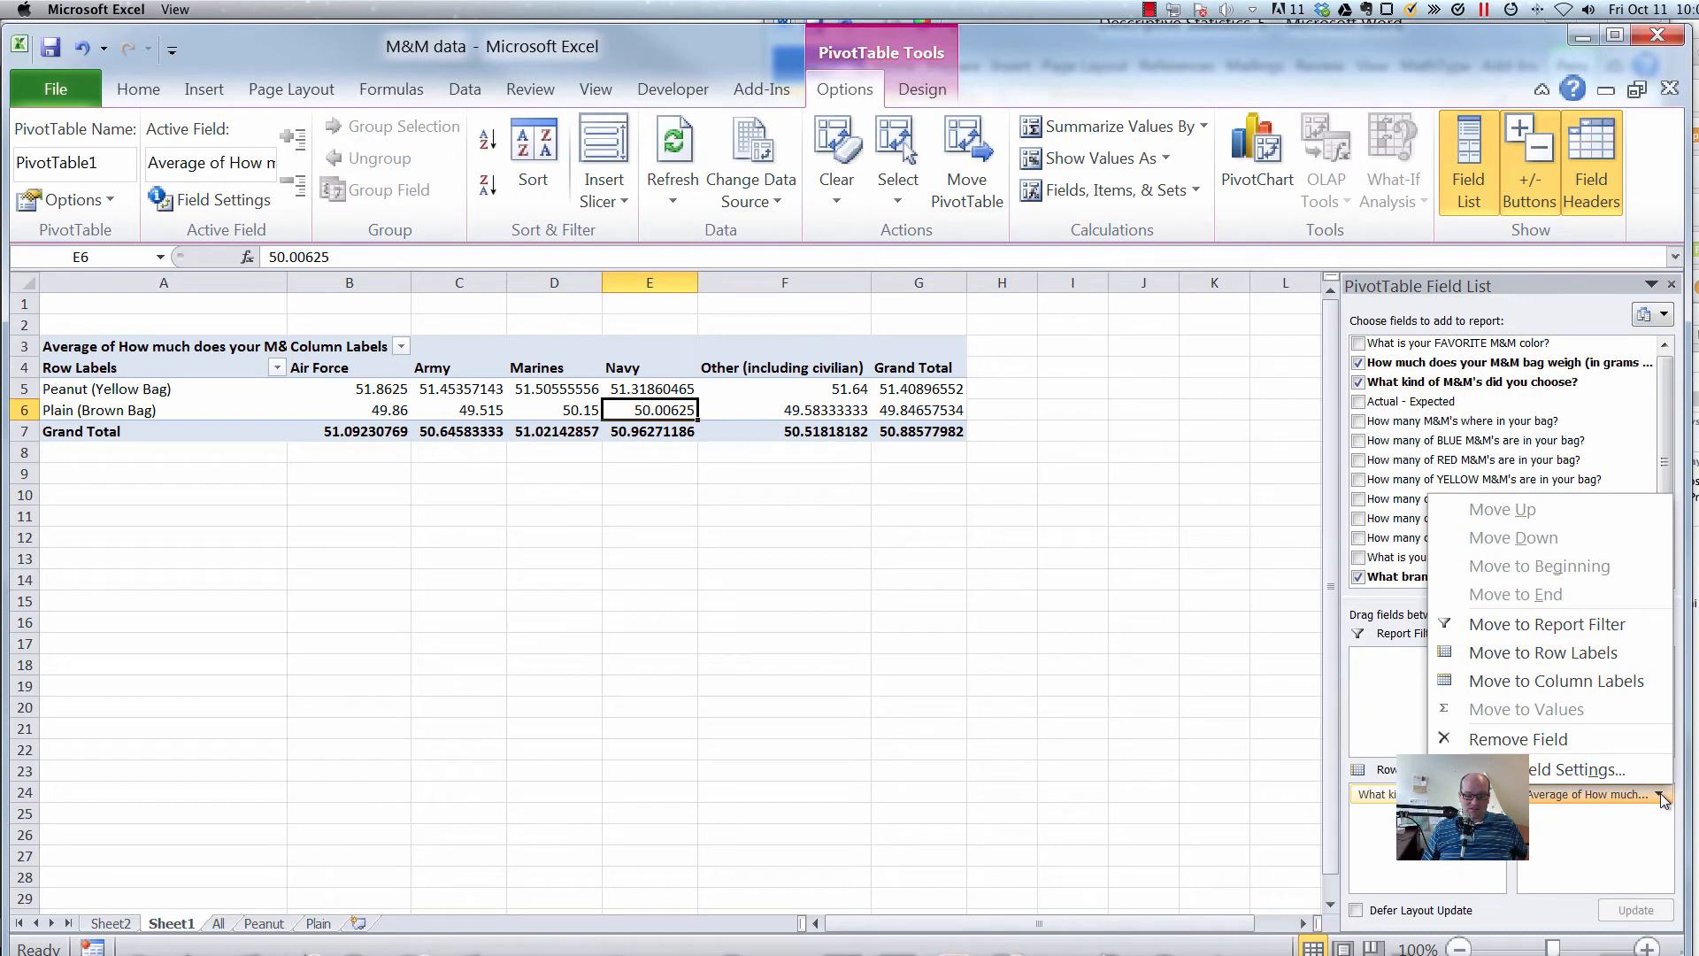
pyautogui.click(1597, 769)
pyautogui.click(1176, 491)
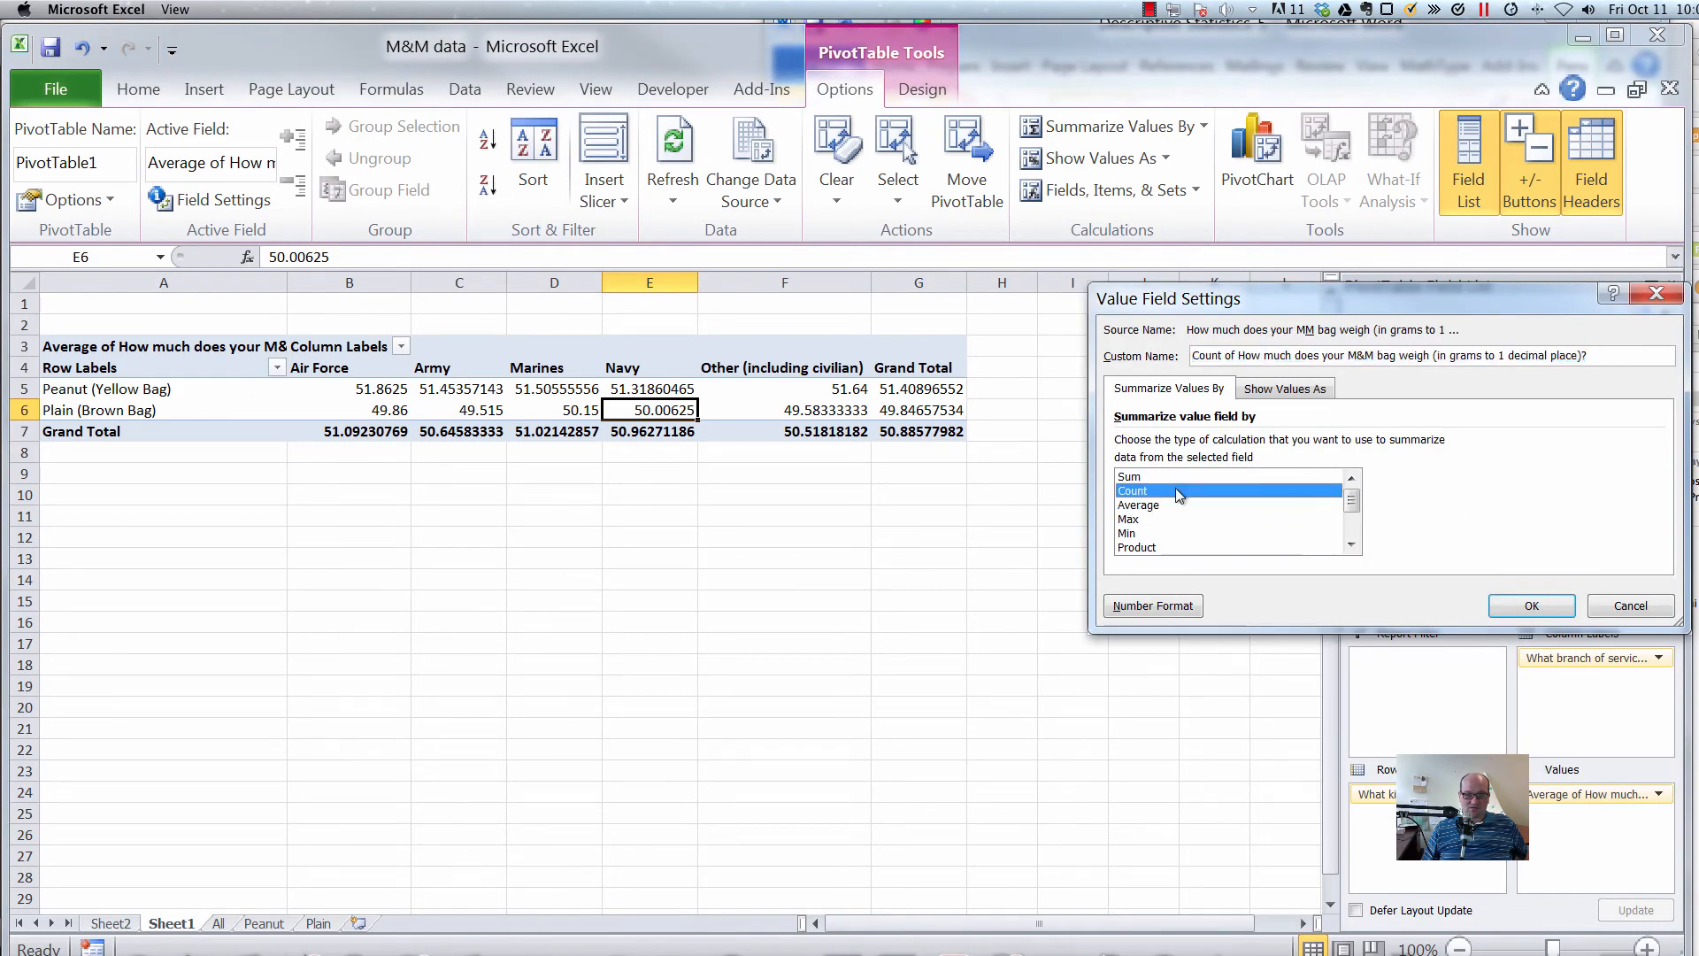
pyautogui.click(1524, 611)
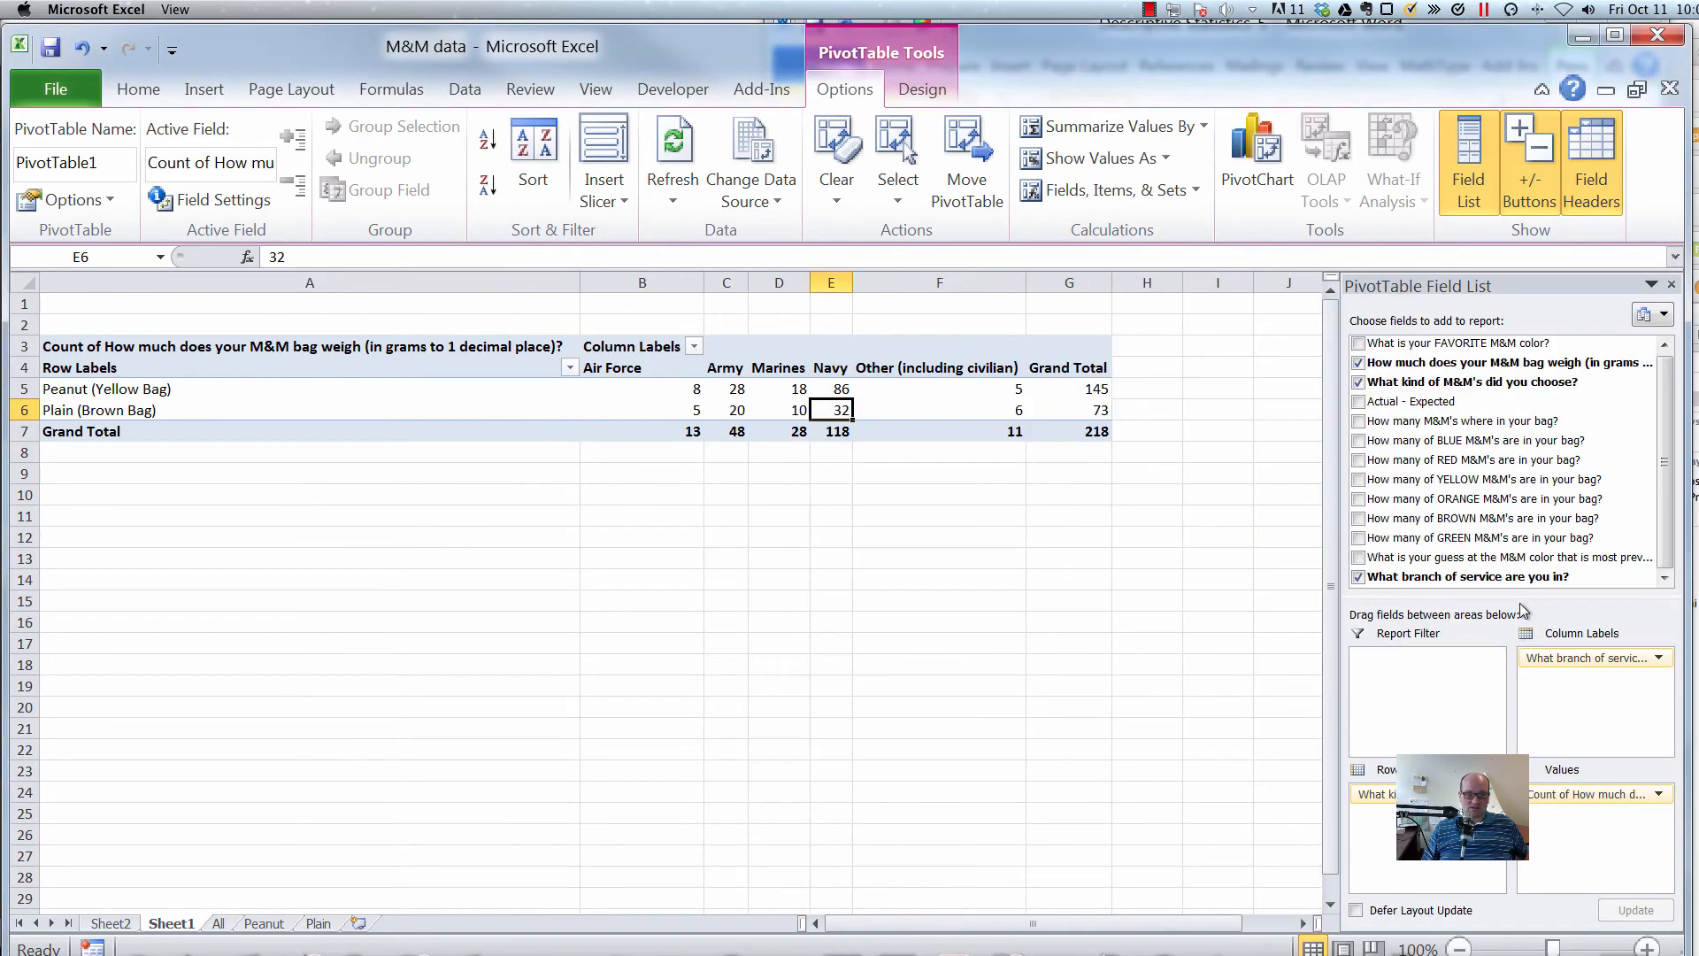
# Check the bag counts for the peanut and plain rows in the Air Force, Army and Marines columns.
pyautogui.click(799, 409)
pyautogui.click(681, 405)
pyautogui.click(681, 389)
pyautogui.click(727, 390)
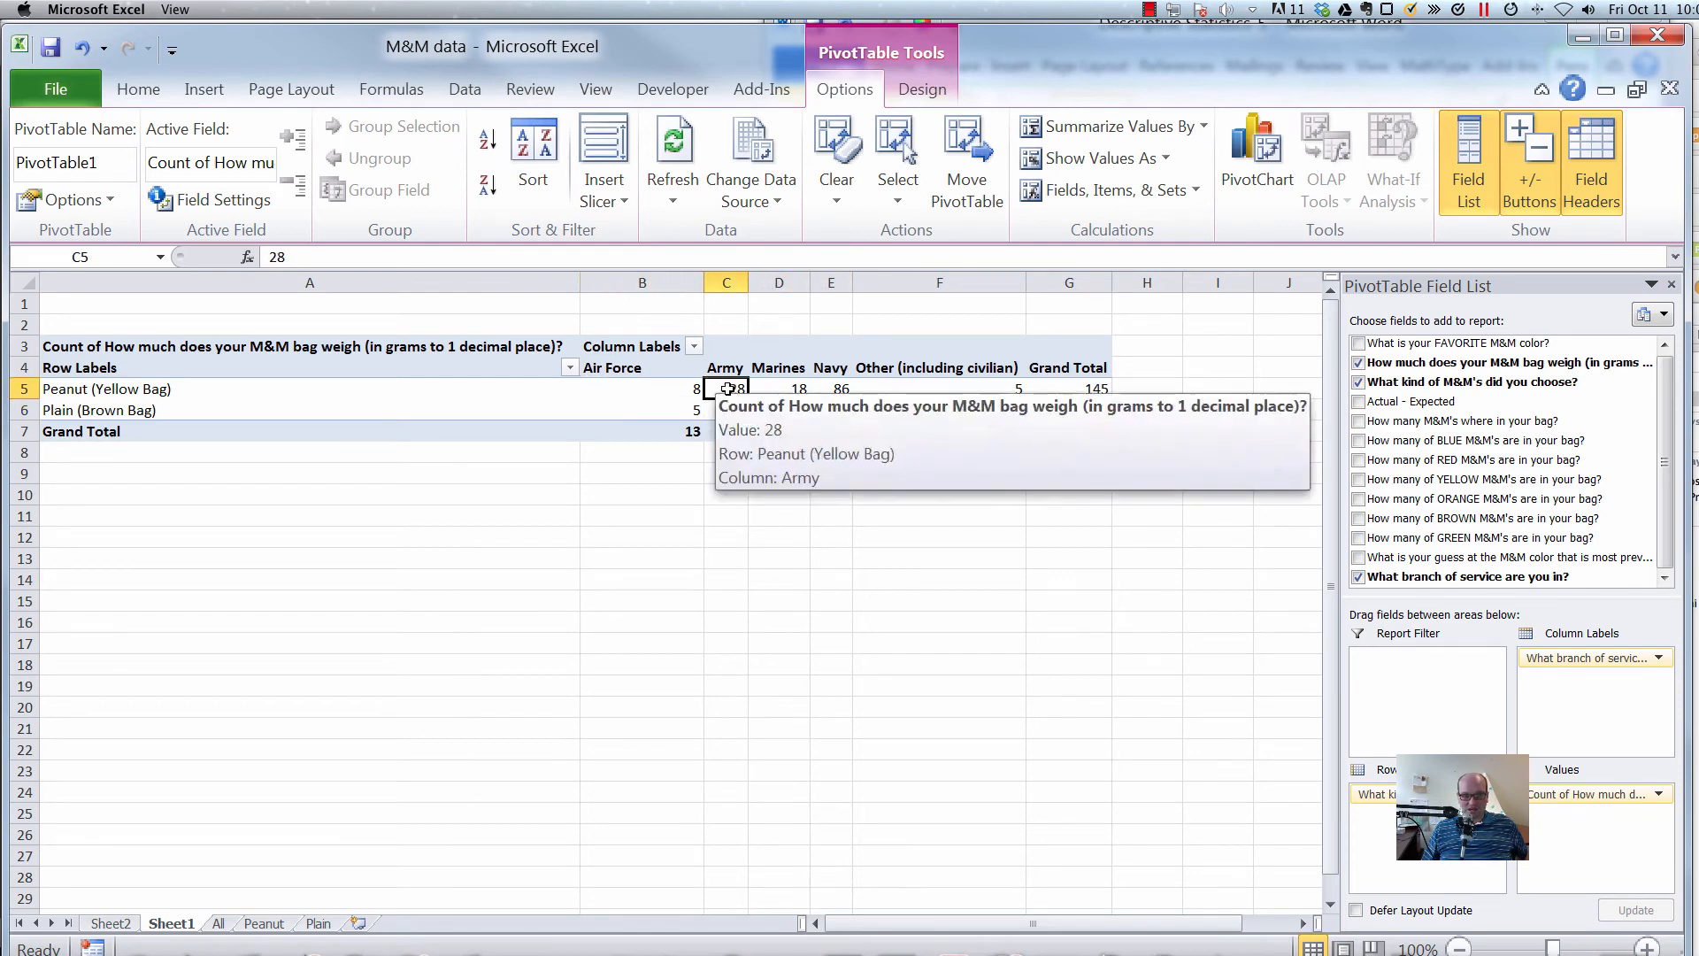
pyautogui.click(1049, 606)
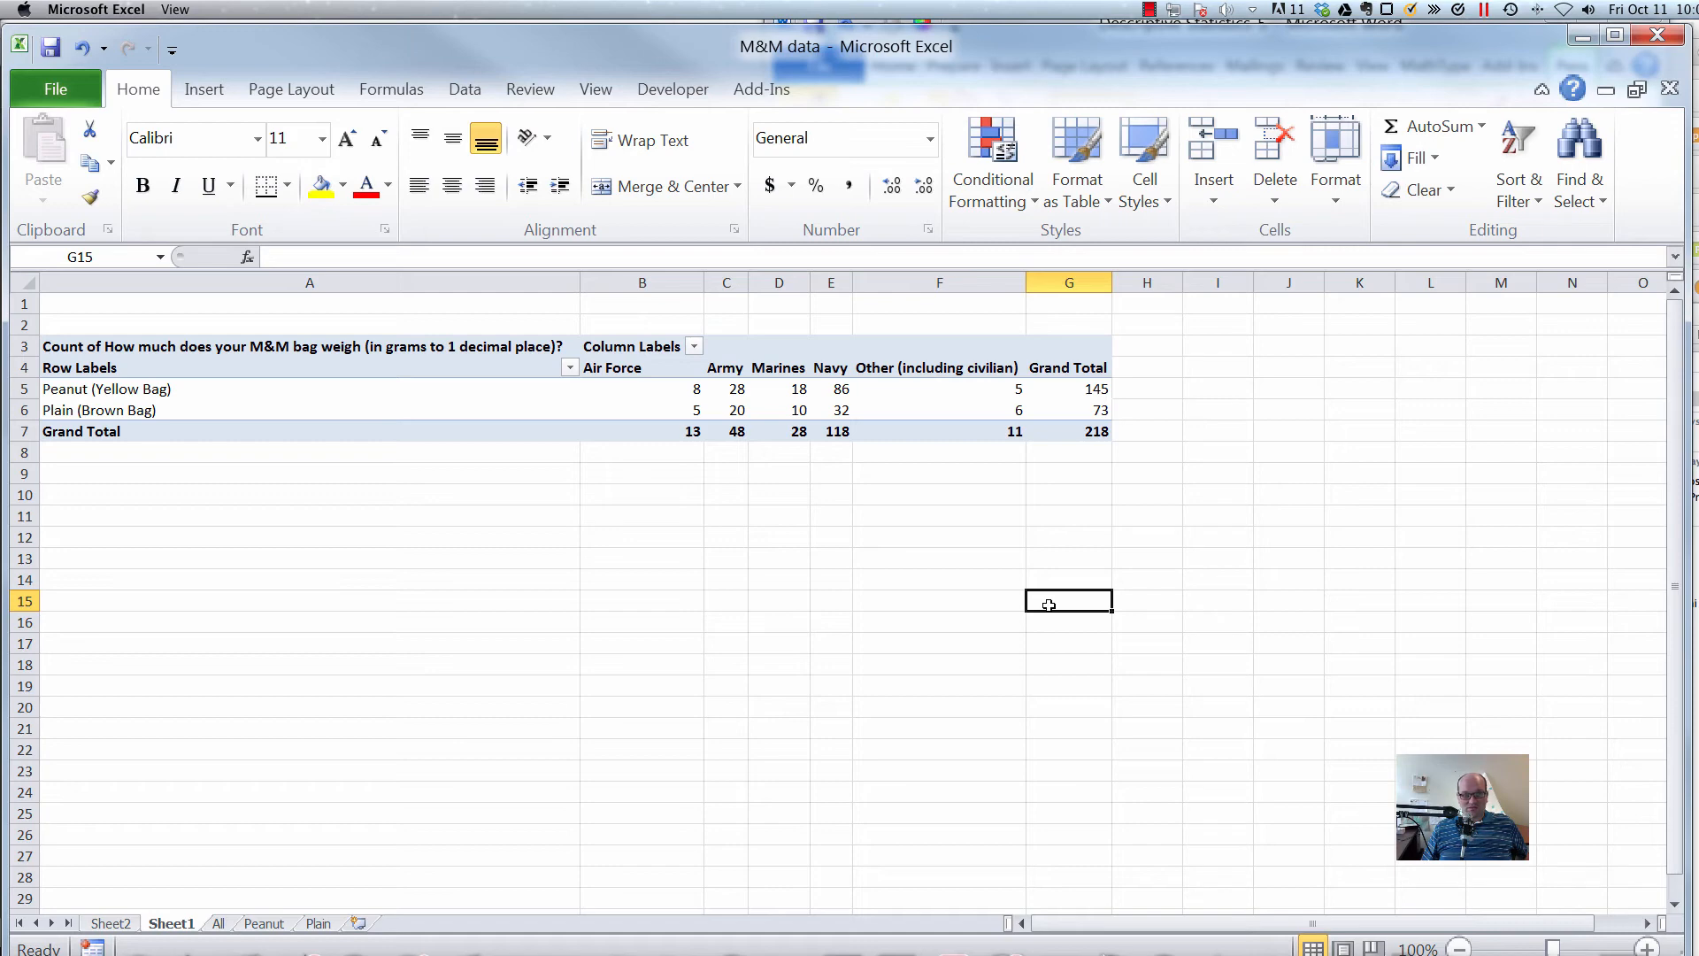
pyautogui.moveTo(773, 412)
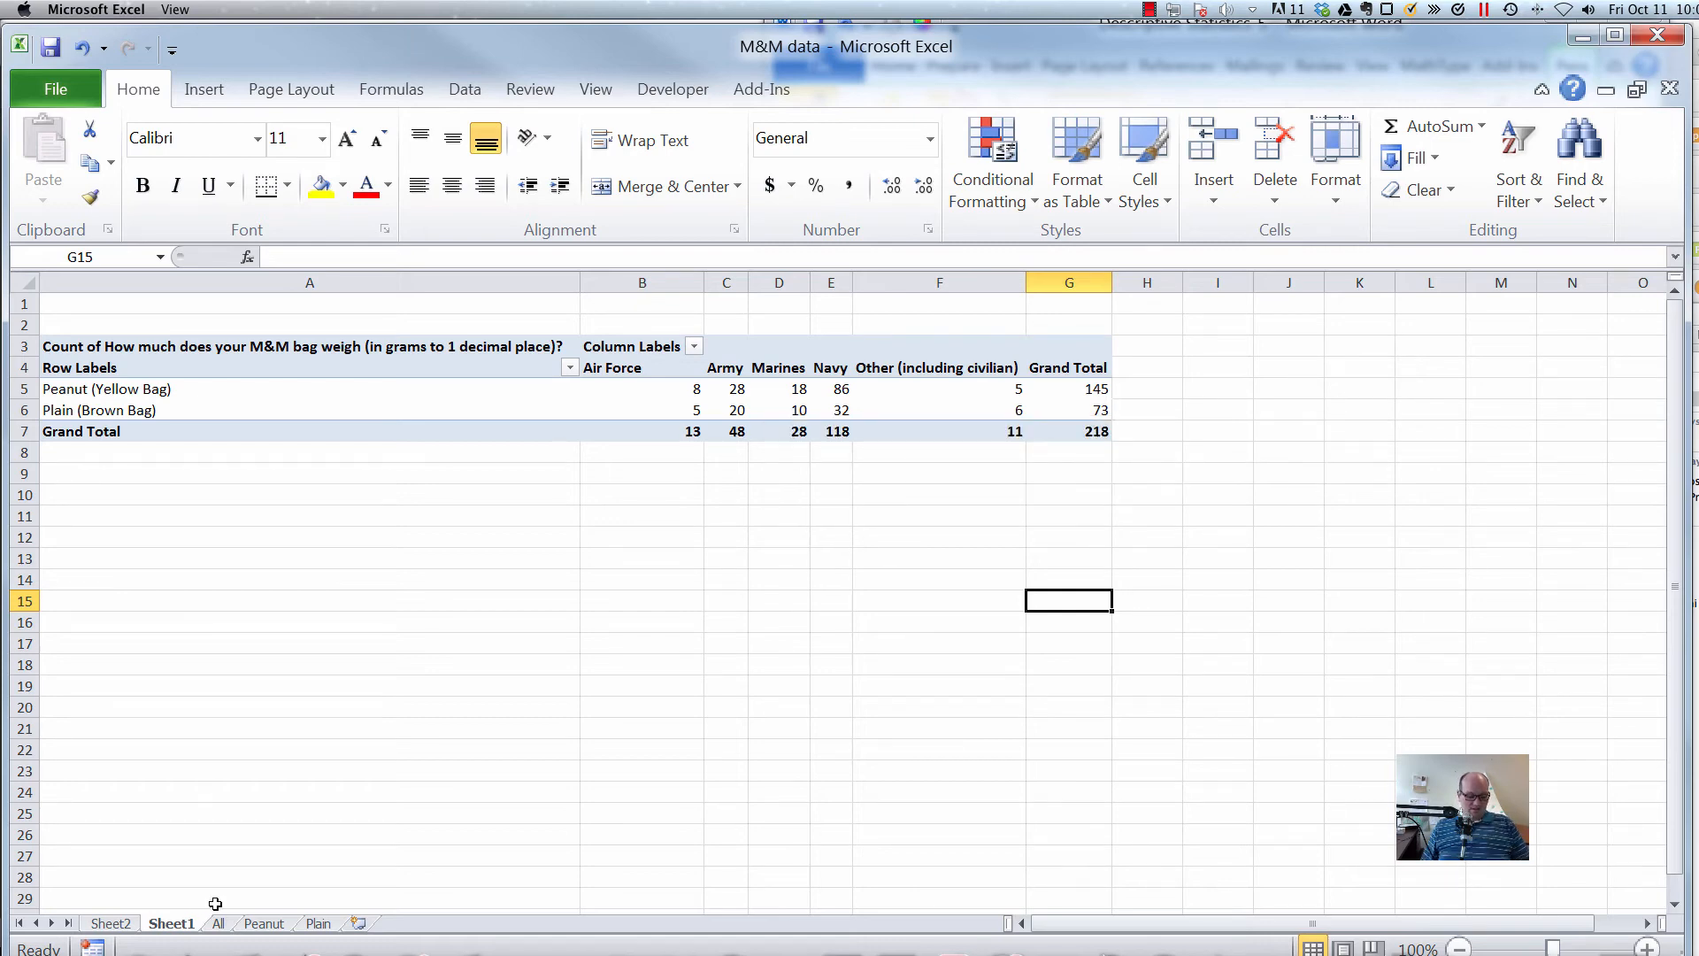
# Switch to the Word document Descriptive Statistics-5, maximize it and review the measures of central tendency, location, variation and association.
pyautogui.press('super+Tab')
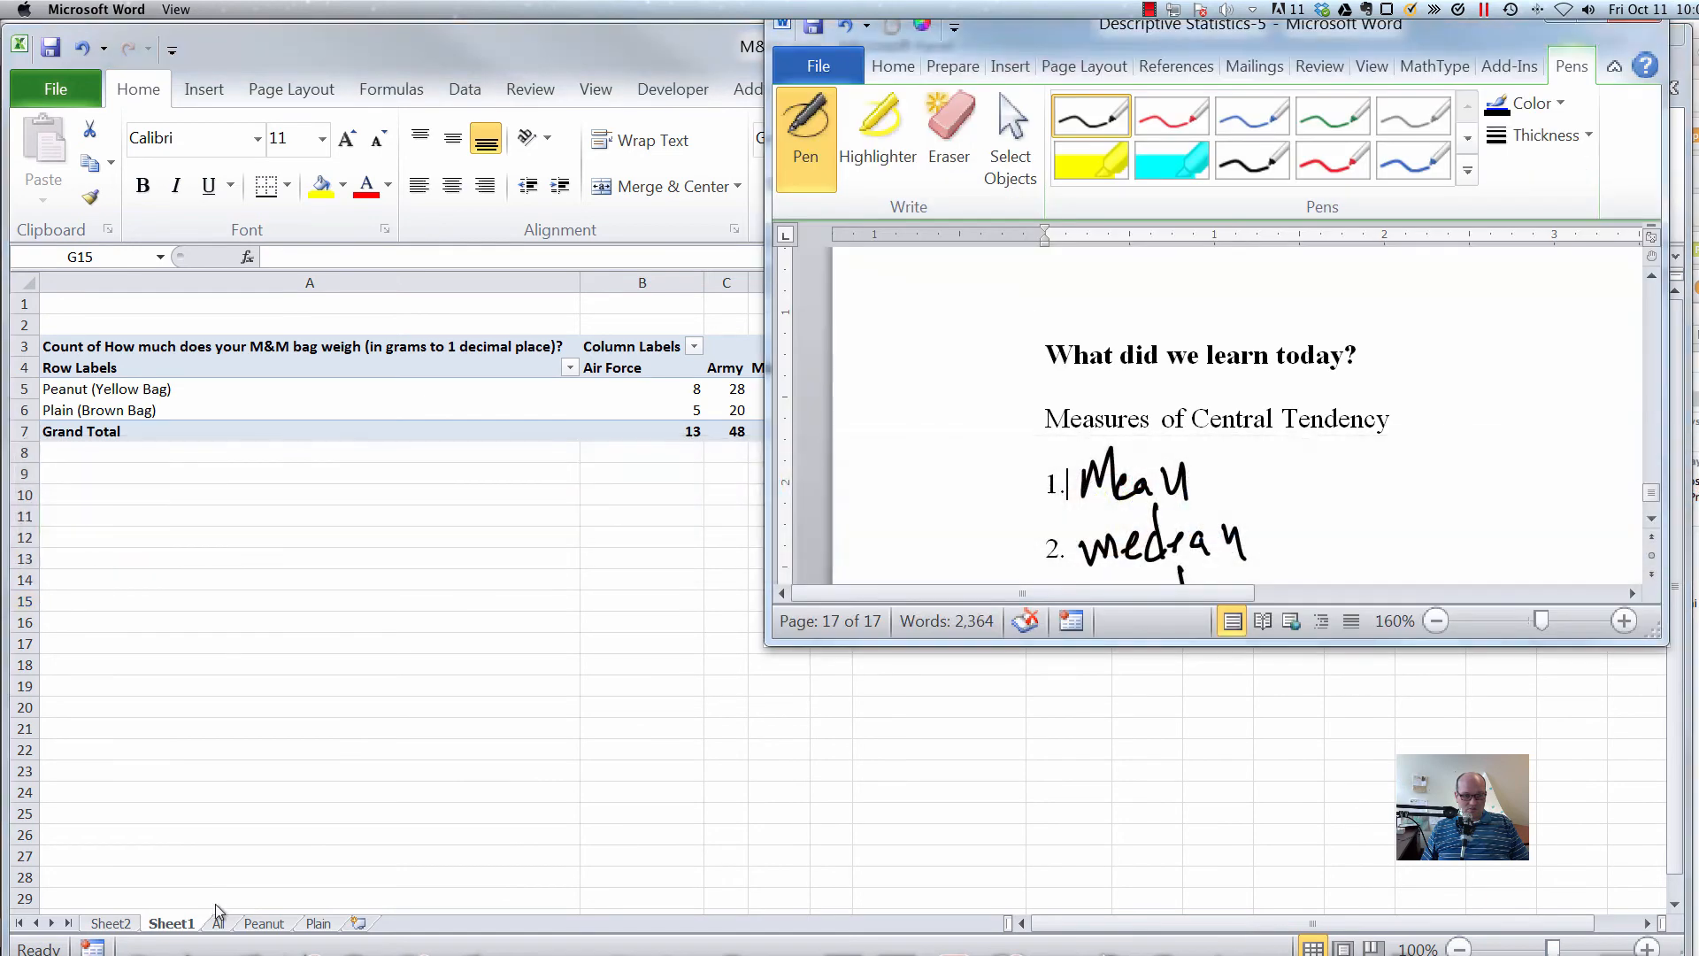
pyautogui.moveTo(879, 84); pyautogui.dragTo(689, 127)
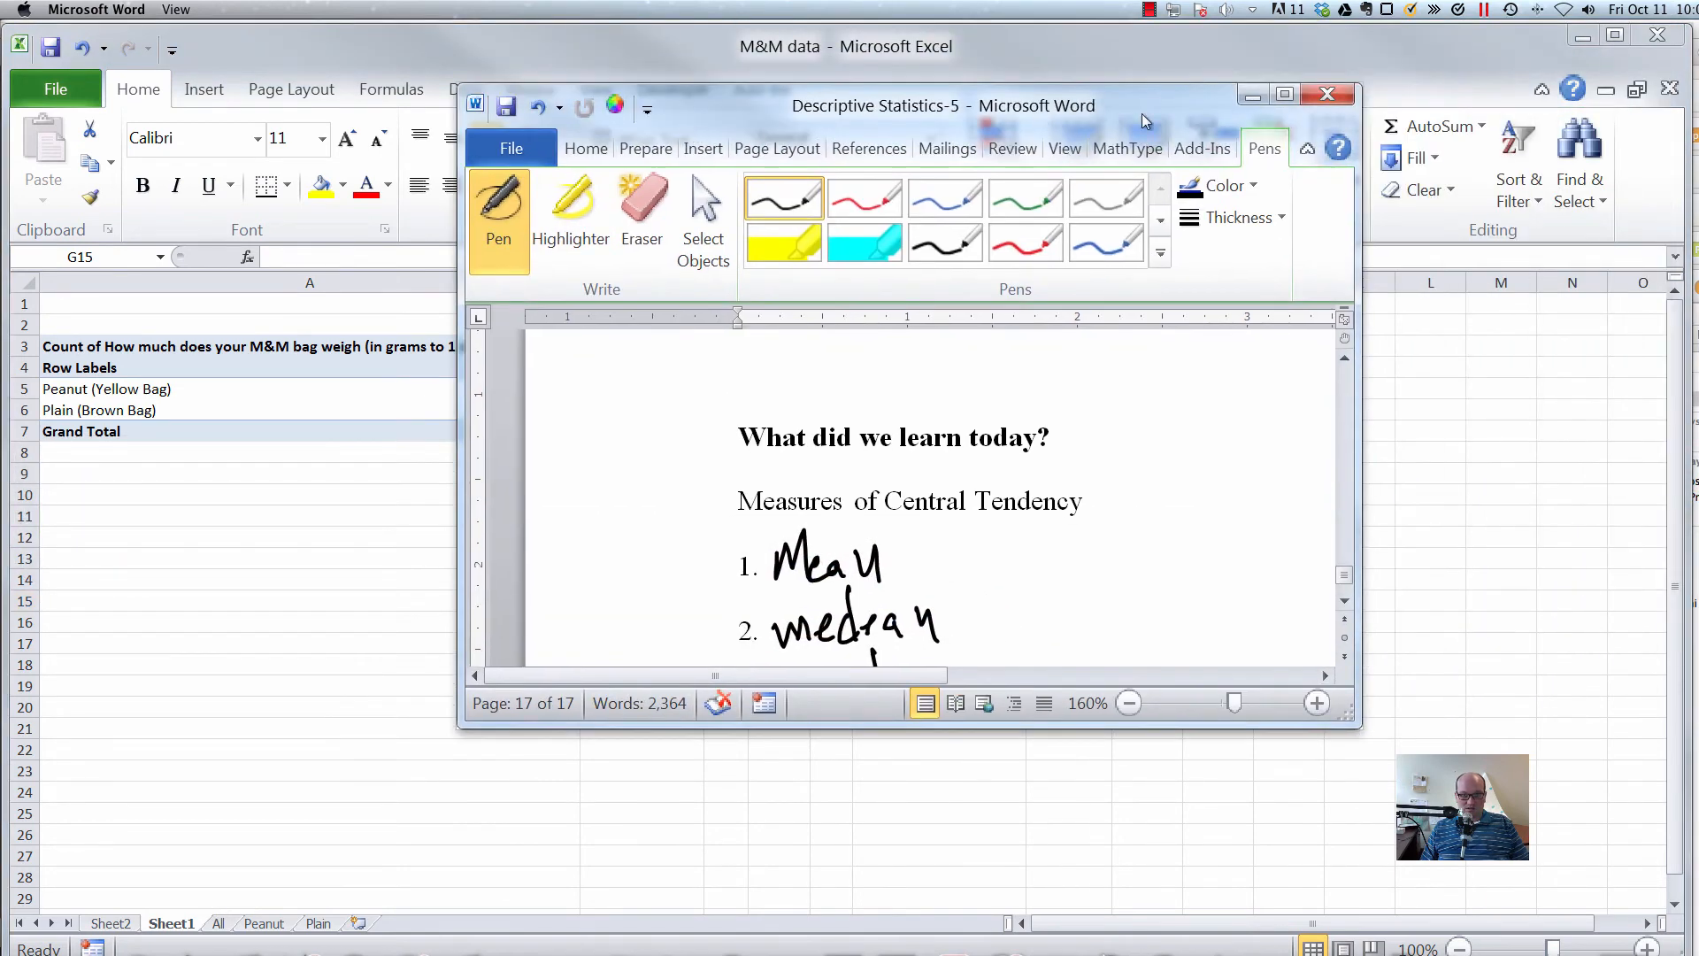
pyautogui.click(1289, 90)
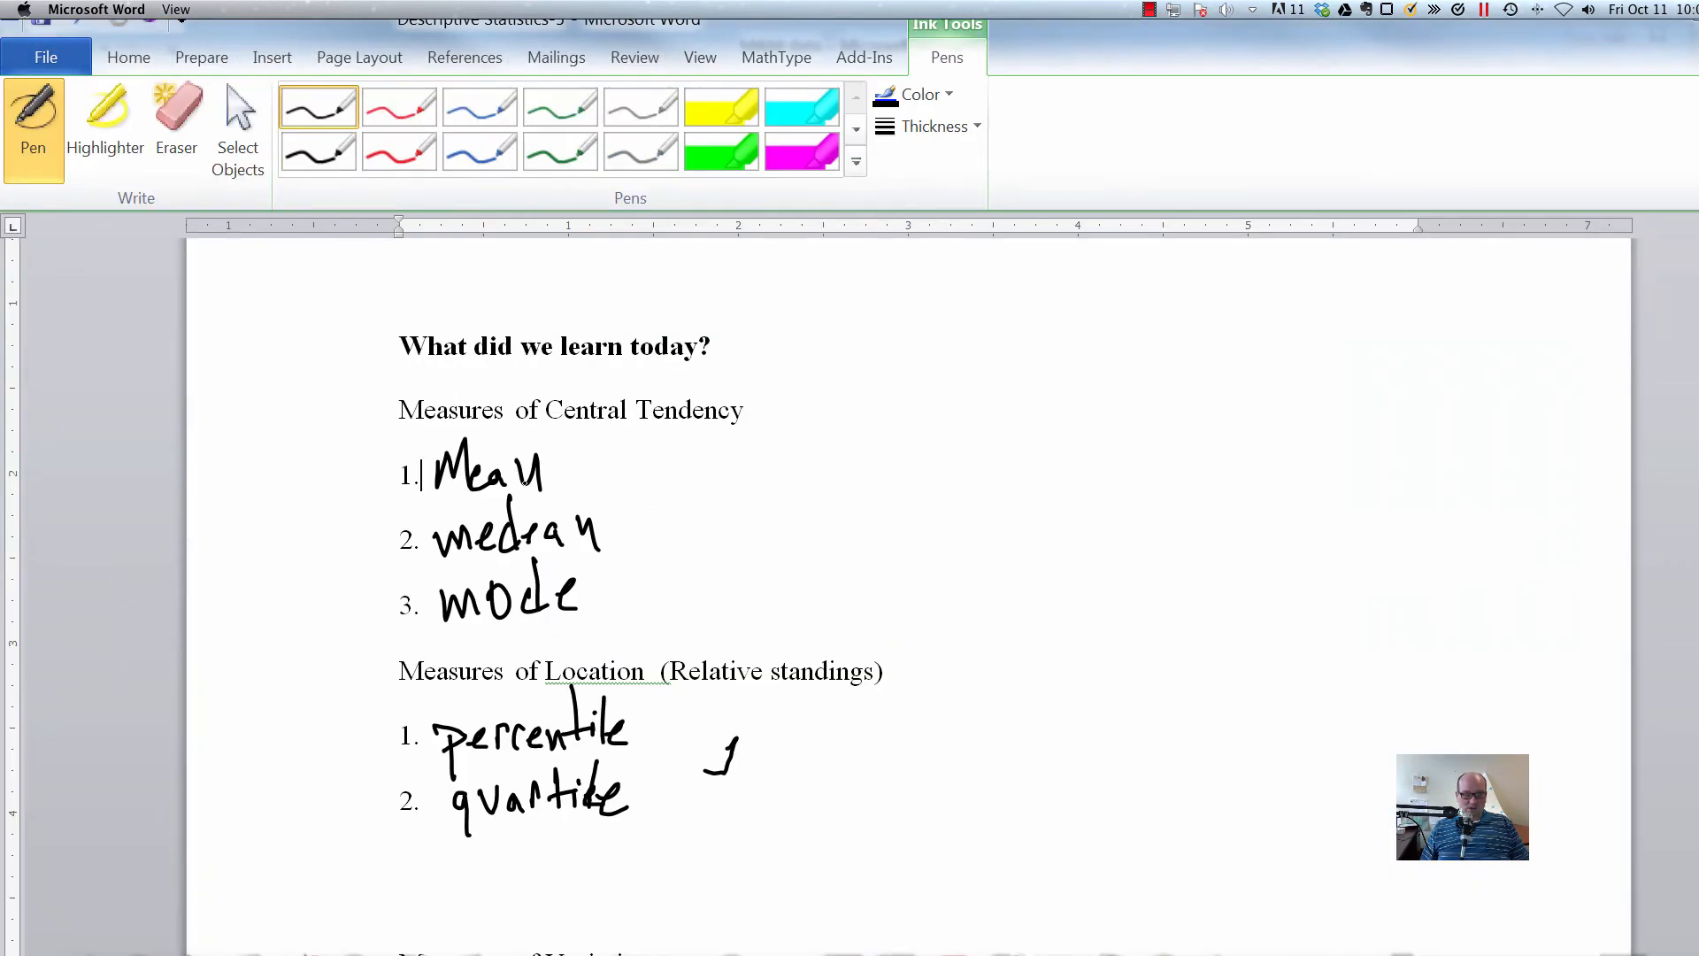
pyautogui.scroll(-10, 850, 584)
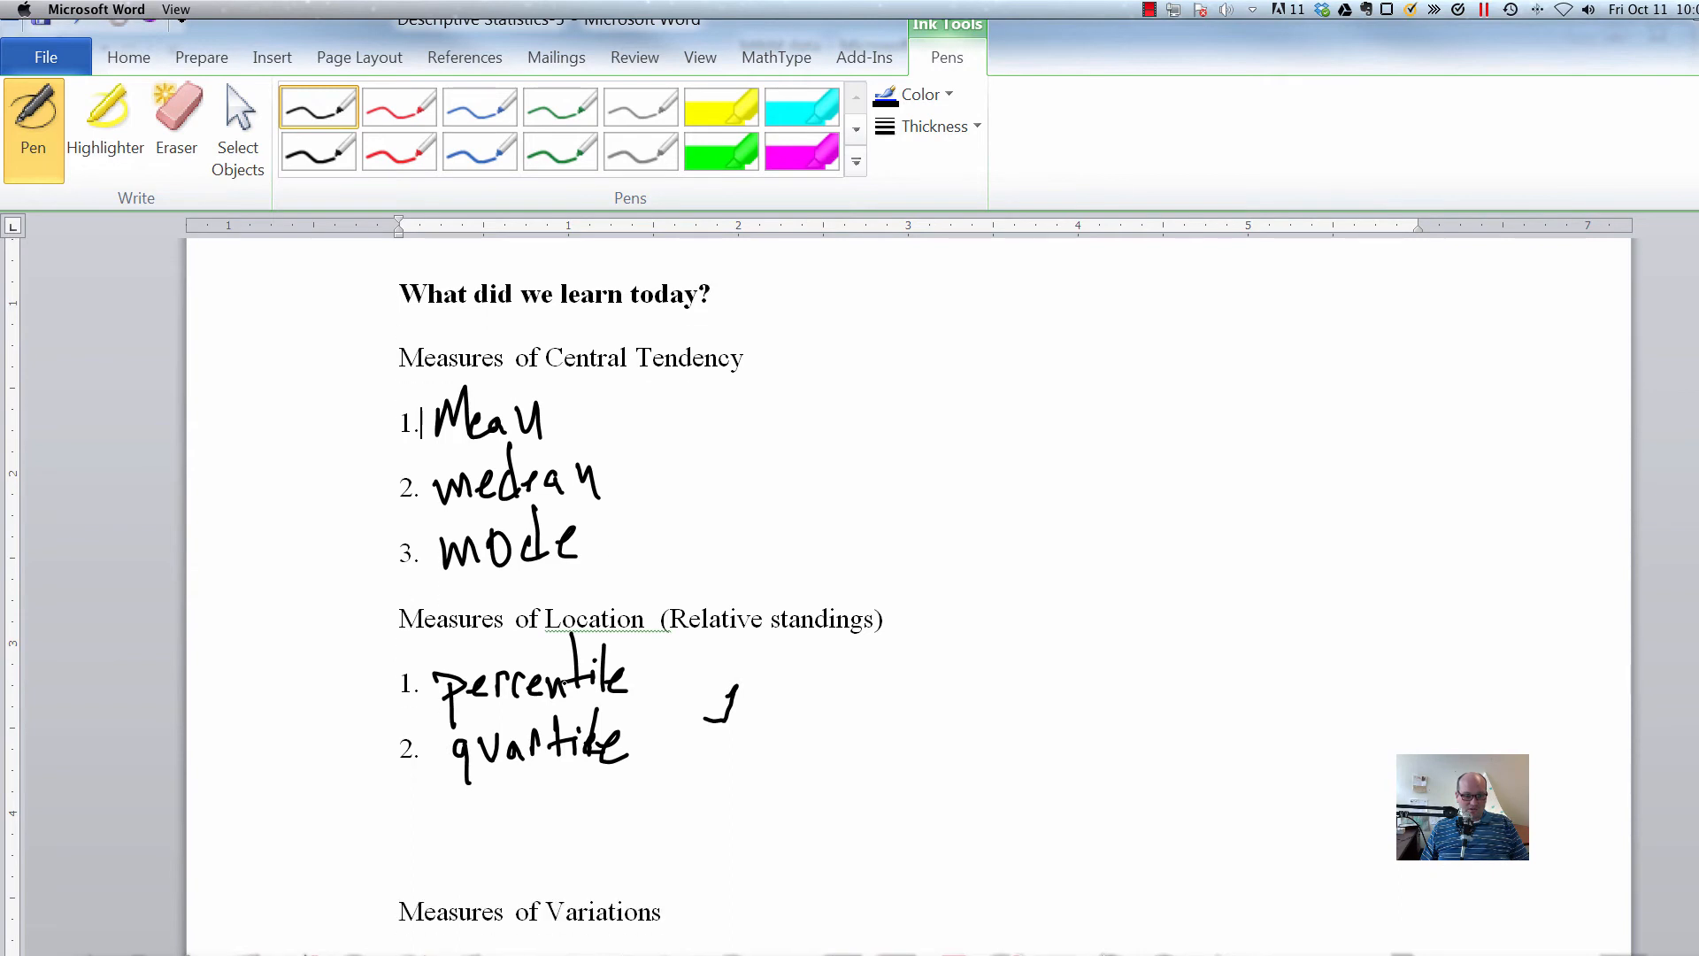
pyautogui.scroll(-1, 556, 683)
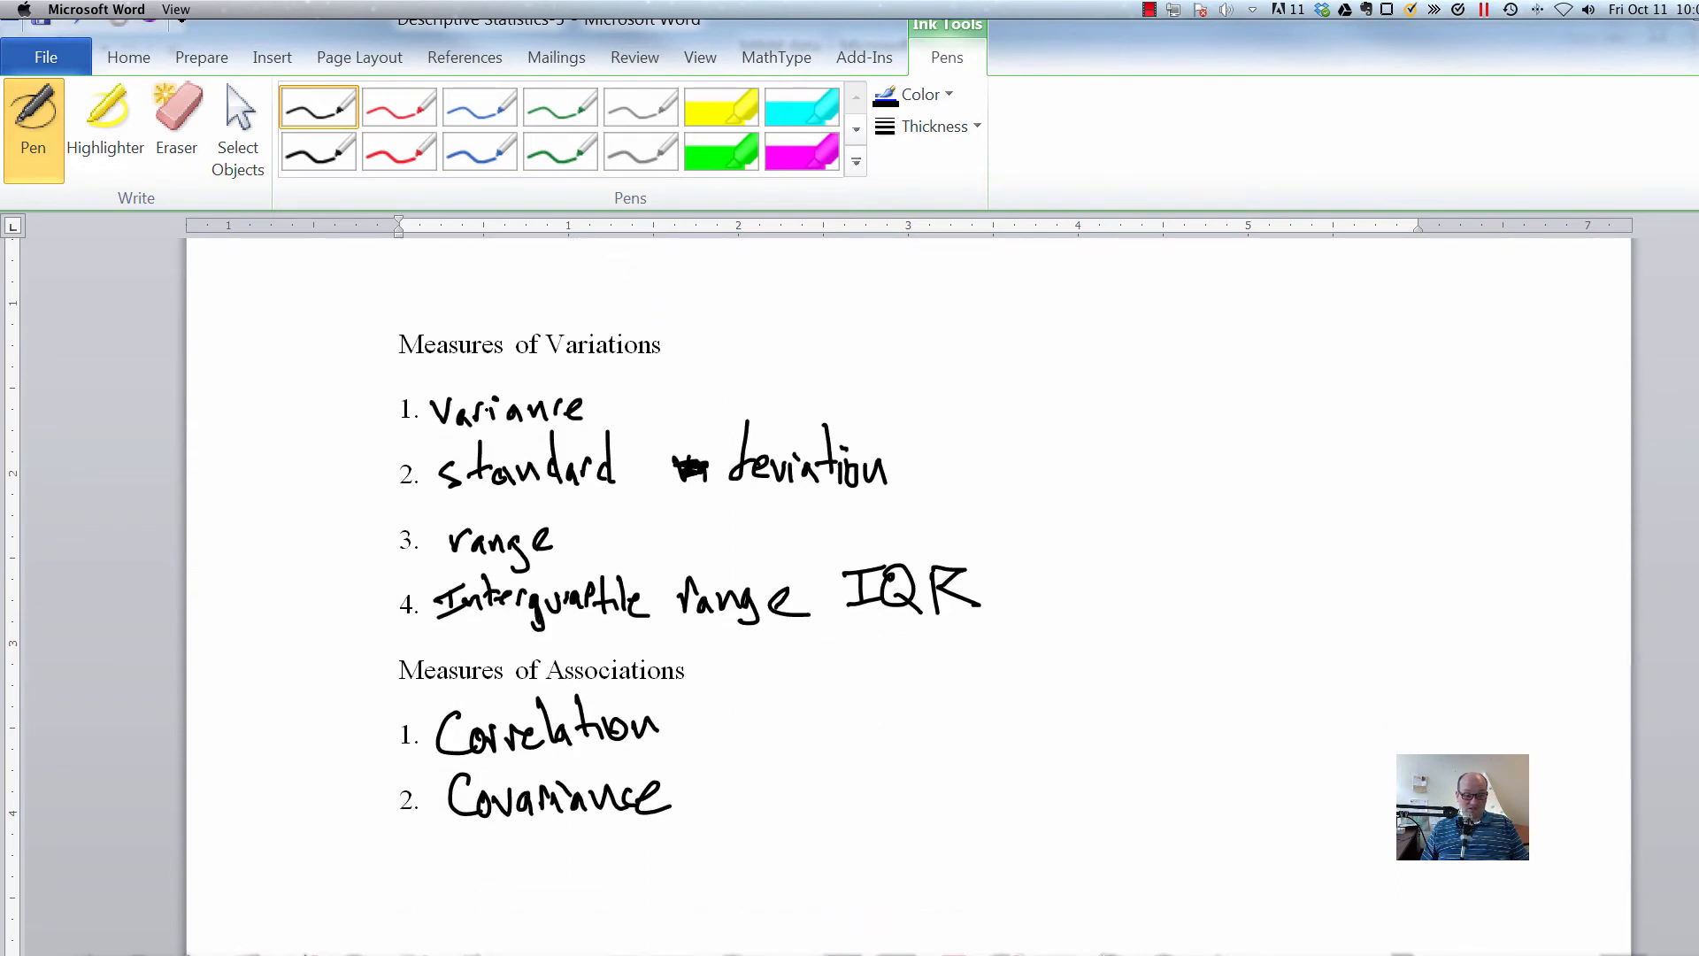
pyautogui.scroll(-2, 690, 539)
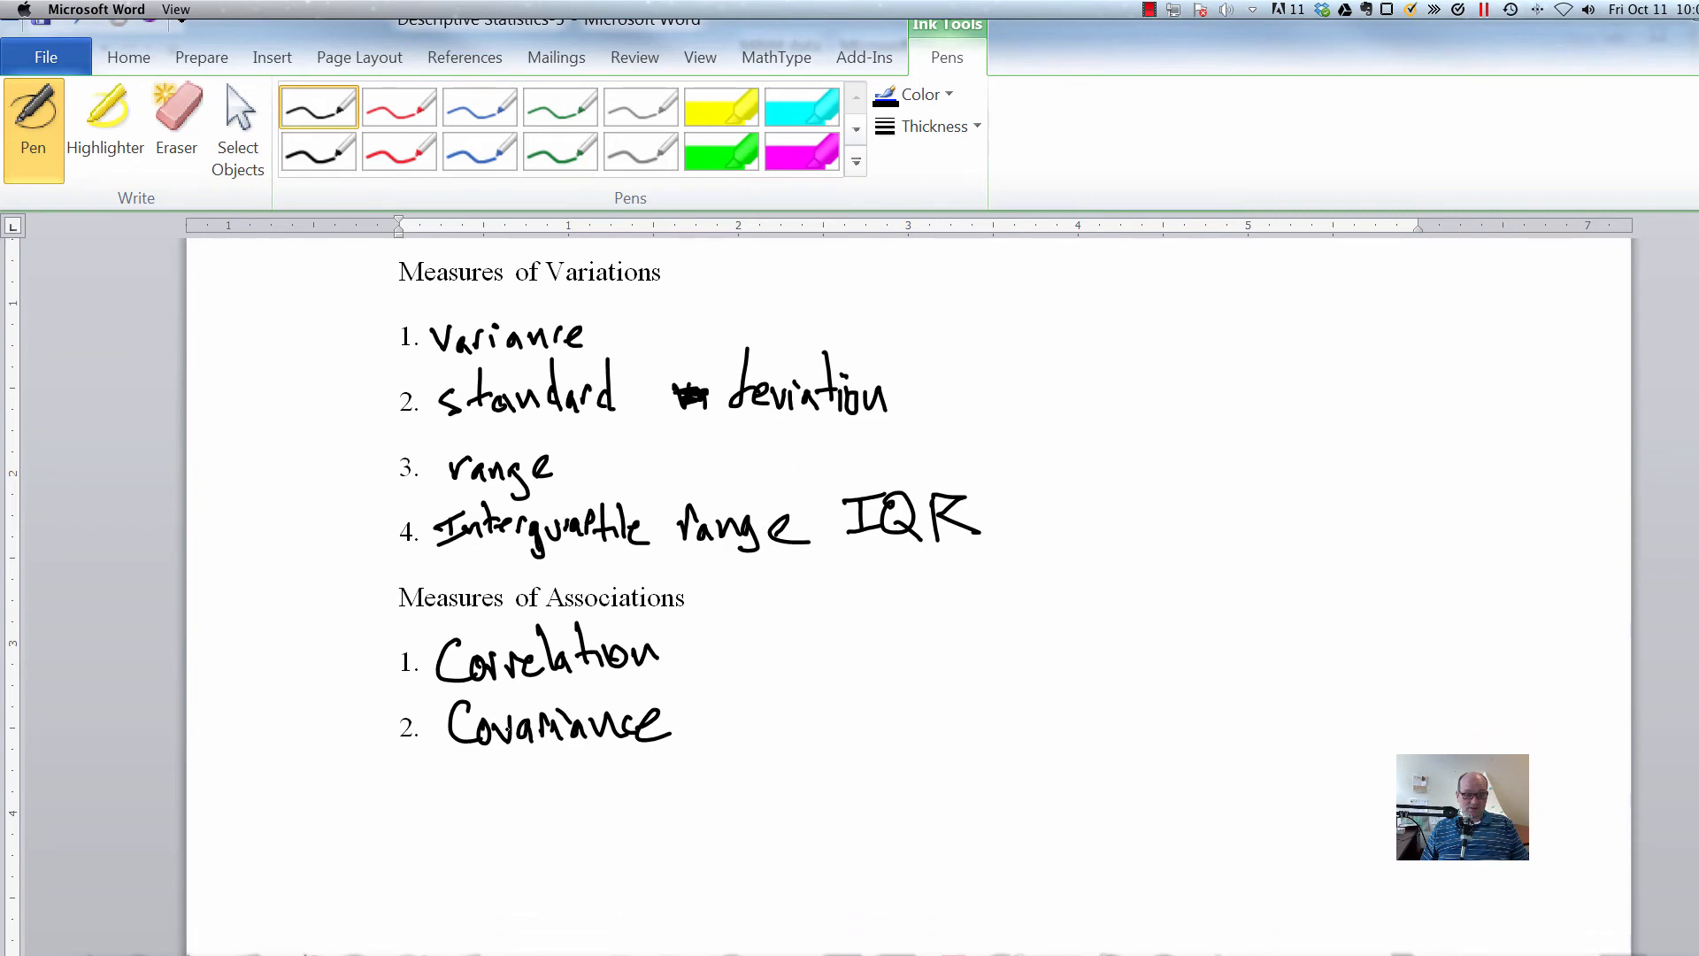
pyautogui.scroll(10, 850, 584)
# Switch back to Excel and display the header row and first records of the Peanut sheet.
pyautogui.press('super+Tab')
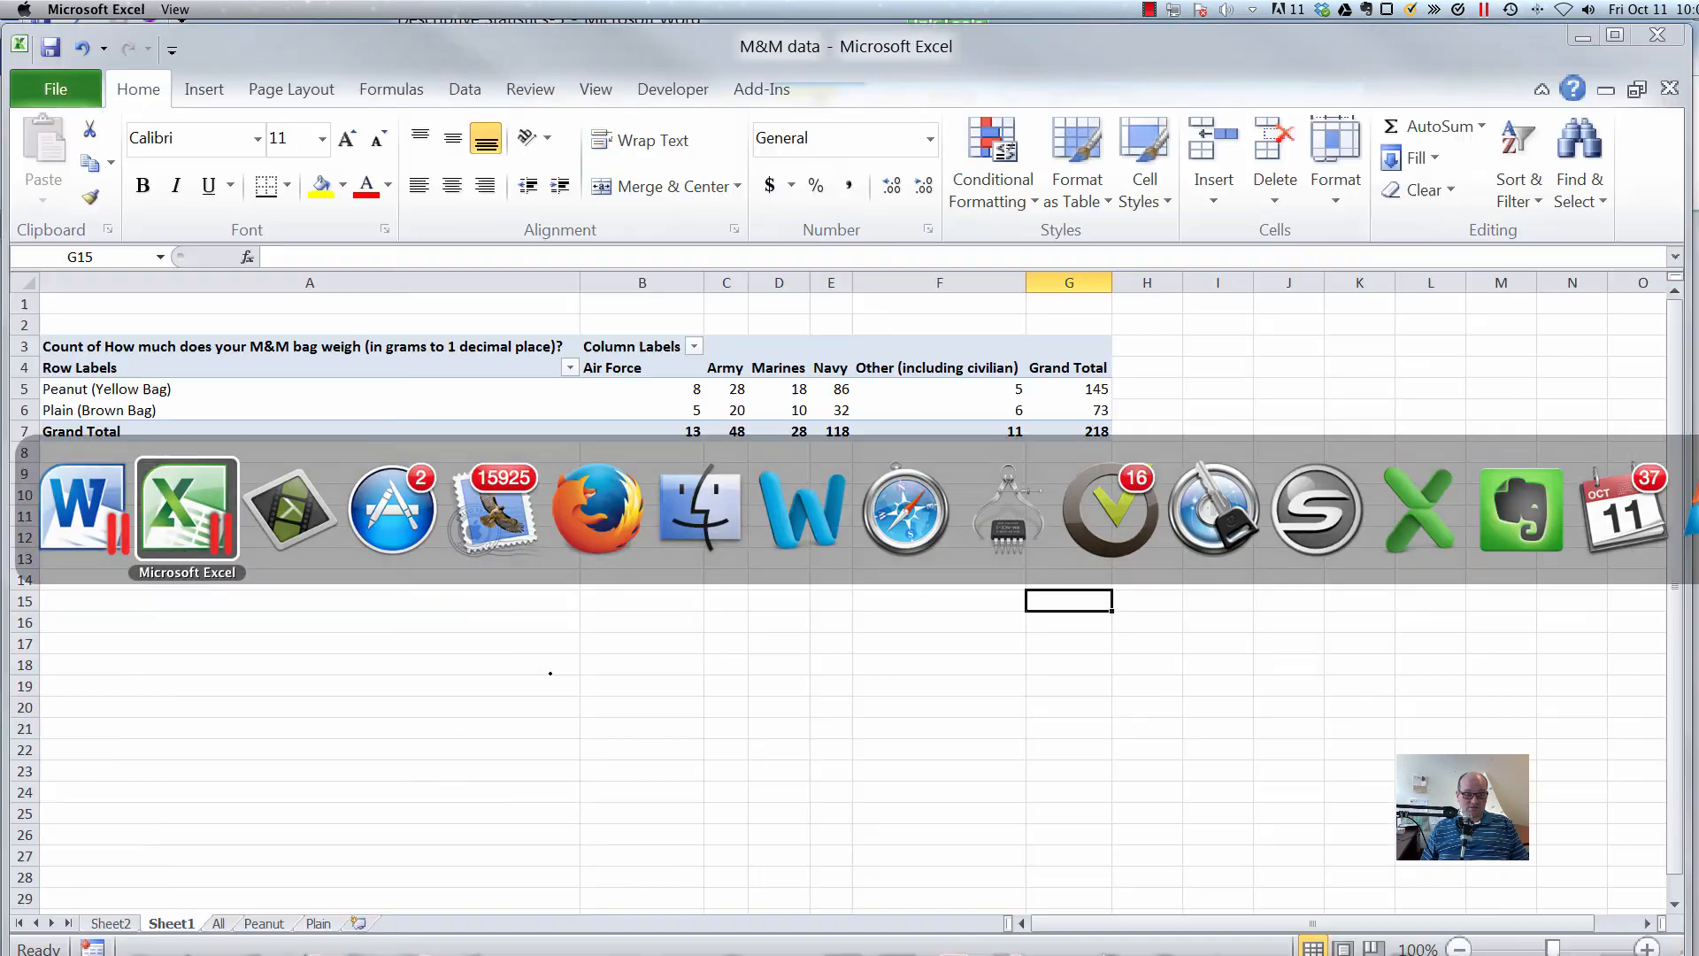
pyautogui.click(265, 924)
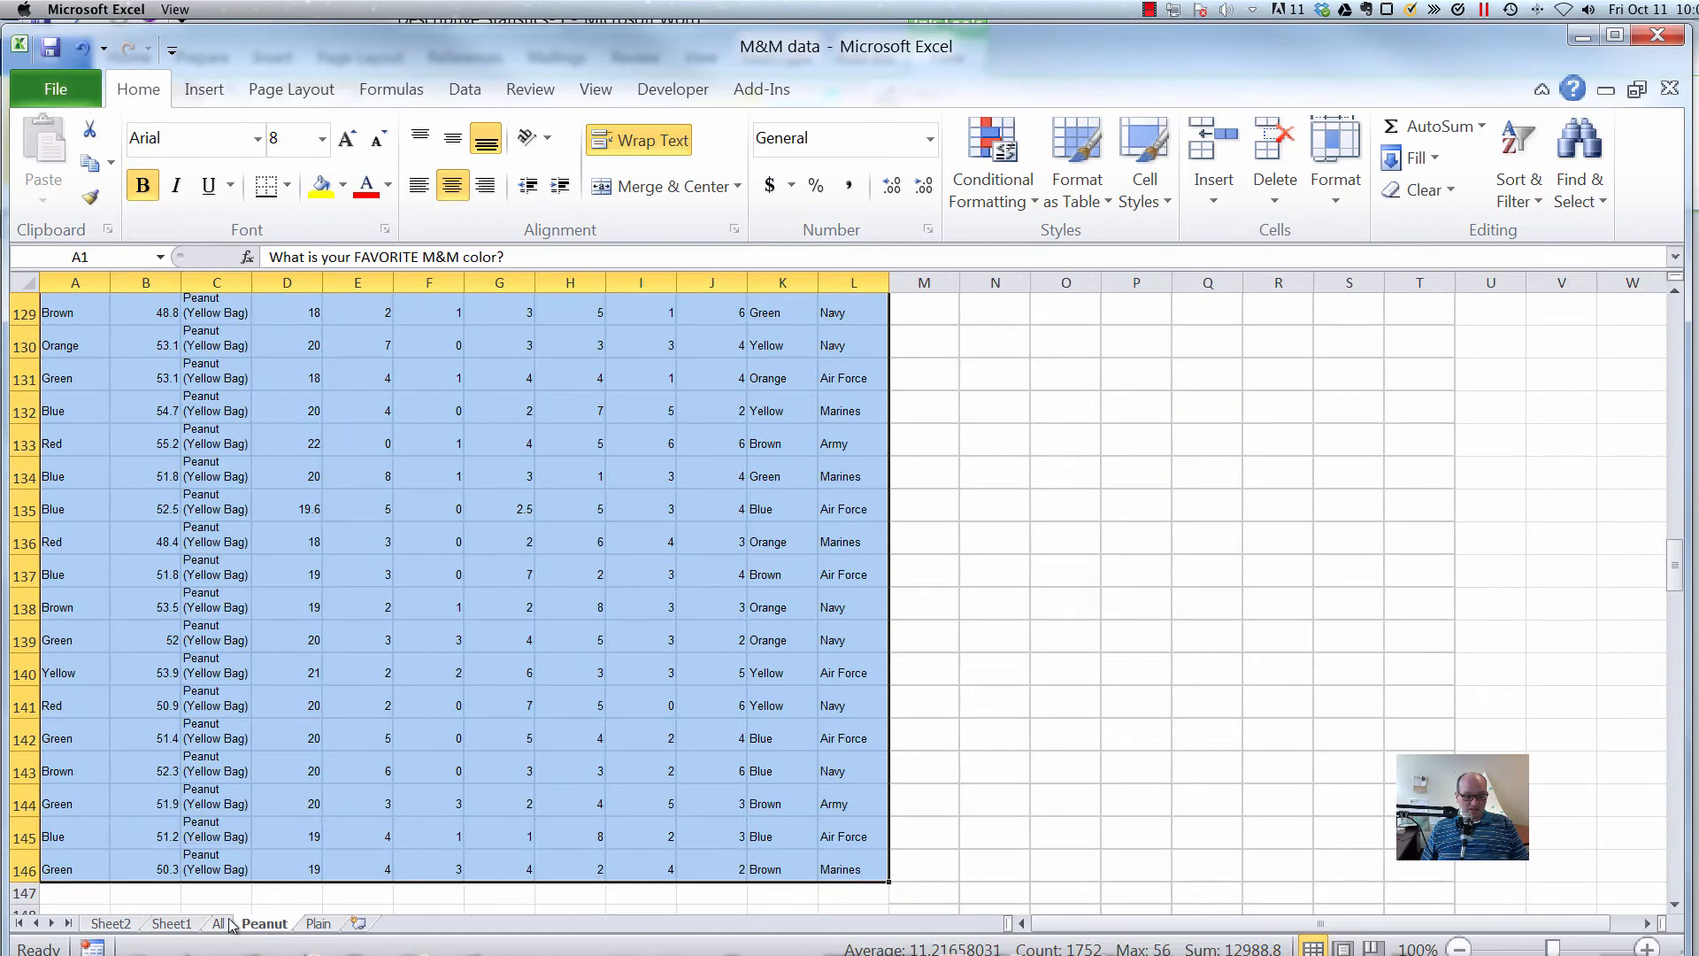
pyautogui.click(221, 923)
pyautogui.click(265, 923)
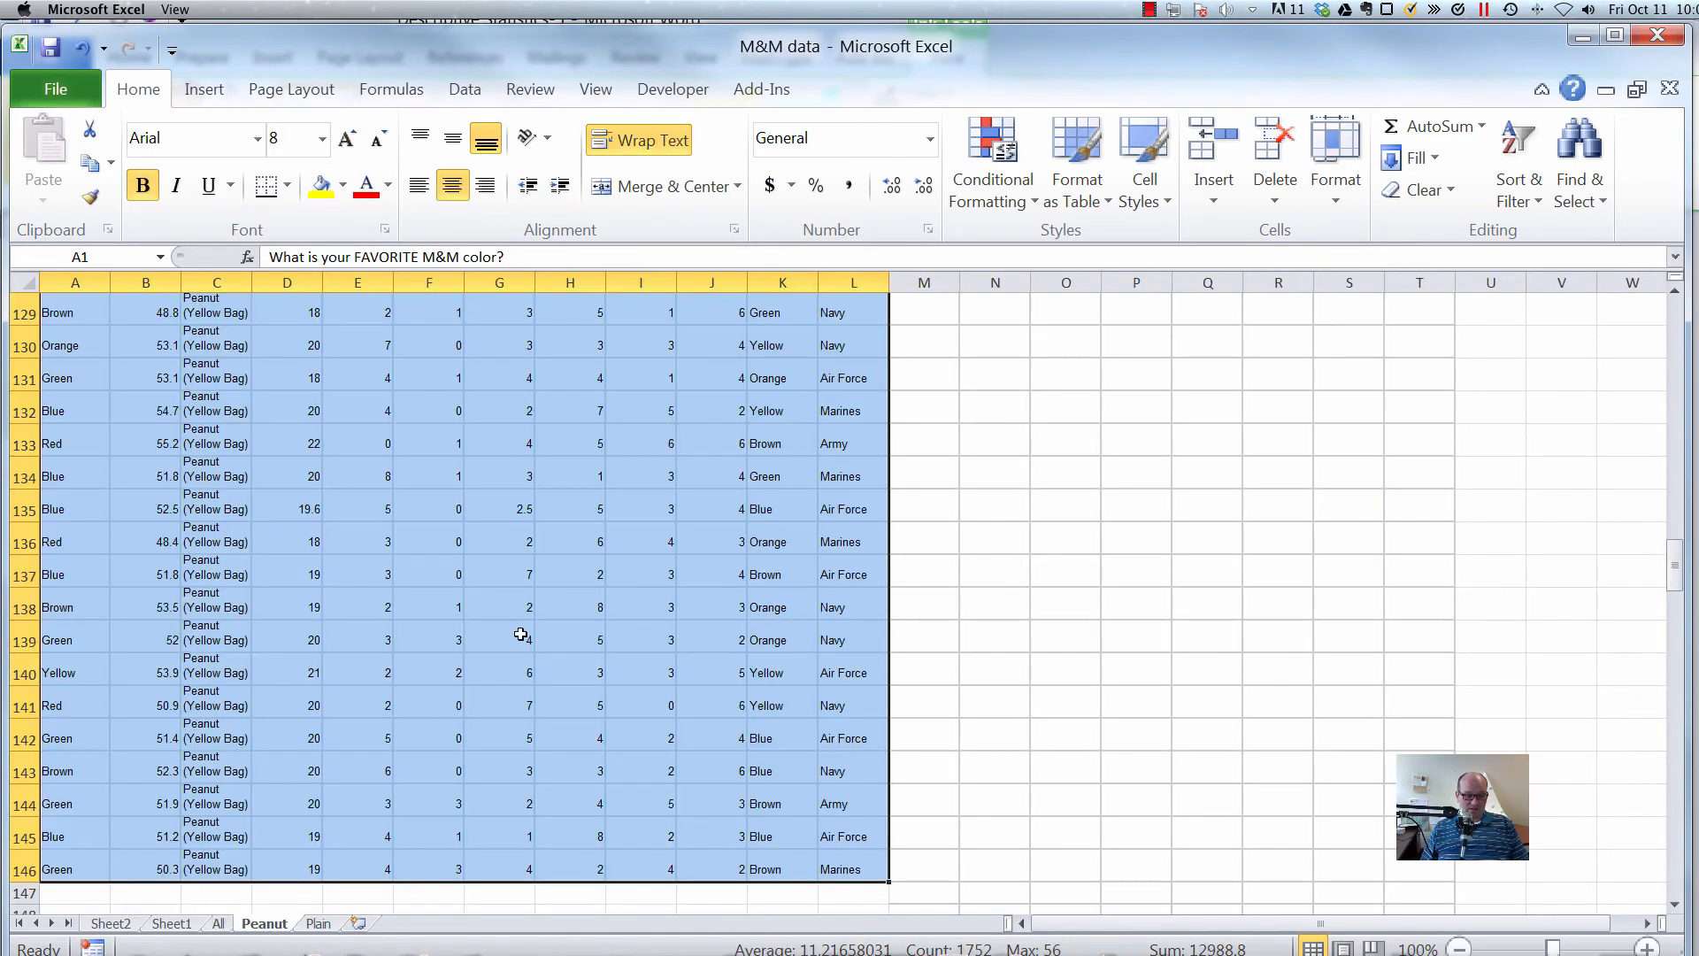
pyautogui.scroll(5, 522, 634)
pyautogui.scroll(20, 522, 634)
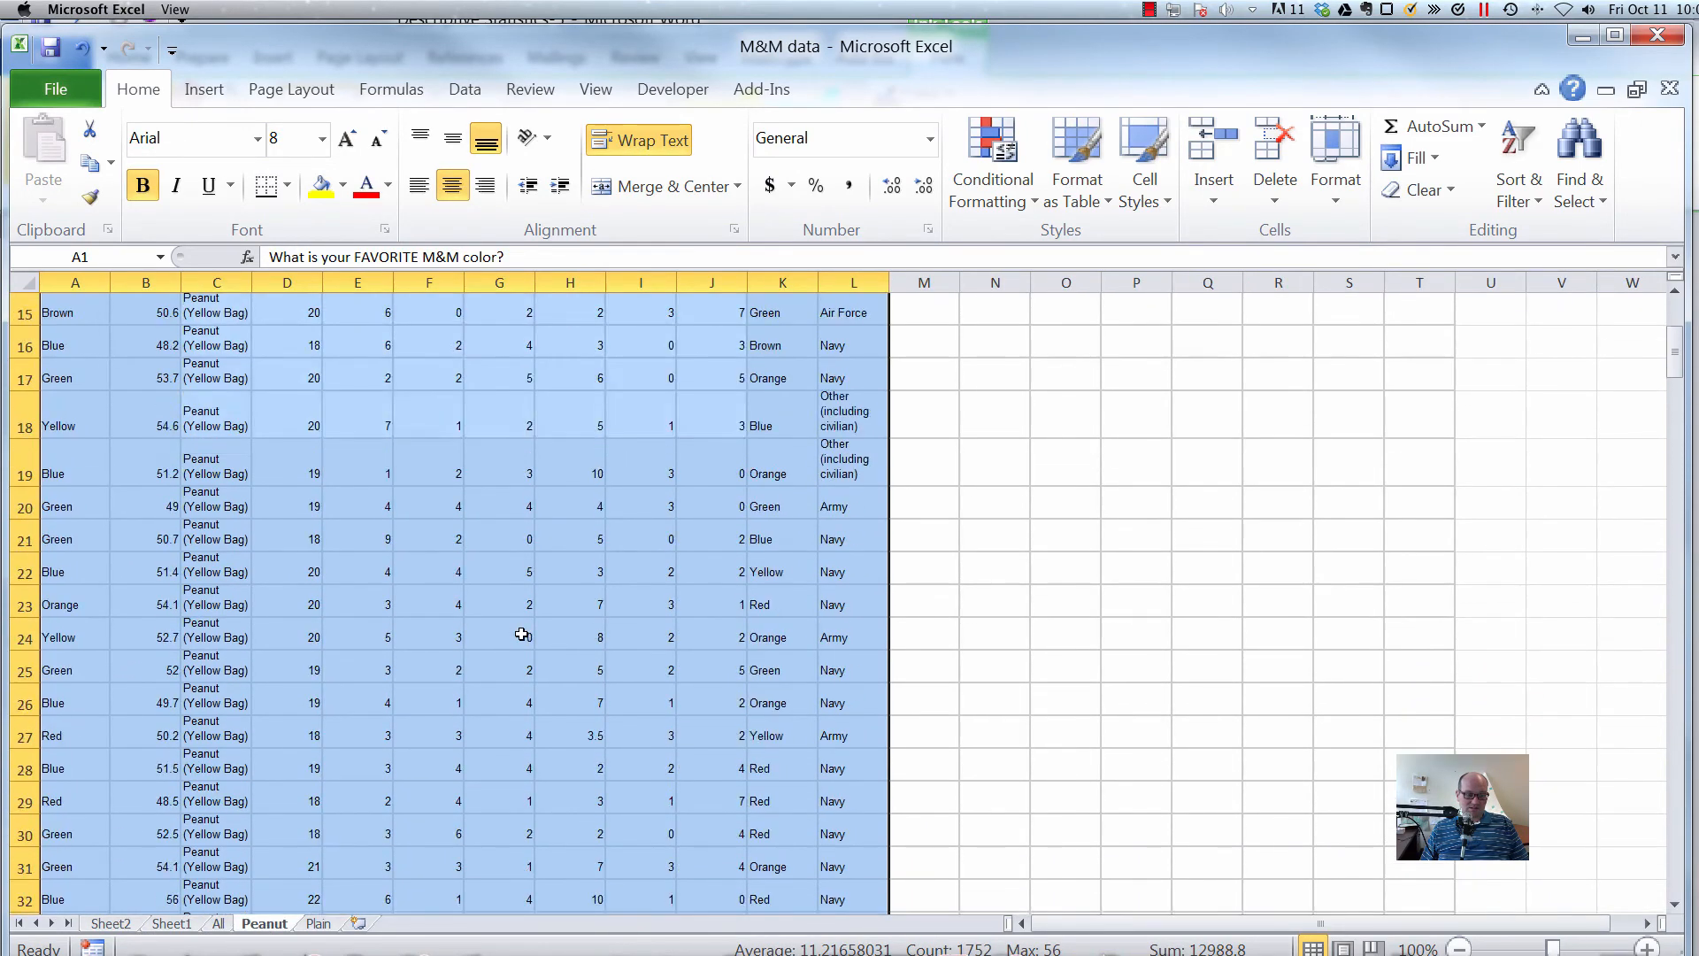
pyautogui.scroll(-13, 521, 634)
pyautogui.scroll(13, 522, 634)
pyautogui.hscroll(20, 521, 634)
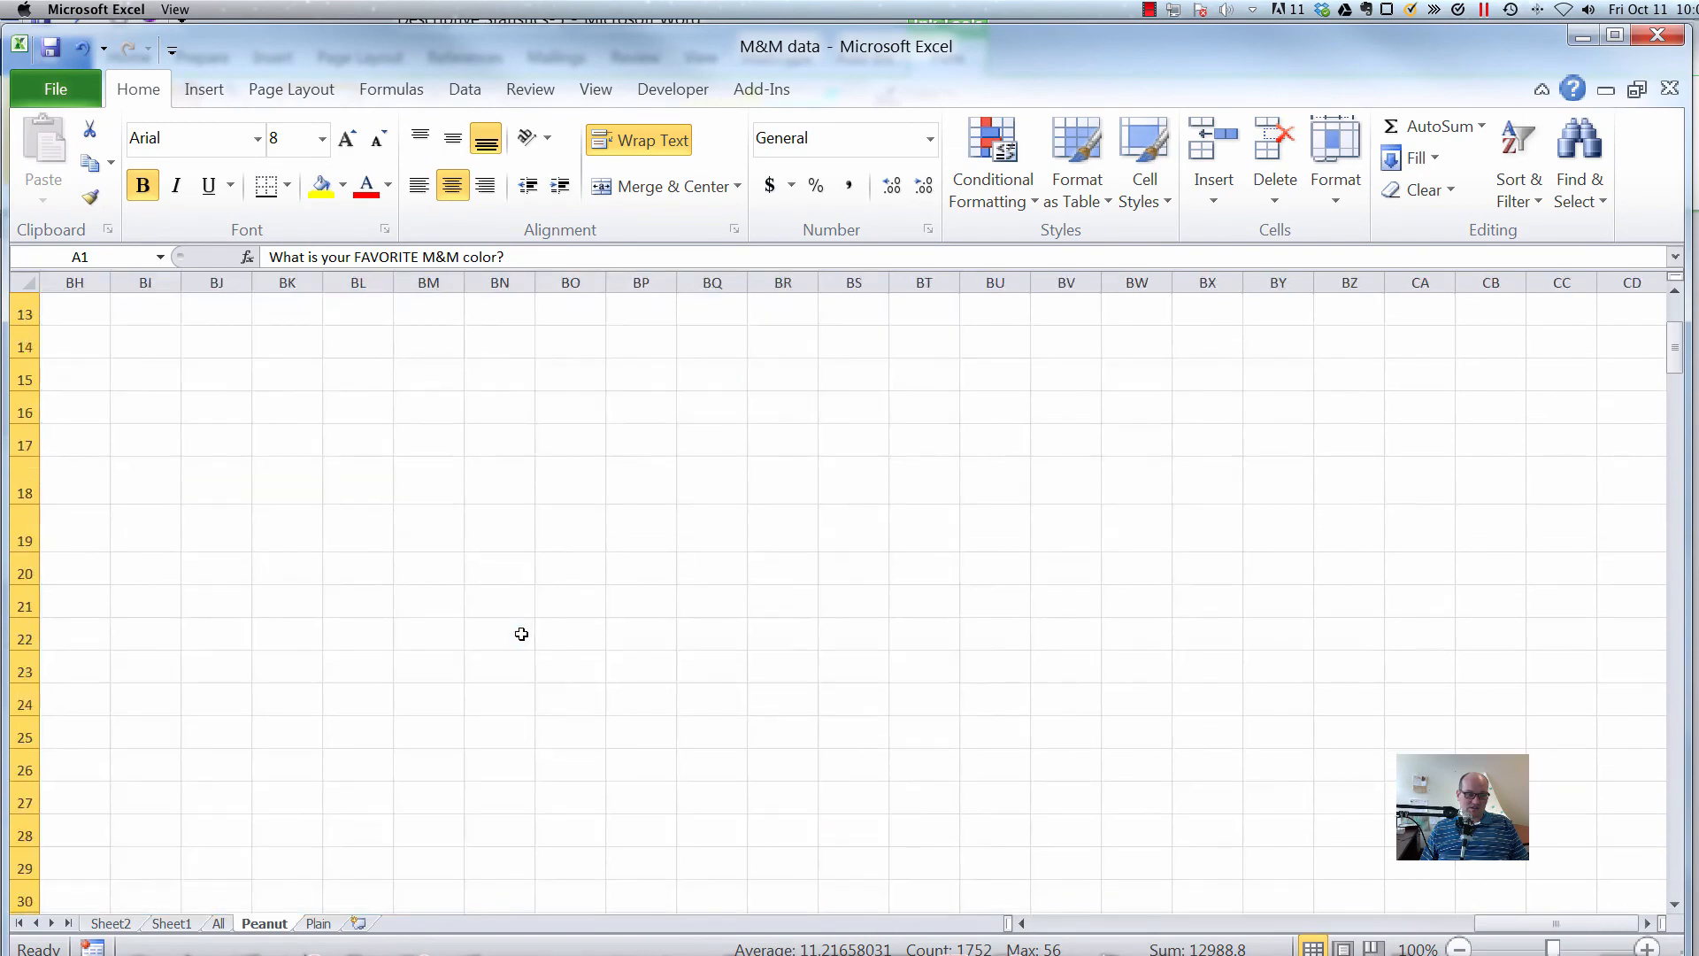
pyautogui.hscroll(-20, 522, 633)
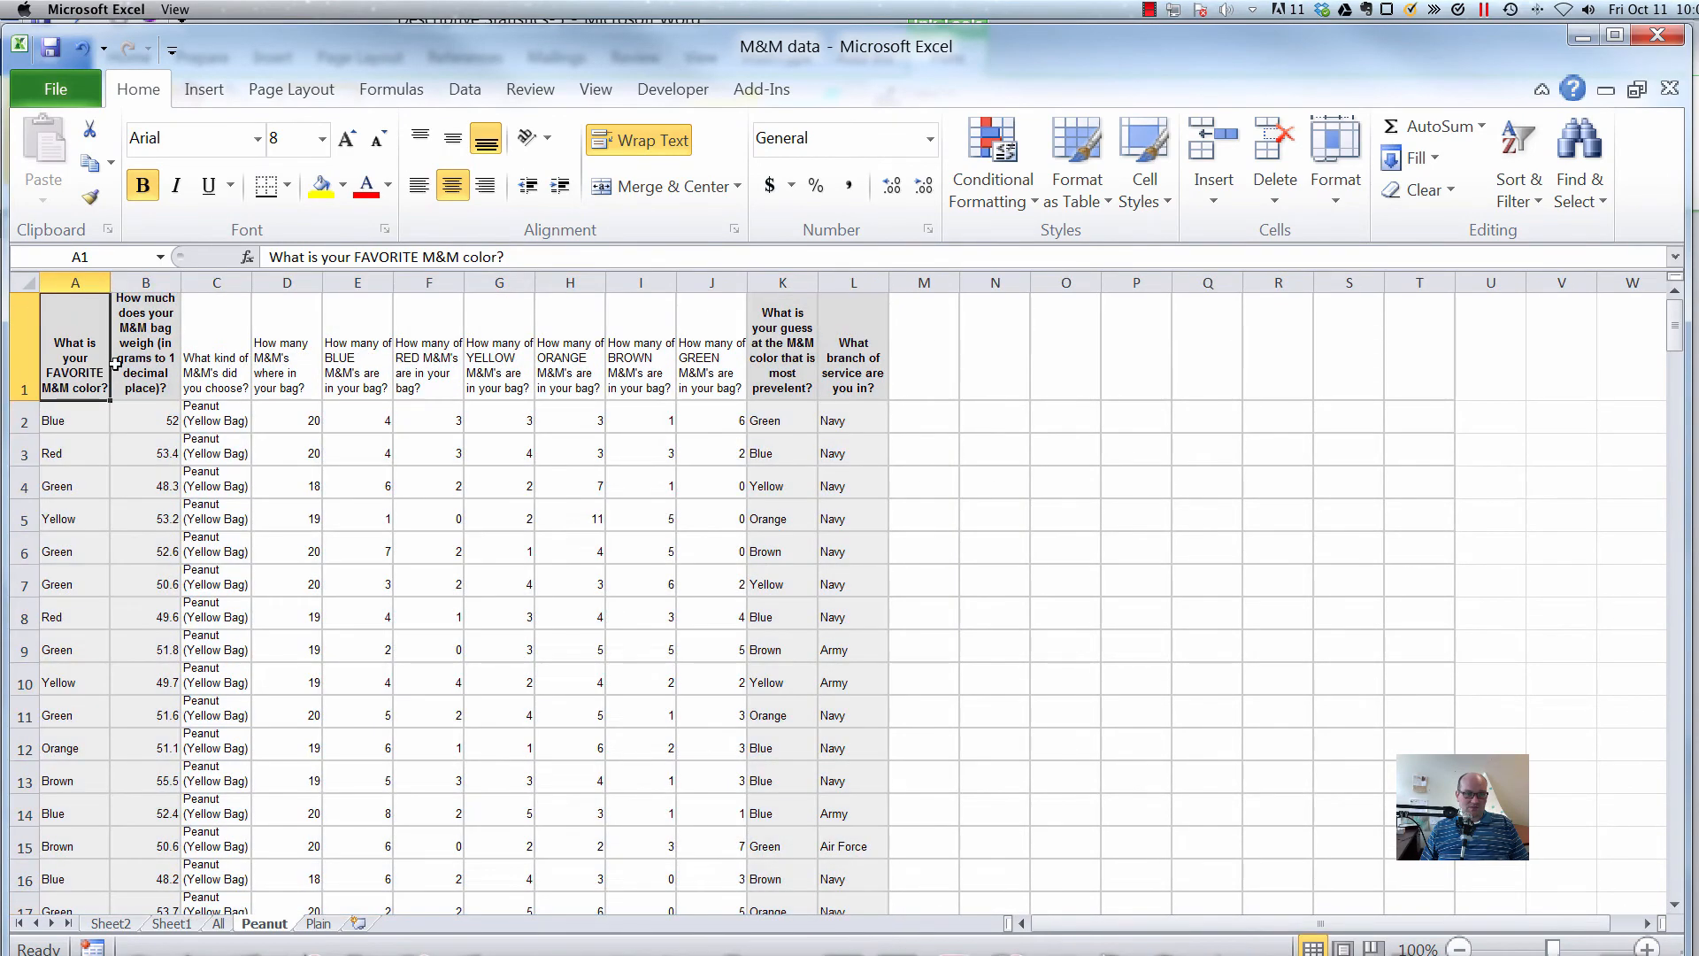
# Sort the Peanut data by bag weight in ascending order and correct the weight in B2 to 49.
pyautogui.click(138, 360)
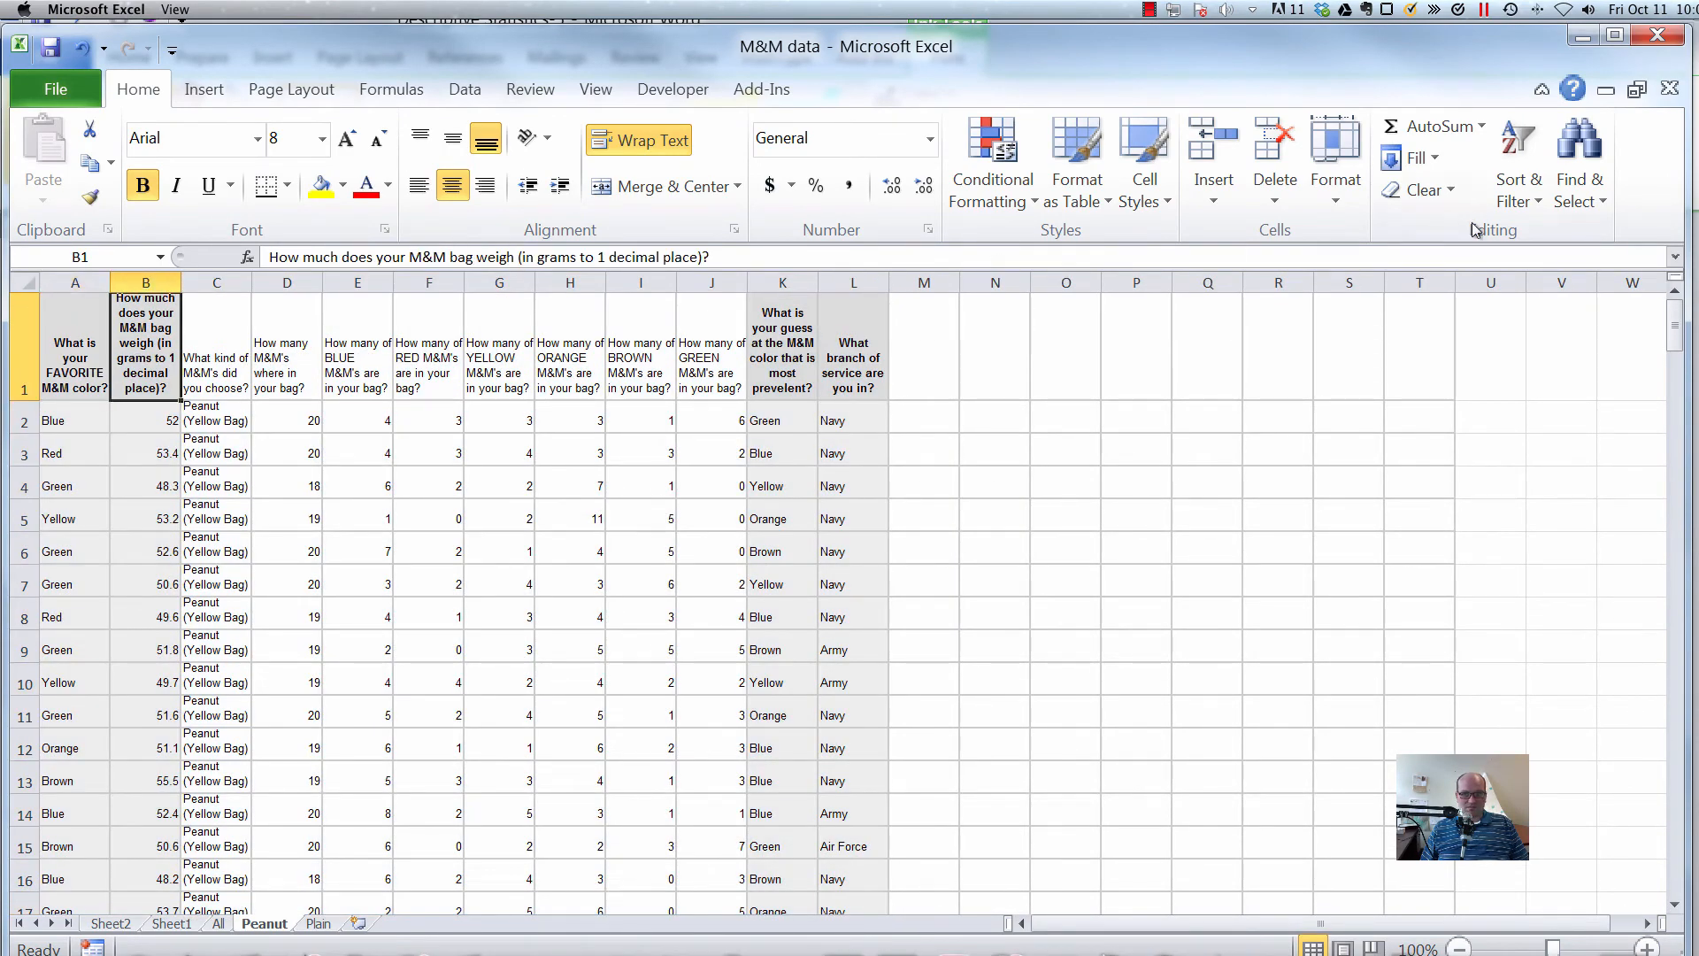
pyautogui.click(1514, 201)
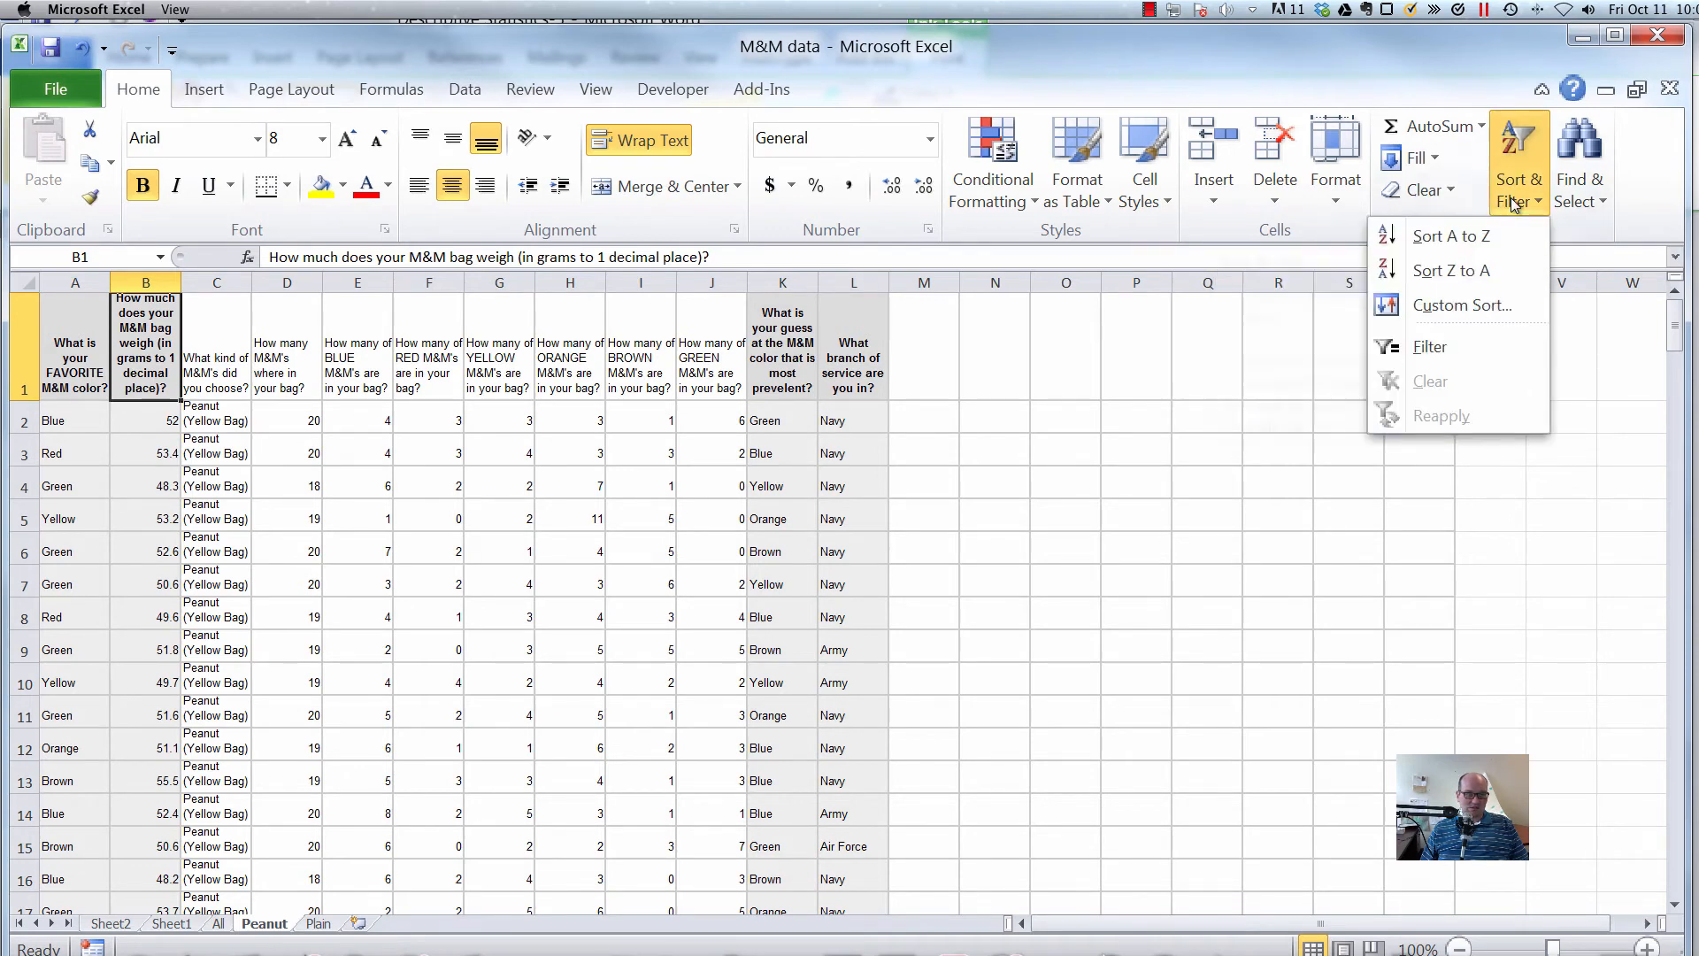
pyautogui.click(1449, 238)
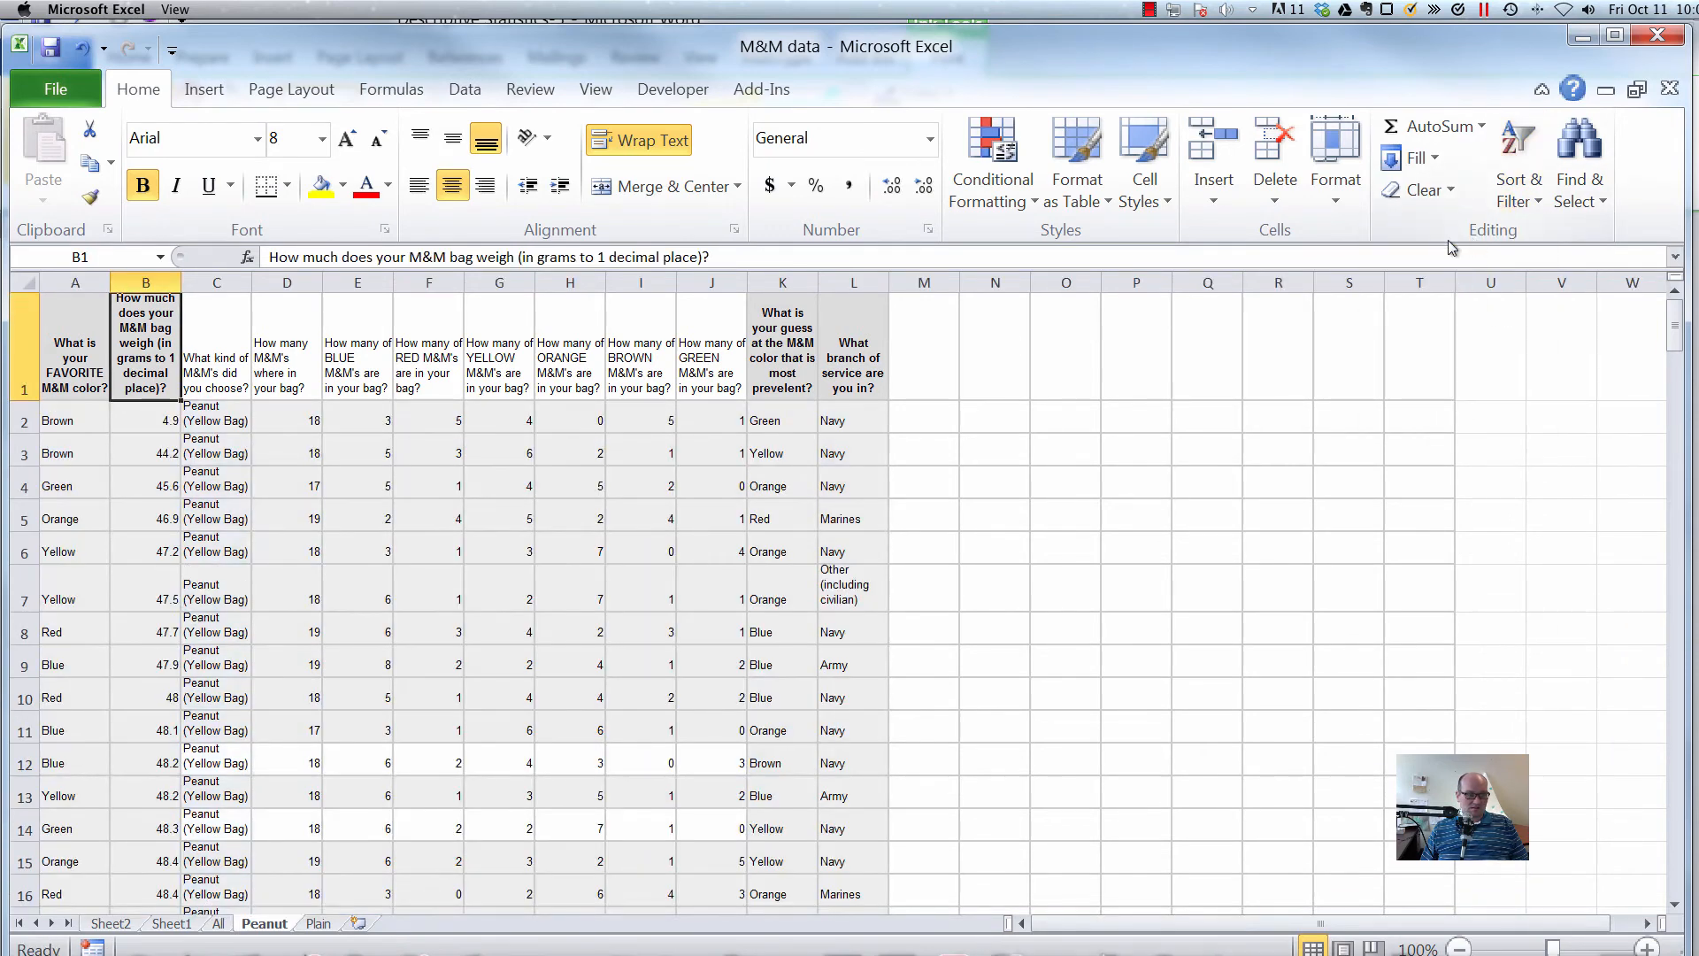
pyautogui.click(160, 422)
pyautogui.write('49')
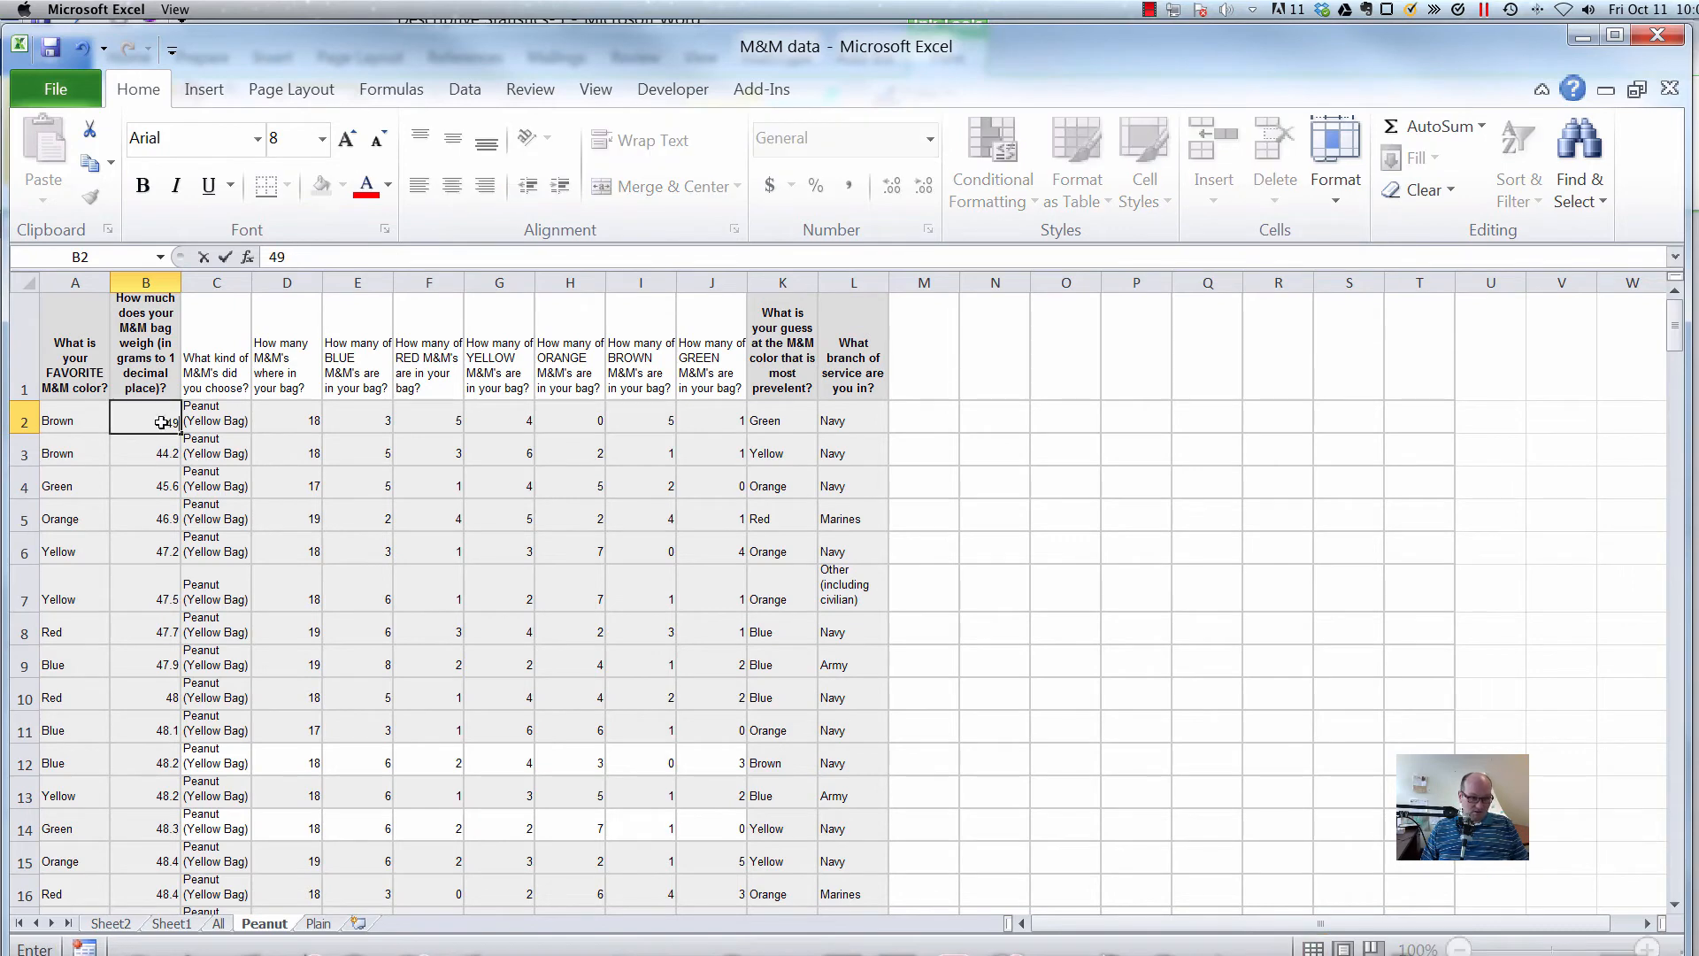
pyautogui.press('Return')
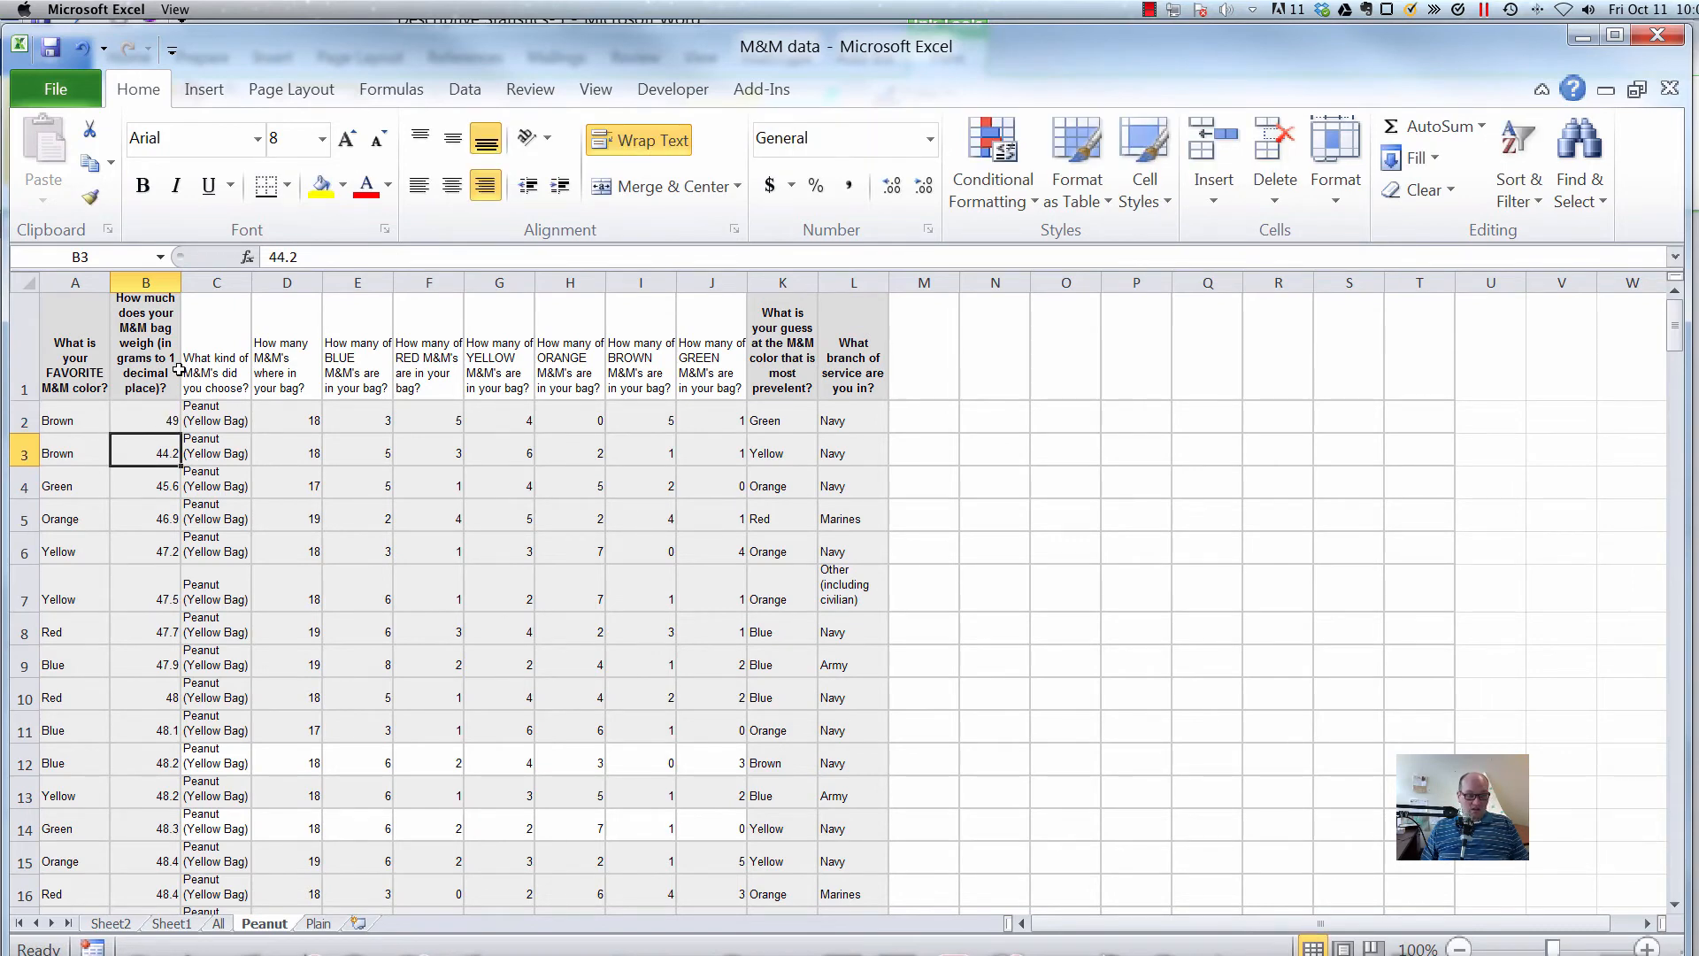
# Sort the Peanut data by bag weight in descending order.
pyautogui.click(143, 363)
pyautogui.click(1519, 168)
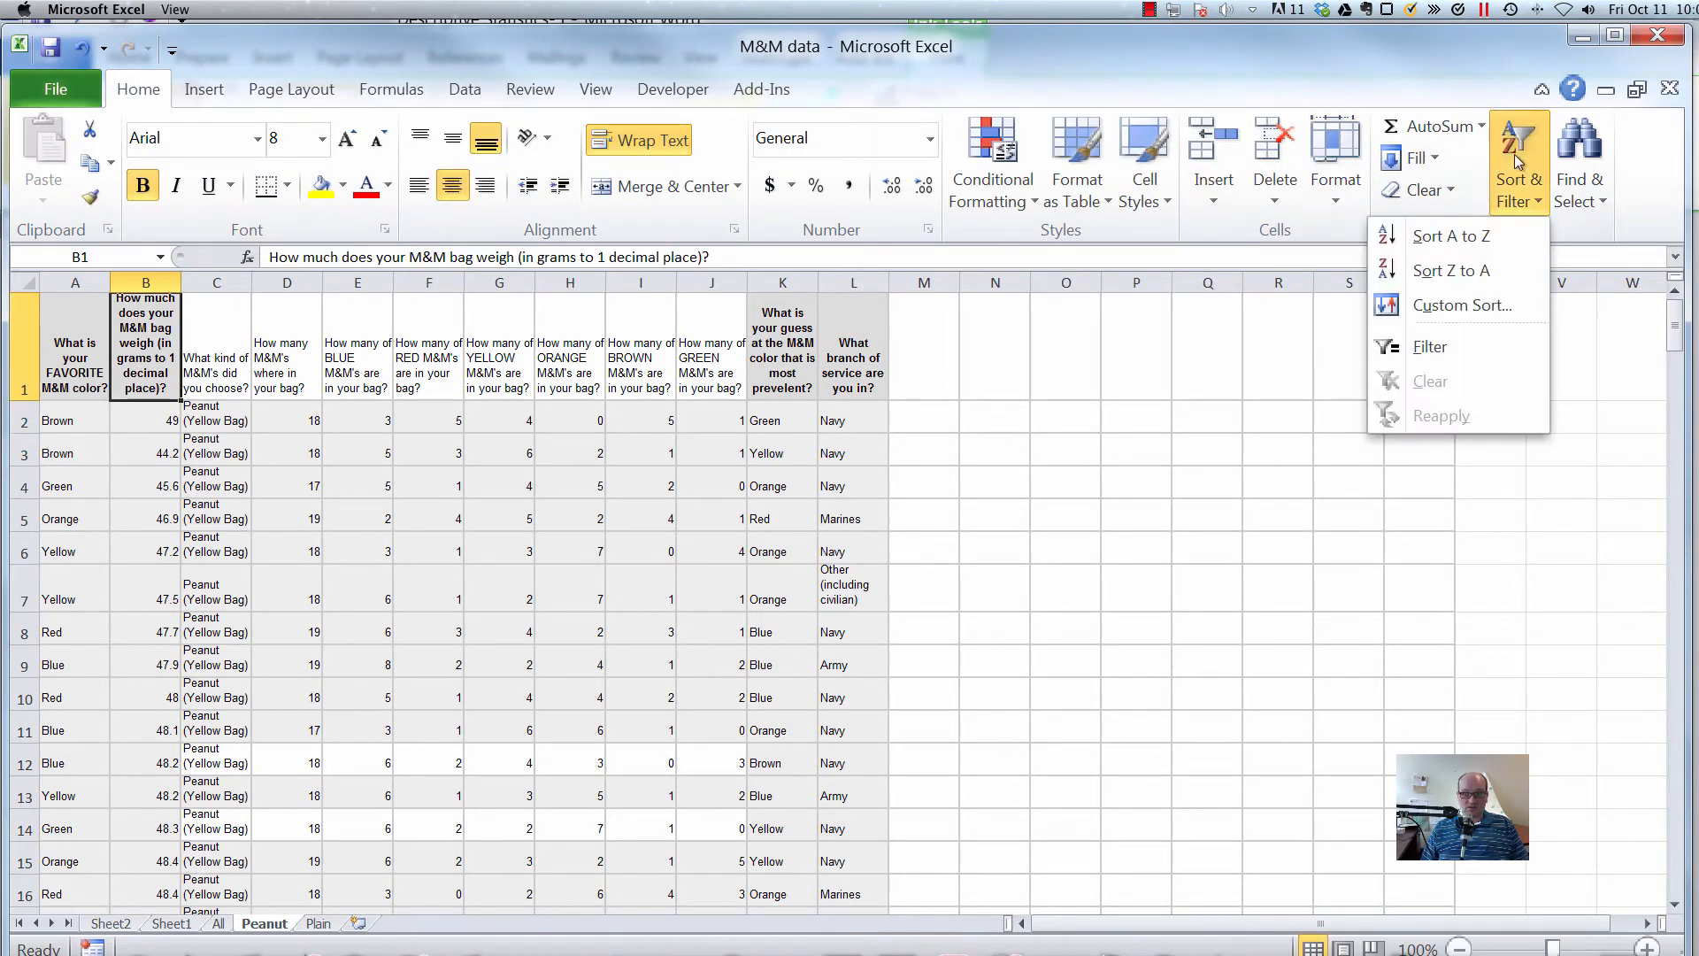
pyautogui.click(1458, 273)
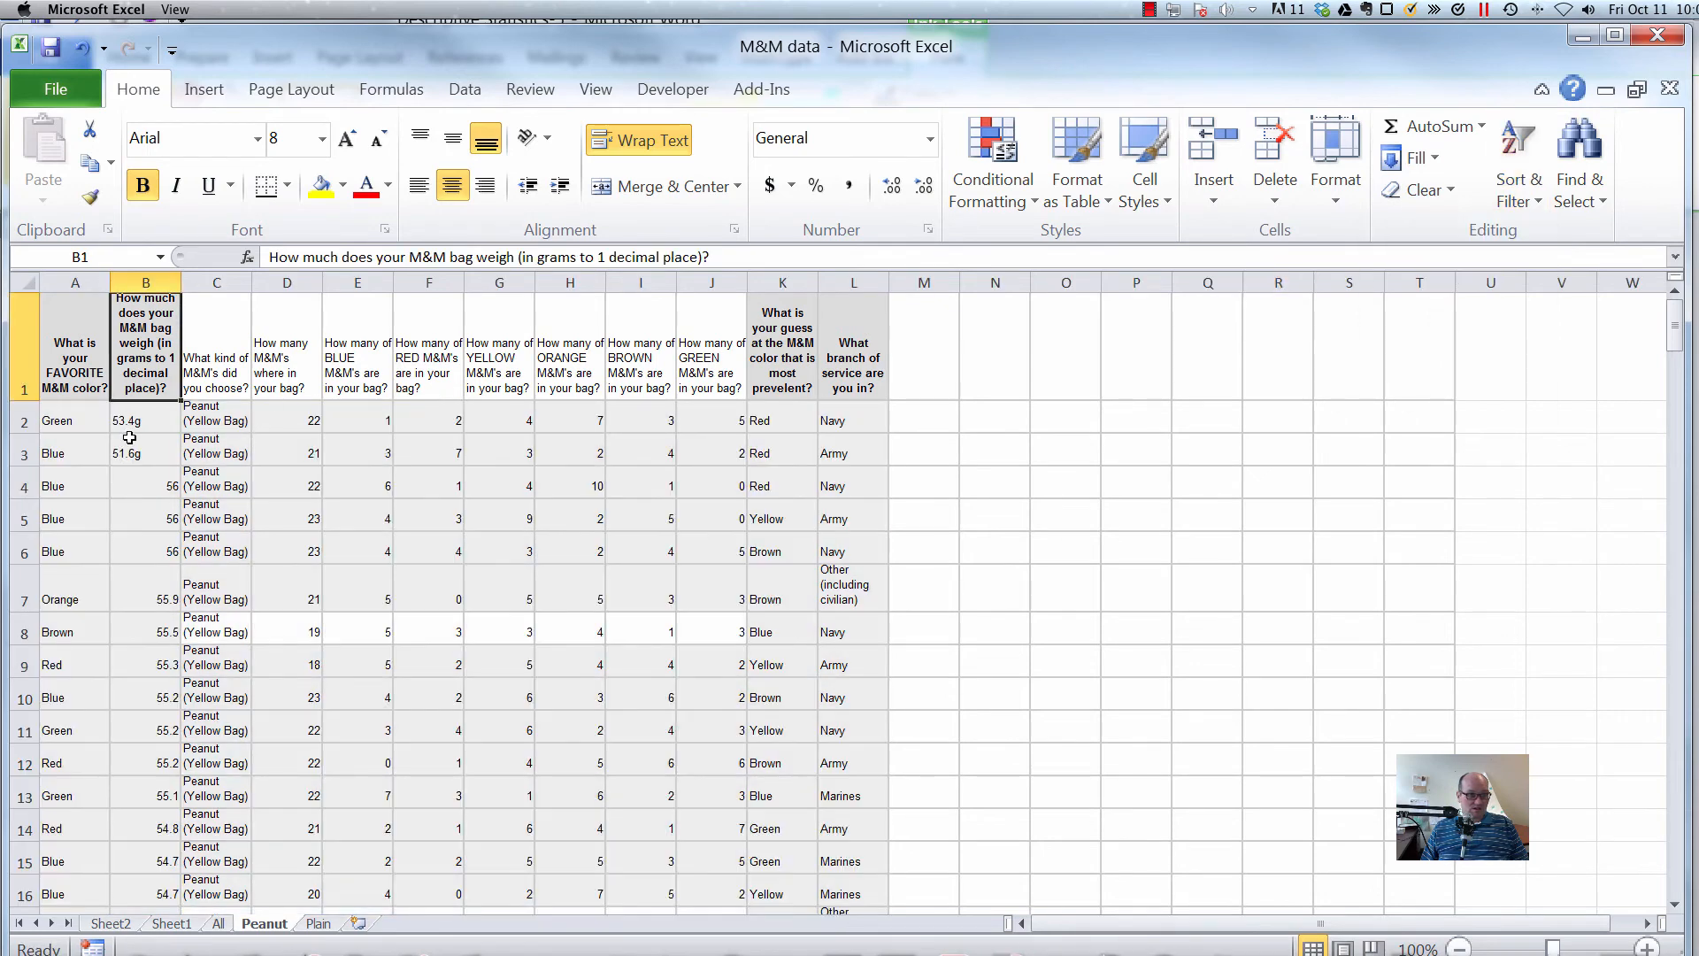
# Remove the "g" unit from the bag weights in B2 and B3, leaving 53.4 and 51.6.
pyautogui.click(157, 422)
pyautogui.press('F2')
pyautogui.press('BackSpace')
pyautogui.press('Return')
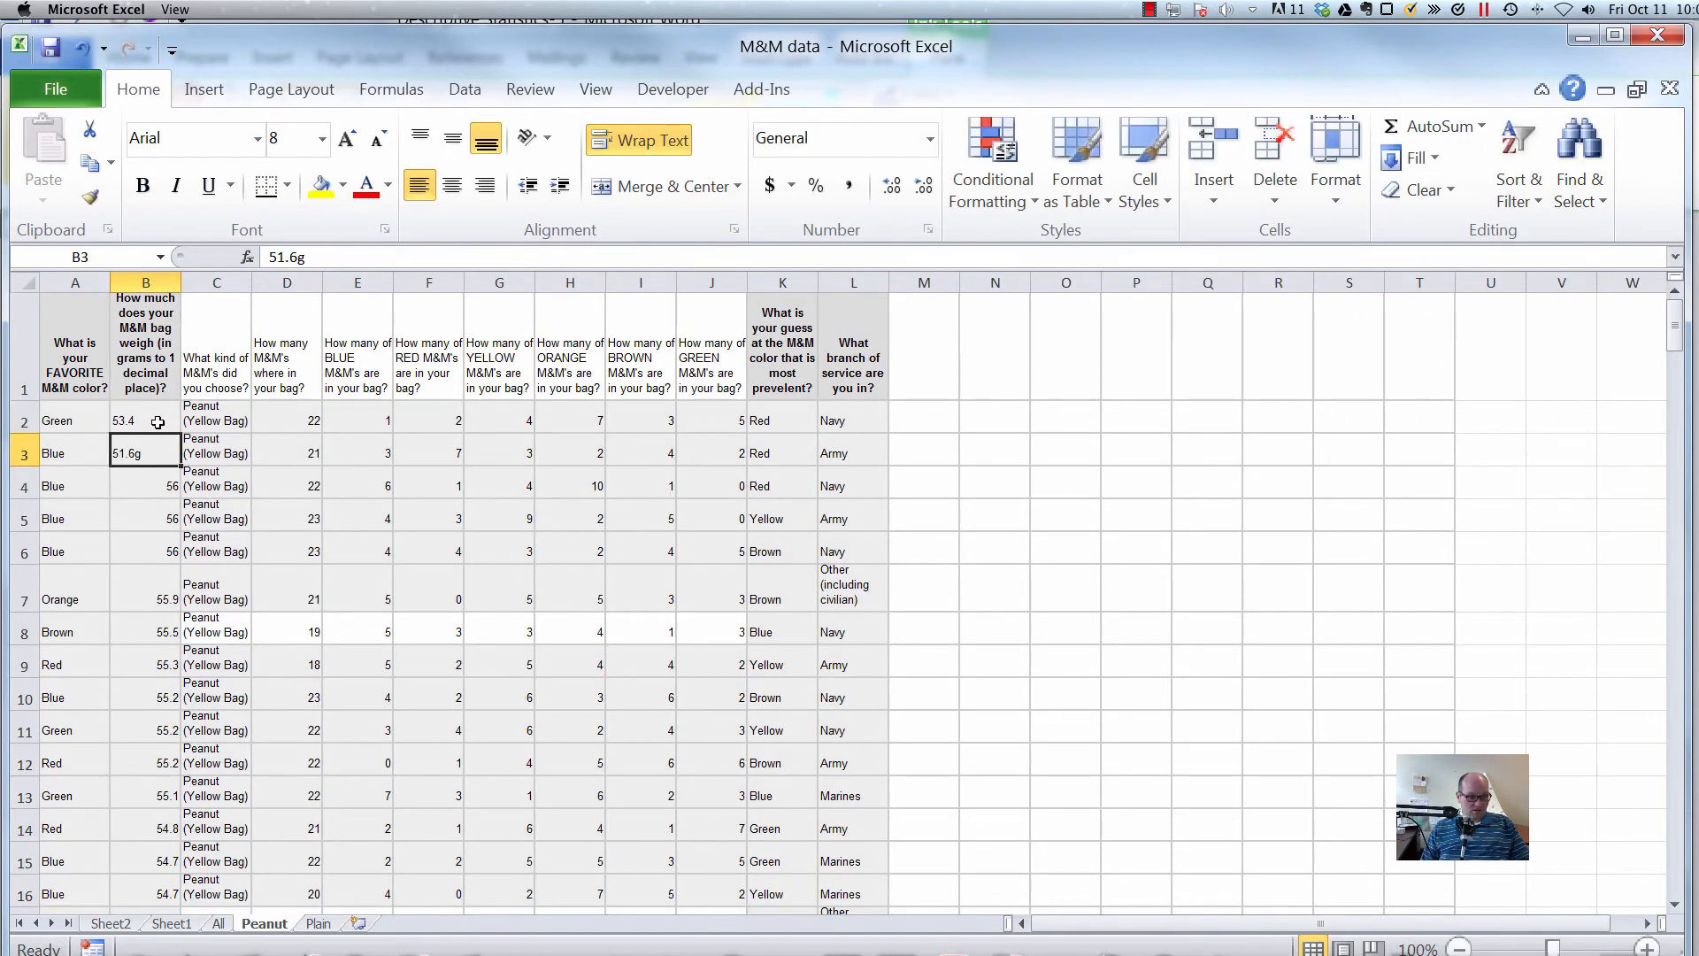
pyautogui.press('F2')
pyautogui.press('BackSpace')
pyautogui.press('Return')
pyautogui.press('Up')
pyautogui.press('Up')
pyautogui.press('Up')
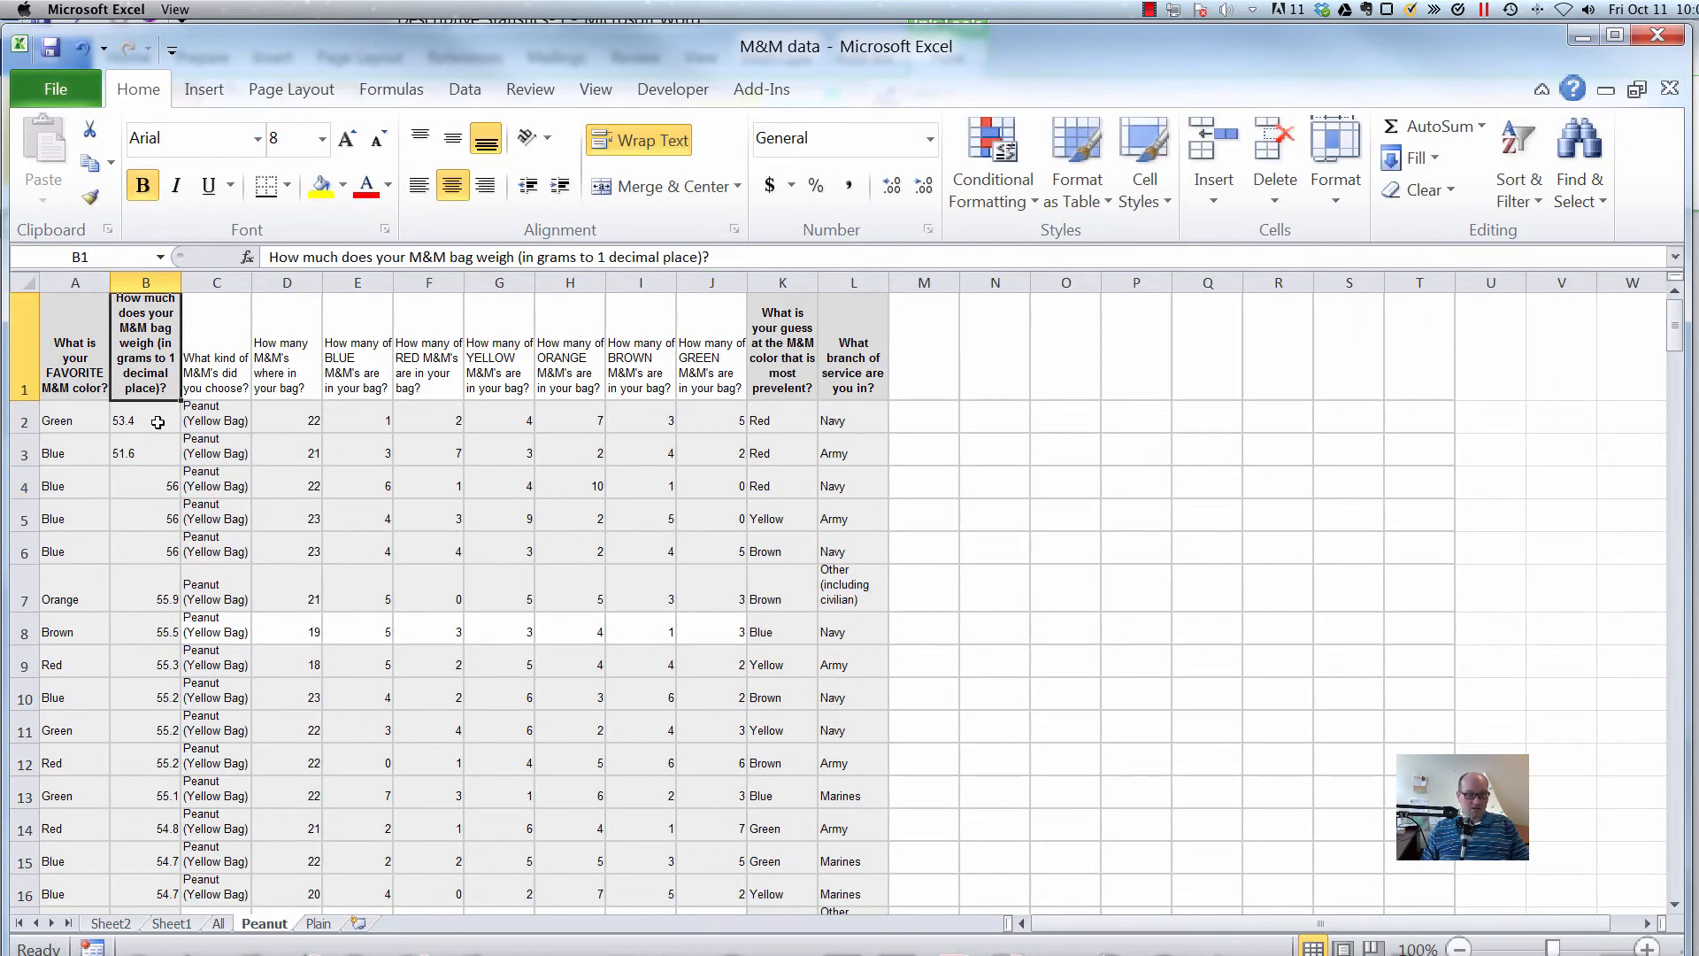
# Enter the labels "median" in N3 and "mode" in N4 beside the Peanut data.
pyautogui.click(1067, 385)
pyautogui.click(1067, 422)
pyautogui.click(1007, 452)
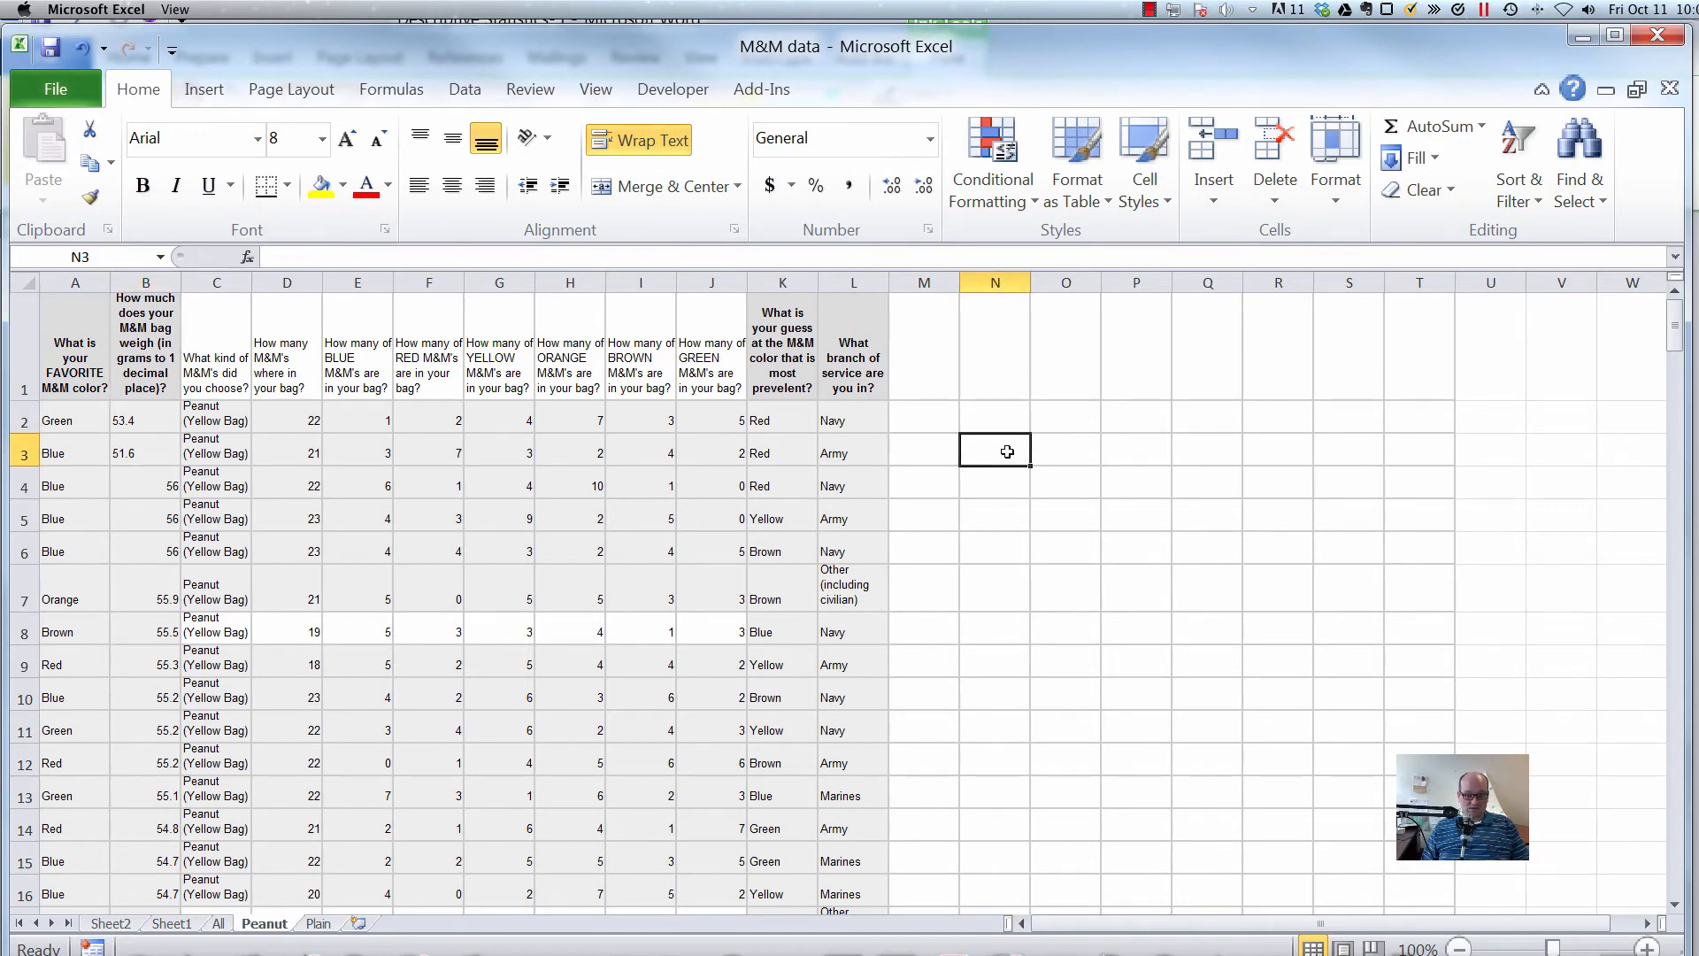
pyautogui.write('media')
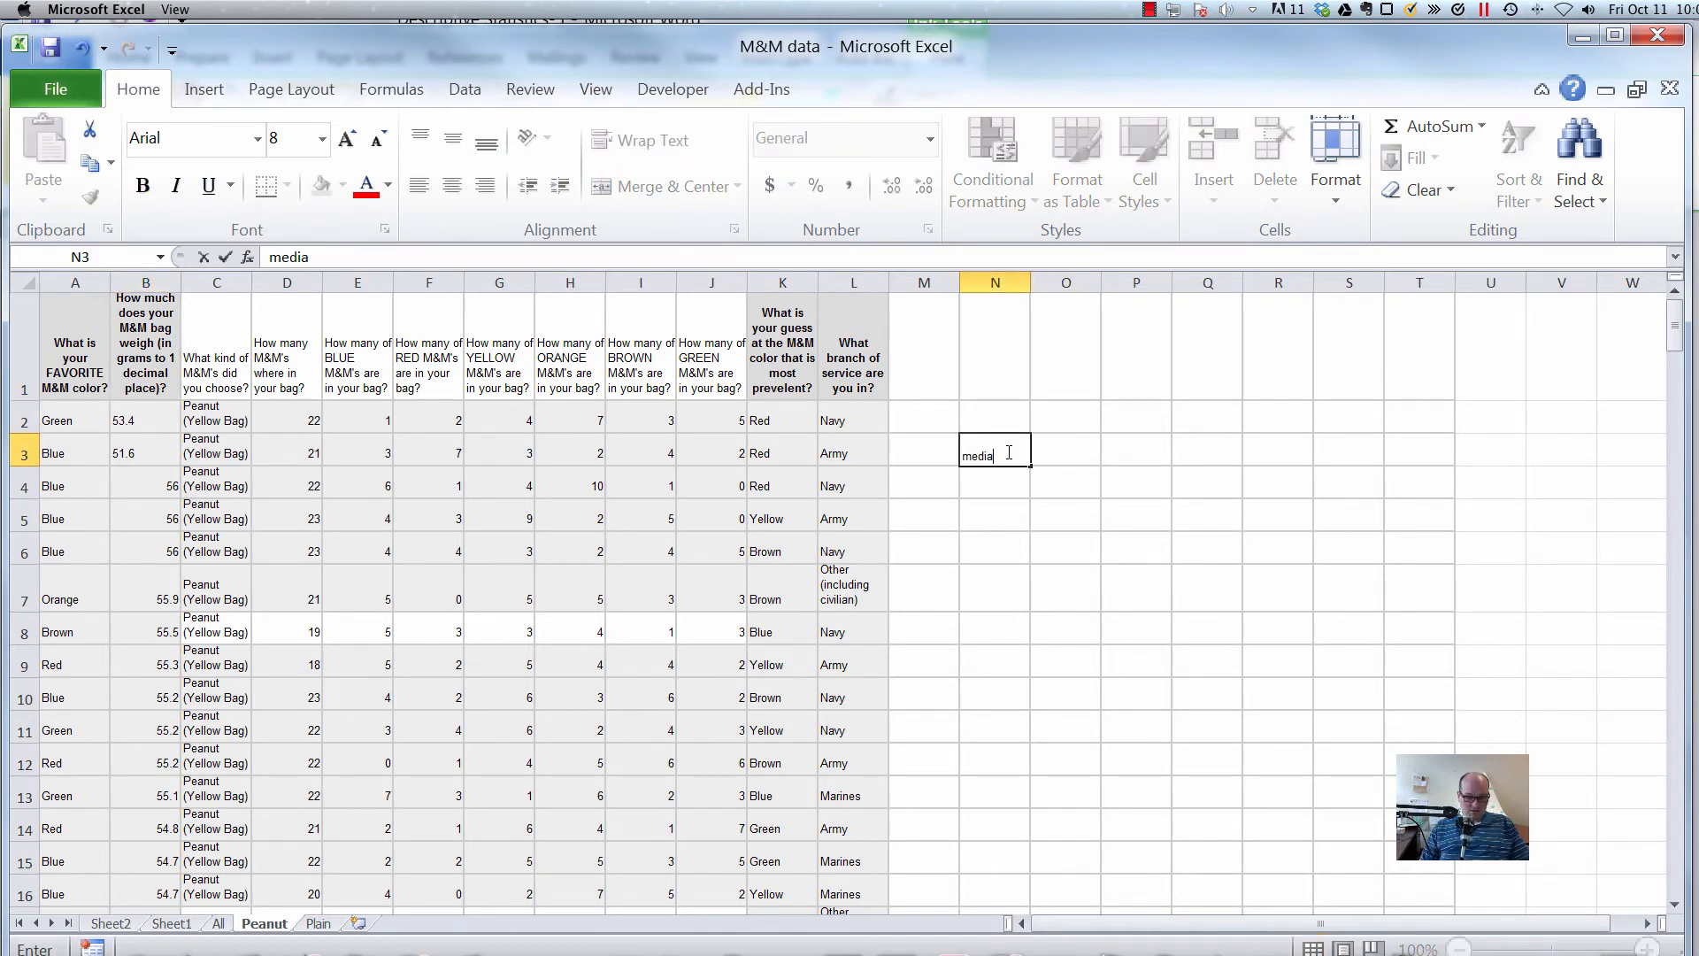
pyautogui.write('n')
pyautogui.press('Return')
pyautogui.write('mode')
pyautogui.press('Return')
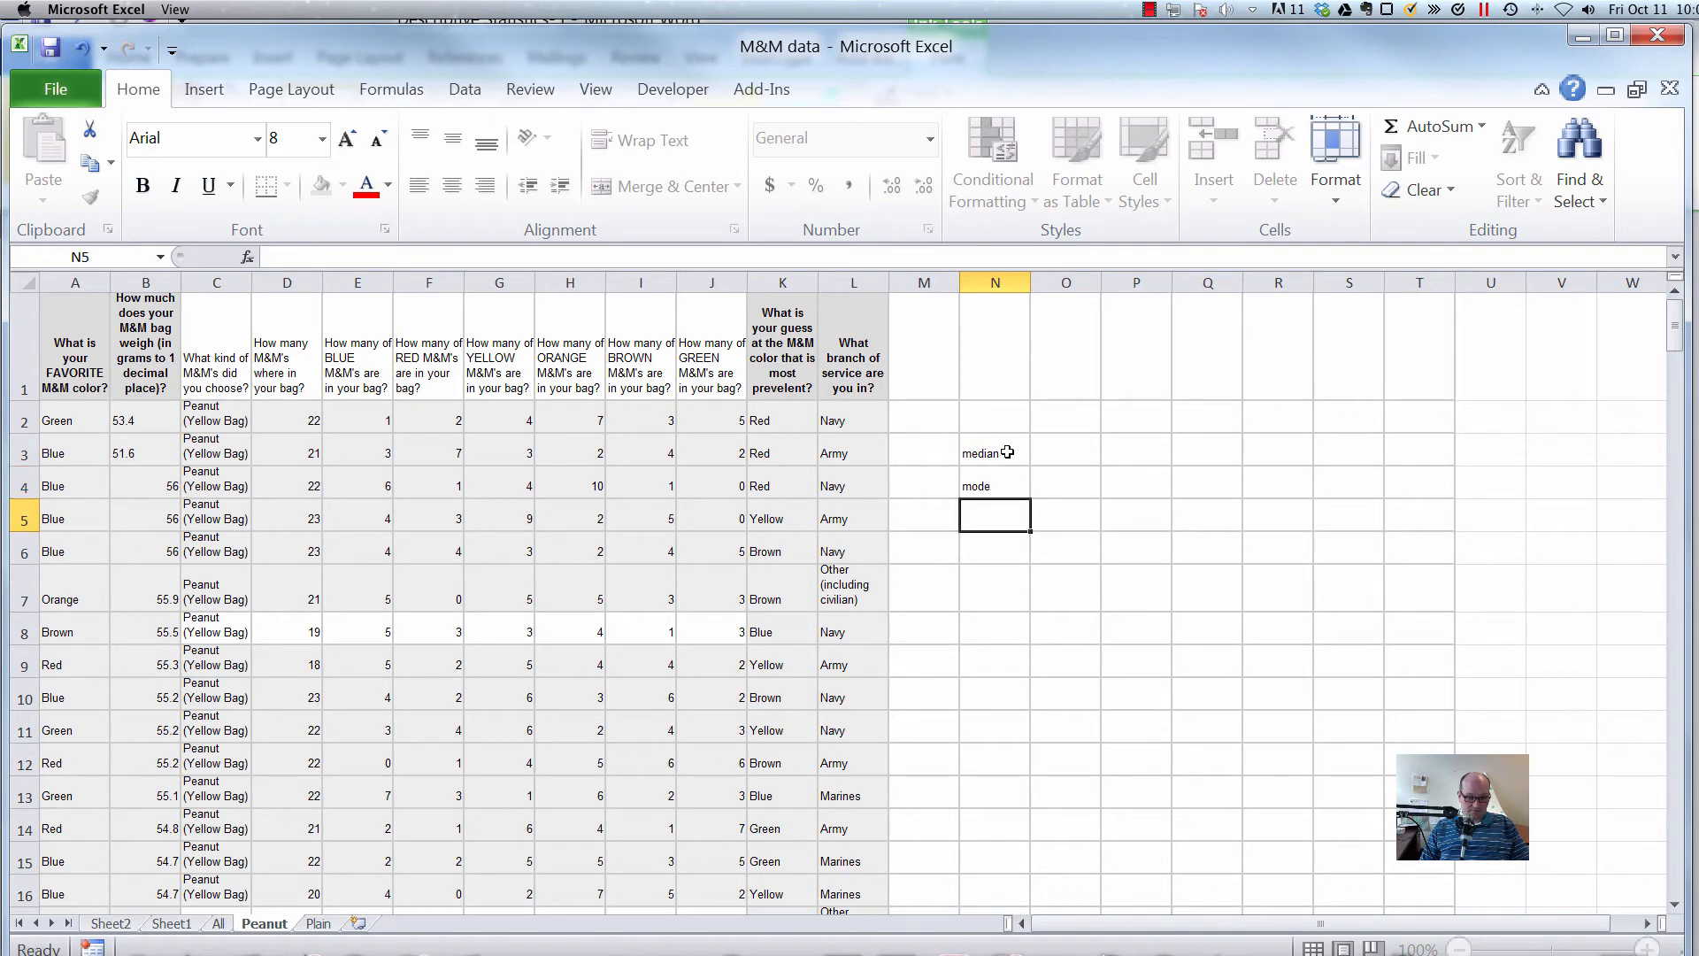
# Enter the labels "stdev" in N6 and "variance" in N7.
pyautogui.press('Return')
pyautogui.write('st')
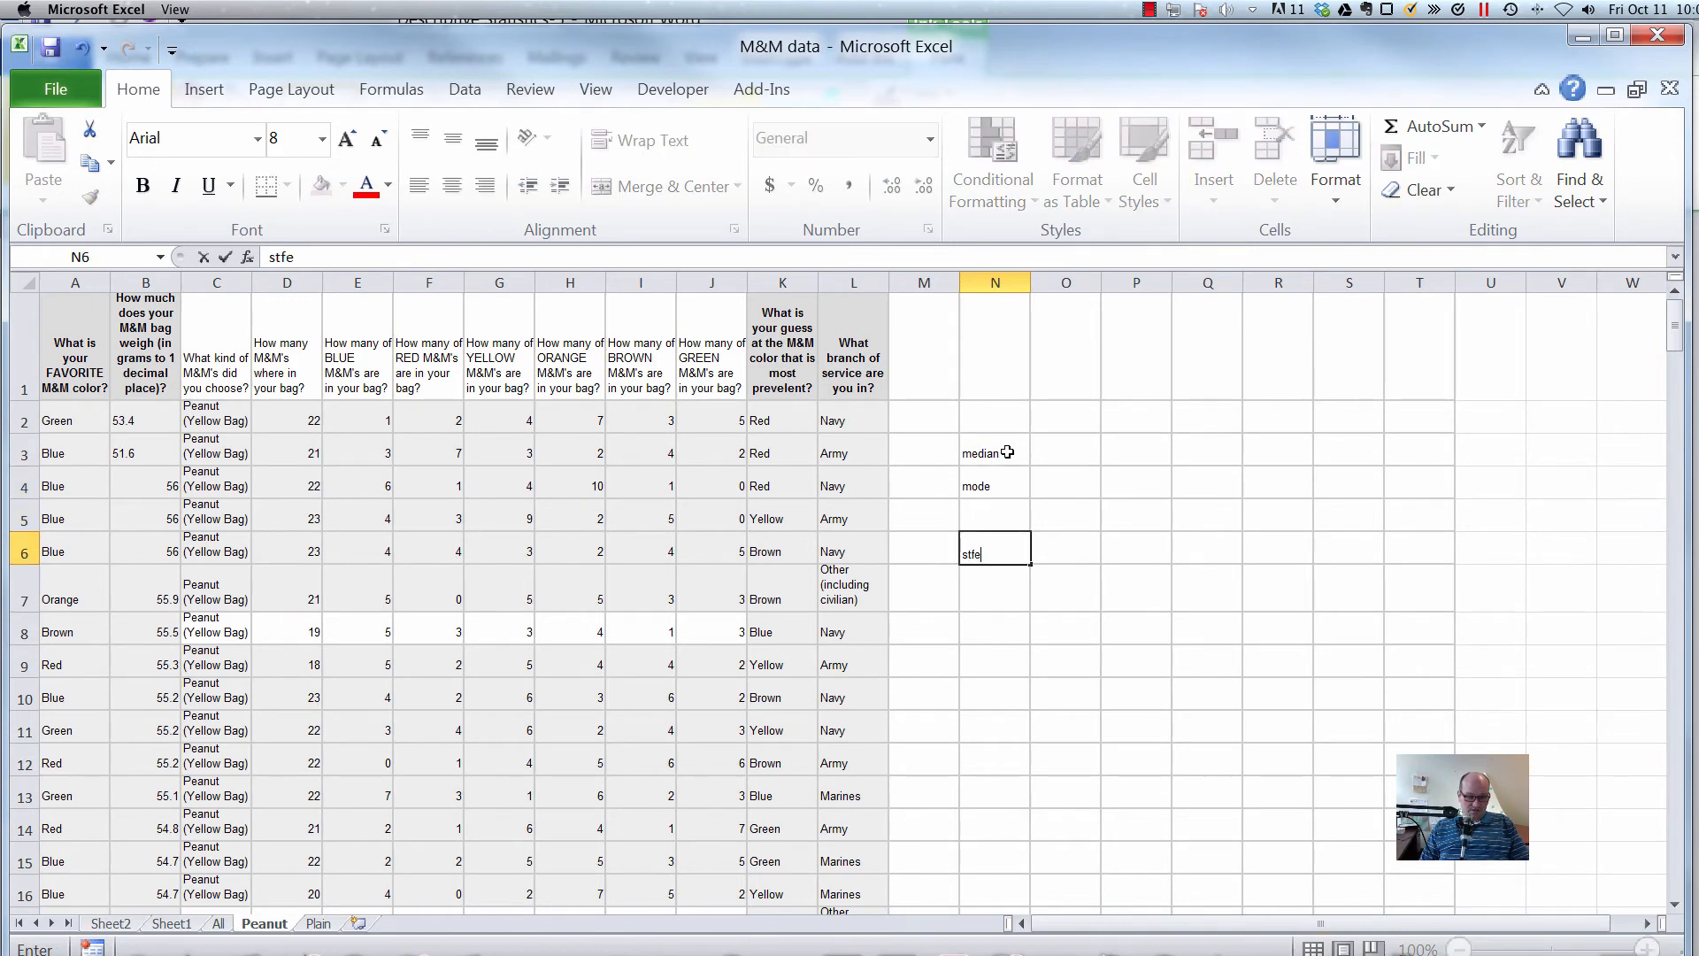
pyautogui.write('dev')
pyautogui.press('Return')
pyautogui.write('variance')
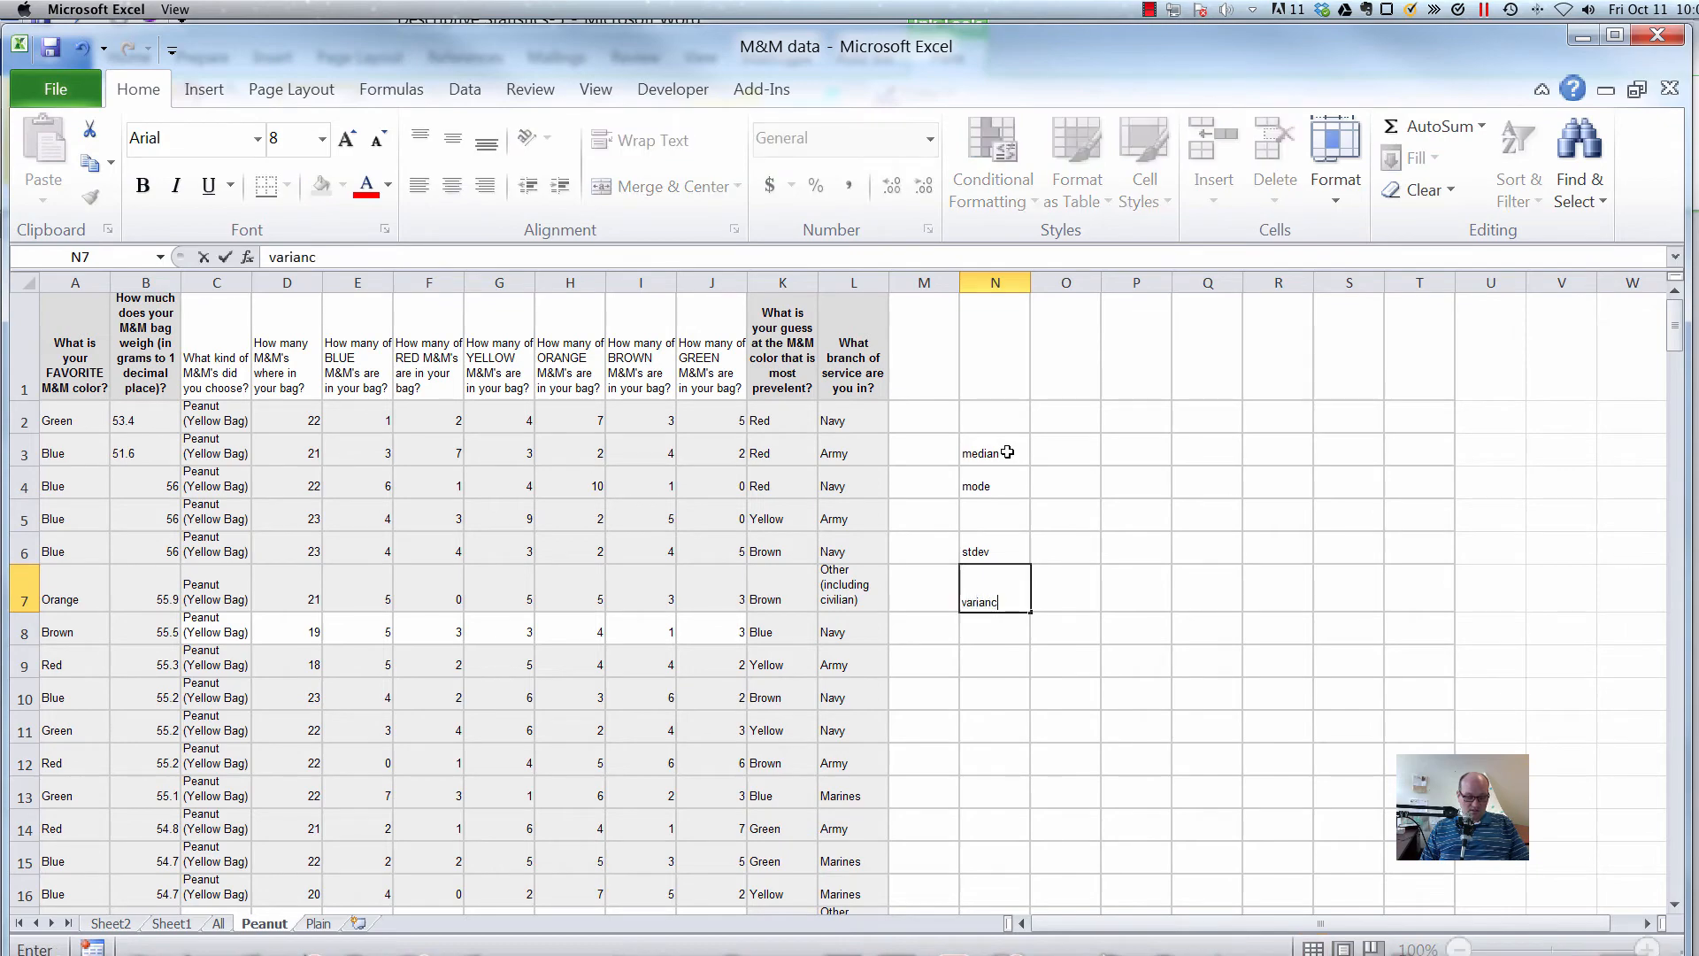
pyautogui.press('Return')
pyautogui.press('Return')
# Check the measures of location in the Word notes and enter the labels "percentile" in N9 and "quartile" in N10.
pyautogui.press('super+Tab')
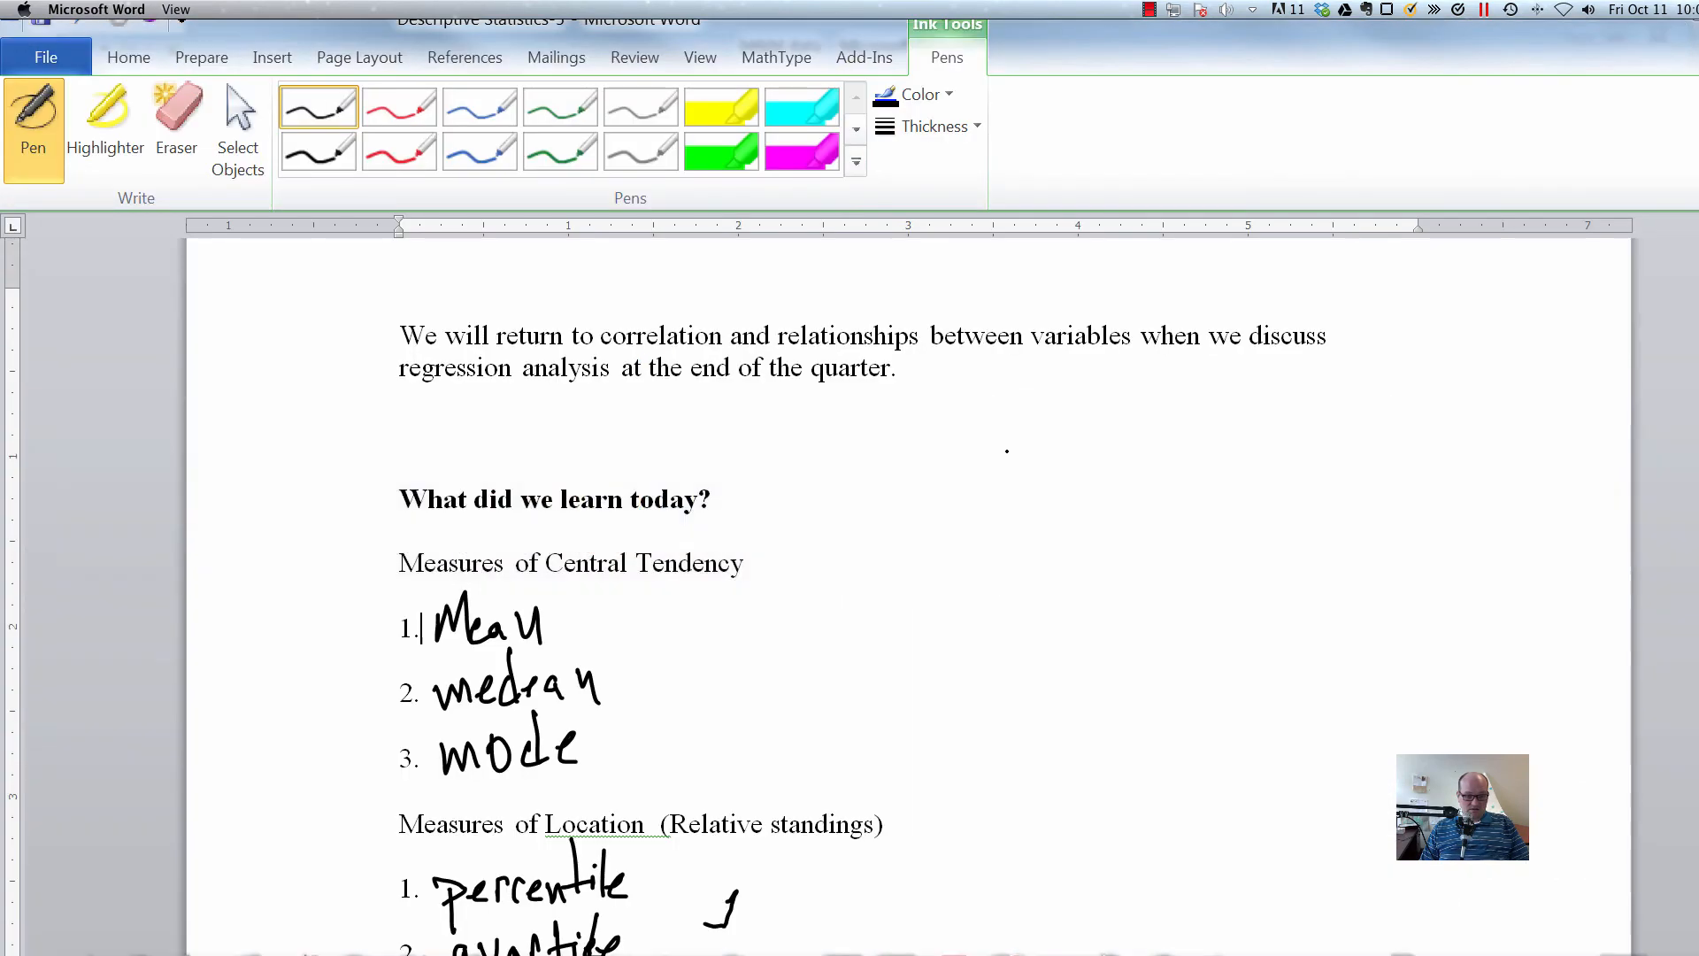
pyautogui.press('super+Tab')
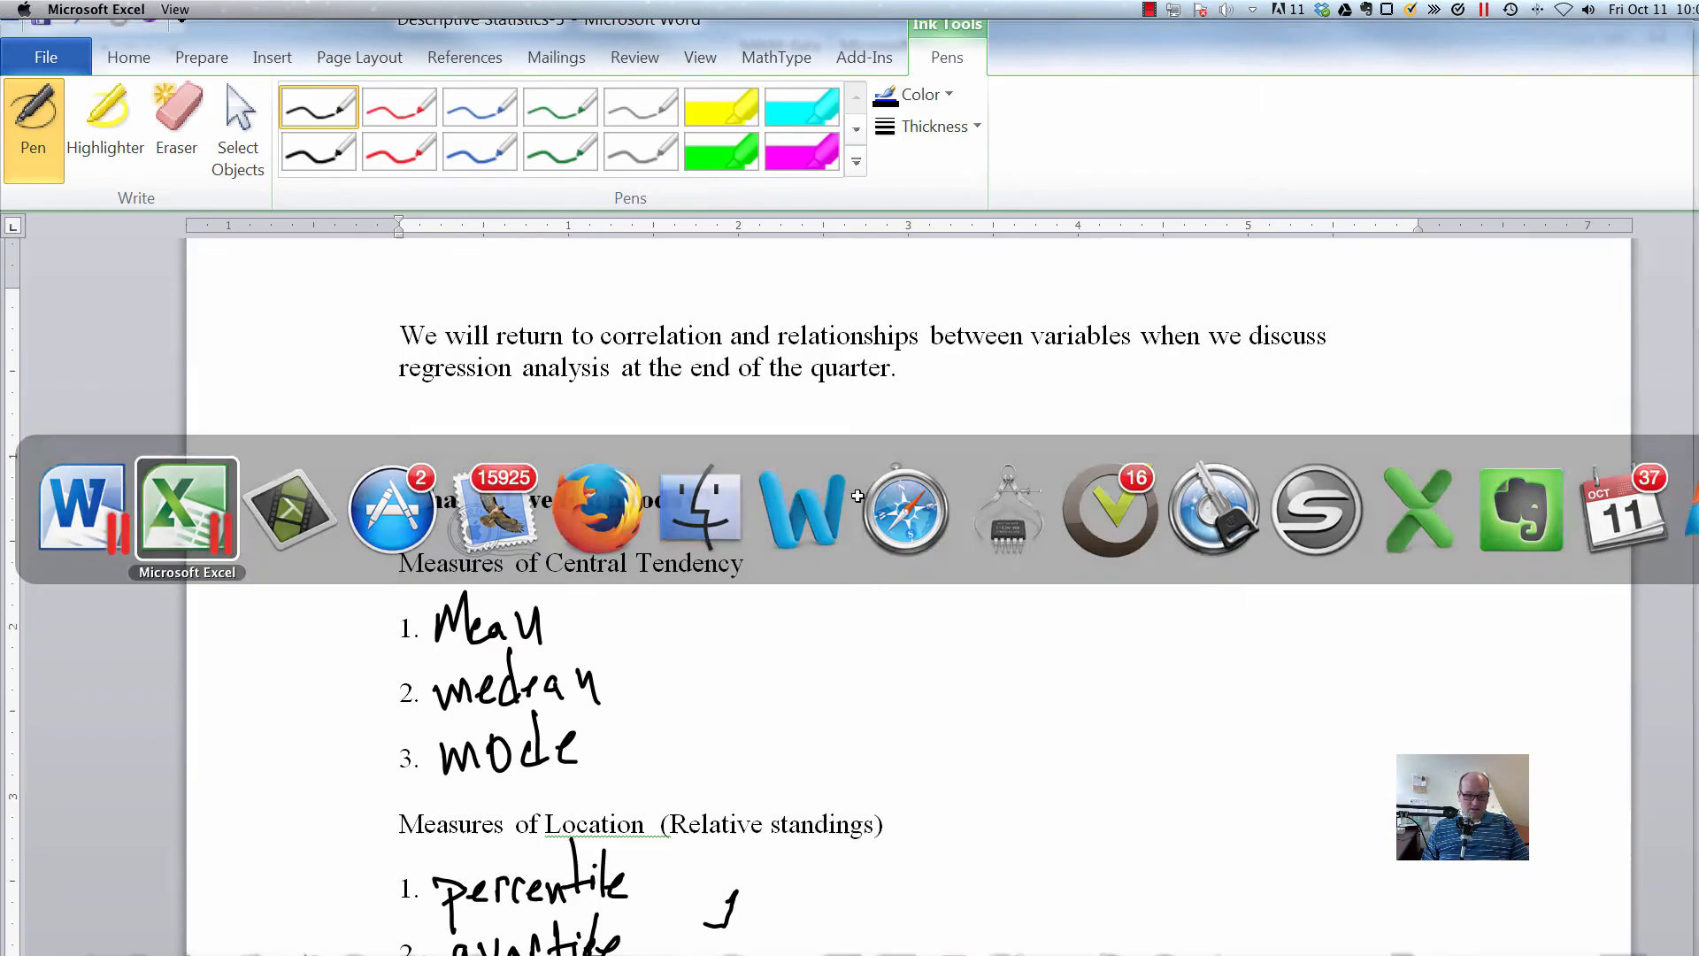
pyautogui.write('pe')
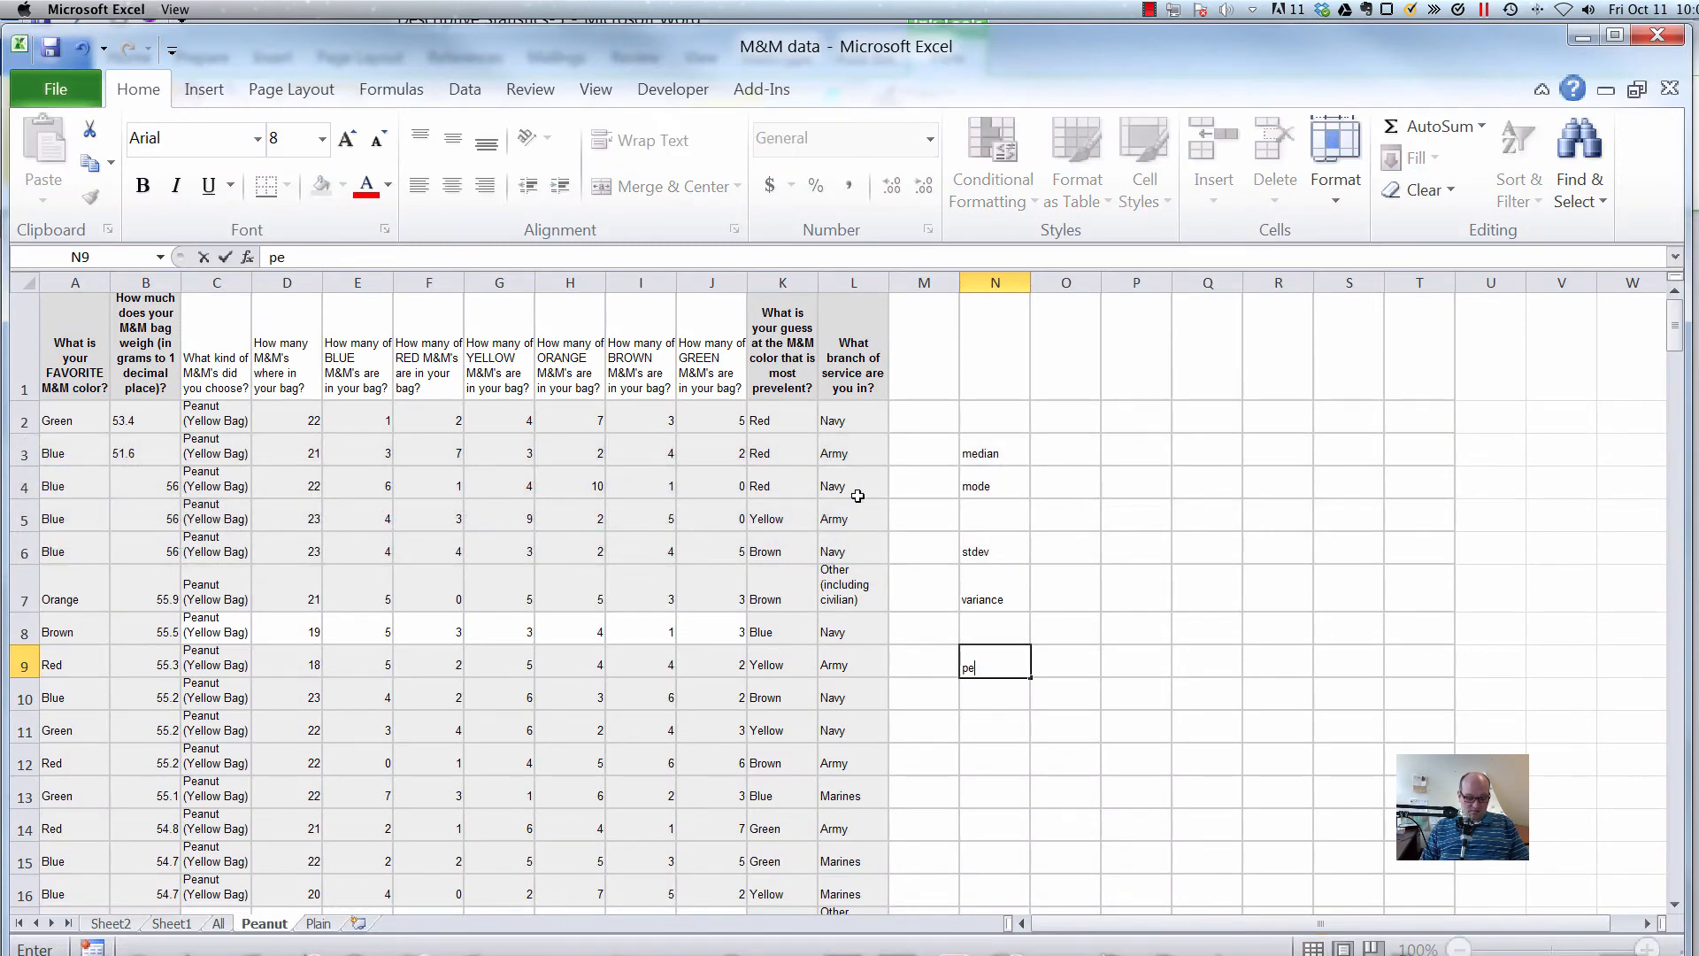
pyautogui.write('rcentile')
pyautogui.press('Return')
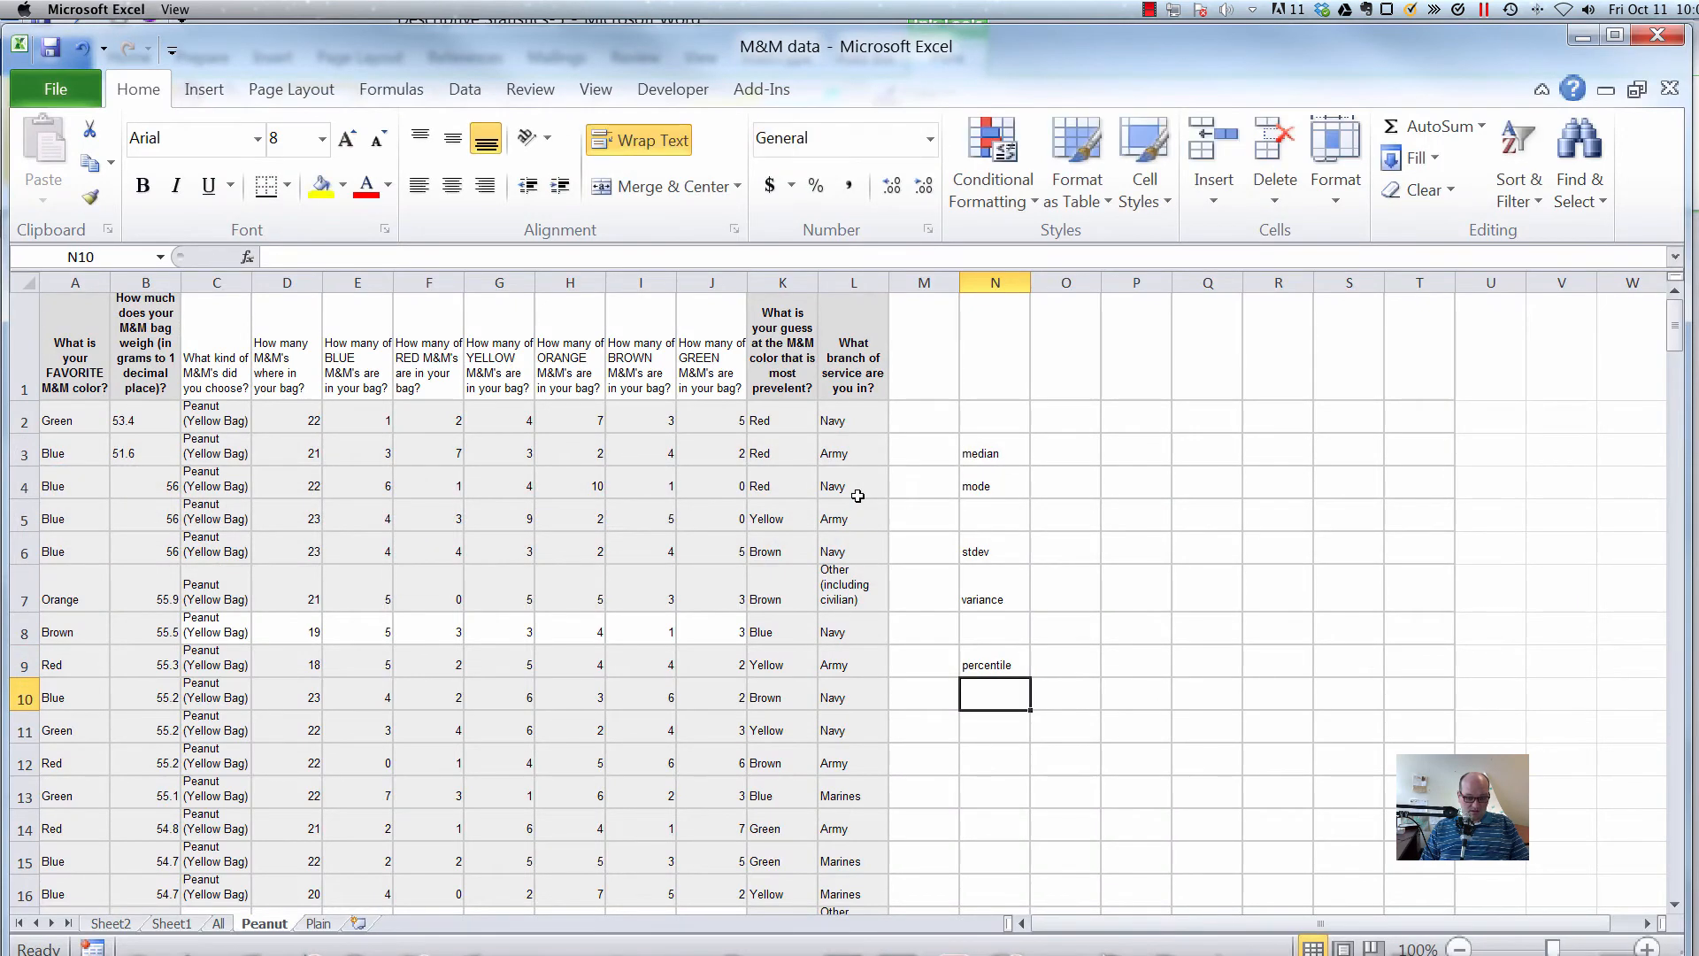
pyautogui.write('quartile')
pyautogui.press('Return')
# Enter 0.15 in O9 beside the percentile label and the quartile numbers 1 and 3 in O10 and O11.
pyautogui.press('Up')
pyautogui.press('Up')
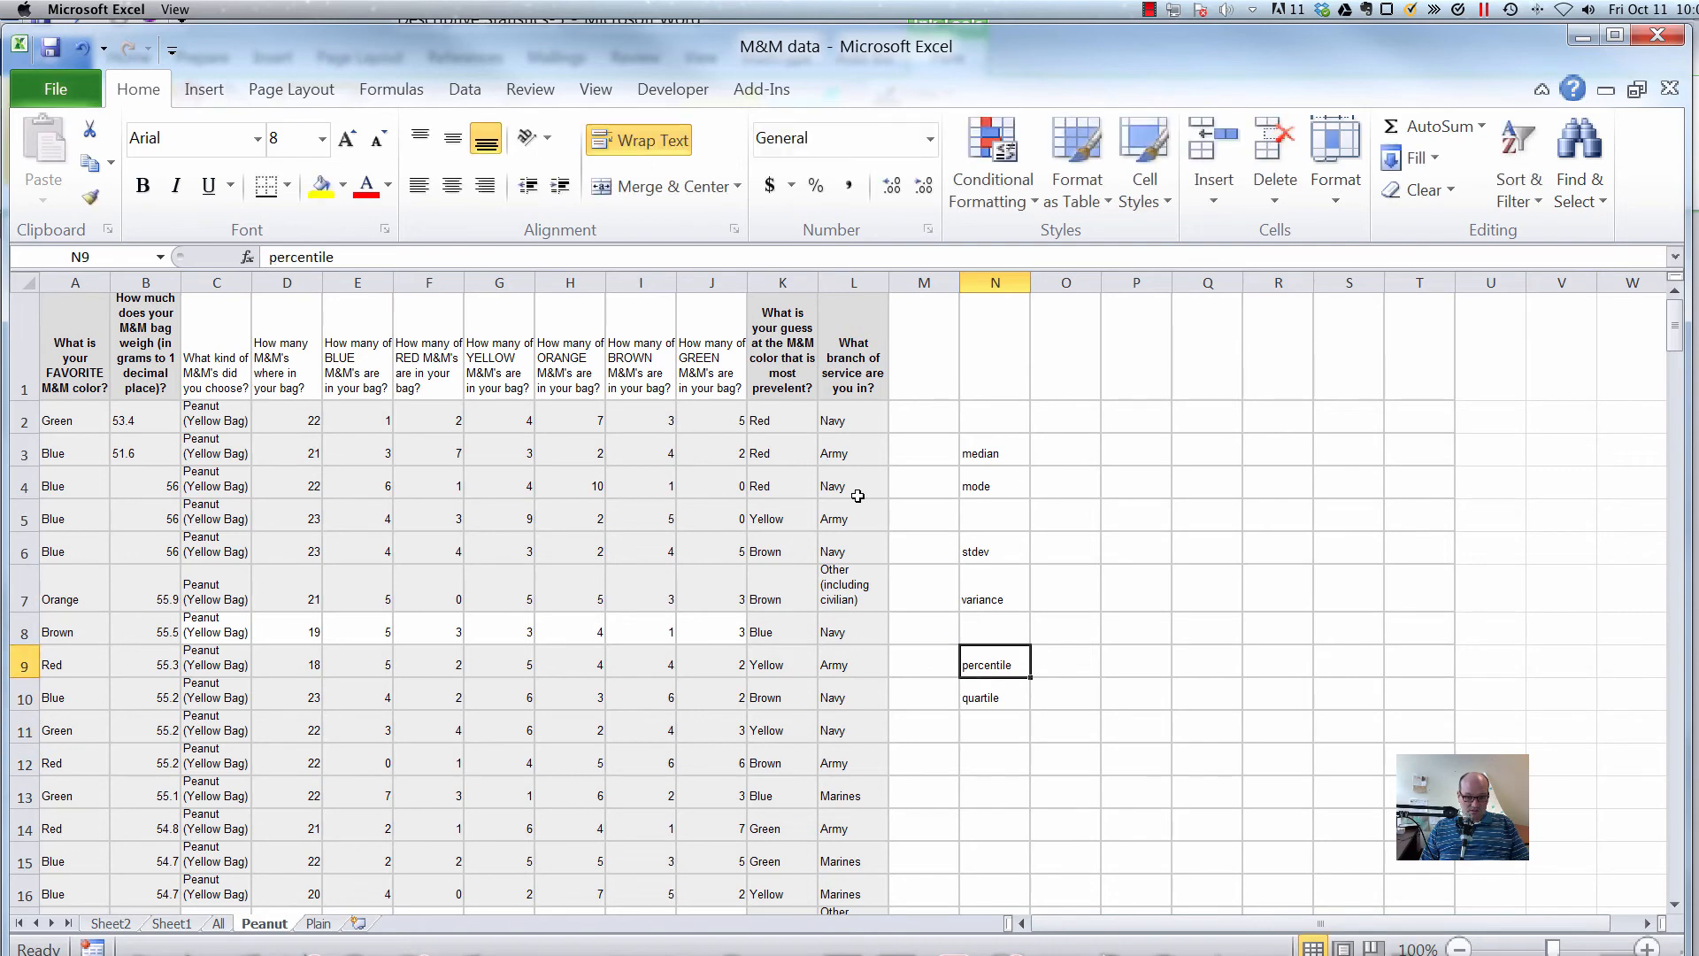
pyautogui.press('Right')
pyautogui.write('0.15')
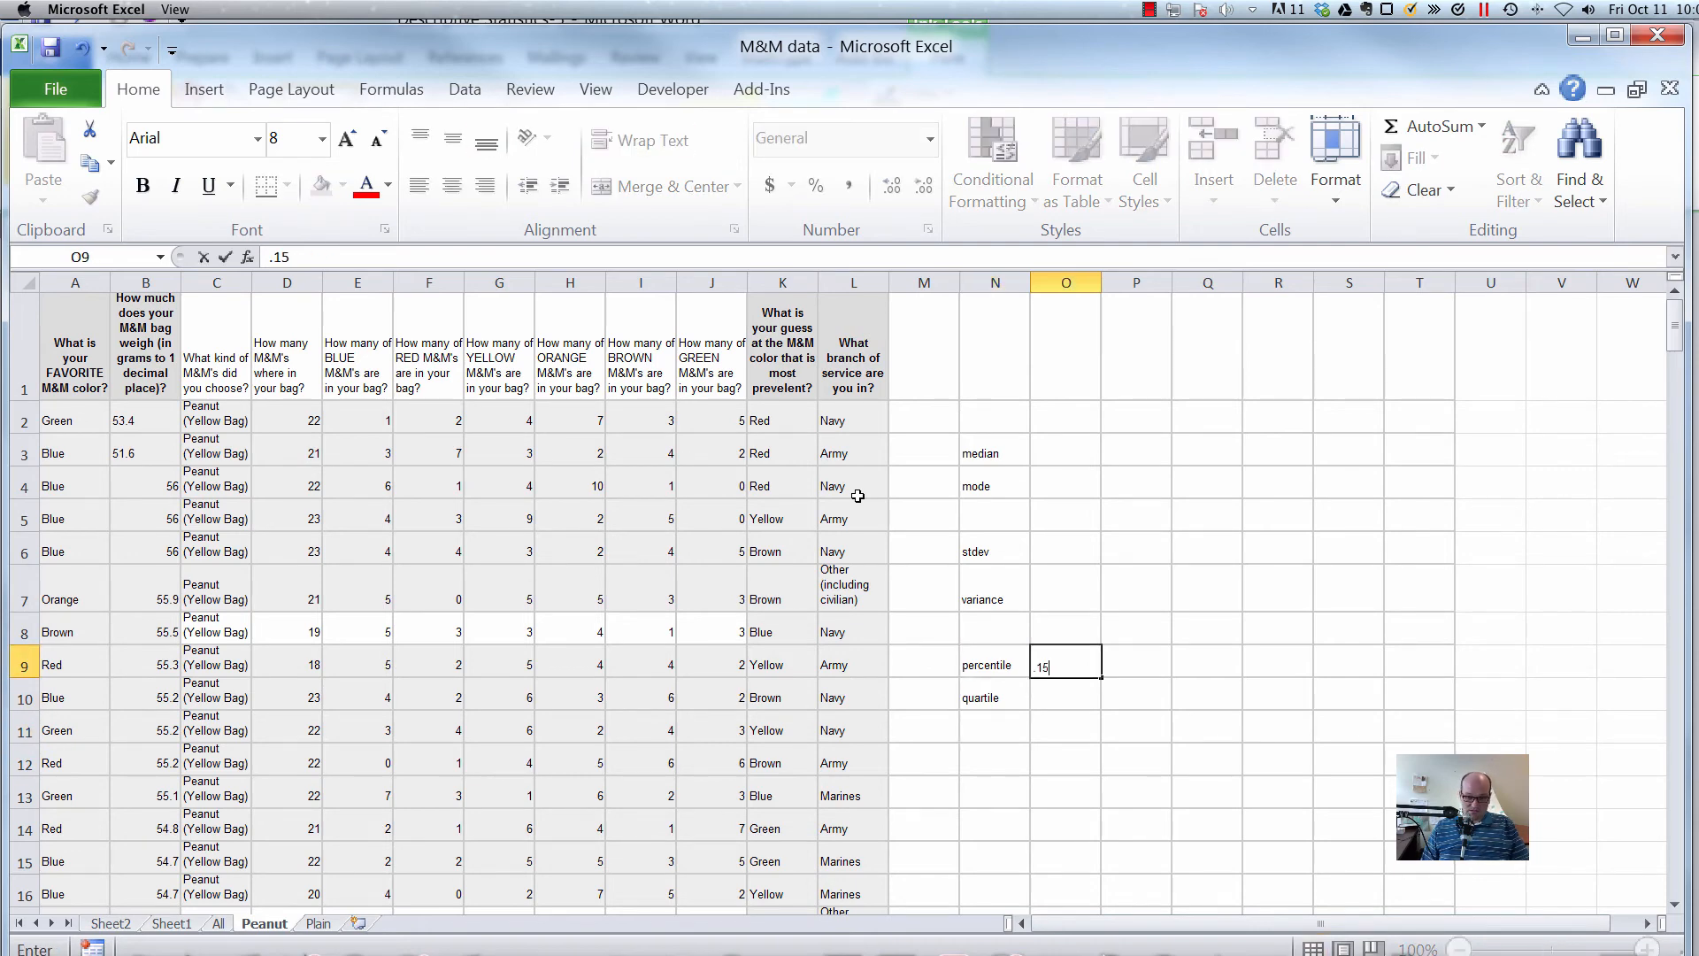
pyautogui.press('Return')
pyautogui.write('1')
pyautogui.press('Return')
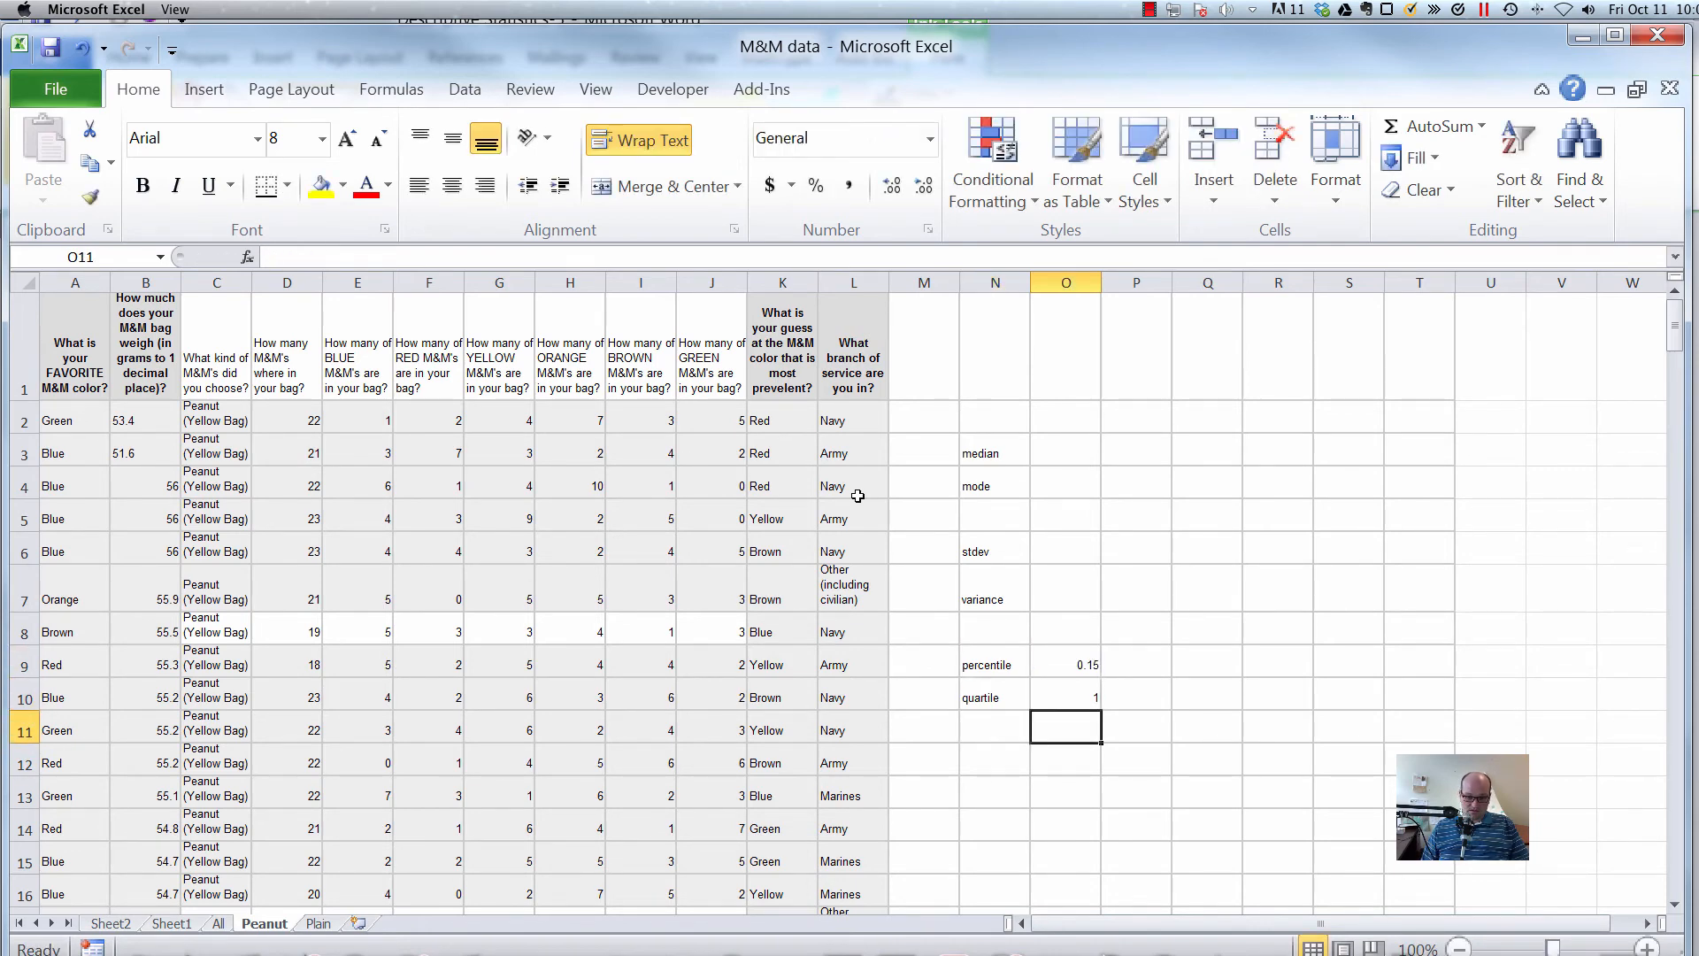
pyautogui.write('3')
pyautogui.press('Return')
# Enter the label "correlation" in N13.
pyautogui.press('Left')
pyautogui.press('Up')
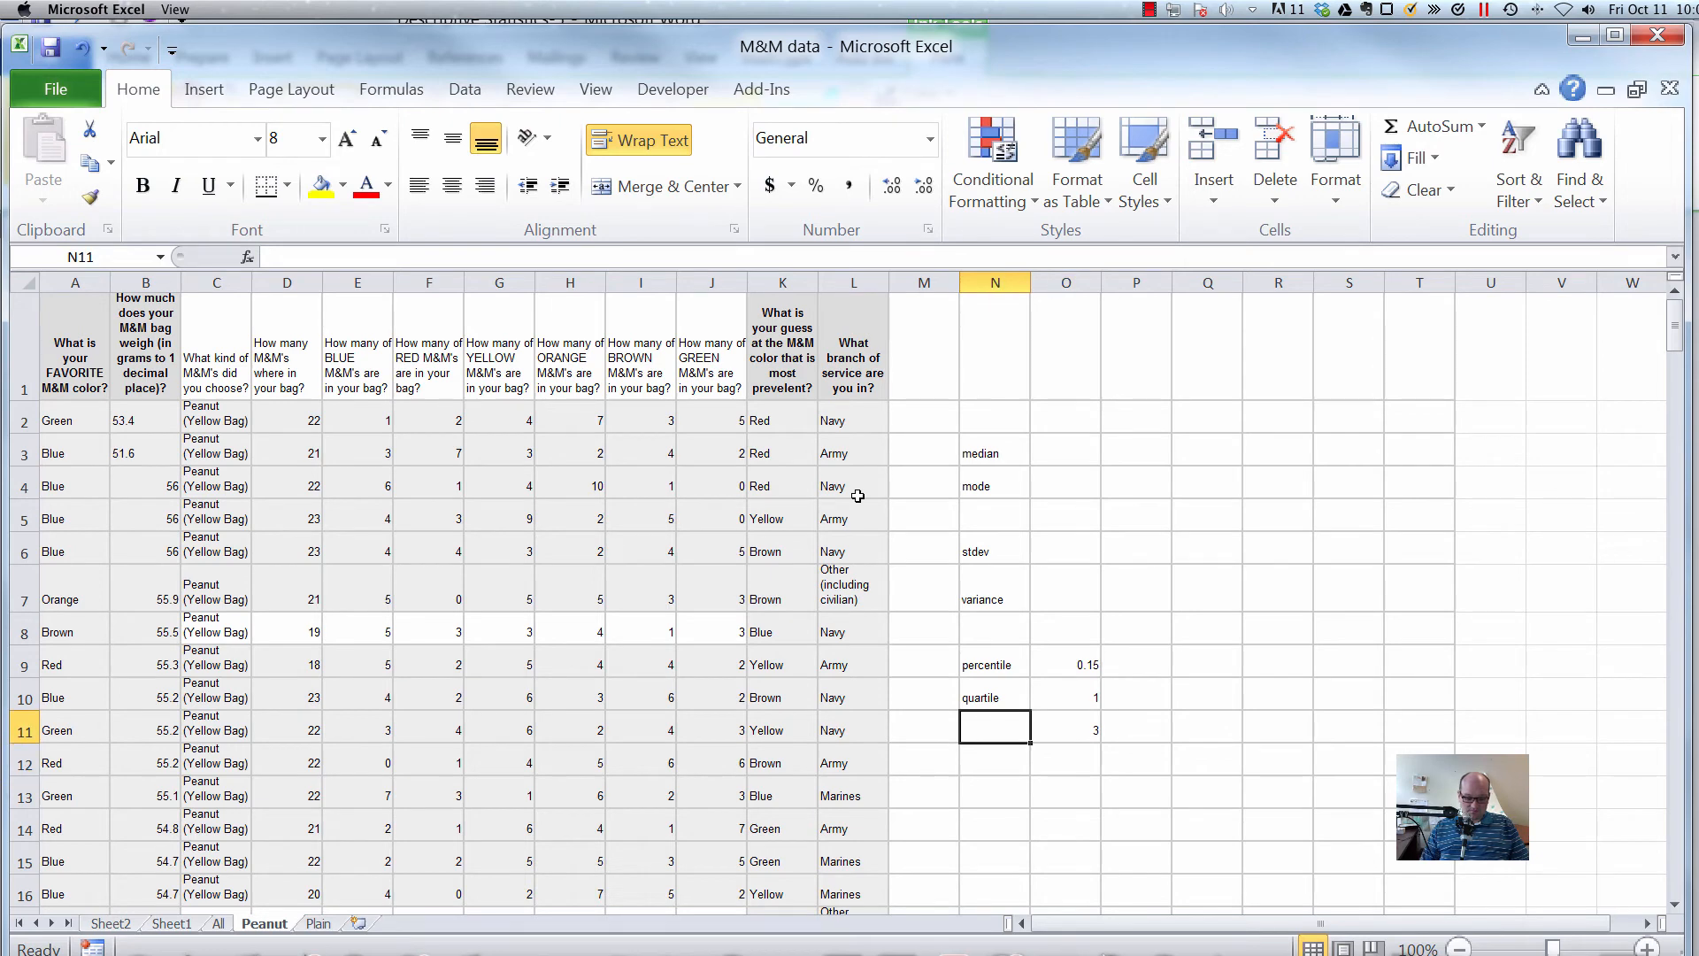
pyautogui.press('Up')
pyautogui.press('Down')
pyautogui.press('Down')
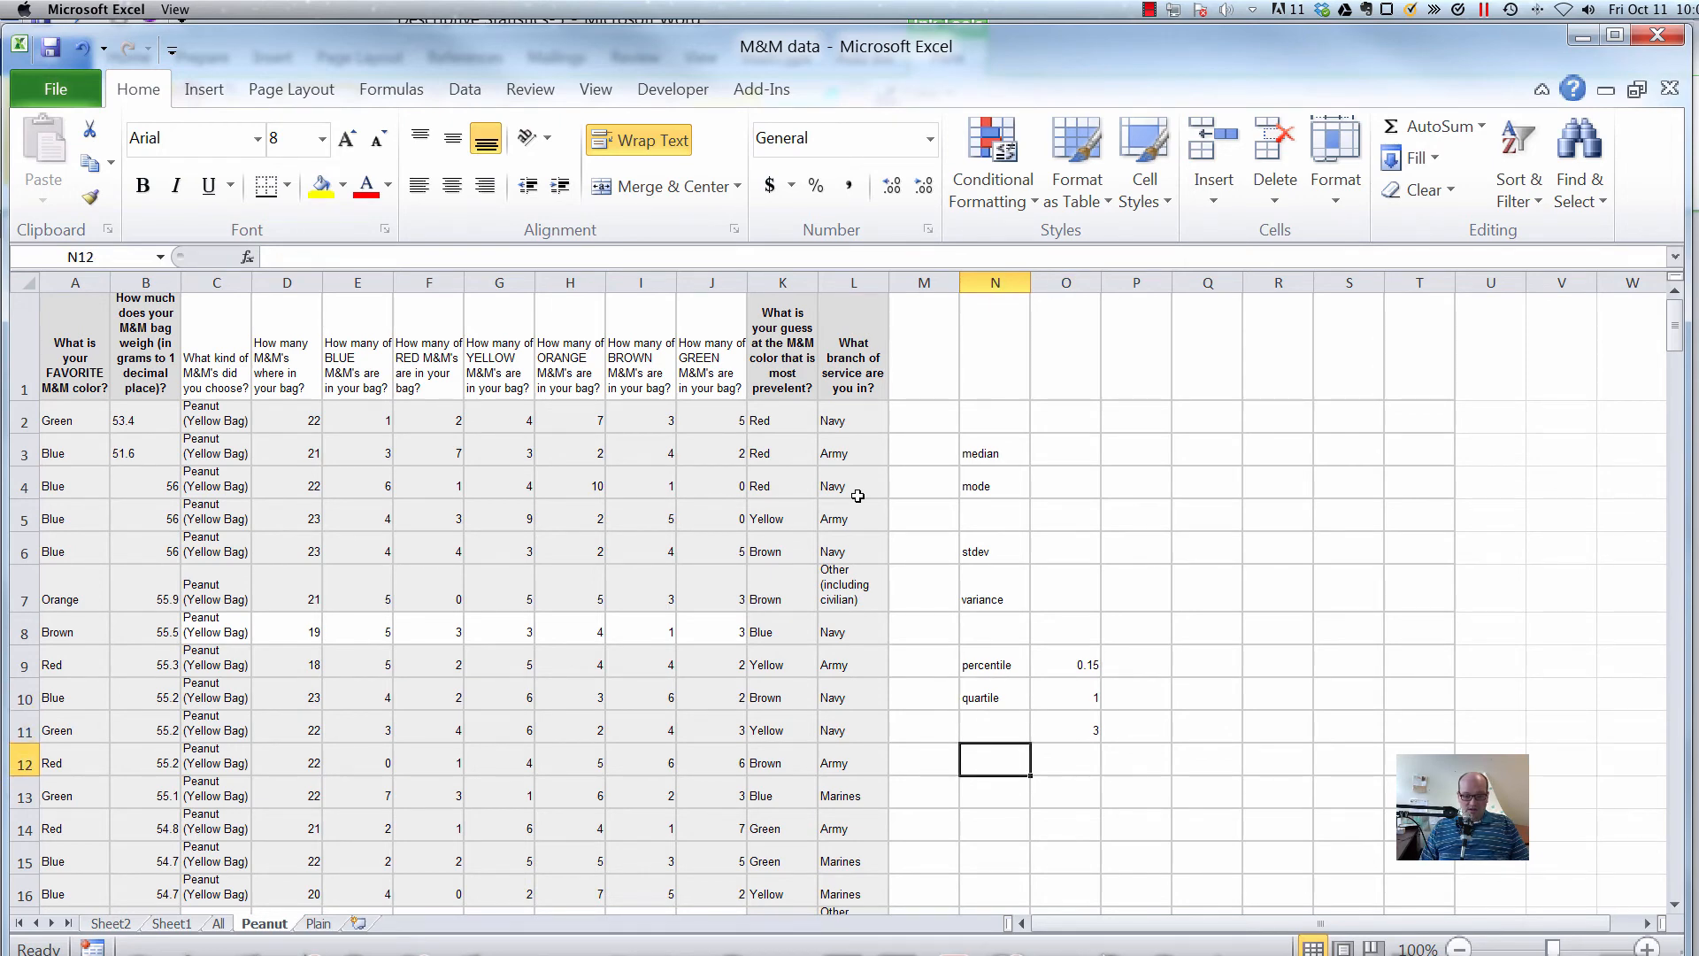
pyautogui.press('Down')
pyautogui.write('correlation')
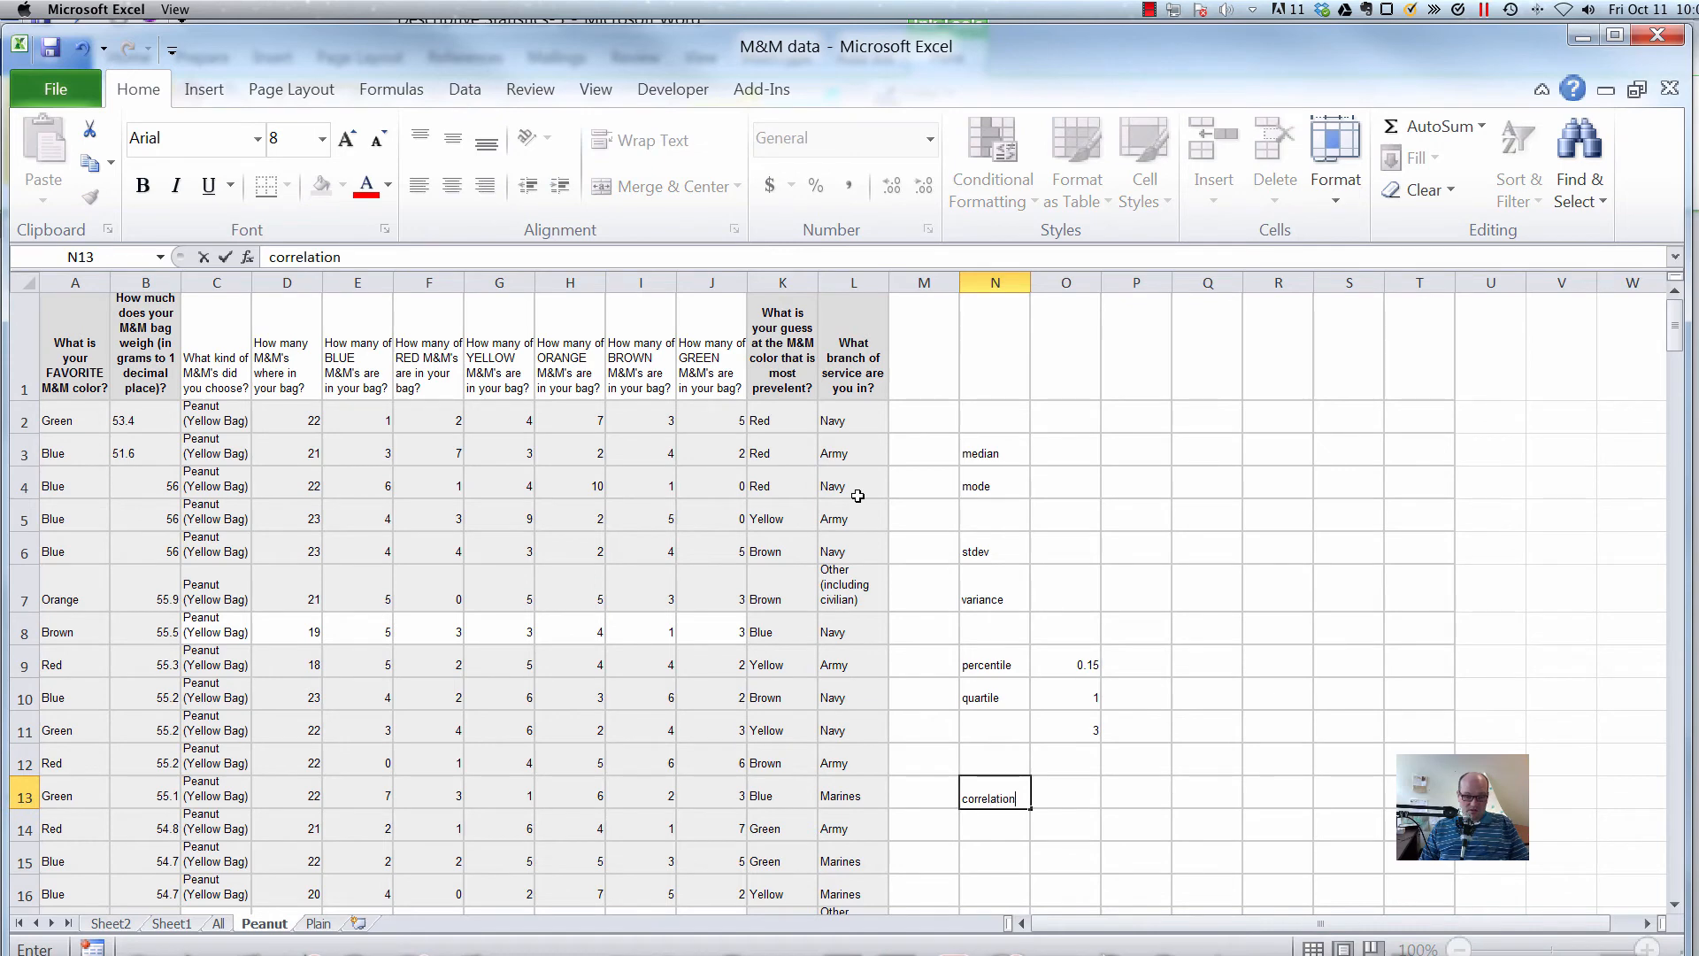
pyautogui.press('Return')
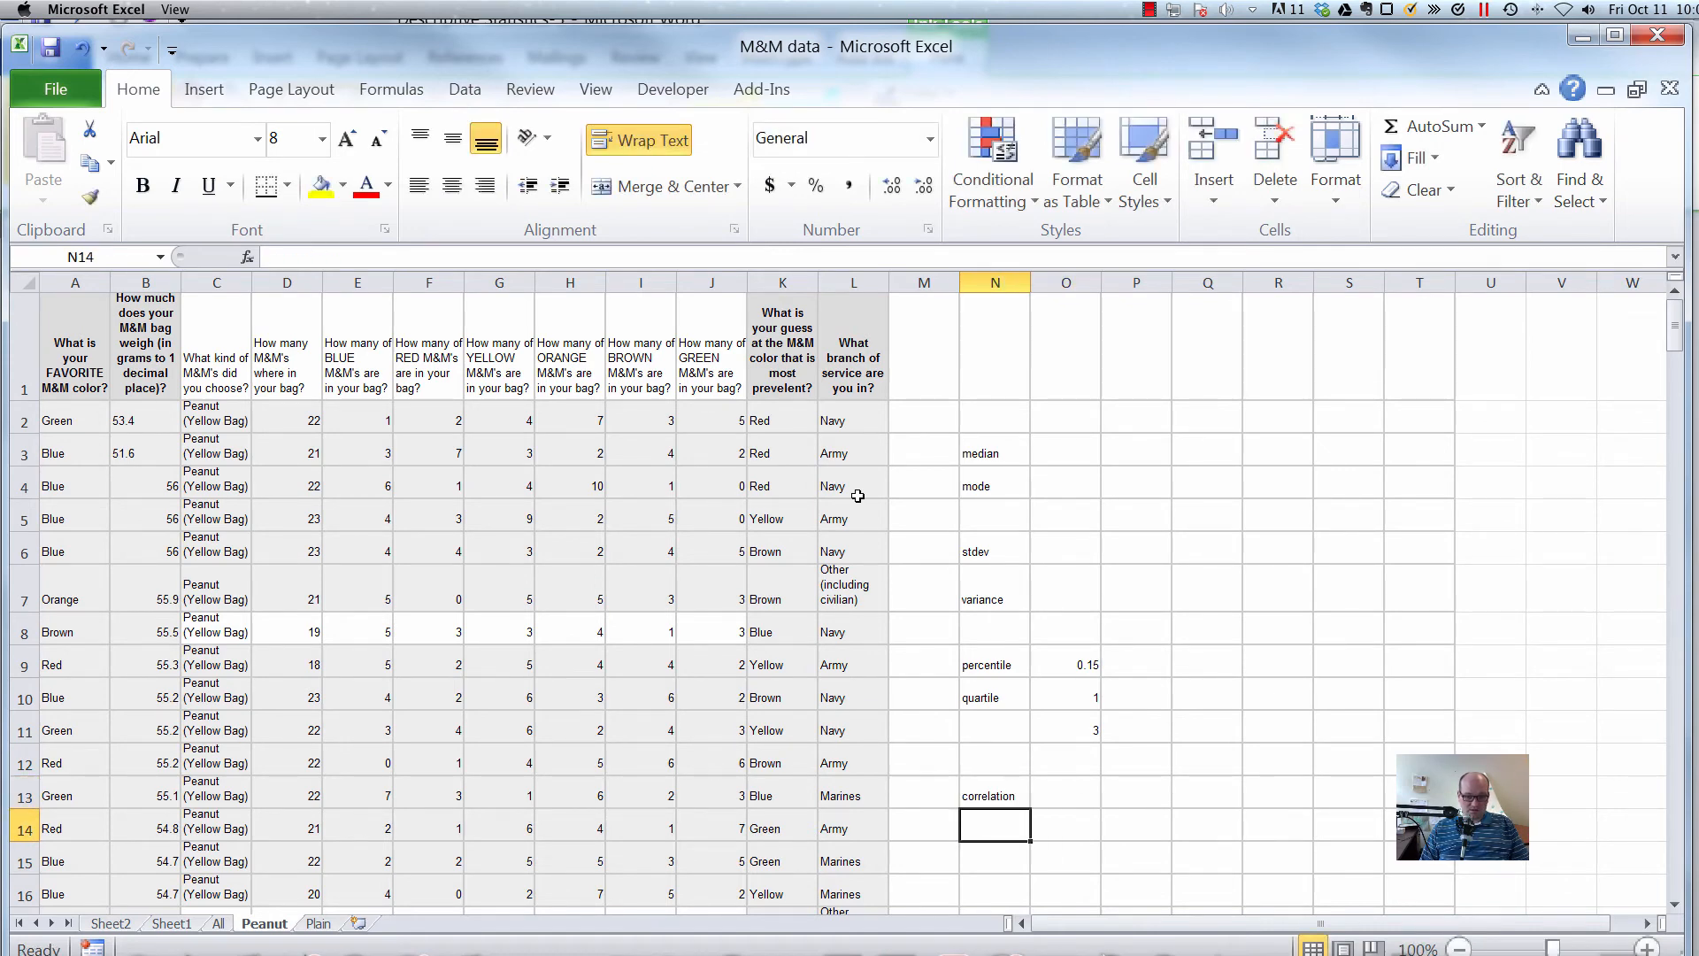
# Check the remaining measures in the Word notes and enter the labels "range" in N13, "IQR" in N14 and "correlation" in N16.
pyautogui.press('super+Tab')
pyautogui.scroll(-10, 975, 464)
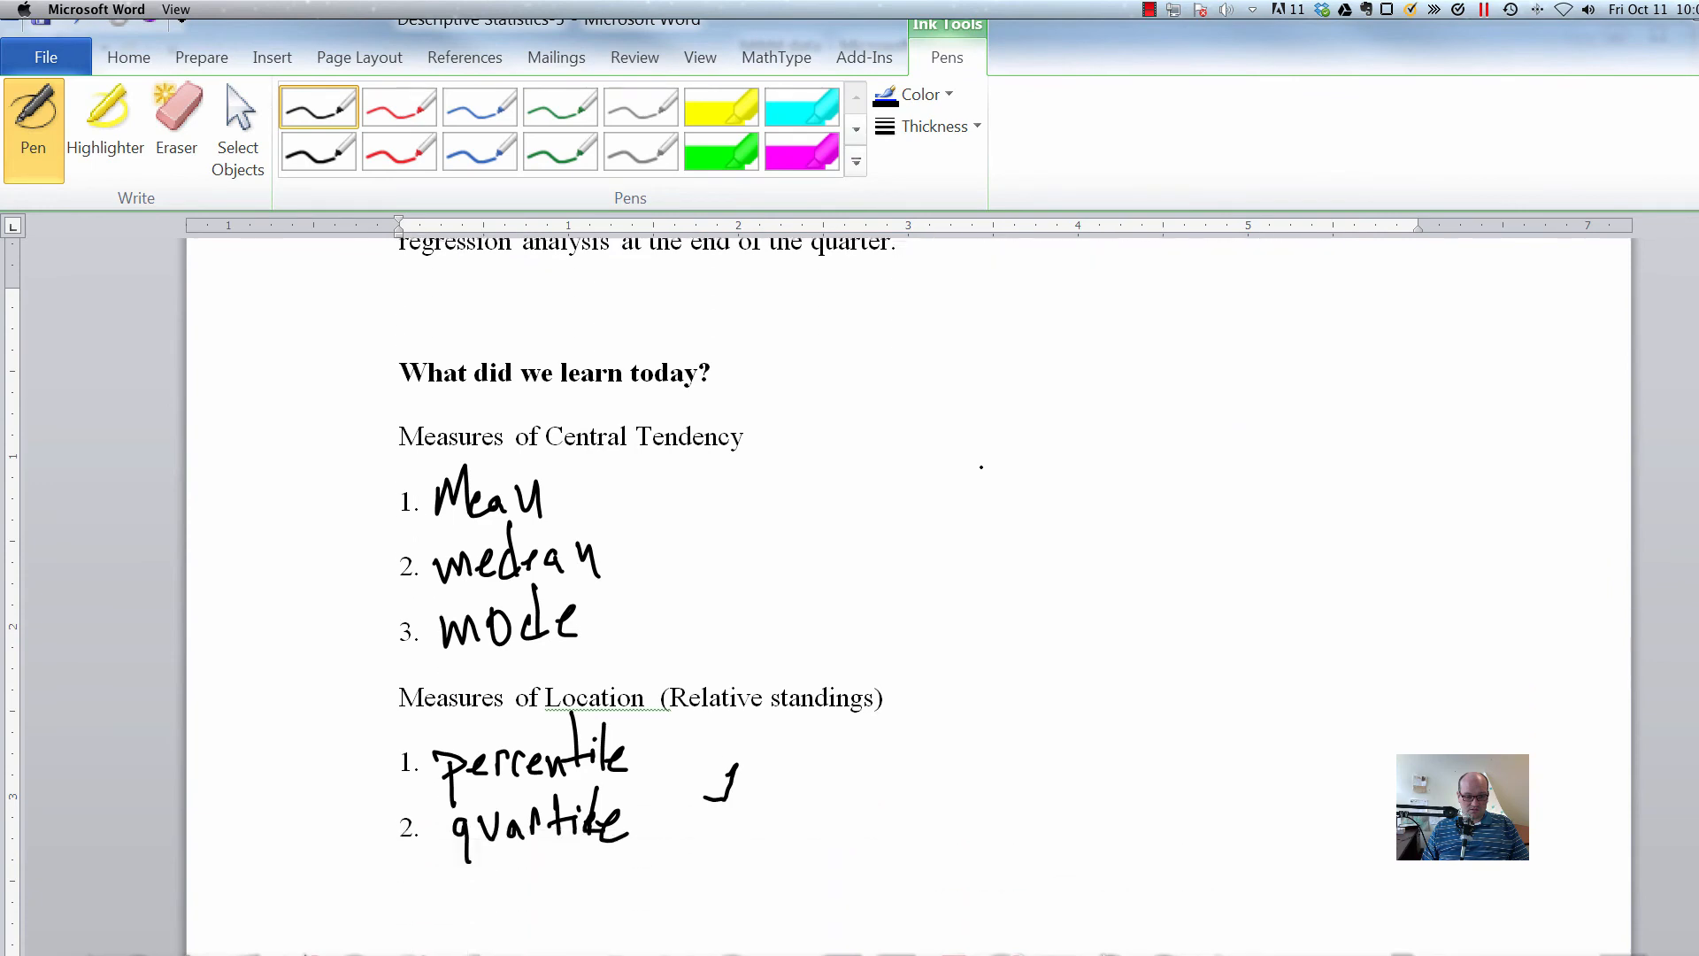
pyautogui.press('super+Tab')
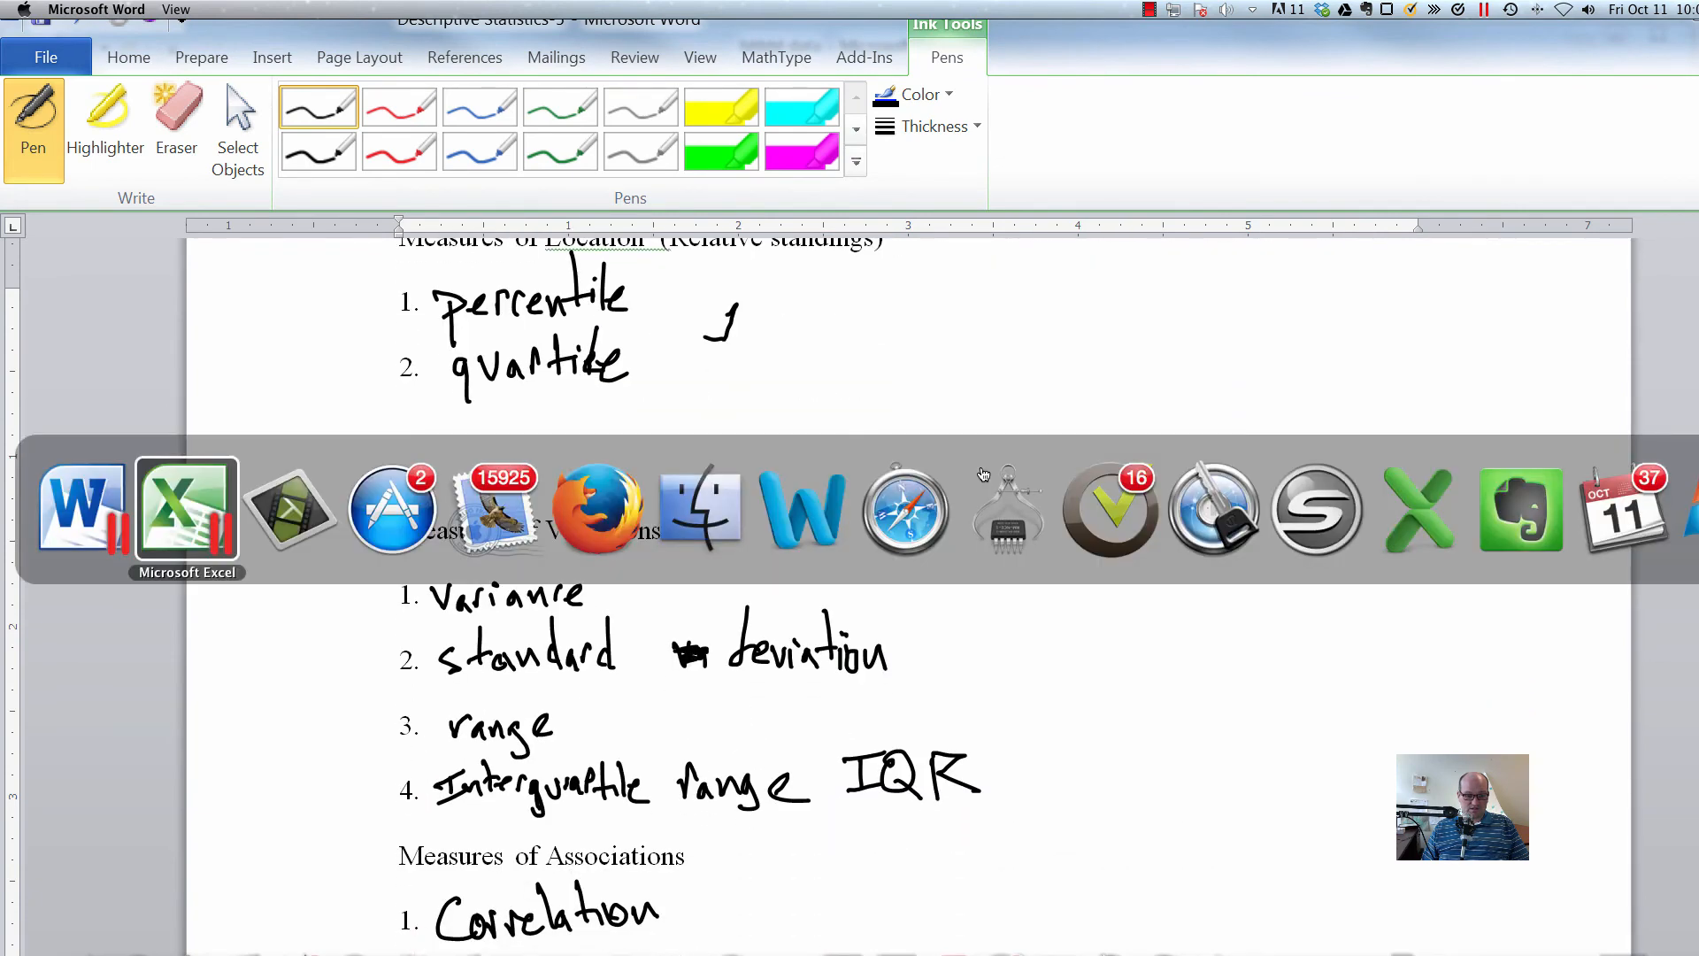
pyautogui.press('Up')
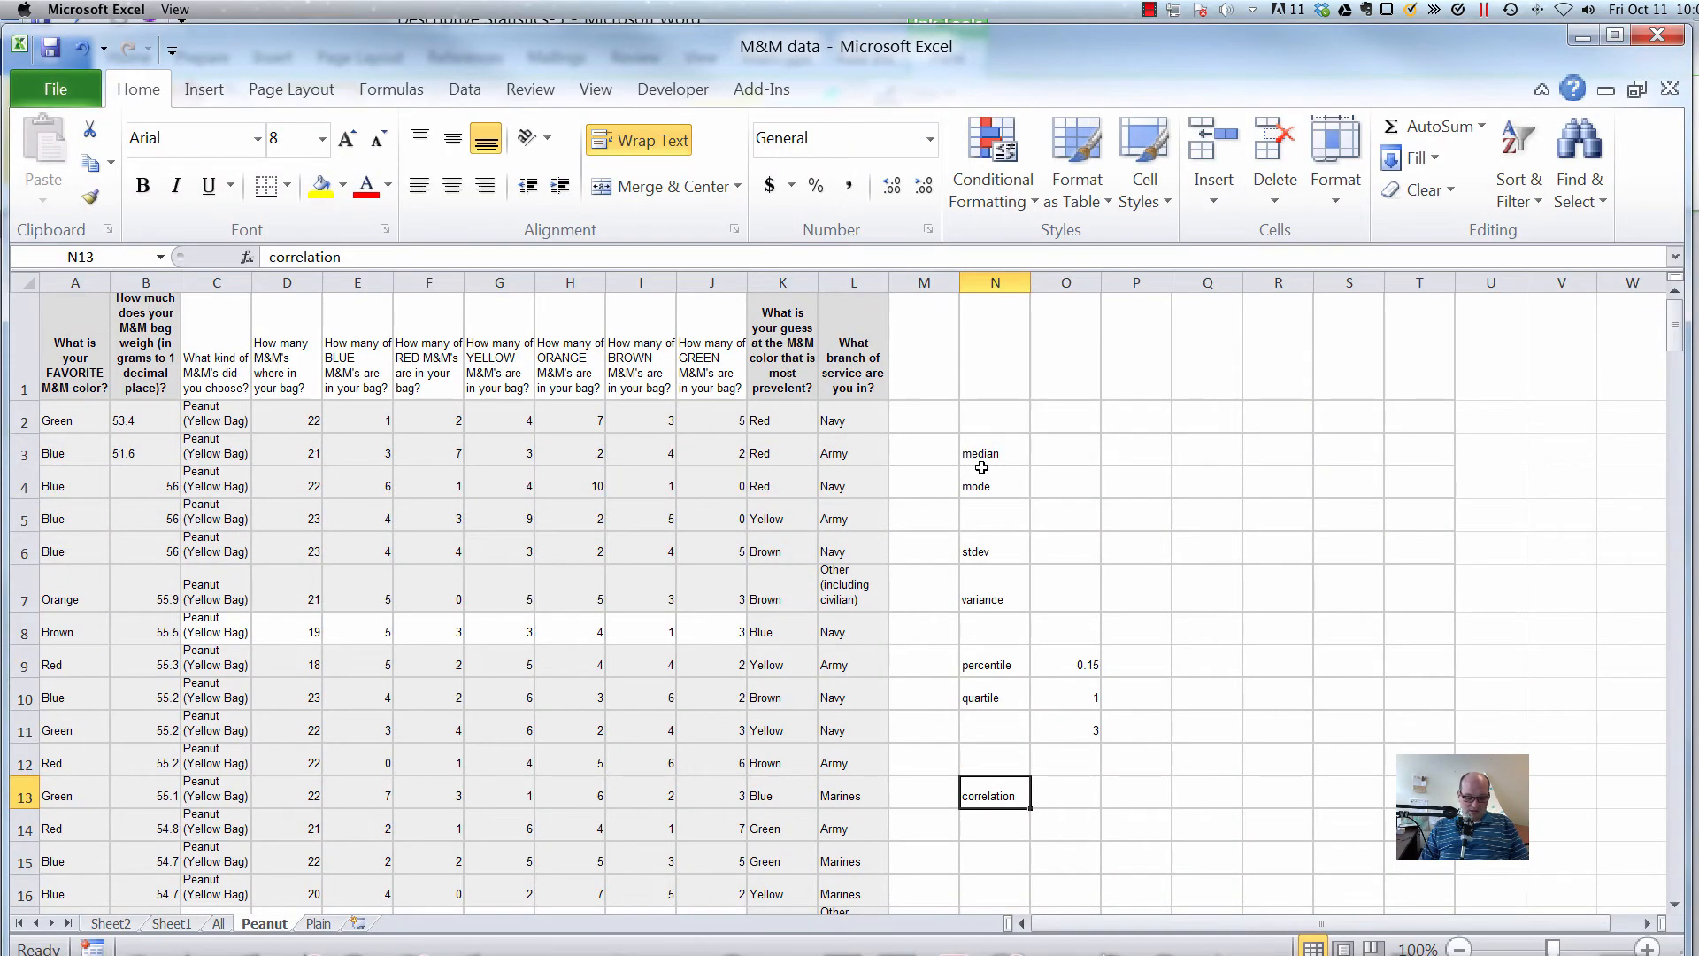
pyautogui.write('range')
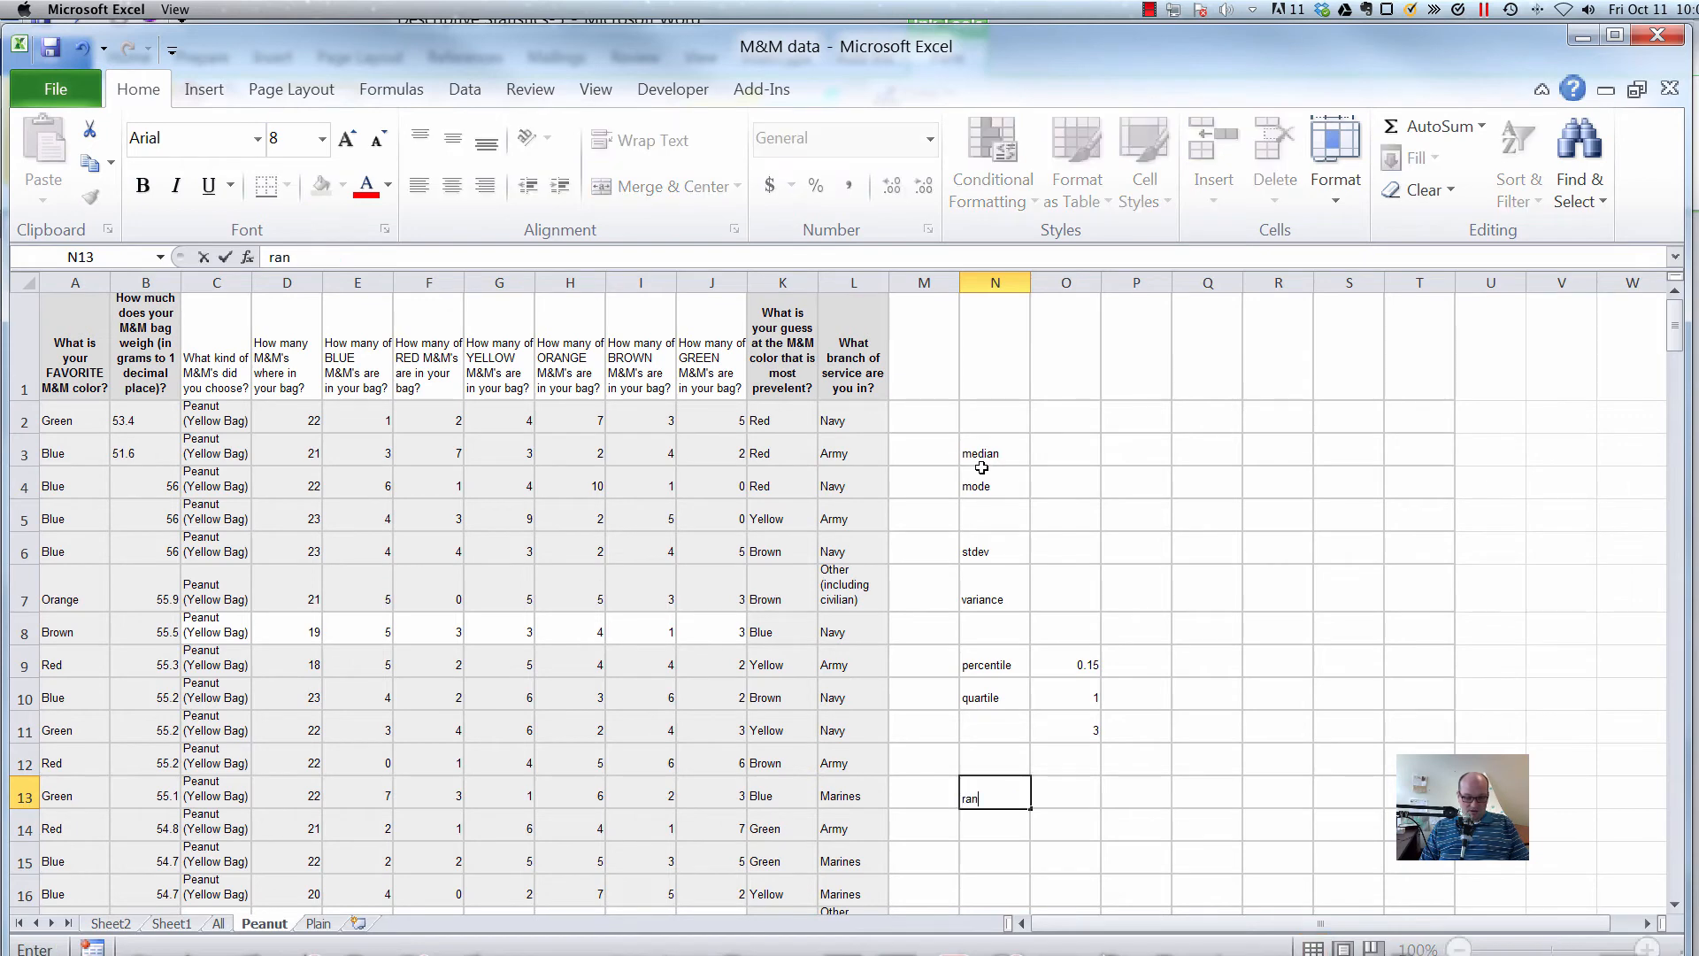
pyautogui.press('Return')
pyautogui.write('I')
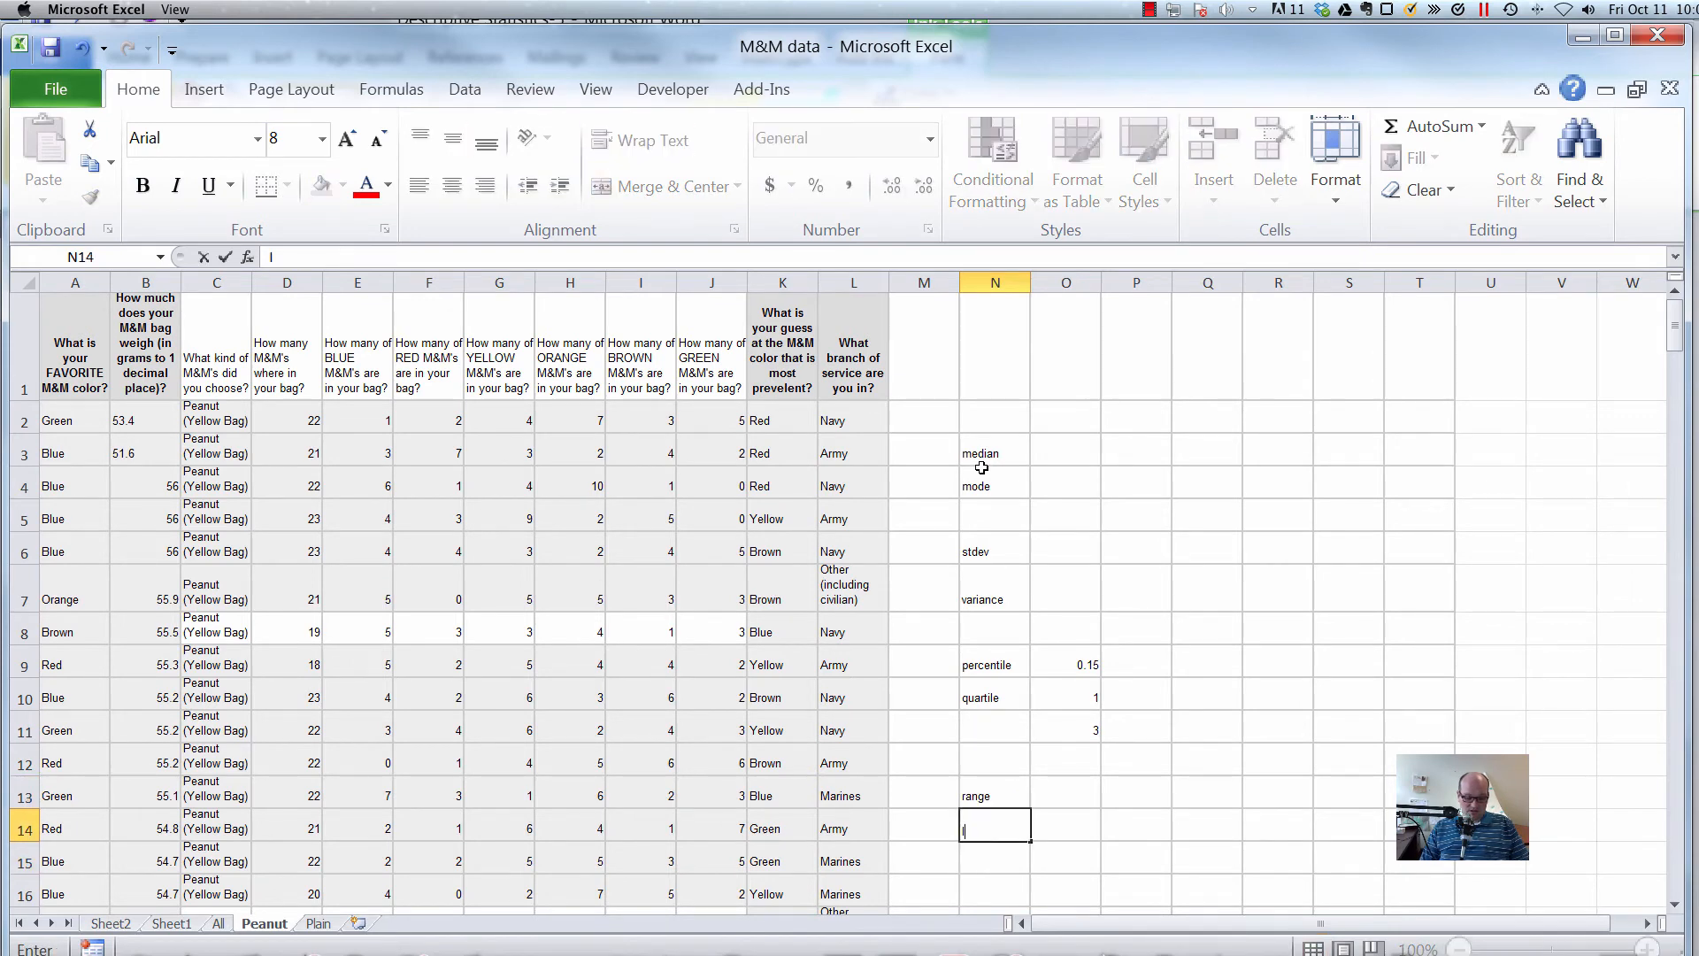
pyautogui.write('QR')
pyautogui.press('Return')
pyautogui.press('Return')
pyautogui.write('c')
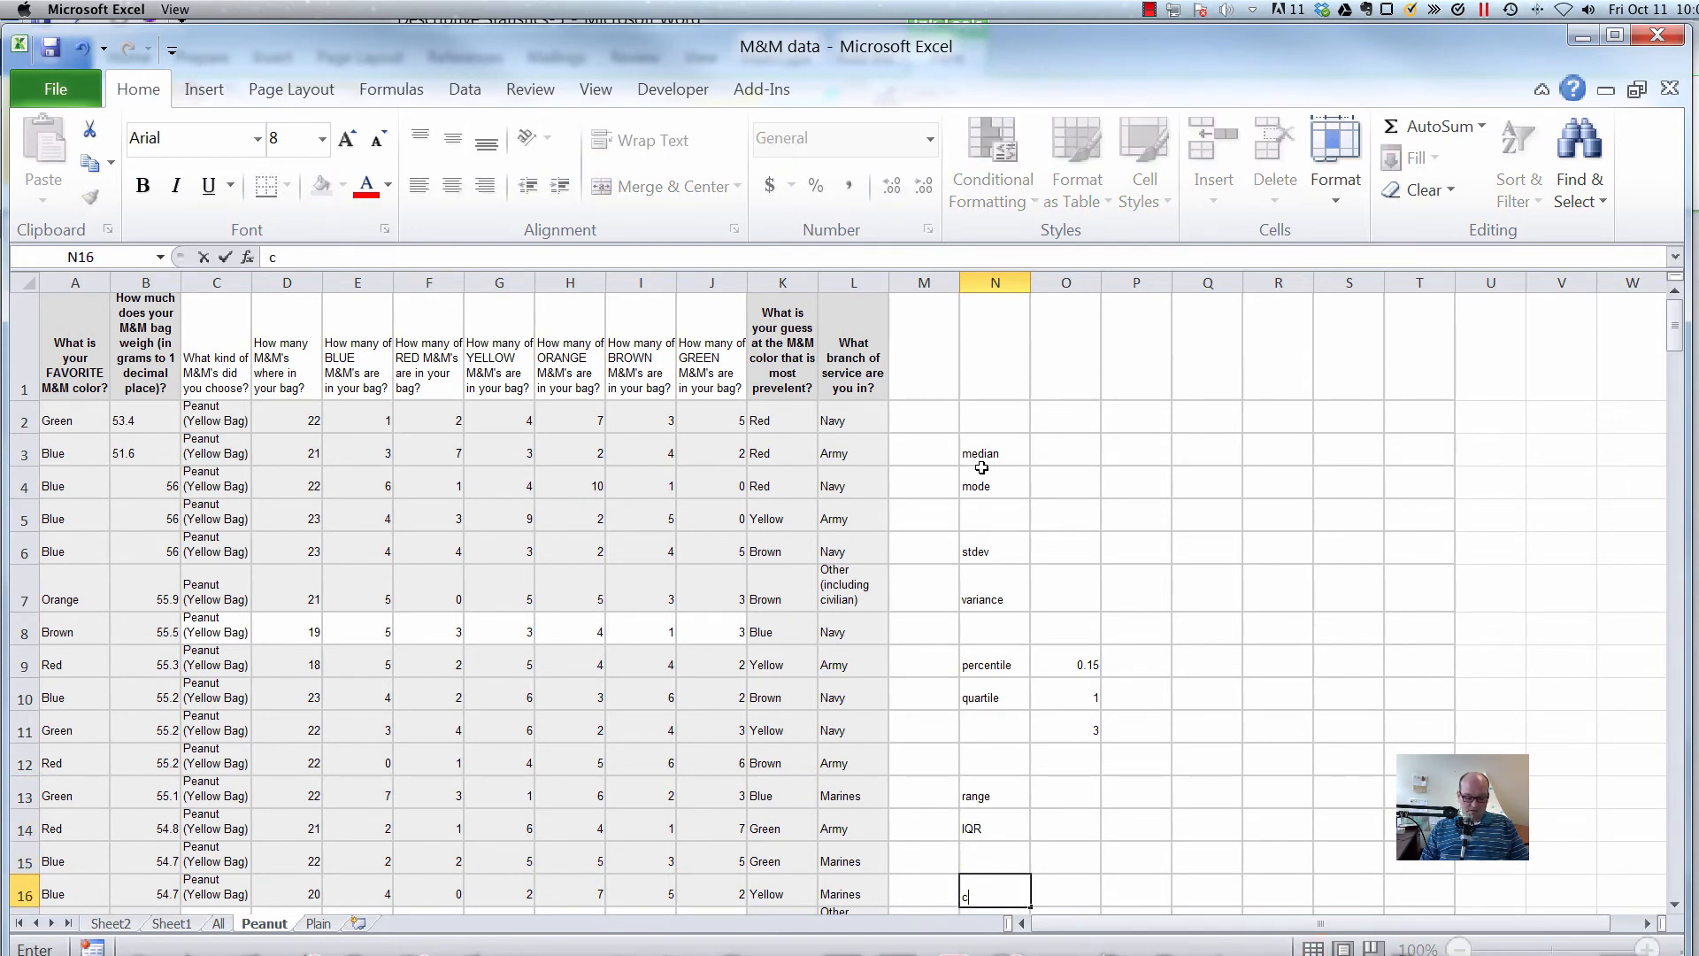
pyautogui.write('orrelation')
pyautogui.press('Return')
# Calculate the median of the M&M counts in D2:D146 in cell O3 with the MEDIAN function.
pyautogui.press('Up')
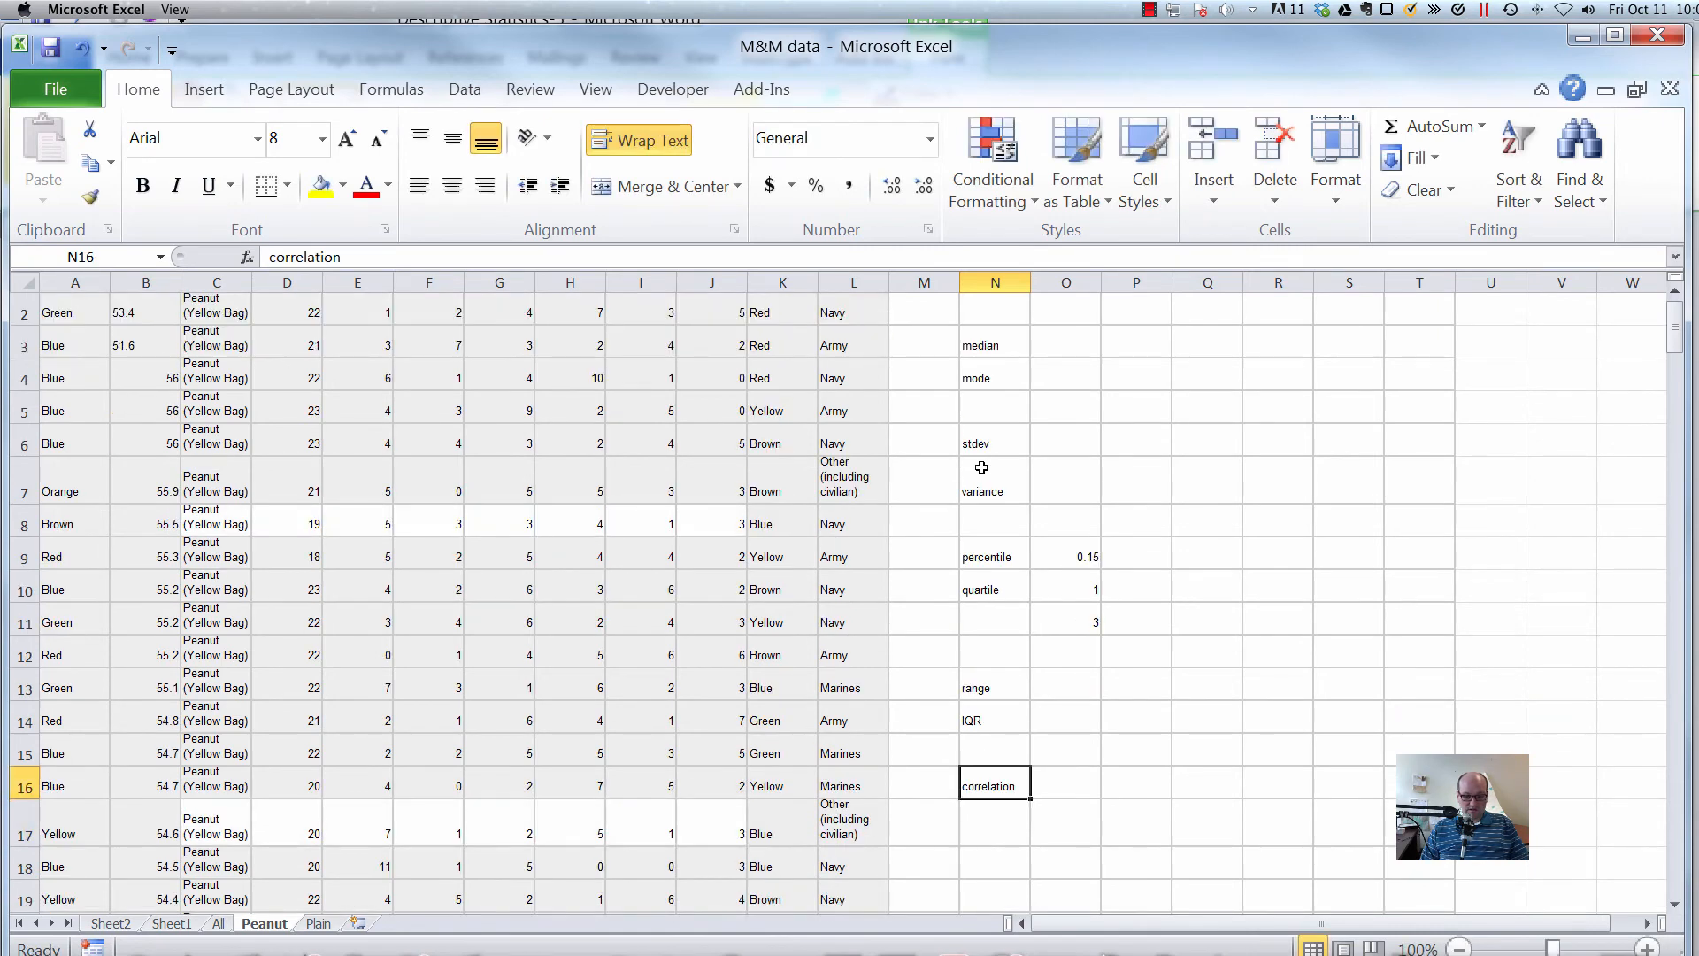
pyautogui.press('Up')
pyautogui.press('Up')
pyautogui.press('Up')
pyautogui.press('Up')
pyautogui.press('Up')
pyautogui.press('Up')
pyautogui.press('Up')
pyautogui.press('Up')
pyautogui.press('Up')
pyautogui.press('Up')
pyautogui.press('Up')
pyautogui.press('Up')
pyautogui.press('Up')
pyautogui.press('Up')
pyautogui.press('Up')
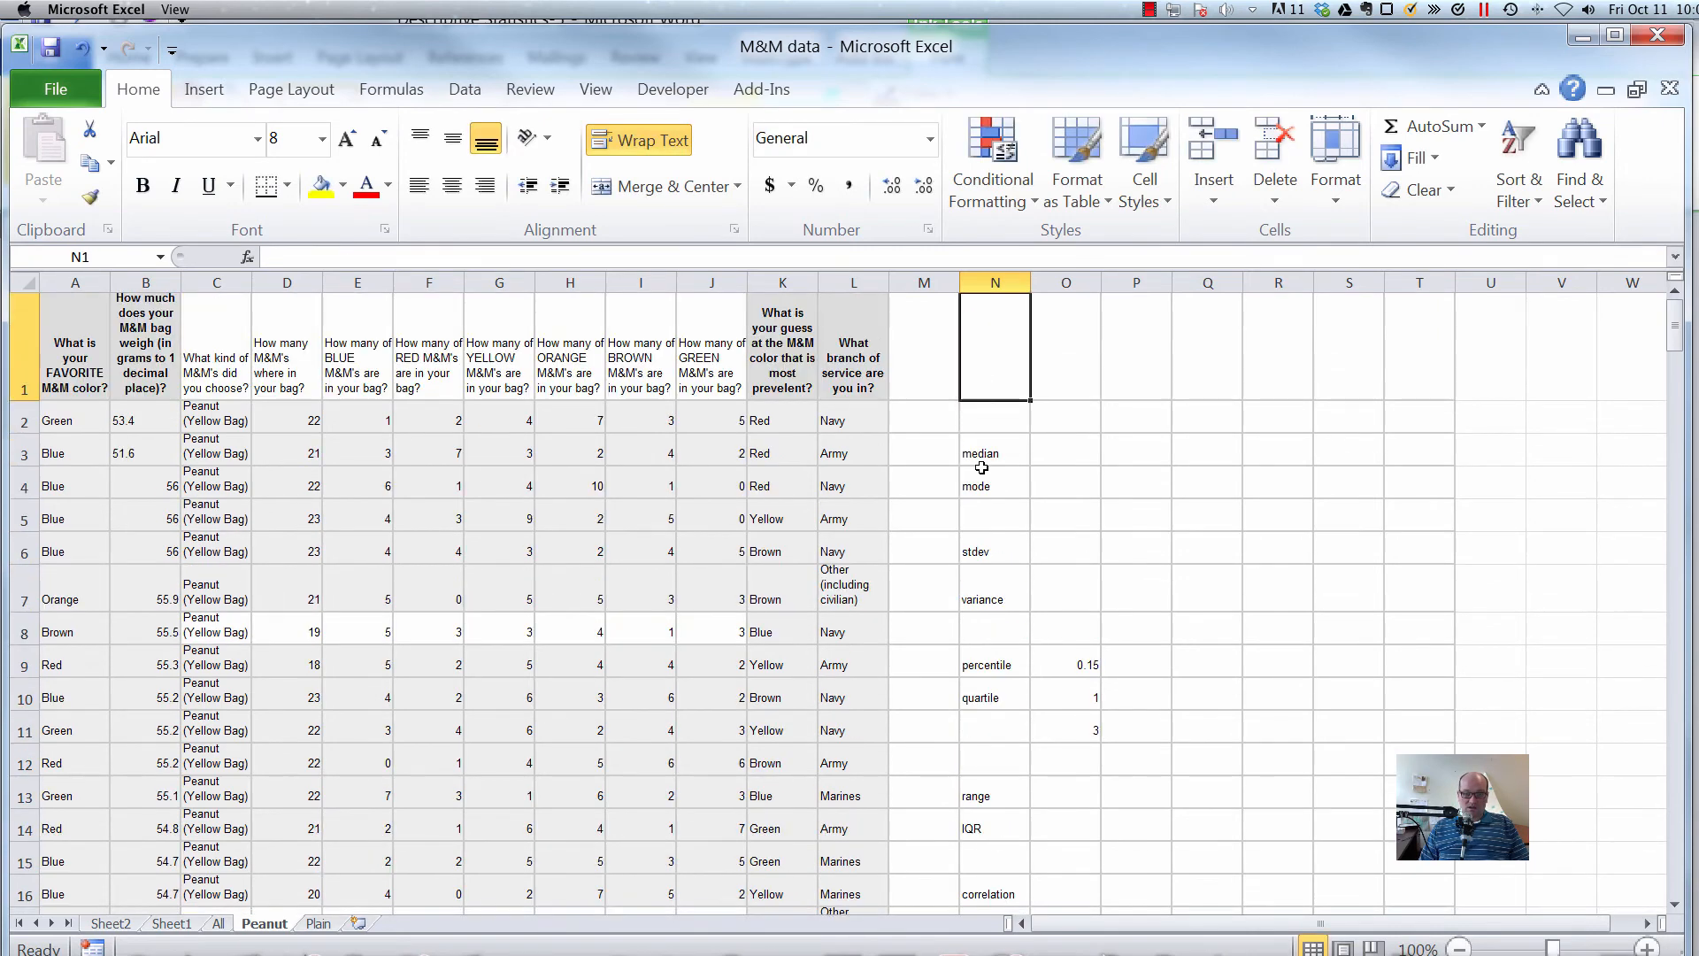
pyautogui.press('Down')
pyautogui.press('Down')
pyautogui.press('Right')
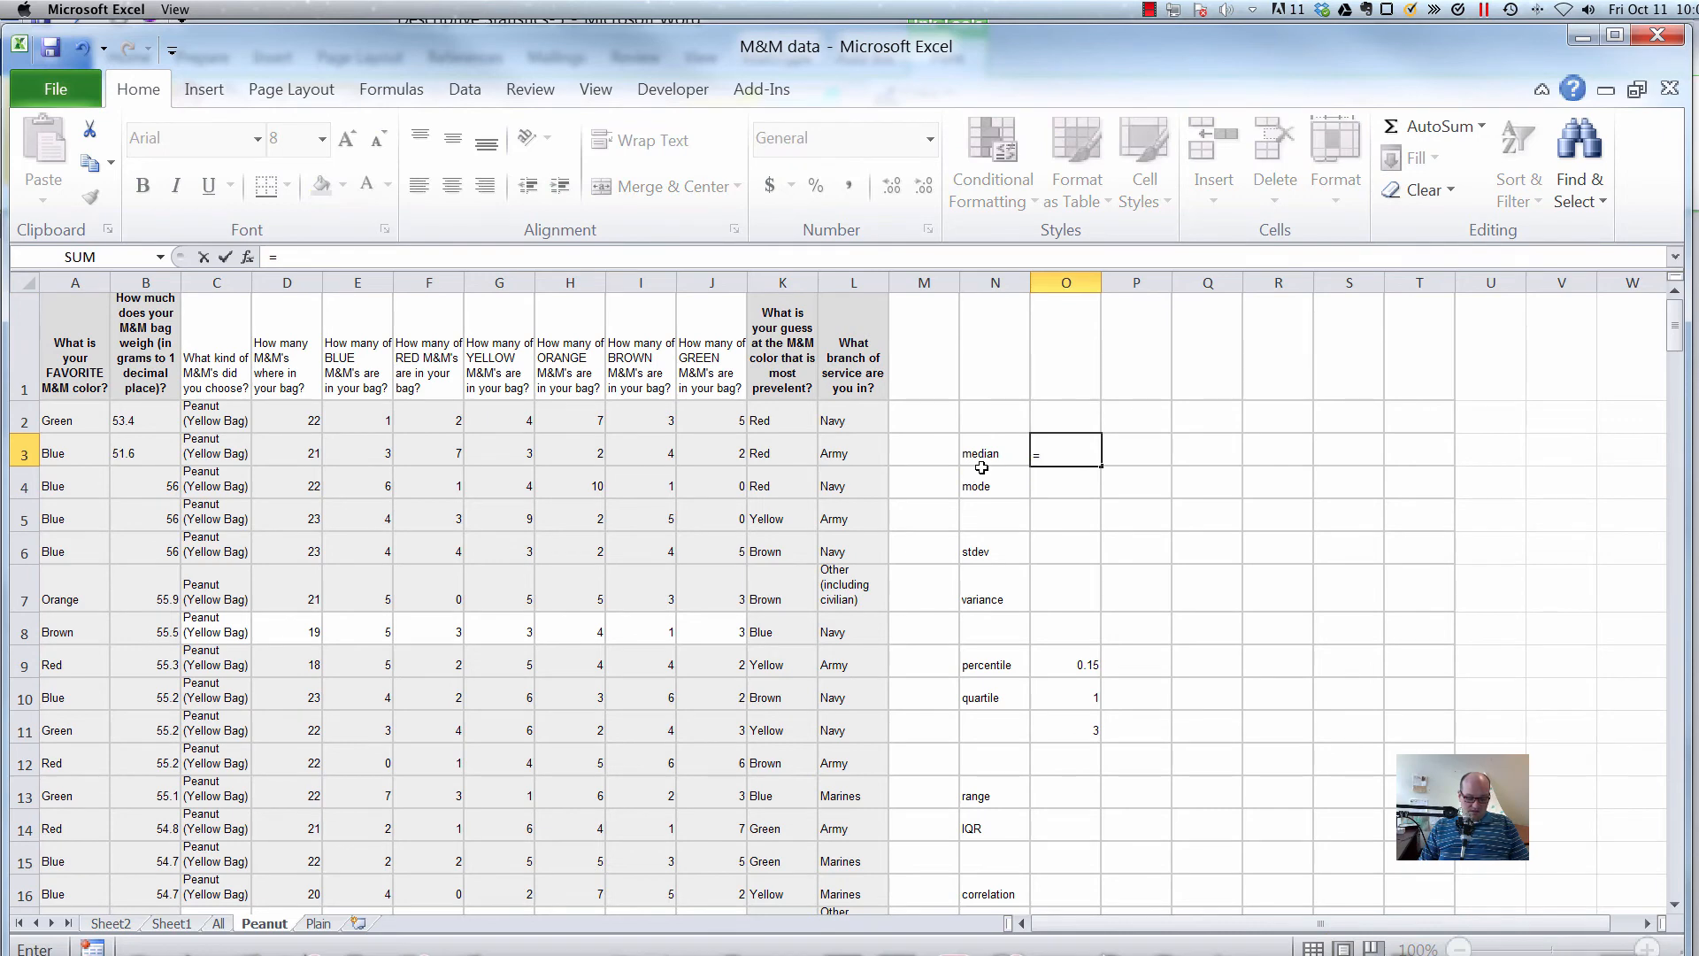
pyautogui.write('median(')
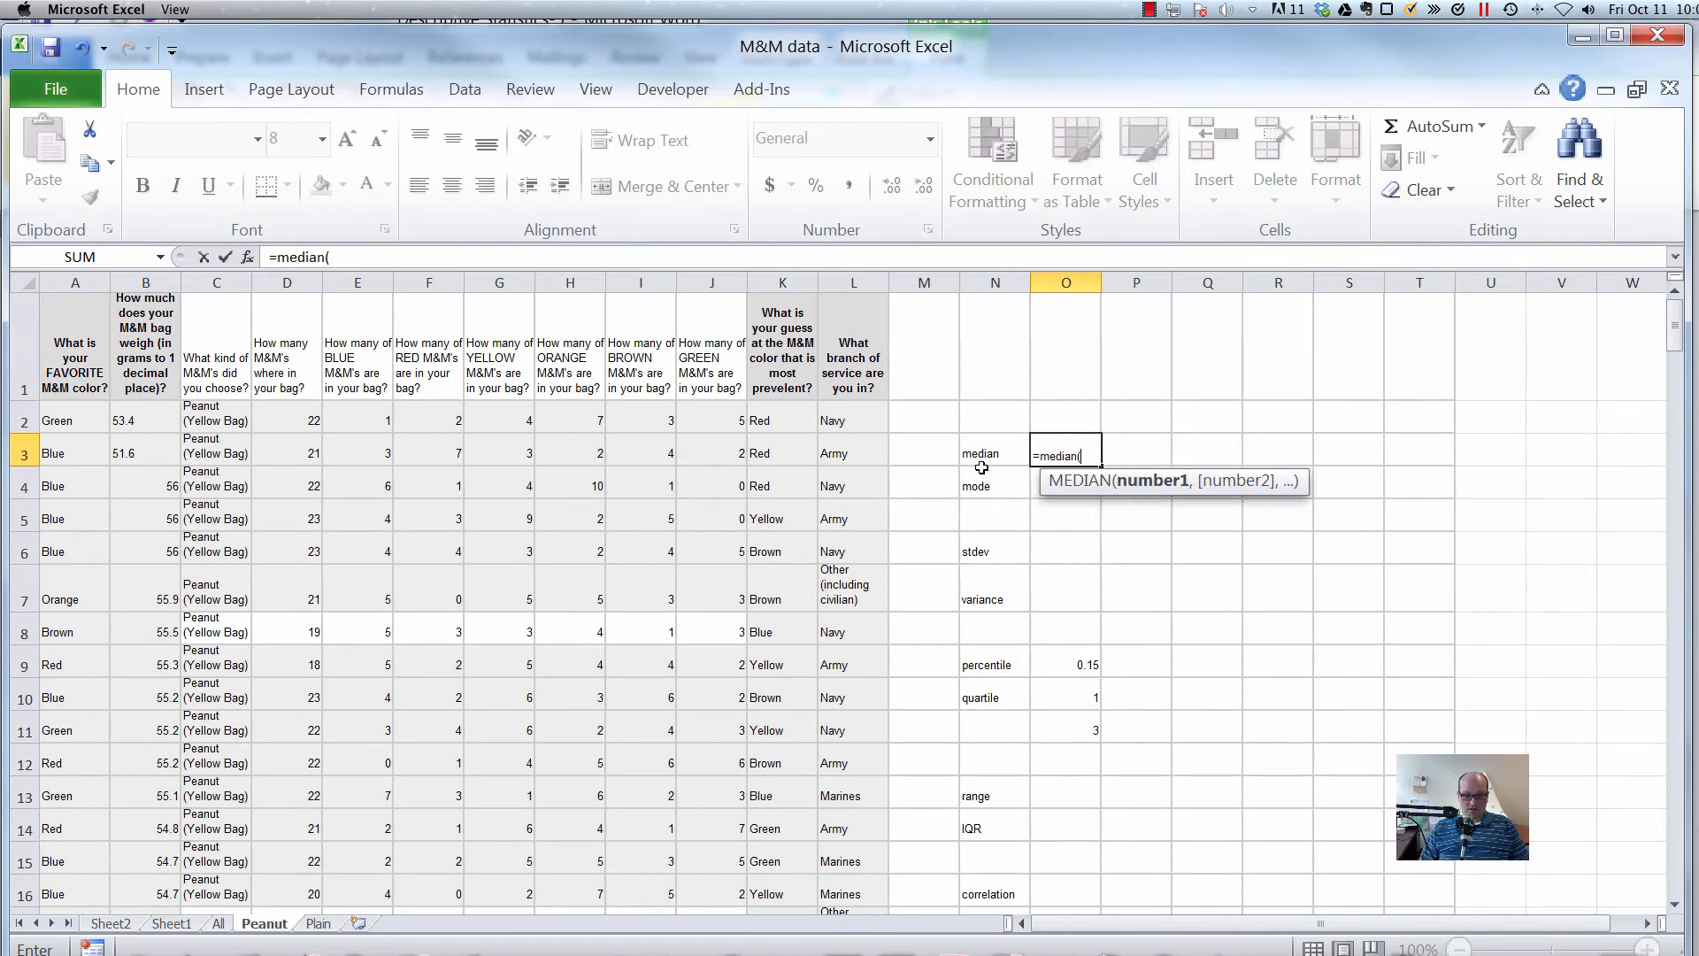
pyautogui.click(118, 420)
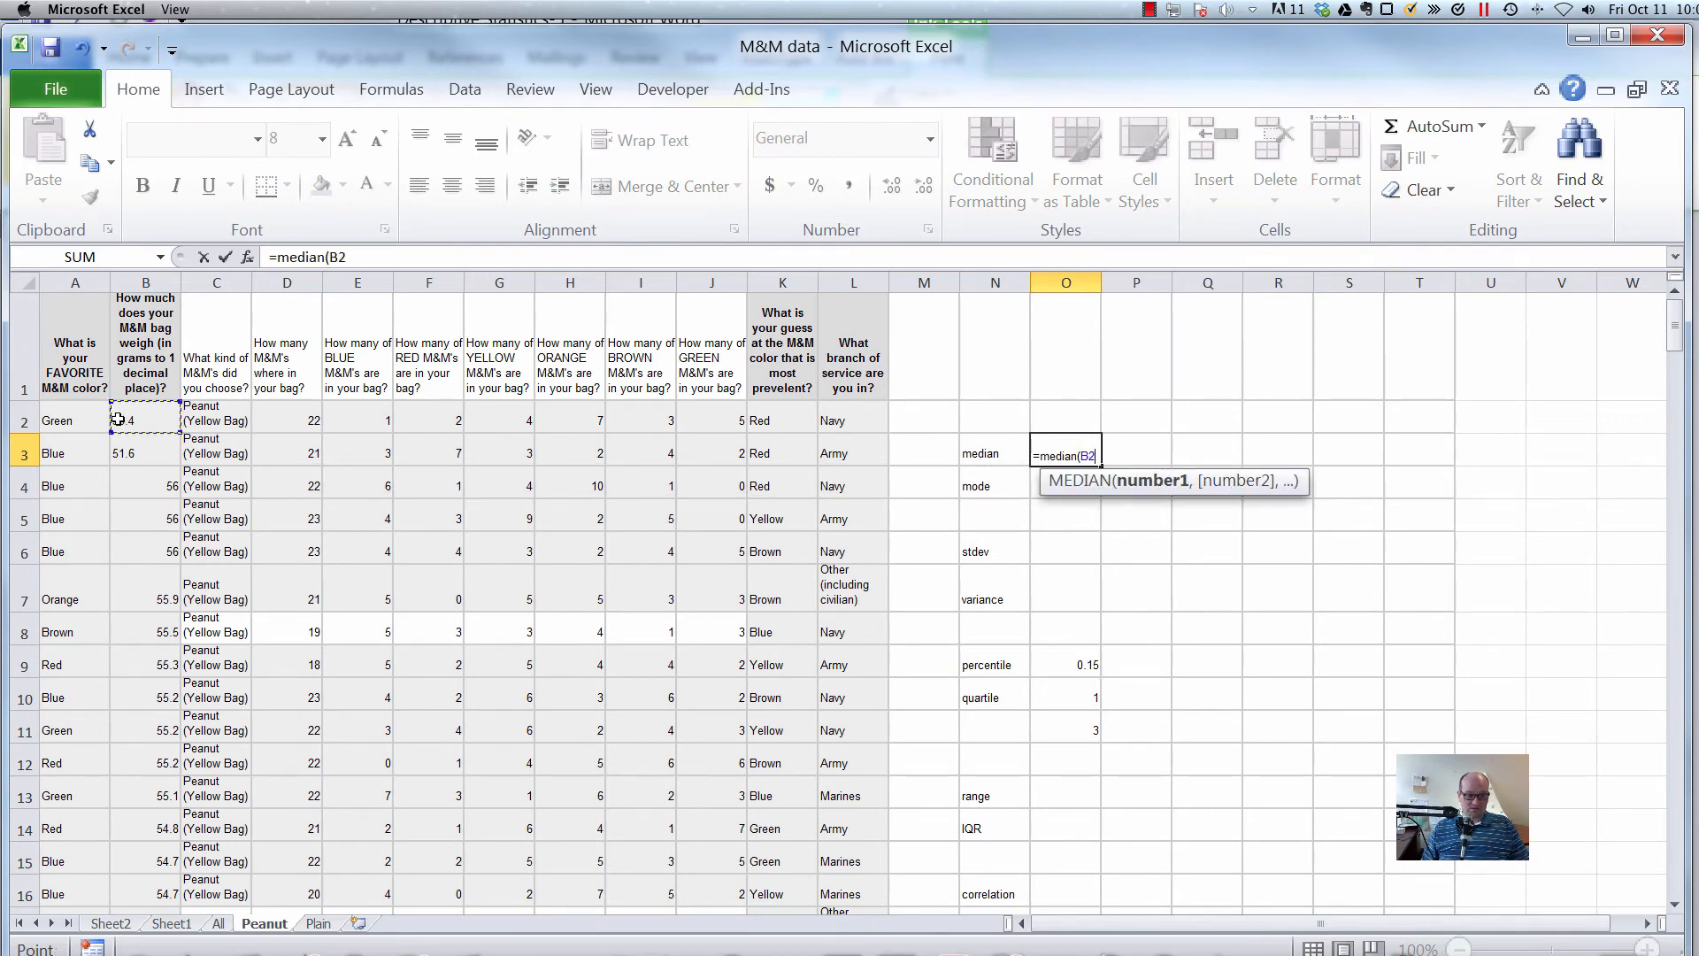
pyautogui.click(314, 420)
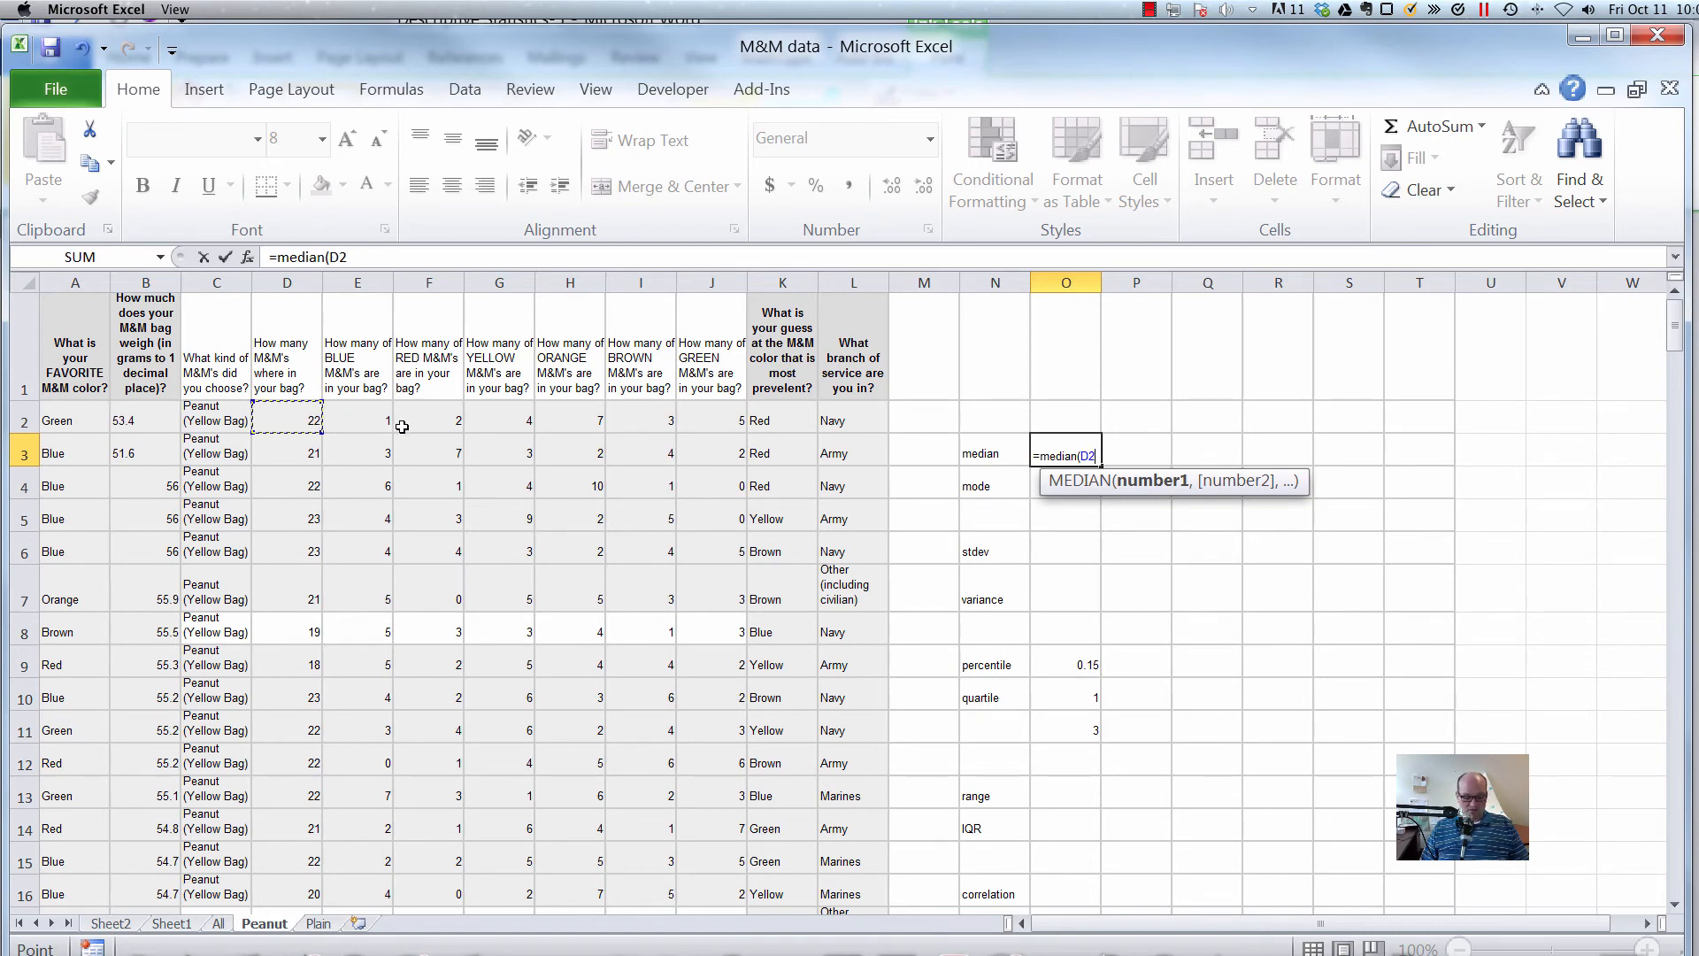
pyautogui.hotkey('ctrl', 'shift', 'Down')
pyautogui.press('Return')
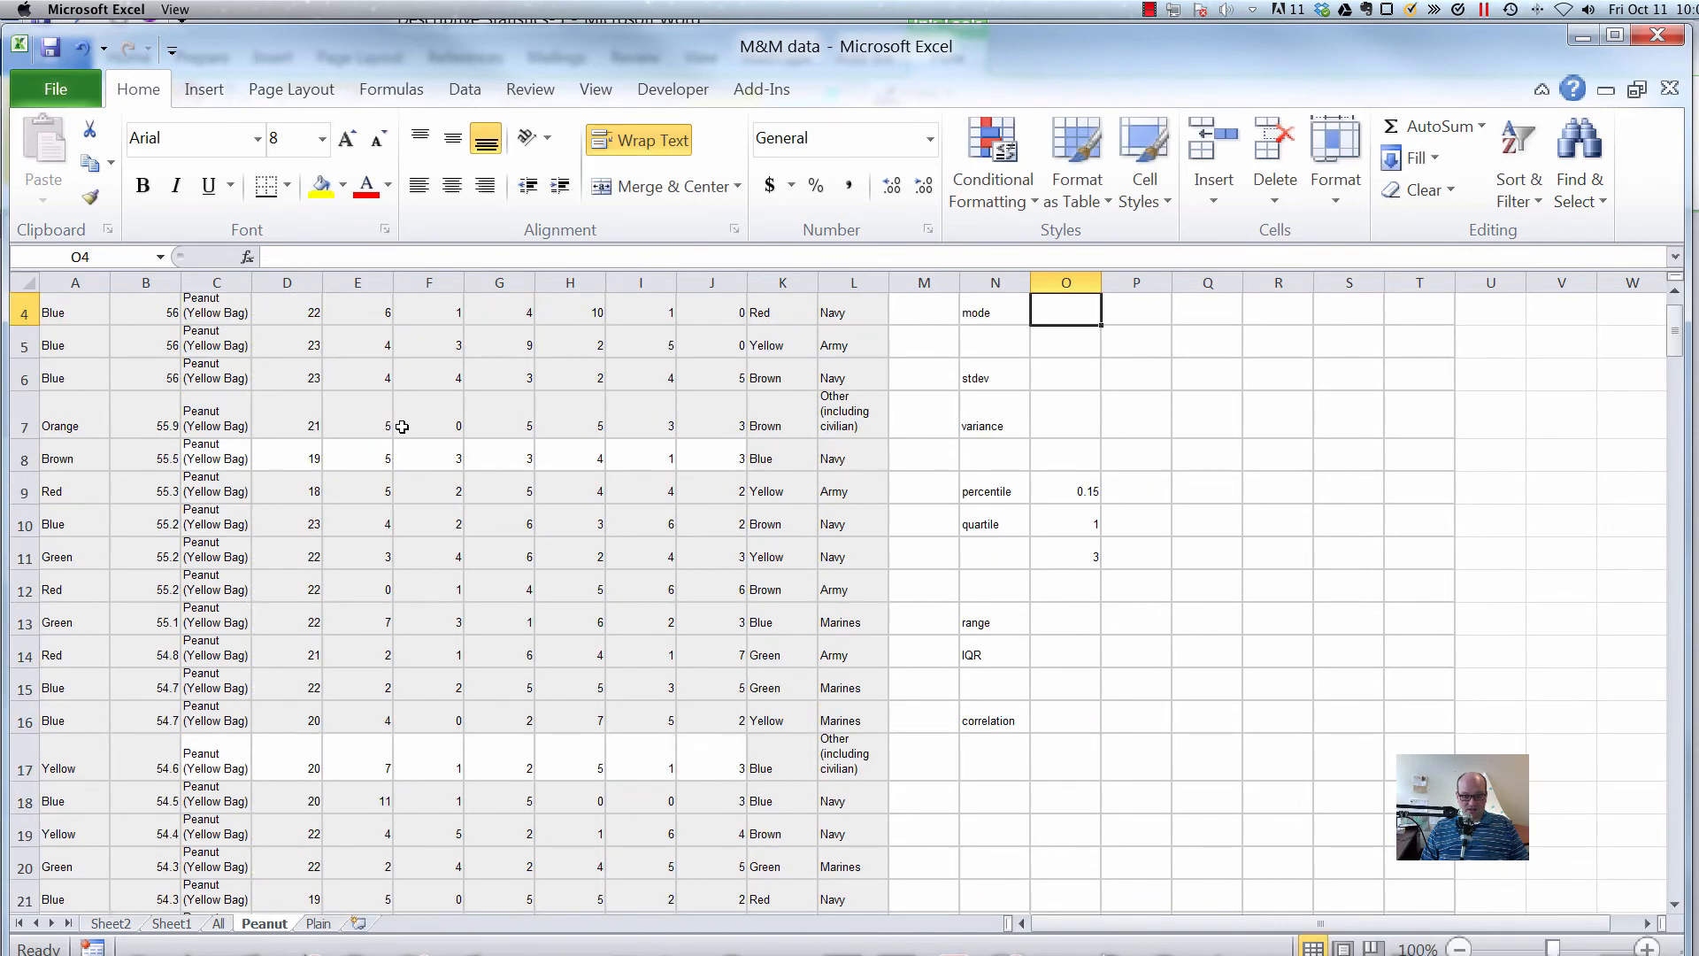
pyautogui.press('Up')
pyautogui.press('Up')
pyautogui.press('Up')
pyautogui.press('Down')
pyautogui.press('Down')
pyautogui.press('Down')
pyautogui.press('Up')
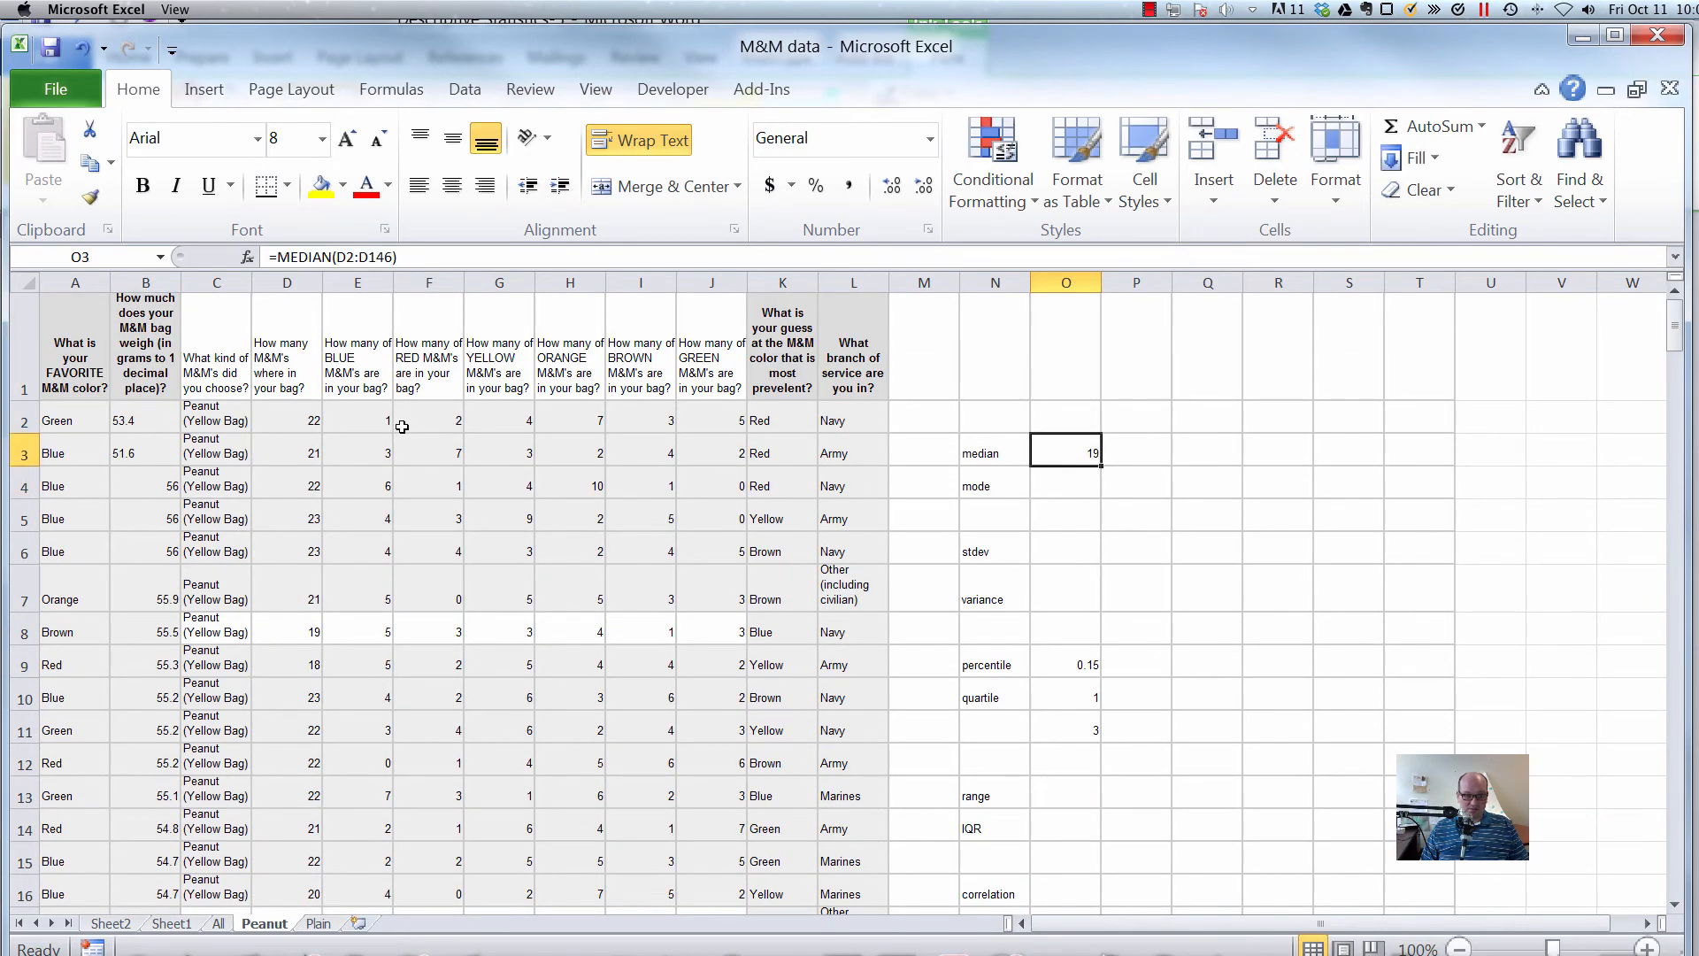
# Calculate the mode of the M&M counts in D2:D146 in cell O4 with the MODE function.
pyautogui.press('Down')
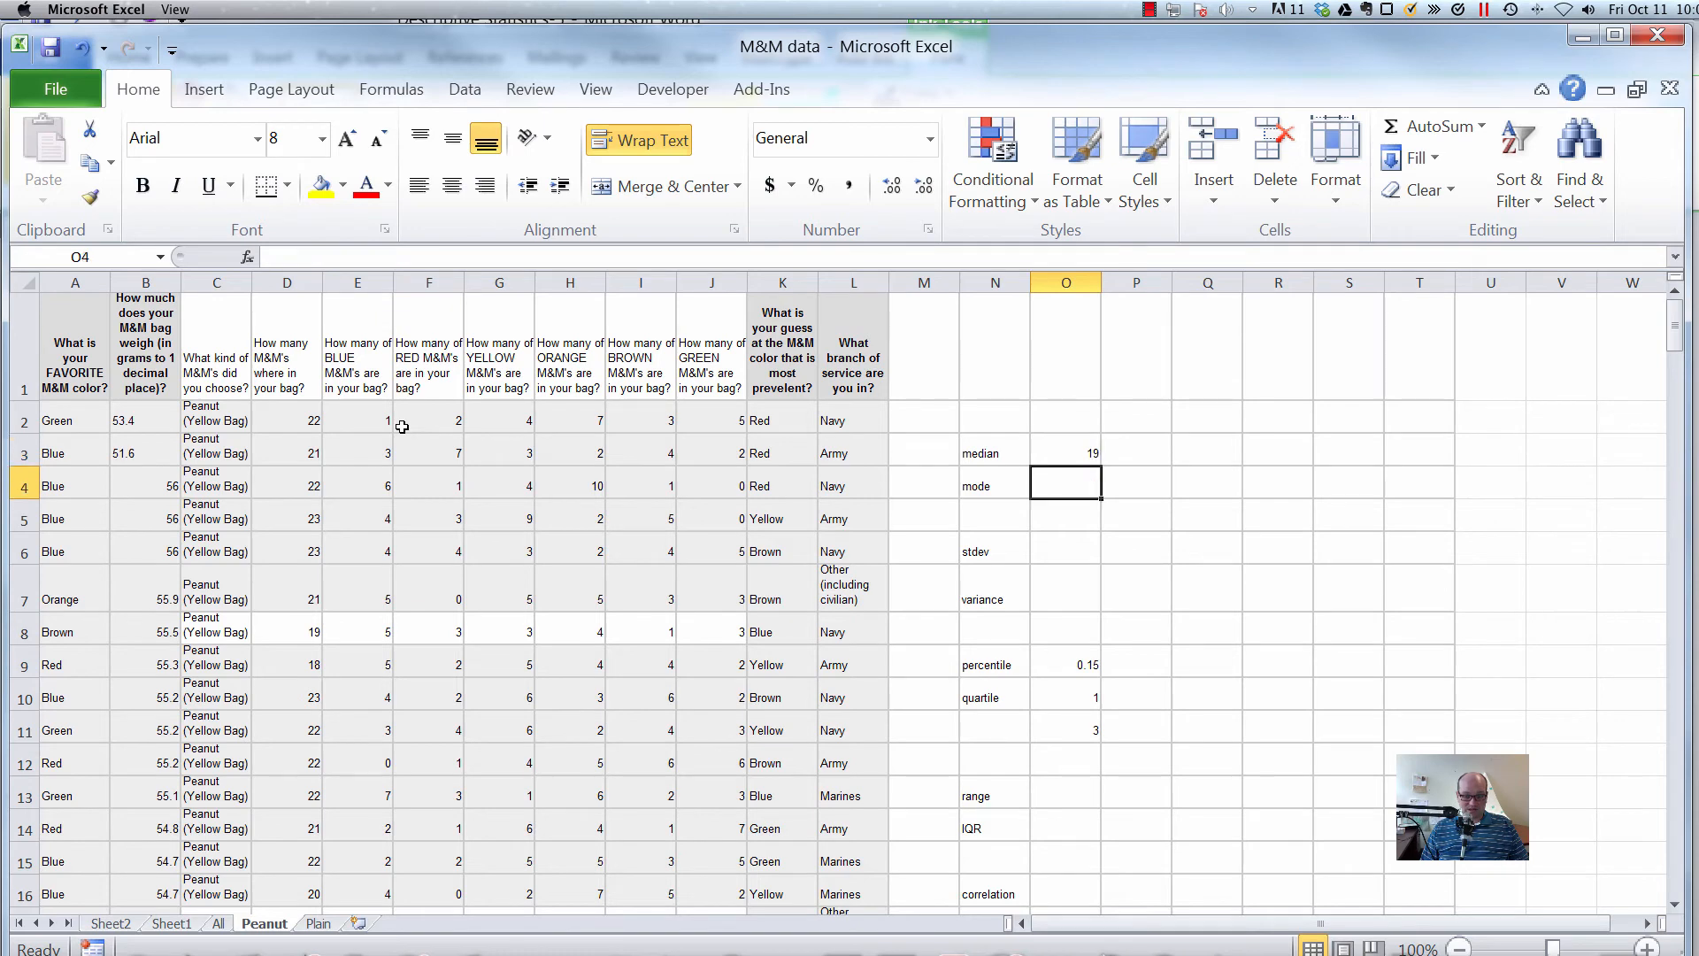
pyautogui.write('=mode(')
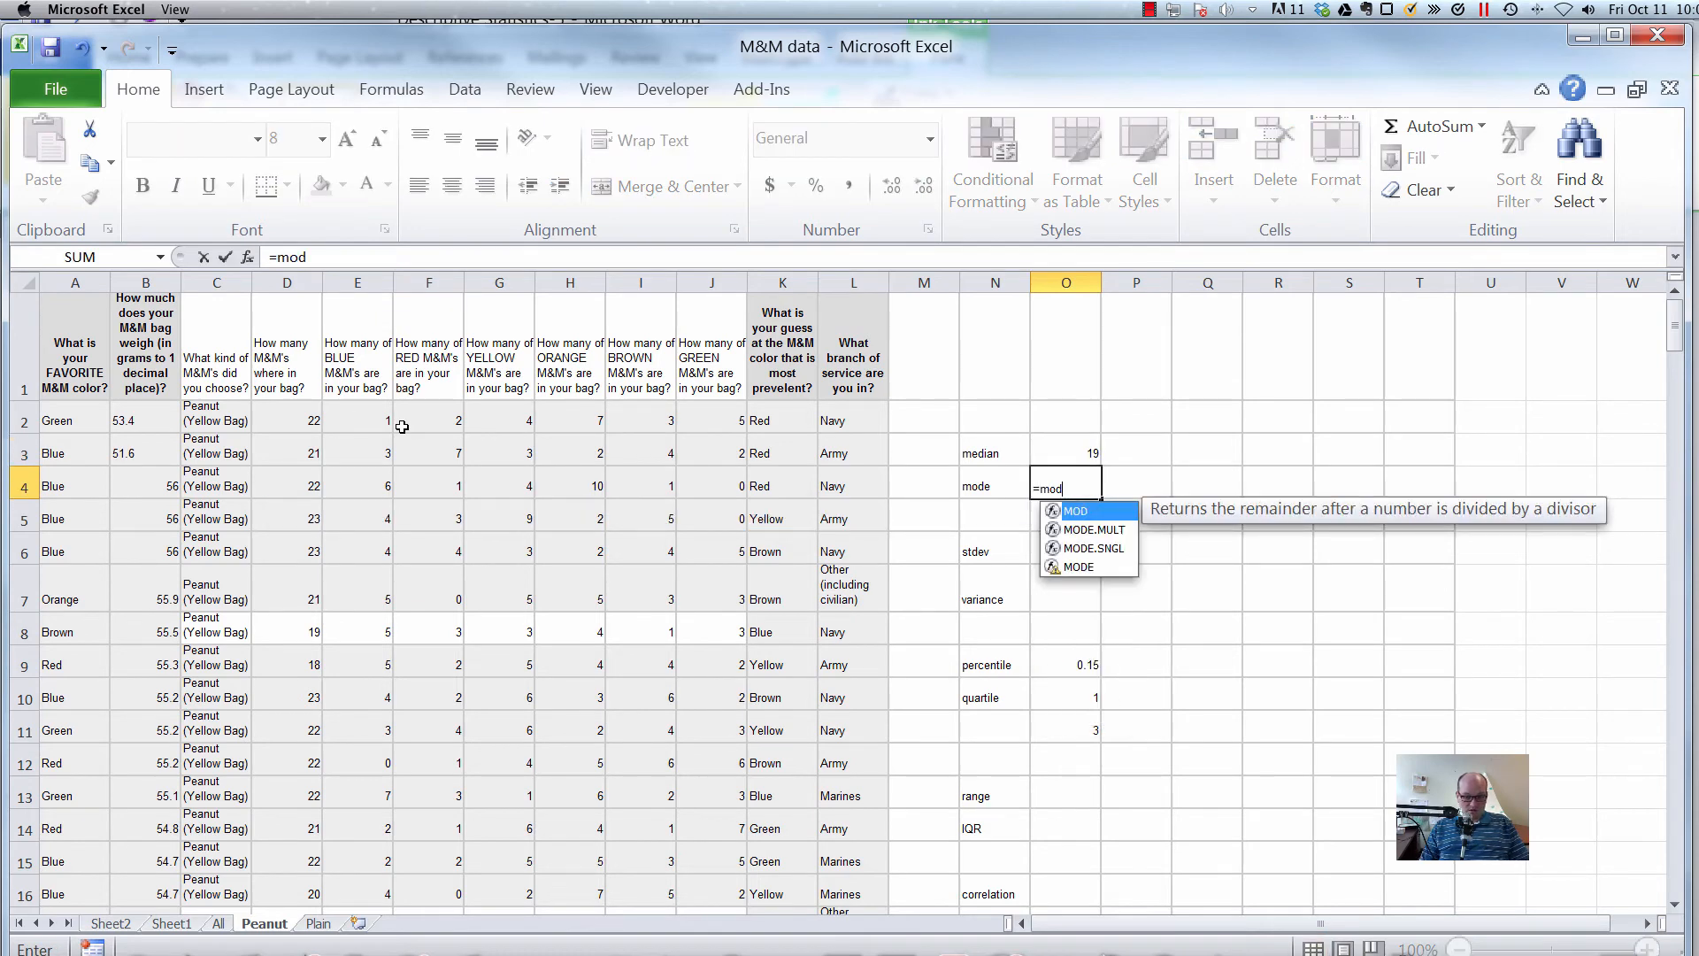
pyautogui.click(282, 426)
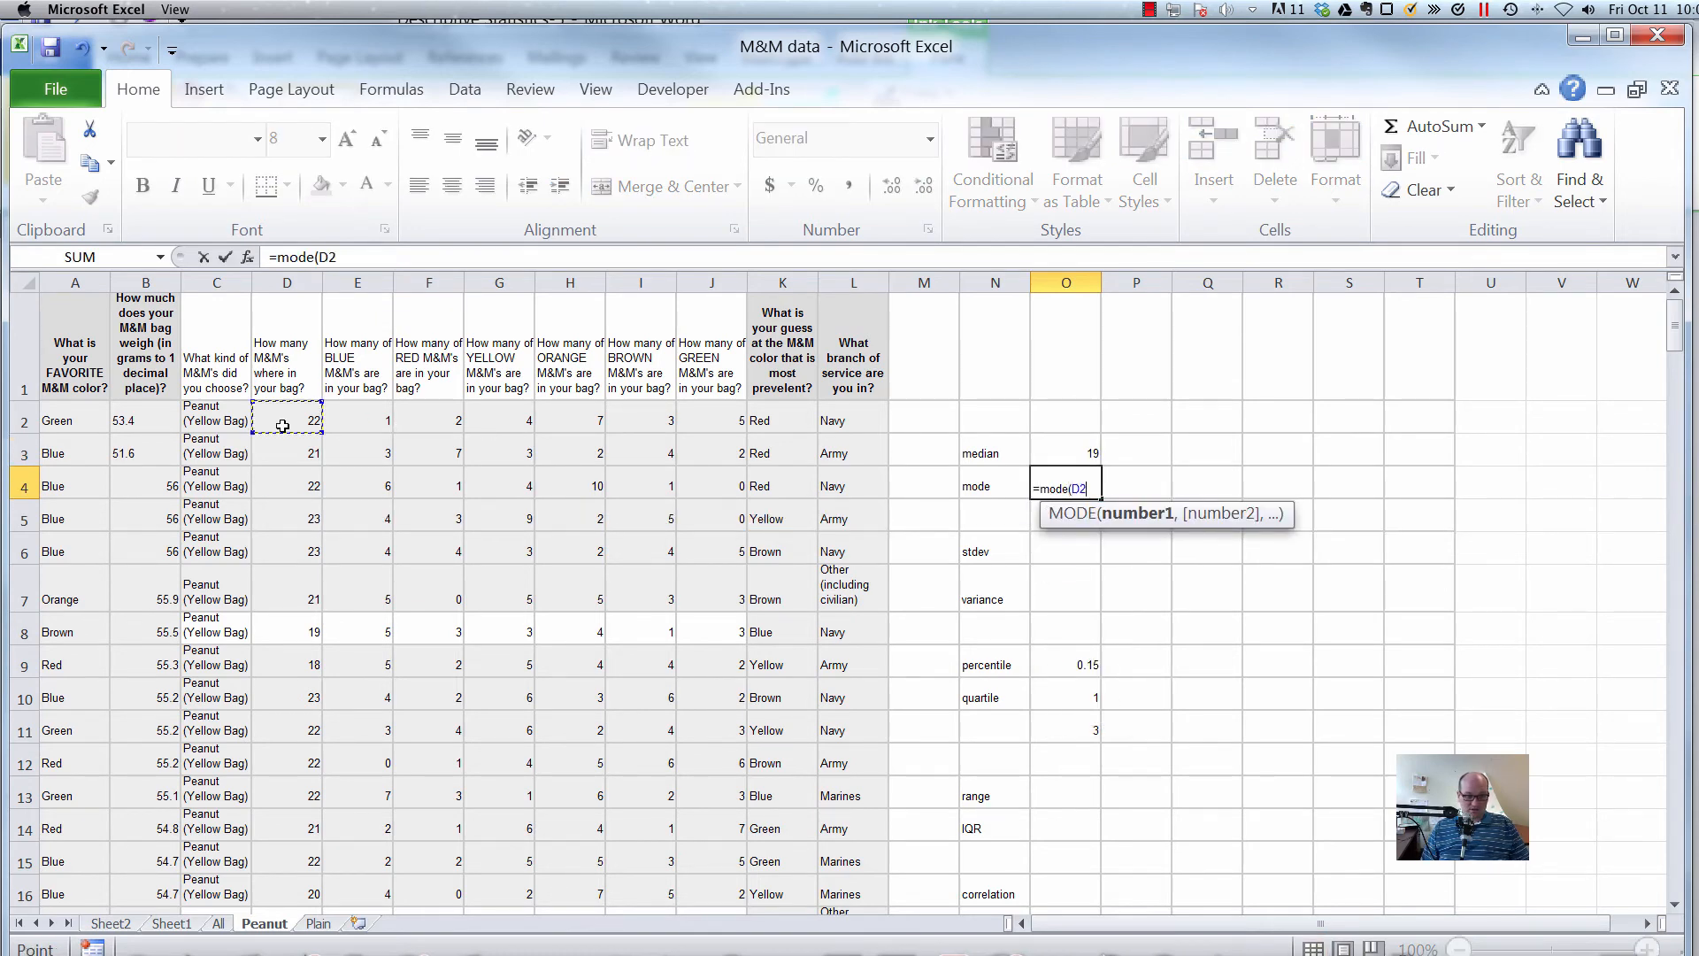
pyautogui.hotkey('ctrl', 'shift', 'Down')
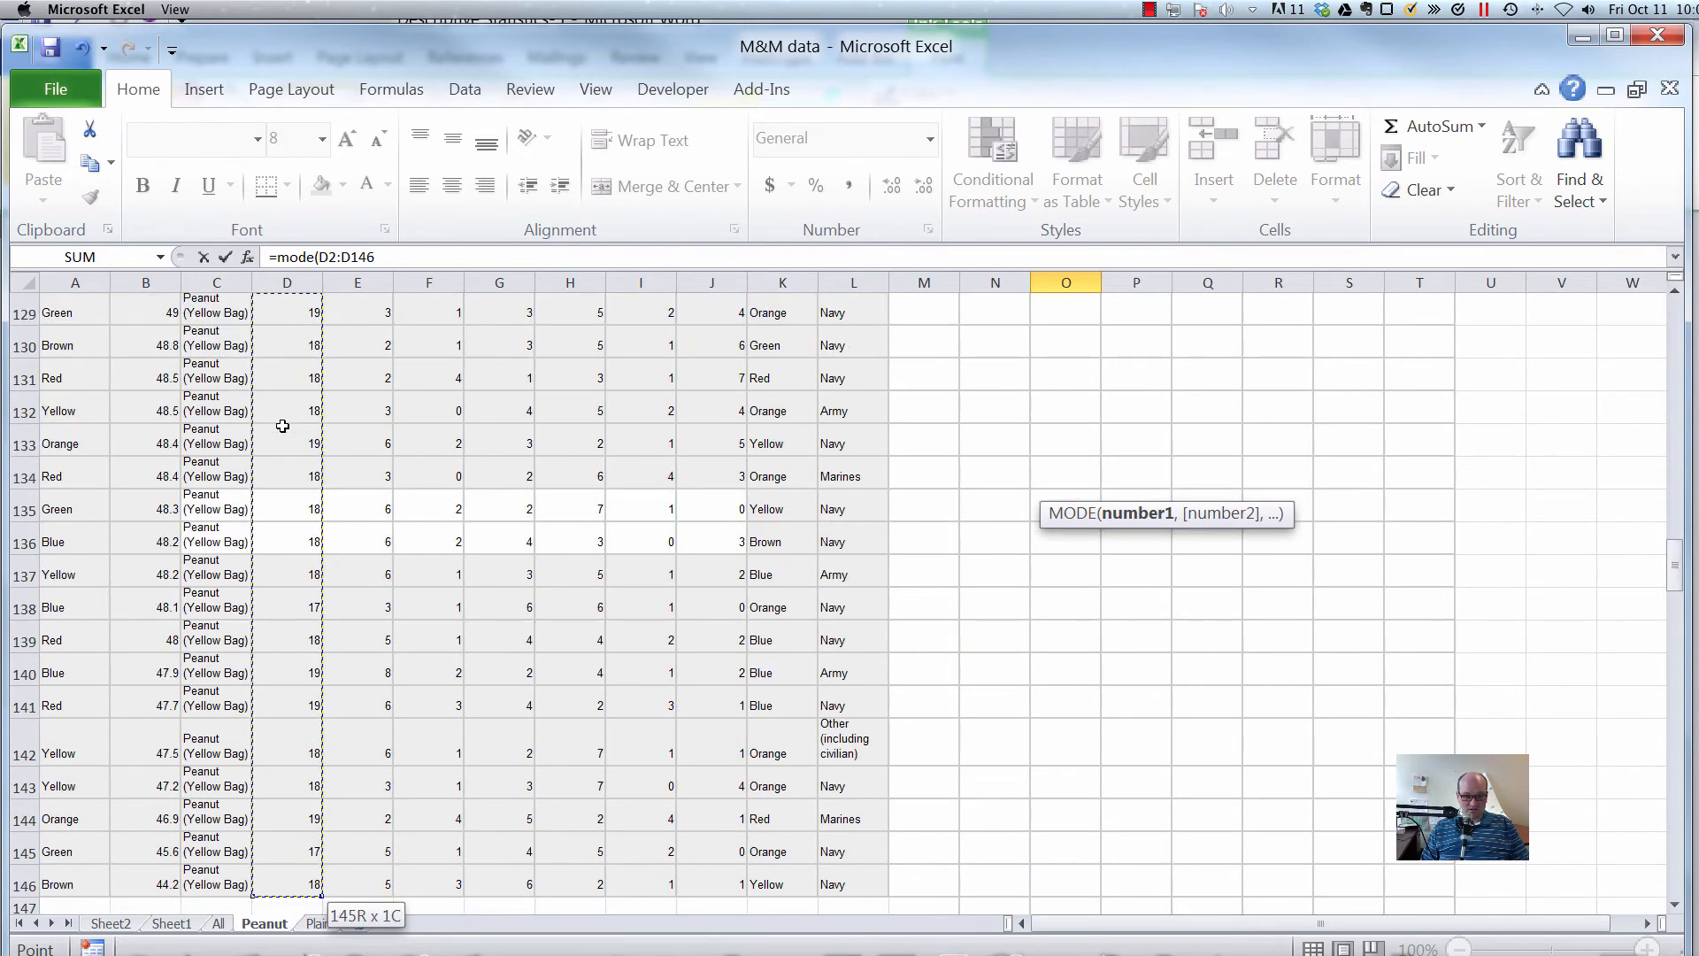
pyautogui.press('Return')
pyautogui.press('Up')
pyautogui.press('Up')
pyautogui.press('Up')
pyautogui.press('Up')
pyautogui.press('Down')
pyautogui.press('Down')
pyautogui.press('Down')
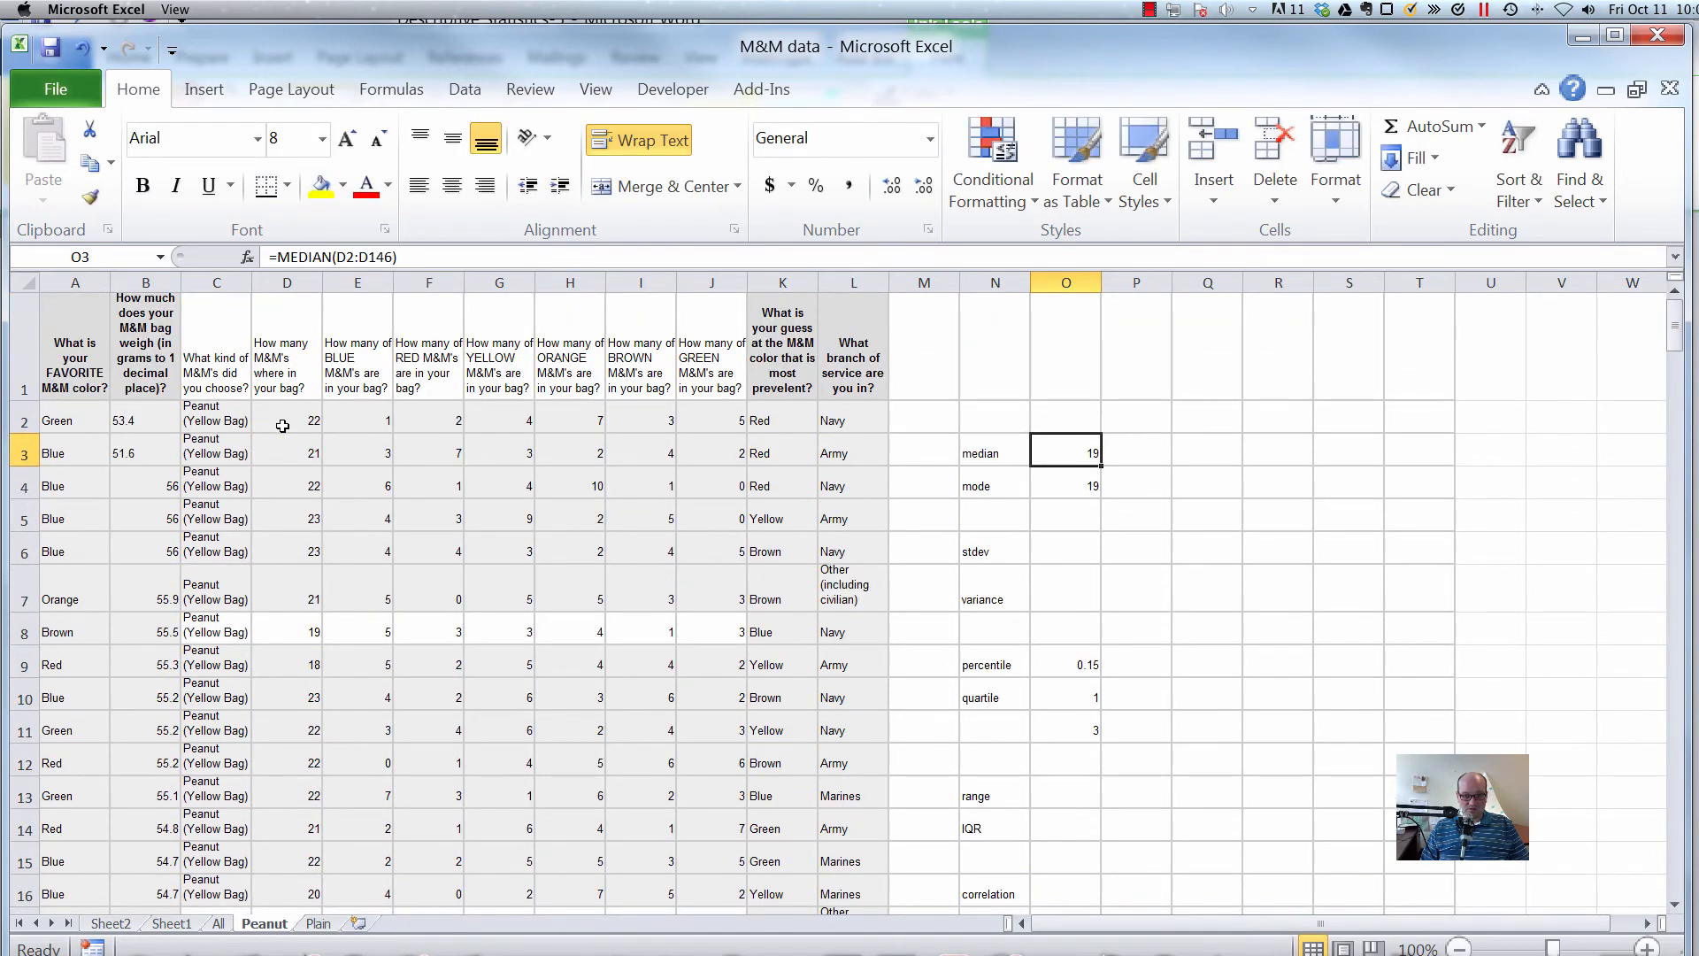
pyautogui.press('Up')
pyautogui.press('Up')
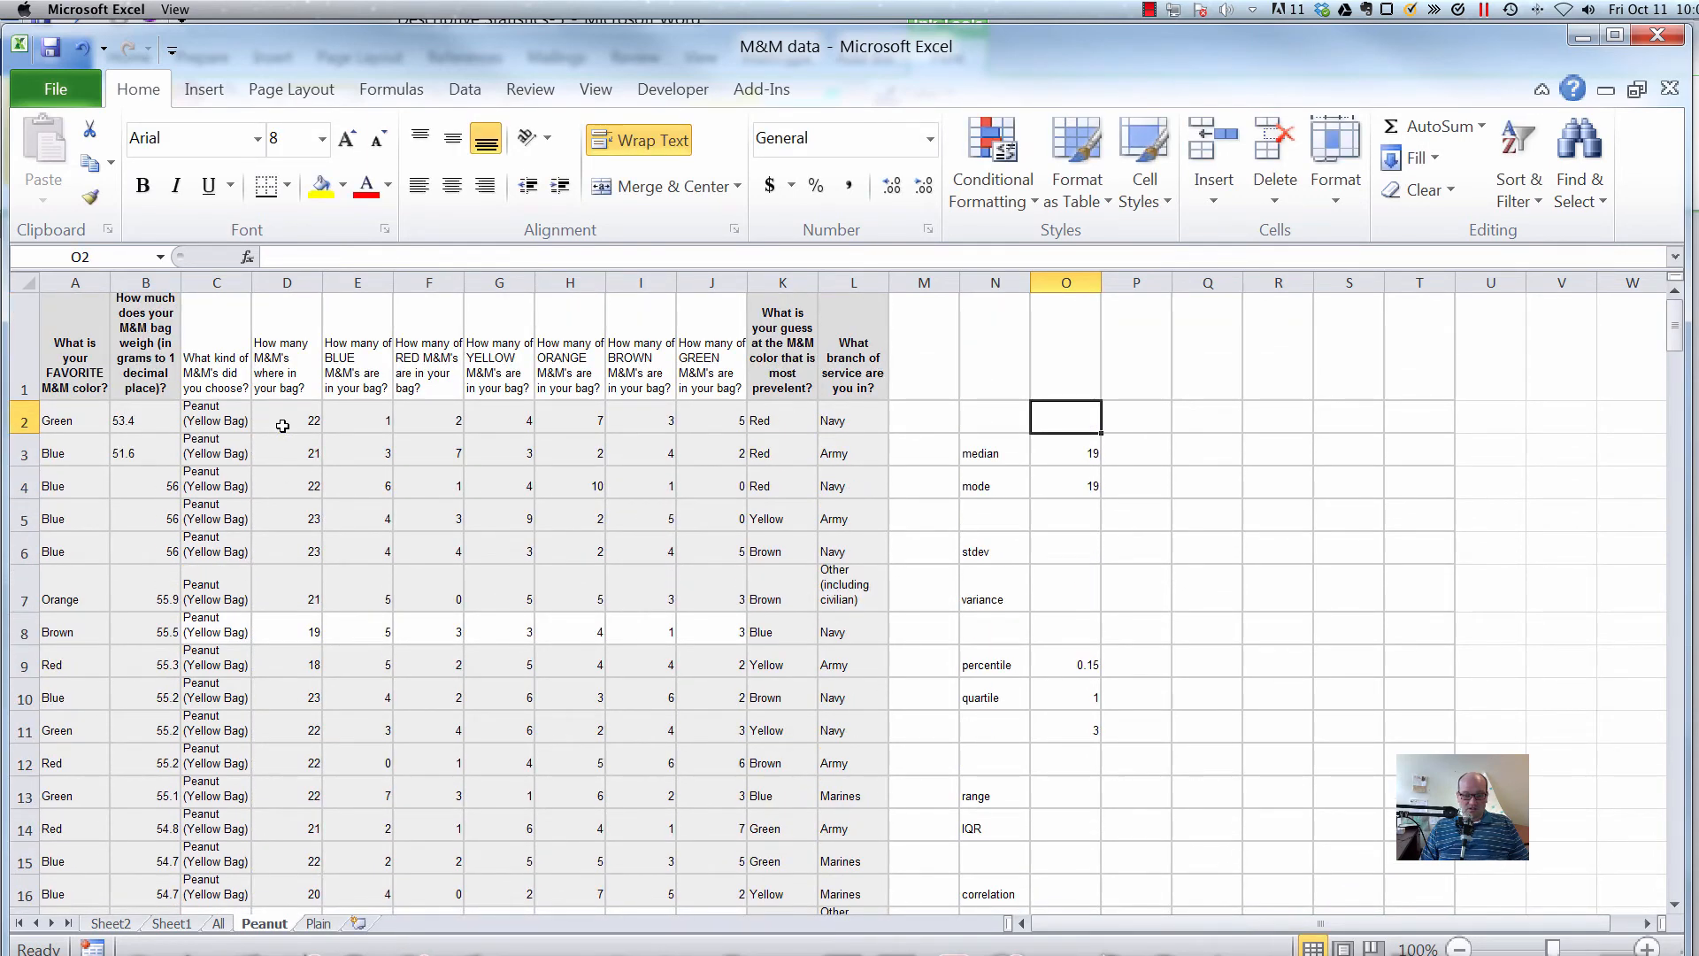
# Calculate the sample standard deviation of the M&M counts in D2:D146 in cell O6 with the STDEV.S function.
pyautogui.press('Down')
pyautogui.press('Down')
pyautogui.press('Down')
pyautogui.press('Down')
pyautogui.press('Down')
pyautogui.press('Up')
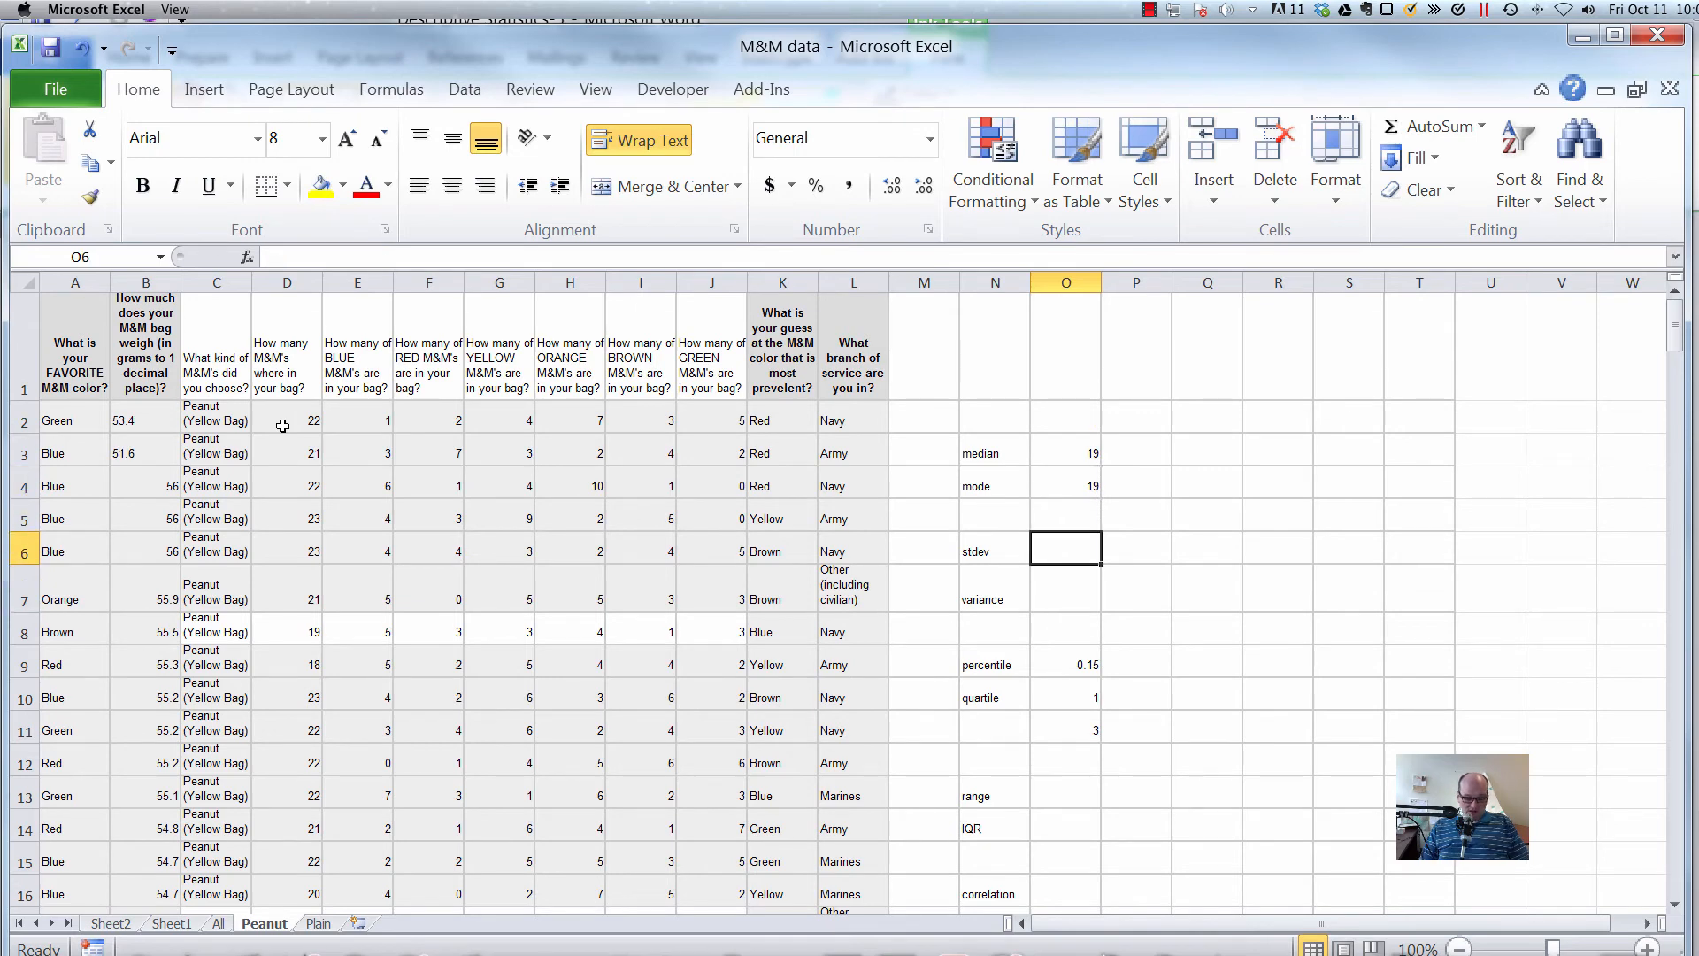
pyautogui.write('=stdev/')
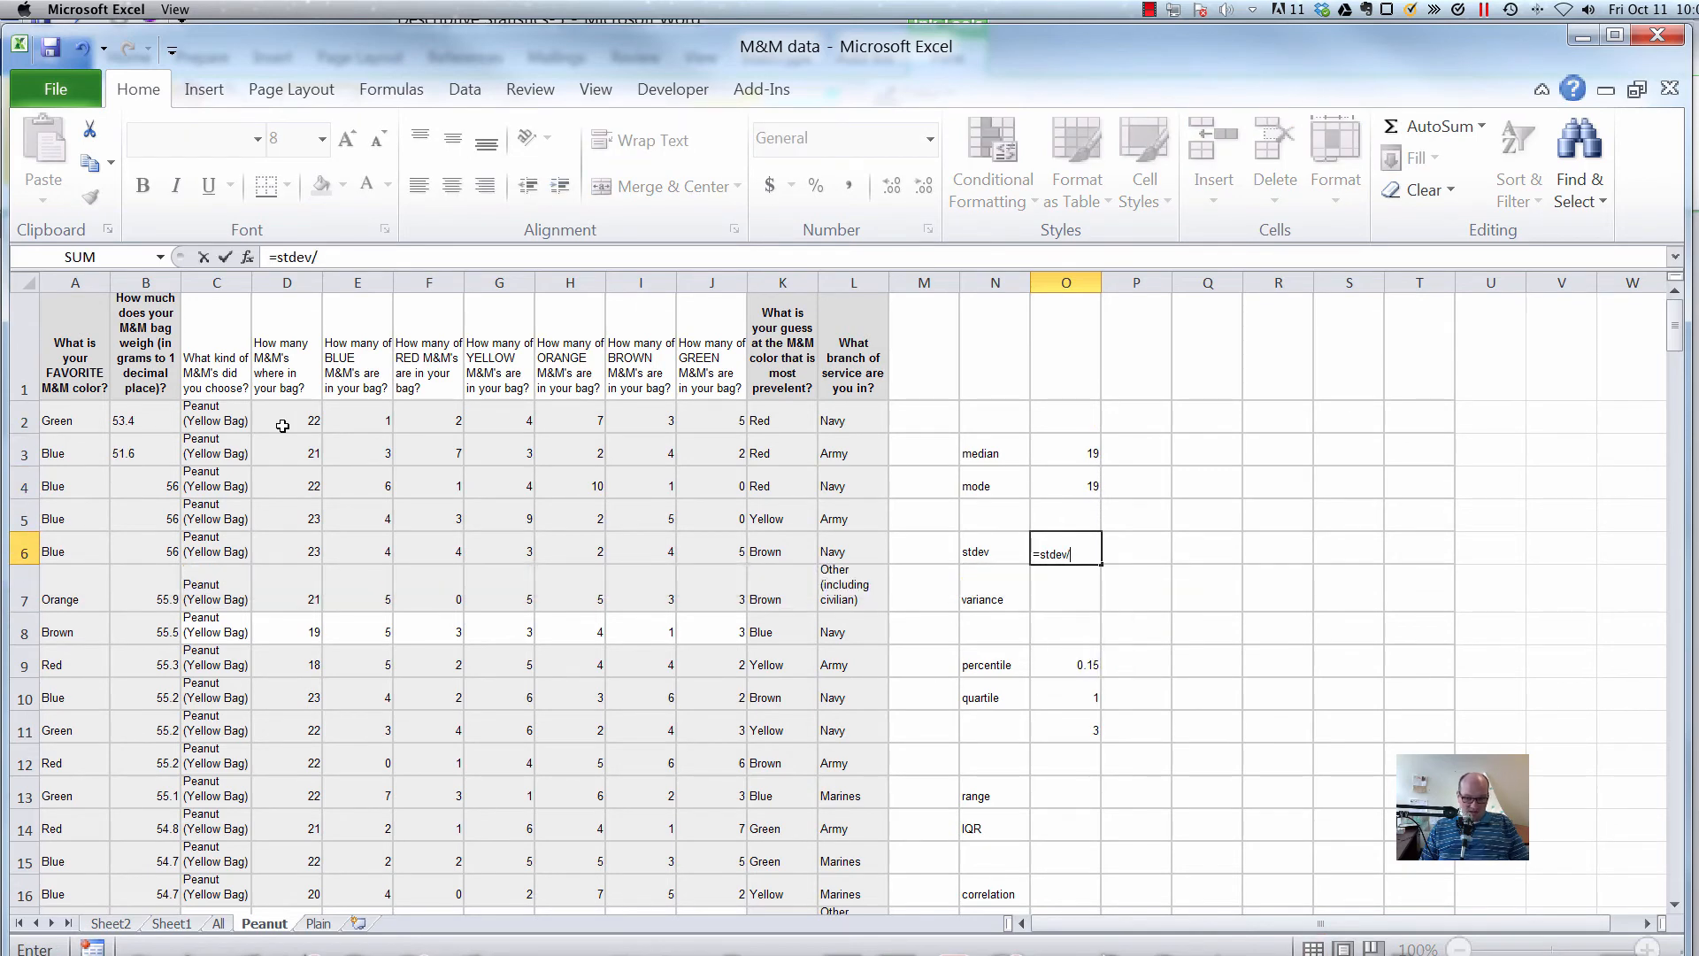
pyautogui.press('BackSpace')
pyautogui.write('.')
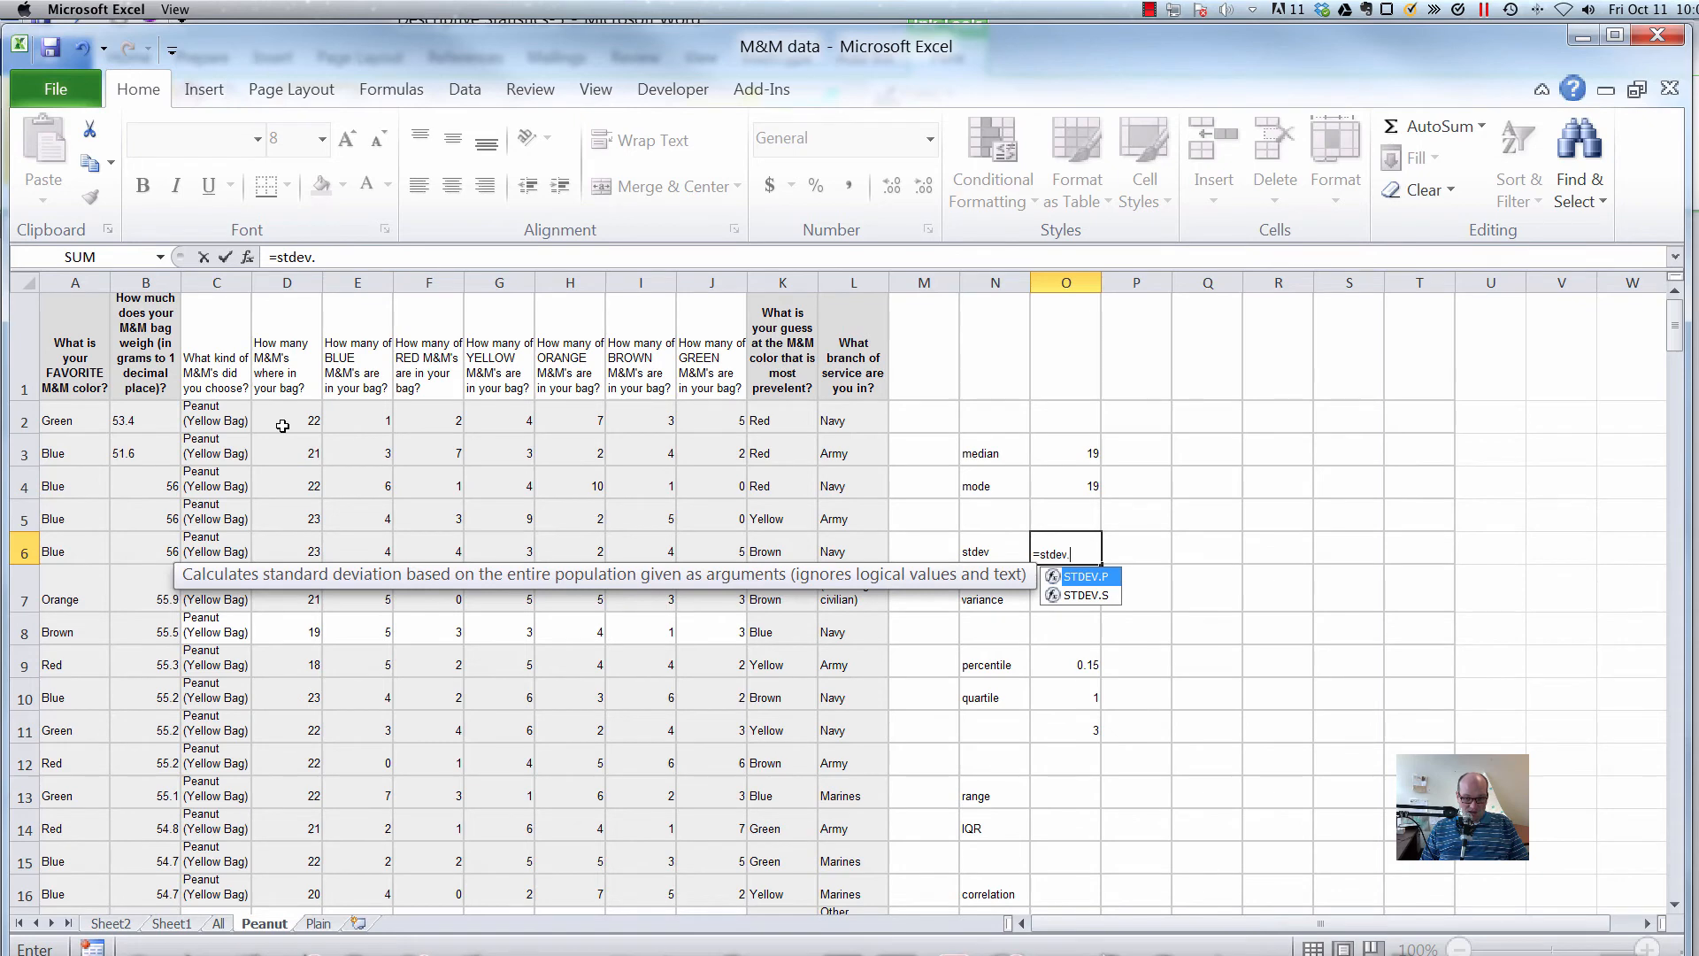
pyautogui.write('s')
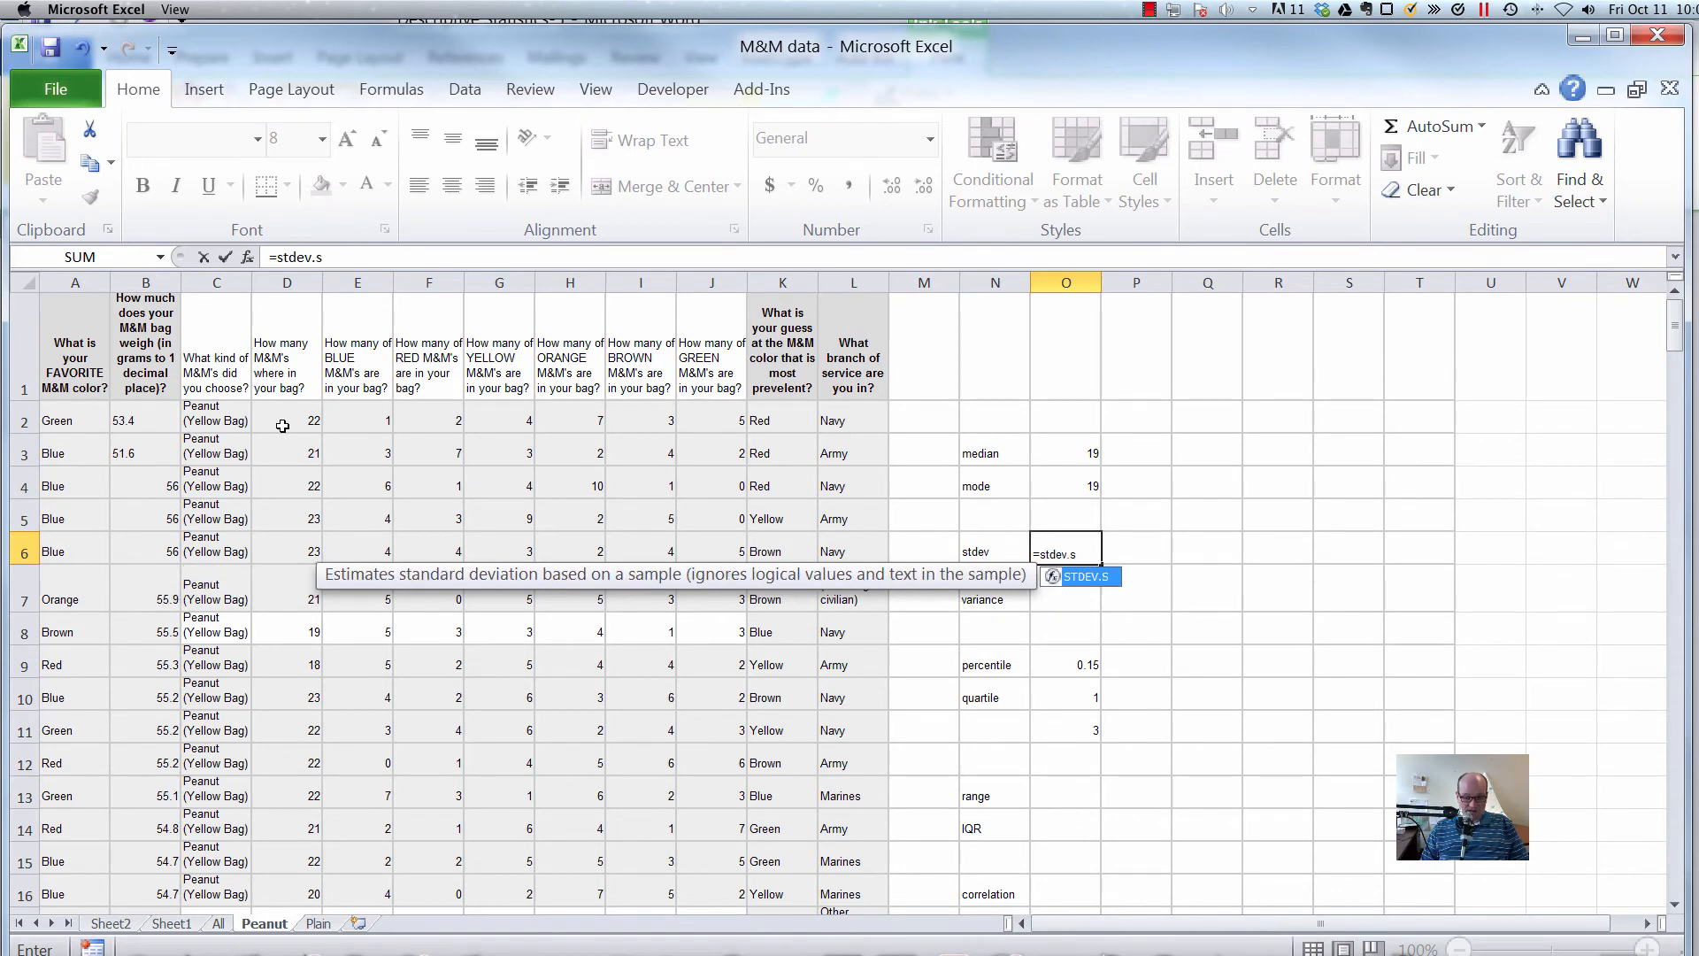
pyautogui.press('BackSpace')
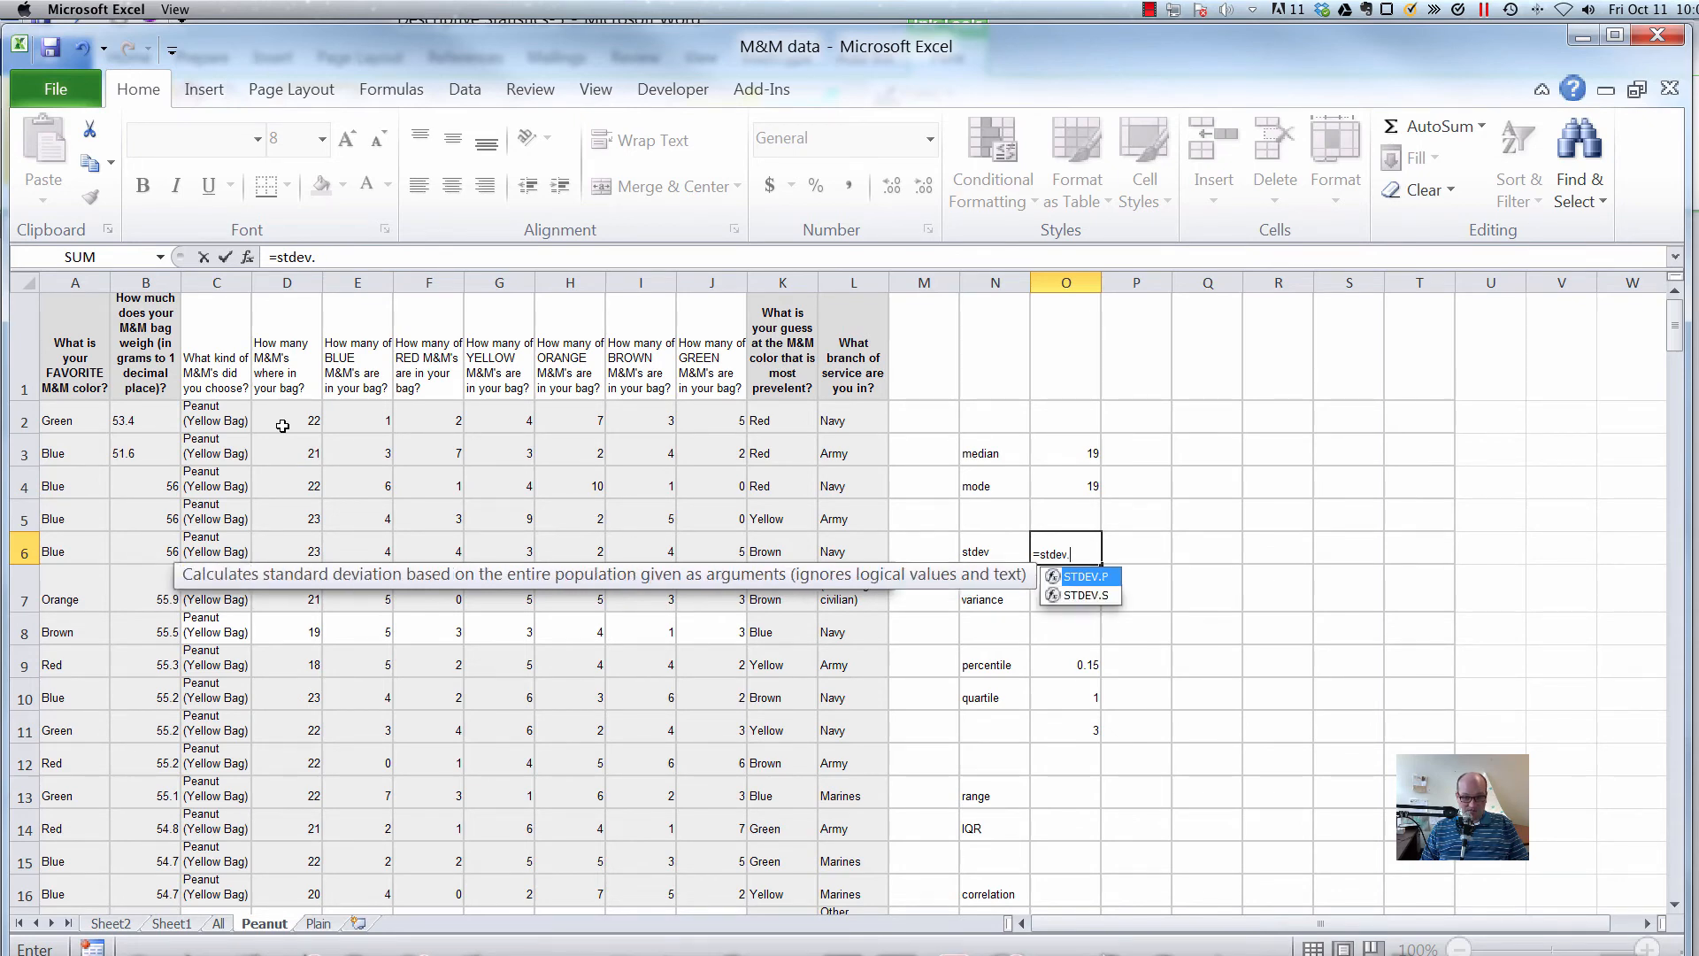
pyautogui.write('s')
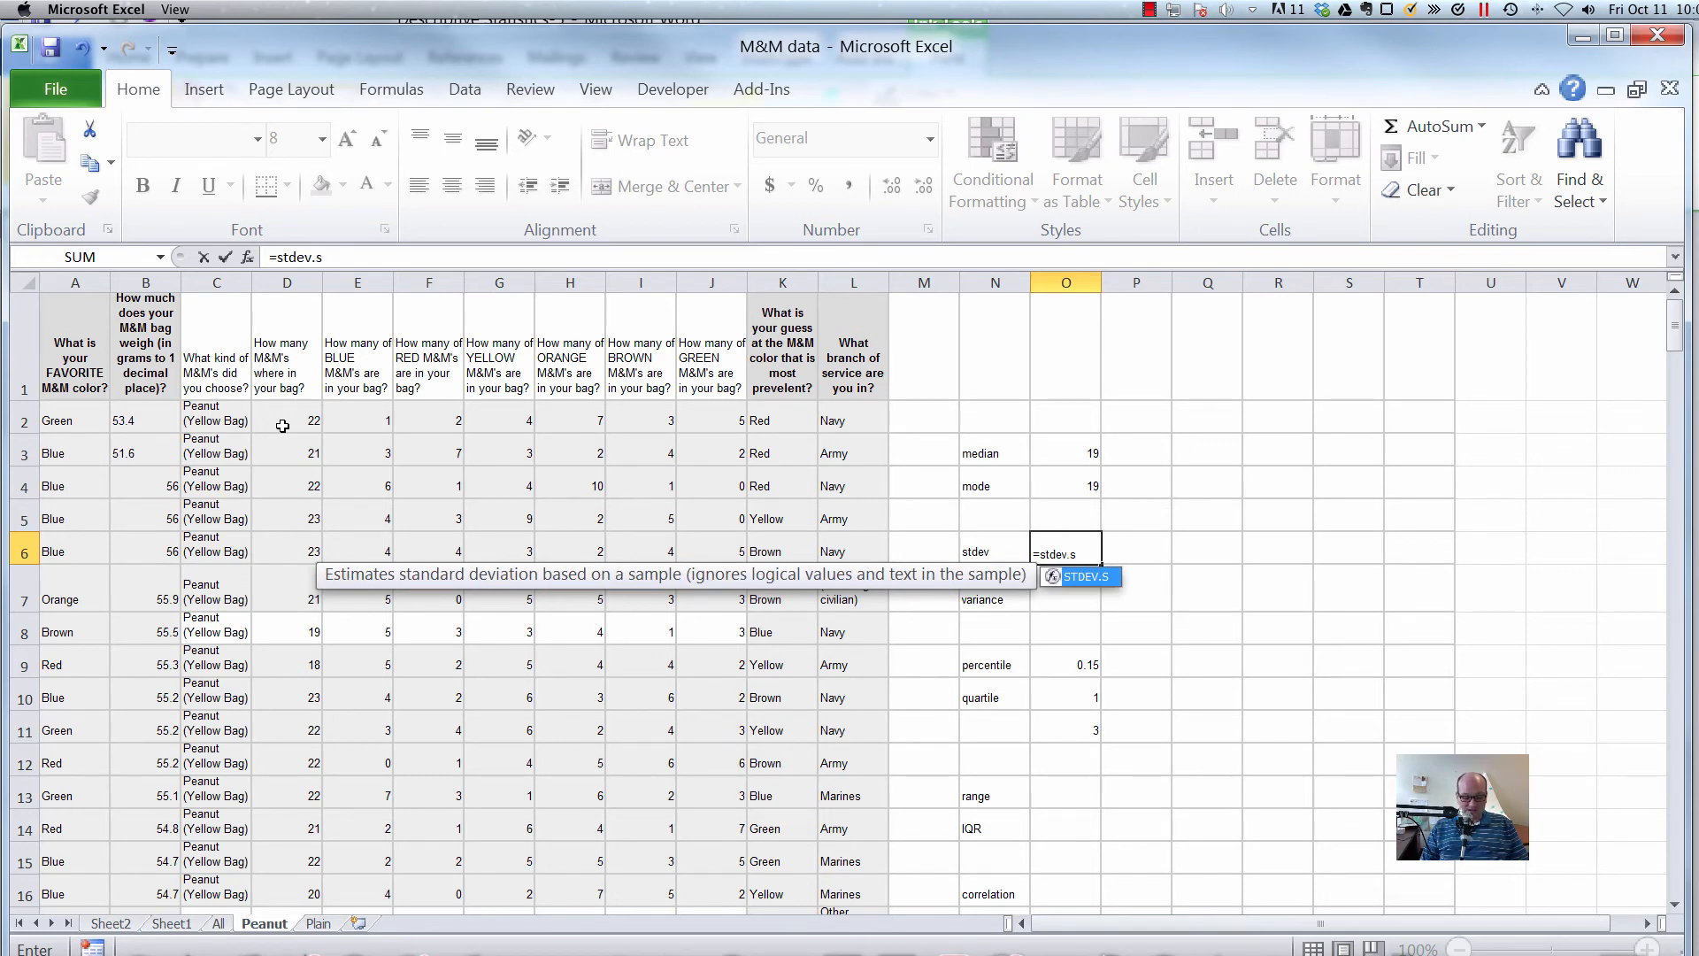
pyautogui.write('(')
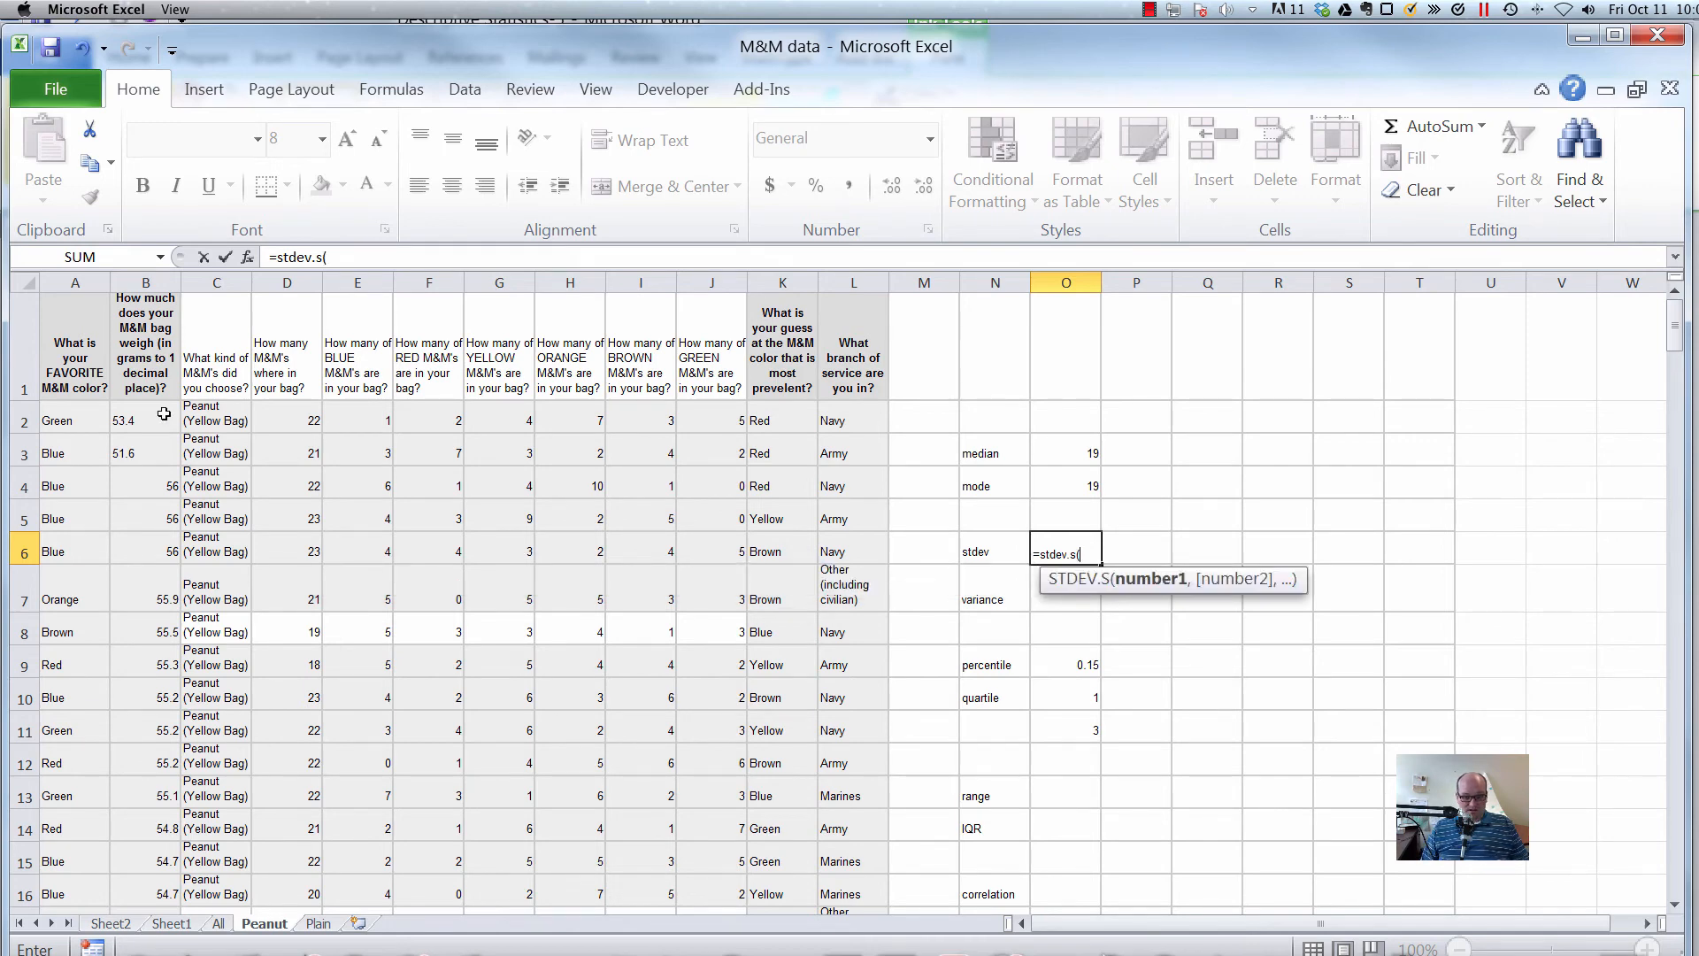
pyautogui.click(300, 407)
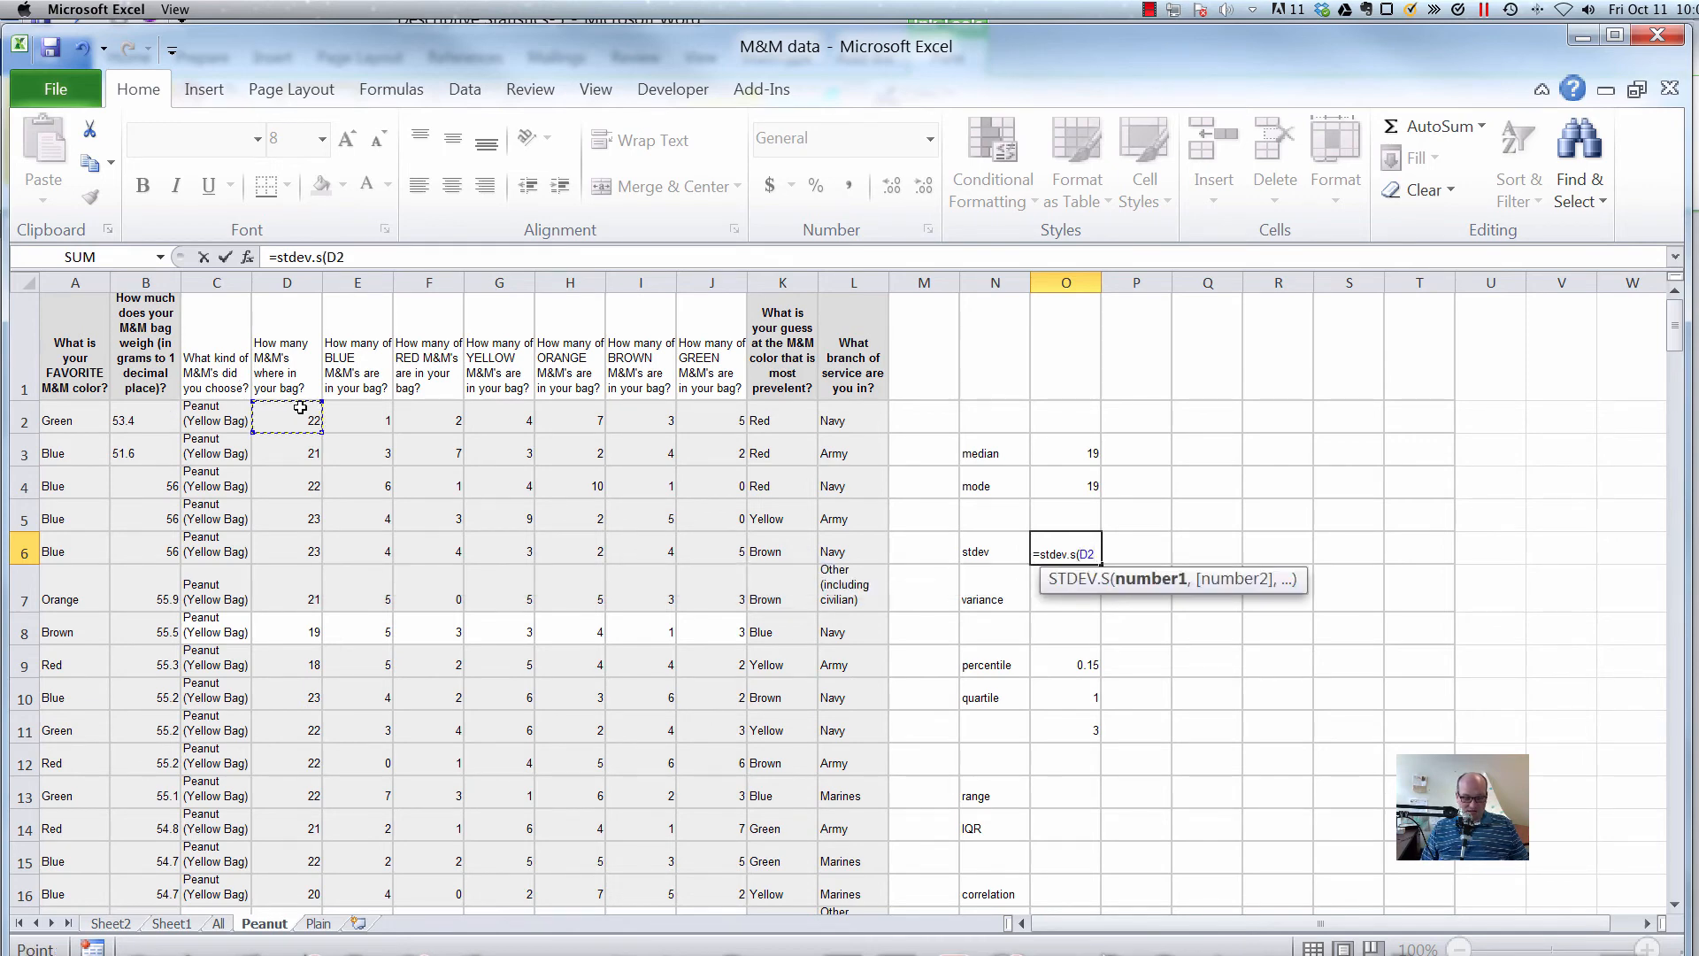
pyautogui.hotkey('ctrl', 'shift', 'Down')
pyautogui.press('Return')
pyautogui.press('Up')
pyautogui.press('Up')
pyautogui.press('Up')
pyautogui.press('Up')
pyautogui.press('Up')
pyautogui.press('Up')
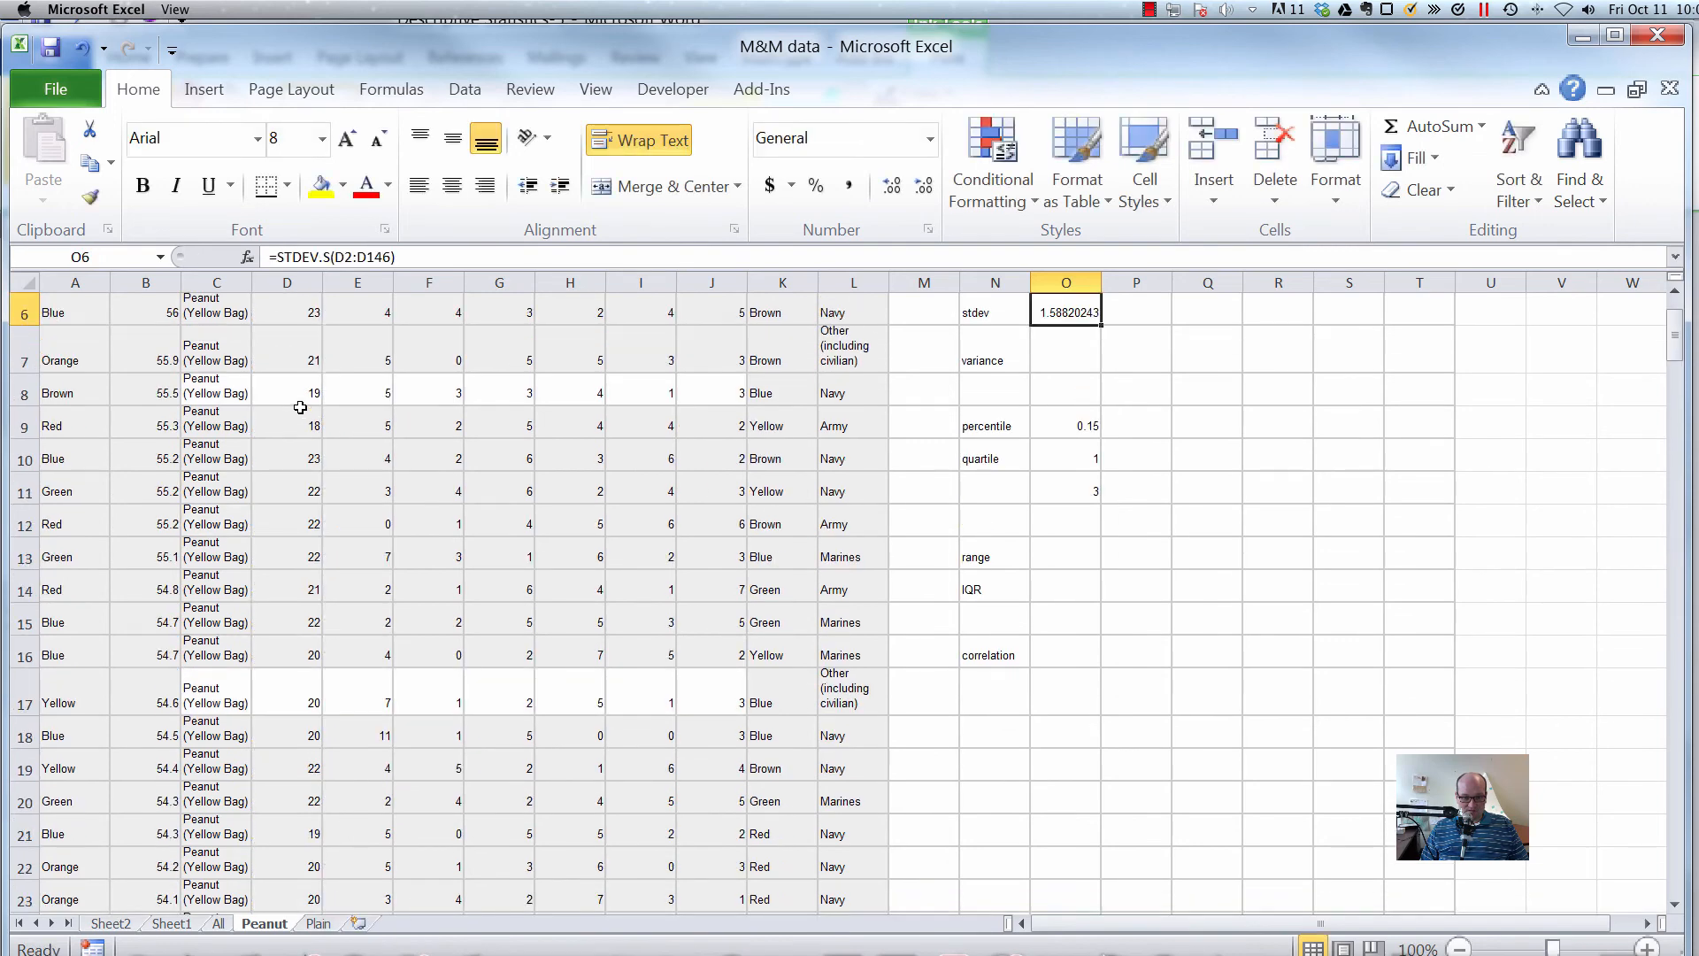
pyautogui.press('Down')
pyautogui.press('Down')
pyautogui.press('Down')
pyautogui.press('Down')
pyautogui.press('Down')
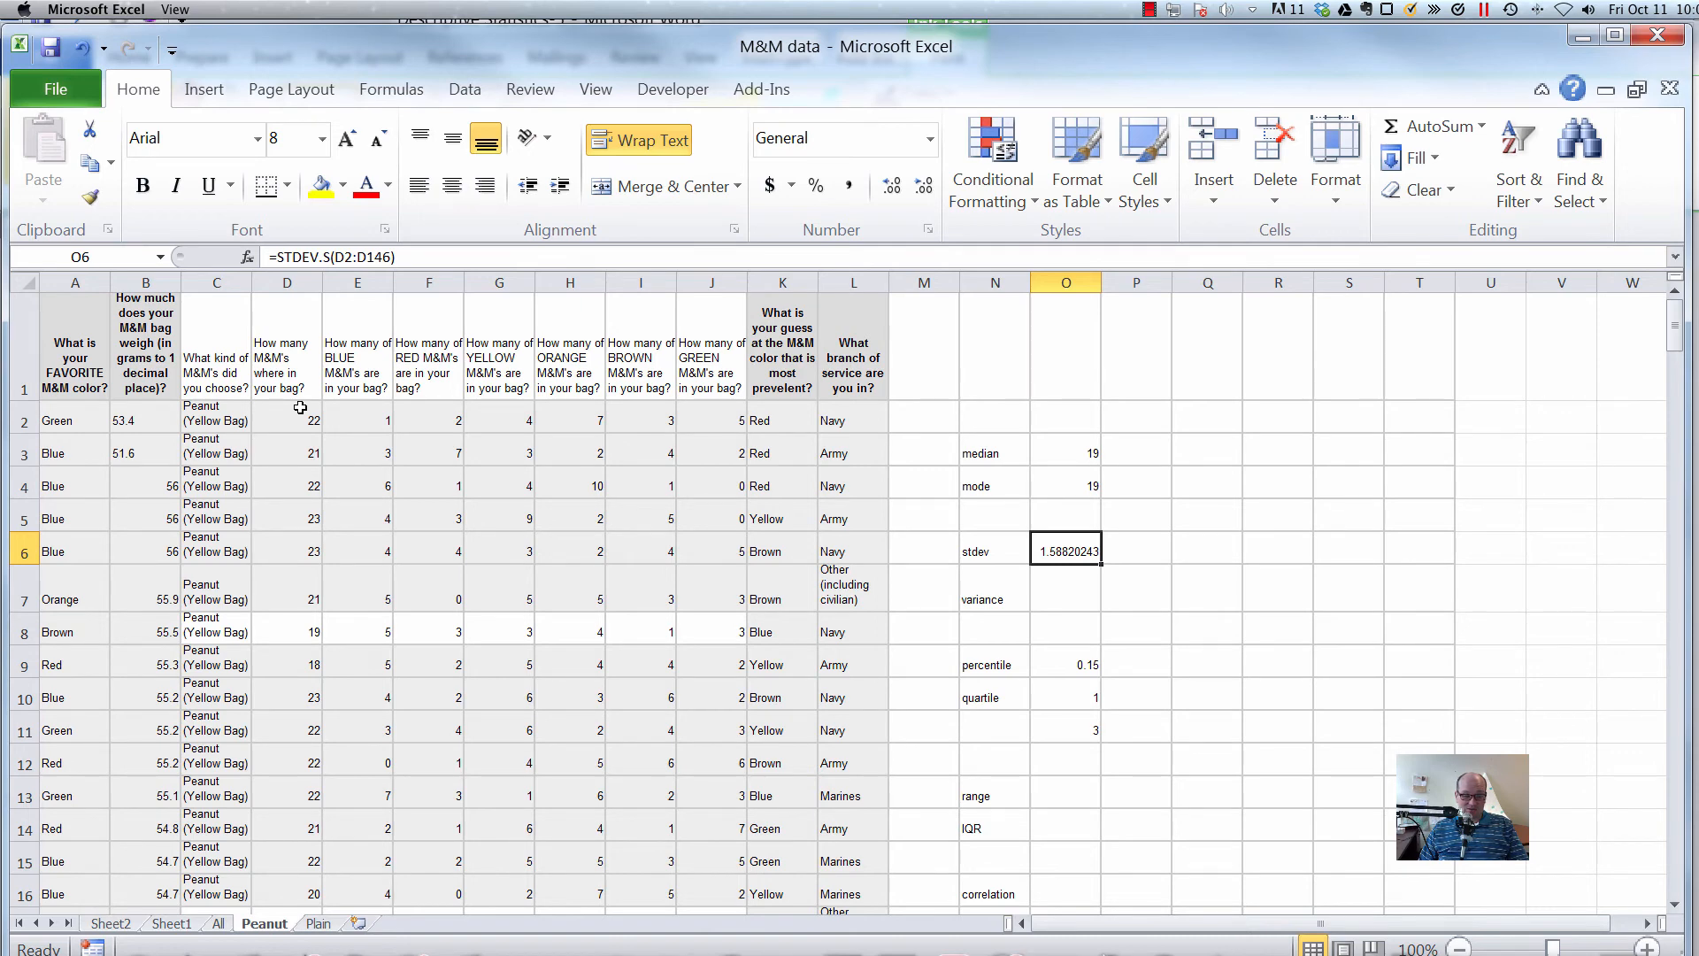
# Enter the label "mean" in N2 above the median label.
pyautogui.press('Up')
pyautogui.press('Up')
pyautogui.press('Up')
pyautogui.press('Up')
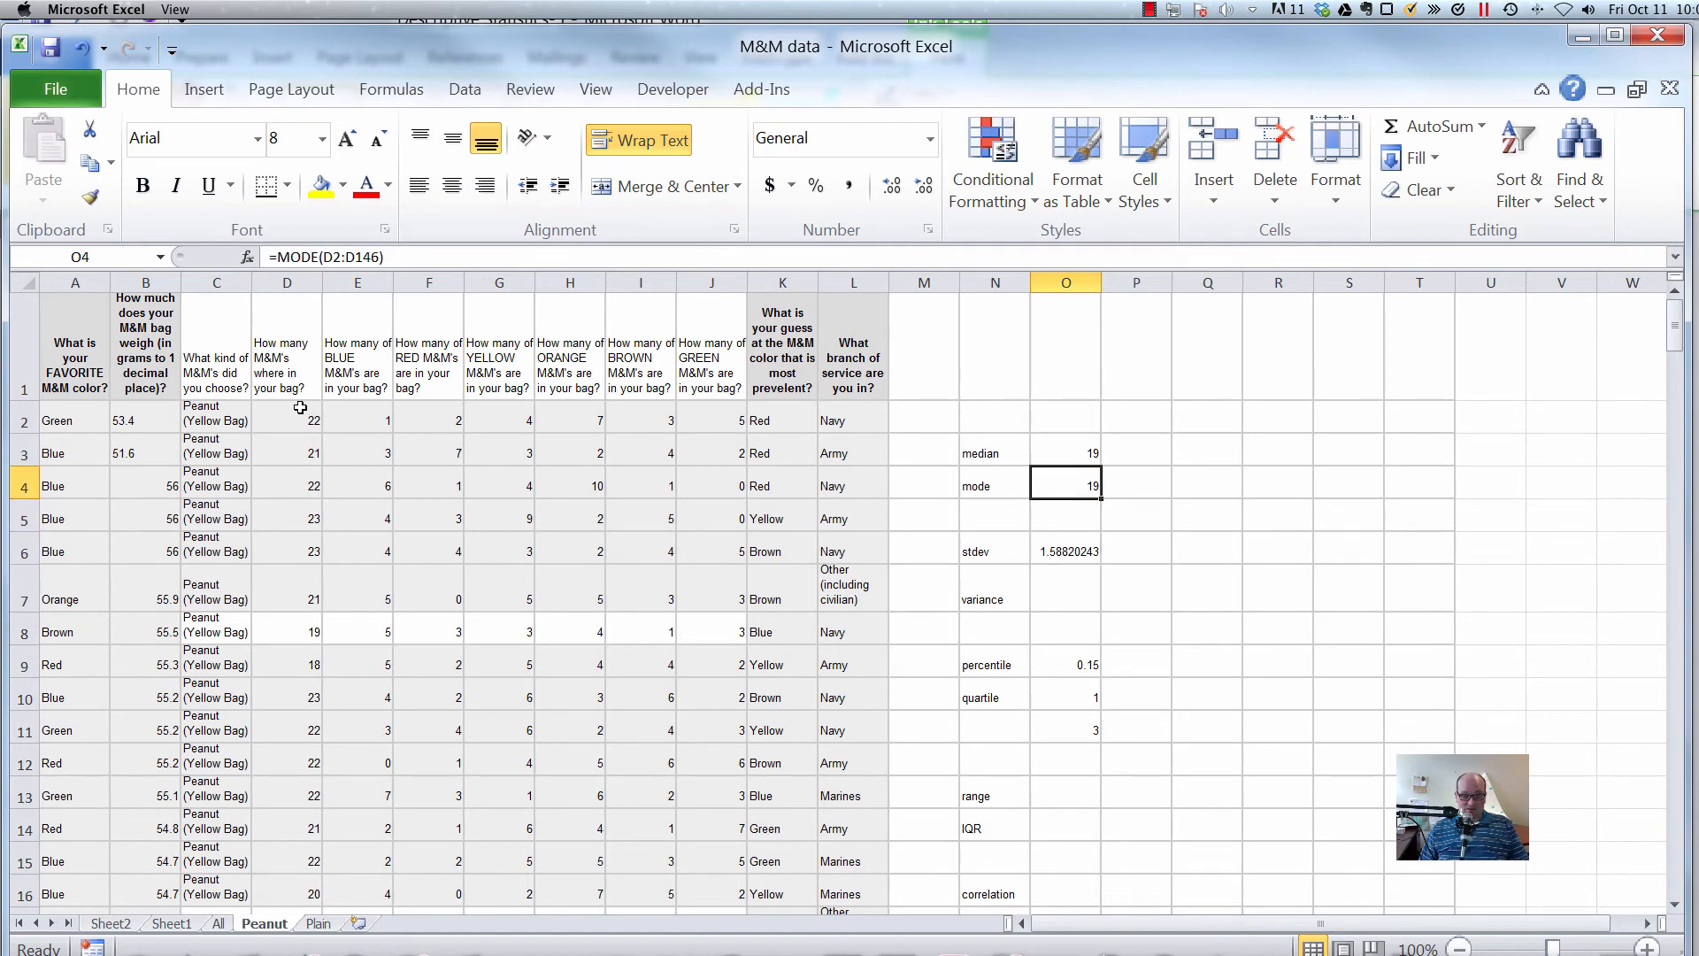
pyautogui.press('Left')
pyautogui.write('mean')
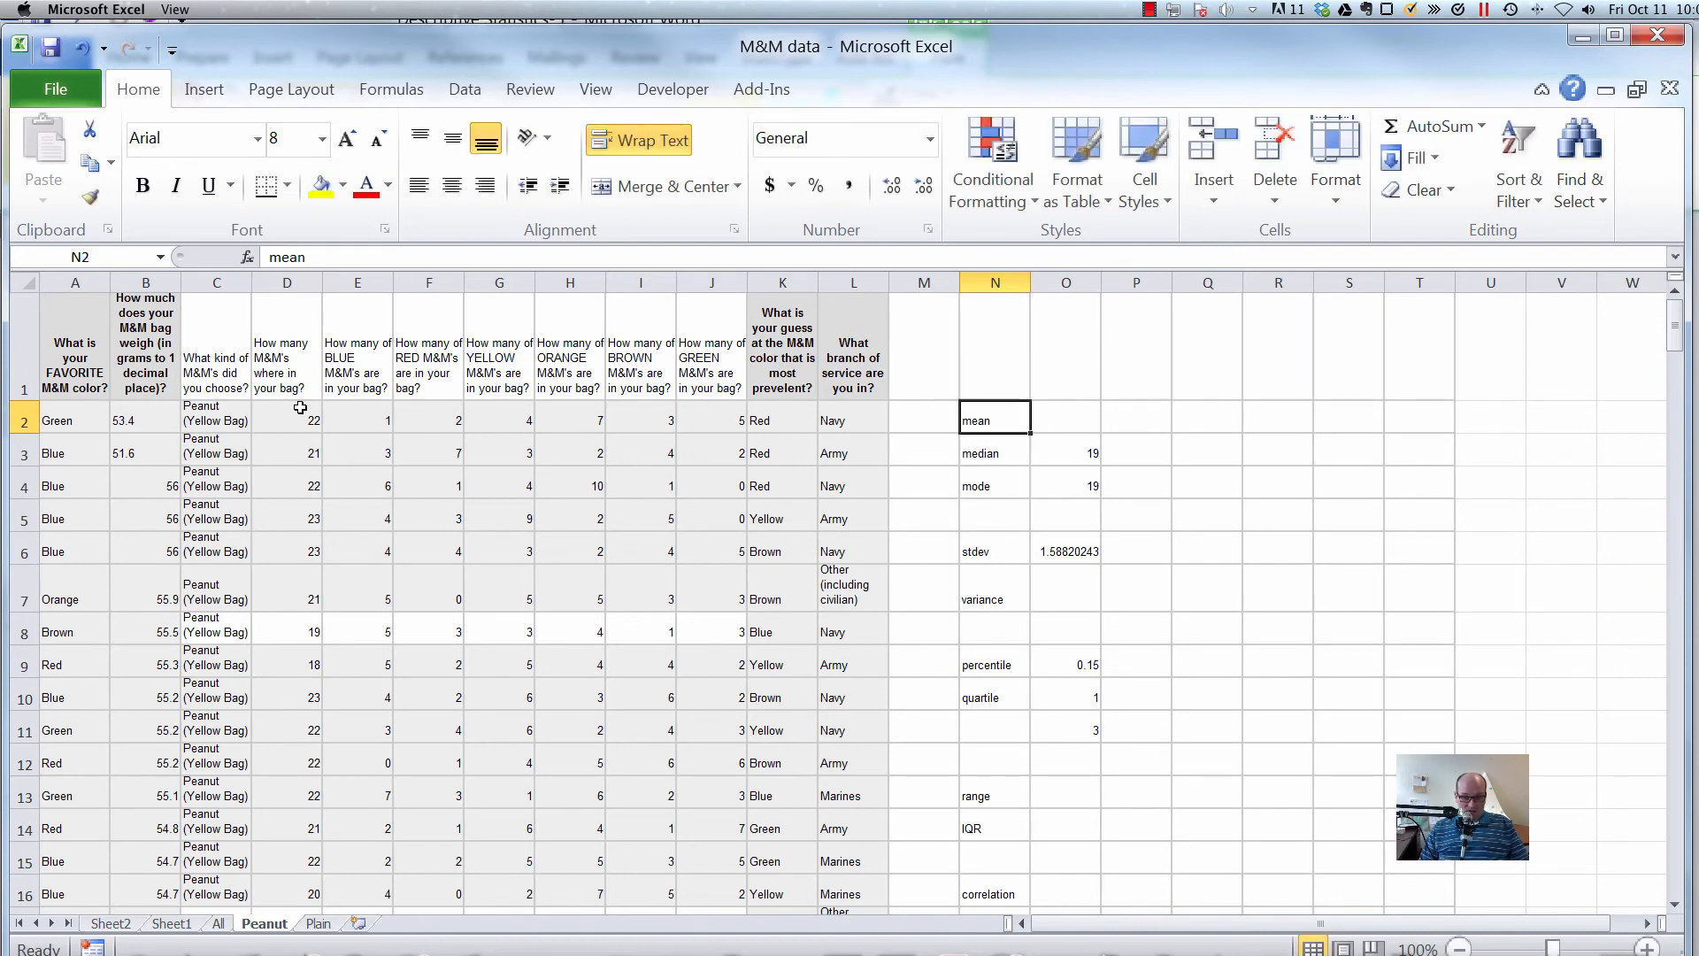
# Calculate the mean of the M&M counts in D2:D146 in cell O2 with the AVERAGE function.
pyautogui.press('Right')
pyautogui.write('=average(')
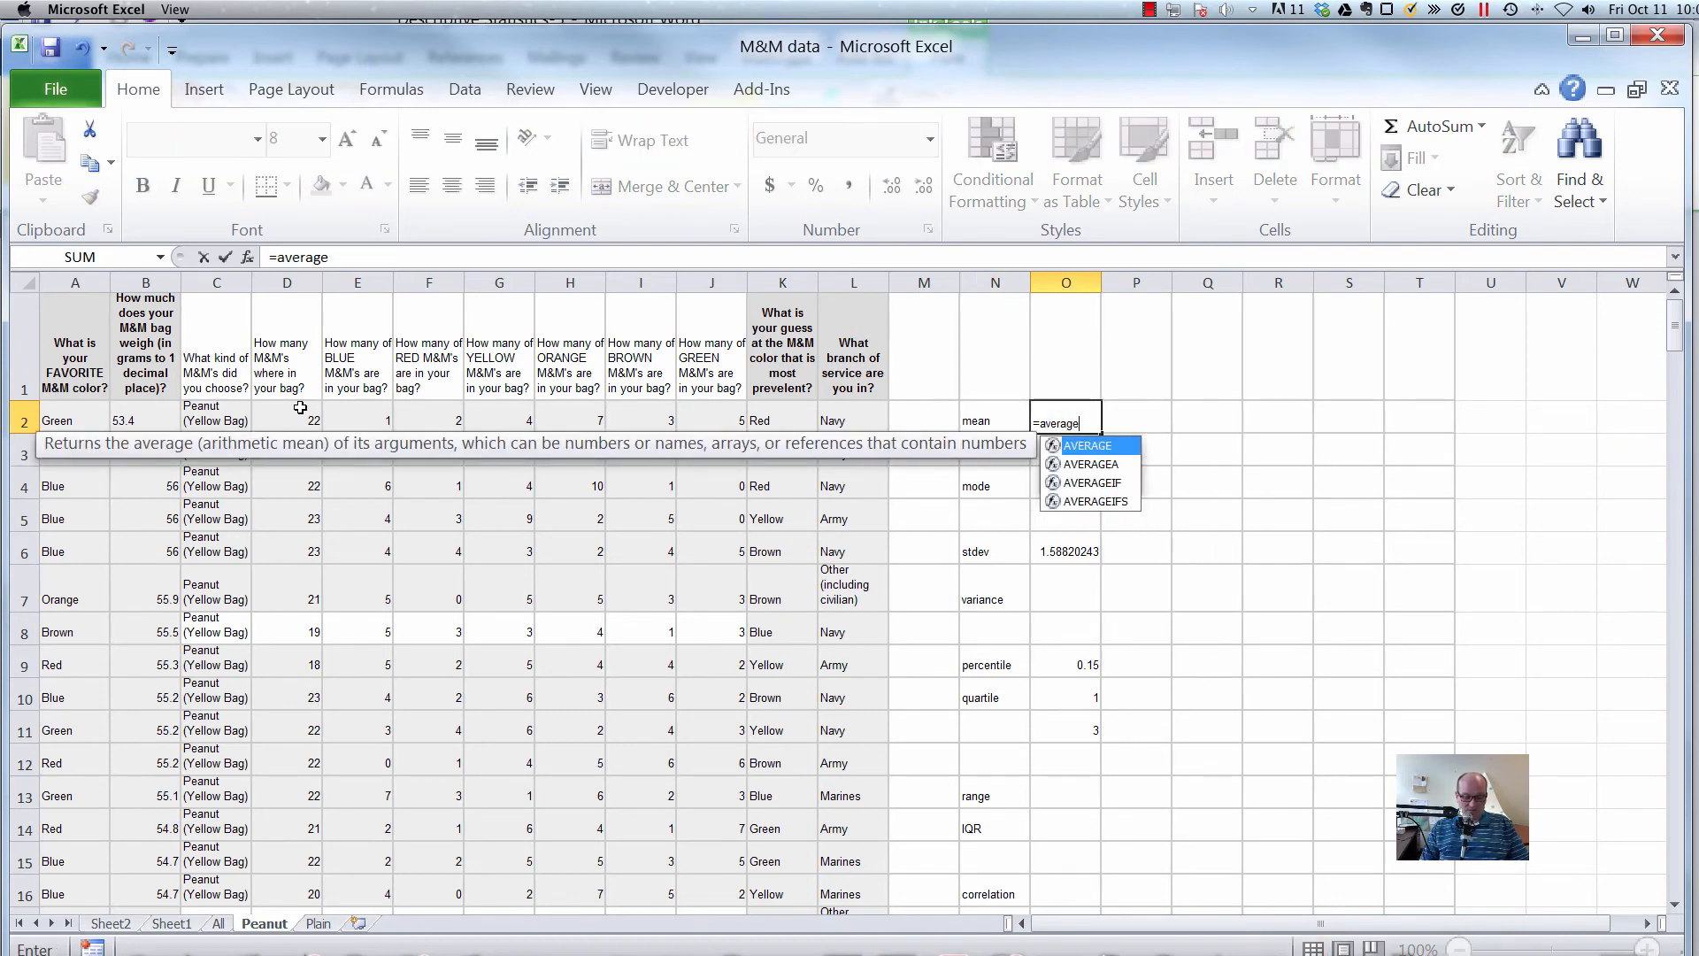
pyautogui.press('Left')
pyautogui.press('Left')
pyautogui.press('Left')
pyautogui.press('Left')
pyautogui.press('Left')
pyautogui.press('Left')
pyautogui.press('Left')
pyautogui.press('Left')
pyautogui.press('Left')
pyautogui.press('Left')
pyautogui.press('Left')
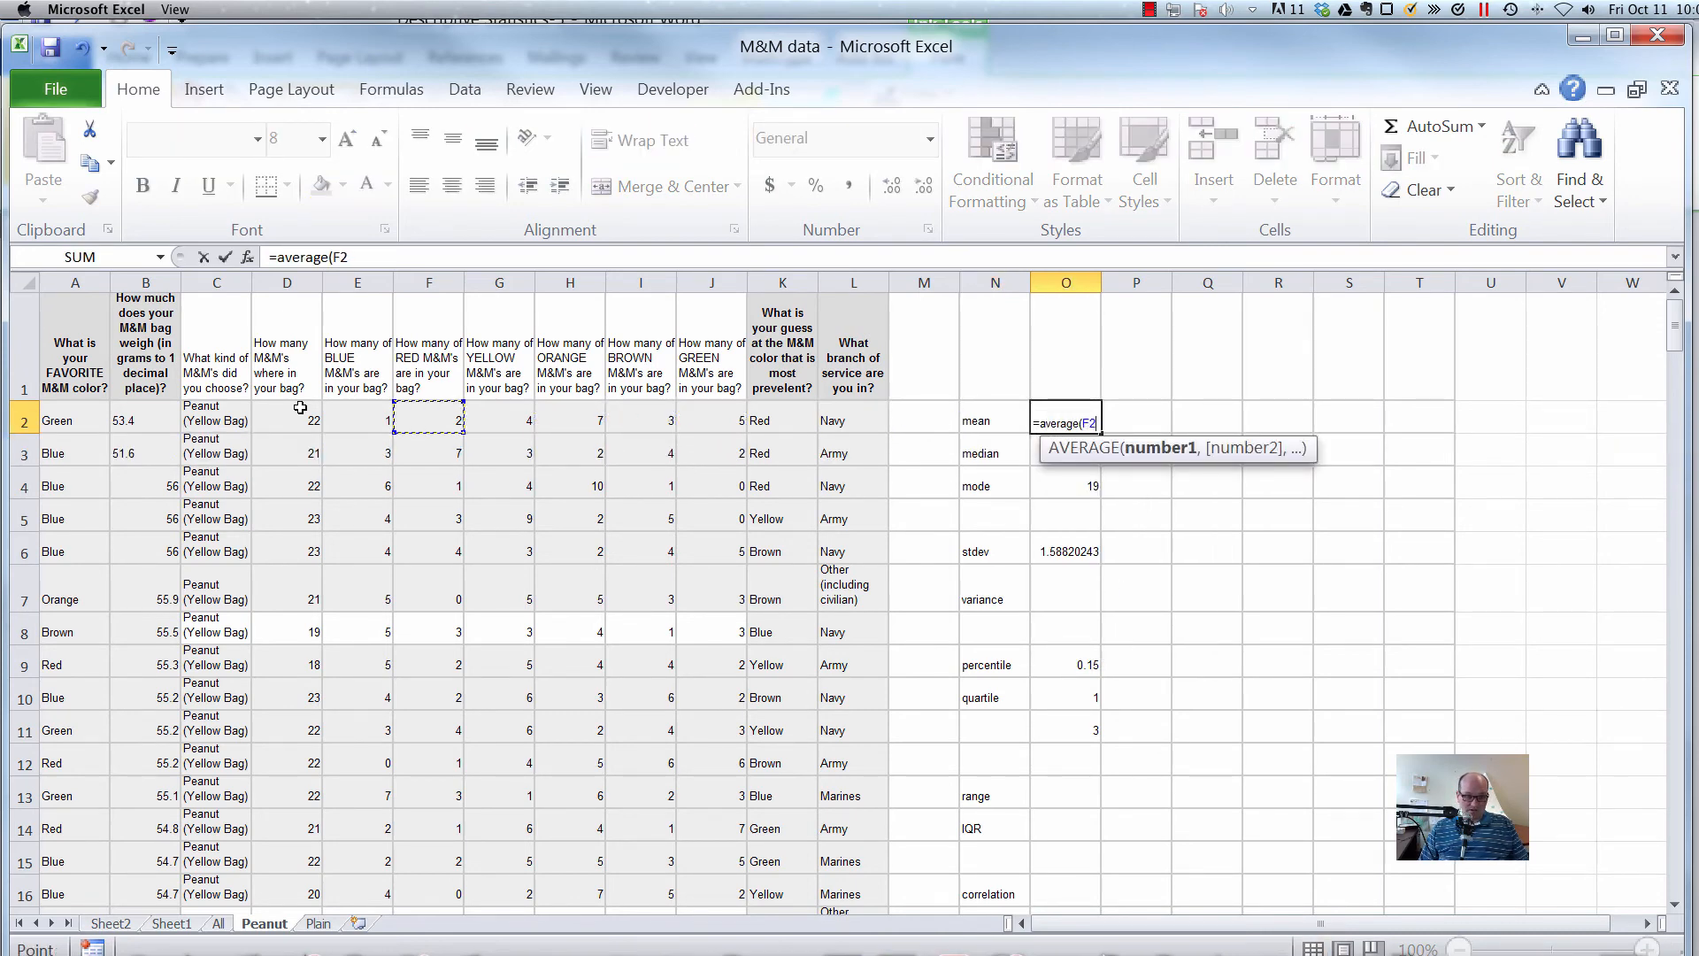
pyautogui.hotkey('ctrl', 'shift', 'Down')
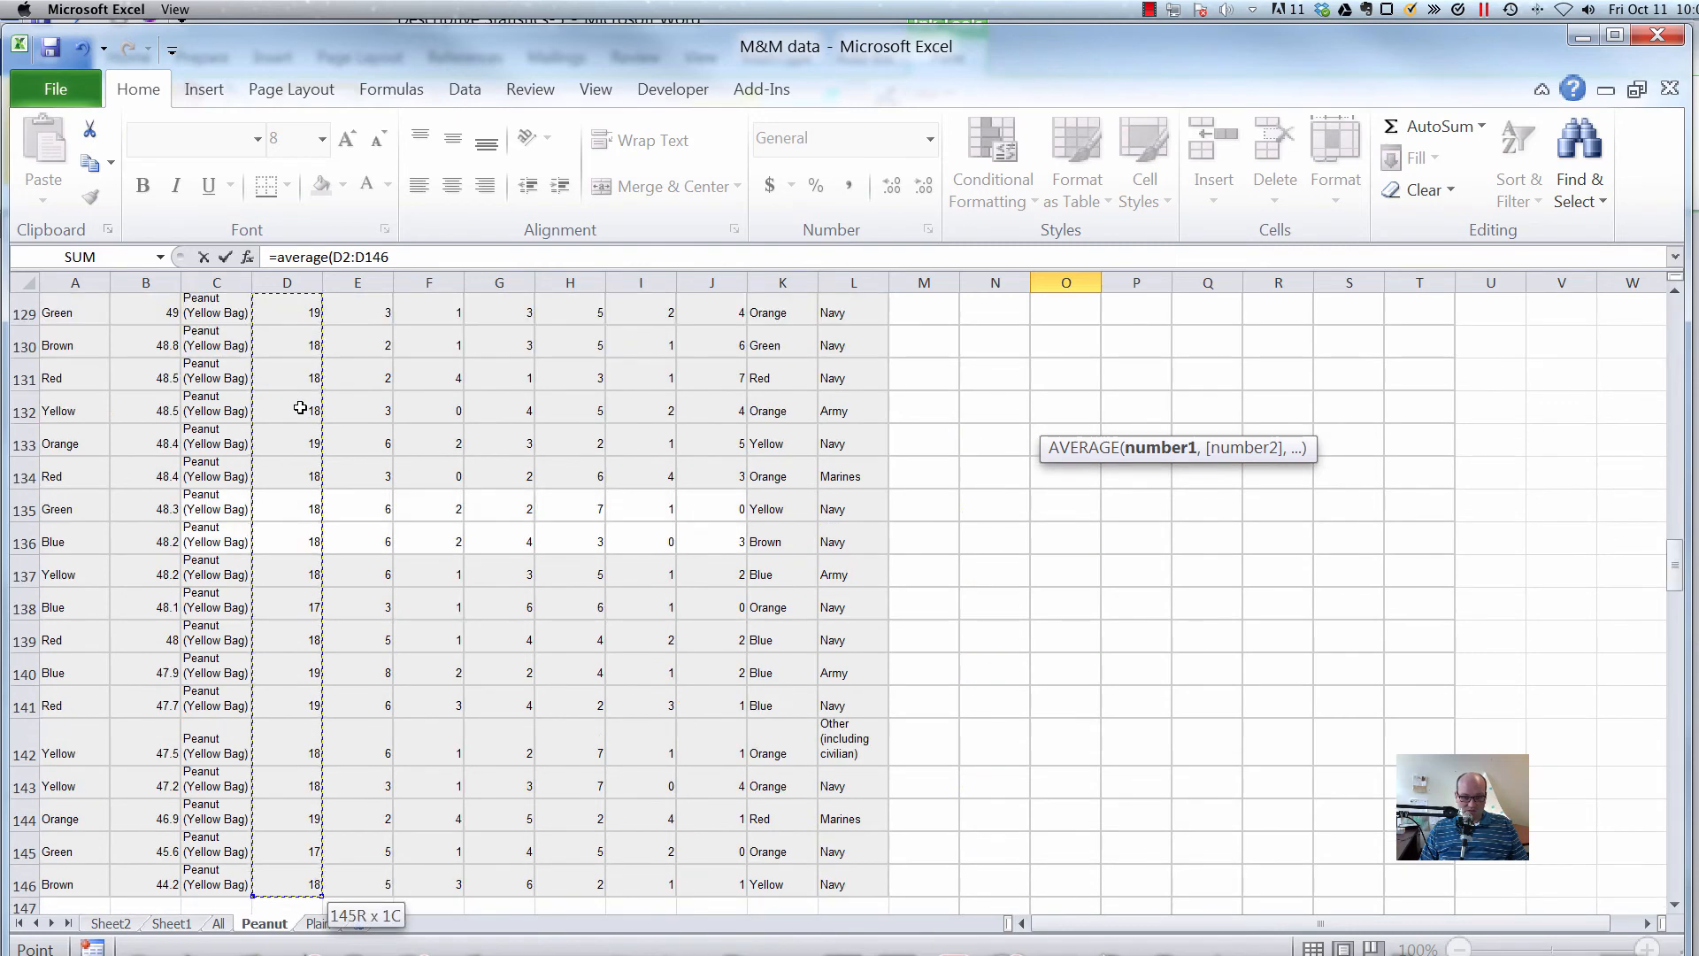
pyautogui.press('Return')
pyautogui.press('Up')
pyautogui.press('Up')
pyautogui.press('Down')
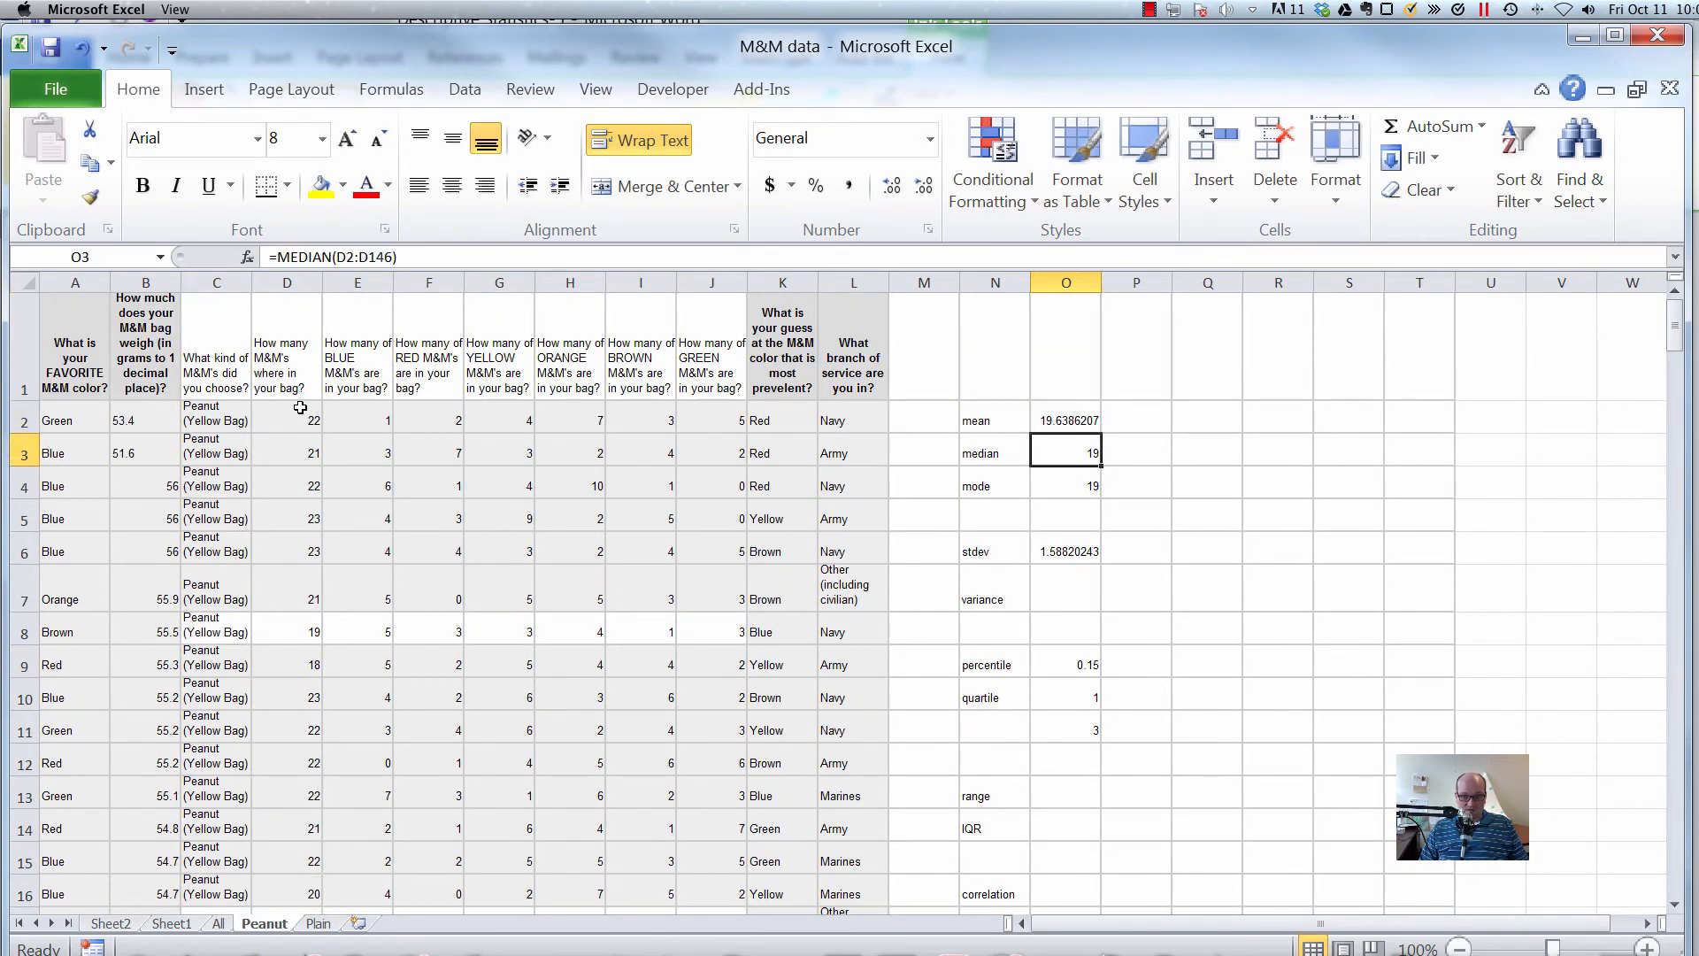
# Calculate the sample variance of the M&M counts in D2:D146 in cell O7 with the VAR.S function.
pyautogui.press('Down')
pyautogui.press('Down')
pyautogui.press('Down')
pyautogui.press('Down')
pyautogui.press('Down')
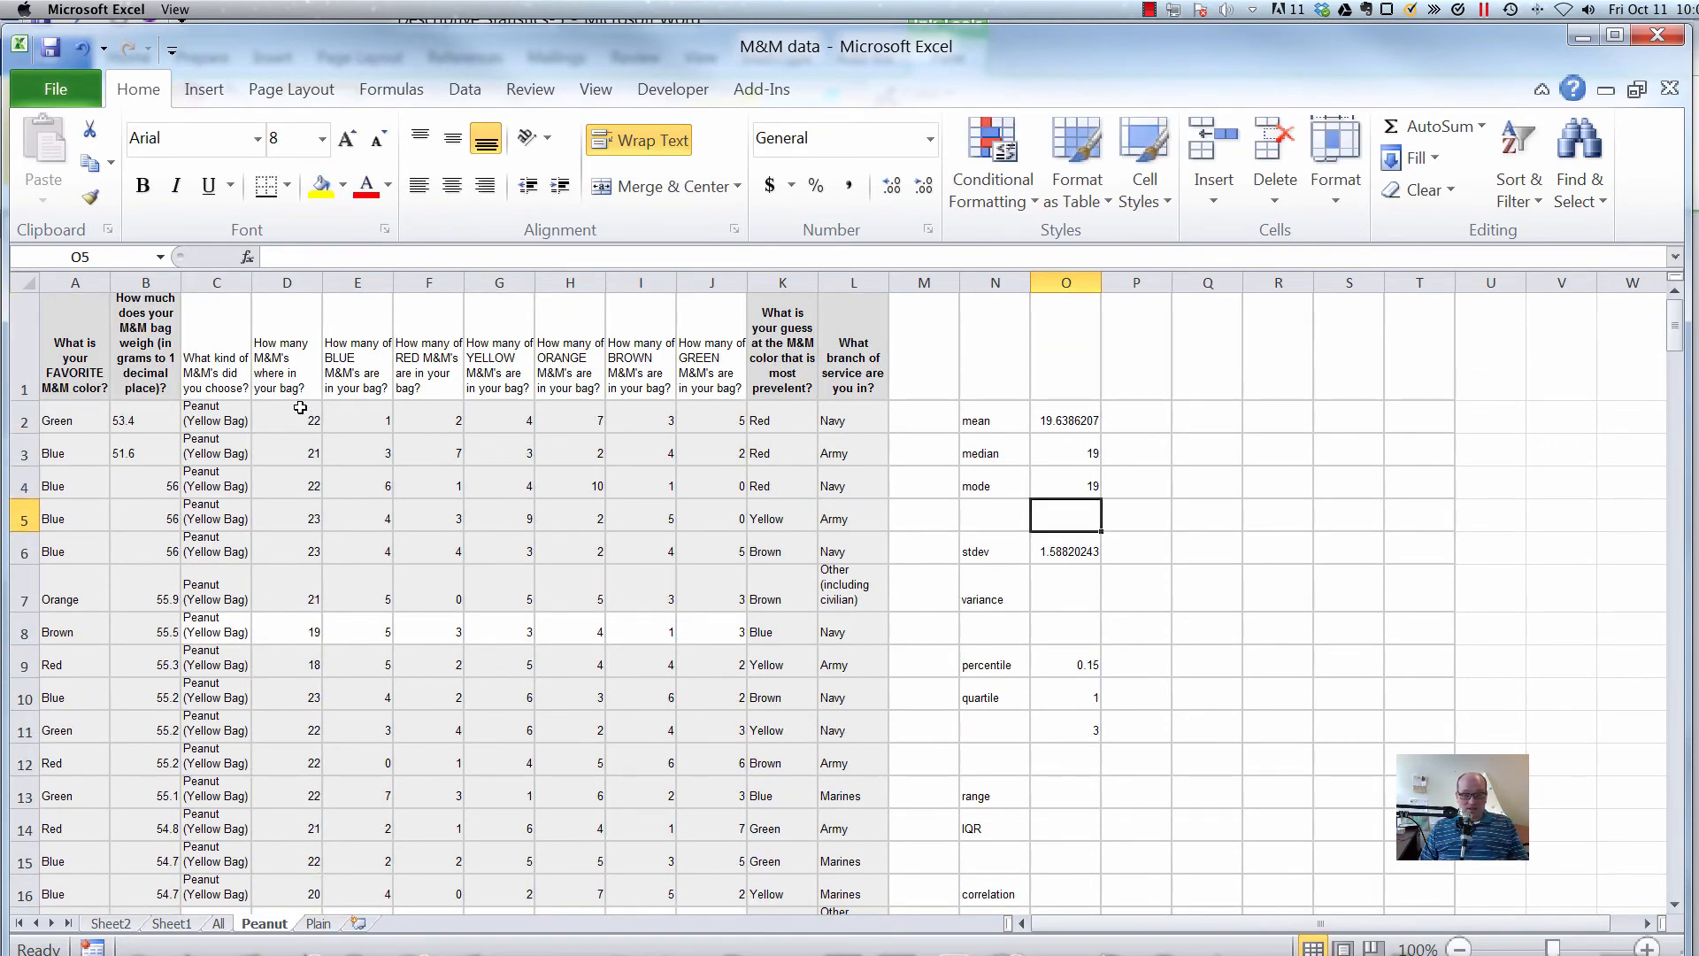
pyautogui.press('Up')
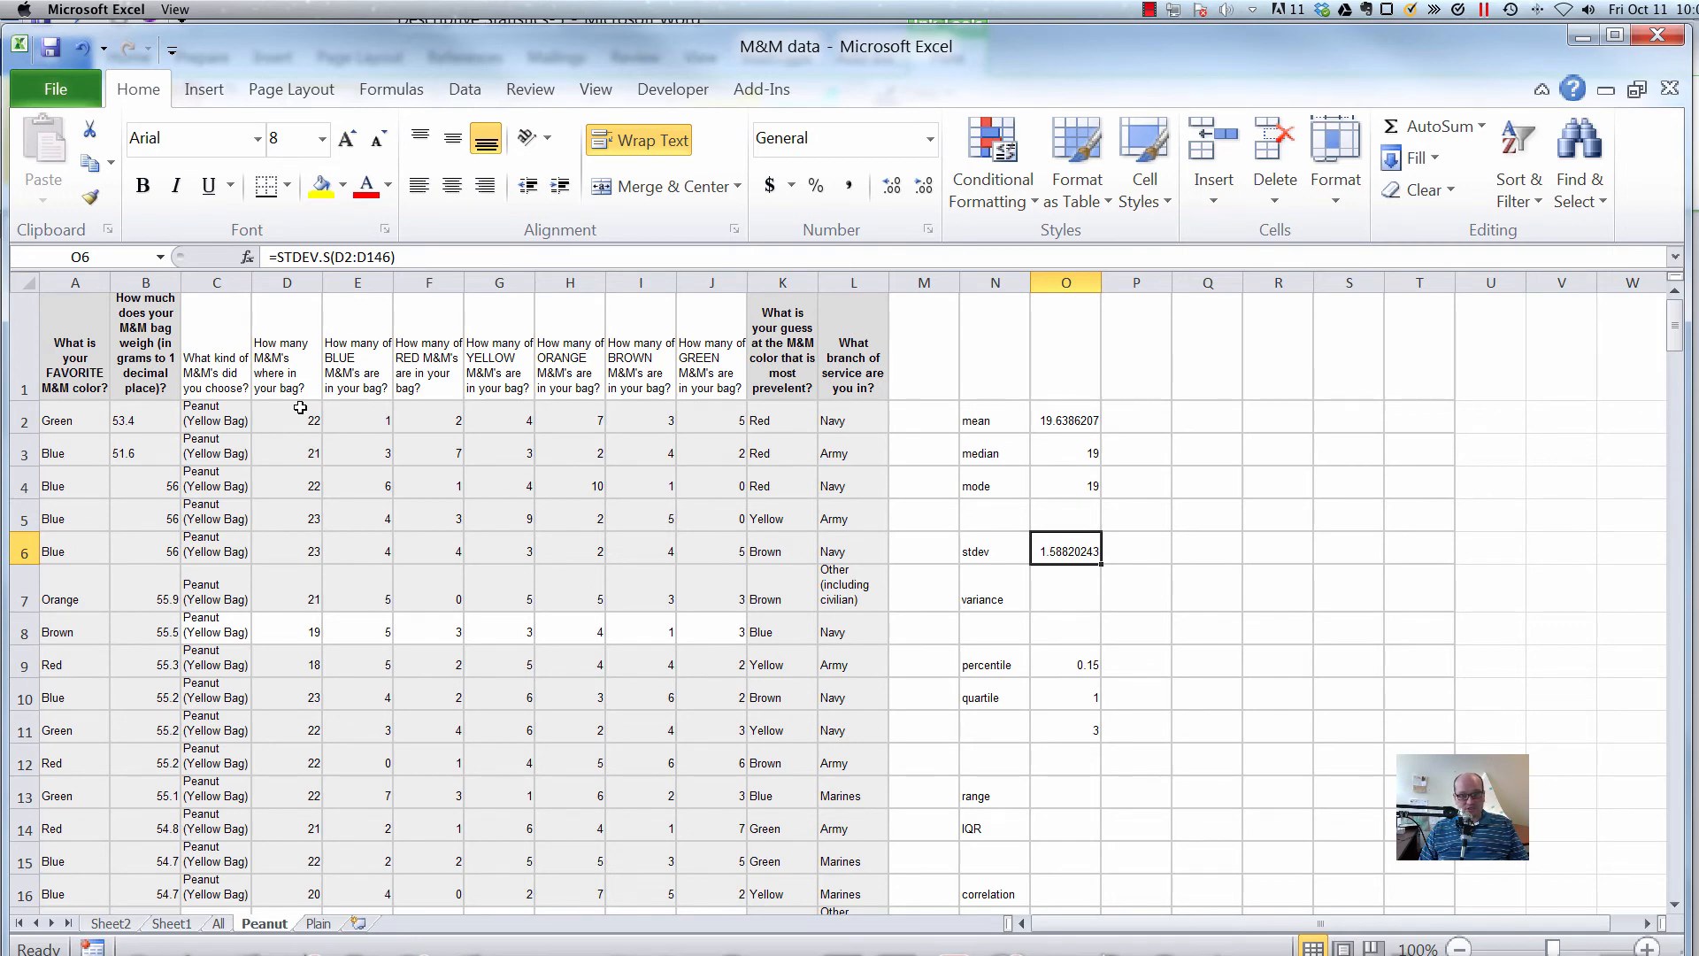
pyautogui.press('Down')
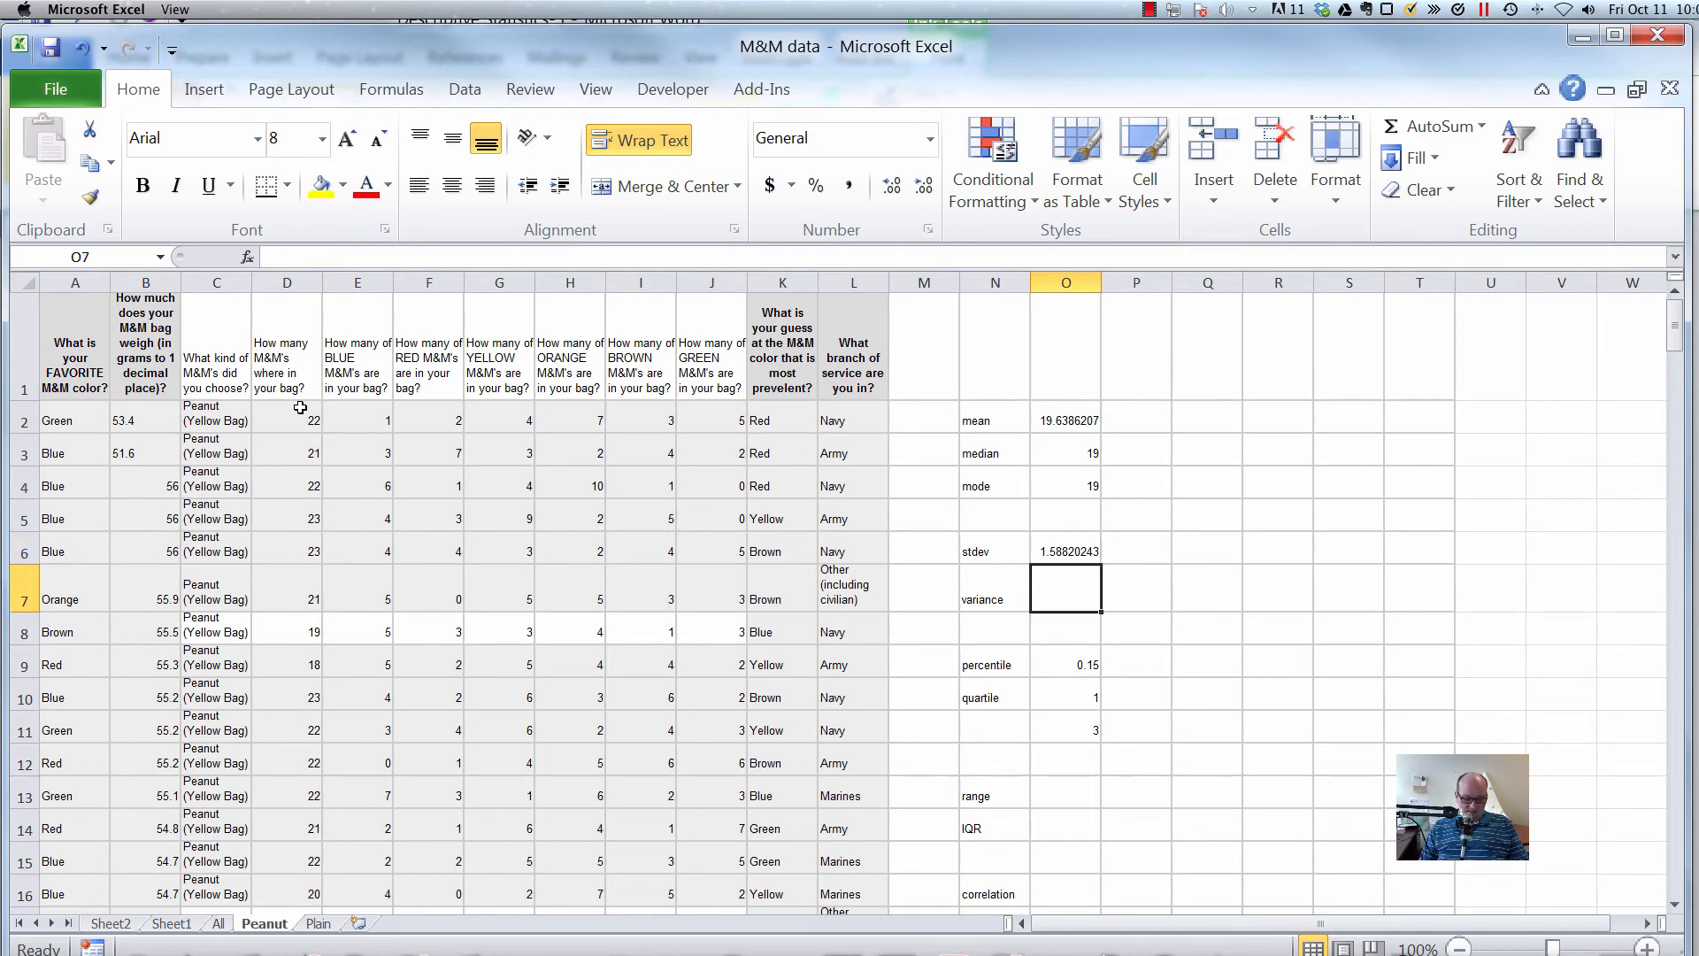
pyautogui.write('=var.')
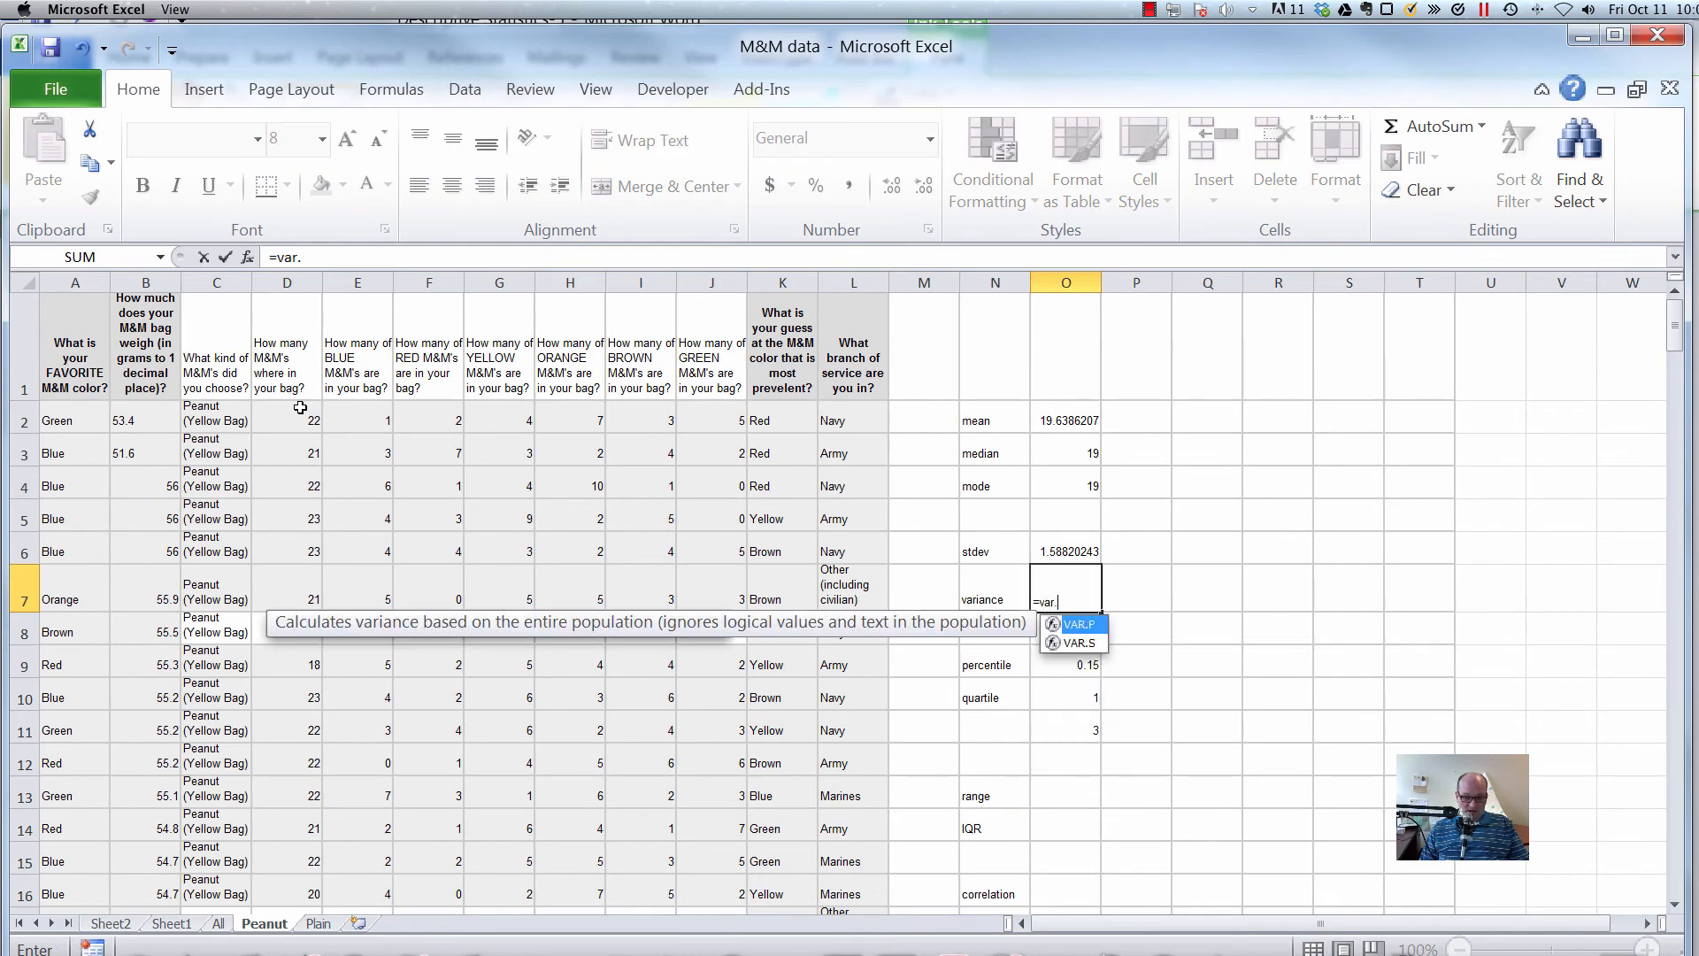
pyautogui.write('s(')
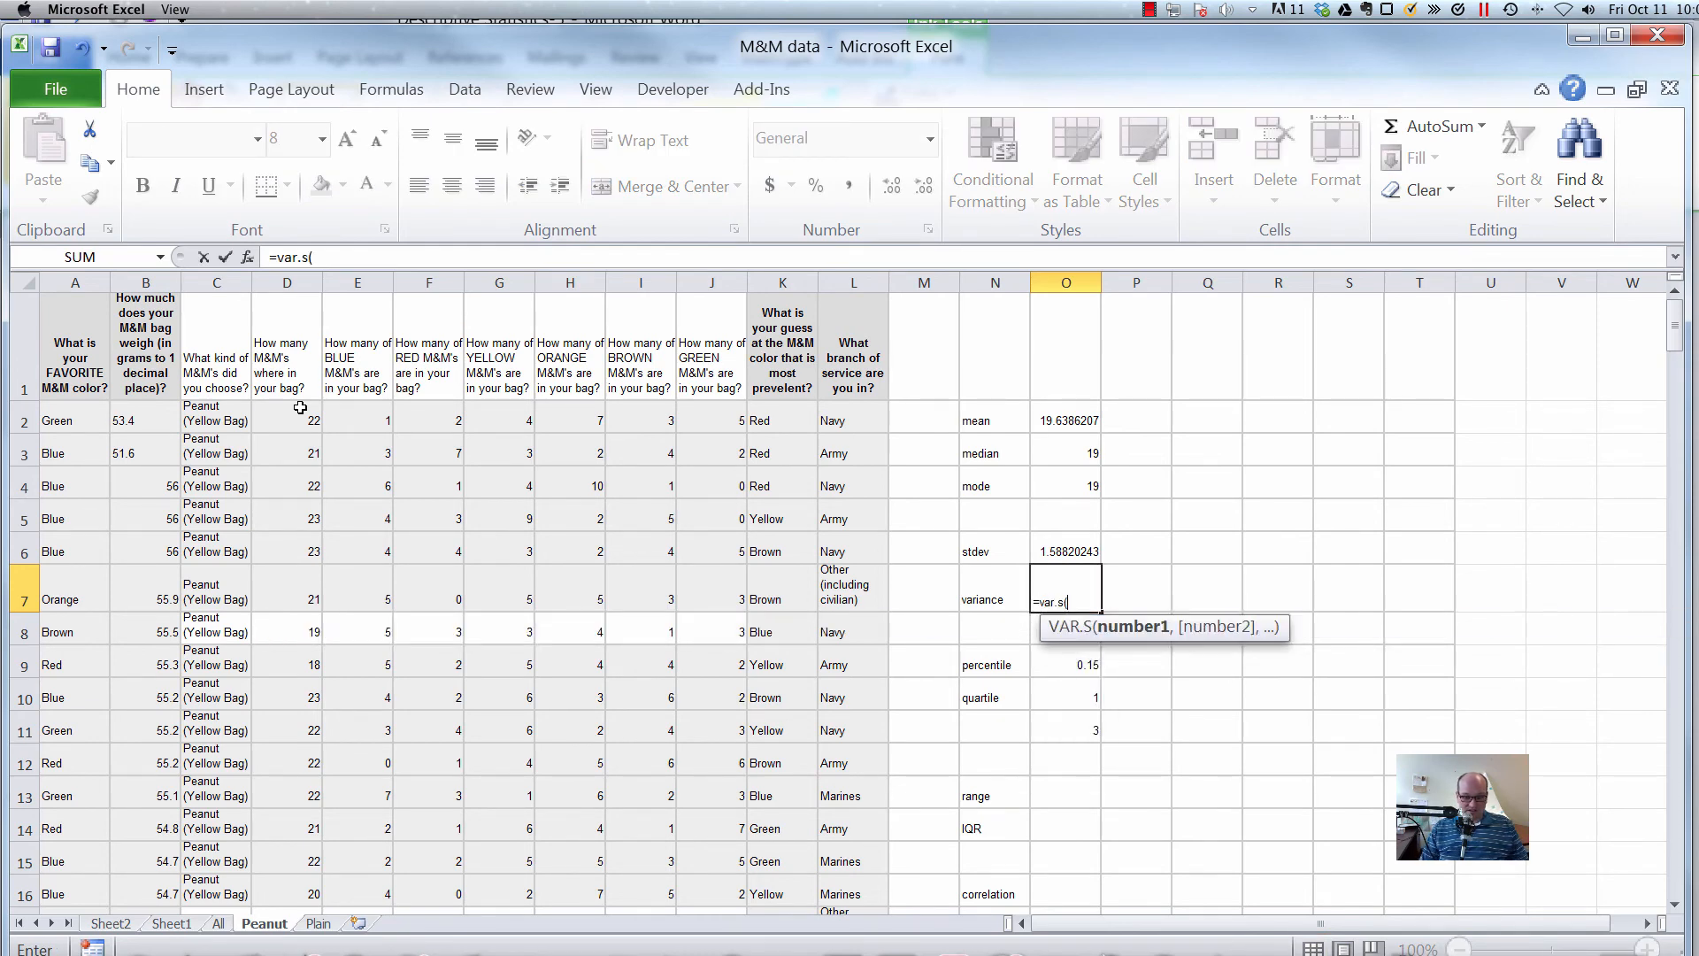
pyautogui.press('Left')
pyautogui.press('Left')
pyautogui.press('Left')
pyautogui.press('Left')
pyautogui.press('Left')
pyautogui.press('Left')
pyautogui.press('Left')
pyautogui.press('Left')
pyautogui.press('Left')
pyautogui.press('Left')
pyautogui.press('Up')
pyautogui.press('Up')
pyautogui.press('Up')
pyautogui.press('Up')
pyautogui.press('Up')
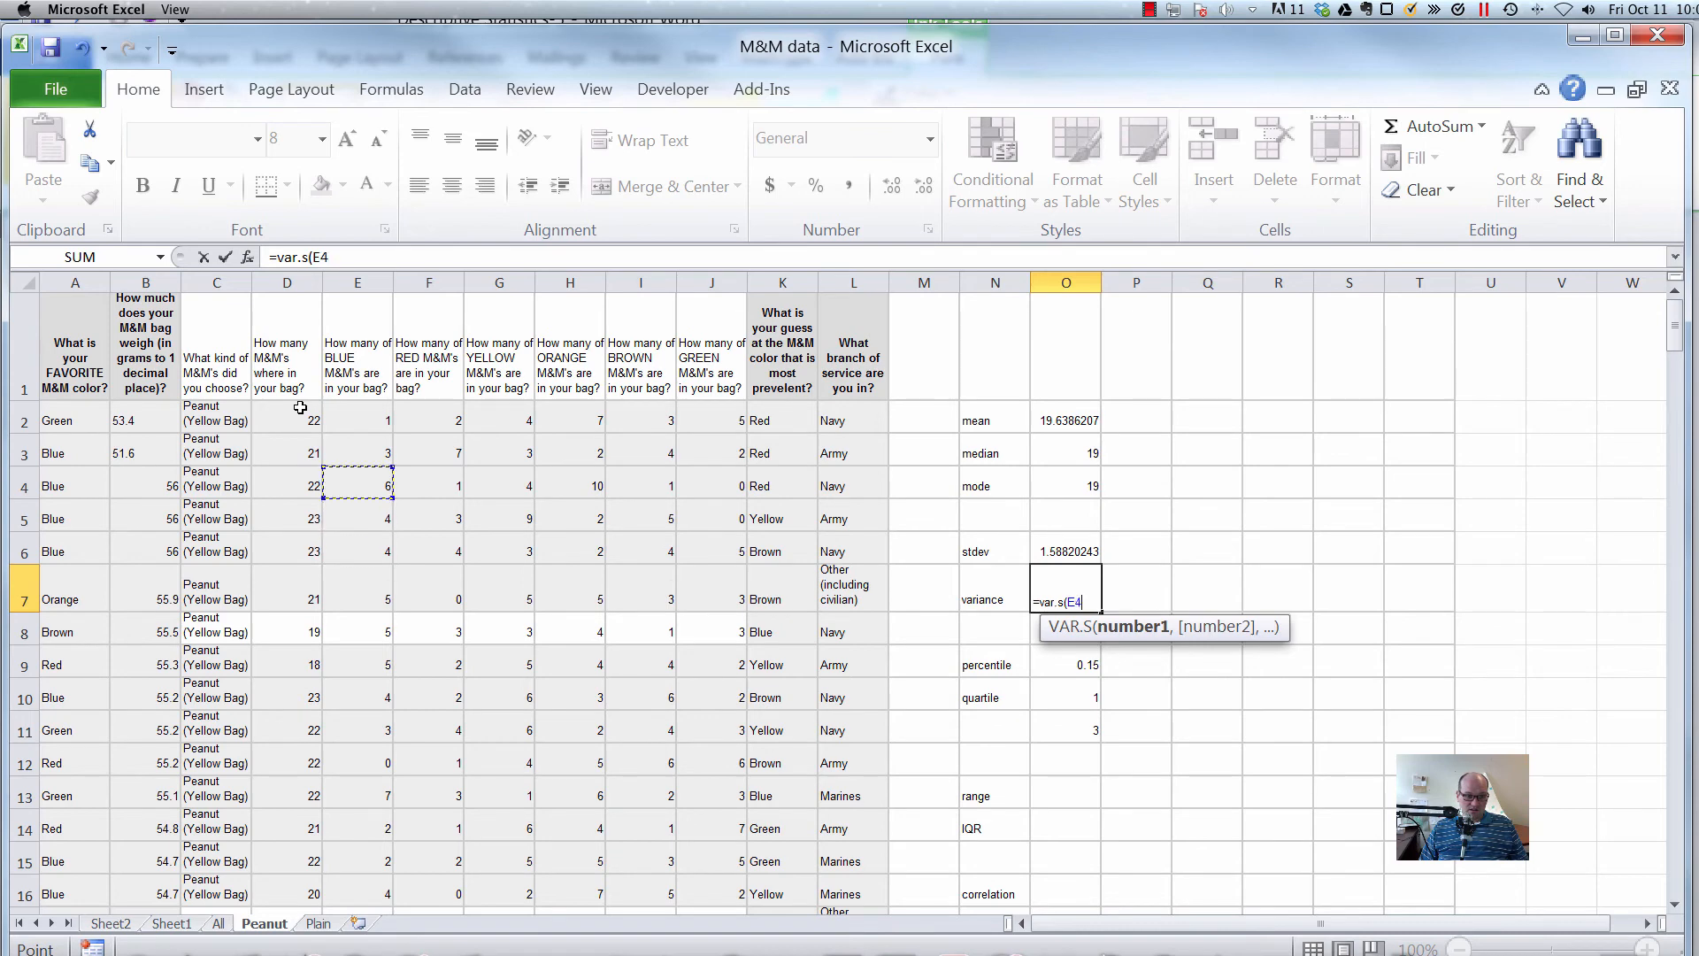
pyautogui.press('Left')
pyautogui.hotkey('ctrl', 'shift', 'Down')
pyautogui.press('Return')
pyautogui.press('Up')
pyautogui.press('Up')
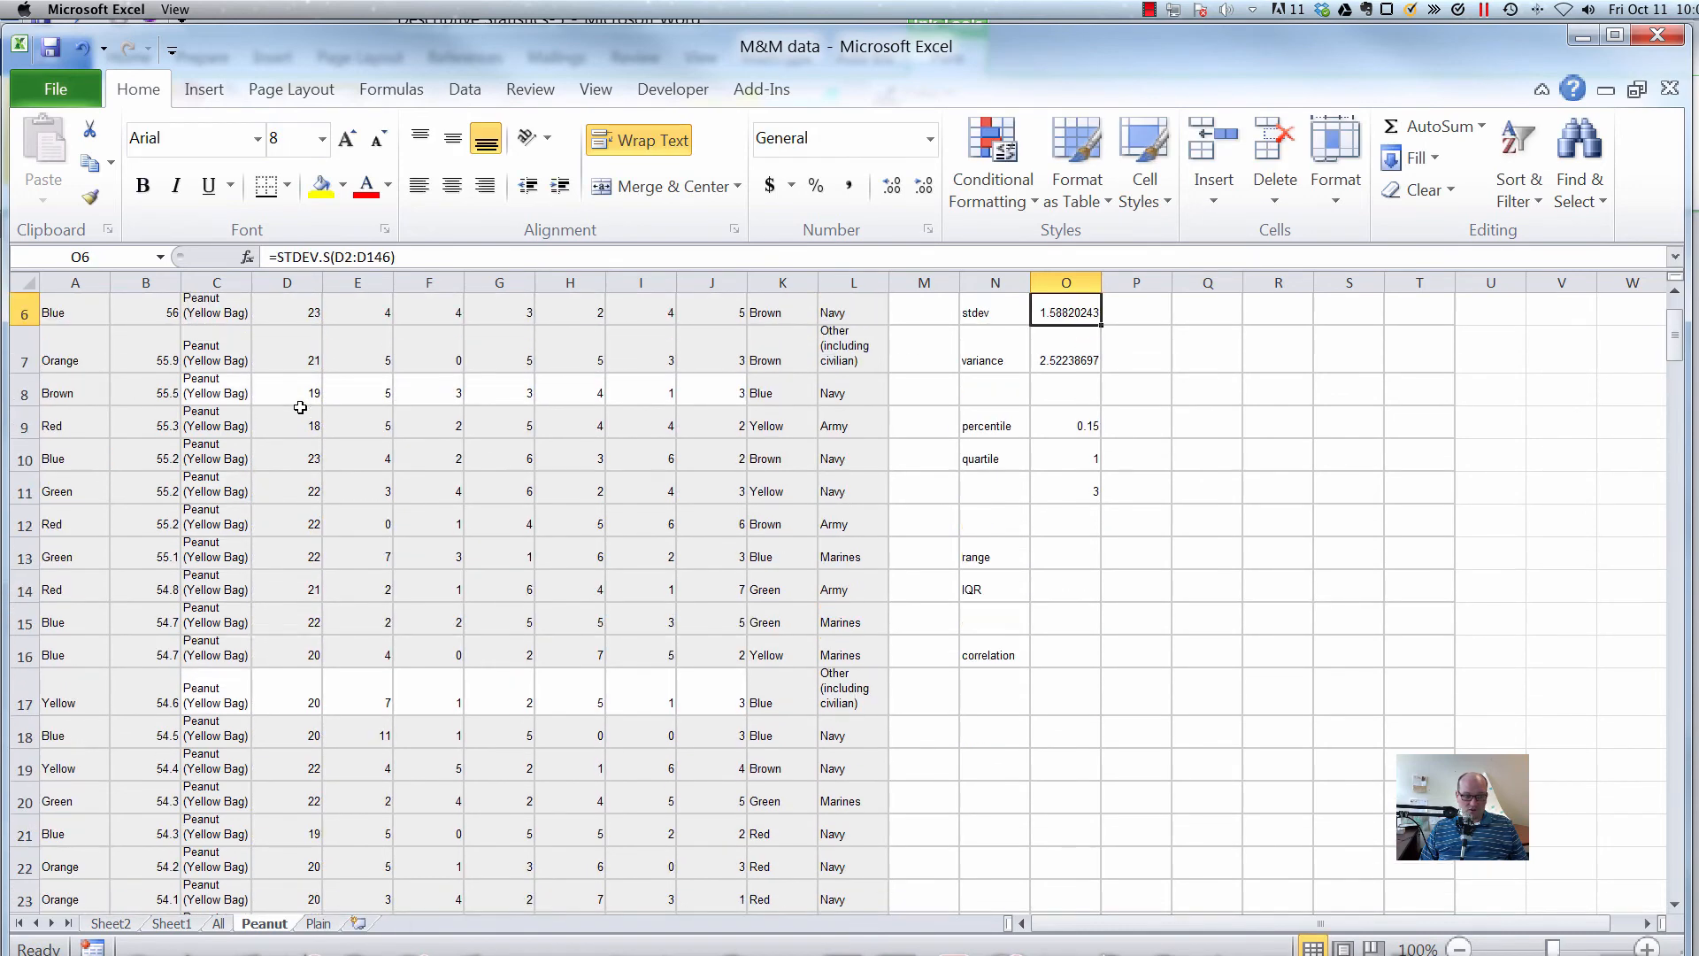
pyautogui.press('Up')
pyautogui.press('Up')
pyautogui.press('Up')
# Cross-check the variance in P7 by squaring the standard deviation with the formula =O6^2.
pyautogui.press('Down')
pyautogui.press('Down')
pyautogui.press('Down')
pyautogui.press('Down')
pyautogui.press('Down')
pyautogui.press('Down')
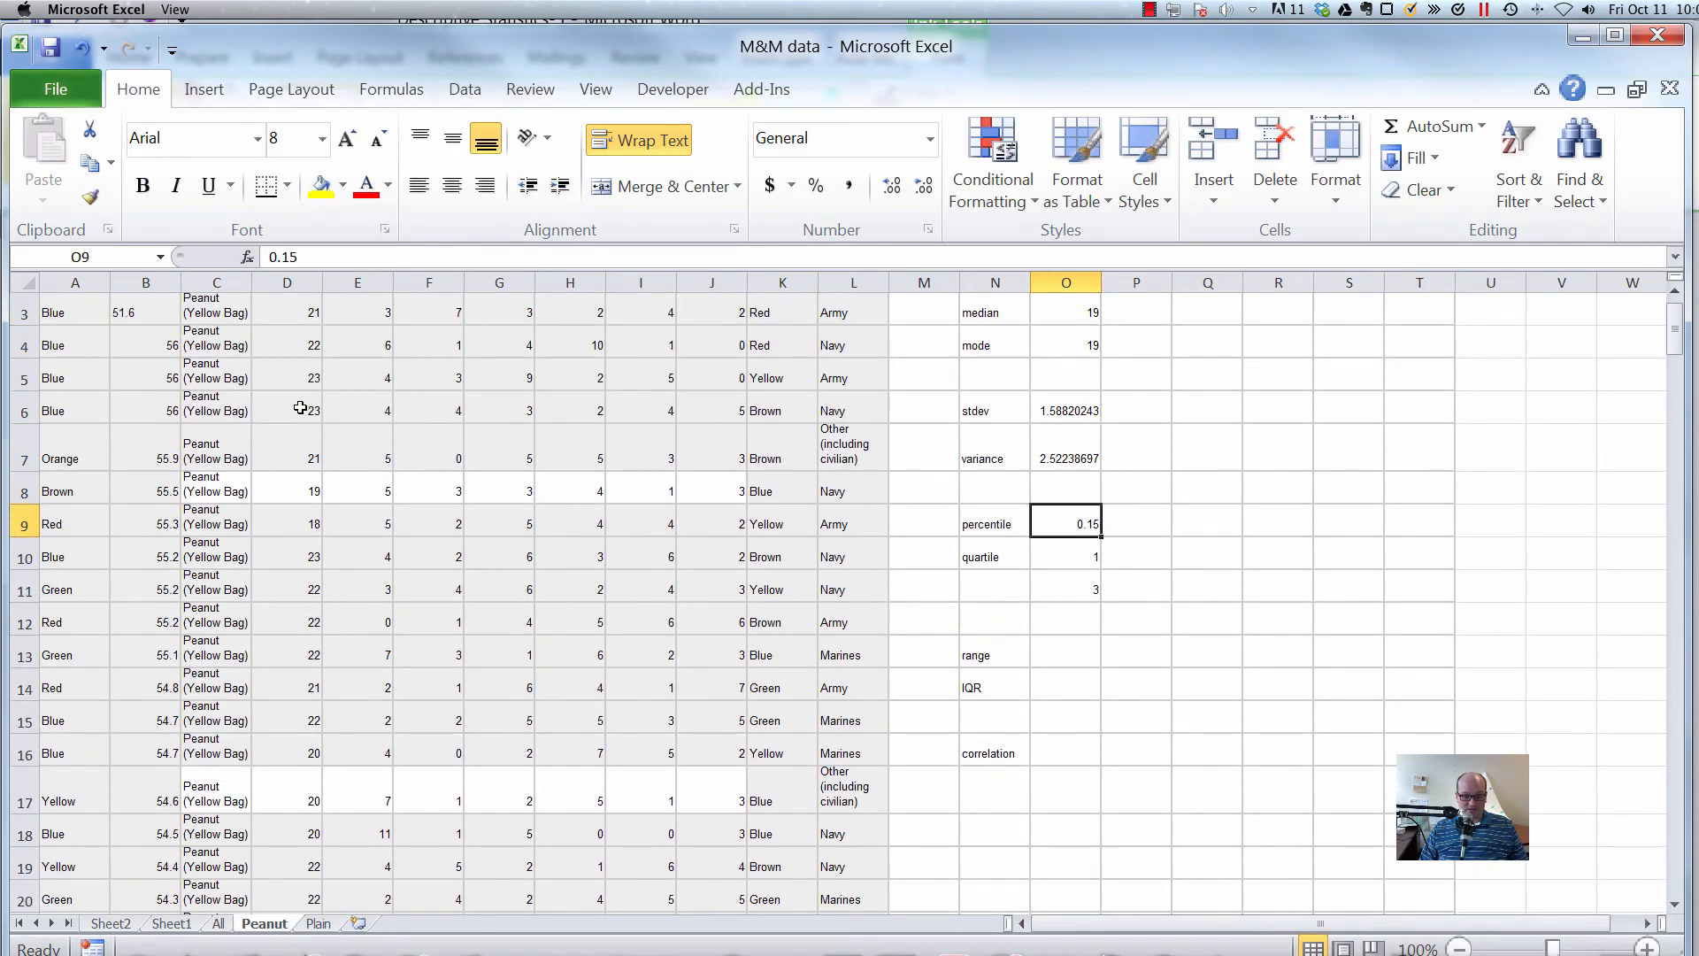
pyautogui.press('Up')
pyautogui.press('Up')
pyautogui.press('Up')
pyautogui.press('Right')
pyautogui.press('Down')
pyautogui.write('=')
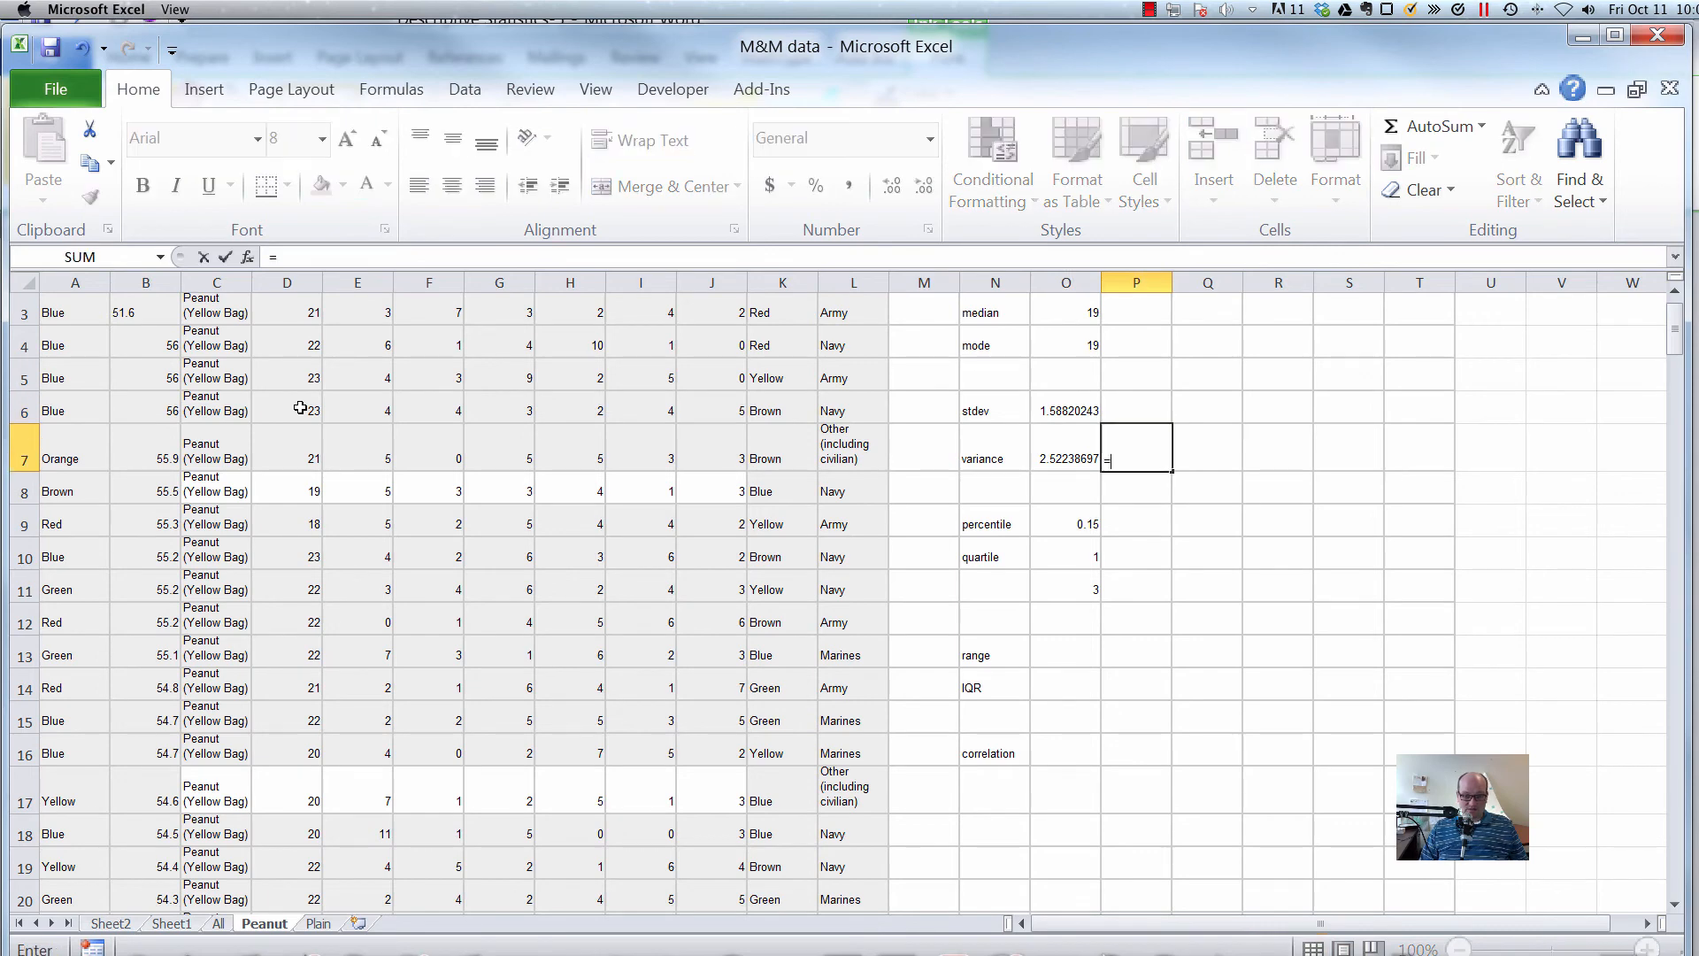
pyautogui.press('Up')
pyautogui.press('Left')
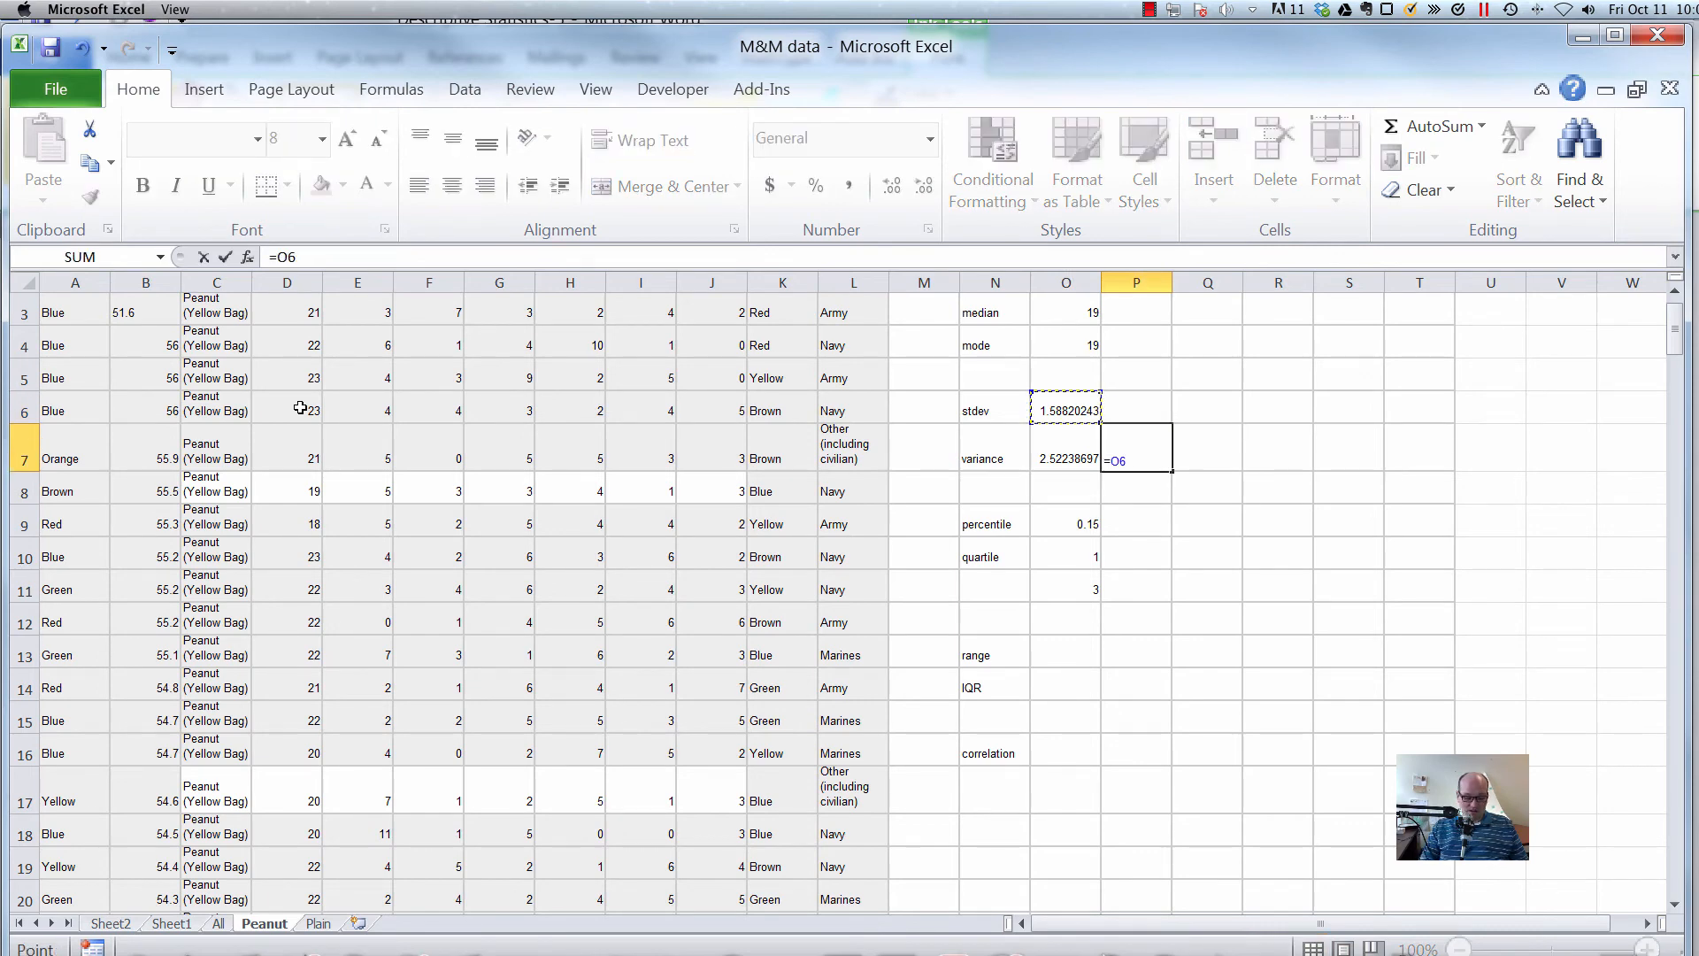
pyautogui.write('^2')
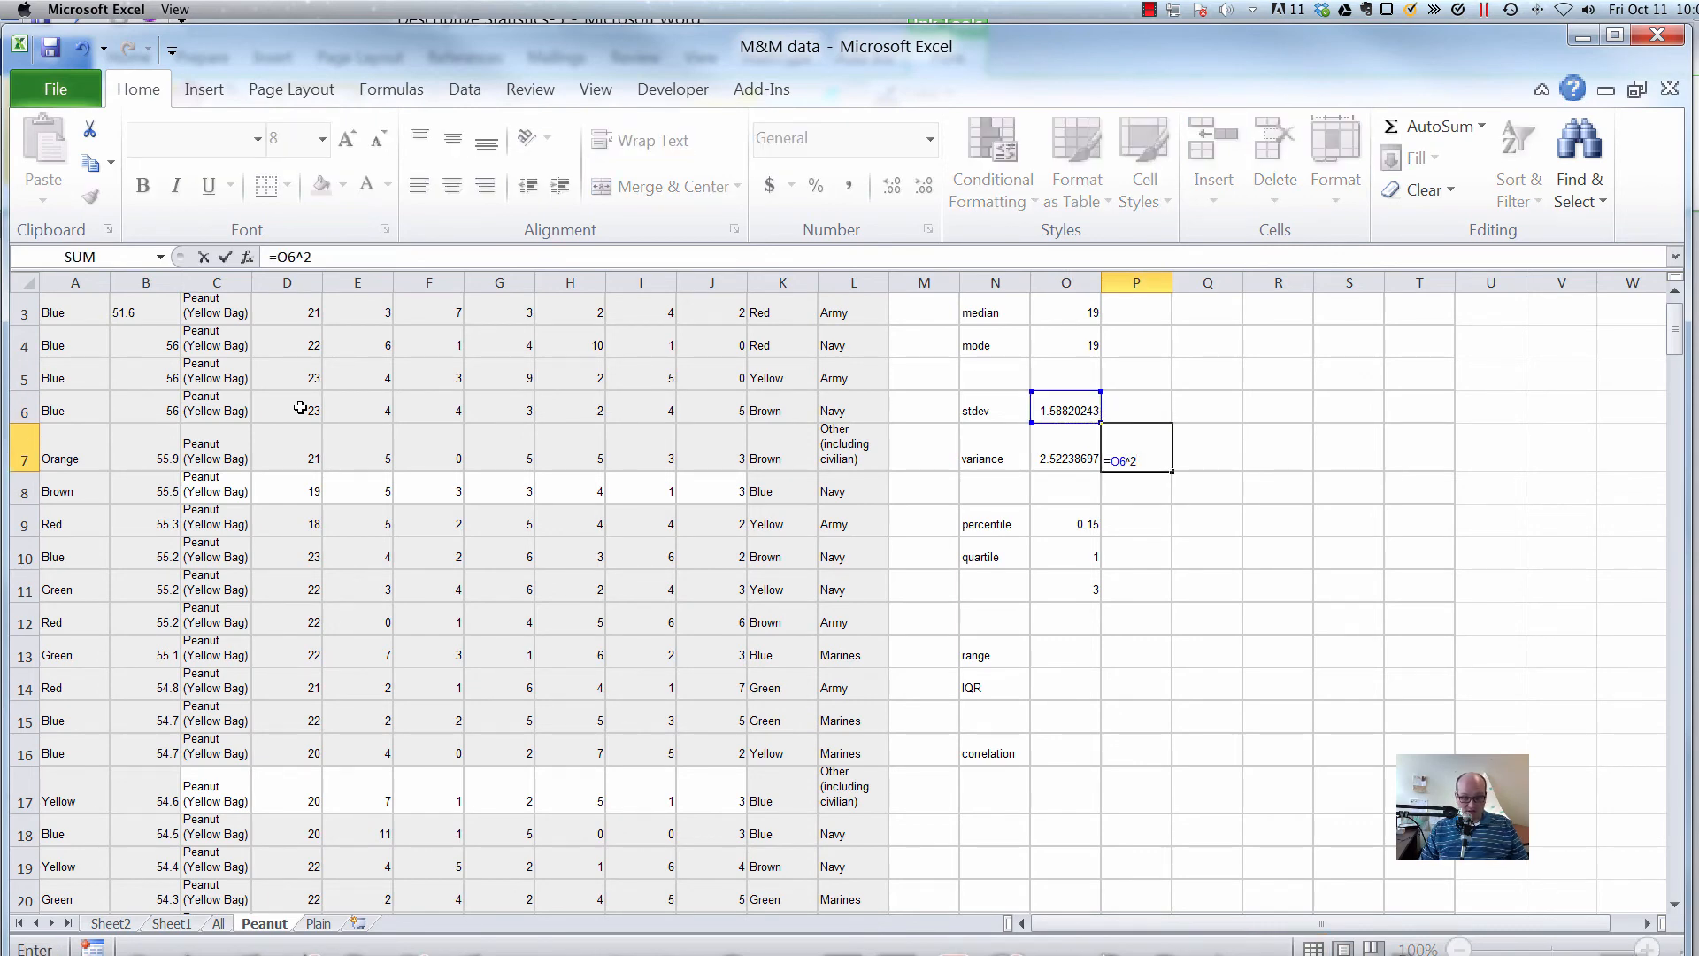
pyautogui.press('BackSpace')
pyautogui.press('BackSpace')
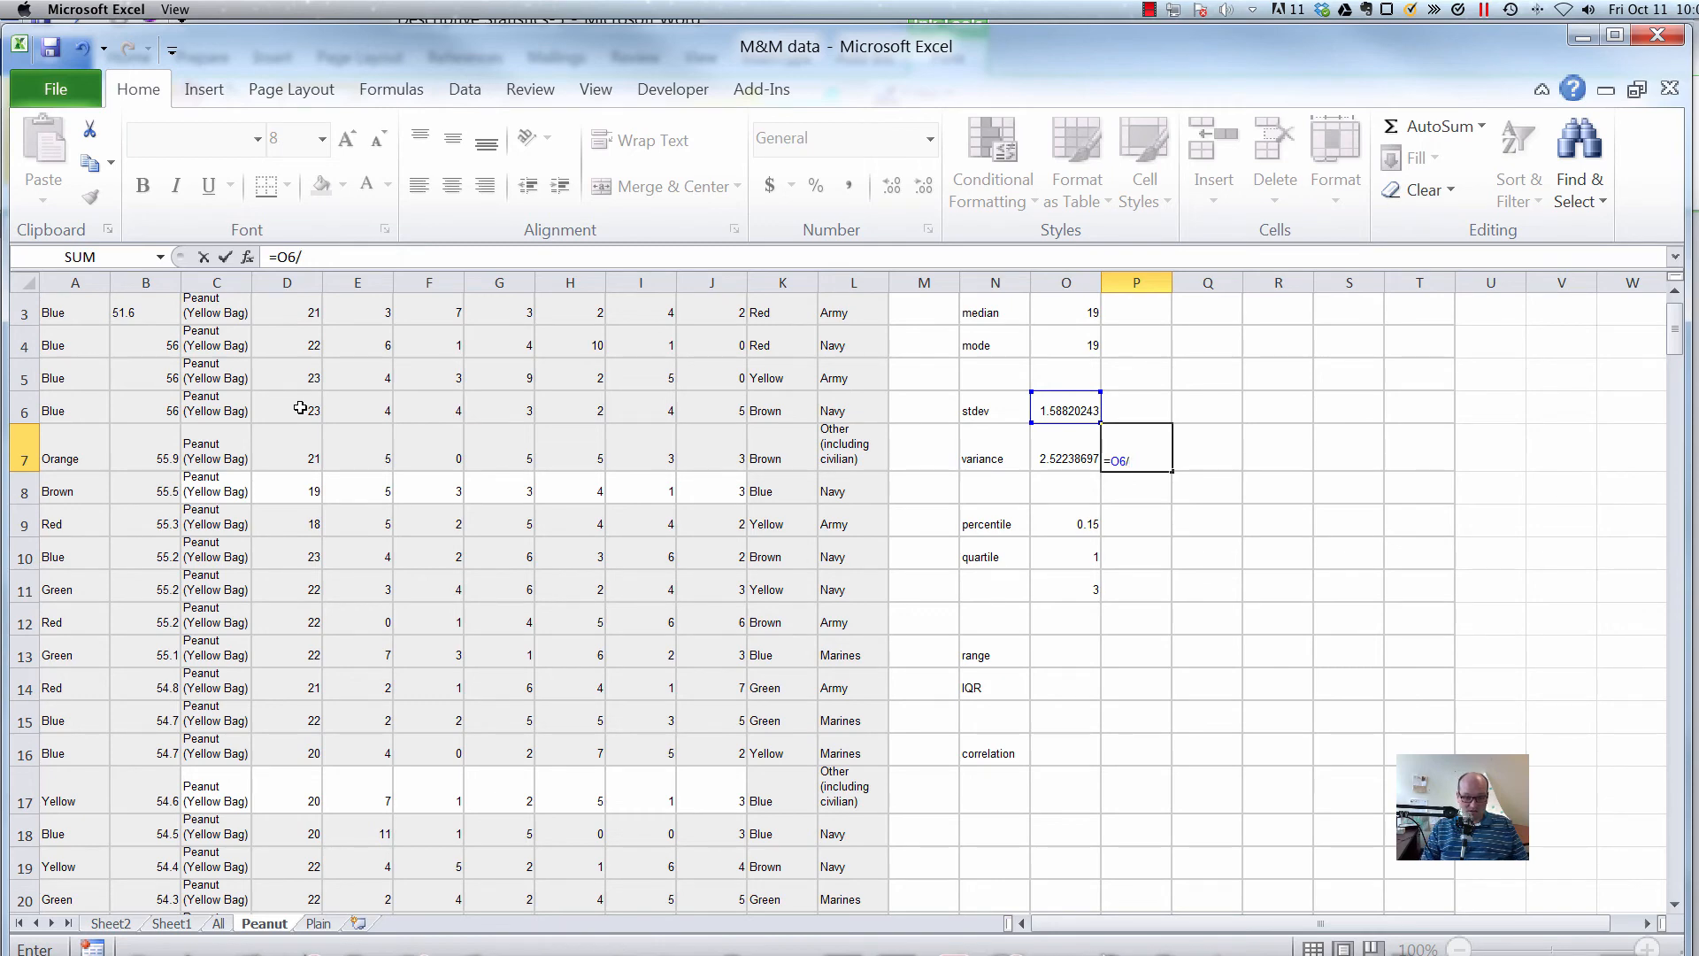
pyautogui.press('BackSpace')
pyautogui.press('BackSpace')
pyautogui.write('2')
pyautogui.press('Return')
pyautogui.press('Up')
pyautogui.press('Up')
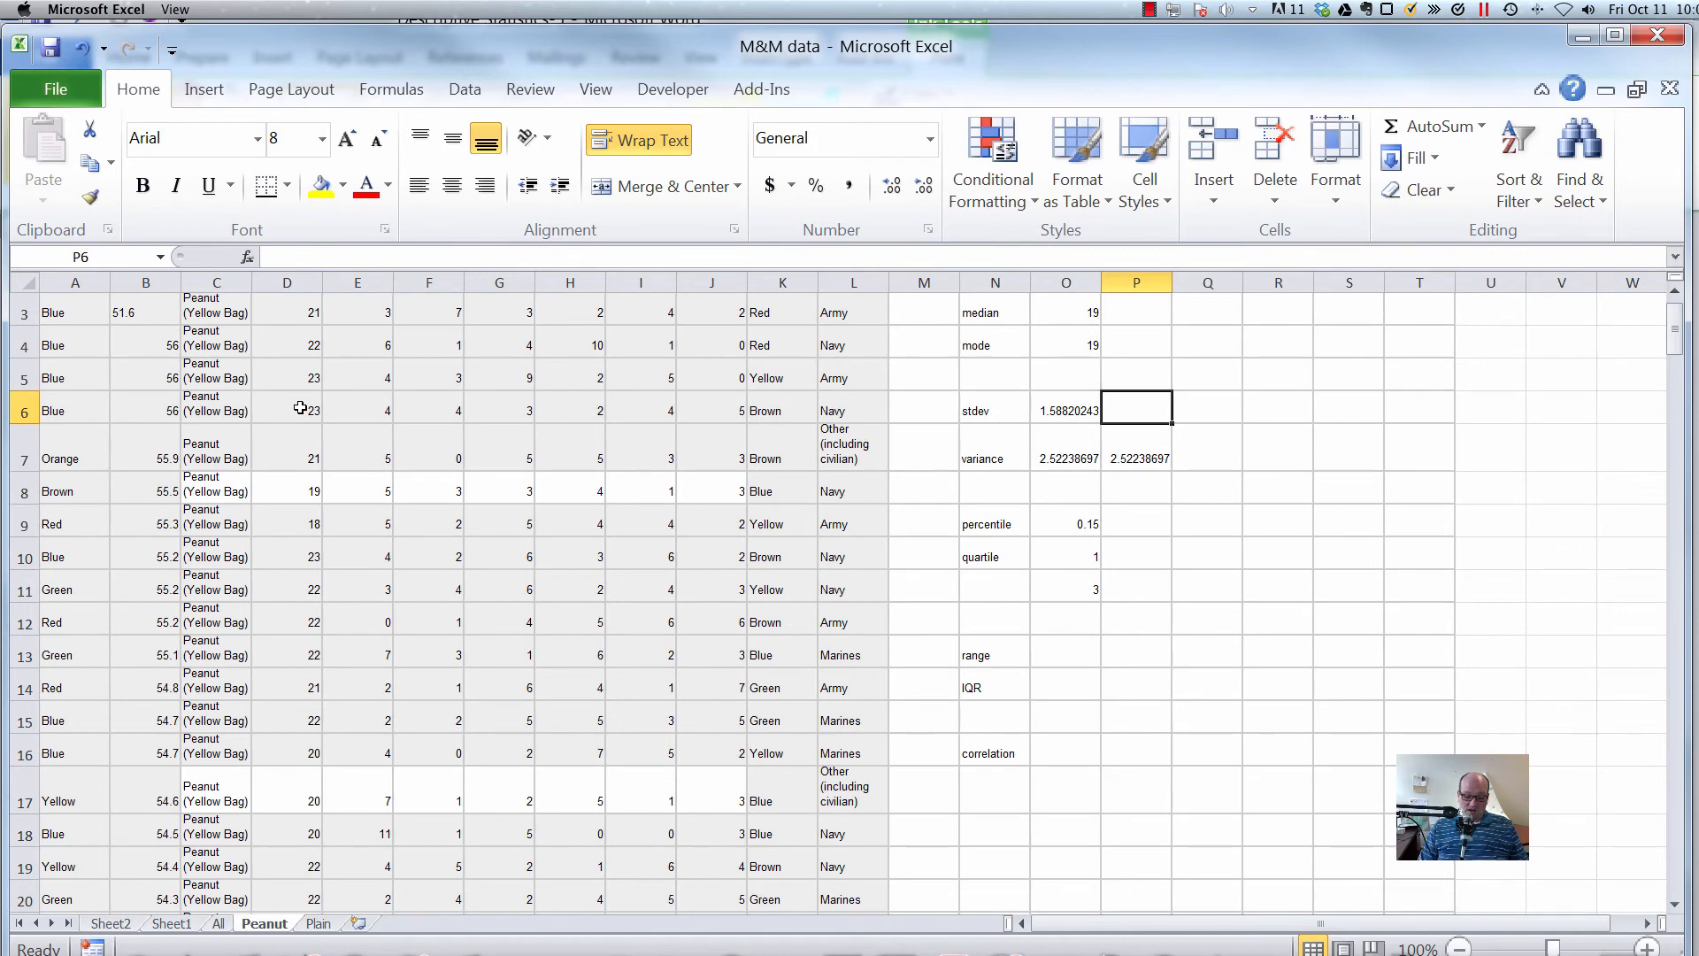
# Cross-check the standard deviation in P6 by taking the square root of P7 with the SQRT function.
pyautogui.write('=')
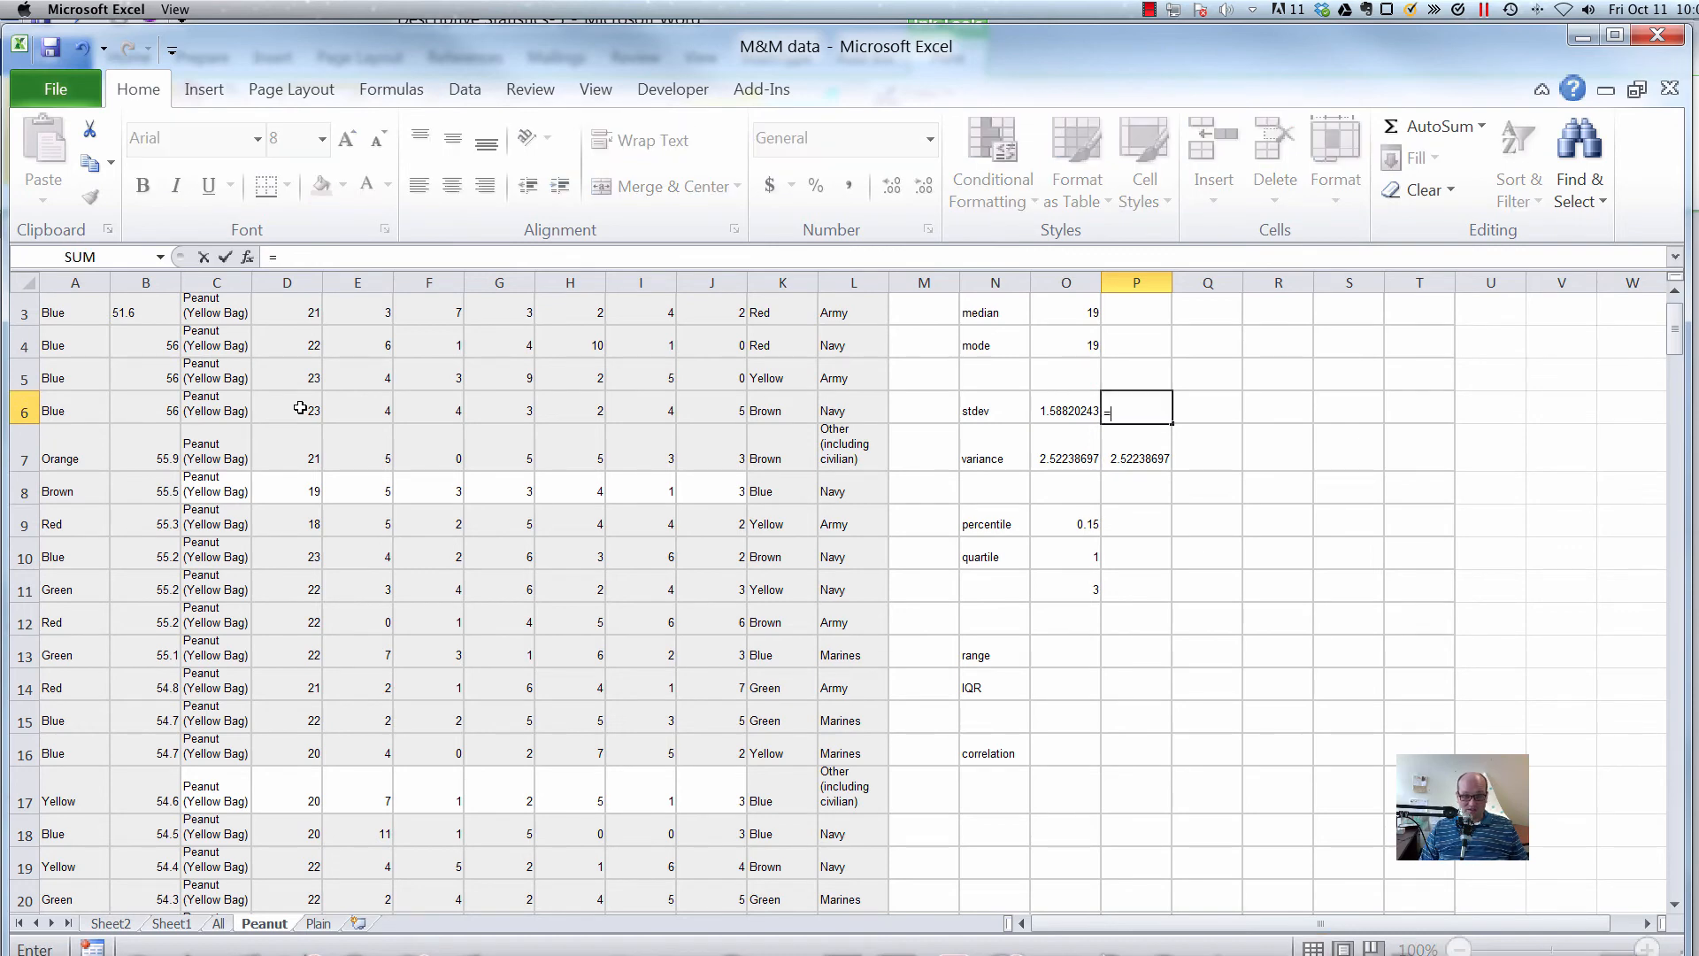
pyautogui.write('sqrt(')
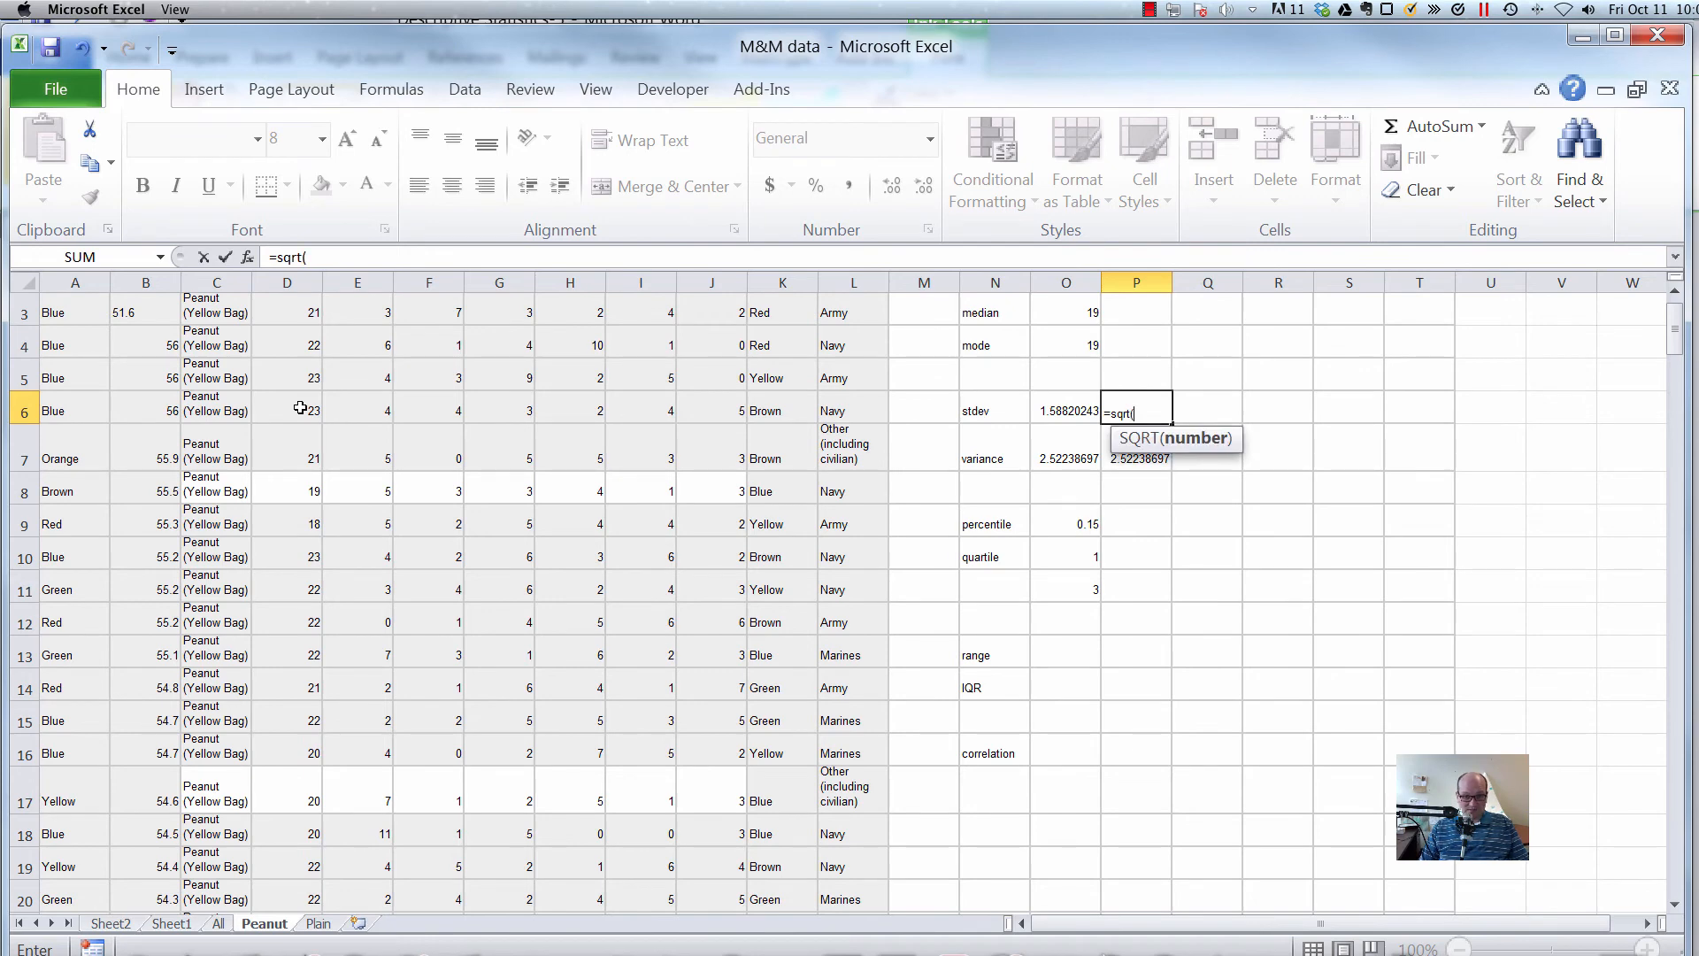
pyautogui.press('Down')
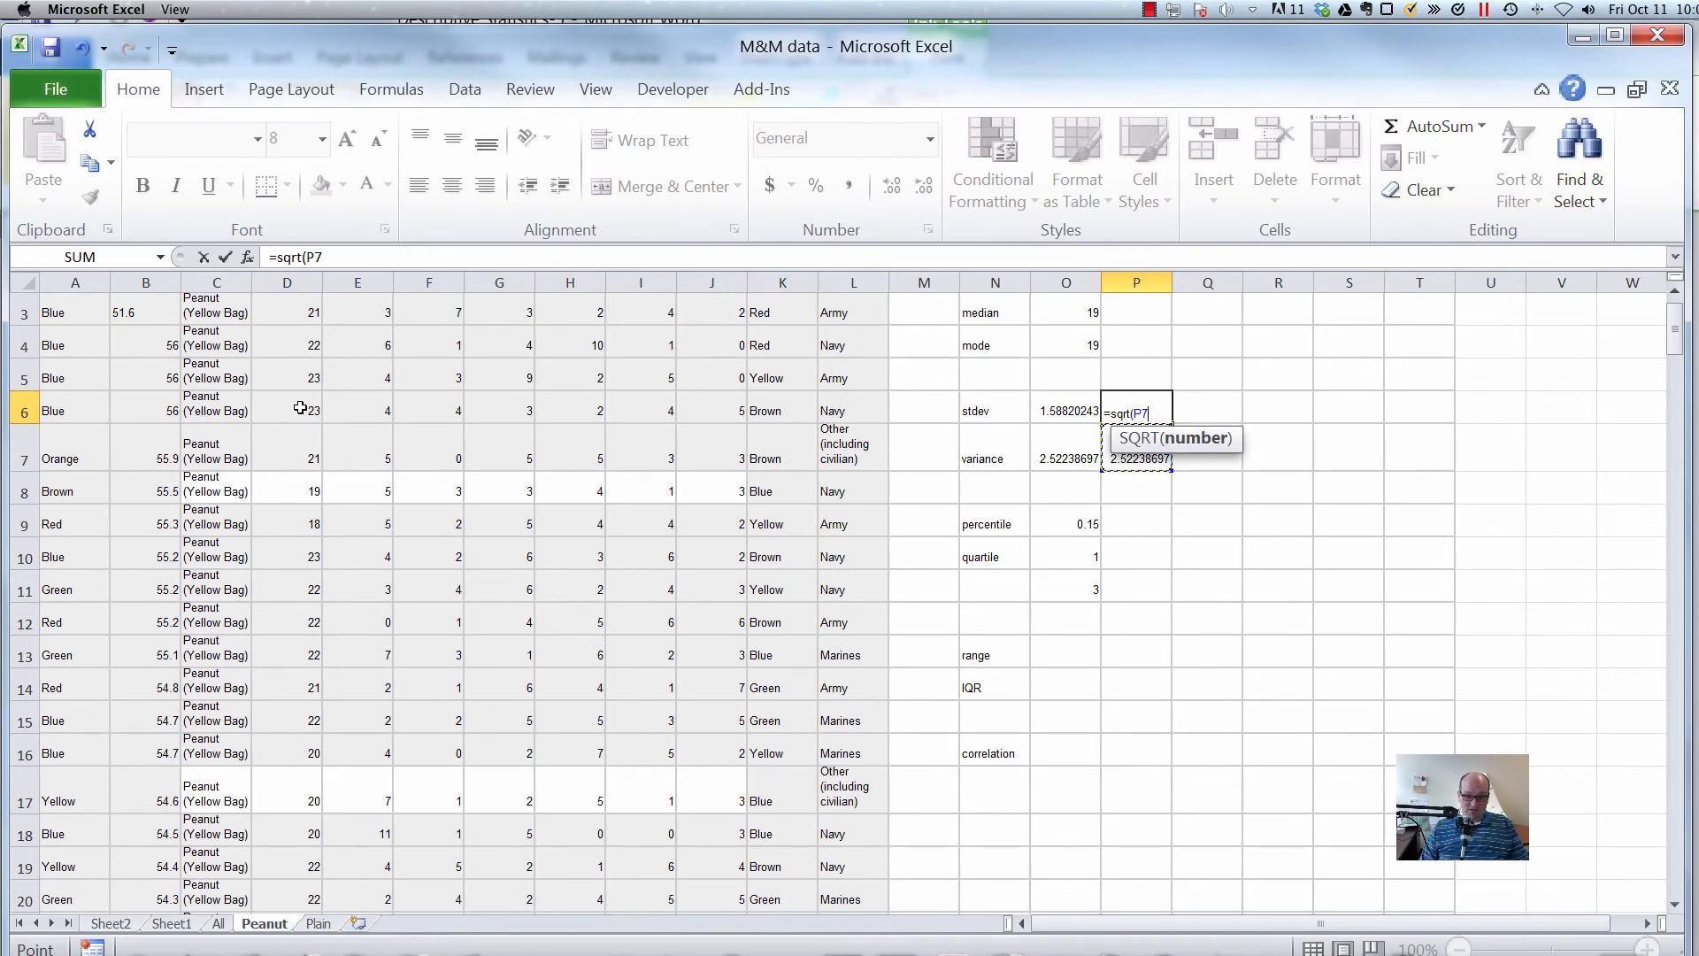
pyautogui.press('Return')
pyautogui.press('Up')
pyautogui.press('Down')
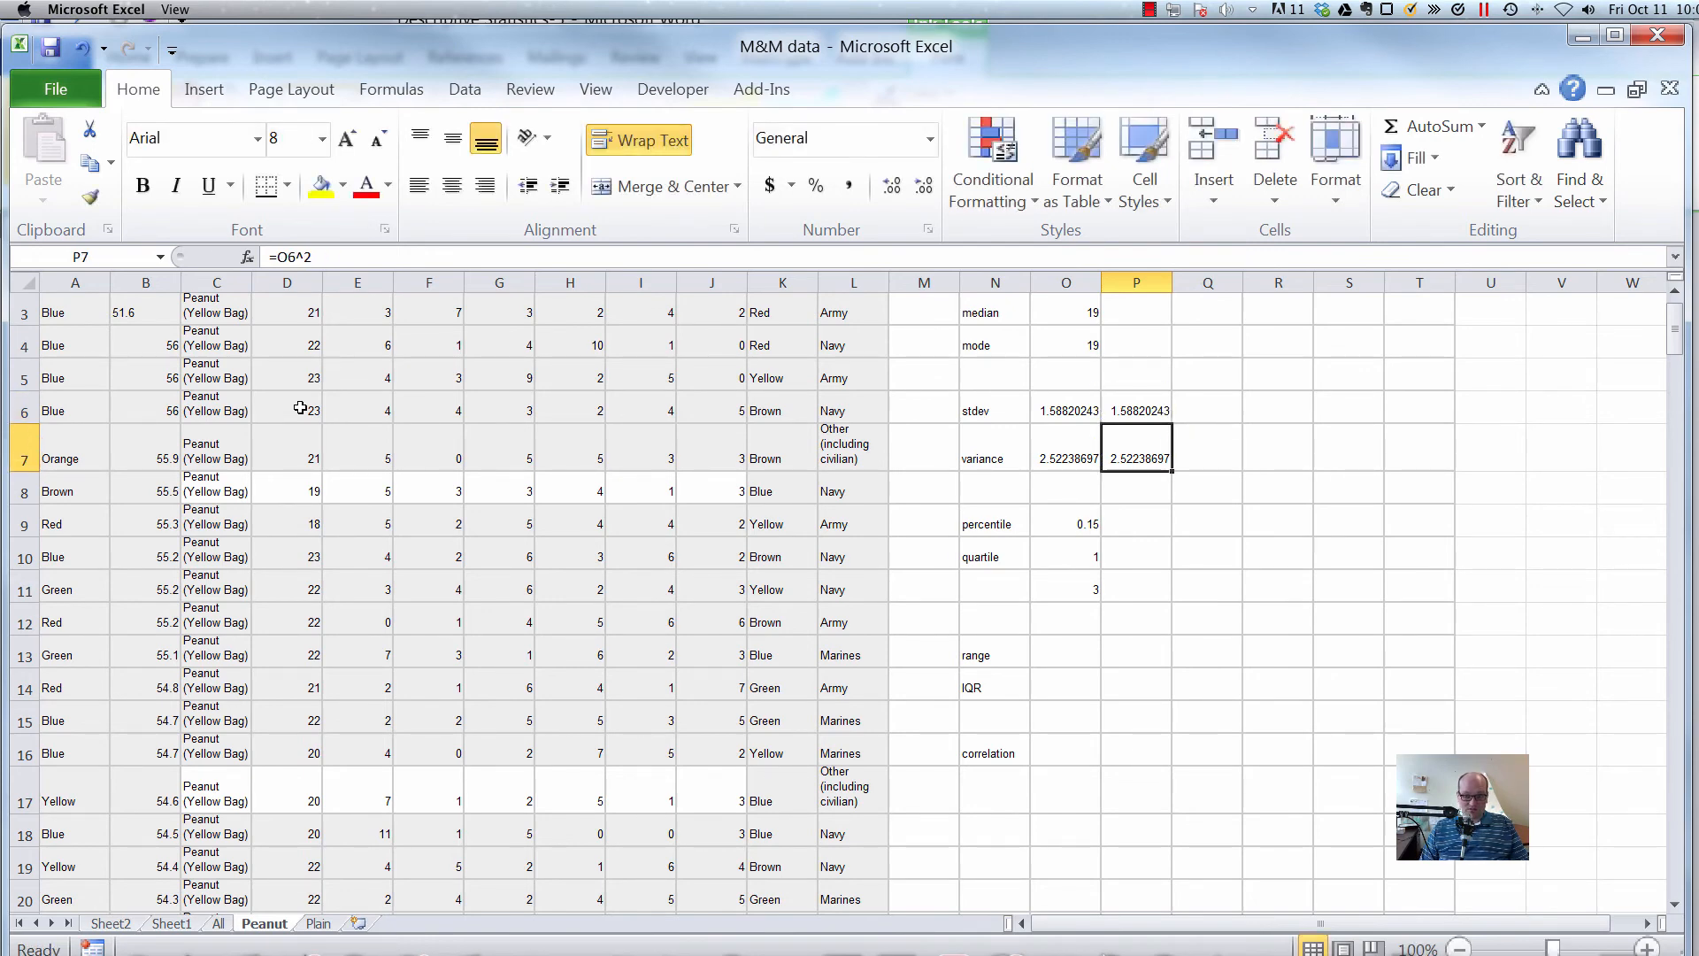
# Calculate the percentile of the M&M counts in D2:D146 in cell P9 with PERCENTILE.INC, using O9 as k.
pyautogui.scroll(1, 1117, 547)
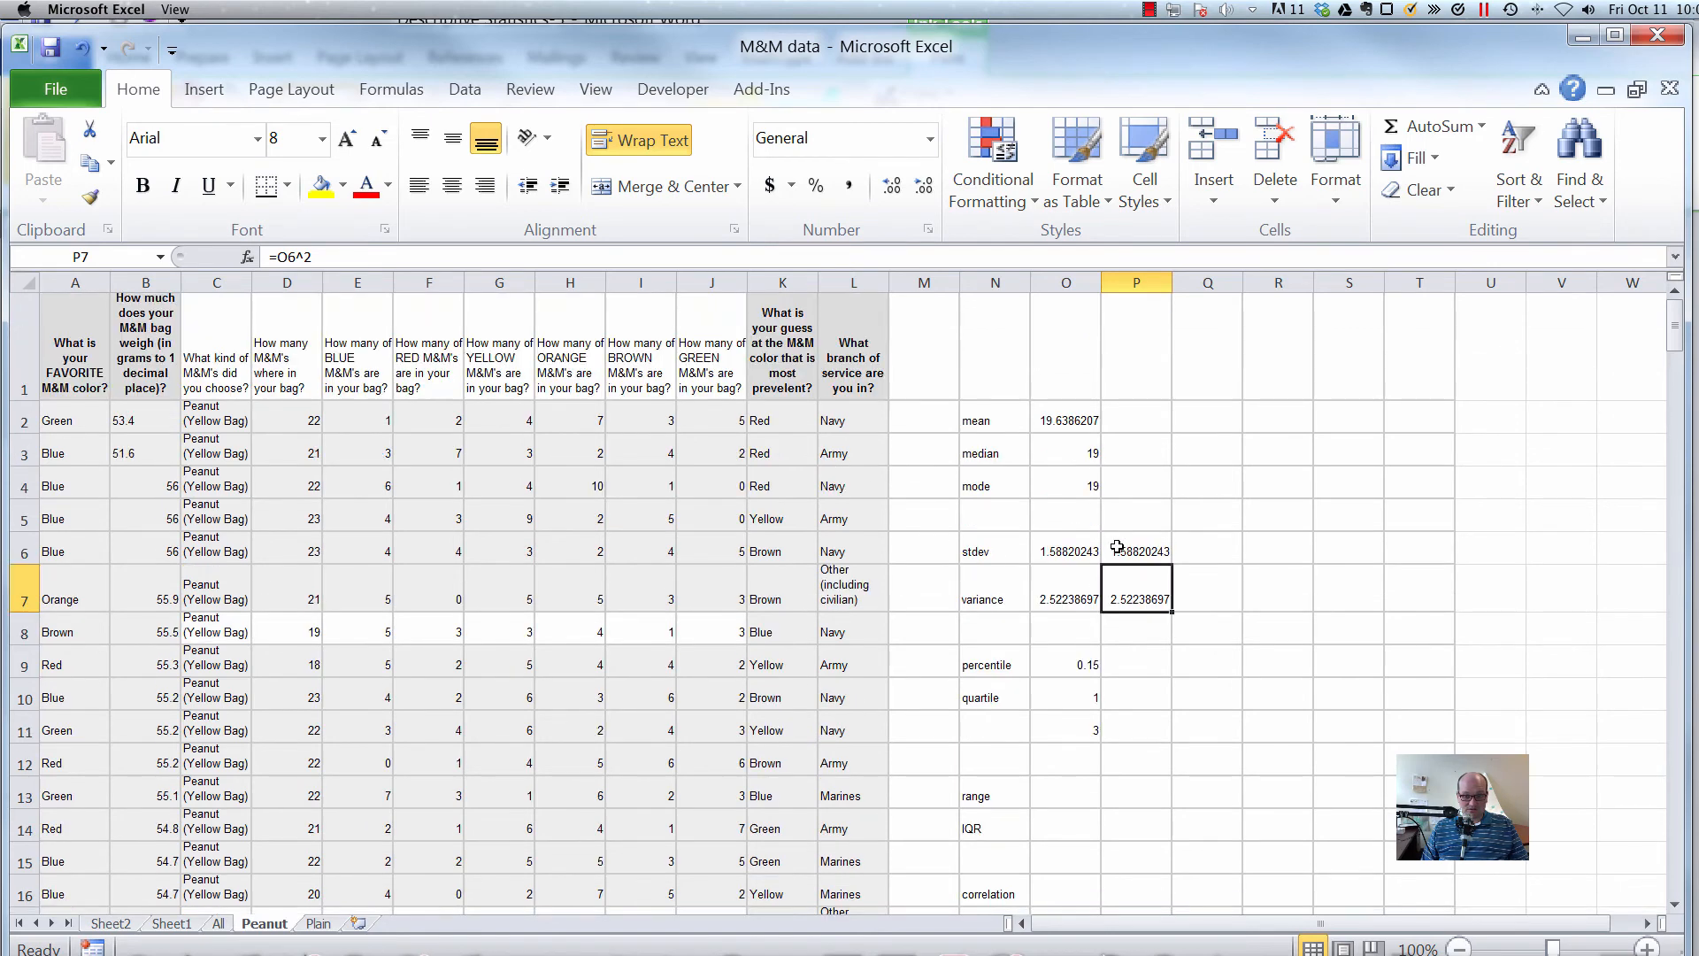
pyautogui.click(1142, 663)
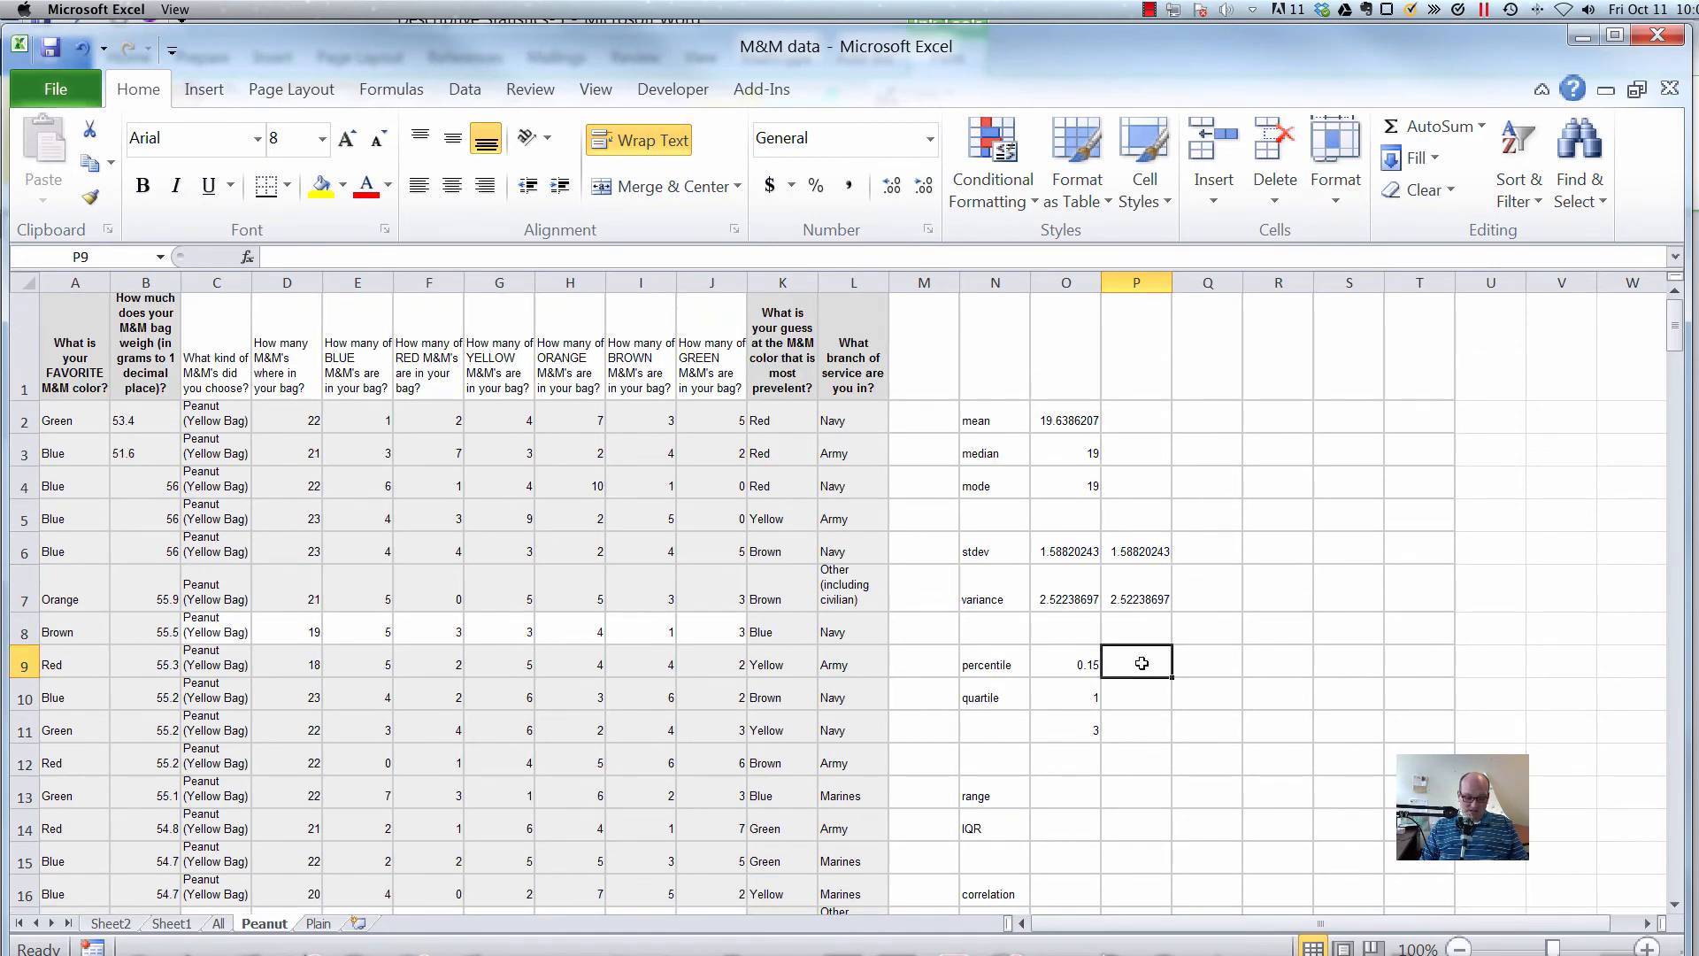
pyautogui.write('=percentile')
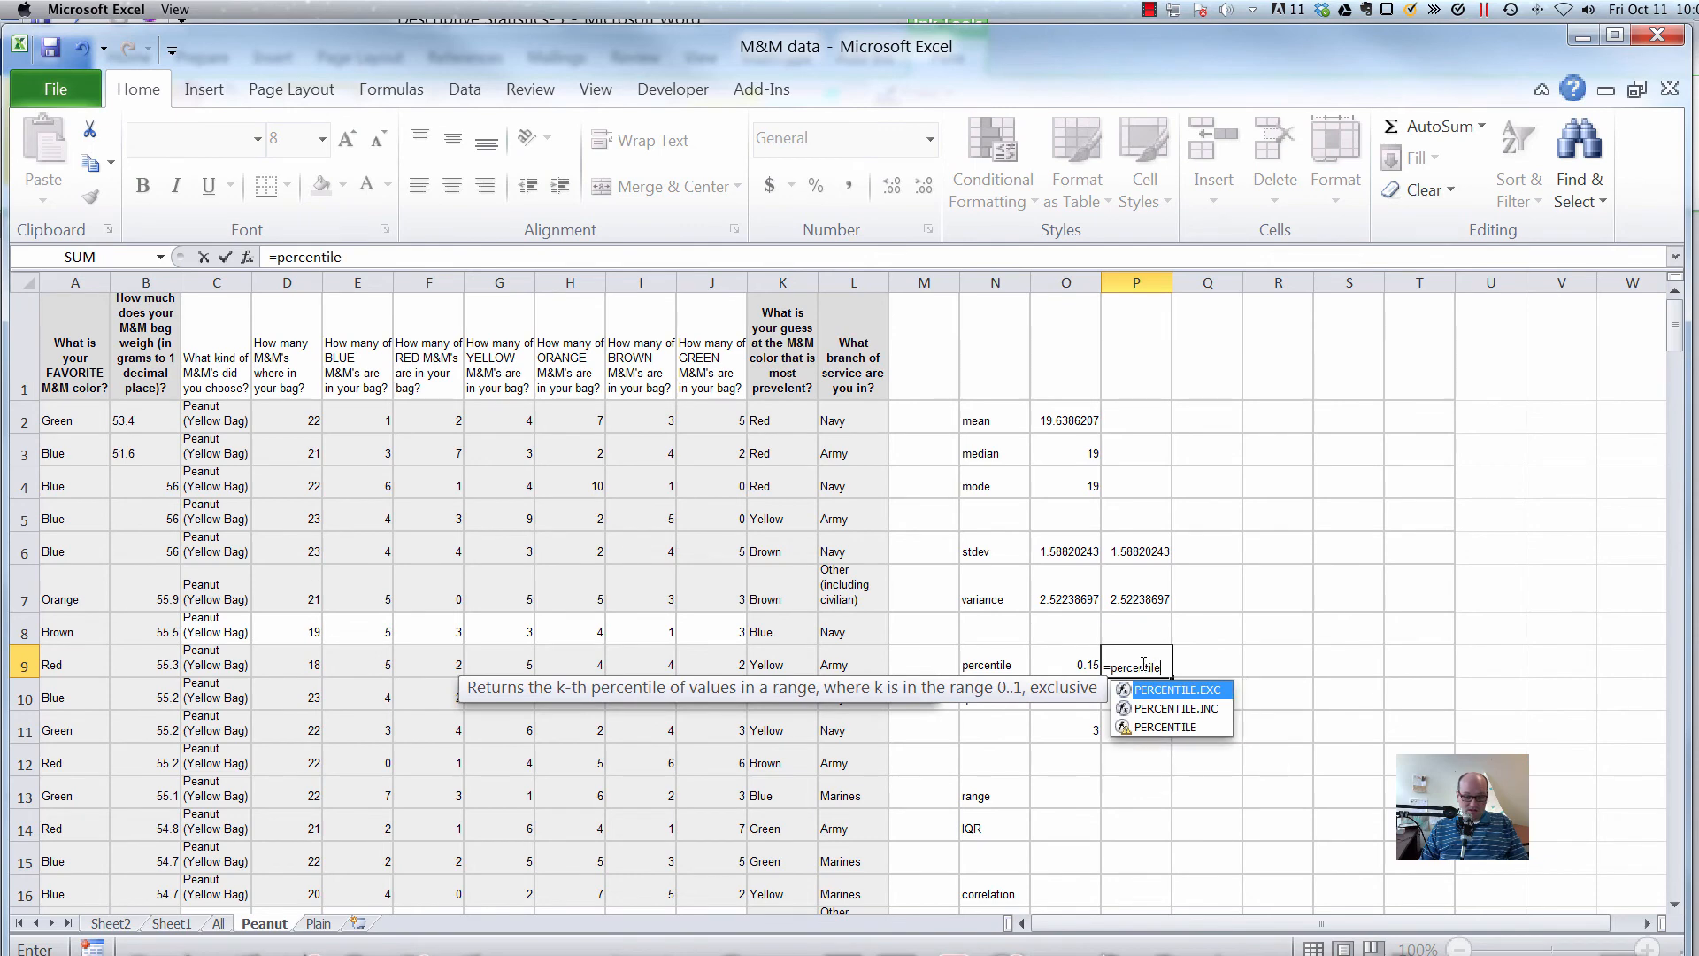
pyautogui.write('.inc')
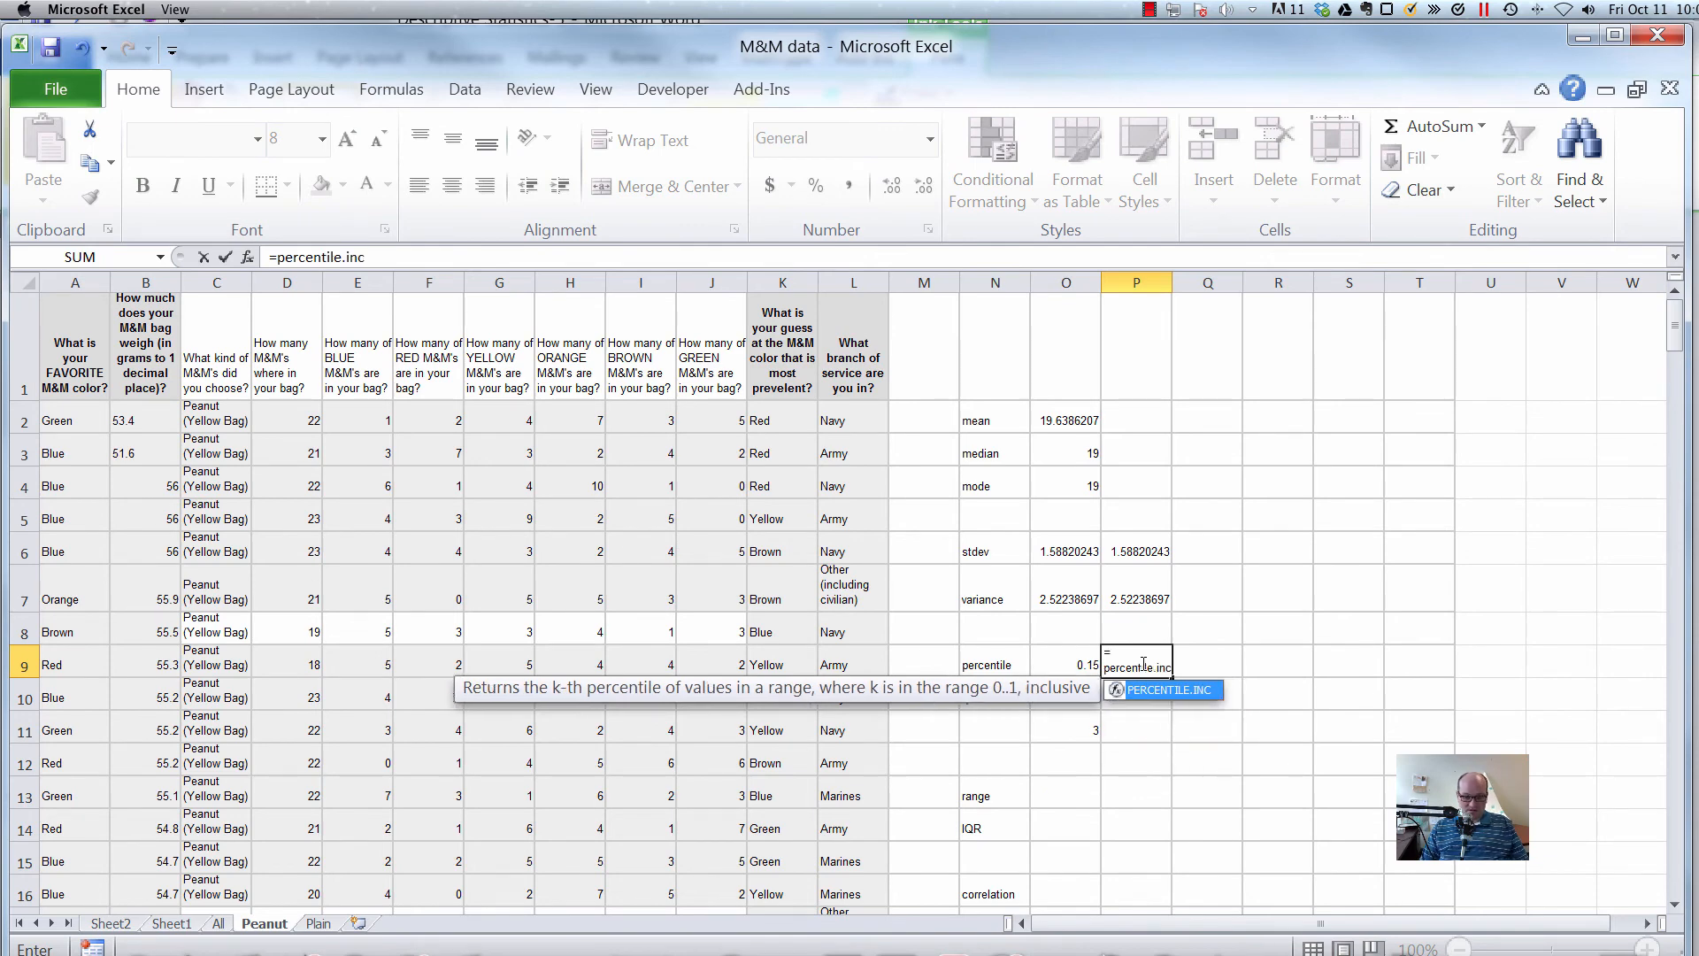
pyautogui.write('(')
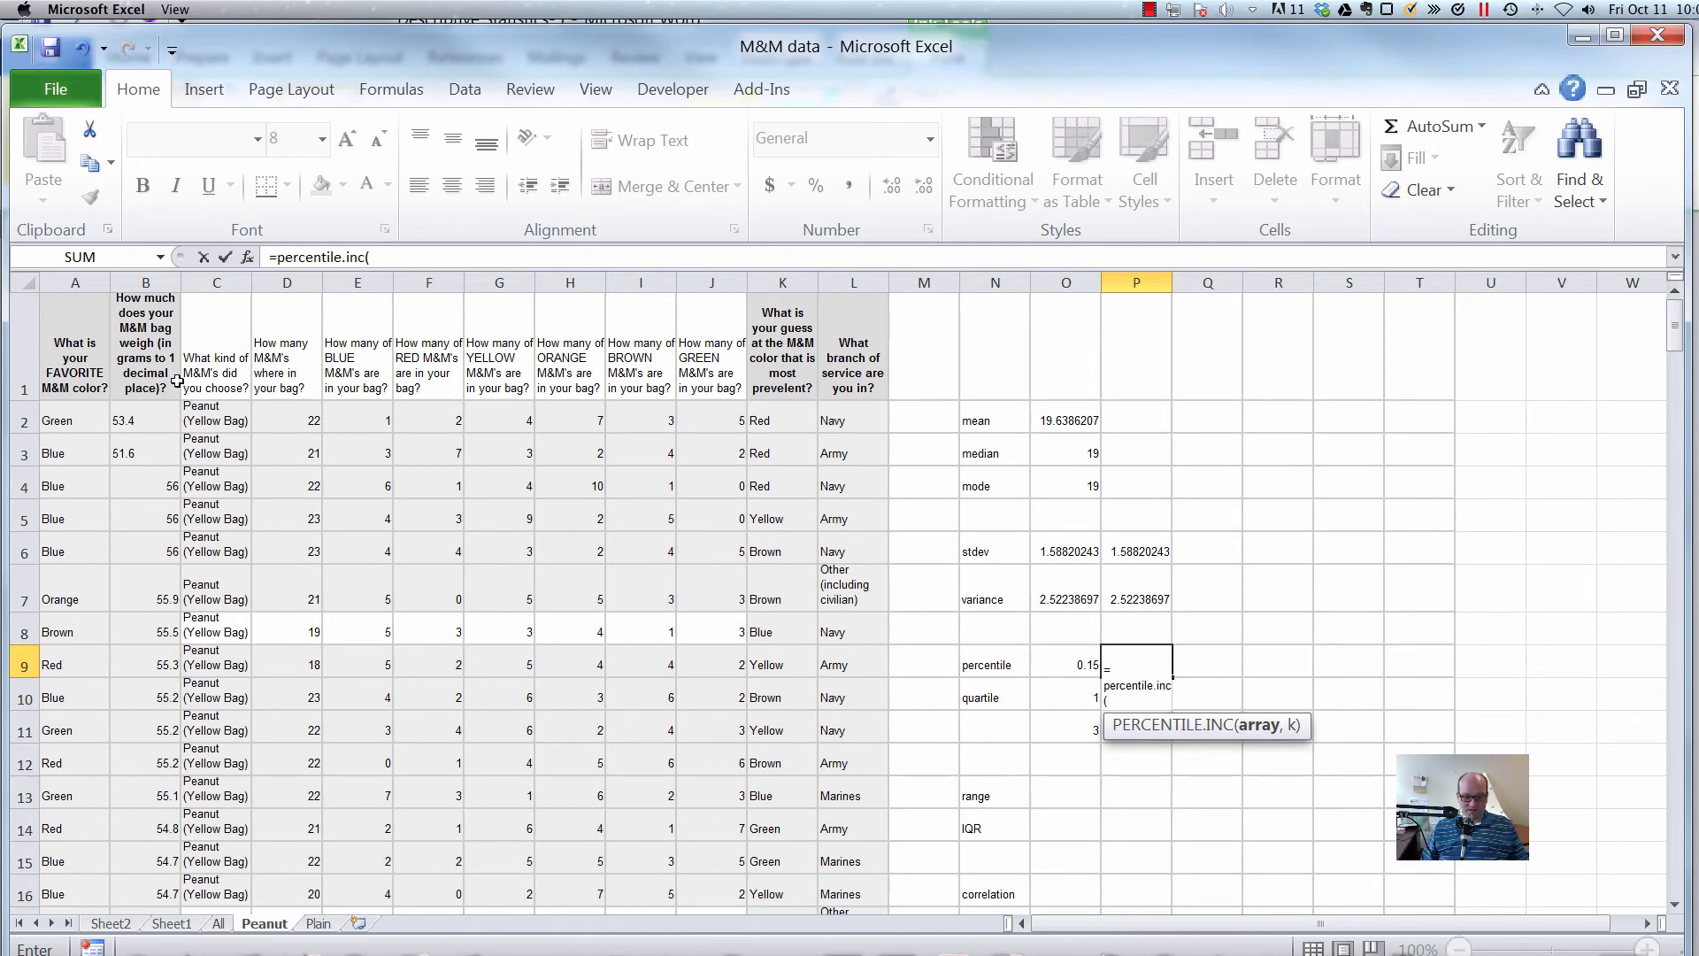
pyautogui.click(308, 416)
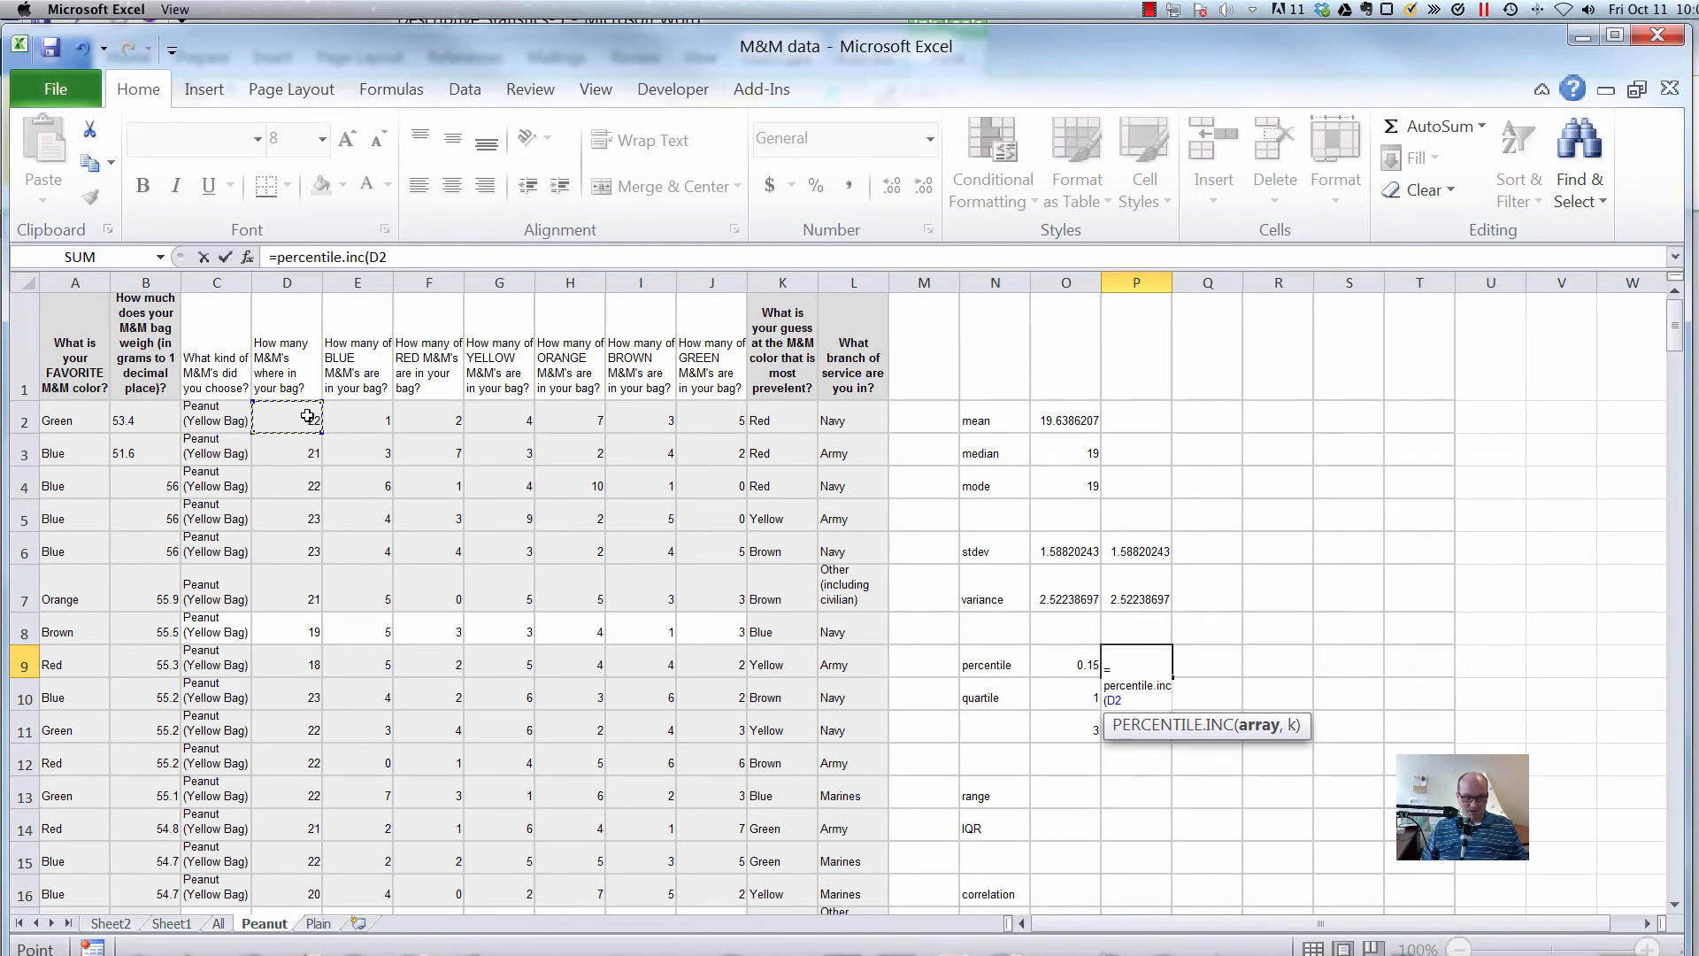
pyautogui.hotkey('ctrl', 'shift', 'Down')
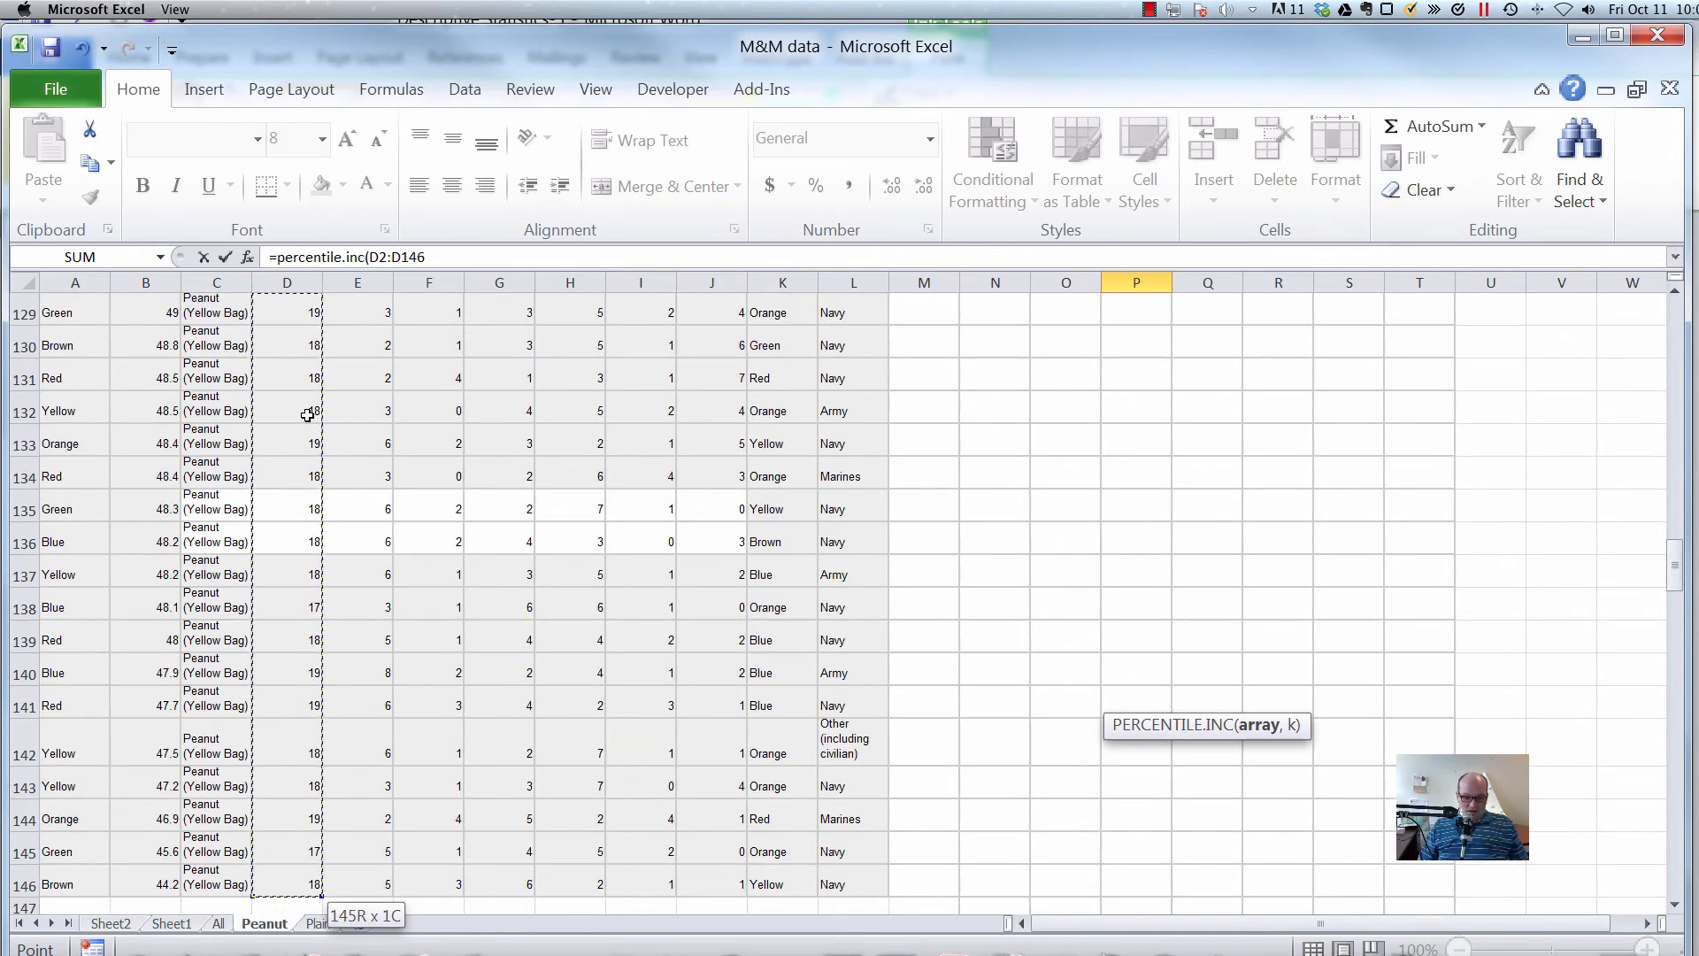
pyautogui.write(',')
pyautogui.press('Up')
pyautogui.press('Up')
pyautogui.press('Down')
pyautogui.press('Down')
pyautogui.press('Down')
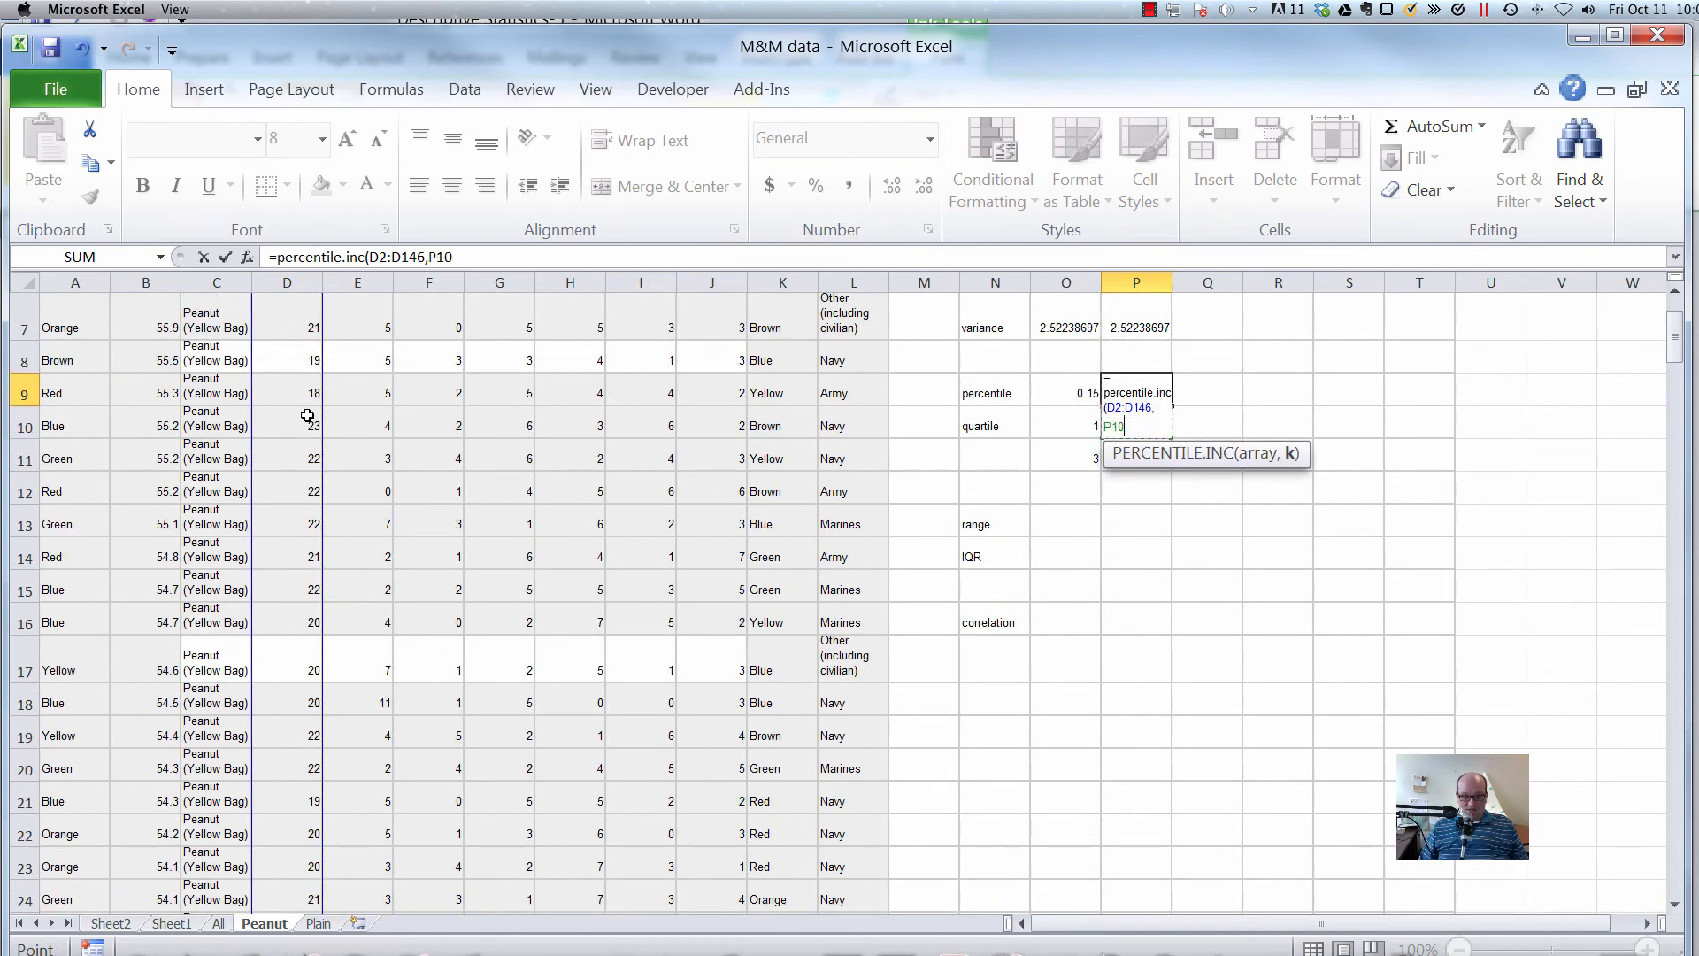
pyautogui.press('Up')
pyautogui.press('Left')
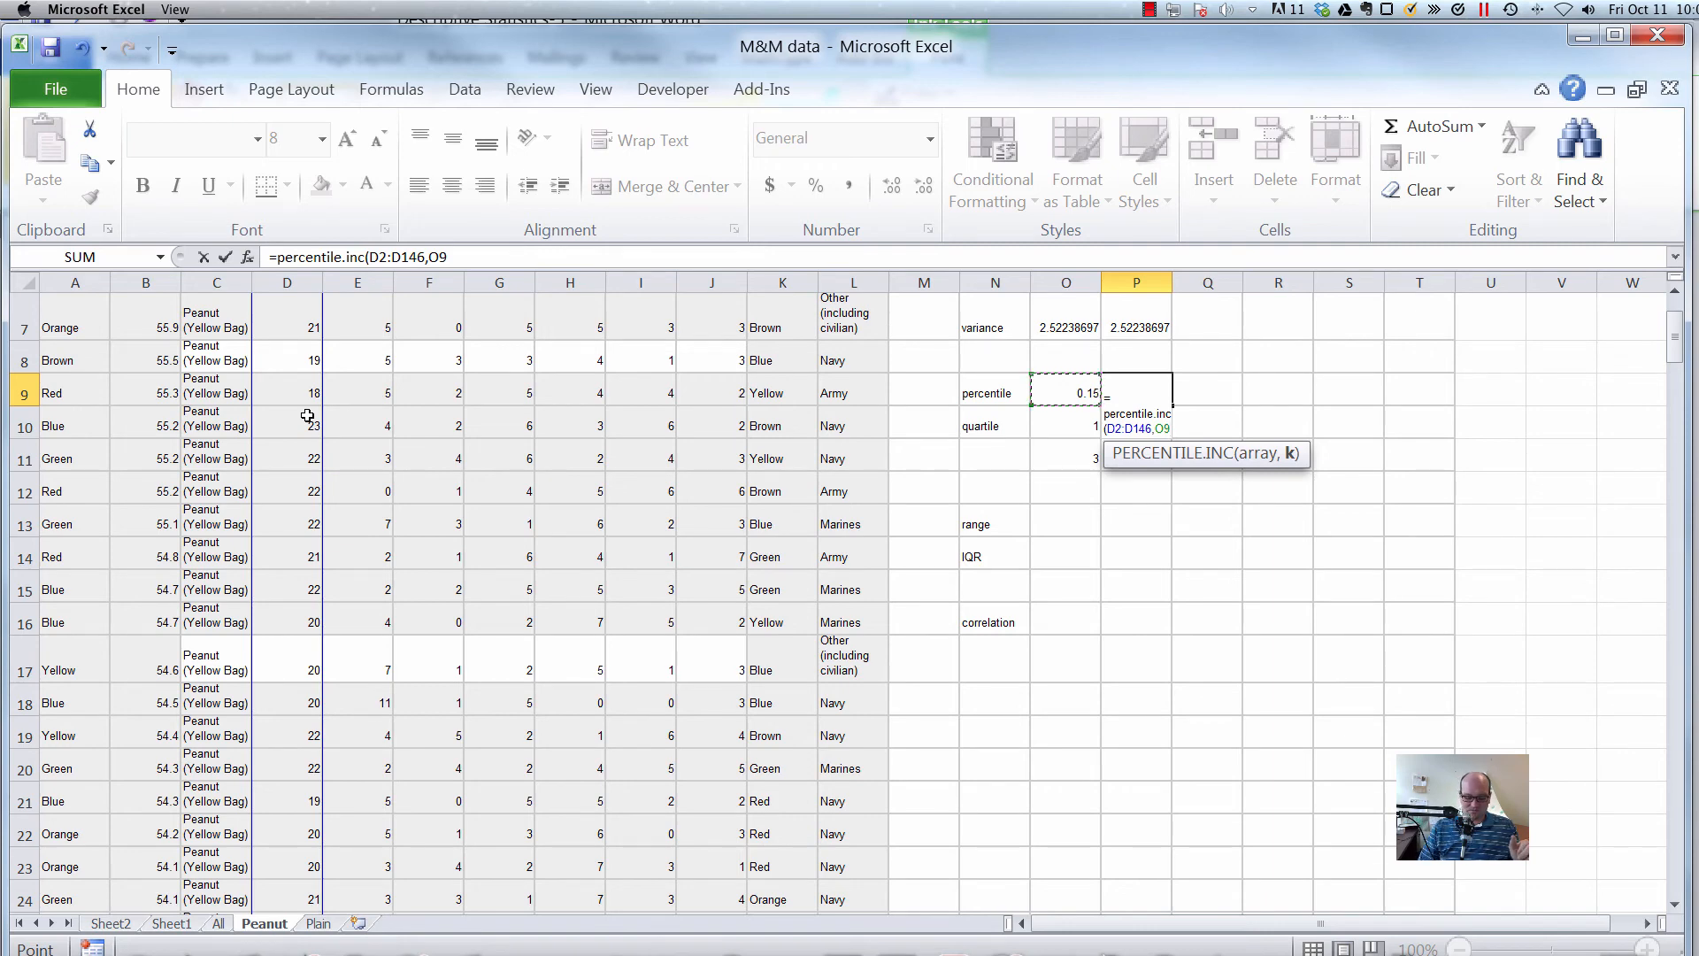
pyautogui.press('Return')
pyautogui.press('Up')
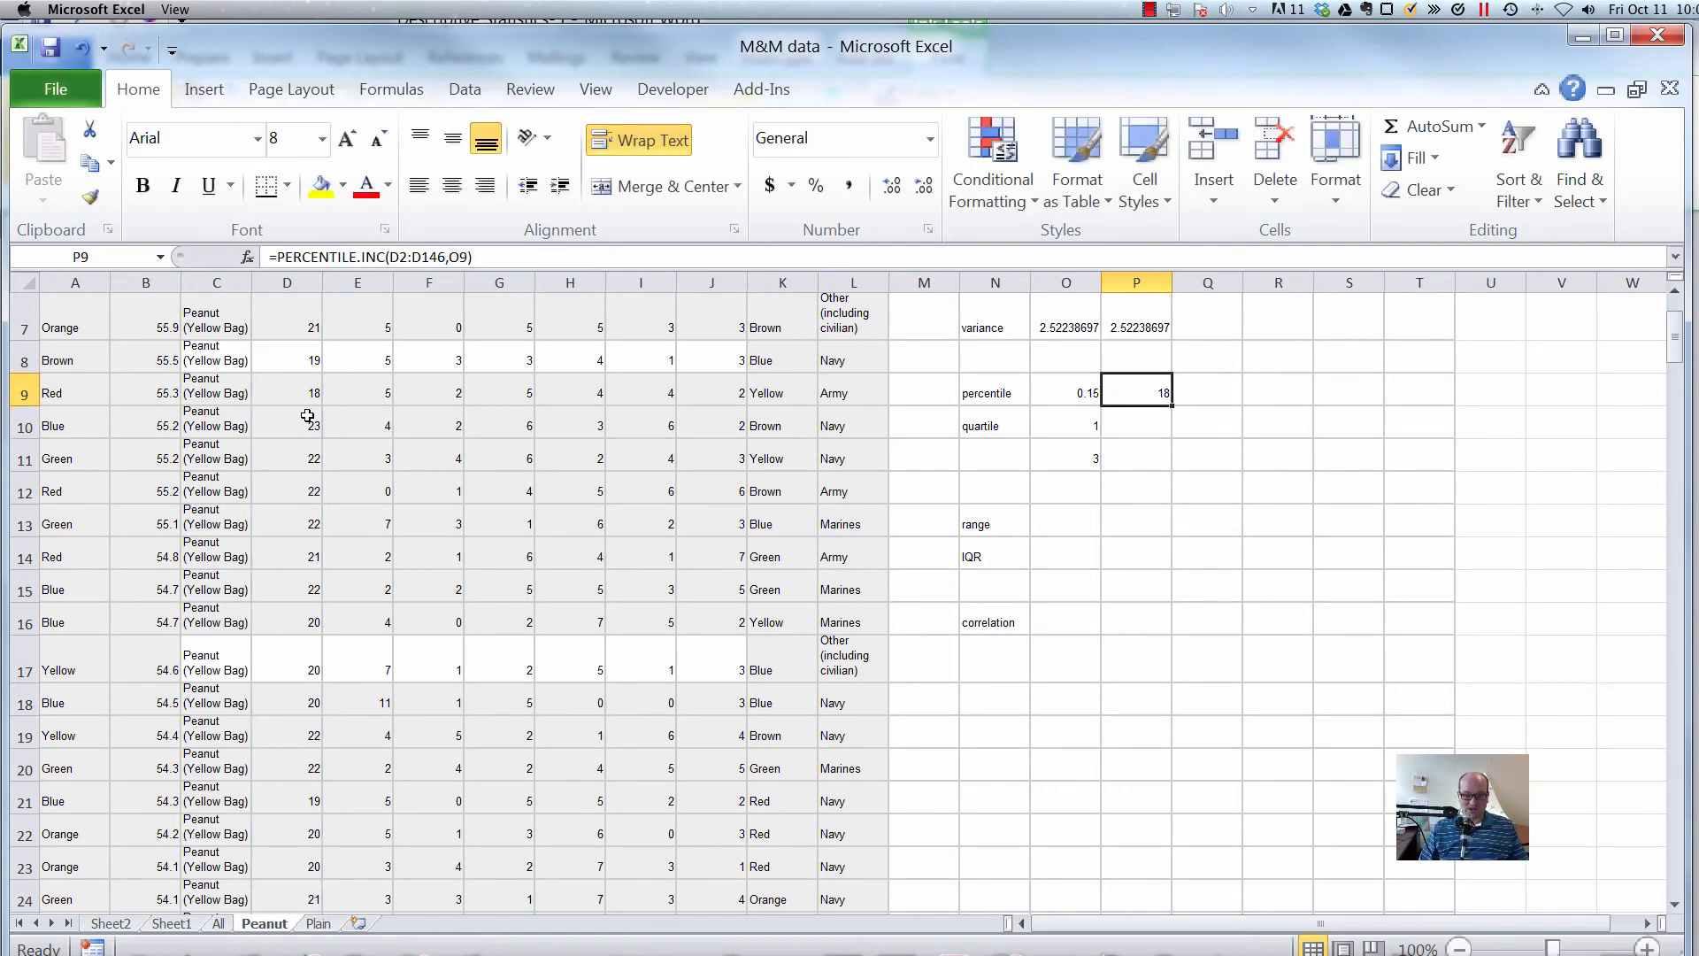
# Set the percentile input in O9 to 0.19.
pyautogui.press('Left')
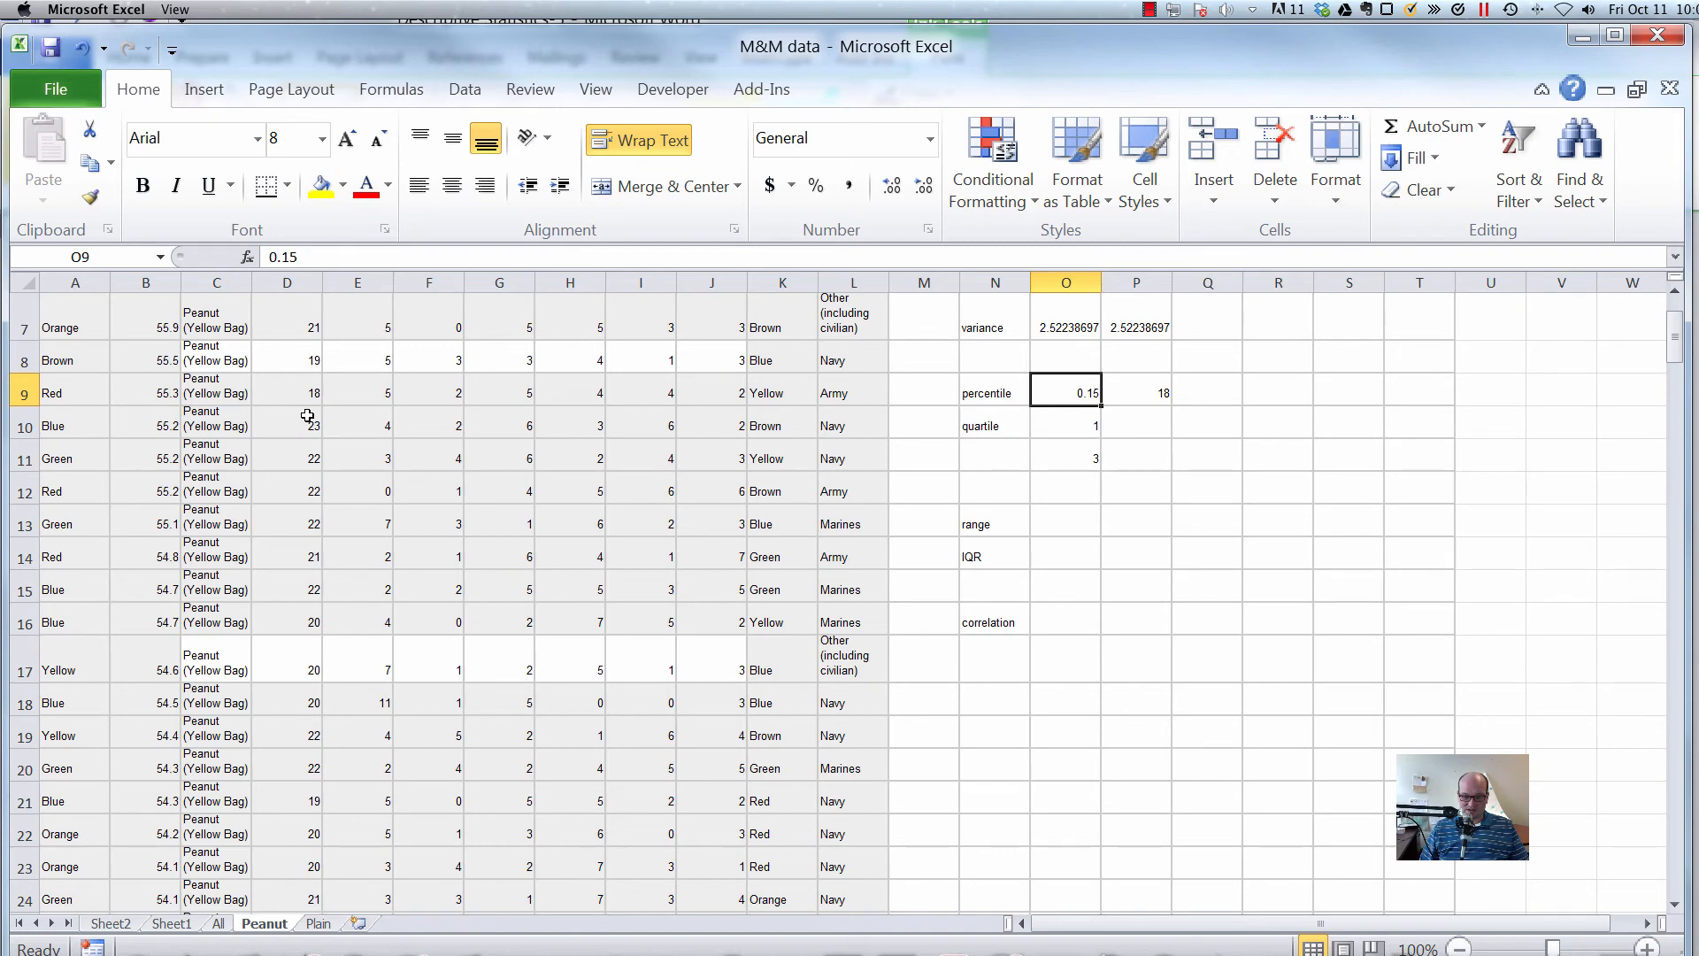
pyautogui.write('0.19')
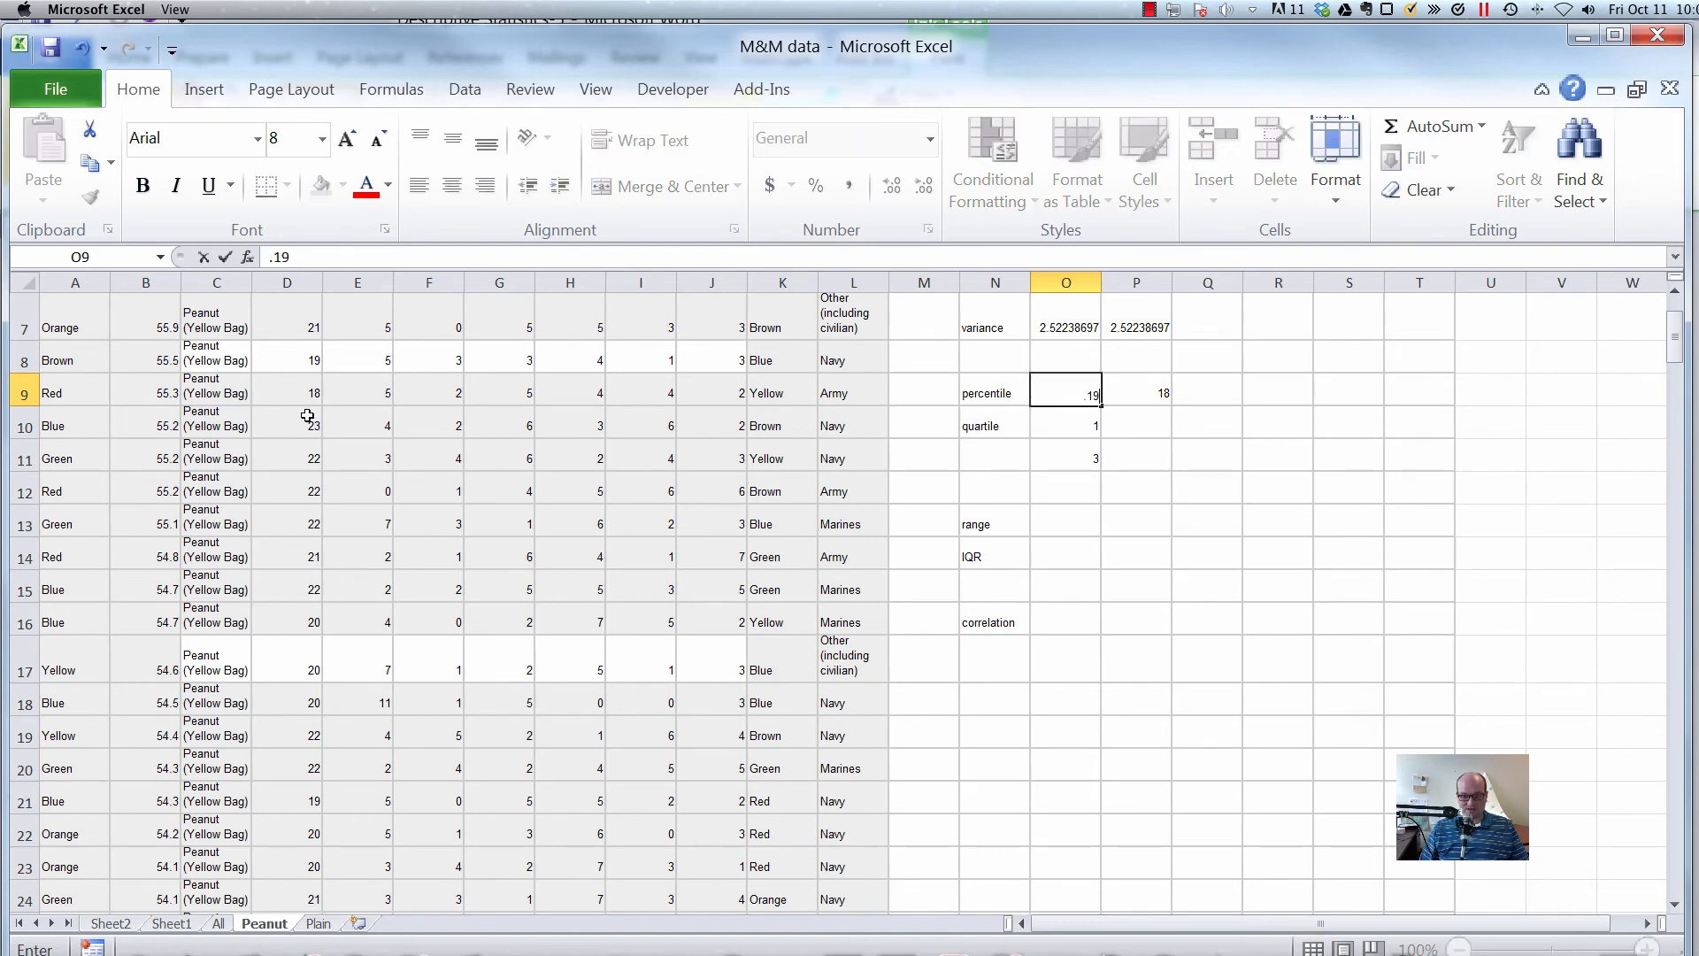
pyautogui.press('Return')
pyautogui.press('Up')
pyautogui.write('.')
pyautogui.press('pagedown')
pyautogui.write('7')
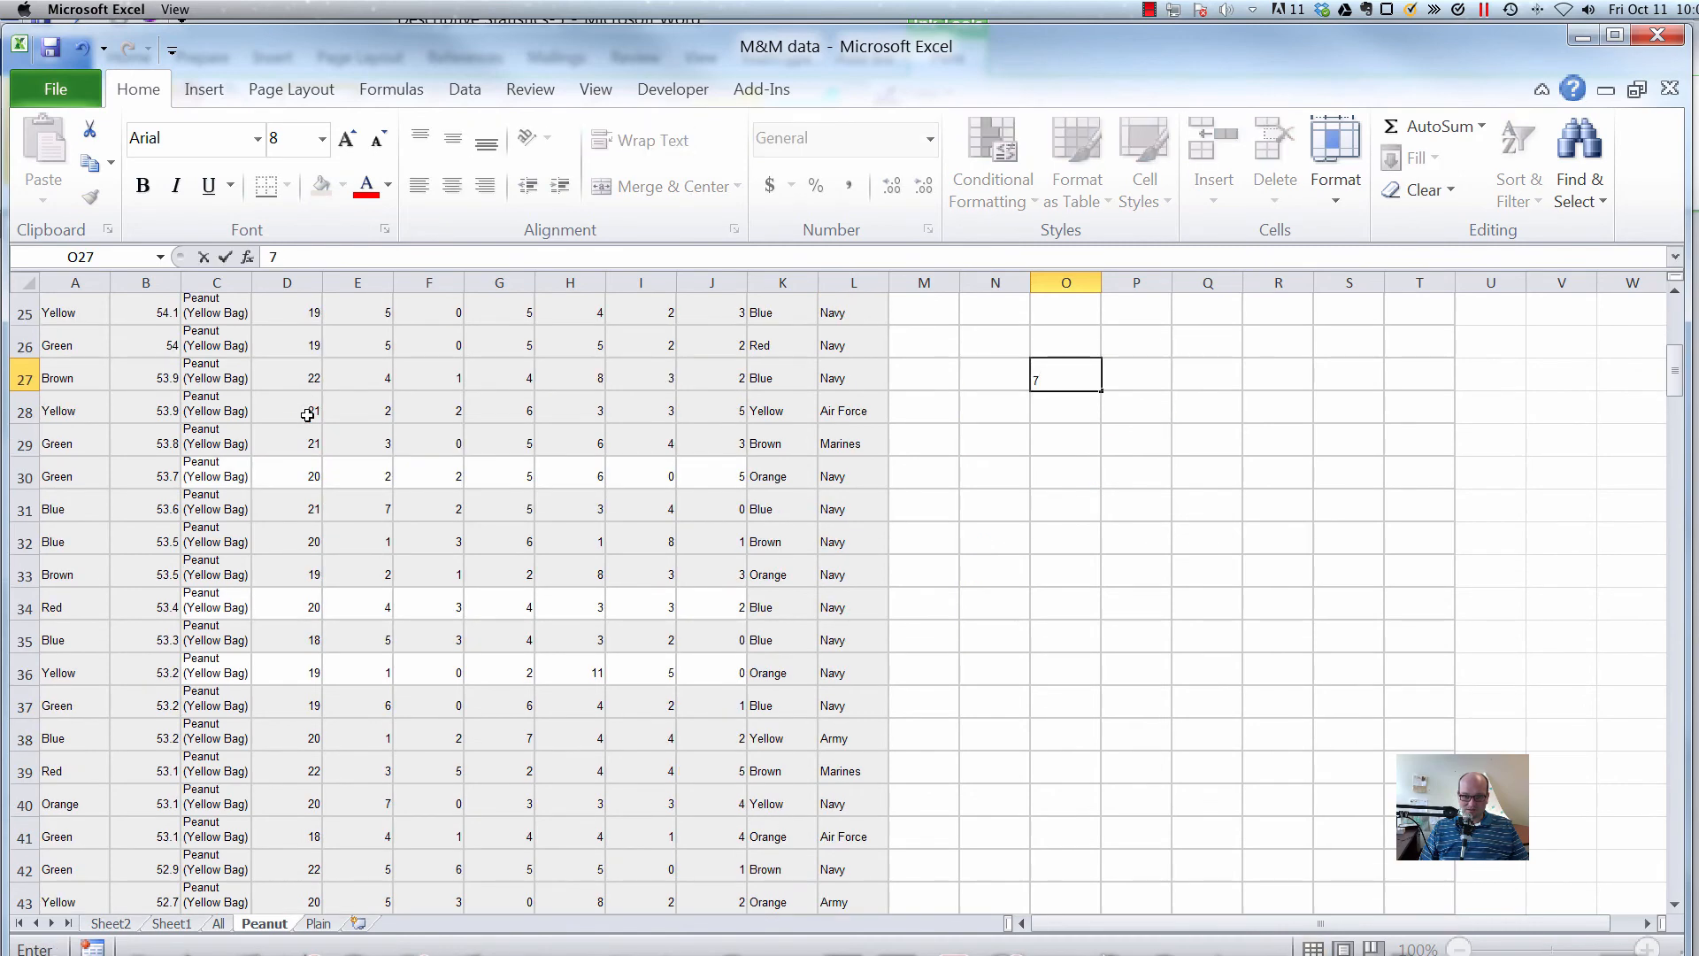
pyautogui.press('Escape')
pyautogui.press('pageup')
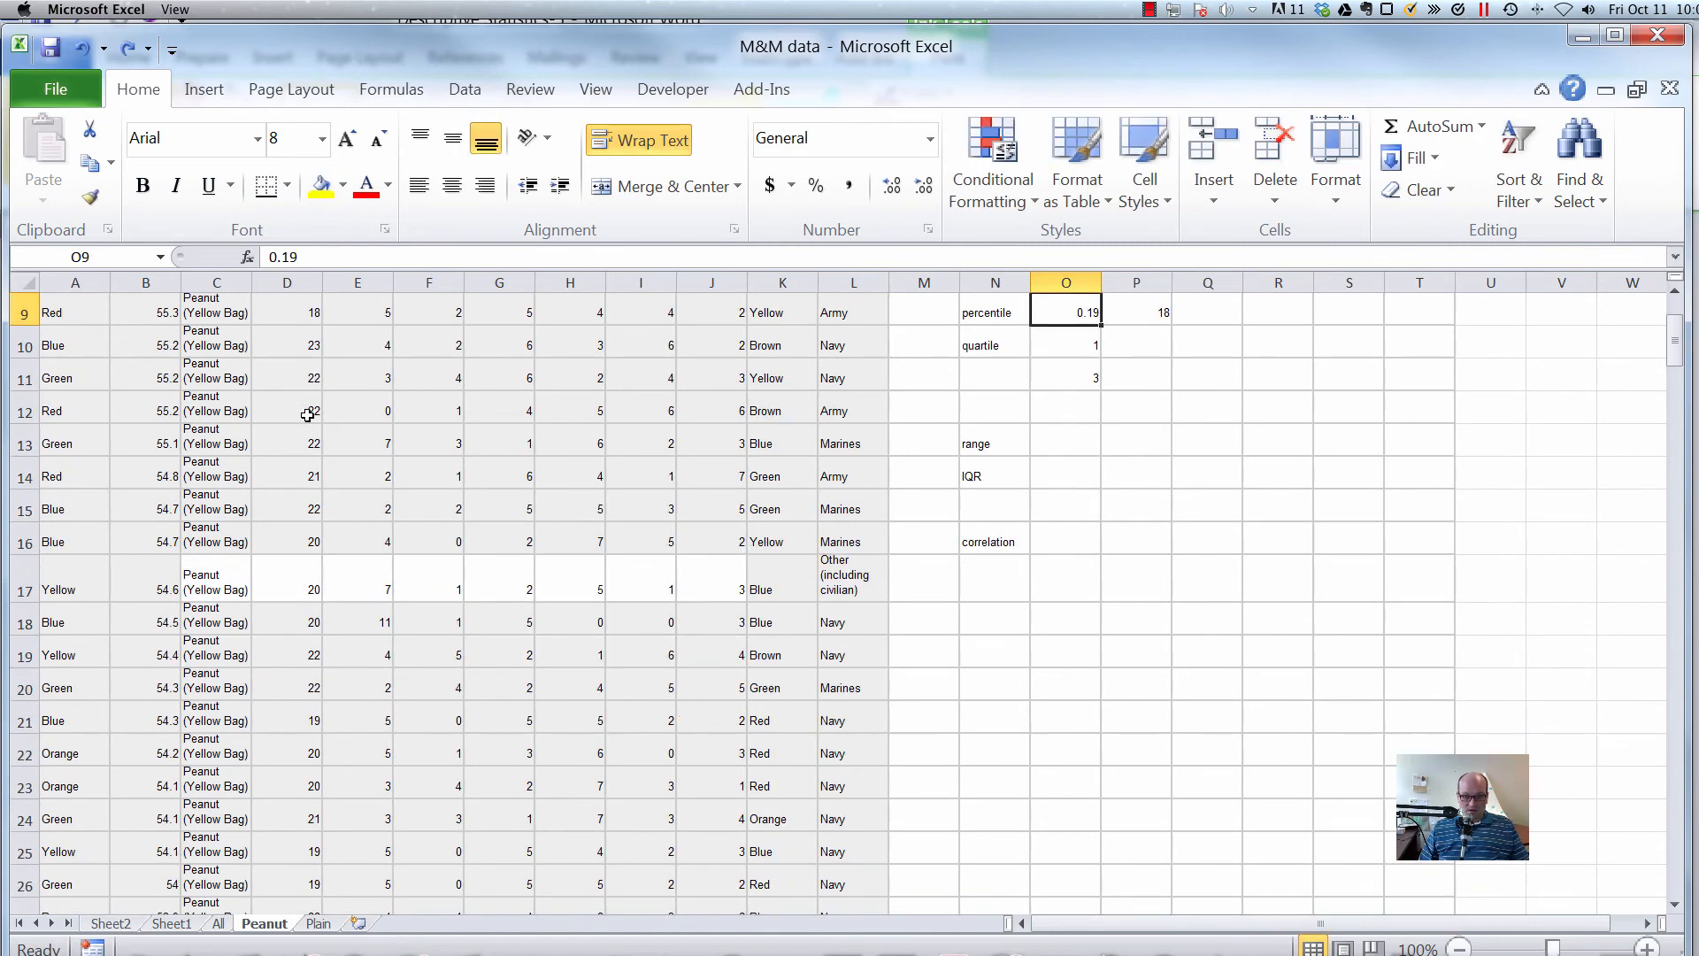
pyautogui.press('Down')
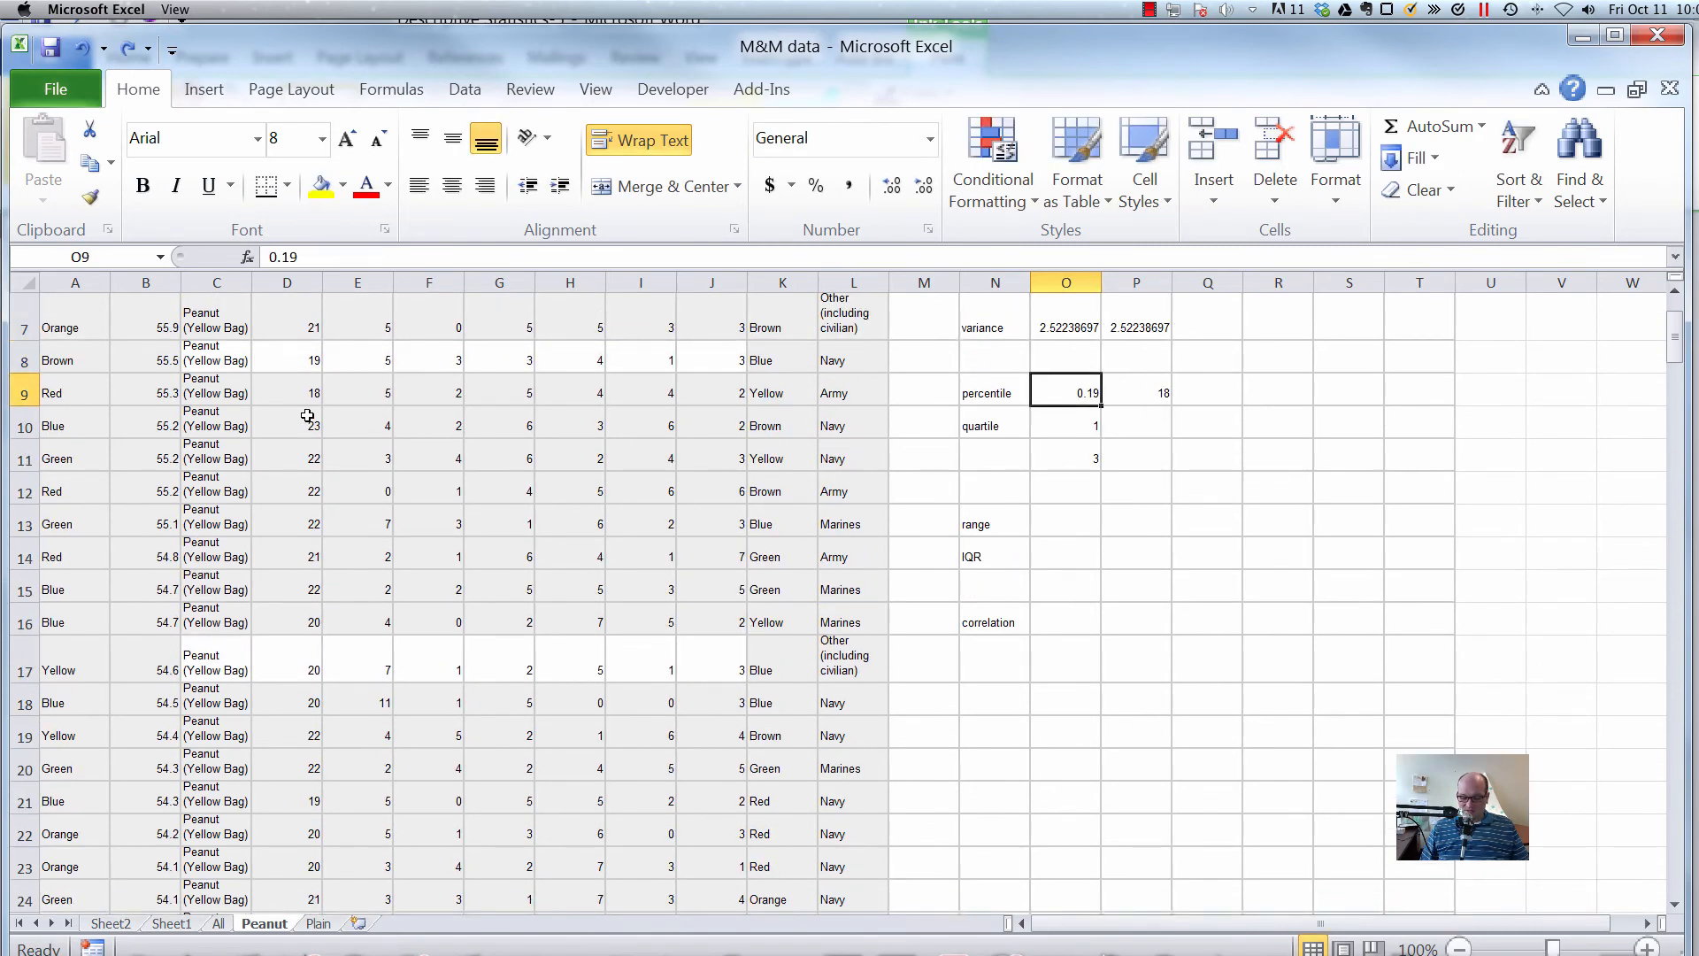
# Set the percentile input in O9 to 0.27 and check the result in P9.
pyautogui.write('.27')
pyautogui.hotkey('ctrl', 'Return')
pyautogui.press('Right')
pyautogui.press('Down')
pyautogui.press('Up')
pyautogui.press('Left')
pyautogui.press('Right')
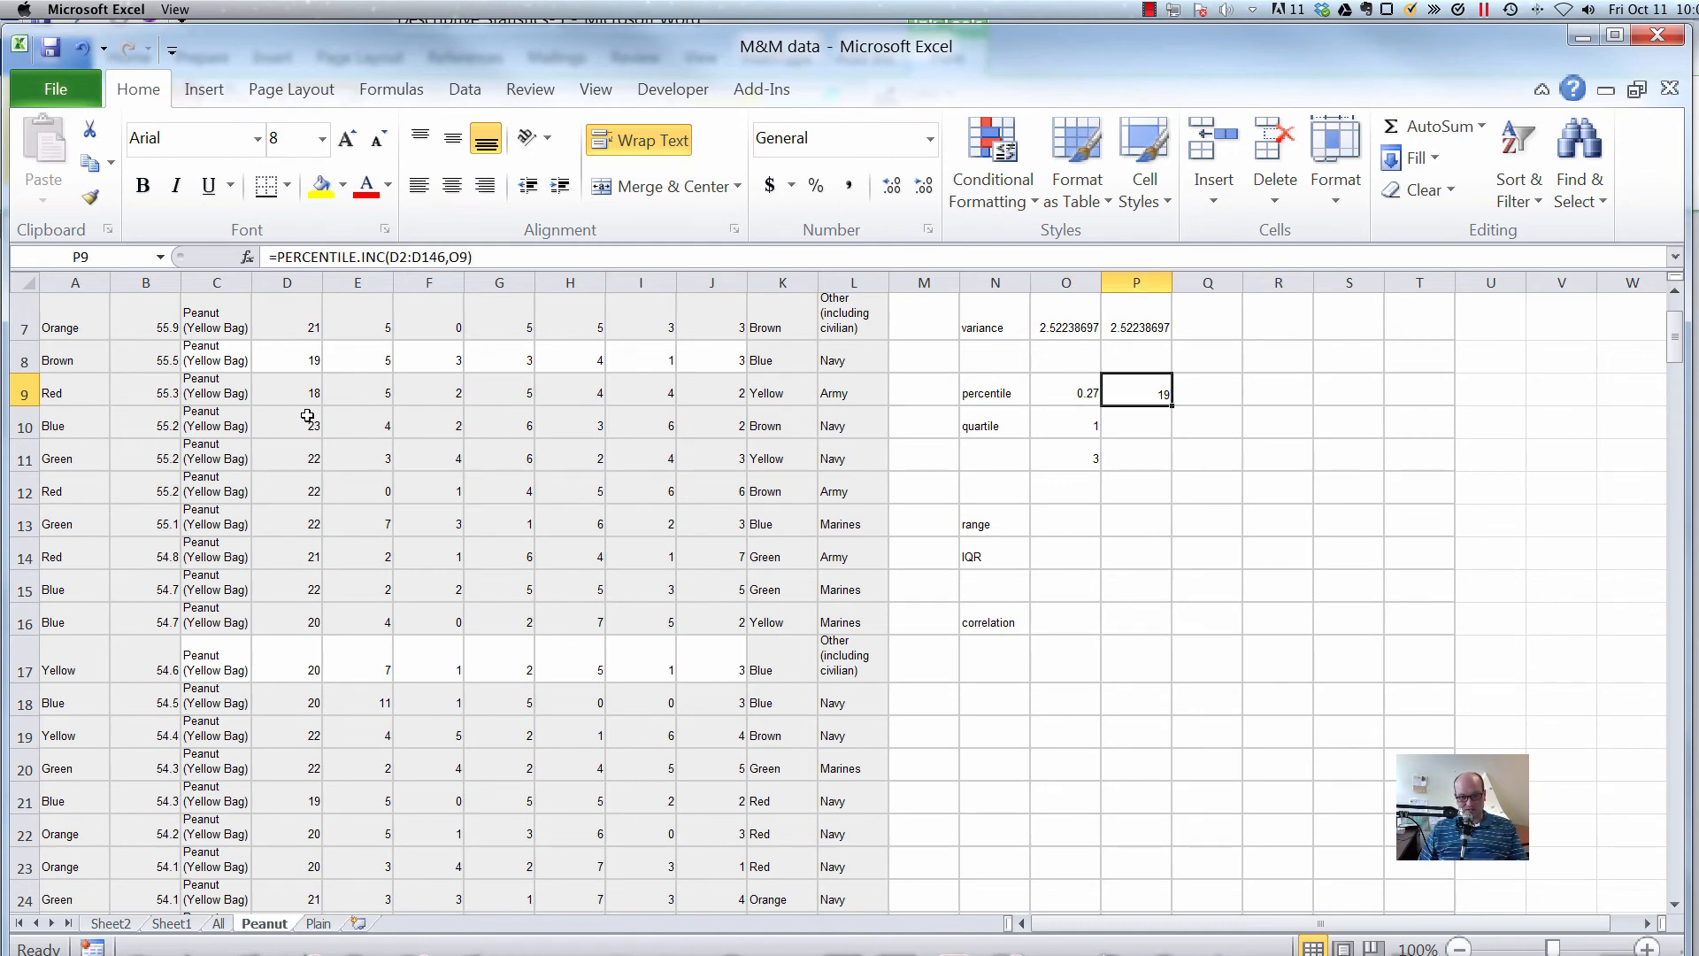
pyautogui.press('Down')
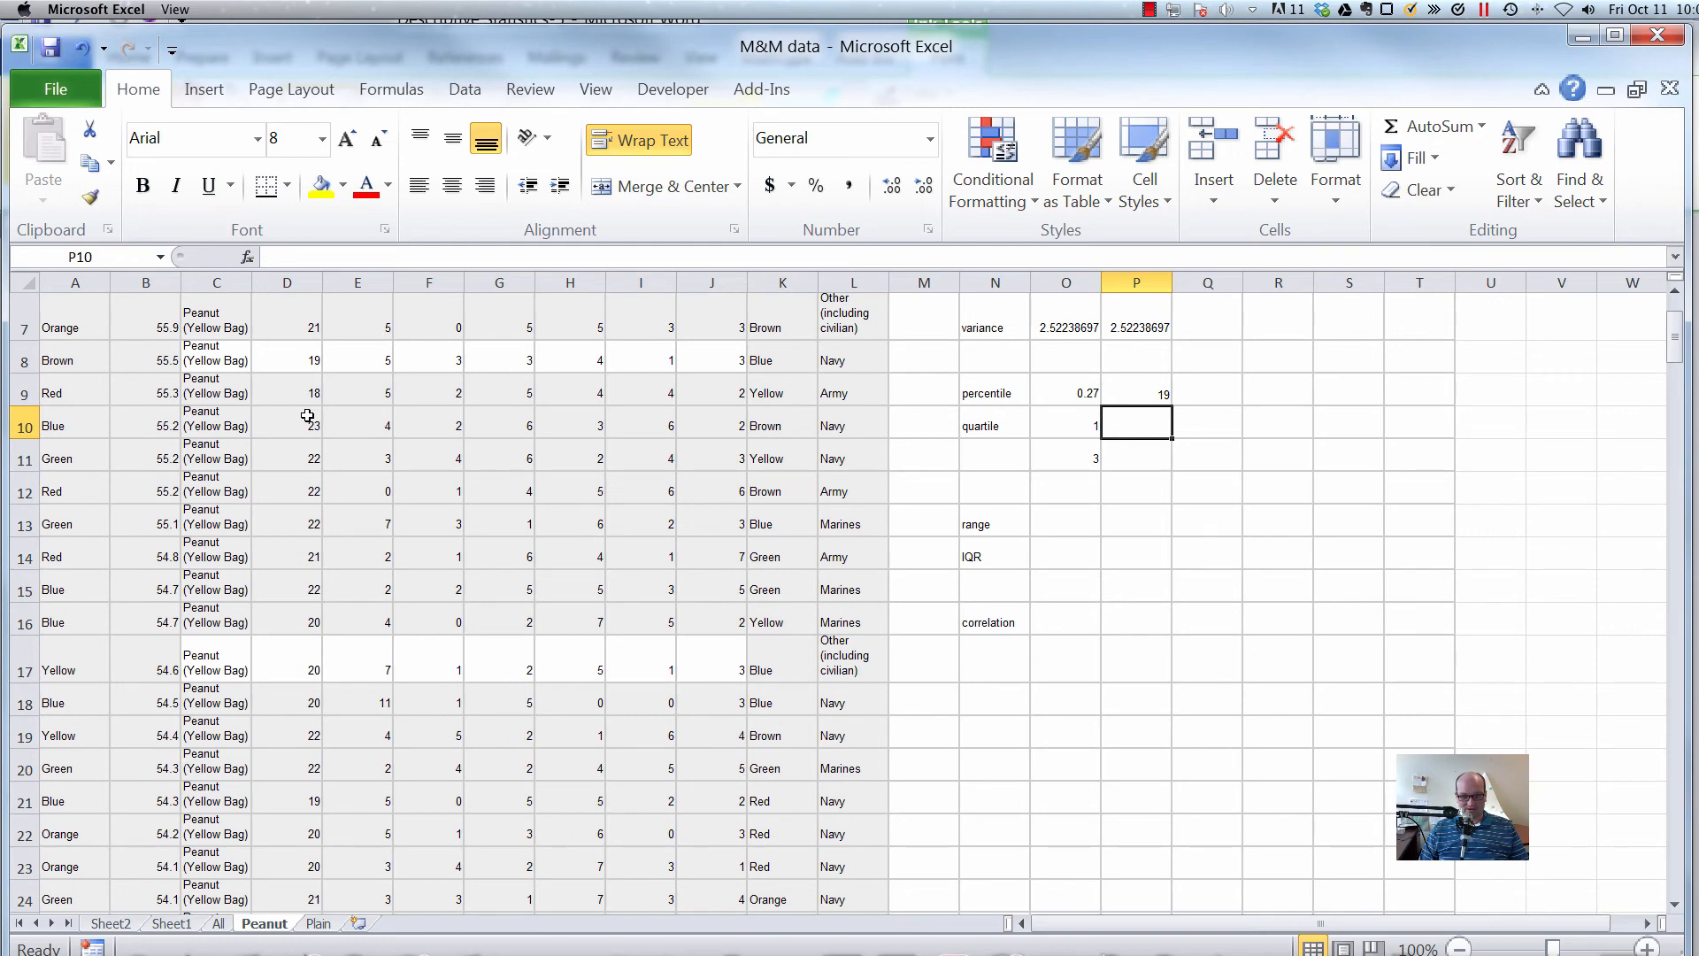
# Set the percentile input in O9 to 0.25.
pyautogui.press('Left')
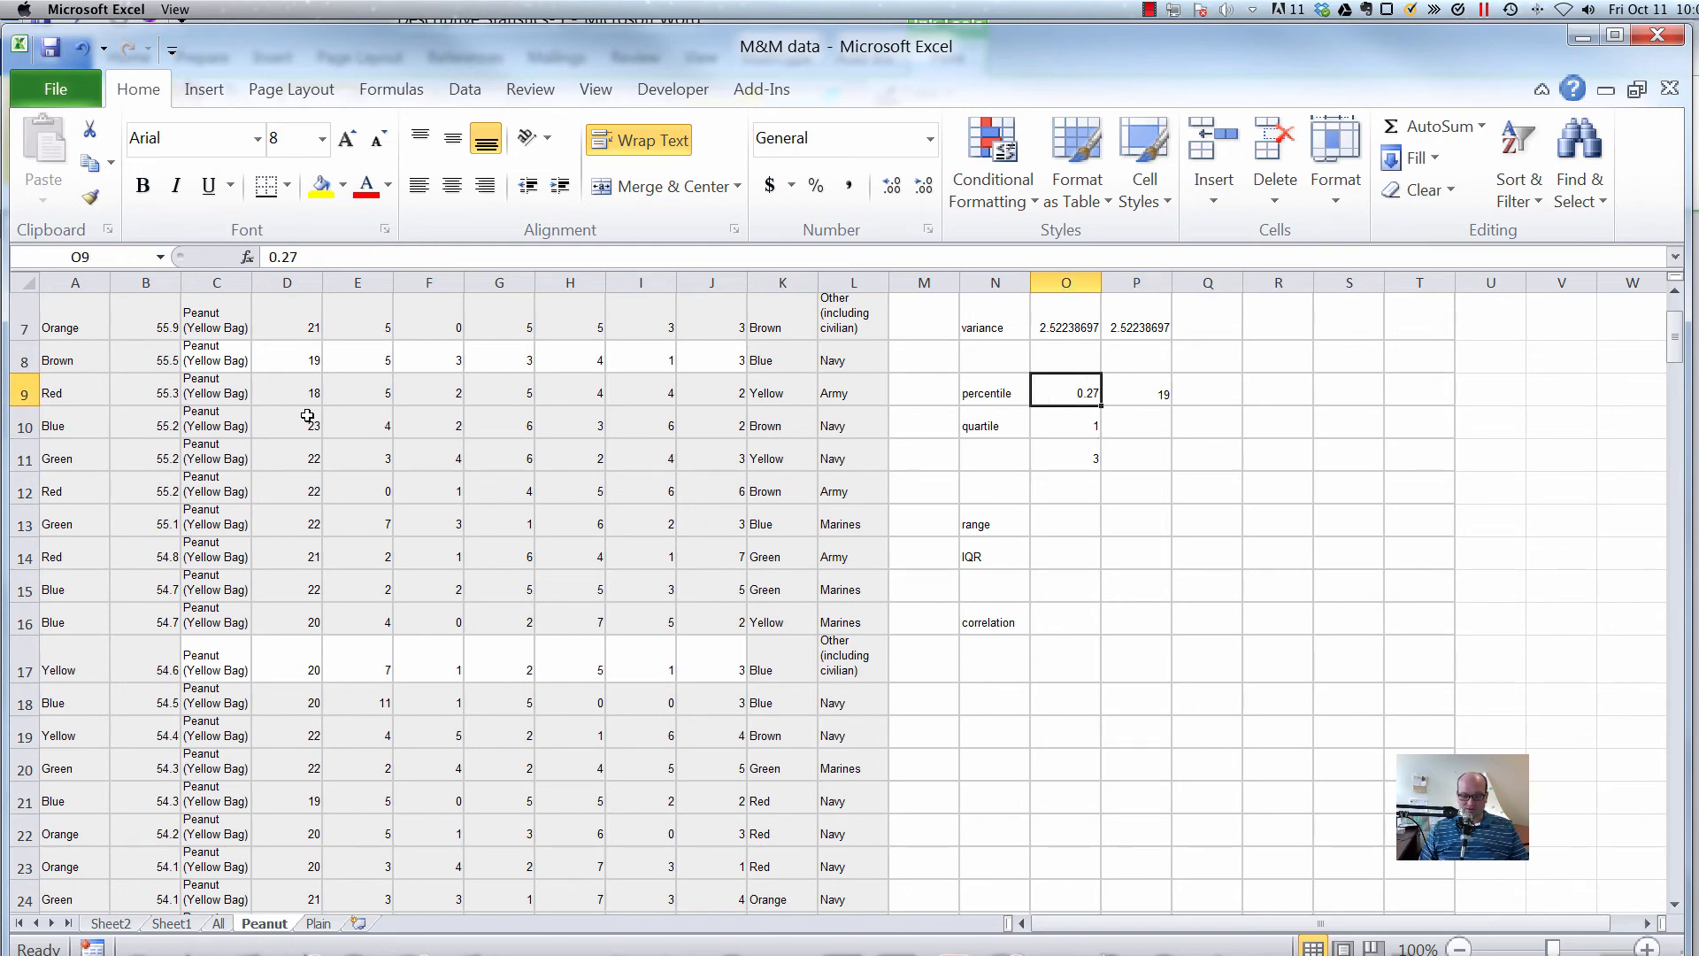
pyautogui.write('.25')
pyautogui.press('Tab')
# Start a formula in P10 with the inclusive quartile function QUARTILE.INC.
pyautogui.press('Down')
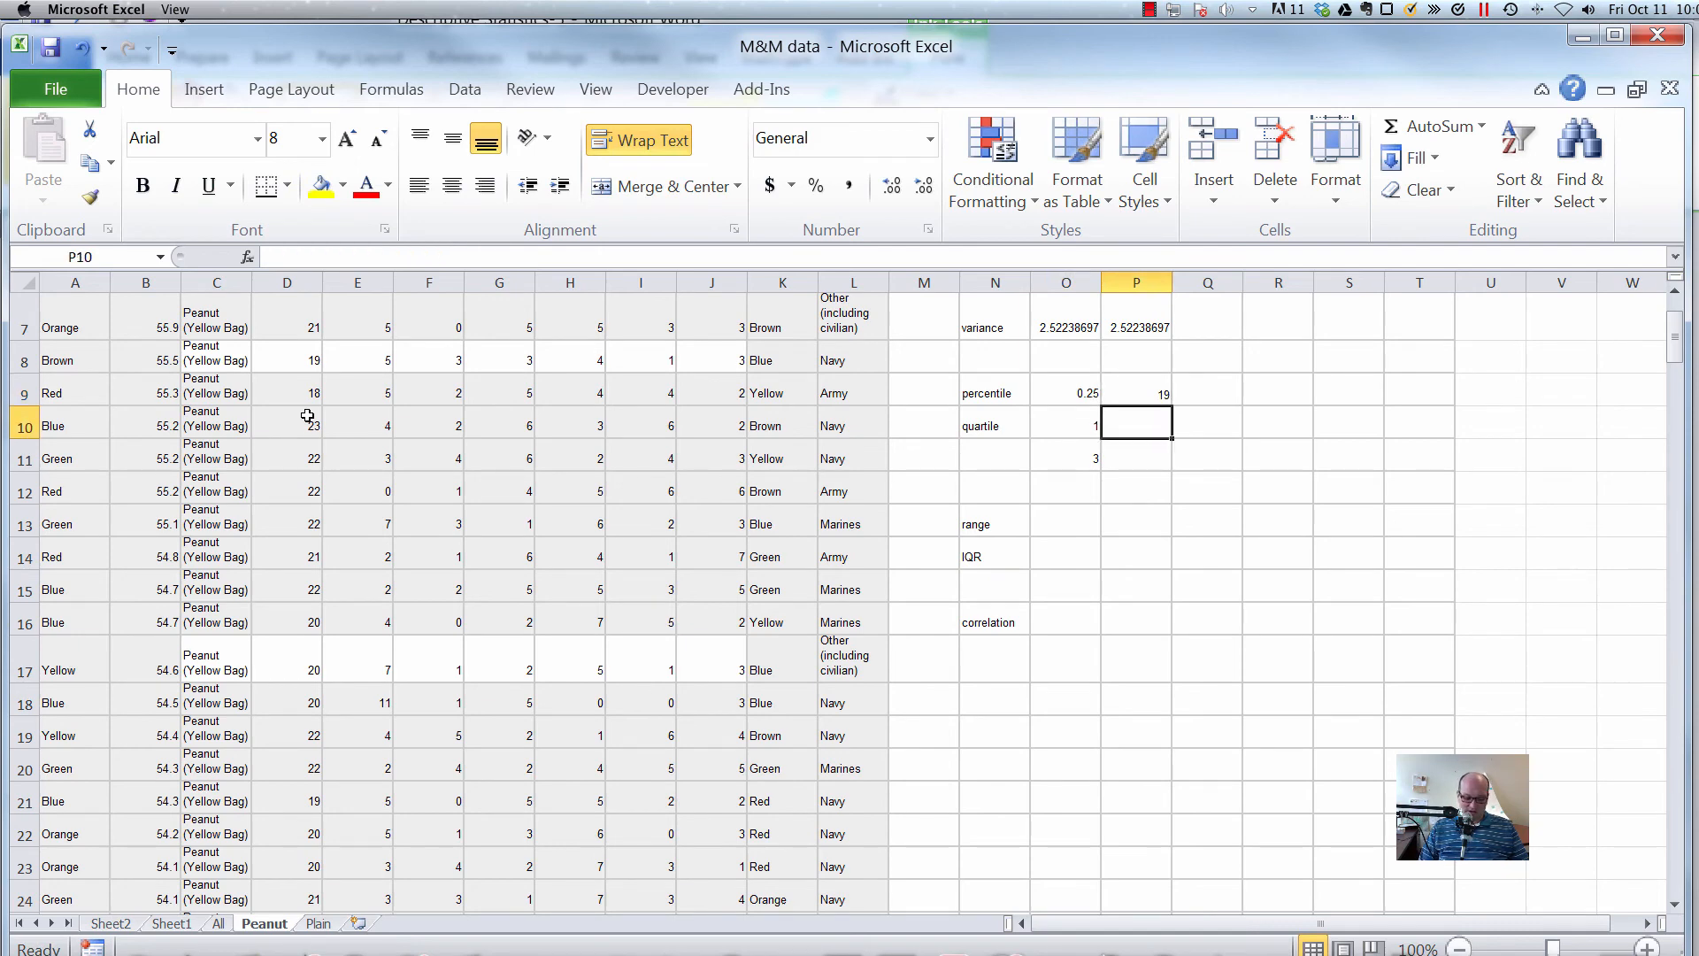
pyautogui.write('=qurtile')
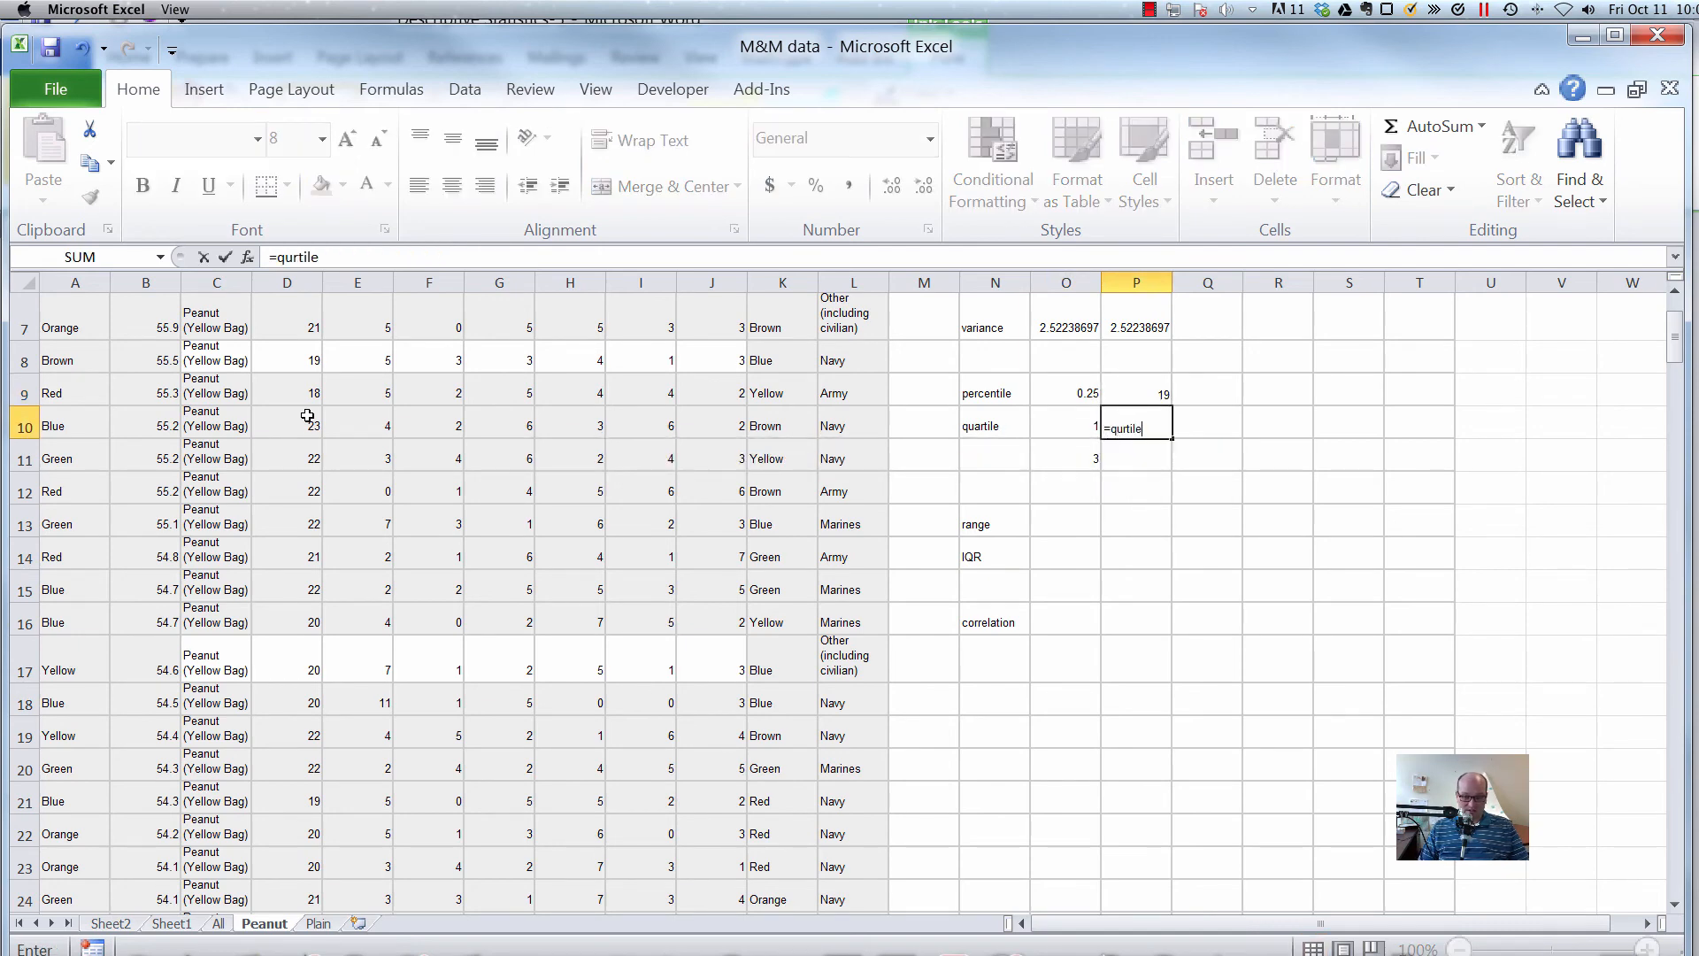
pyautogui.press('BackSpace')
pyautogui.press('BackSpace')
pyautogui.press('BackSpace')
pyautogui.press('BackSpace')
pyautogui.press('BackSpace')
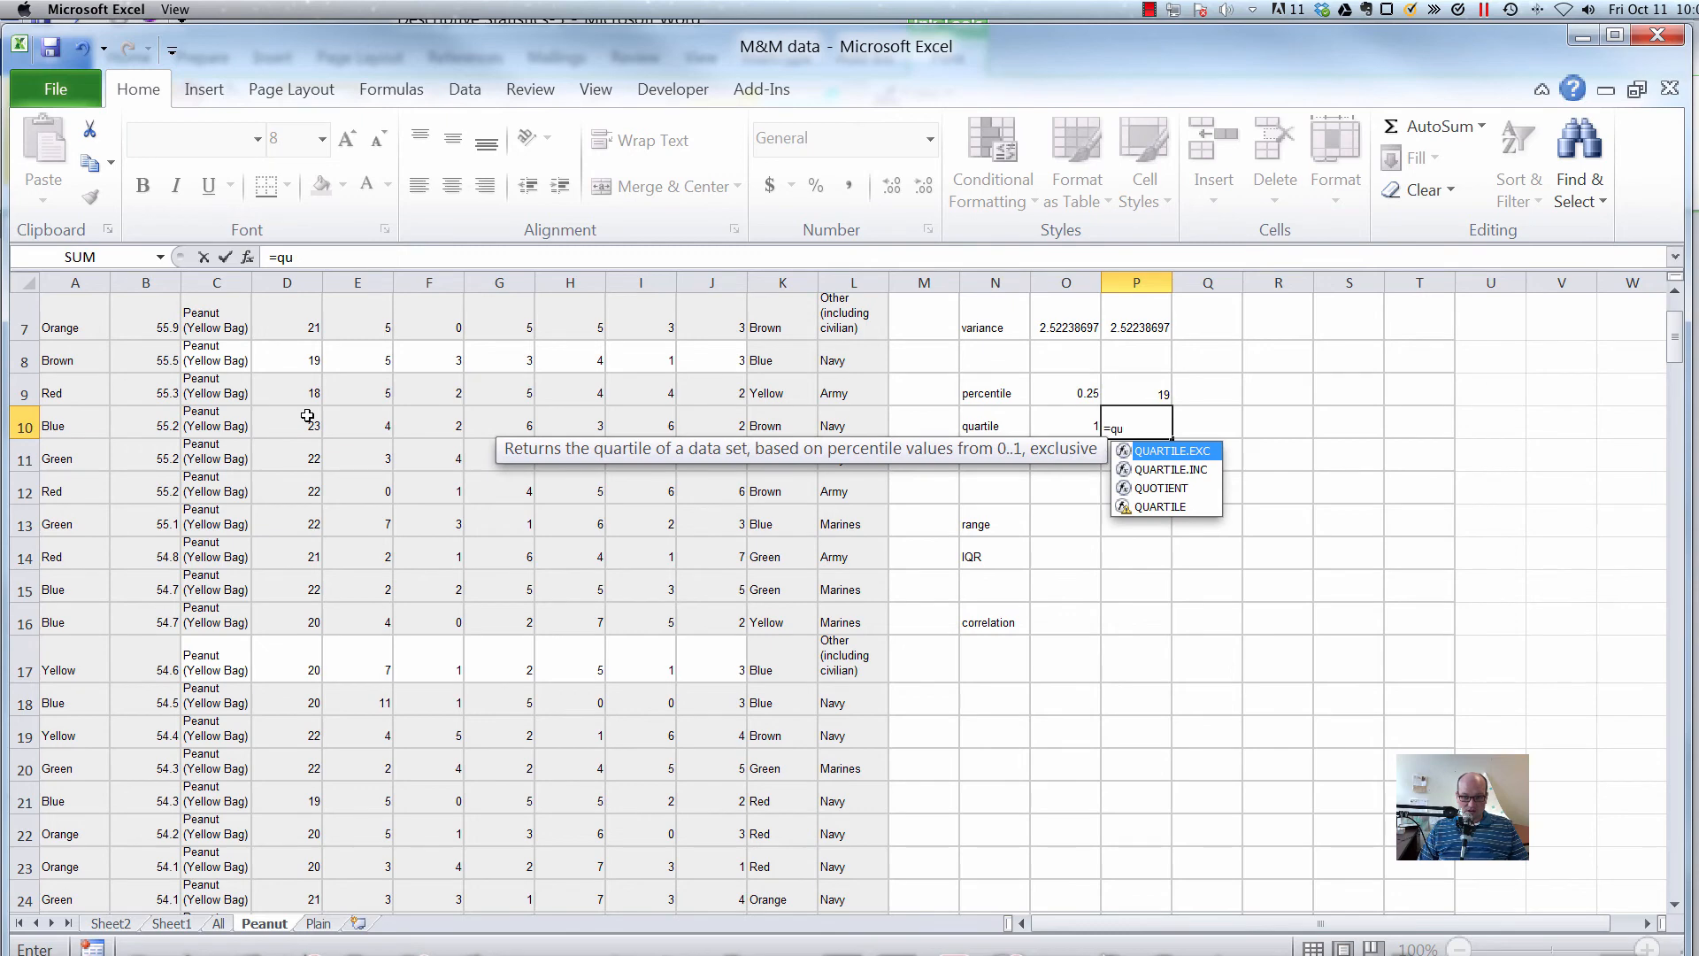
pyautogui.press('Down')
pyautogui.press('Down')
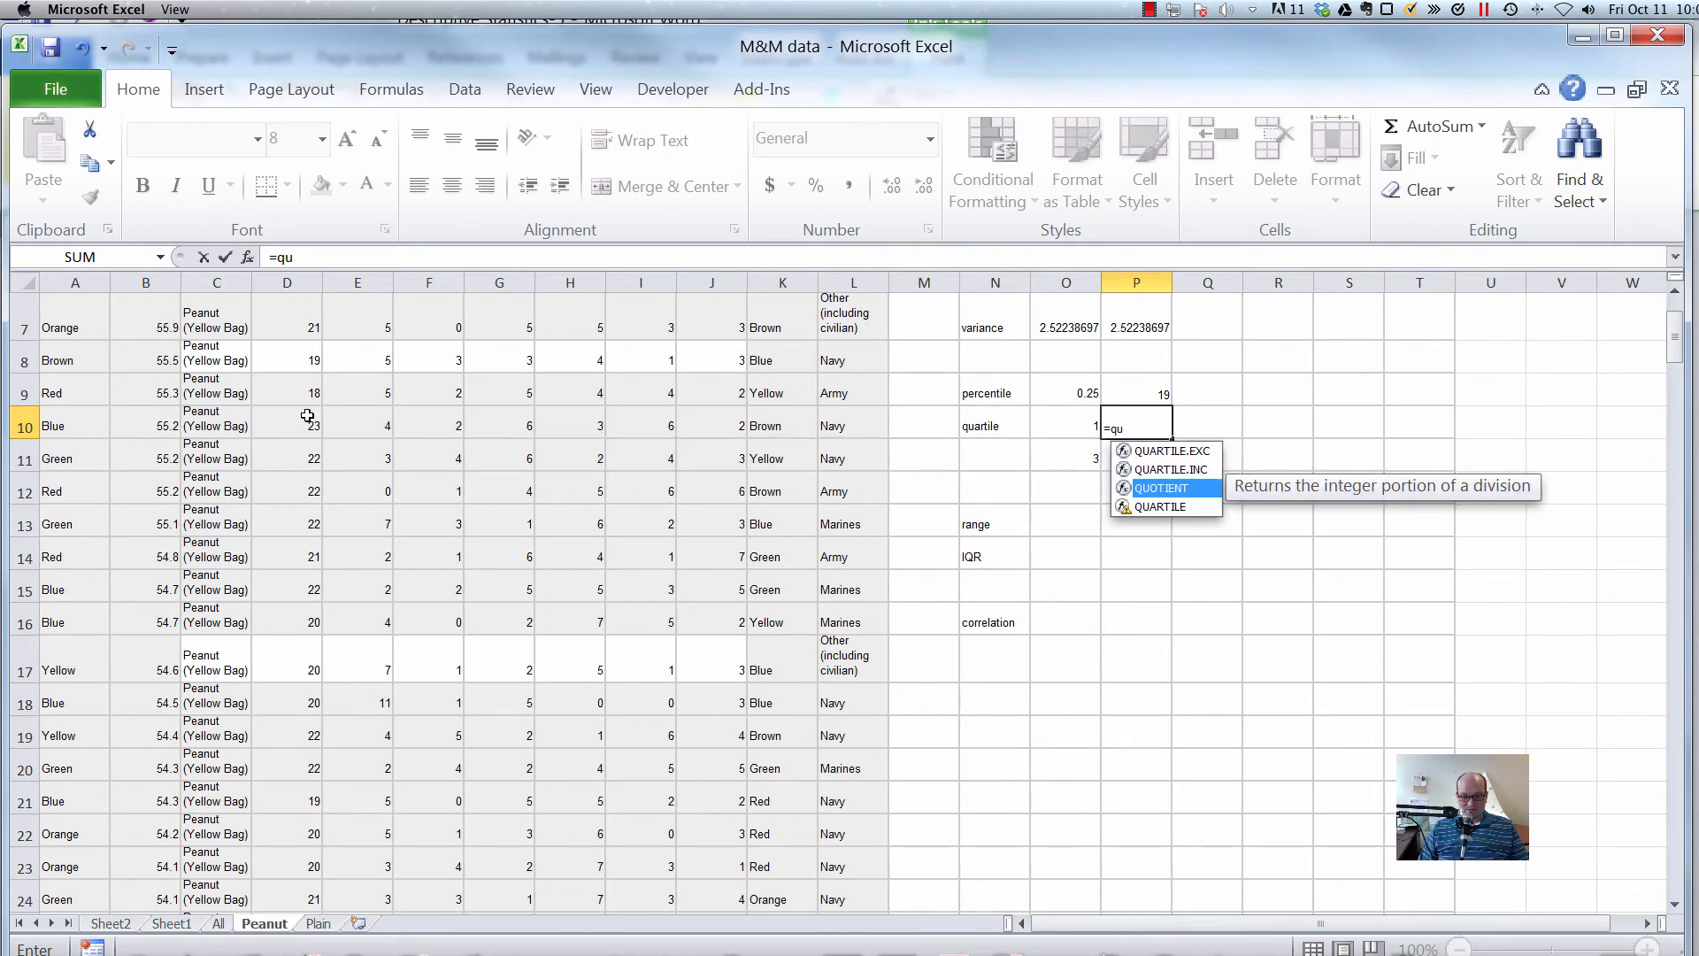
pyautogui.press('Up')
pyautogui.press('Up')
pyautogui.press('Down')
pyautogui.press('Up')
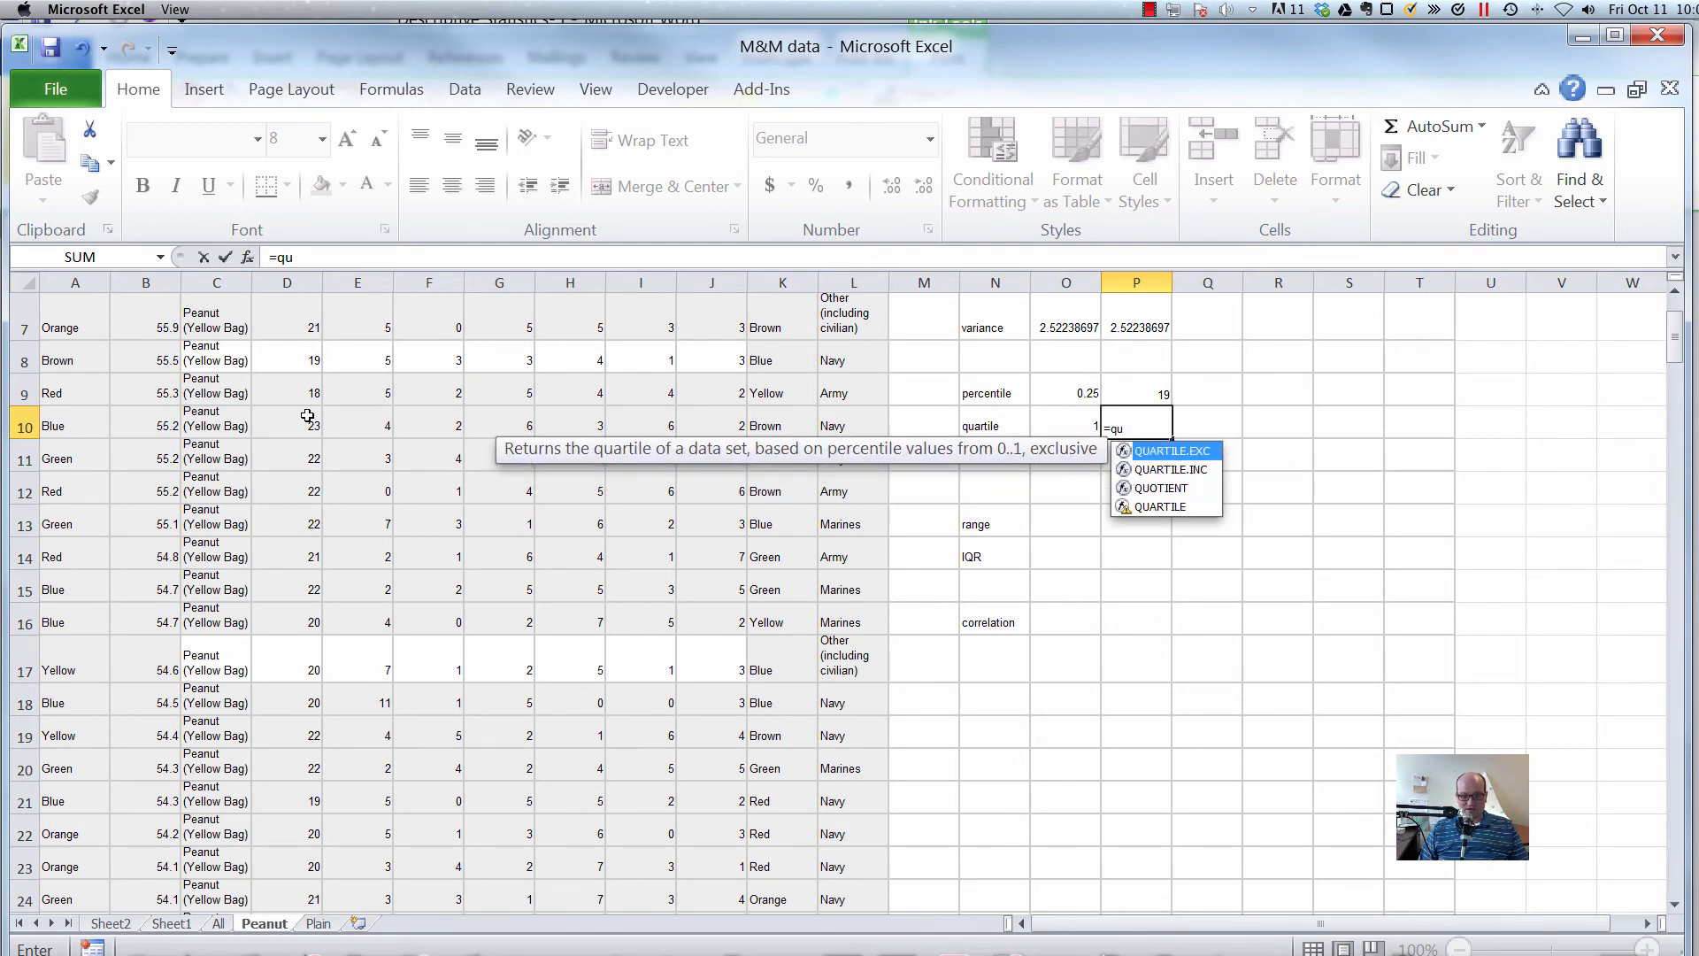
pyautogui.press('Down')
pyautogui.press('Down')
pyautogui.press('Up')
pyautogui.press('Up')
pyautogui.press('Down')
pyautogui.press('Down')
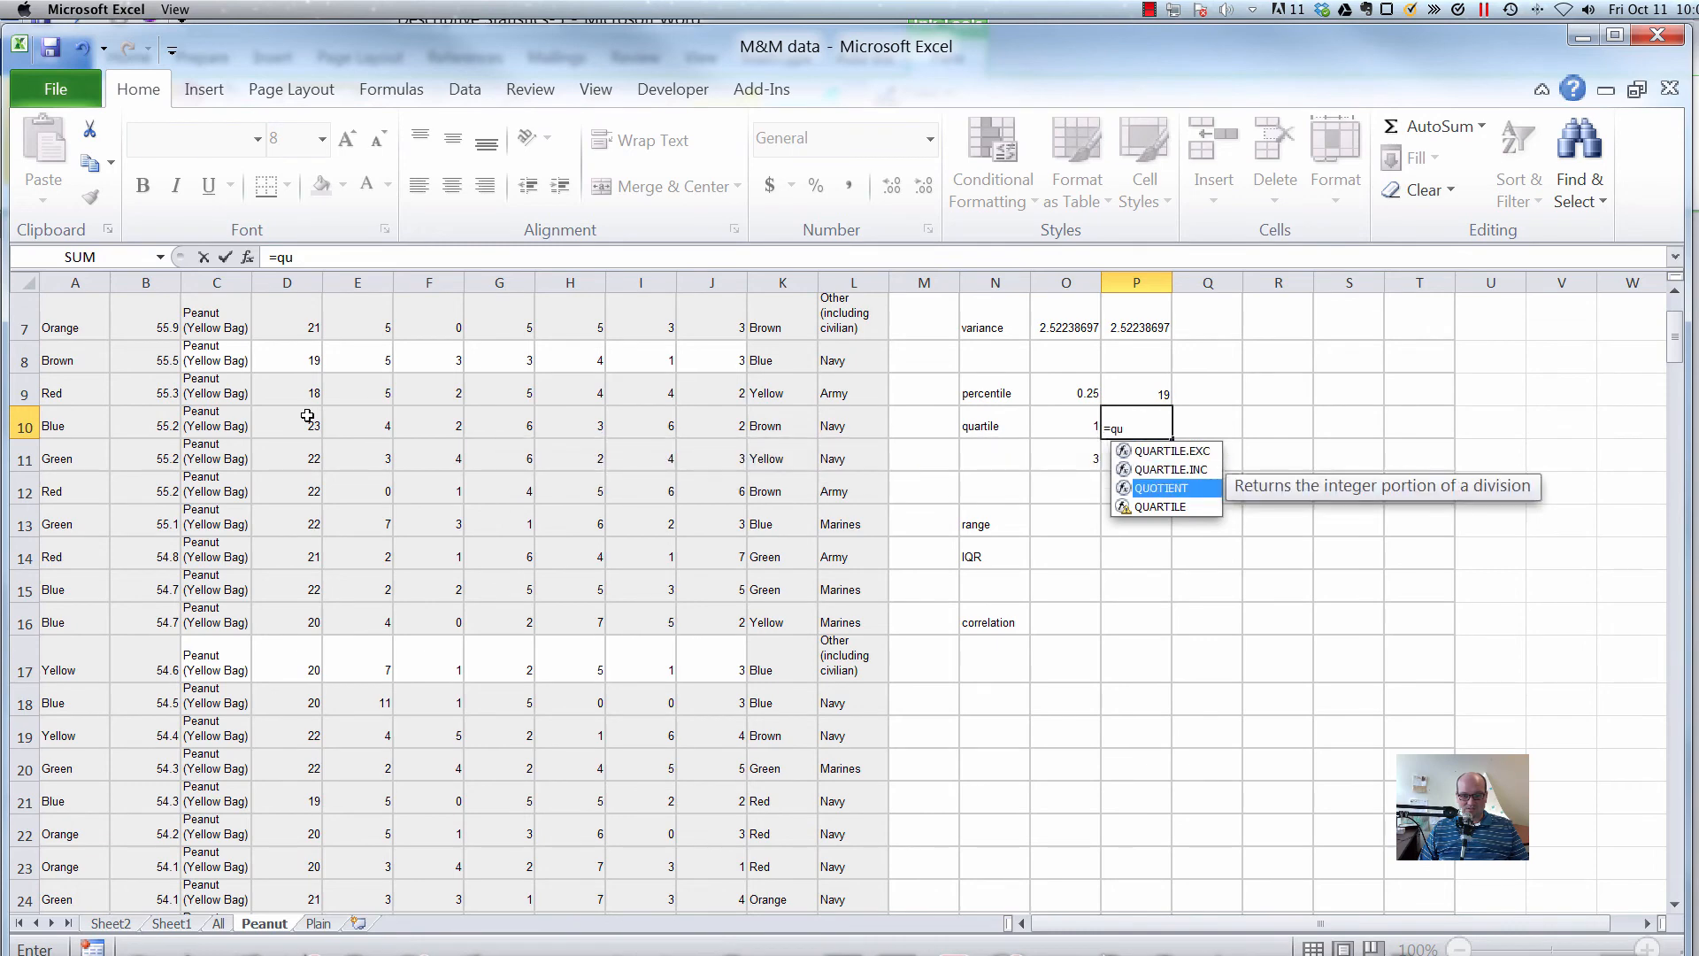
pyautogui.press('Up')
pyautogui.press('Up')
pyautogui.press('Down')
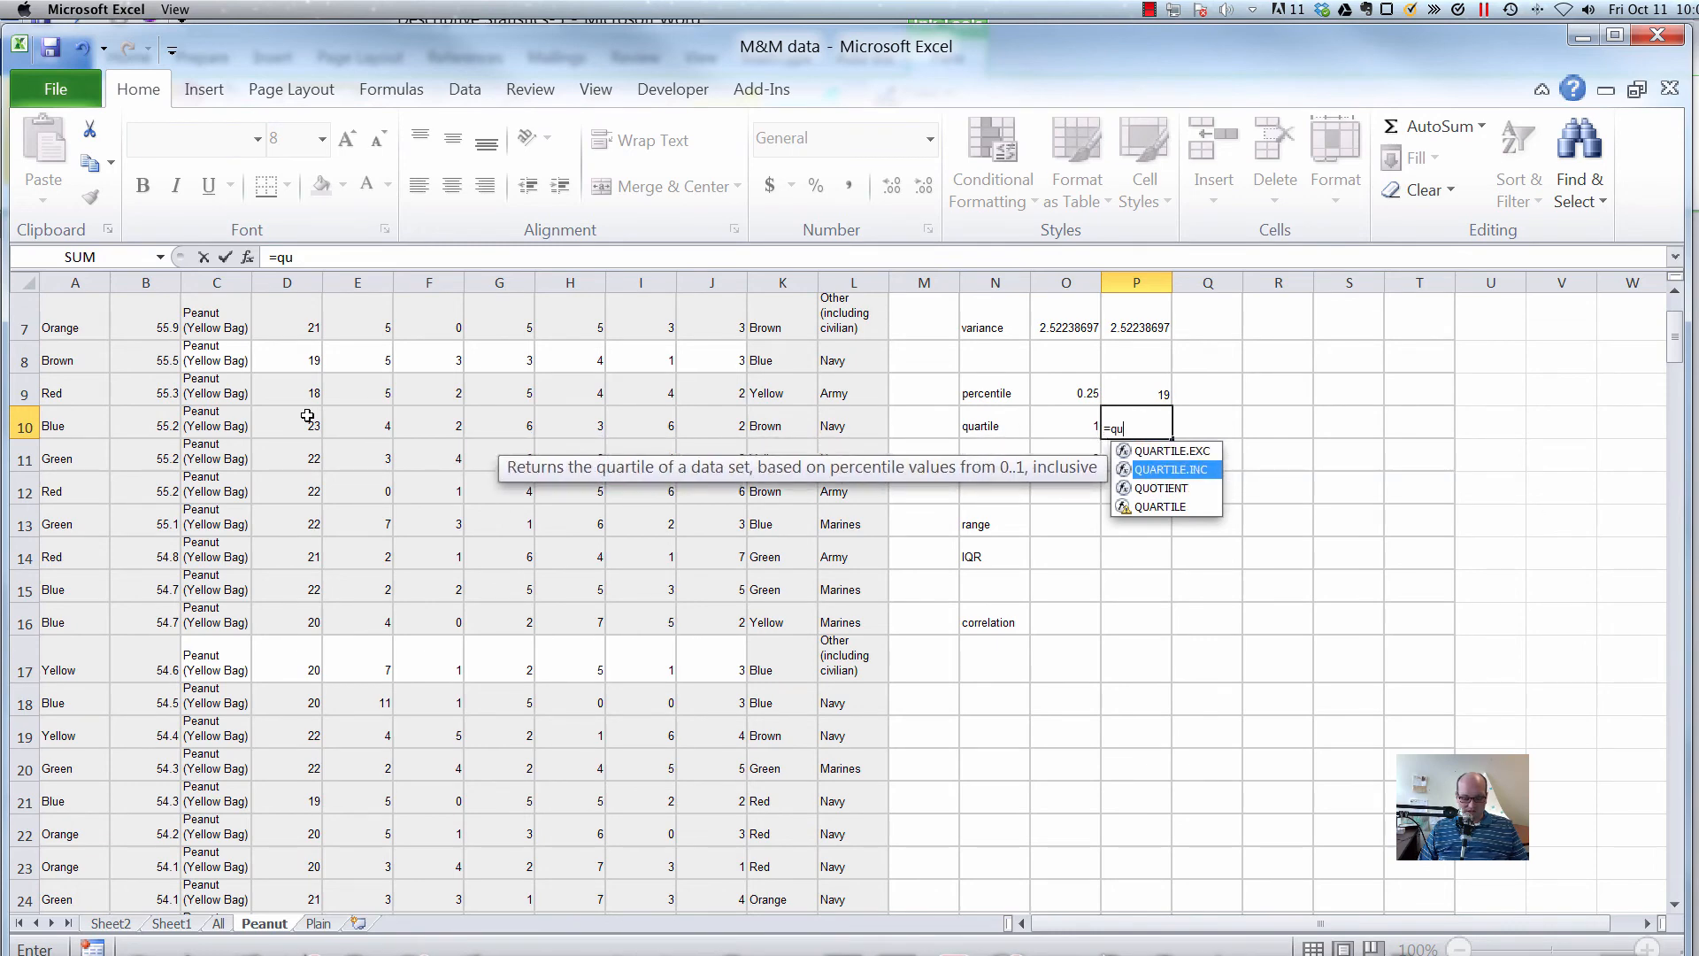
pyautogui.press('Up')
pyautogui.press('Down')
pyautogui.press('Down')
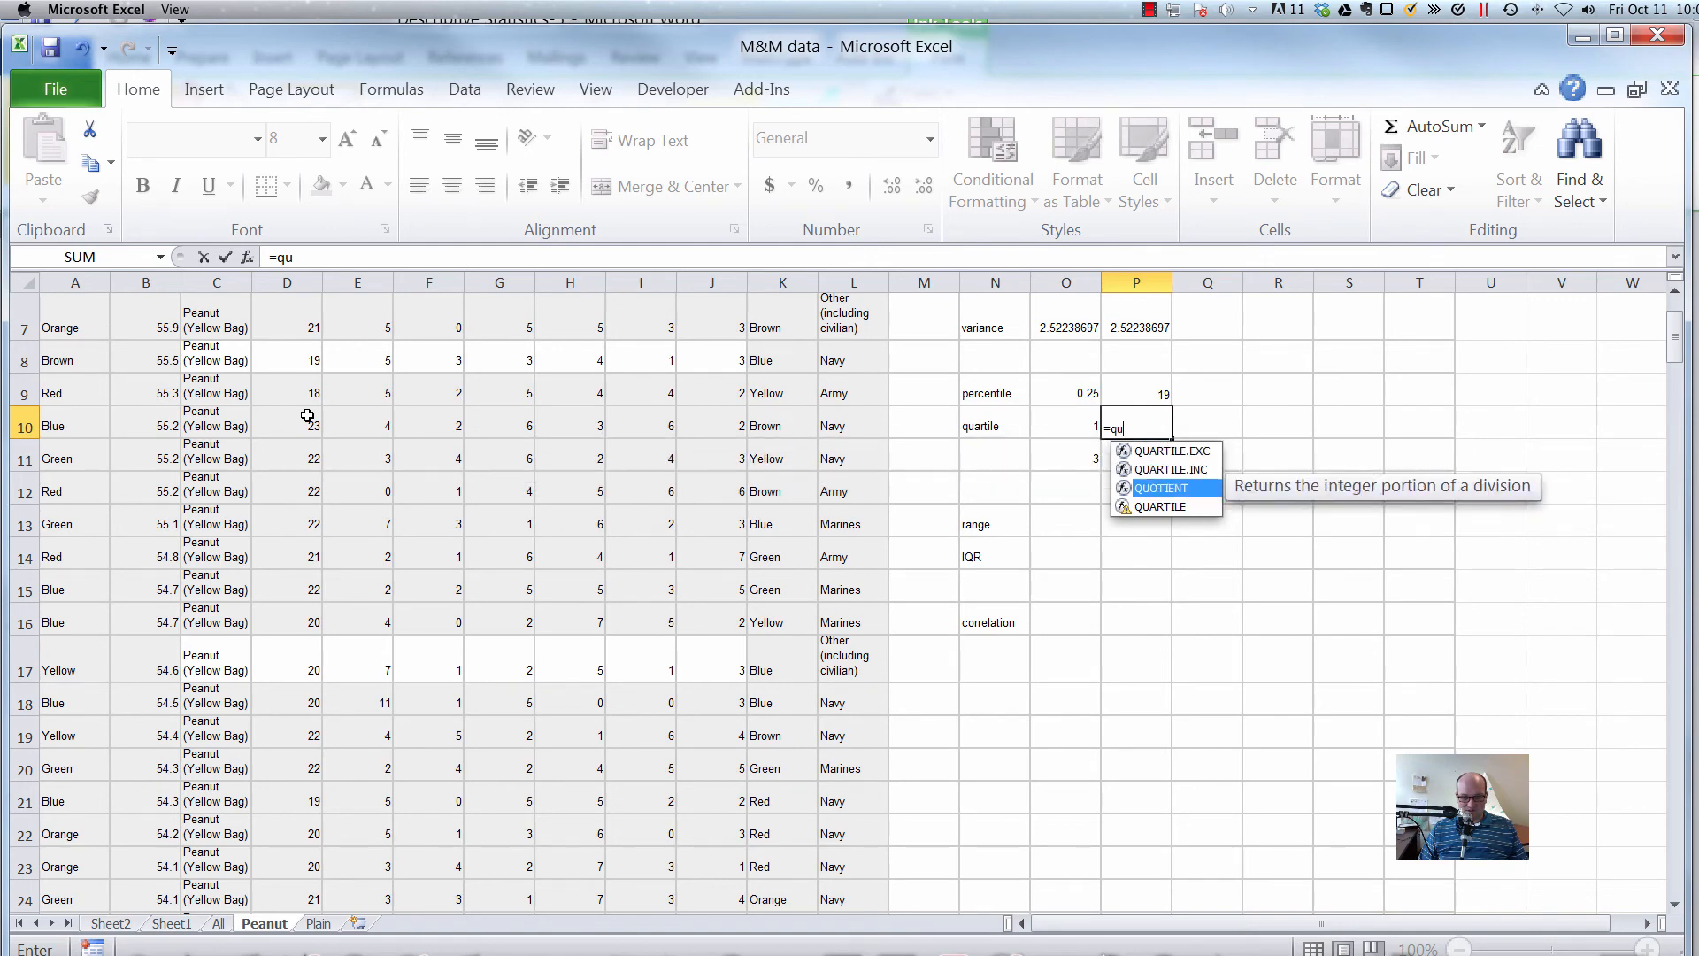
pyautogui.press('Down')
pyautogui.press('Up')
pyautogui.press('Up')
pyautogui.press('Up')
pyautogui.press('Down')
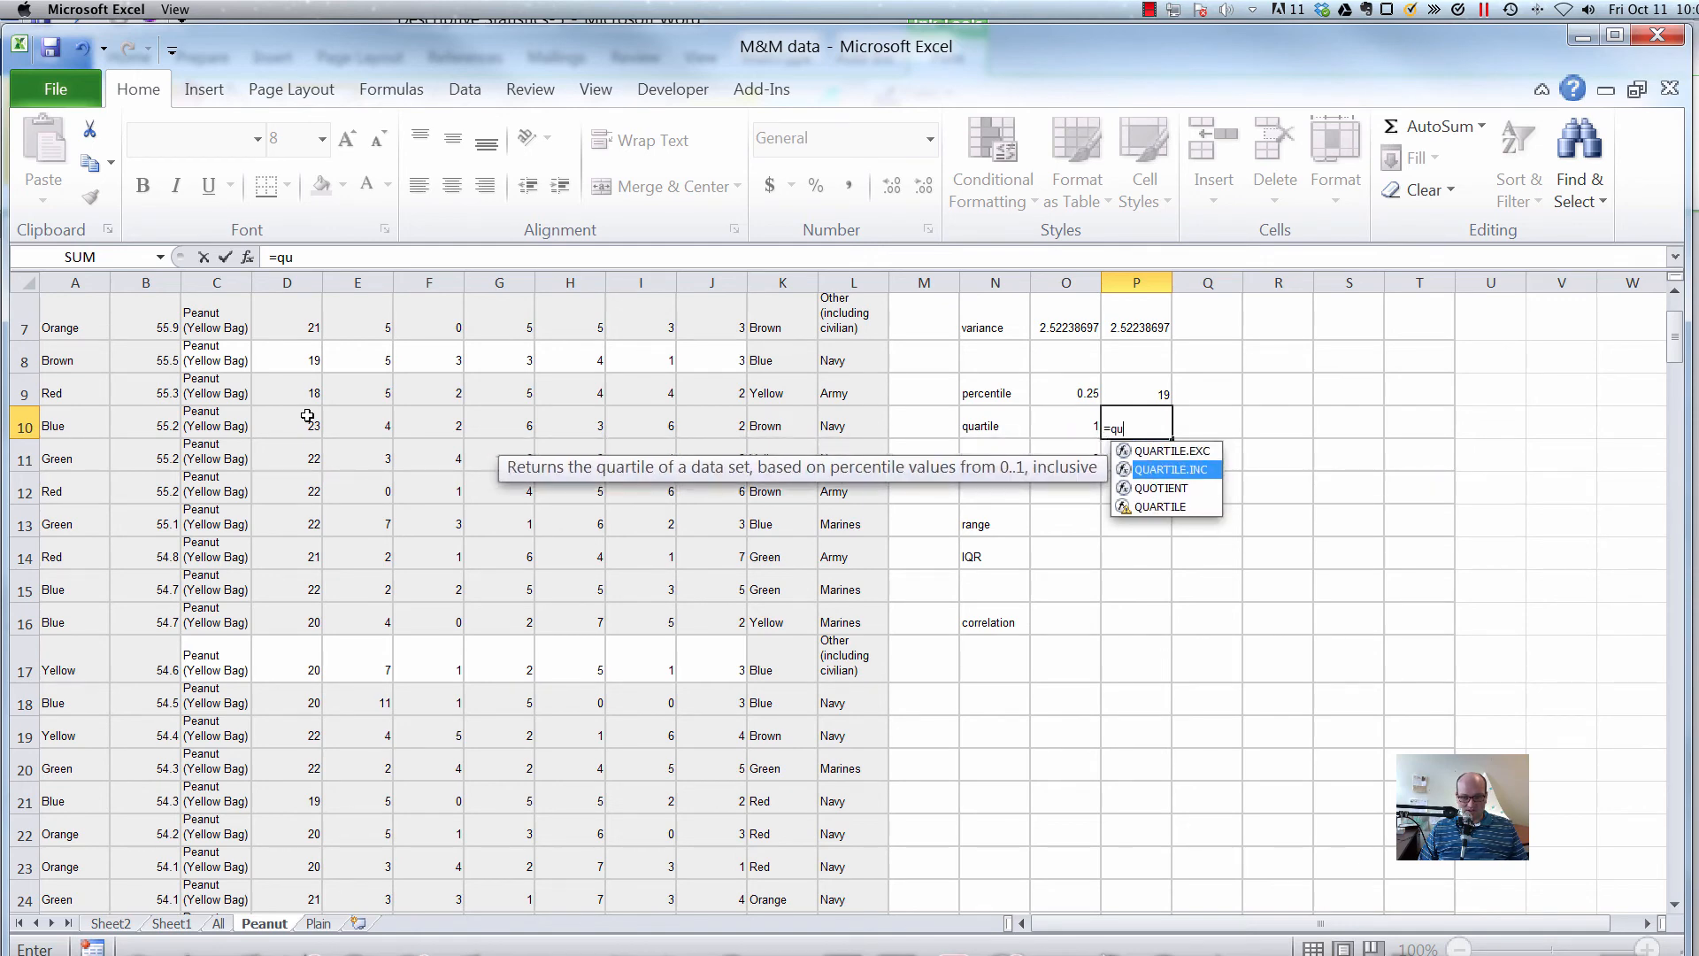
pyautogui.press('Tab')
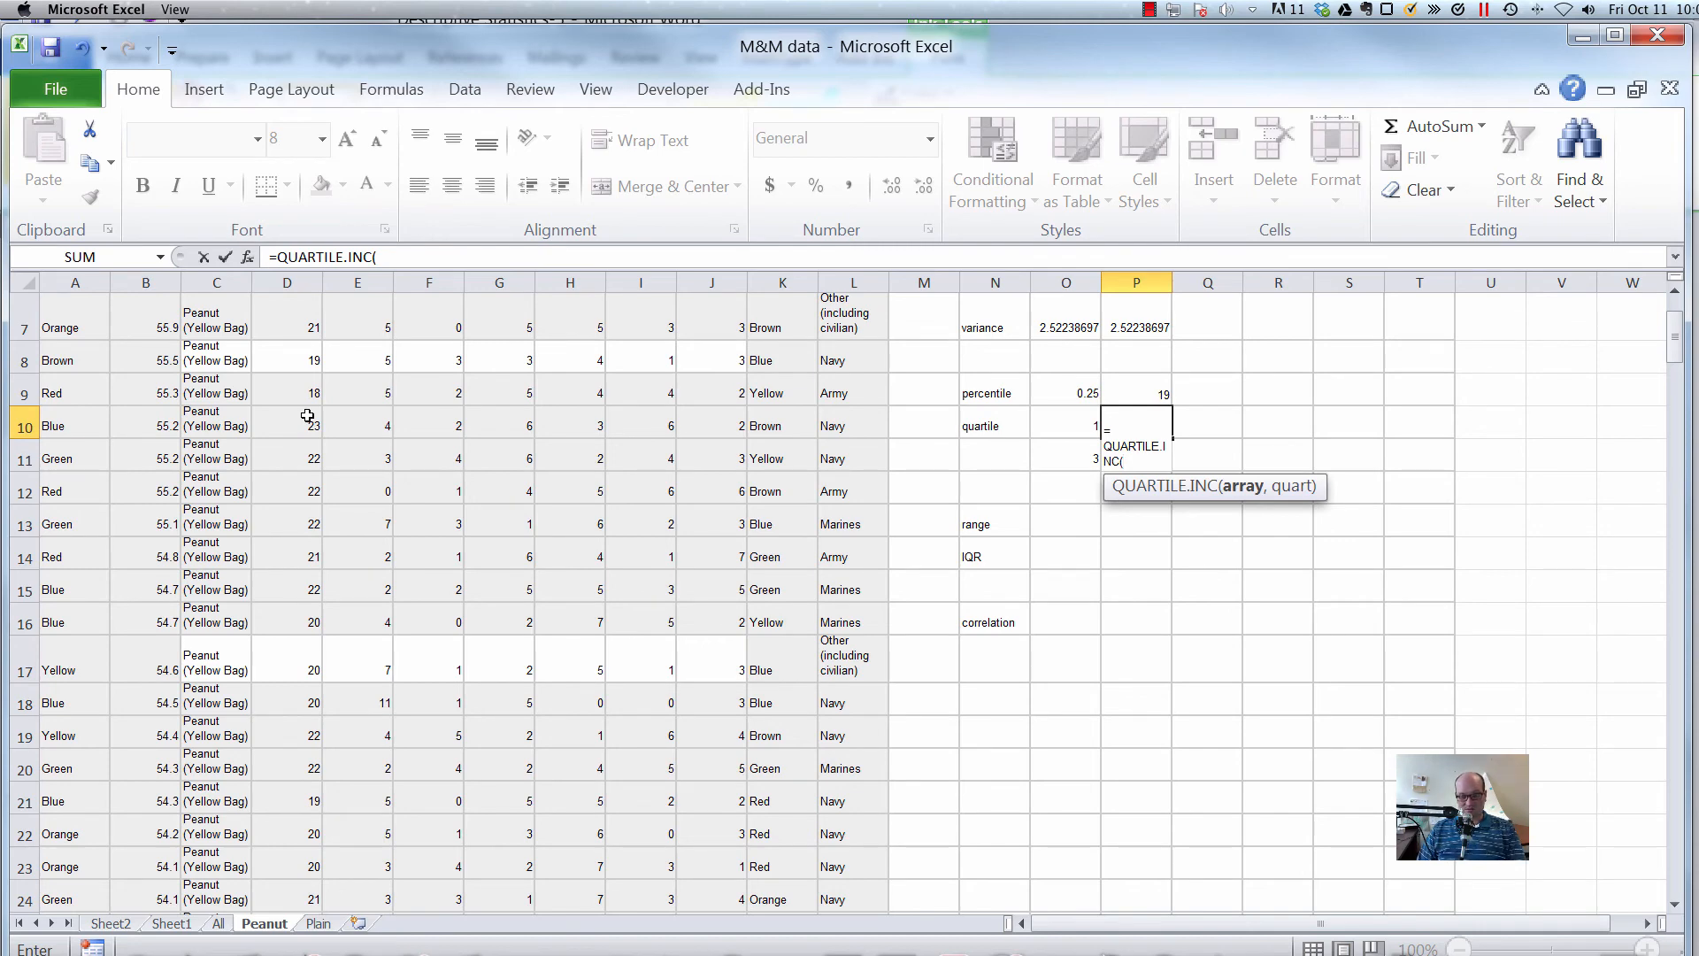
# Enter the absolute range $D$2:$D$146 as the array argument of the QUARTILE.INC formula in P10.
pyautogui.press('Left')
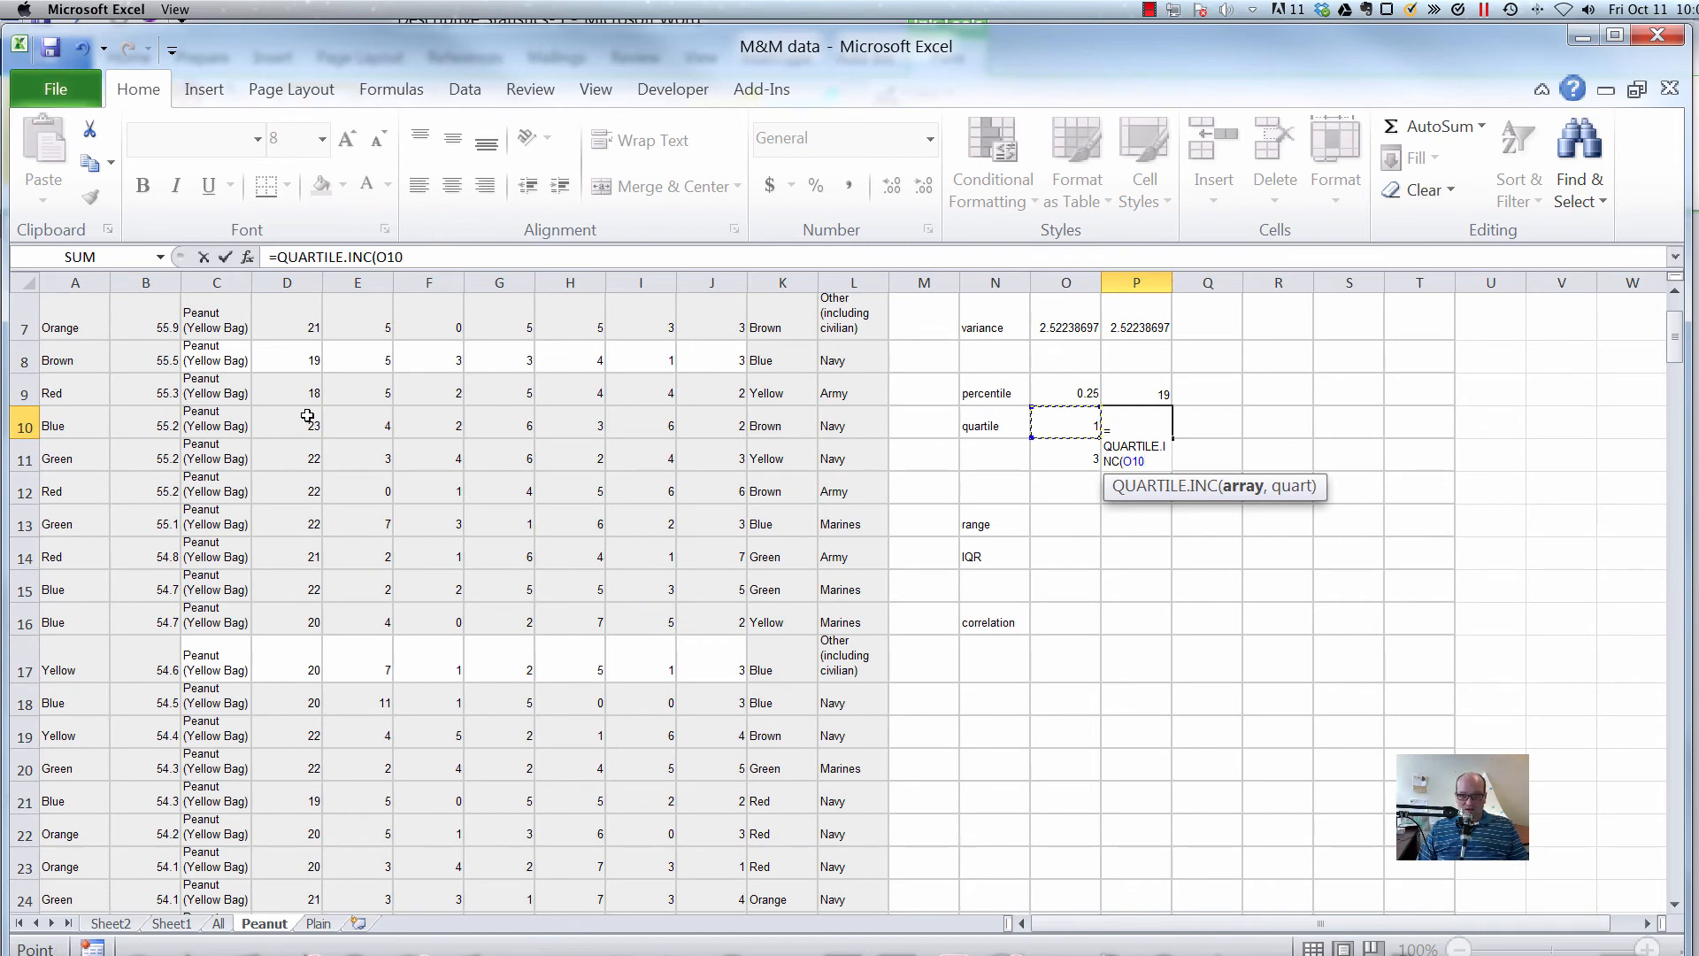
pyautogui.press('Left')
pyautogui.press('Left')
pyautogui.press('Left')
pyautogui.press('Left')
pyautogui.press('Left')
pyautogui.press('Left')
pyautogui.press('Left')
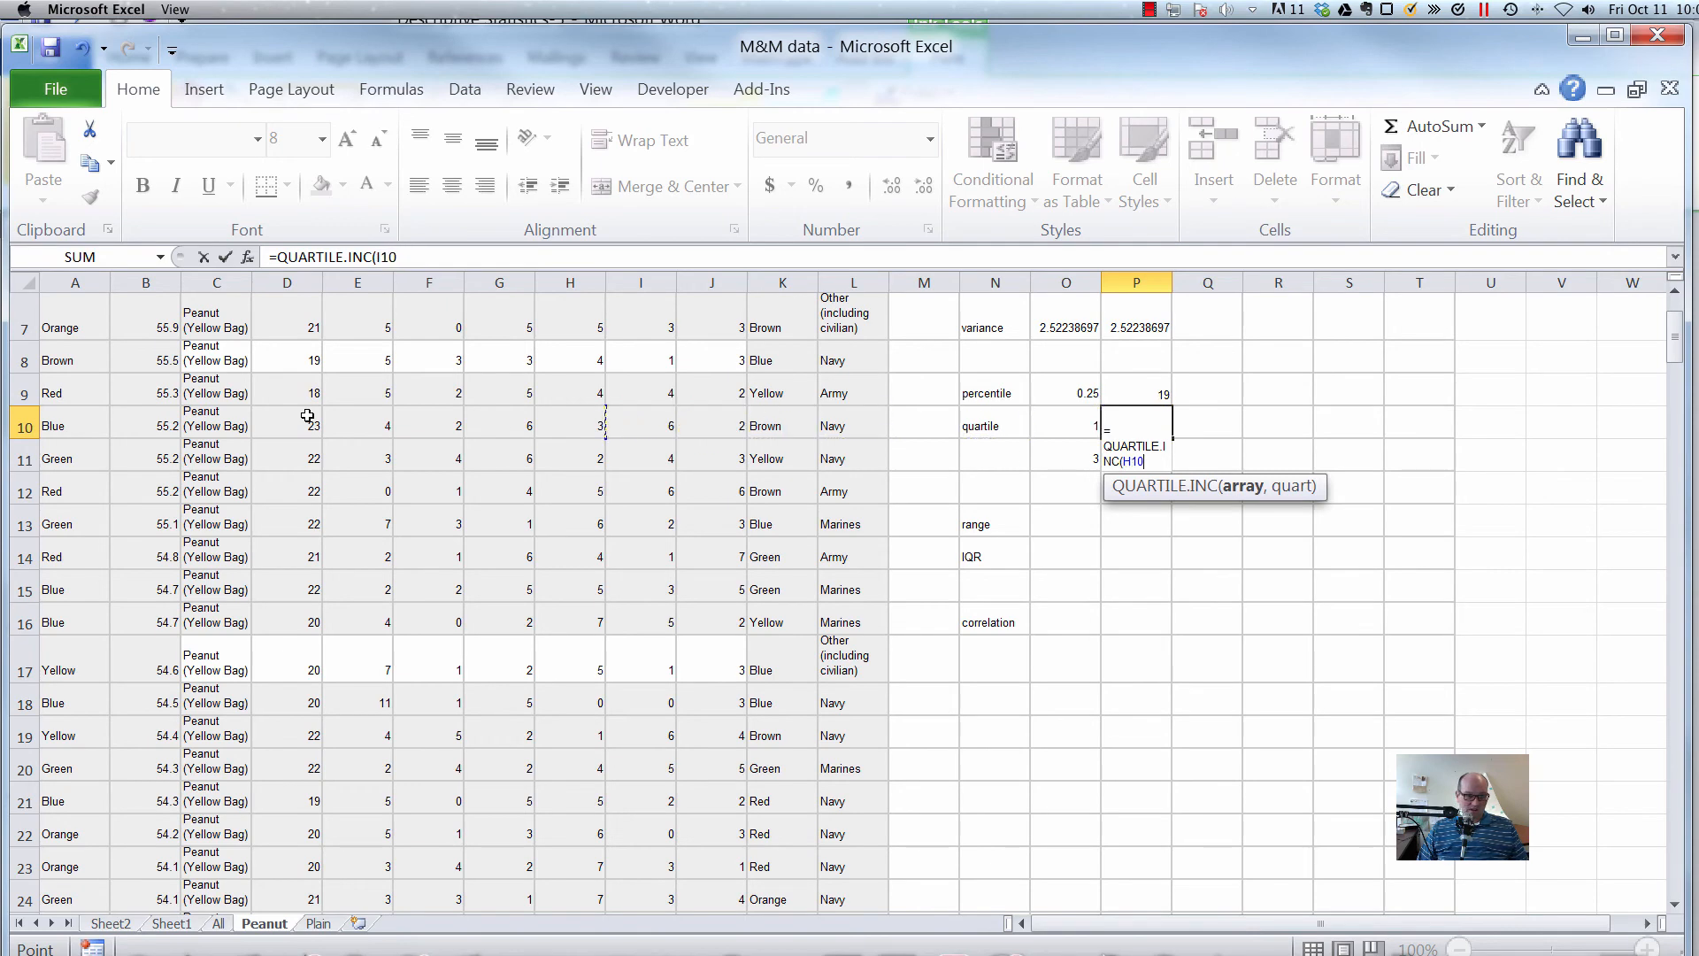
pyautogui.press('Left')
pyautogui.press('Left')
pyautogui.press('Left')
pyautogui.press('Left')
pyautogui.hotkey('ctrl', 'Up')
pyautogui.press('Down')
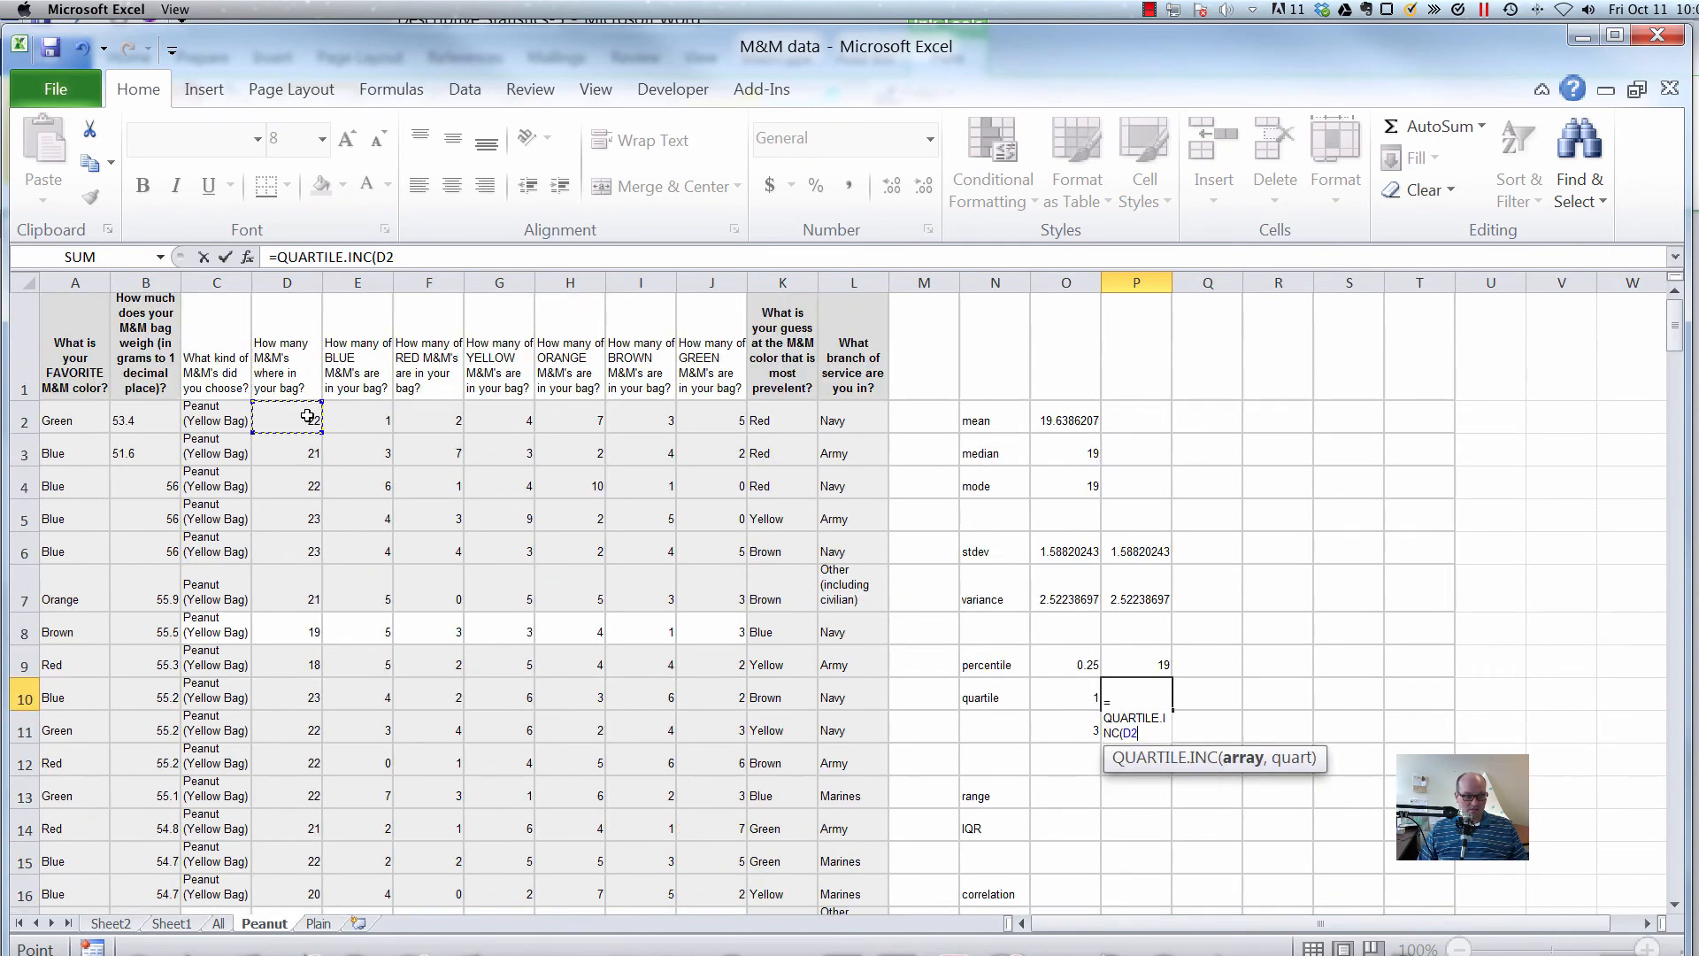
pyautogui.hotkey('ctrl', 'shift', 'Down')
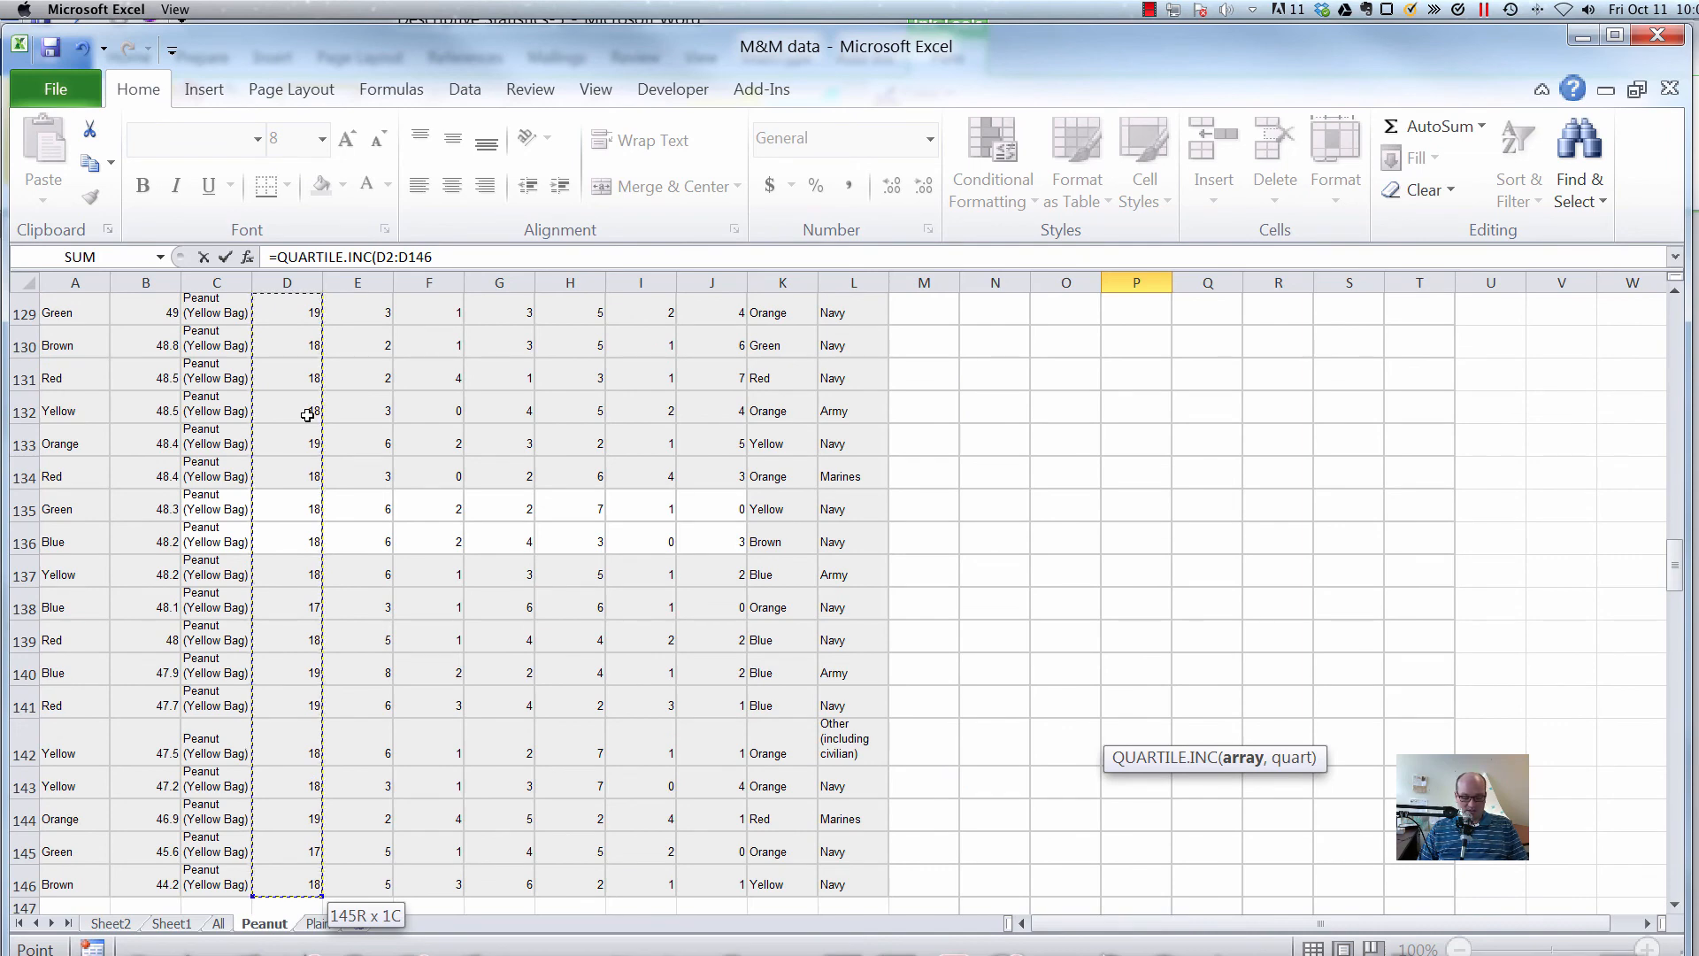
pyautogui.press('F4')
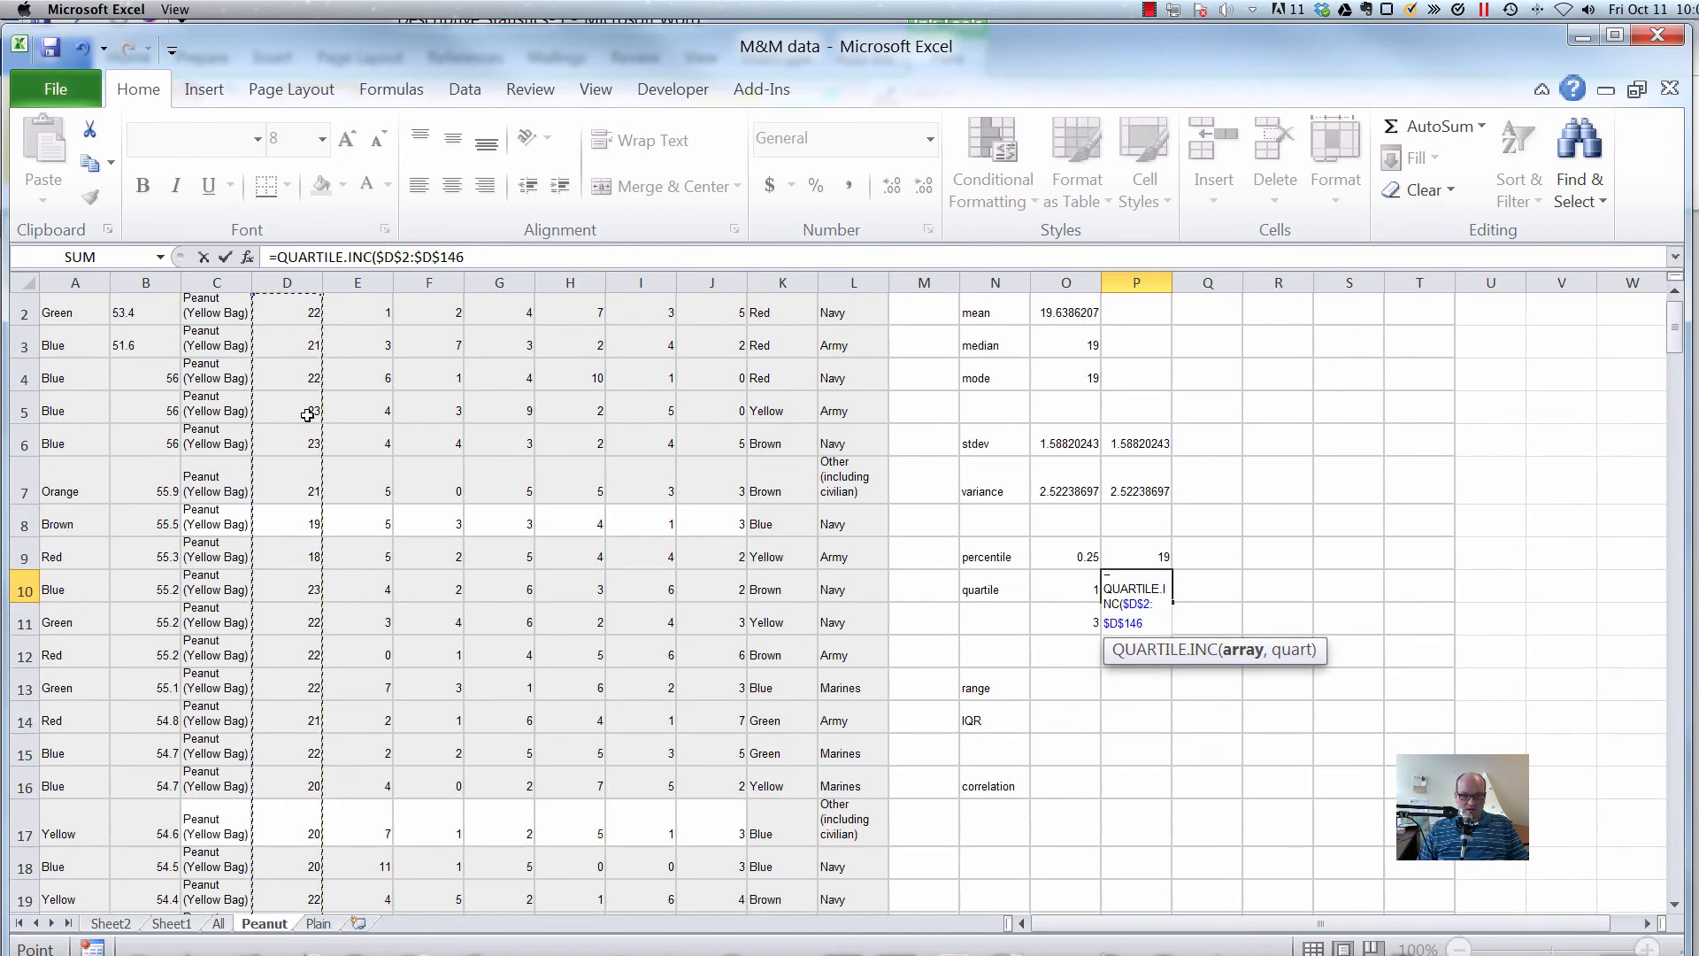
# Complete the P10 quartile formula with O10 as the quart argument.
pyautogui.write(',')
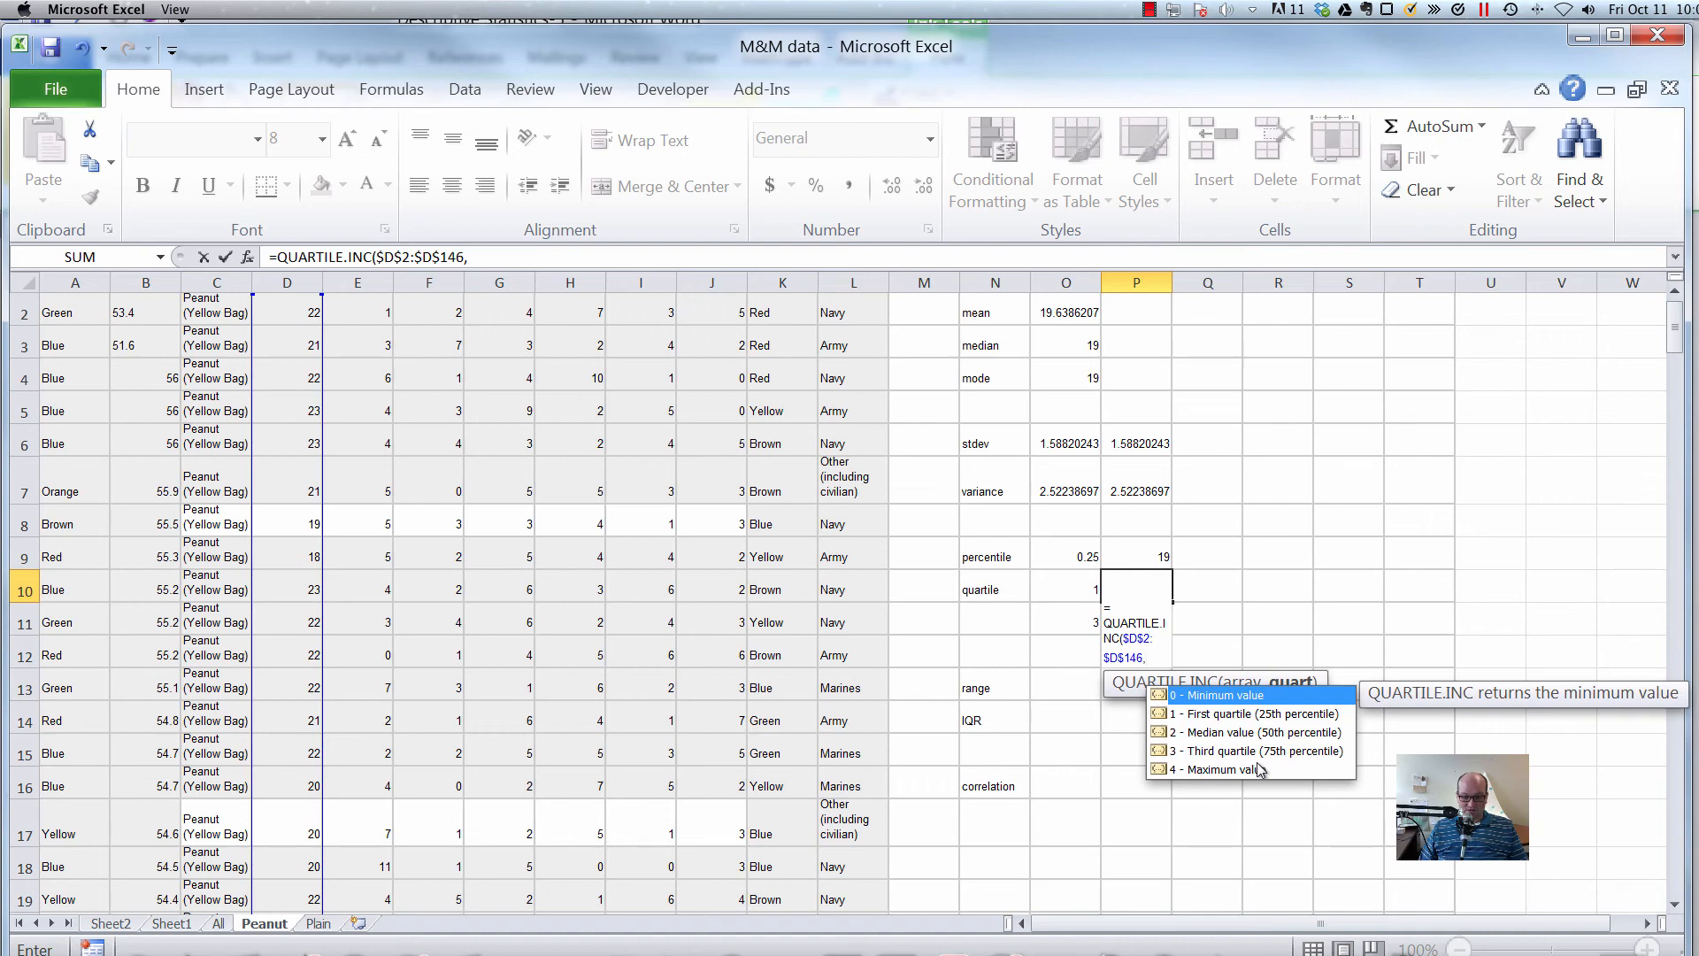
pyautogui.click(1084, 589)
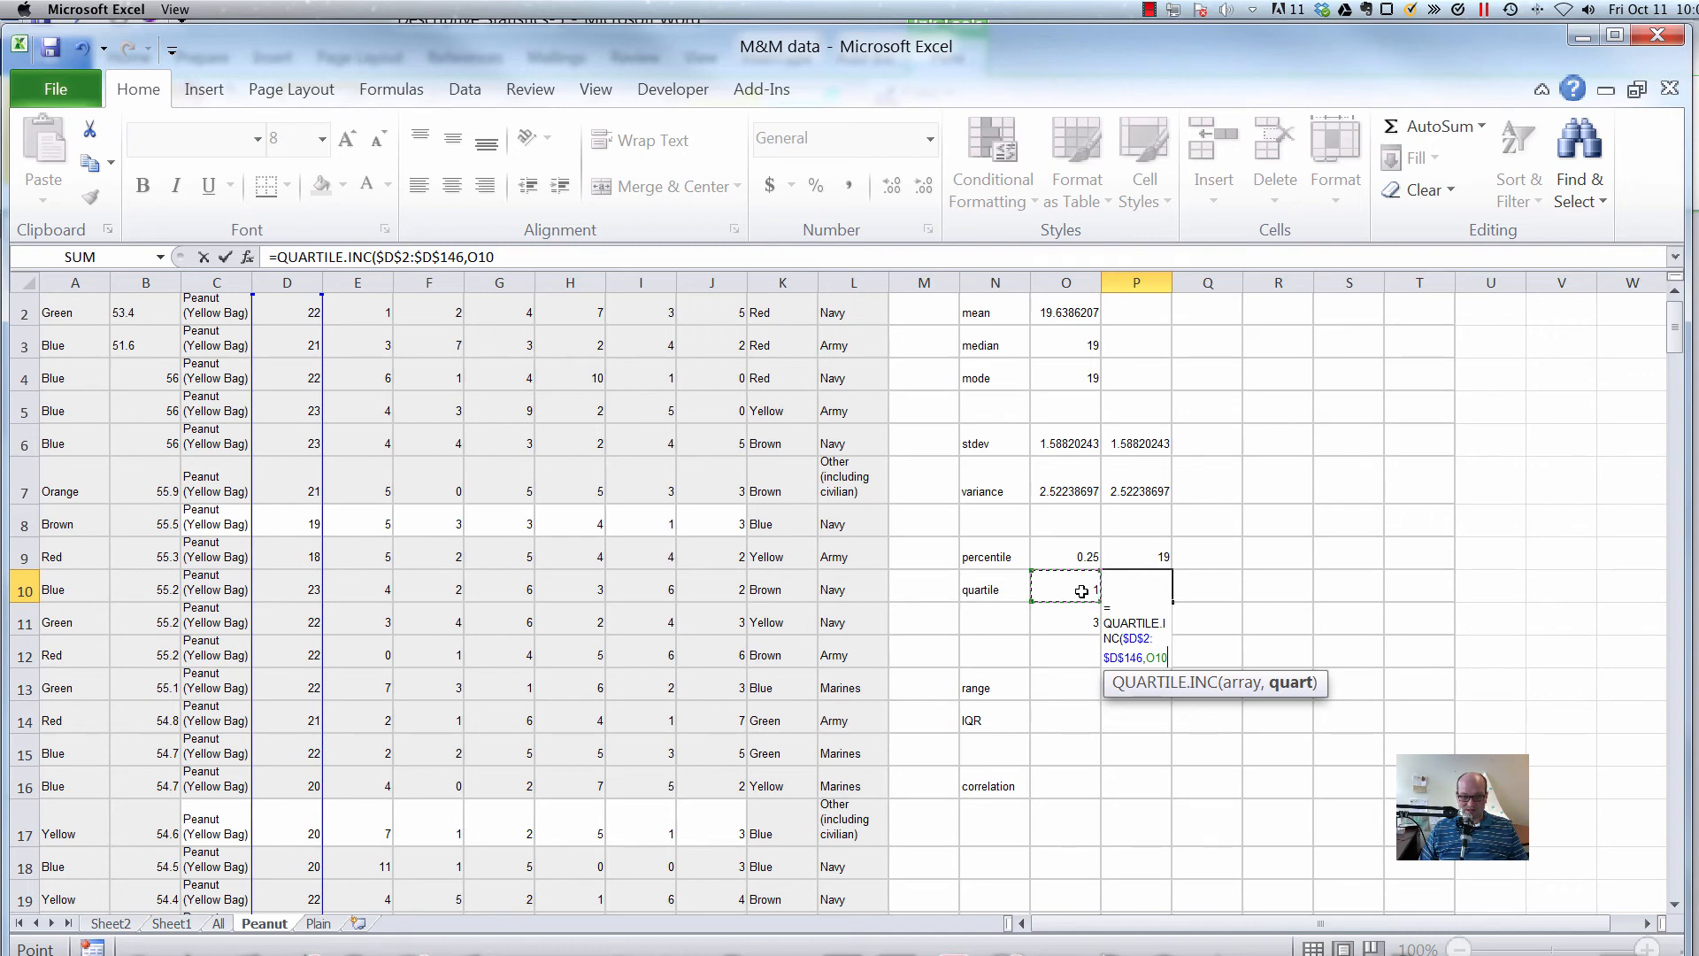
pyautogui.hotkey('ctrl', 'Return')
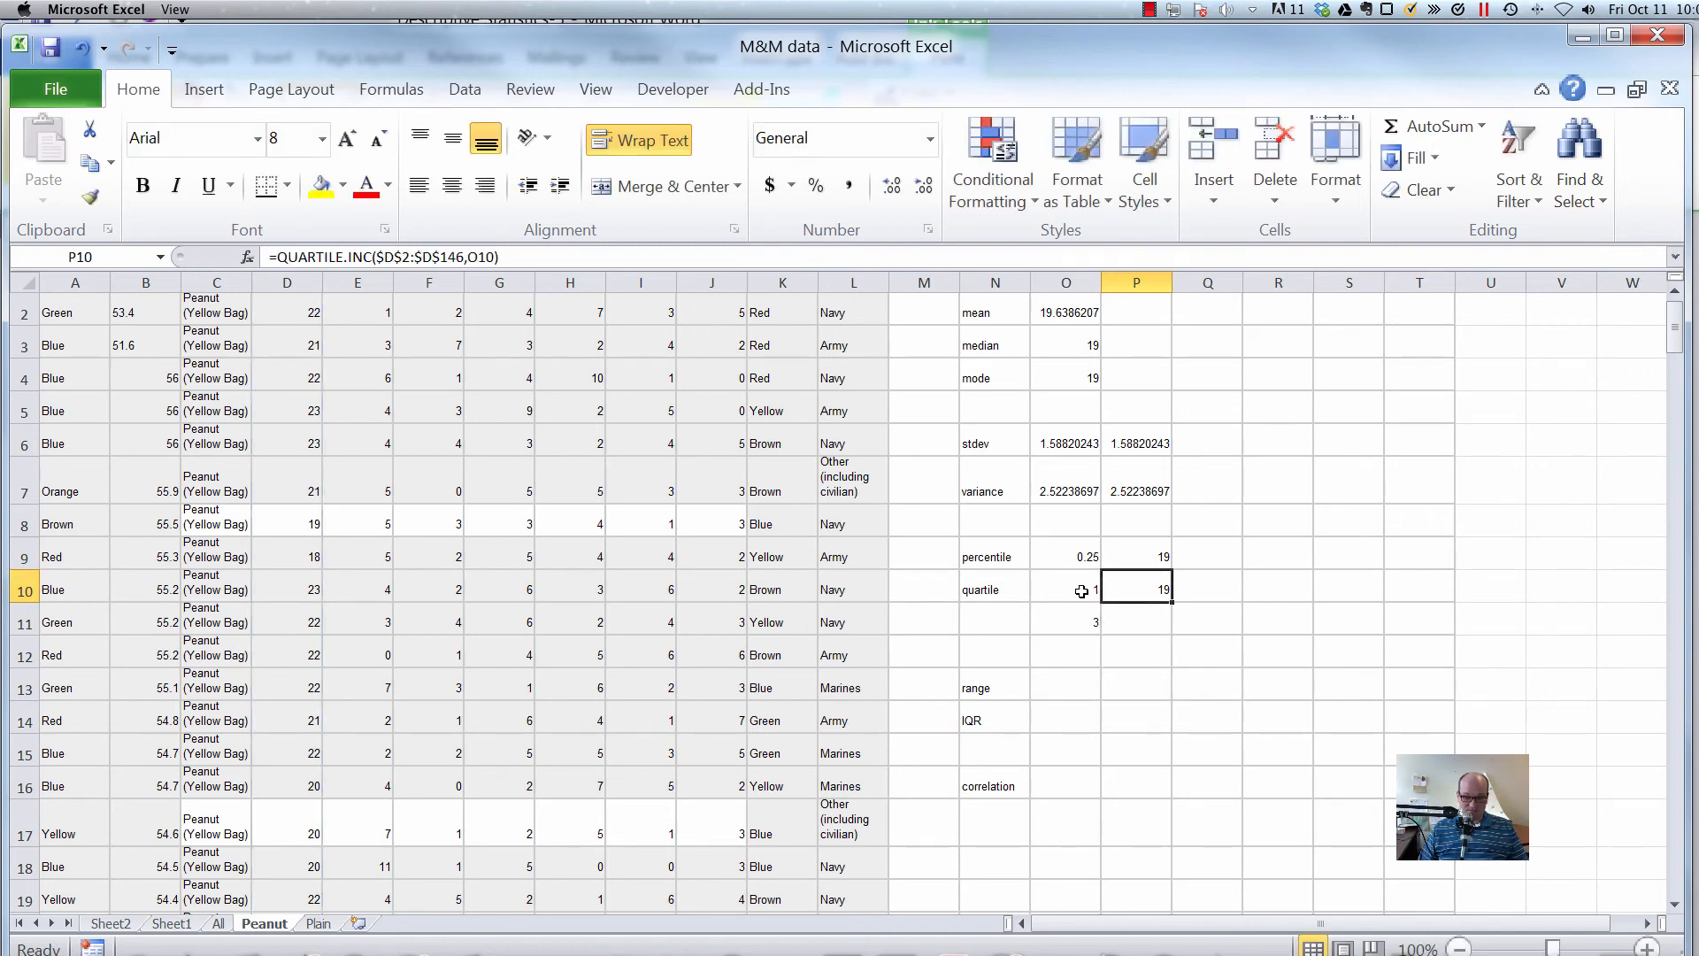
# Copy the quartile formula from P10 to P11 and check which cells the copy references.
pyautogui.hotkey('ctrl', 'c')
pyautogui.press('Down')
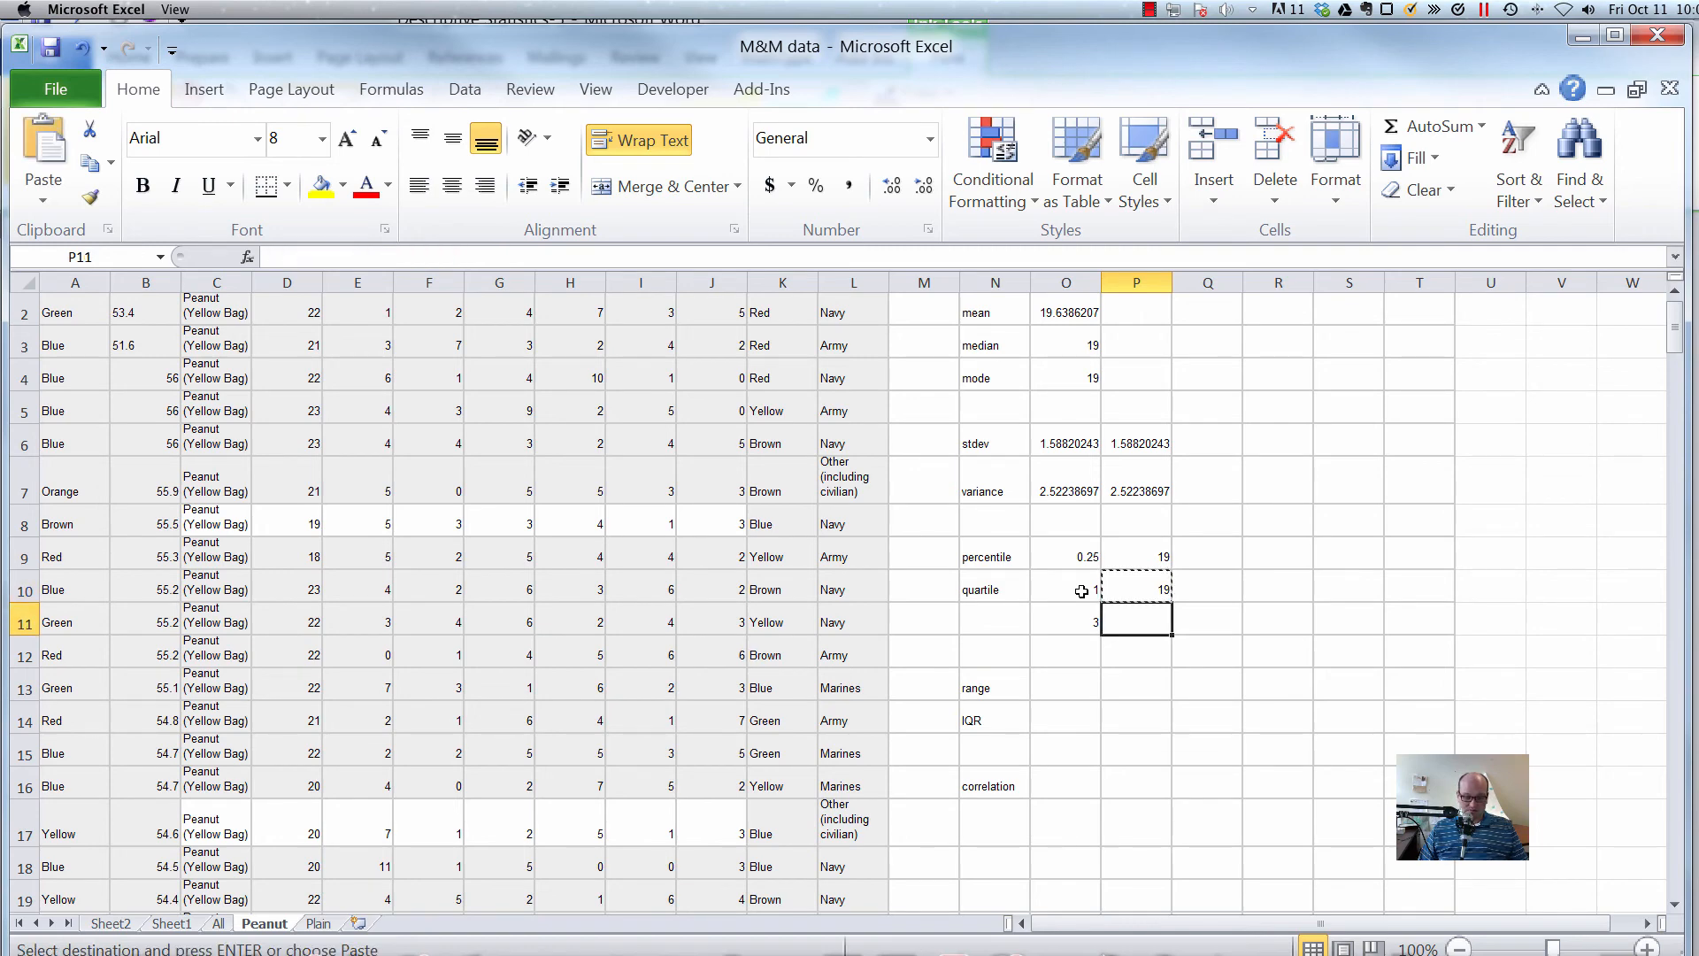
pyautogui.hotkey('ctrl', 'v')
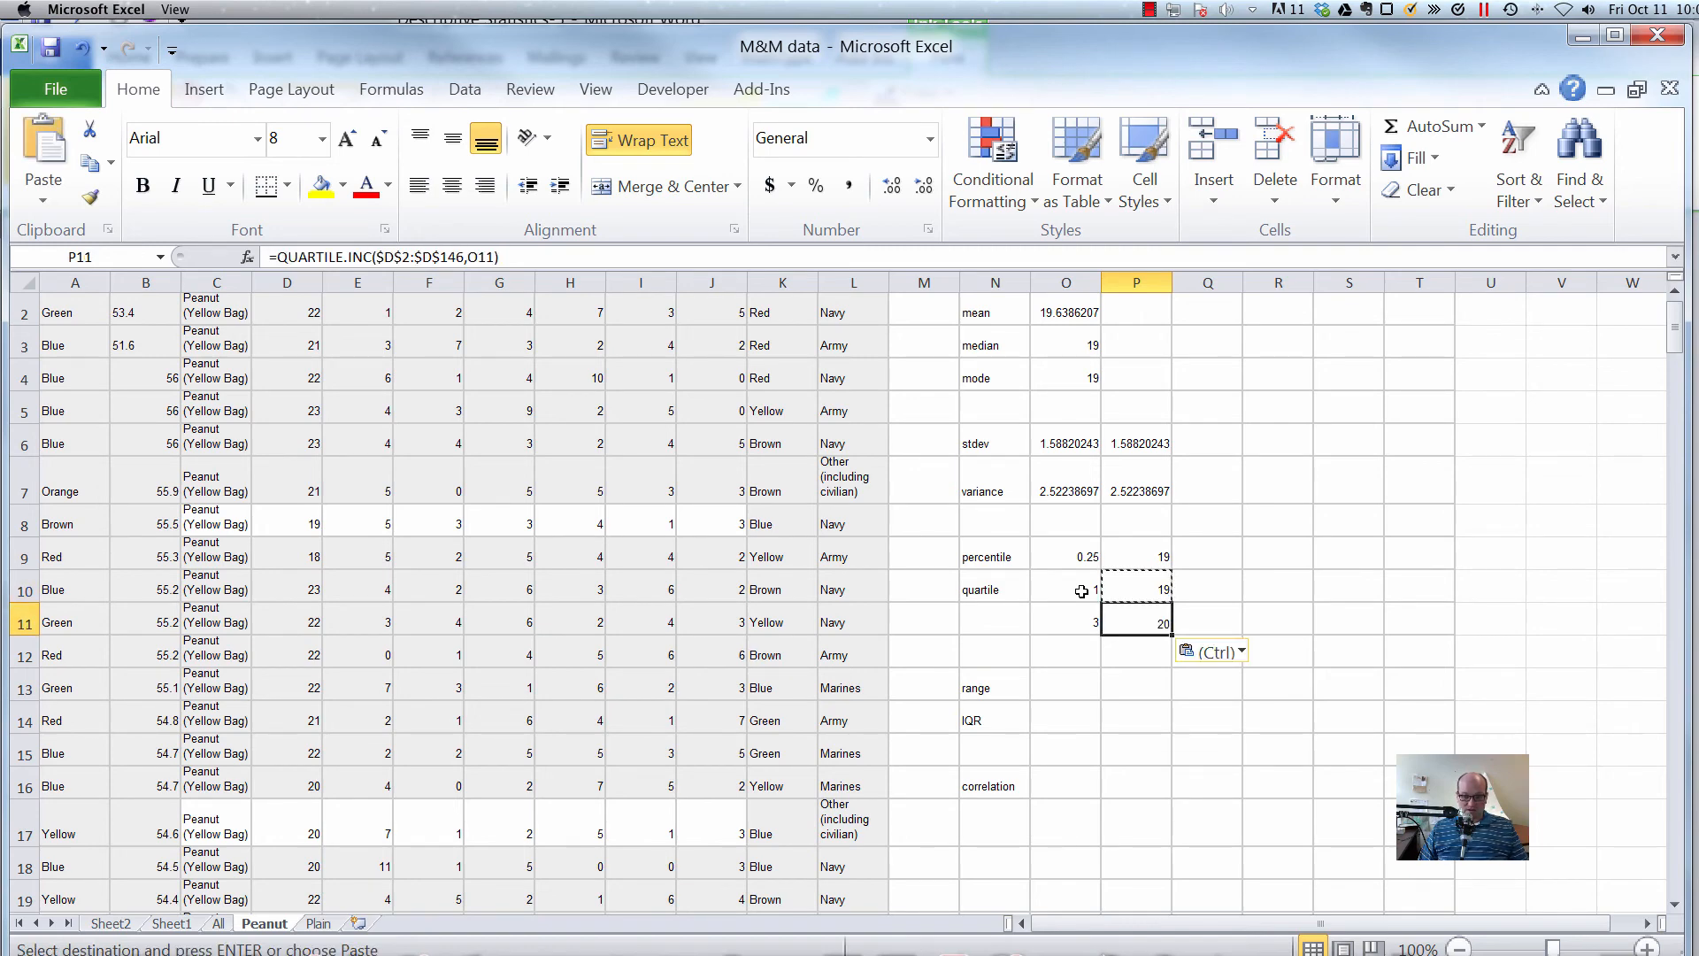
pyautogui.press('Down')
pyautogui.press('Up')
pyautogui.press('F2')
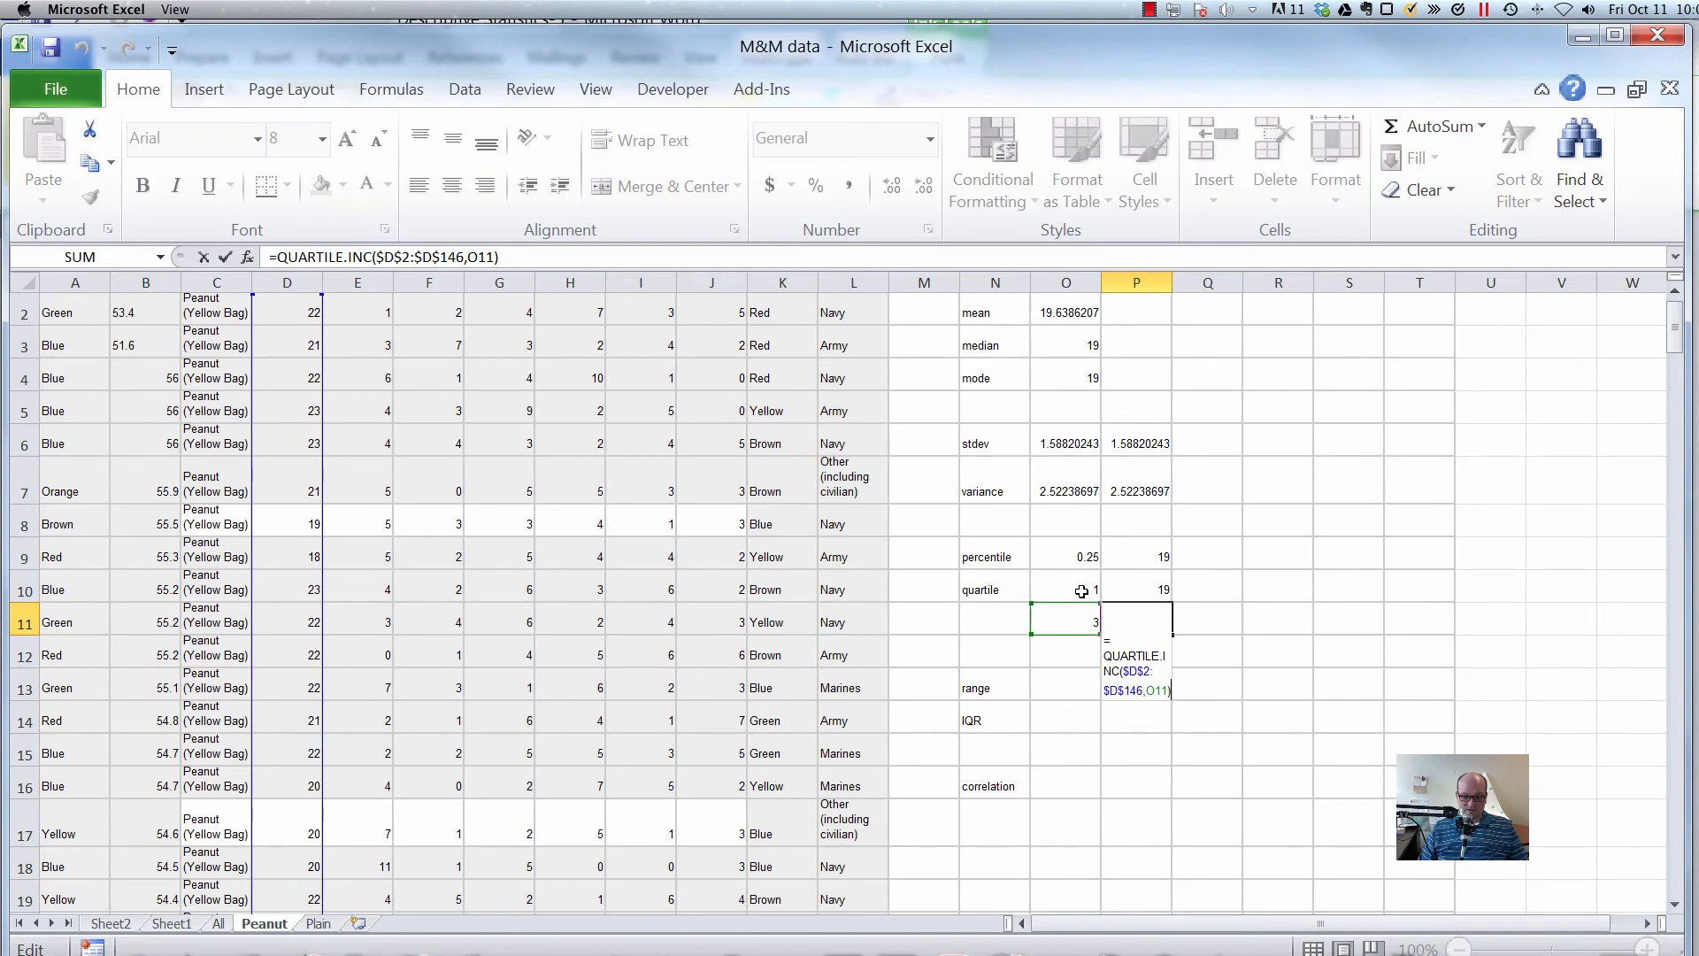
pyautogui.press('Escape')
pyautogui.press('Up')
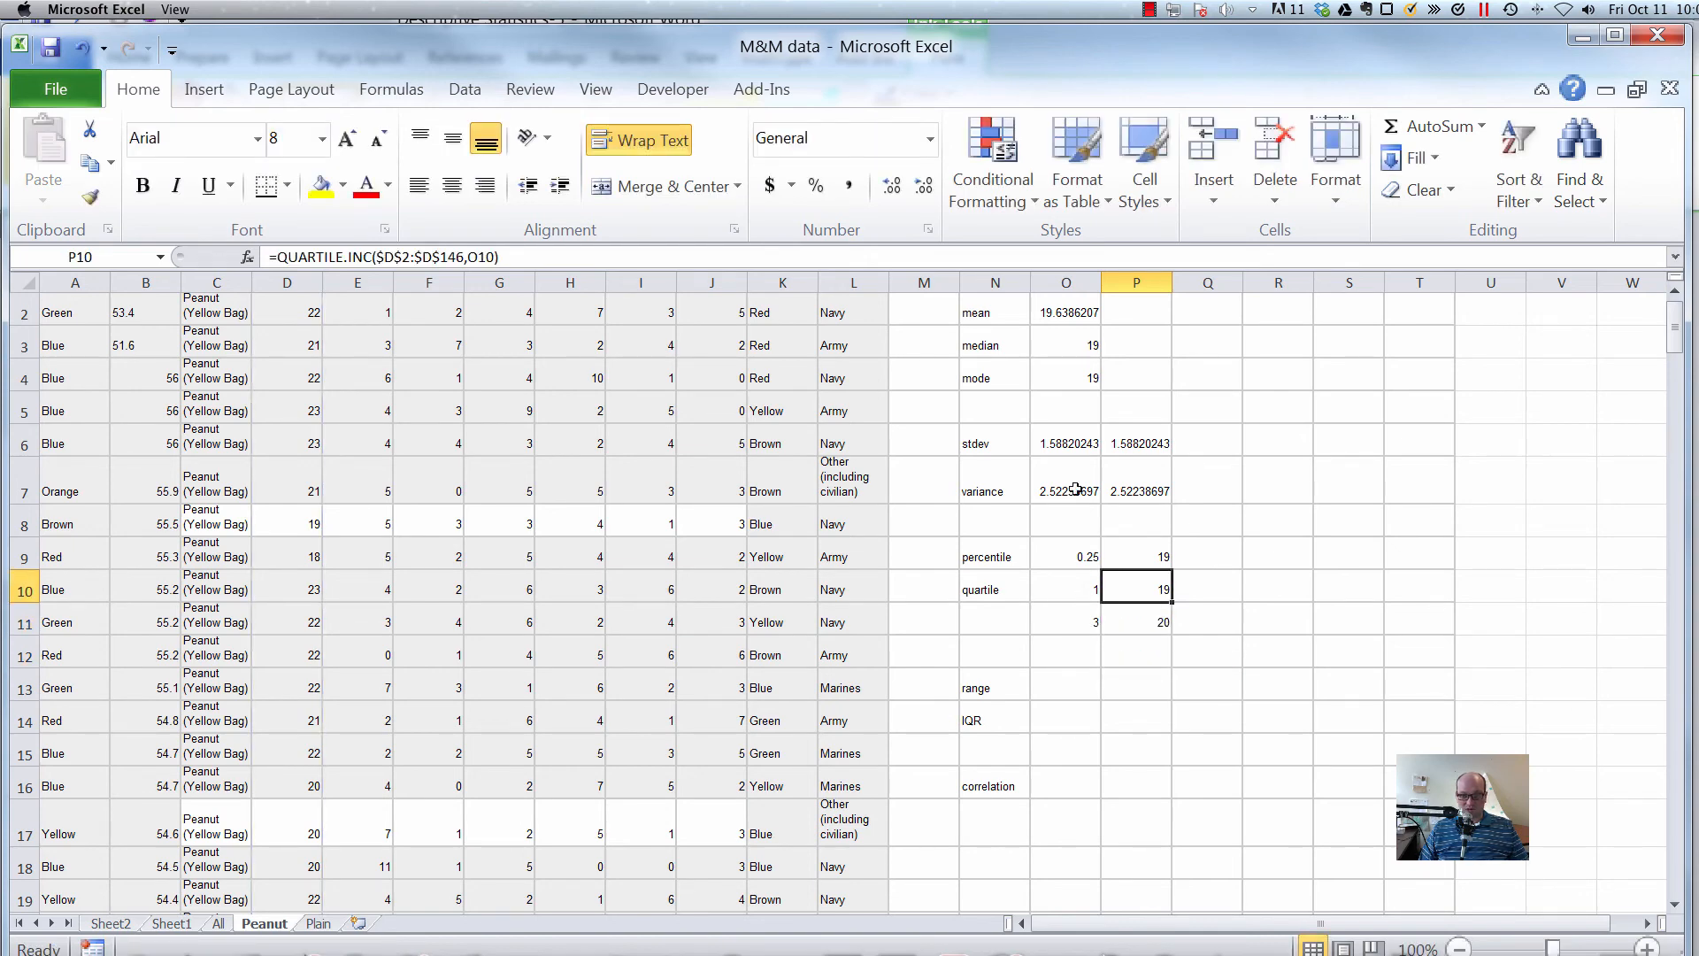
# Review the median, mode and mean cells alongside the first-quartile input in O10.
pyautogui.click(1079, 345)
pyautogui.click(1089, 595)
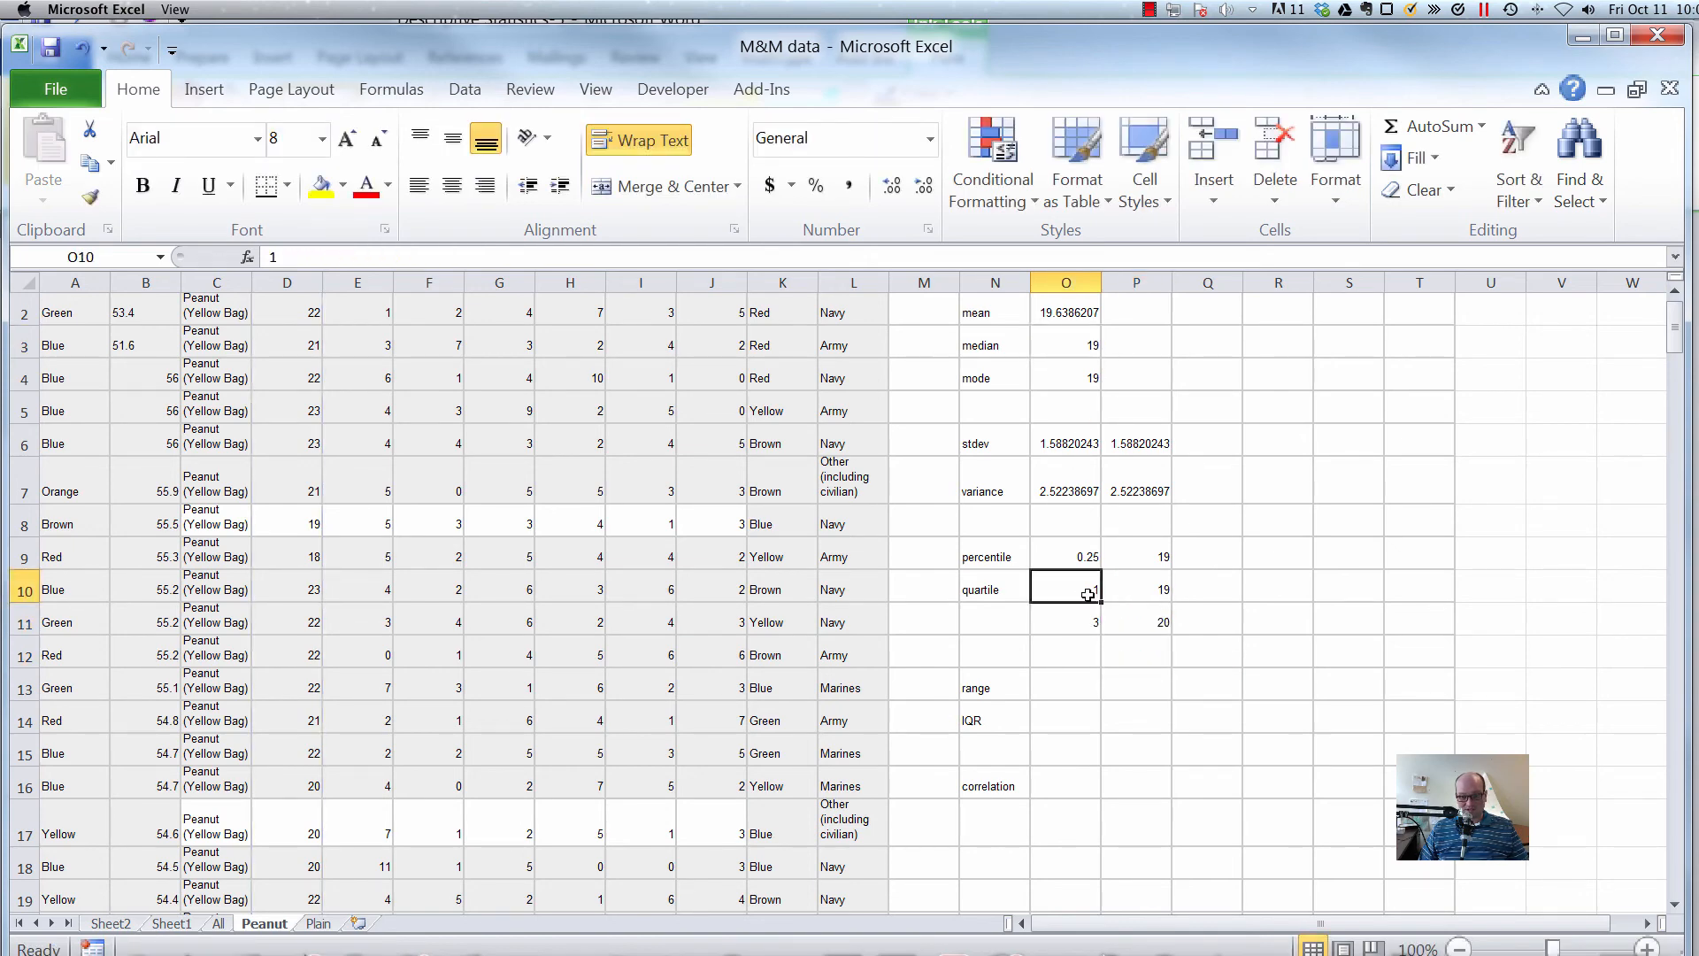
pyautogui.click(1082, 381)
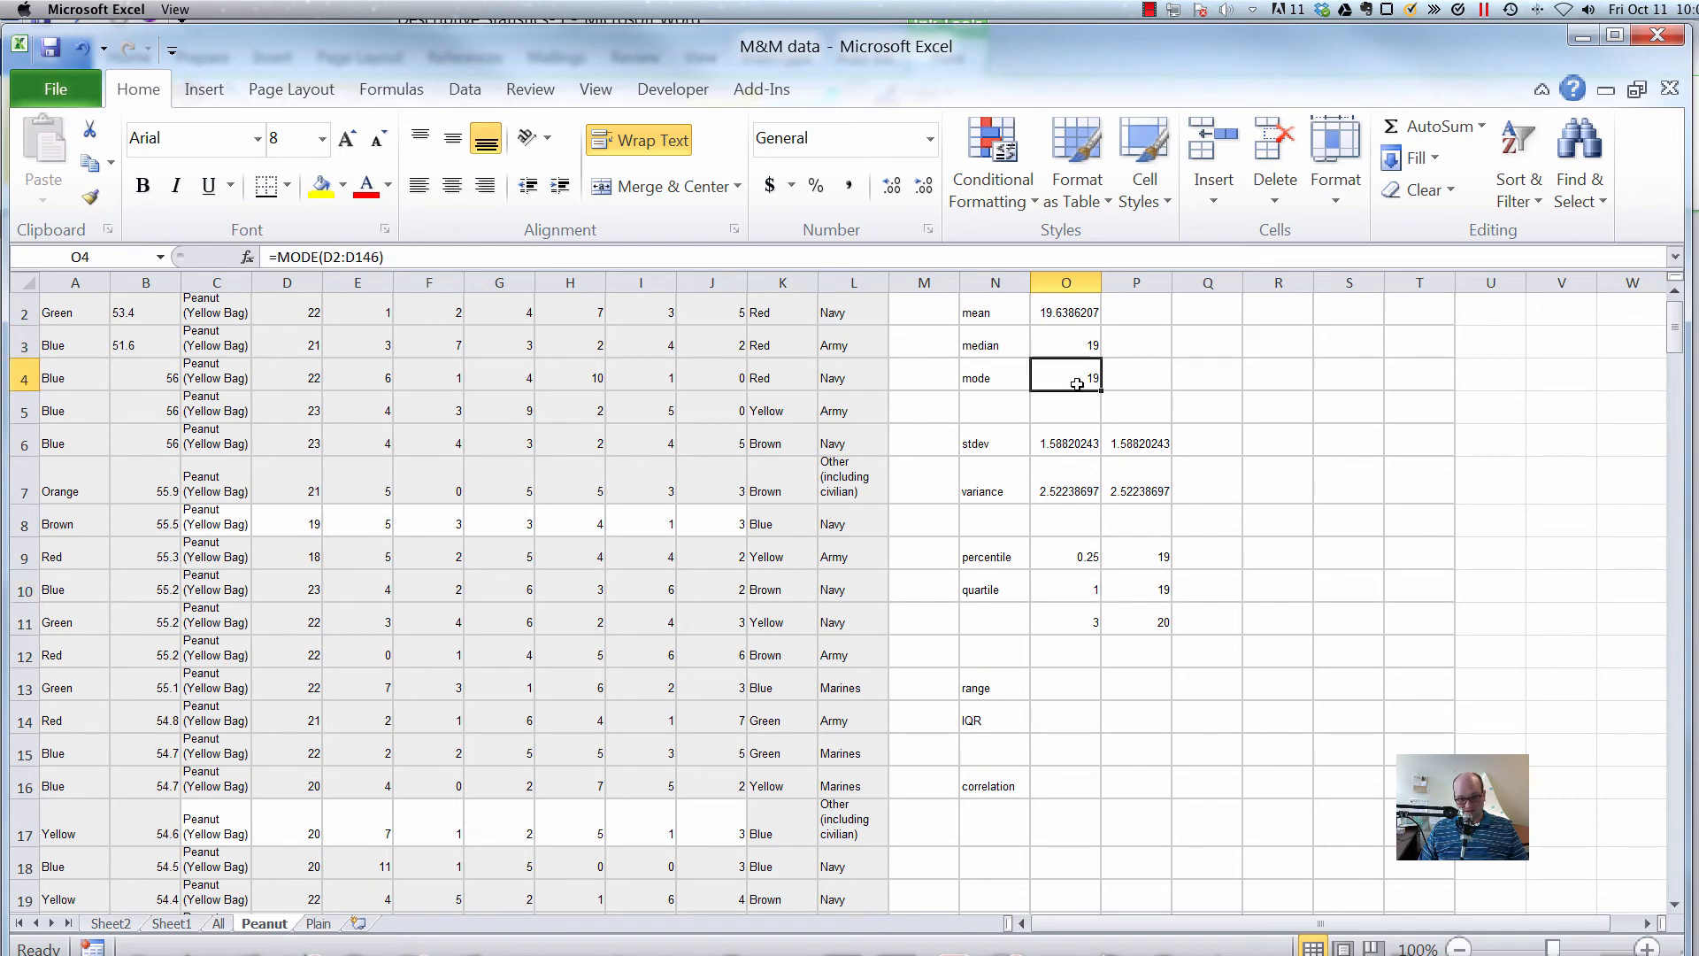
pyautogui.click(1077, 599)
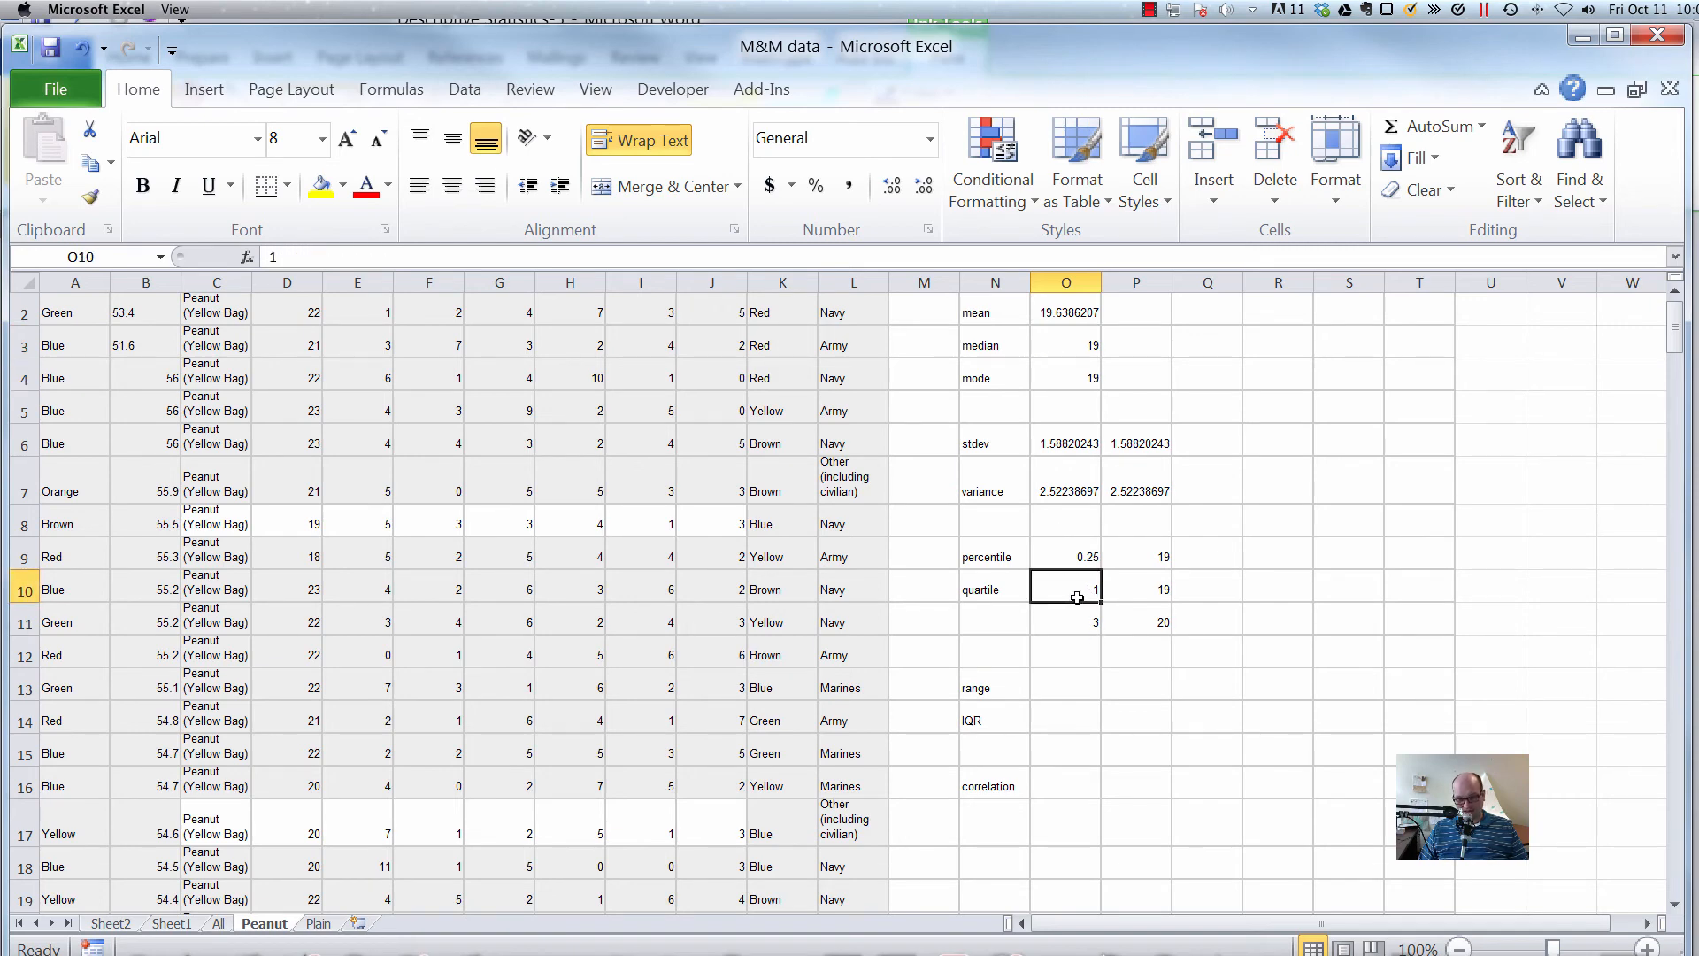
pyautogui.scroll(1, 1077, 599)
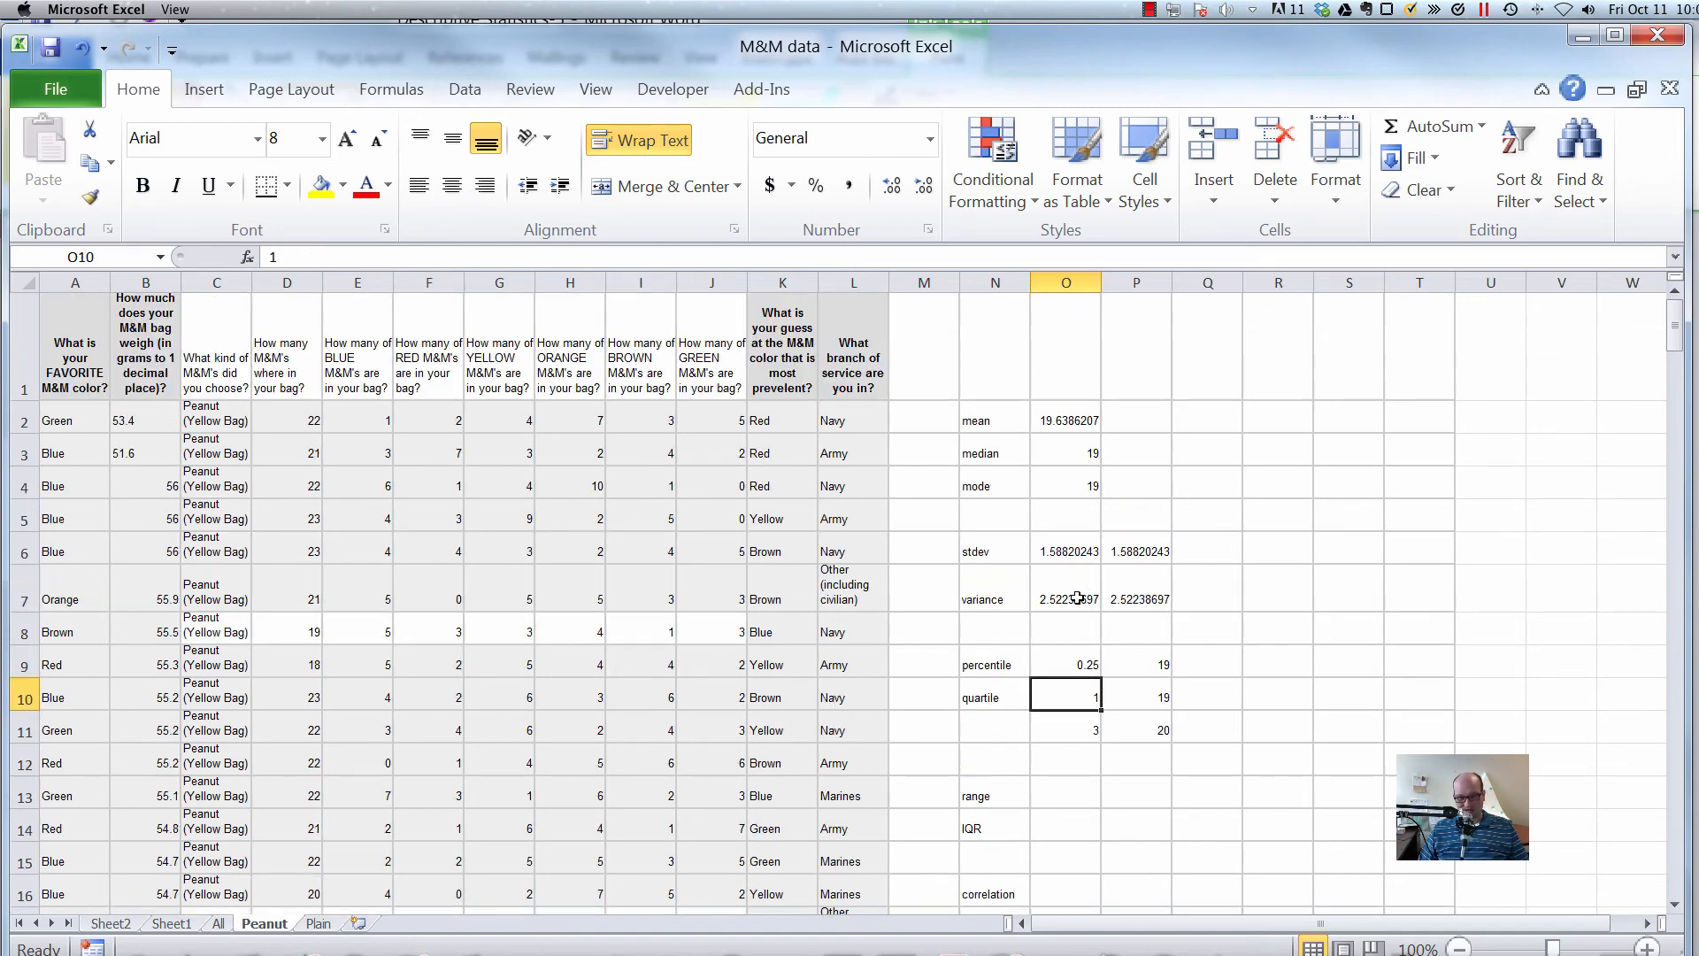
pyautogui.click(1079, 423)
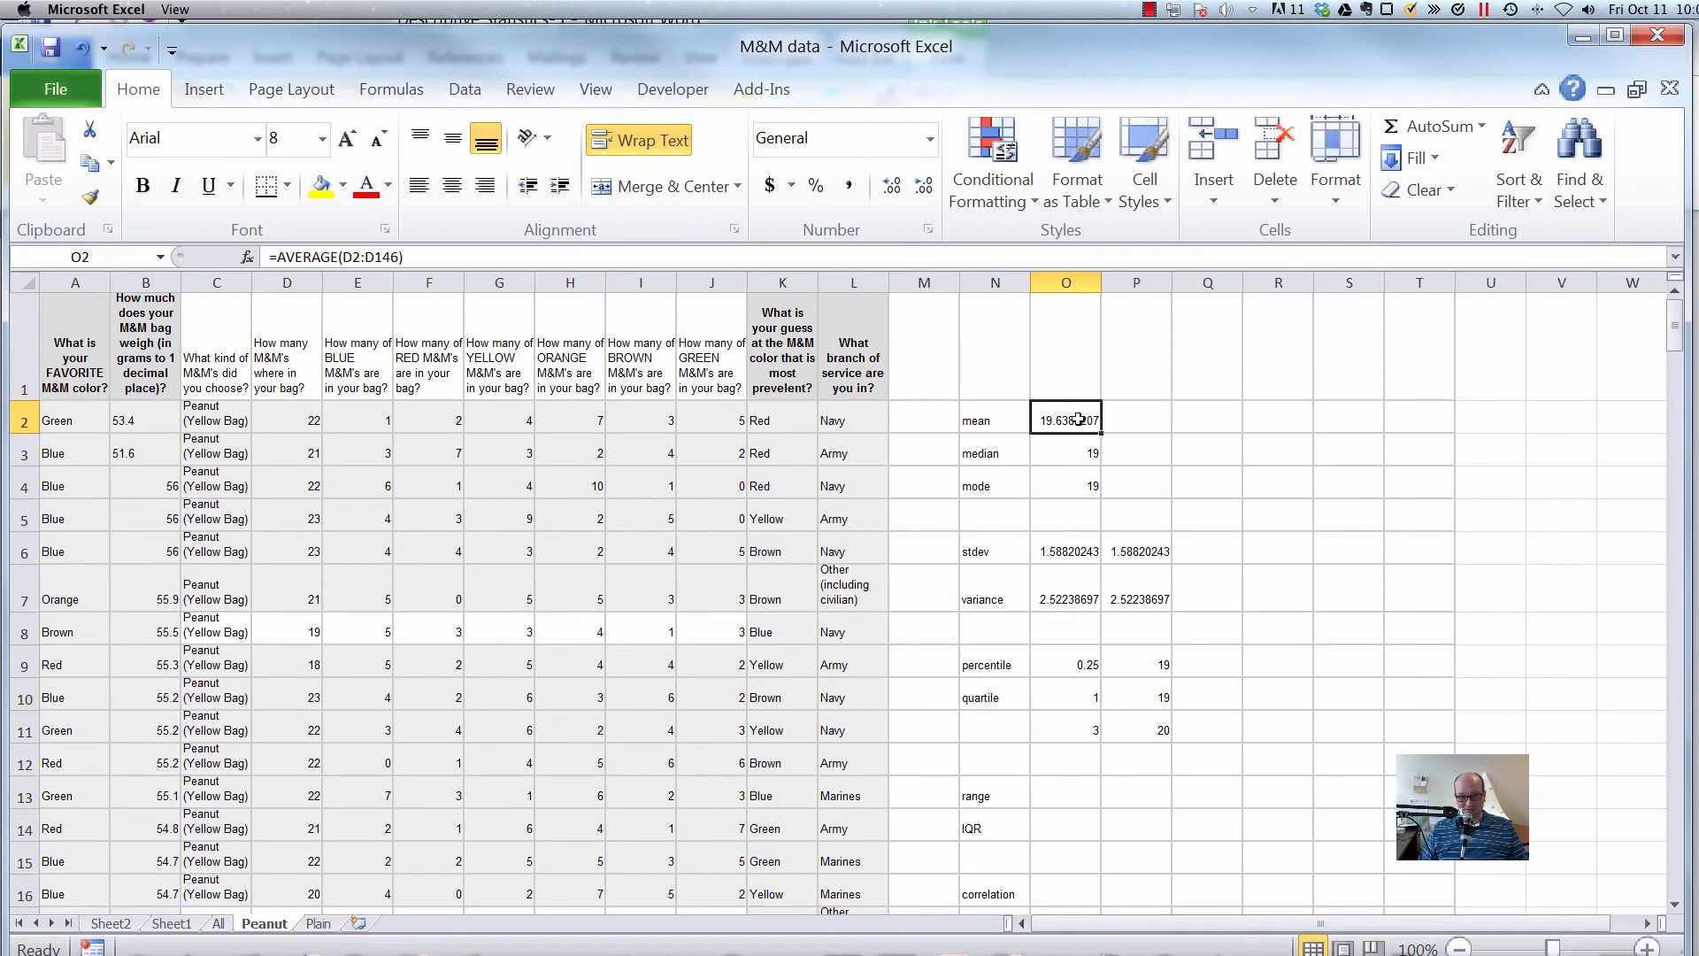
pyautogui.click(1071, 798)
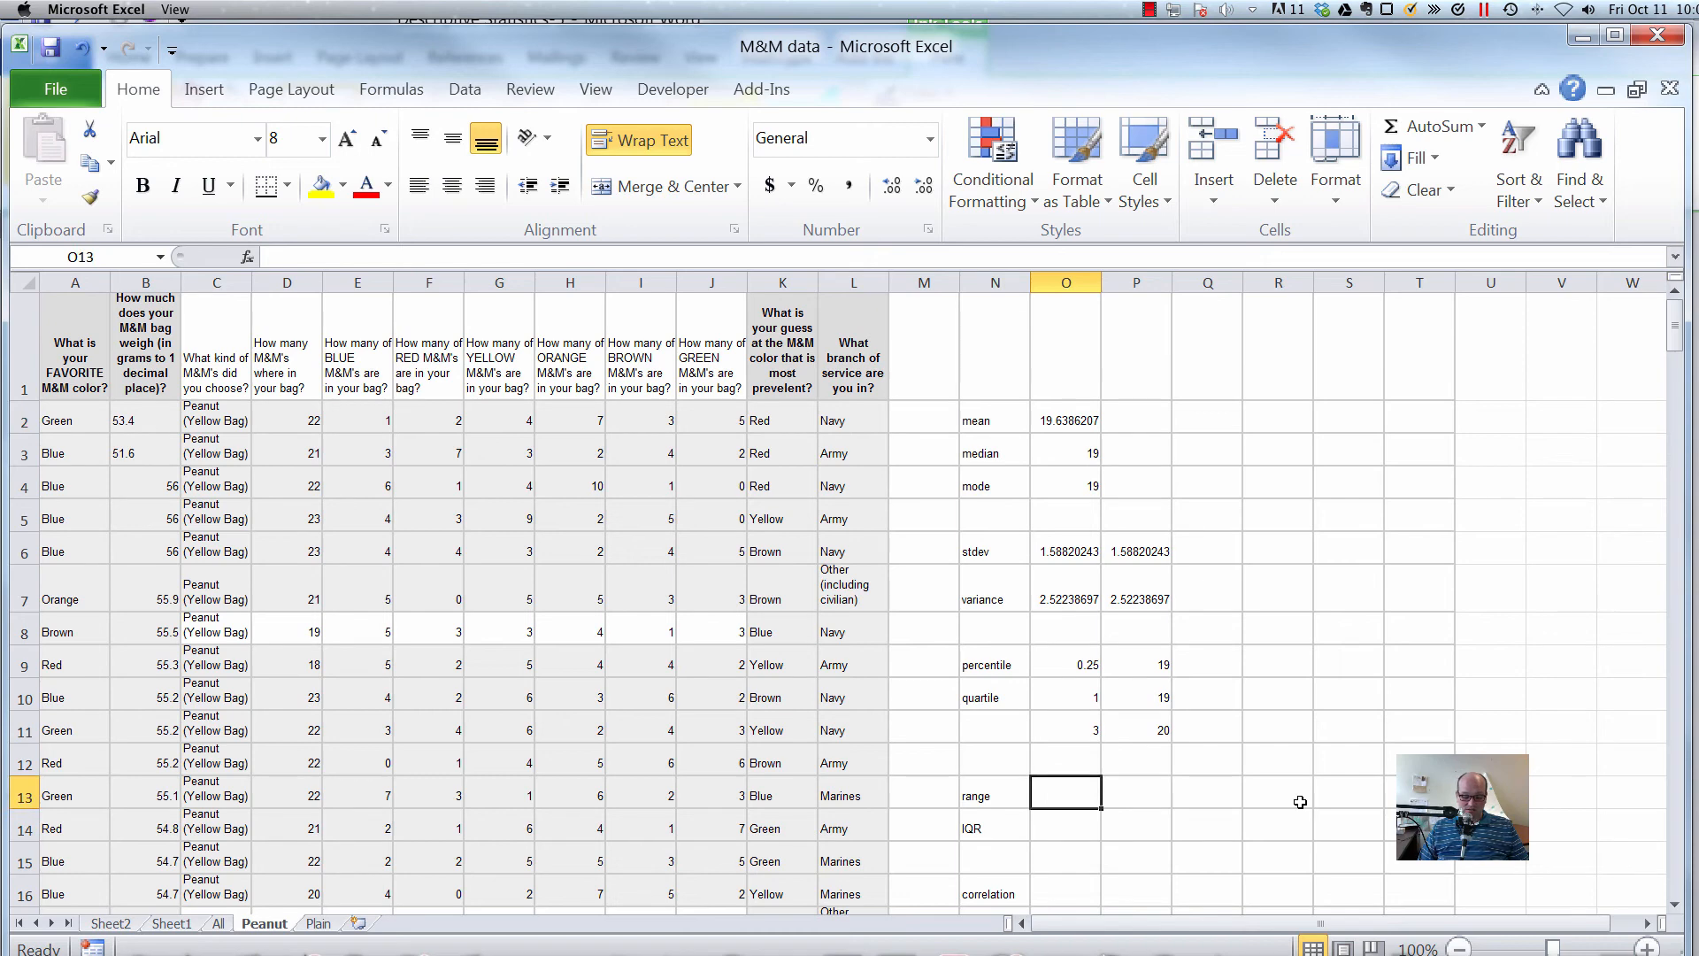
pyautogui.write('=')
pyautogui.press('BackSpace')
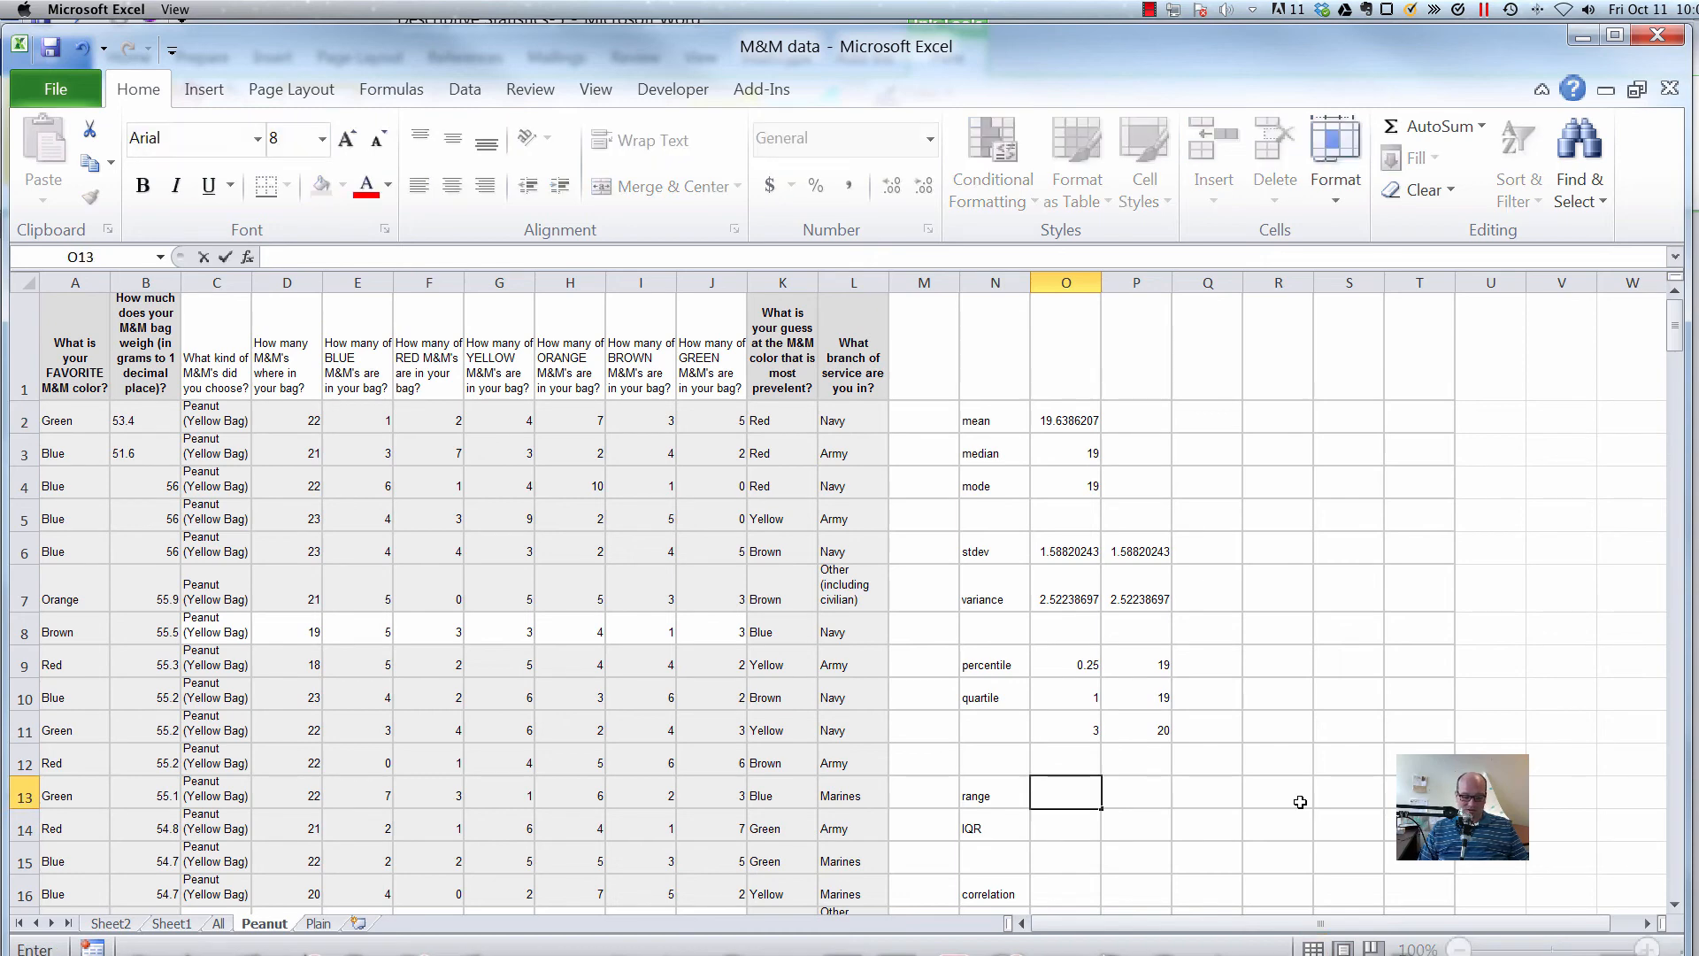
pyautogui.write('=range')
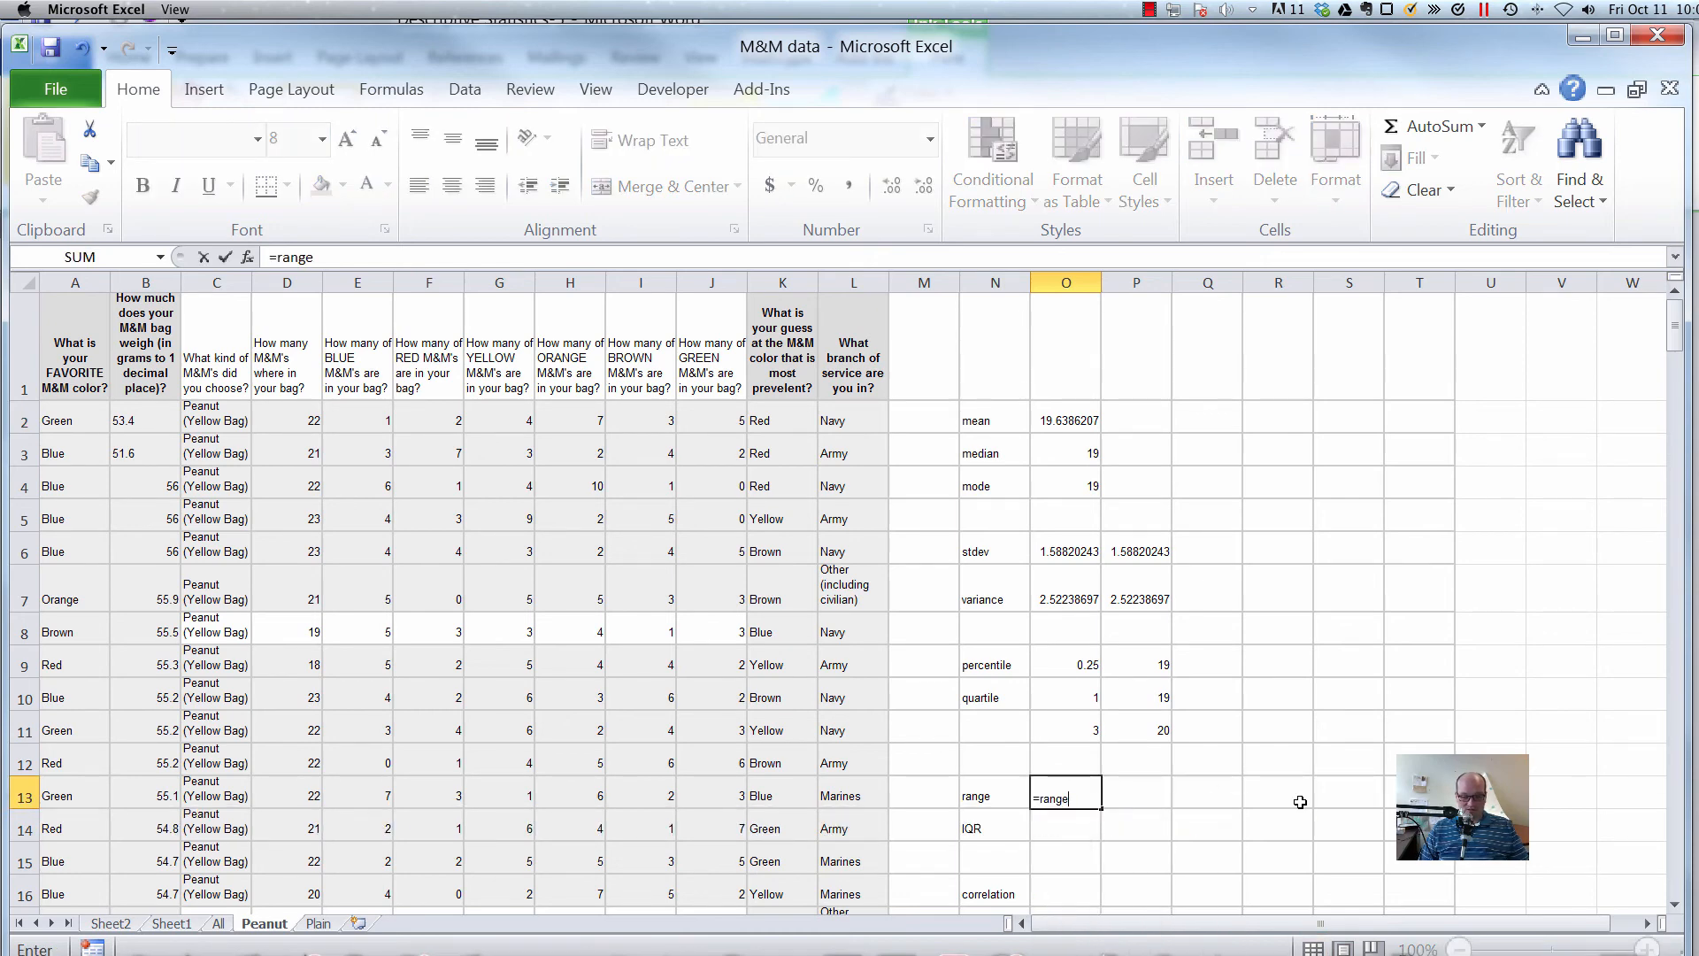
pyautogui.write('(')
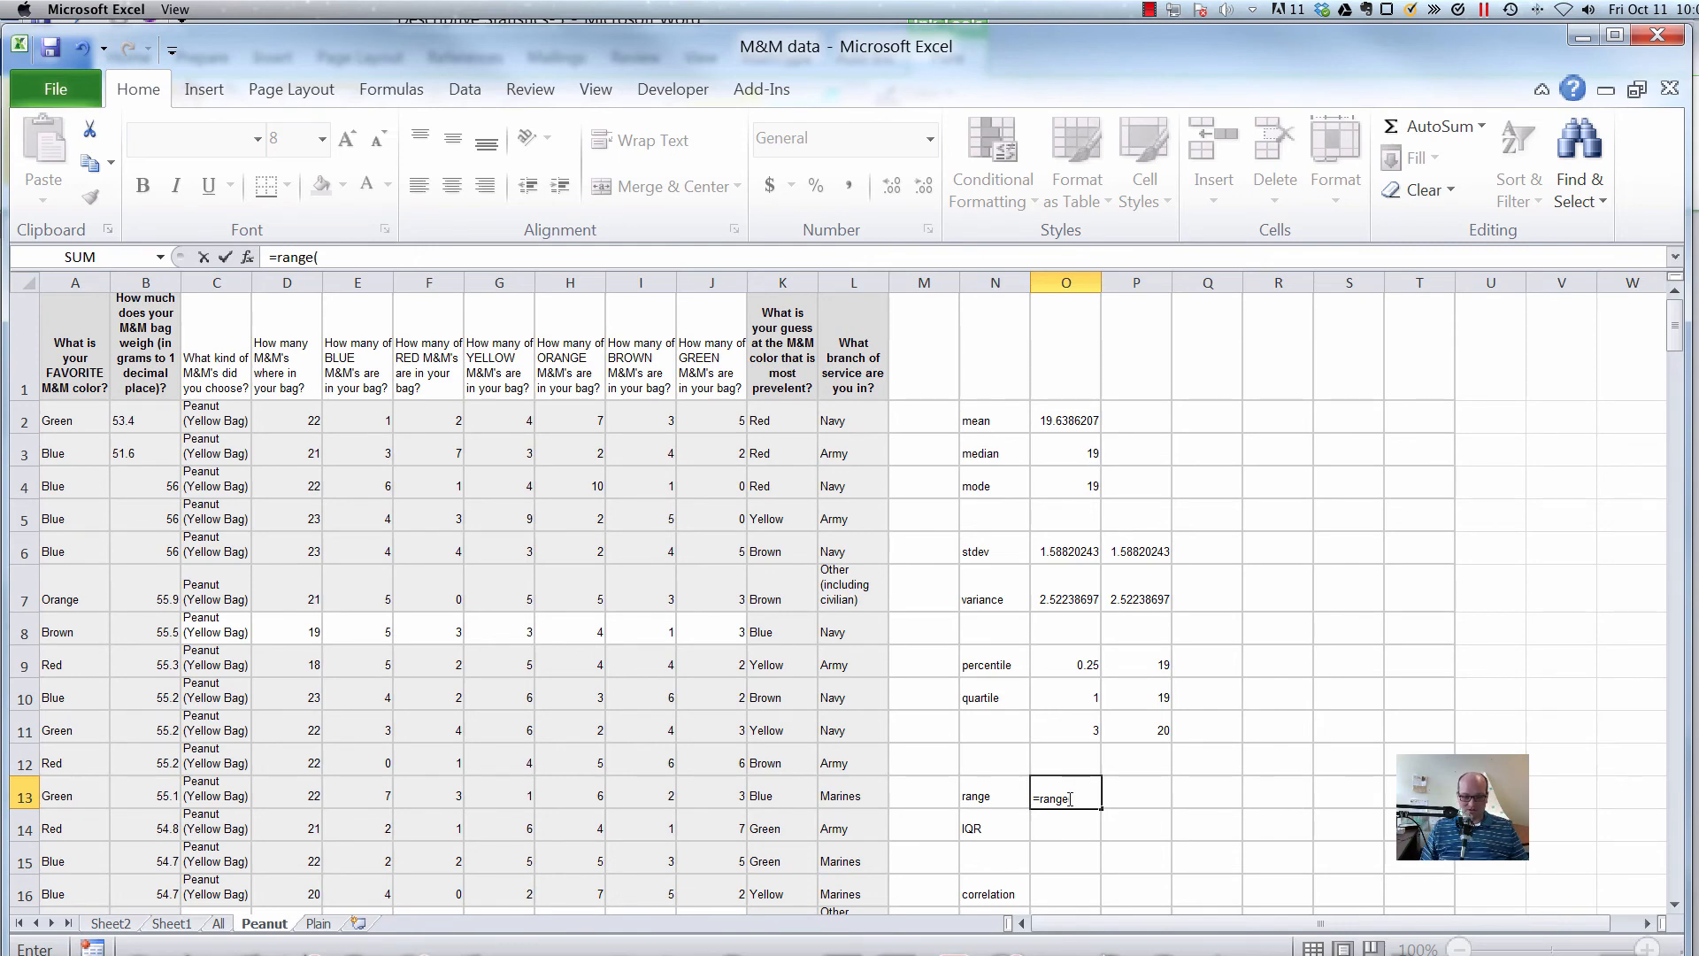
pyautogui.press('BackSpace')
pyautogui.press('BackSpace')
pyautogui.press('BackSpace')
pyautogui.press('BackSpace')
pyautogui.press('BackSpace')
pyautogui.press('BackSpace')
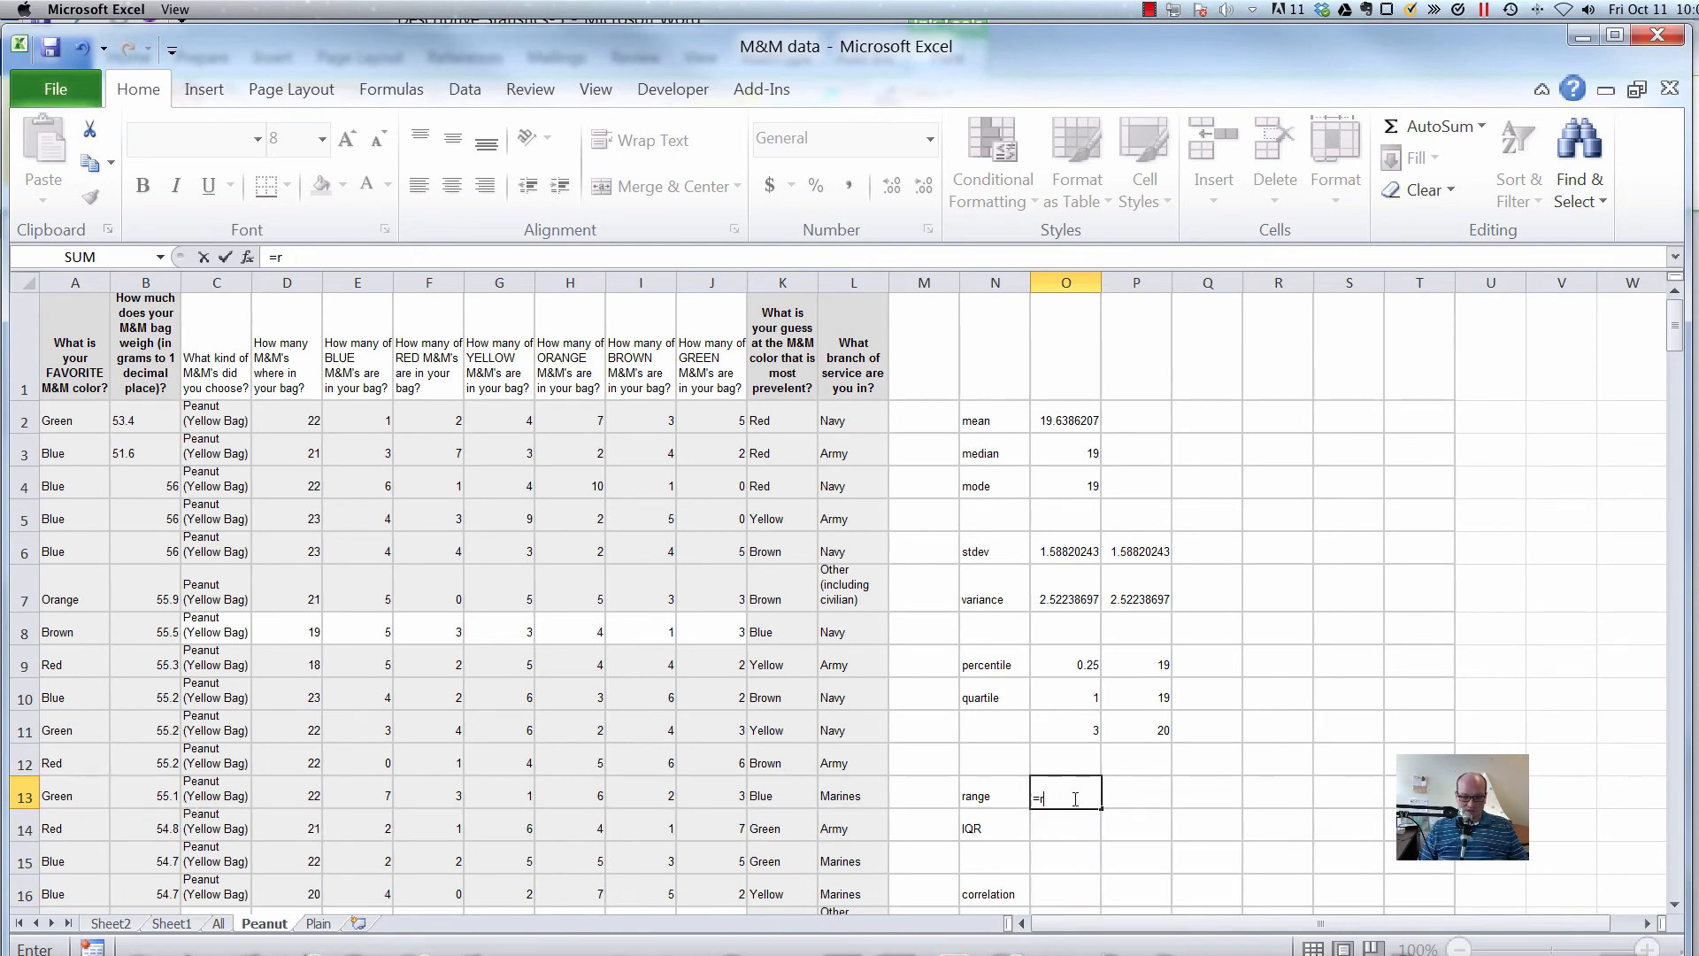
# Enter the formula =MAX(D2:D146) in O13, the range row.
pyautogui.write('max(')
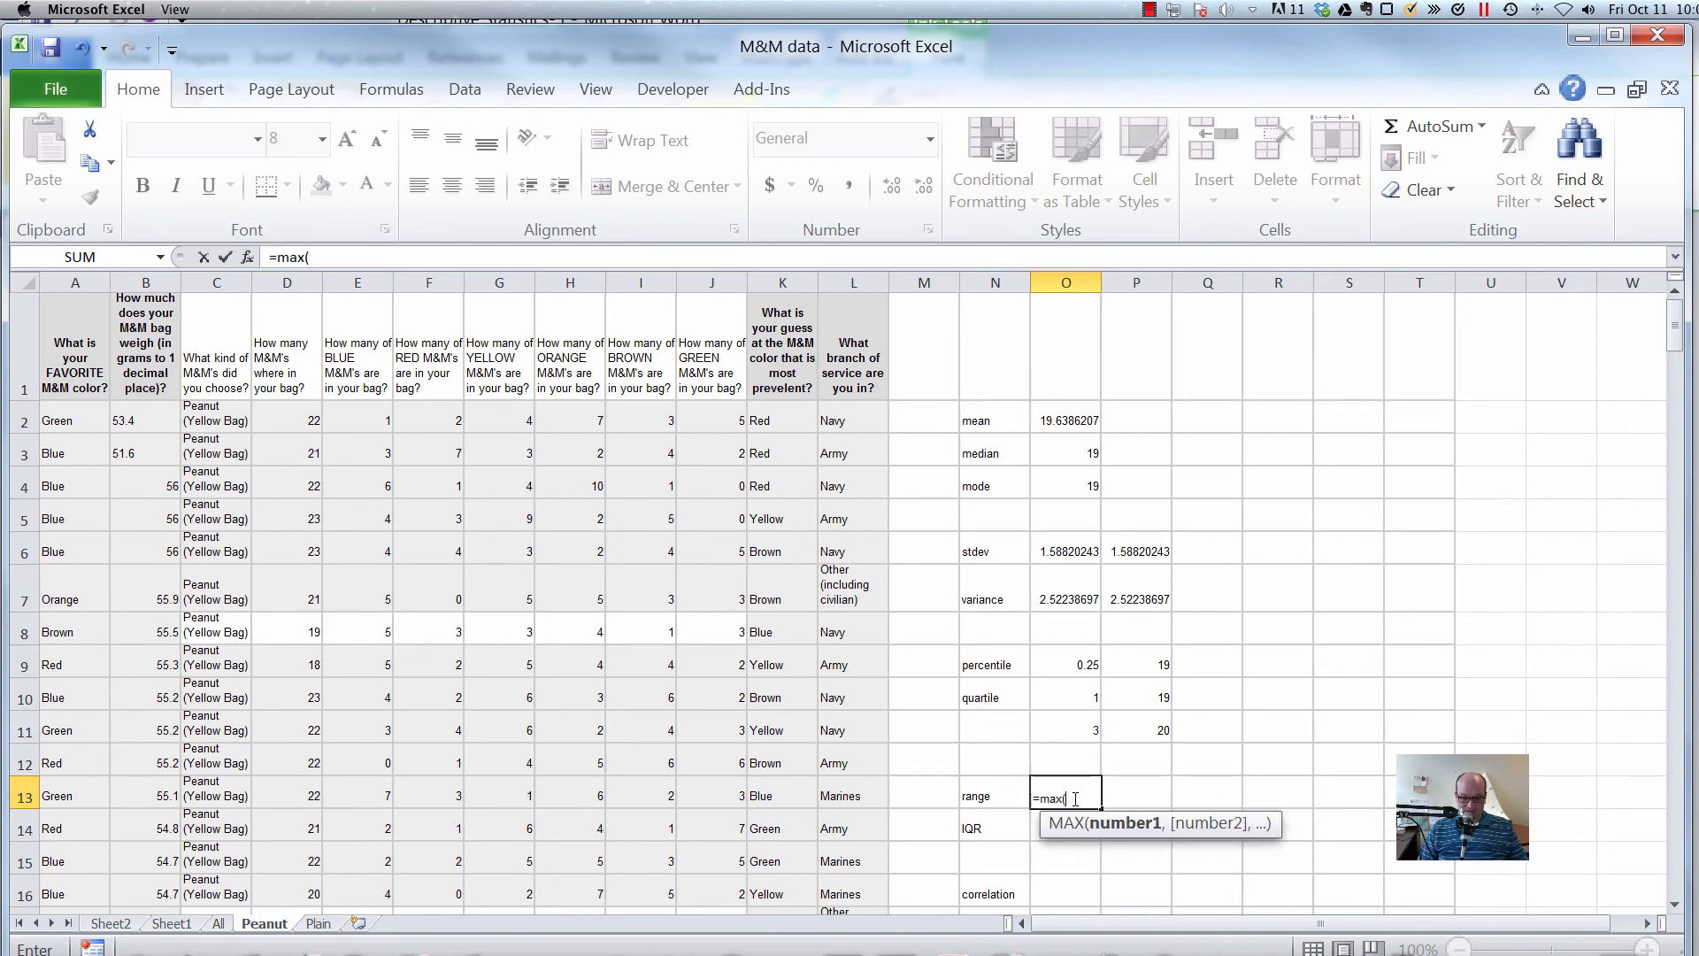
pyautogui.click(301, 420)
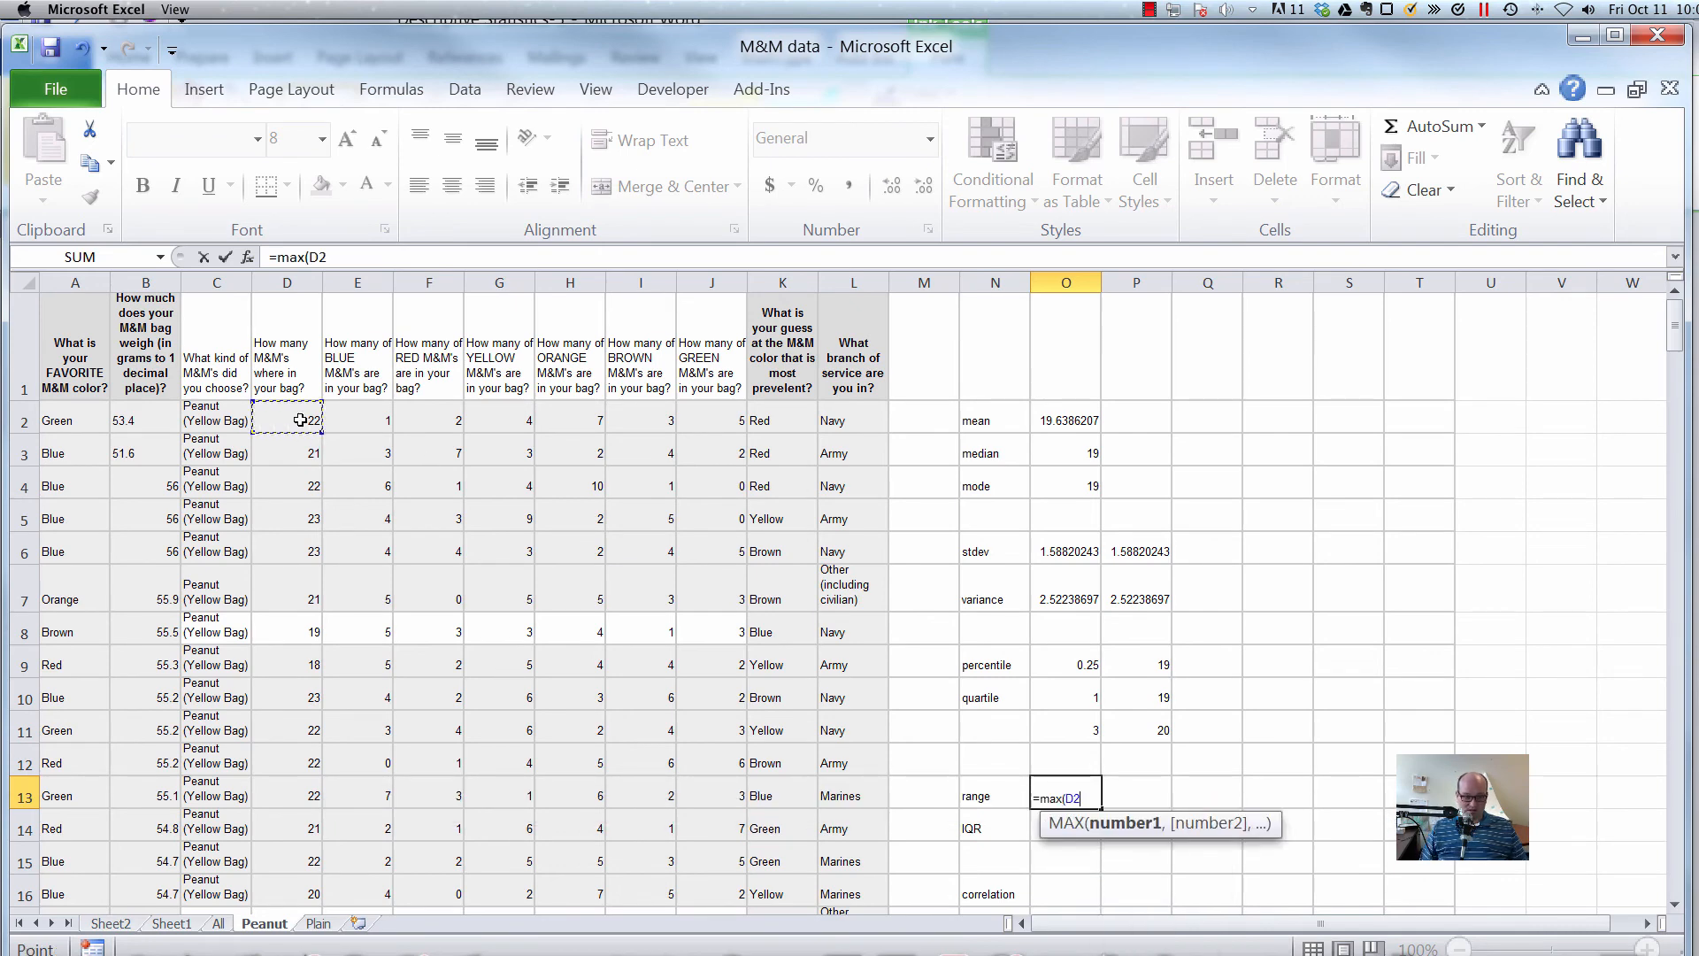
pyautogui.hotkey('ctrl', 'shift', 'Down')
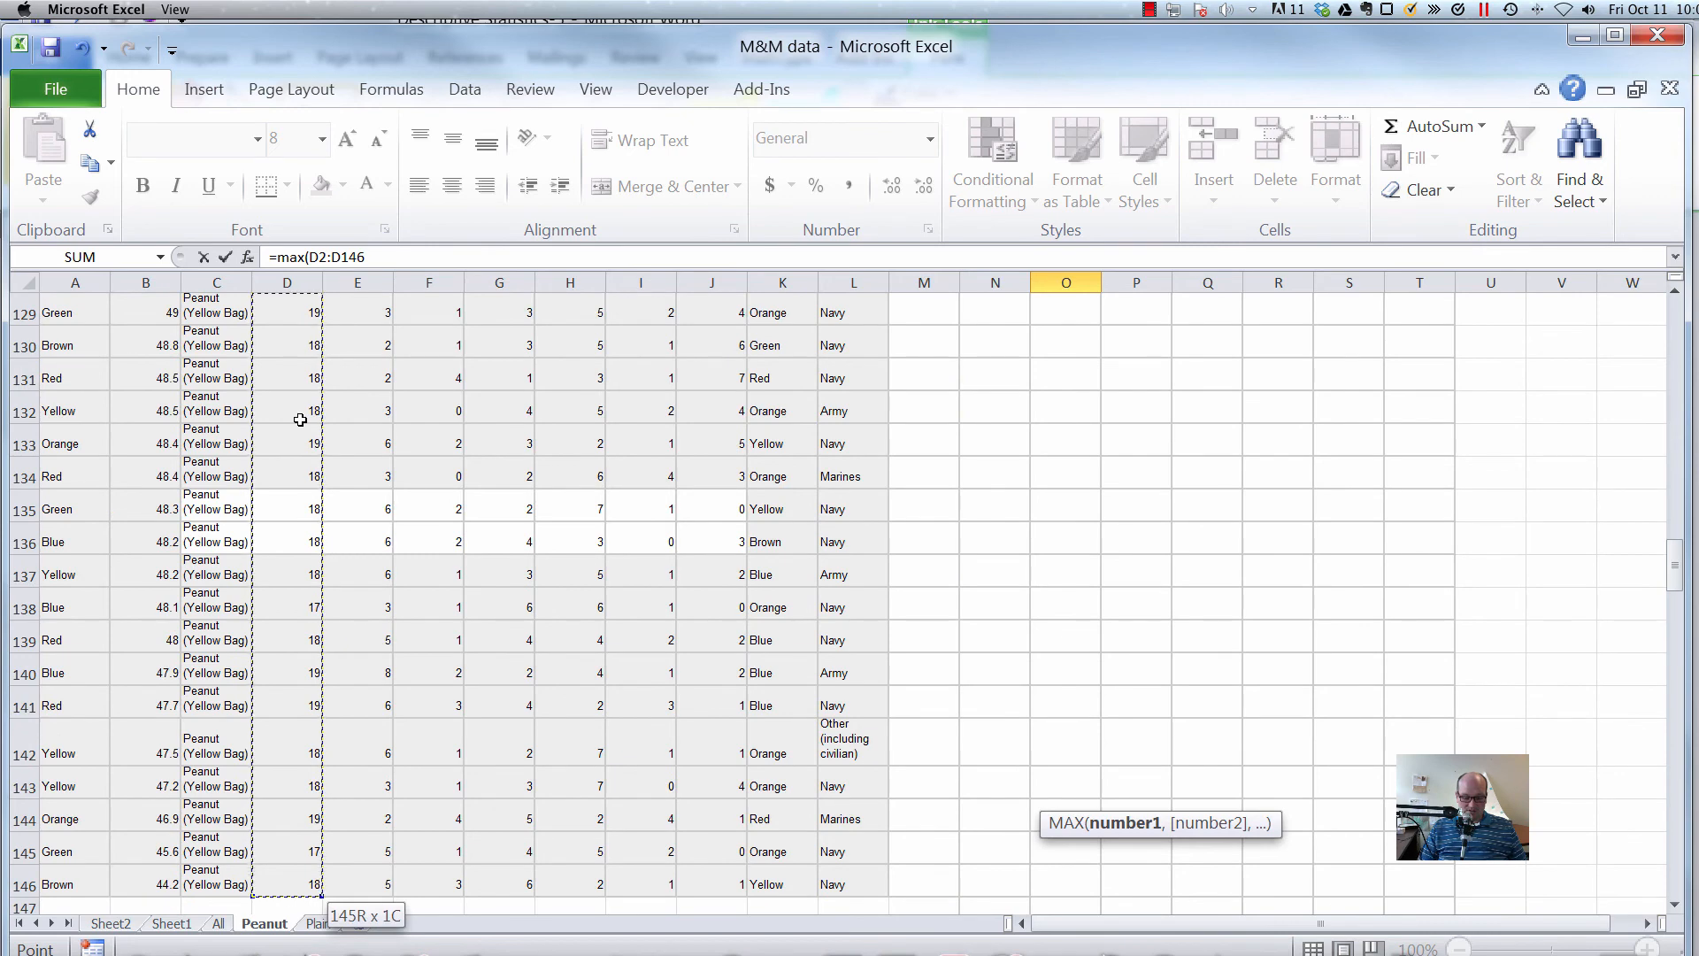
pyautogui.press('Return')
# Extend the O13 formula to subtract MIN(D2:D146), accepting the proposed closing-parenthesis correction.
pyautogui.scroll(5, 301, 421)
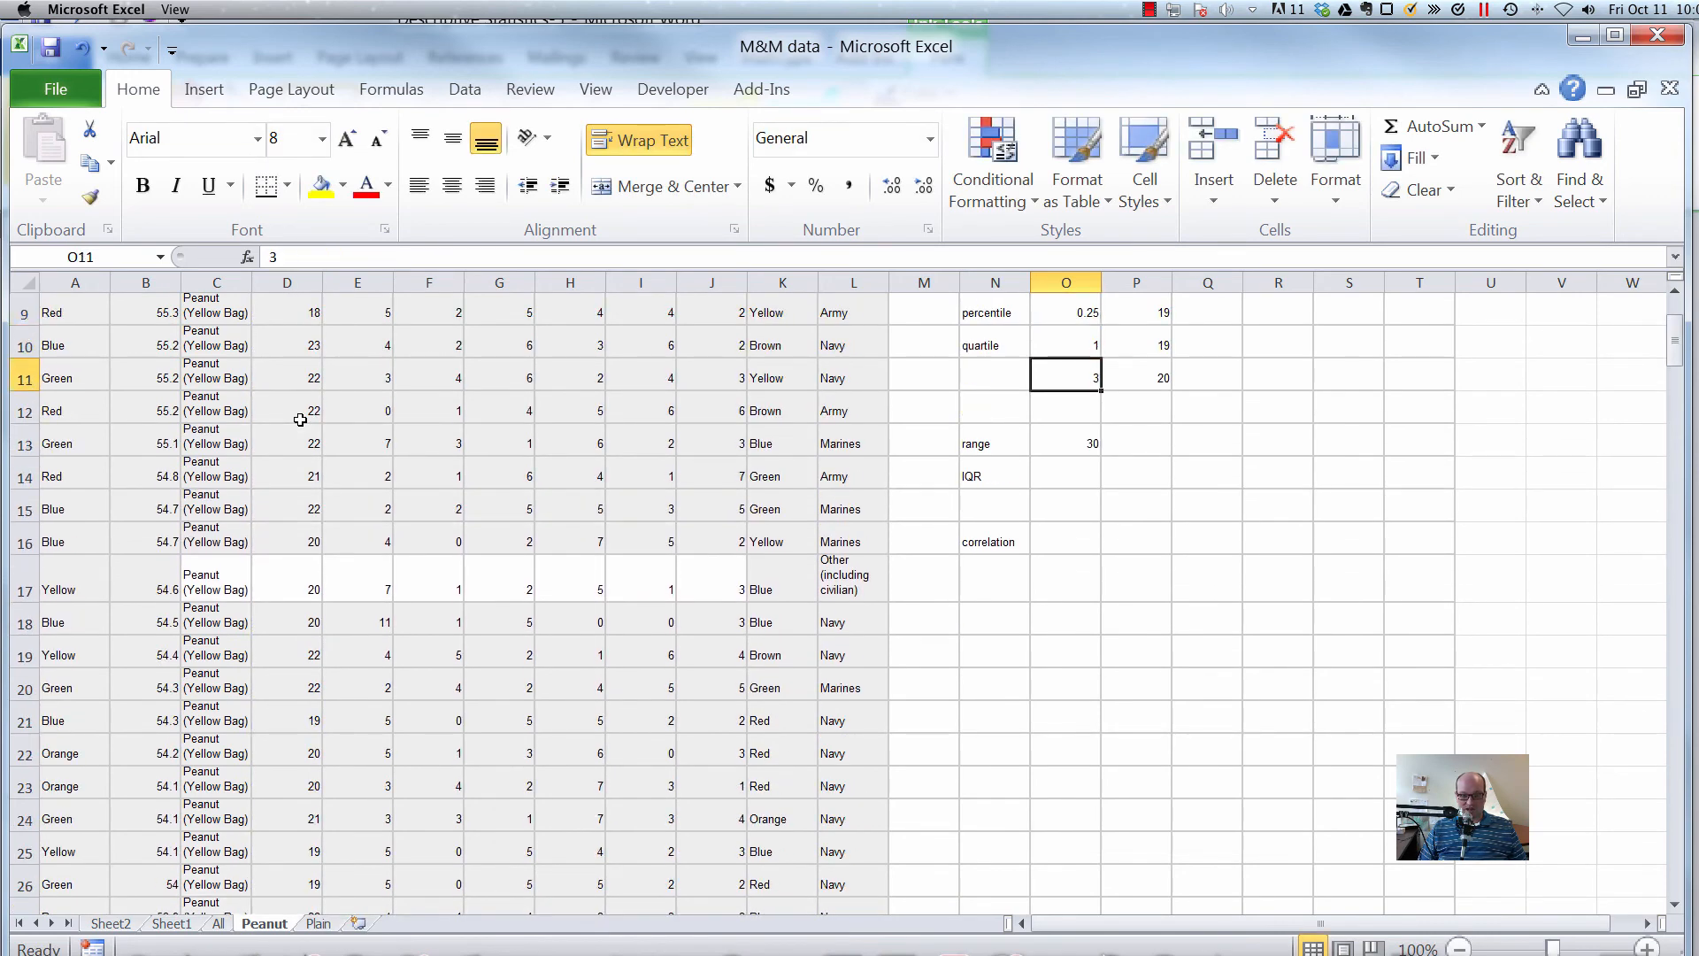
pyautogui.click(1093, 448)
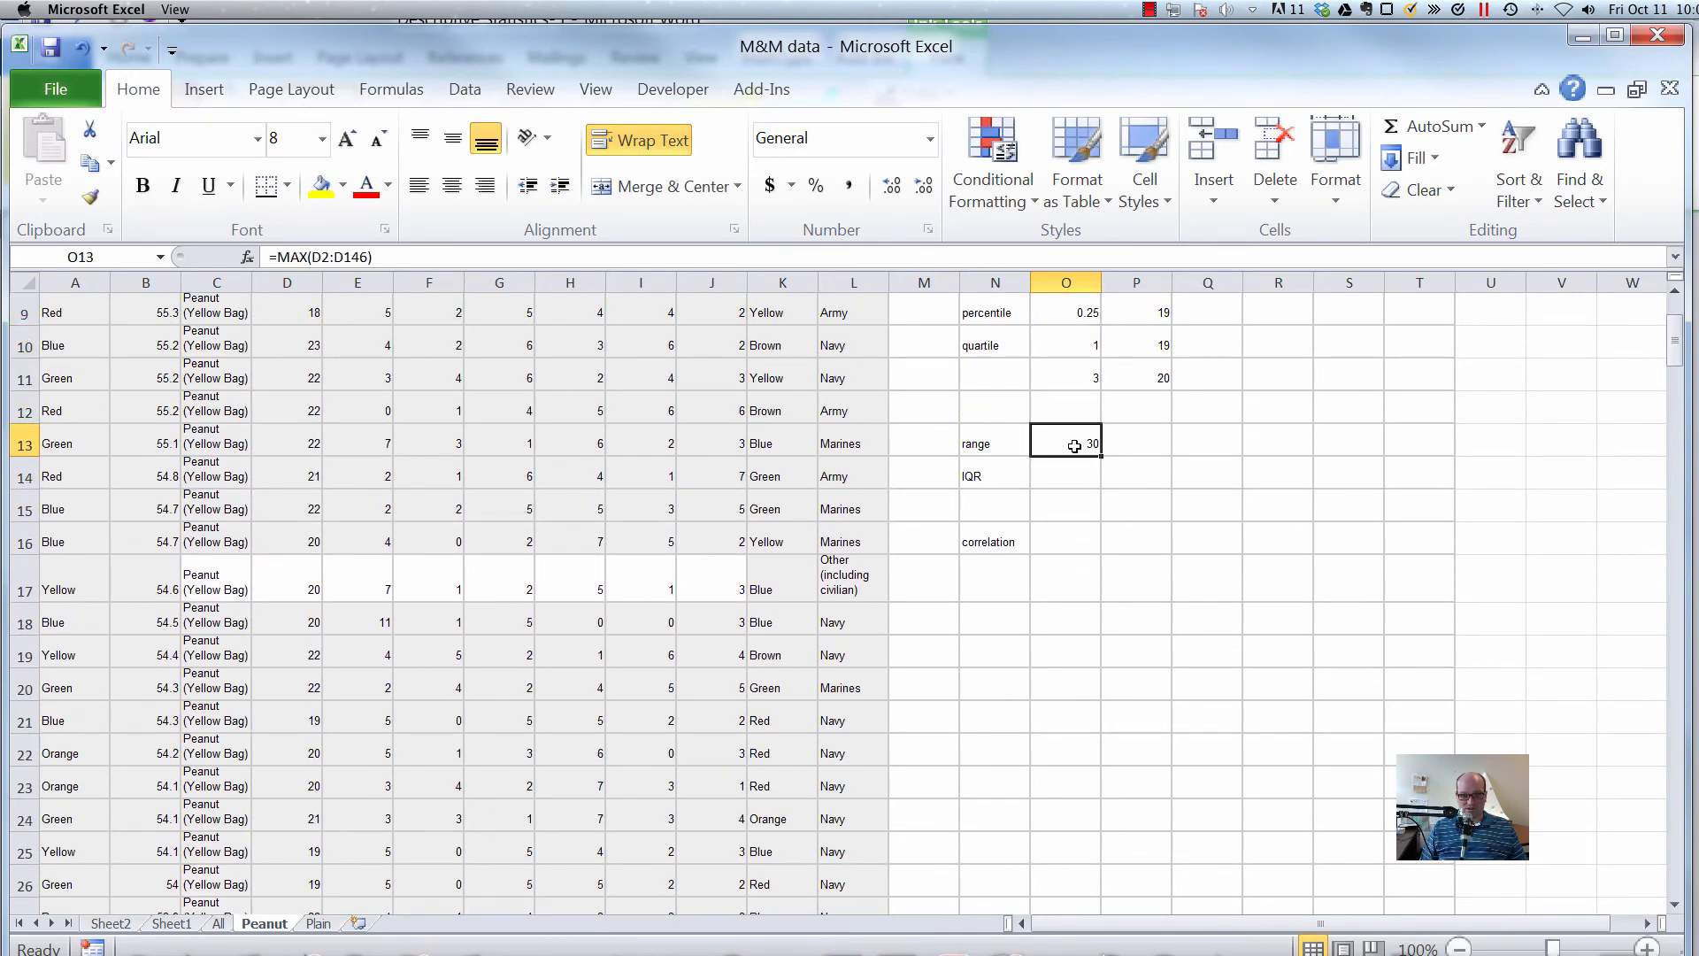
pyautogui.click(385, 257)
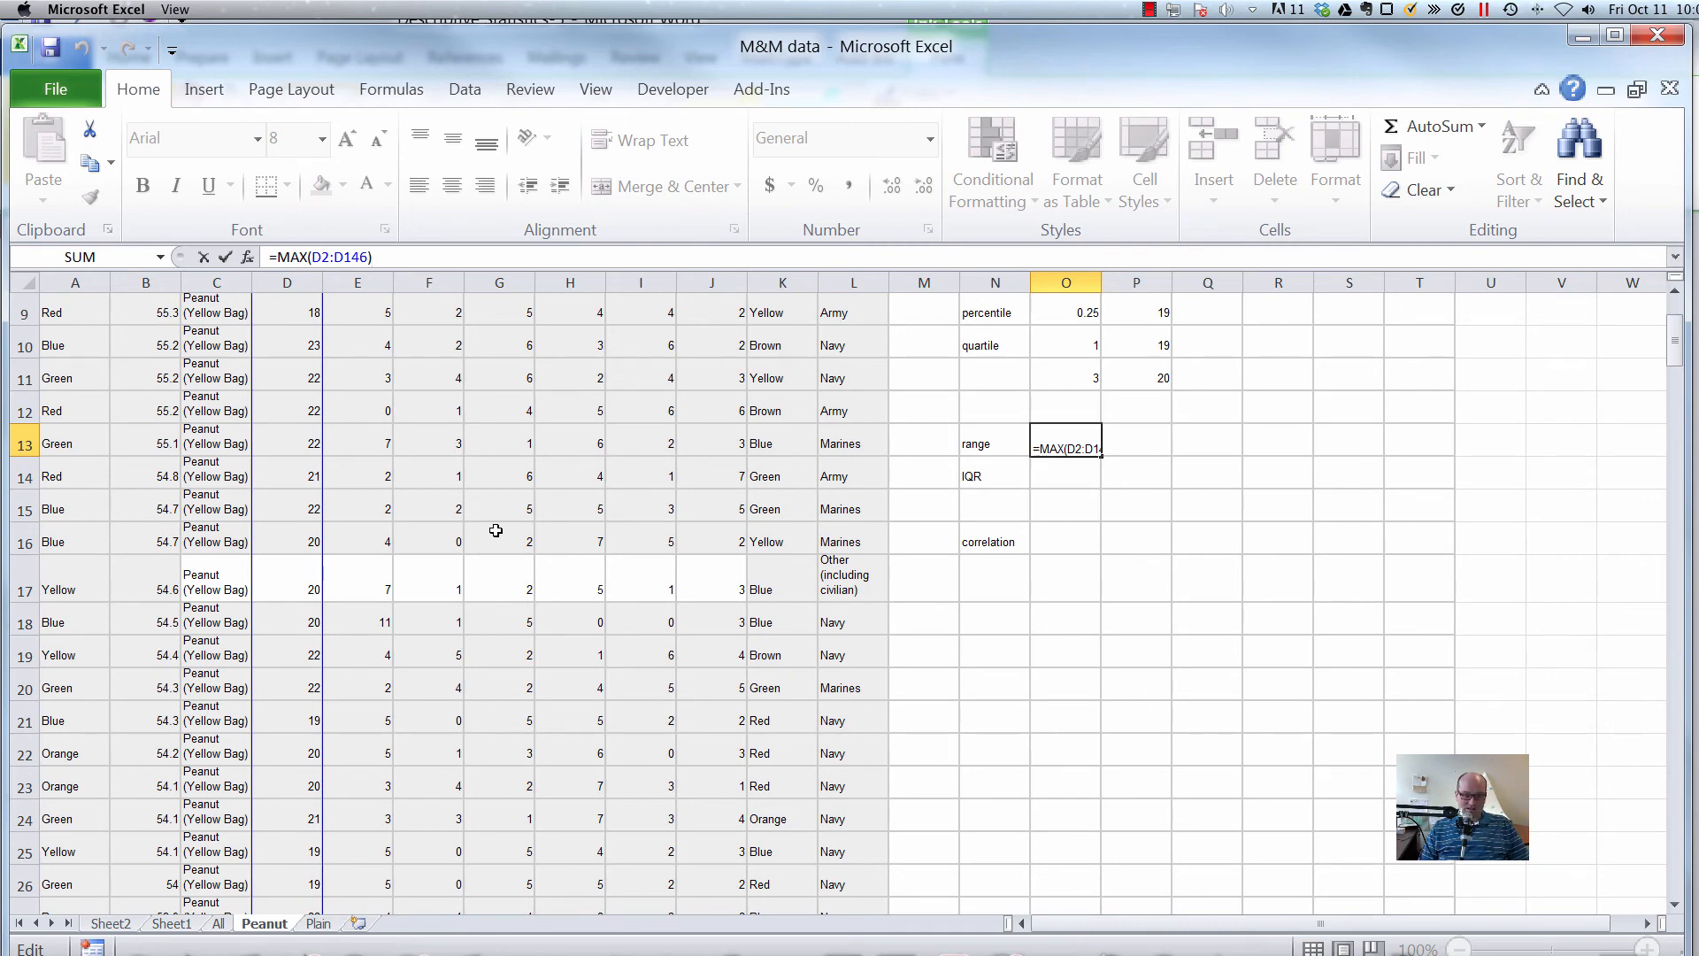
pyautogui.write('-min')
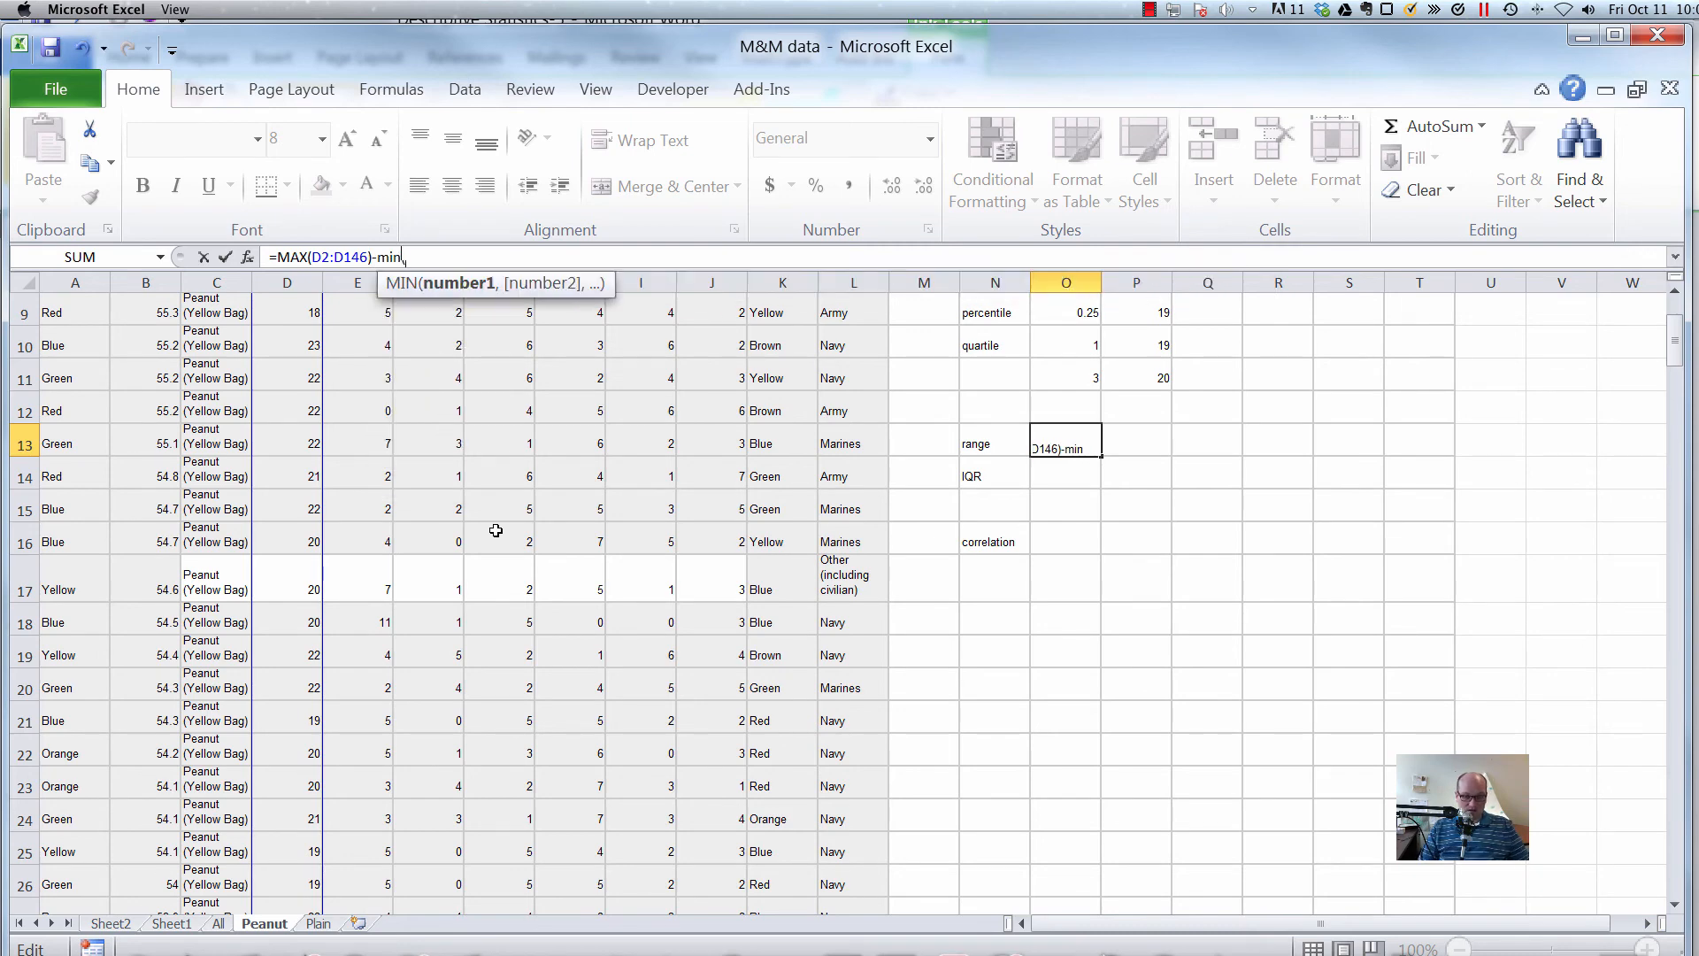
pyautogui.write('(')
pyautogui.click(310, 319)
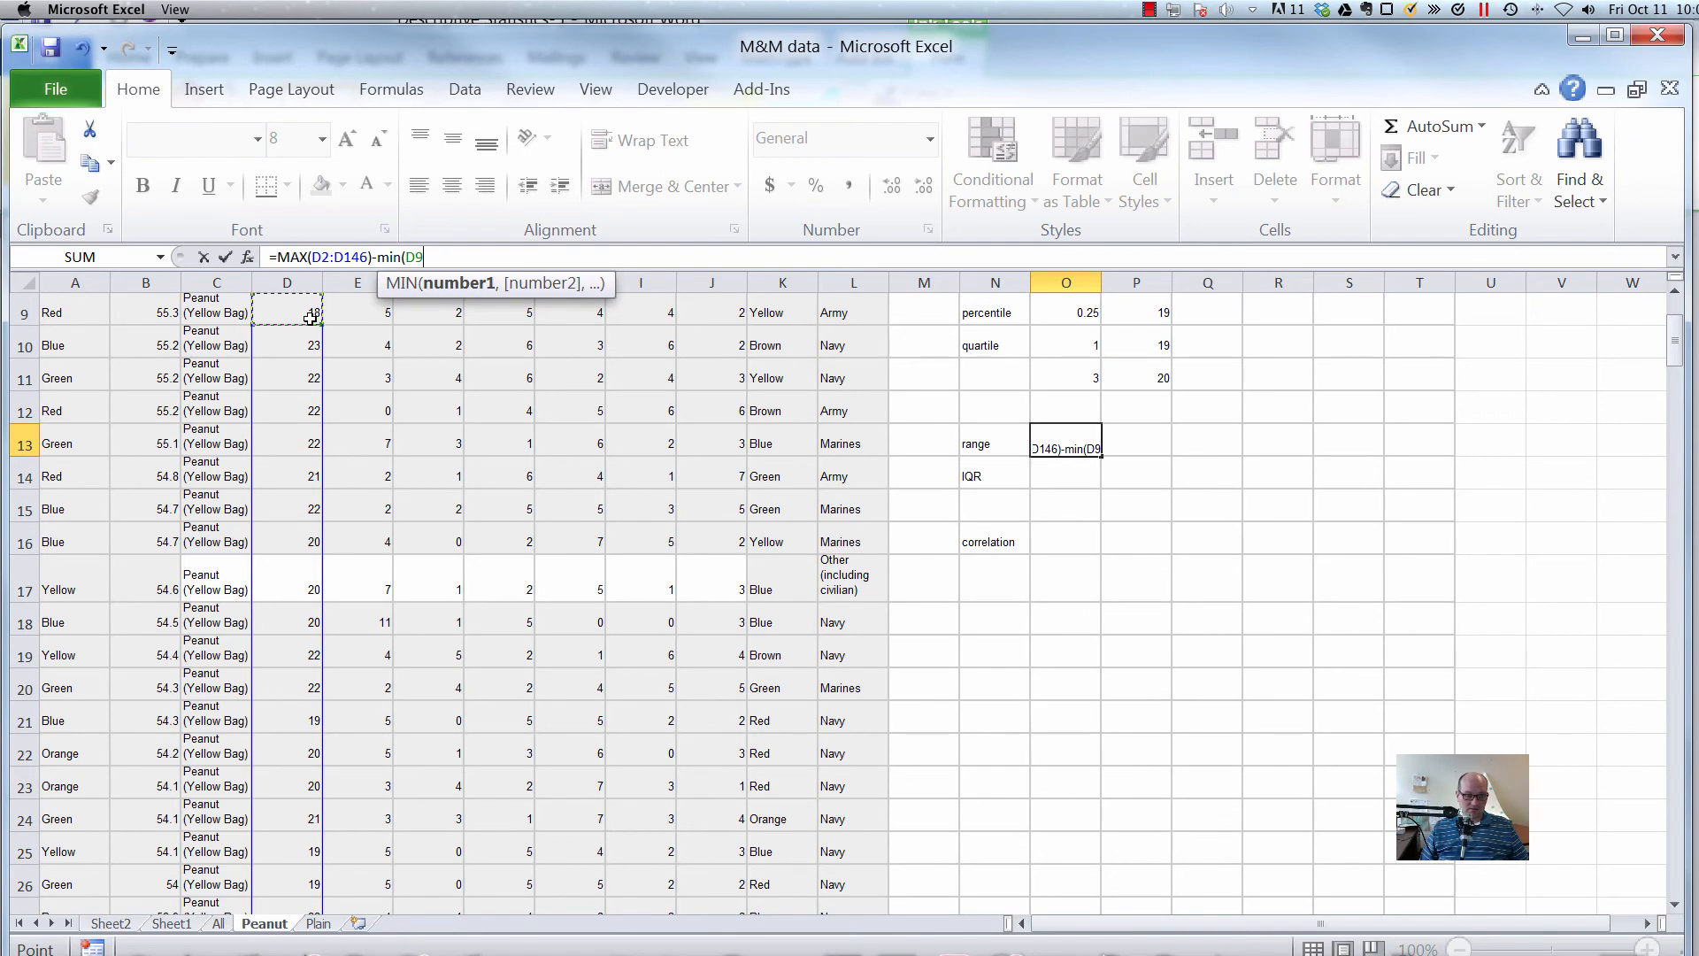
pyautogui.hotkey('ctrl', 'Up')
pyautogui.press('Down')
pyautogui.press('Down')
pyautogui.press('Up')
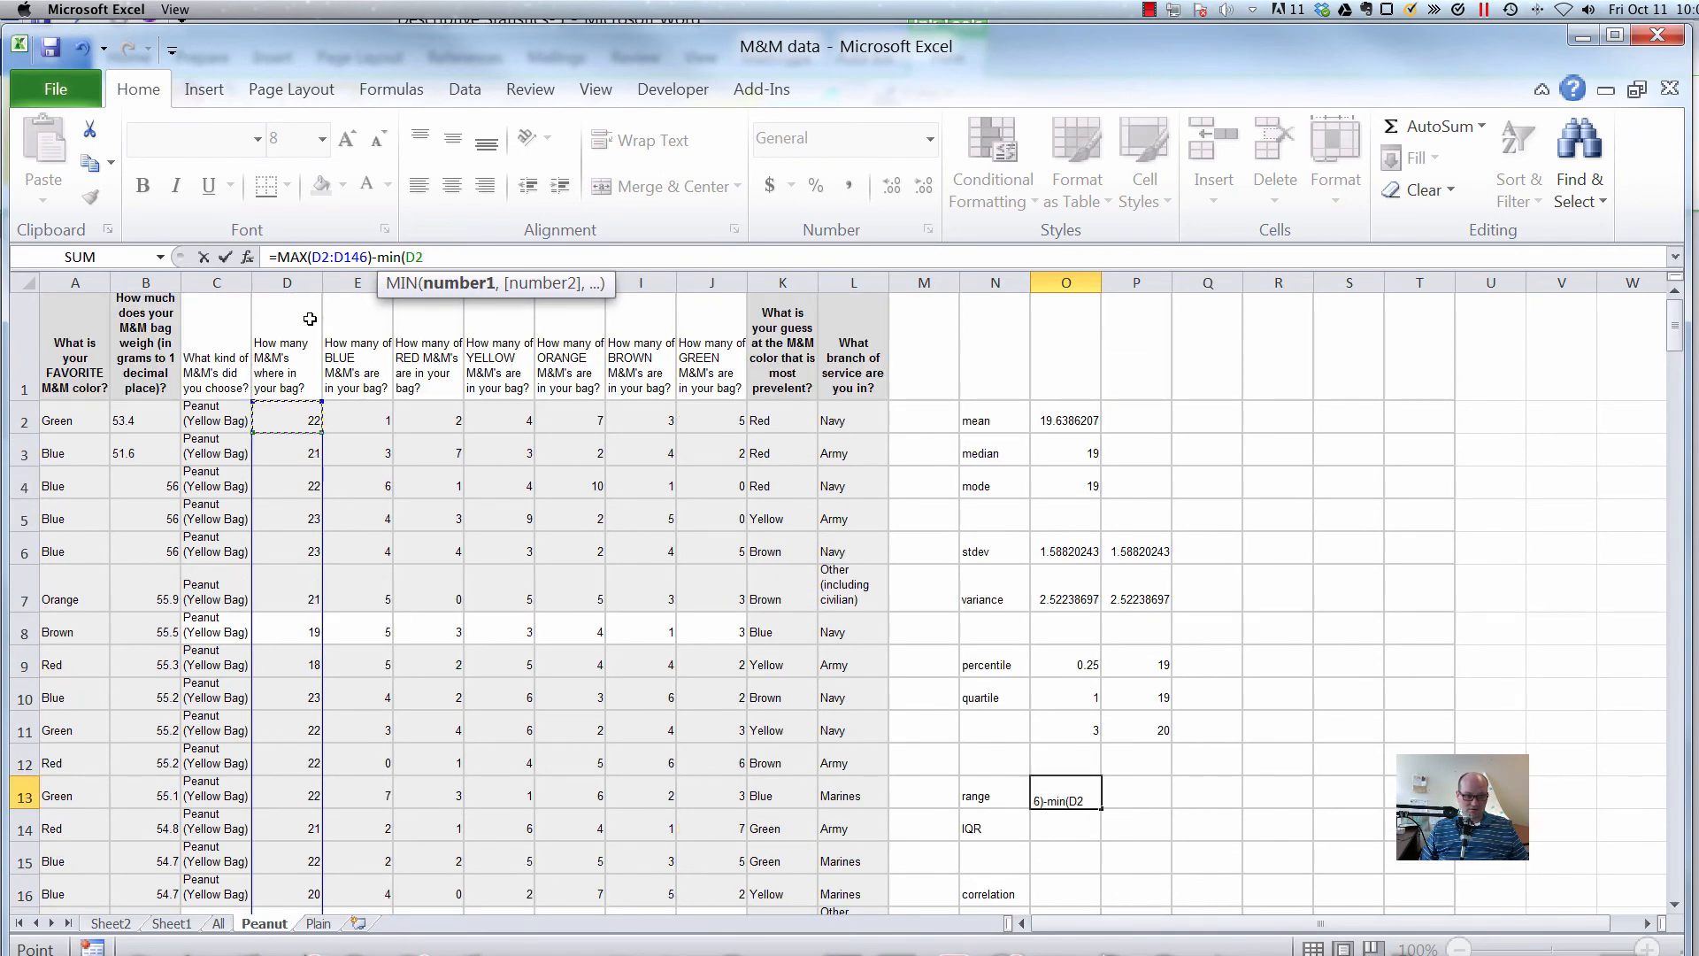
pyautogui.hotkey('ctrl', 'shift', 'Down')
pyautogui.press('Return')
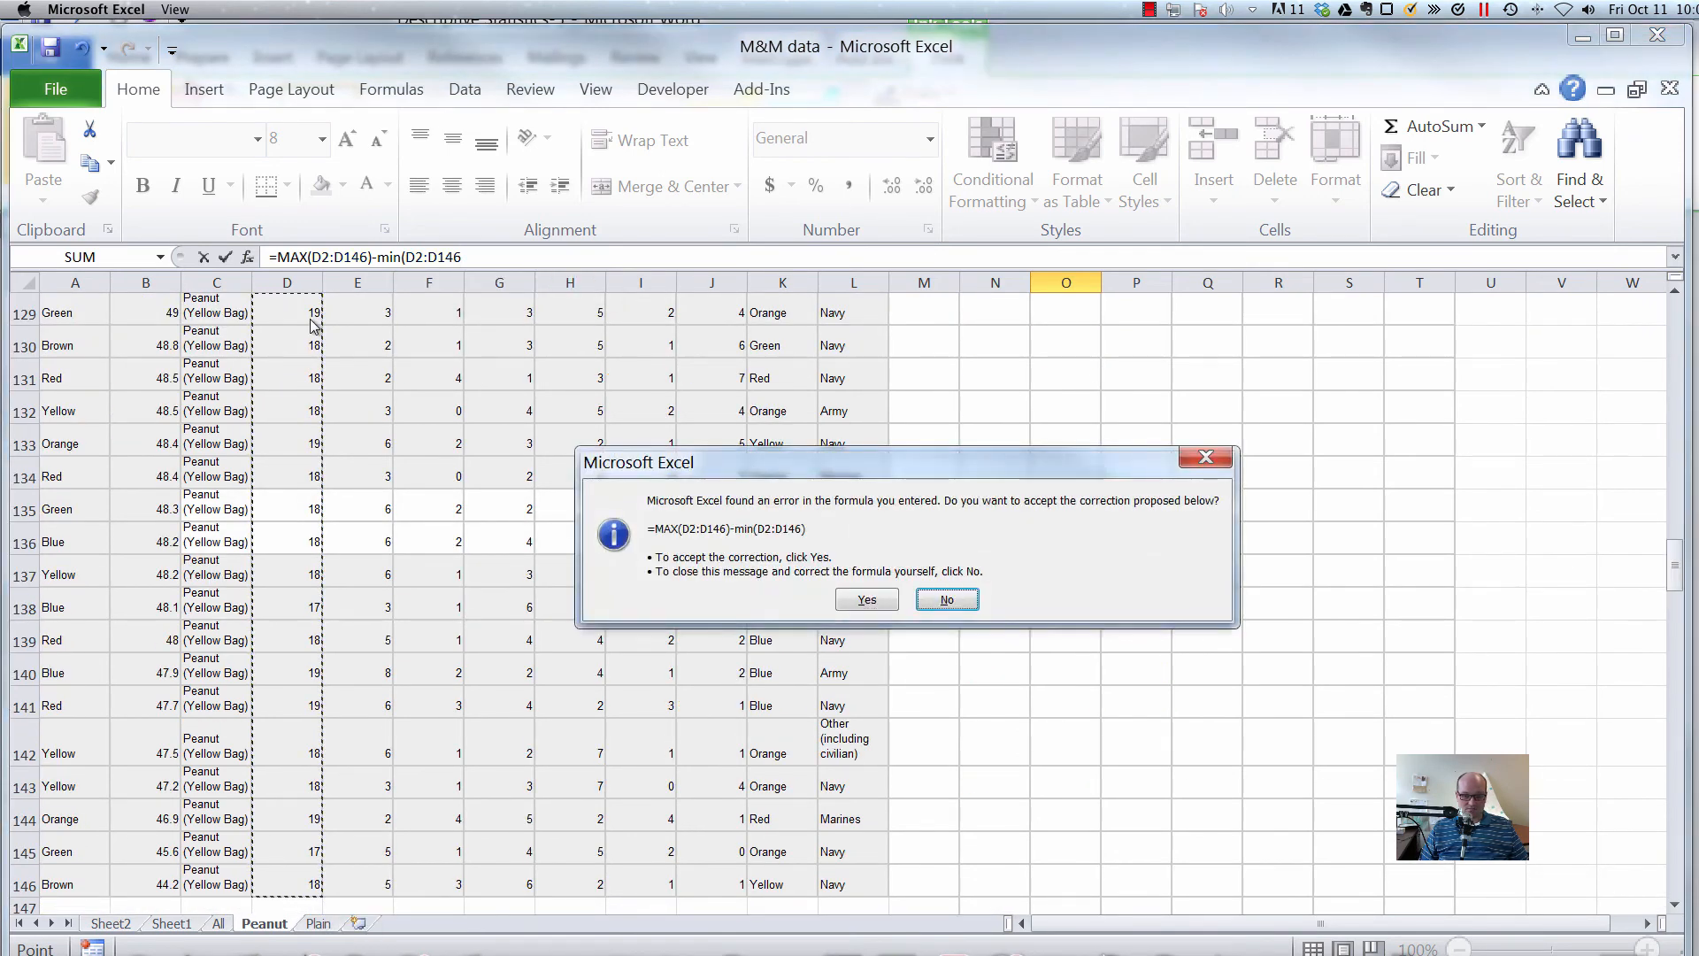
pyautogui.press('Left')
pyautogui.press('Return')
# Return to O13 and check the finished range formula.
pyautogui.press('Up')
pyautogui.press('Up')
pyautogui.press('Up')
pyautogui.press('Up')
pyautogui.press('Down')
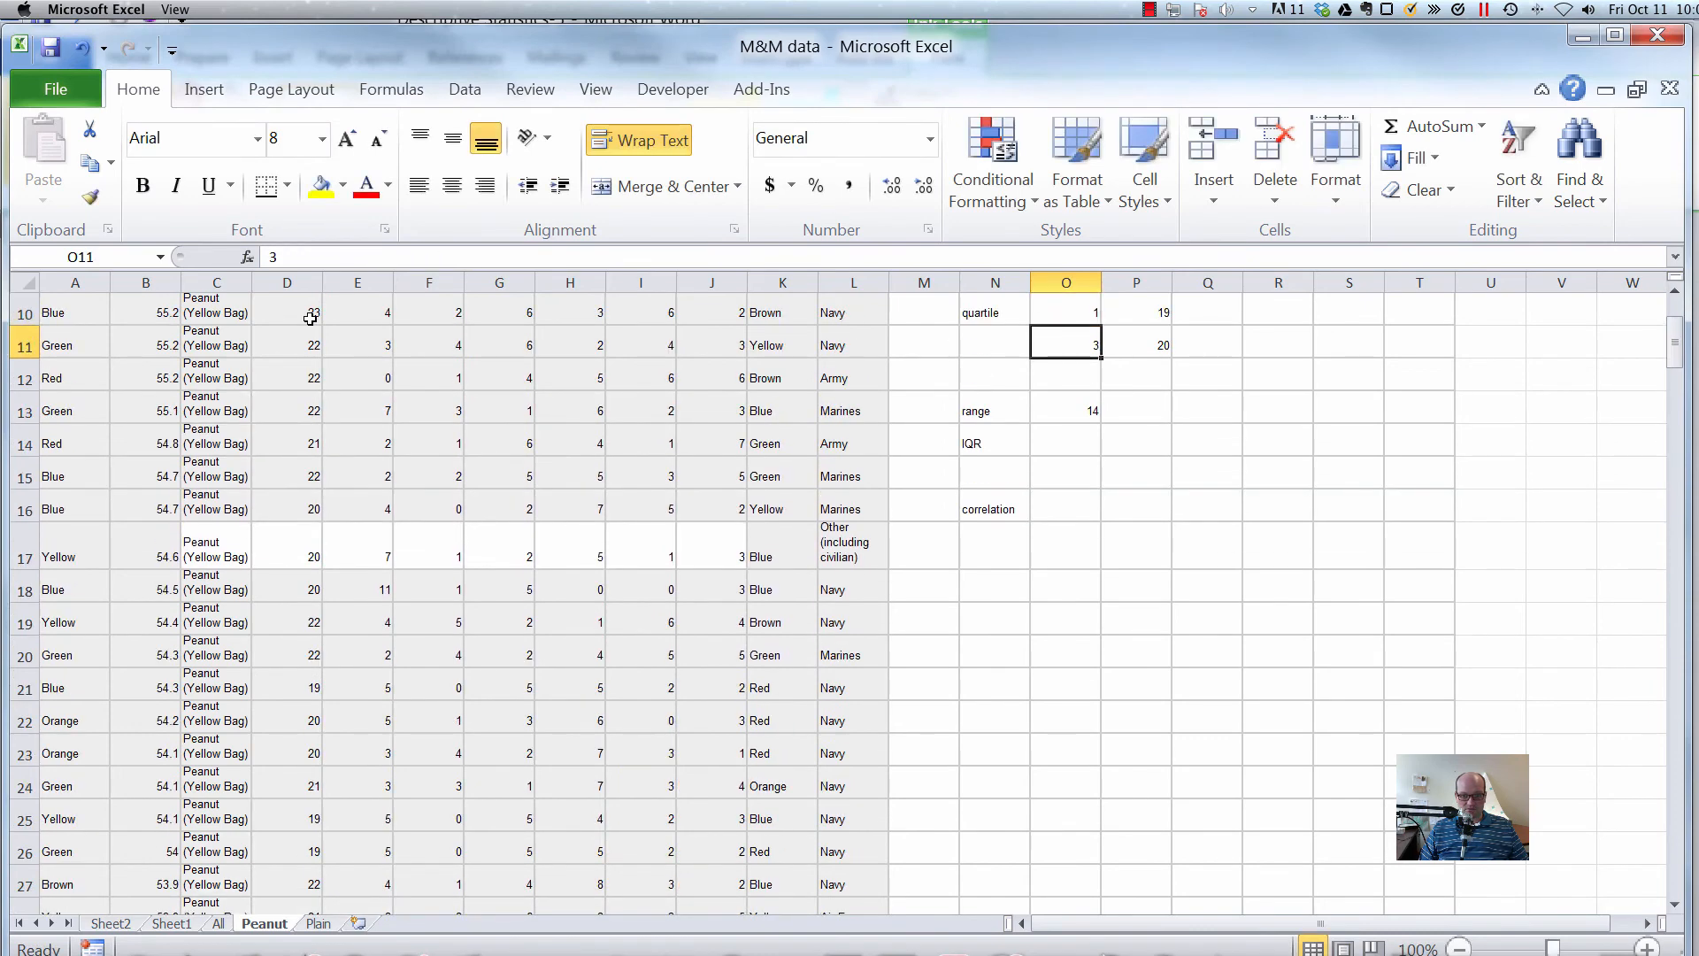
pyautogui.press('Down')
pyautogui.press('Down')
pyautogui.scroll(1, 1225, 533)
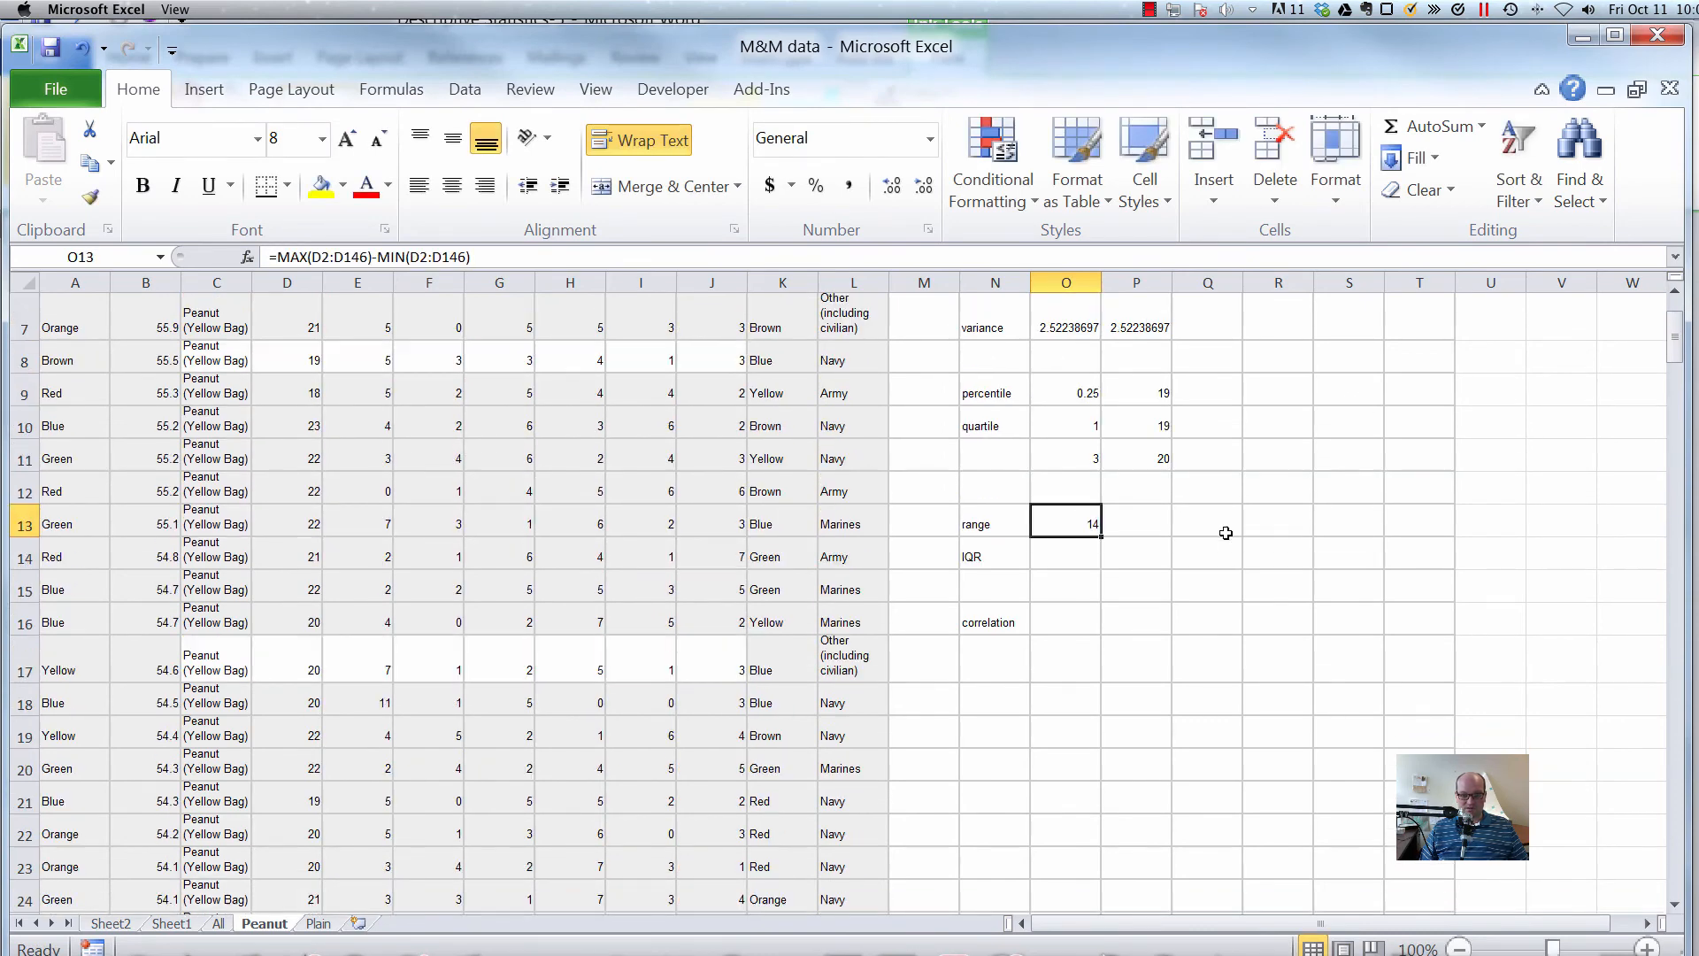
pyautogui.scroll(1, 1226, 533)
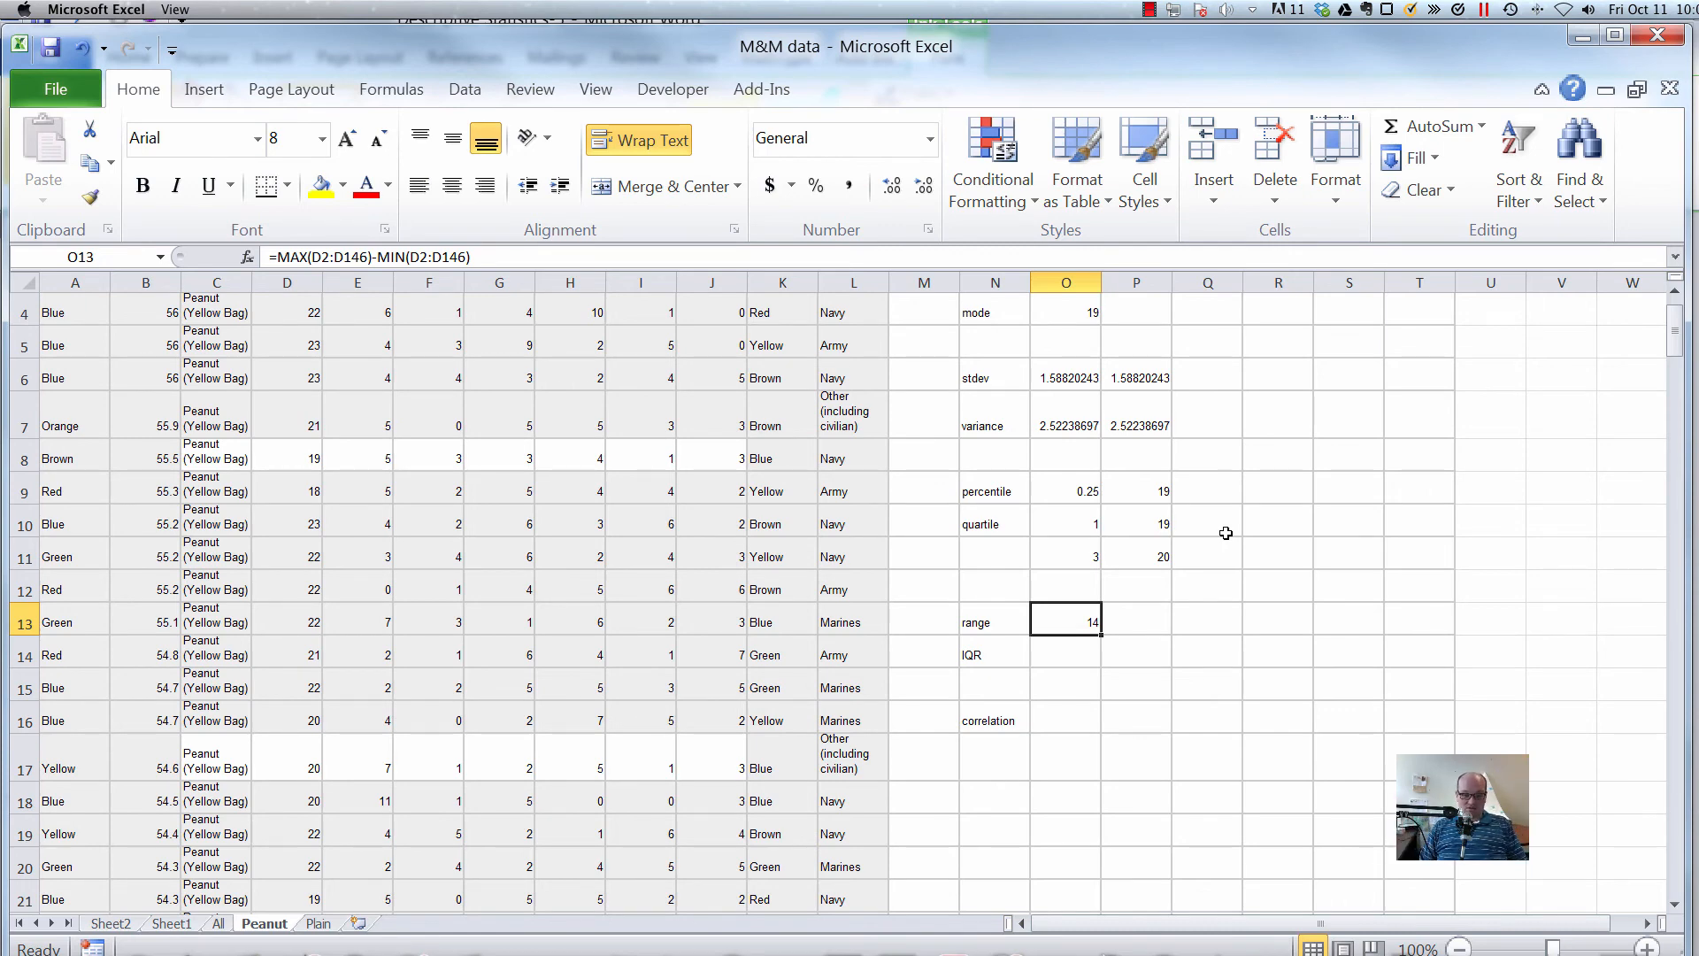
# Enter the formula =P11-P10 in O14 for the IQR, and return to the cell to check it.
pyautogui.press('Down')
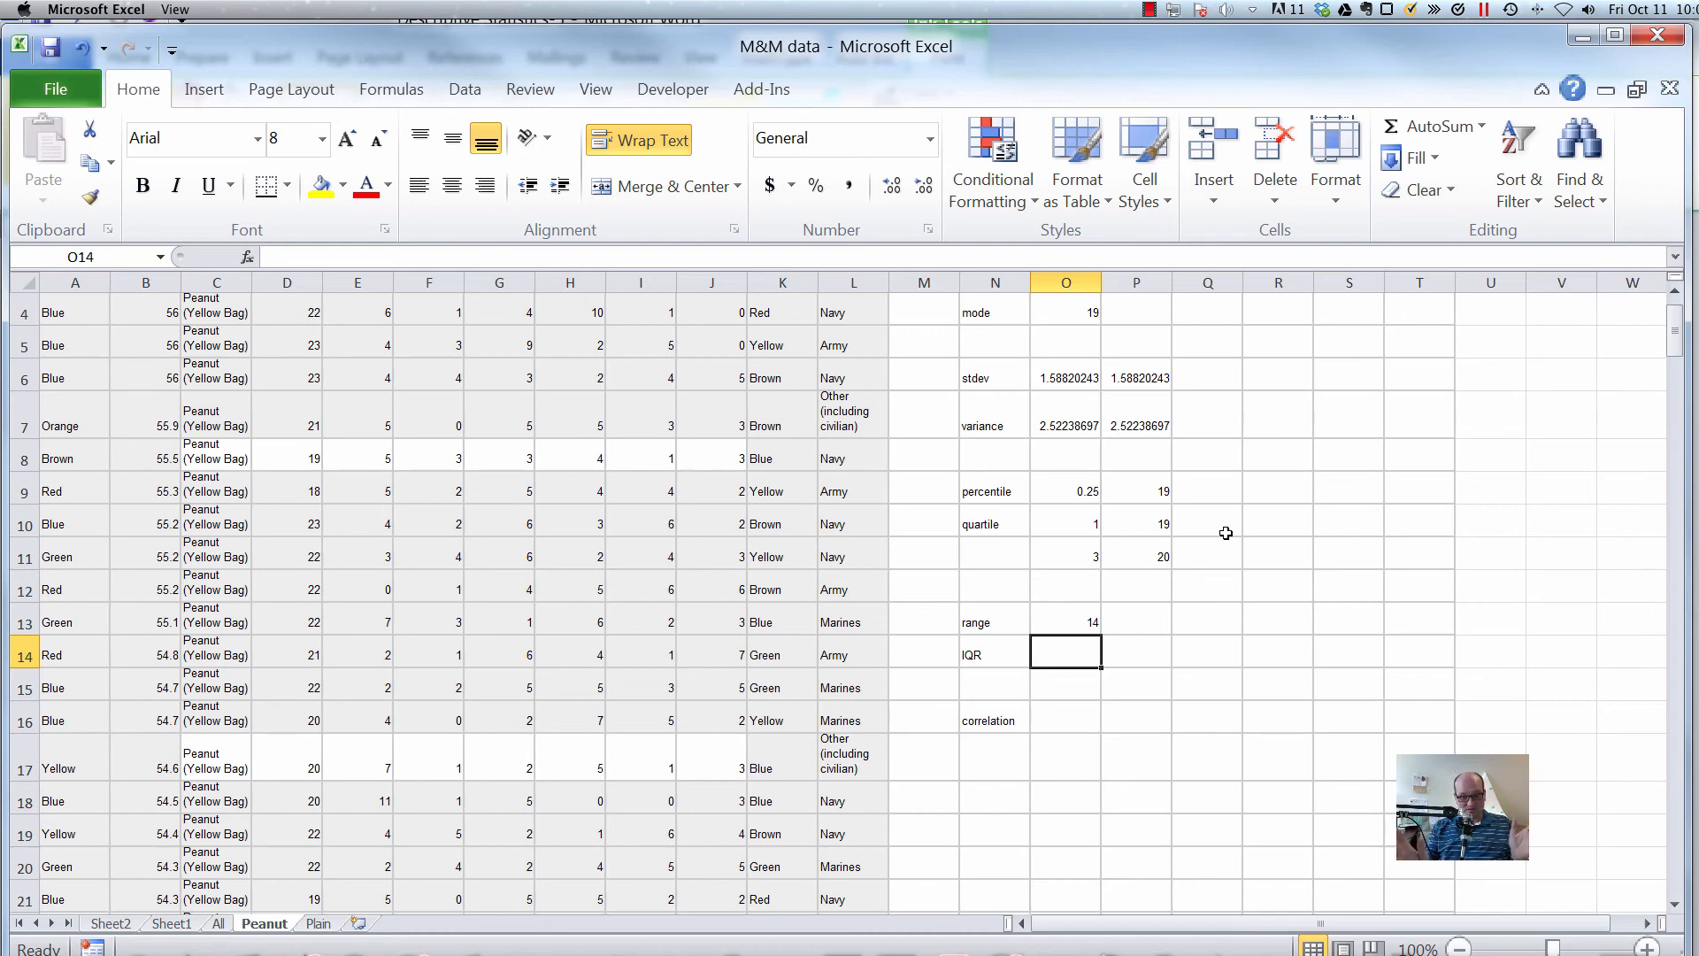
pyautogui.write('=')
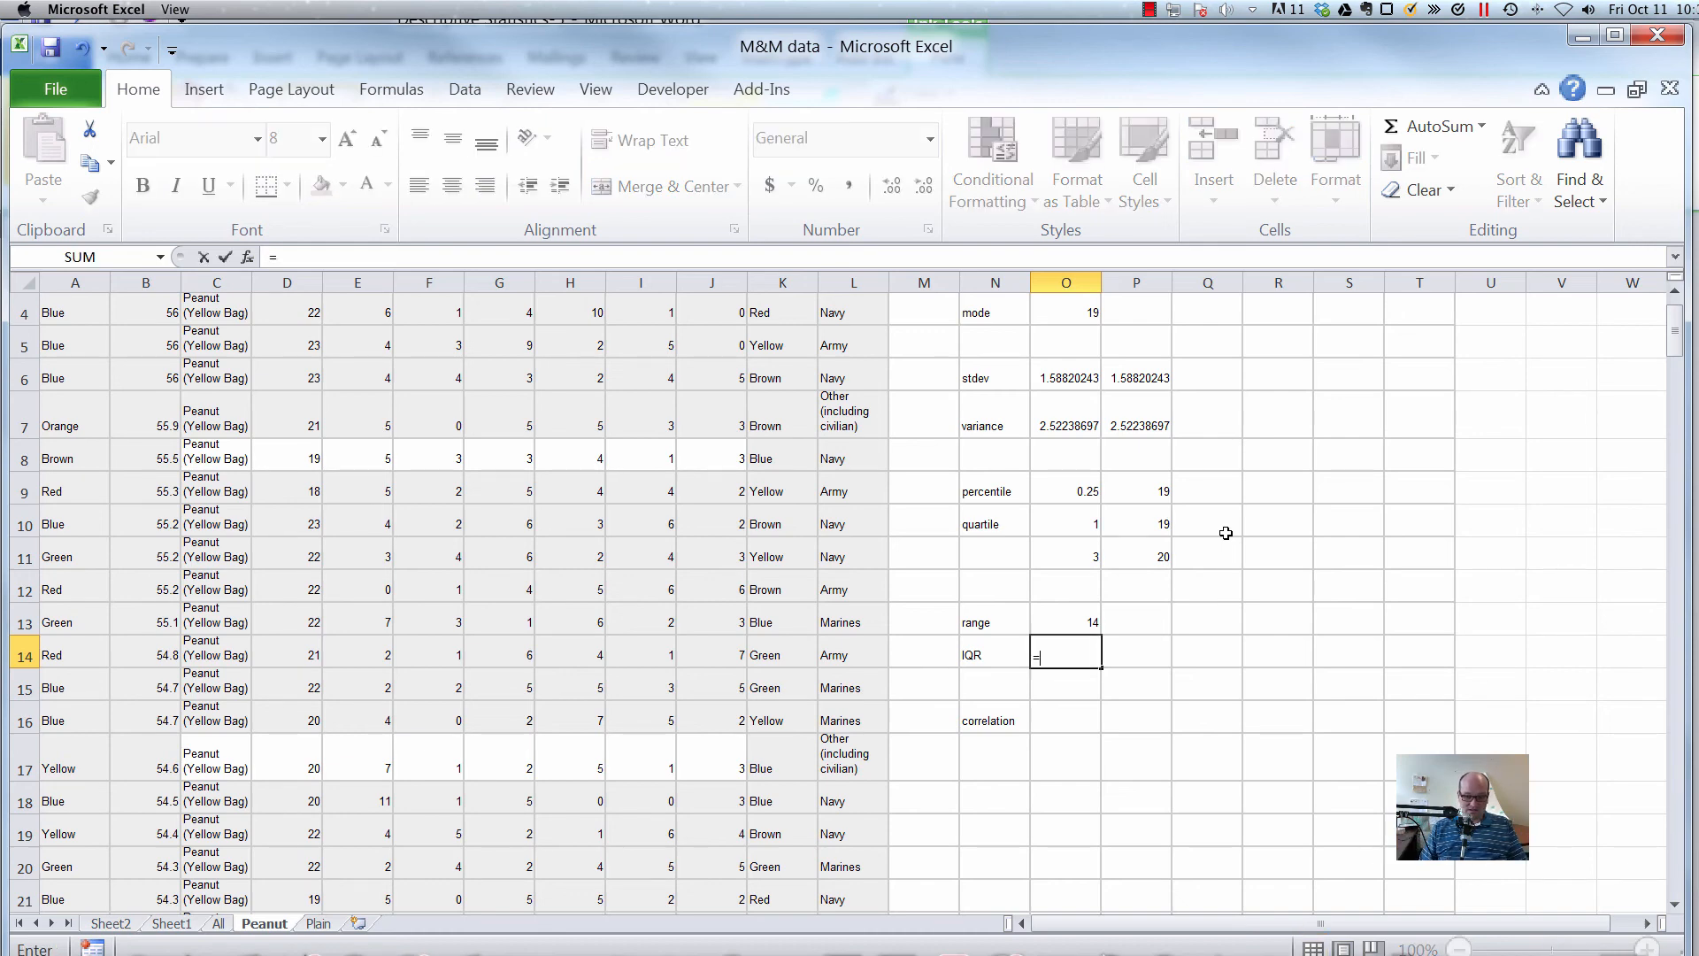
pyautogui.click(1150, 555)
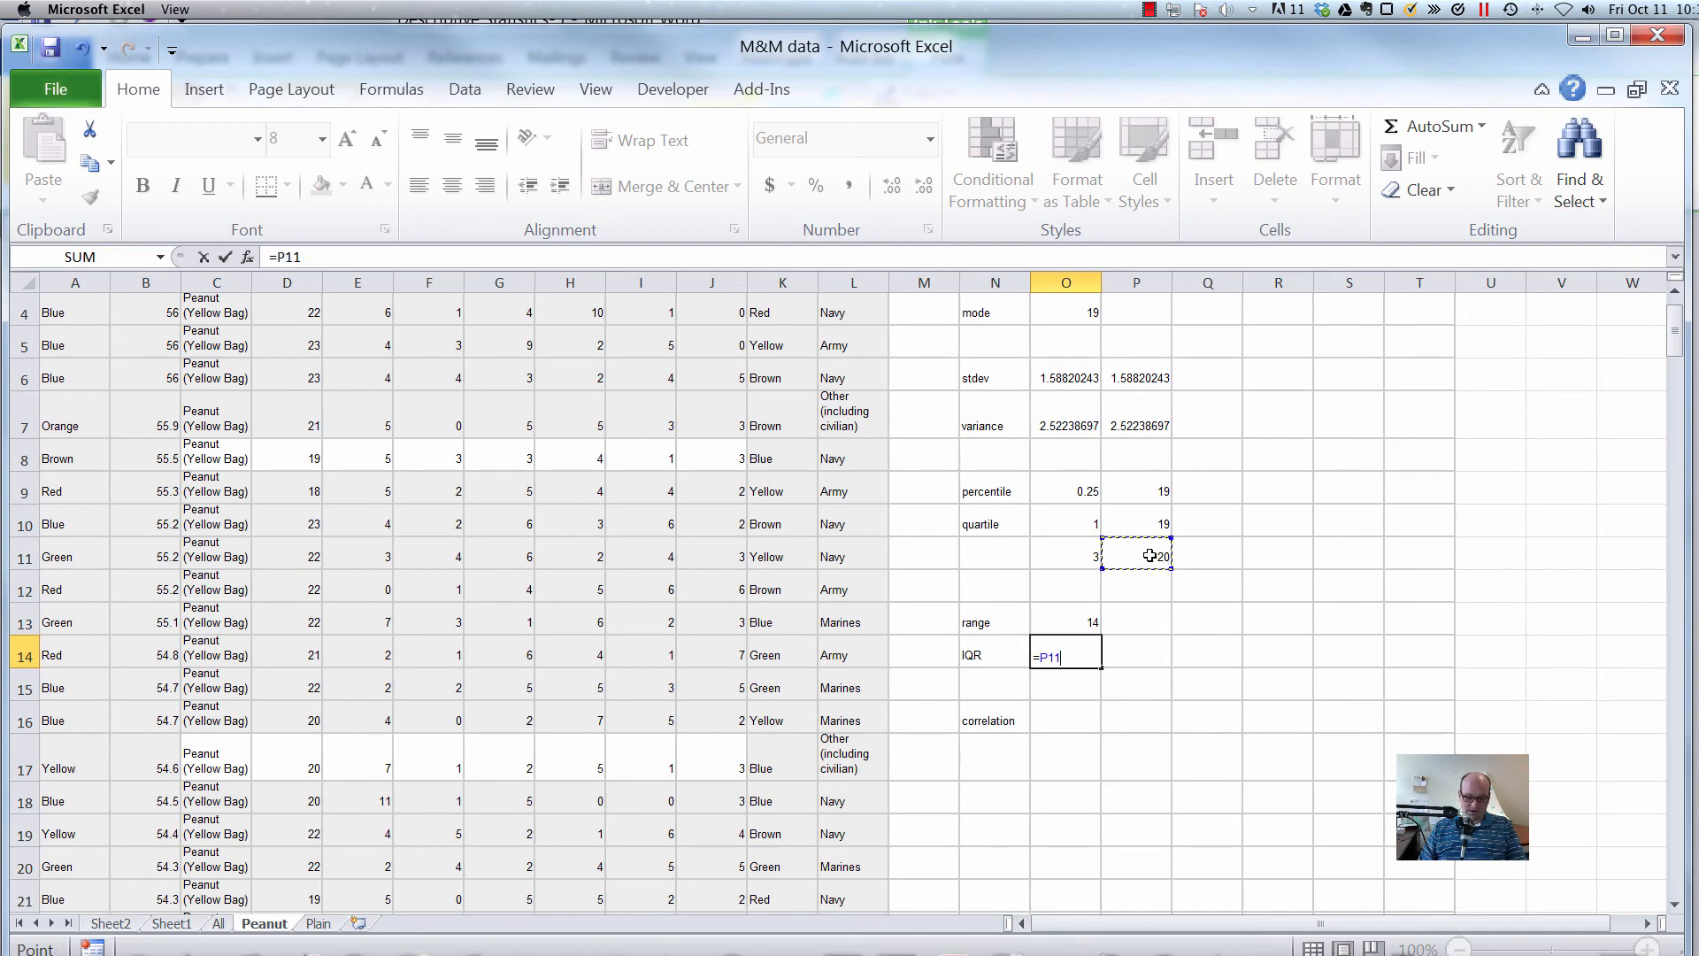
pyautogui.write('-')
pyautogui.click(1157, 523)
pyautogui.press('Return')
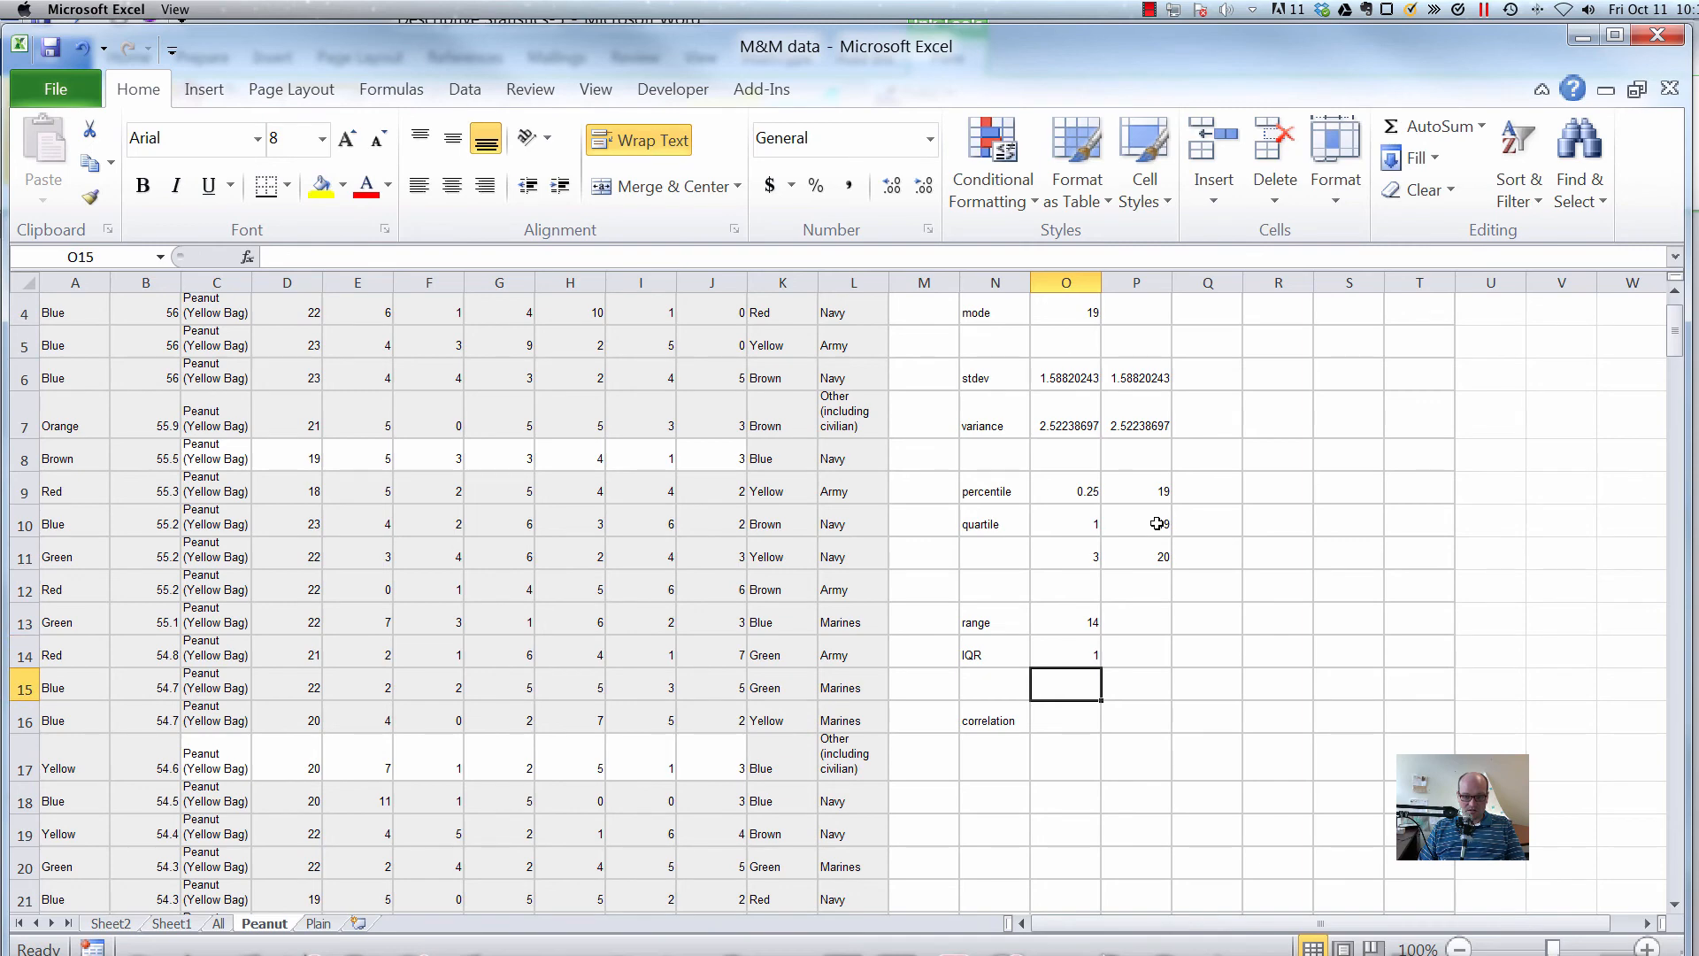
pyautogui.press('Up')
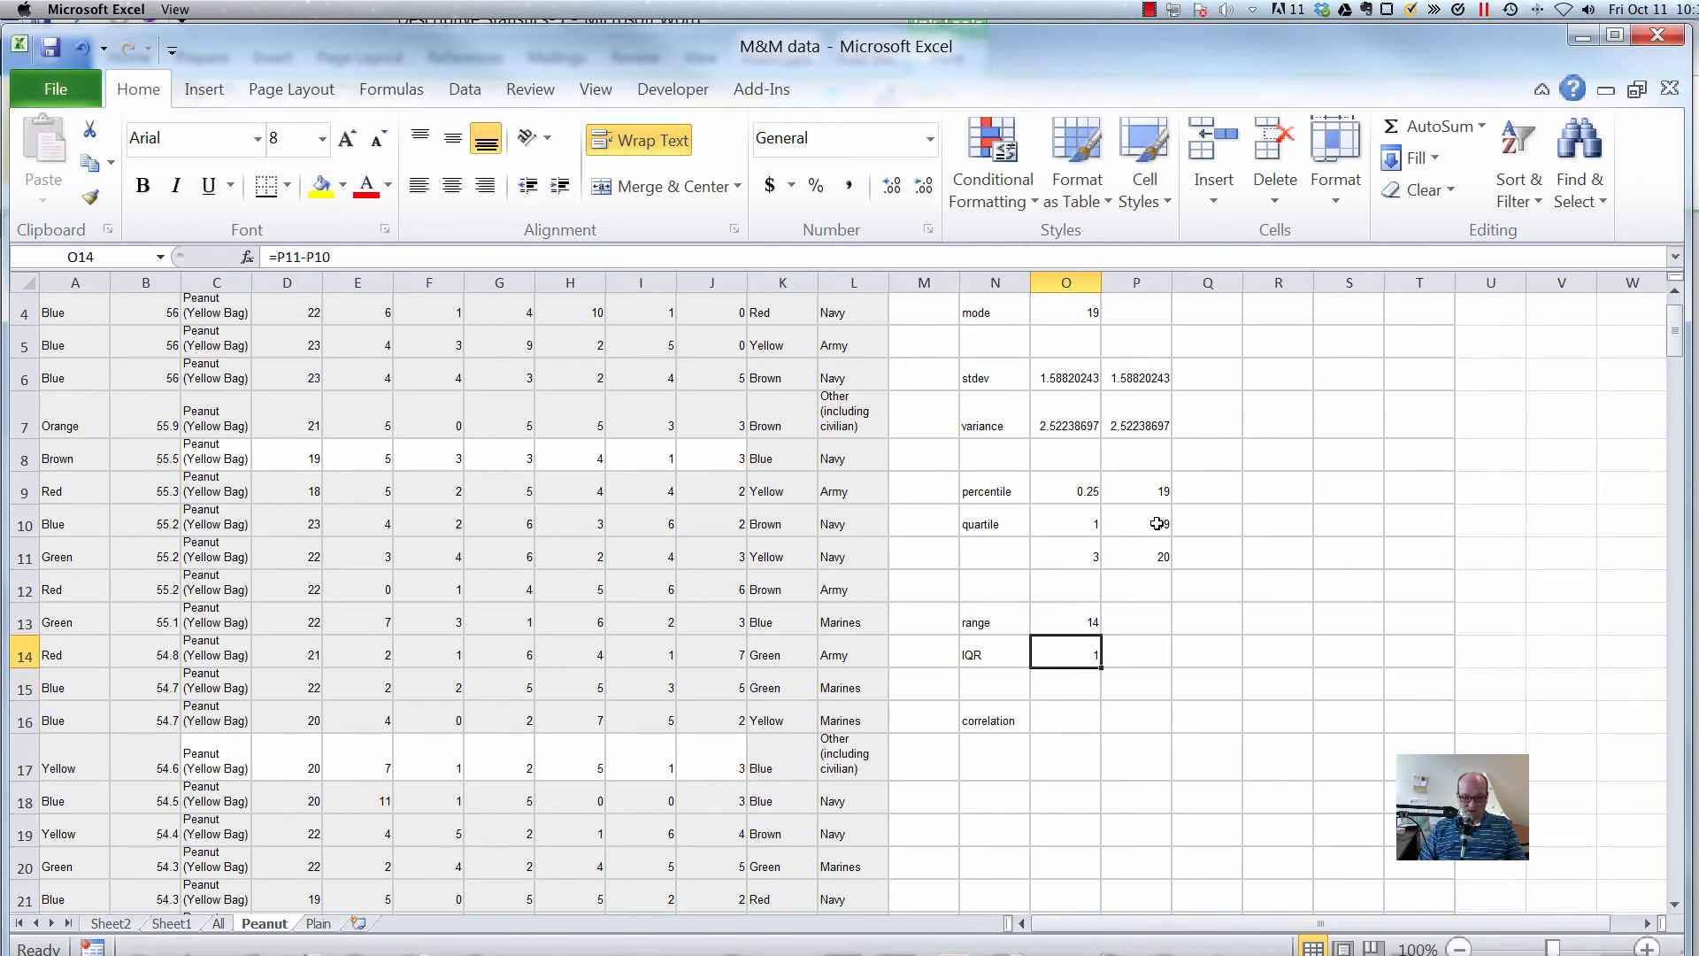
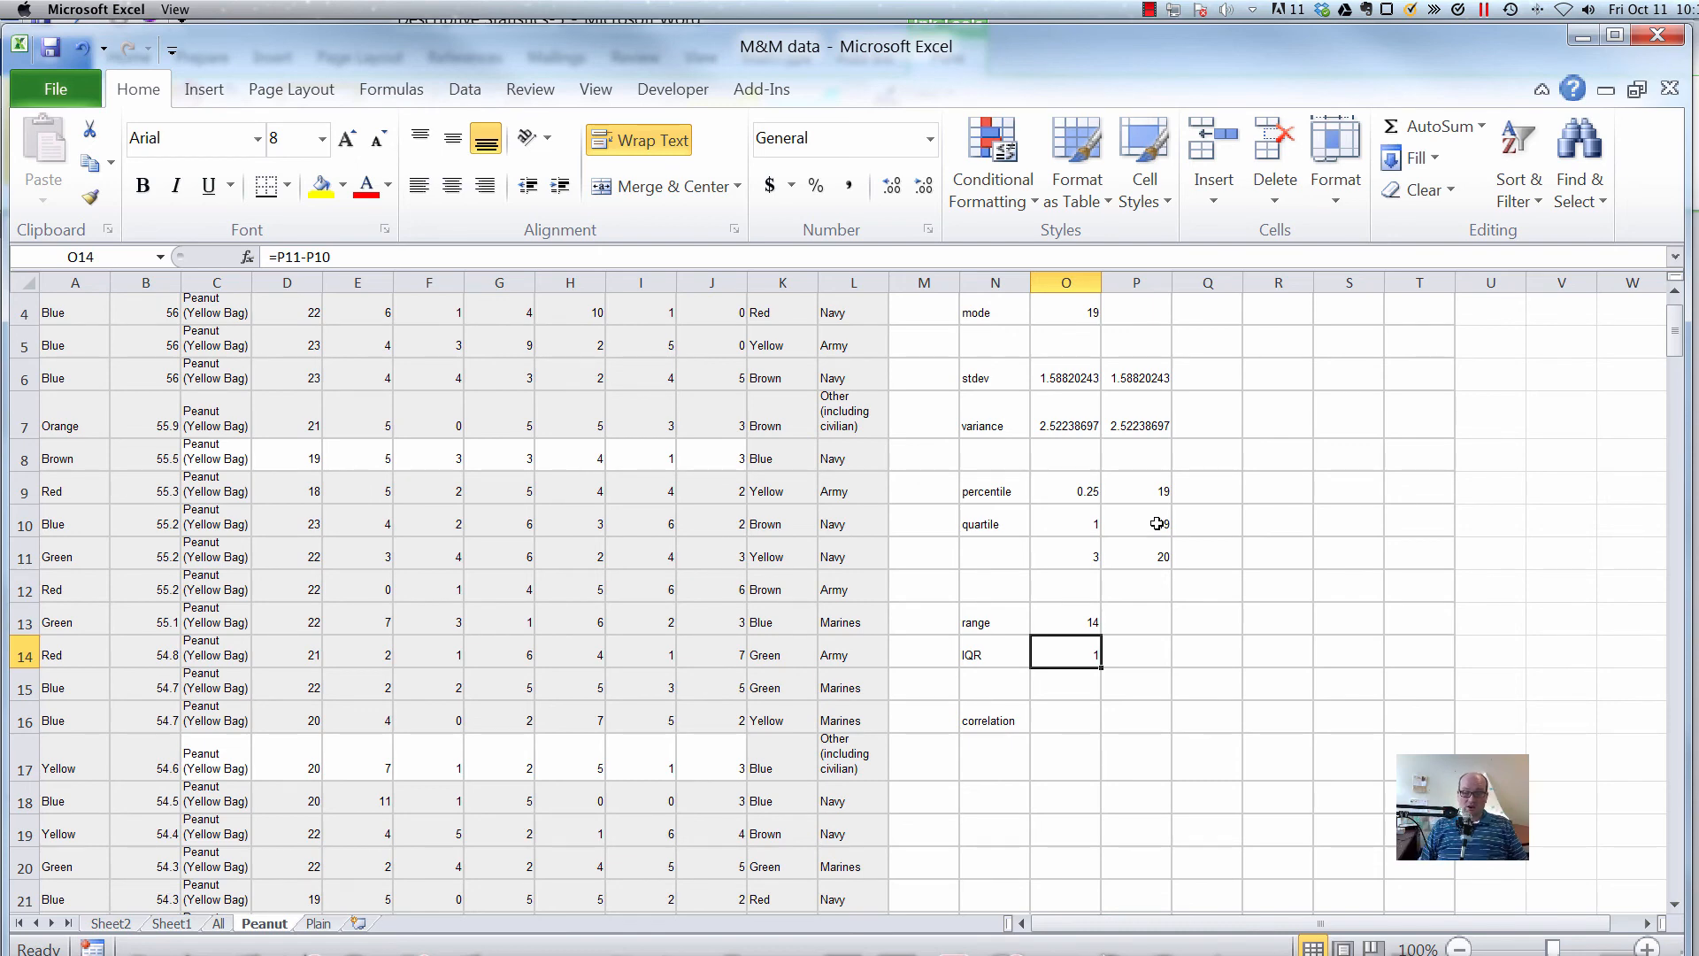
# Start a CORREL formula in O16, the correlation row, with the M&M counts in D2:D146 as the first array.
pyautogui.press('Down')
pyautogui.press('Down')
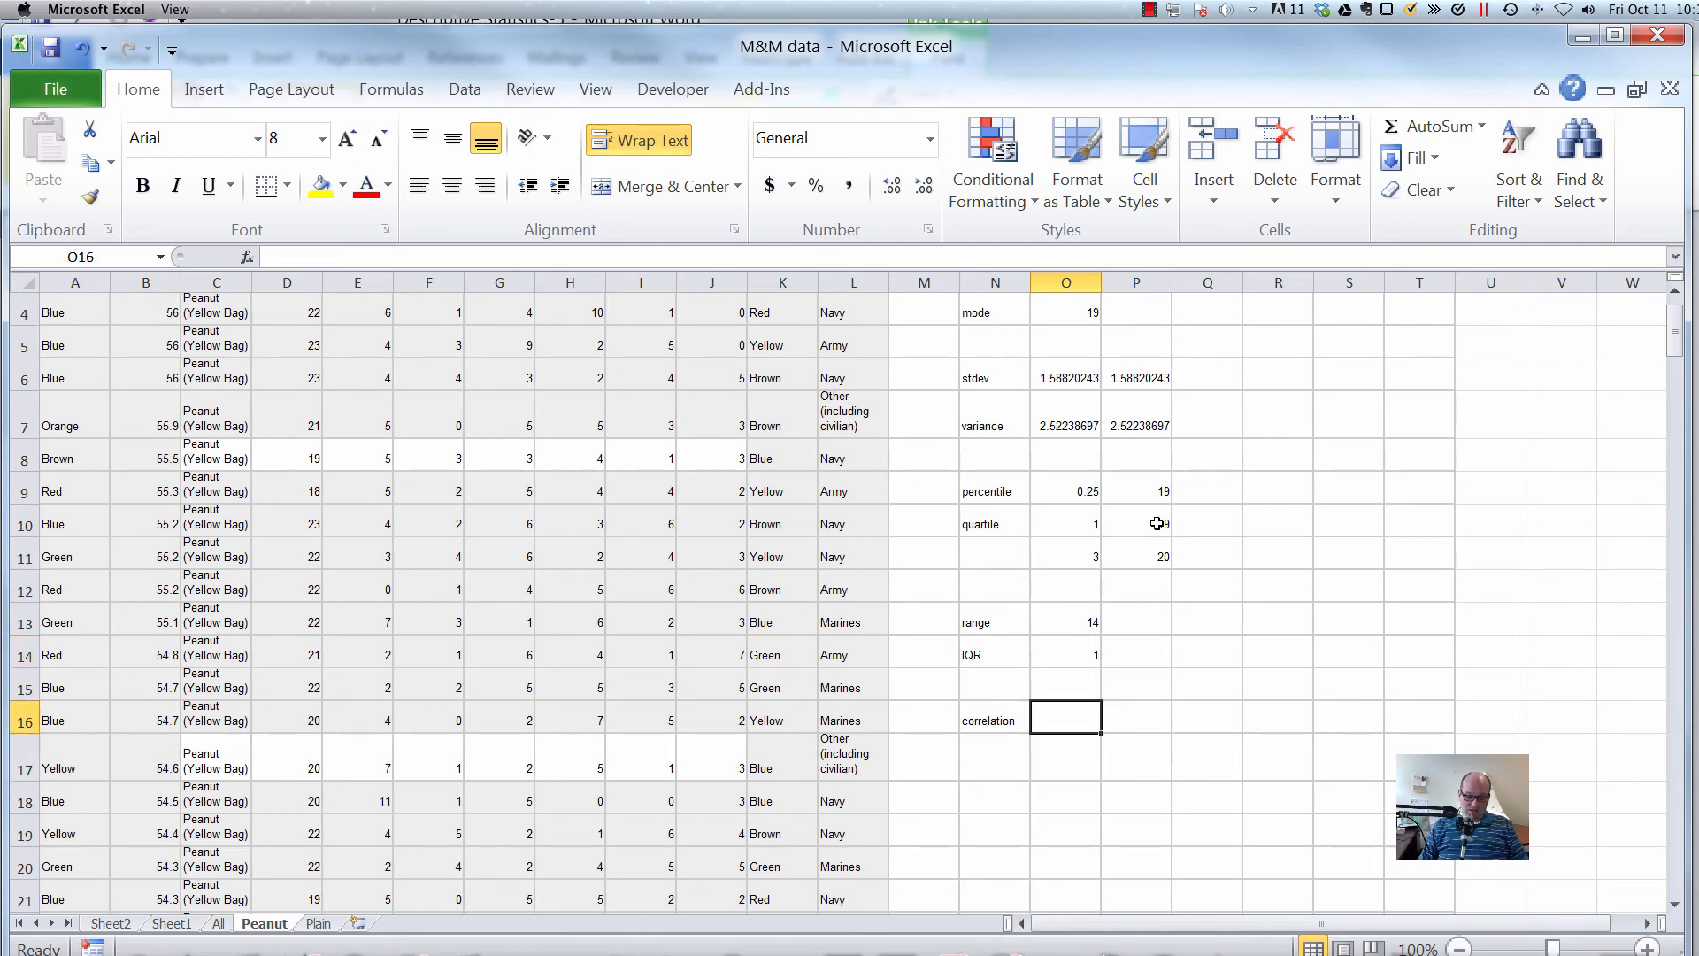
pyautogui.write('=')
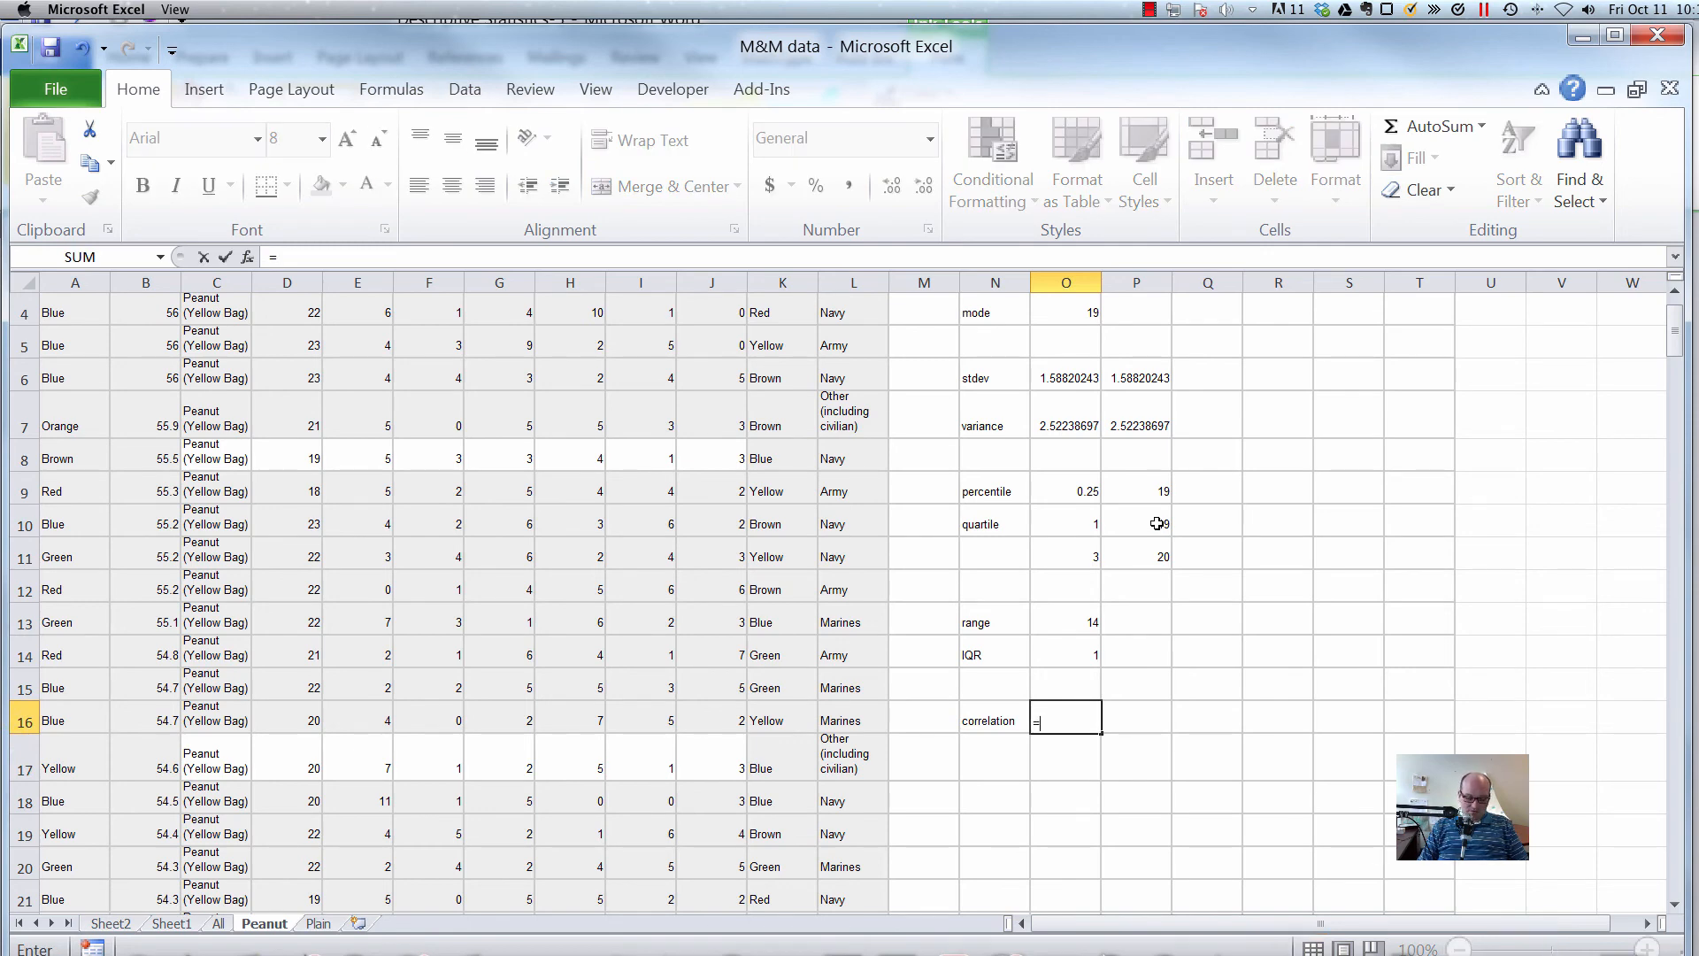
pyautogui.write(' or')
pyautogui.press('BackSpace')
pyautogui.press('BackSpace')
pyautogui.write('cor')
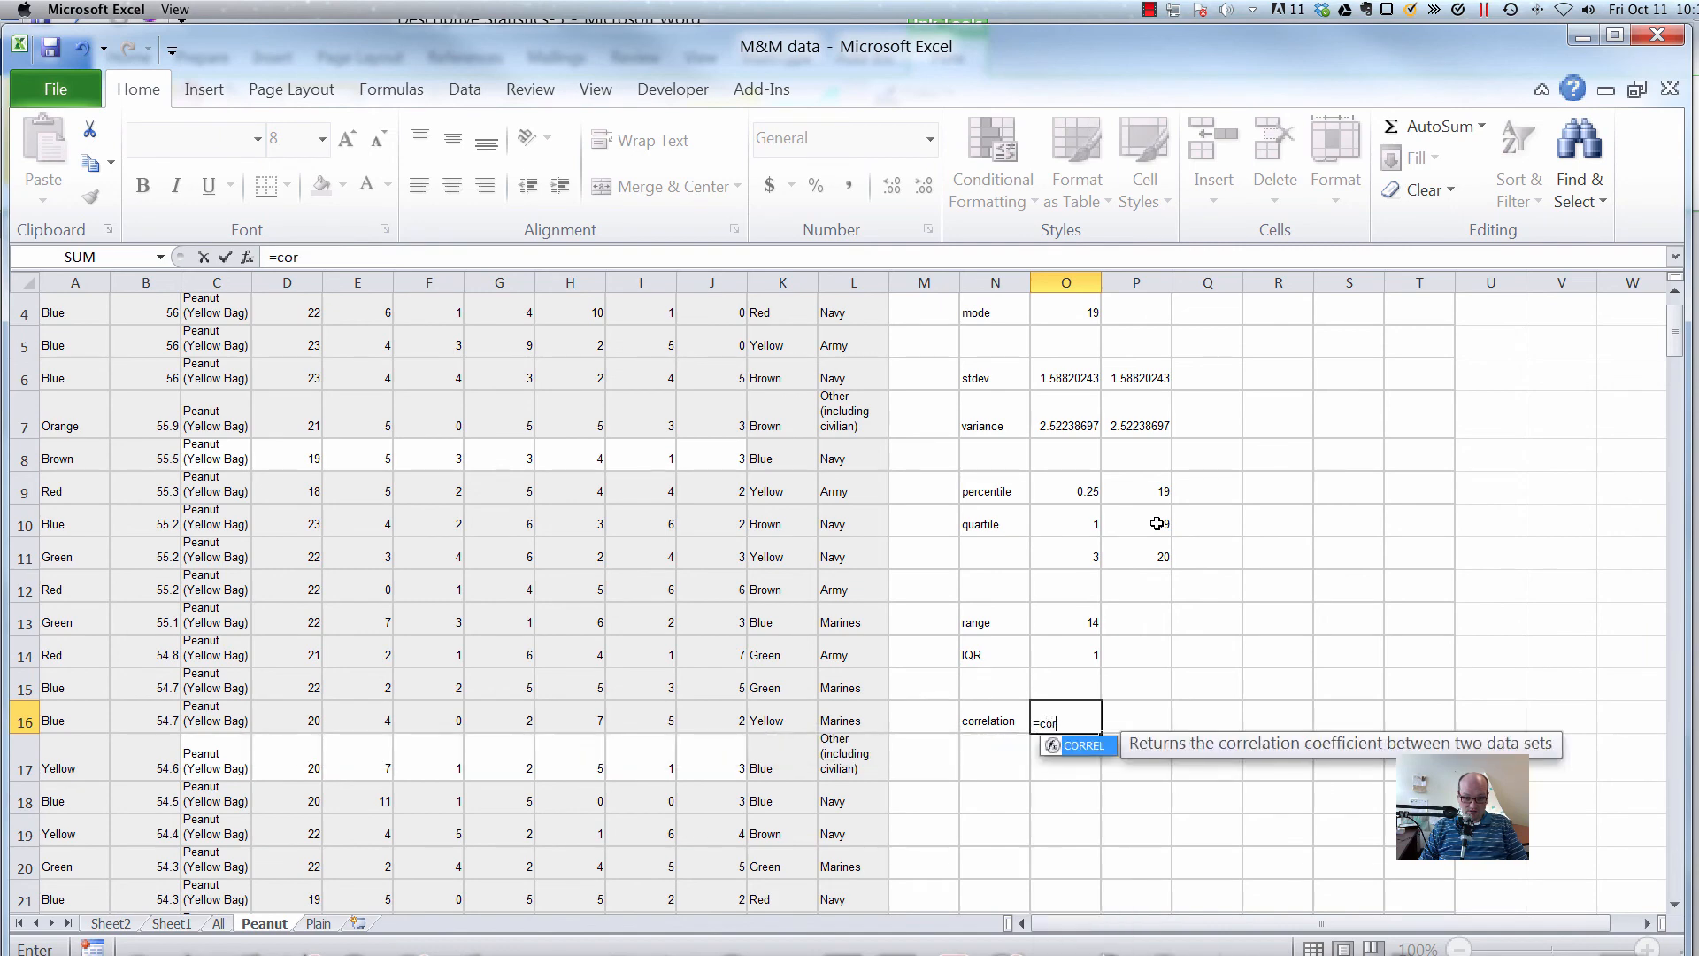
pyautogui.write('rel(')
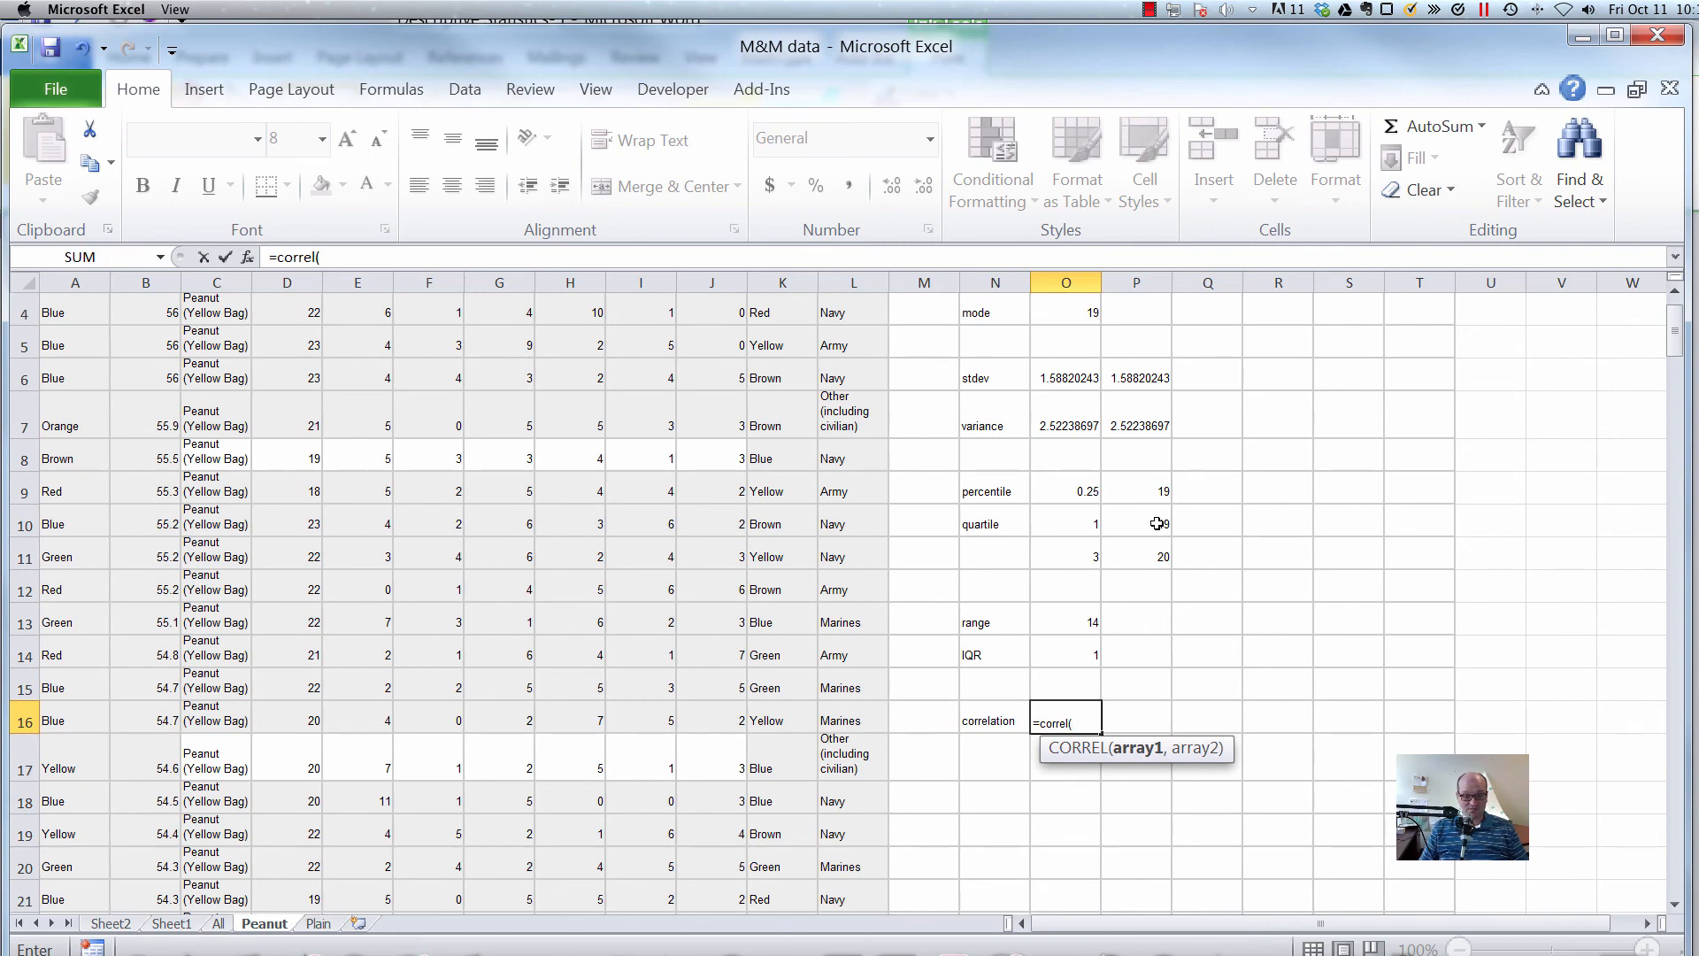
pyautogui.scroll(1, 401, 589)
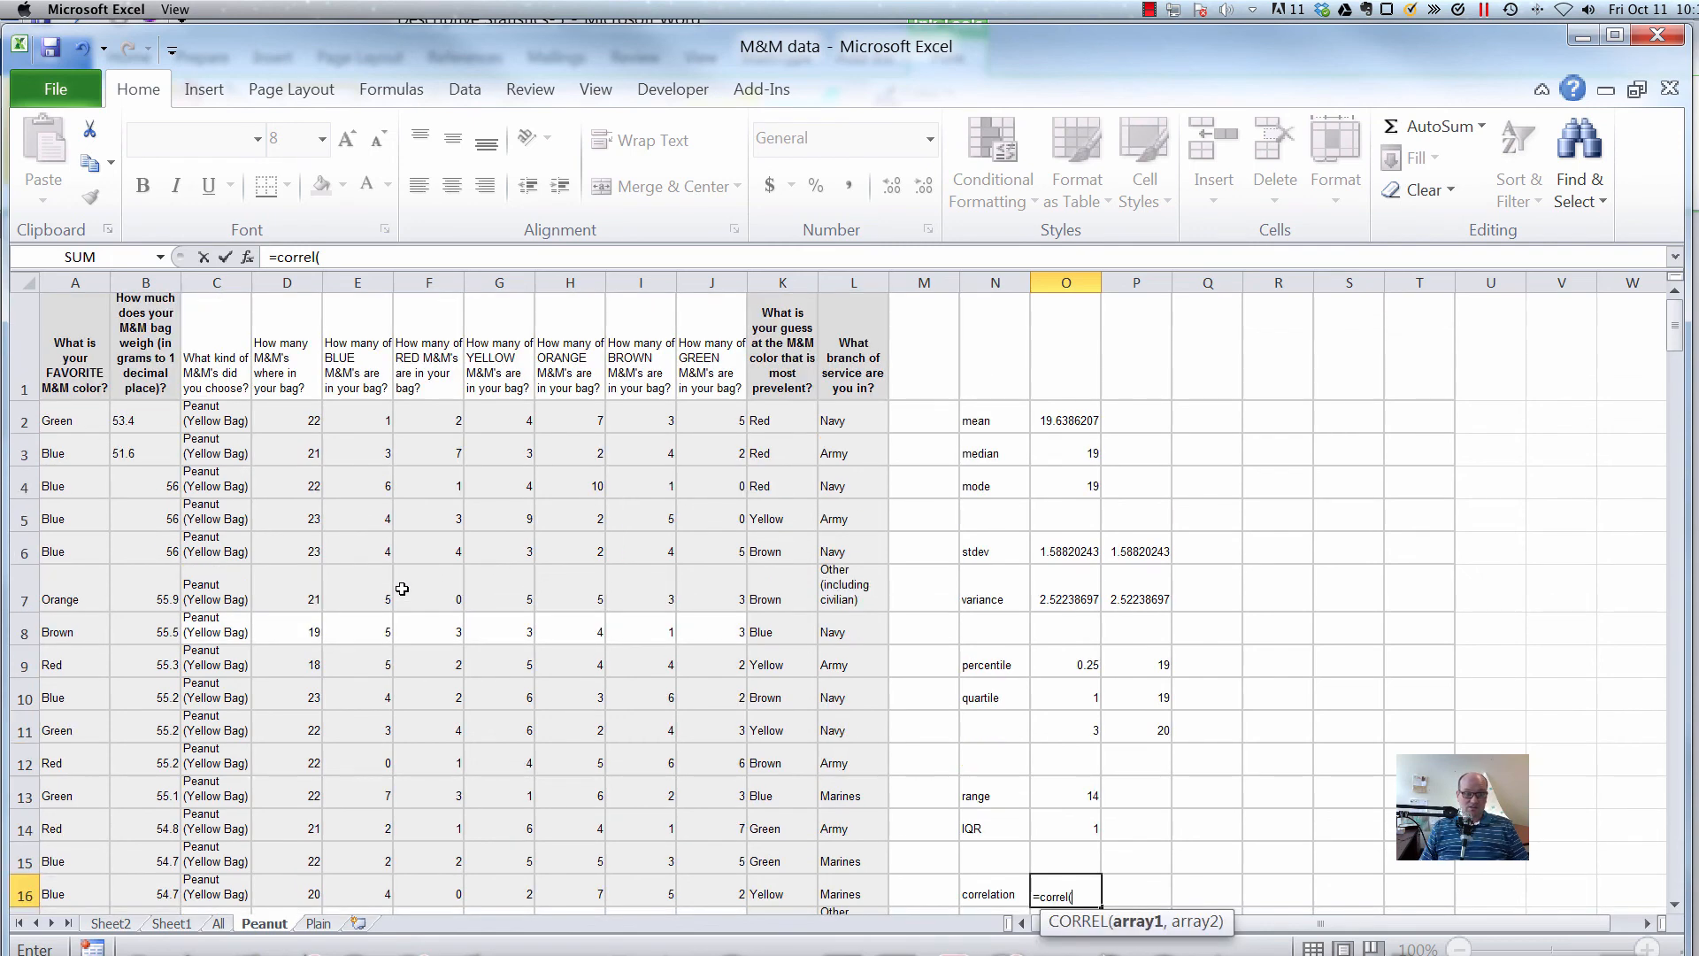
pyautogui.click(281, 422)
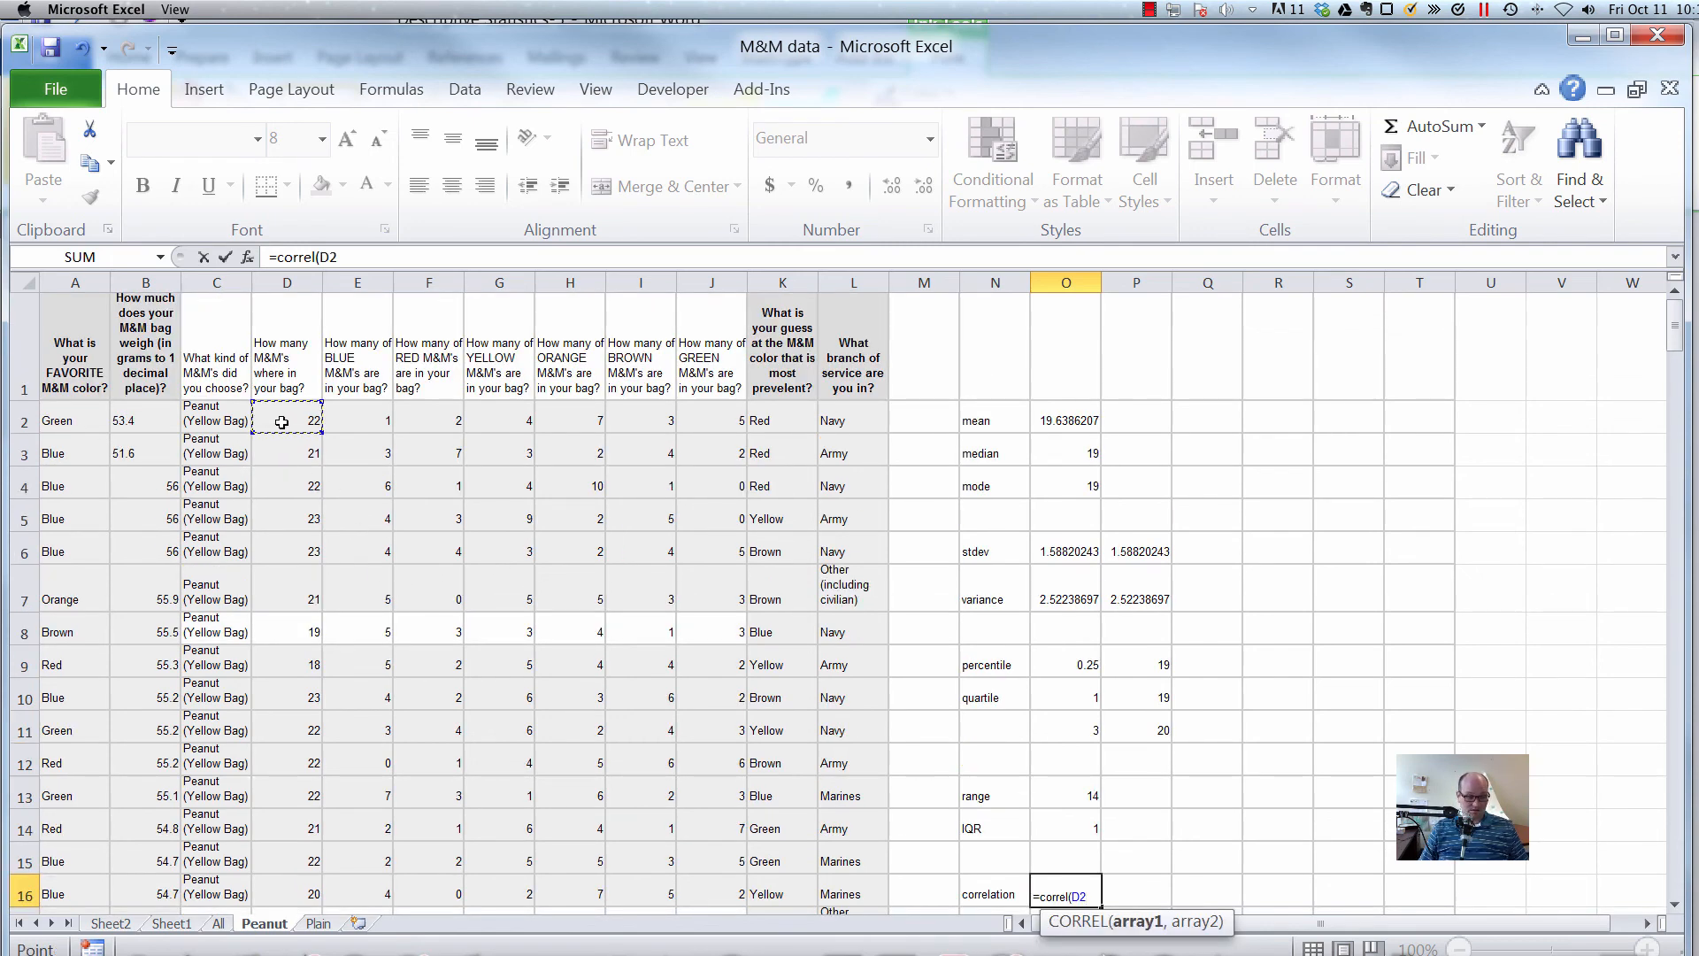
pyautogui.hotkey('ctrl', 'shift', 'Down')
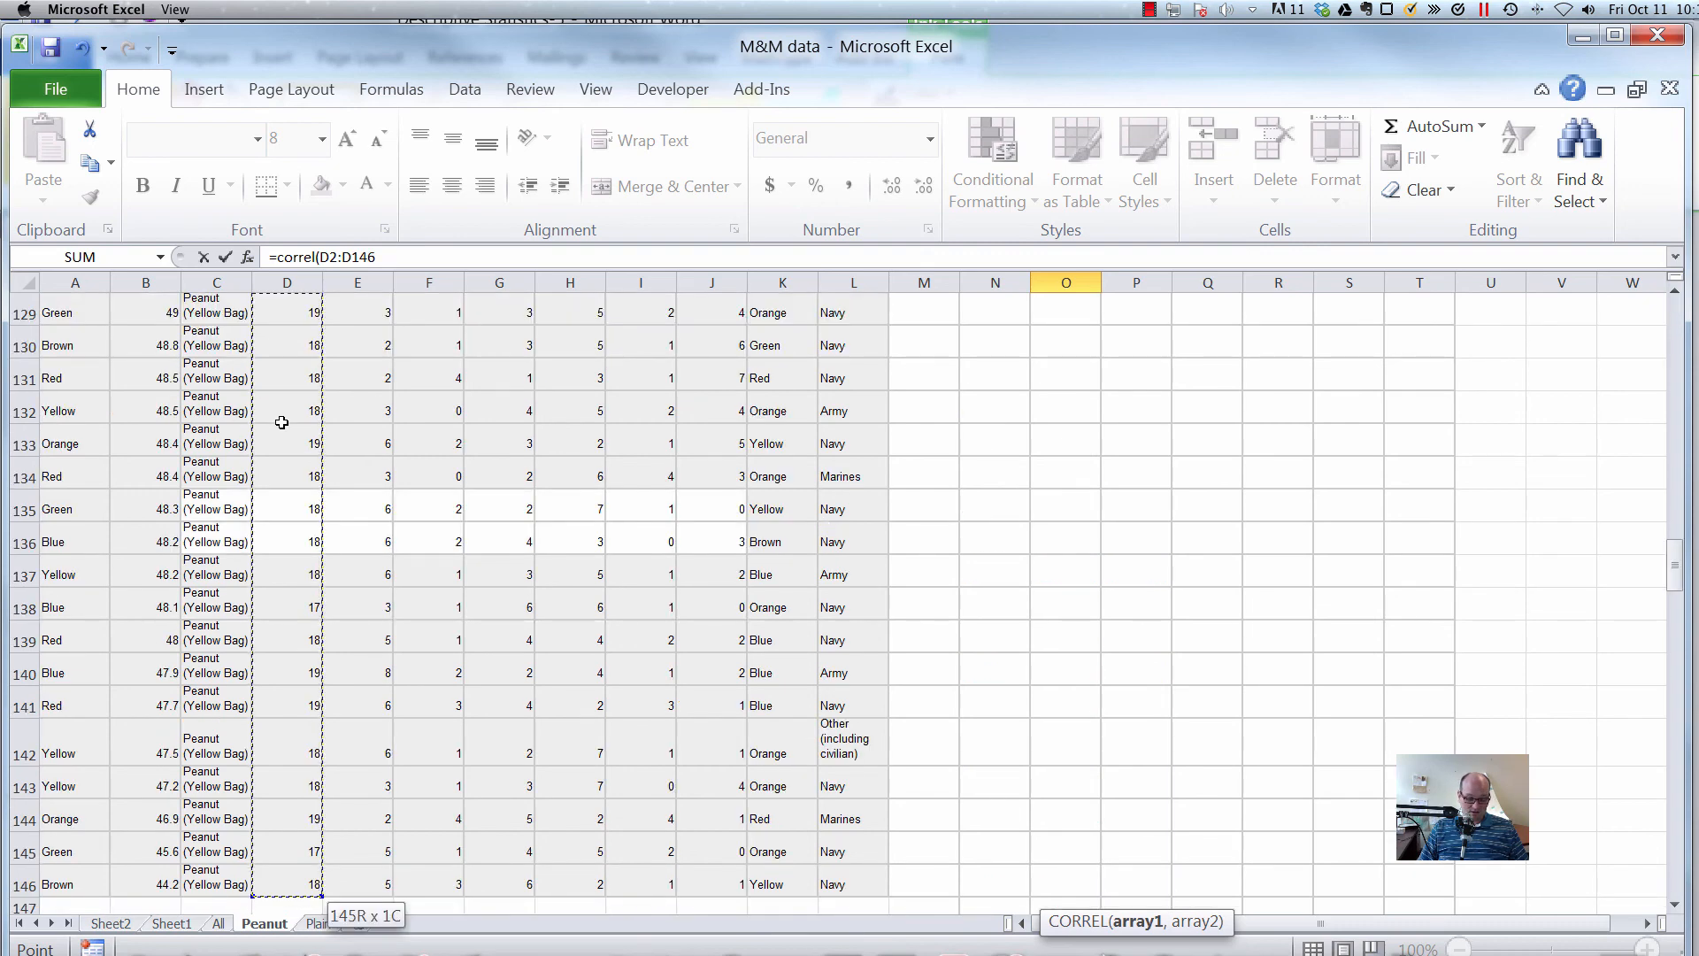
pyautogui.write(',')
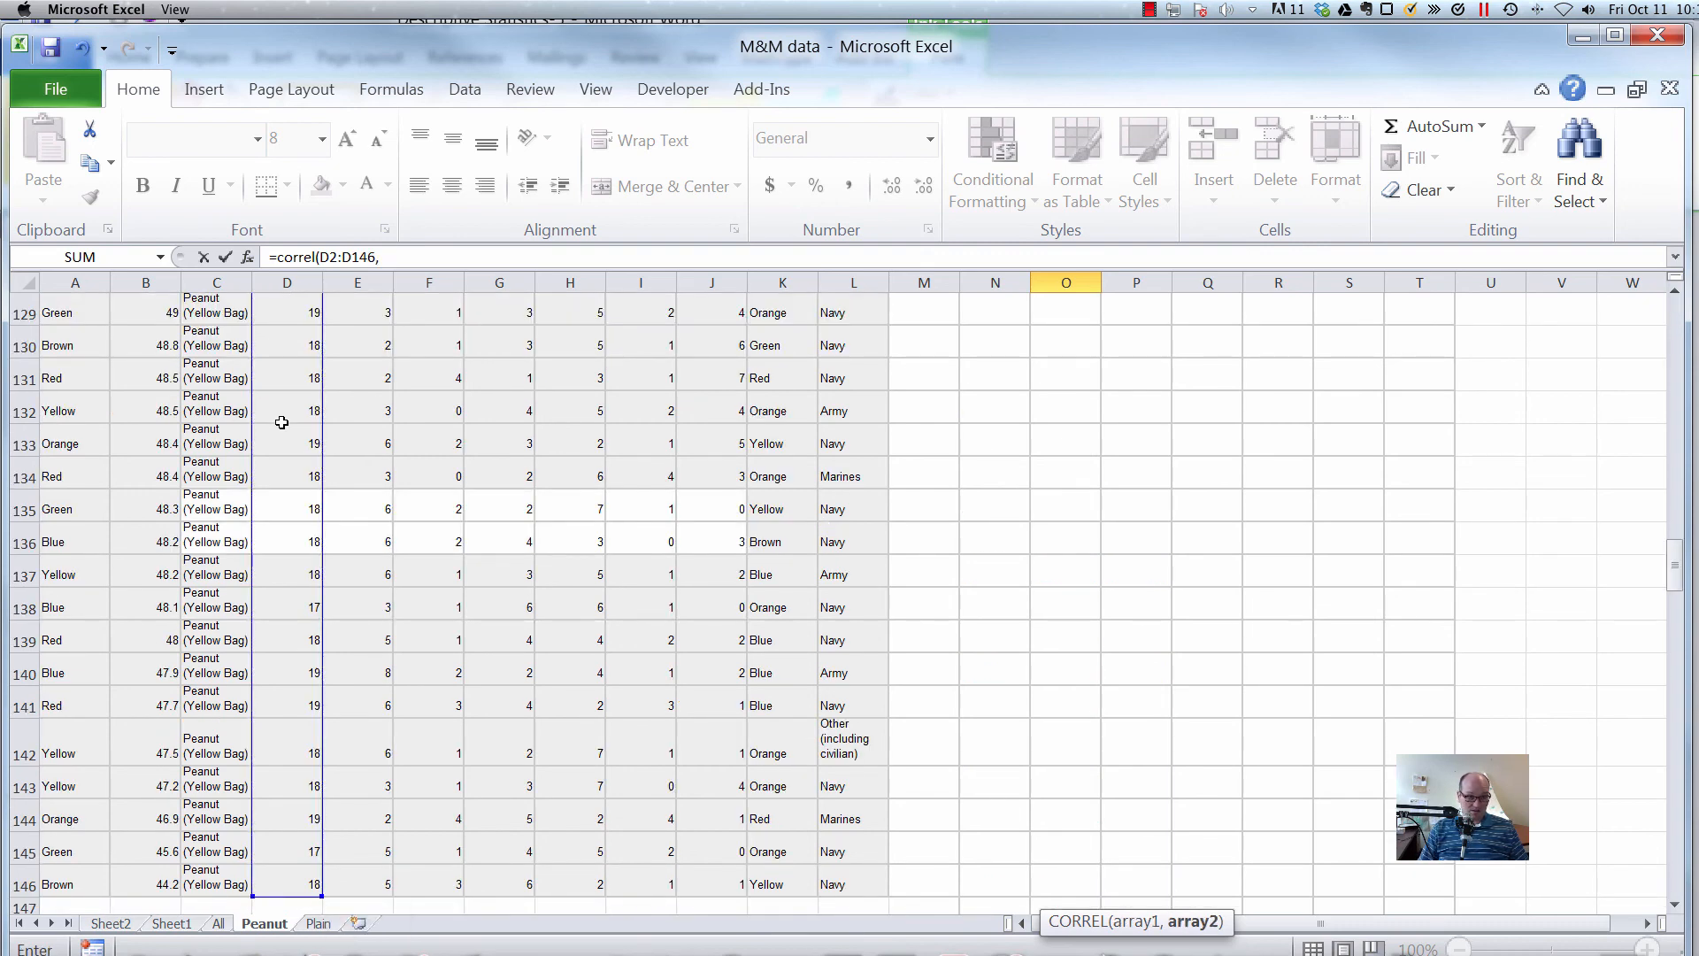
# Complete the CORREL formula with the bag weights in B2:B146 as the second array.
pyautogui.click(161, 389)
pyautogui.hotkey('ctrl', 'Up')
pyautogui.press('Down')
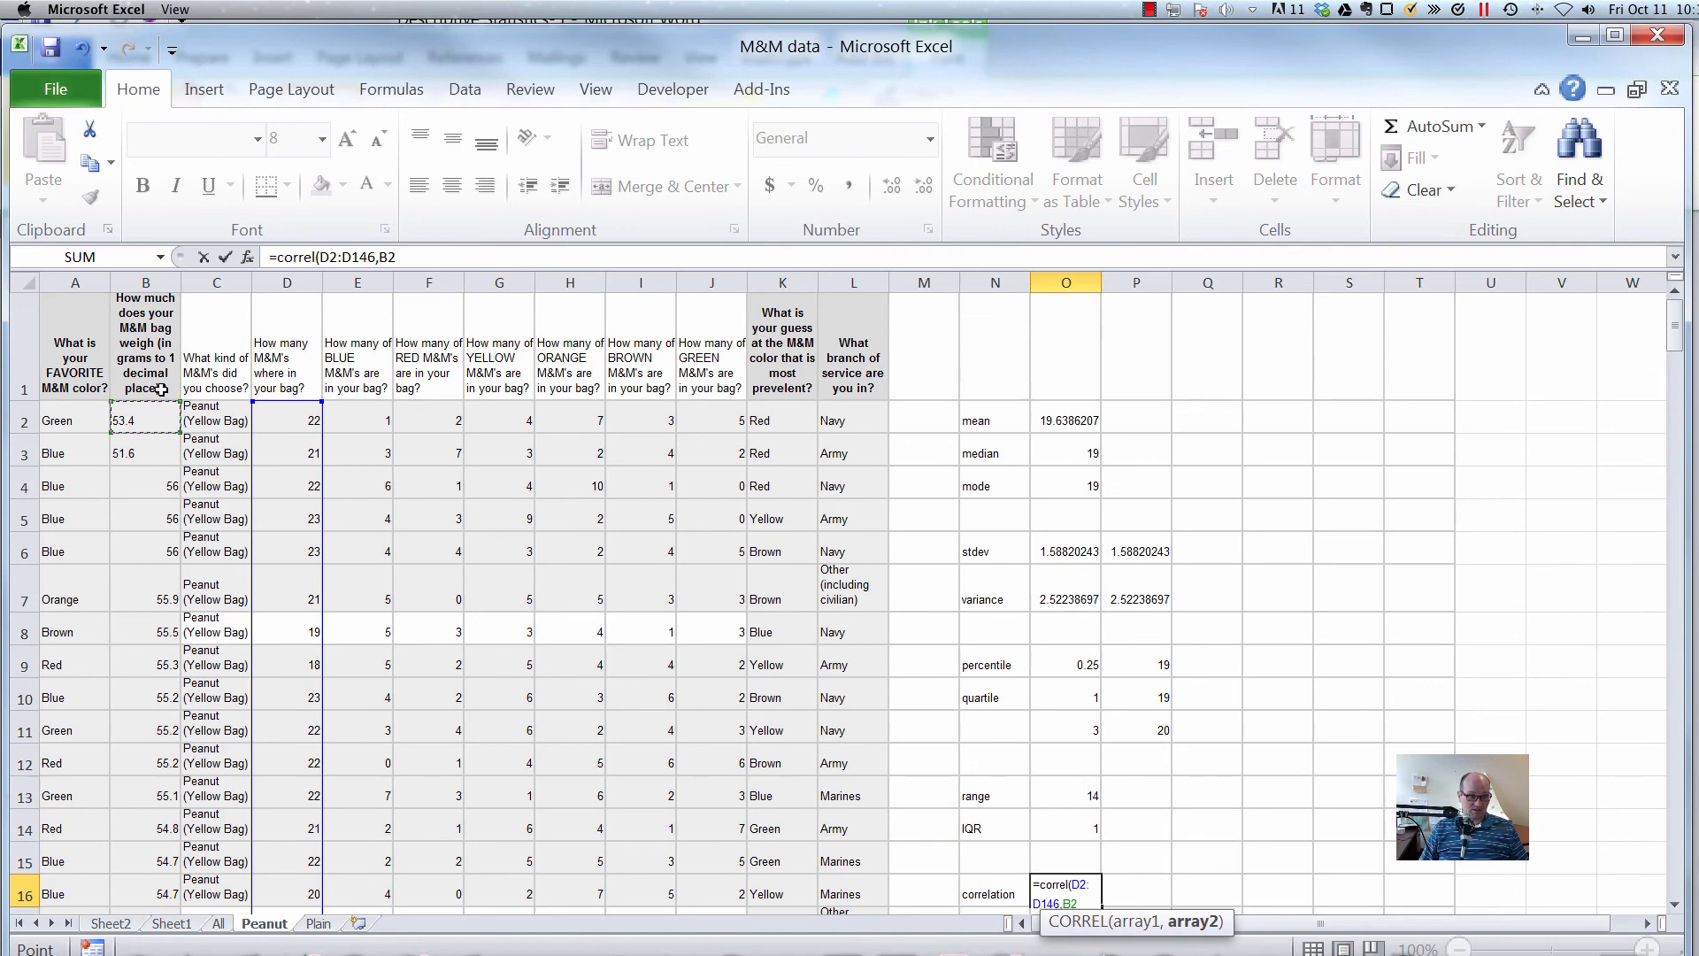
pyautogui.hotkey('ctrl', 'shift', 'Down')
pyautogui.write(')')
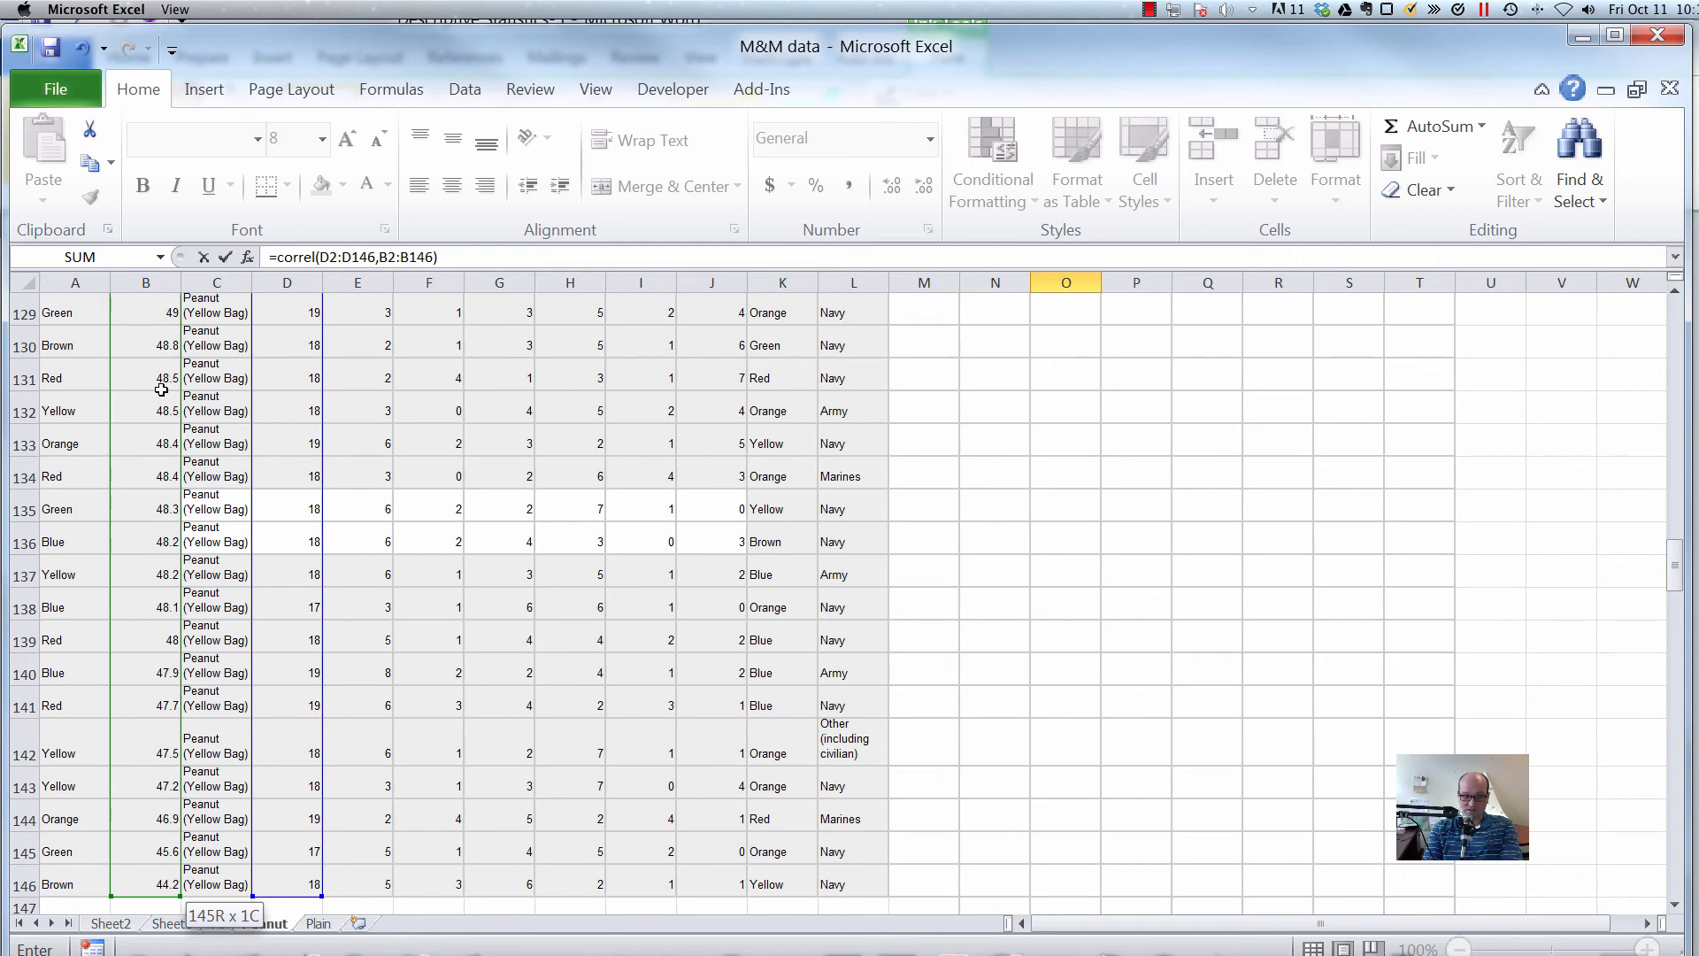
pyautogui.press('Return')
# Return to O16 and check the finished correlation formula.
pyautogui.press('Up')
pyautogui.press('Up')
pyautogui.press('Up')
pyautogui.press('Up')
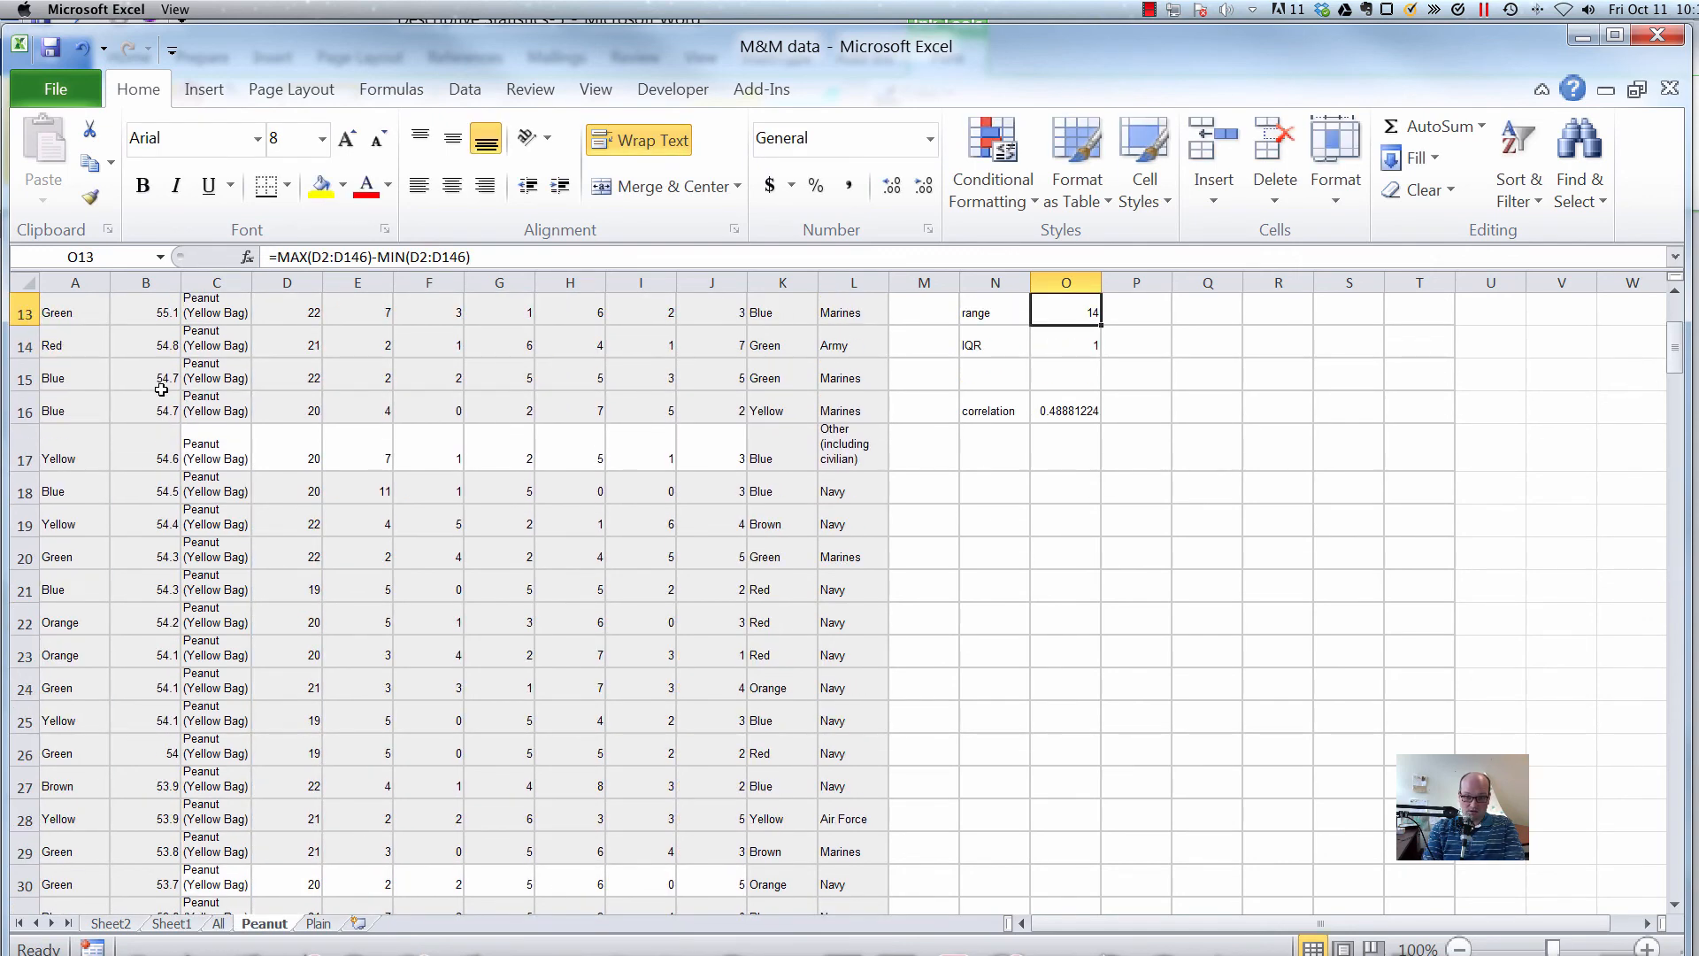
pyautogui.press('Up')
pyautogui.press('Down')
pyautogui.press('Down')
pyautogui.press('Down')
pyautogui.press('Down')
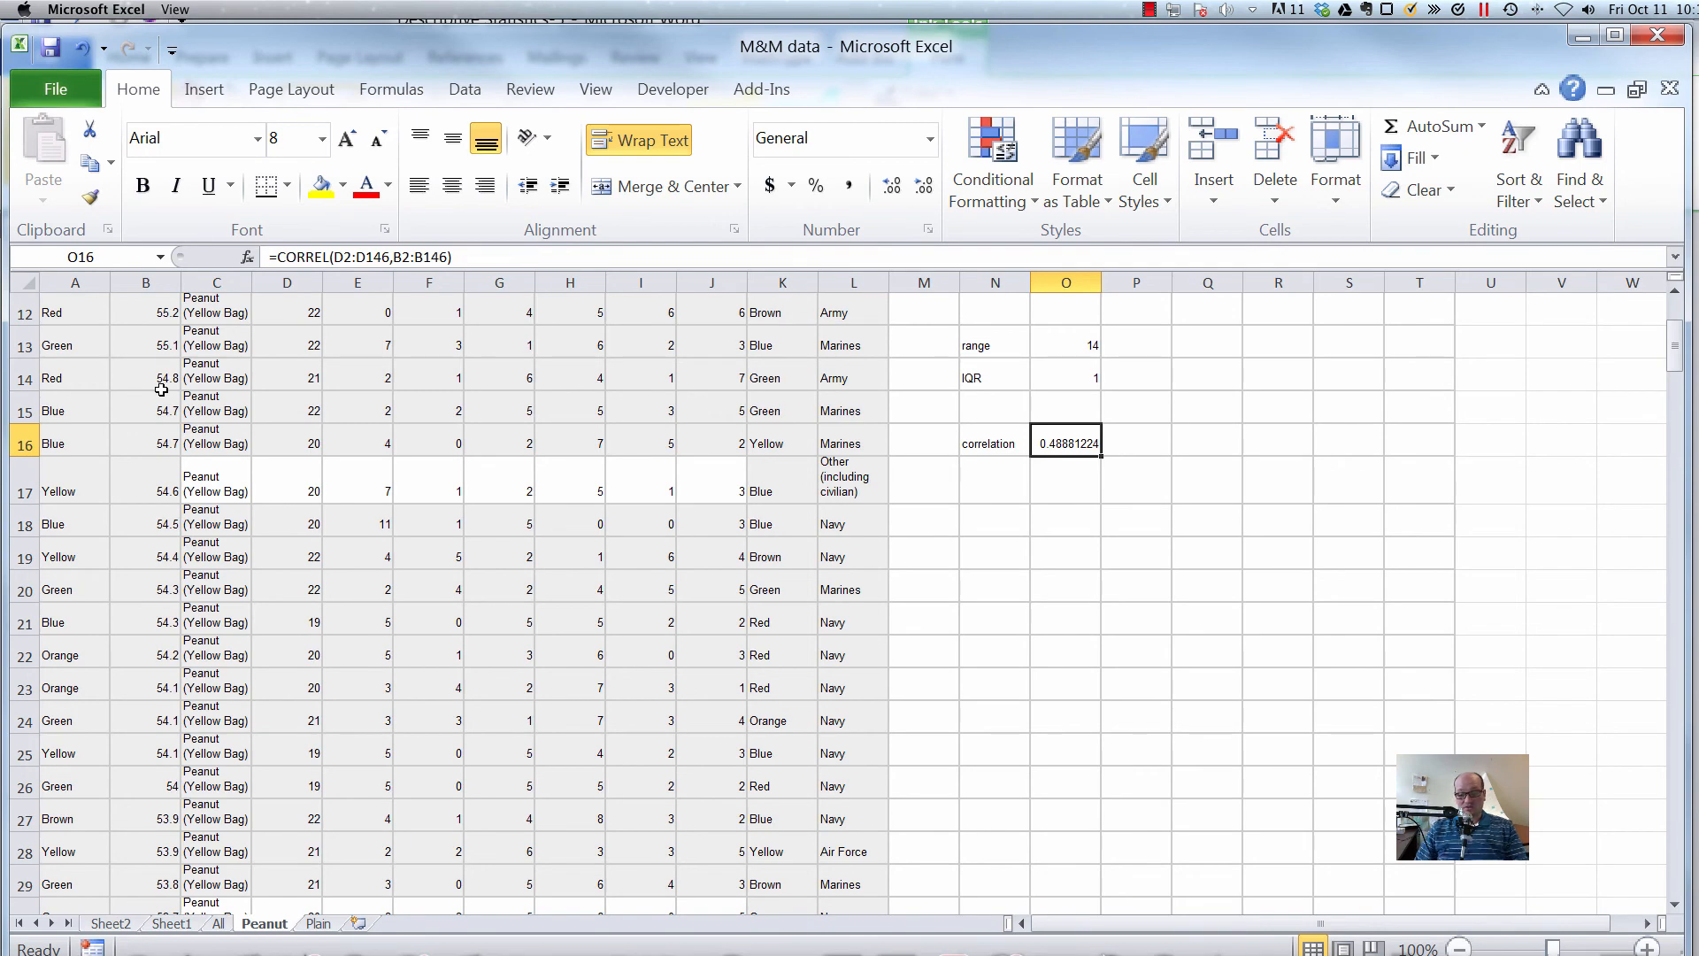
# Look over the full list of statistics from mean to correlation beside the survey data.
pyautogui.scroll(3, 990, 578)
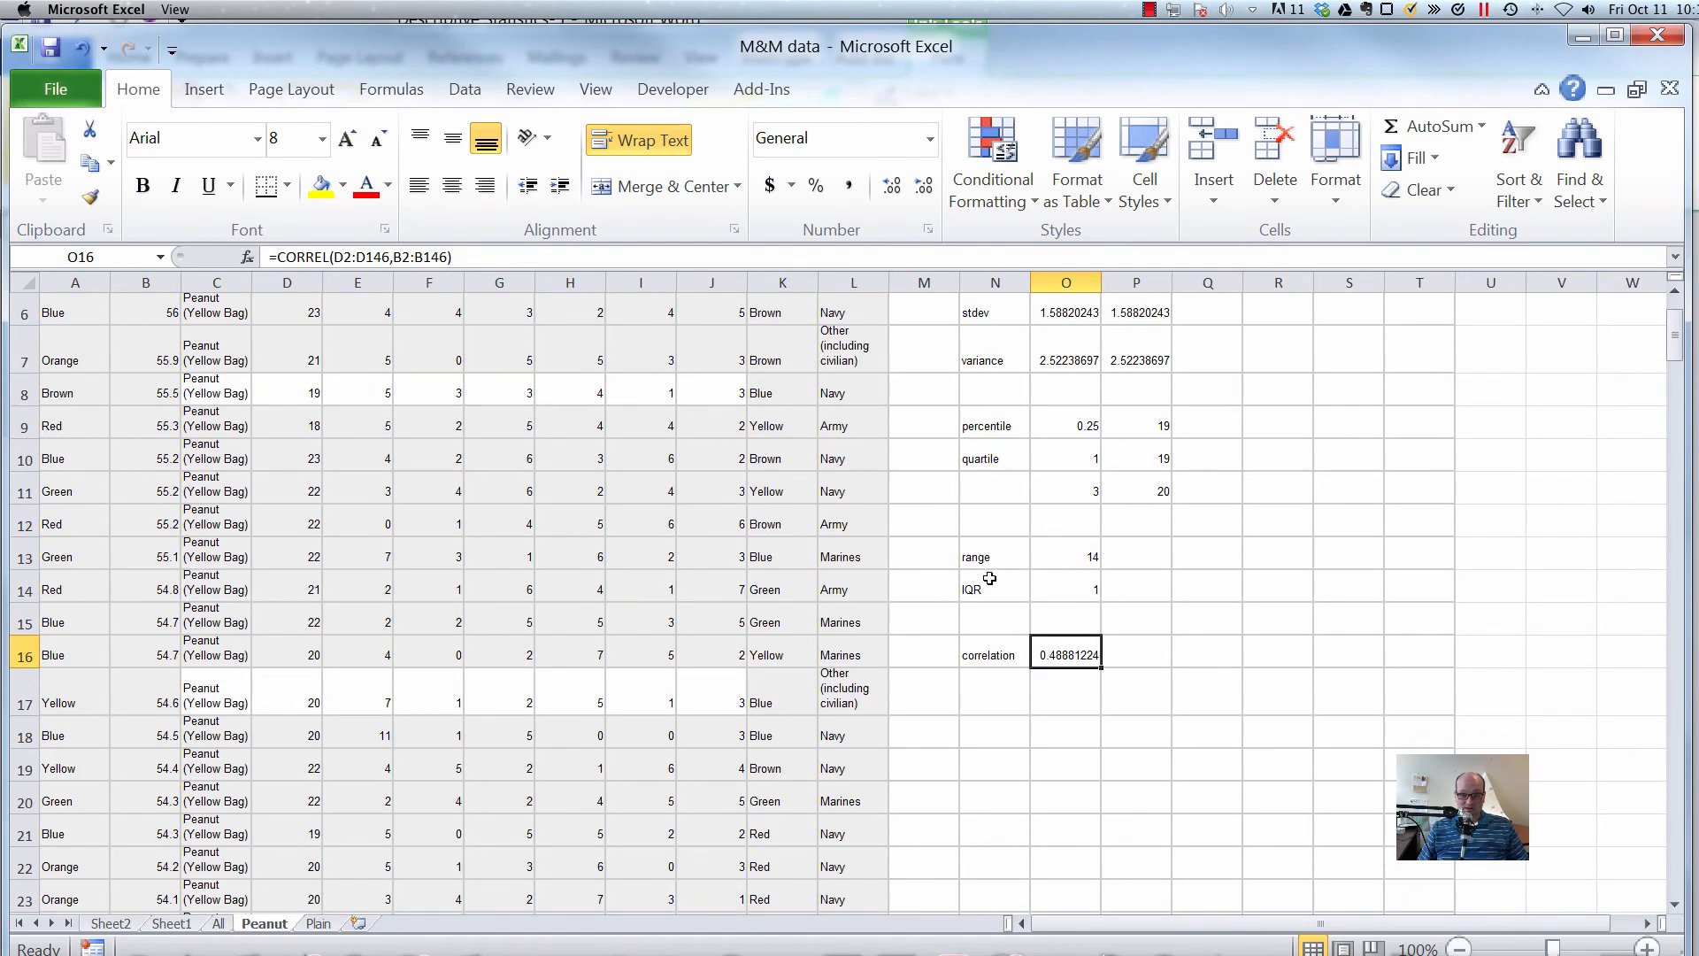
pyautogui.scroll(1, 1084, 531)
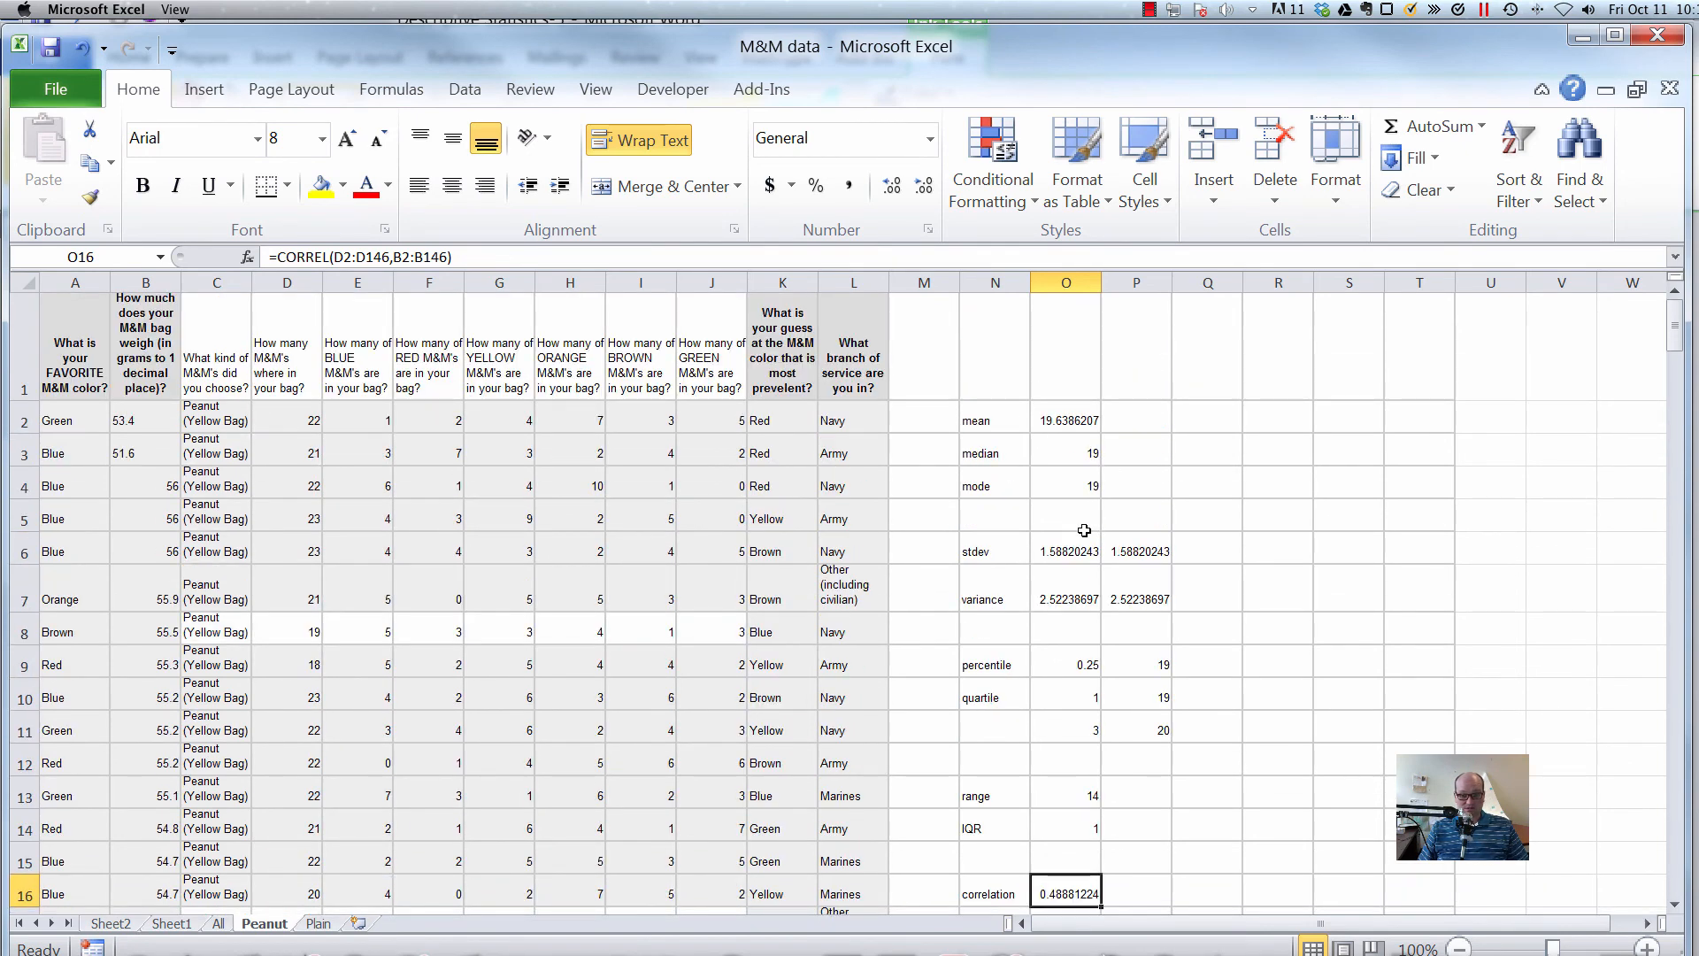
pyautogui.scroll(-1, 1084, 530)
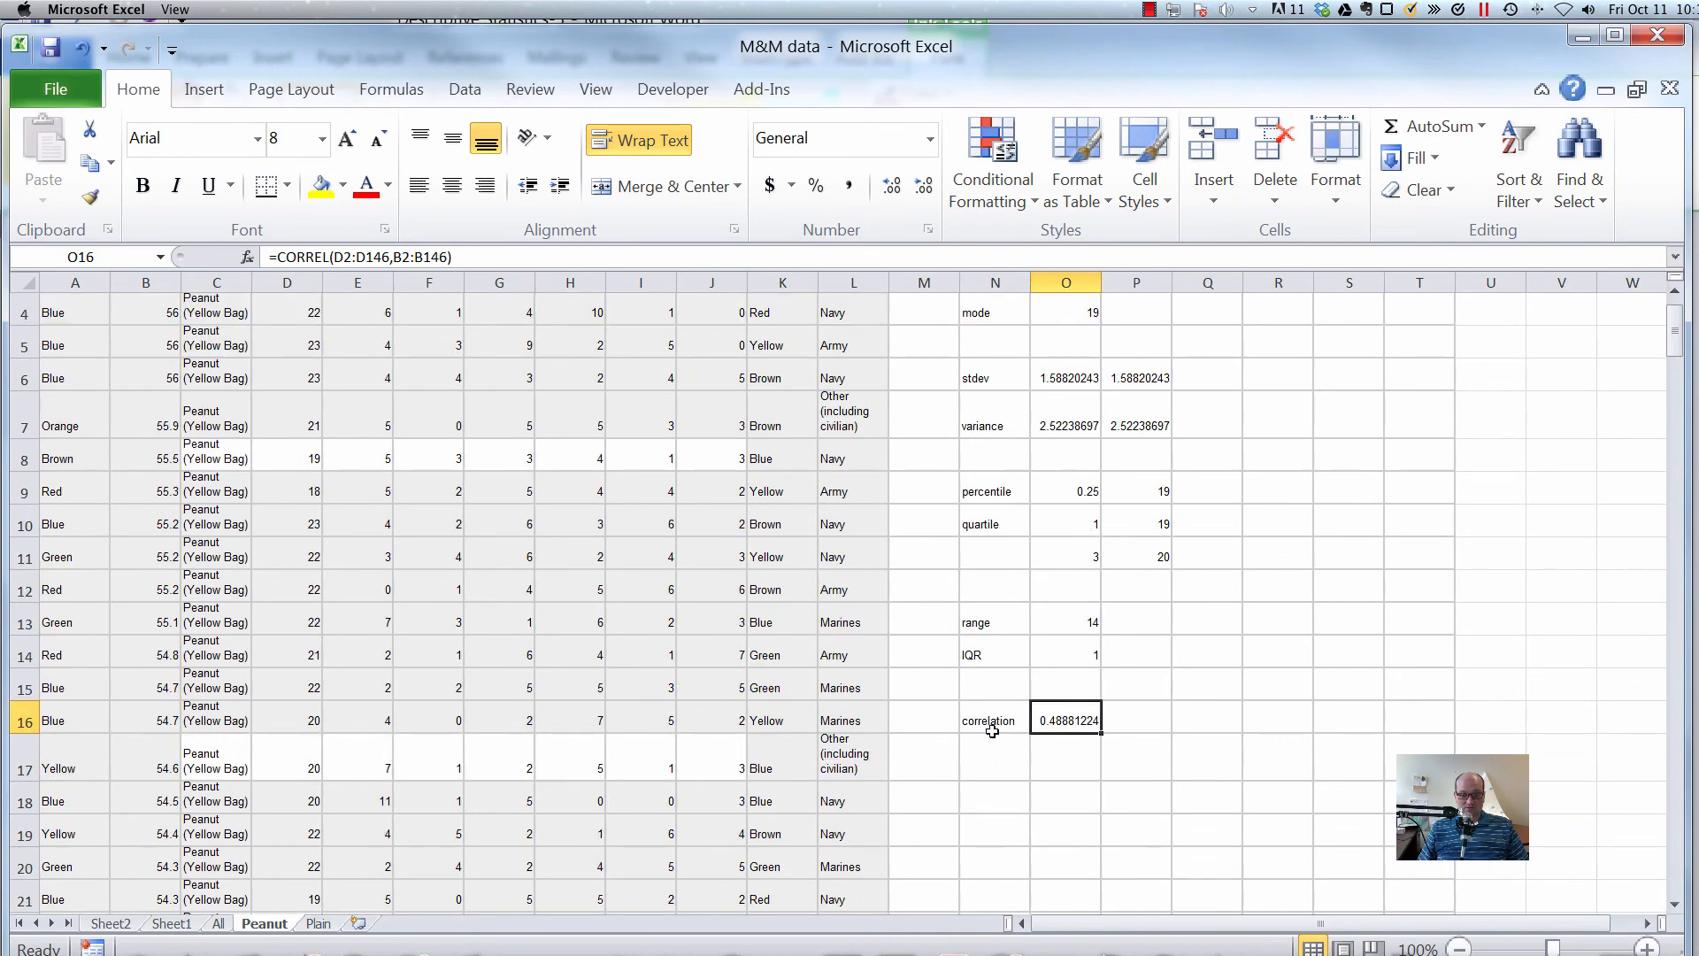
pyautogui.scroll(3, 712, 438)
pyautogui.hscroll(2, 712, 438)
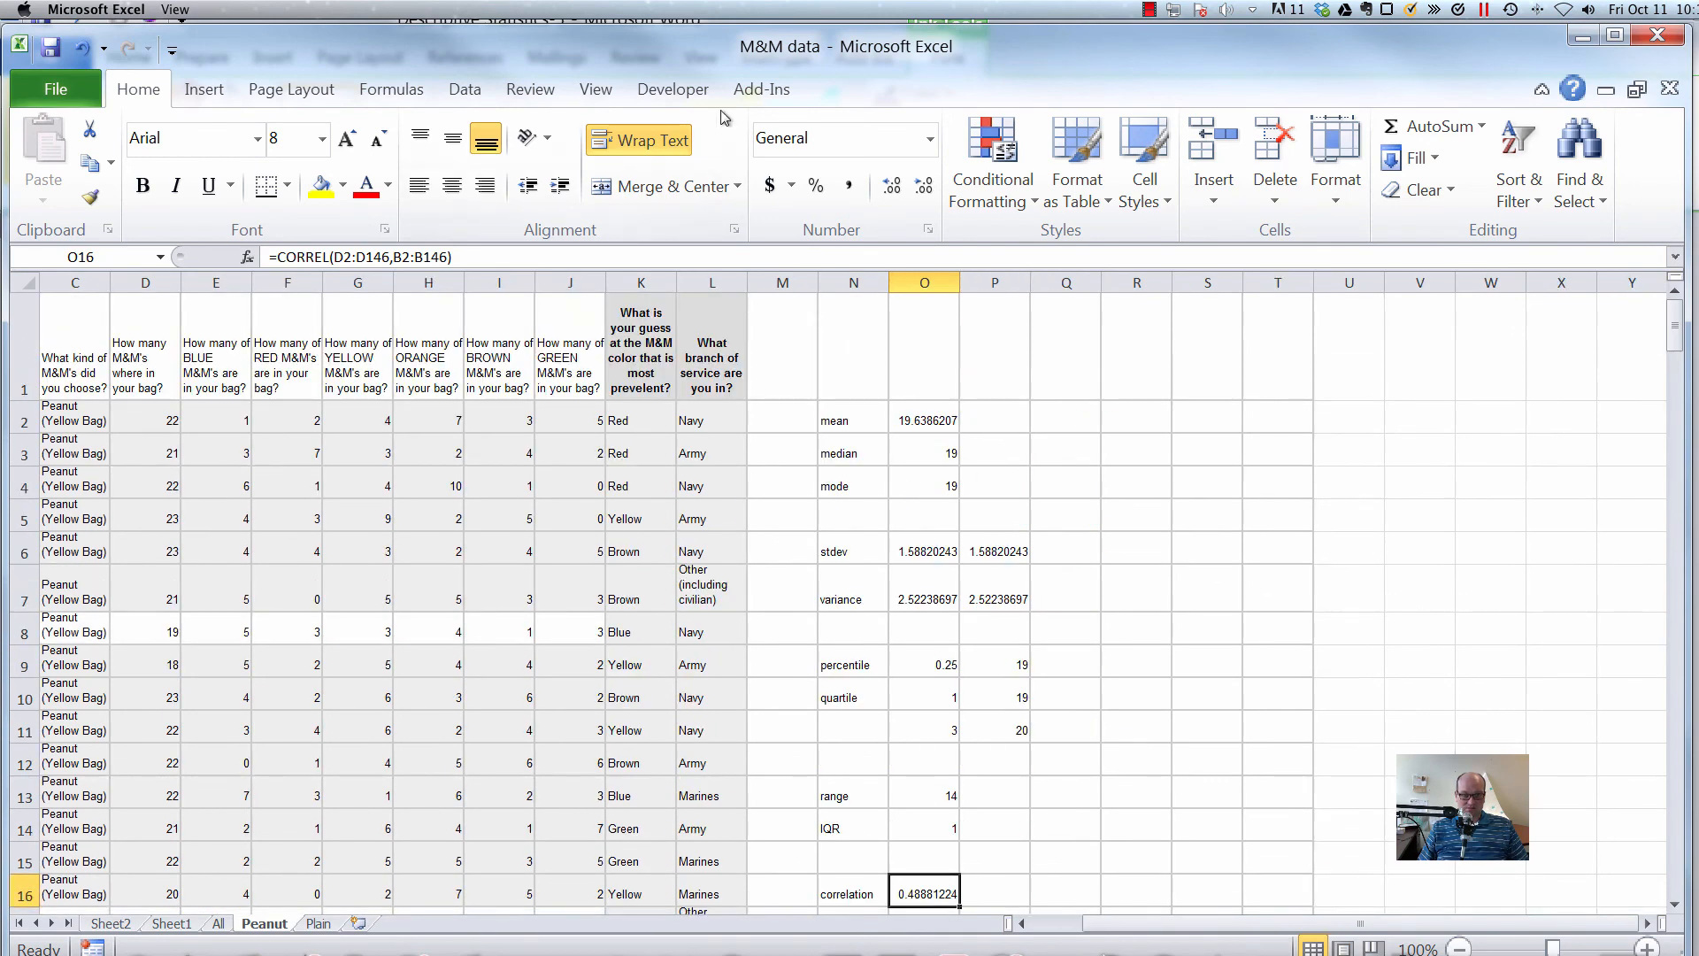
pyautogui.hscroll(-2, 626, 564)
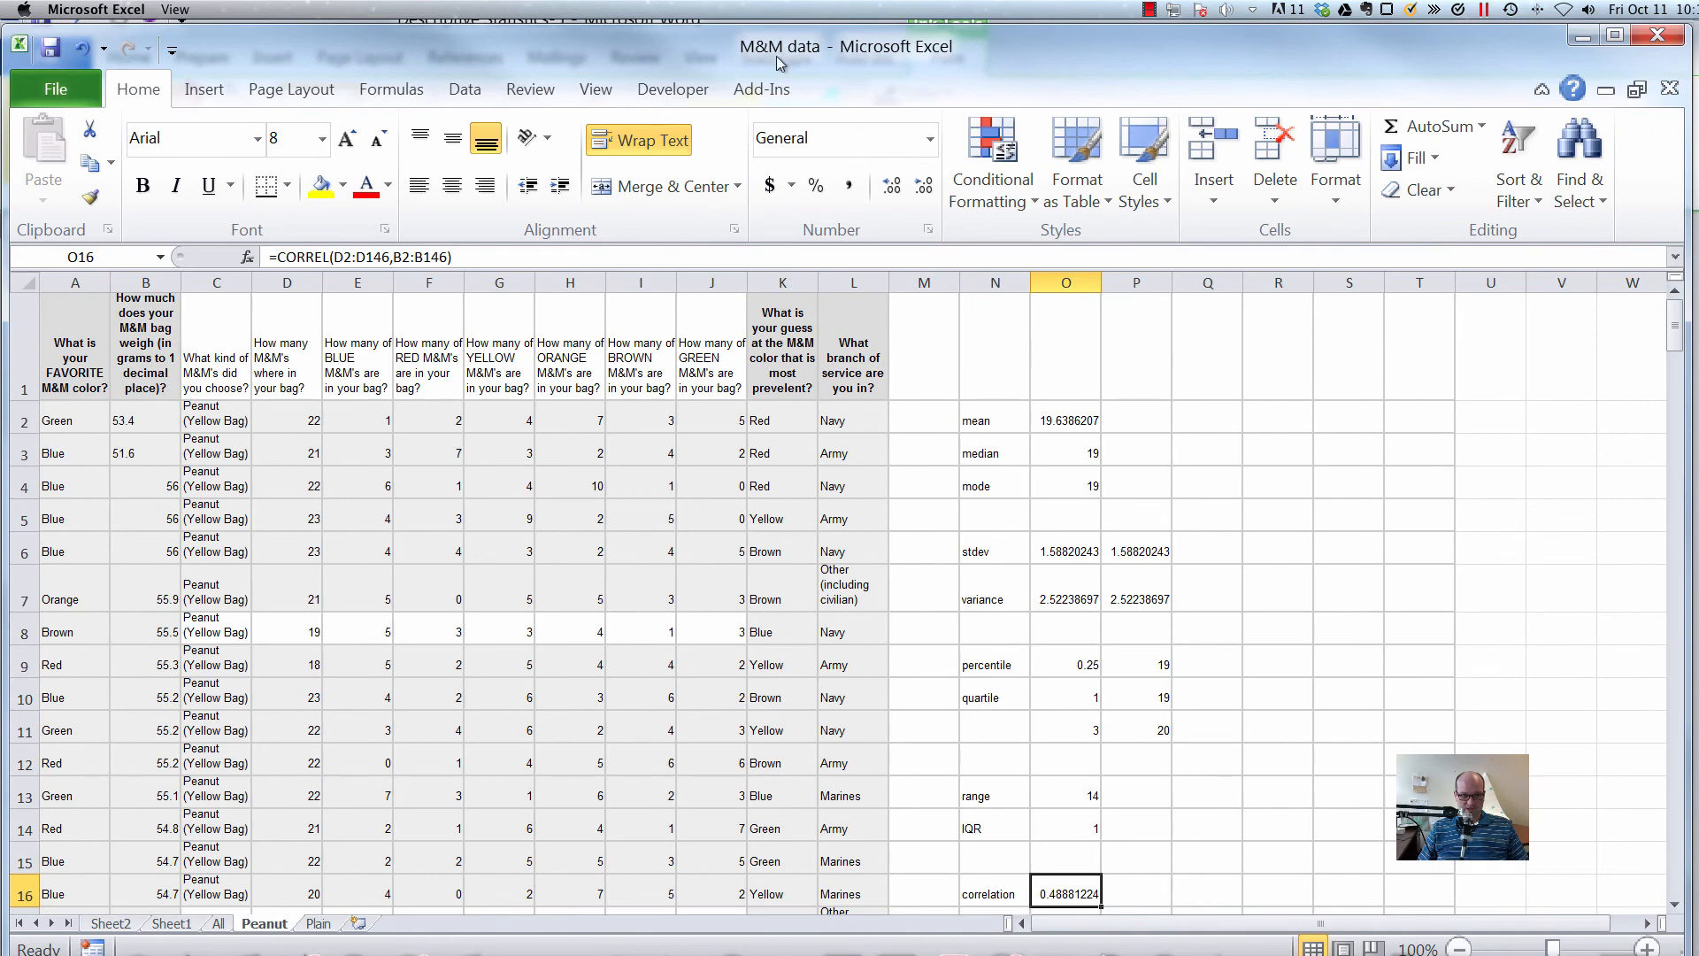
# Check in the Excel add-ins list that Analysis ToolPak is enabled, and accept the selection.
pyautogui.click(473, 105)
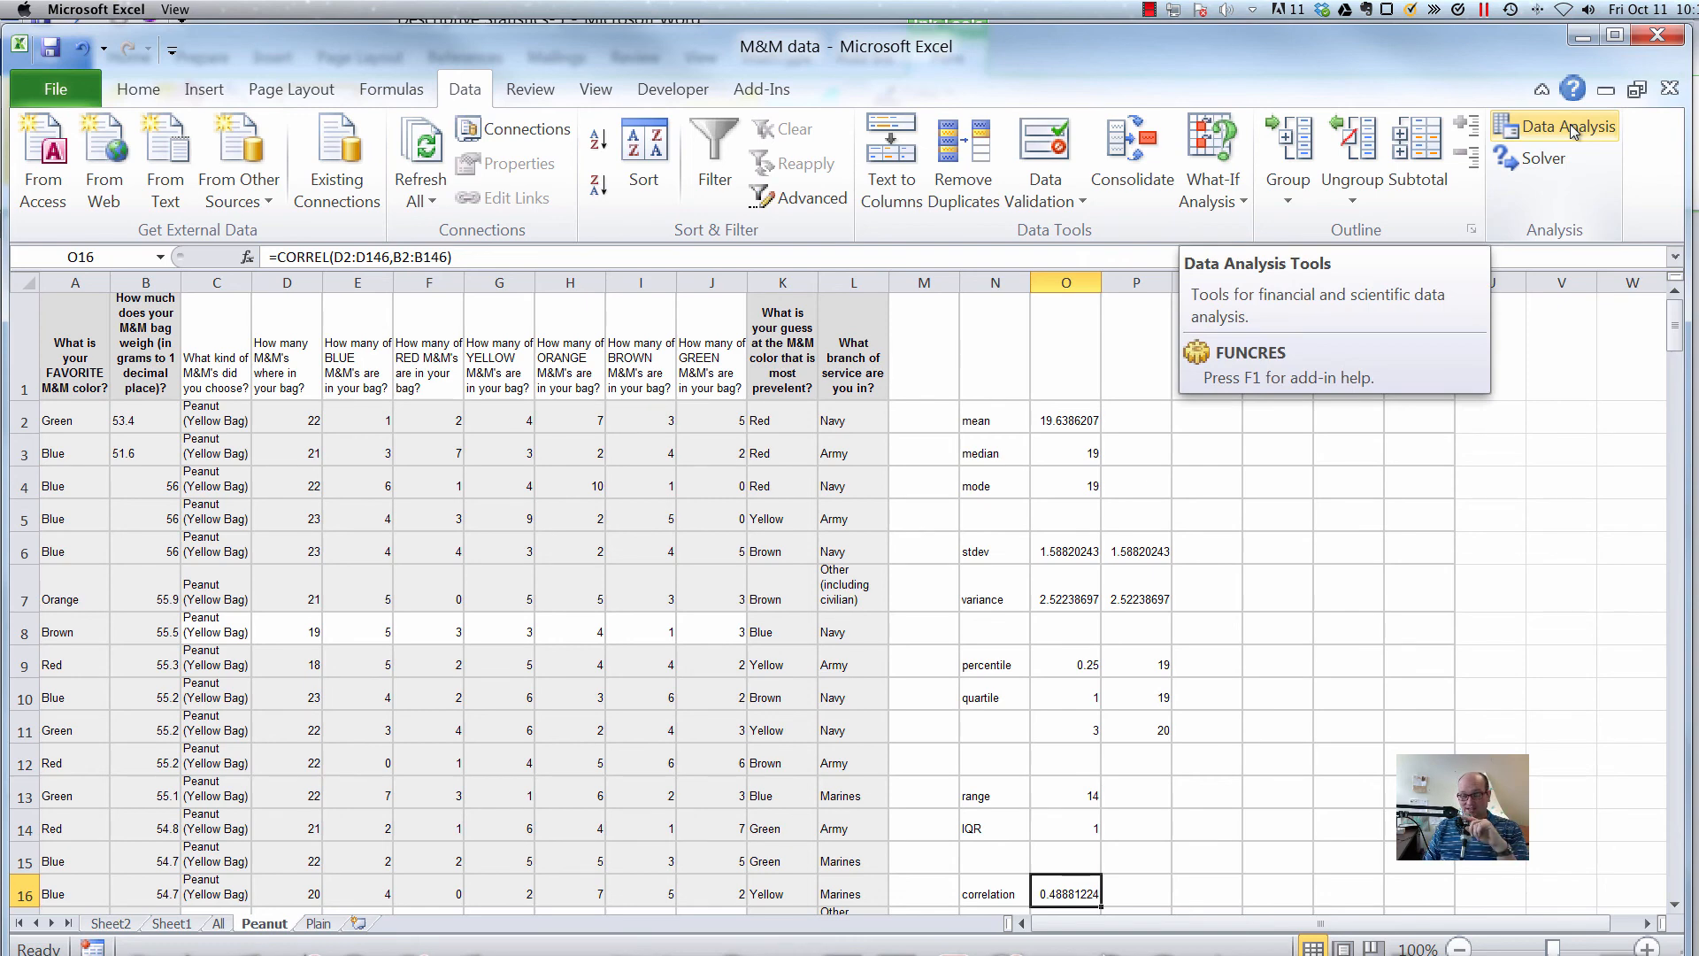
pyautogui.click(39, 97)
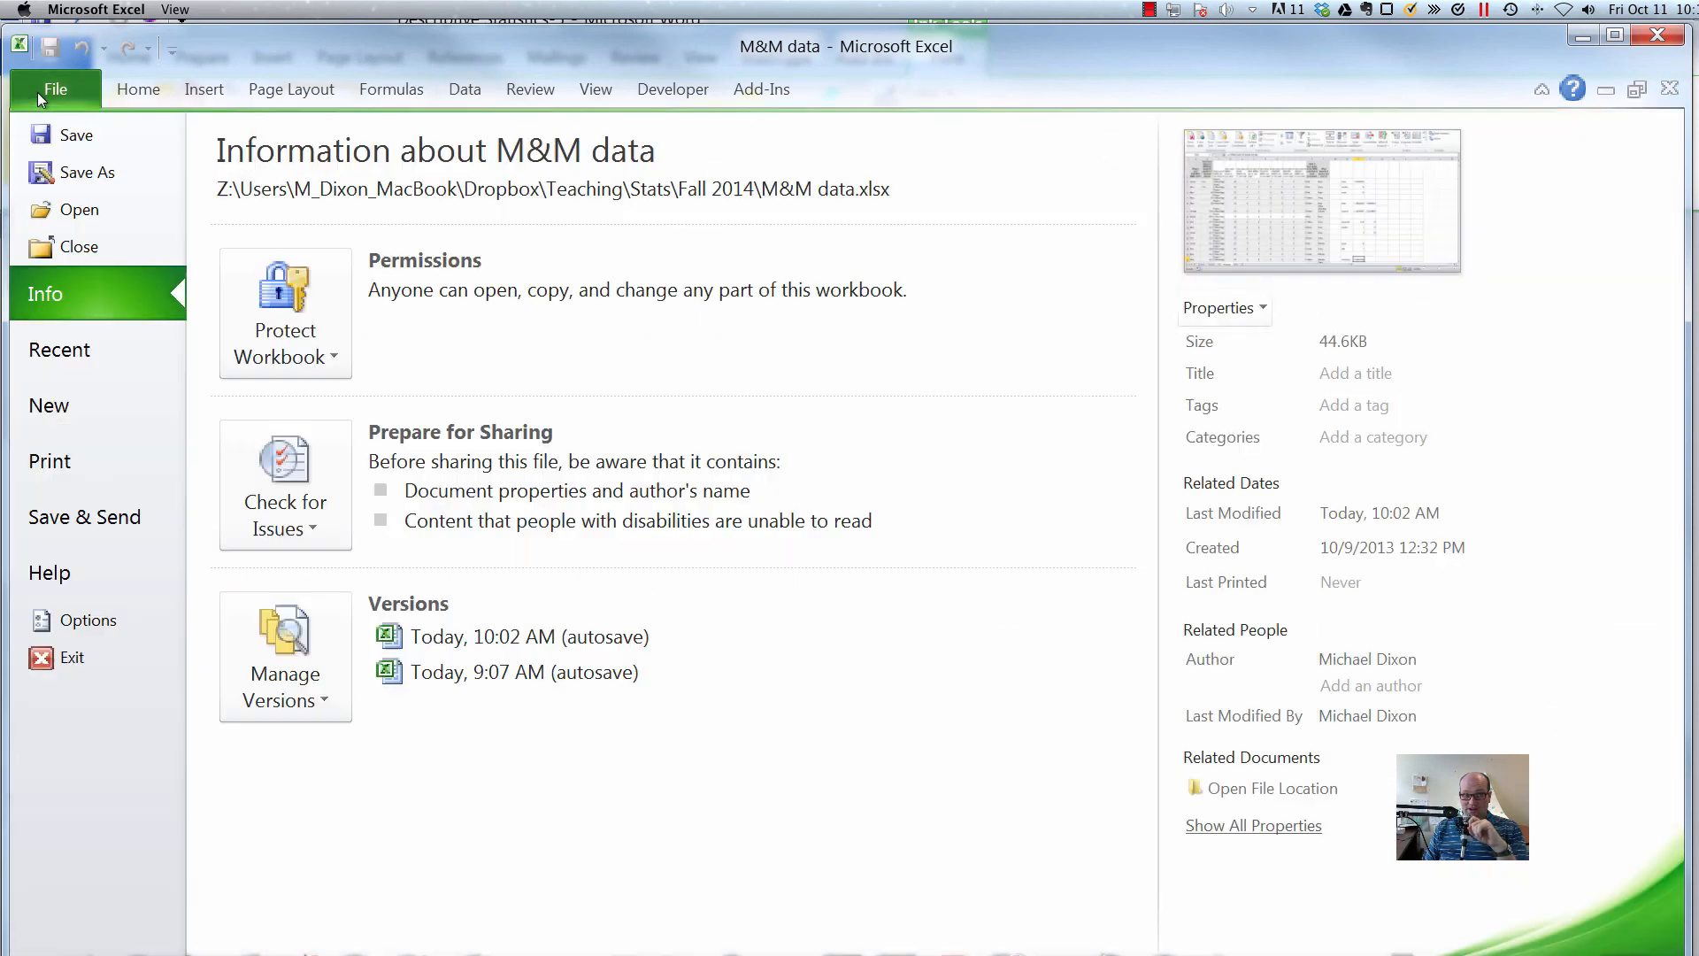
pyautogui.click(104, 621)
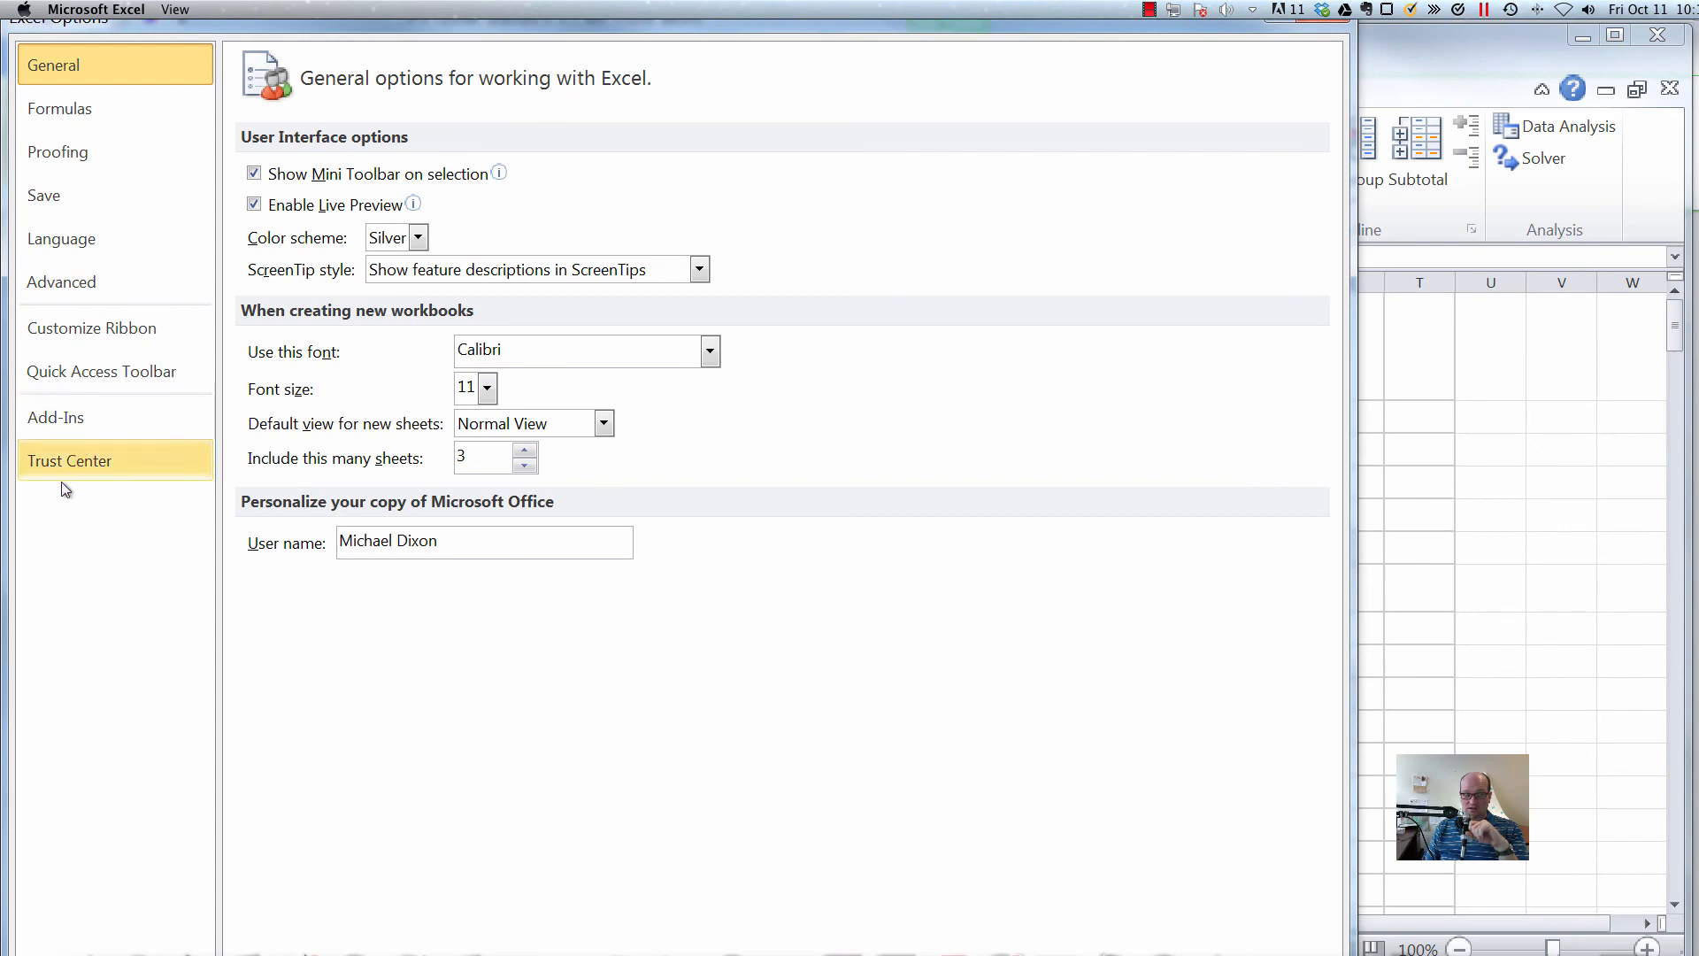
pyautogui.click(68, 421)
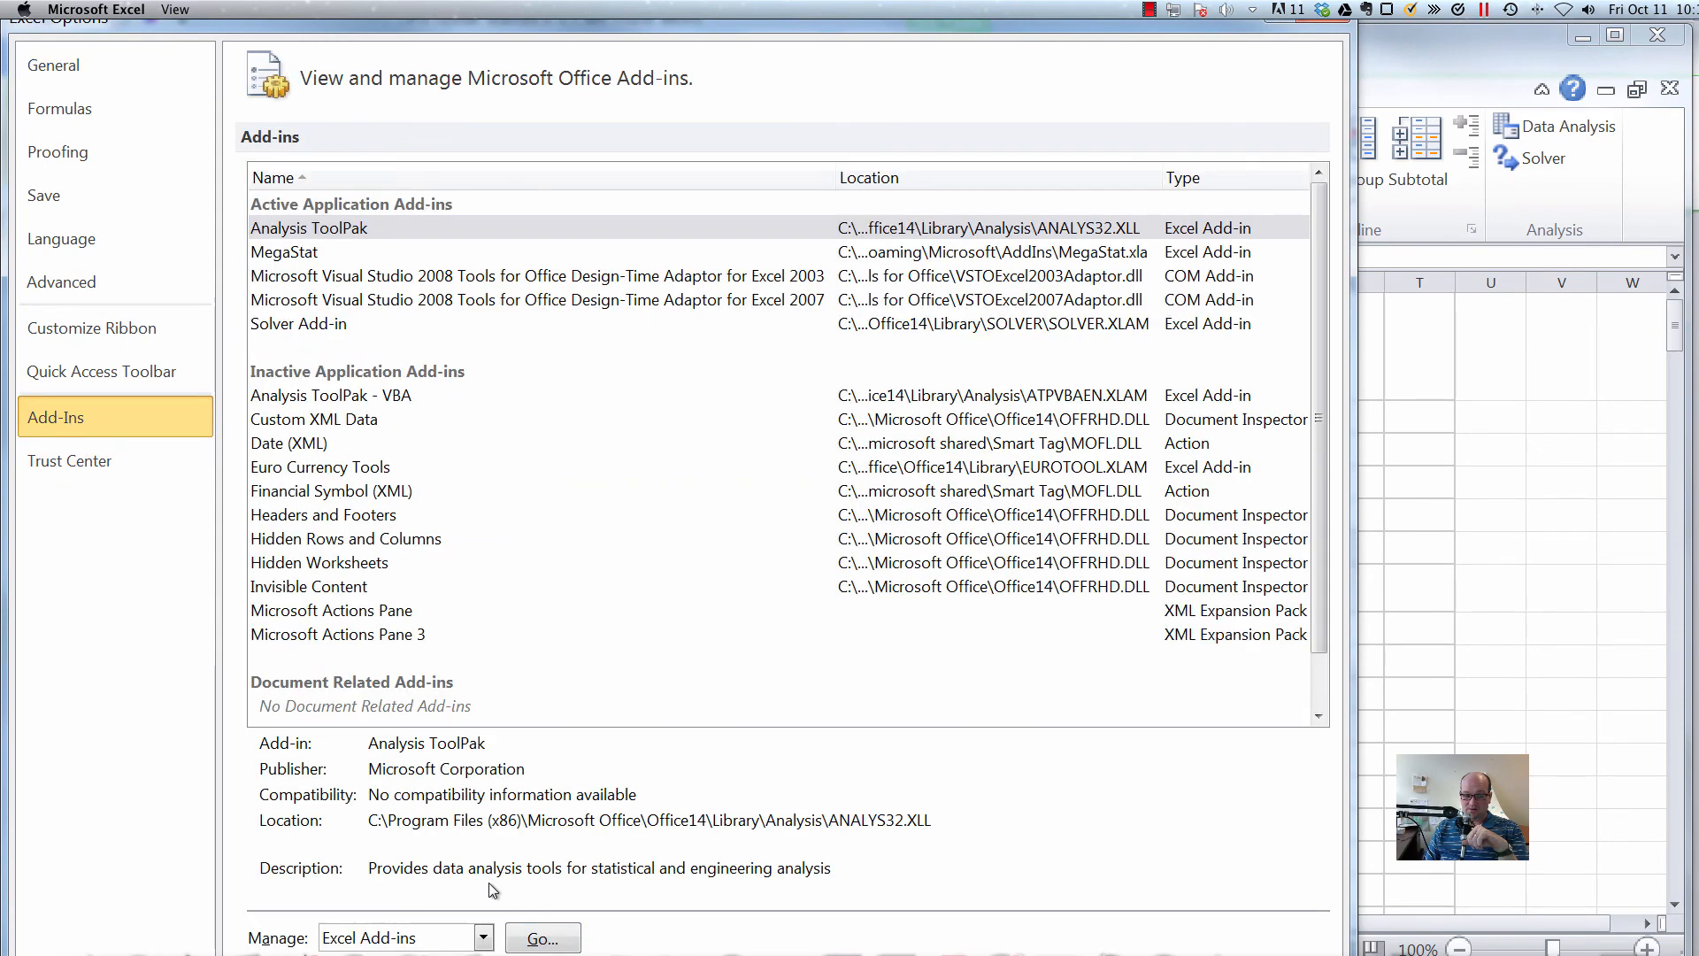
pyautogui.click(544, 939)
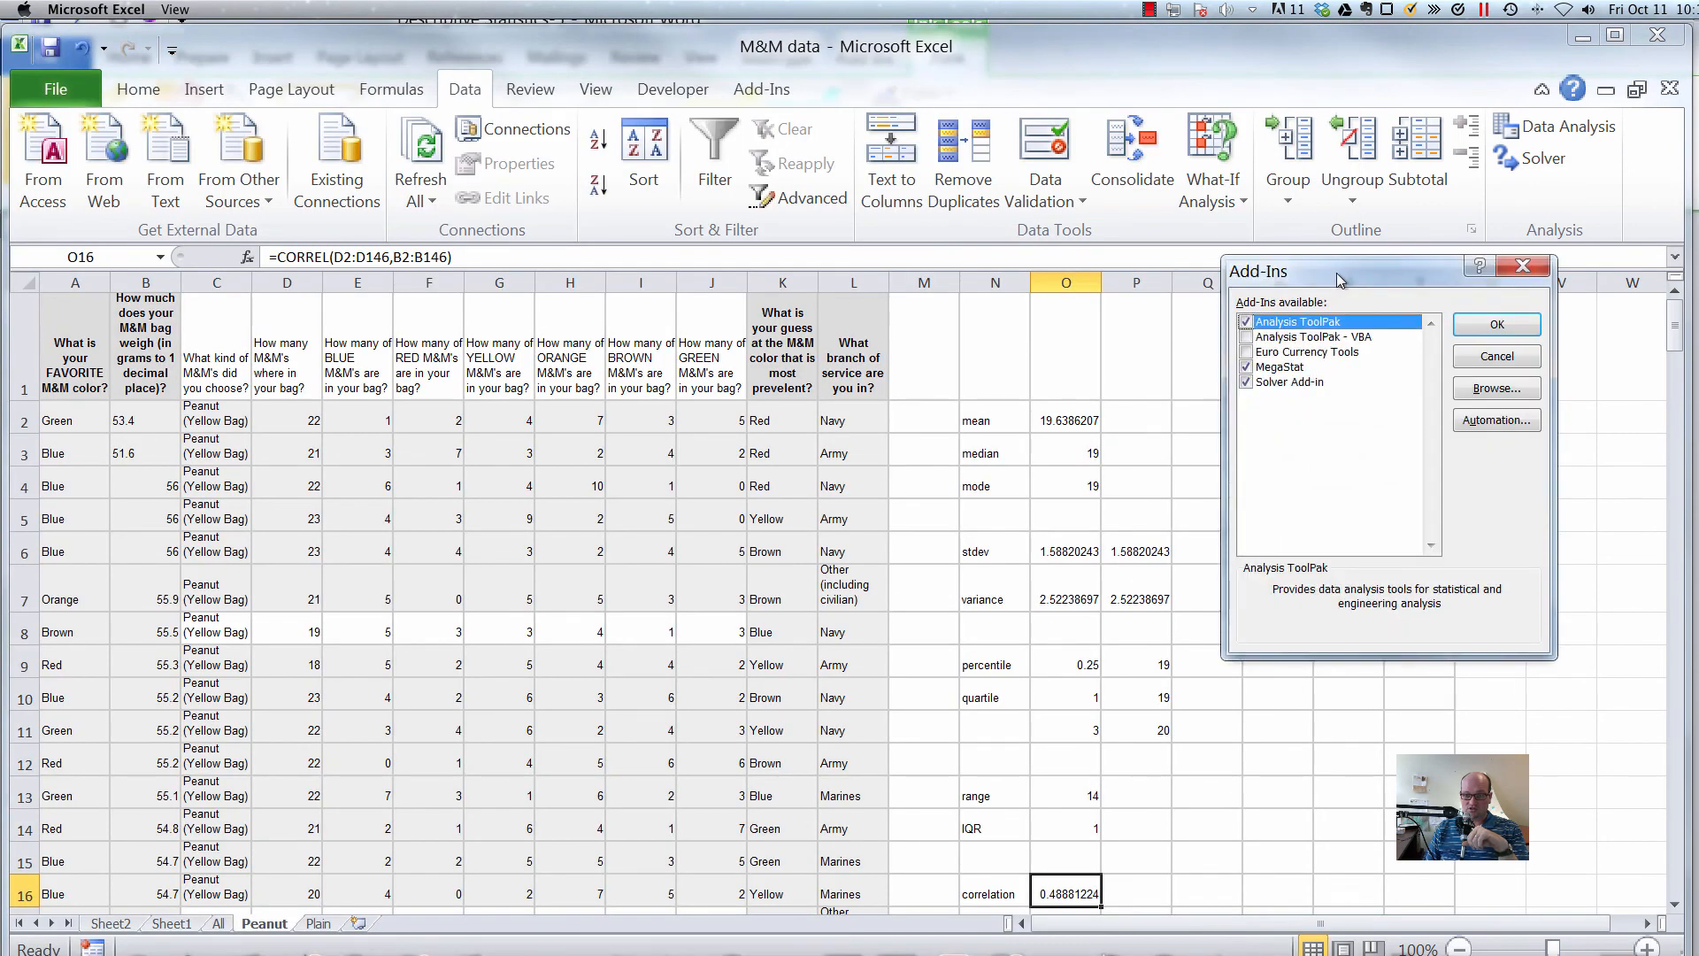
pyautogui.moveTo(1342, 273); pyautogui.dragTo(551, 147)
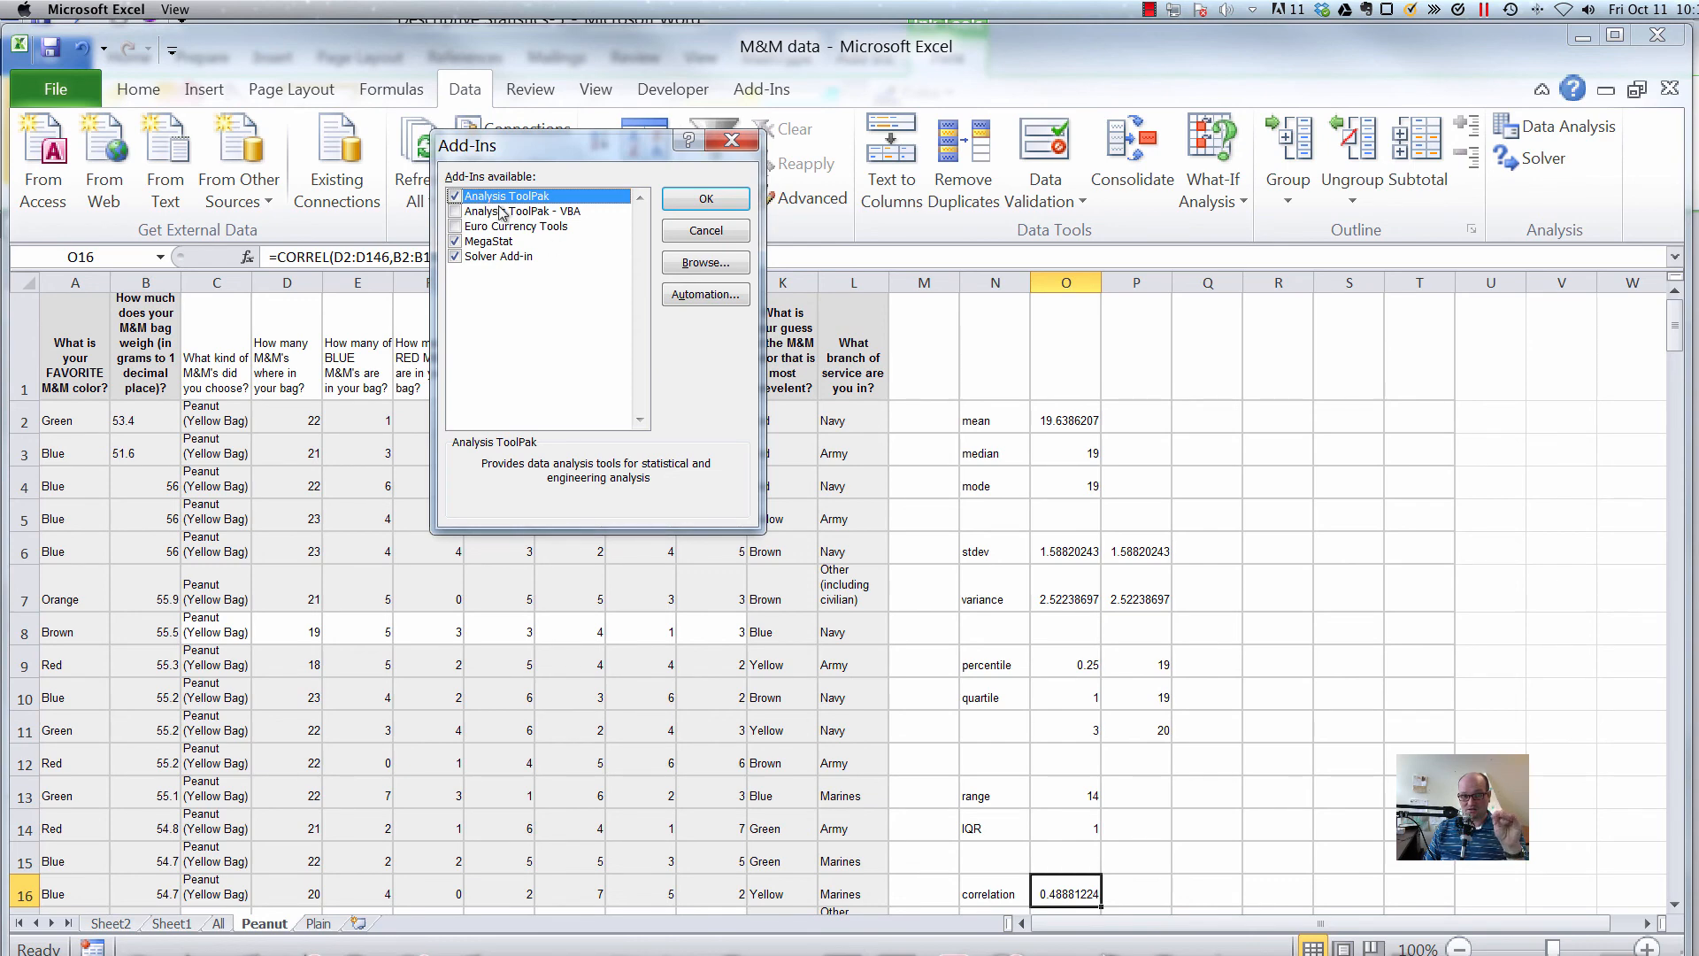
pyautogui.click(715, 200)
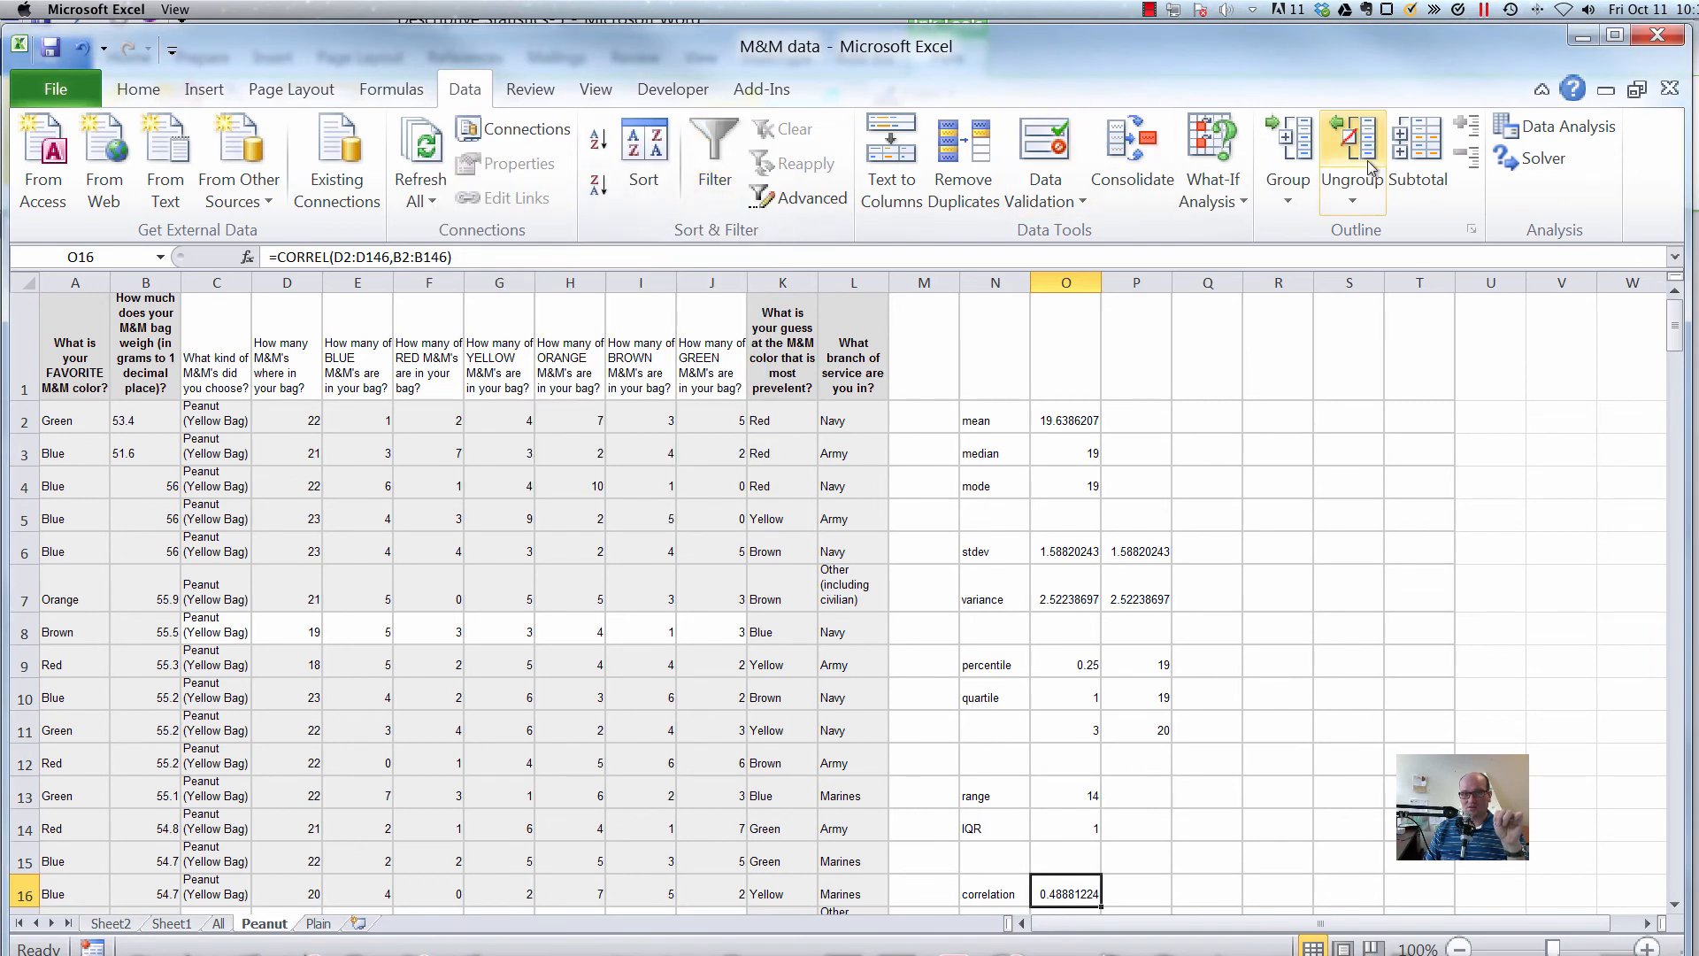
# Start the Descriptive Statistics analysis tool with the M&M's per bag column, D1:D146 including its header, as the input range.
pyautogui.click(1574, 131)
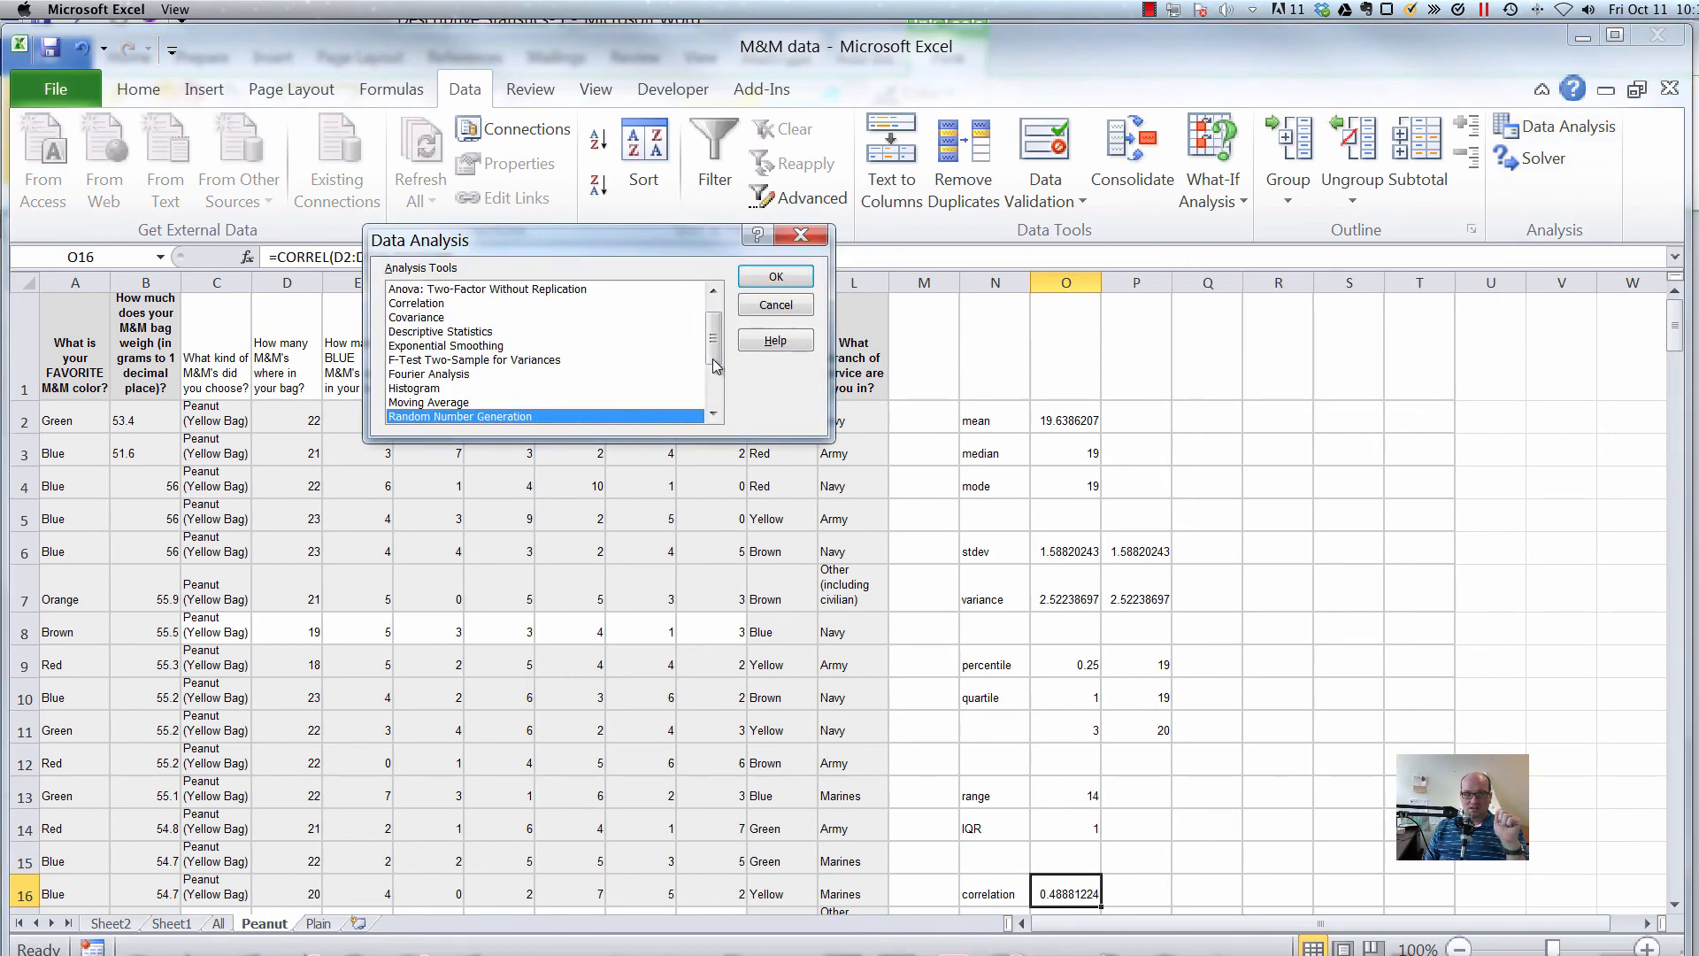
pyautogui.moveTo(714, 336)
pyautogui.mouseDown()
pyautogui.moveTo(715, 300)
pyautogui.moveTo(712, 399)
pyautogui.moveTo(709, 336)
pyautogui.mouseUp()
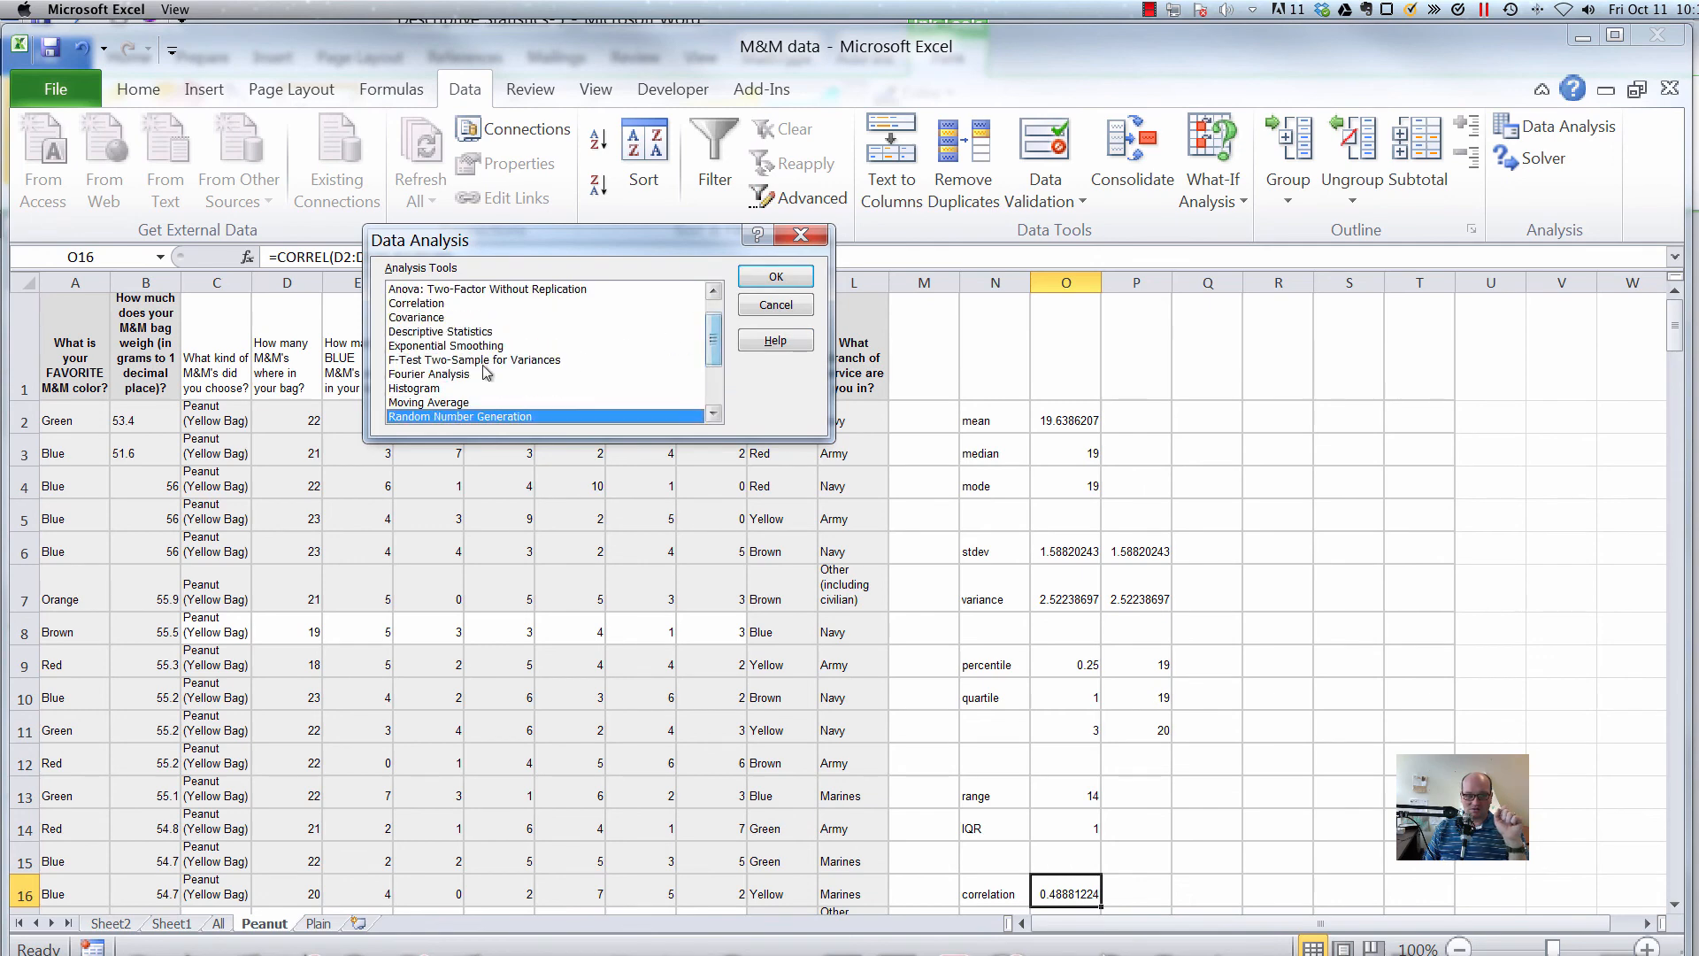
pyautogui.click(433, 333)
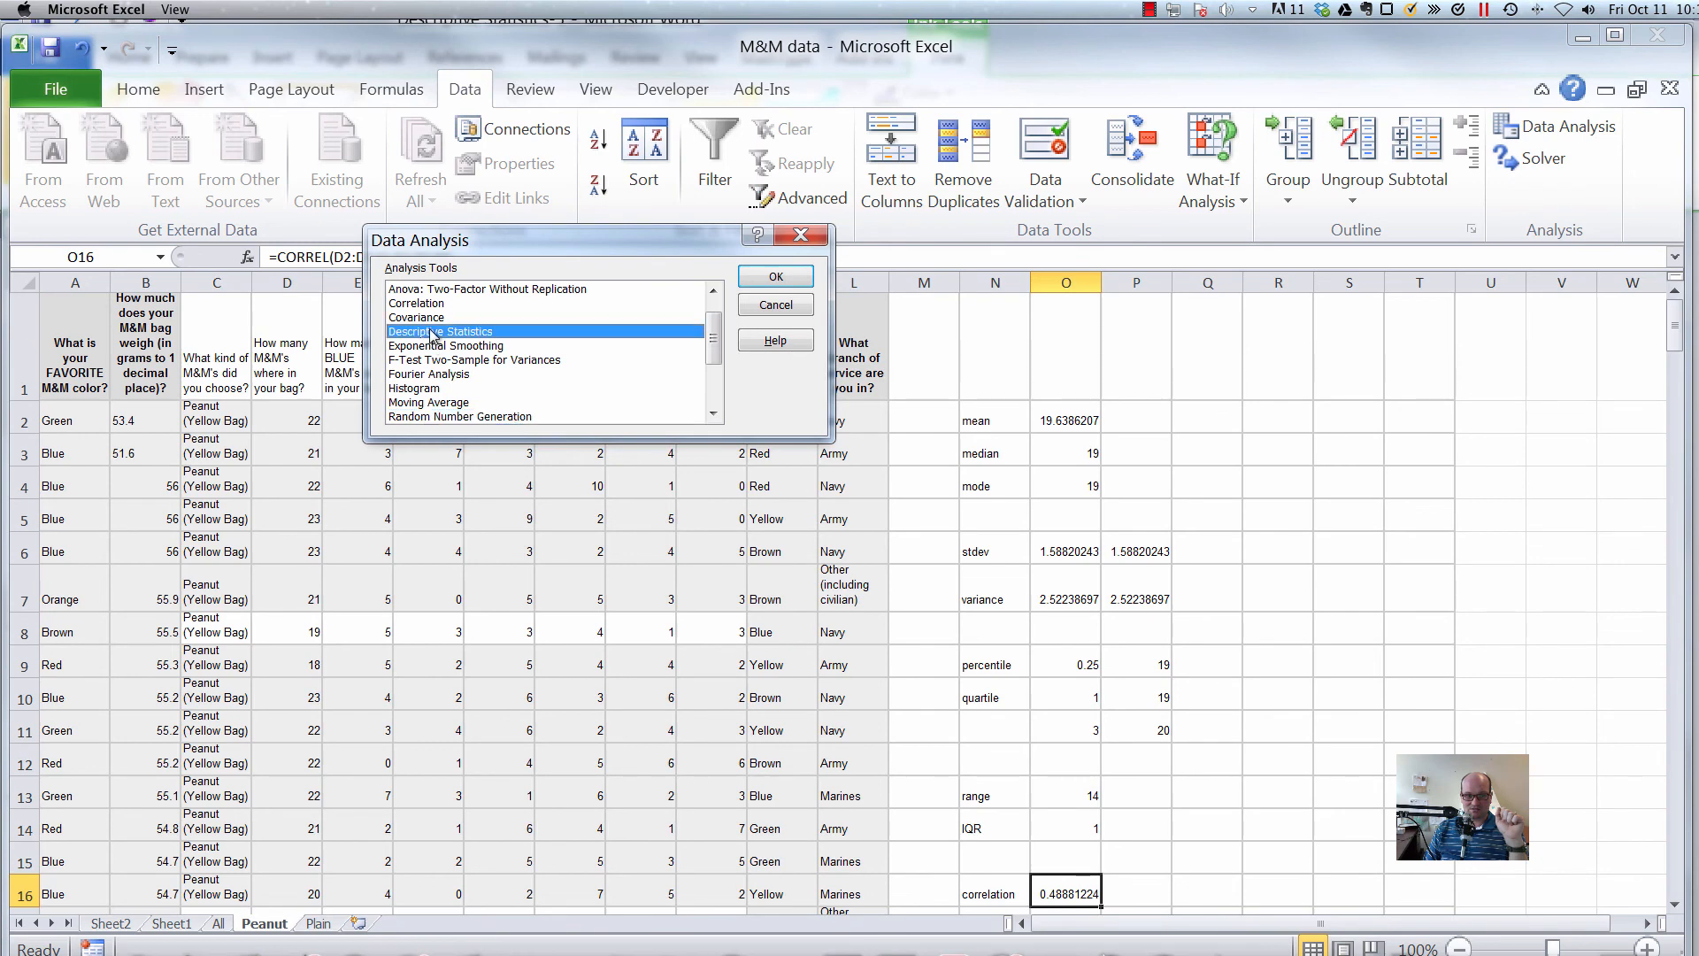
pyautogui.click(775, 280)
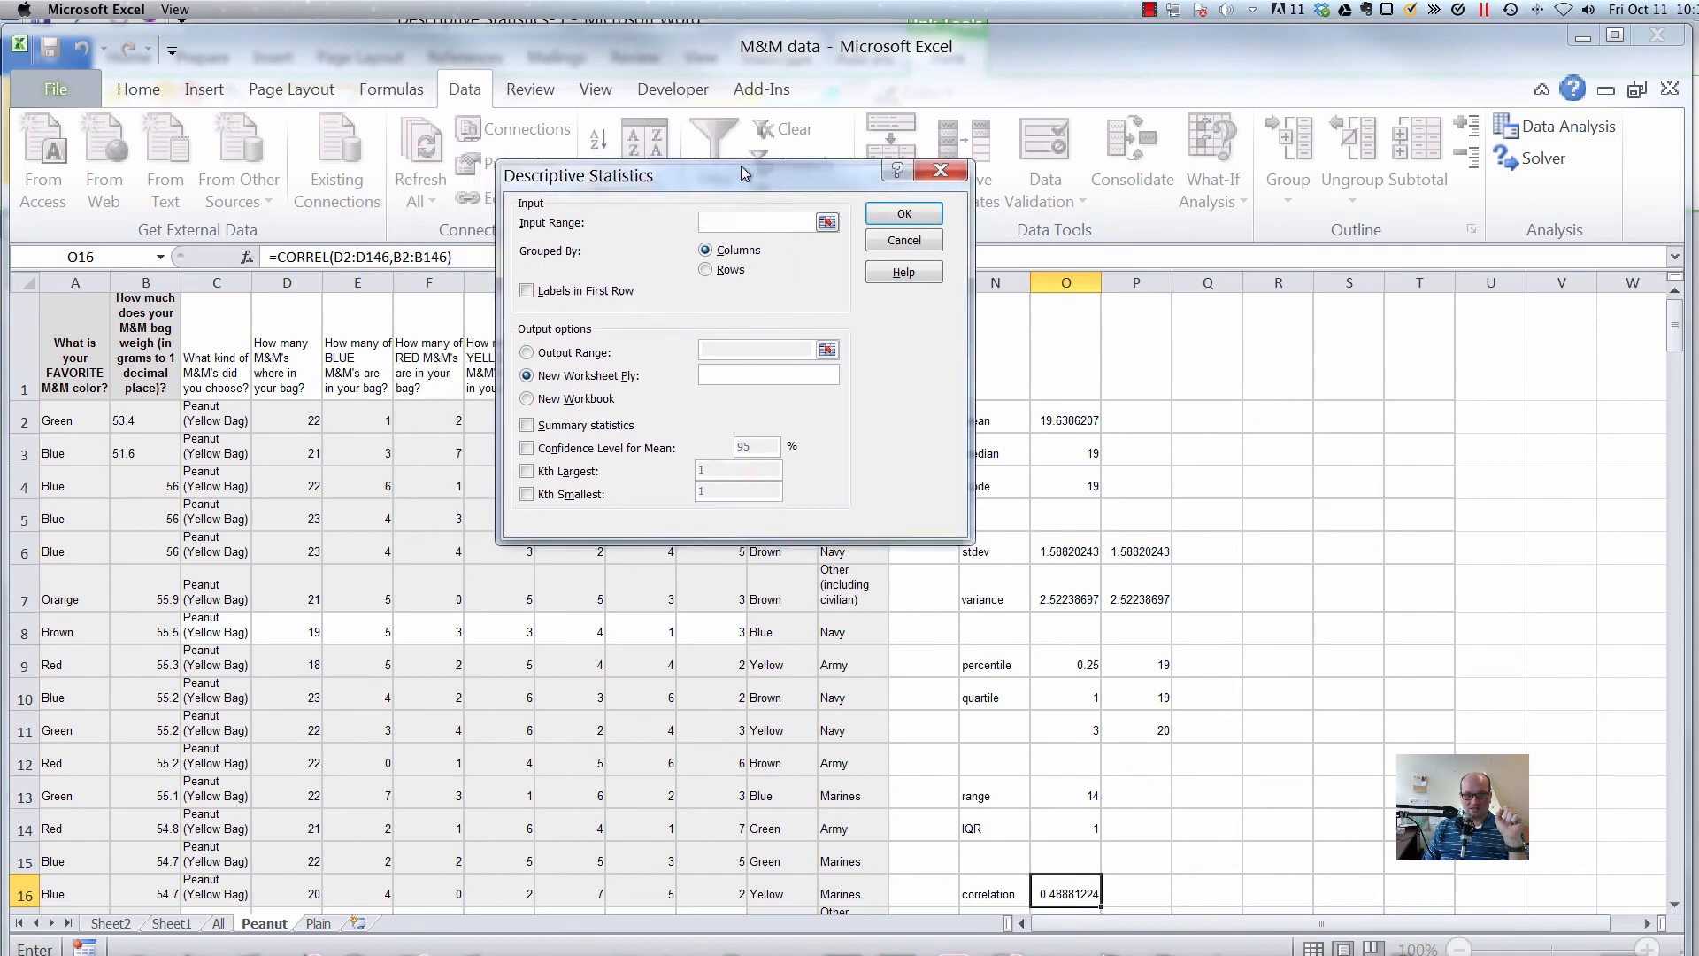
pyautogui.moveTo(741, 166); pyautogui.dragTo(737, 156)
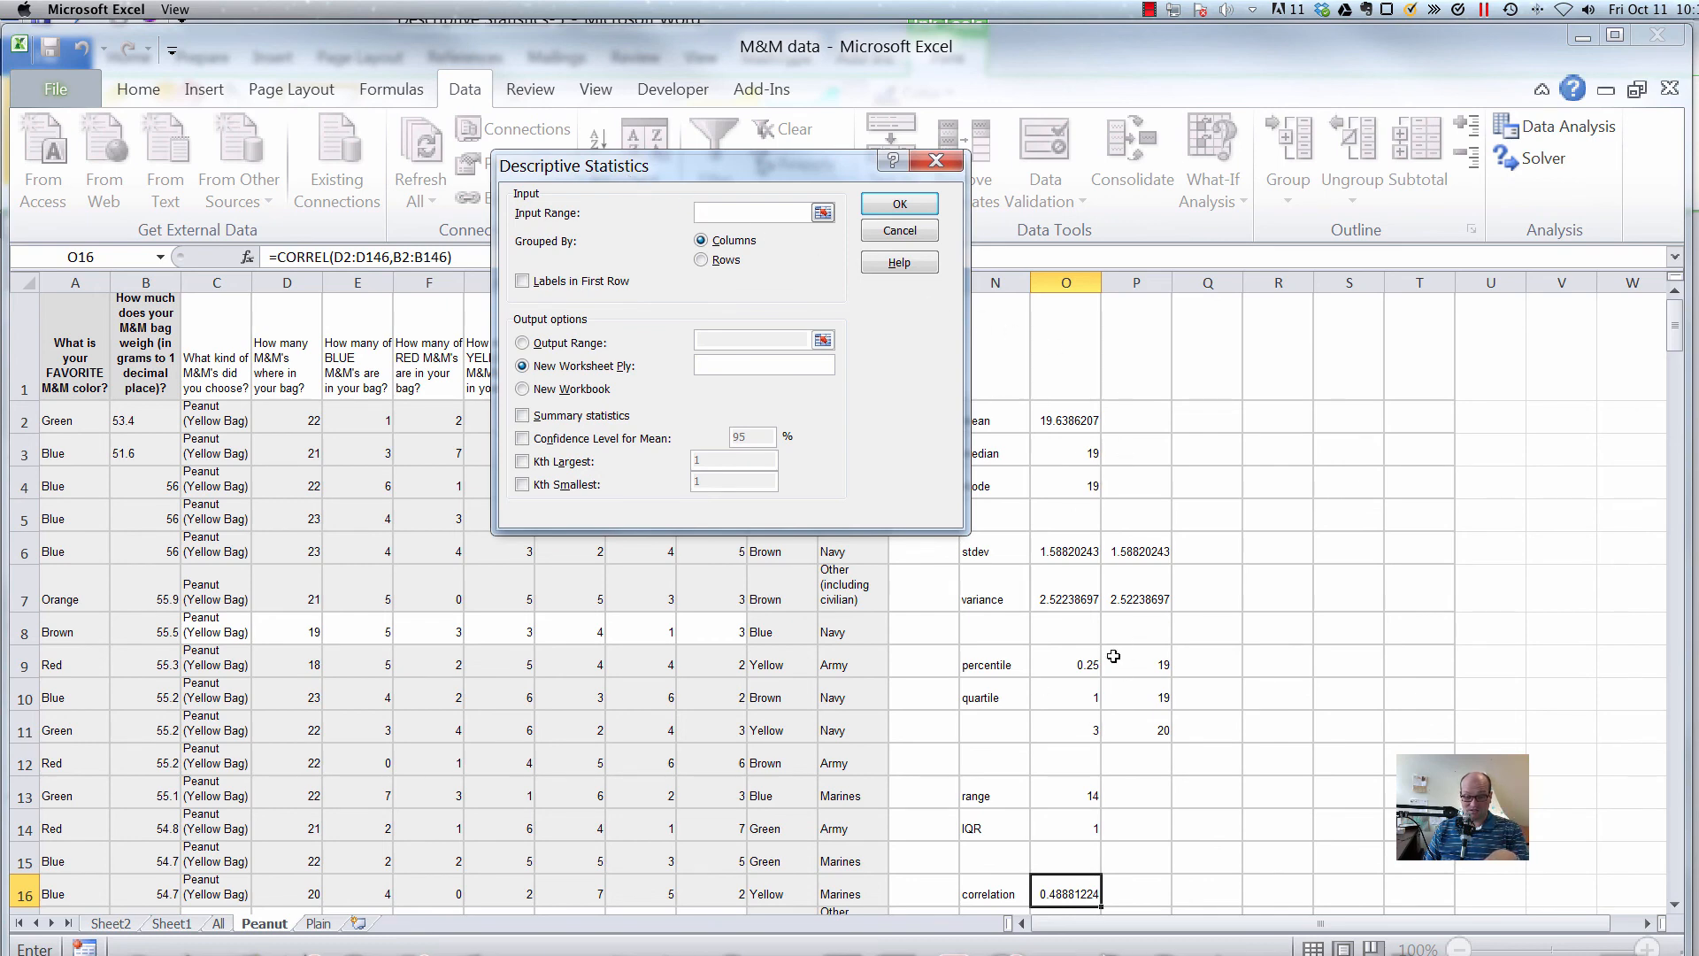
pyautogui.click(823, 213)
pyautogui.click(297, 374)
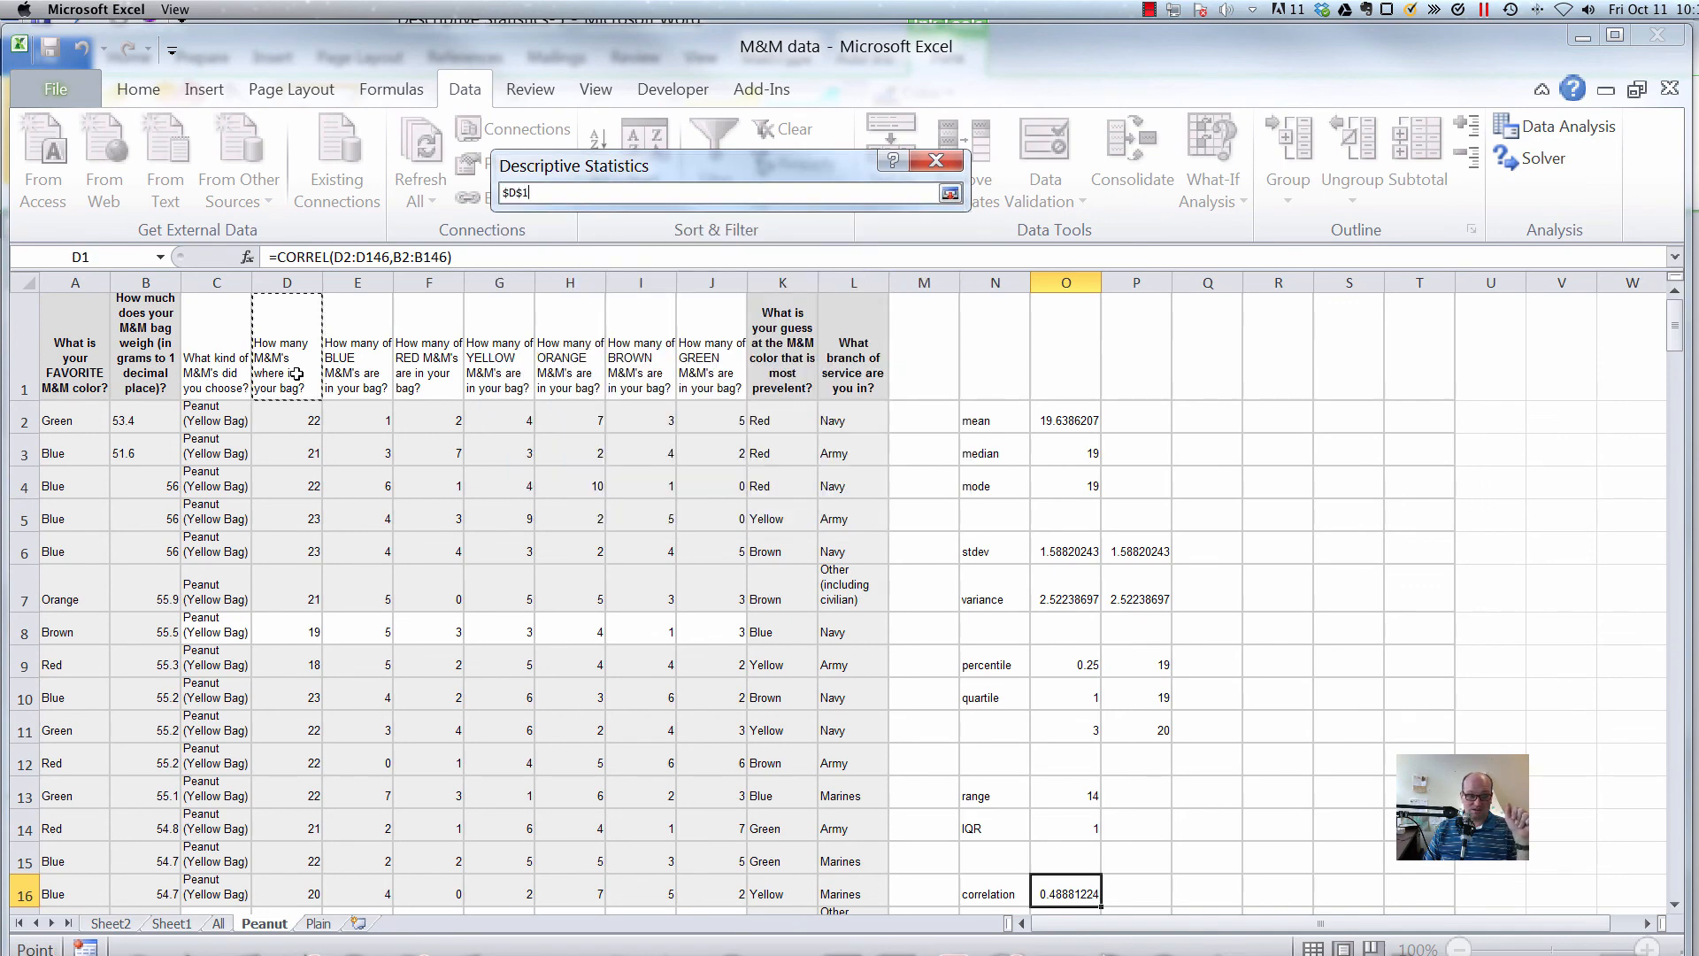
pyautogui.hotkey('ctrl', 'shift', 'Down')
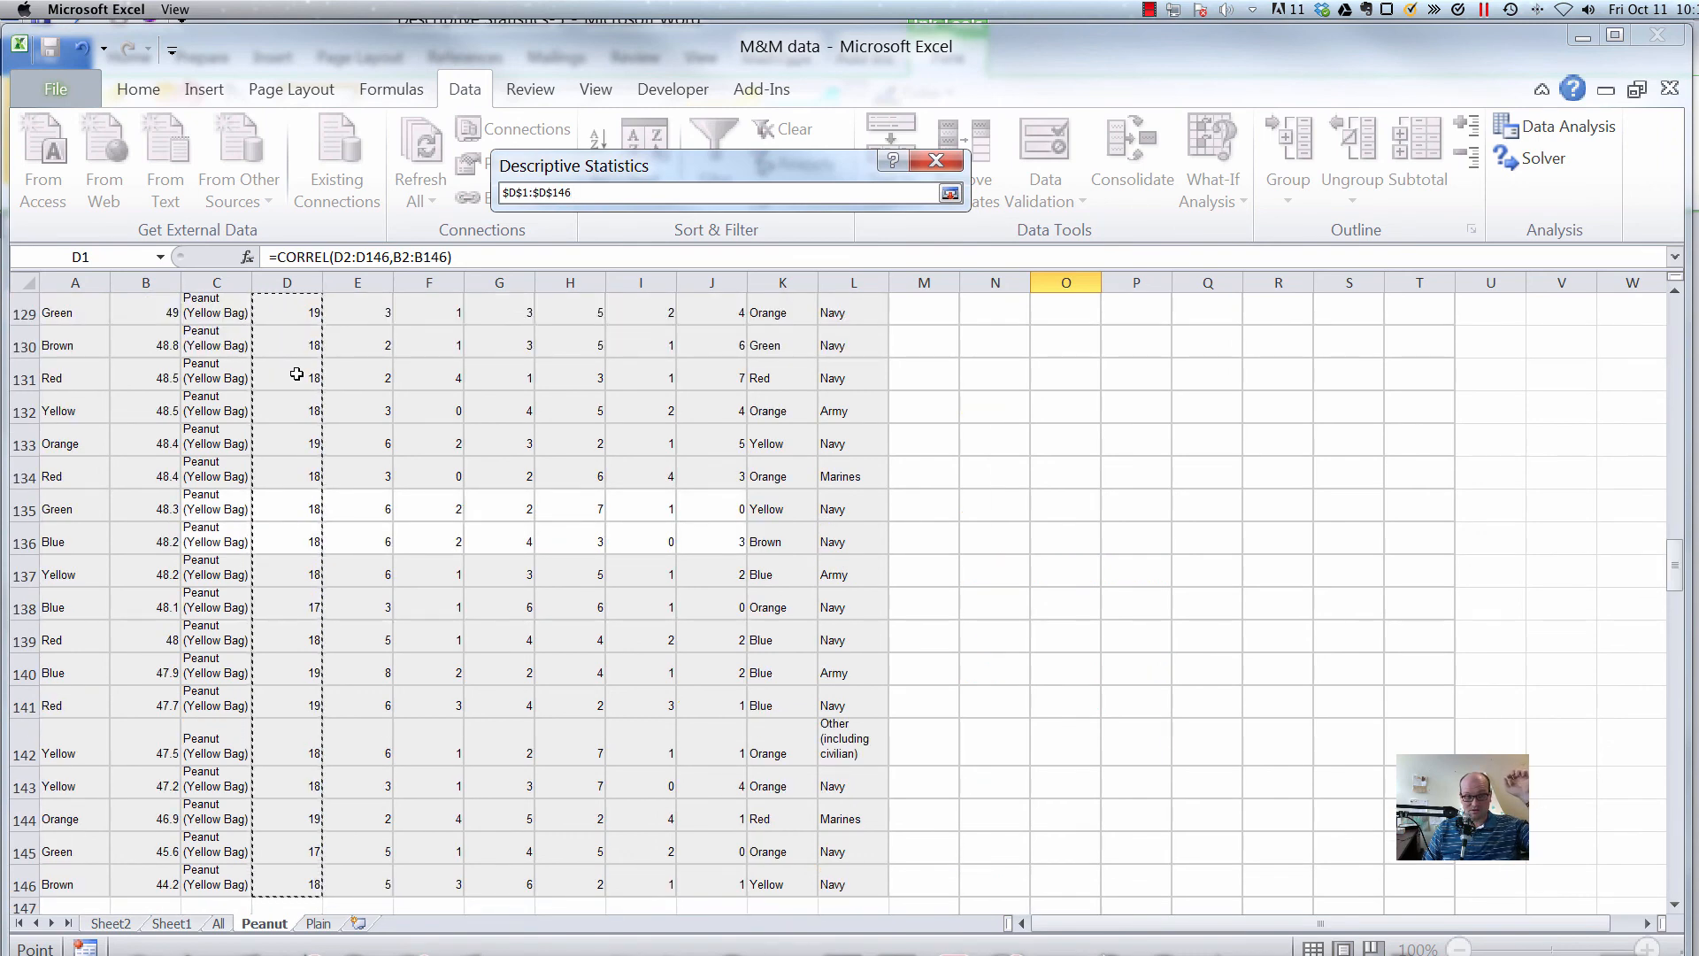
pyautogui.press('Return')
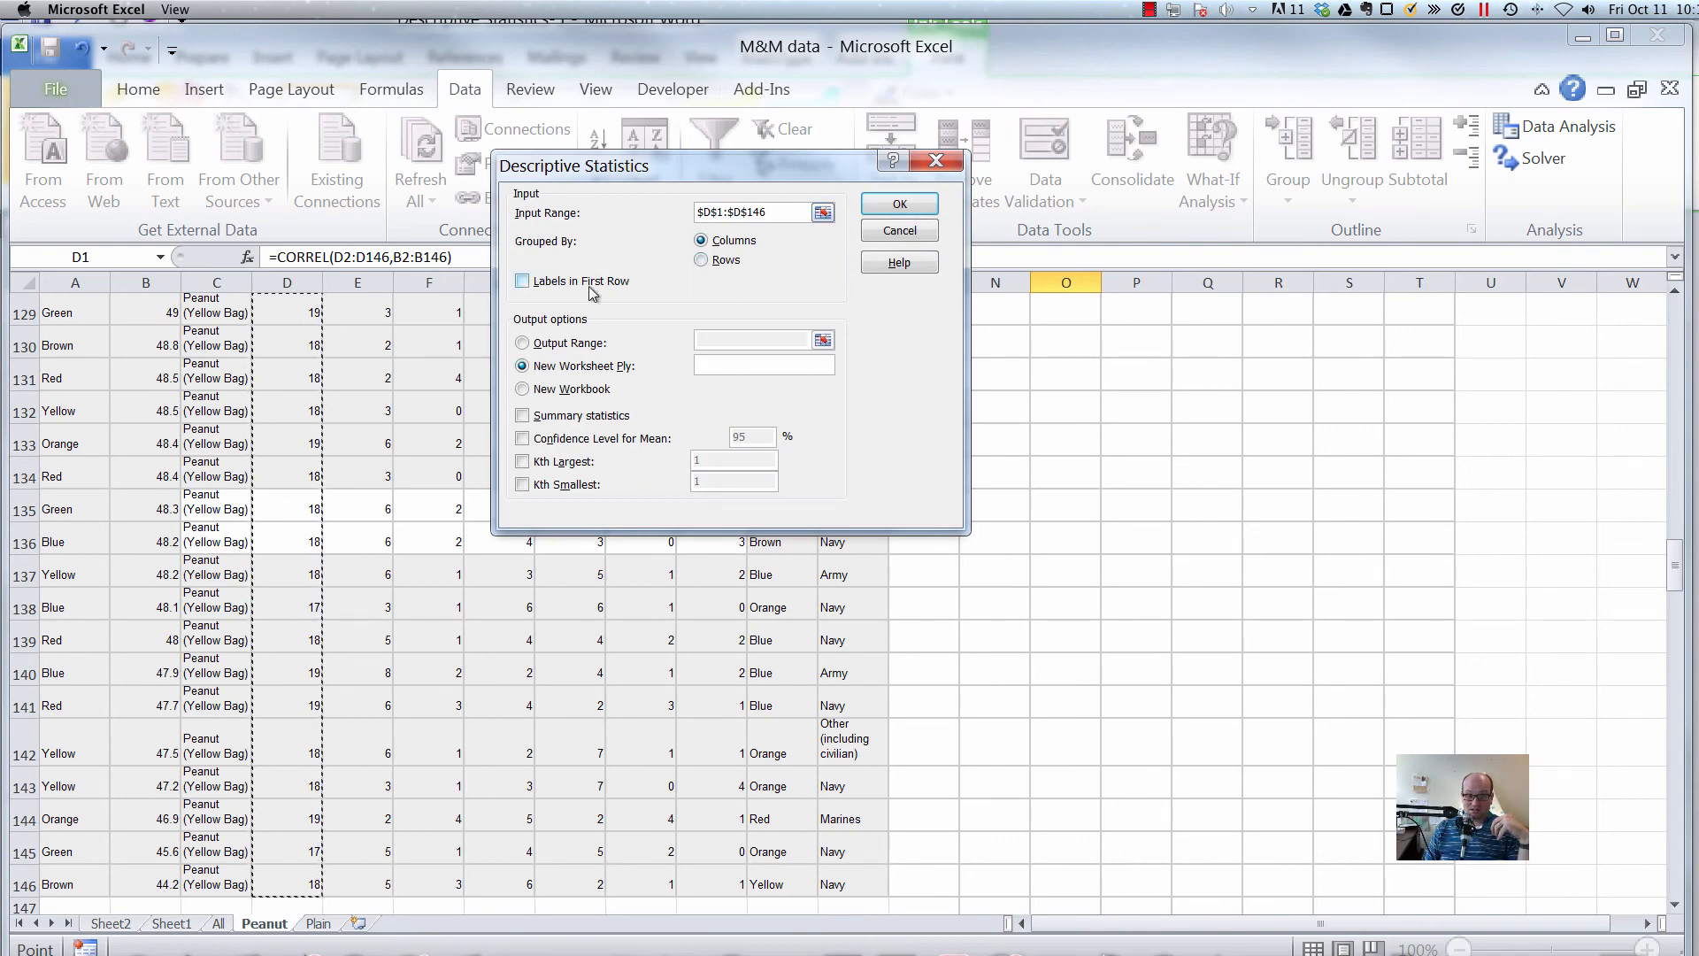
# Generate summary statistics on a new worksheet, treating the first row as labels, and widen column A to fit the statistic names.
pyautogui.click(522, 282)
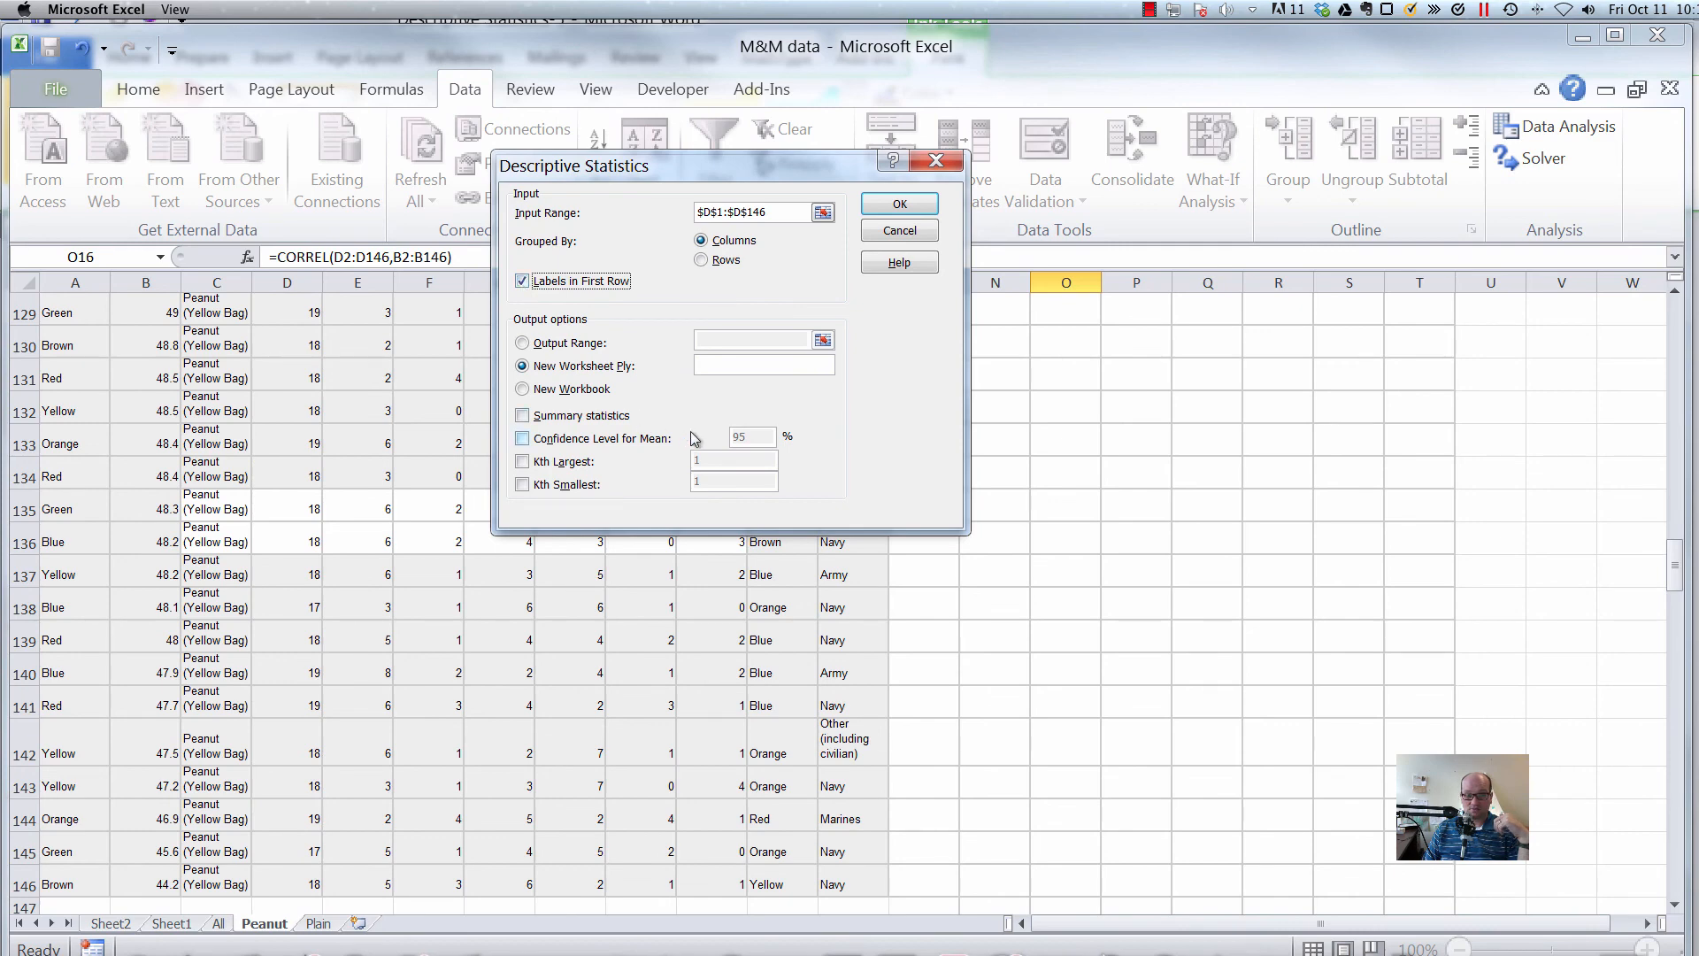
pyautogui.click(542, 417)
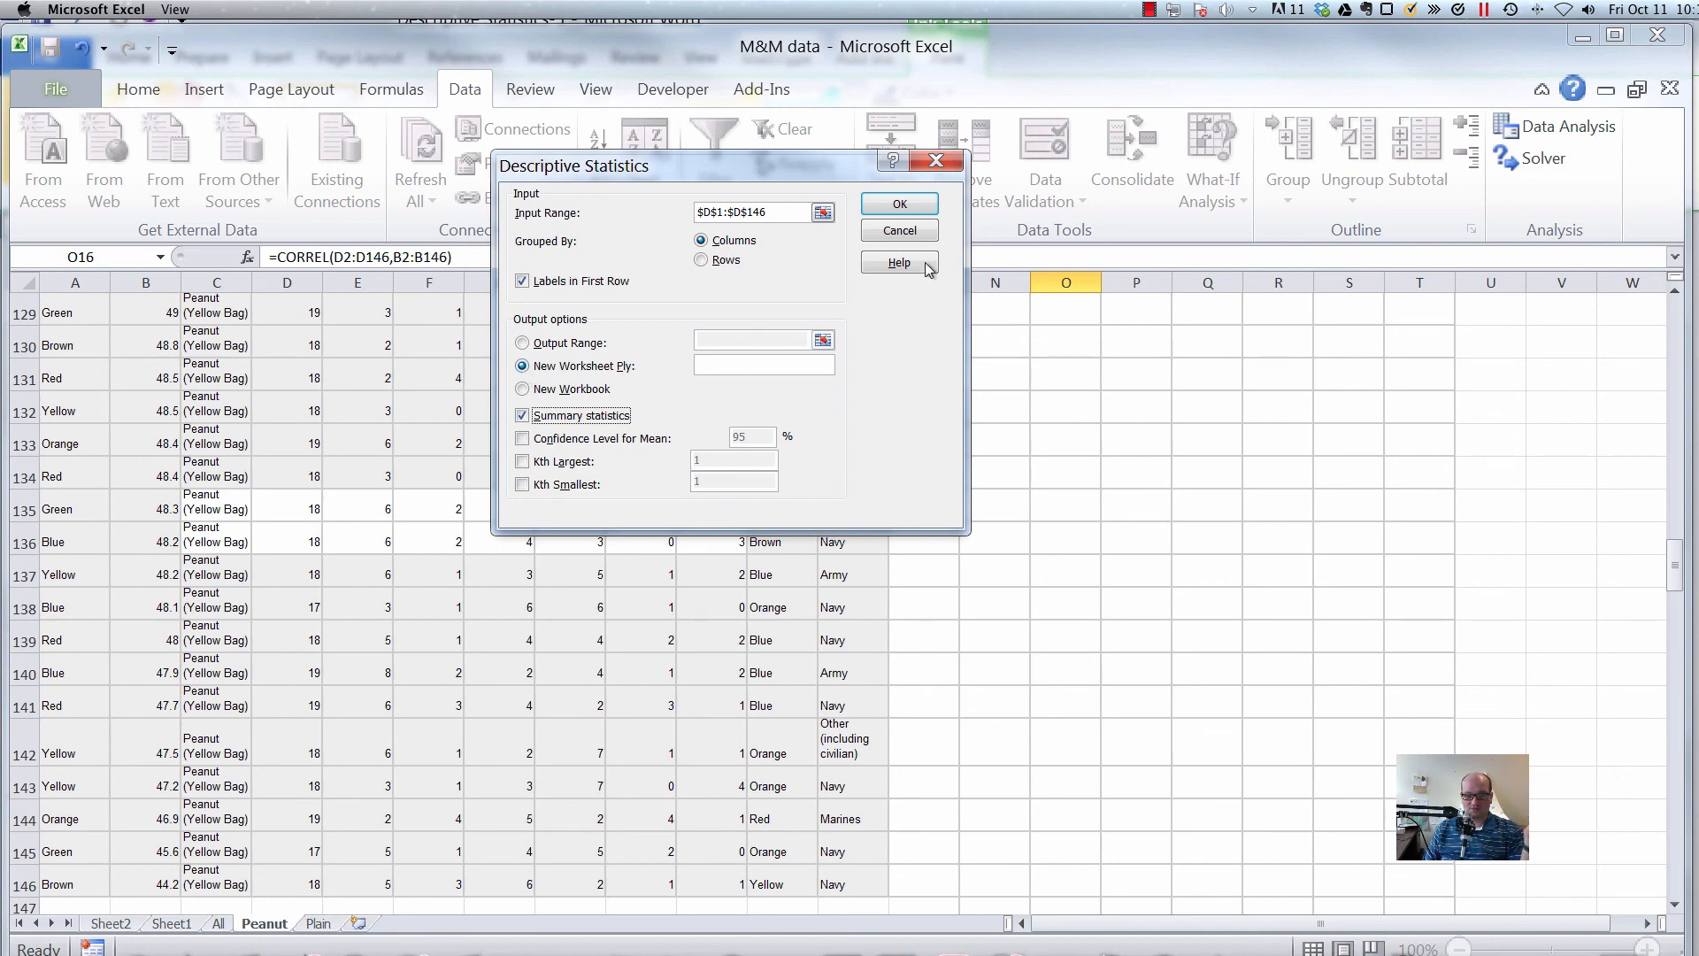
pyautogui.click(899, 204)
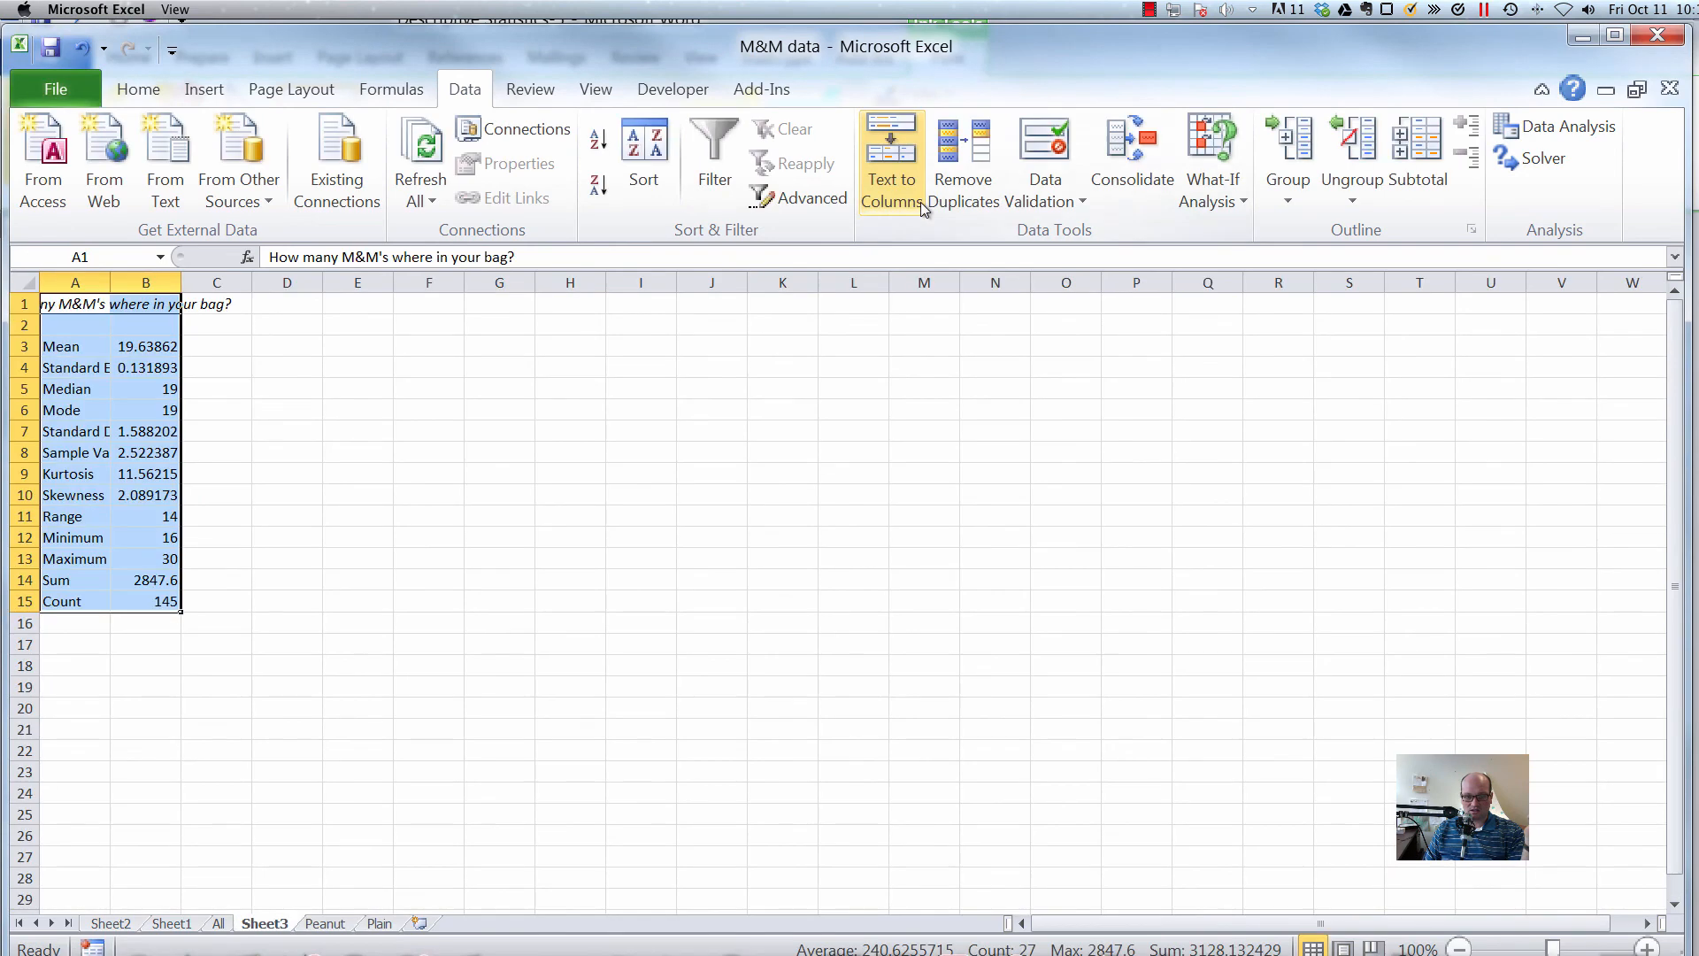
pyautogui.moveTo(112, 284); pyautogui.dragTo(251, 283)
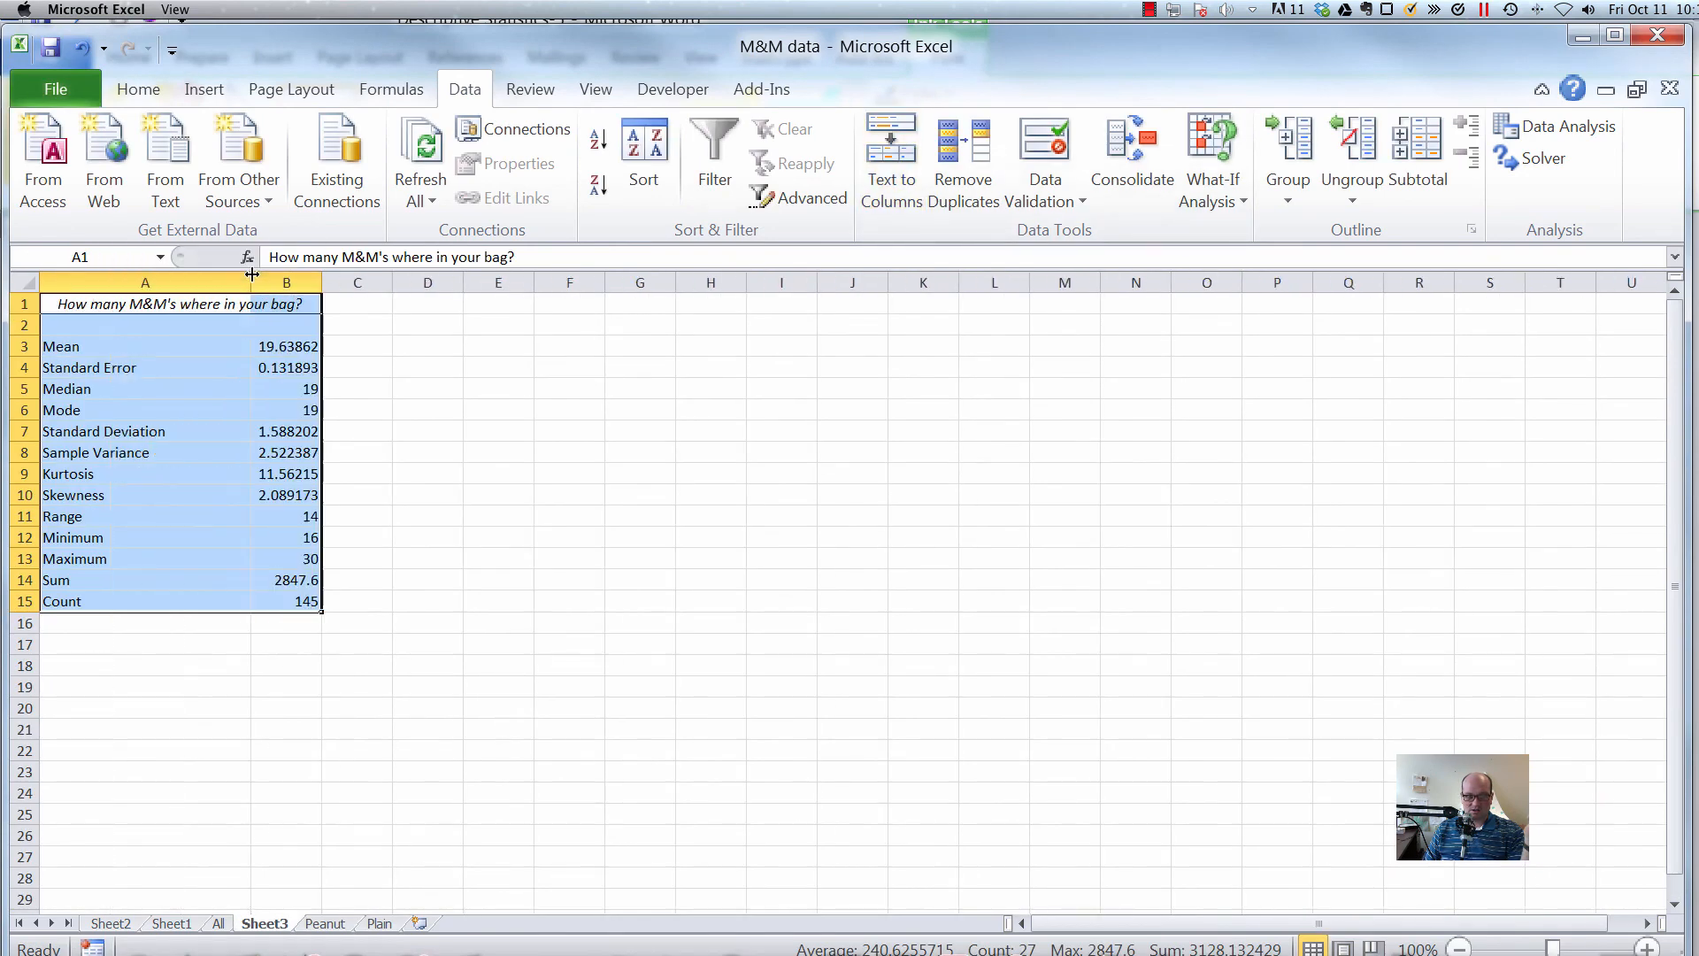
# Review the generated statistics from mean and standard error down to kurtosis and skewness.
pyautogui.click(89, 347)
pyautogui.click(276, 348)
pyautogui.click(276, 367)
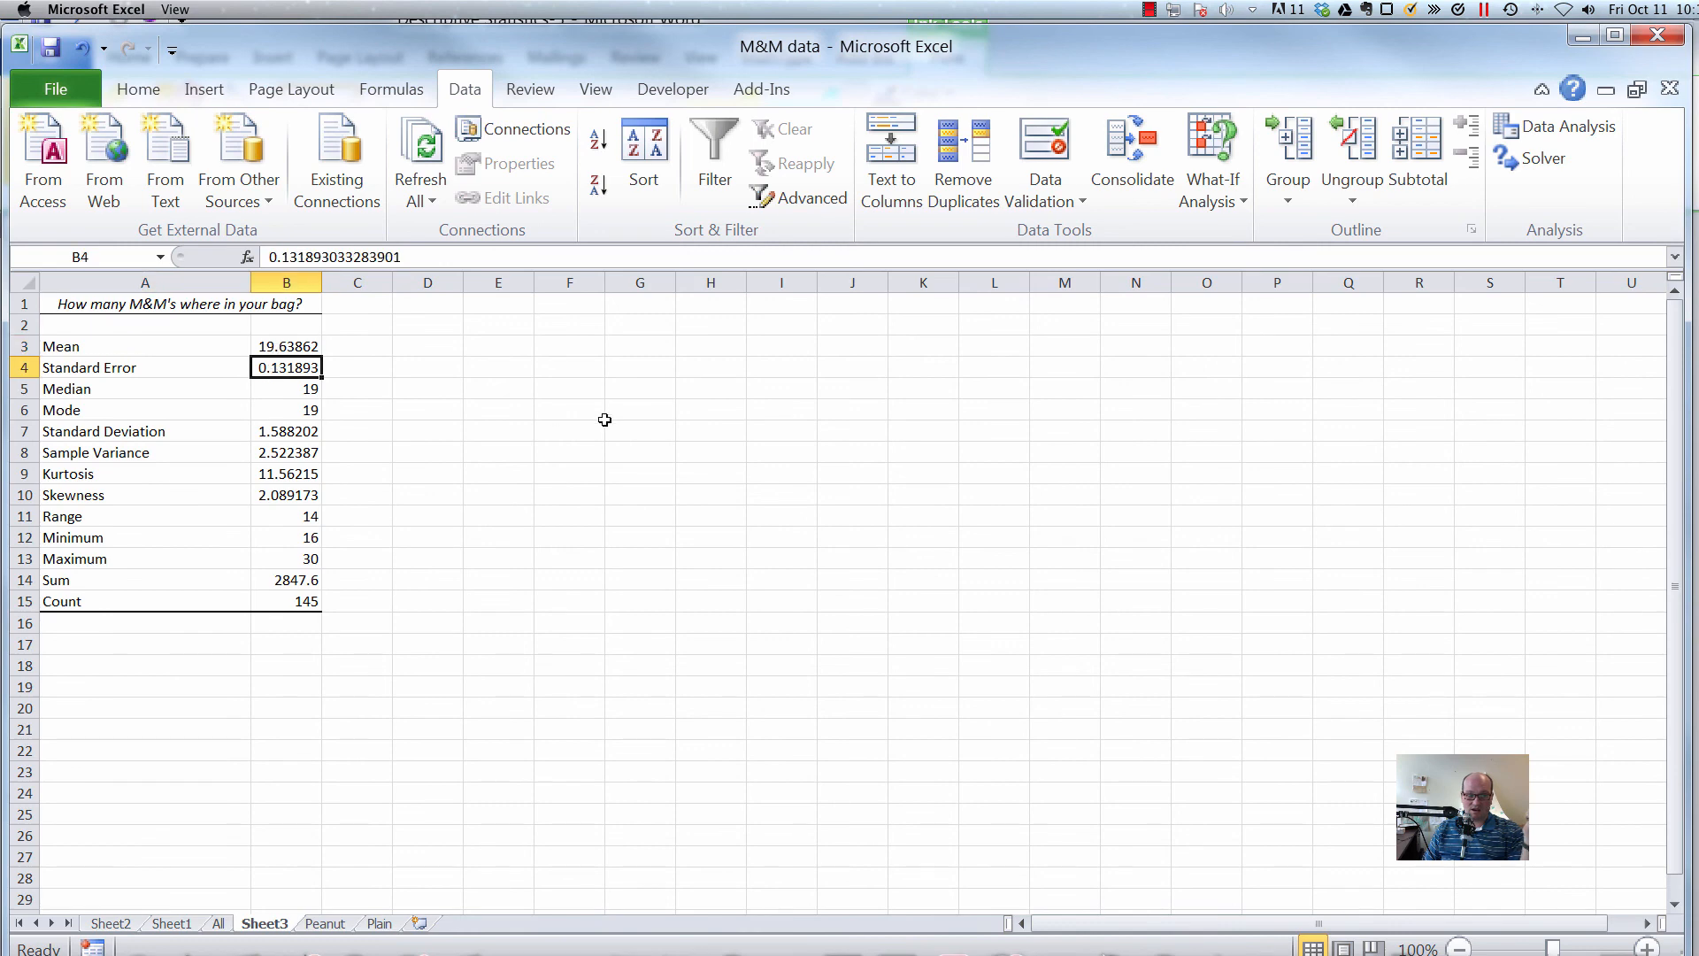
pyautogui.press('Left')
pyautogui.press('Left')
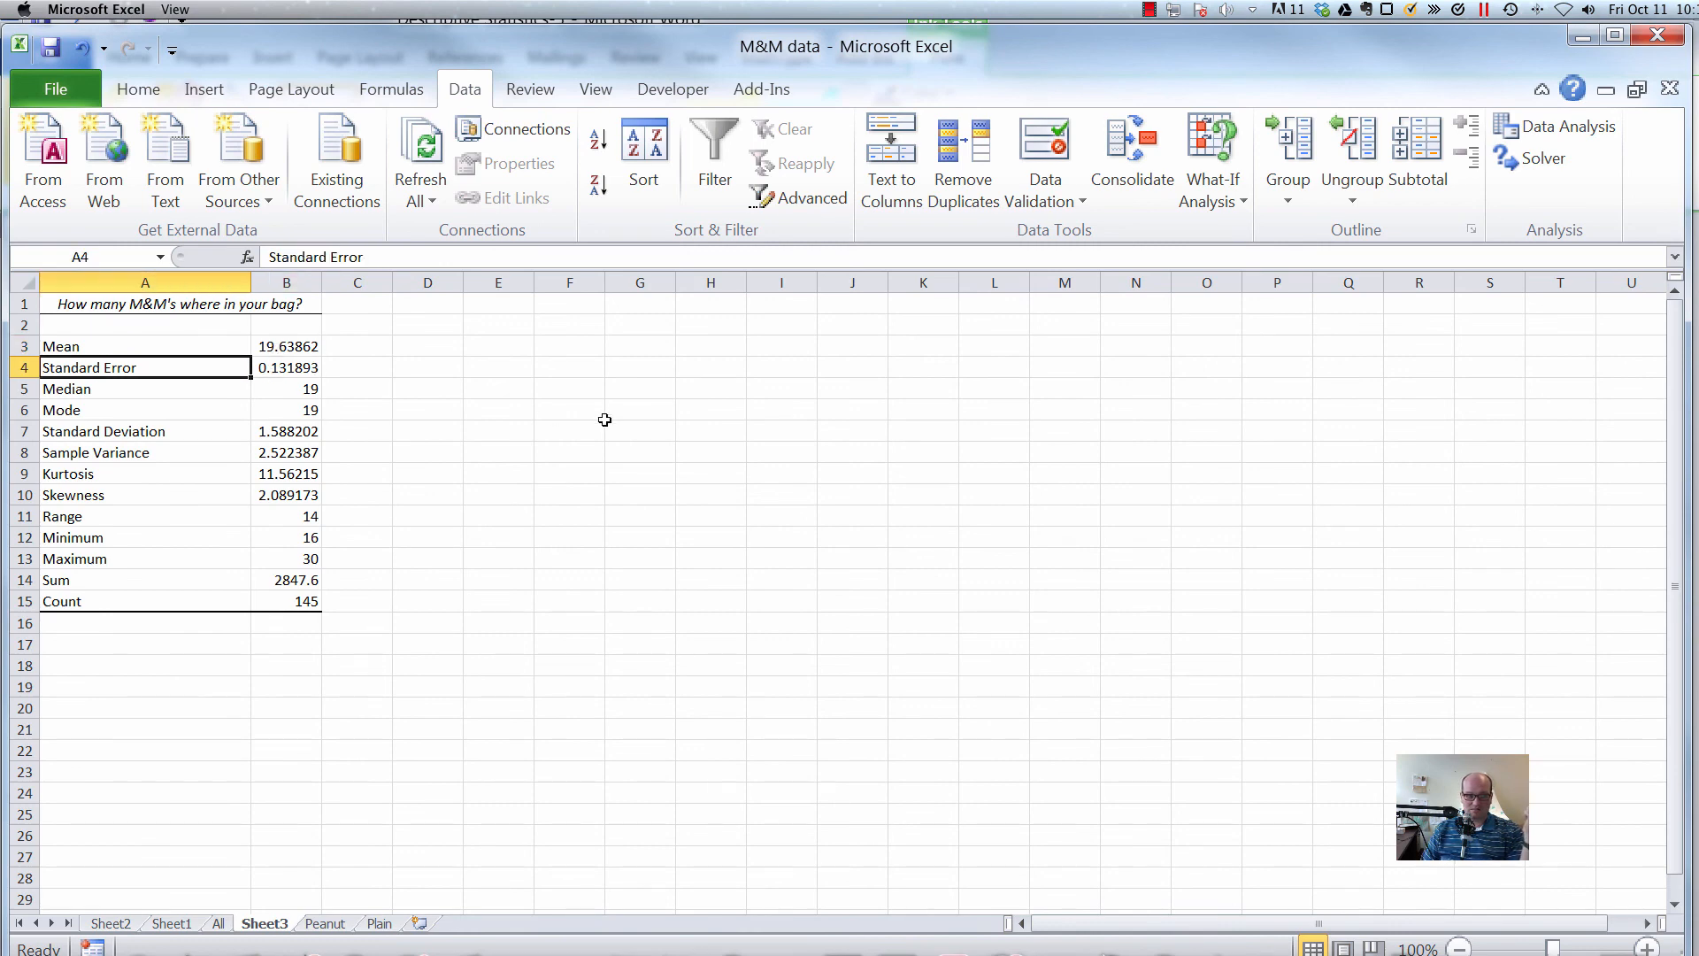
pyautogui.hotkey('shift', 'Right')
pyautogui.press('Down')
pyautogui.press('Down')
pyautogui.press('Down')
pyautogui.press('Down')
pyautogui.press('Down')
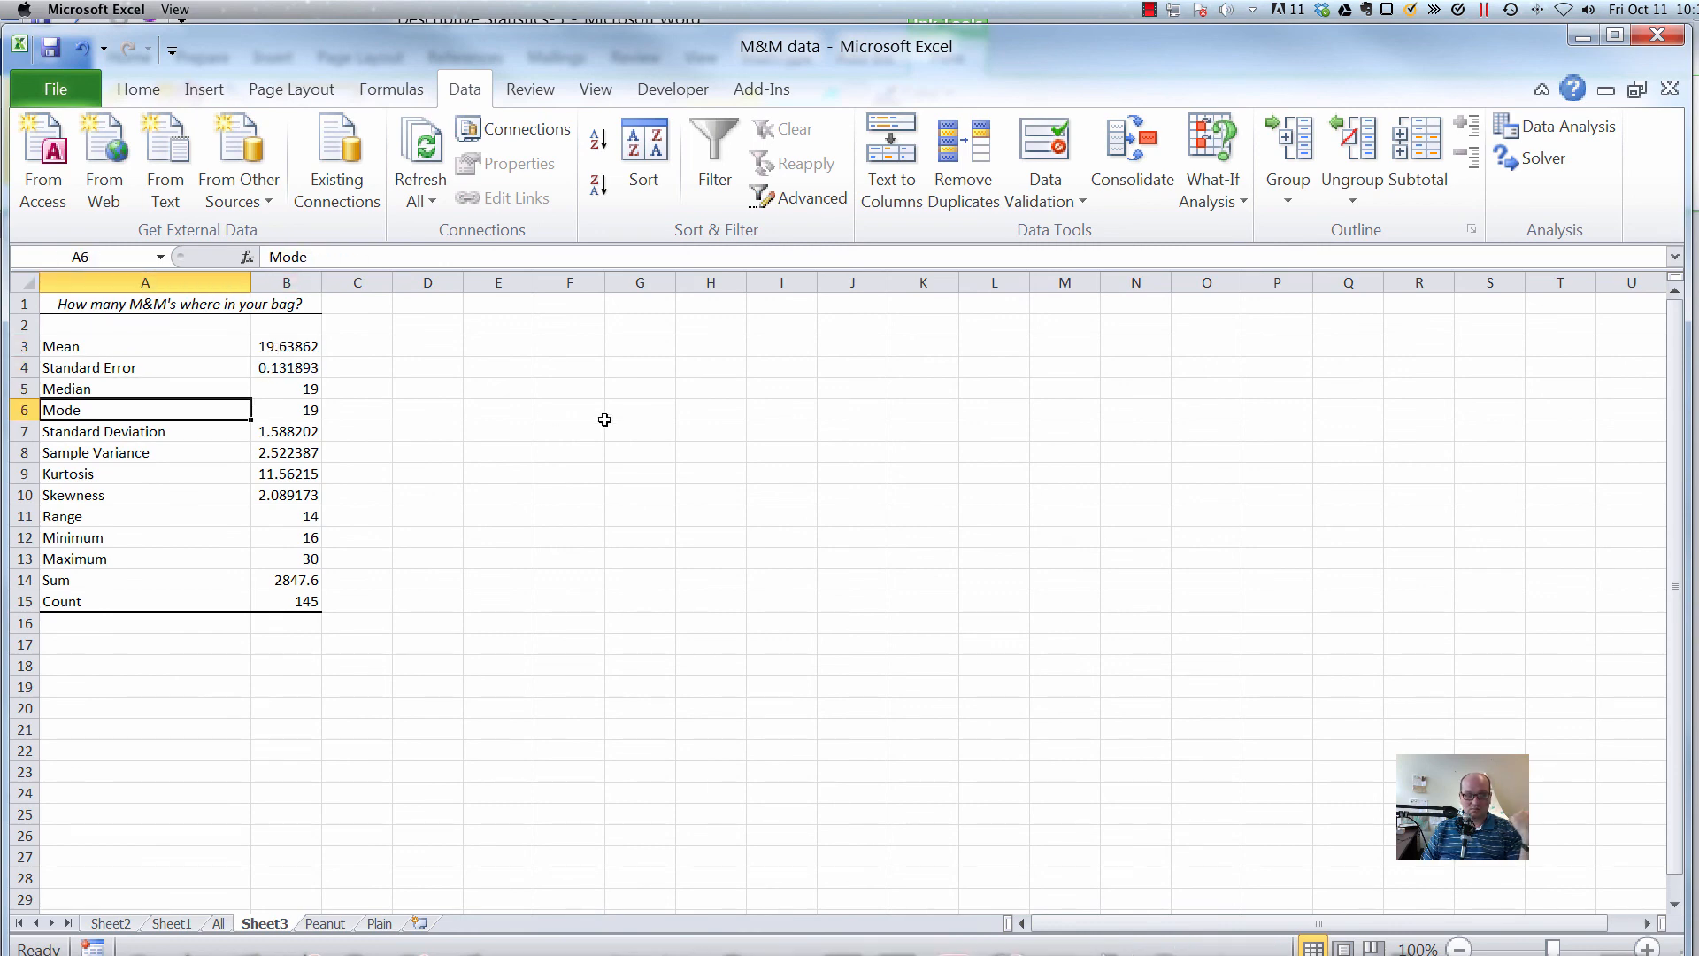
pyautogui.press('Down')
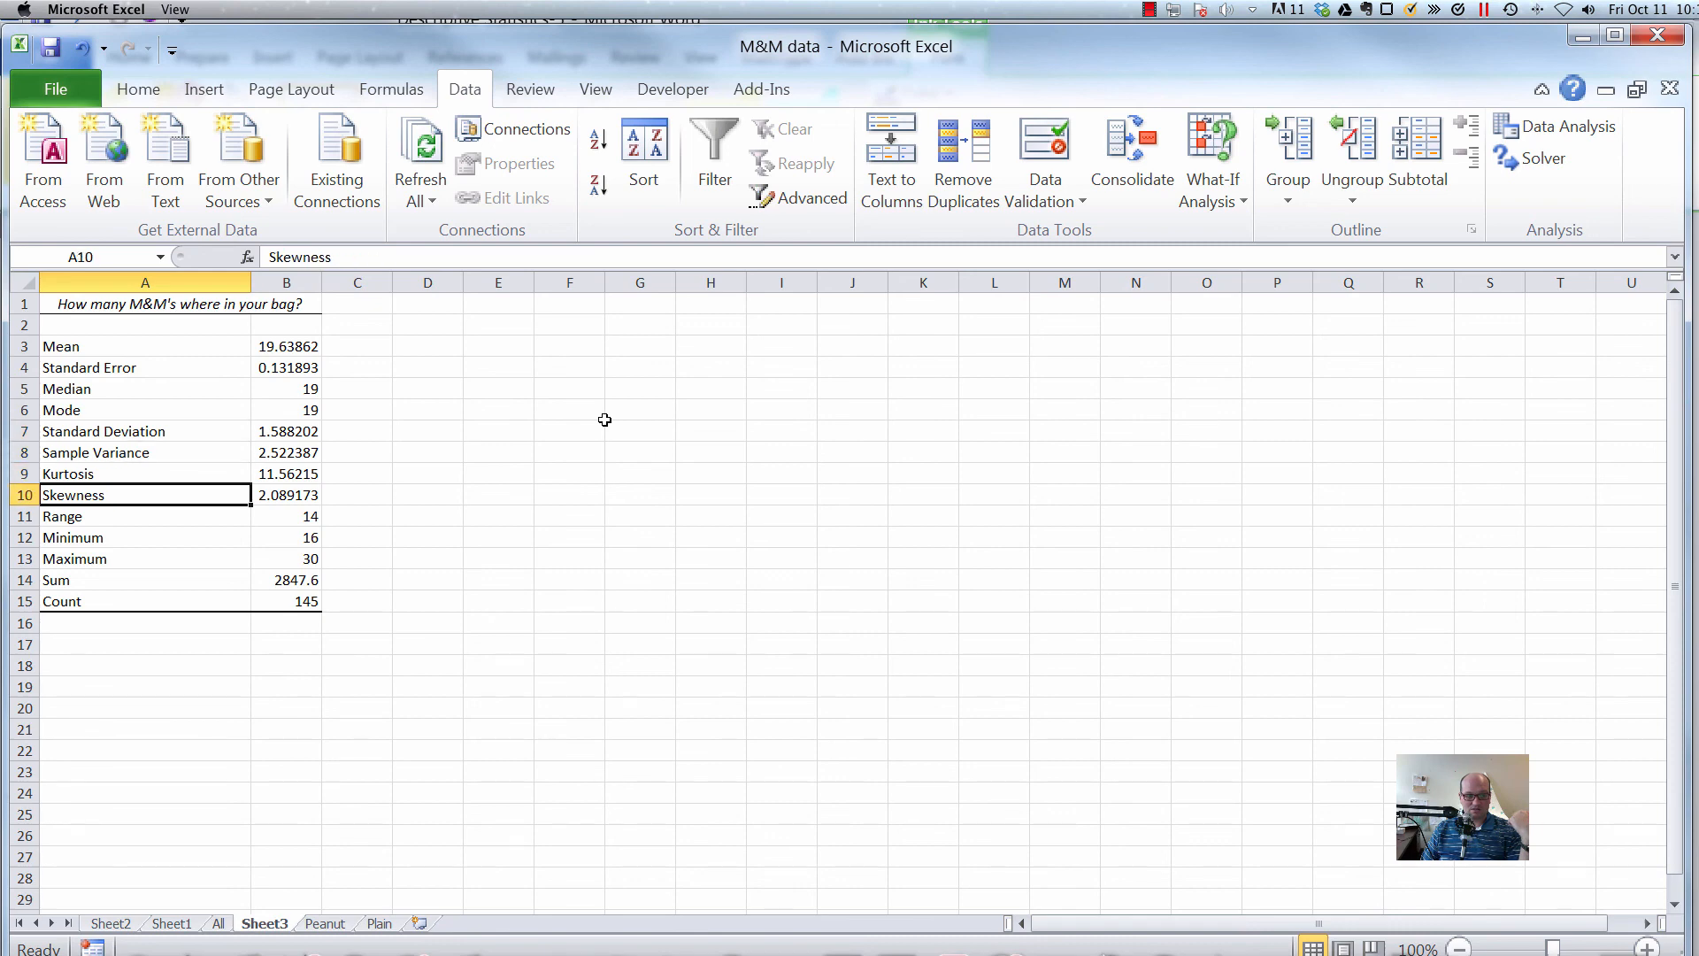
pyautogui.press('Up')
pyautogui.press('Down')
pyautogui.press('Up')
pyautogui.hotkey('shift', 'Down')
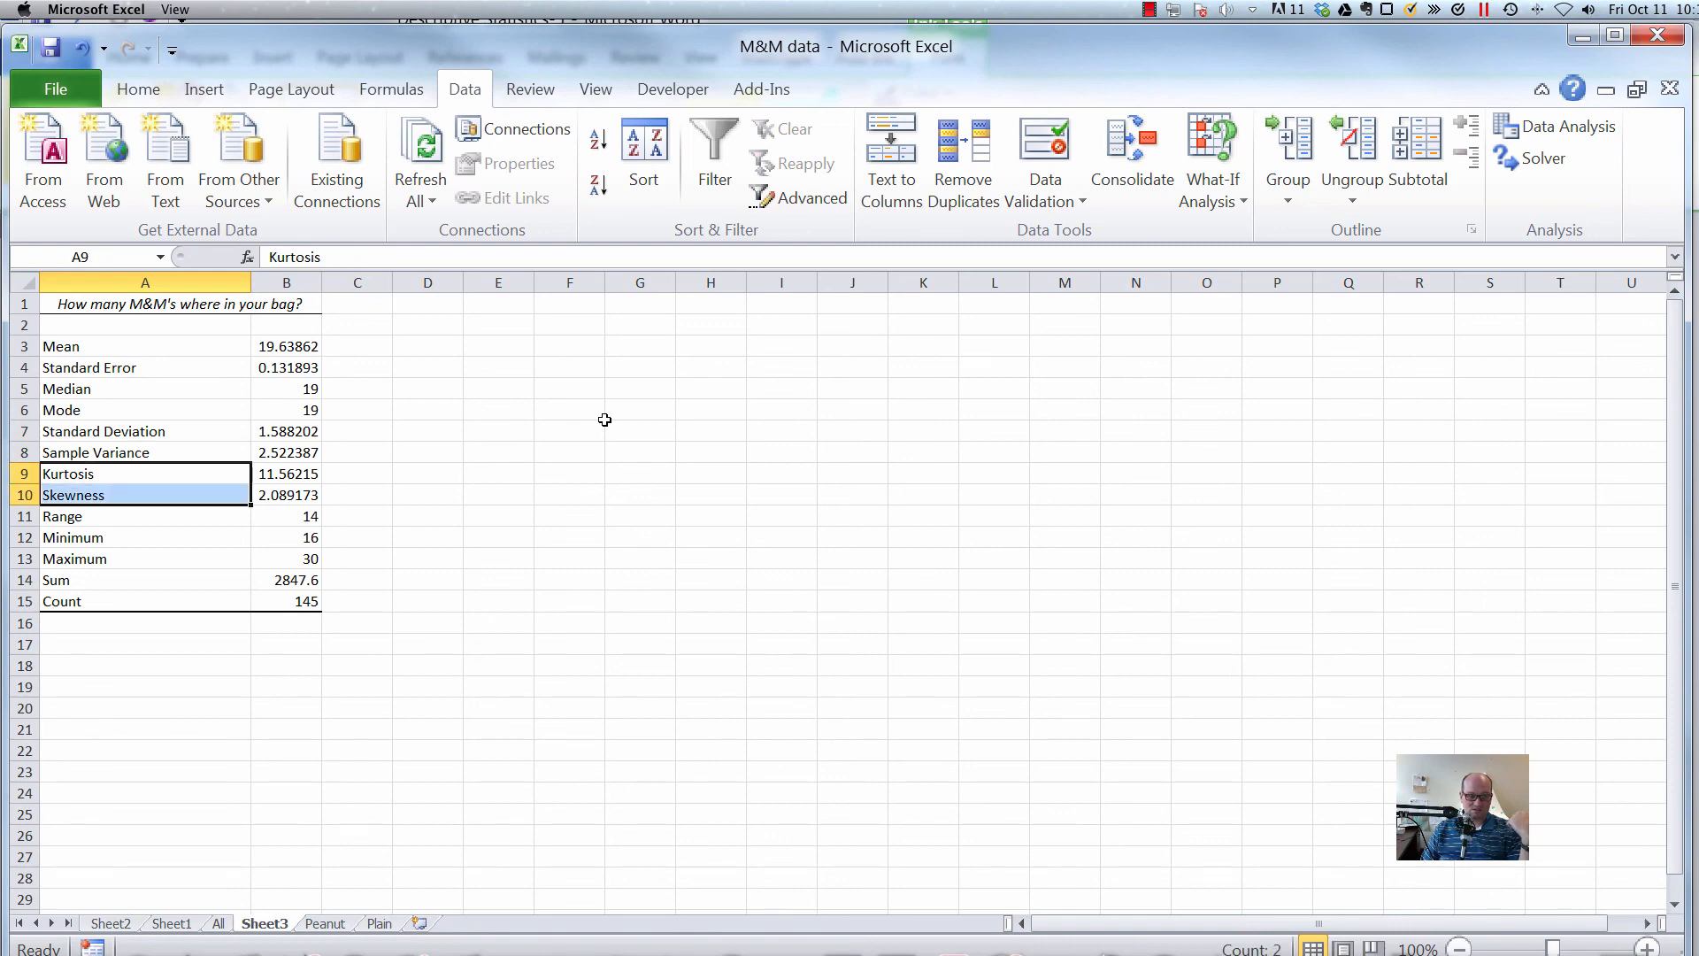
# Review the range, minimum, maximum, sum and count rows of the generated statistics.
pyautogui.press('Down')
pyautogui.press('Right')
pyautogui.press('Down')
pyautogui.press('Left')
pyautogui.press('Down')
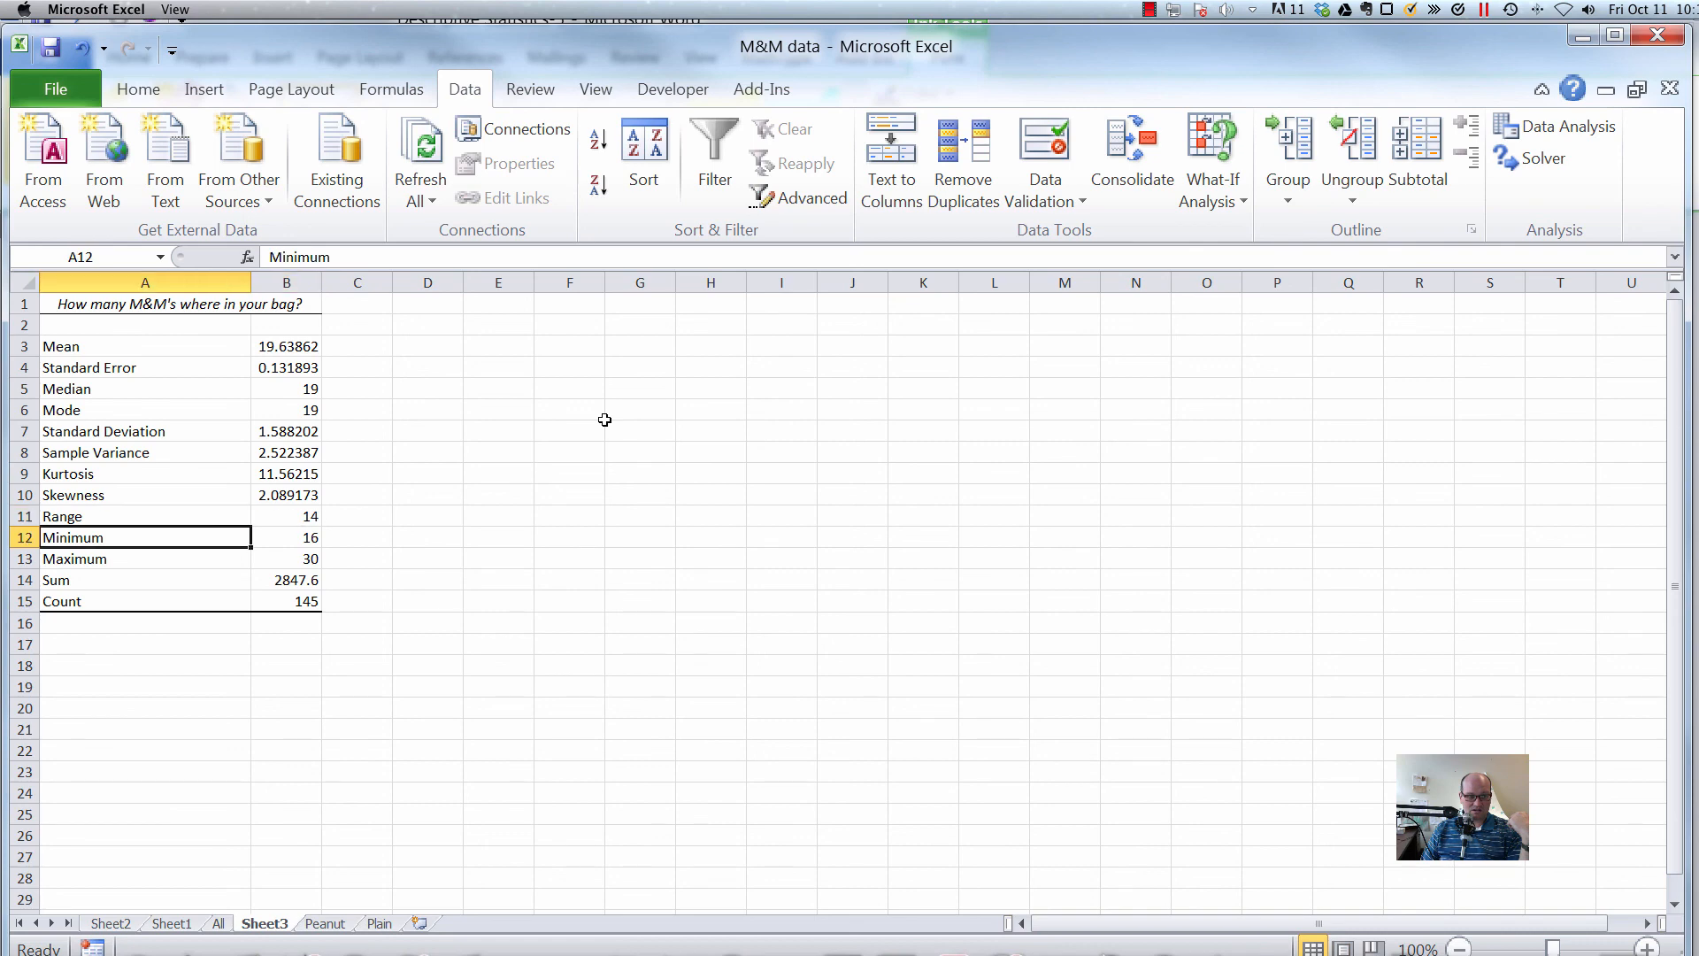
pyautogui.press('Down')
pyautogui.press('Right')
pyautogui.press('Up')
pyautogui.press('Down')
pyautogui.press('Down')
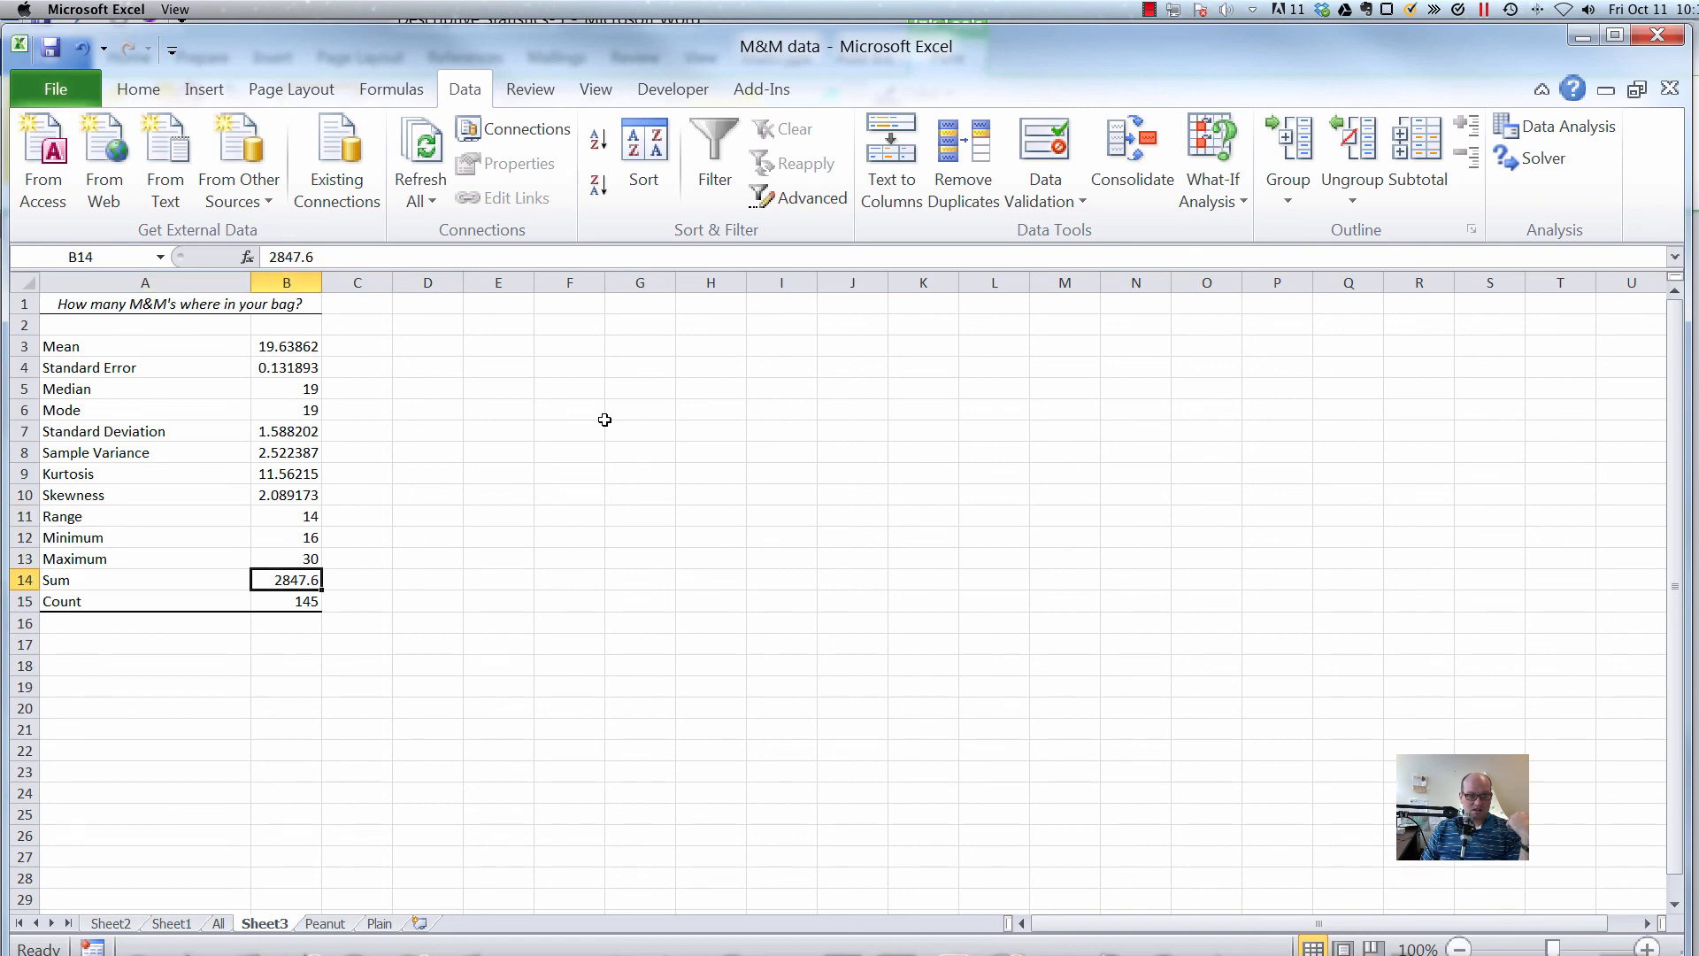
pyautogui.press('Left')
pyautogui.press('Down')
pyautogui.press('Right')
pyautogui.press('Up')
pyautogui.press('Up')
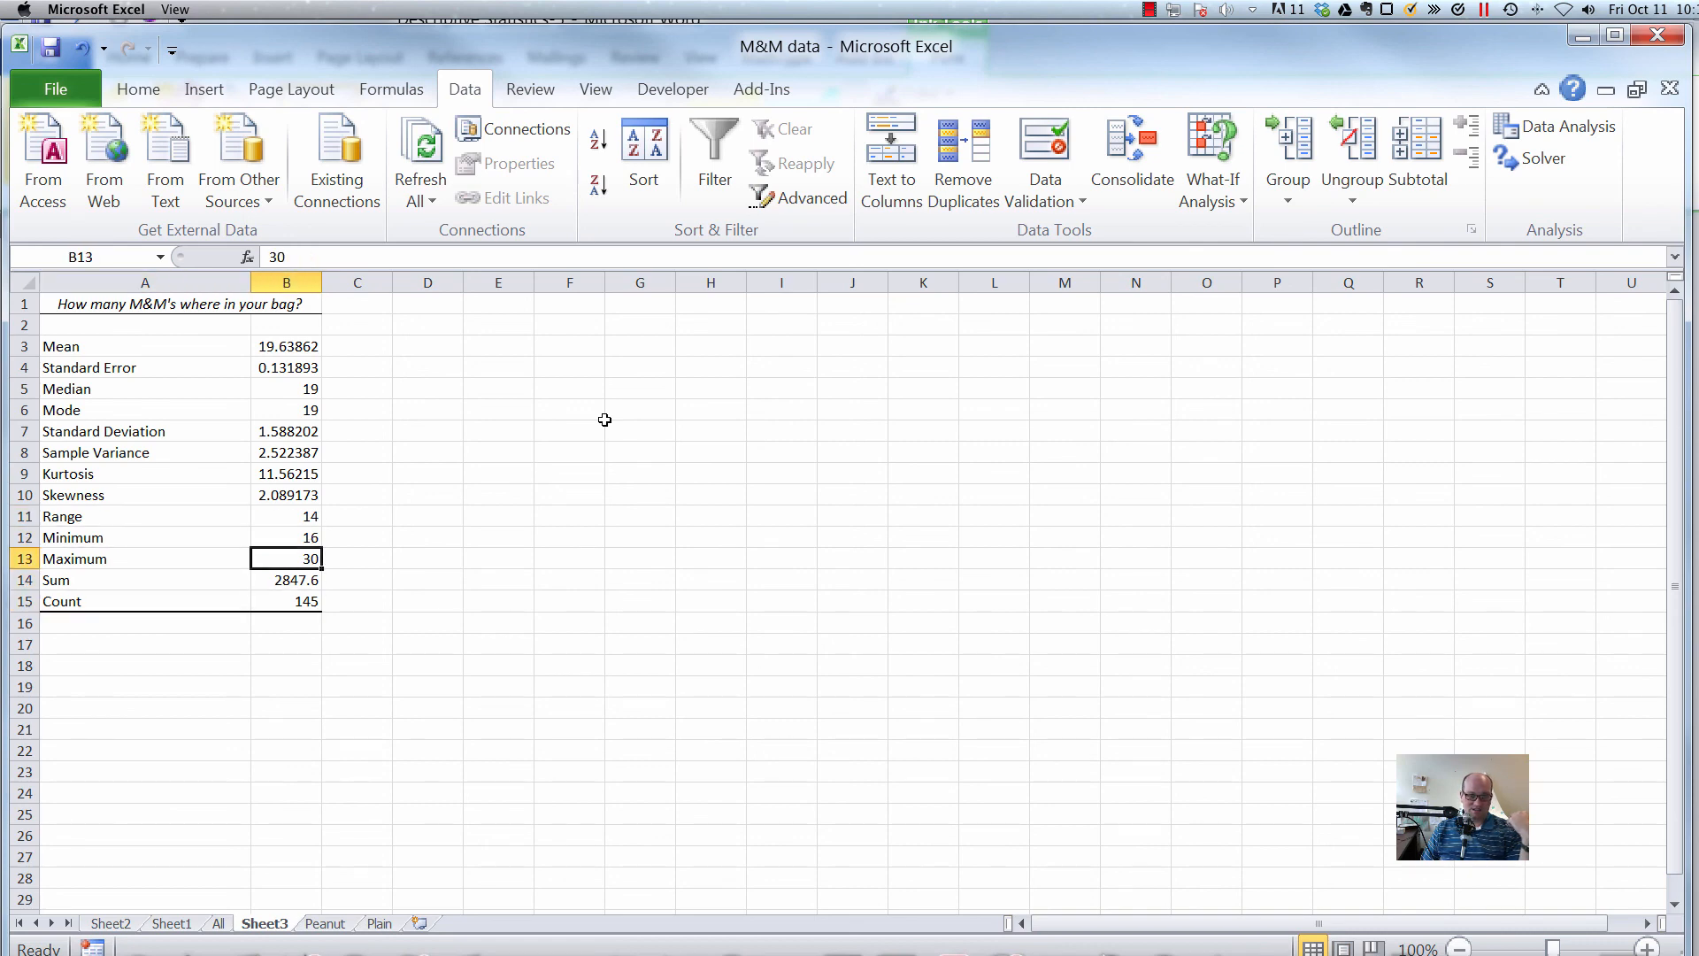
pyautogui.press('Left')
pyautogui.press('Down')
pyautogui.press('Down')
pyautogui.press('Down')
pyautogui.press('Down')
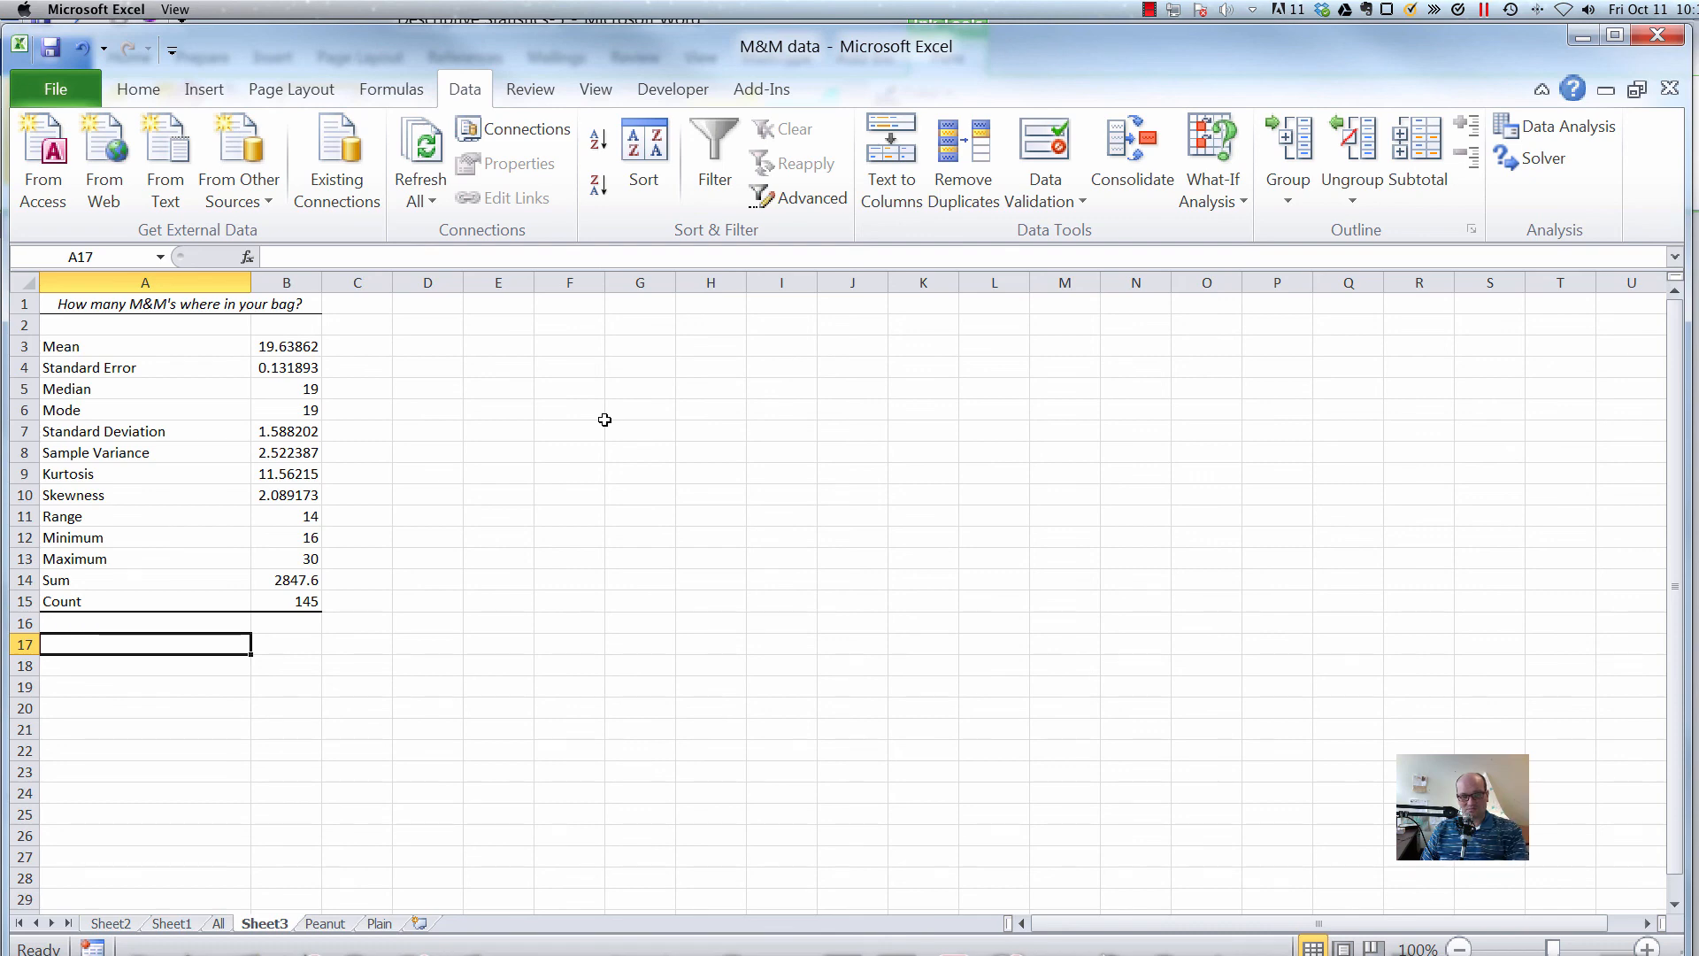
# Go back up the value column of the summary table, from count to the median and mode.
pyautogui.press('Up')
pyautogui.press('Right')
pyautogui.press('Up')
pyautogui.press('Up')
pyautogui.press('Up')
pyautogui.press('Up')
pyautogui.press('Up')
pyautogui.press('Up')
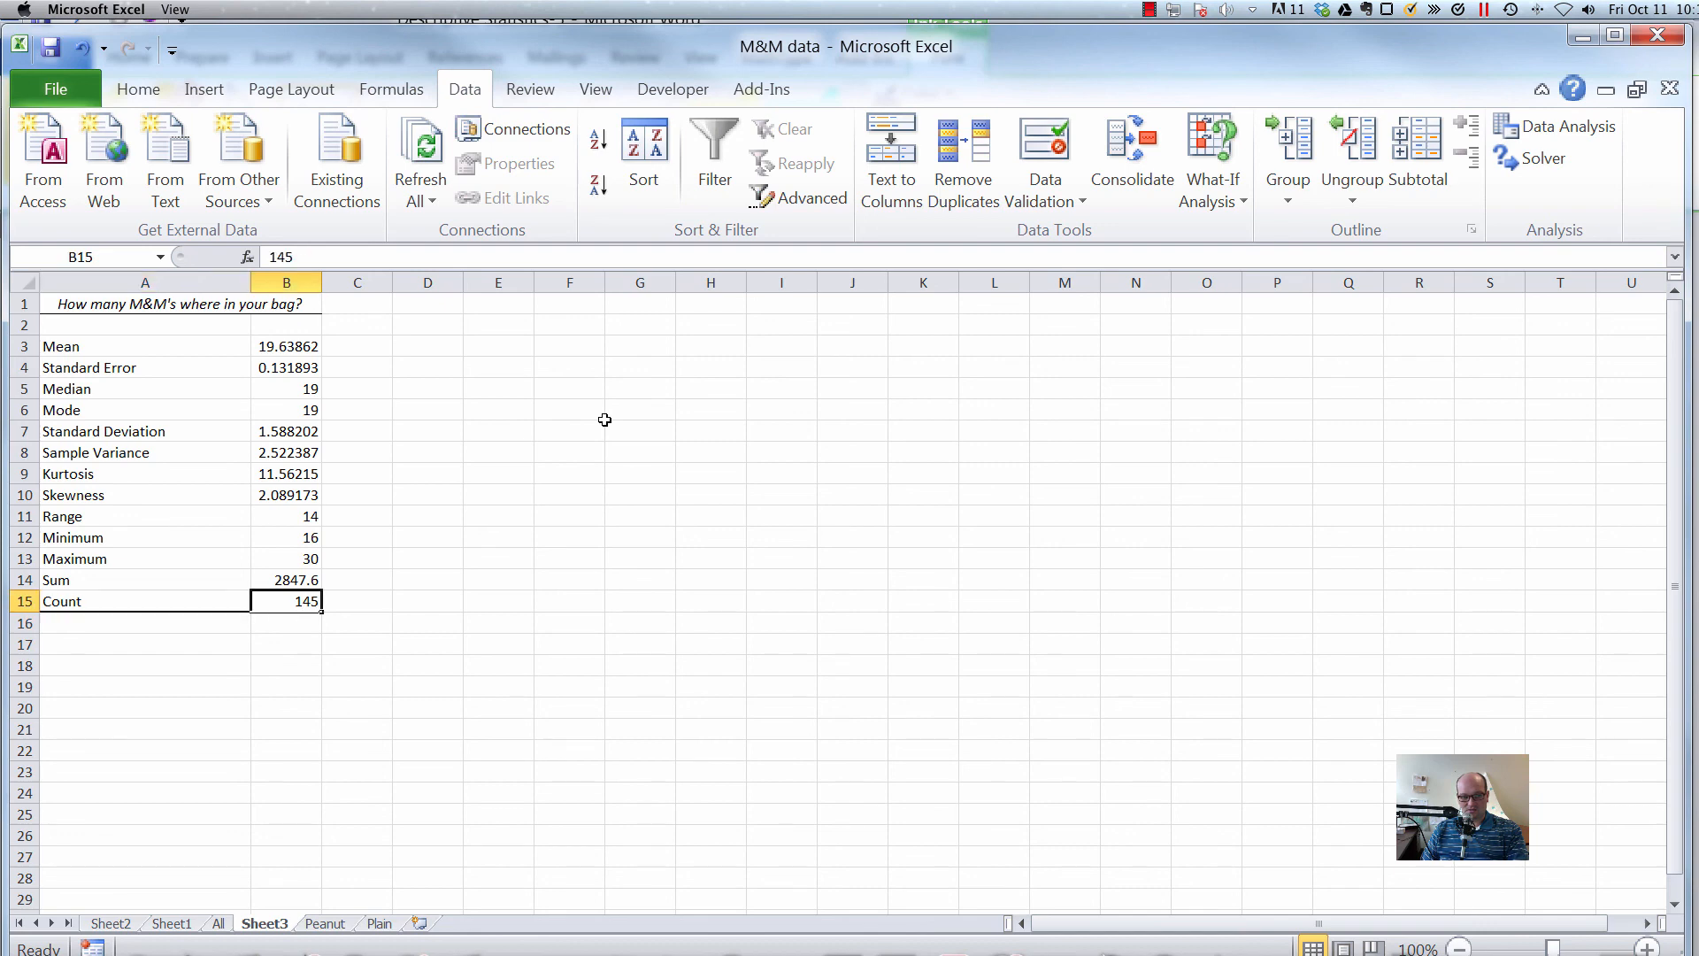
pyautogui.press('Up')
pyautogui.press('Up')
pyautogui.press('Up')
pyautogui.press('Up')
pyautogui.press('Up')
pyautogui.press('Up')
pyautogui.press('Up')
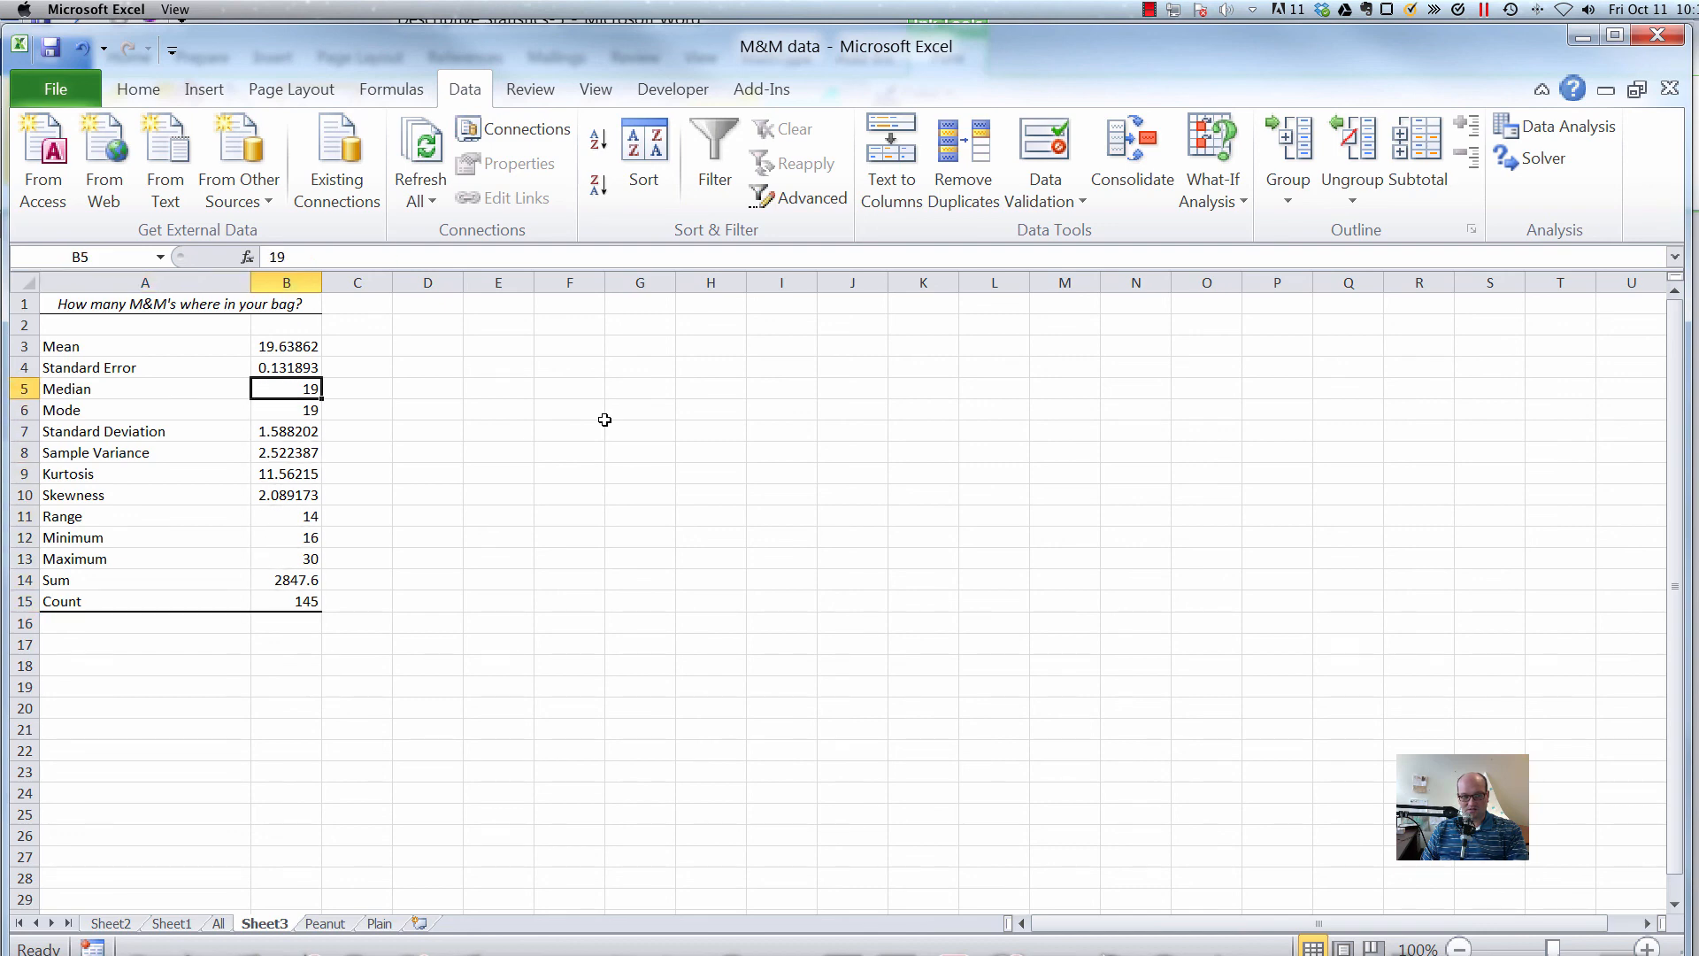
pyautogui.press('Down')
pyautogui.press('Down')
pyautogui.press('Down')
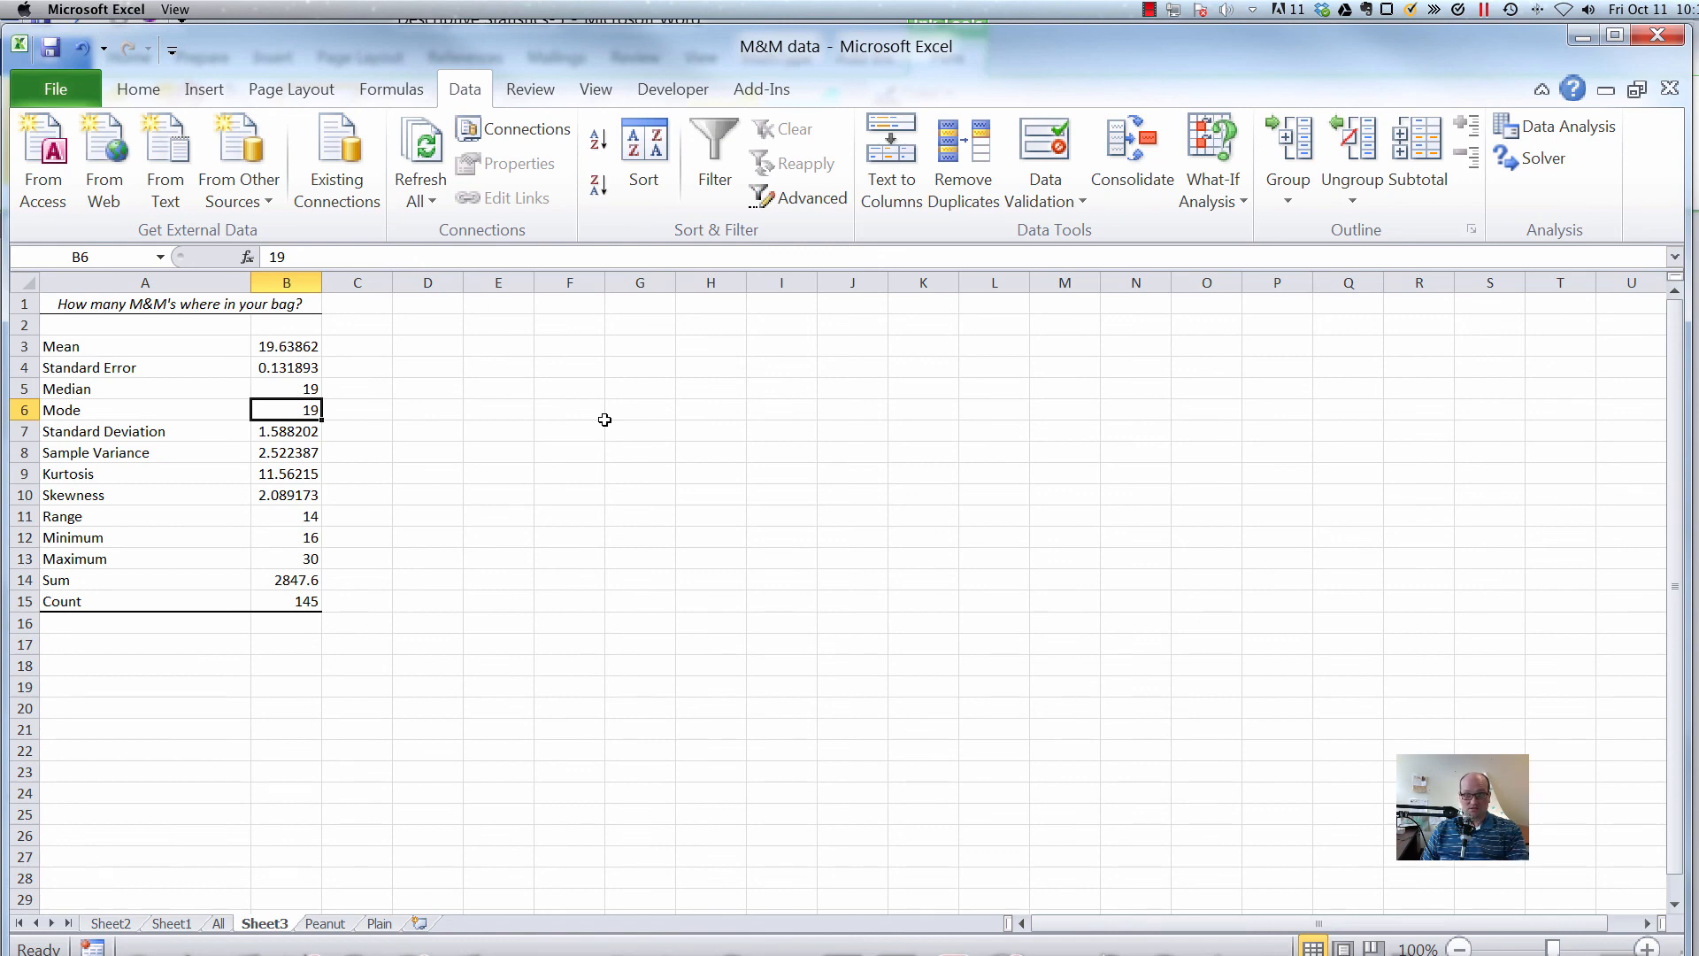
# Return to the beginning of the data on the Peanut sheet and start the Correlation analysis tool.
pyautogui.click(325, 924)
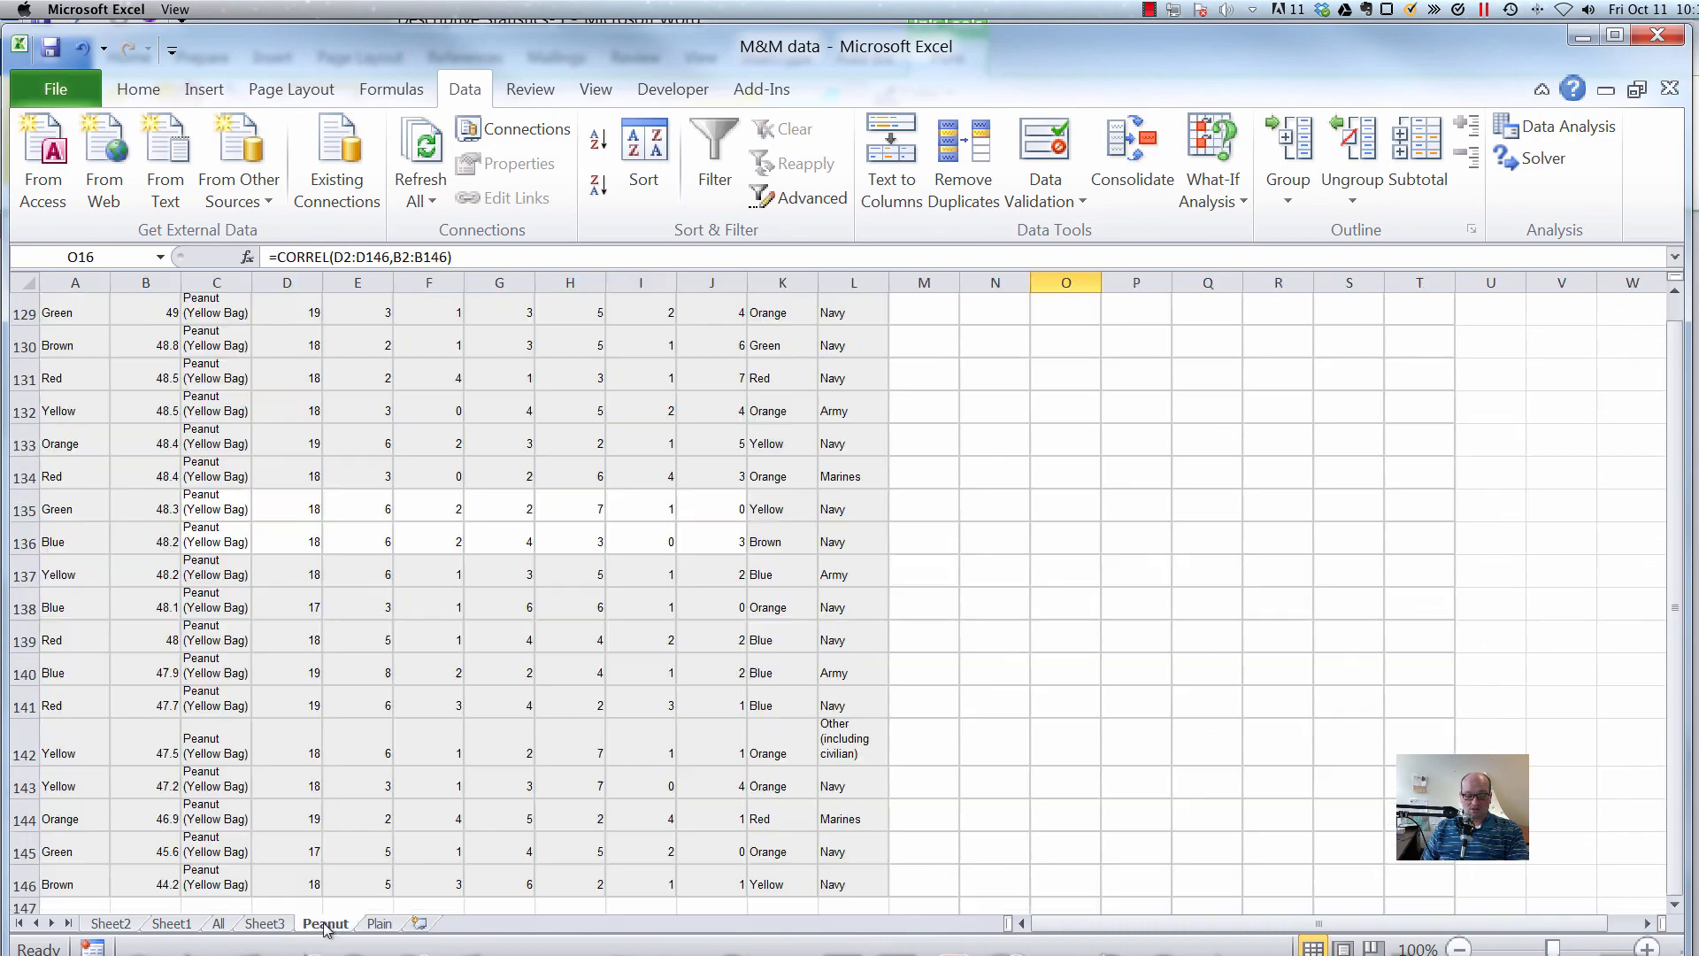
pyautogui.scroll(18, 618, 562)
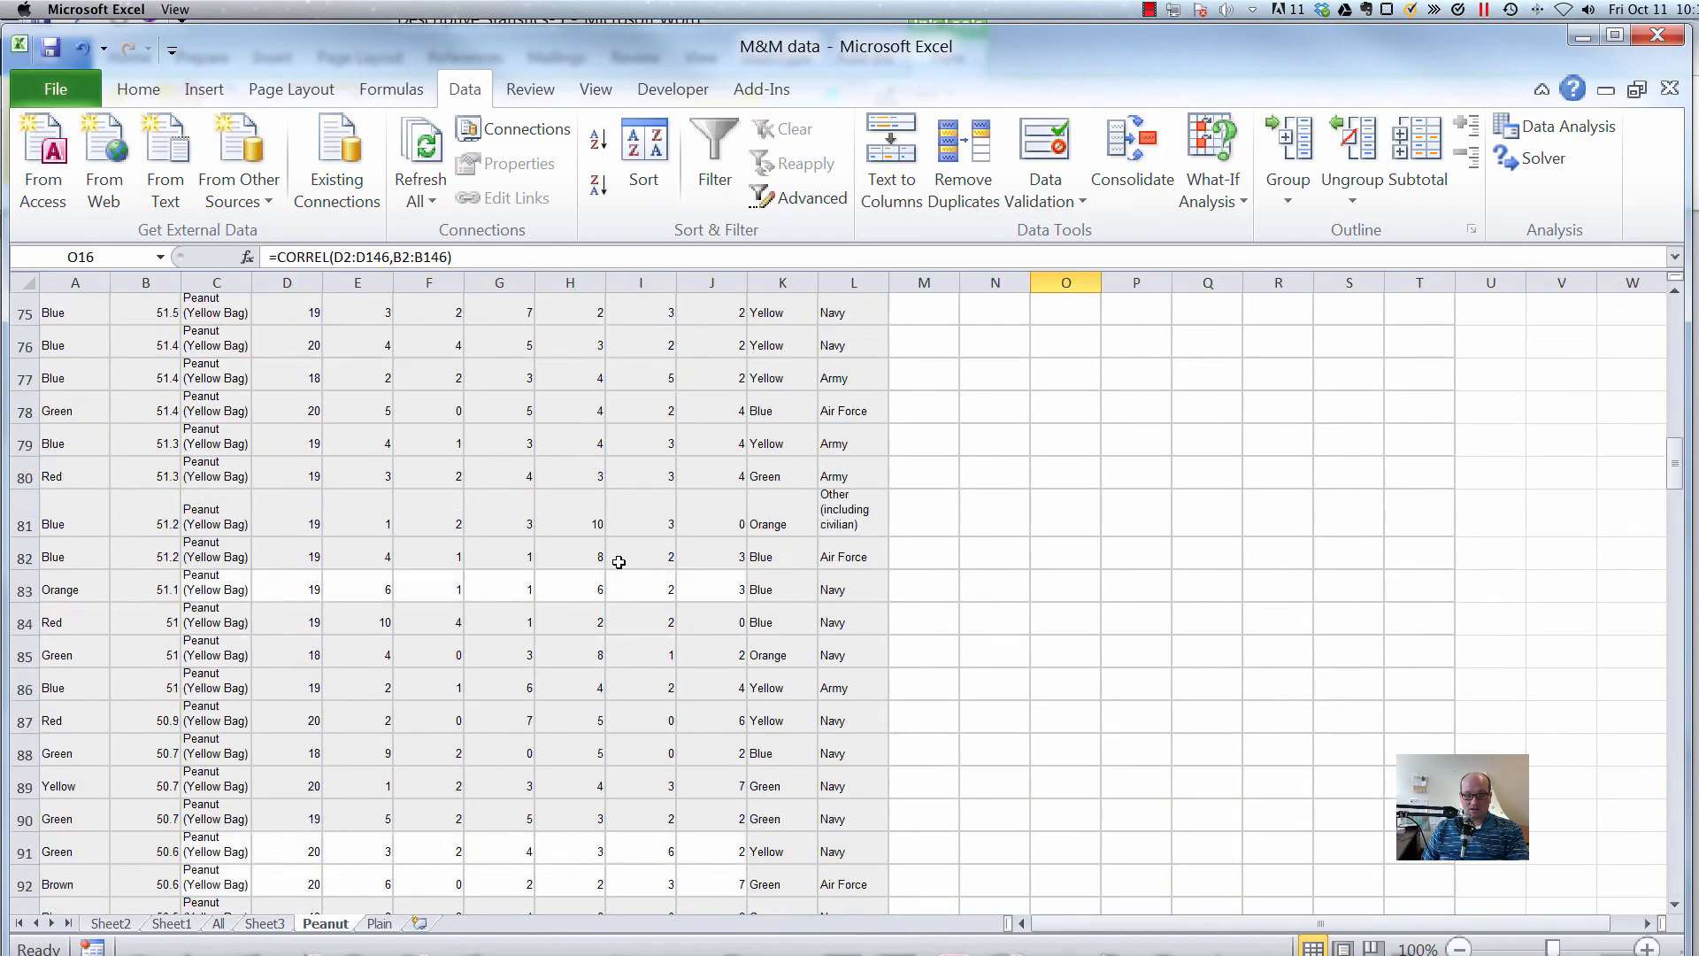
pyautogui.scroll(20, 618, 562)
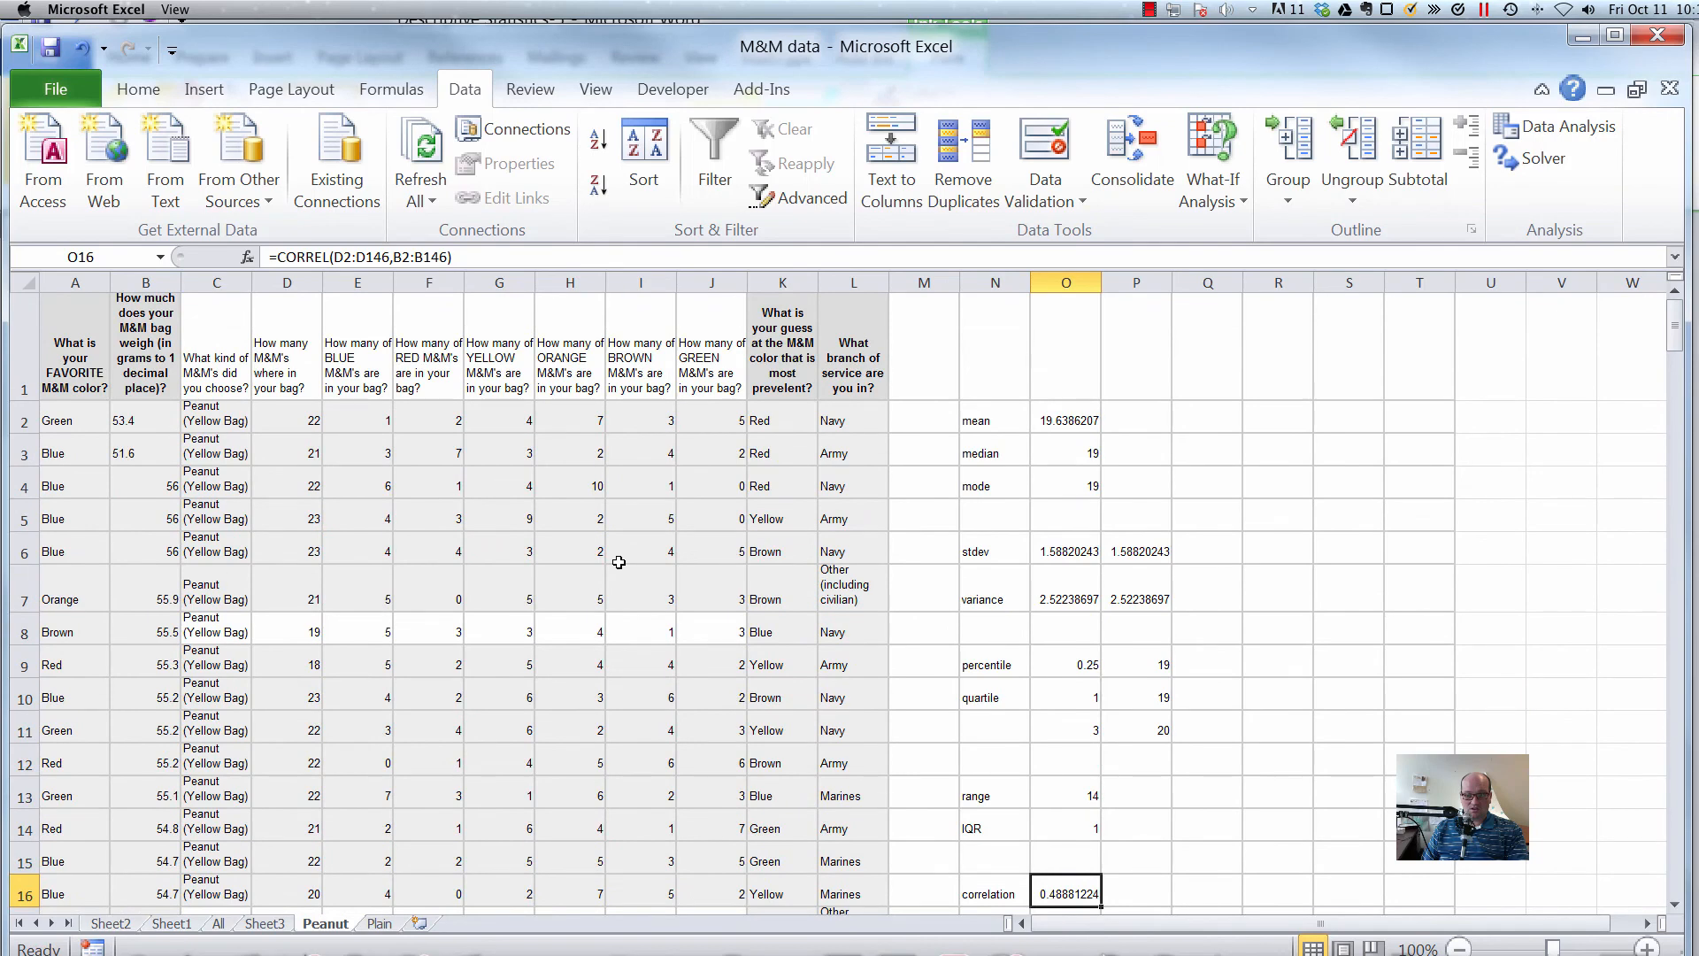
pyautogui.scroll(1, 1060, 143)
pyautogui.click(469, 90)
pyautogui.click(1544, 127)
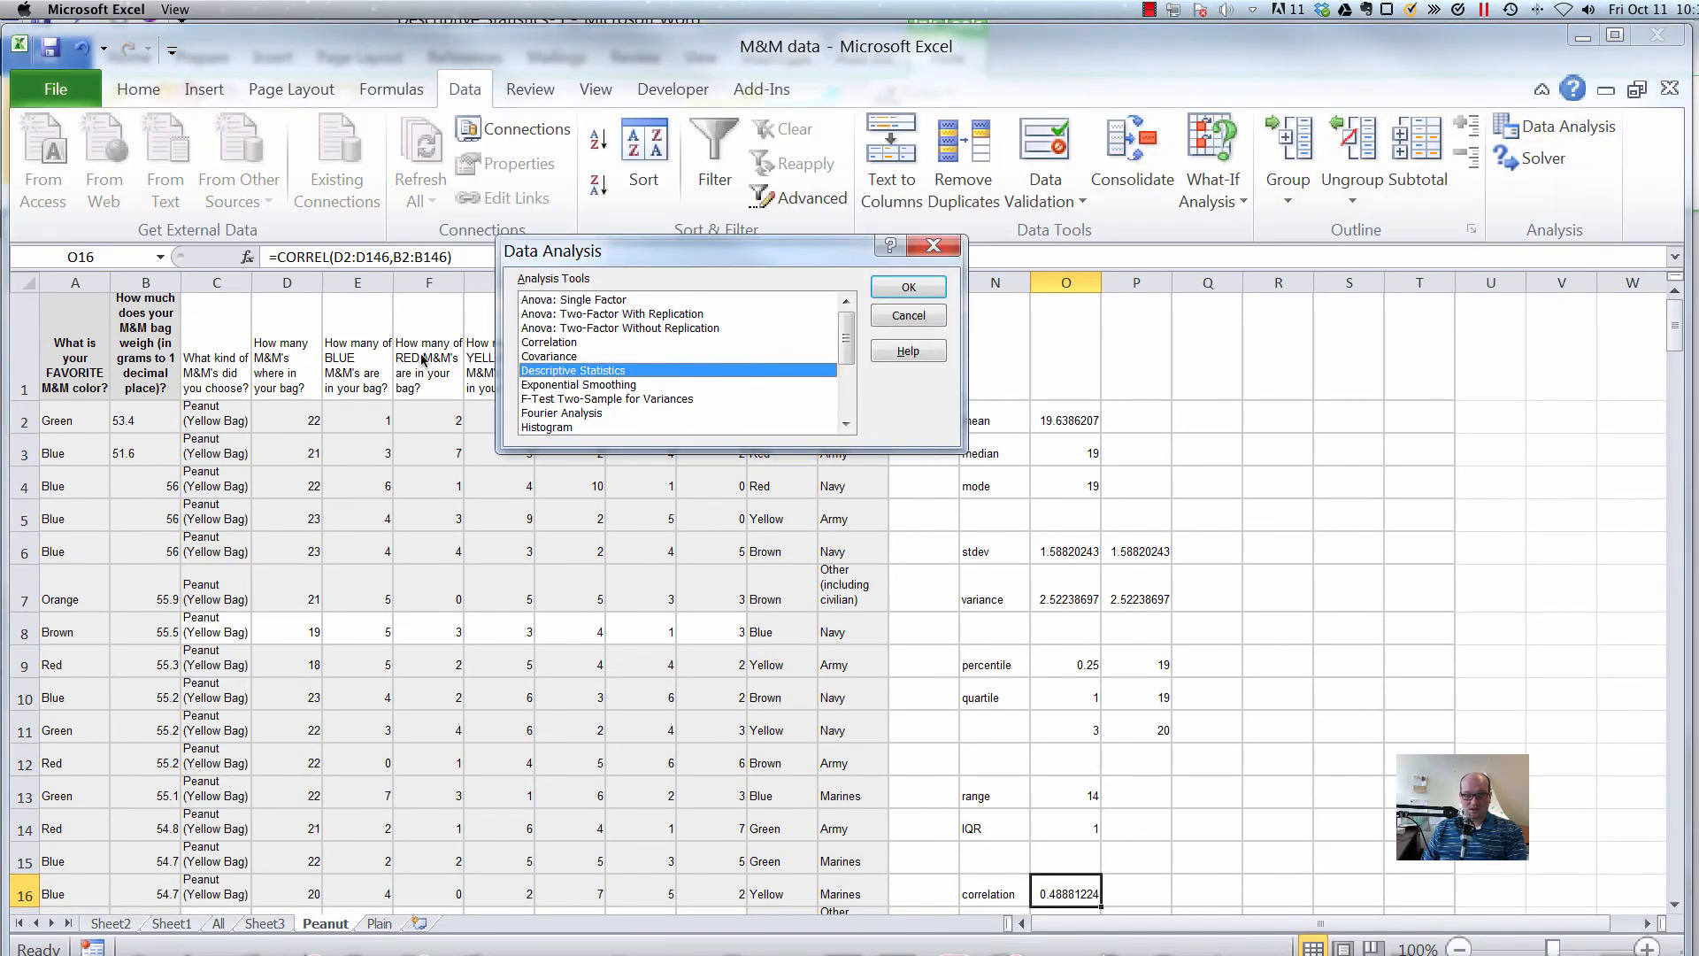
pyautogui.click(586, 343)
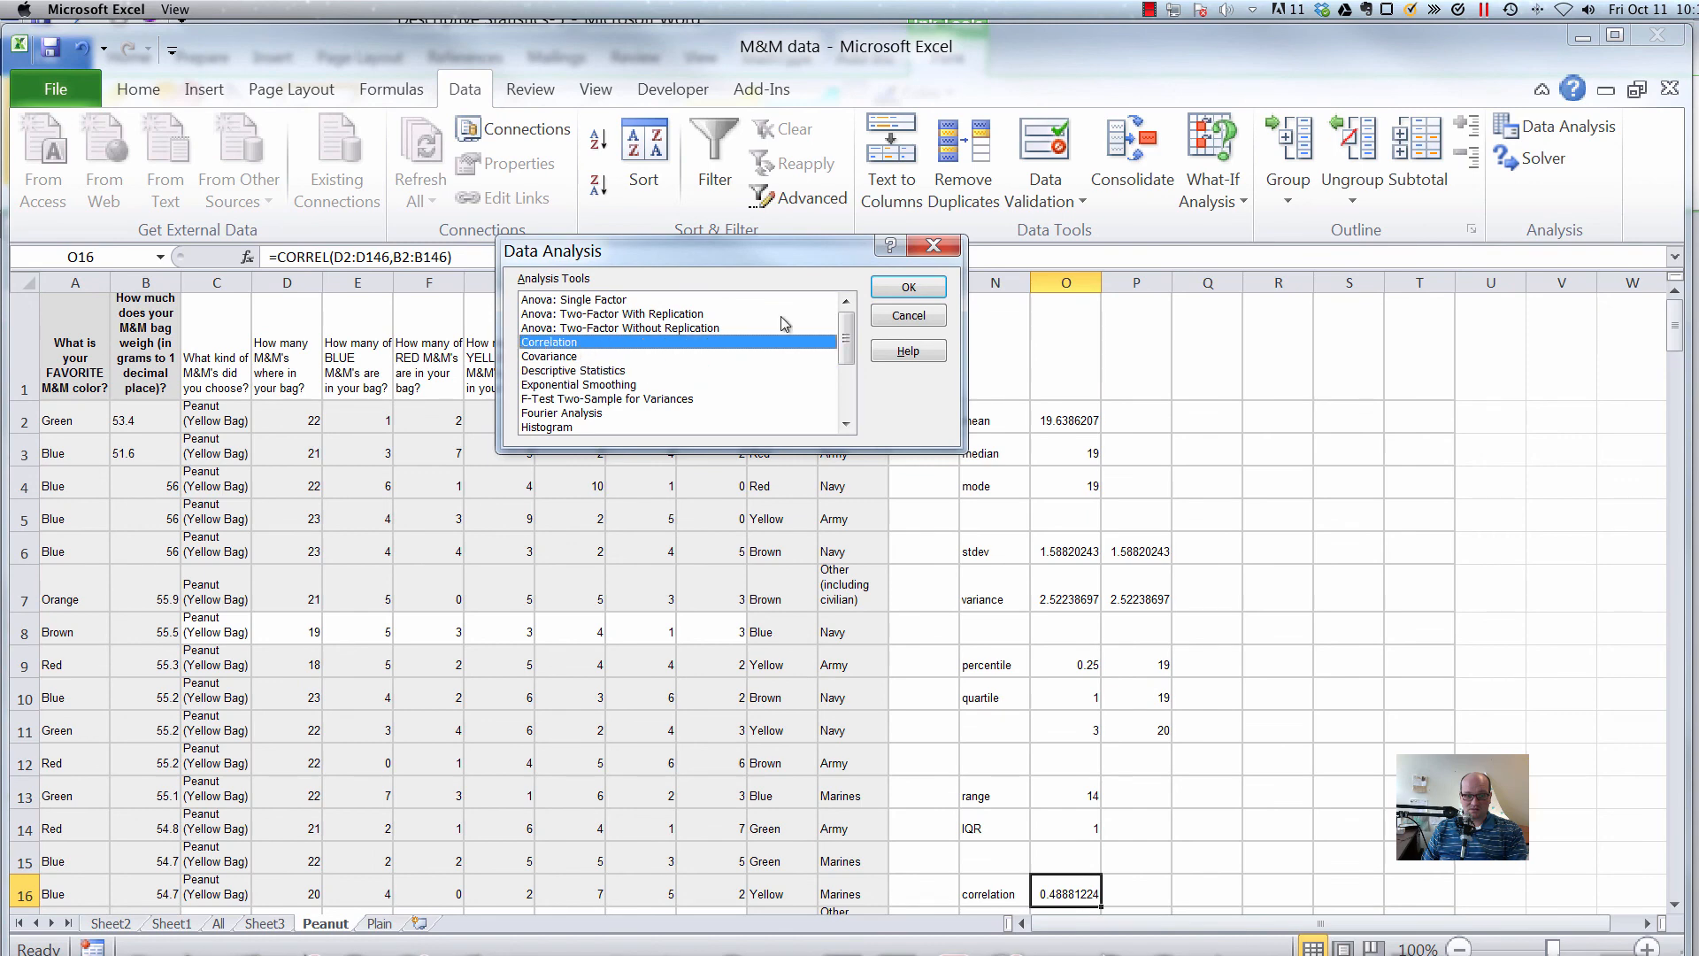
pyautogui.click(908, 286)
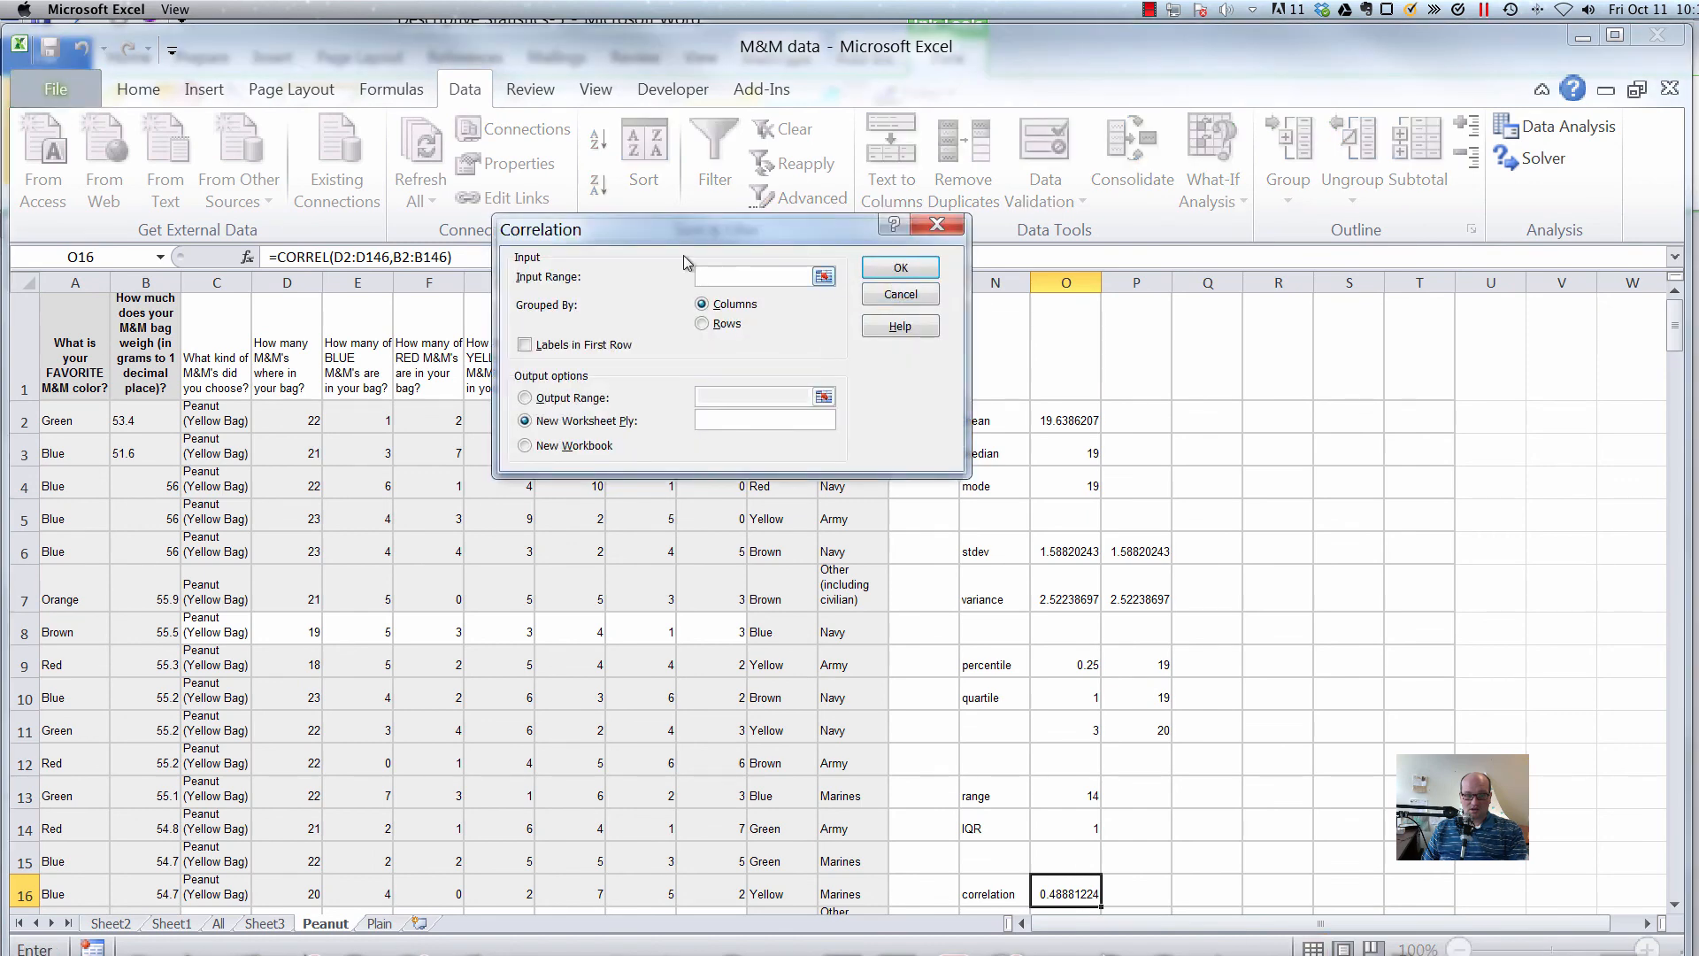
# Set the Correlation input range to the blue through green color-count columns with headers, E1:J146.
pyautogui.moveTo(681, 232); pyautogui.dragTo(1091, 88)
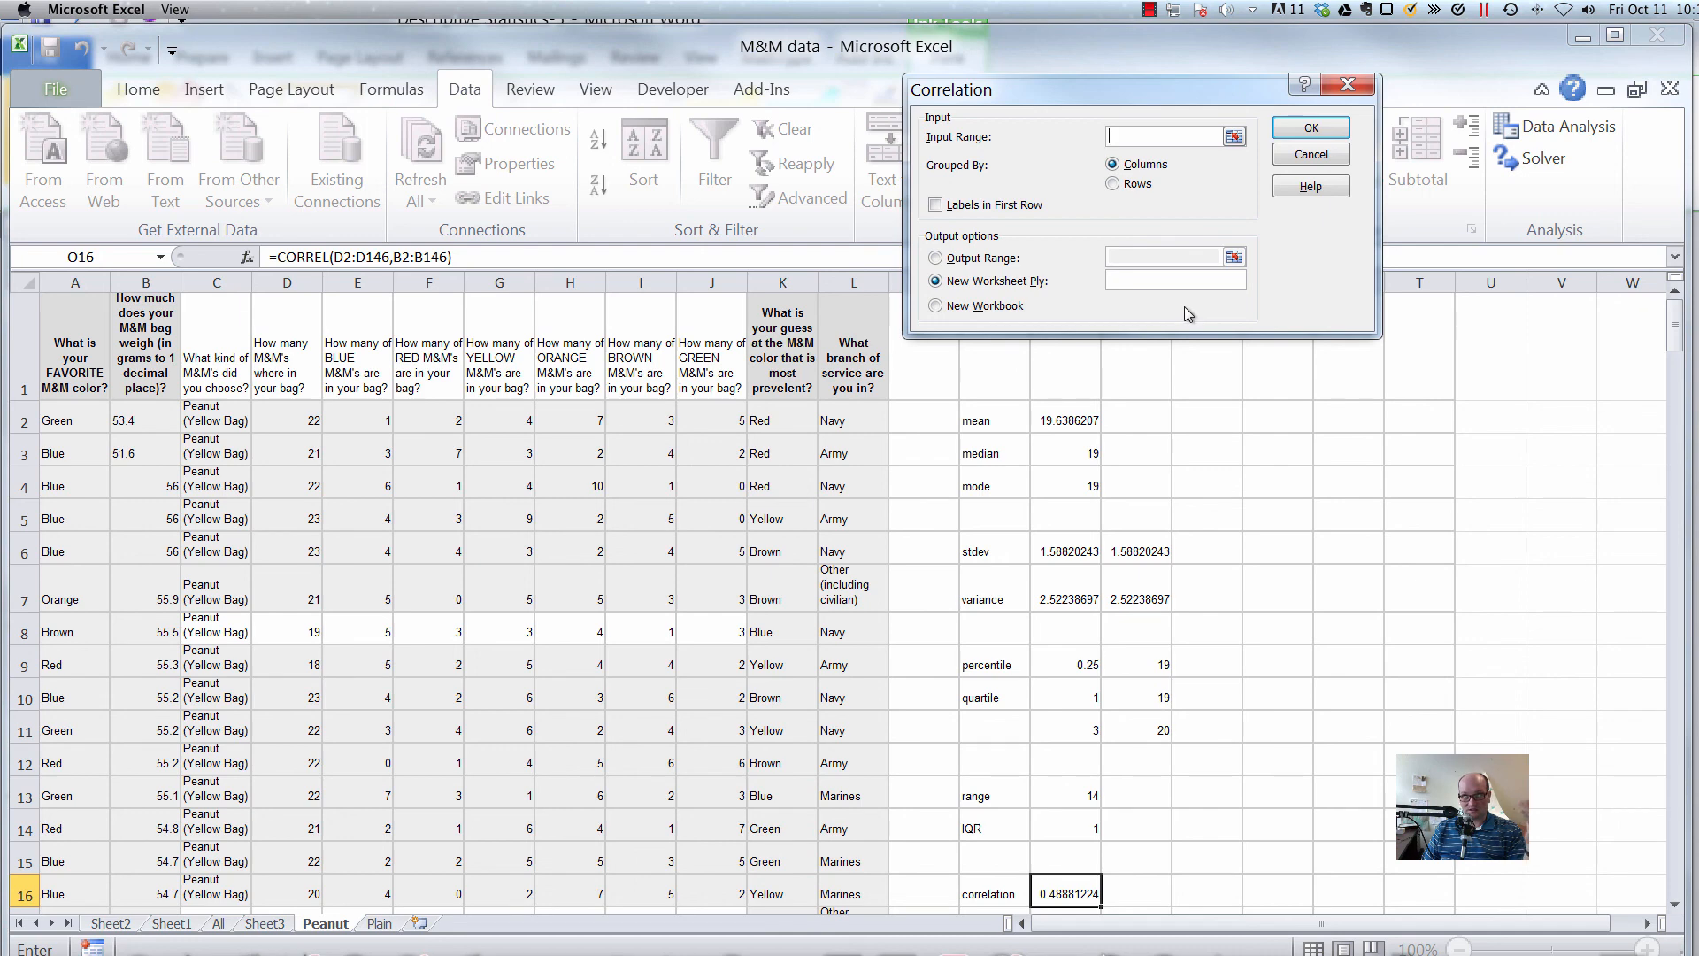
pyautogui.click(1232, 138)
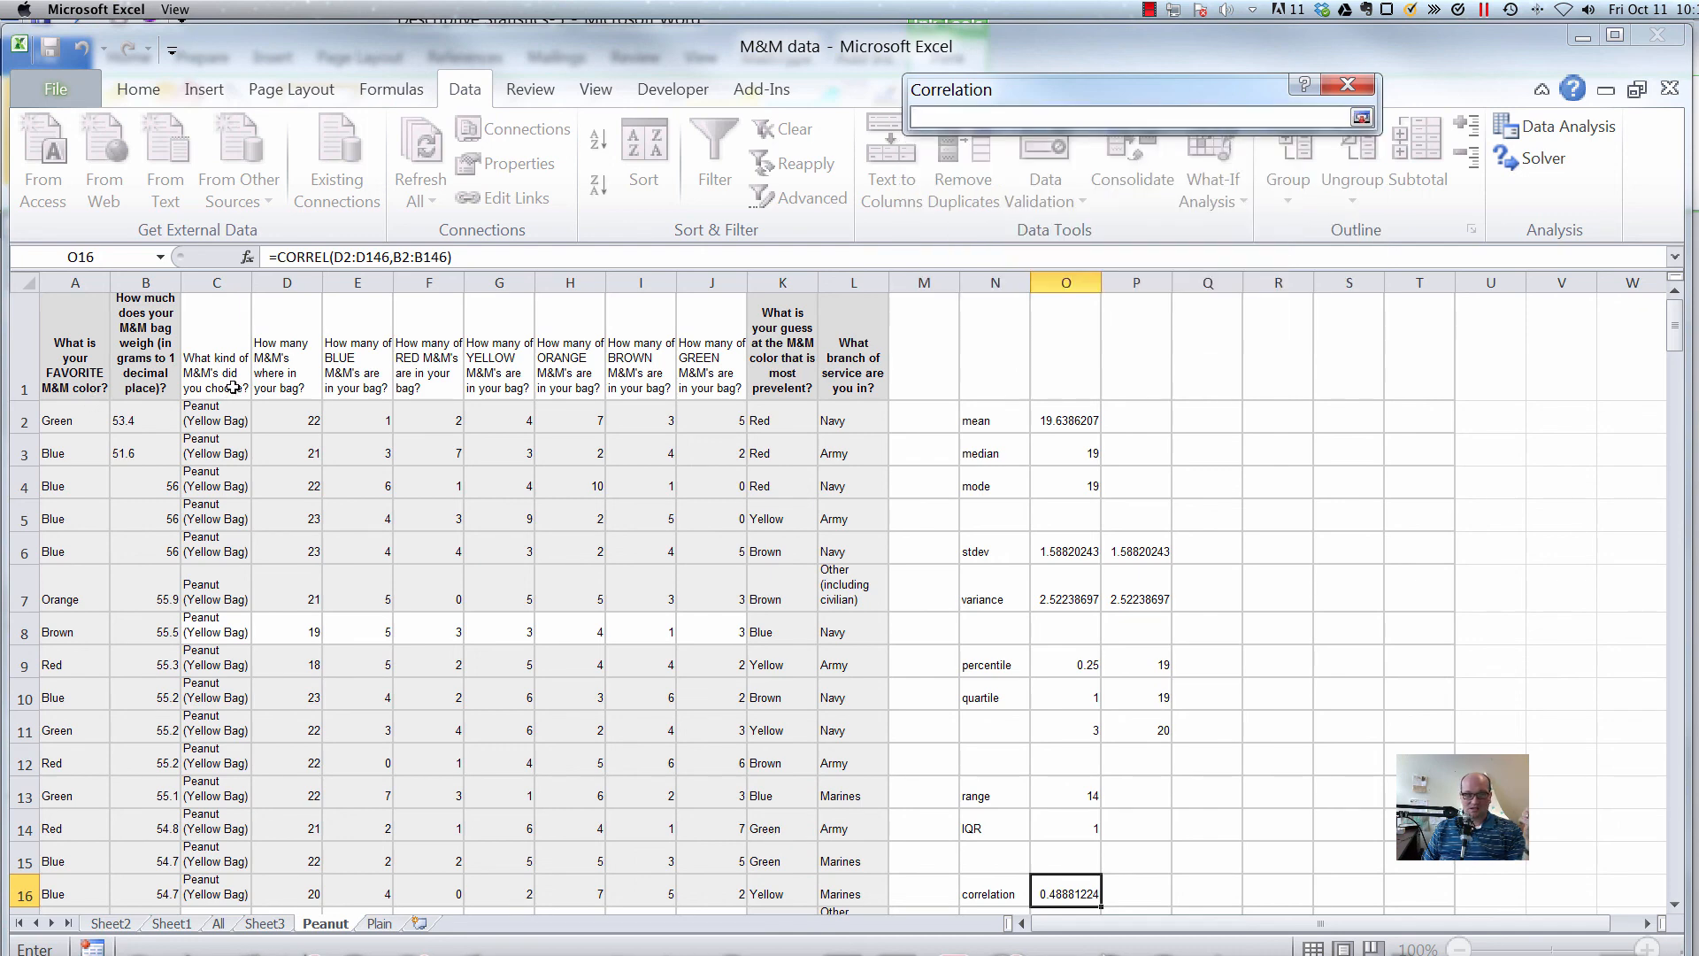
pyautogui.click(350, 357)
pyautogui.hotkey('shift', 'Right')
pyautogui.hotkey('shift', 'Right')
pyautogui.hotkey('shift', 'Right')
pyautogui.hotkey('shift', 'Right')
pyautogui.hotkey('shift', 'Right')
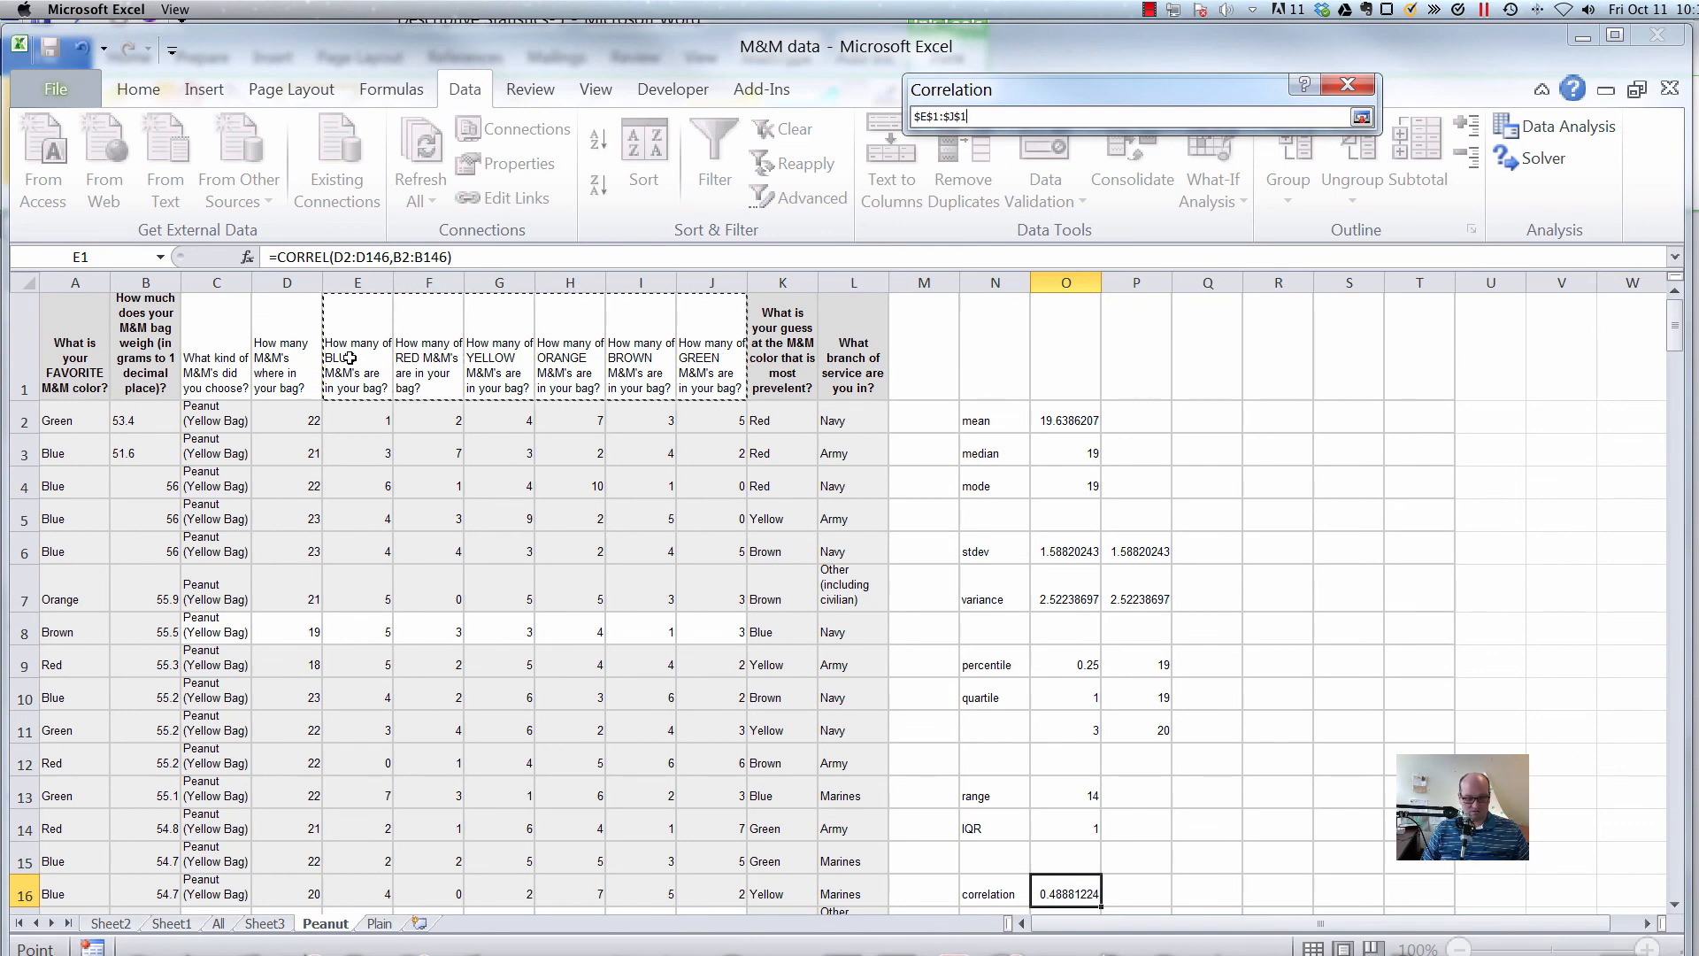
pyautogui.hotkey('ctrl', 'shift', 'Down')
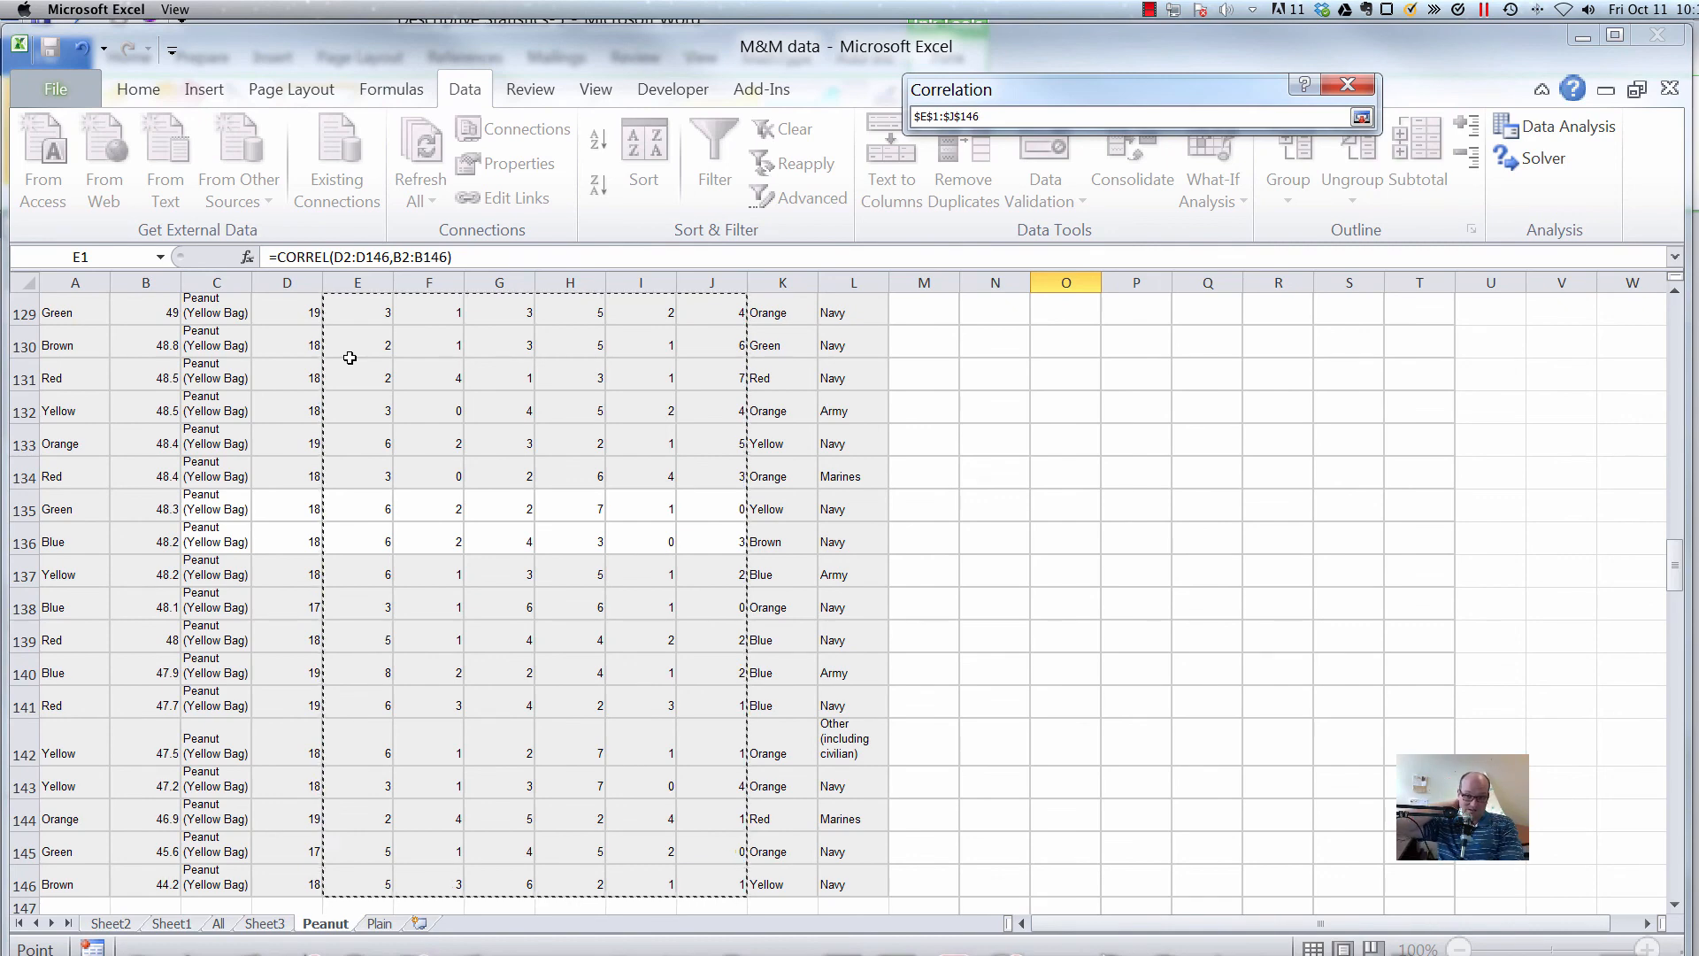
pyautogui.press('Return')
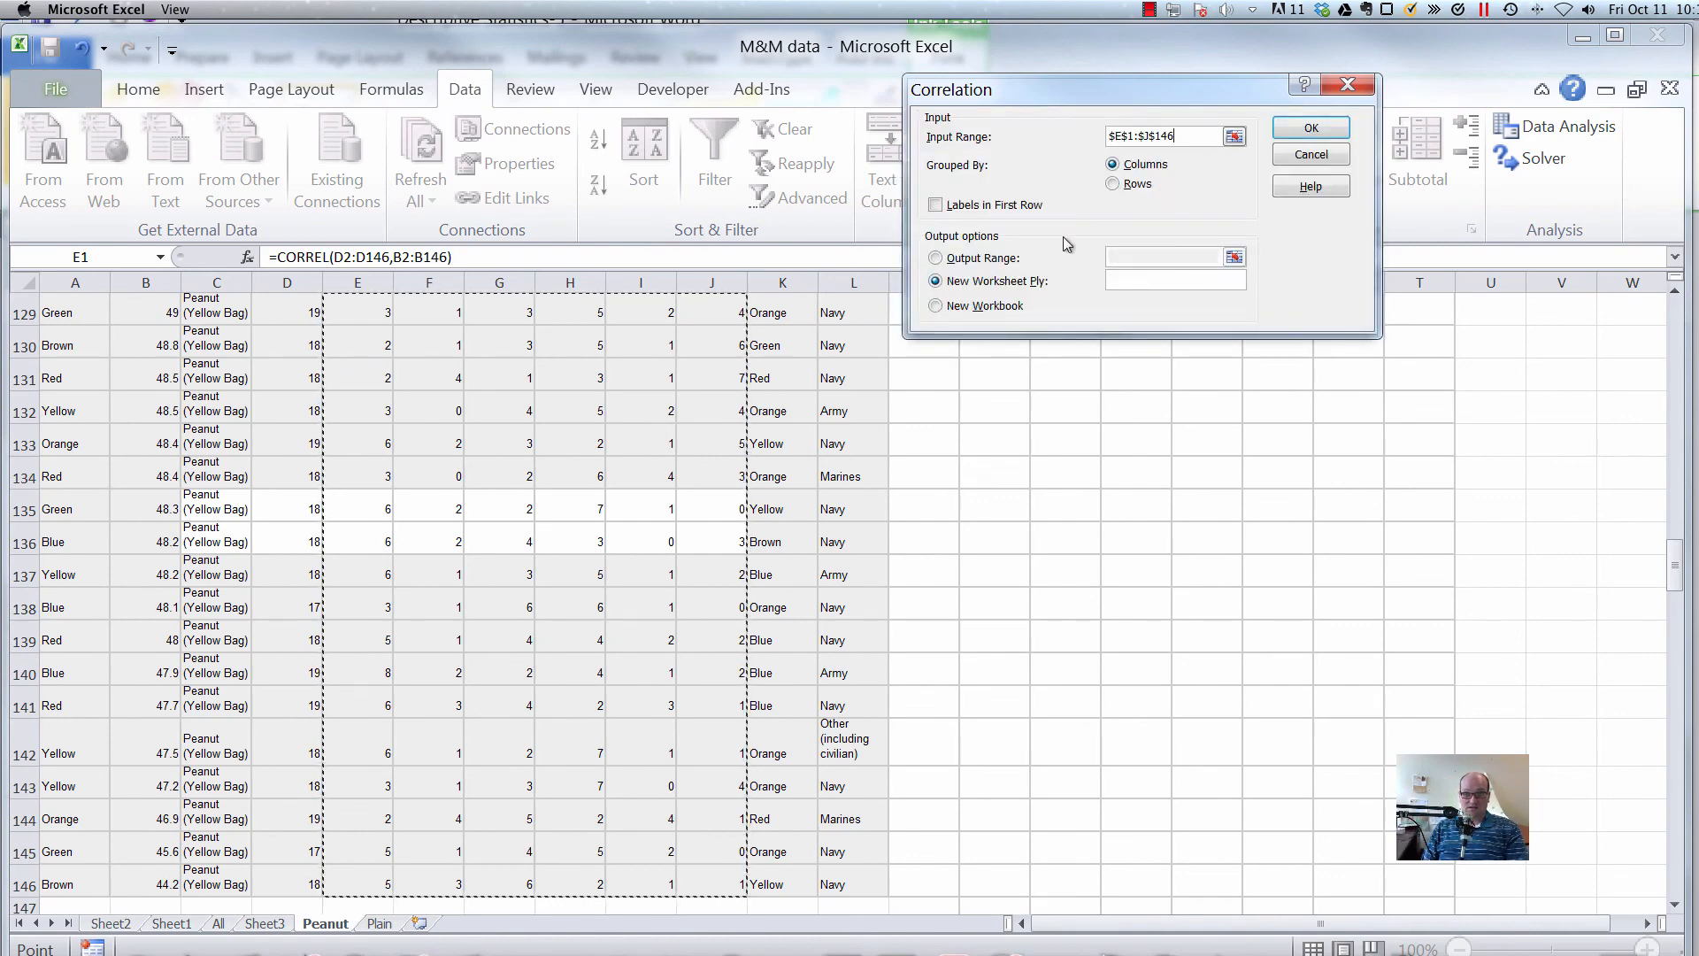
# Generate the correlation matrix on a new worksheet with labels in the first row, and widen its columns A through G.
pyautogui.click(971, 209)
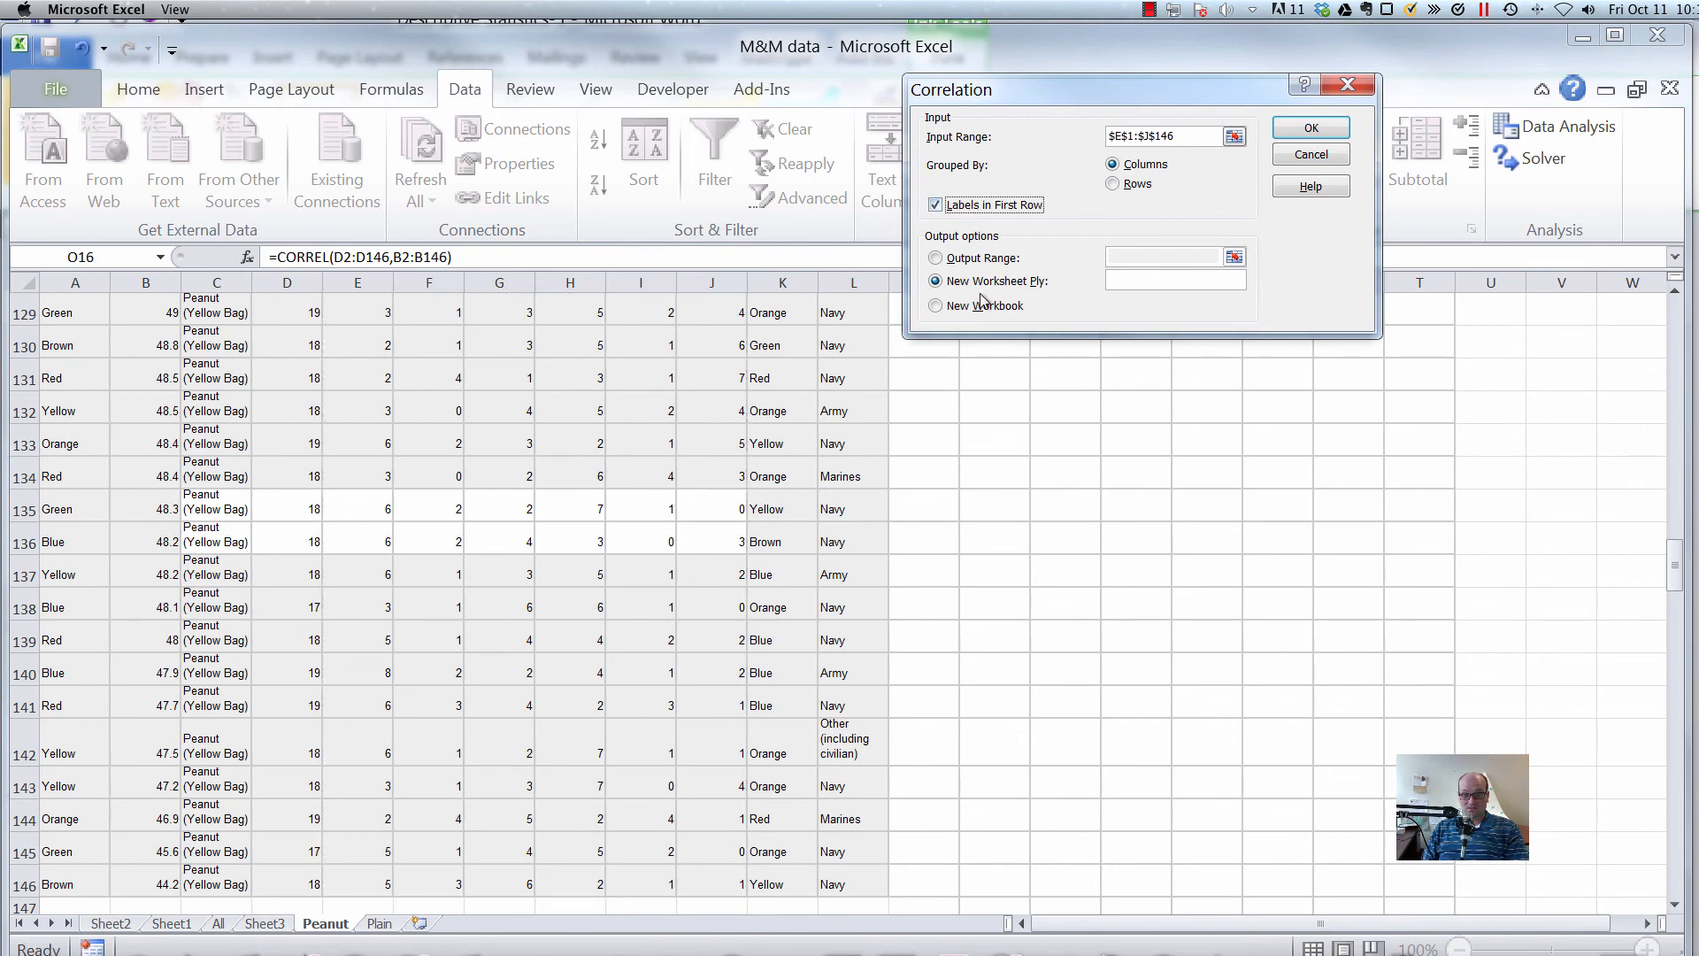
pyautogui.click(1311, 128)
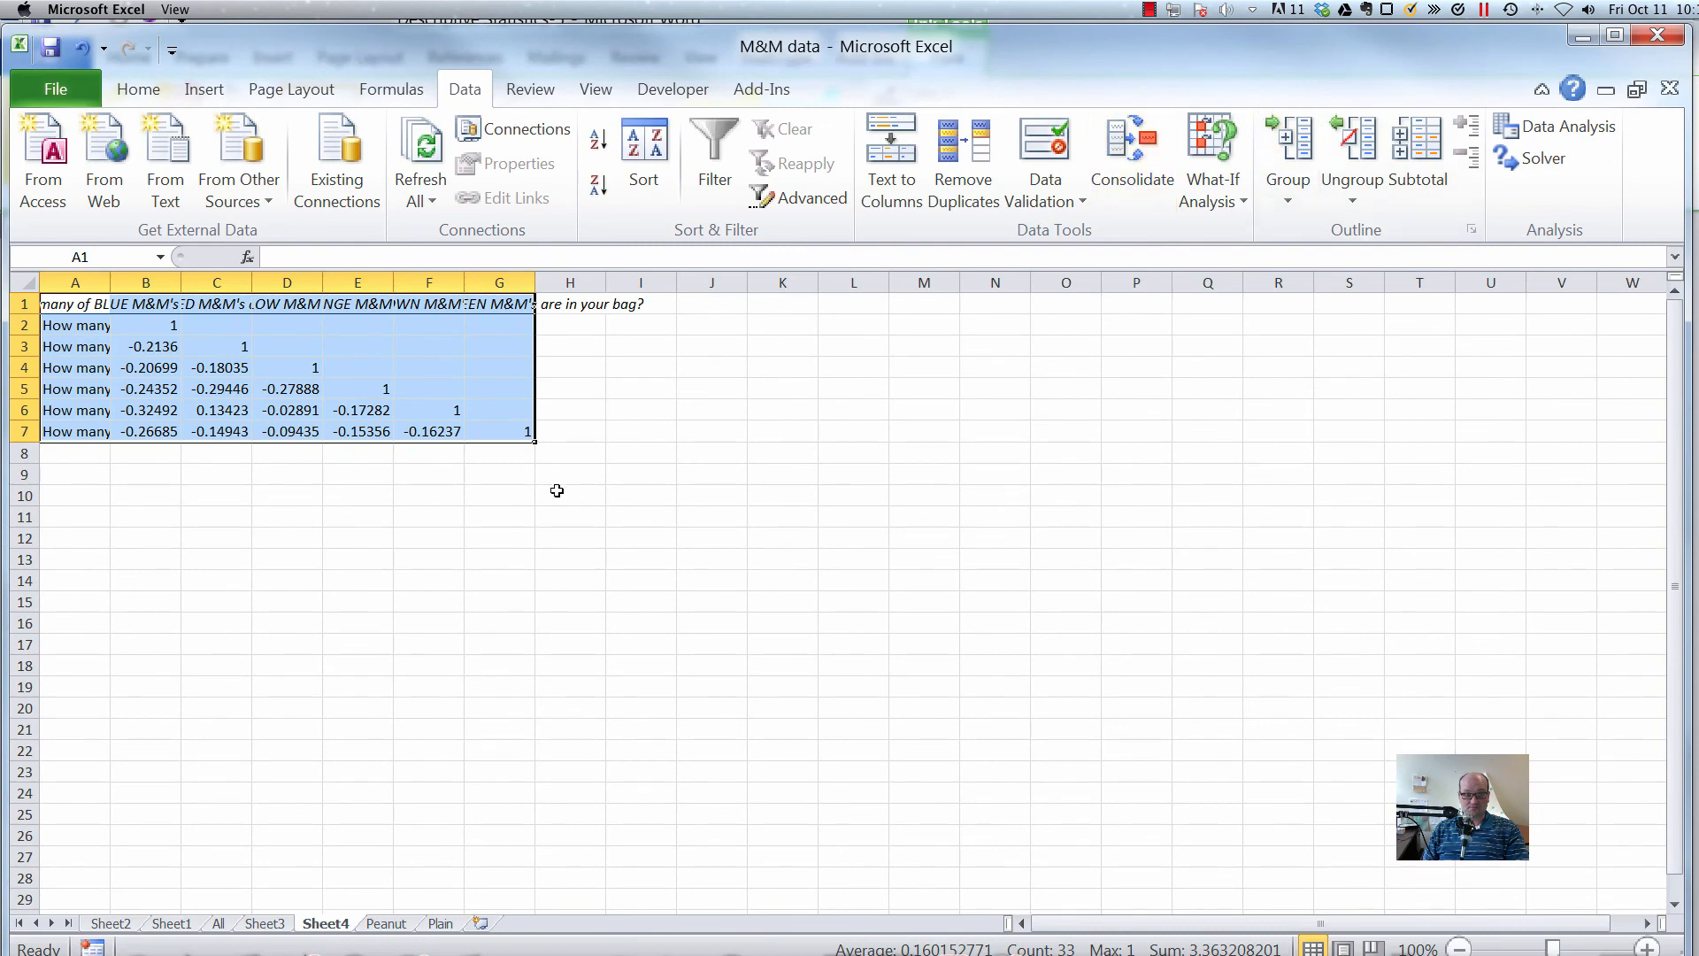
pyautogui.doubleClick(112, 283)
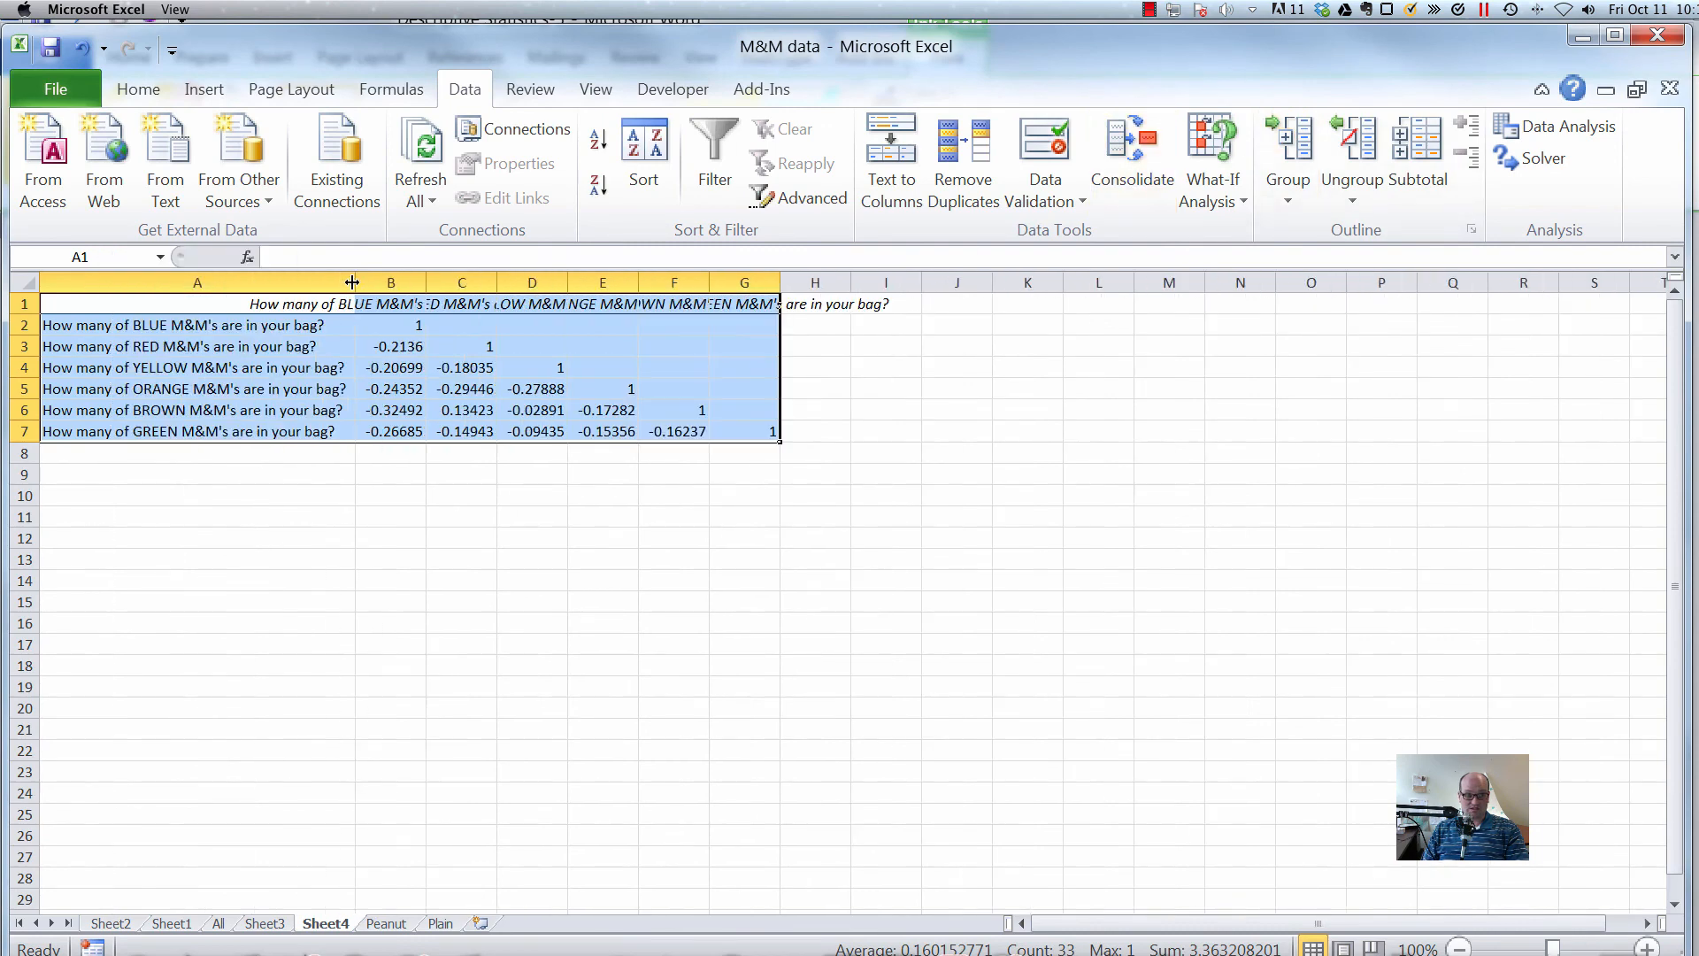
pyautogui.moveTo(422, 280); pyautogui.dragTo(841, 281)
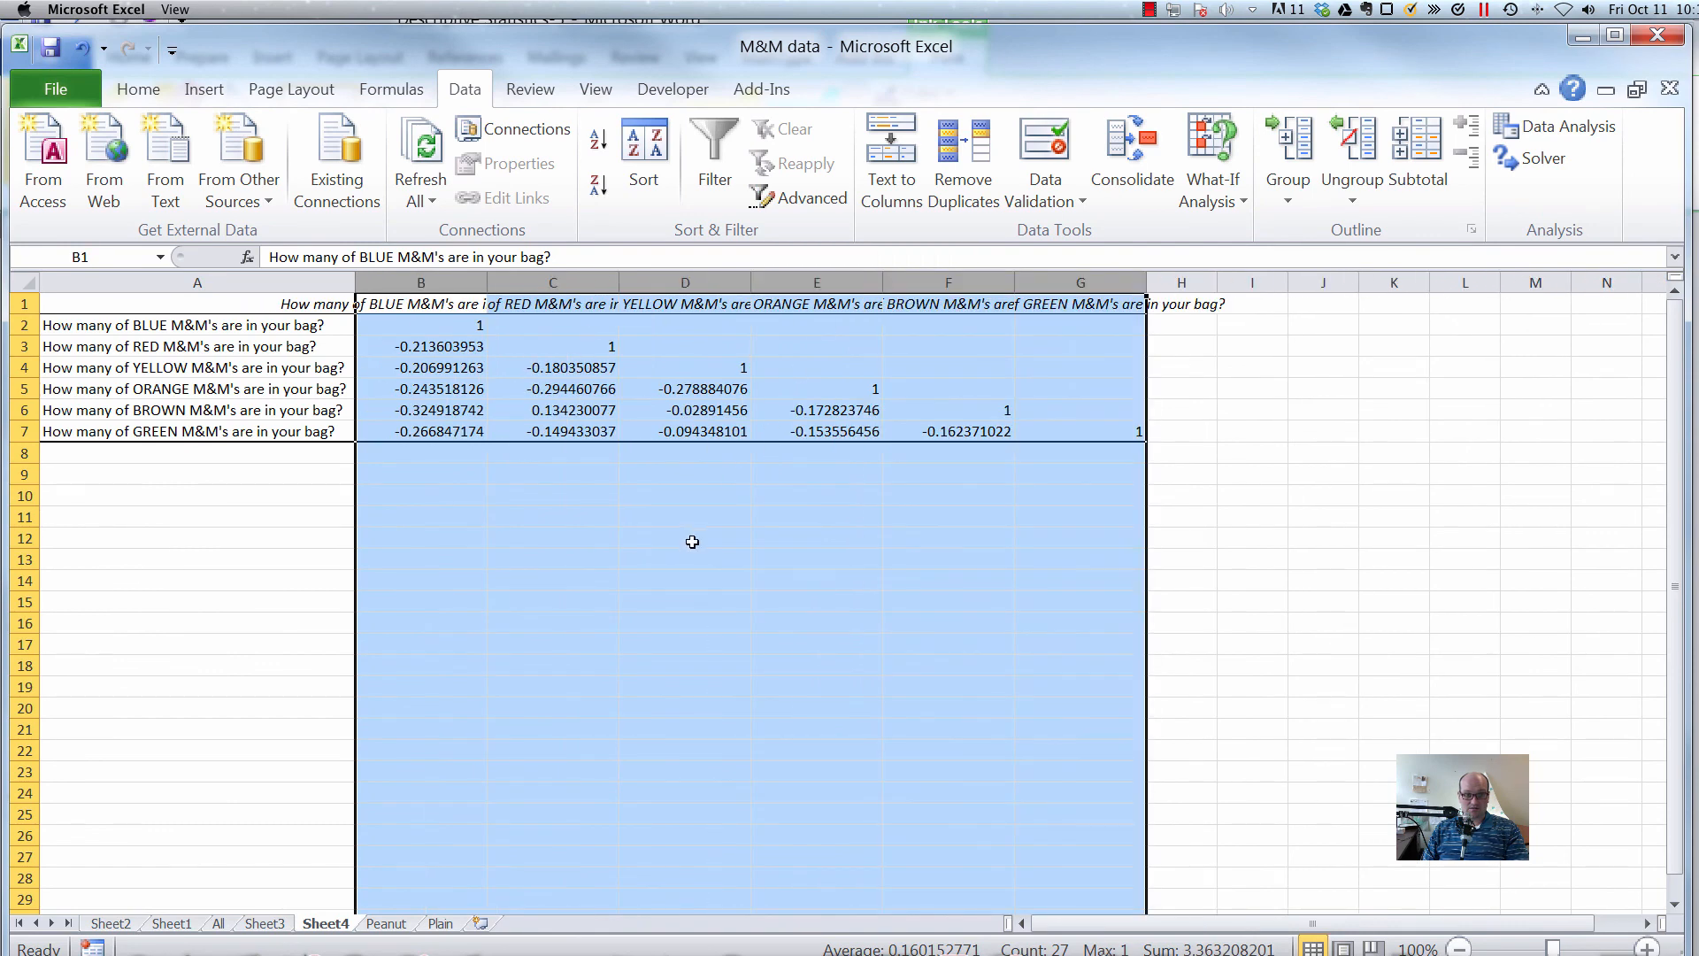
# Trace the blue column header and the red row label to their correlation coefficient in B3.
pyautogui.click(462, 309)
pyautogui.click(193, 347)
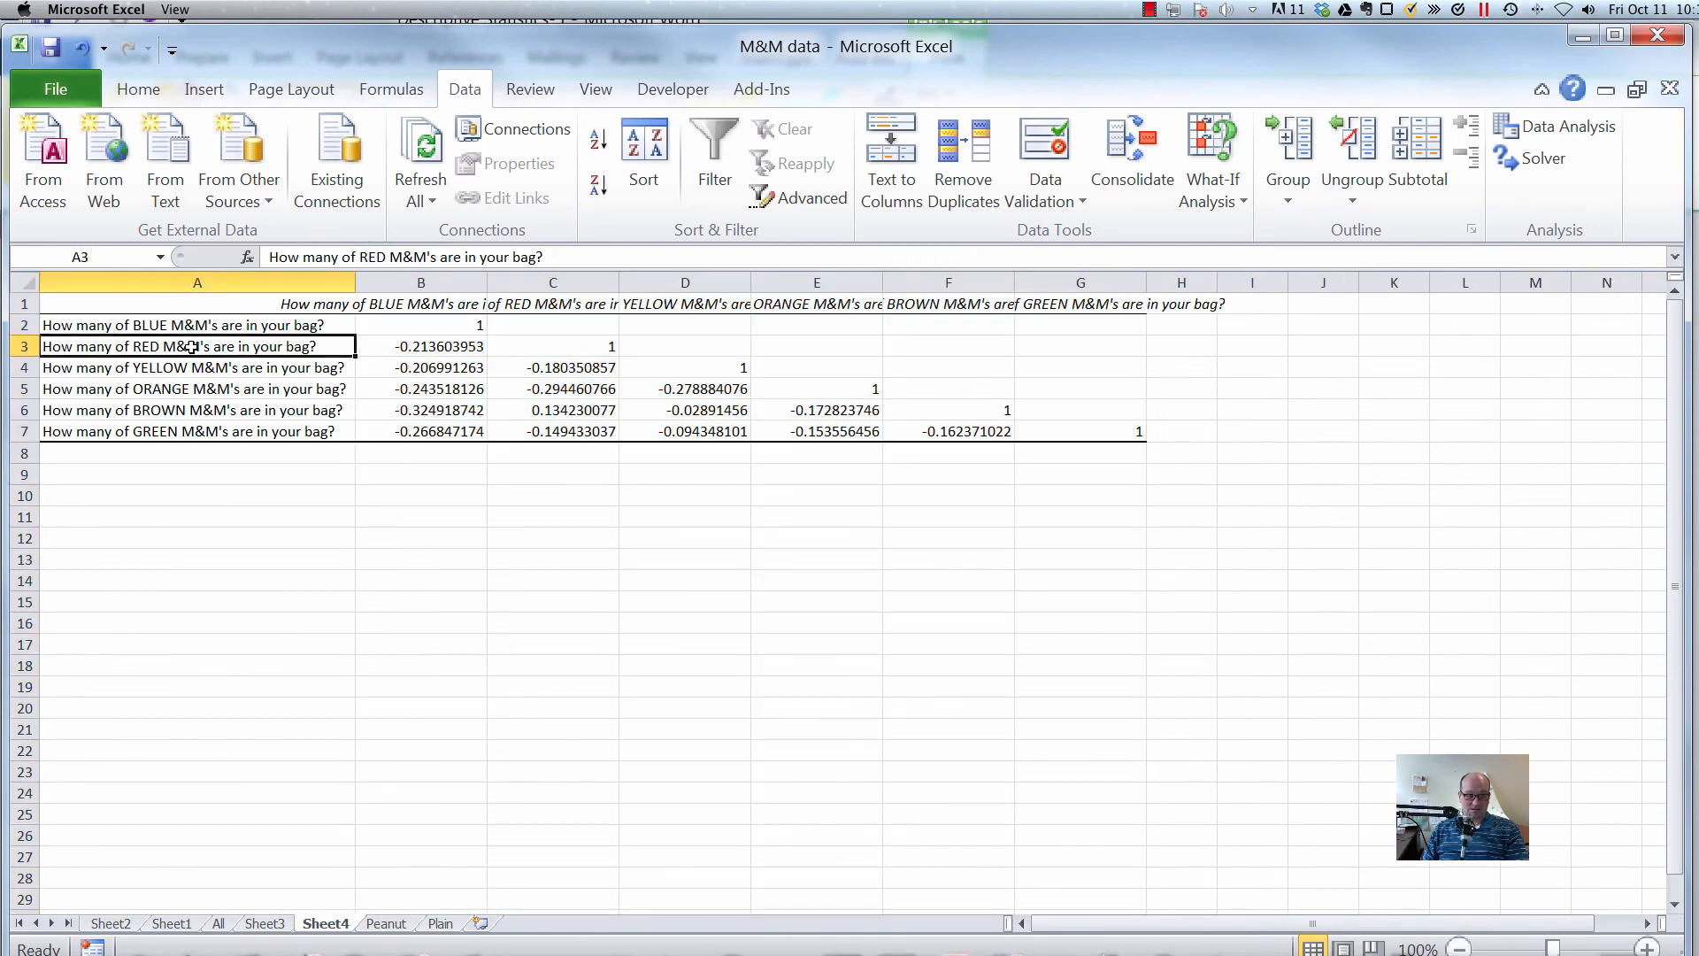
pyautogui.click(401, 299)
pyautogui.click(295, 342)
pyautogui.click(403, 303)
pyautogui.click(265, 343)
pyautogui.click(420, 347)
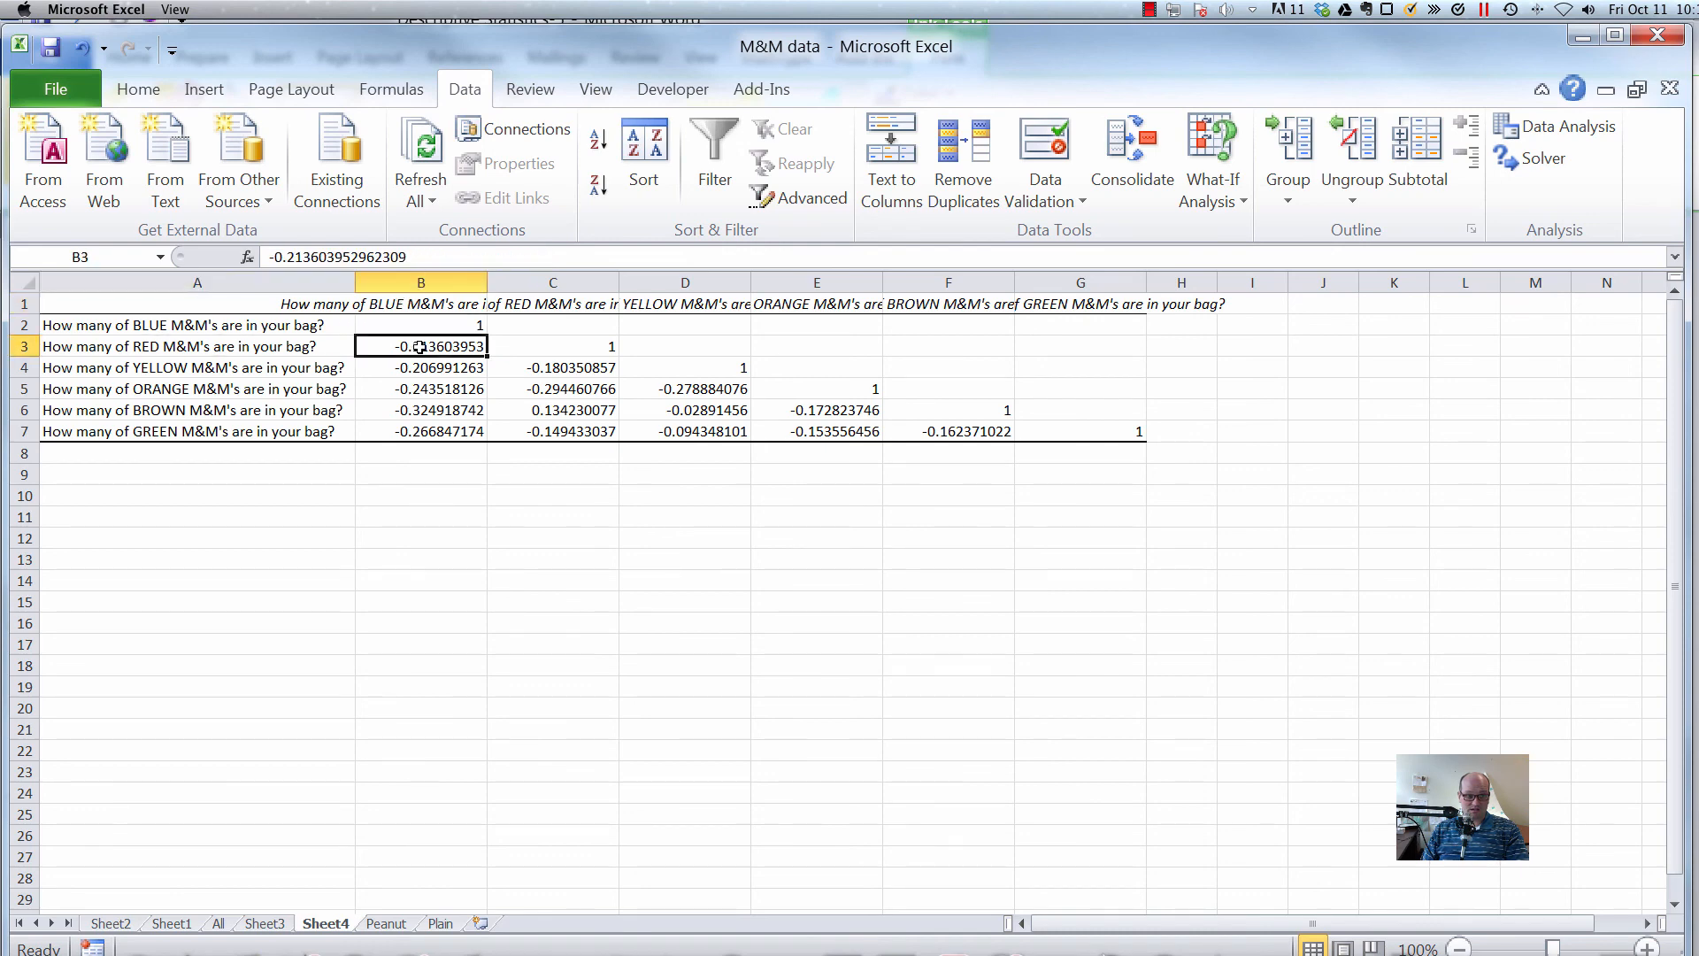
# Look up the red–yellow coefficient in C4 and the yellow–brown coefficient in D6 of the matrix.
pyautogui.click(229, 372)
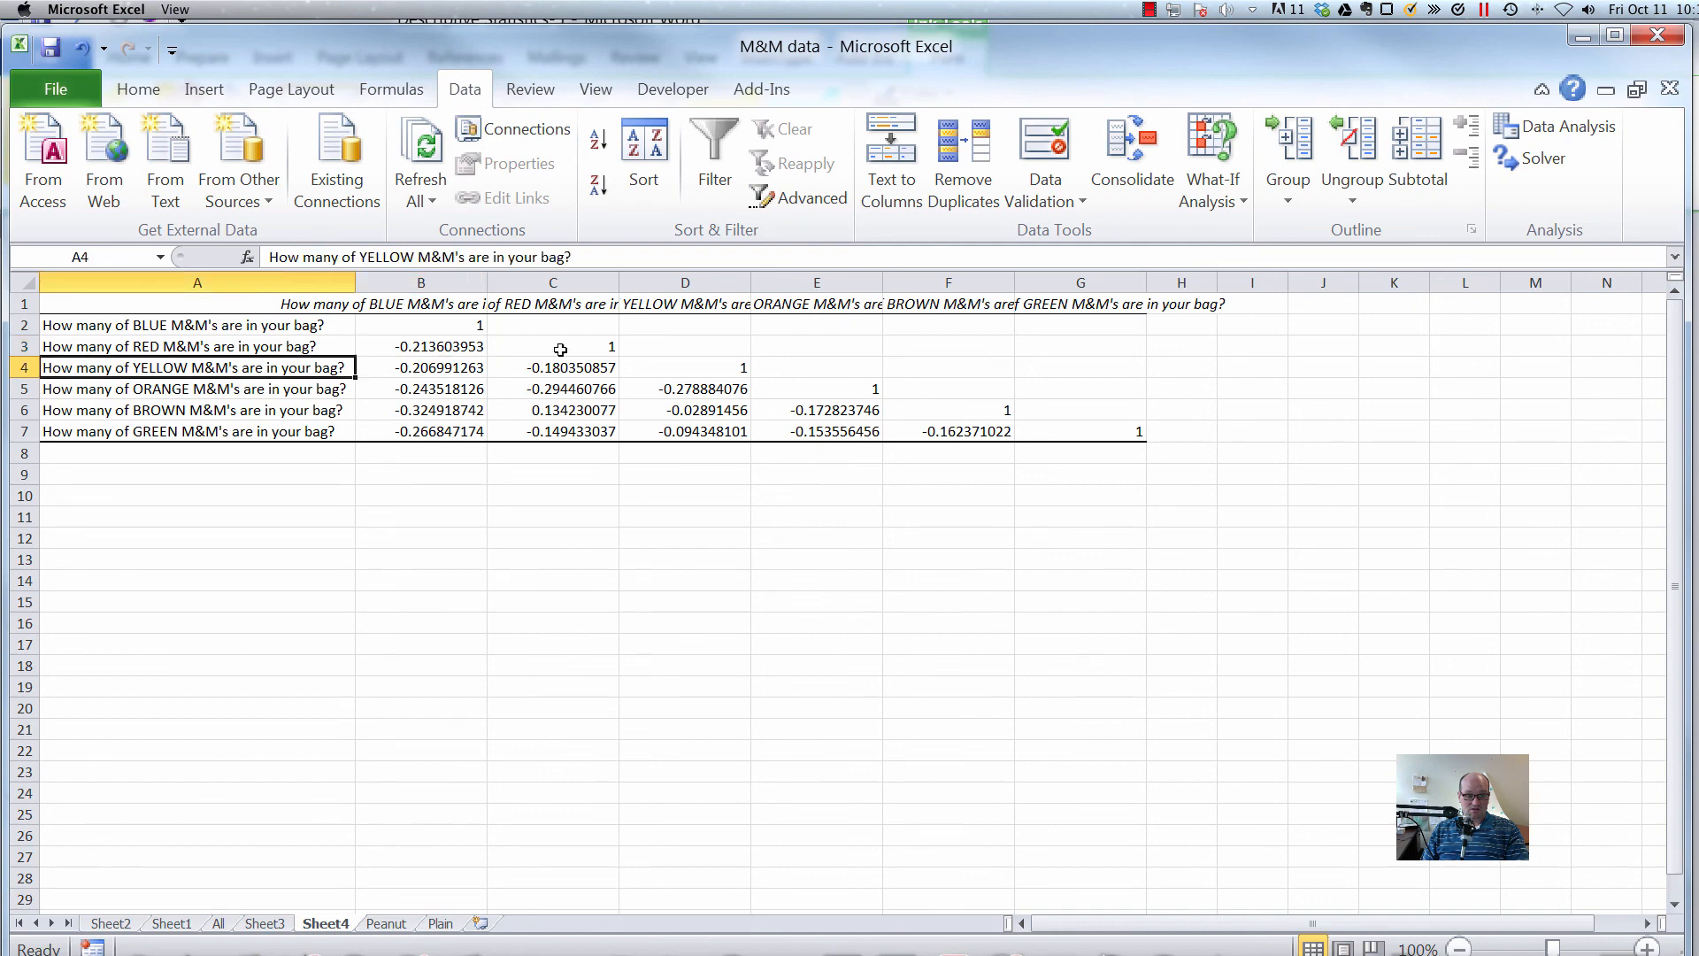
pyautogui.click(563, 307)
pyautogui.click(563, 368)
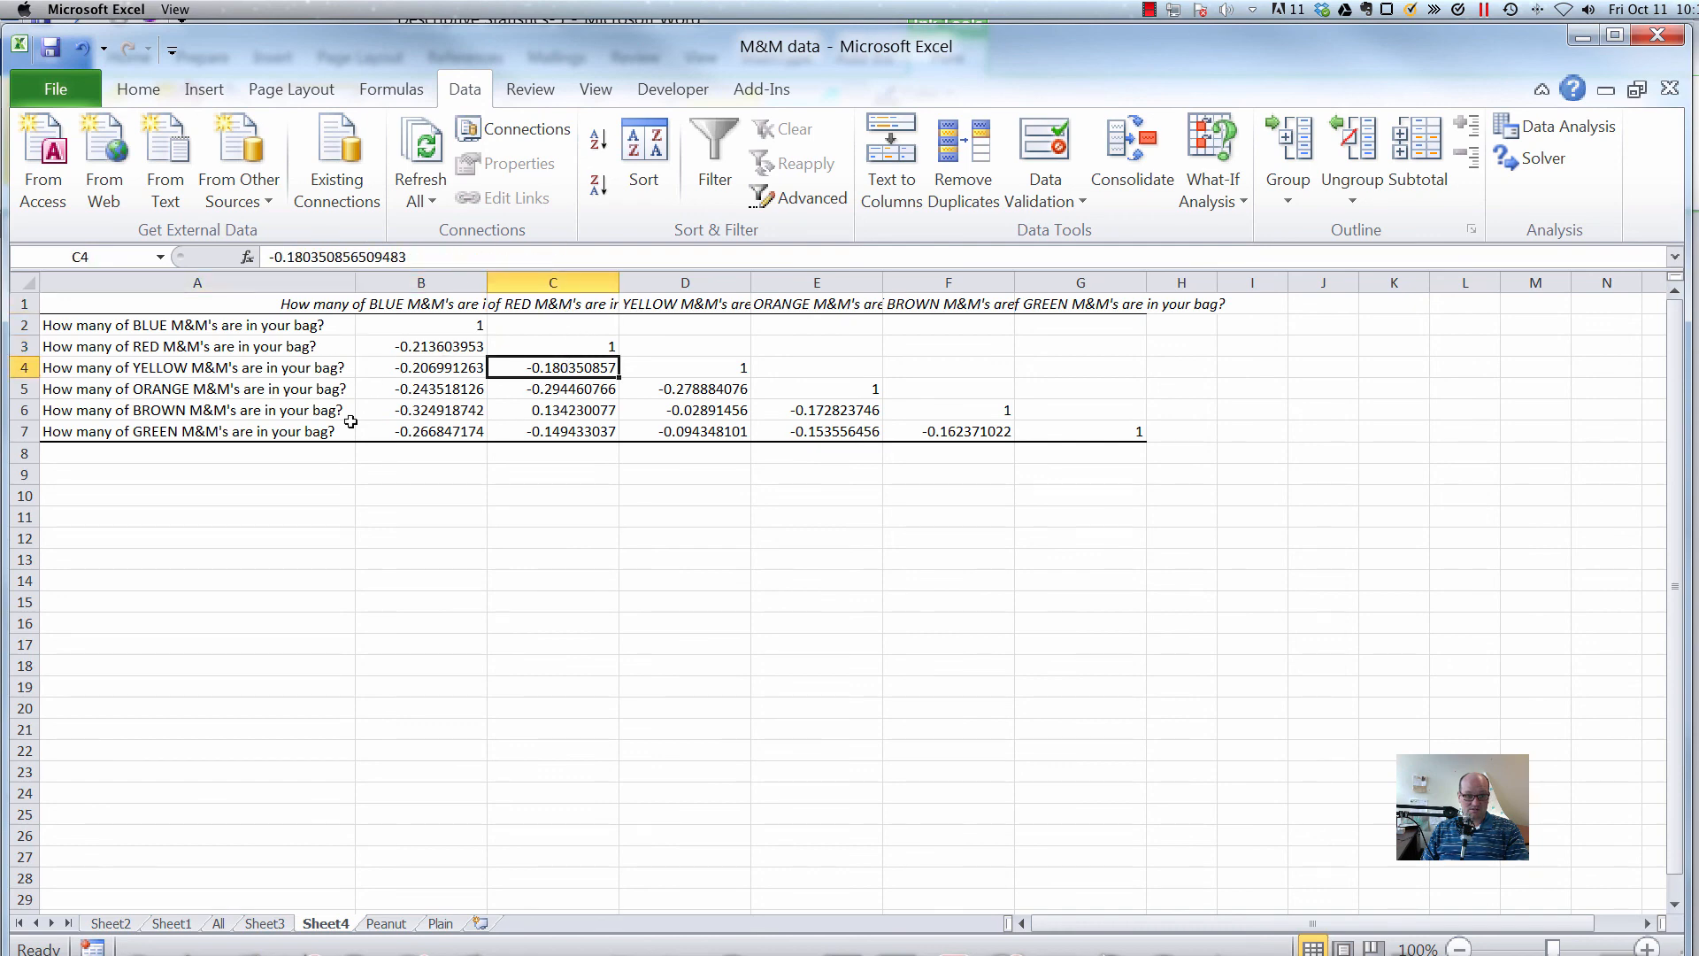
pyautogui.click(285, 413)
pyautogui.click(695, 409)
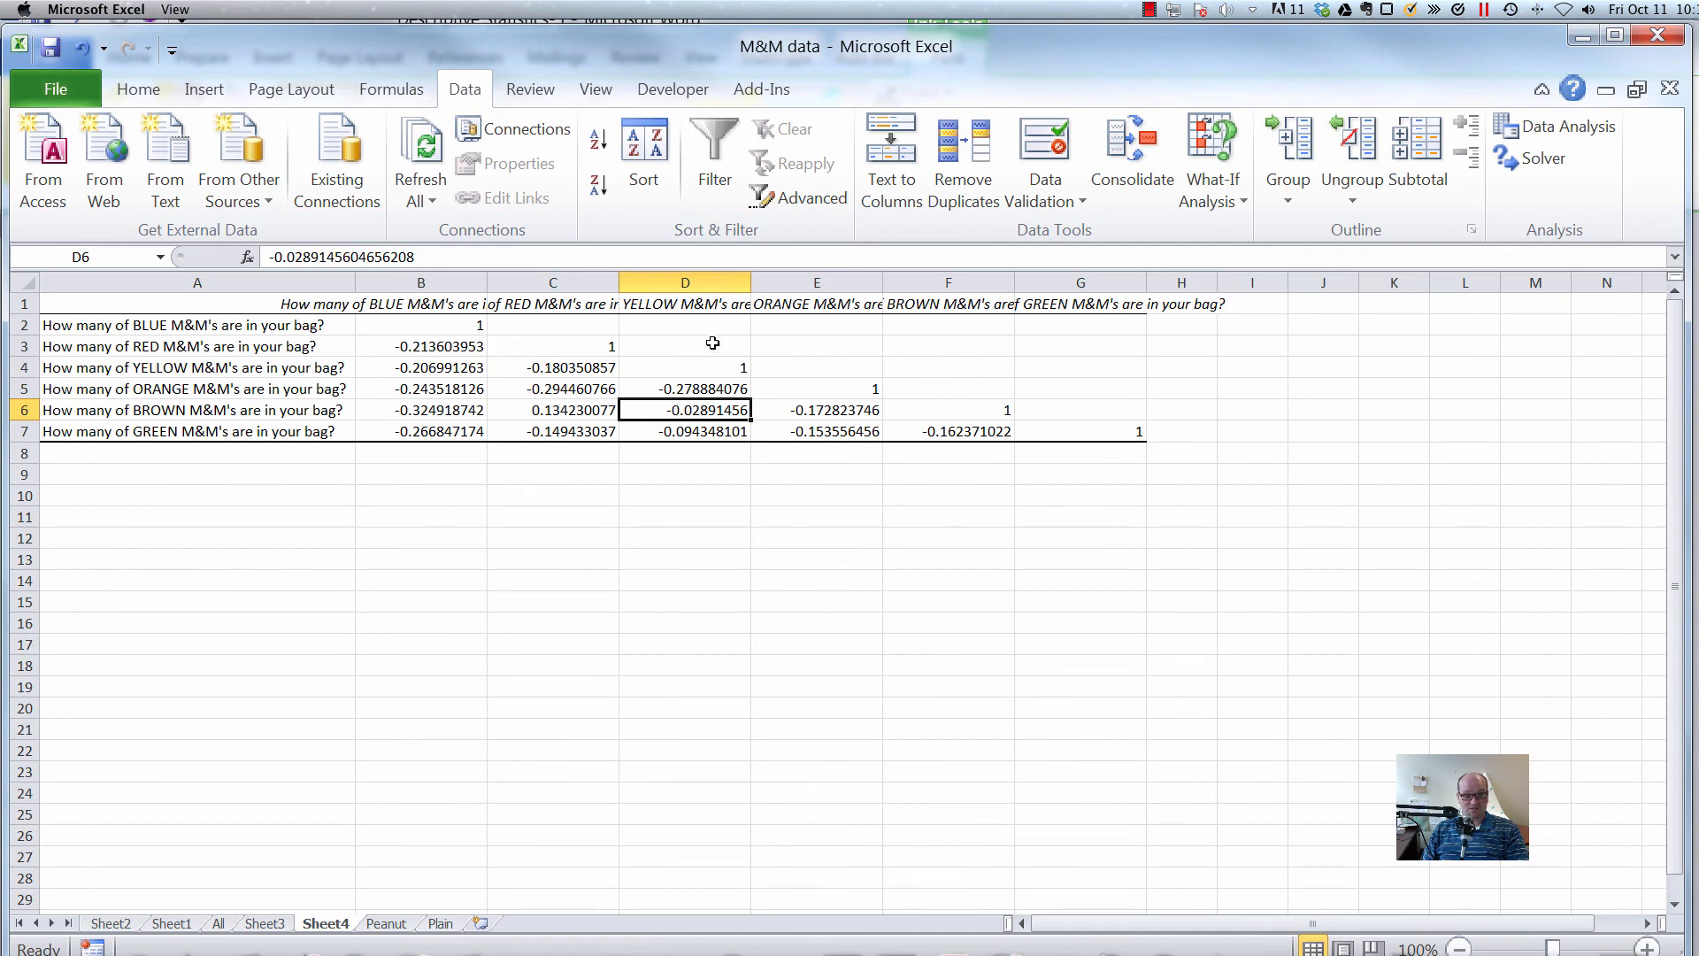
# Examine the empty upper half of the correlation matrix and the blue–brown and red–green coefficients.
pyautogui.moveTo(602, 329); pyautogui.dragTo(1117, 452)
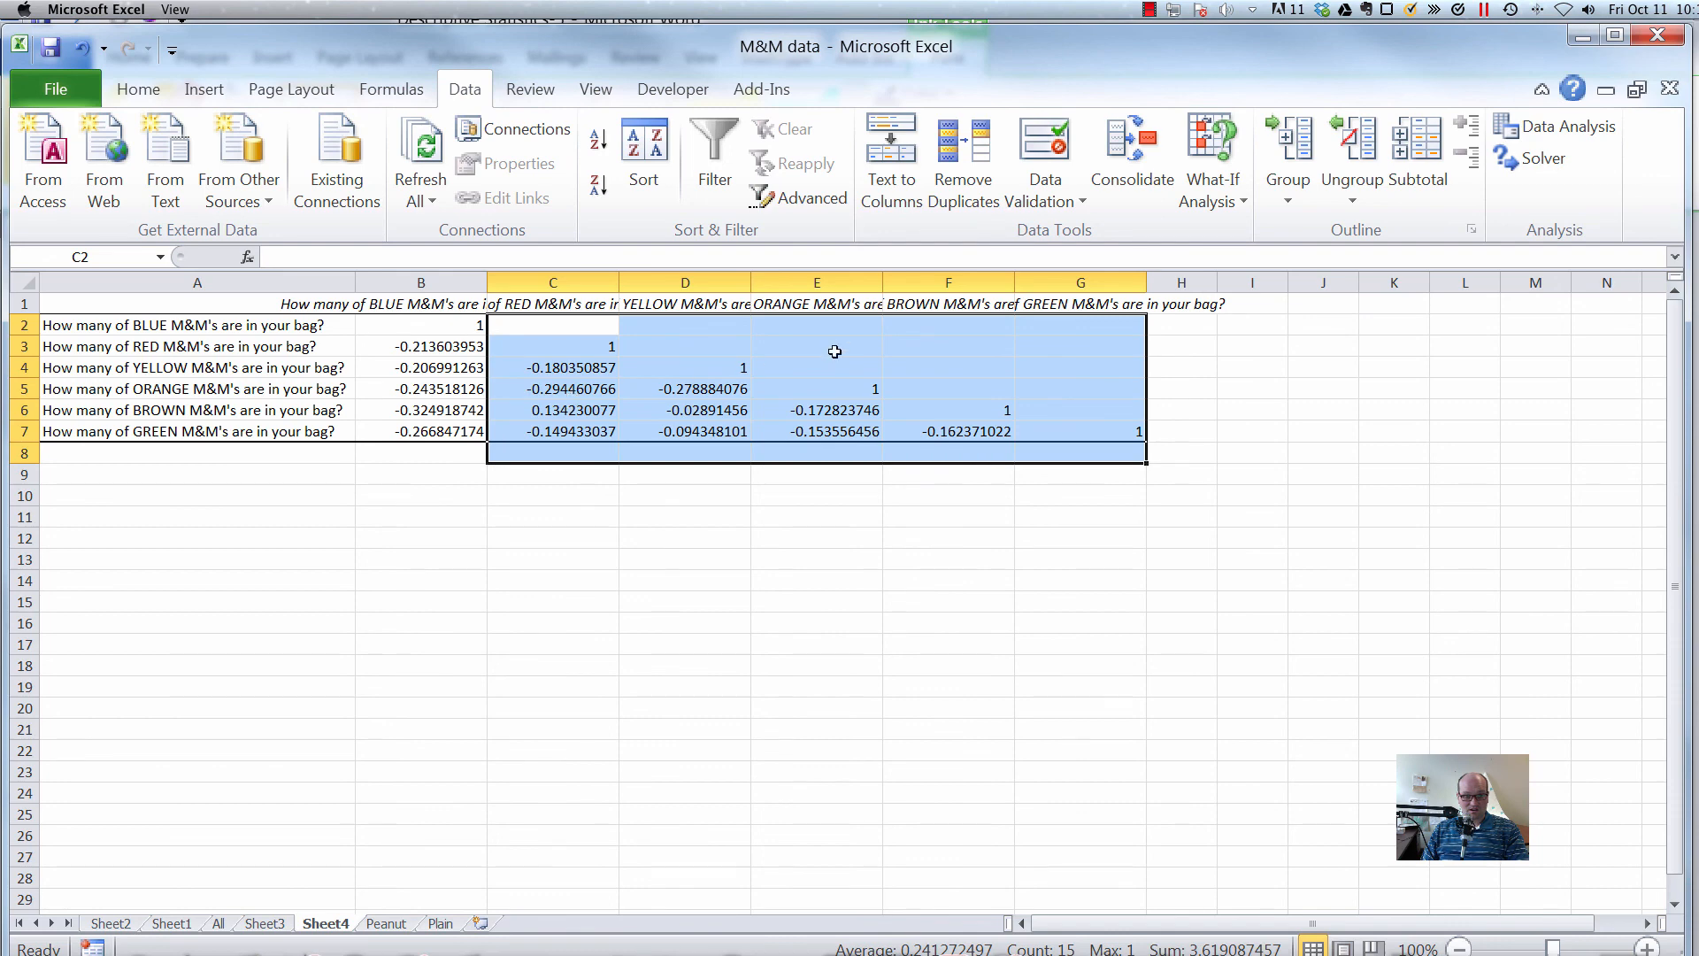
pyautogui.click(955, 329)
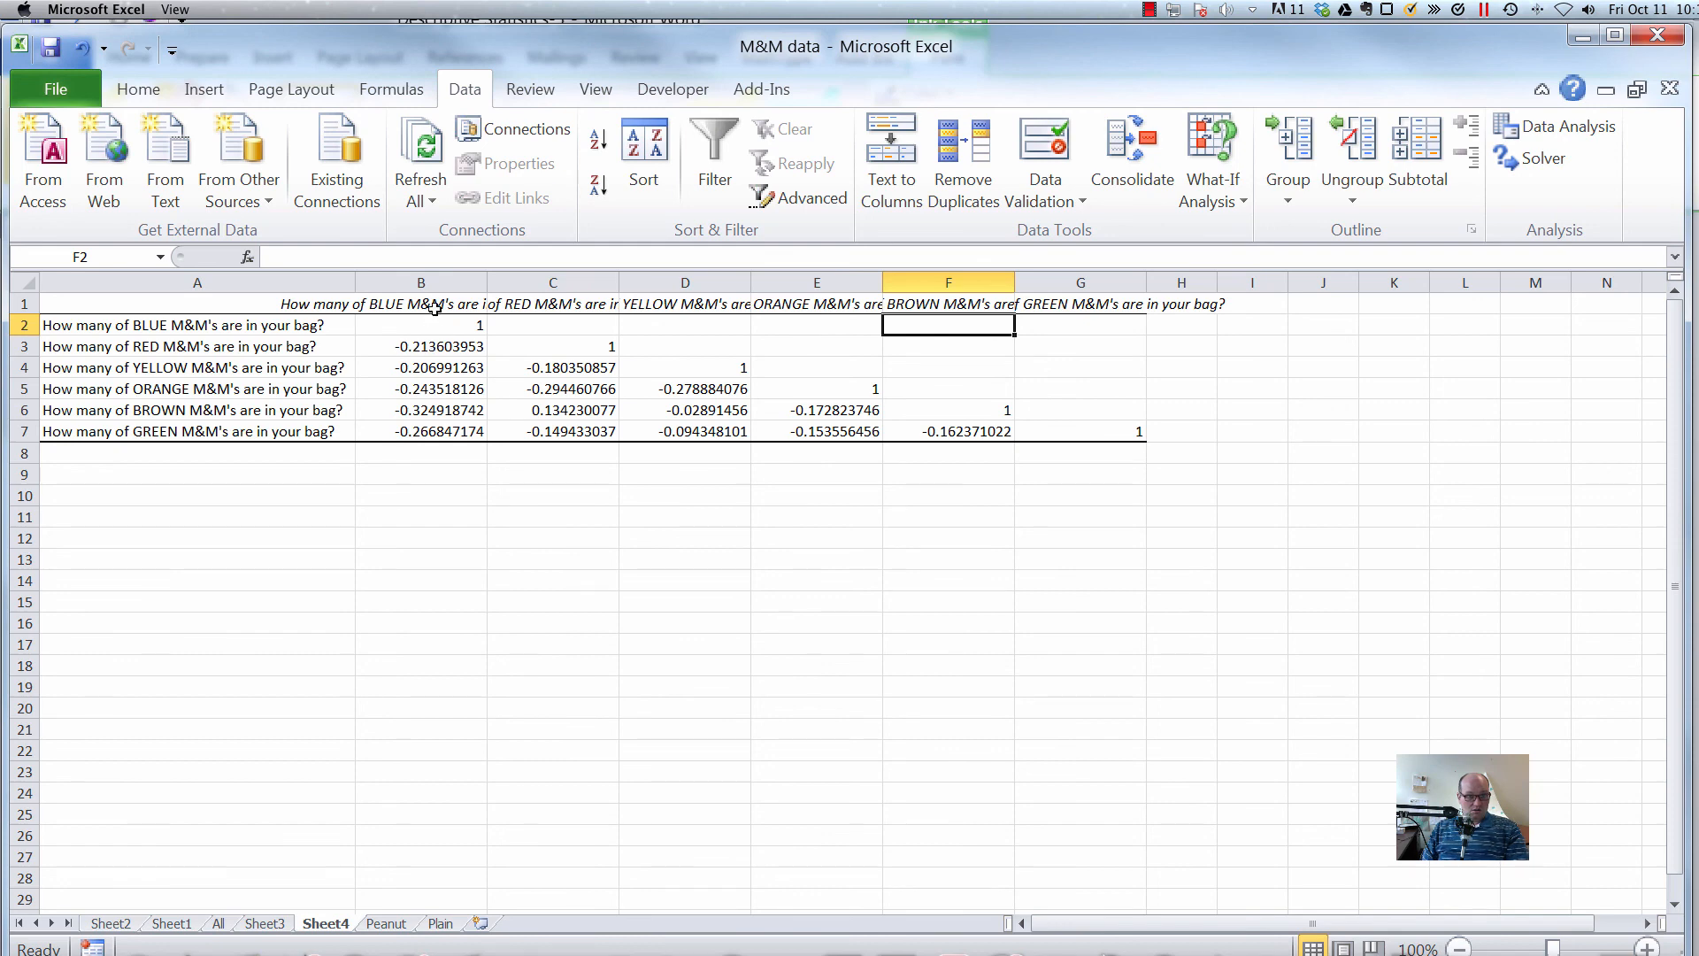
pyautogui.click(426, 411)
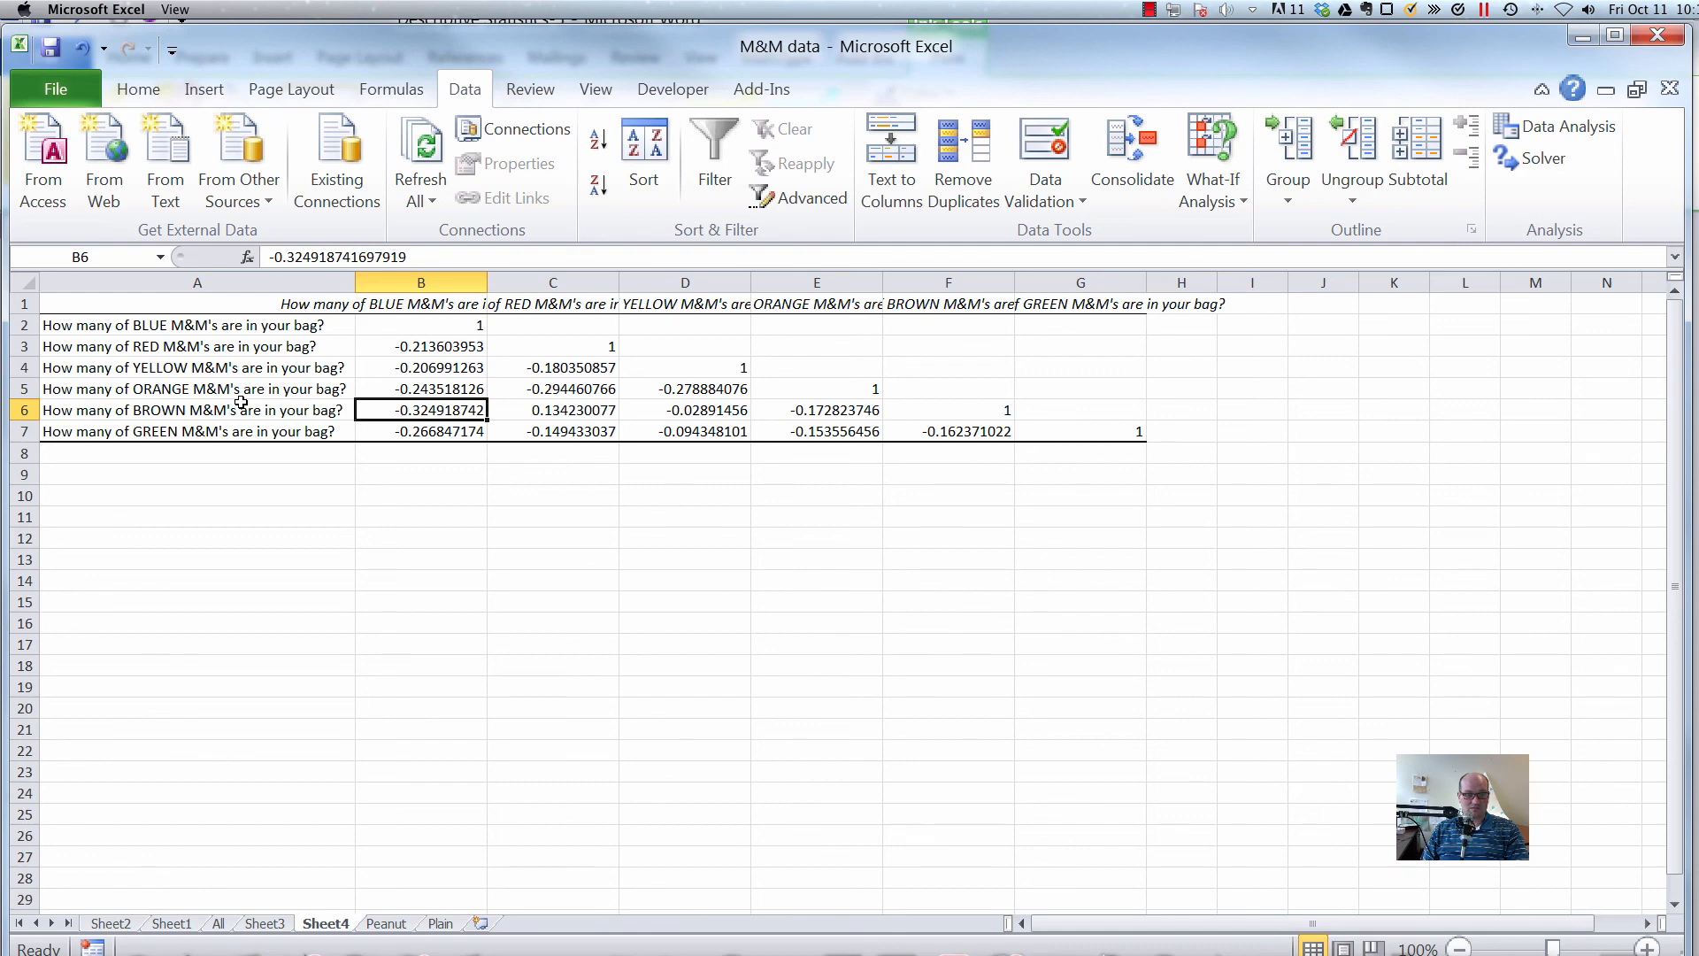
pyautogui.click(604, 428)
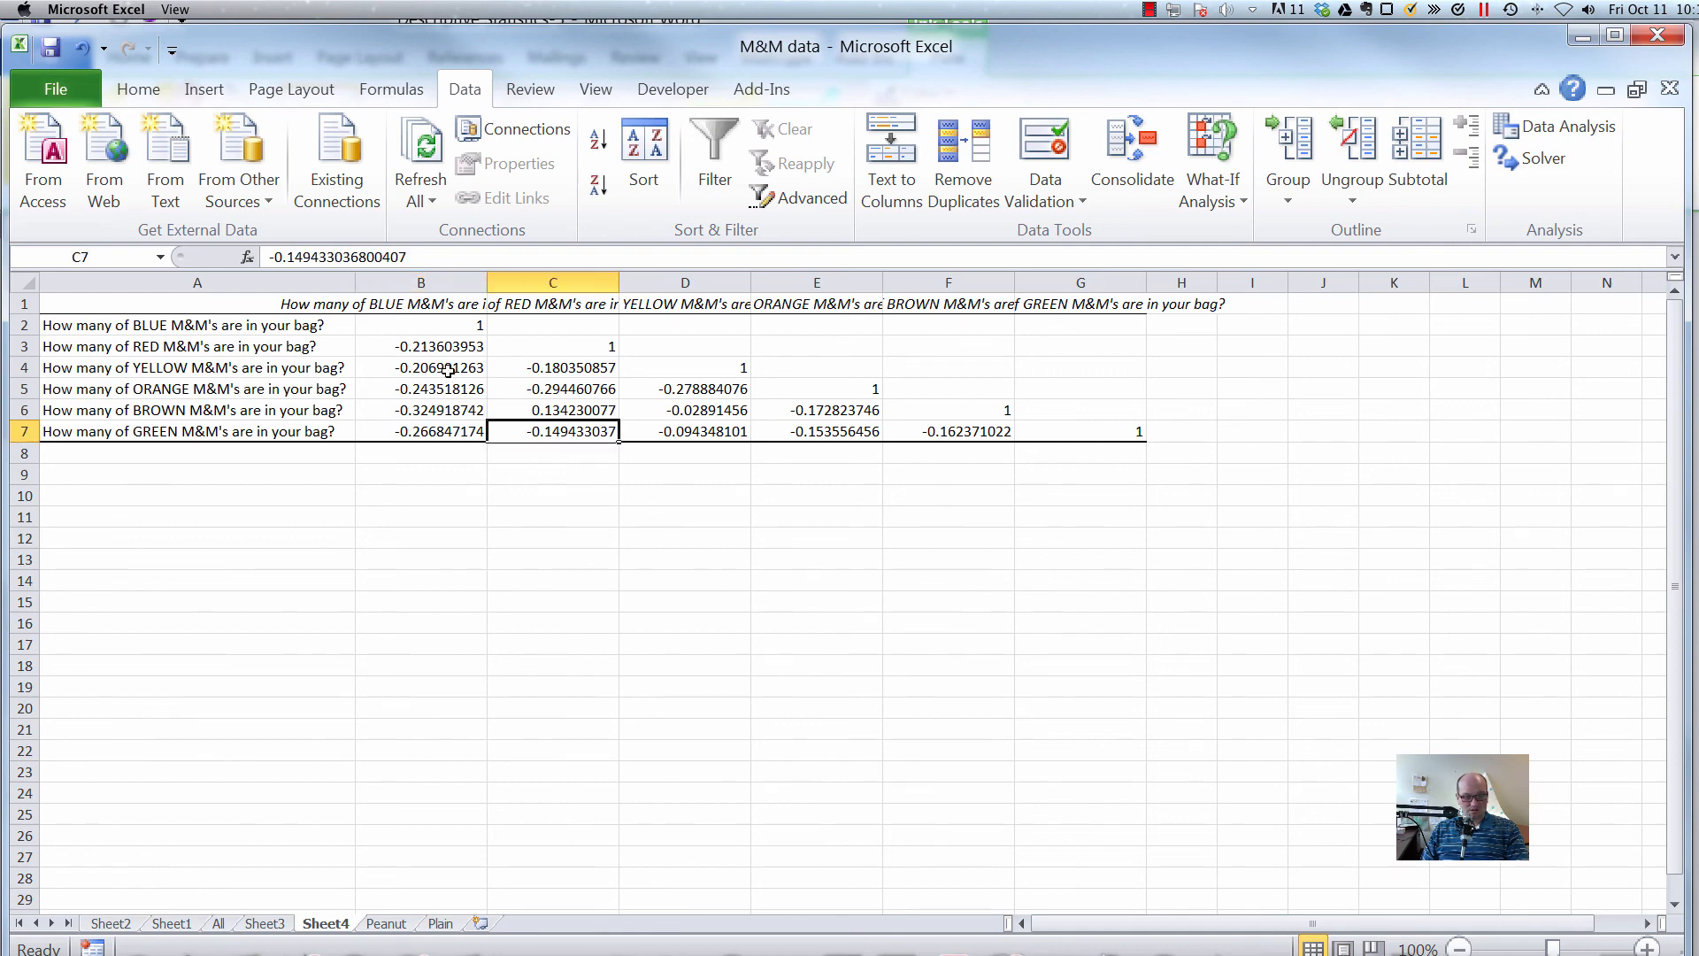
# Highlight the matrix coefficients from the red row through the green row, B3:G7.
pyautogui.moveTo(434, 348); pyautogui.dragTo(992, 439)
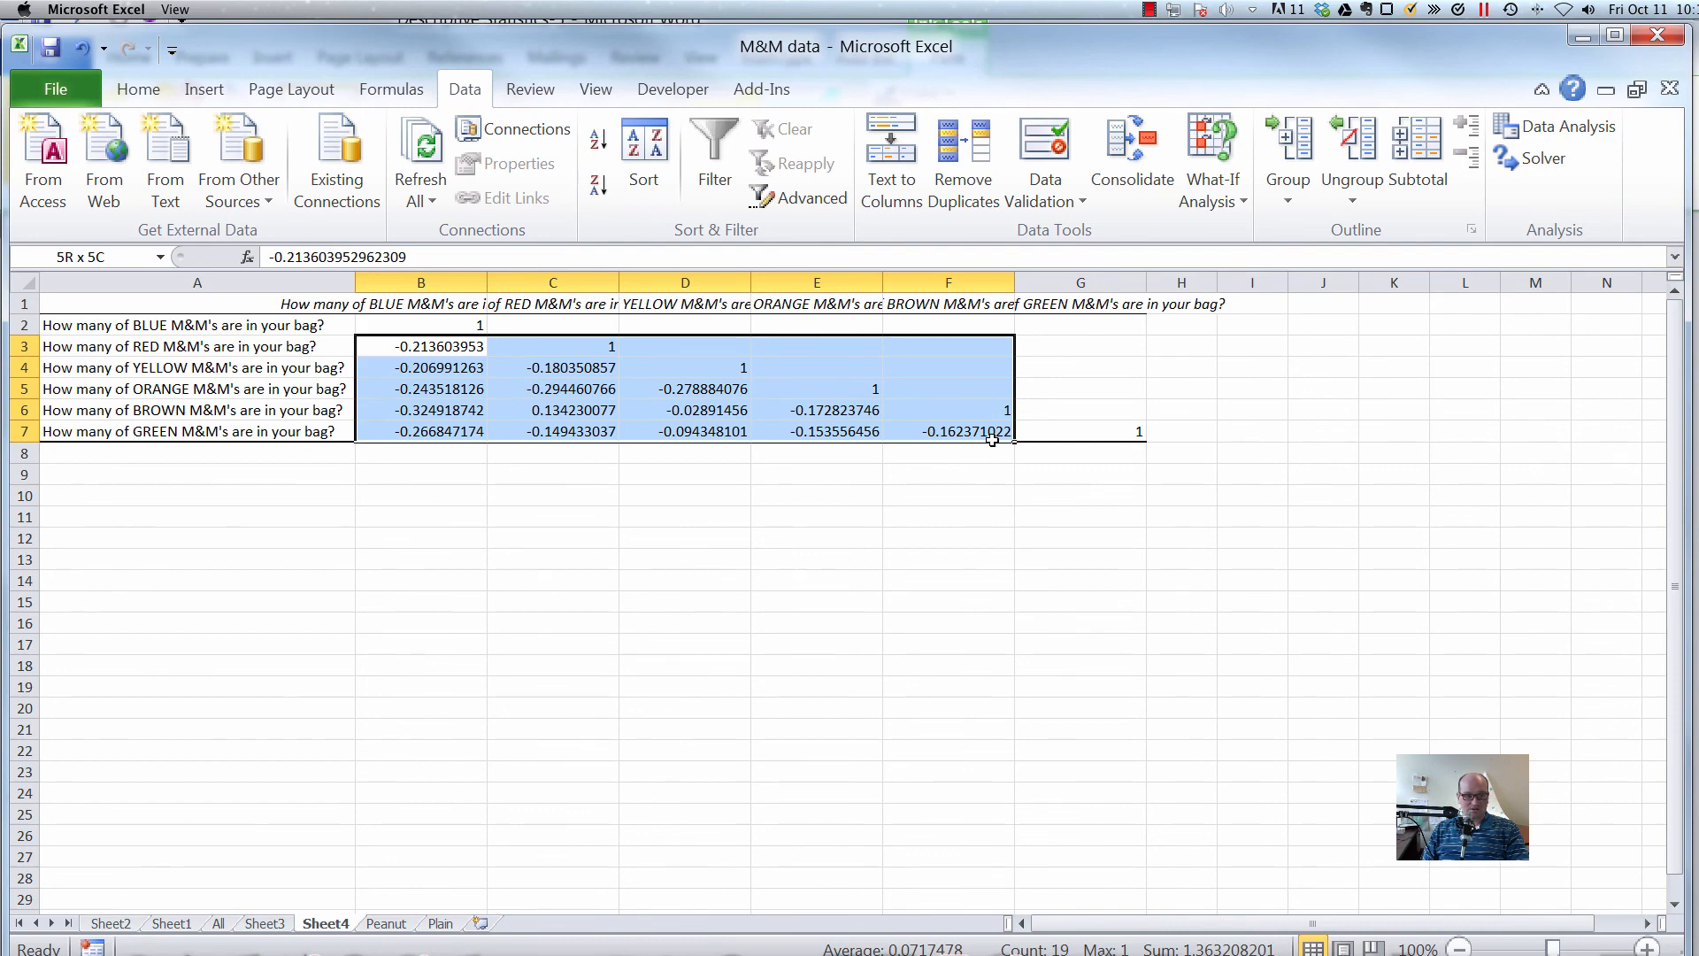
pyautogui.moveTo(992, 439); pyautogui.dragTo(1109, 437)
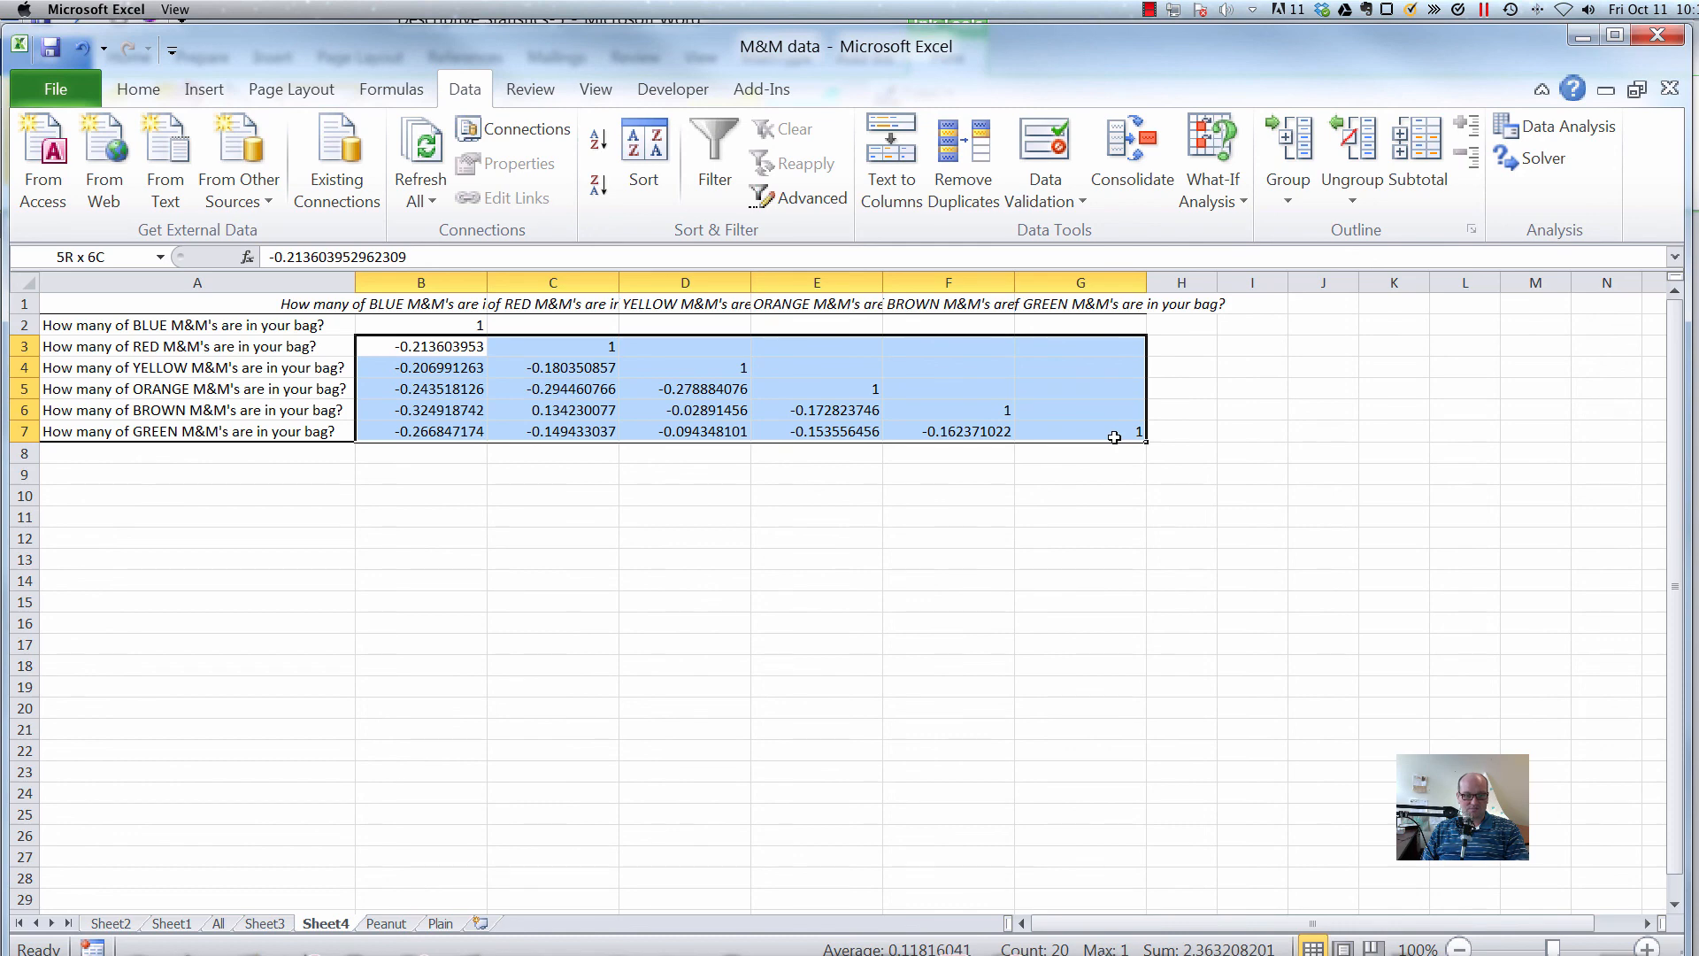
pyautogui.moveTo(1115, 437); pyautogui.dragTo(1114, 437)
# Return to the Peanut data sheet and switch to the Descriptive Statistics document in Microsoft Word.
pyautogui.click(384, 923)
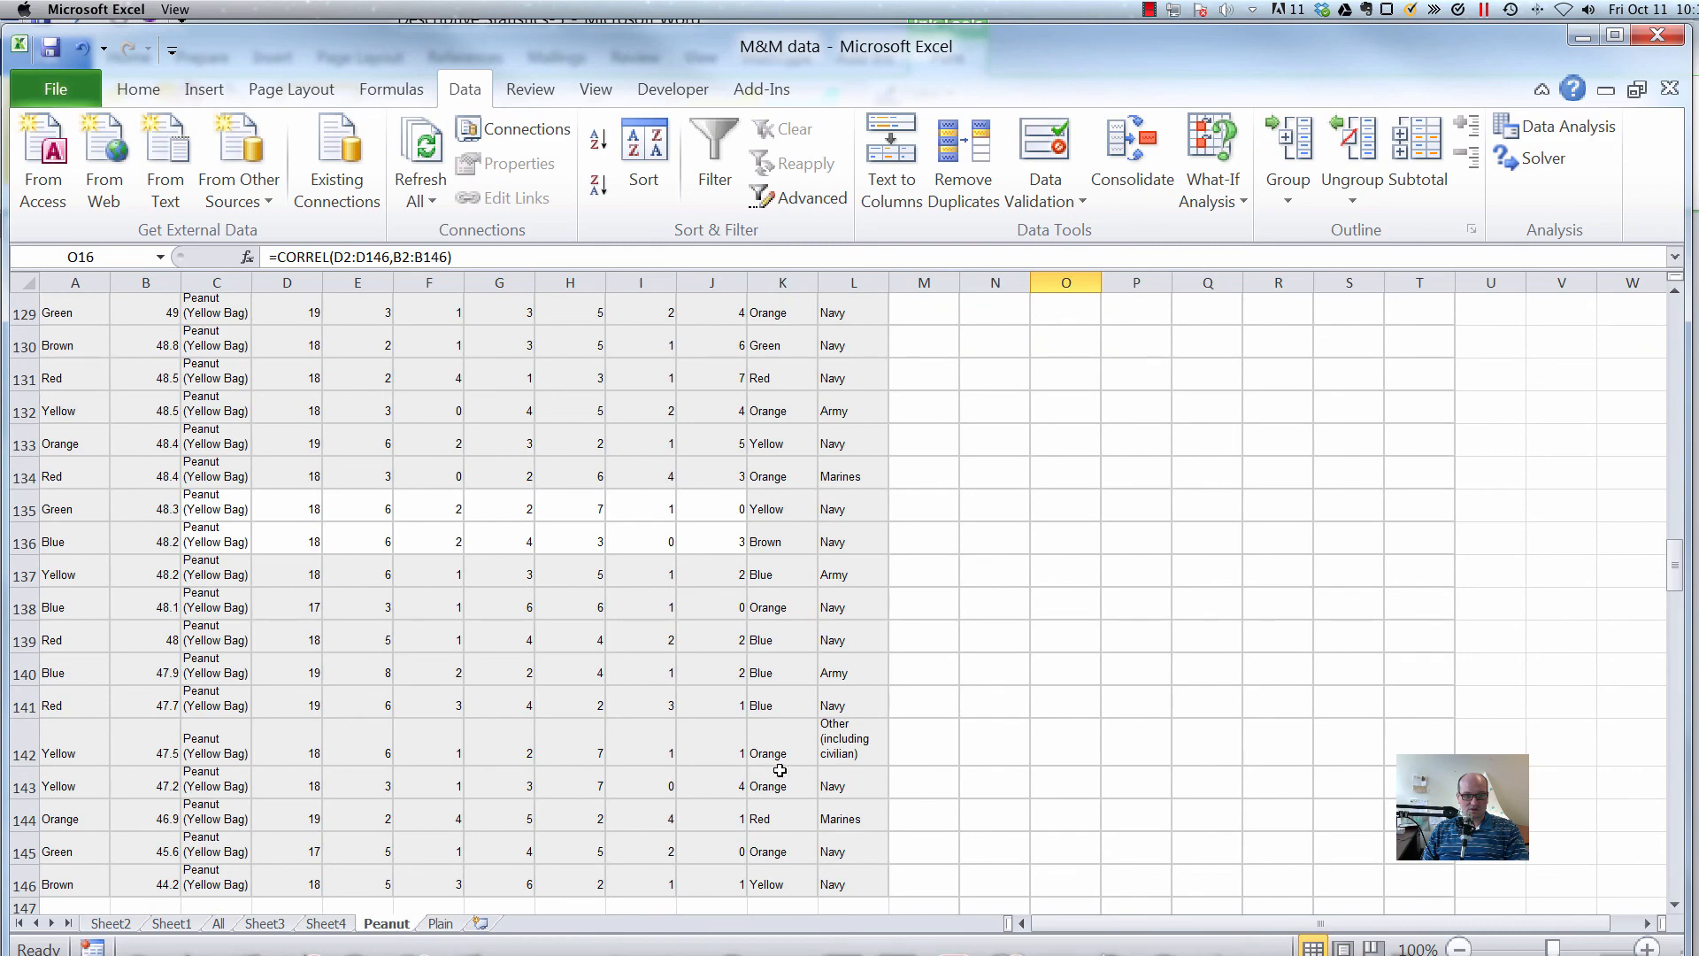
pyautogui.scroll(15, 783, 771)
pyautogui.press('super+Tab')
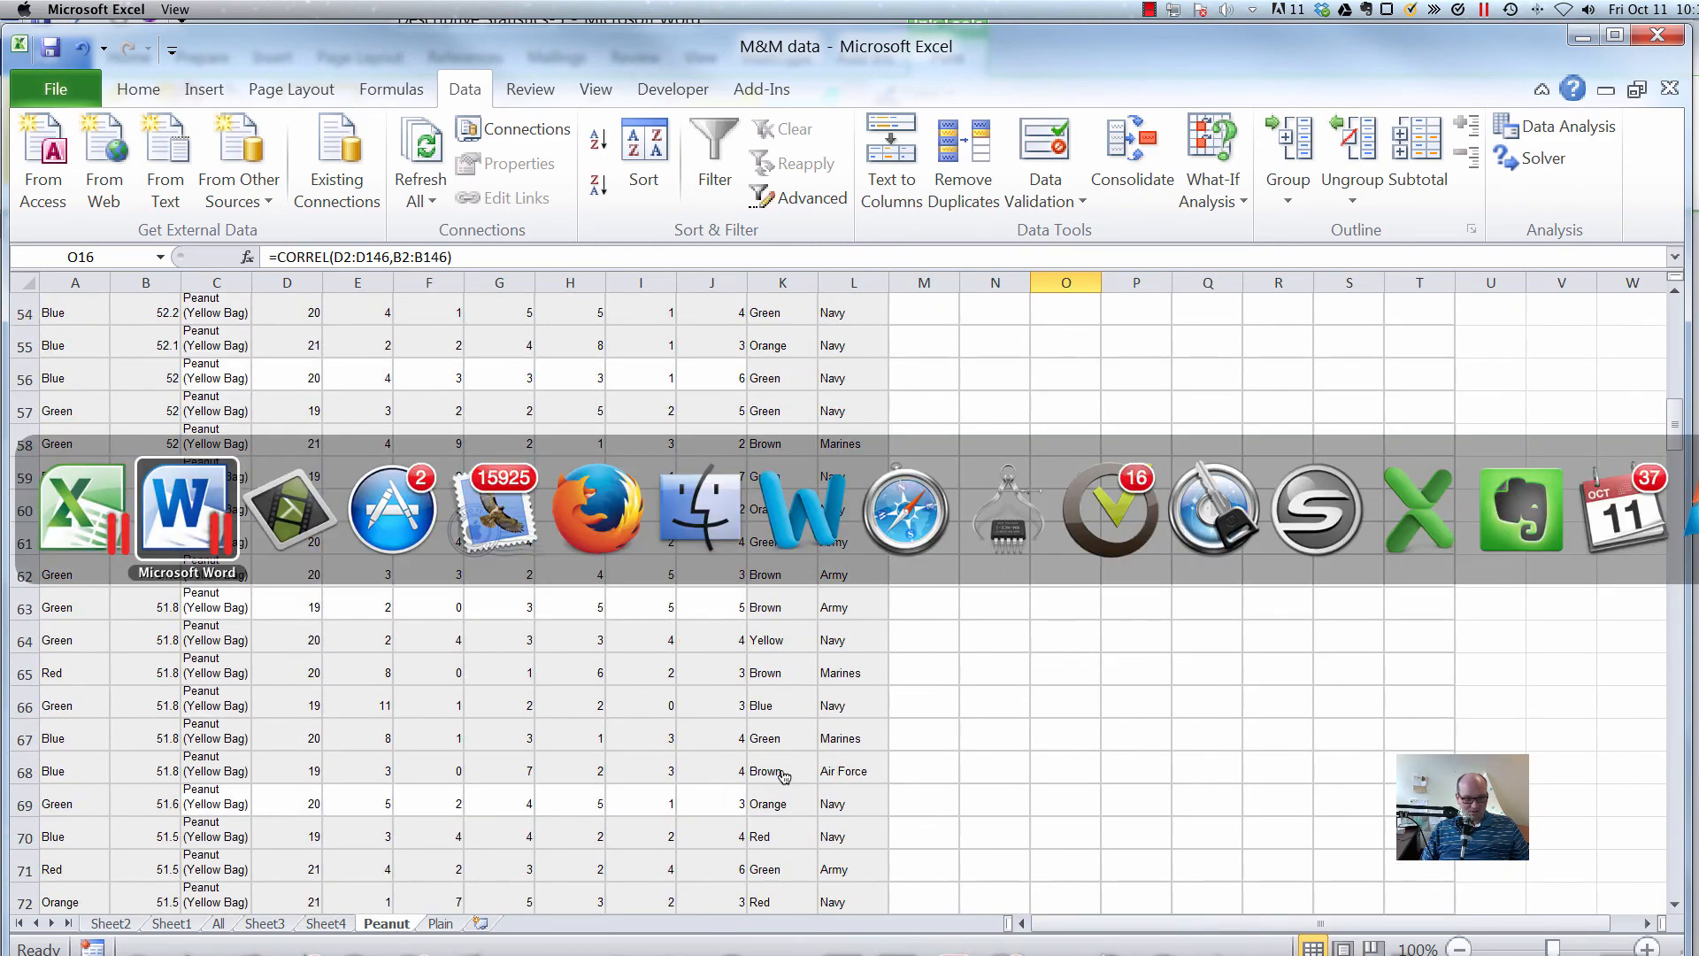
# Review the "What did we learn today?" summary, from Measures of Central Tendency through Measures of Associations.
pyautogui.scroll(6, 850, 593)
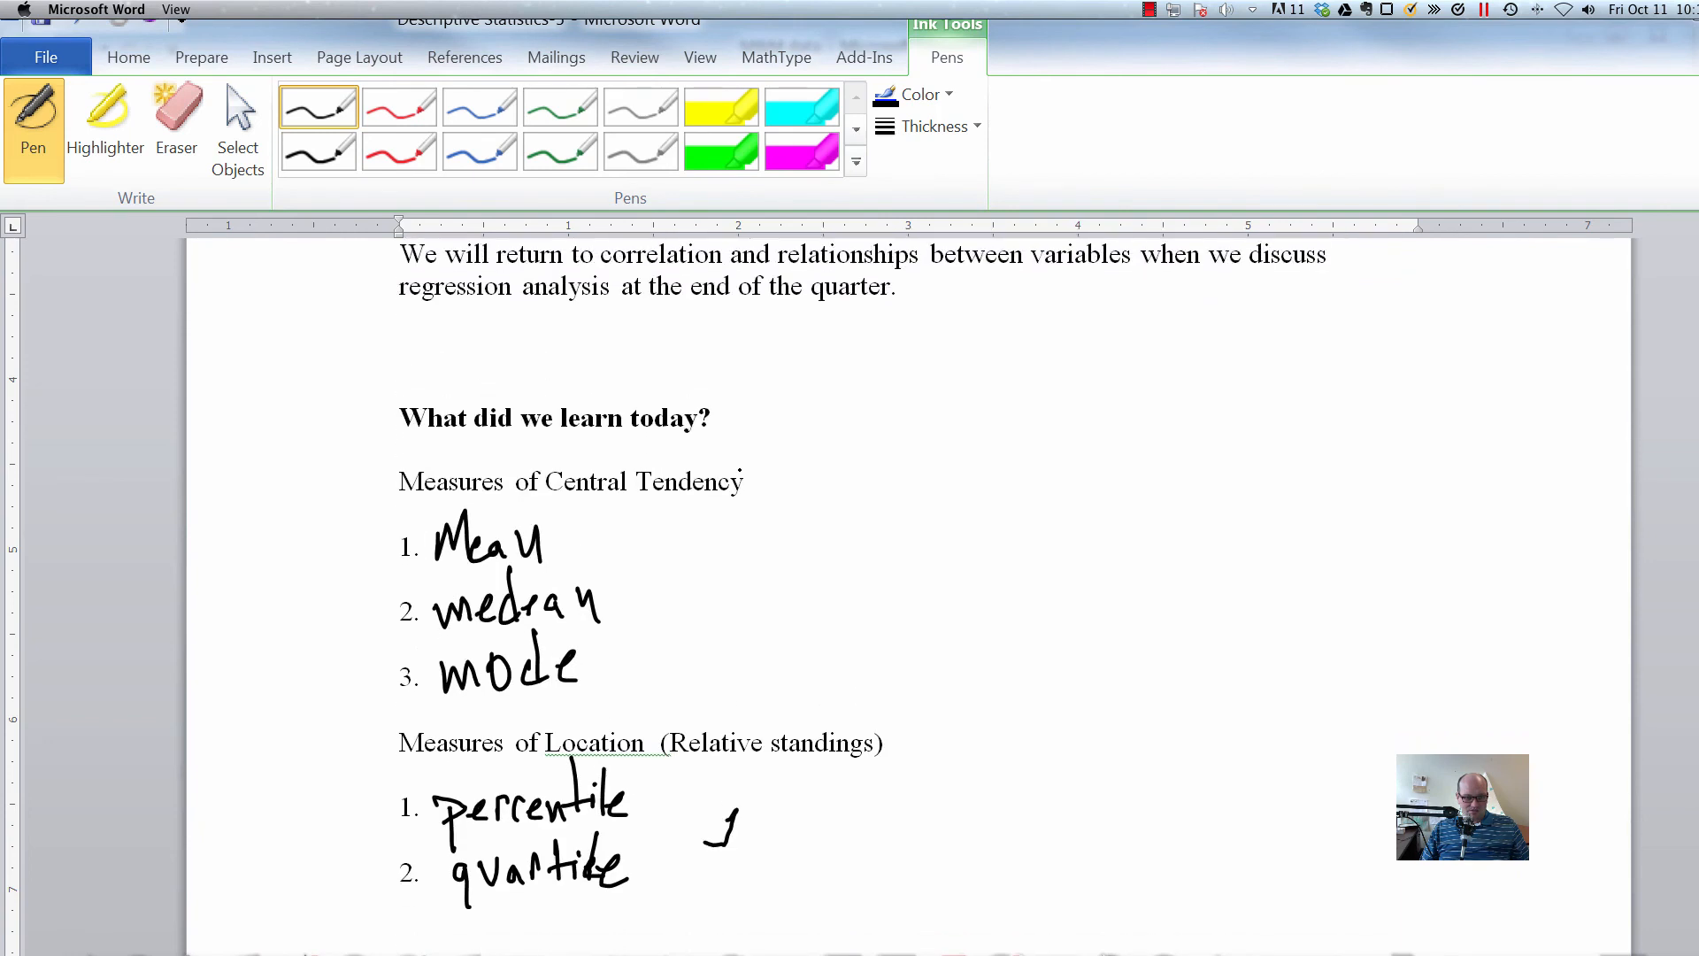
pyautogui.scroll(-3, 509, 229)
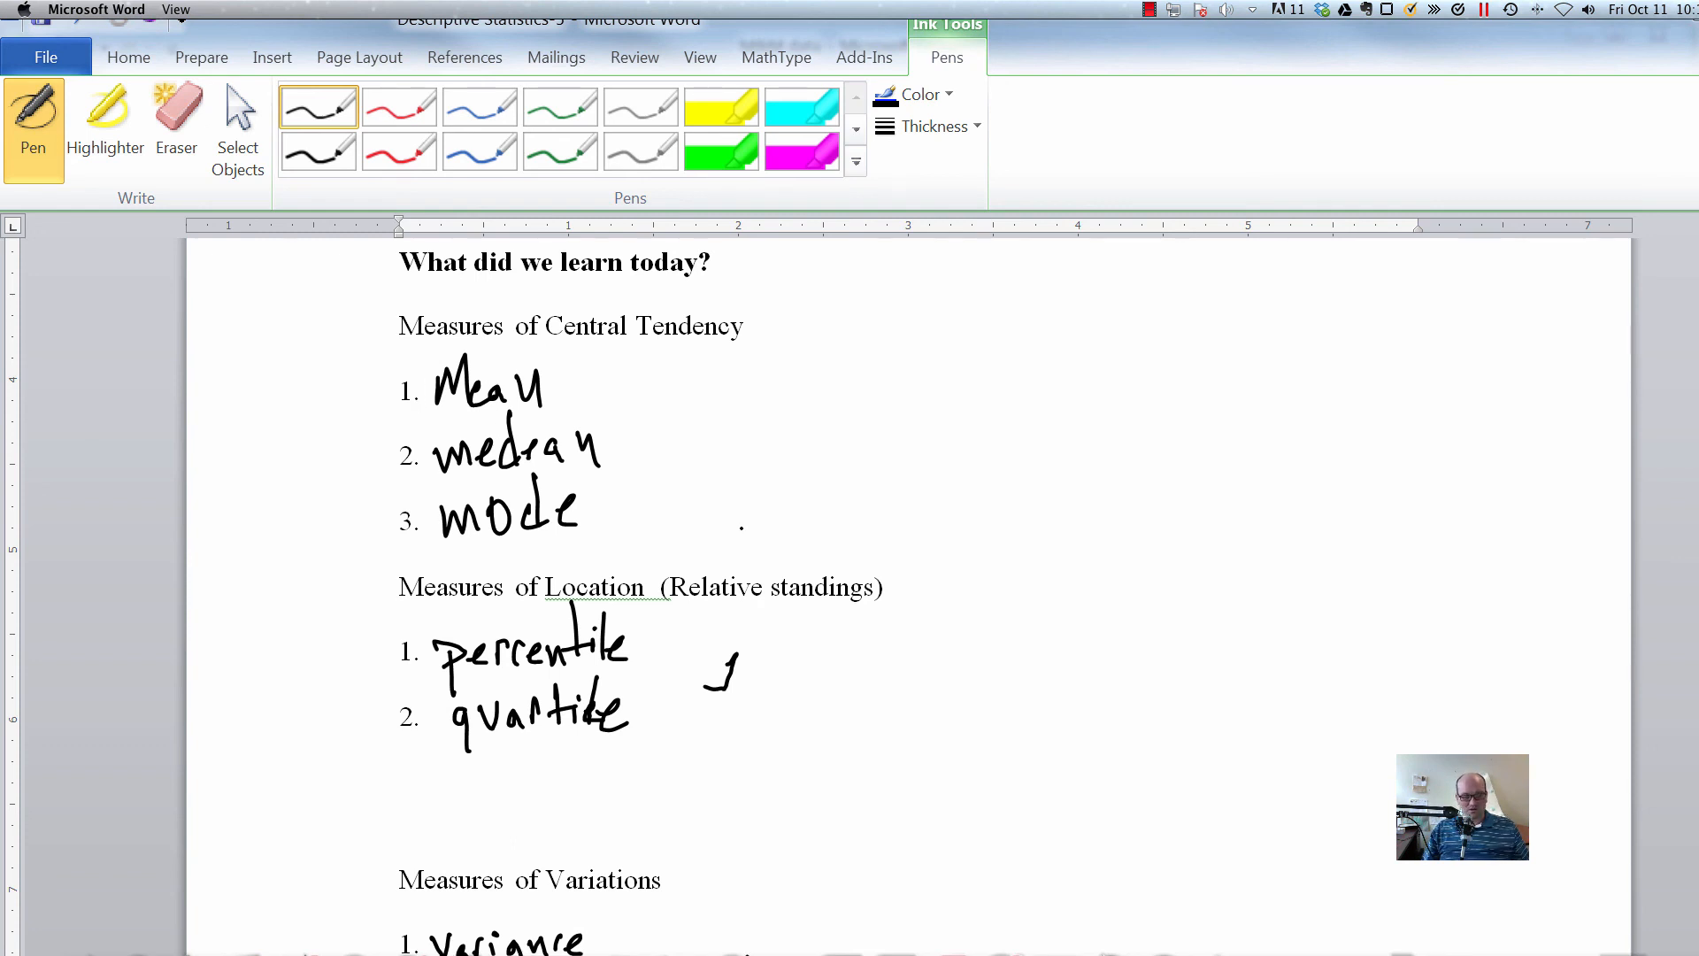
pyautogui.scroll(-3, 714, 524)
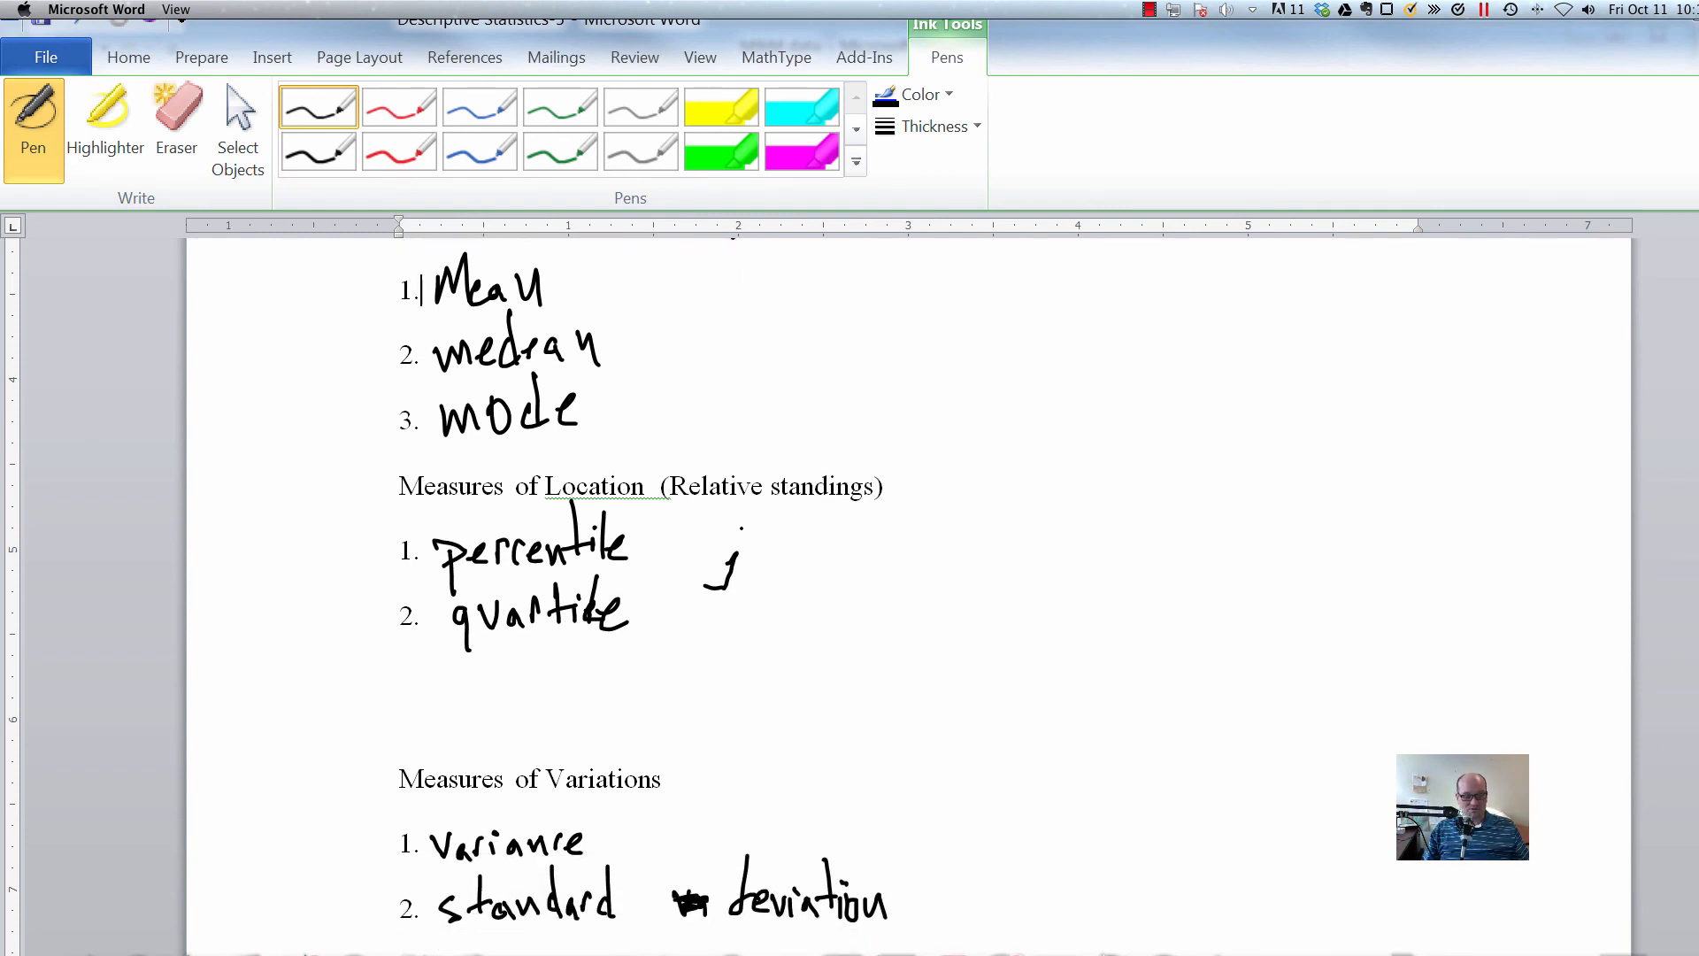
pyautogui.scroll(-2, 741, 529)
pyautogui.scroll(-7, 531, 550)
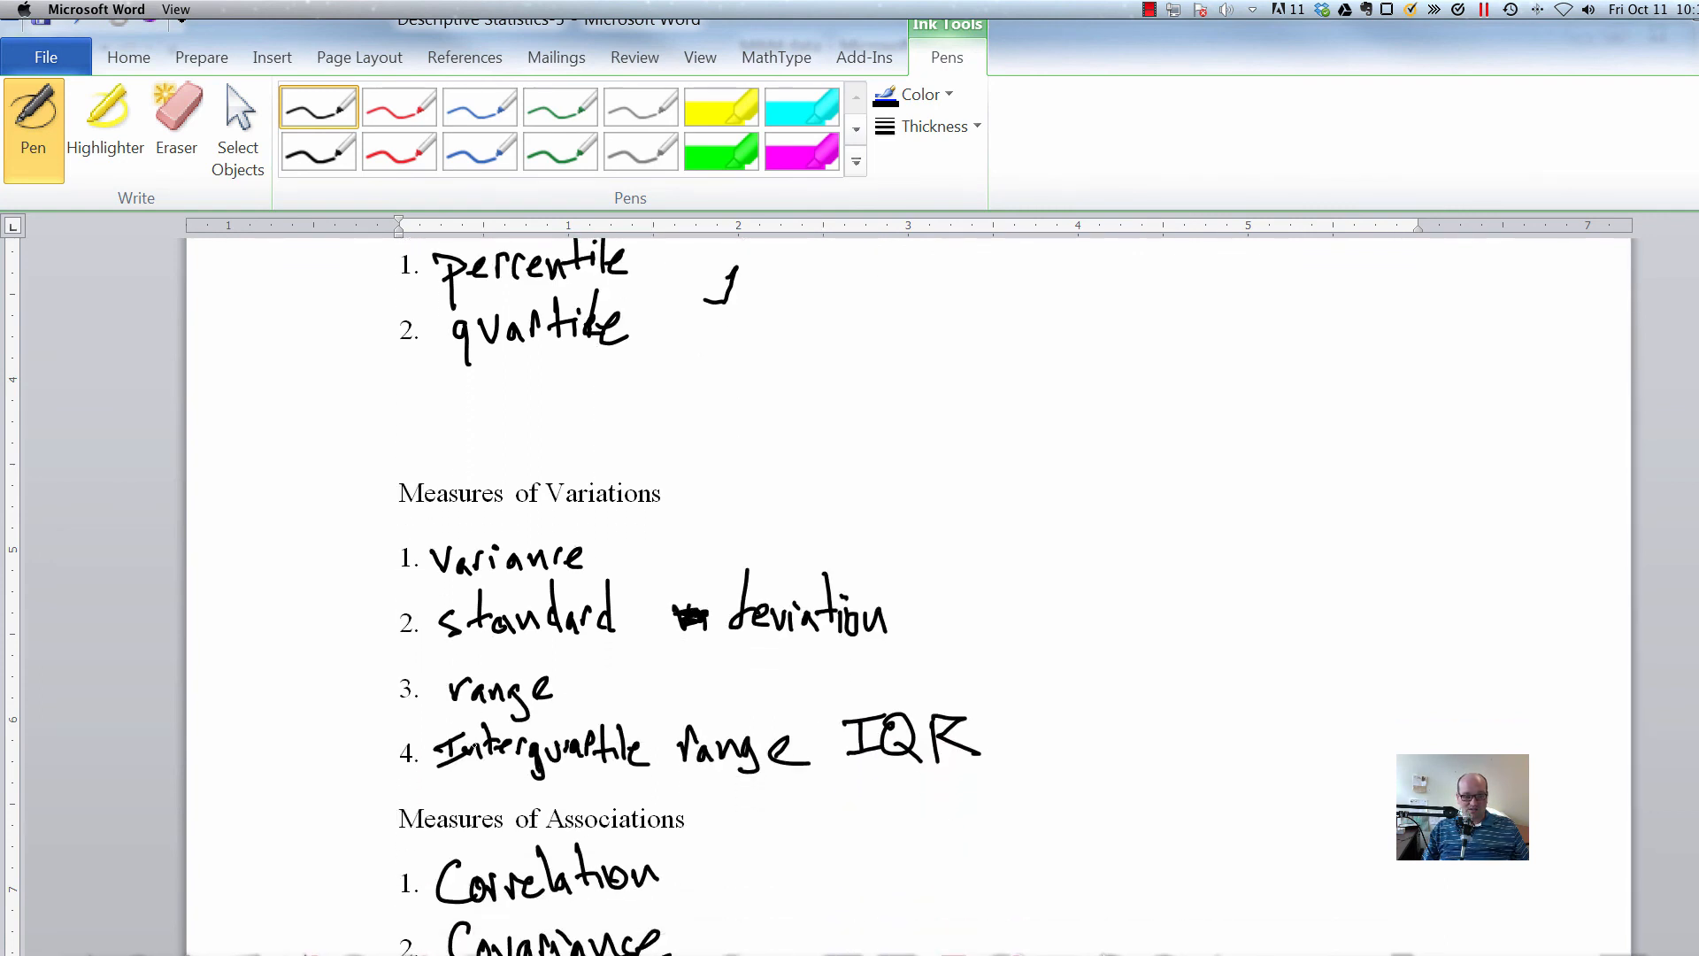
pyautogui.scroll(-8, 713, 643)
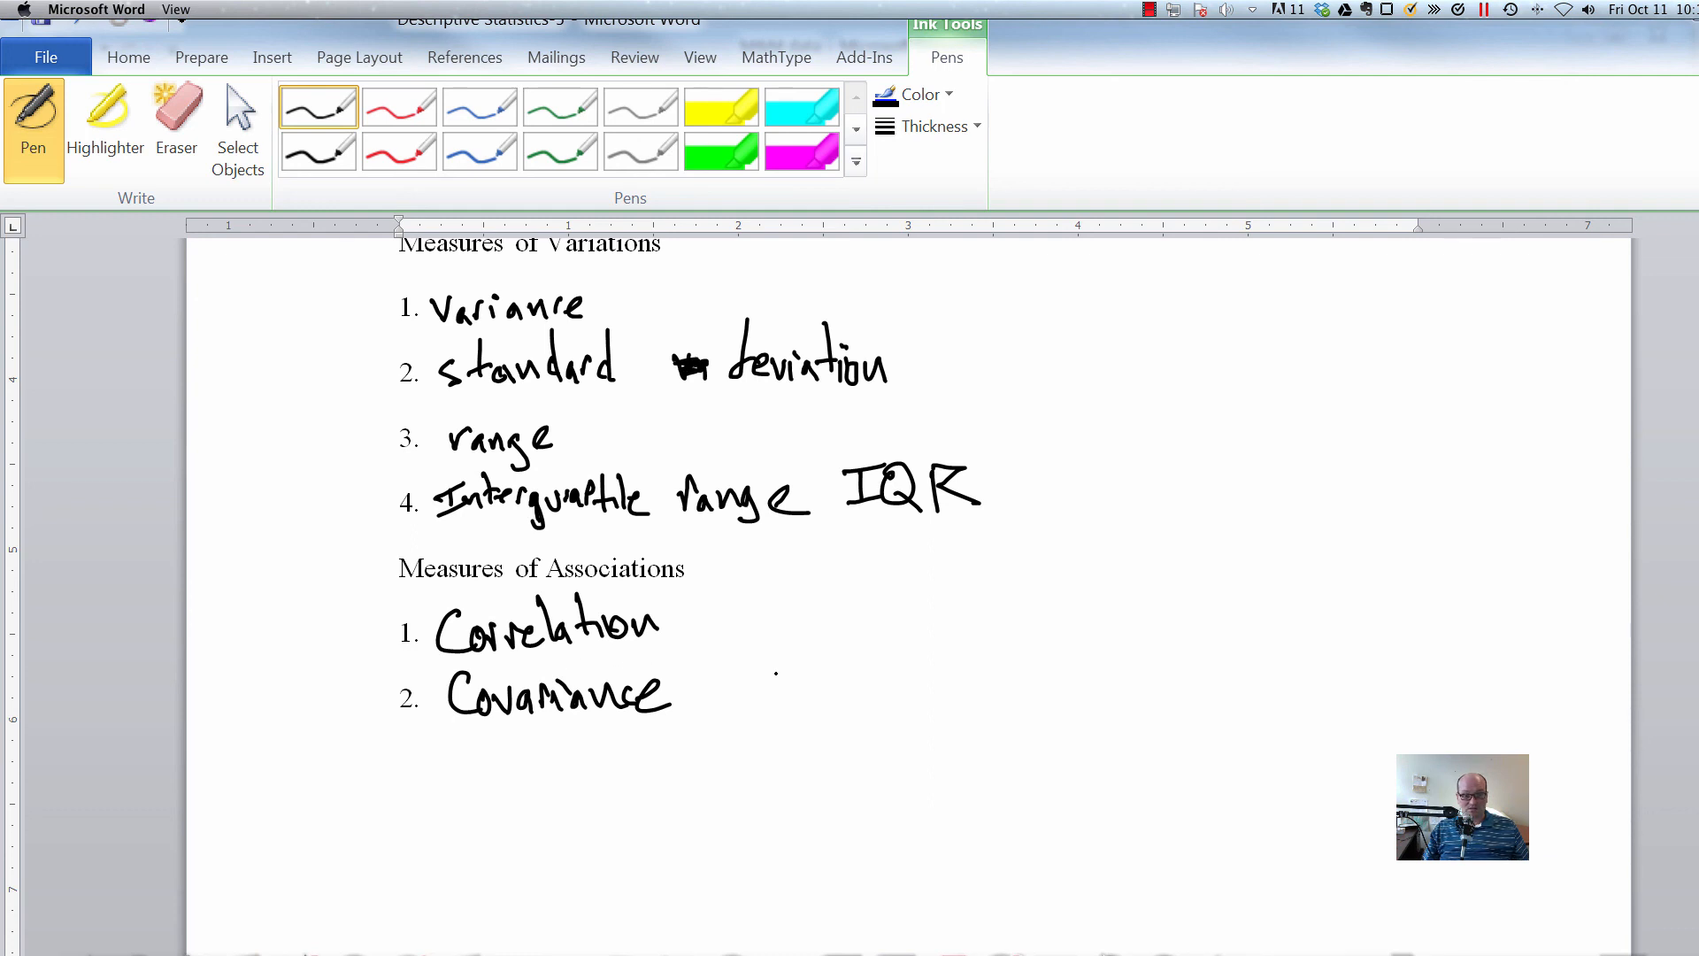
pyautogui.scroll(4, 776, 674)
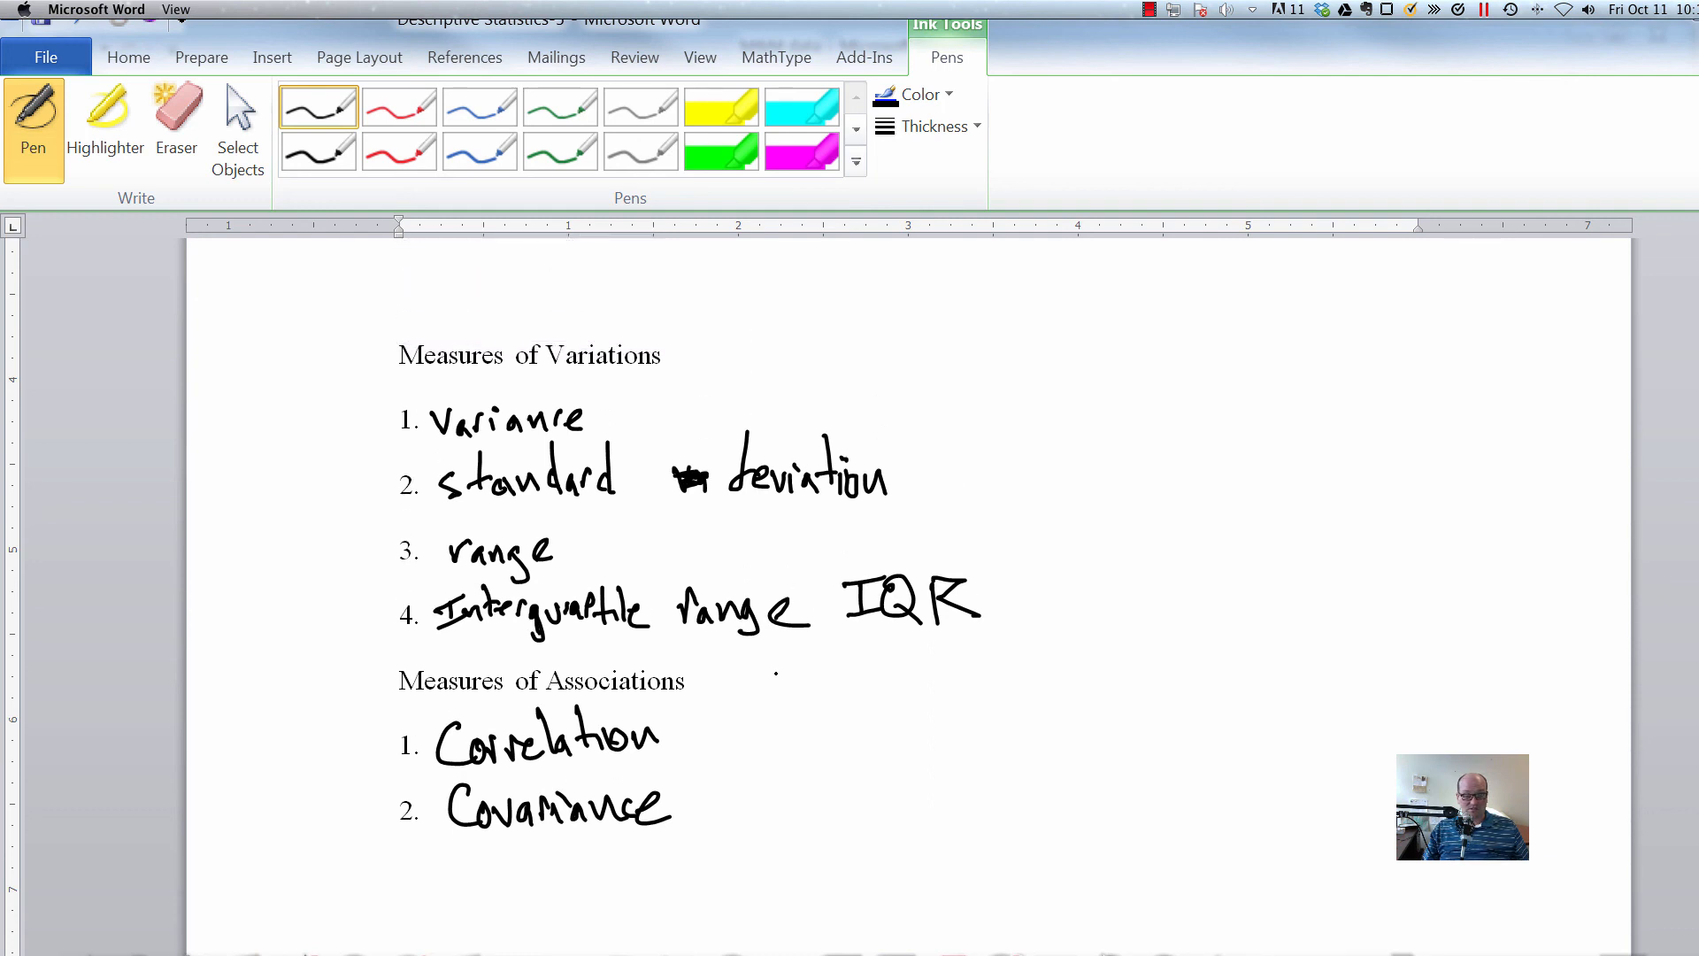